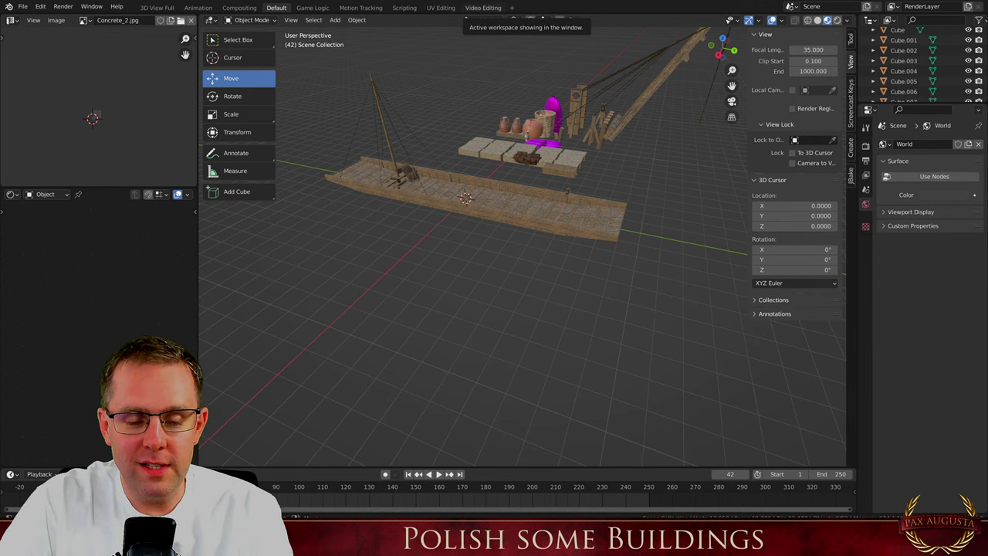
# Bring the boat closer into view and narrow the viewport's tool strip to icons only
pyautogui.moveTo(553, 202); pyautogui.dragTo(445, 214, button='middle')
pyautogui.scroll(3, 477, 154)
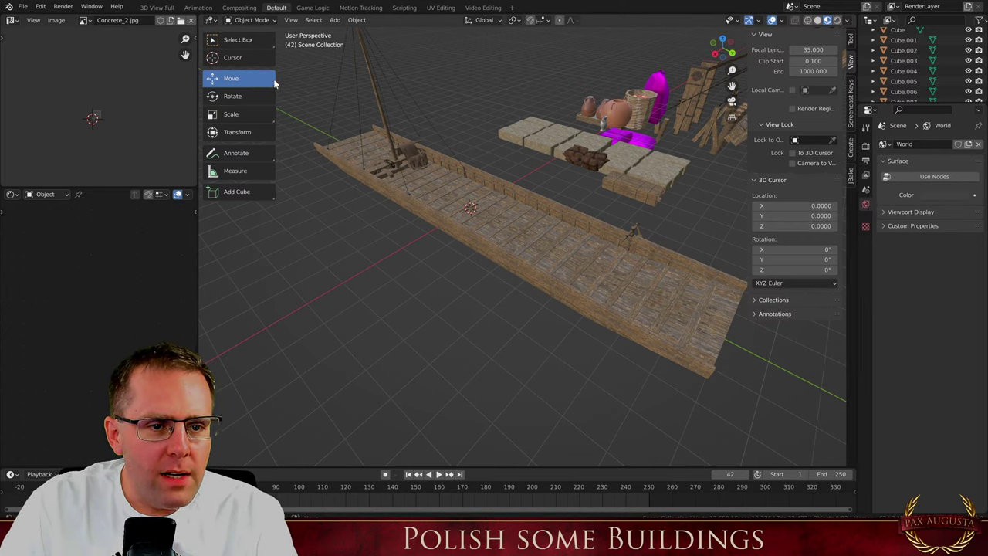
pyautogui.moveTo(275, 84); pyautogui.dragTo(221, 85)
# Examine the boat's ribs, hull and mast area, both up close and as a whole
pyautogui.click(448, 171)
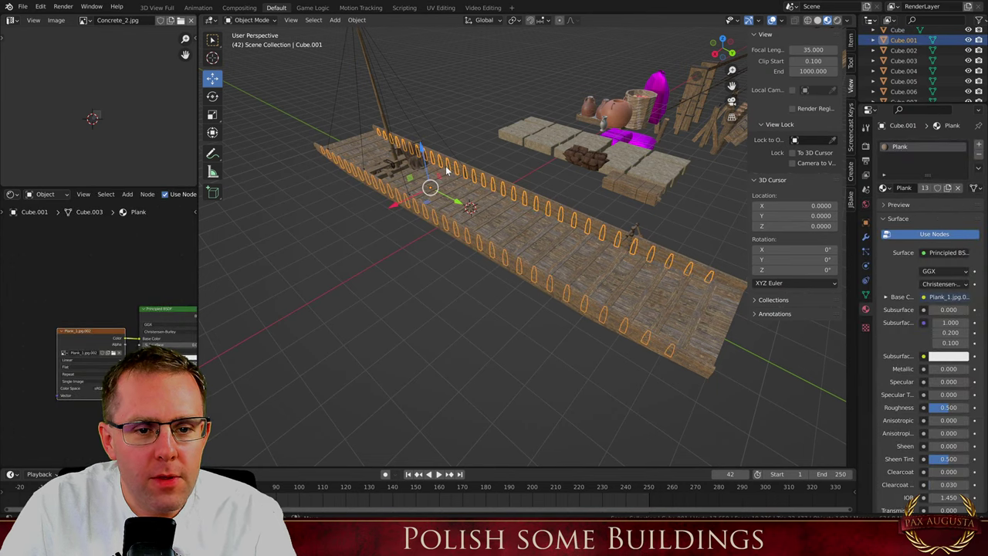
pyautogui.click(411, 229)
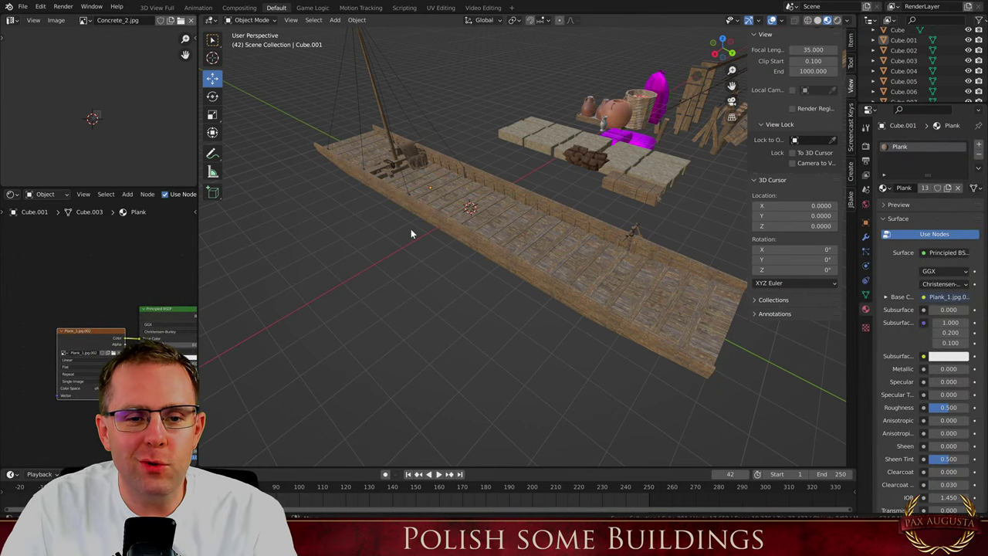
pyautogui.moveTo(425, 179); pyautogui.dragTo(444, 167, button='middle')
pyautogui.scroll(10, 444, 166)
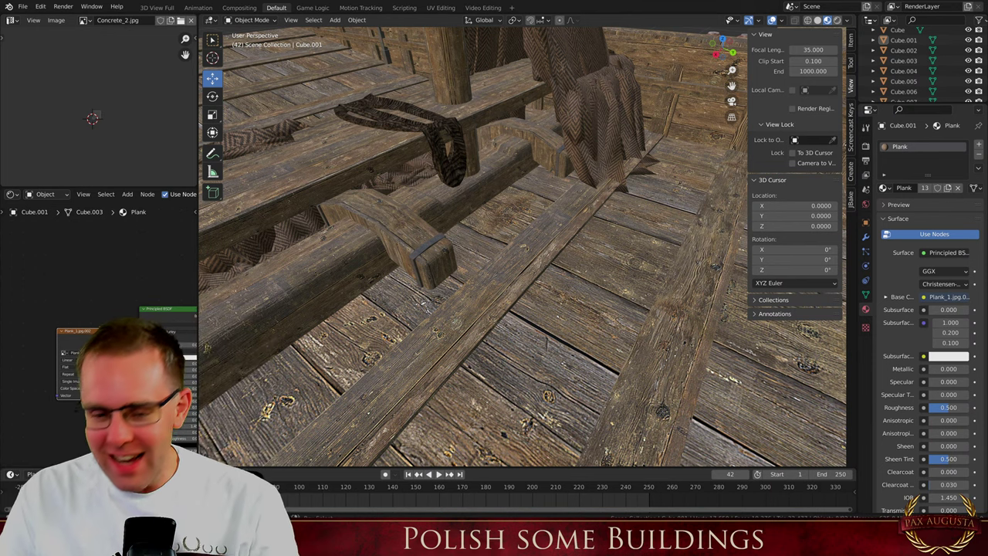
pyautogui.click(394, 311)
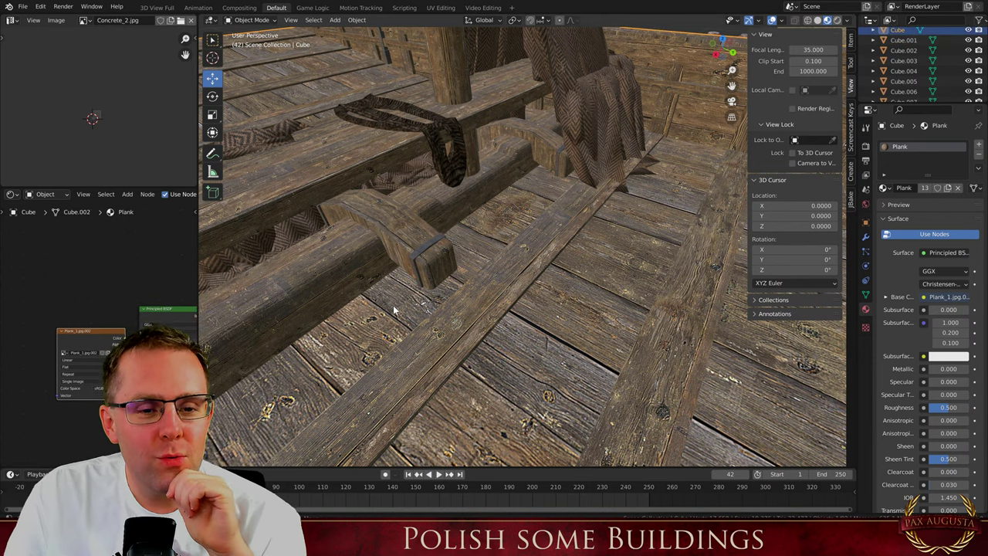
pyautogui.scroll(-10, 400, 302)
pyautogui.moveTo(409, 290); pyautogui.dragTo(587, 265, button='middle')
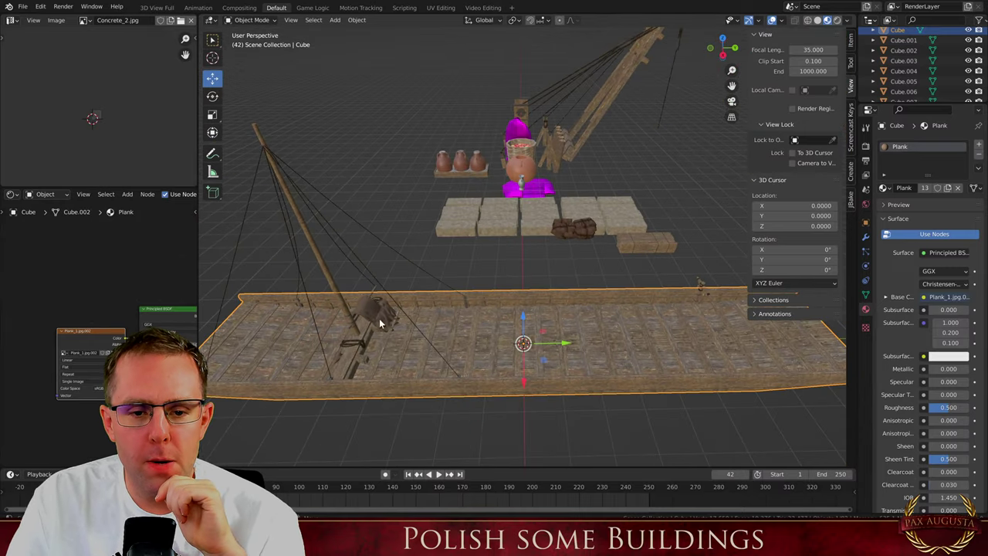
pyautogui.moveTo(380, 323); pyautogui.dragTo(412, 312, button='middle')
pyautogui.scroll(-5, 595, 259)
pyautogui.moveTo(553, 304); pyautogui.dragTo(545, 279, button='middle')
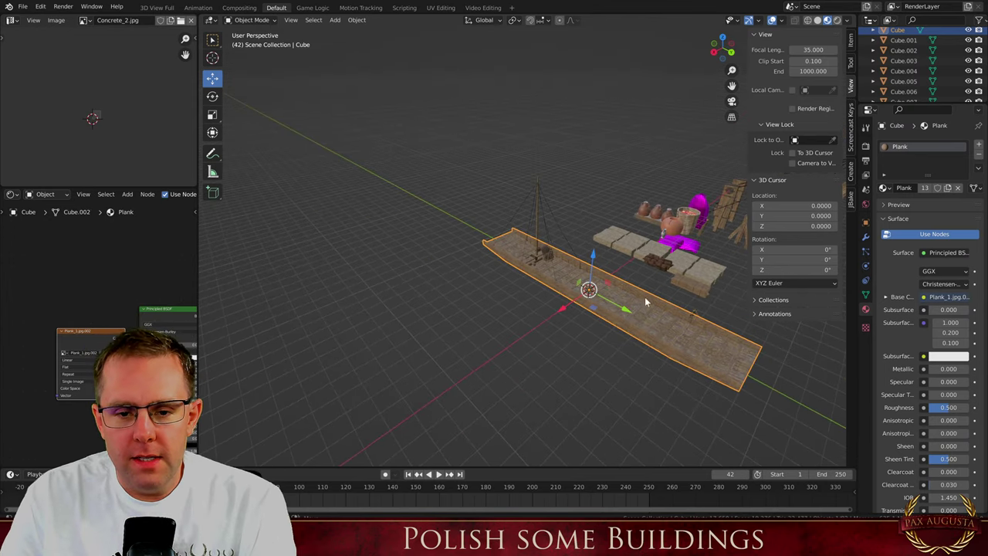
pyautogui.scroll(6, 622, 300)
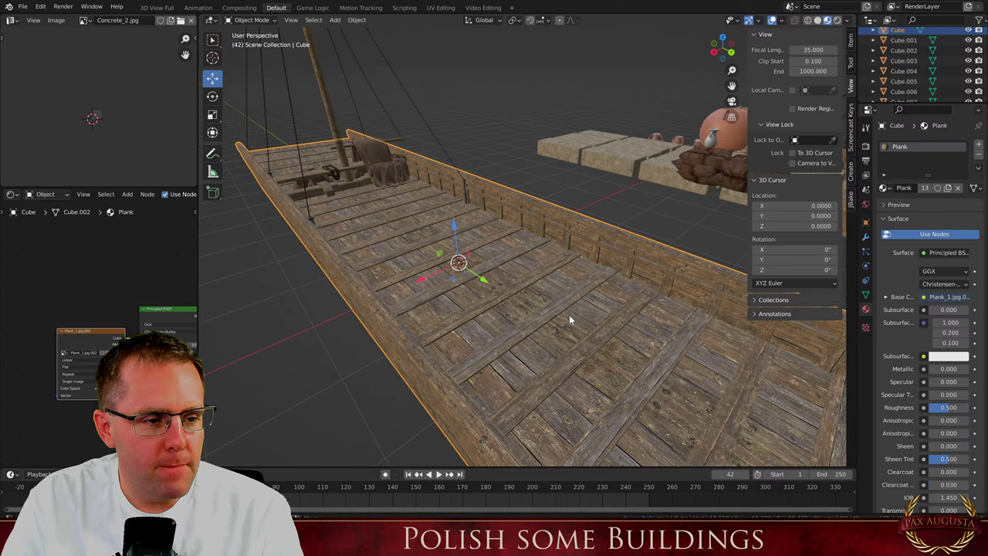
pyautogui.scroll(-5, 467, 271)
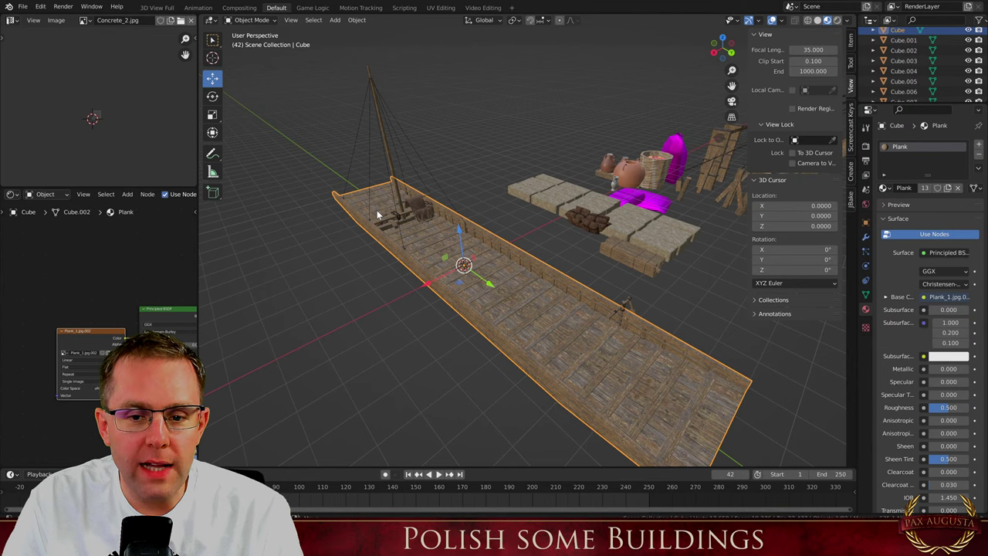
# Examine the harbour cargo and crane, and compare the deck's cross planks with the surrounding floorboards
pyautogui.moveTo(377, 210); pyautogui.dragTo(591, 204, button='middle')
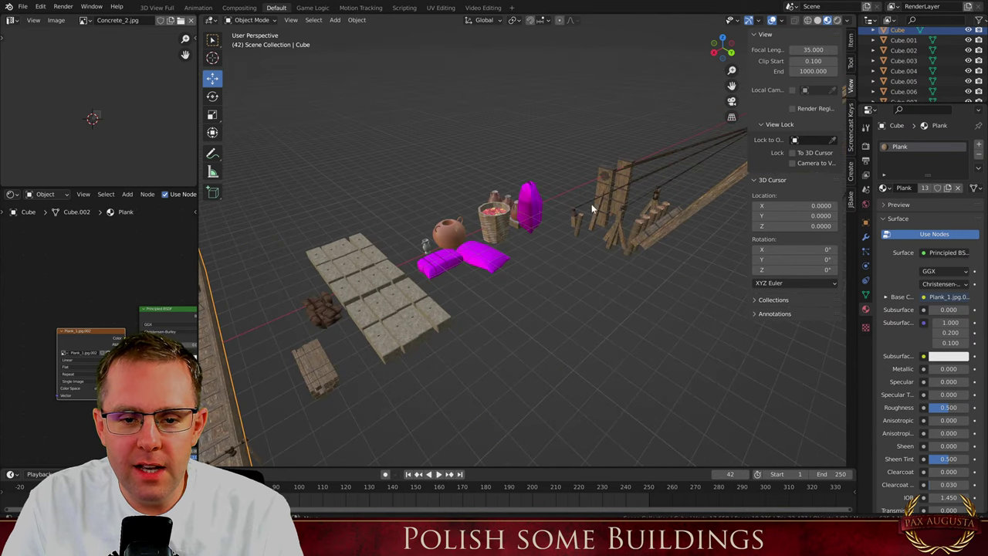
pyautogui.click(643, 208)
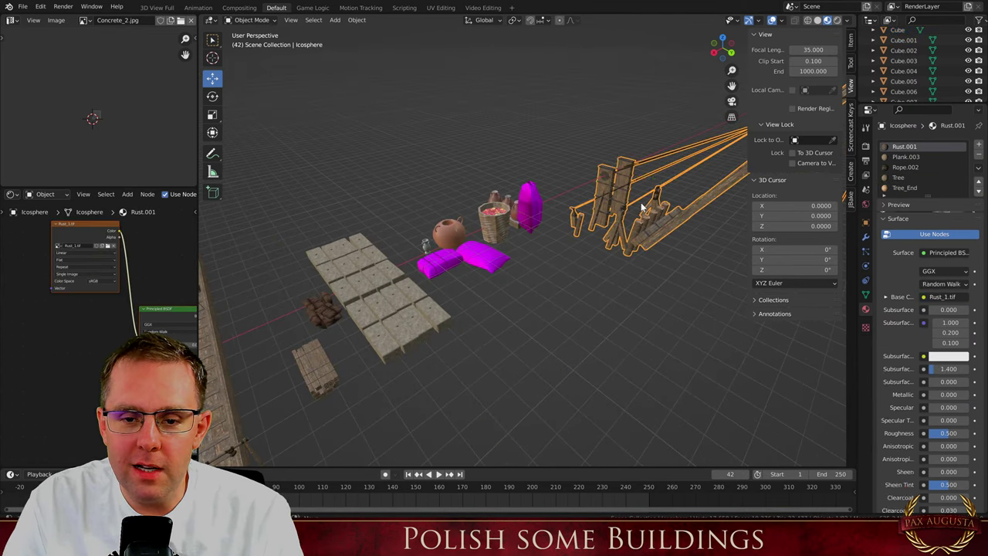
pyautogui.moveTo(541, 227); pyautogui.dragTo(346, 301, button='middle')
pyautogui.scroll(4, 351, 301)
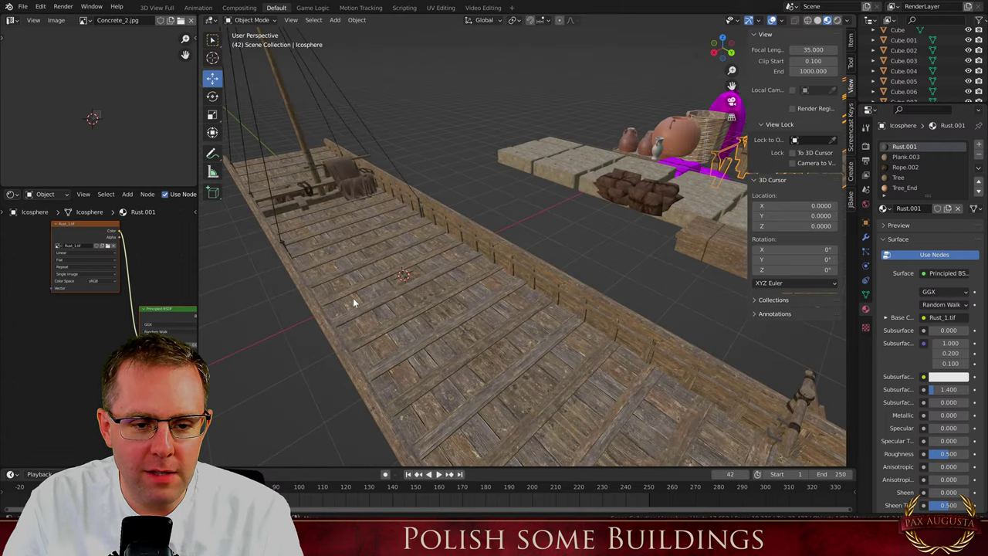
pyautogui.moveTo(392, 271); pyautogui.dragTo(431, 251, button='middle')
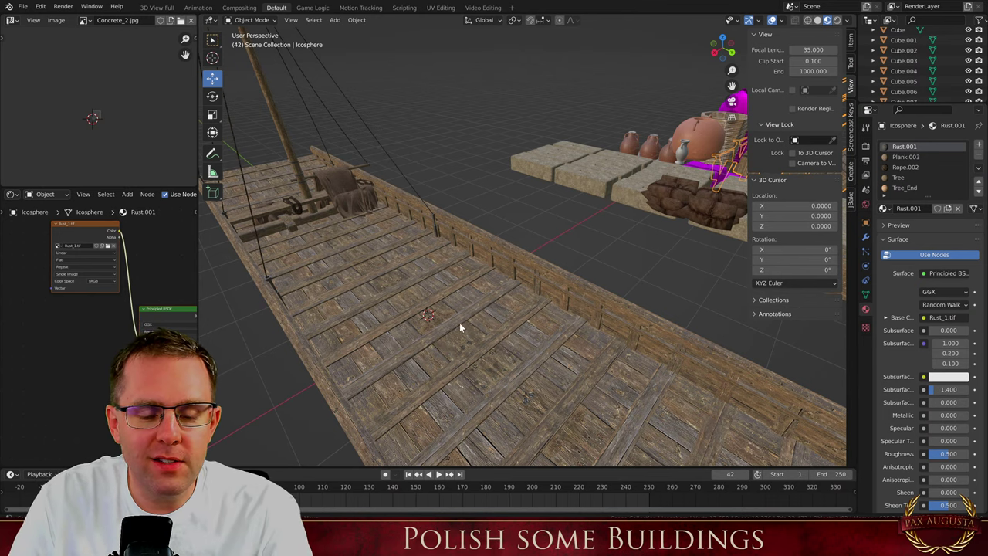
pyautogui.moveTo(500, 302); pyautogui.dragTo(463, 259, button='middle')
pyautogui.scroll(-2, 462, 255)
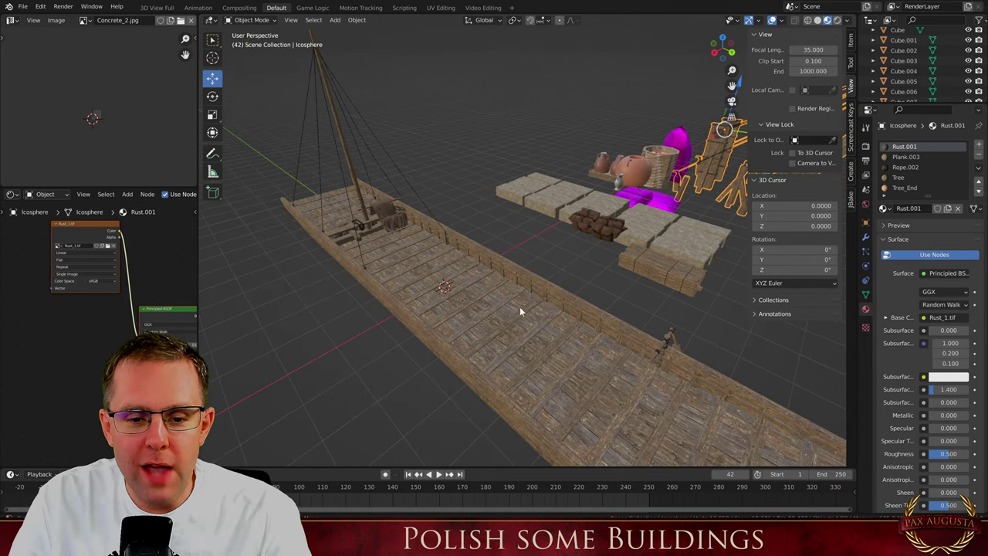
pyautogui.scroll(-3, 494, 307)
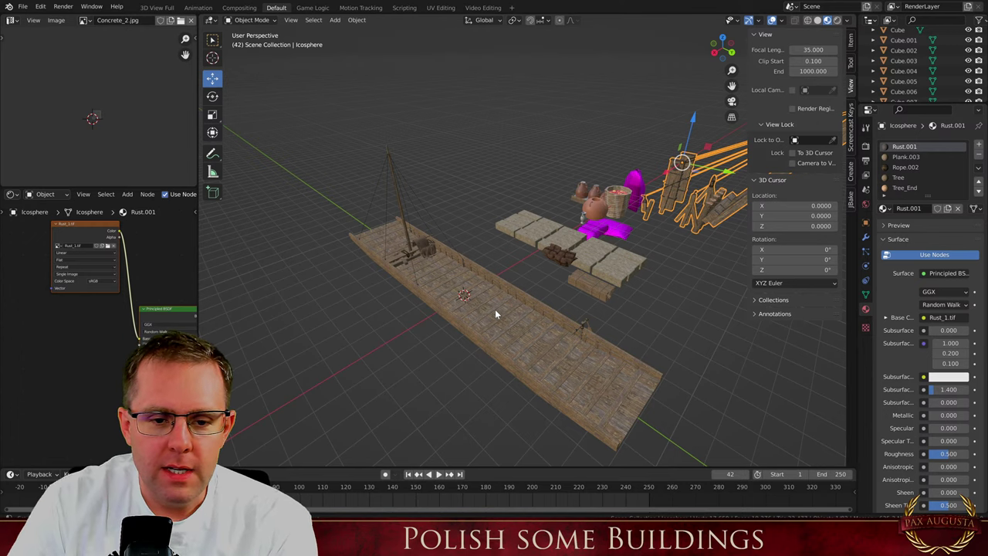
pyautogui.moveTo(495, 309); pyautogui.dragTo(517, 280, button='middle')
pyautogui.scroll(6, 494, 311)
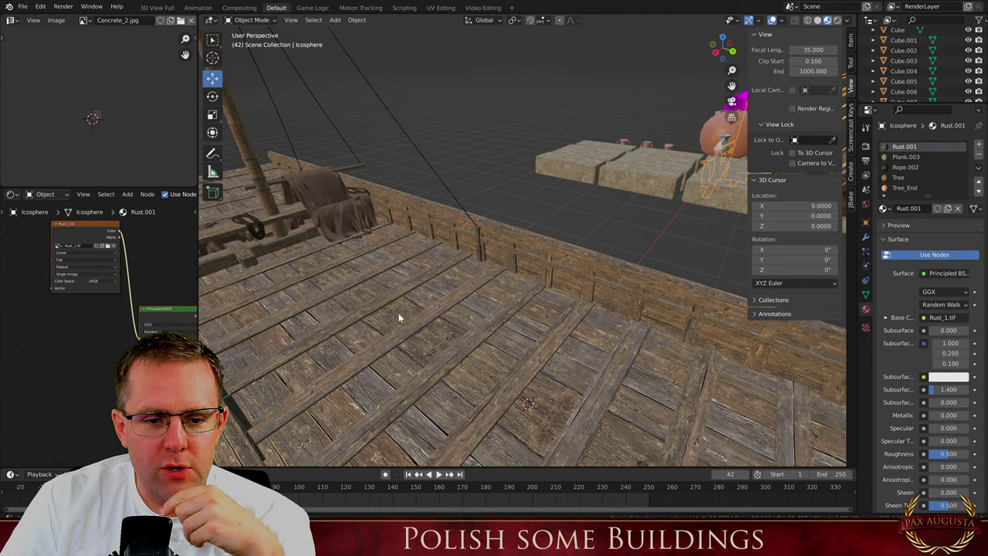
pyautogui.scroll(-7, 435, 297)
pyautogui.keyDown('shift'); pyautogui.moveTo(435, 297); pyautogui.dragTo(443, 330, button='middle'); pyautogui.keyUp('shift')
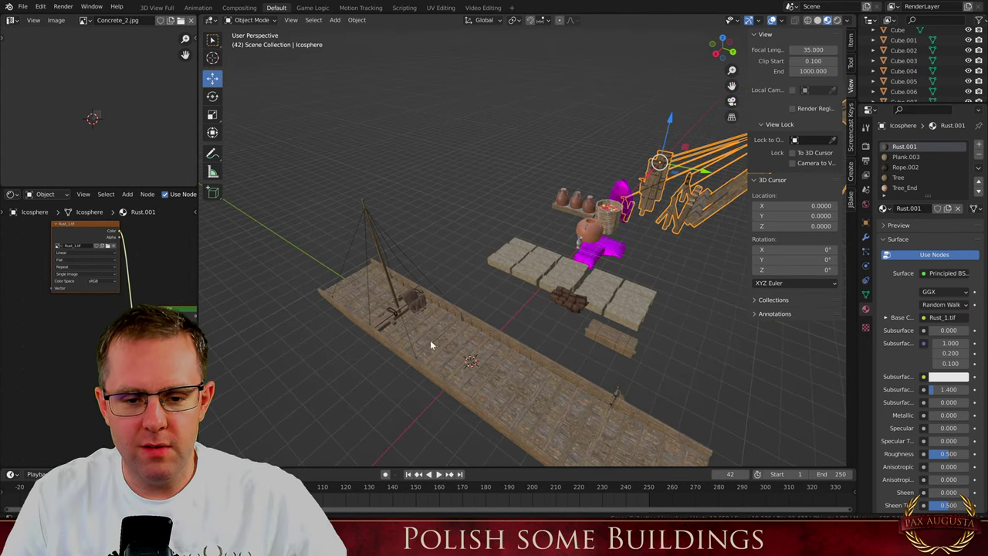
pyautogui.scroll(-1, 386, 219)
pyautogui.moveTo(388, 223); pyautogui.dragTo(531, 358, button='middle')
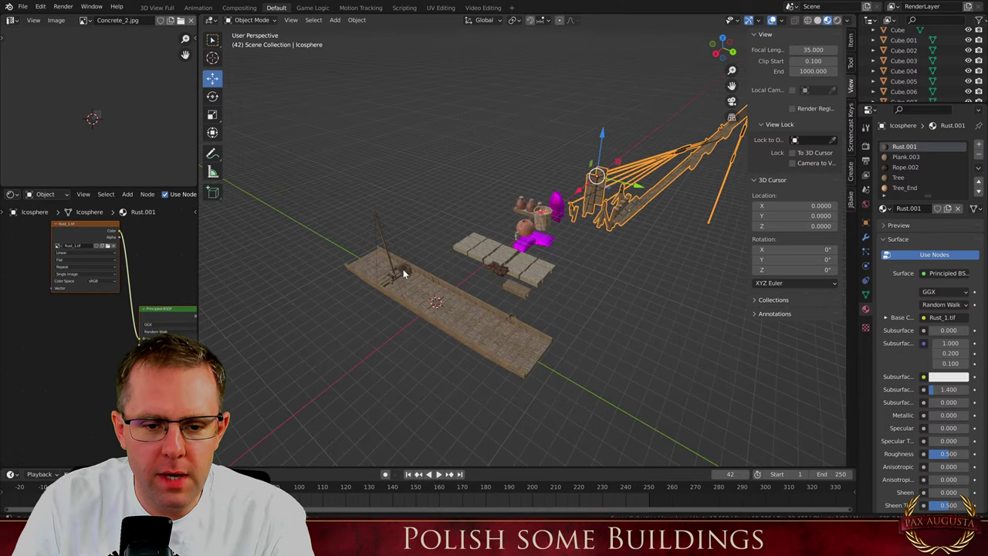
pyautogui.scroll(8, 491, 309)
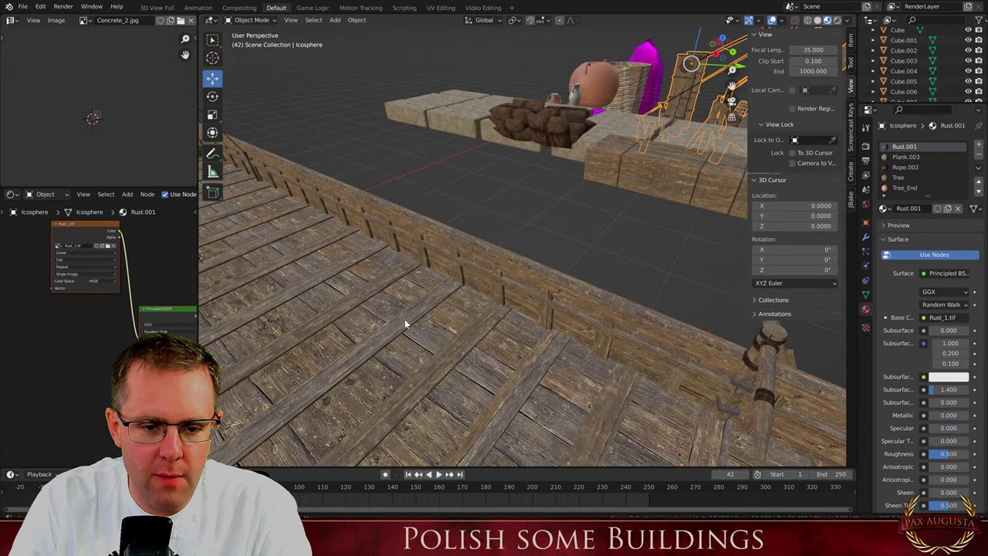
# Select the cross planks on the boat's deck and widen the area showing their material settings
pyautogui.click(405, 324)
pyautogui.scroll(-4, 448, 303)
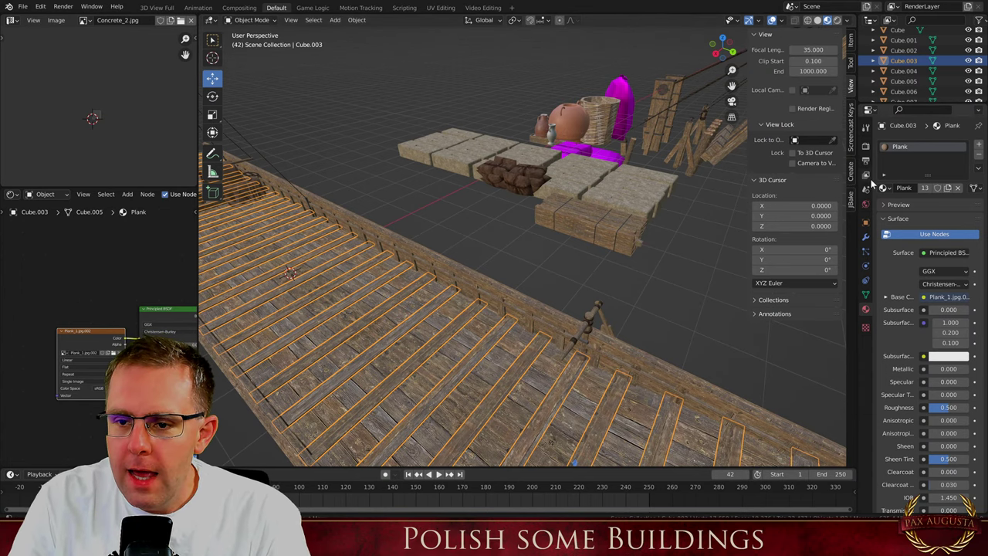
pyautogui.moveTo(856, 189); pyautogui.dragTo(823, 189)
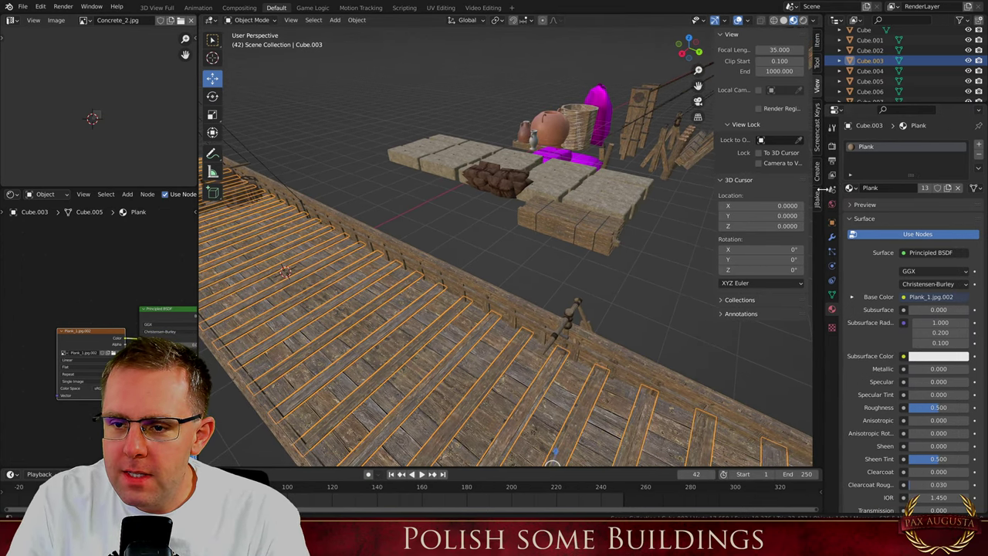
# Make a separate copy of the cross planks' Plank material and look through the existing materials
pyautogui.click(948, 188)
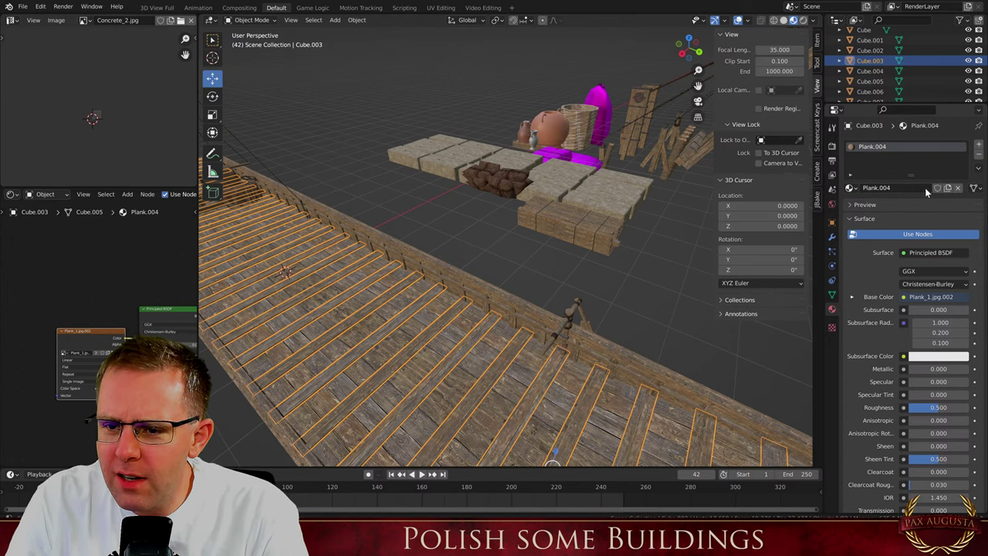
pyautogui.click(526, 365)
pyautogui.click(507, 368)
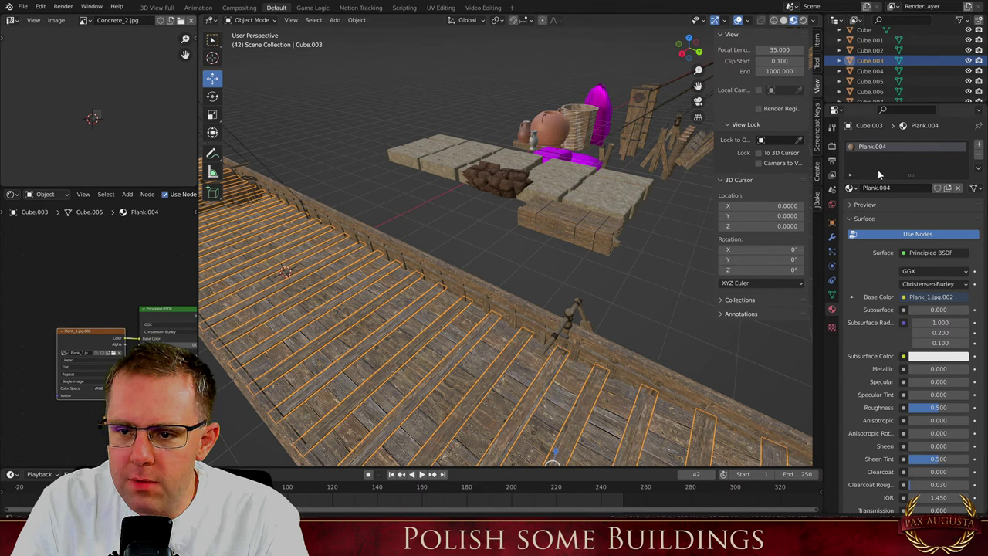
pyautogui.doubleClick(896, 188)
pyautogui.click(851, 188)
pyautogui.click(850, 187)
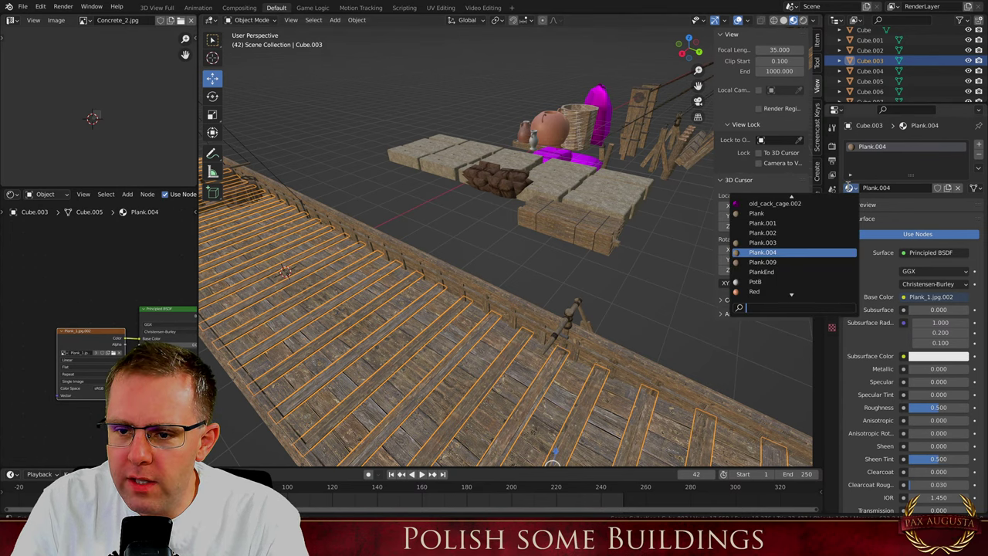
# Unlink the cross planks' current material and assign the existing Plank.001 material instead
pyautogui.click(958, 188)
pyautogui.click(851, 188)
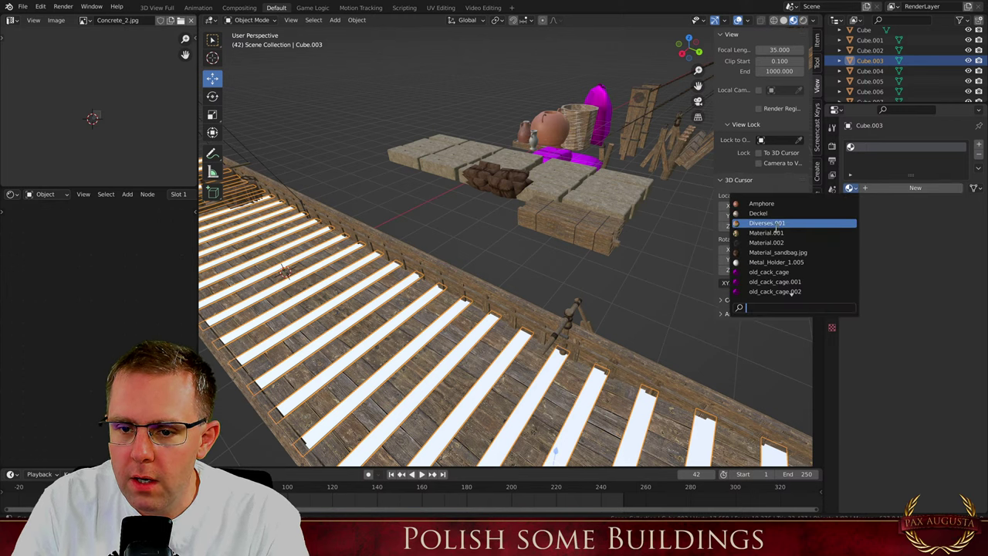
pyautogui.write('pla')
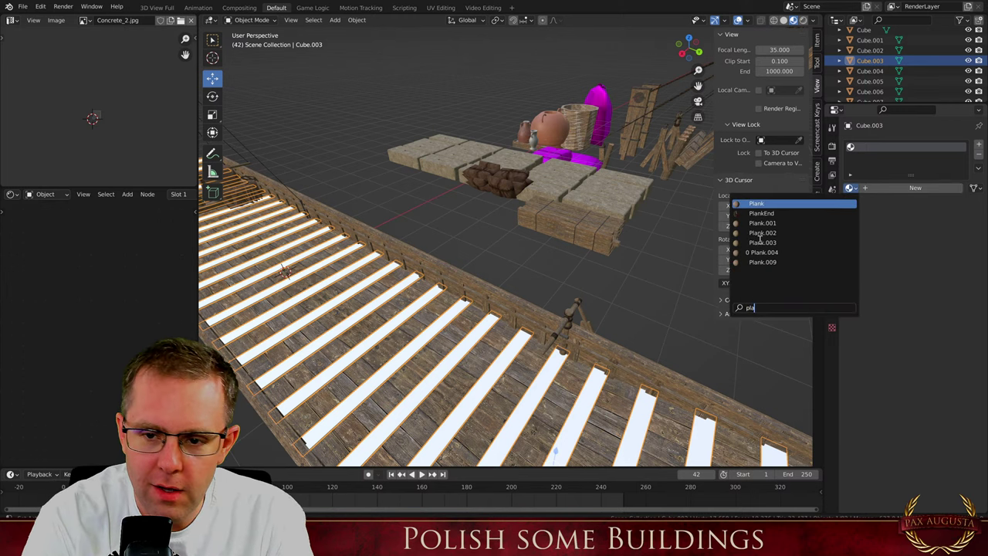
pyautogui.press('Down')
pyautogui.press('Down')
pyautogui.press('Return')
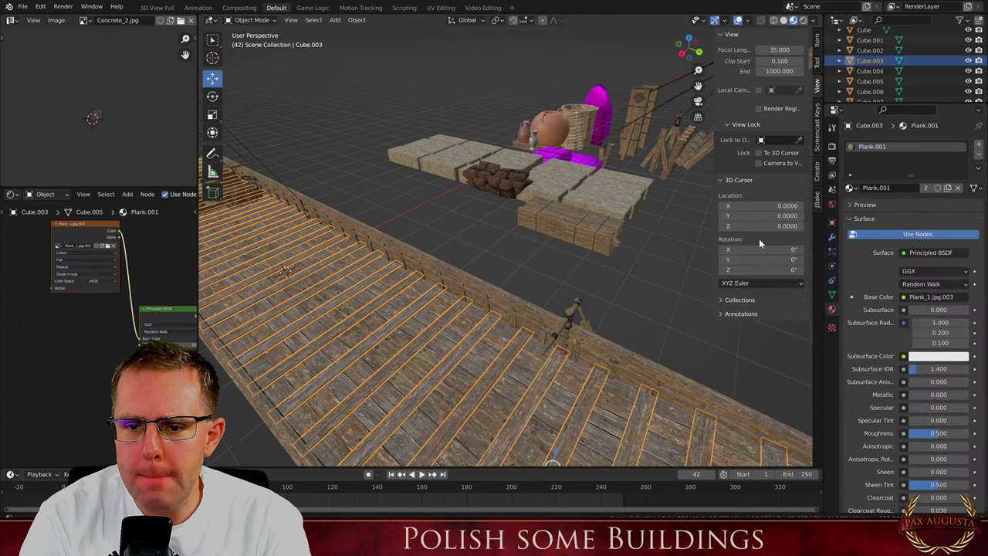
# Rename the cross planks' material as "PlankOther Color"
pyautogui.doubleClick(892, 188)
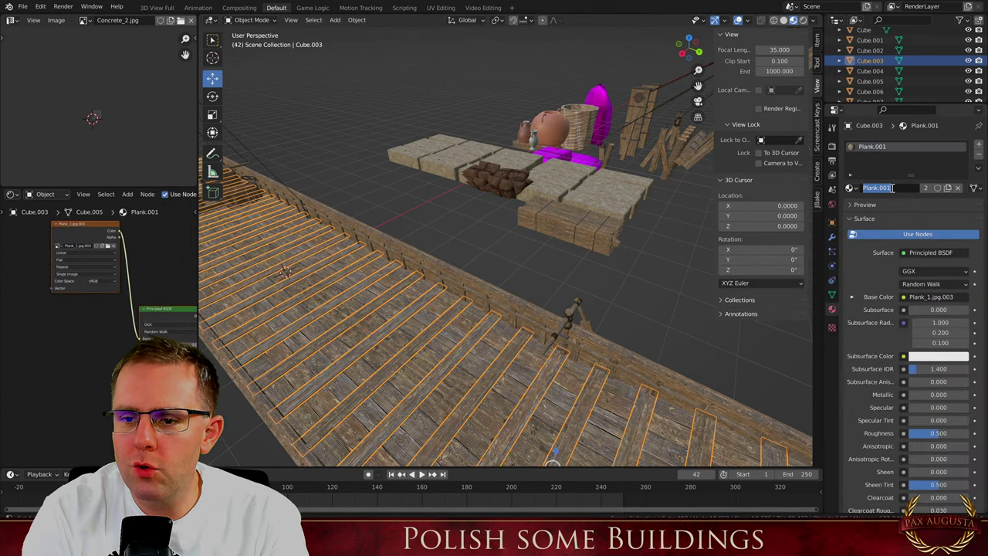
pyautogui.press('End')
pyautogui.press('BackSpace')
pyautogui.press('BackSpace')
pyautogui.press('BackSpace')
pyautogui.press('BackSpace')
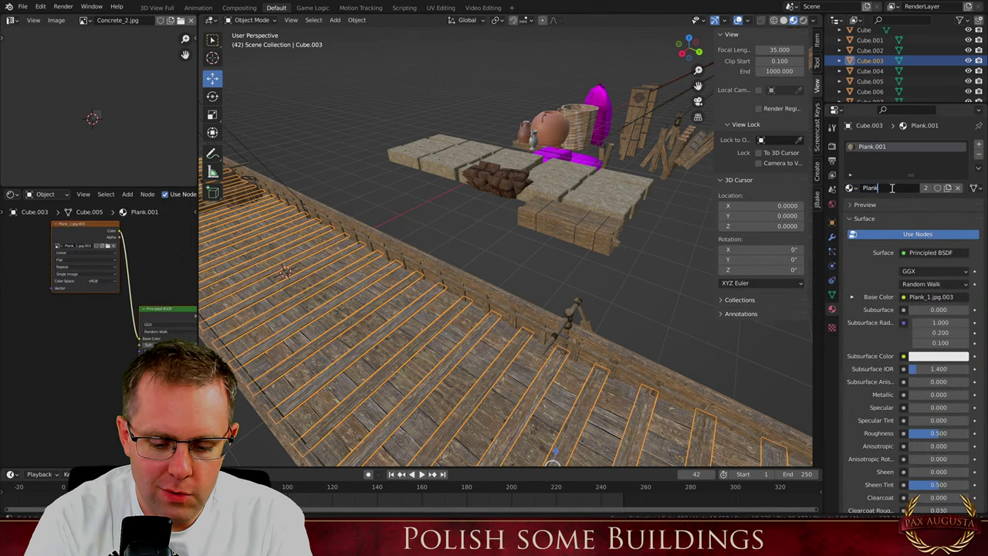
pyautogui.write('Other Co')
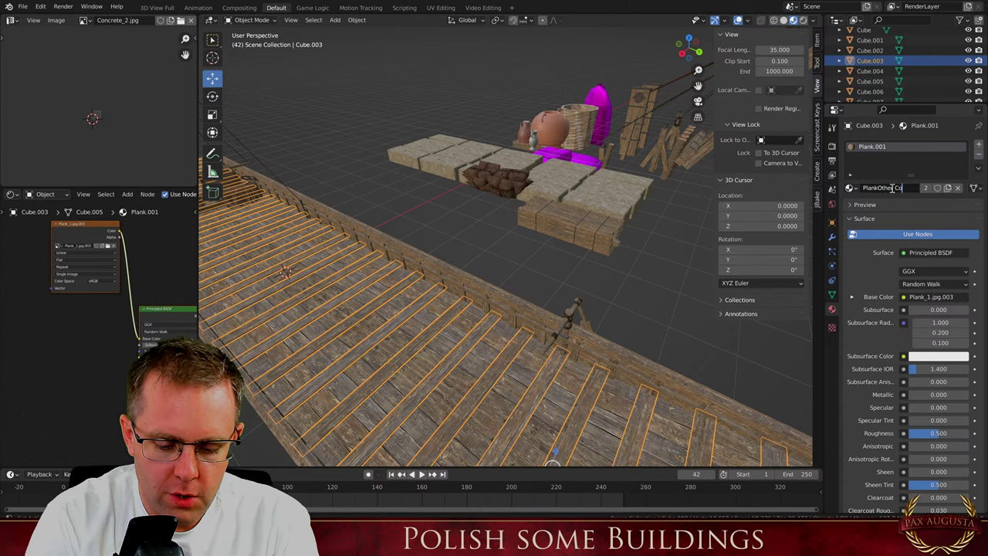
pyautogui.write('lor')
pyautogui.press('Return')
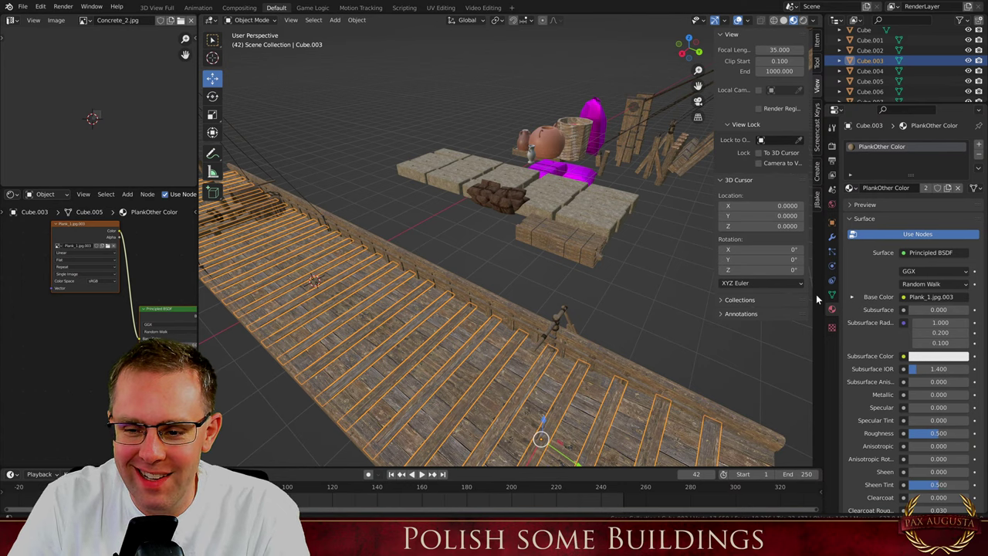
# Examine the deck's cross planks with the Plank_2.jpg texture against the surrounding floorboards
pyautogui.scroll(-3, 459, 287)
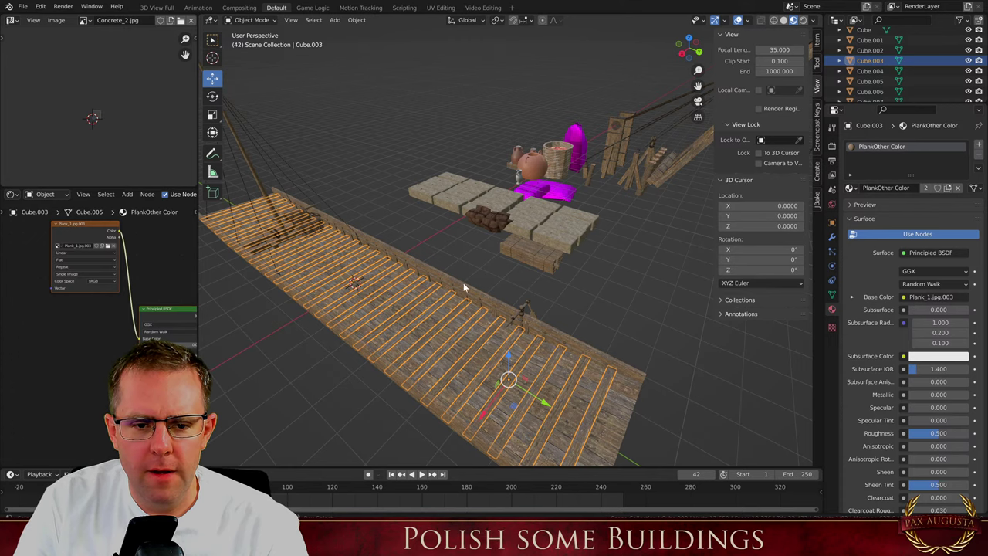
pyautogui.hotkey('alt', 'a')
pyautogui.scroll(5, 431, 312)
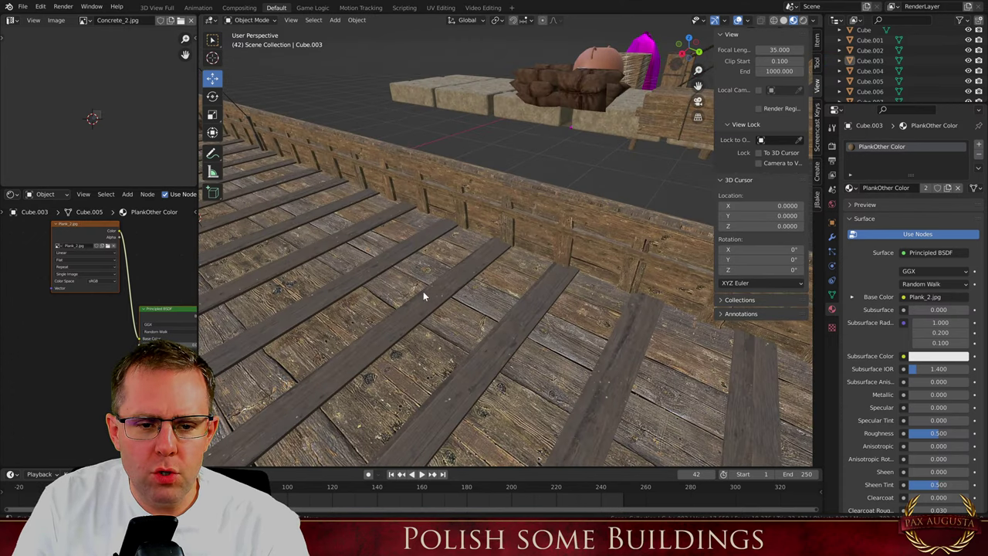
pyautogui.click(424, 295)
pyautogui.scroll(2, 463, 305)
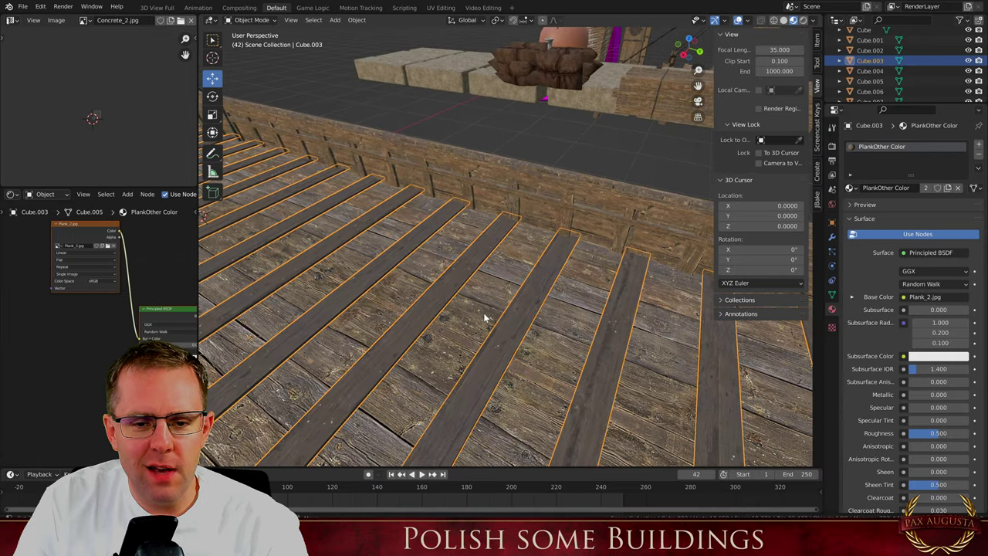
pyautogui.scroll(-2, 447, 329)
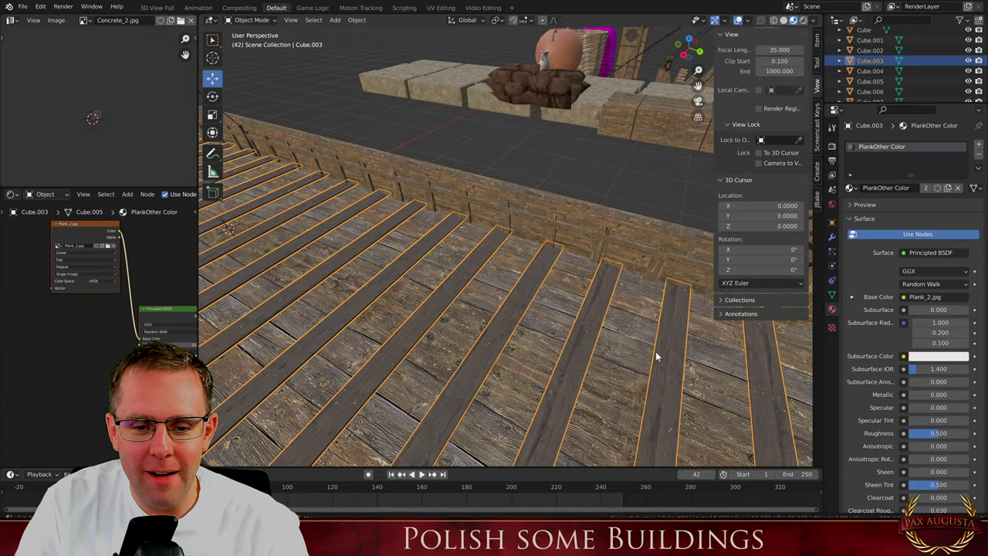
# Compare the texture mapping of the deck's cross planks with that of the hull's floorboards
pyautogui.scroll(2, 454, 307)
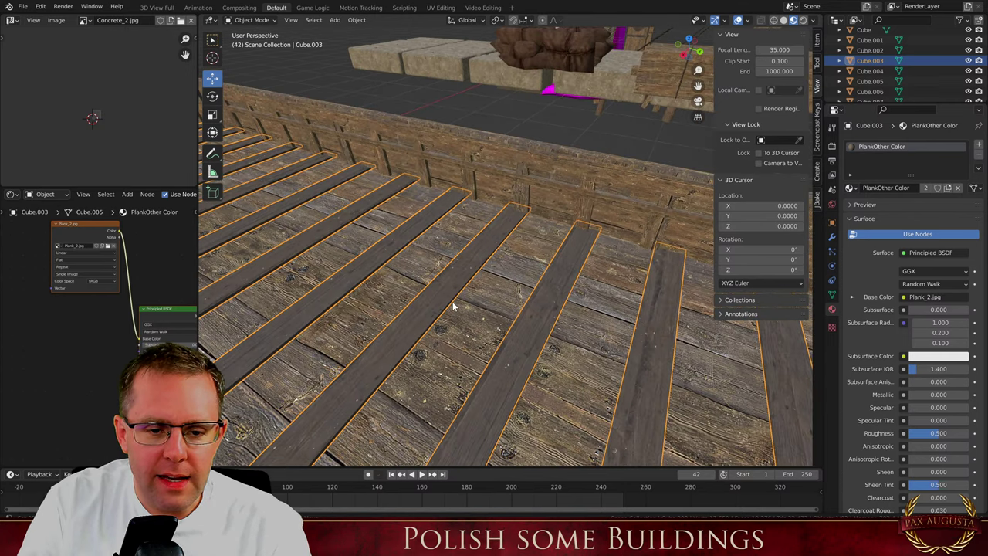
pyautogui.press('Tab')
pyautogui.press('Tab')
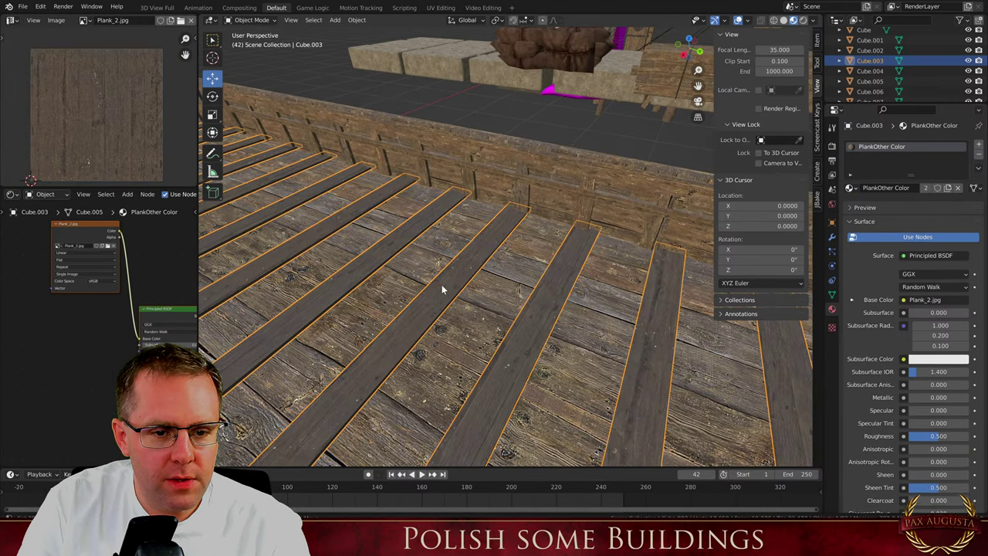
pyautogui.click(399, 267)
pyautogui.press('Tab')
pyautogui.press('Tab')
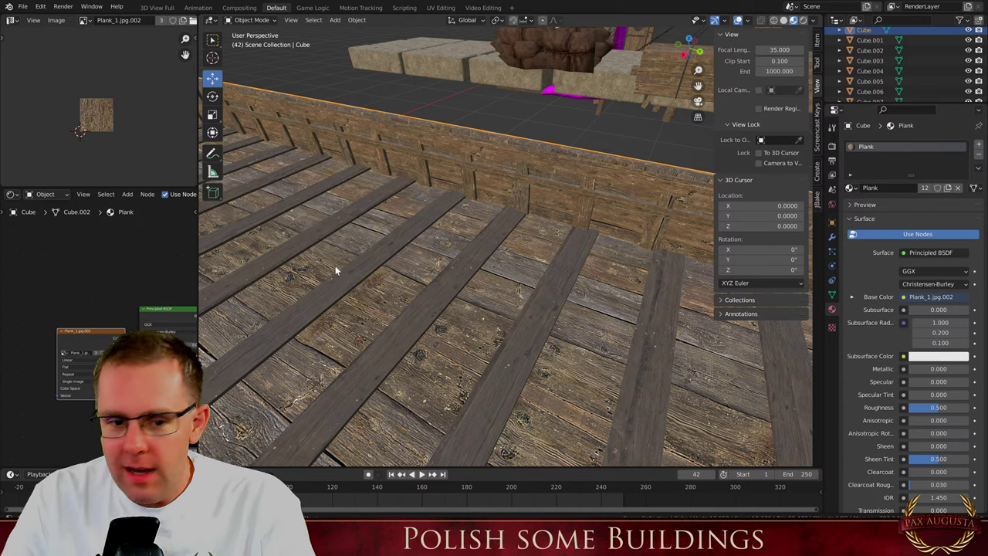
pyautogui.click(413, 240)
pyautogui.scroll(-5, 415, 237)
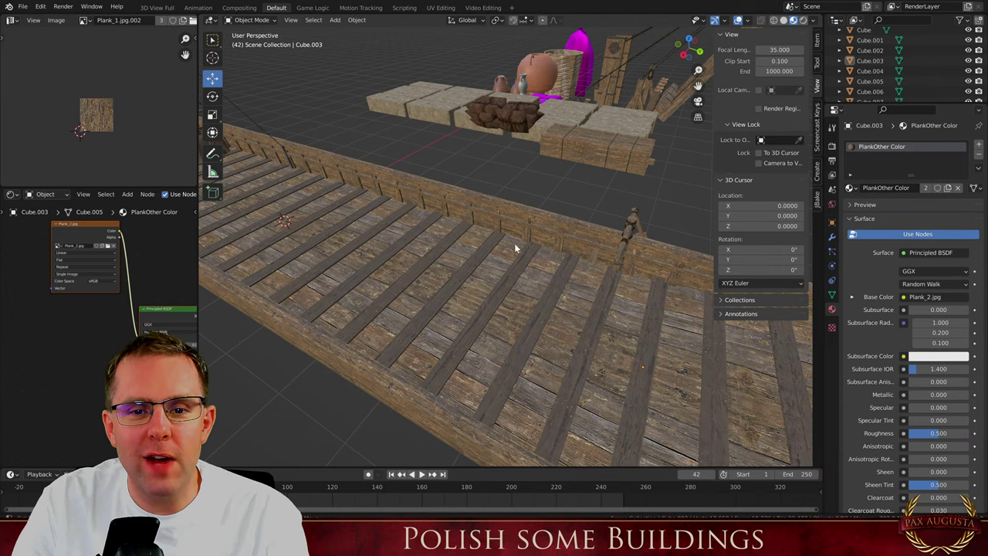
pyautogui.scroll(2, 516, 247)
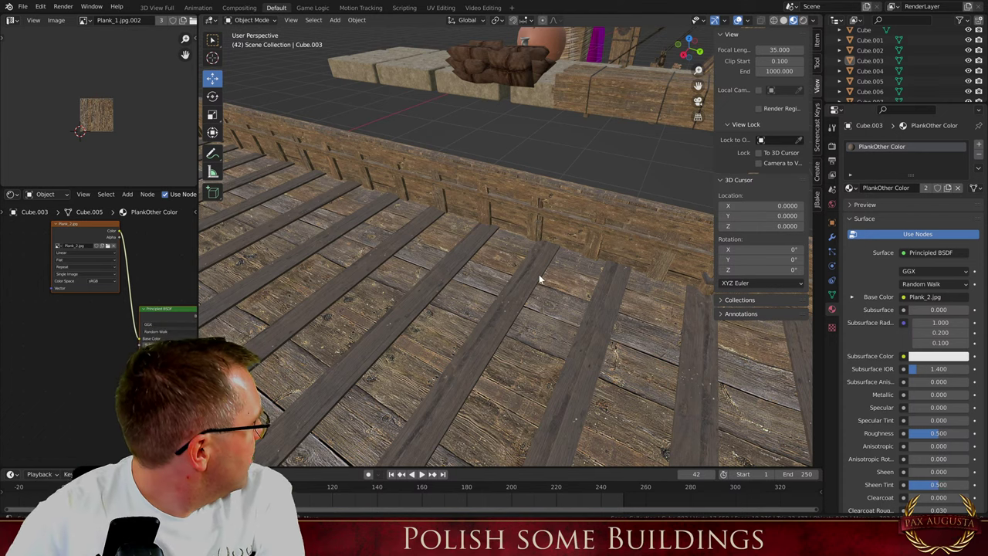
# Assign the existing PlankOther Color material to the upright ribs along the inside of the boat's hull
pyautogui.moveTo(540, 280); pyautogui.dragTo(502, 208, button='middle')
pyautogui.click(536, 234)
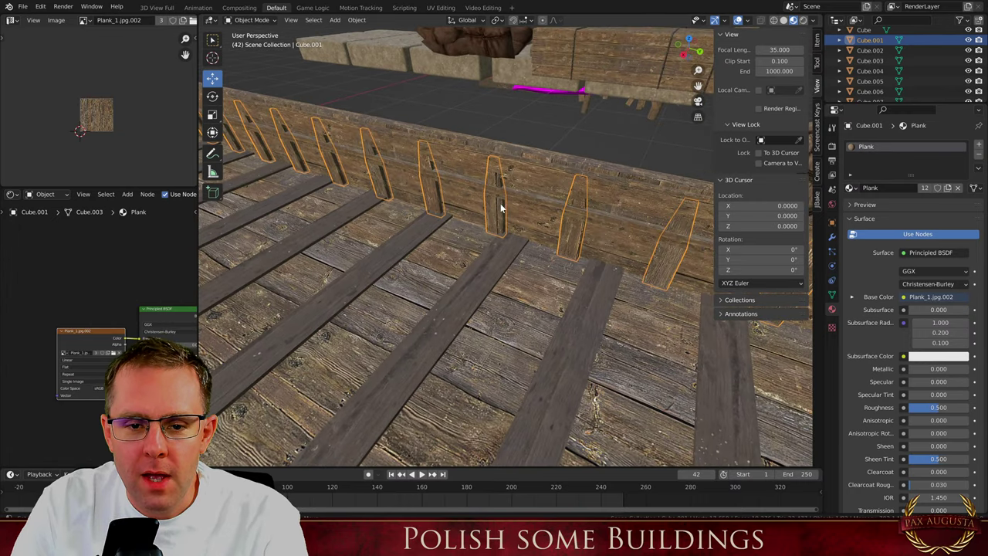
pyautogui.click(849, 187)
pyautogui.write('pl')
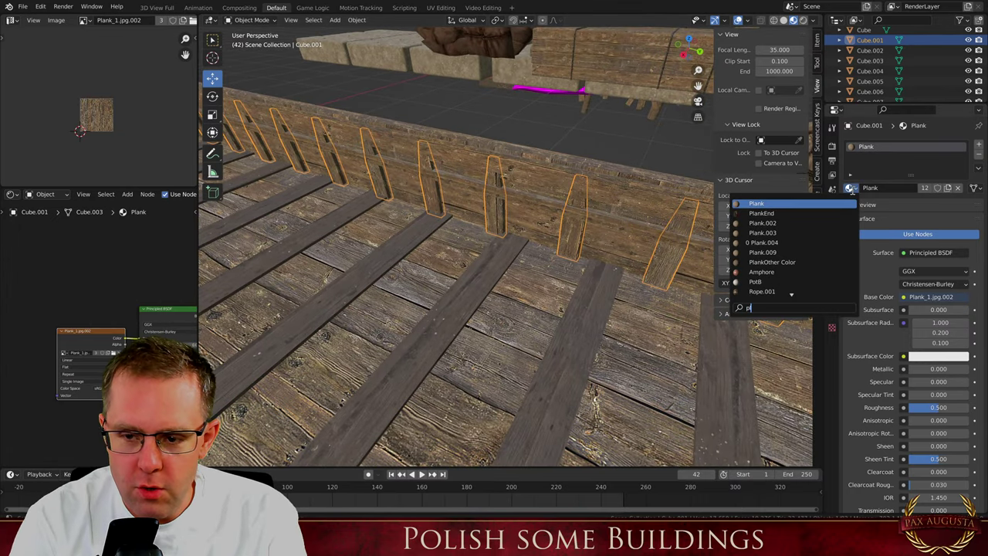
pyautogui.press('Down')
pyautogui.press('Down')
pyautogui.press('Down')
pyautogui.press('Up')
pyautogui.press('Up')
pyautogui.press('Down')
pyautogui.press('Down')
pyautogui.press('Down')
pyautogui.press('Down')
pyautogui.press('Down')
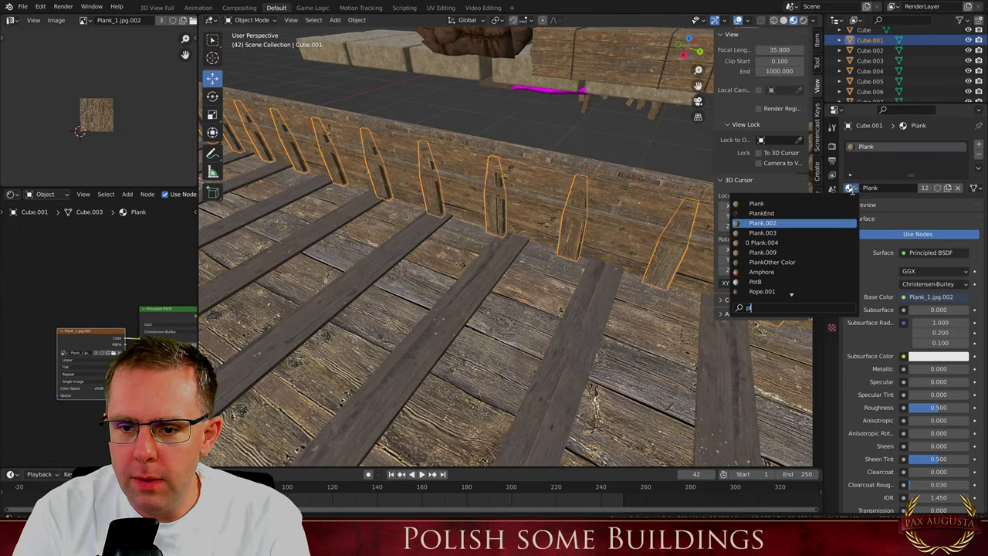
pyautogui.press('Return')
# Examine the side ribs and the rope post along the hull, and the beam at the foot of the mast
pyautogui.scroll(-5, 633, 224)
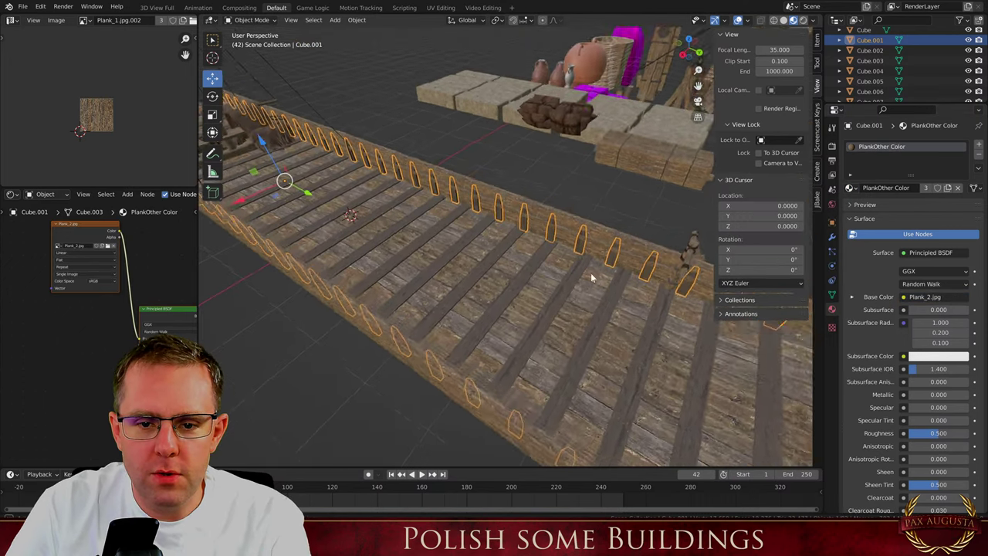
pyautogui.moveTo(591, 275); pyautogui.dragTo(399, 217, button='middle')
pyautogui.scroll(6, 297, 163)
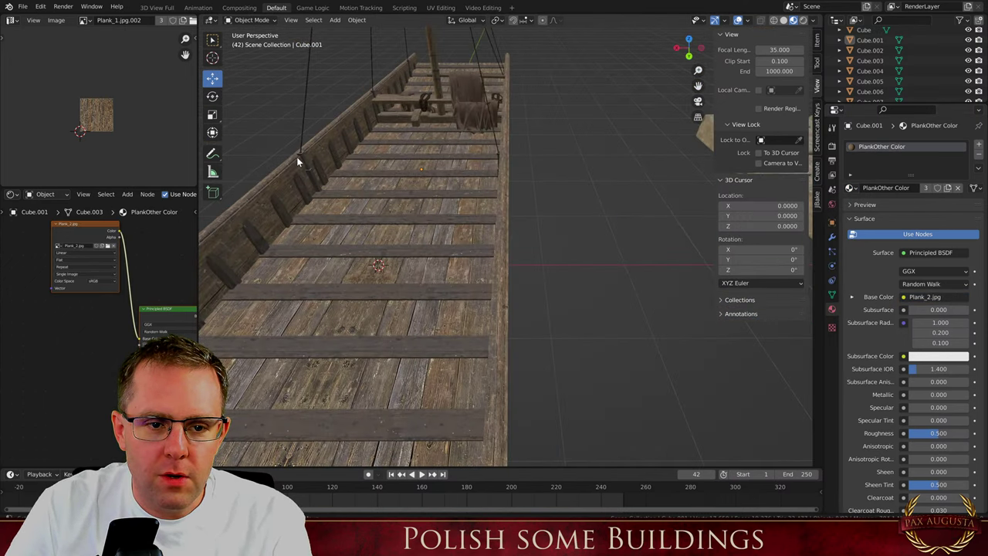
pyautogui.scroll(1, 305, 179)
pyautogui.click(331, 178)
pyautogui.scroll(-2, 447, 170)
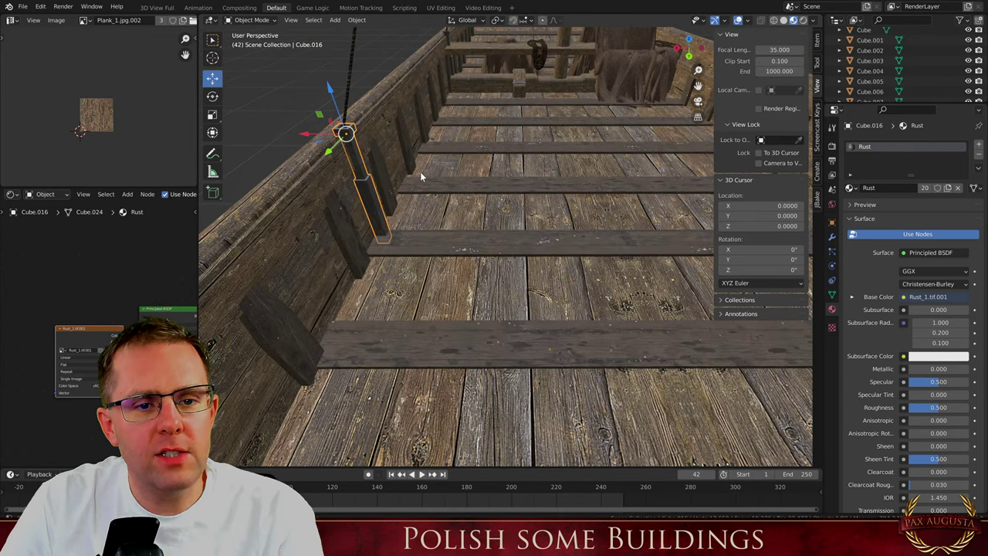
pyautogui.moveTo(320, 173); pyautogui.dragTo(513, 190, button='middle')
pyautogui.scroll(8, 375, 99)
# Open the curved bracket on the mast beam for mesh editing and select faces on its side
pyautogui.click(439, 180)
pyautogui.scroll(2, 471, 176)
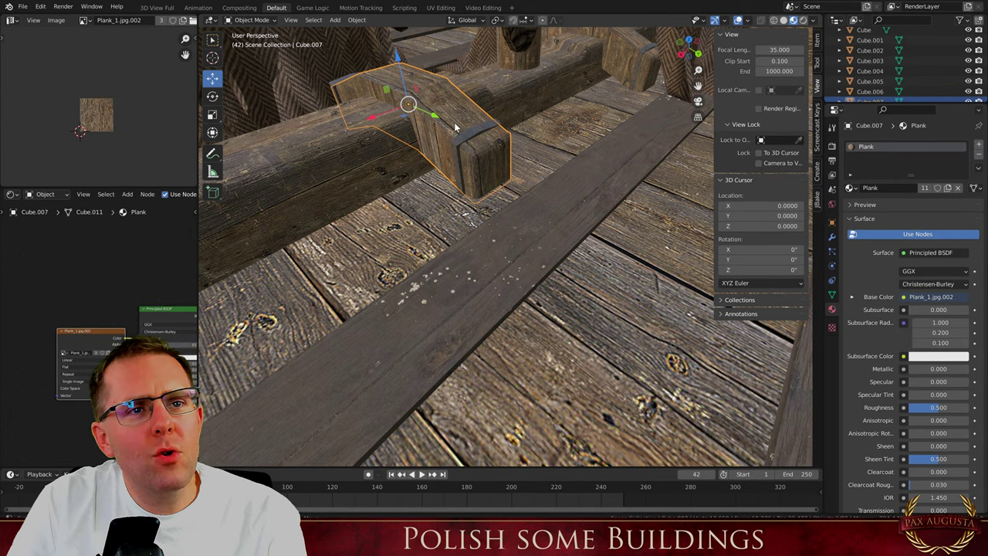
pyautogui.press('Tab')
pyautogui.click(478, 178)
pyautogui.click(447, 163)
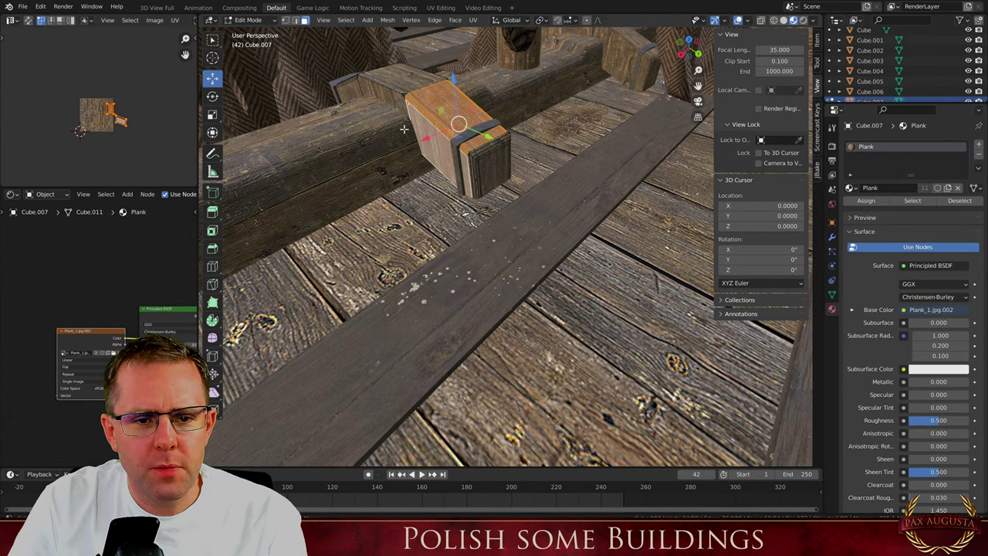
pyautogui.moveTo(398, 114); pyautogui.dragTo(429, 124, button='middle')
pyautogui.scroll(3, 423, 122)
pyautogui.click(439, 185)
pyautogui.keyDown('shift'); pyautogui.click(374, 95); pyautogui.keyUp('shift')
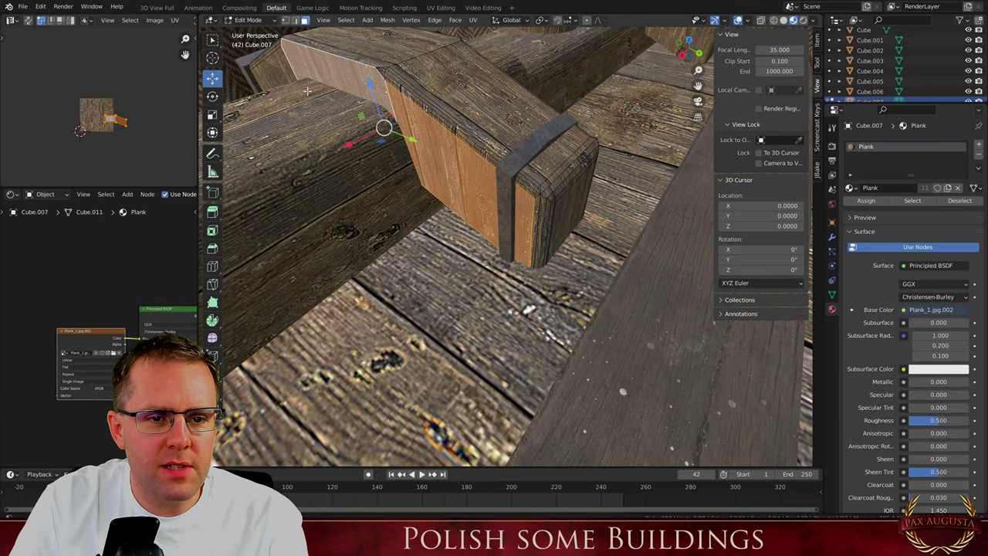
# Isolate the bracket and select all the faces along its long side
pyautogui.press('KP_Divide')
pyautogui.moveTo(572, 163); pyautogui.dragTo(420, 224, button='middle')
pyautogui.scroll(-4, 420, 225)
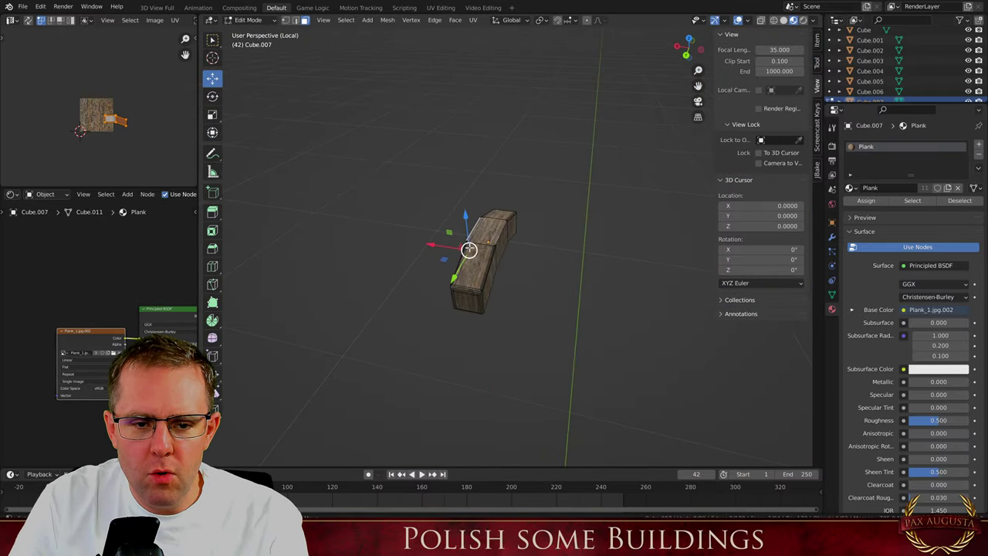
pyautogui.moveTo(552, 267); pyautogui.dragTo(460, 276, button='middle')
pyautogui.scroll(3, 460, 276)
pyautogui.keyDown('shift'); pyautogui.click(439, 248); pyautogui.keyUp('shift')
pyautogui.keyDown('shift'); pyautogui.click(492, 224); pyautogui.keyUp('shift')
pyautogui.keyDown('shift'); pyautogui.click(529, 210); pyautogui.keyUp('shift')
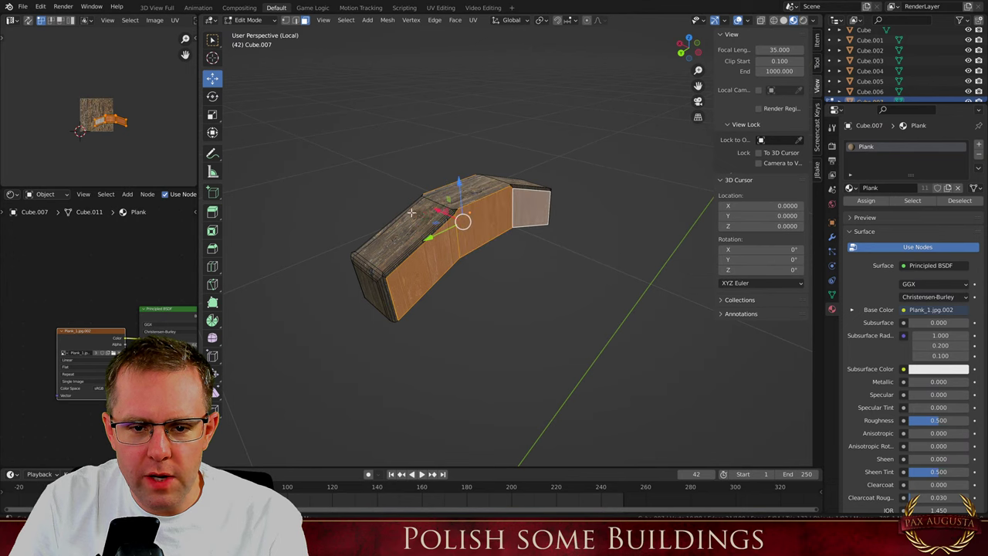
pyautogui.moveTo(529, 210); pyautogui.dragTo(324, 210, button='middle')
pyautogui.keyDown('shift'); pyautogui.click(390, 225); pyautogui.keyUp('shift')
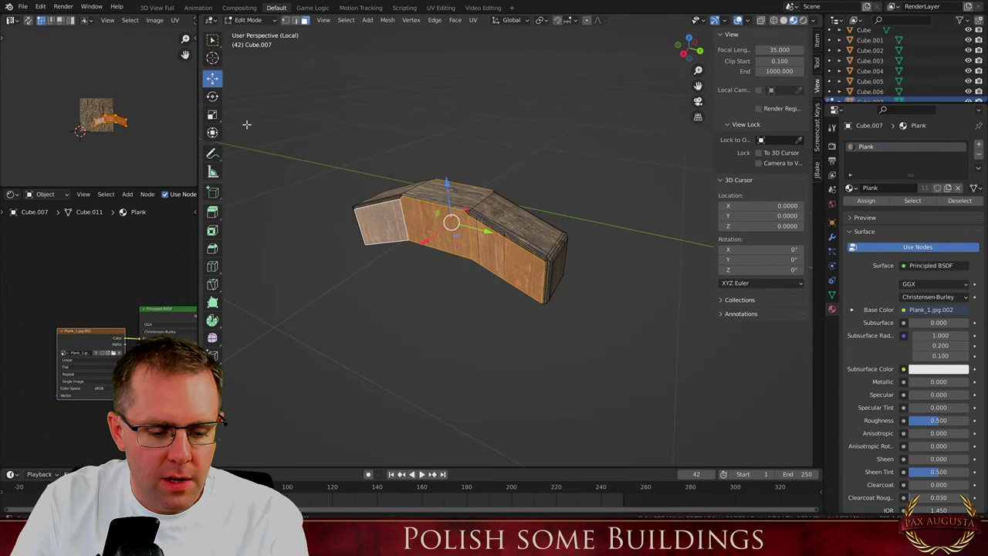
# Try rotating the whole bracket mesh 90° about the Z axis, undo it and leave the isolated view
pyautogui.write('arz90')
pyautogui.press('Return')
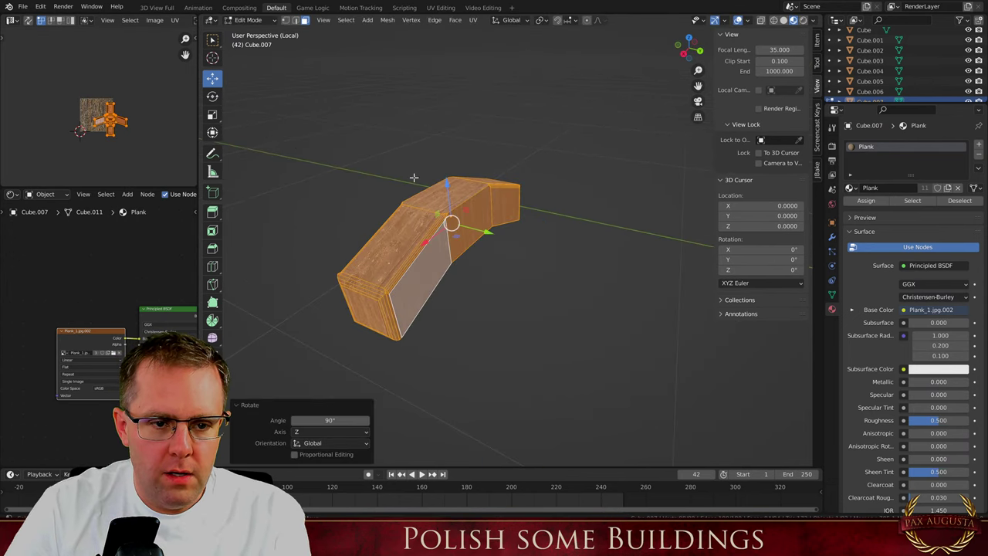
pyautogui.hotkey('ctrl', 'z')
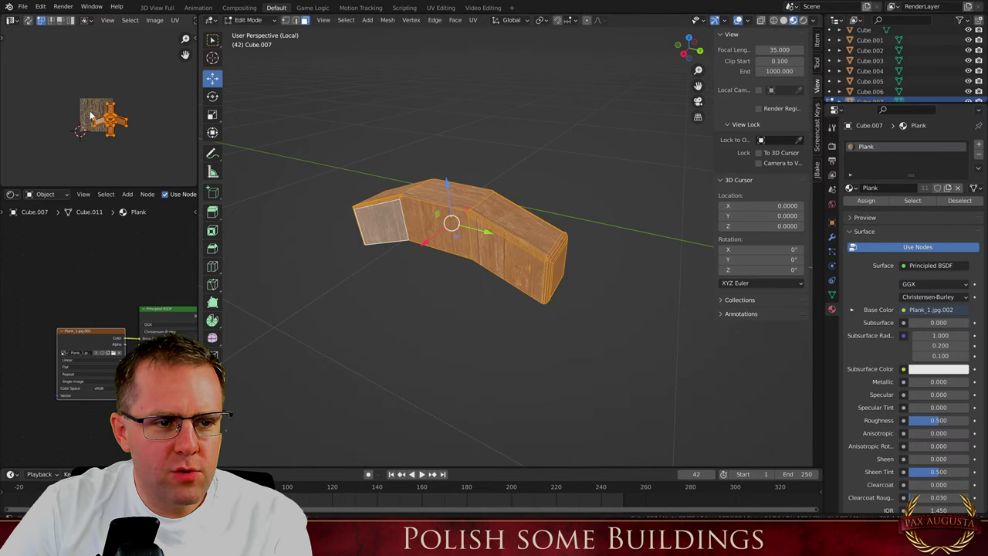
pyautogui.press('KP_Divide')
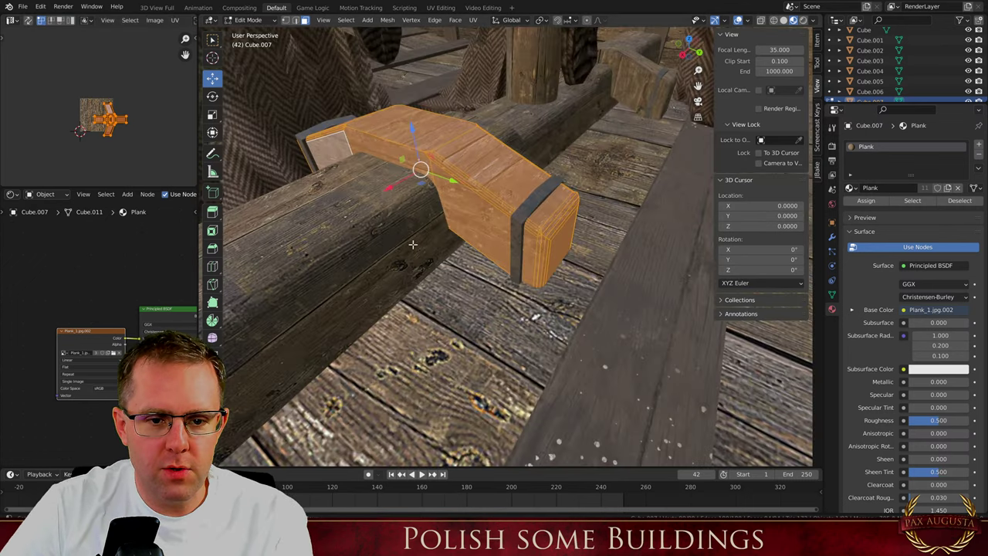
# Rotate the UVs of the bracket's three top faces by 90° so the wood grain follows its length
pyautogui.press('Tab')
pyautogui.press('Tab')
pyautogui.click(503, 133)
pyautogui.moveTo(468, 107); pyautogui.dragTo(505, 195, button='middle')
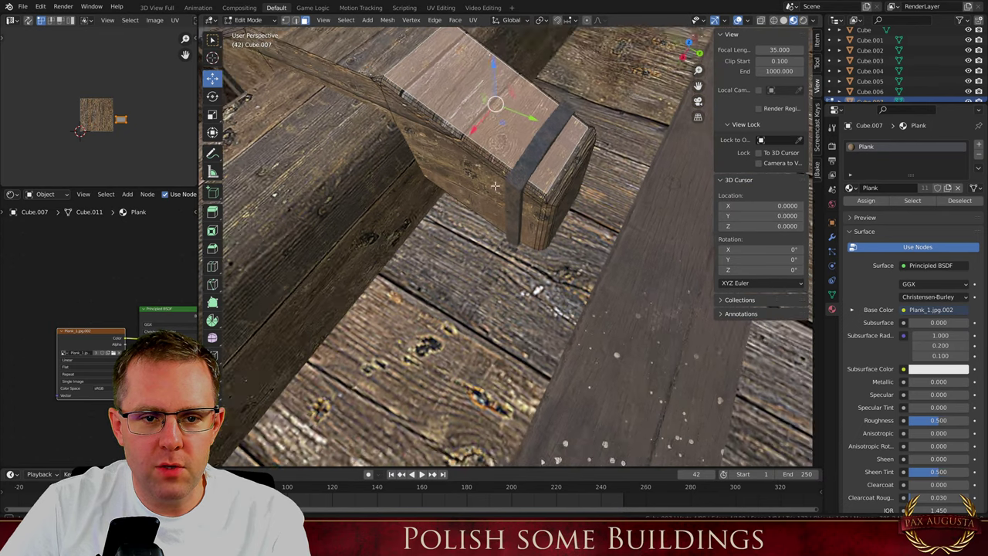
pyautogui.scroll(-3, 505, 196)
pyautogui.scroll(3, 455, 145)
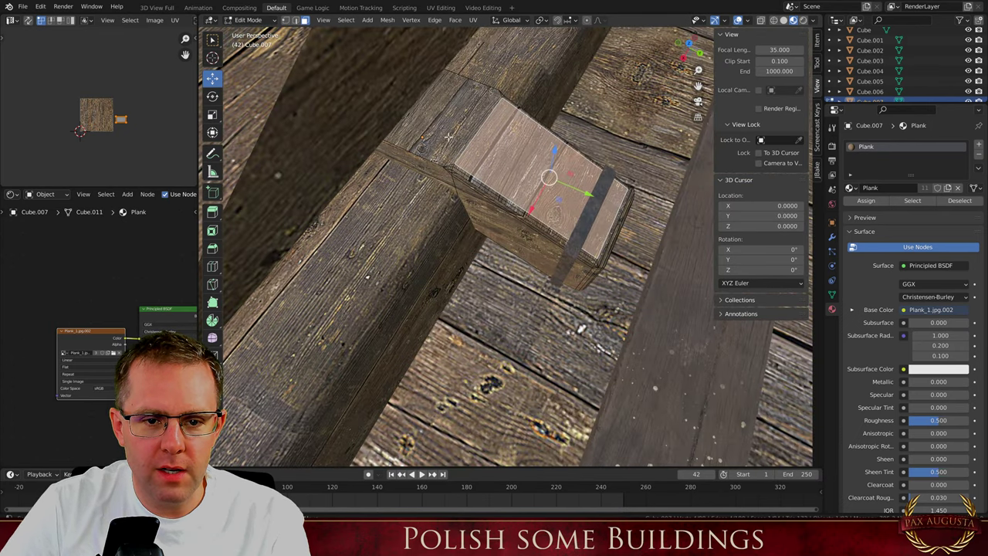
pyautogui.keyDown('shift'); pyautogui.click(450, 137); pyautogui.keyUp('shift')
pyautogui.press('KP_Divide')
pyautogui.keyDown('shift'); pyautogui.click(410, 205); pyautogui.keyUp('shift')
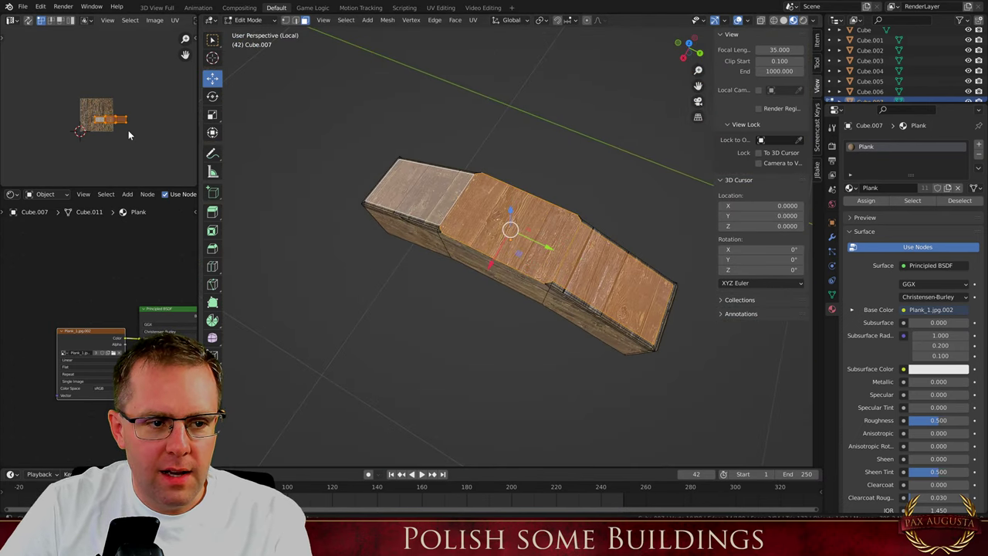
pyautogui.write('r90')
pyautogui.press('Return')
pyautogui.press('Tab')
pyautogui.moveTo(495, 255); pyautogui.dragTo(477, 264, button='middle')
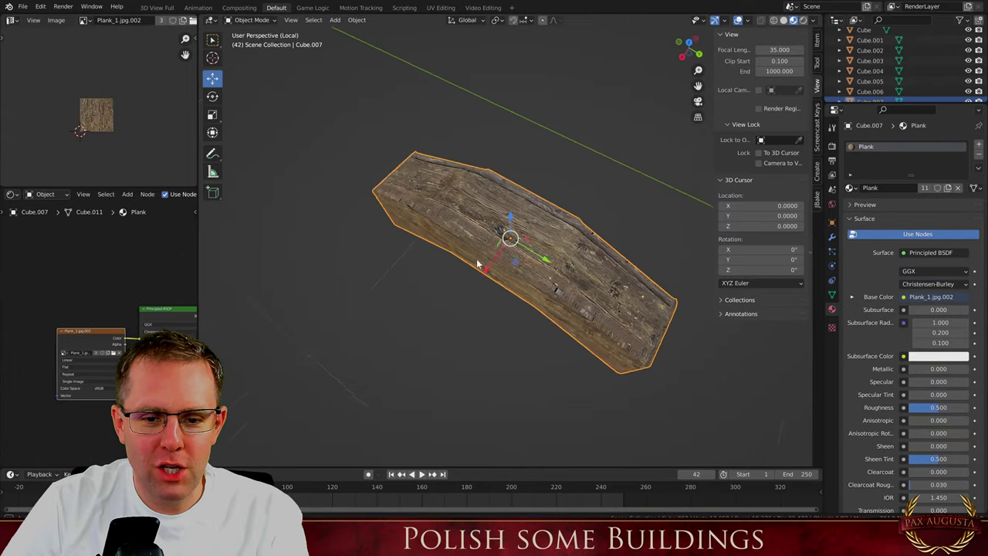
pyautogui.press('KP_Divide')
# Delete the beam's other bracket and replace it with a copy of the corrected one, moved about -1.1 along X
pyautogui.scroll(2, 566, 194)
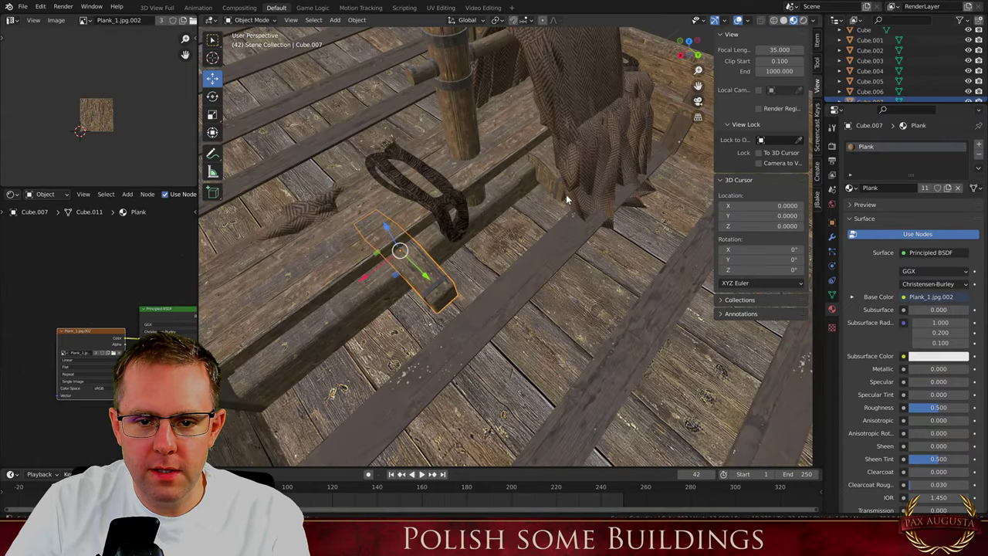
pyautogui.press('Delete')
pyautogui.hotkey('ctrl', 'z')
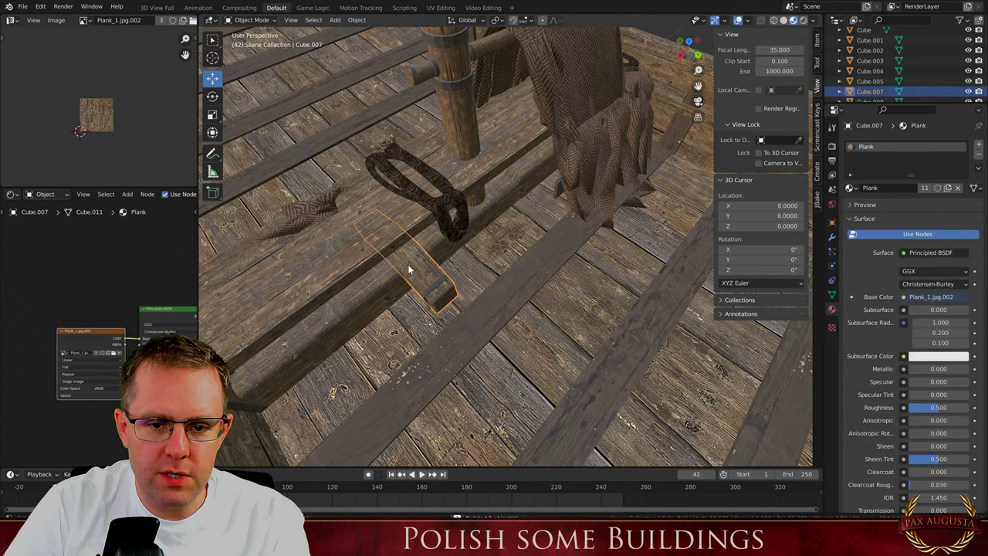
pyautogui.hotkey('shift', 'd')
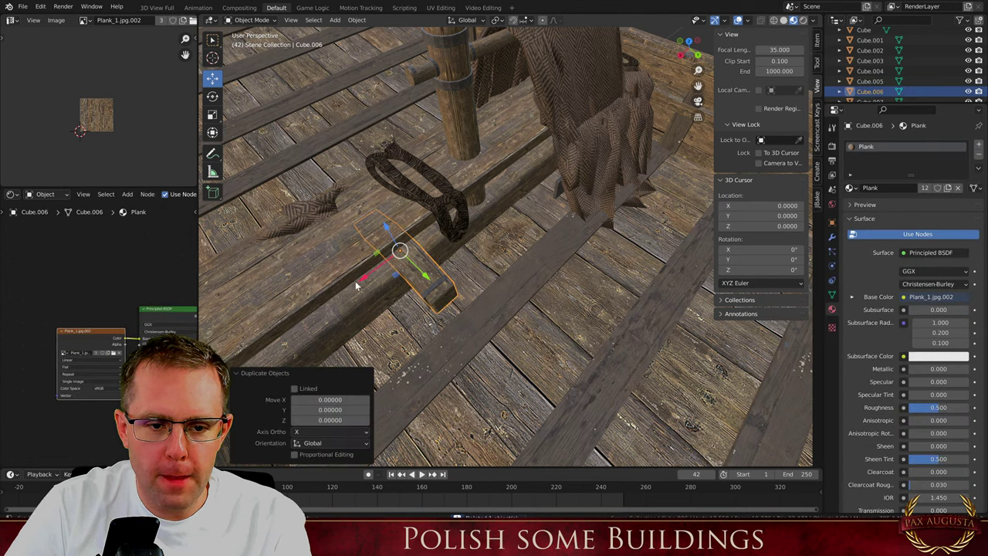
pyautogui.press('x')
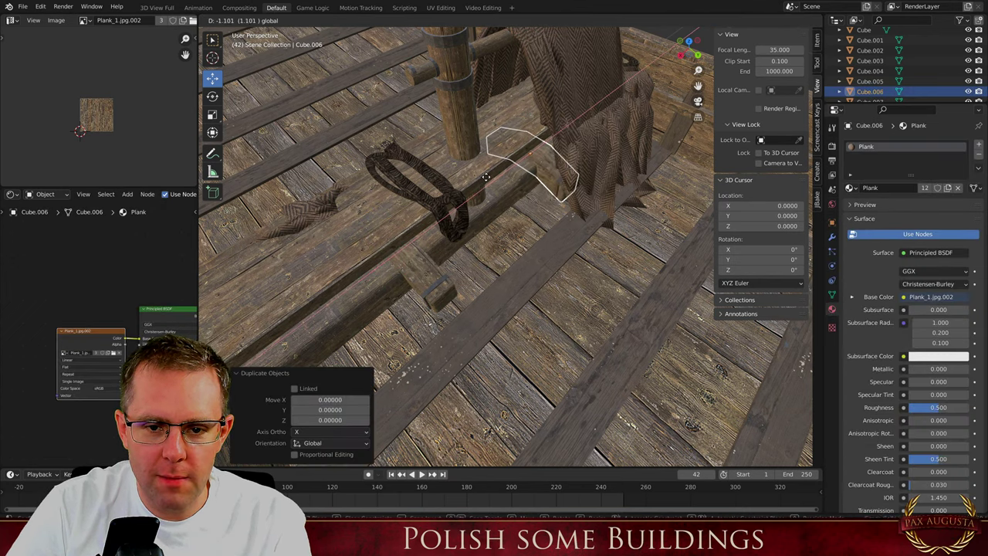
pyautogui.click(486, 177)
# Open the boat's hull mesh for editing and select the large floor face along the far half of the deck
pyautogui.click(438, 230)
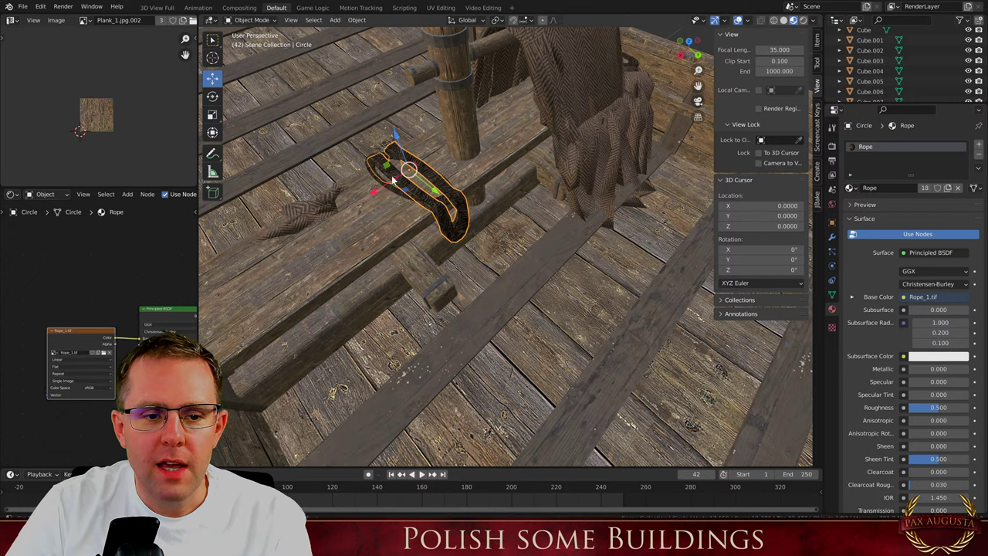
pyautogui.scroll(-3, 388, 183)
pyautogui.moveTo(321, 198); pyautogui.dragTo(394, 173, button='middle')
pyautogui.scroll(-5, 395, 172)
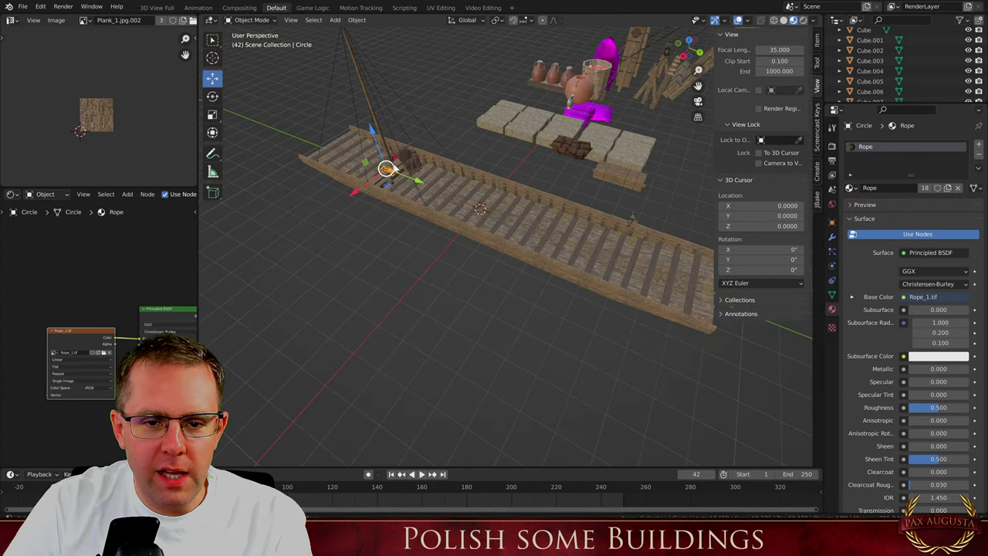
pyautogui.scroll(4, 543, 234)
pyautogui.click(530, 236)
pyautogui.scroll(-3, 531, 239)
pyautogui.moveTo(488, 225); pyautogui.dragTo(543, 218, button='middle')
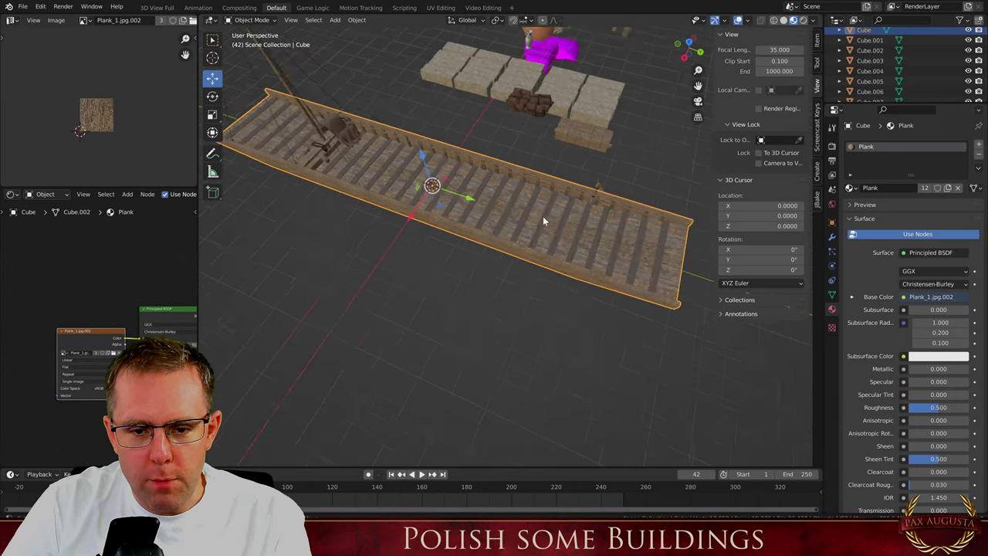
pyautogui.press('Tab')
pyautogui.scroll(3, 527, 193)
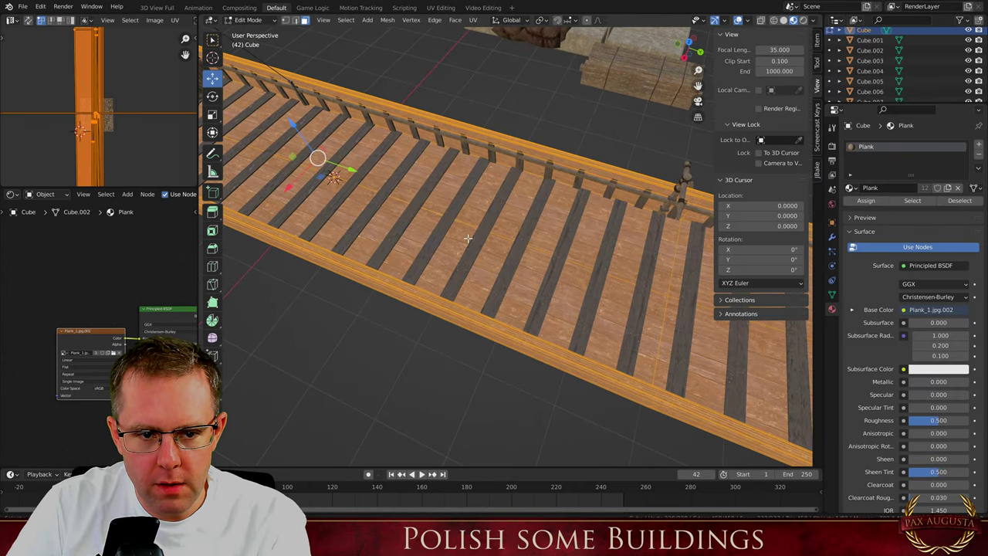
pyautogui.click(498, 210)
pyautogui.press('Tab')
pyautogui.press('Tab')
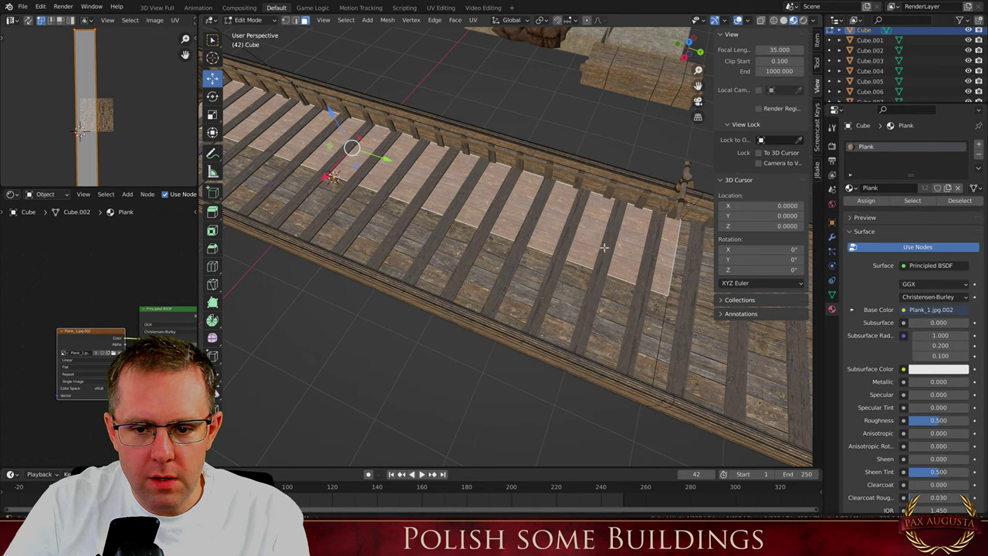
# Select the crosswise edges dividing both halves of the deck floor near the steering post and move them about -0.31 along Y
pyautogui.scroll(-3, 483, 213)
pyautogui.scroll(3, 592, 256)
pyautogui.scroll(2, 516, 229)
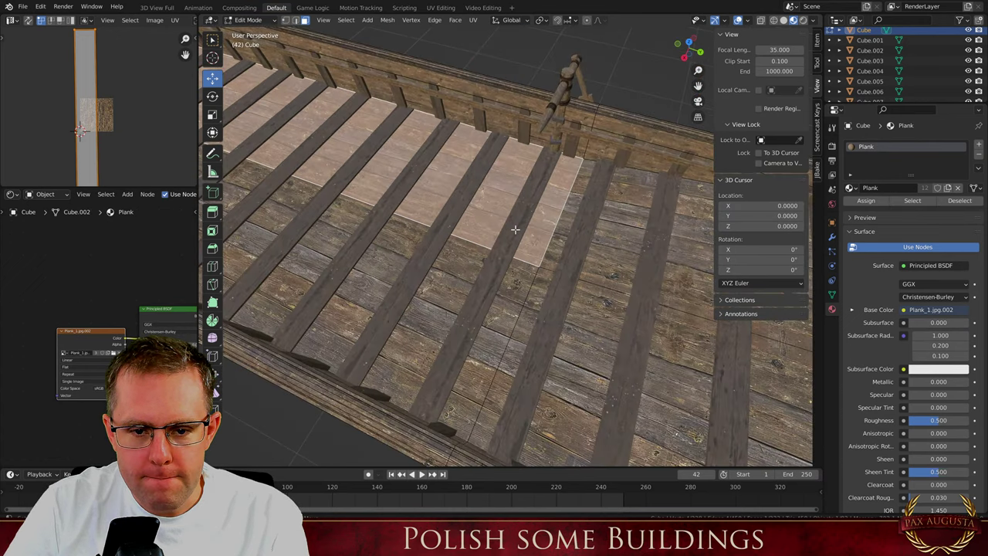
pyautogui.press('2')
pyautogui.keyDown('alt'); pyautogui.click(555, 252); pyautogui.keyUp('alt')
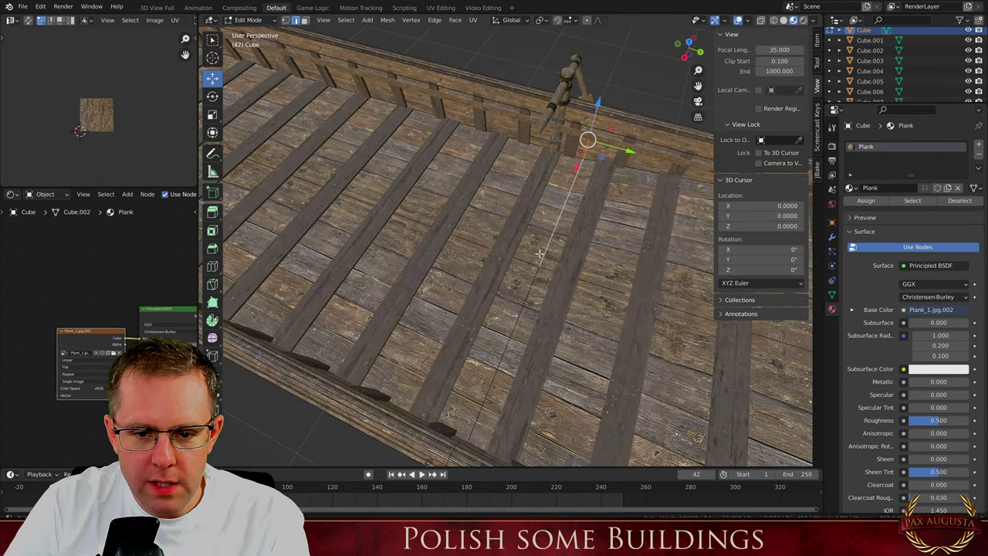
pyautogui.keyDown('shift'); pyautogui.click(518, 310); pyautogui.keyUp('shift')
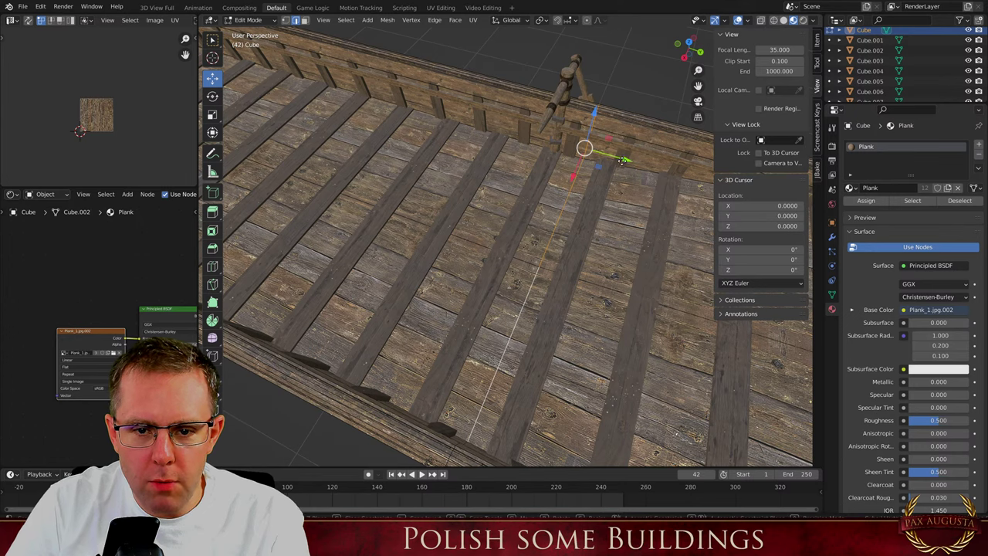
pyautogui.moveTo(623, 162); pyautogui.dragTo(590, 161)
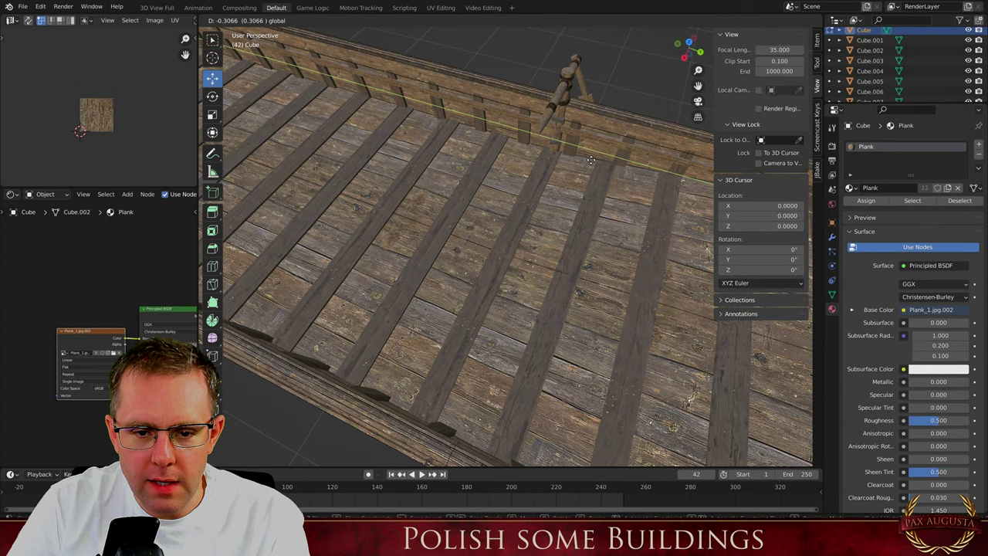
# Shift the UVs of the two floor faces beyond the steering post by about 1.3 horizontally and -0.4 vertically, and leave mesh editing
pyautogui.press('3')
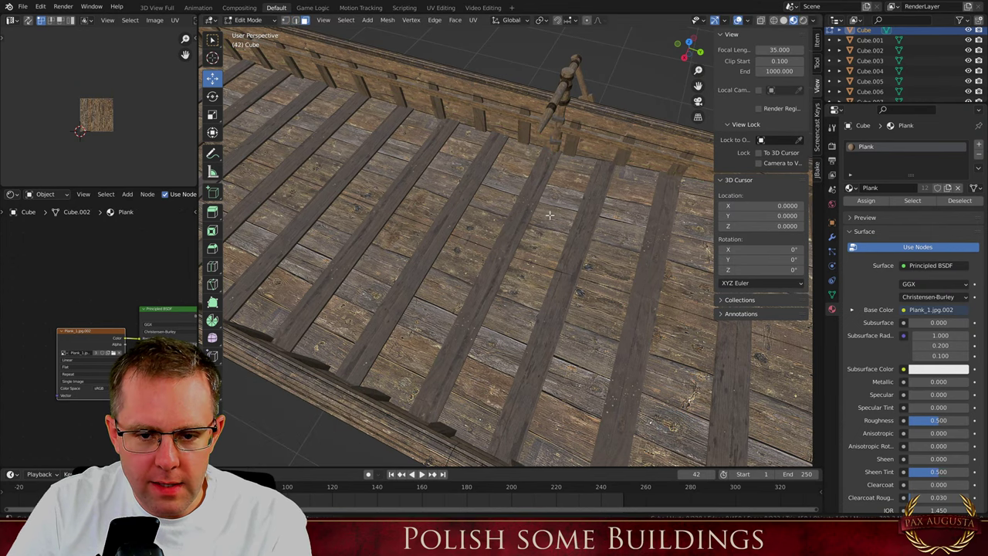
pyautogui.click(549, 216)
pyautogui.keyDown('shift'); pyautogui.click(570, 325); pyautogui.keyUp('shift')
pyautogui.scroll(-1, 429, 243)
pyautogui.scroll(-3, 104, 103)
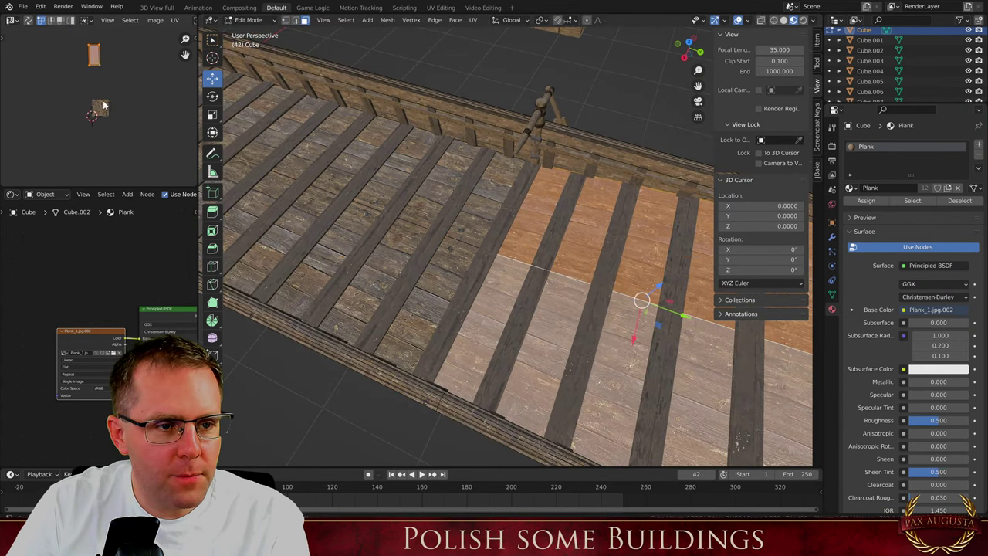
pyautogui.moveTo(88, 60); pyautogui.dragTo(96, 77, button='middle')
pyautogui.press('g')
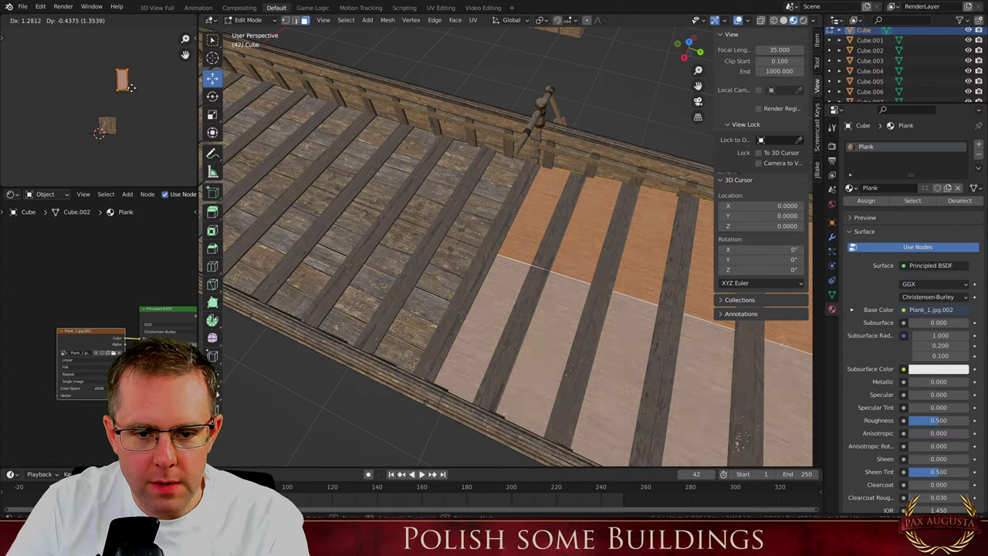
pyautogui.click(129, 85)
pyautogui.press('Tab')
pyautogui.moveTo(390, 254); pyautogui.dragTo(431, 276, button='middle')
pyautogui.scroll(4, 511, 229)
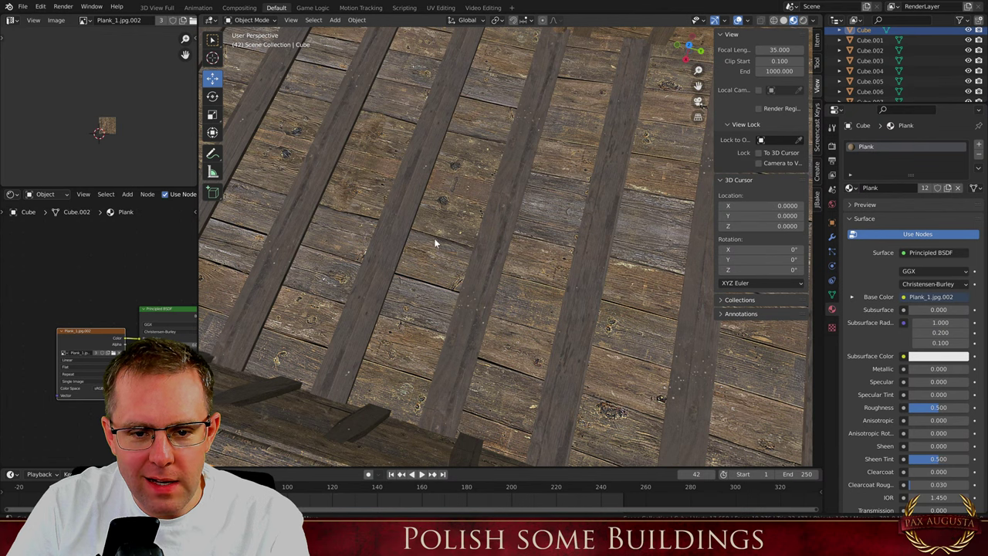
pyautogui.scroll(-6, 445, 241)
pyautogui.scroll(6, 392, 242)
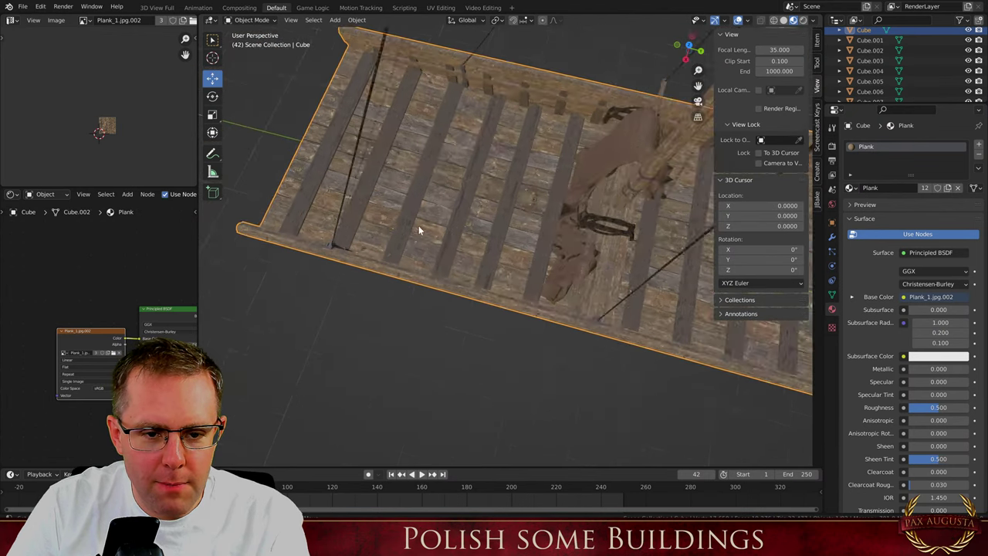
# Switch from the hull to the cross-beam mesh and select the whole linked beam just before the draped cloth
pyautogui.press('Tab')
pyautogui.scroll(4, 464, 208)
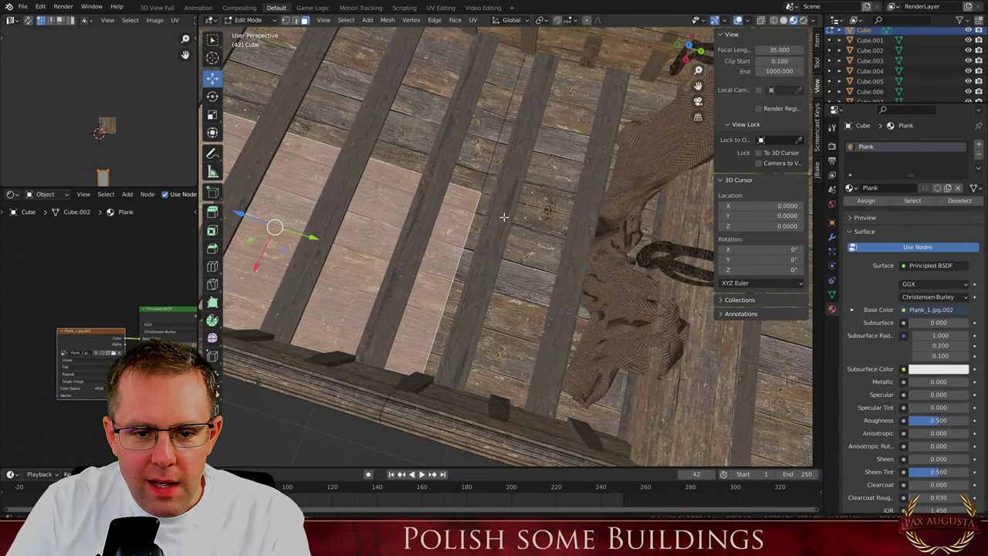
pyautogui.click(502, 218)
pyautogui.click(496, 224)
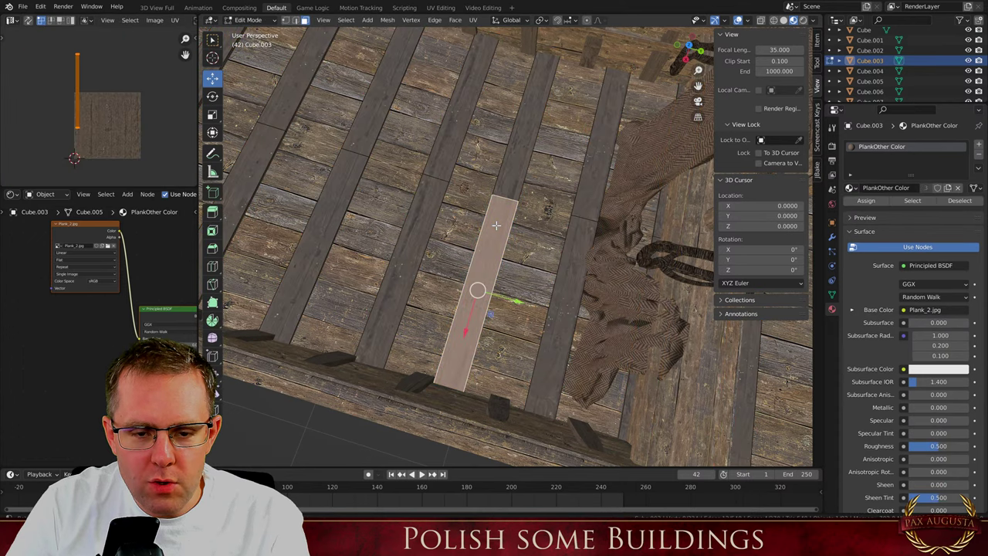
pyautogui.hotkey('ctrl', 'l')
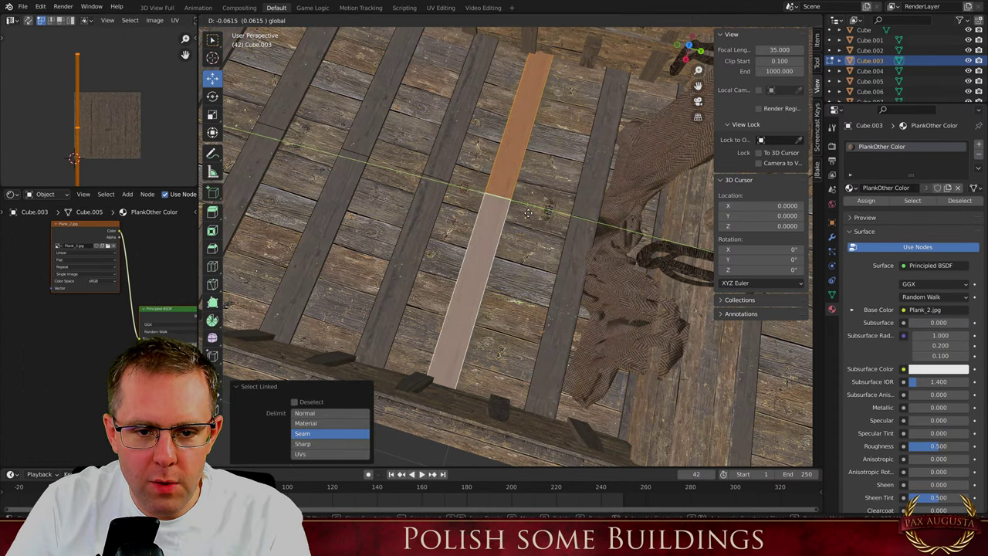
pyautogui.press('g')
pyautogui.press('y')
pyautogui.press('Escape')
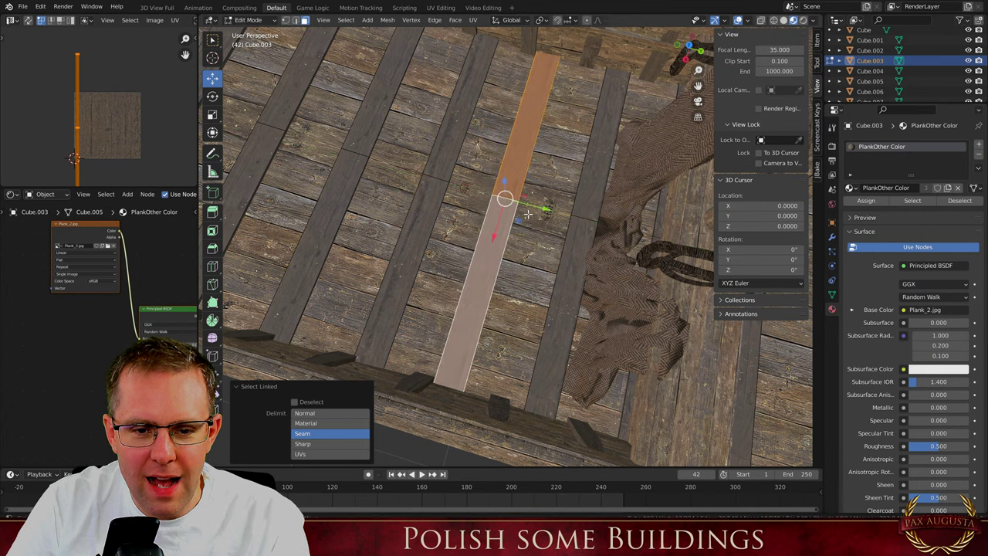
# Rotate the selected cross beam slightly about the Z axis so it looks less regular, and leave mesh editing
pyautogui.scroll(-6, 403, 188)
pyautogui.scroll(8, 403, 187)
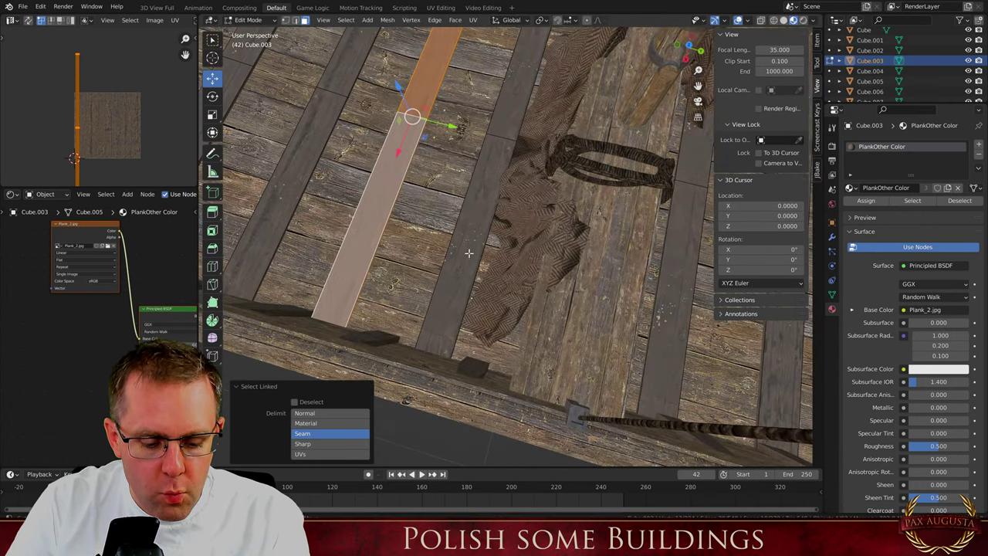
pyautogui.press('r')
pyautogui.press('z')
pyautogui.click(470, 254)
pyautogui.press('Tab')
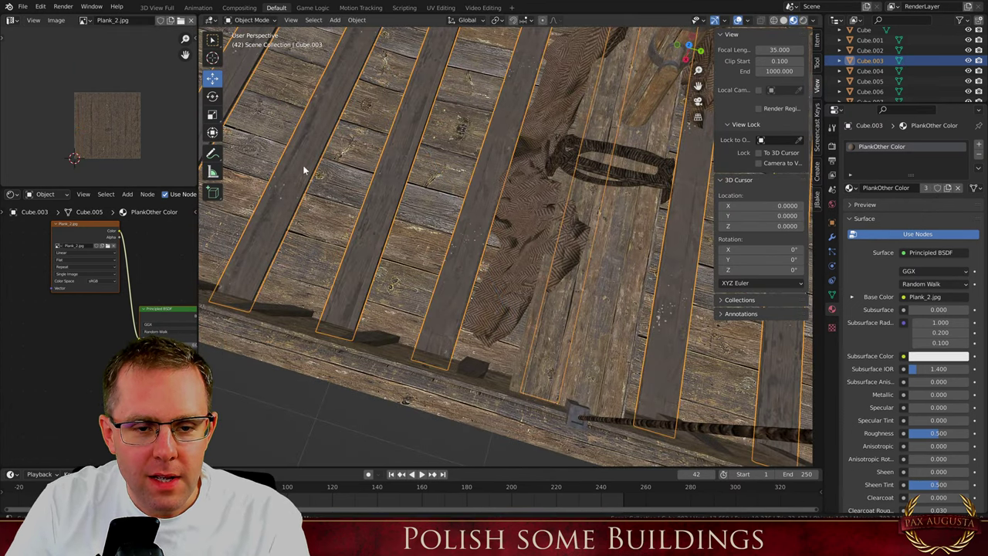
# Select the whole cross beam at the foot of the rigging rope and rotate it about -0.69° around Z
pyautogui.scroll(-8, 411, 207)
pyautogui.scroll(4, 512, 217)
pyautogui.press('Tab')
pyautogui.click(538, 221)
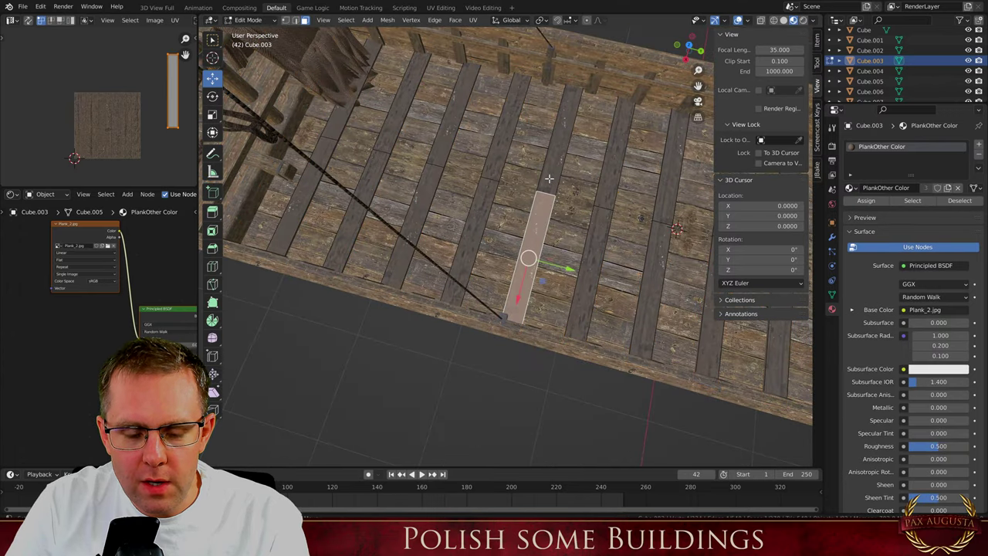
pyautogui.press('l')
pyautogui.press('r')
pyautogui.press('z')
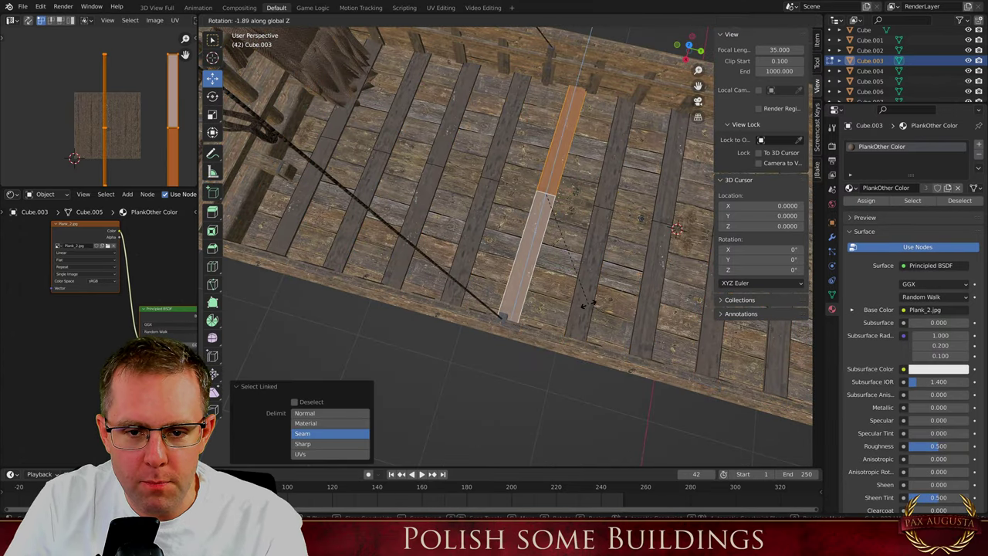
pyautogui.click(590, 303)
# Select a whole cross beam farther along the deck, past the 3D cursor, and rotate it about 0.9° around Z
pyautogui.scroll(-4, 540, 201)
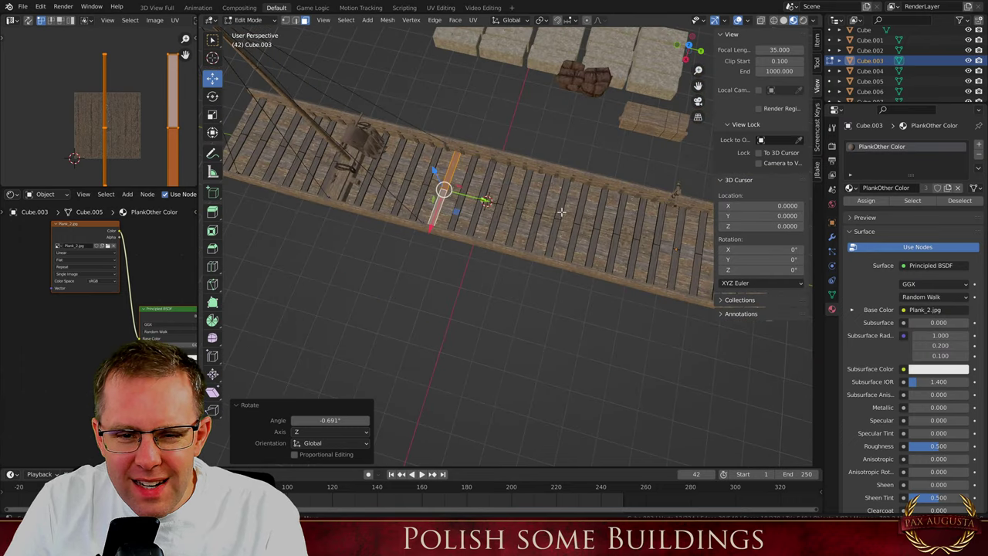
pyautogui.scroll(4, 510, 198)
pyautogui.scroll(3, 511, 198)
pyautogui.click(508, 198)
pyautogui.hotkey('ctrl', 'l')
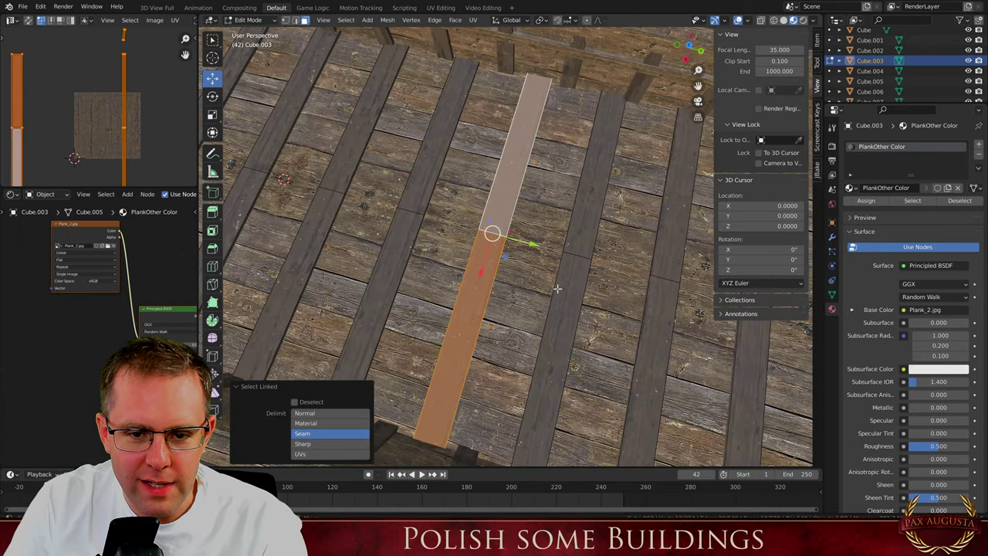
pyautogui.press('r')
pyautogui.press('z')
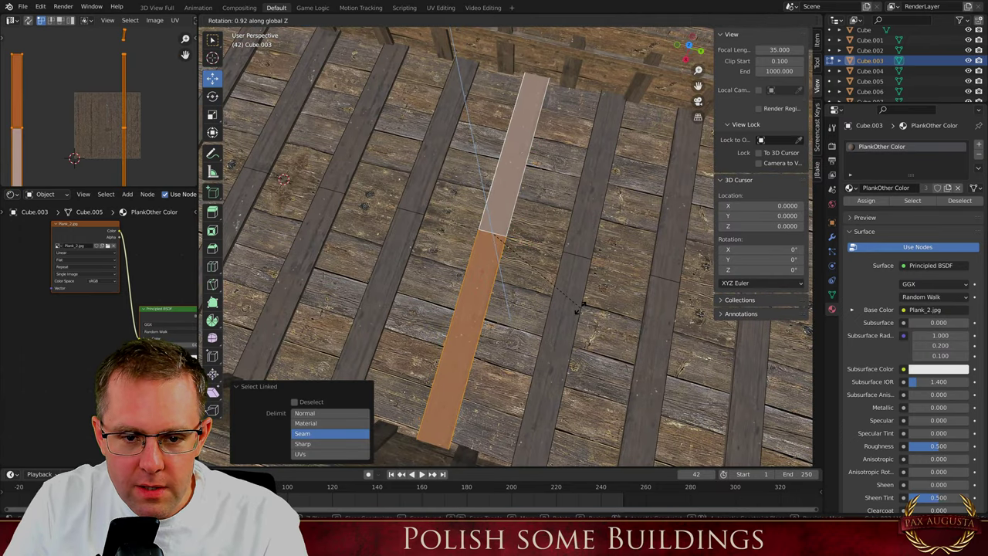
pyautogui.click(581, 307)
pyautogui.press('Tab')
# Select another complete cross beam closer to the steering post and rotate it about 0.96° around Z
pyautogui.scroll(-4, 445, 225)
pyautogui.scroll(4, 445, 225)
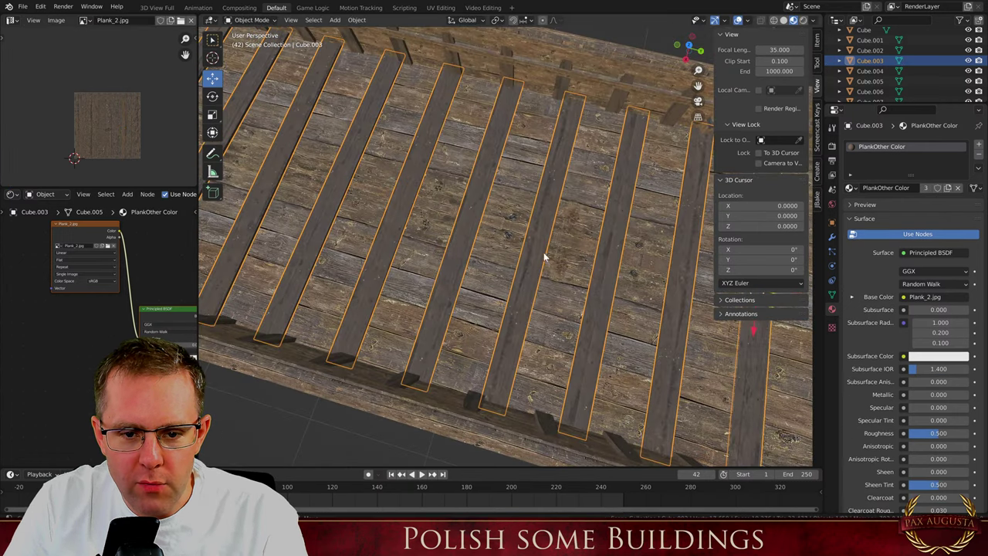
pyautogui.press('Tab')
pyautogui.click(531, 256)
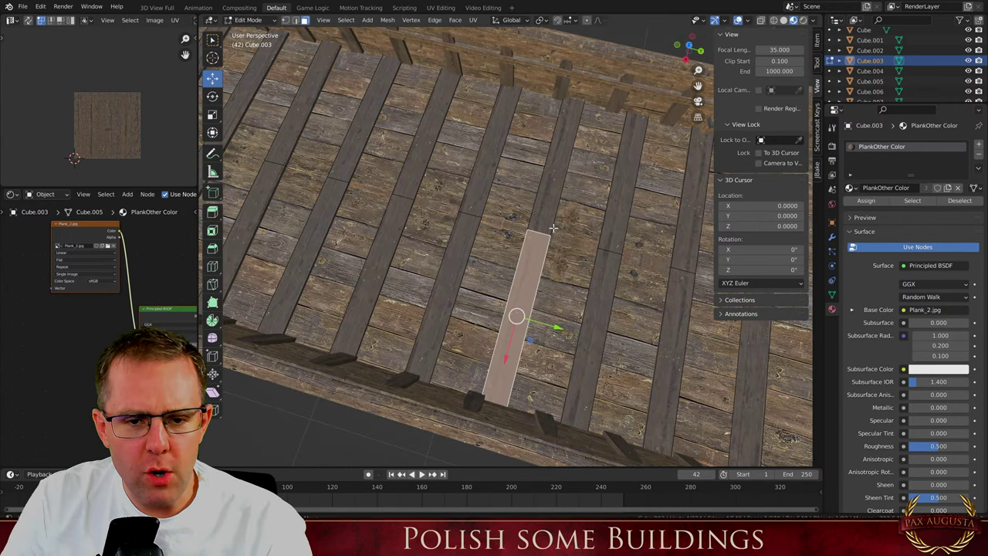
pyautogui.press('l')
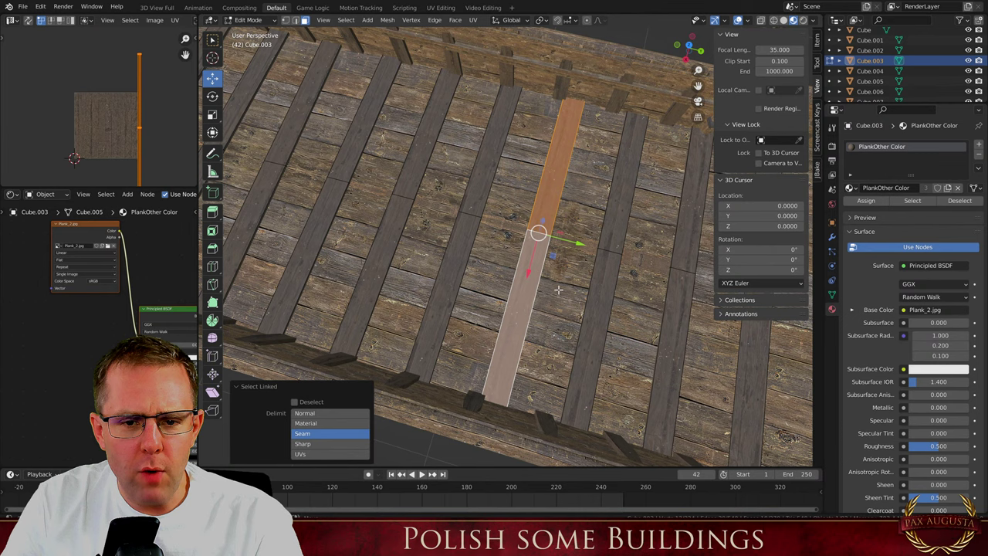
pyautogui.press('r')
pyautogui.press('z')
pyautogui.click(619, 334)
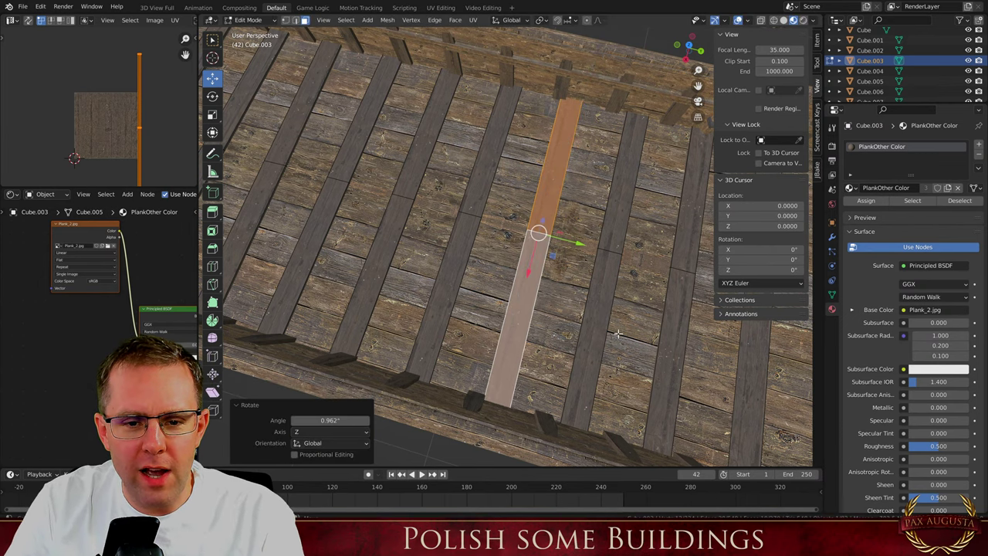
# Select only the linked cross beam that meets the steering post and rotate it about -0.54° around Z
pyautogui.press('Tab')
pyautogui.scroll(-5, 505, 285)
pyautogui.scroll(3, 615, 297)
pyautogui.scroll(1, 615, 297)
pyautogui.press('Tab')
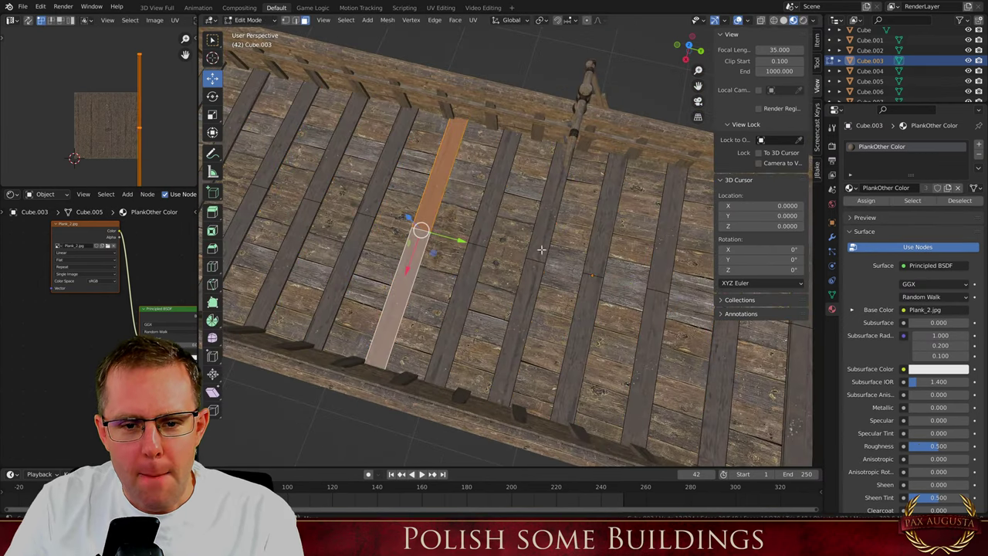
pyautogui.click(540, 245)
pyautogui.press('l')
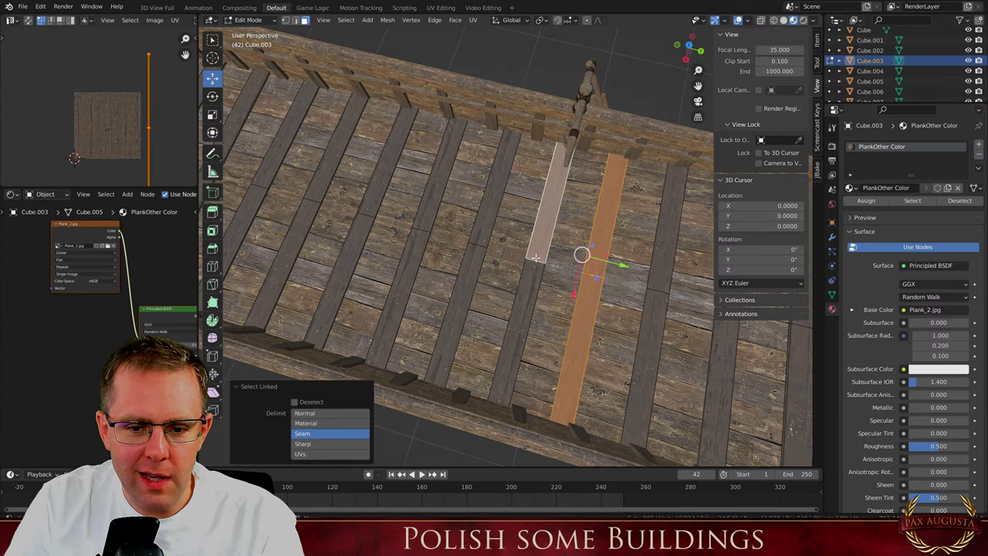
pyautogui.click(534, 244)
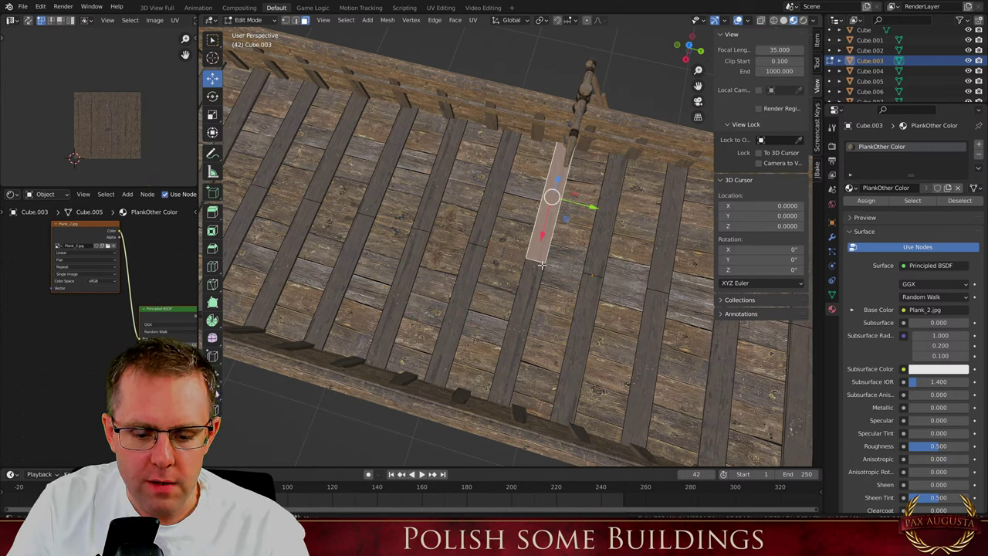
pyautogui.press('l')
pyautogui.press('r')
pyautogui.press('z')
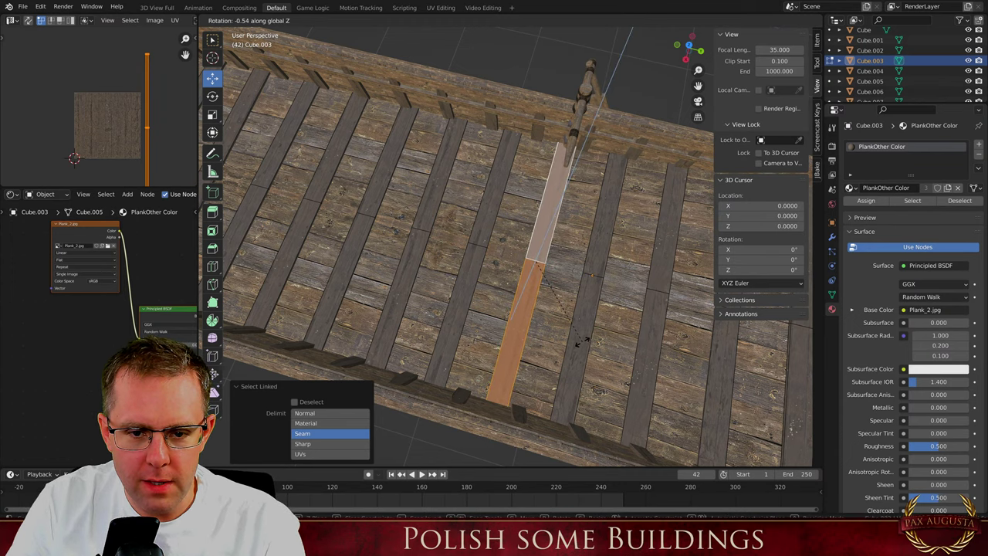
pyautogui.click(583, 340)
# Return to the cross beam at the rigging rope's foot, select it whole and rotate it about 0.77° around Z
pyautogui.scroll(-6, 571, 271)
pyautogui.scroll(4, 487, 265)
pyautogui.press('Tab')
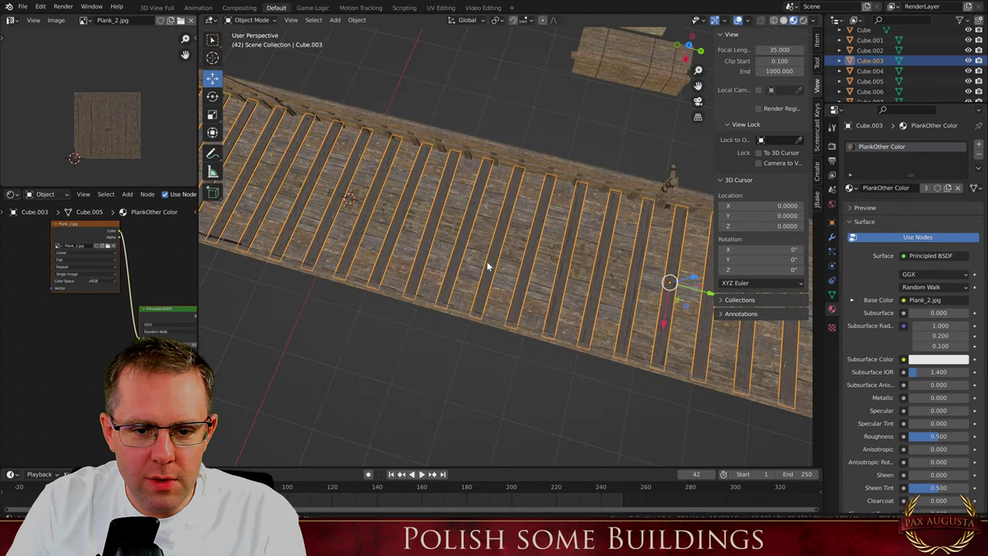
pyautogui.press('Tab')
pyautogui.moveTo(503, 261); pyautogui.dragTo(412, 236, button='middle')
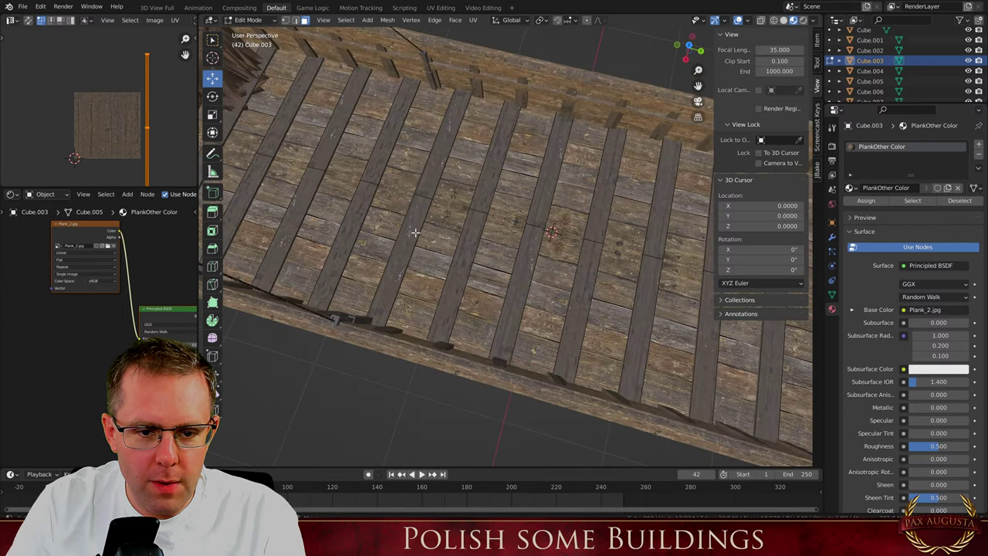
pyautogui.press('l')
pyautogui.press('r')
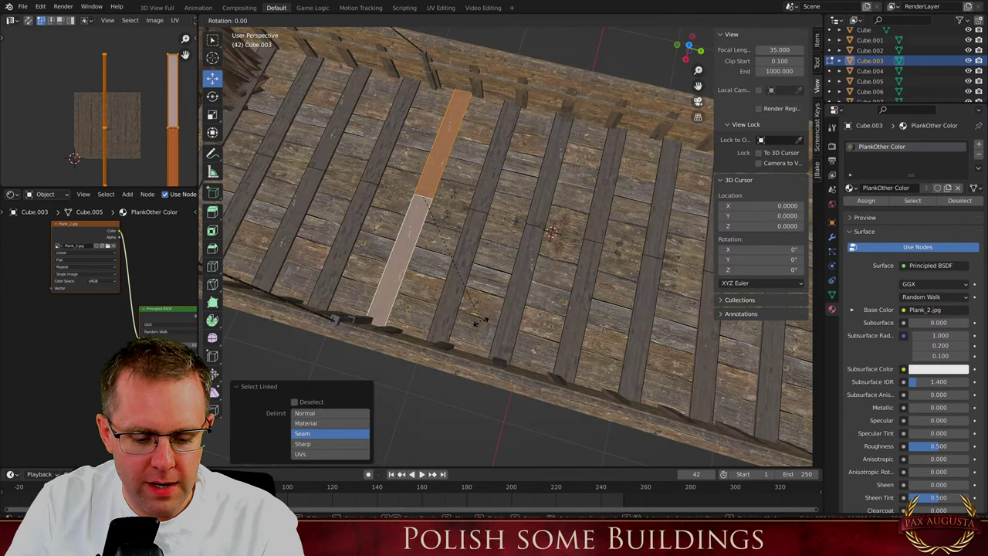
pyautogui.press('z')
pyautogui.click(482, 320)
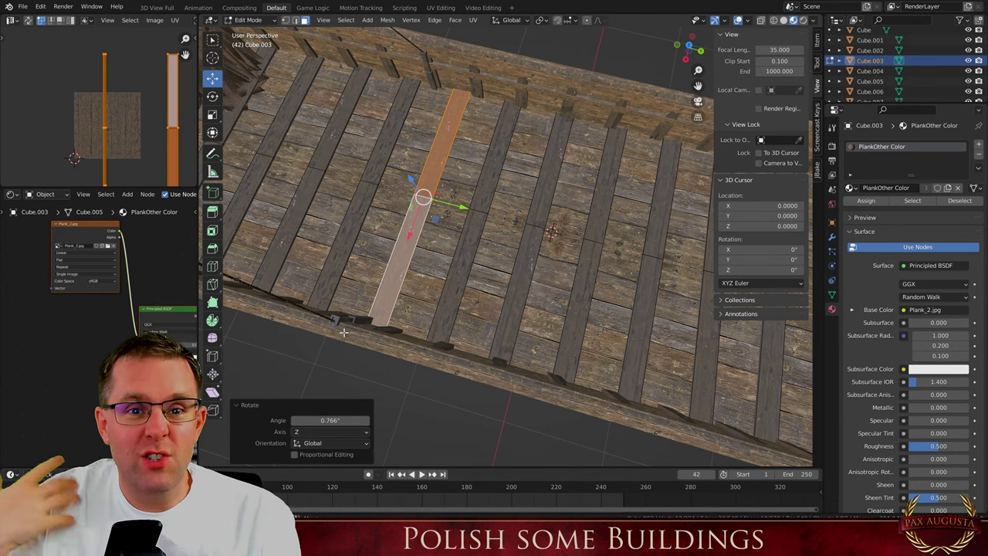
# Rotate the still selected cross beam at the rigging rope's foot a further 0.63° around Z
pyautogui.scroll(-2, 541, 327)
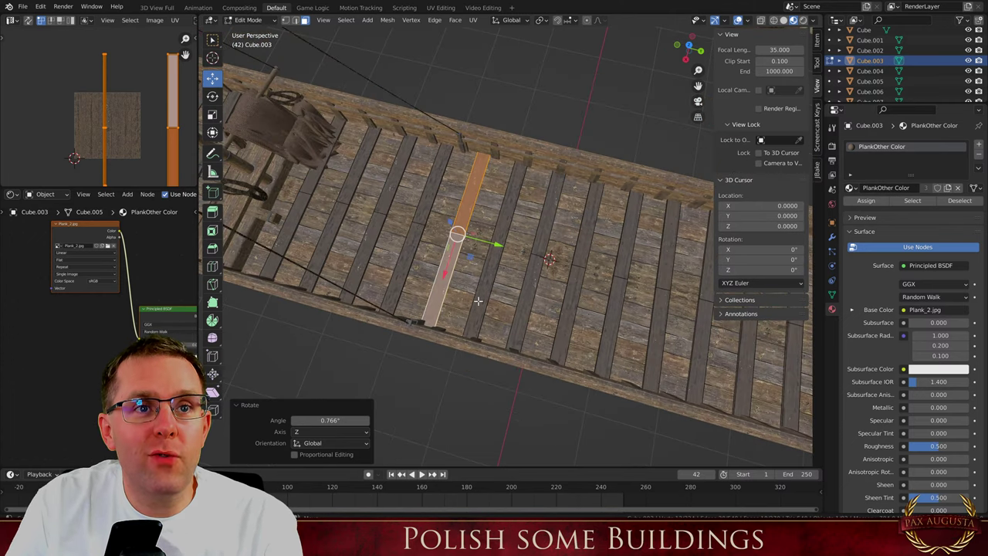
pyautogui.scroll(2, 462, 245)
pyautogui.scroll(3, 461, 245)
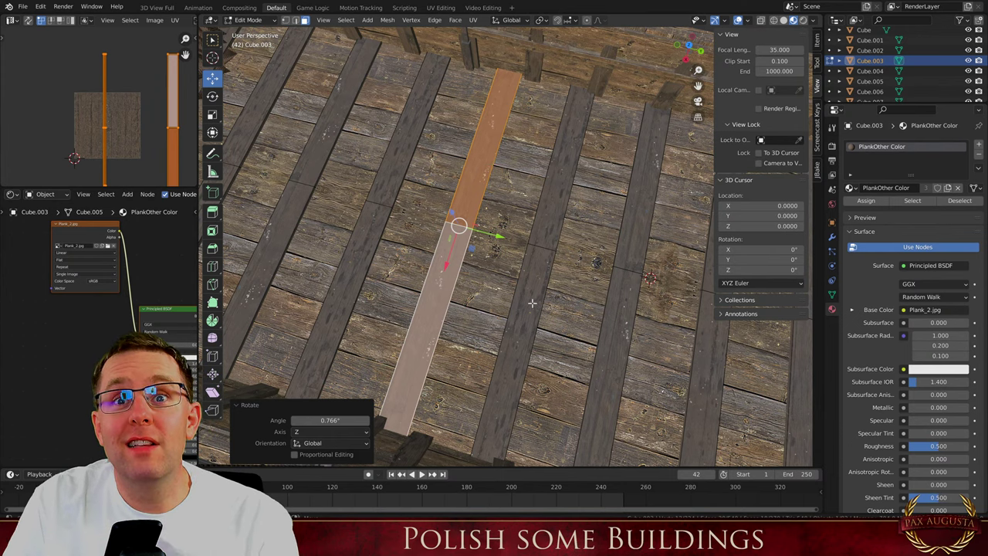
pyautogui.press('r')
pyautogui.press('z')
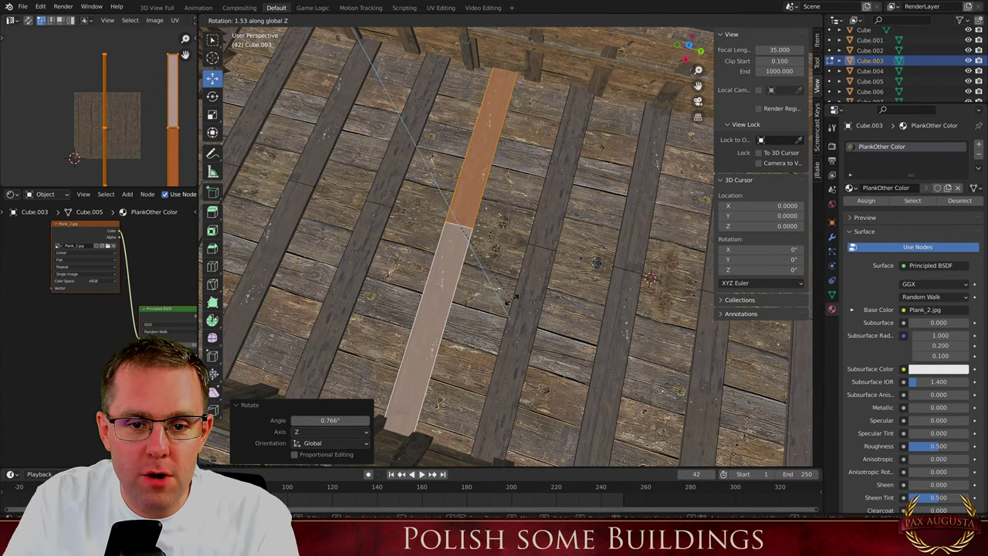
pyautogui.click(510, 298)
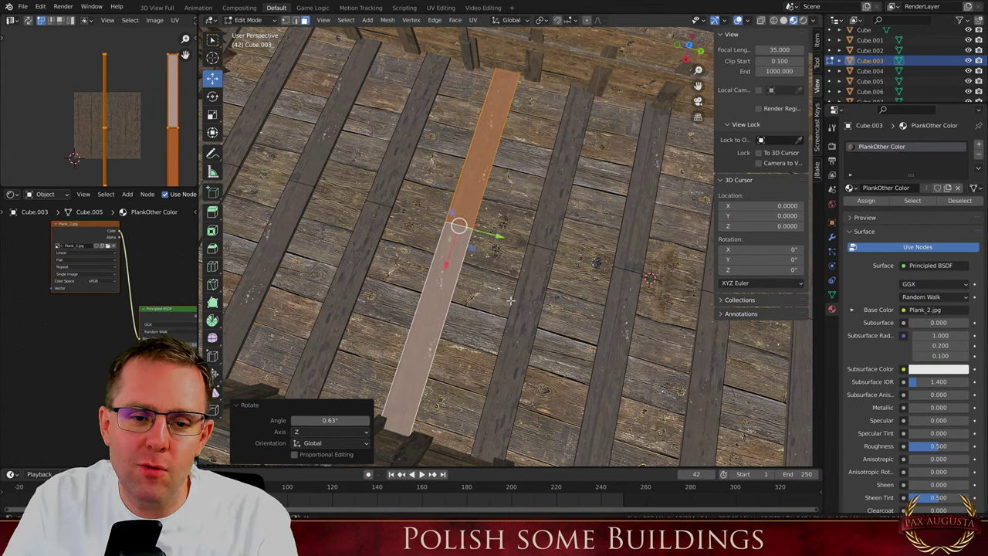
pyautogui.moveTo(510, 298); pyautogui.dragTo(367, 263, button='middle')
pyautogui.scroll(-4, 554, 289)
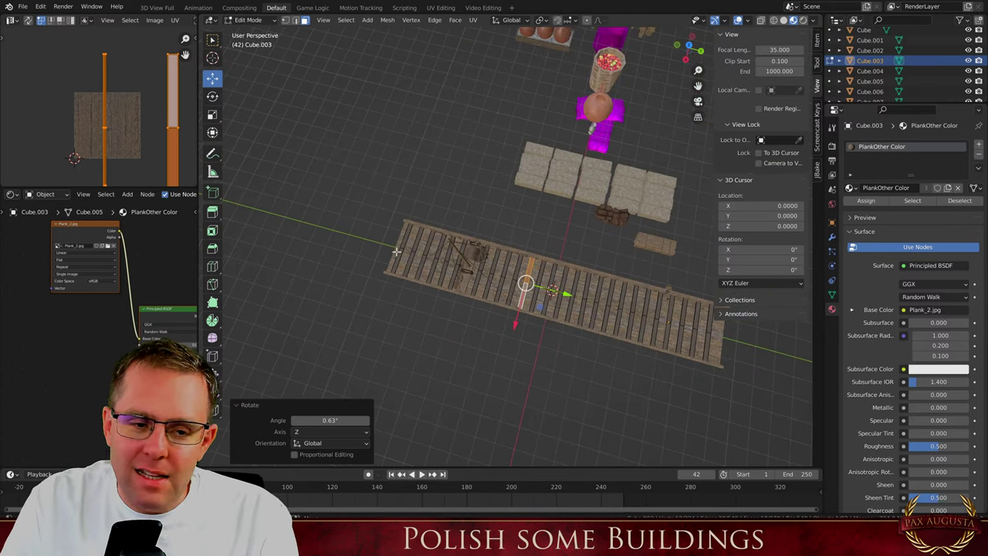
# Select only the complete cross beam at the far end of the deck and rotate it about 0.52° around Z
pyautogui.scroll(10, 392, 244)
pyautogui.click(390, 246)
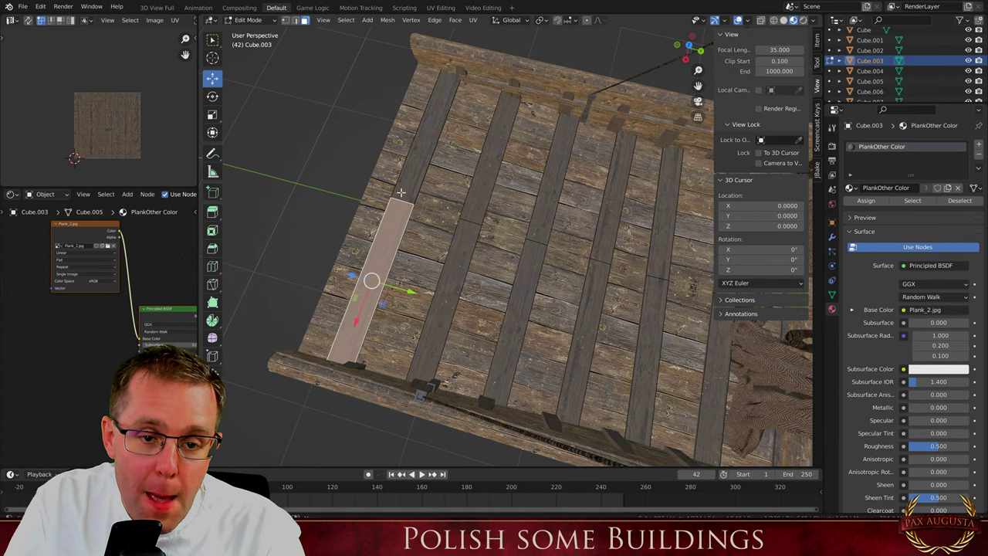
pyautogui.press('l')
pyautogui.press('l')
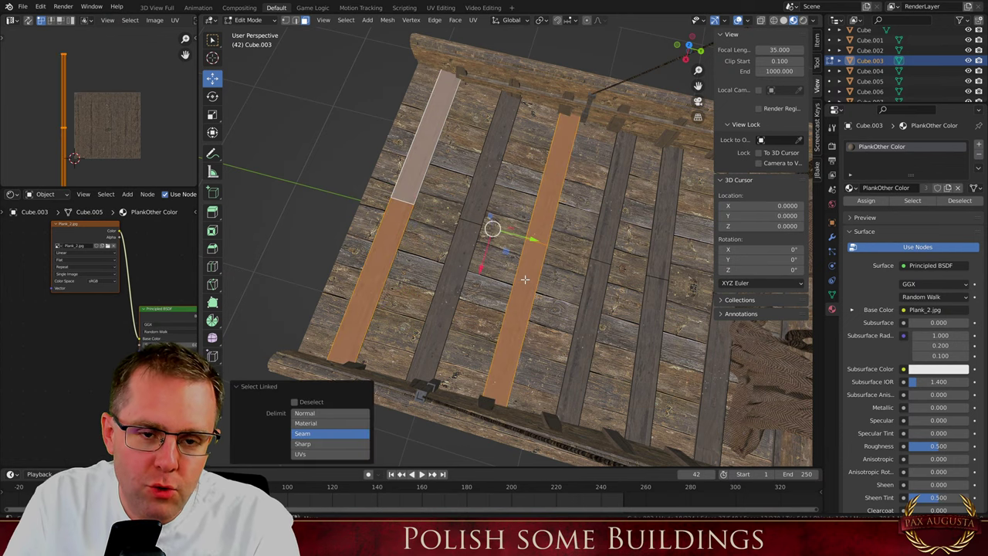
pyautogui.click(410, 183)
pyautogui.press('l')
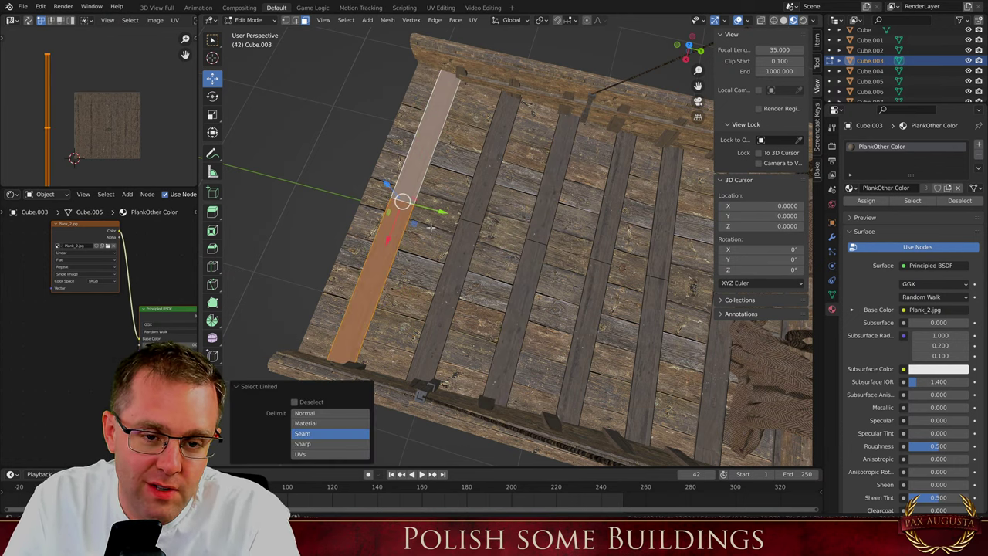
pyautogui.press('r')
pyautogui.press('z')
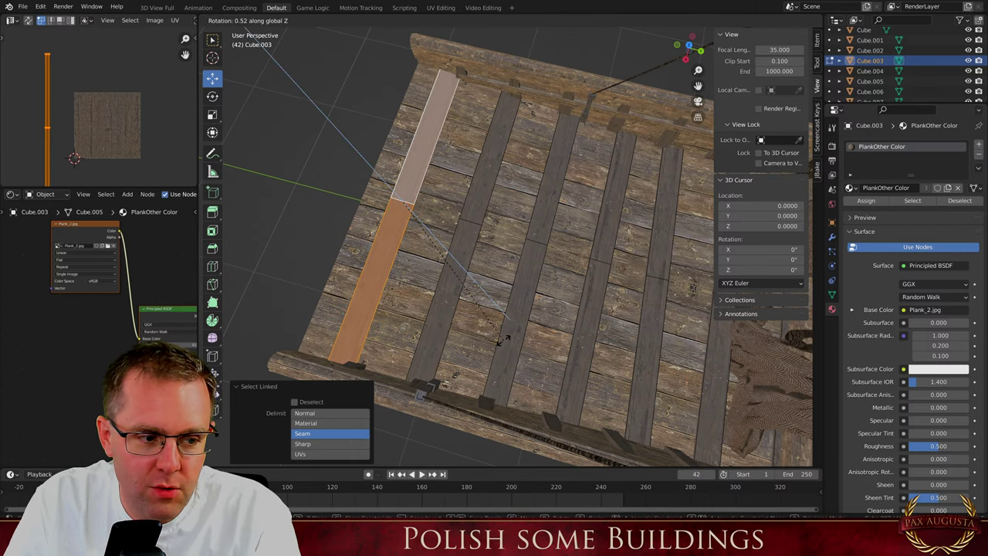
pyautogui.click(503, 340)
# Check the end cross beam in Object Mode, rotate it slightly around Z once more and leave Edit Mode
pyautogui.press('Tab')
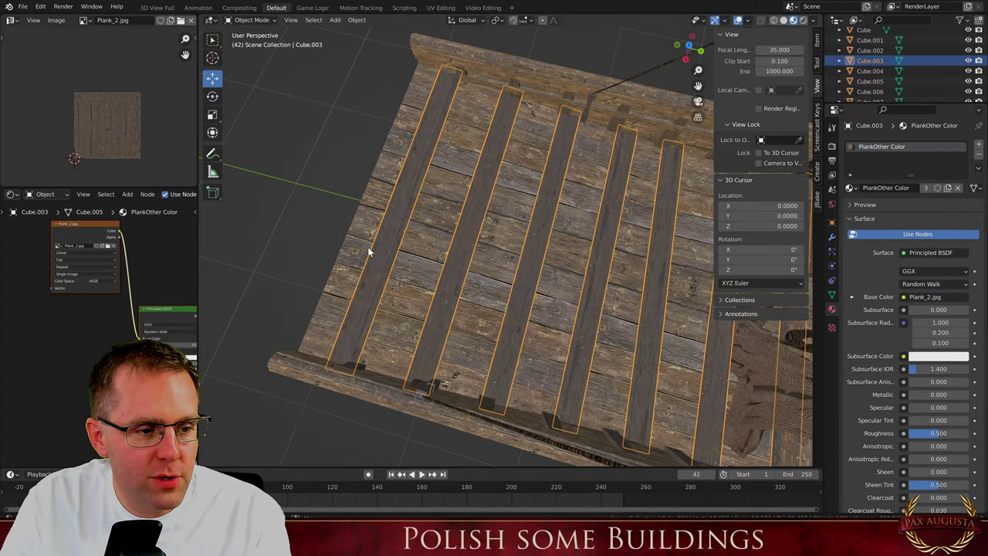
pyautogui.scroll(-4, 368, 249)
pyautogui.scroll(4, 369, 248)
pyautogui.press('Tab')
pyautogui.press('l')
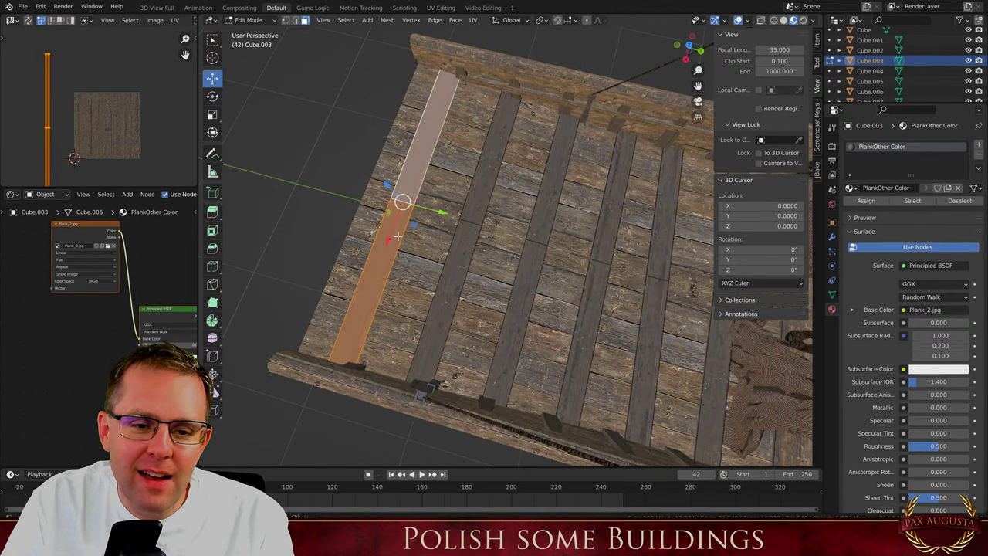
pyautogui.press('r')
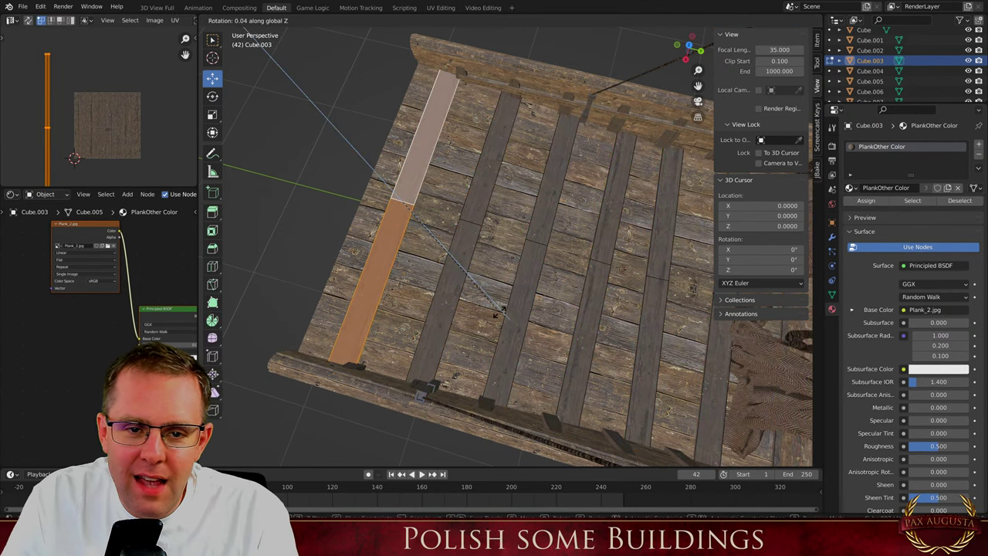
pyautogui.click(404, 203)
pyautogui.press('Tab')
pyautogui.scroll(-4, 382, 173)
pyautogui.scroll(8, 381, 173)
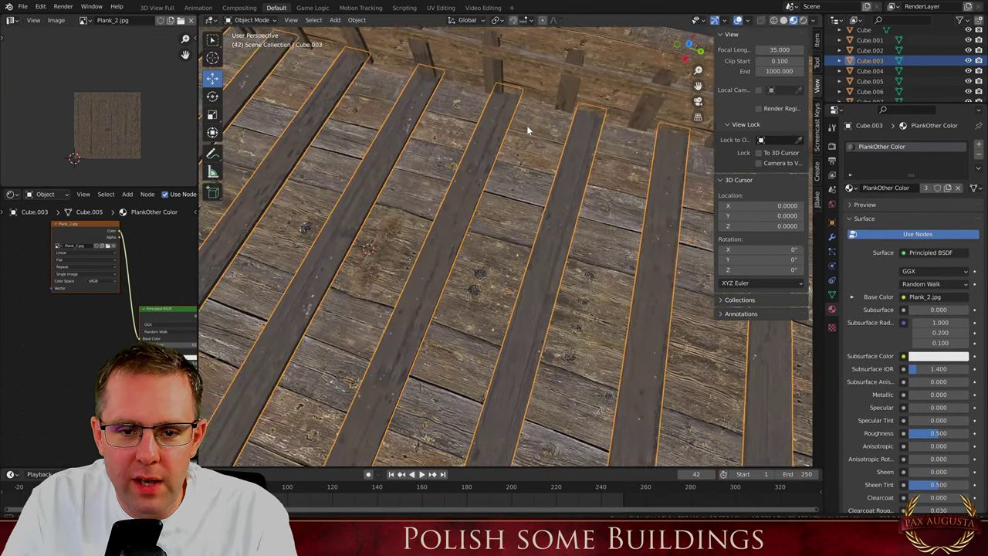
# Select the long rail plank along the inner hull wall and assign it the PlankOther Color material
pyautogui.click(523, 70)
pyautogui.scroll(-6, 524, 70)
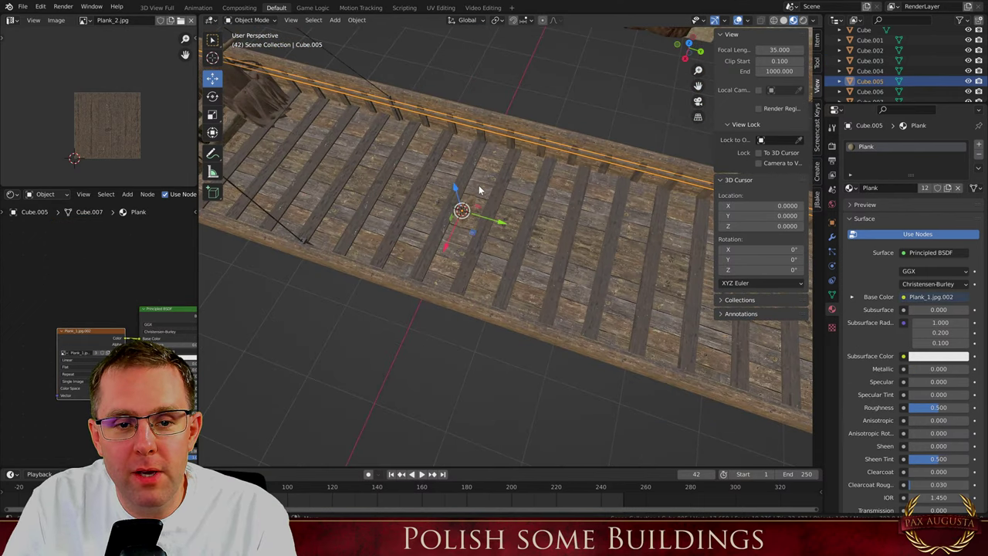
pyautogui.click(850, 188)
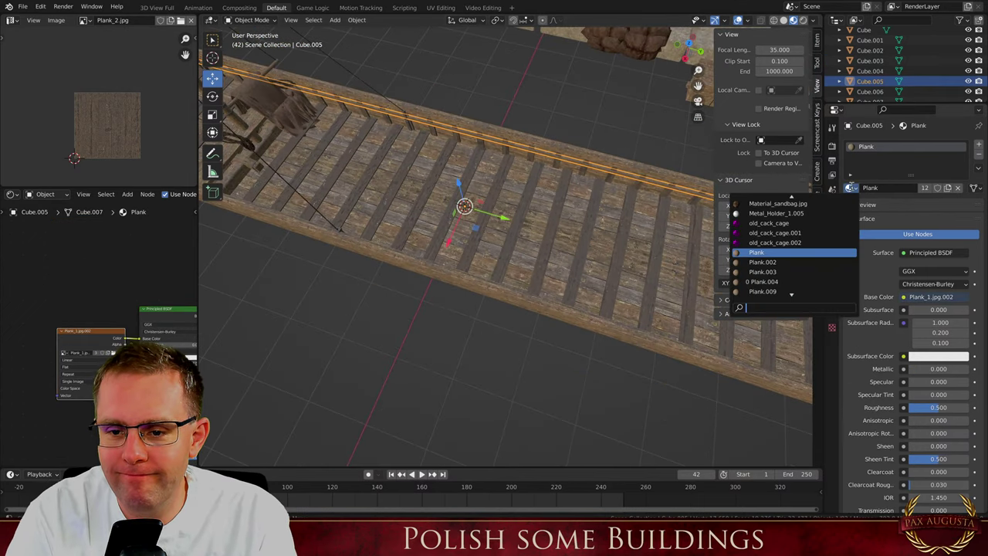
pyautogui.scroll(-7, 851, 186)
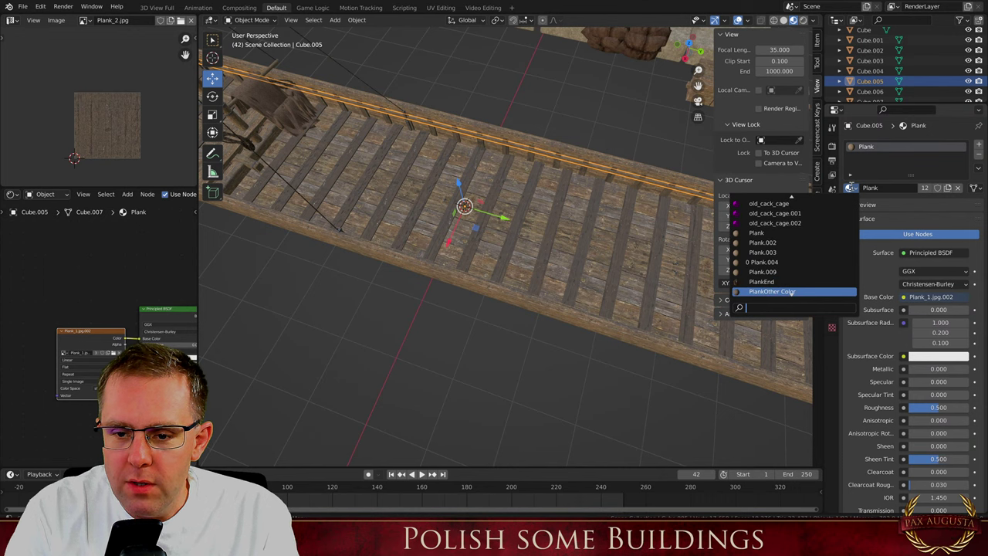
pyautogui.press('Up')
pyautogui.press('Return')
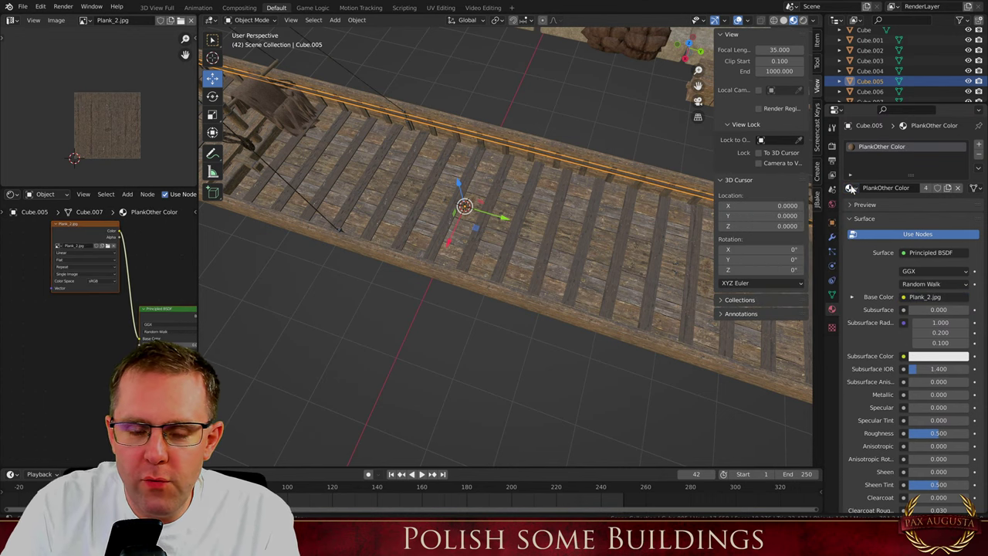
# Examine both inner hull walls from several angles, comparing the recoloured rail with the bare opposite side
pyautogui.scroll(-4, 556, 194)
pyautogui.moveTo(534, 272); pyautogui.dragTo(568, 194, button='middle')
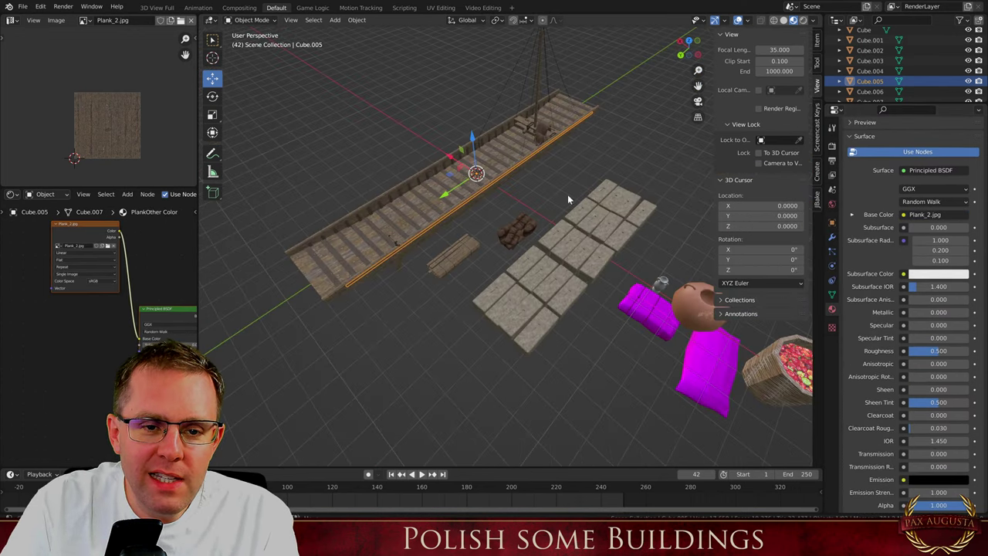
pyautogui.scroll(6, 568, 195)
pyautogui.scroll(5, 466, 225)
pyautogui.scroll(-4, 424, 198)
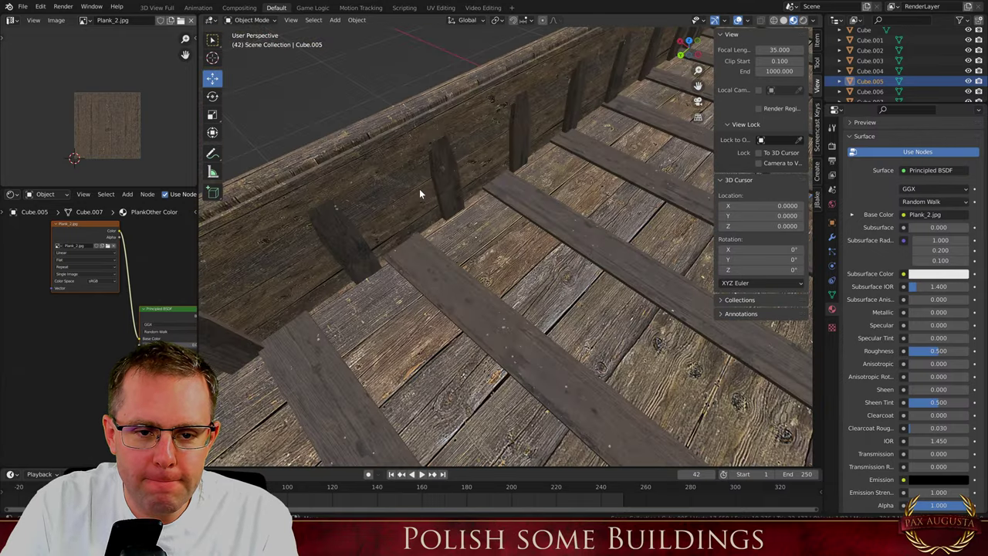
pyautogui.scroll(-3, 406, 190)
pyautogui.moveTo(405, 190); pyautogui.dragTo(676, 200, button='middle')
pyautogui.scroll(4, 676, 201)
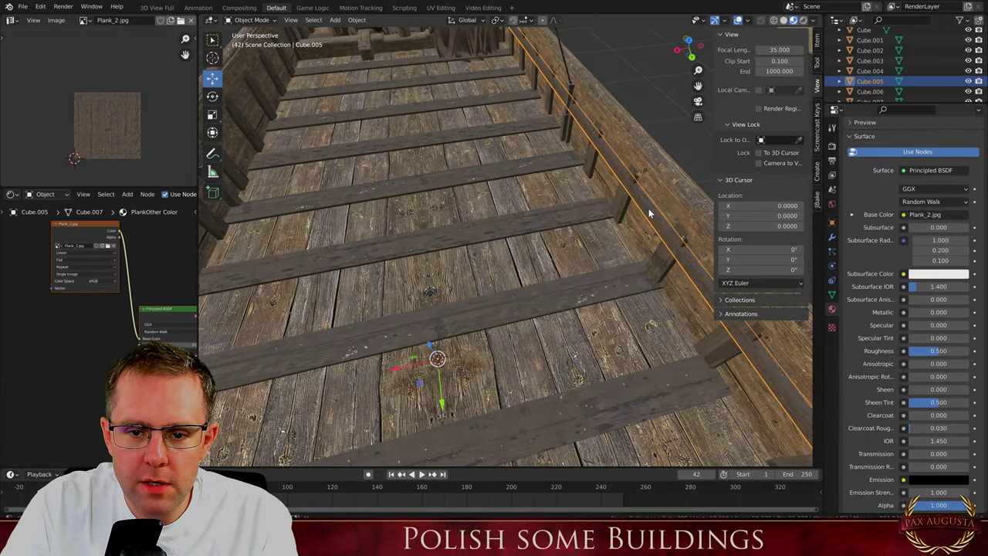
pyautogui.scroll(-8, 622, 194)
pyautogui.scroll(2, 610, 225)
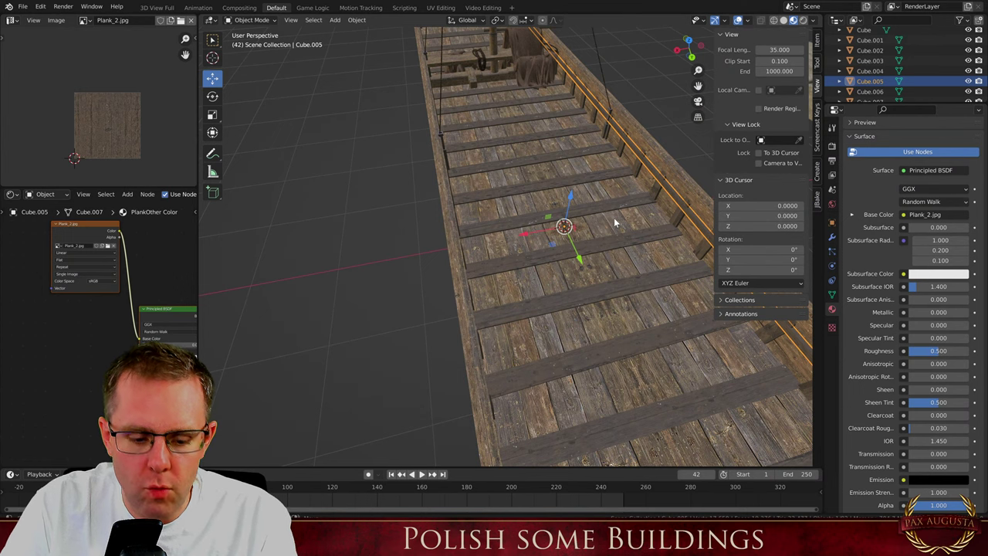
# Duplicate the recoloured rail and move the copy along X by about 1.475 and another 1.448 onto the opposite hull wall
pyautogui.hotkey('shift', 'd')
pyautogui.rightClick(615, 223)
pyautogui.moveTo(536, 234); pyautogui.dragTo(421, 237)
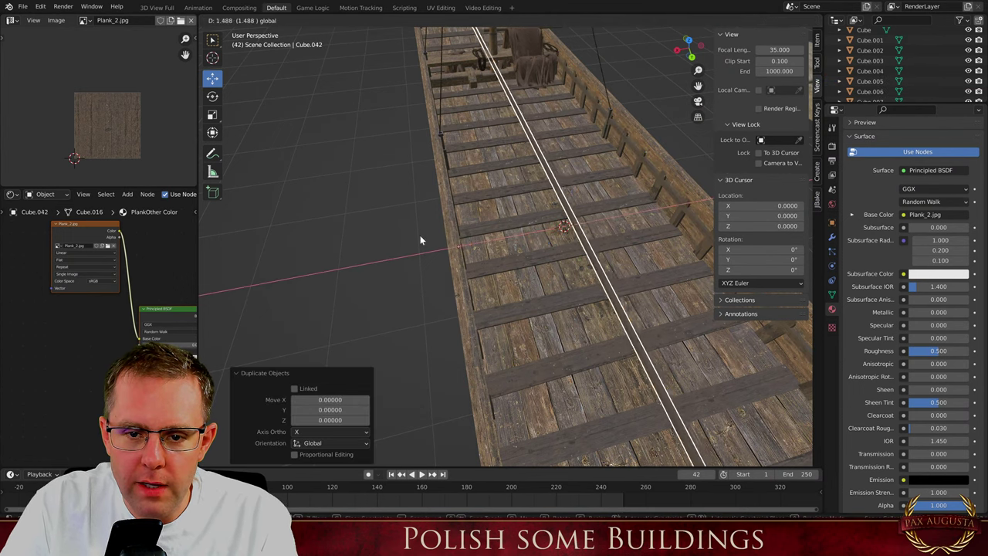
pyautogui.click(420, 240)
pyautogui.moveTo(420, 240); pyautogui.dragTo(412, 193, button='middle')
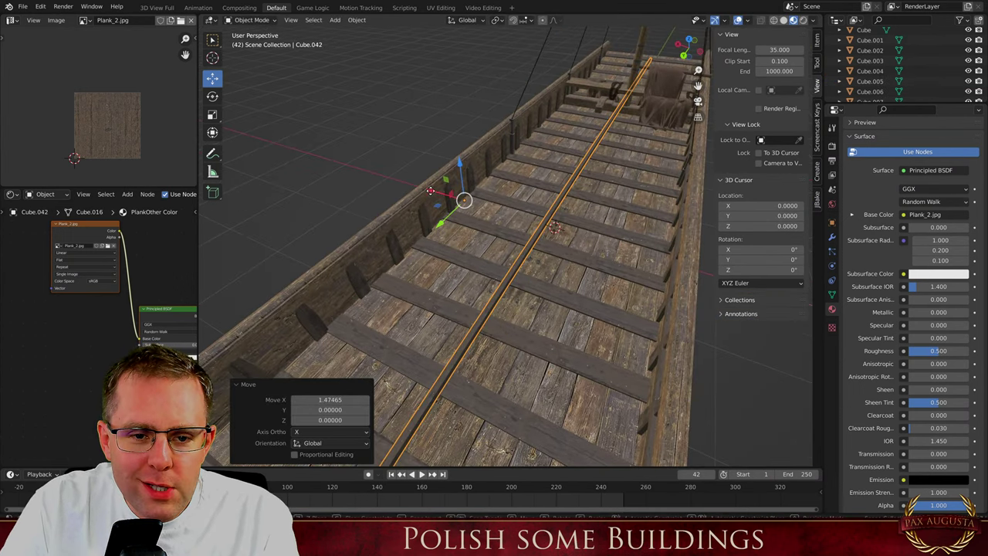
pyautogui.press('g')
pyautogui.press('x')
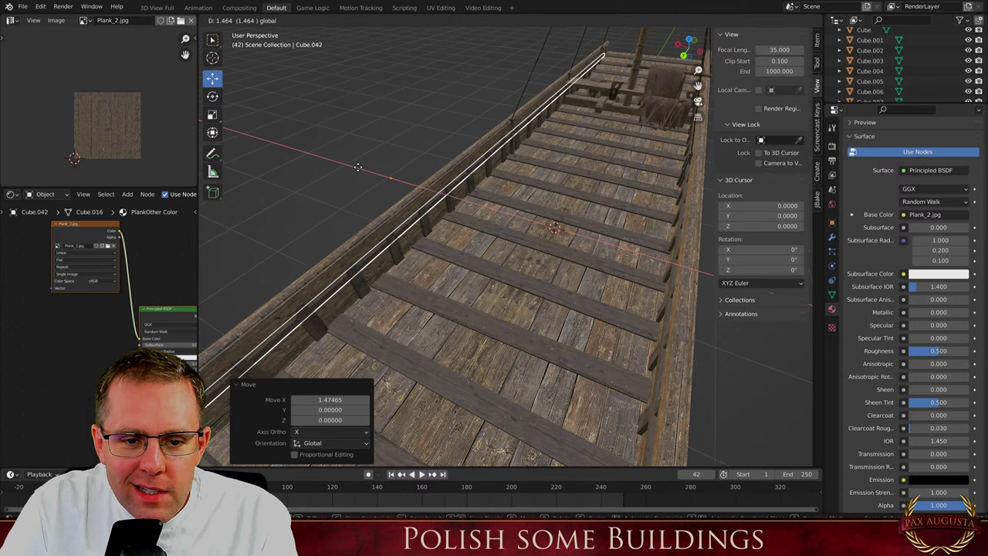
pyautogui.click(358, 167)
# Nudge the duplicated rail about 0.015 along X to fit it against the wall ribs
pyautogui.moveTo(357, 167); pyautogui.dragTo(408, 199, button='middle')
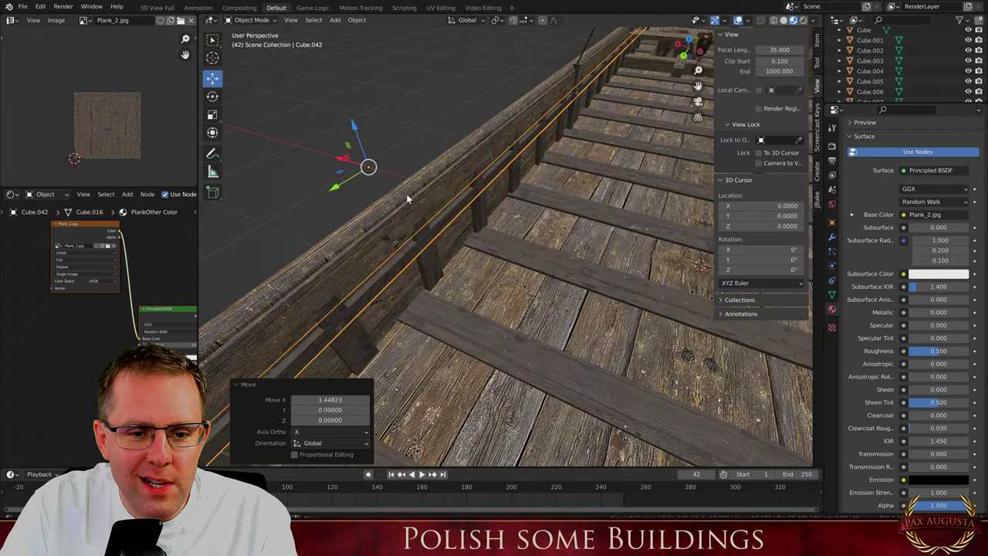
pyautogui.press('g')
pyautogui.press('x')
pyautogui.click(340, 156)
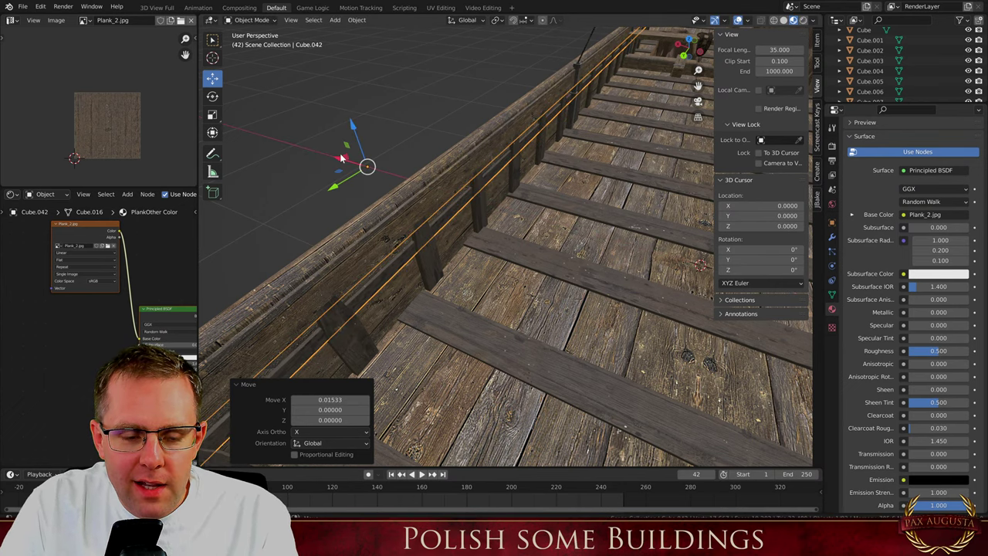
pyautogui.click(315, 183)
pyautogui.moveTo(315, 183); pyautogui.dragTo(397, 164, button='middle')
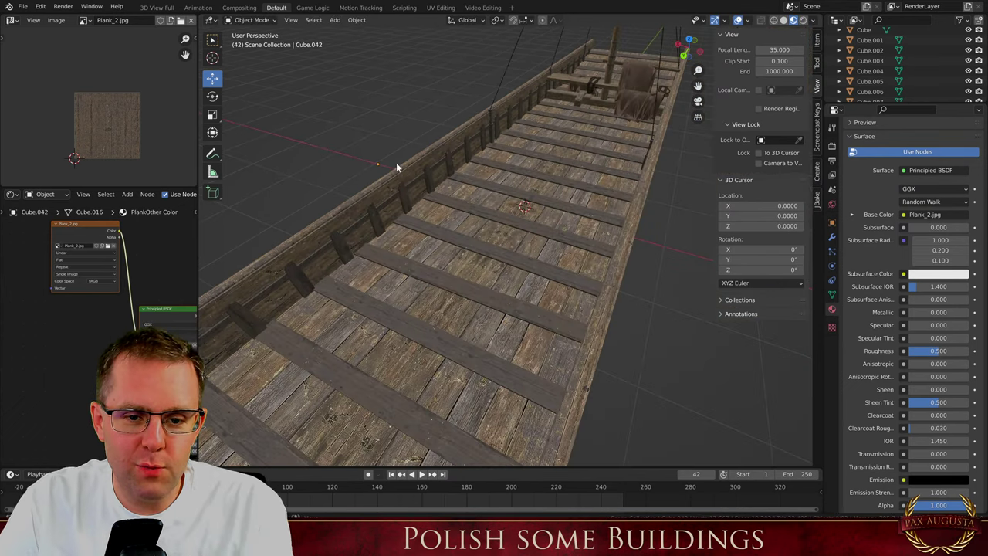
pyautogui.scroll(3, 380, 254)
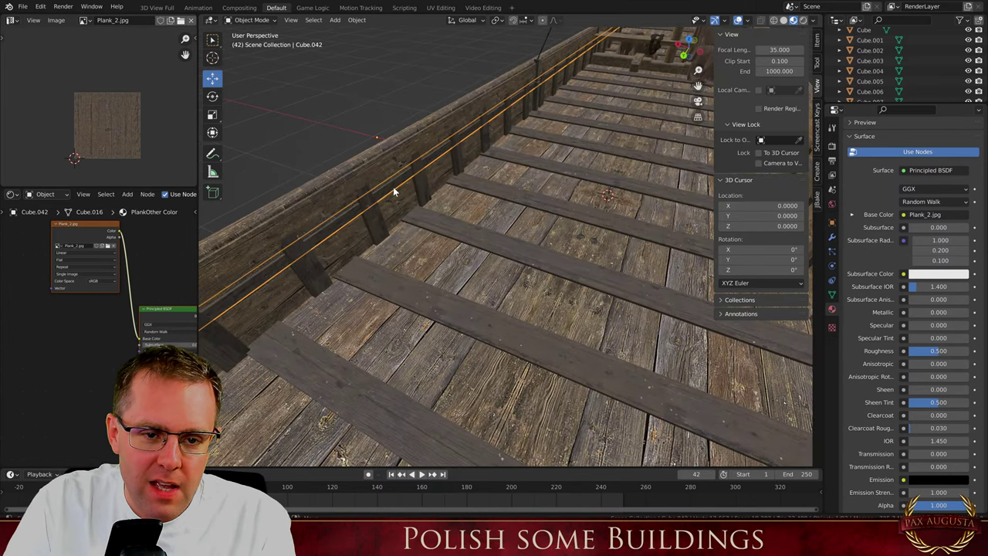
# Open the main hull in Edit Mode, isolate it in local view and examine the edges where floor meets side wall
pyautogui.click(393, 187)
pyautogui.click(395, 194)
pyautogui.press('Tab')
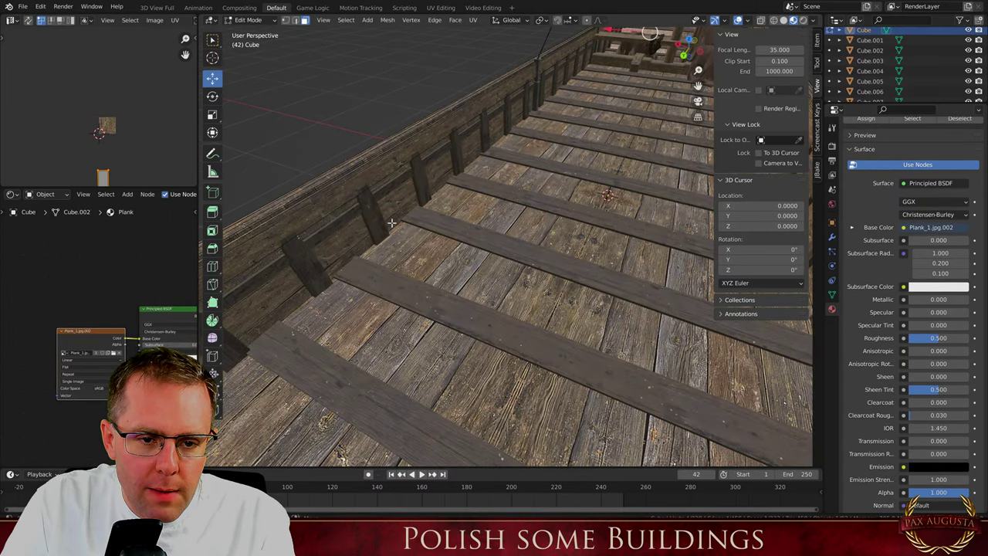
pyautogui.press('KP_Divide')
pyautogui.scroll(4, 403, 202)
pyautogui.moveTo(390, 267); pyautogui.dragTo(378, 254, button='middle')
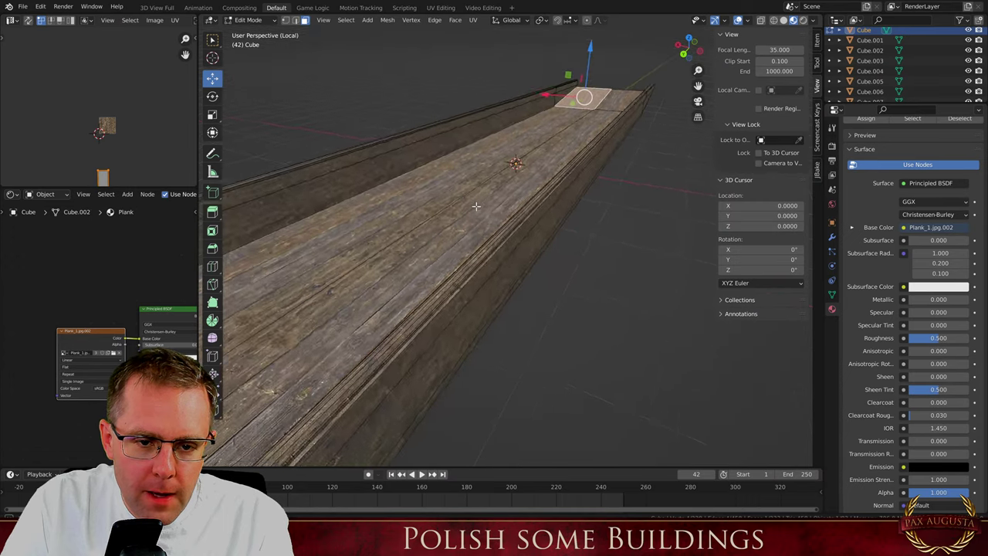
pyautogui.scroll(-5, 378, 255)
pyautogui.scroll(8, 377, 255)
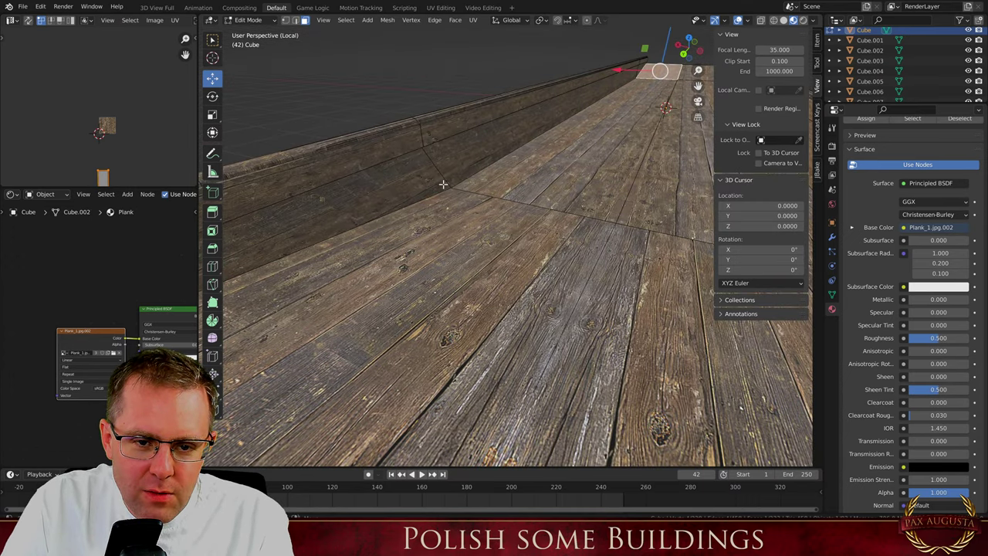
# Leave local view and add one lengthwise loop cut beside the junction of hull floor and side wall, slid to factor 0.806
pyautogui.press('Tab')
pyautogui.press('KP_Divide')
pyautogui.scroll(-5, 444, 185)
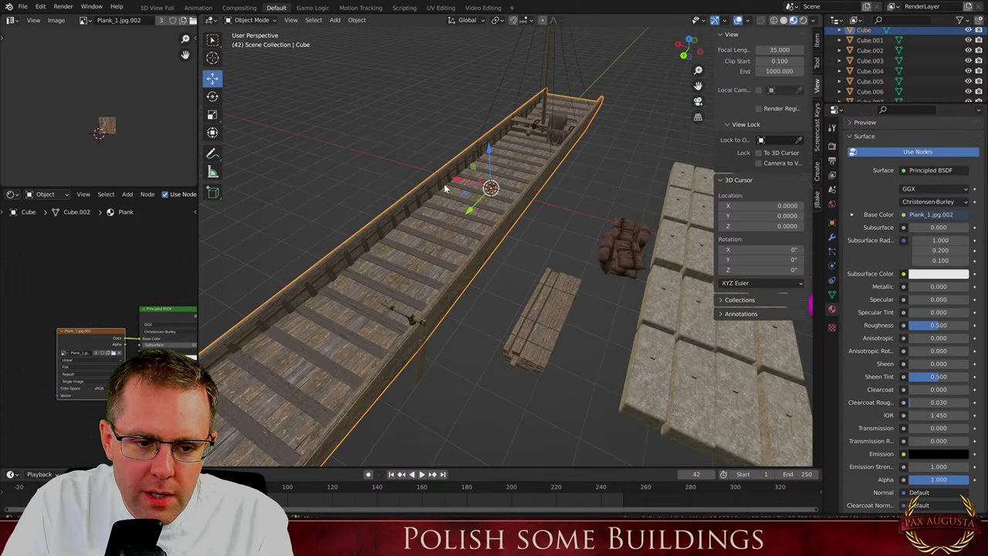
pyautogui.press('Tab')
pyautogui.scroll(8, 444, 185)
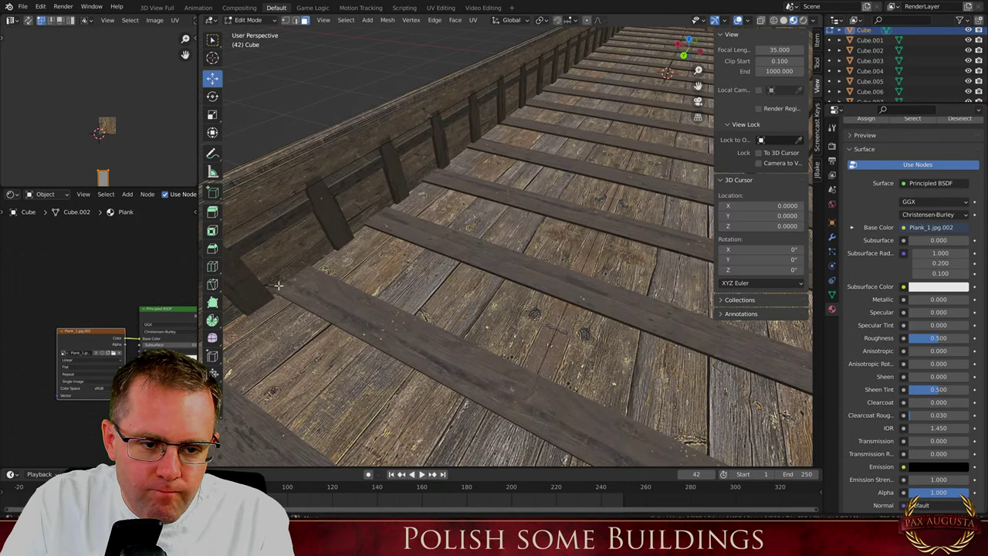
pyautogui.hotkey('ctrl', 'r')
pyautogui.click(261, 279)
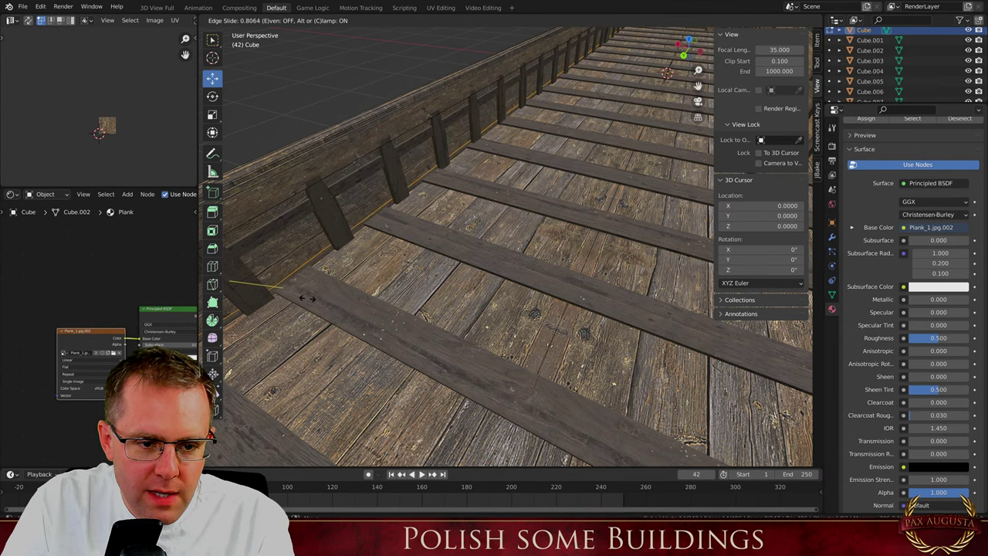
pyautogui.click(307, 298)
pyautogui.scroll(-5, 474, 265)
pyautogui.moveTo(443, 288); pyautogui.dragTo(665, 220, button='middle')
pyautogui.scroll(2, 546, 235)
pyautogui.scroll(-2, 546, 235)
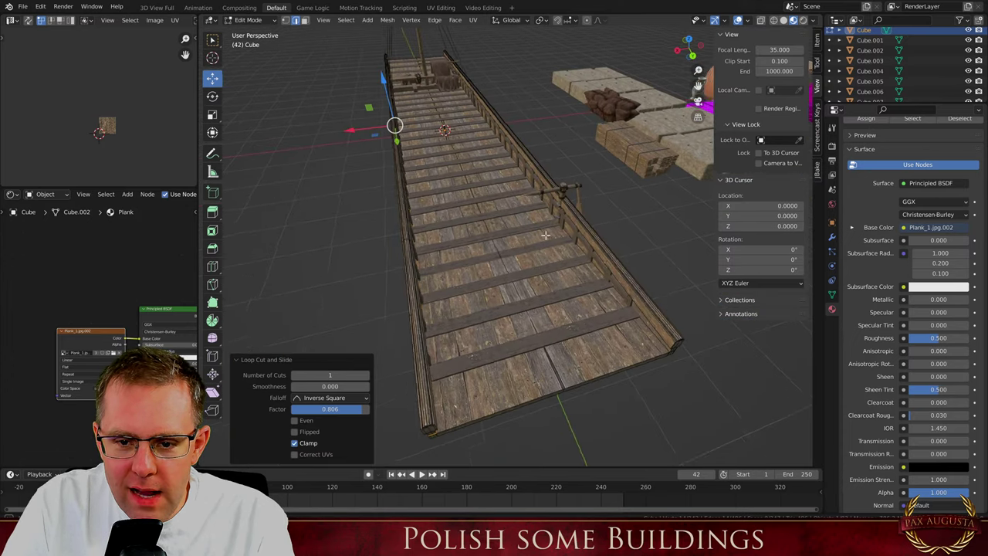
# Add another lengthwise loop cut along the hull's side wall, slid to a factor of about 0.80 beside the floor junction
pyautogui.moveTo(546, 235); pyautogui.dragTo(570, 232, button='middle')
pyautogui.scroll(6, 569, 231)
pyautogui.hotkey('ctrl', 'r')
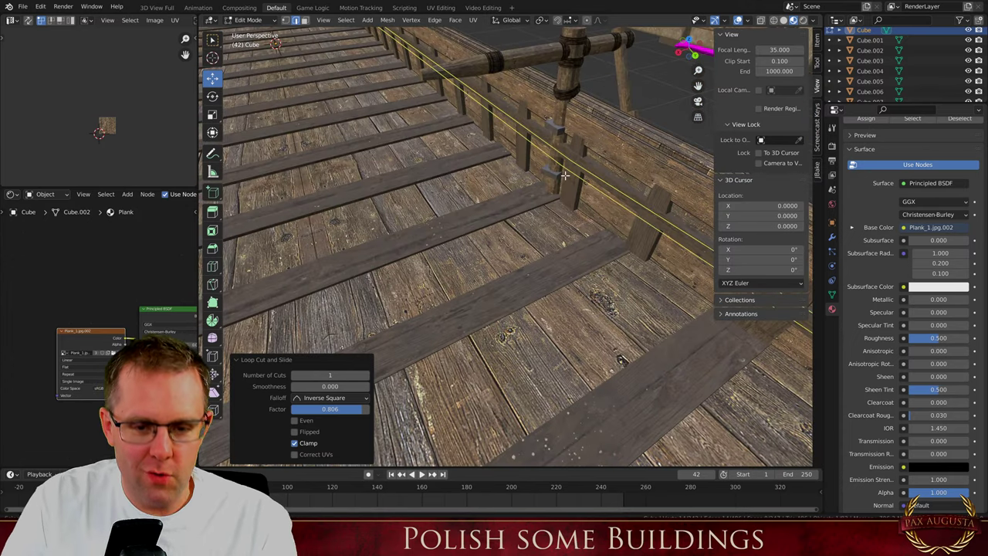
pyautogui.click(565, 176)
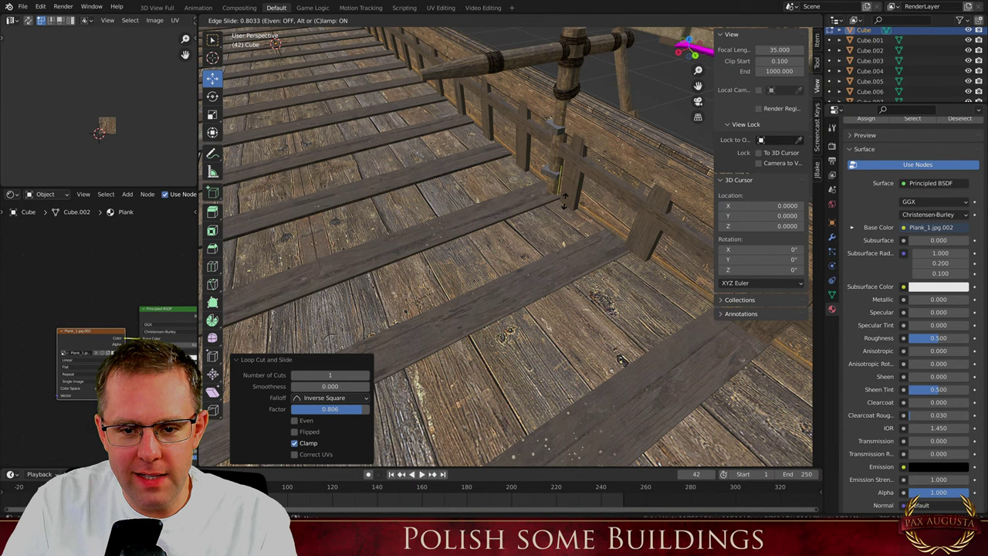
pyautogui.click(565, 198)
# Isolate the hull in local view and select the narrow lengthwise face strips where the floor meets the side wall
pyautogui.moveTo(564, 198); pyautogui.dragTo(585, 185, button='middle')
pyautogui.press('KP_Divide')
pyautogui.scroll(8, 675, 309)
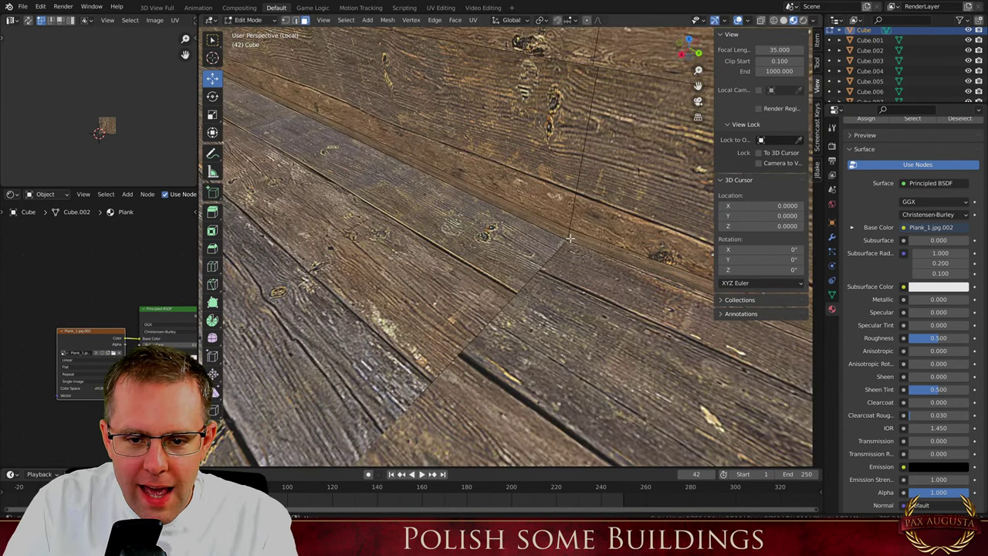
pyautogui.scroll(-8, 570, 239)
pyautogui.moveTo(570, 239); pyautogui.dragTo(370, 251, button='middle')
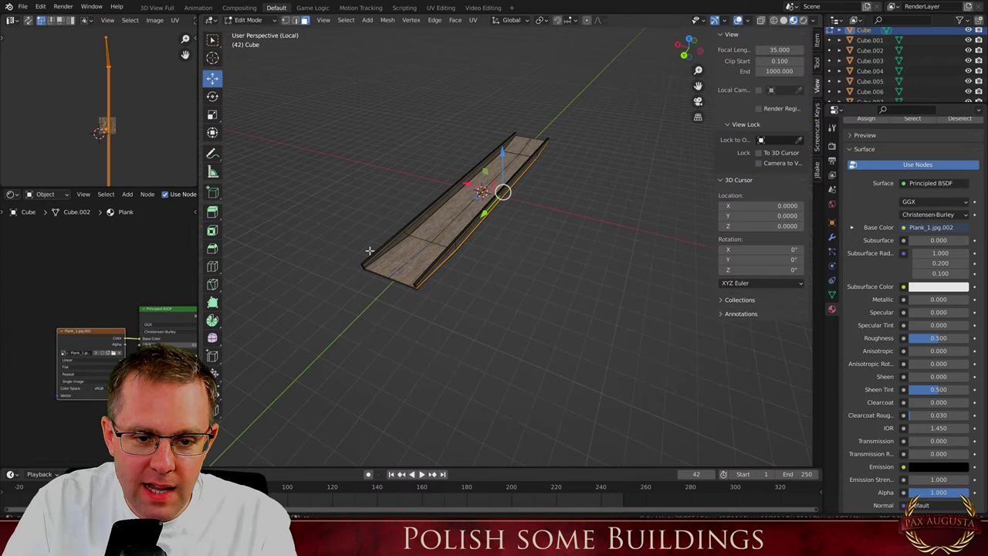
pyautogui.scroll(10, 451, 197)
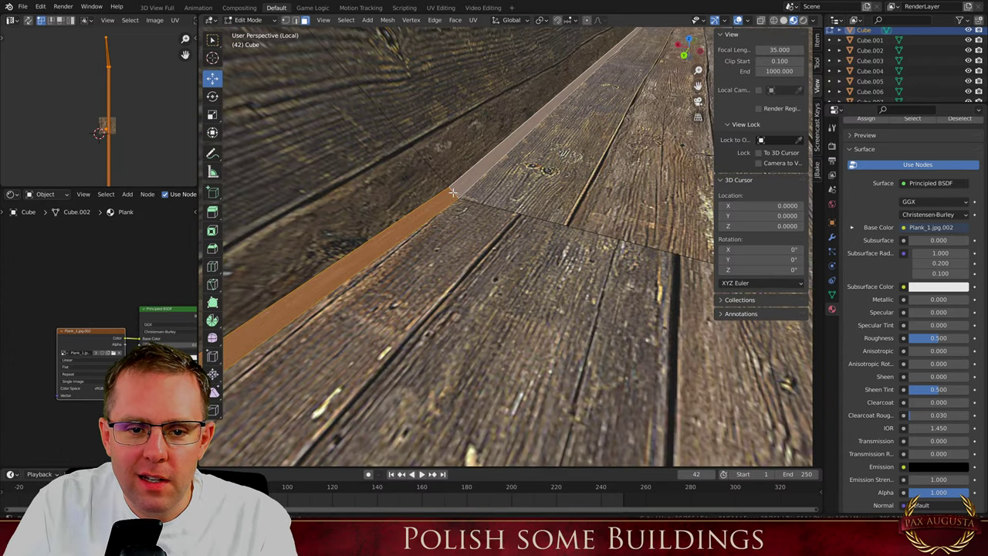
pyautogui.scroll(4, 924, 210)
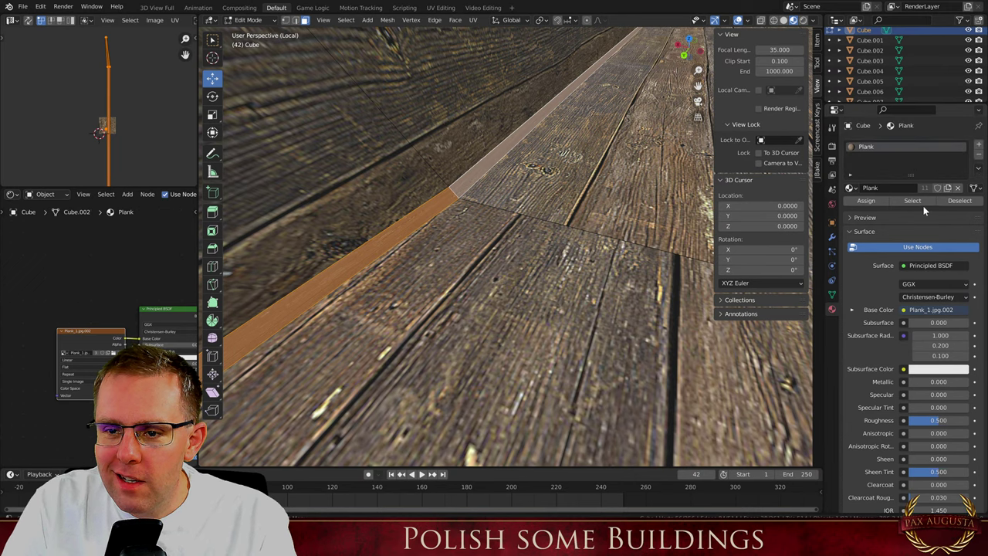
# Add a second material slot to the hull, choose PlankOther Color and assign it to the selected narrow strips
pyautogui.click(981, 146)
pyautogui.click(849, 208)
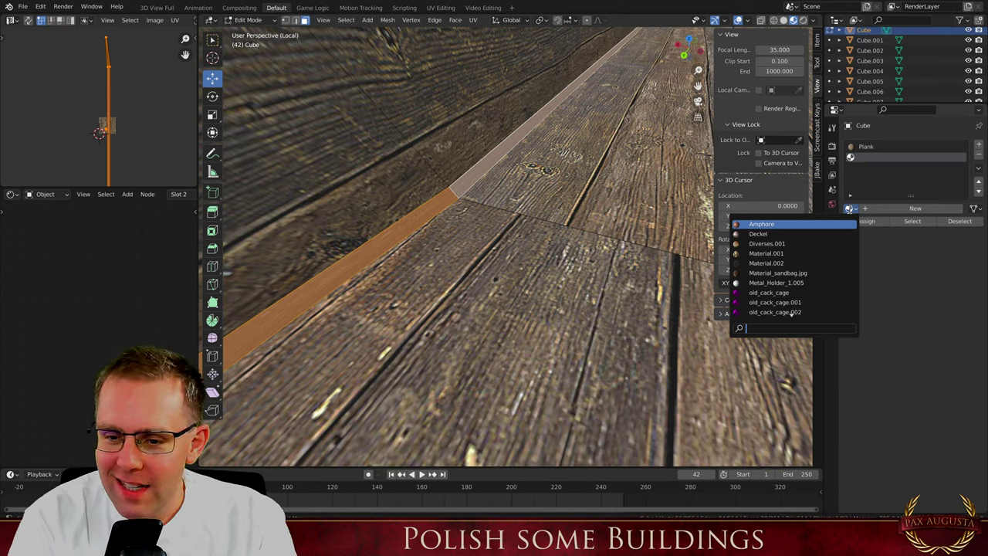
pyautogui.write('p')
pyautogui.press('Down')
pyautogui.press('Down')
pyautogui.press('Down')
pyautogui.press('Down')
pyautogui.press('Down')
pyautogui.press('Down')
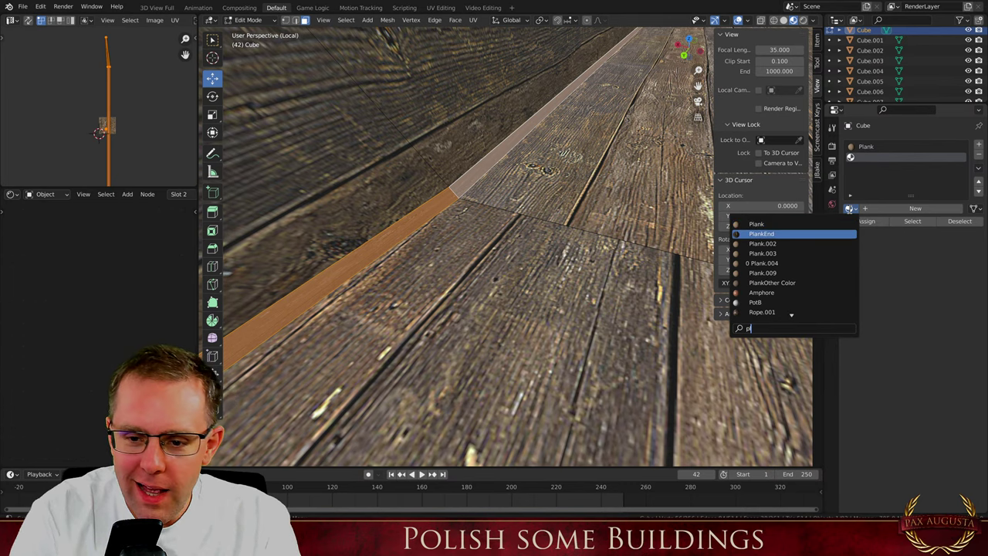
pyautogui.press('Return')
pyautogui.click(866, 221)
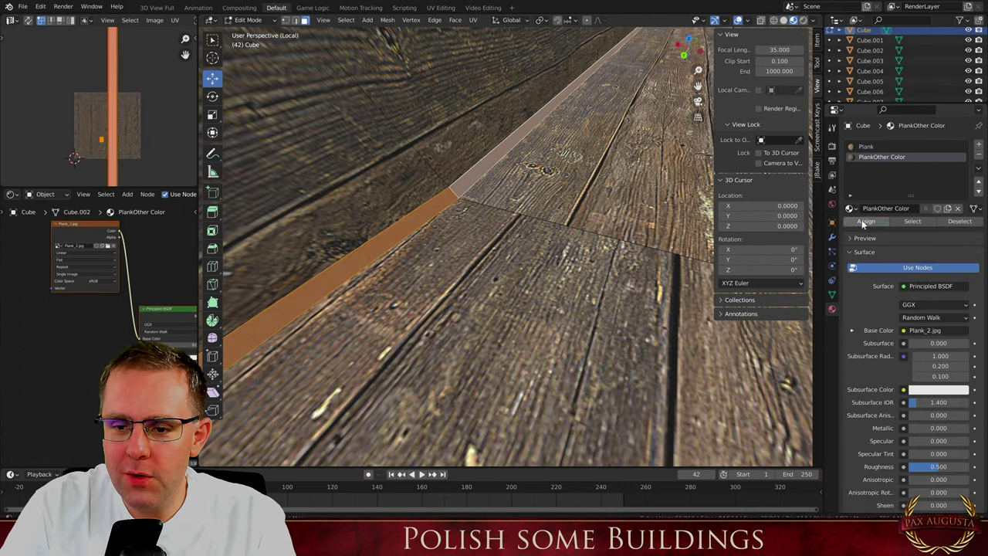
# Unwrap the selected strips with Smart UV Project, scale up their UVs, and leave Edit Mode and local view
pyautogui.press('u')
pyautogui.click(451, 189)
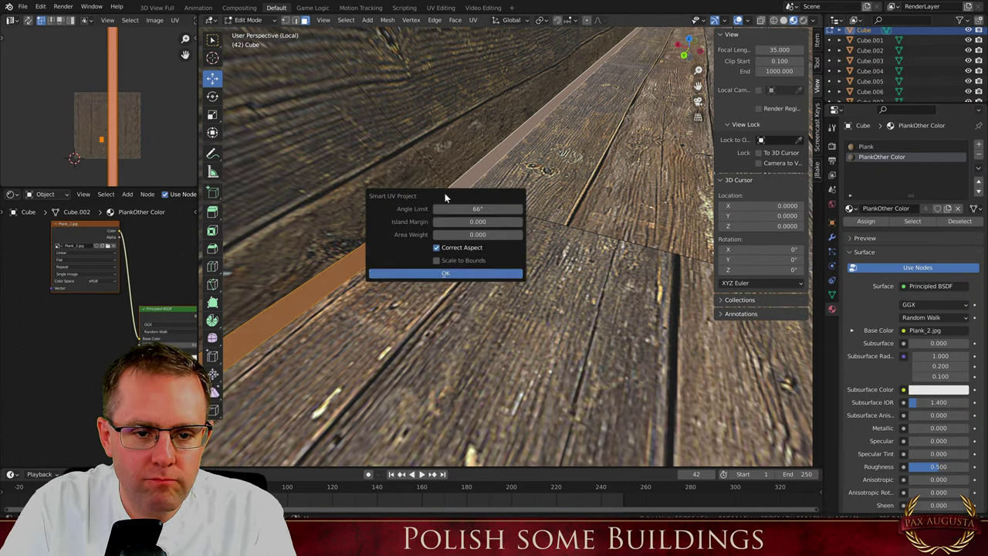
pyautogui.click(440, 274)
pyautogui.press('s')
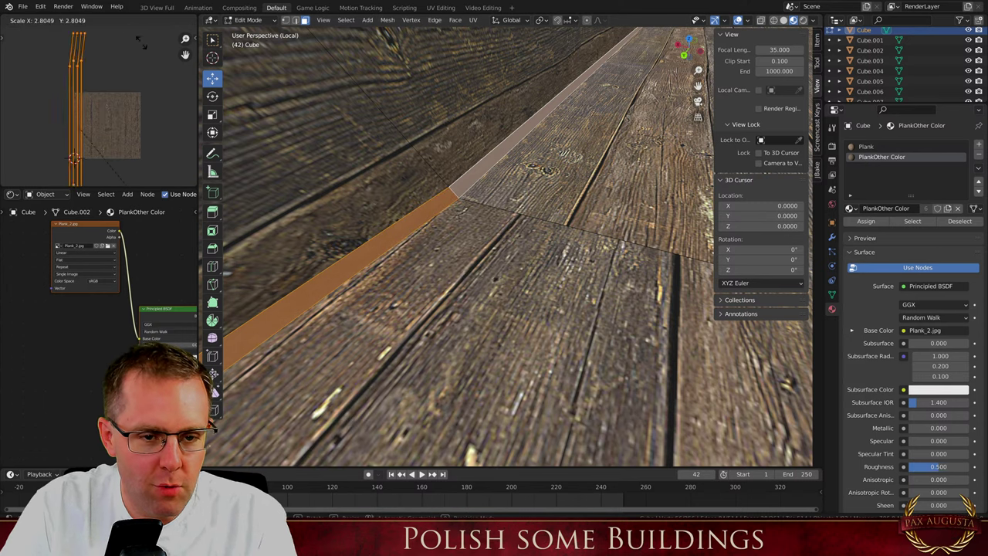
pyautogui.click(201, 227)
pyautogui.press('Tab')
pyautogui.press('KP_Divide')
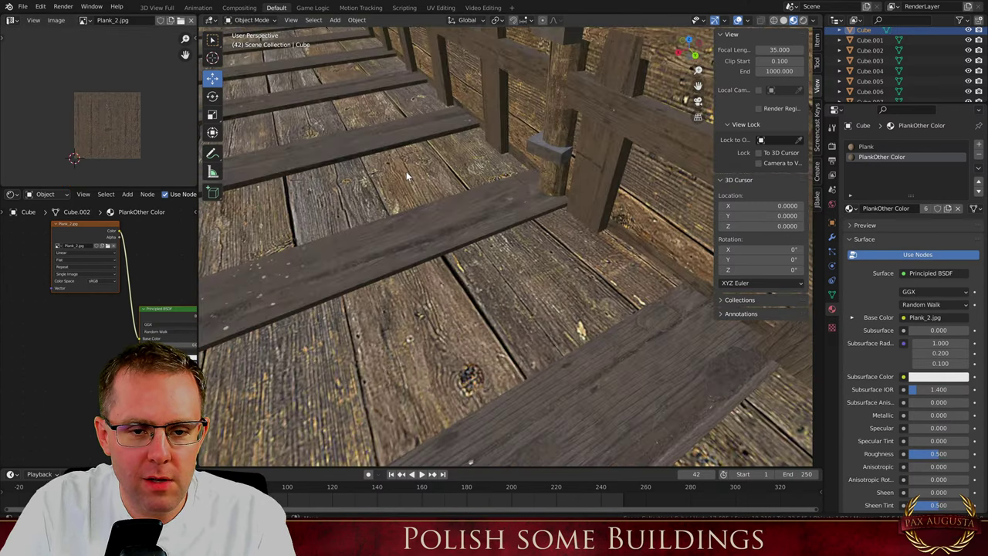
# Examine the recoloured floor edges, cross beams and side rails of the boat from several angles
pyautogui.moveTo(476, 174); pyautogui.dragTo(357, 169, button='middle')
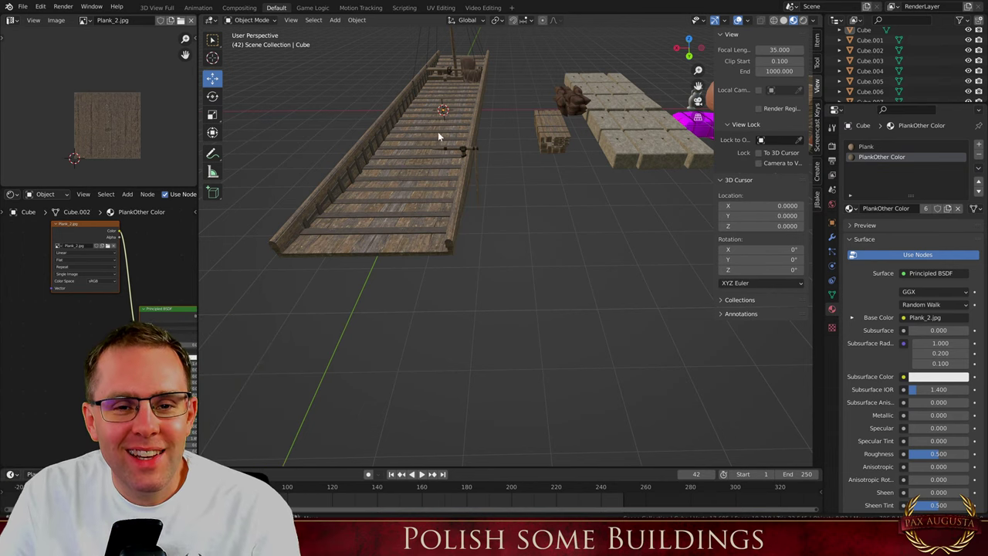
pyautogui.moveTo(438, 137); pyautogui.dragTo(452, 242, button='middle')
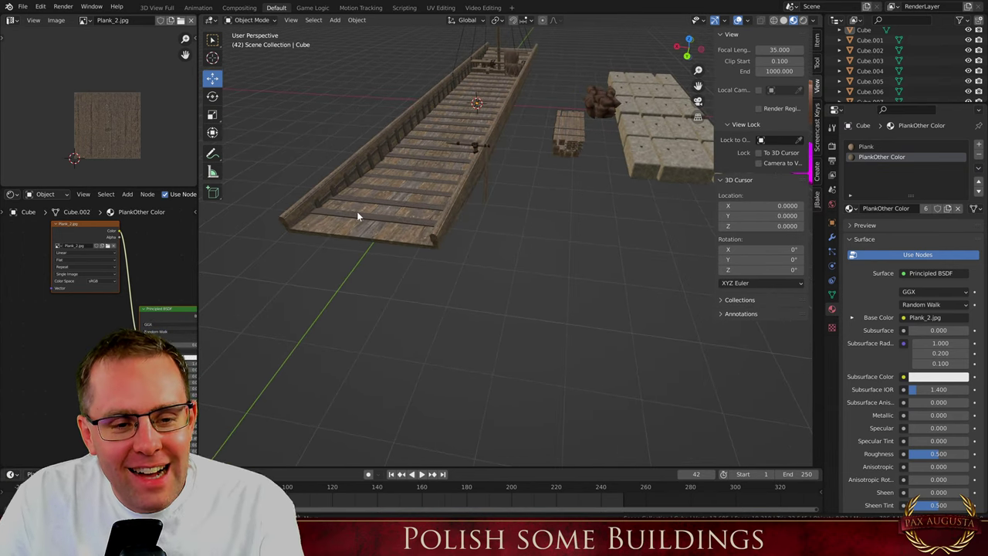
pyautogui.moveTo(364, 226); pyautogui.dragTo(285, 219, button='middle')
pyautogui.scroll(5, 482, 161)
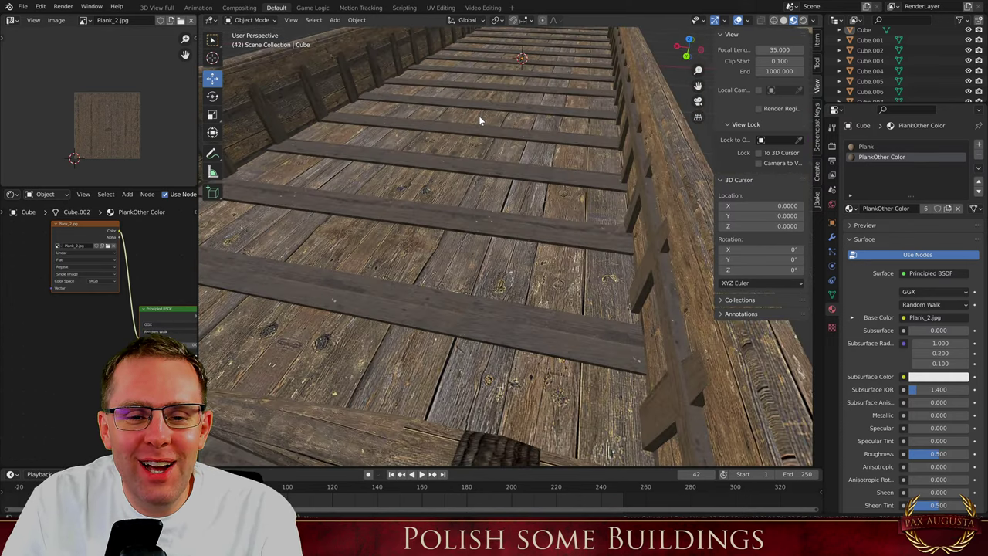
pyautogui.scroll(-3, 473, 148)
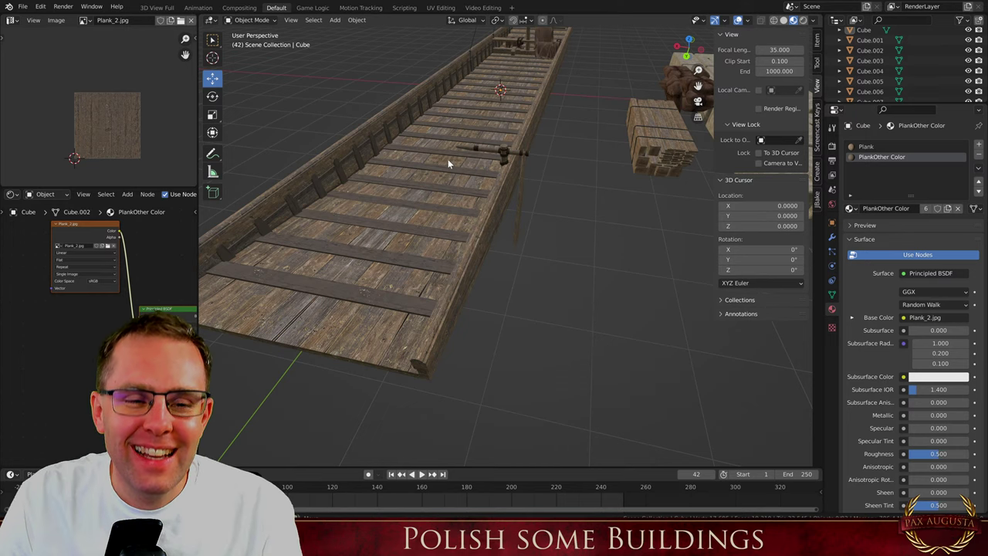
pyautogui.moveTo(448, 160); pyautogui.dragTo(387, 214, button='middle')
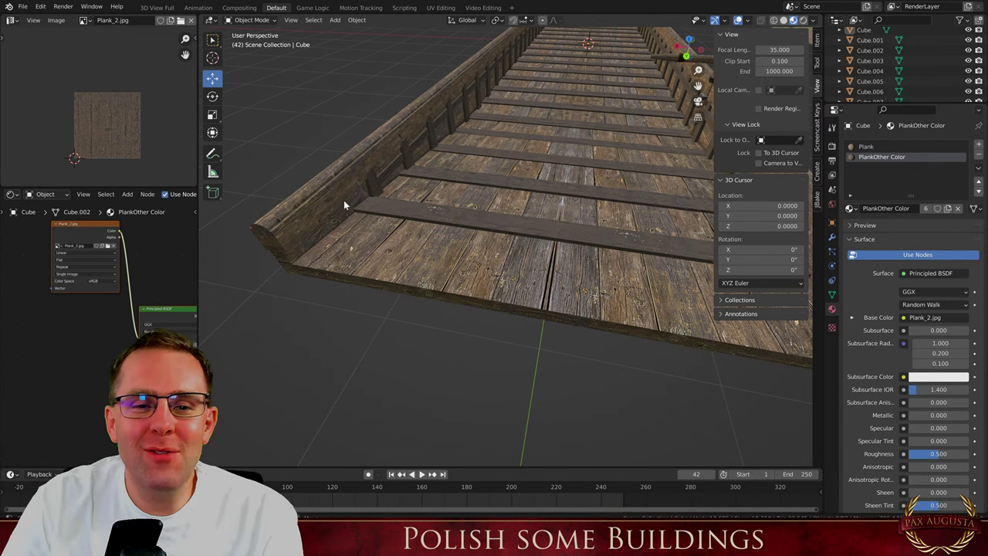
pyautogui.moveTo(343, 200); pyautogui.dragTo(403, 264, button='middle')
pyautogui.click(428, 252)
pyautogui.scroll(-4, 427, 253)
pyautogui.moveTo(427, 205); pyautogui.dragTo(563, 203, button='middle')
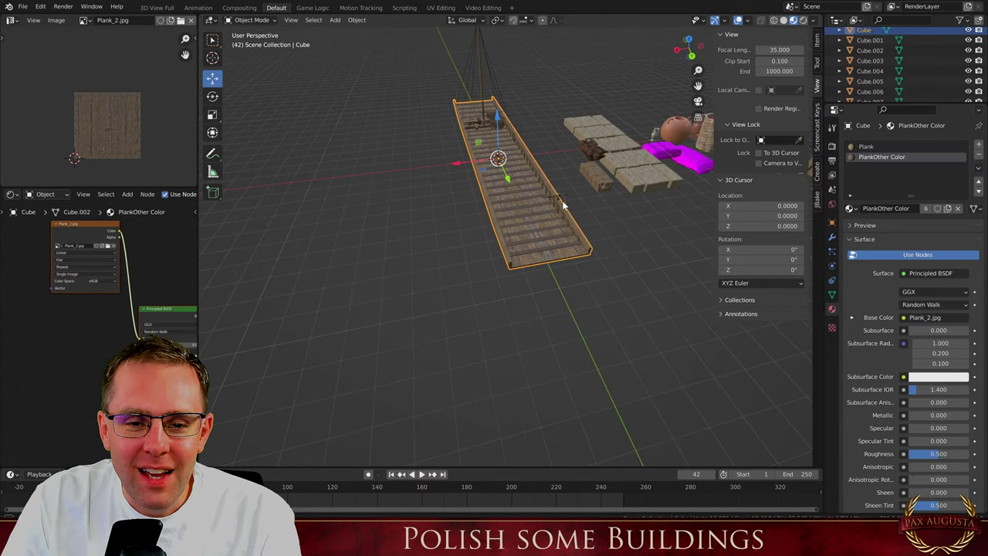
pyautogui.scroll(5, 487, 150)
pyautogui.moveTo(481, 146); pyautogui.dragTo(616, 166, button='middle')
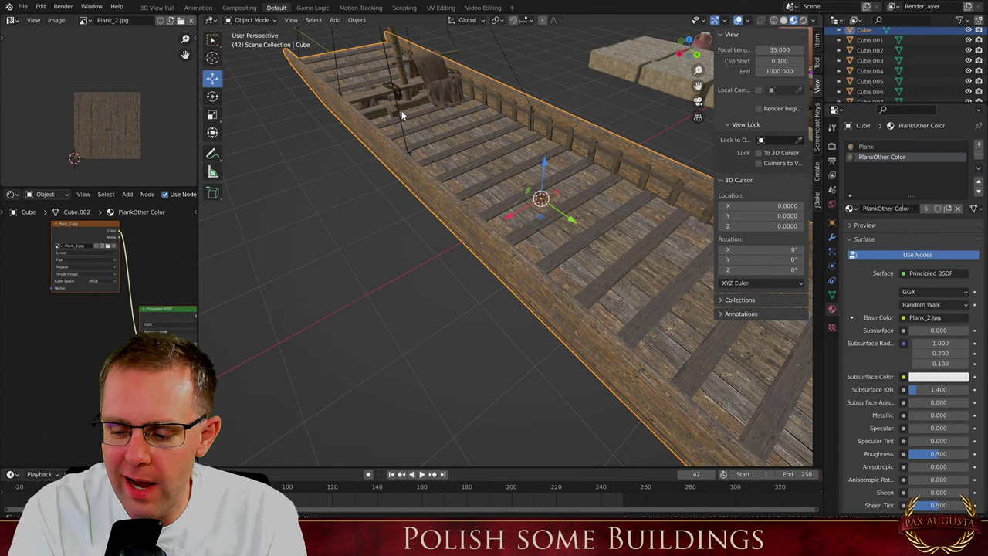
pyautogui.moveTo(392, 261); pyautogui.dragTo(471, 267, button='middle')
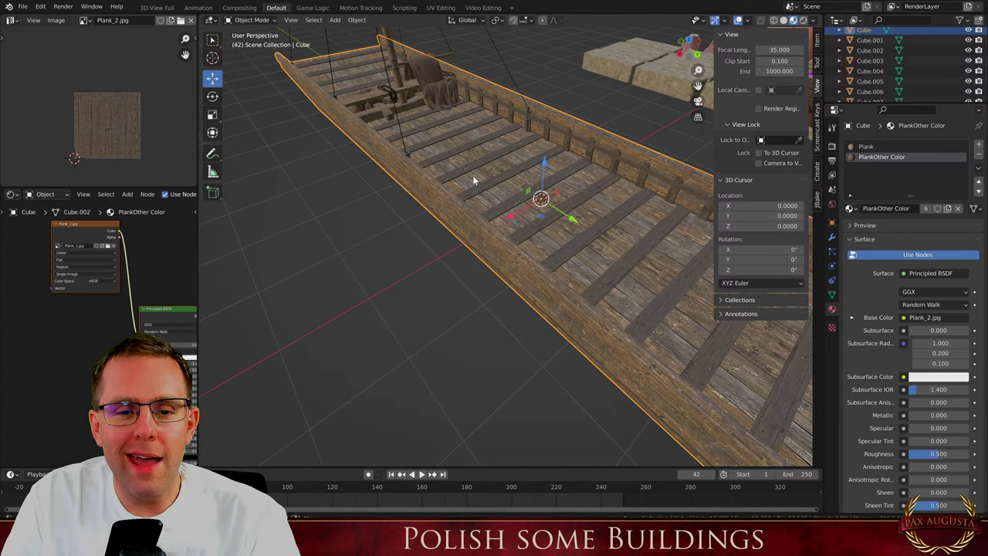
pyautogui.moveTo(474, 280); pyautogui.dragTo(529, 238, button='middle')
# Inspect the outer hull wall and the folded sail around the mast from close up and from a distance
pyautogui.click(480, 221)
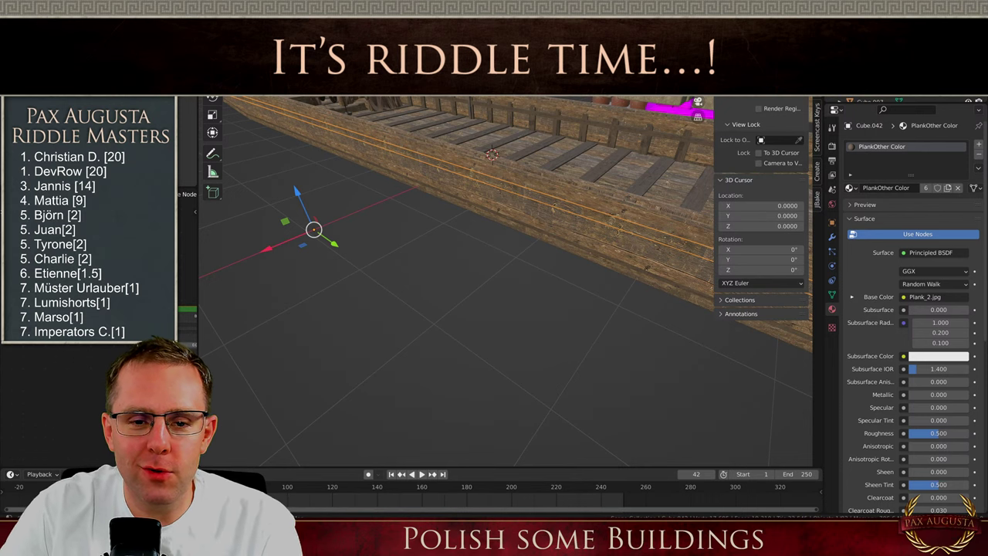
pyautogui.hotkey('alt', 'a')
pyautogui.scroll(8, 397, 119)
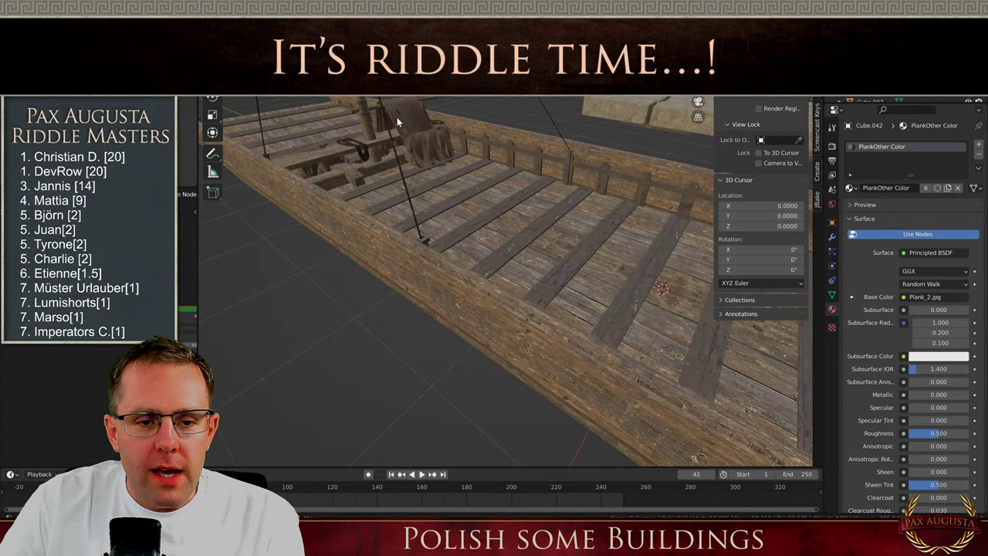
pyautogui.click(431, 143)
pyautogui.scroll(-5, 431, 144)
pyautogui.moveTo(385, 159); pyautogui.dragTo(565, 179, button='middle')
pyautogui.scroll(7, 352, 147)
pyautogui.scroll(-5, 325, 185)
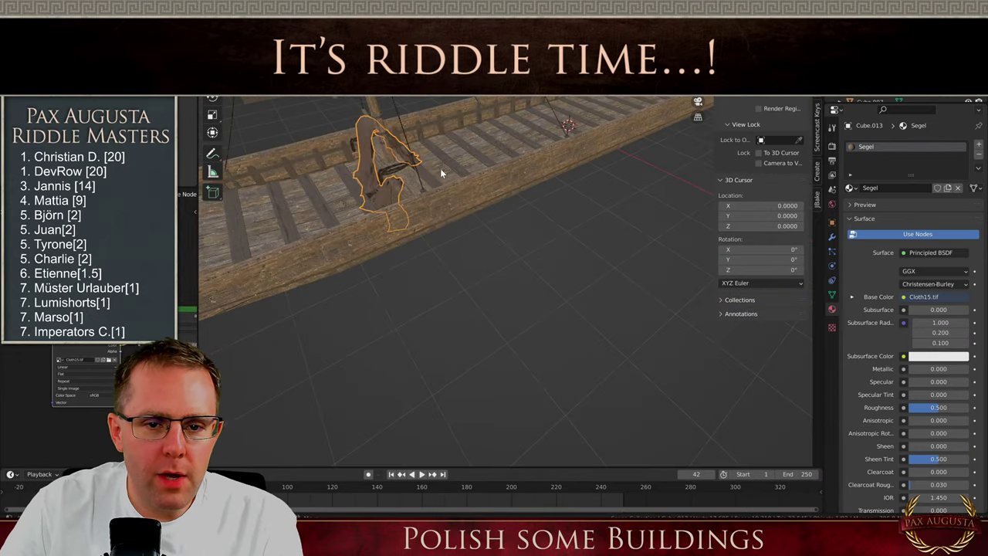
pyautogui.moveTo(440, 168); pyautogui.dragTo(712, 225, button='middle')
pyautogui.scroll(-5, 366, 253)
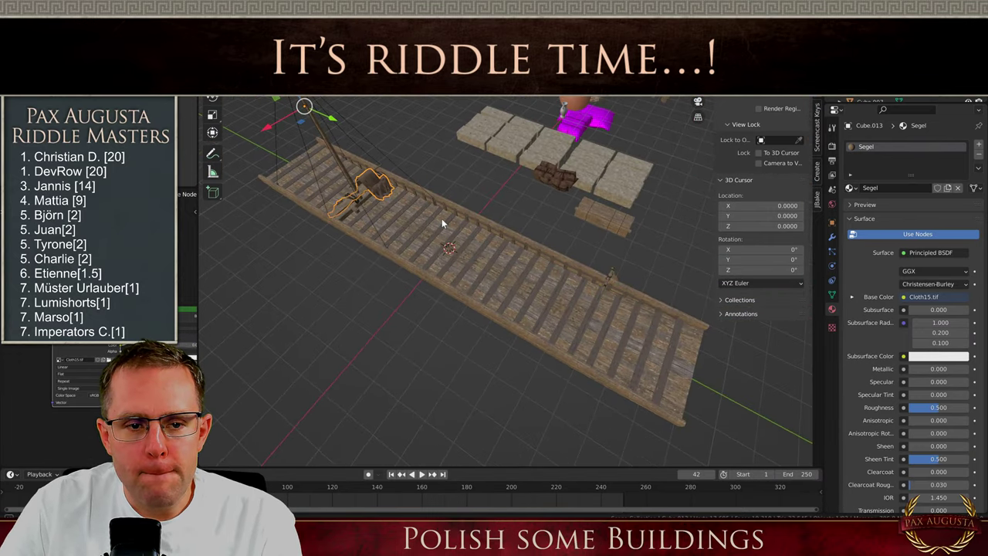
pyautogui.moveTo(442, 224); pyautogui.dragTo(411, 174, button='middle')
pyautogui.scroll(3, 455, 230)
pyautogui.scroll(5, 461, 203)
pyautogui.scroll(-8, 455, 229)
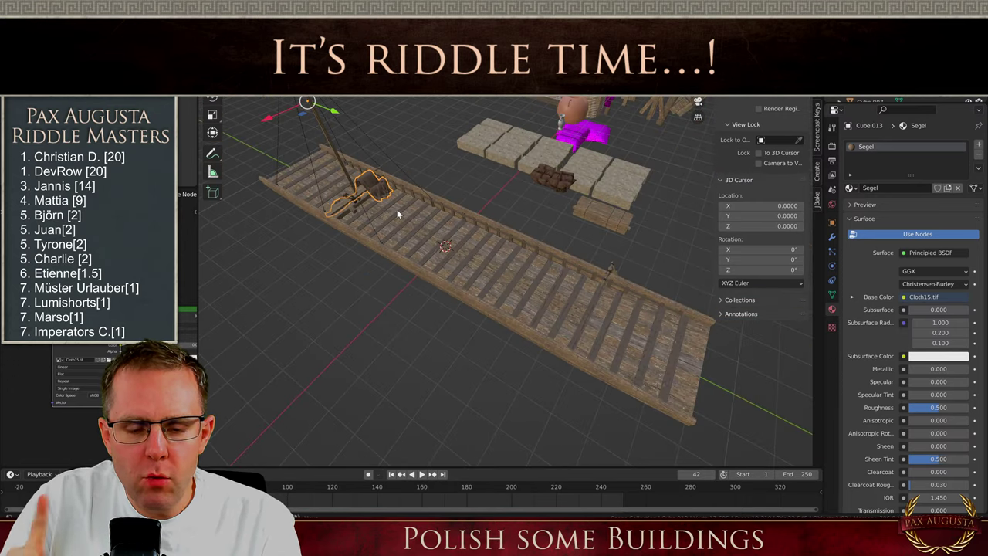
pyautogui.moveTo(397, 209); pyautogui.dragTo(468, 242, button='middle')
# Box-select all boat parts in top view, move them into a new collection named Ship and deselect everything
pyautogui.click(492, 225)
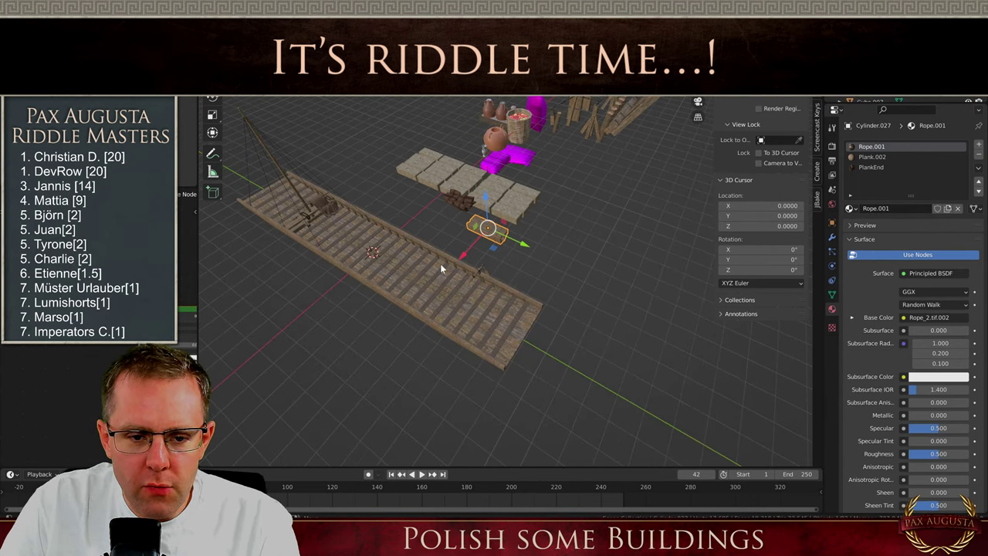
pyautogui.click(361, 261)
pyautogui.press('KP_7')
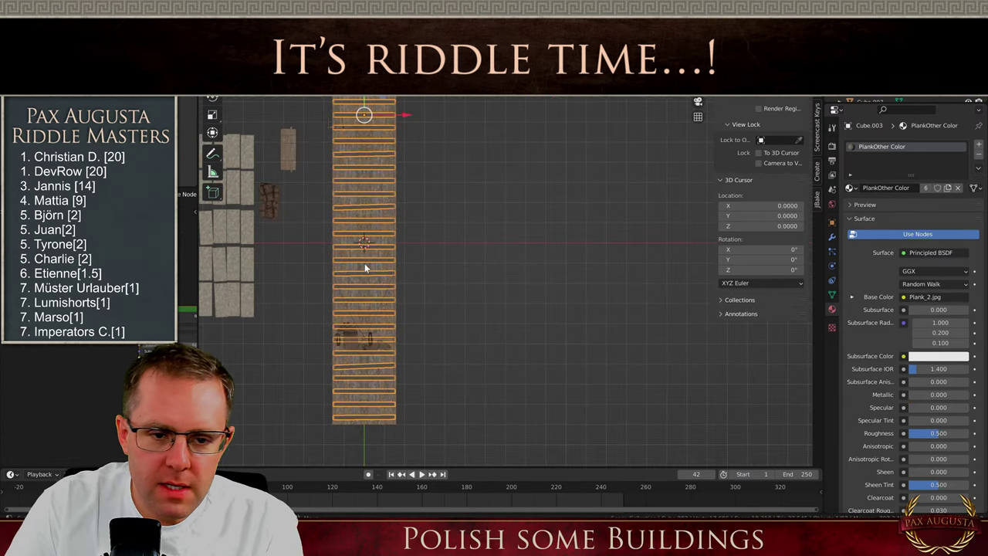
pyautogui.press('b')
pyautogui.moveTo(426, 125); pyautogui.dragTo(322, 442)
pyautogui.press('m')
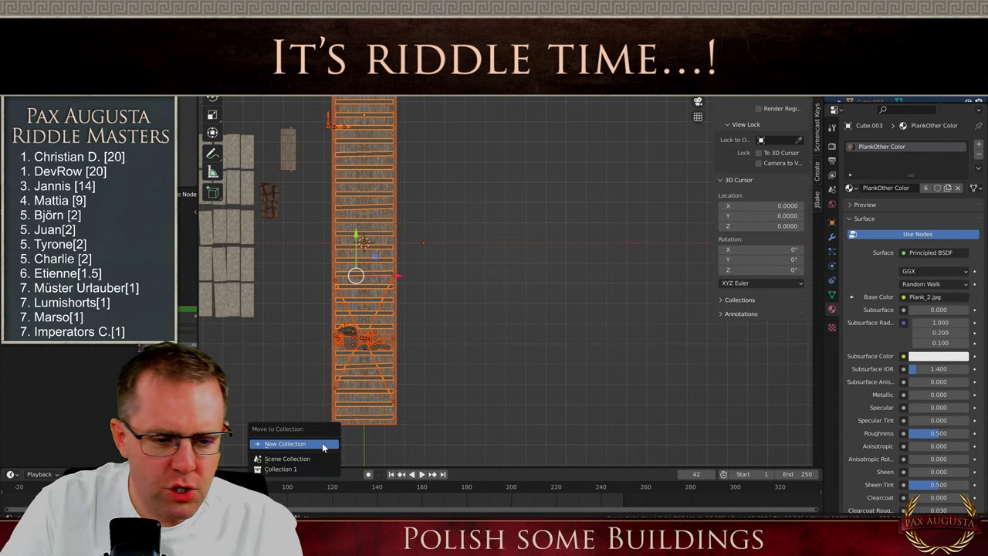
pyautogui.click(322, 443)
pyautogui.write('Ship')
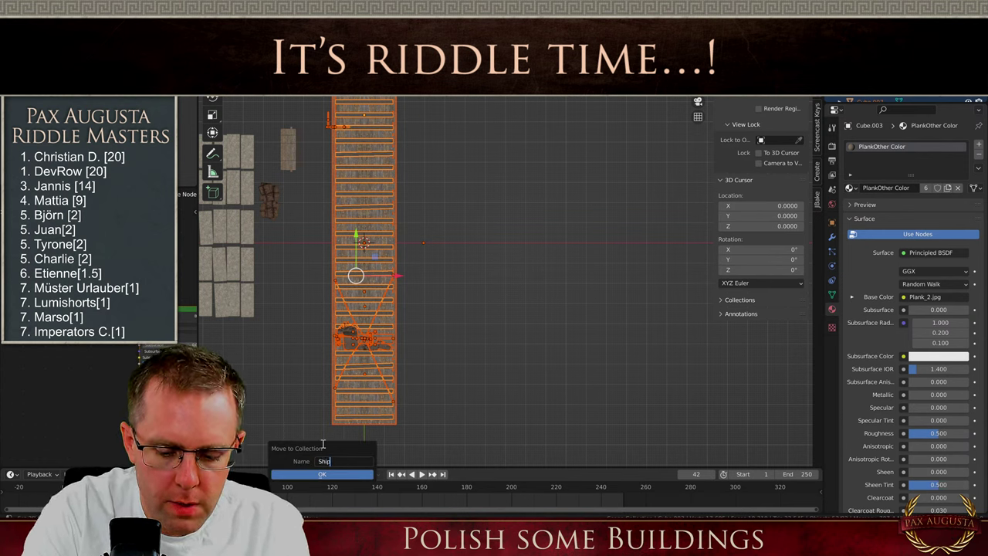
pyautogui.click(339, 474)
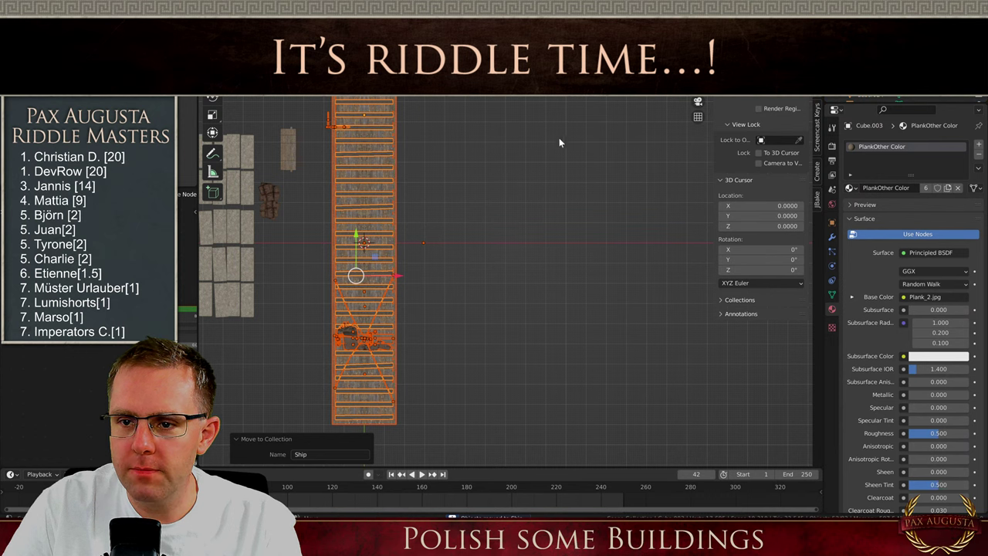
pyautogui.click(513, 212)
pyautogui.moveTo(513, 211); pyautogui.dragTo(636, 189, button='middle')
pyautogui.scroll(-5, 395, 300)
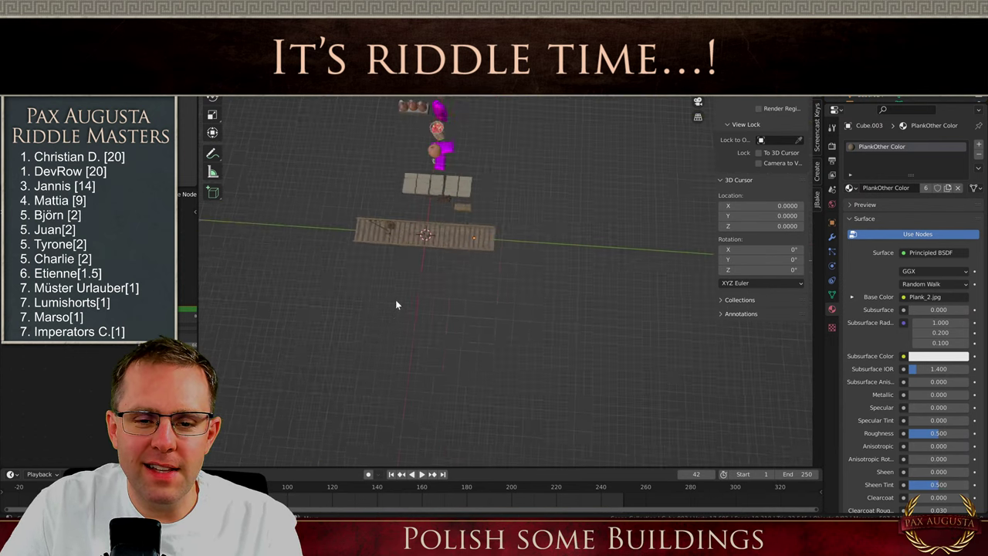
pyautogui.moveTo(395, 299); pyautogui.dragTo(479, 244, button='middle')
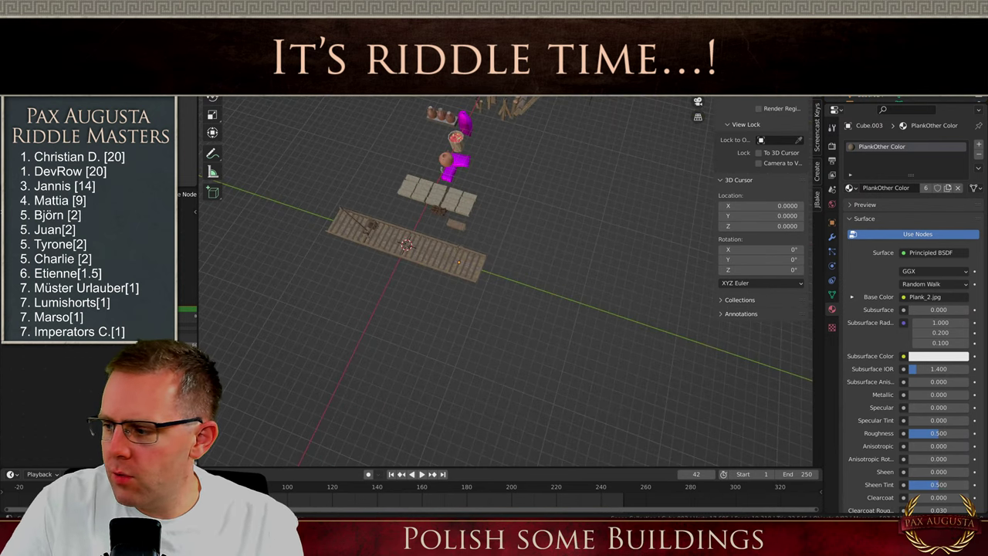
pyautogui.click(393, 245)
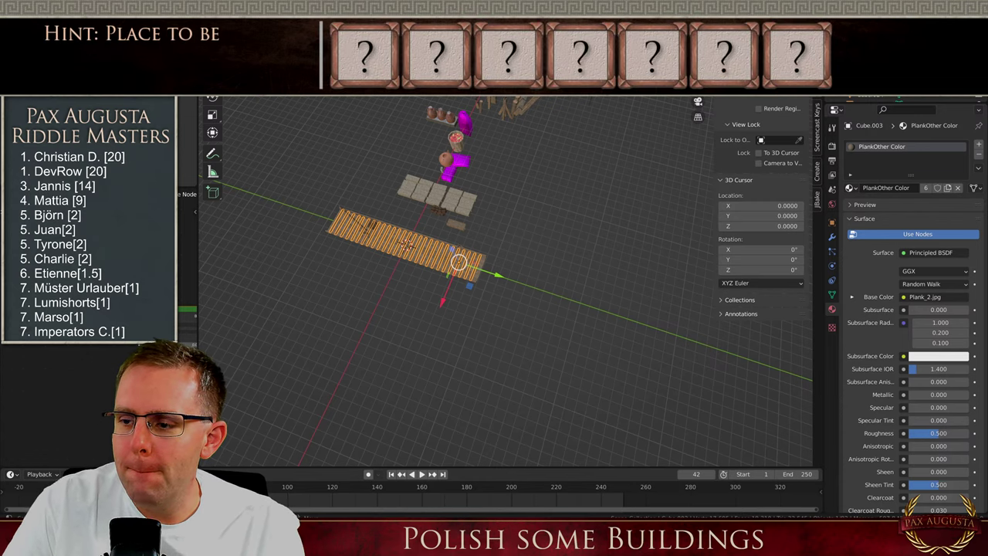
pyautogui.scroll(-1, 356, 211)
pyautogui.moveTo(355, 211); pyautogui.dragTo(319, 211, button='middle')
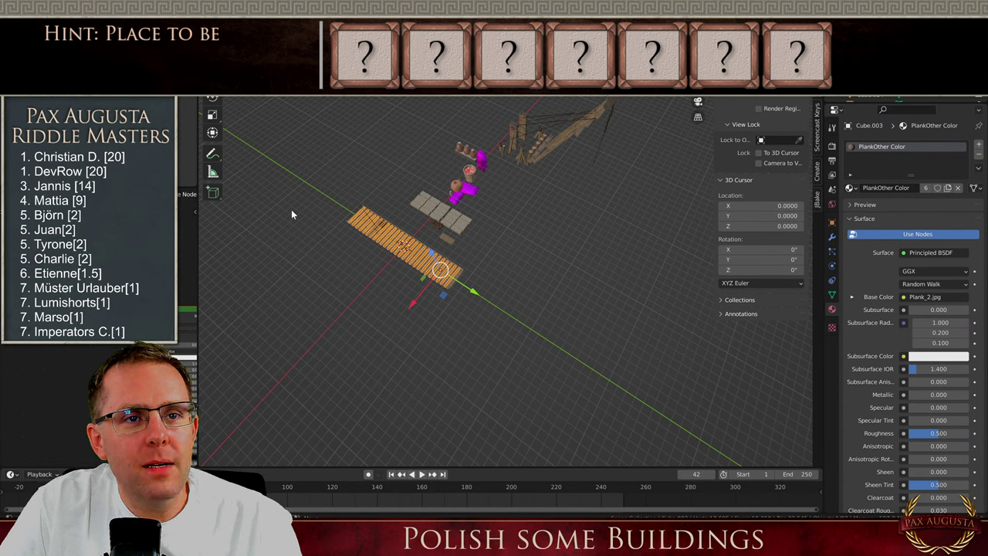
pyautogui.click(400, 236)
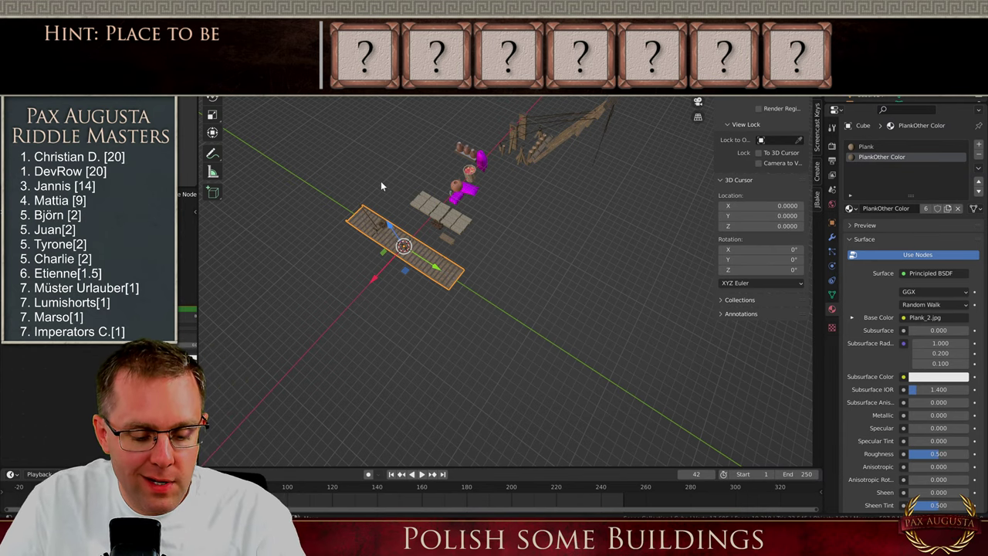
# Examine the boat's planked floor, cross beams, side rails and mast area from several angles and distances
pyautogui.scroll(8, 407, 259)
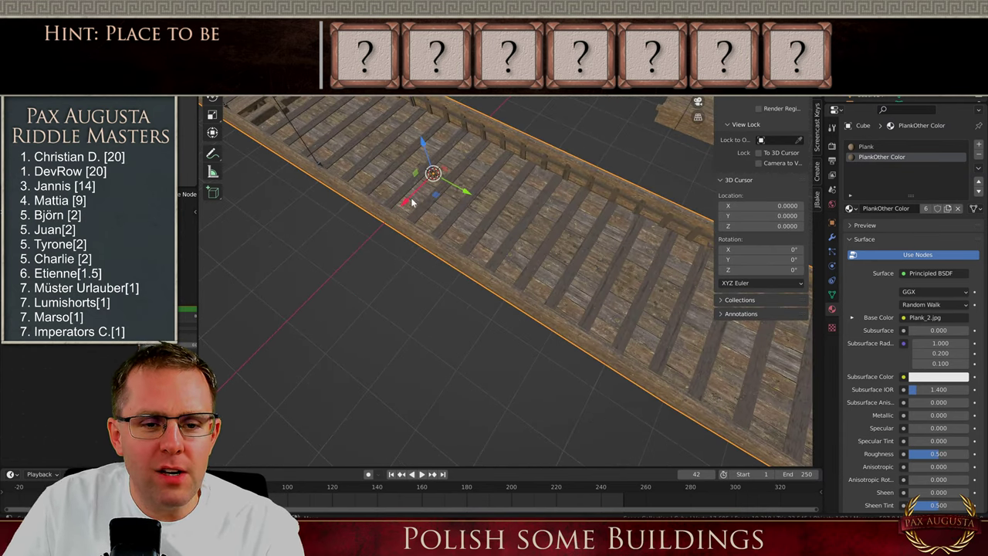
pyautogui.moveTo(473, 112); pyautogui.dragTo(441, 198, button='middle')
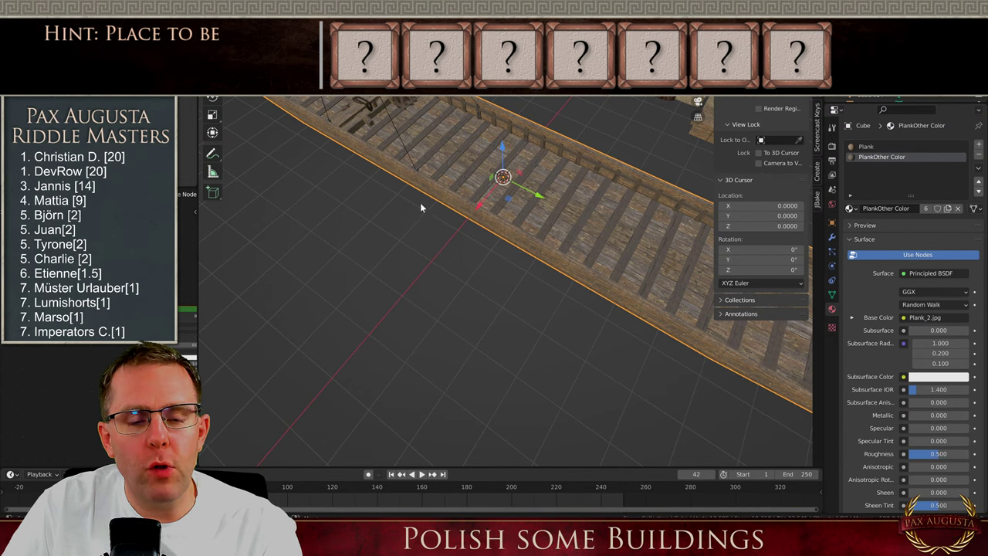
pyautogui.moveTo(461, 191); pyautogui.dragTo(389, 153, button='middle')
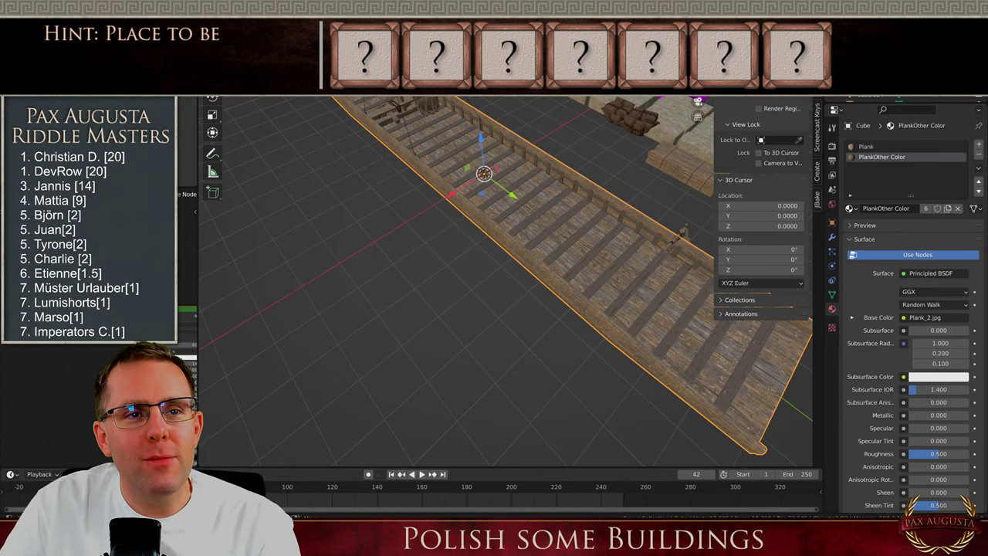
pyautogui.click(417, 121)
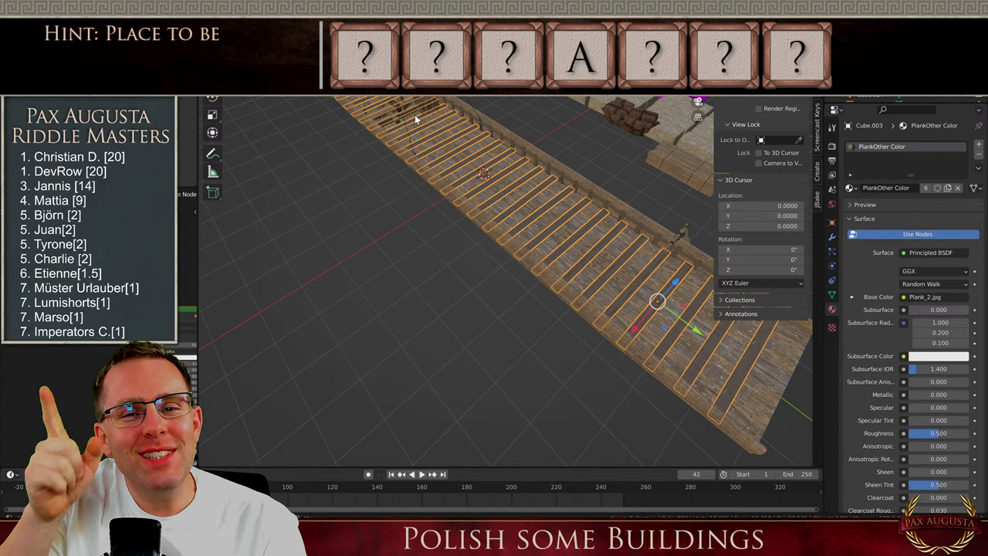
pyautogui.click(508, 196)
pyautogui.scroll(-5, 508, 196)
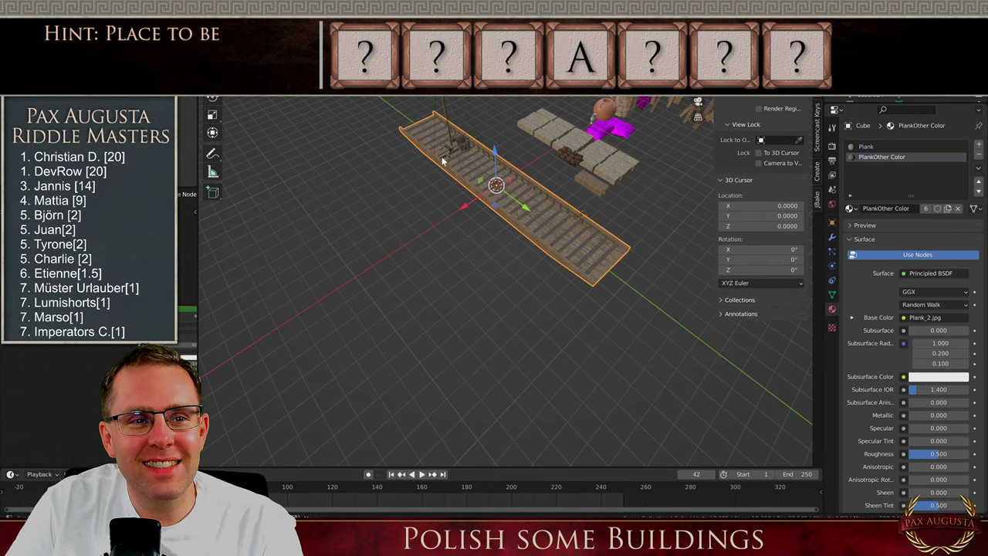
pyautogui.scroll(5, 442, 161)
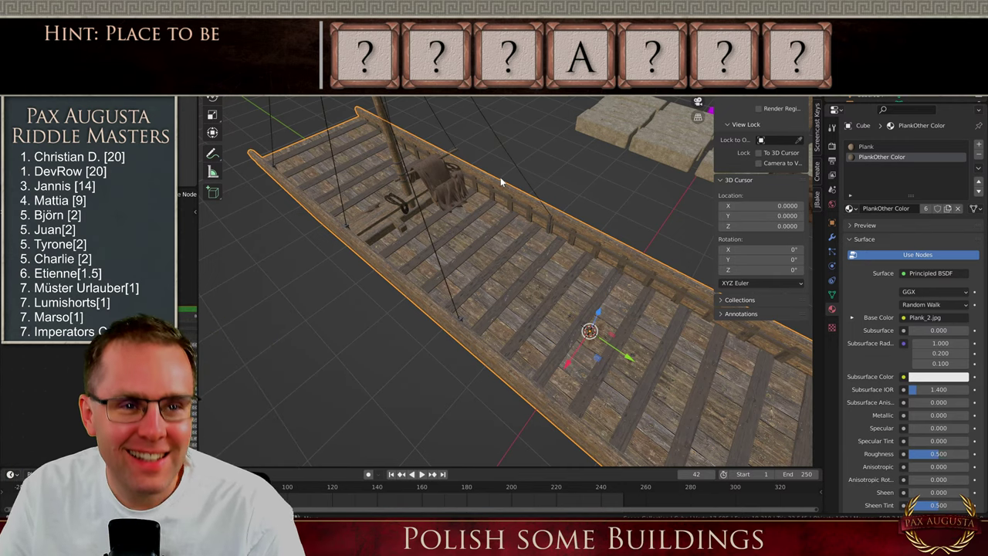
pyautogui.scroll(3, 486, 166)
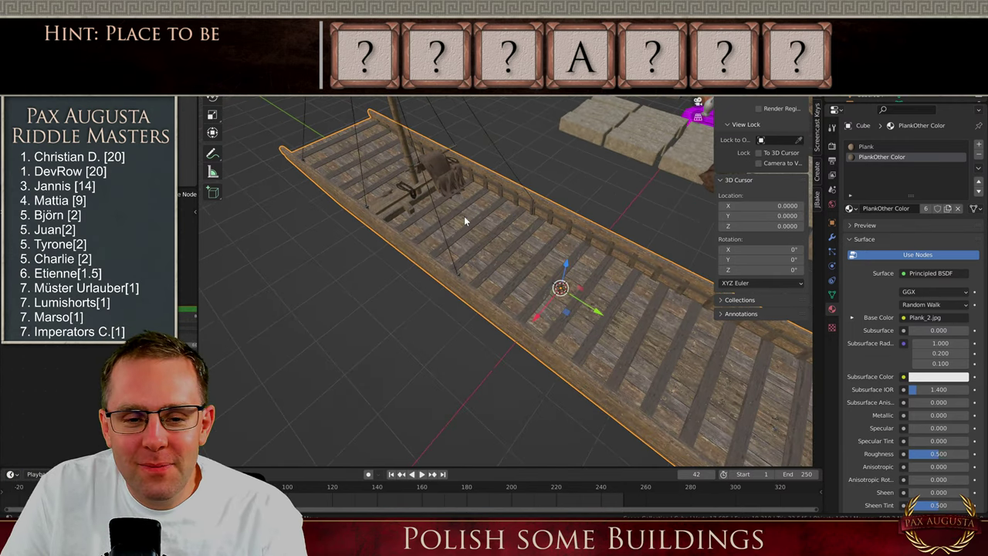
pyautogui.click(356, 192)
pyautogui.moveTo(356, 192); pyautogui.dragTo(383, 193, button='middle')
pyautogui.scroll(-3, 457, 206)
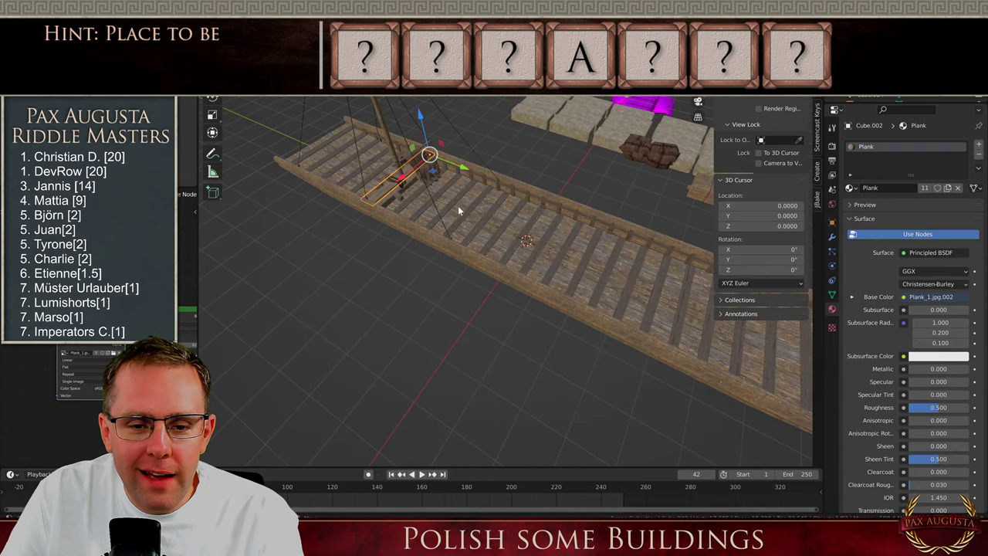
pyautogui.moveTo(550, 212); pyautogui.dragTo(483, 202, button='middle')
pyautogui.scroll(-5, 450, 232)
# Select the crate with three amphorae, frame it in the view and pick an amphora body in Edit Mode to check its material
pyautogui.scroll(4, 496, 191)
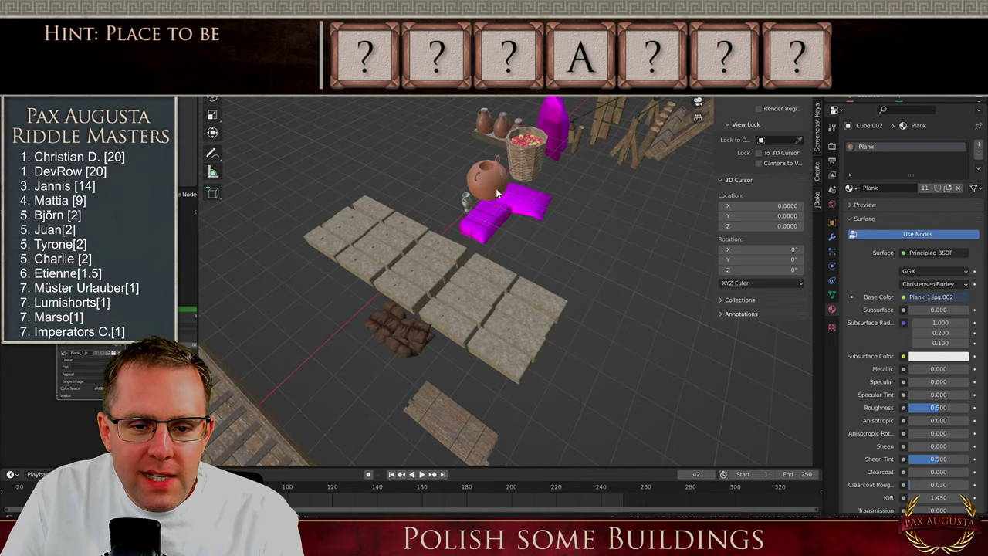
pyautogui.scroll(2, 499, 117)
pyautogui.scroll(5, 500, 116)
pyautogui.click(502, 144)
pyautogui.press('KP_Decimal')
pyautogui.scroll(4, 474, 125)
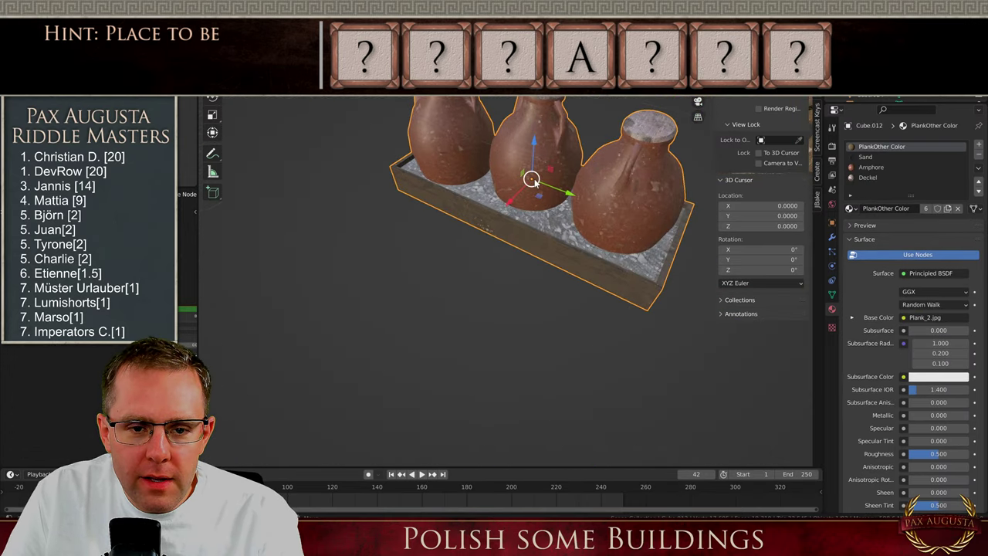
pyautogui.press('Tab')
pyautogui.click(532, 182)
pyautogui.press('Tab')
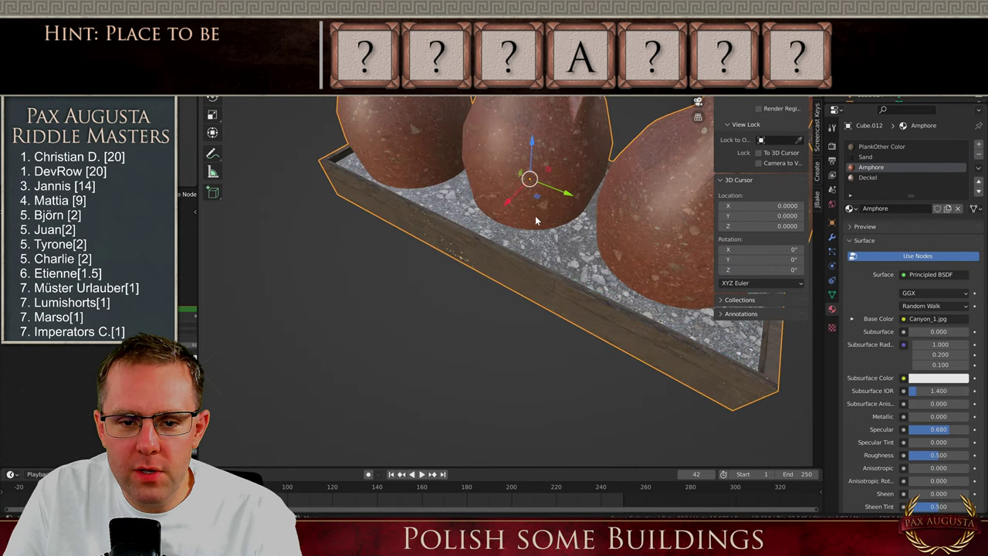
# Move the amphora crate onto the boat, about 11.64 and 8.29 along X, and raise it about 3.3 along Z
pyautogui.scroll(-3, 525, 218)
pyautogui.scroll(-4, 529, 210)
pyautogui.moveTo(514, 227); pyautogui.dragTo(370, 393)
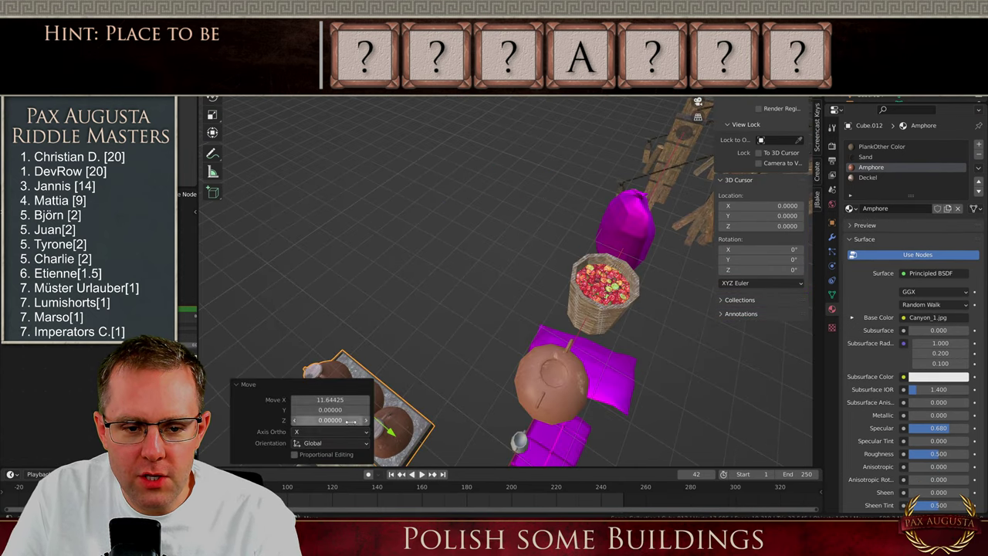
pyautogui.scroll(-9, 483, 277)
pyautogui.scroll(-3, 450, 307)
pyautogui.scroll(4, 461, 317)
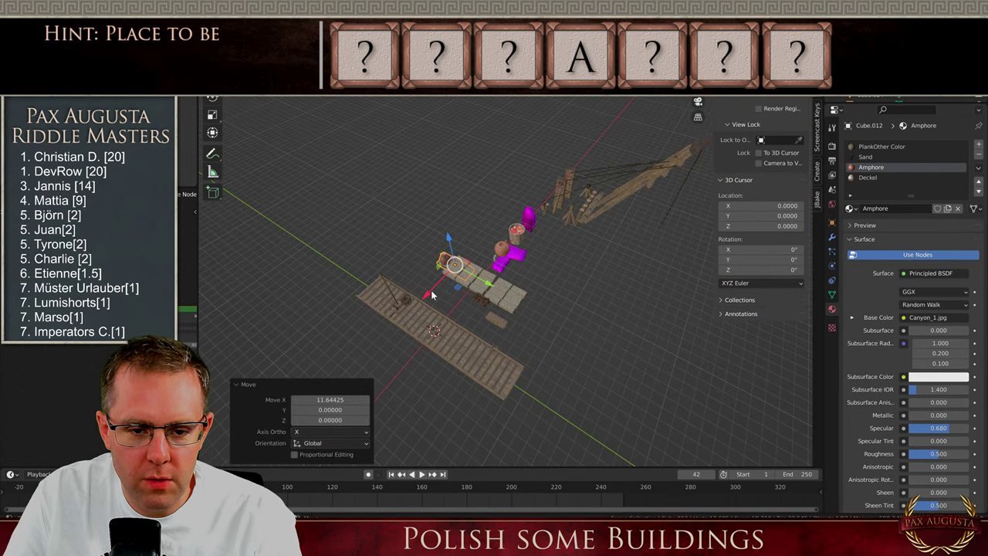
pyautogui.moveTo(431, 291); pyautogui.dragTo(383, 324)
pyautogui.scroll(6, 397, 320)
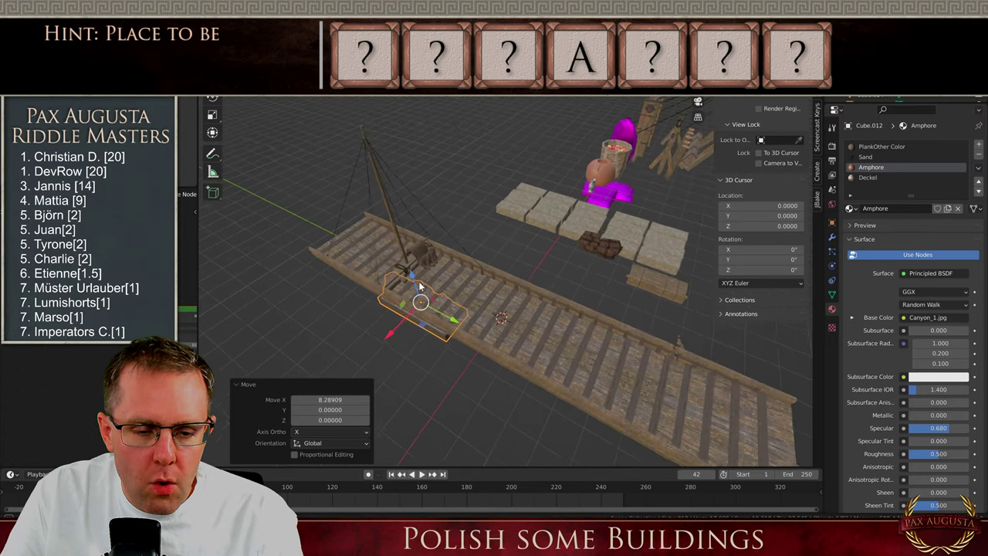
pyautogui.press('g')
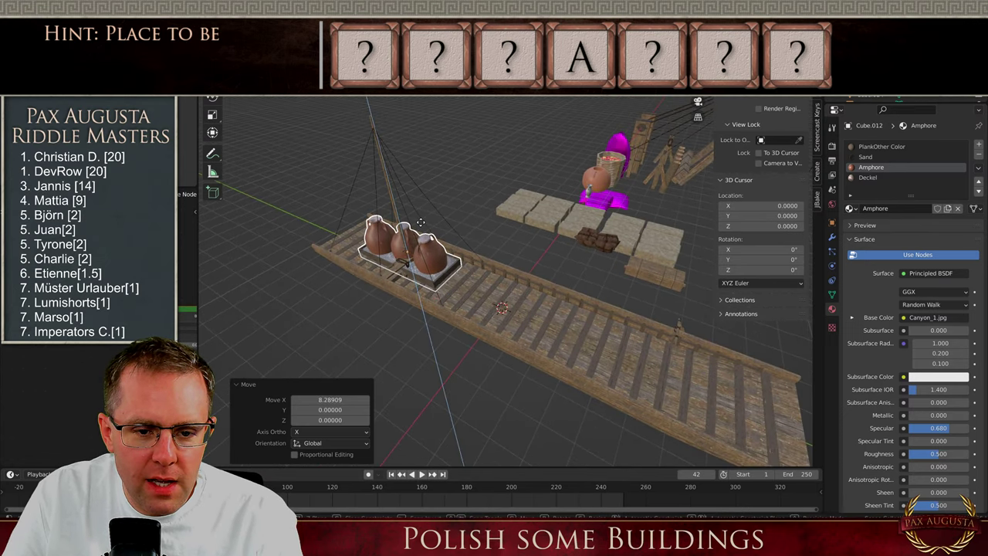
pyautogui.click(421, 222)
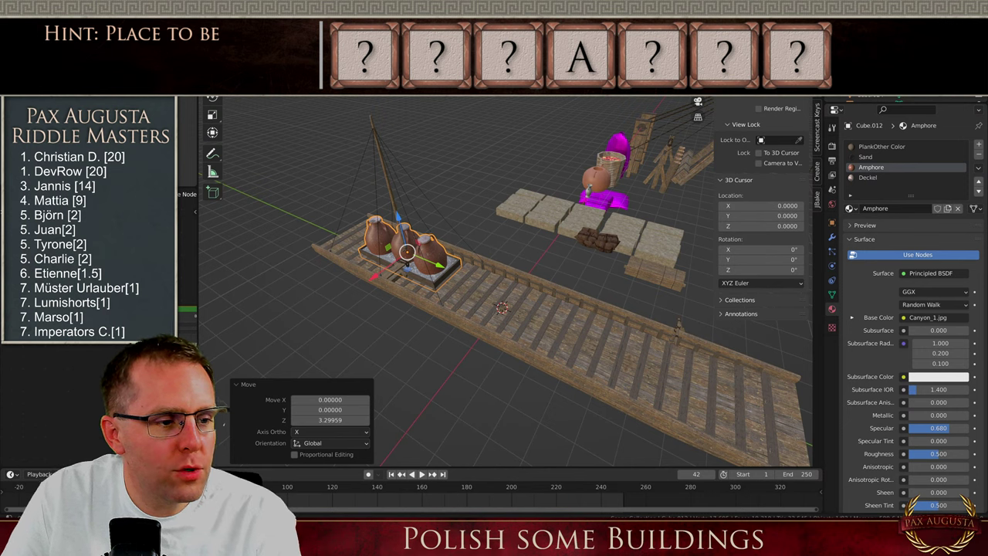
# Import the citizen figure as a size reference on the boat
pyautogui.moveTo(78, 145)
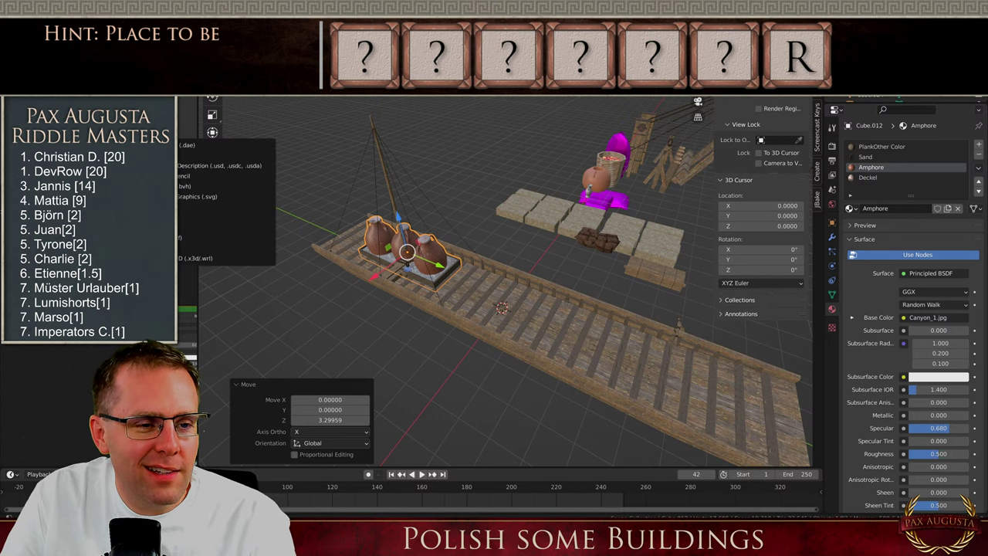
pyautogui.click(203, 230)
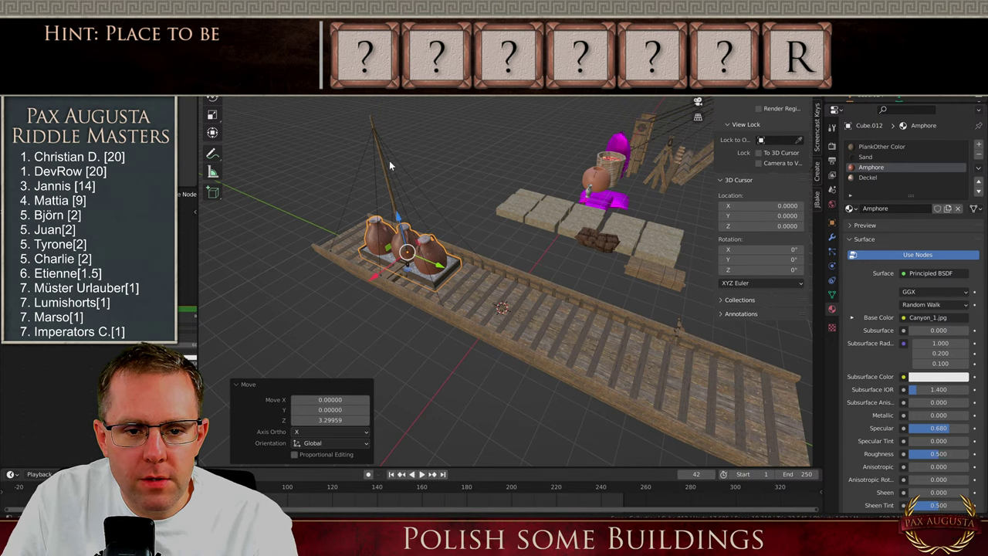
pyautogui.click(498, 289)
# Raise the imported citizen figure about 0.05 along Z so its feet rest on the deck
pyautogui.scroll(5, 512, 286)
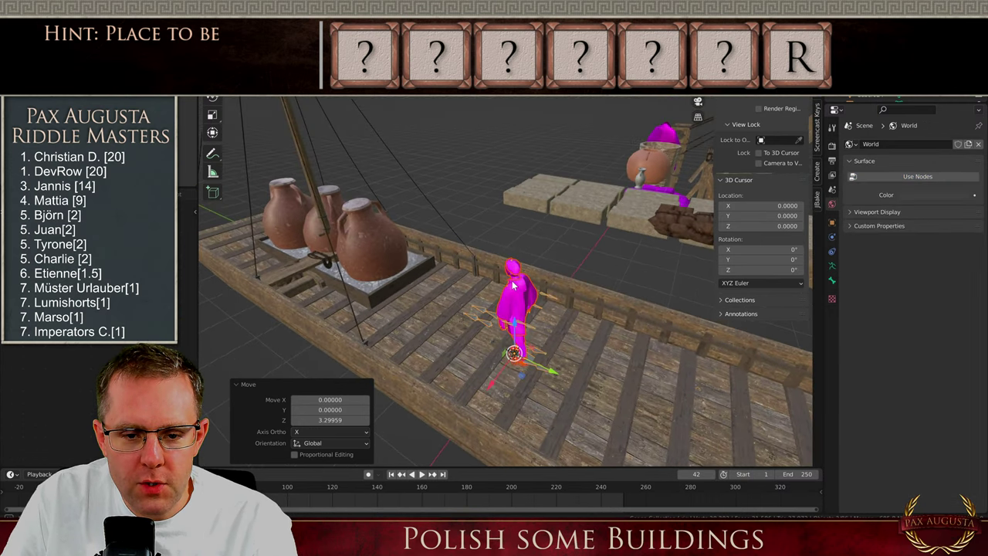
pyautogui.moveTo(513, 285); pyautogui.dragTo(325, 279, button='middle')
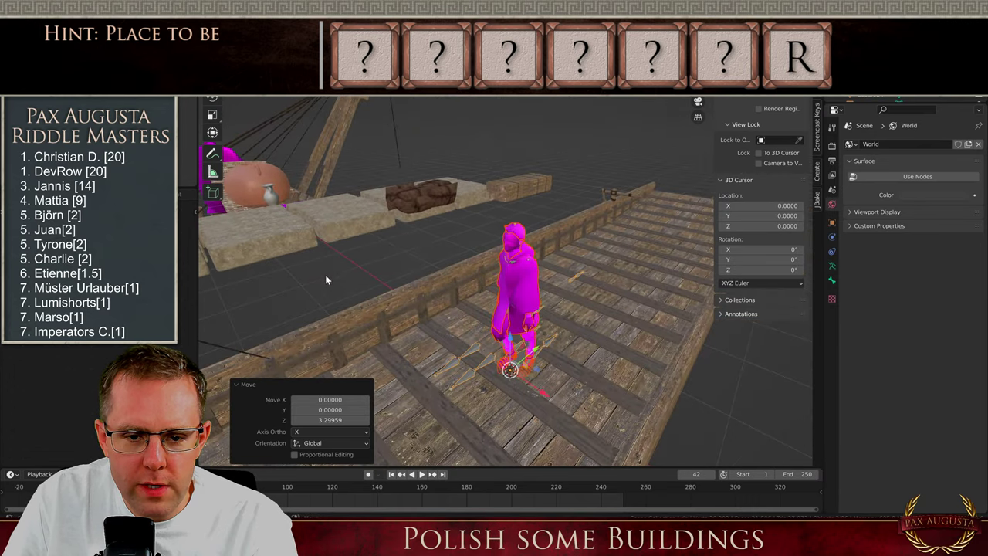
pyautogui.scroll(4, 534, 235)
pyautogui.scroll(-1, 533, 234)
pyautogui.moveTo(490, 267); pyautogui.dragTo(383, 266, button='middle')
pyautogui.scroll(-8, 382, 266)
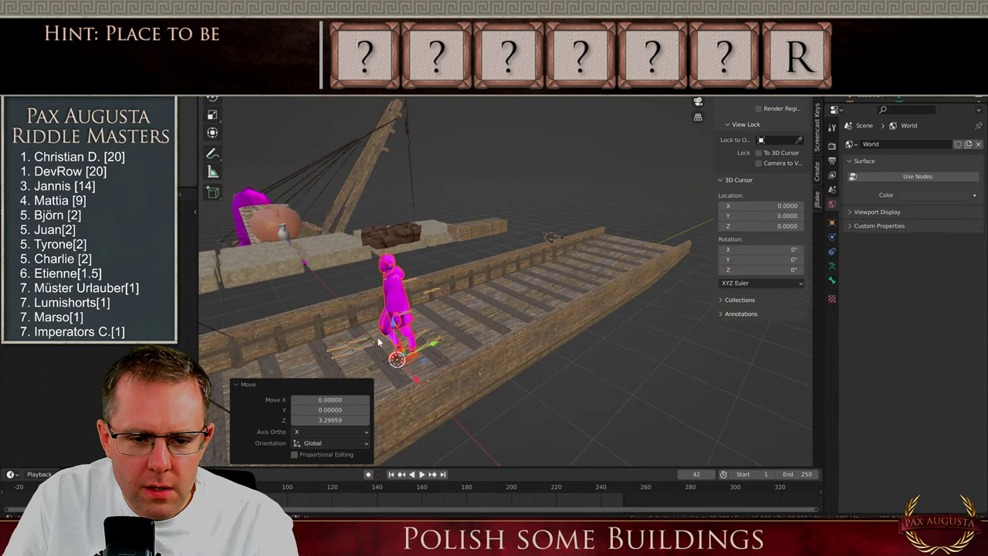
pyautogui.press('g')
pyautogui.press('z')
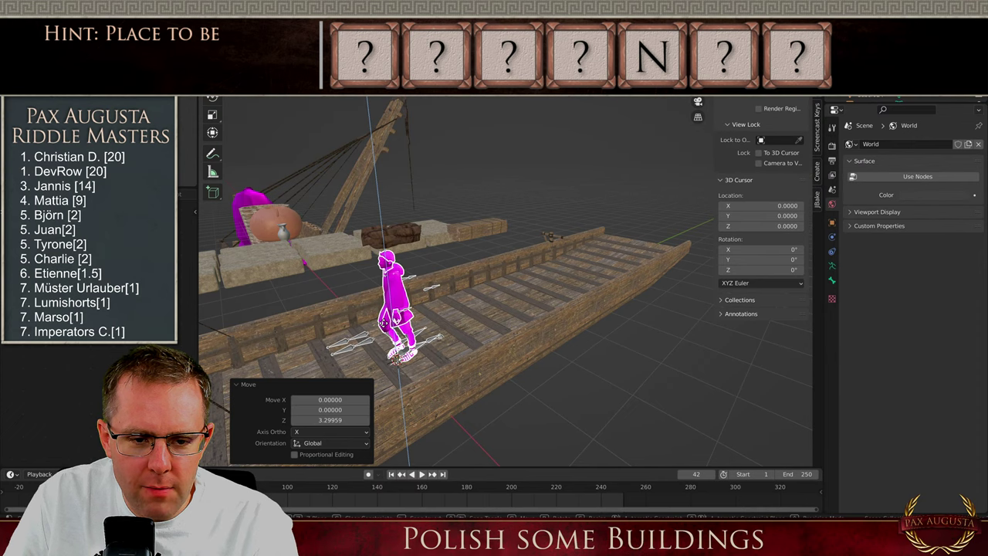
pyautogui.click(384, 324)
# Examine the citizen figure's head and clothing from close up and check its cloth mesh in Edit Mode
pyautogui.scroll(3, 380, 340)
pyautogui.moveTo(388, 287); pyautogui.dragTo(511, 273, button='middle')
pyautogui.scroll(3, 396, 234)
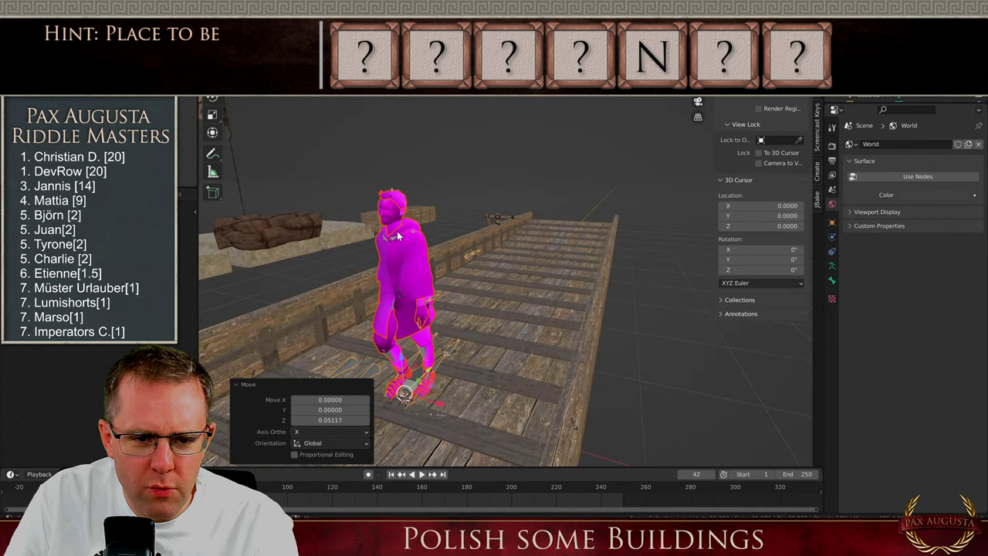
pyautogui.scroll(2, 361, 187)
pyautogui.scroll(2, 400, 161)
pyautogui.press('Tab')
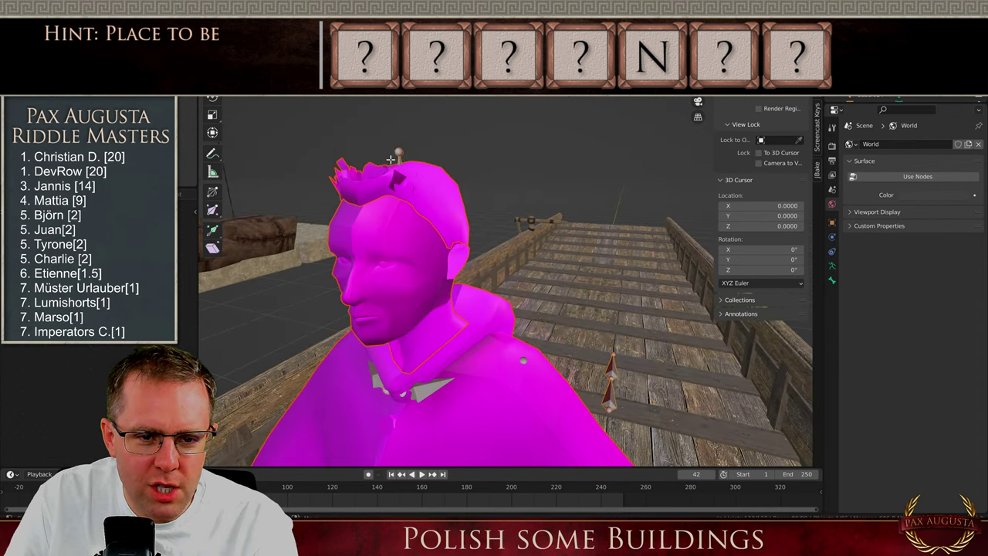
pyautogui.moveTo(342, 186); pyautogui.dragTo(359, 199, button='middle')
pyautogui.click(376, 198)
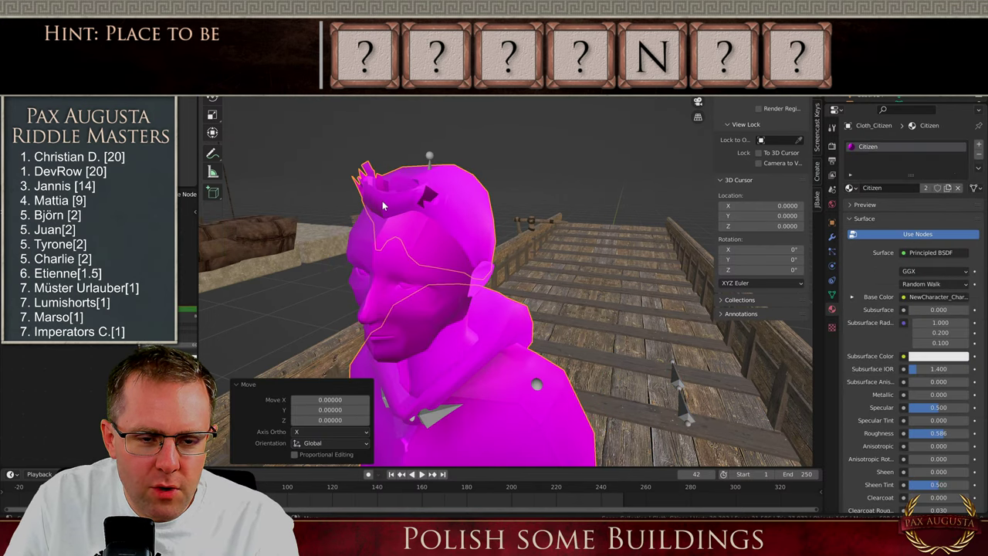
pyautogui.press('Tab')
pyautogui.press('Tab')
pyautogui.scroll(-6, 400, 221)
pyautogui.moveTo(469, 254); pyautogui.dragTo(421, 340, button='middle')
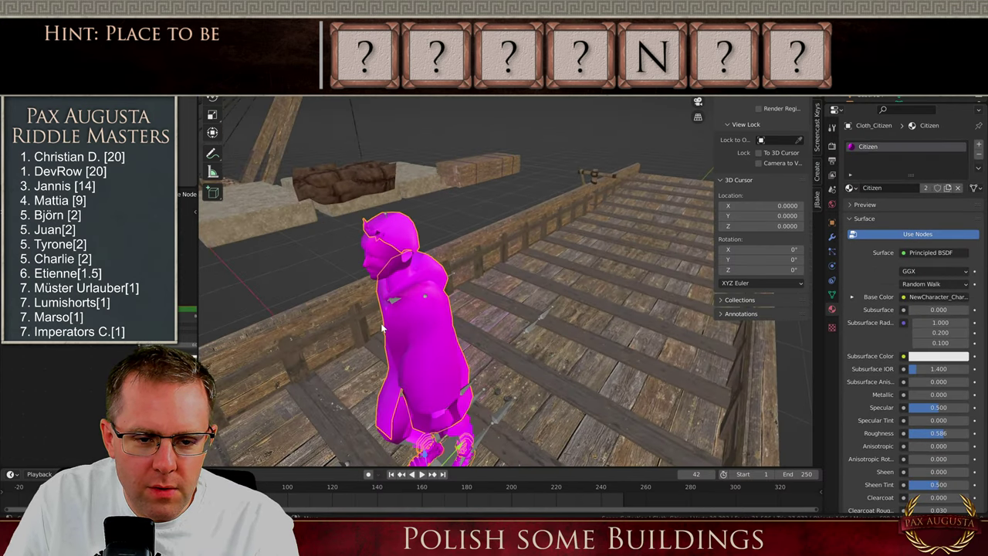
pyautogui.scroll(-3, 420, 386)
pyautogui.scroll(4, 410, 381)
# Move the citizen figure's rig about 5.56 along Y and -0.94 along X to the crossbow at the rail, nudging it further along Y
pyautogui.click(401, 361)
pyautogui.scroll(-1, 401, 360)
pyautogui.scroll(-4, 402, 359)
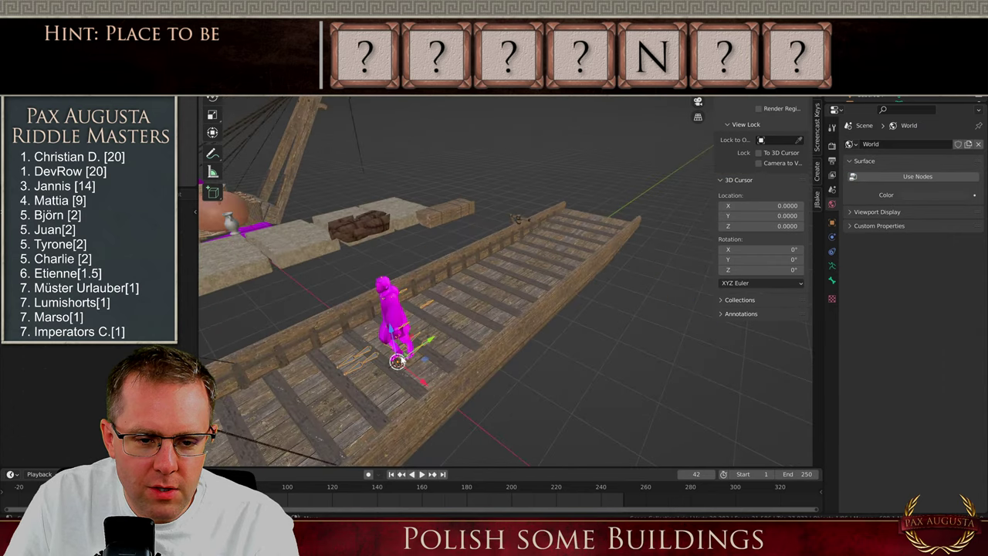
pyautogui.moveTo(426, 342); pyautogui.dragTo(576, 230)
pyautogui.scroll(5, 563, 227)
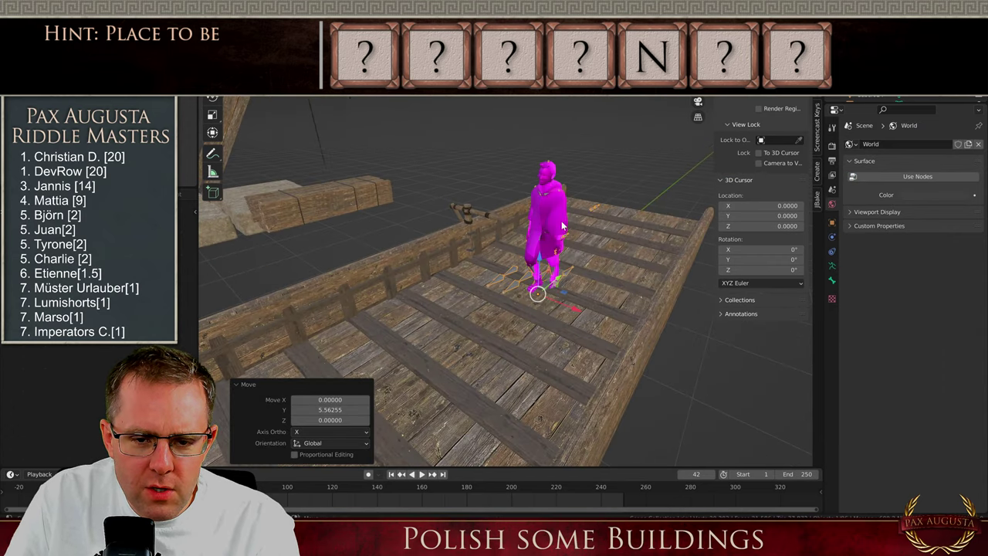
pyautogui.moveTo(578, 311); pyautogui.dragTo(528, 300)
pyautogui.scroll(4, 519, 248)
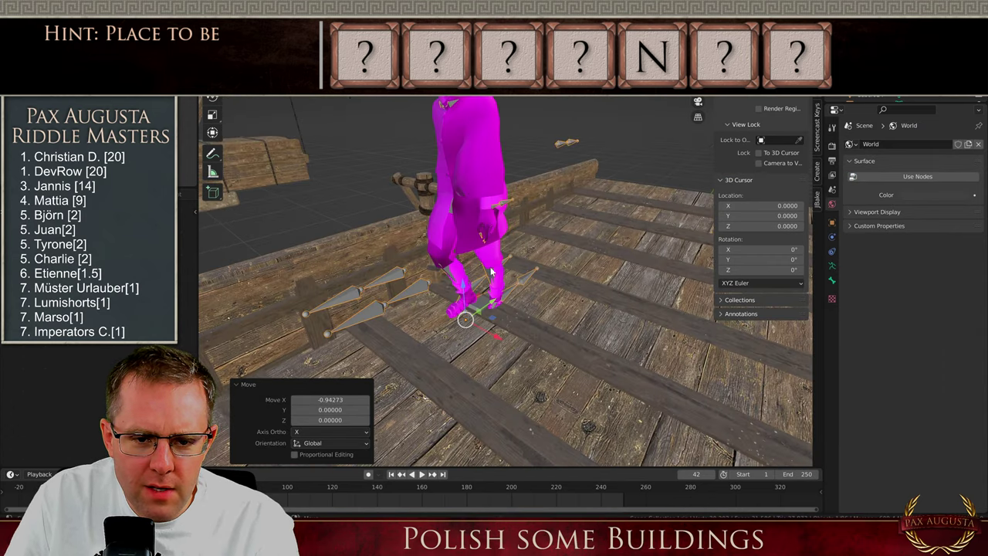
pyautogui.press('g')
pyautogui.rightClick(522, 250)
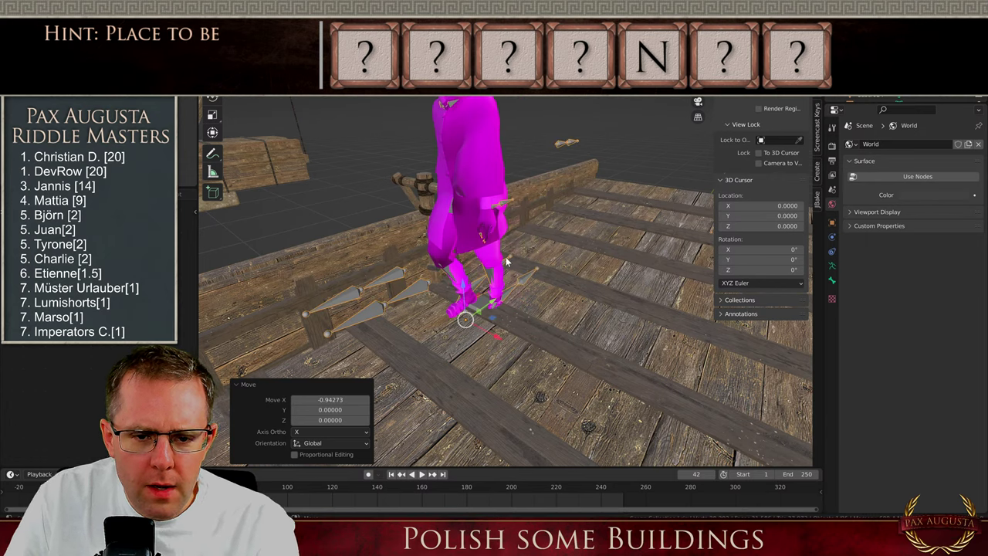
pyautogui.moveTo(489, 307); pyautogui.dragTo(509, 293)
# Scale the citizen figure to 0.853 and move it back along Y next to the amphora crate
pyautogui.press('r')
pyautogui.click(531, 353)
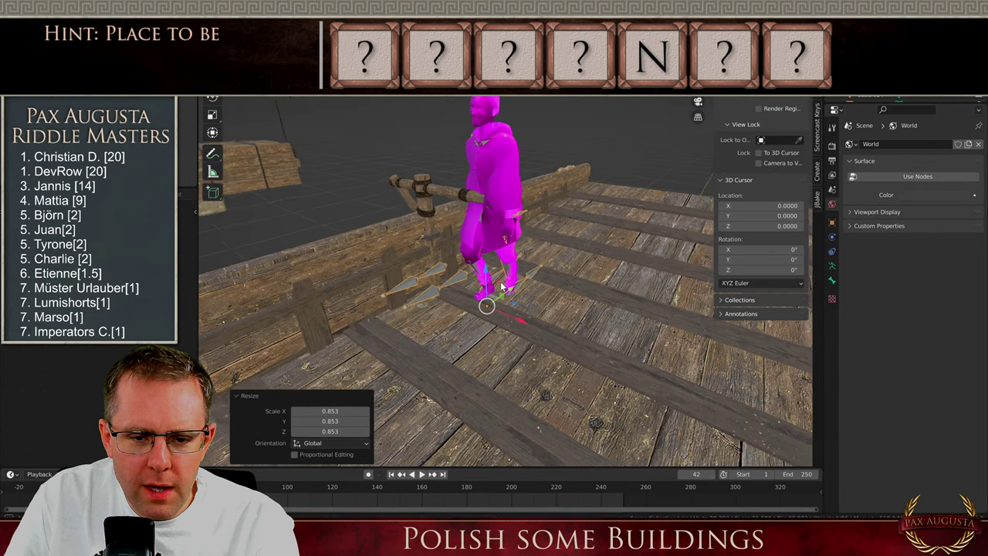
pyautogui.moveTo(503, 286); pyautogui.dragTo(657, 331, button='middle')
pyautogui.scroll(-8, 655, 327)
pyautogui.moveTo(646, 317); pyautogui.dragTo(416, 313)
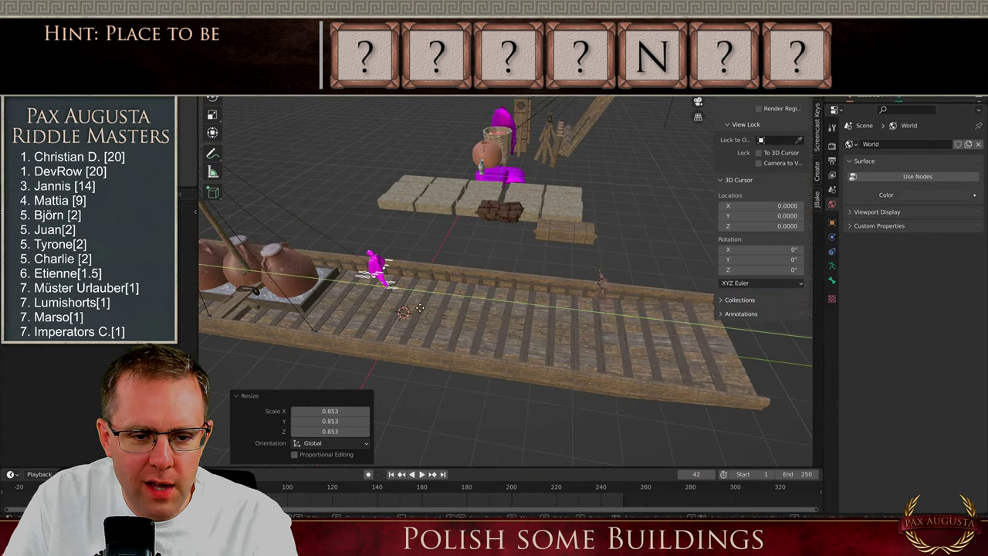
# Move the amphora crate along Y towards the citizen figure and scale it down to 0.361
pyautogui.scroll(4, 270, 280)
pyautogui.click(319, 290)
pyautogui.moveTo(274, 275); pyautogui.dragTo(464, 299)
pyautogui.press('s')
pyautogui.click(476, 322)
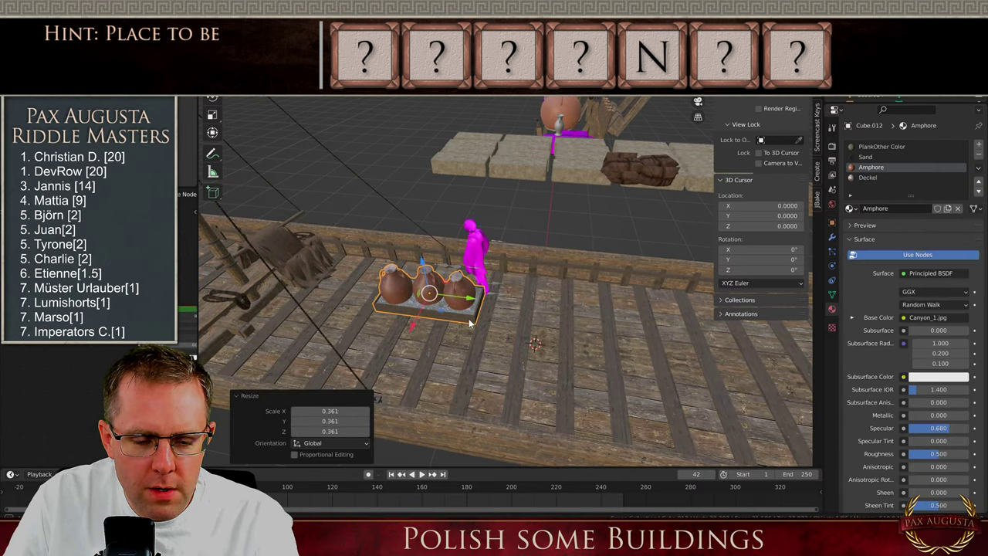
# Lower the scaled amphora crate about 0.215 along Z onto the deck
pyautogui.scroll(1, 474, 325)
pyautogui.moveTo(474, 324); pyautogui.dragTo(419, 275, button='middle')
pyautogui.moveTo(419, 269); pyautogui.dragTo(419, 267)
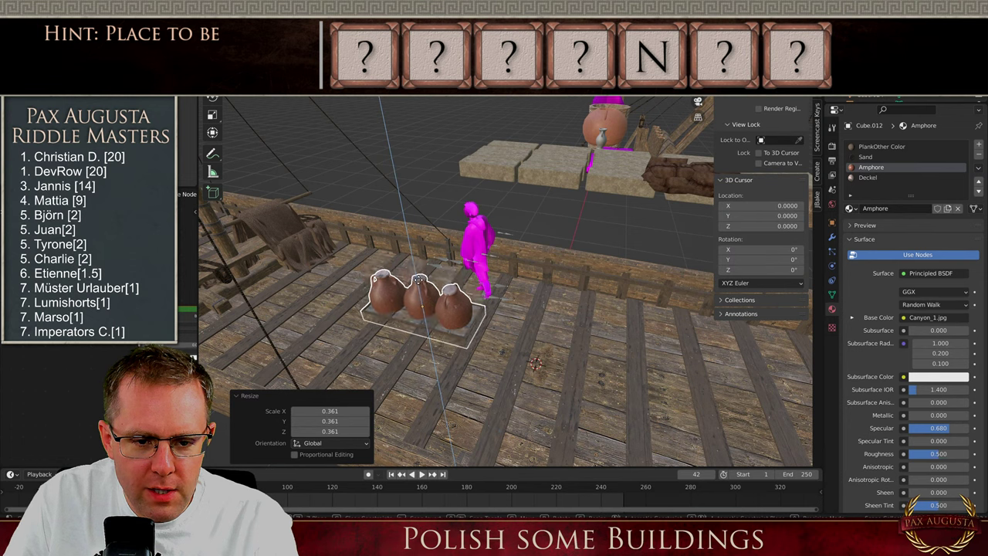
pyautogui.click(415, 269)
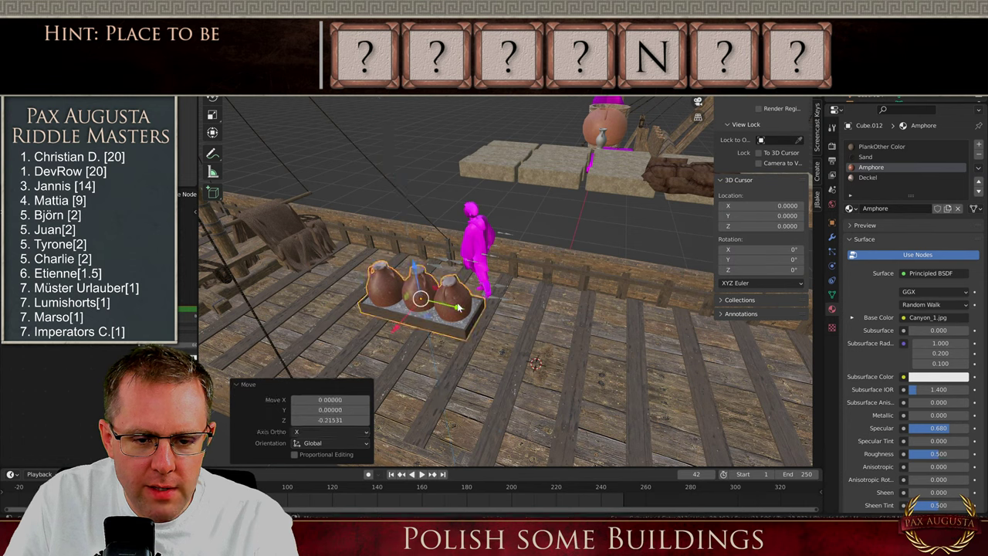
# Move the amphora crate about -0.77 along X against the rail beside the citizen figure
pyautogui.moveTo(458, 307); pyautogui.dragTo(401, 259)
pyautogui.moveTo(400, 260); pyautogui.dragTo(389, 298, button='middle')
pyautogui.scroll(4, 389, 298)
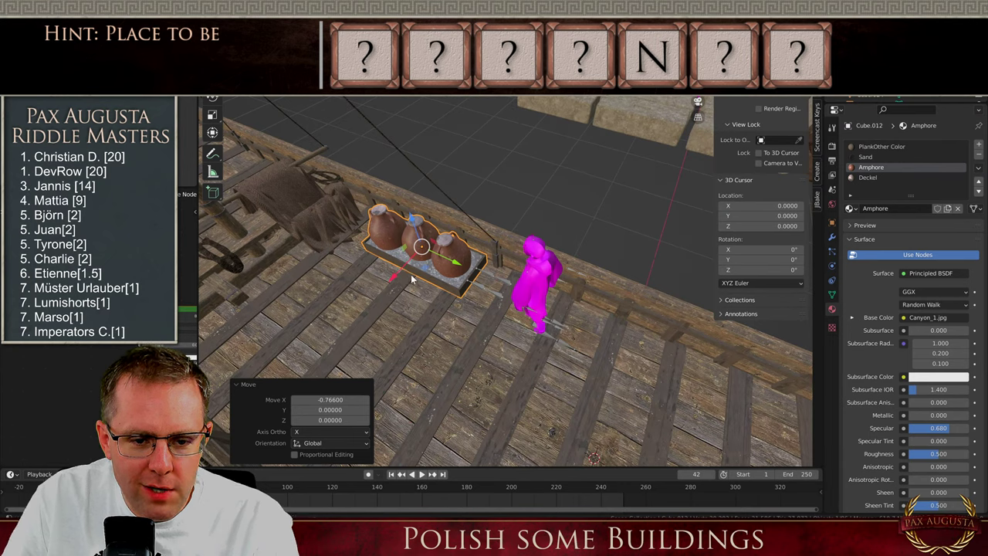
# Duplicate the amphora crate, move the copy about 1.38 along X and rotate it 180° about Z
pyautogui.hotkey('shift', 'd')
pyautogui.rightClick(411, 275)
pyautogui.moveTo(390, 280); pyautogui.dragTo(309, 366)
pyautogui.write('rz180')
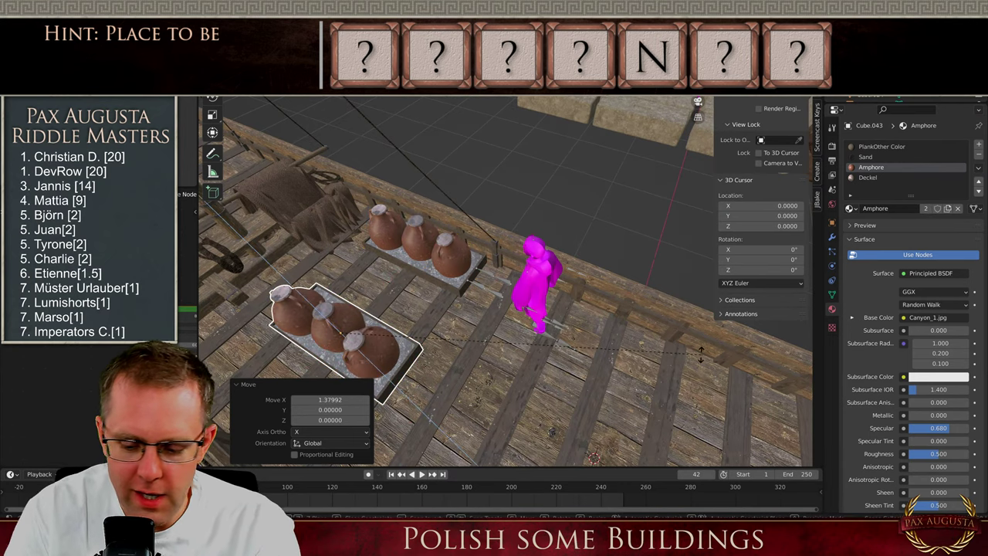
pyautogui.press('Return')
# Turn the duplicated crate 6° about Z and back by about 3.36°, then place it by the opposite rail, past the citizen figure
pyautogui.write('rz')
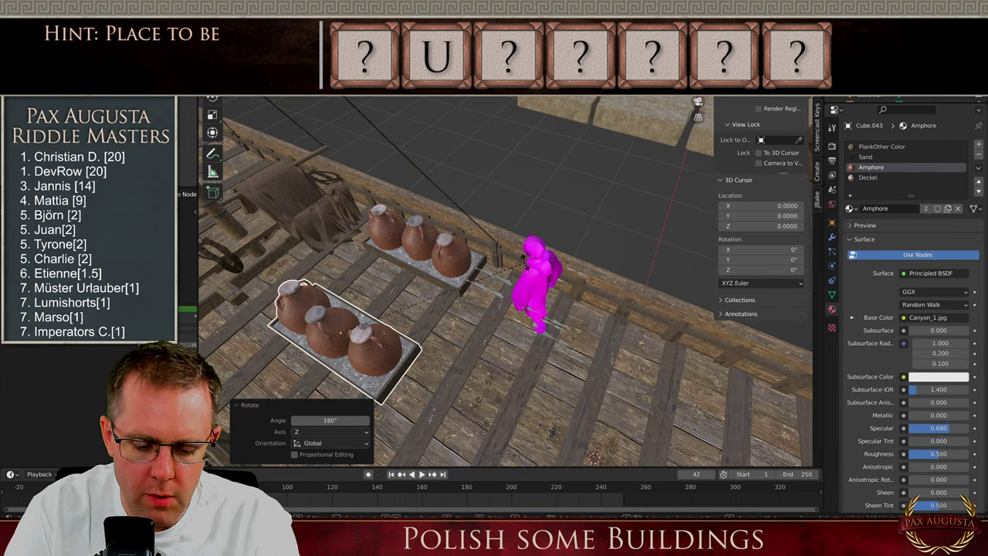
pyautogui.write('6')
pyautogui.press('Return')
pyautogui.press('KP_7')
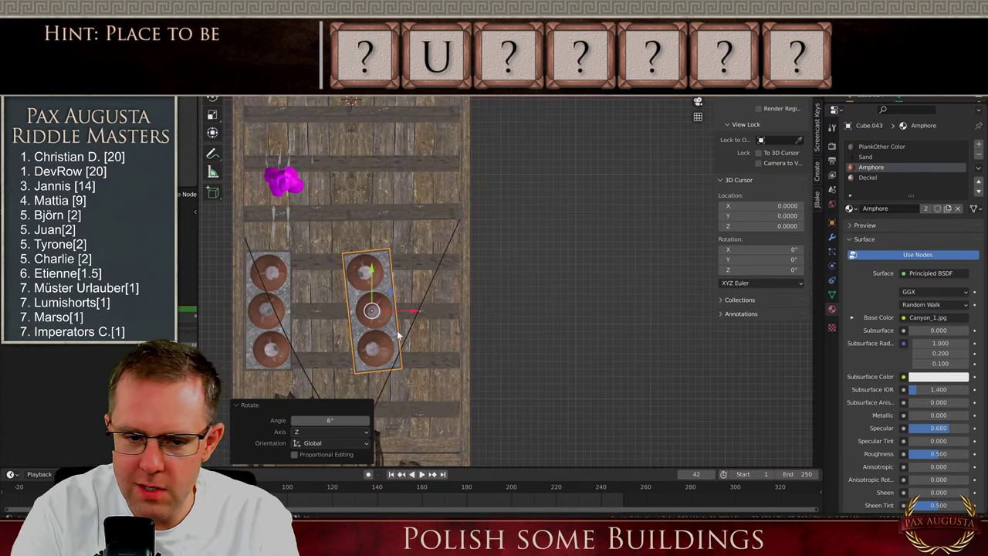
pyautogui.press('r')
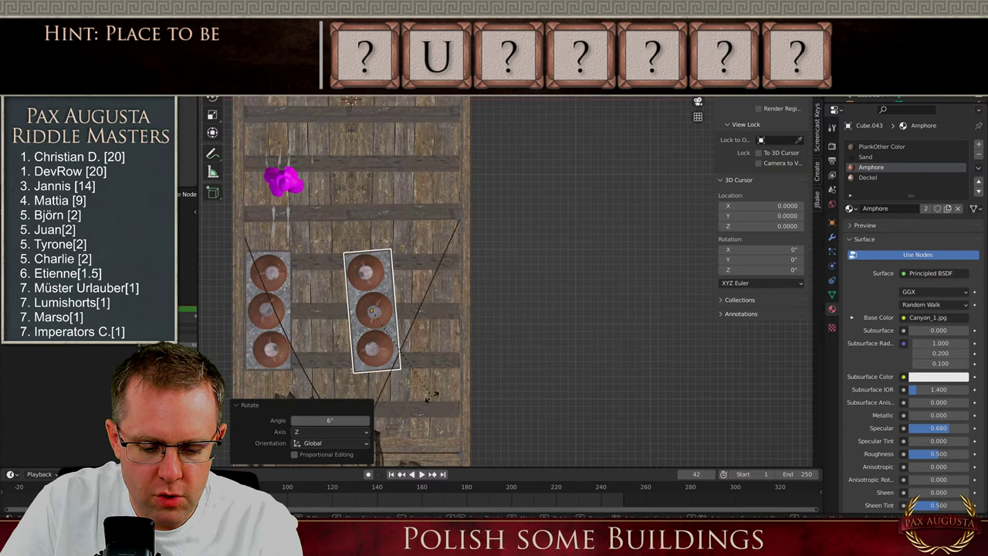
pyautogui.click(413, 392)
pyautogui.press('g')
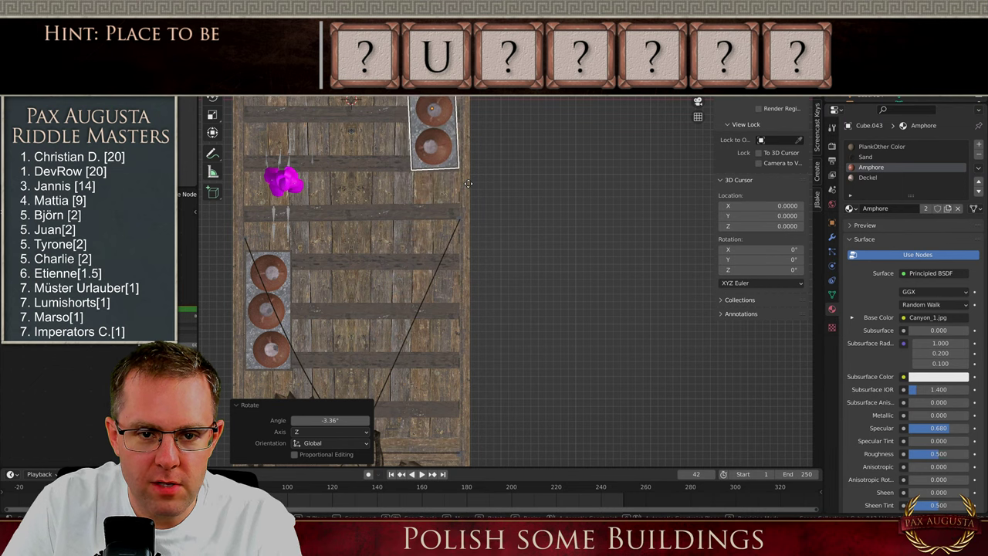
pyautogui.click(467, 188)
# Select the duplicated crate's middle amphora together with its lid and scale them to about 0.768
pyautogui.scroll(-6, 468, 307)
pyautogui.moveTo(452, 220); pyautogui.dragTo(351, 207, button='middle')
pyautogui.scroll(6, 450, 239)
pyautogui.moveTo(561, 290); pyautogui.dragTo(452, 271, button='middle')
pyautogui.scroll(4, 466, 279)
pyautogui.press('Tab')
pyautogui.click(486, 303)
pyautogui.press('l')
pyautogui.scroll(3, 490, 303)
pyautogui.keyDown('shift'); pyautogui.click(449, 231); pyautogui.keyUp('shift')
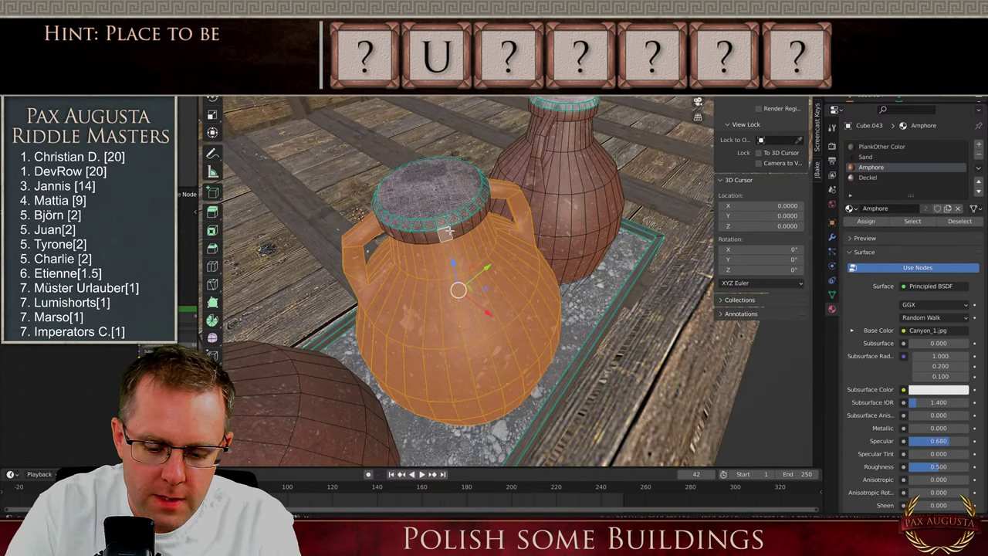
pyautogui.press('l')
pyautogui.press('s')
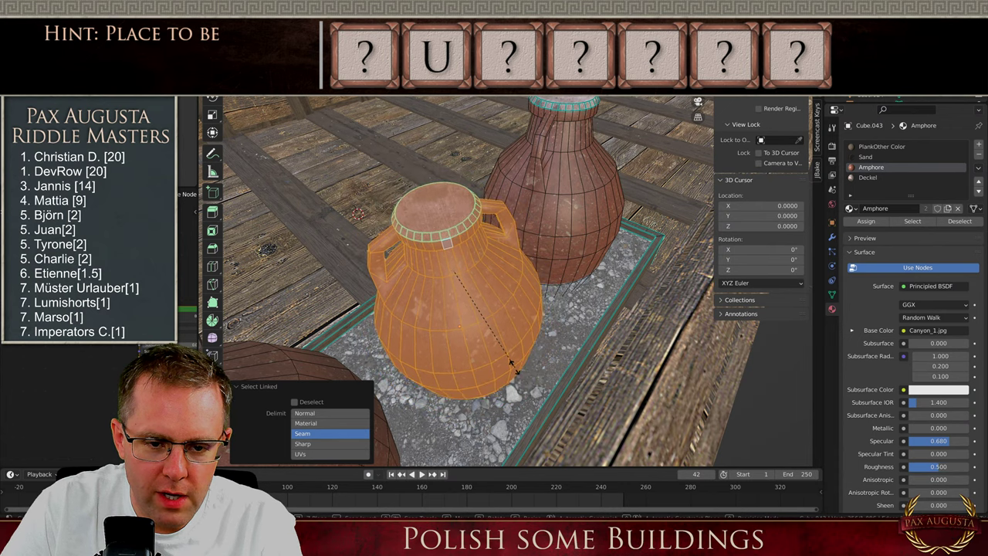
pyautogui.click(510, 363)
# Lower the shrunken middle amphora about 0.146 along Z into the crate and rotate it slightly
pyautogui.press('g')
pyautogui.press('z')
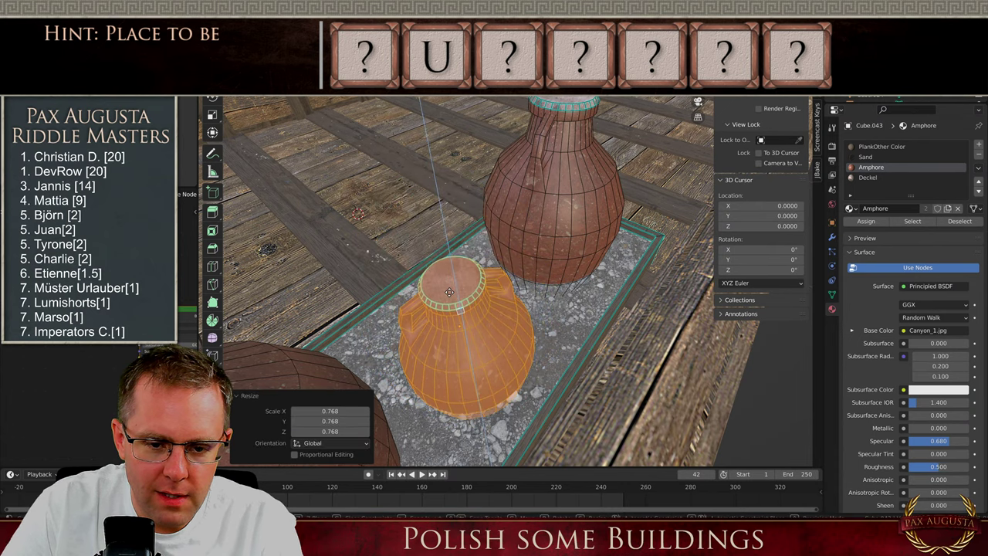
pyautogui.click(570, 389)
pyautogui.press('r')
pyautogui.press('z')
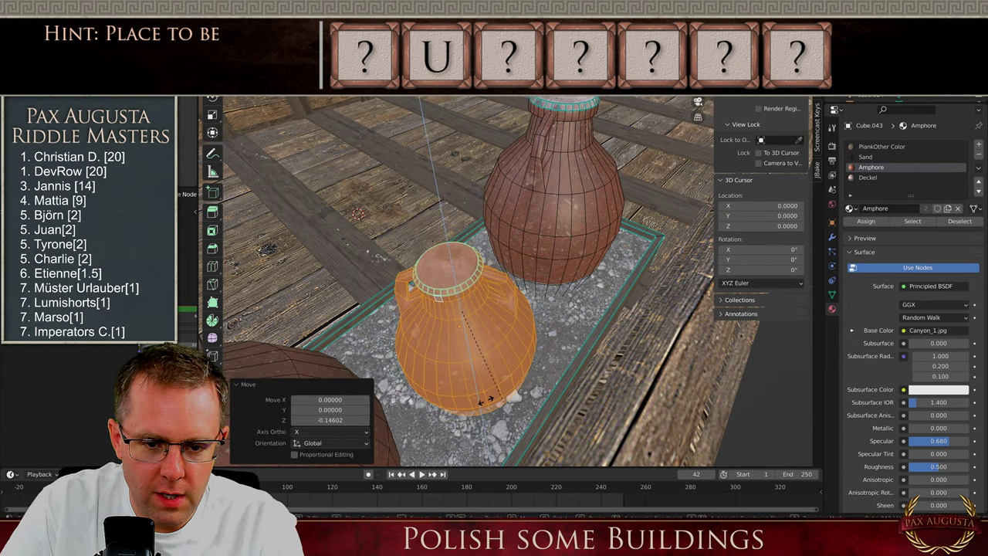
pyautogui.click(526, 423)
pyautogui.press('r')
pyautogui.click(524, 424)
pyautogui.press('Tab')
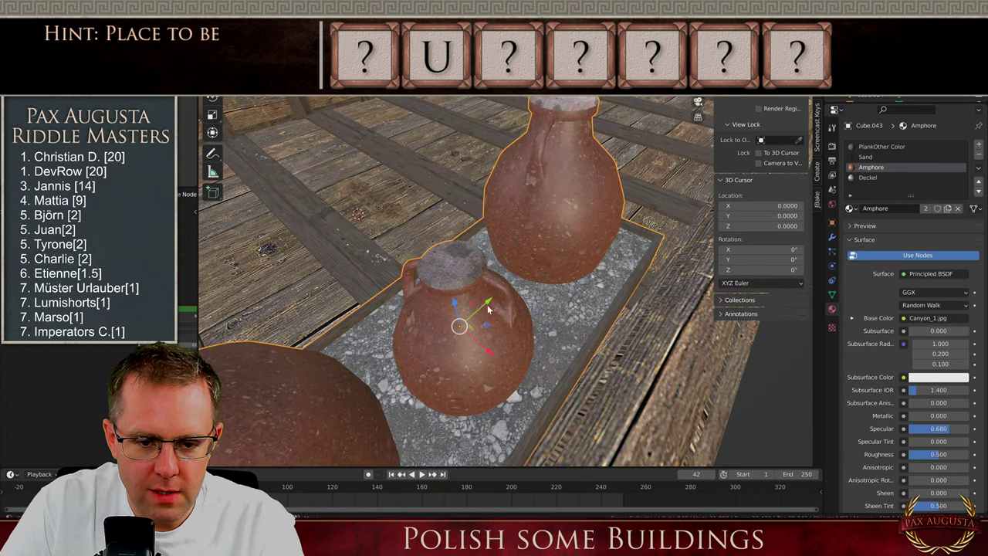
# Select the crate's end amphora with its lid and tilt it about 5.2° around X
pyautogui.press('Tab')
pyautogui.scroll(-4, 525, 324)
pyautogui.click(534, 222)
pyautogui.press('l')
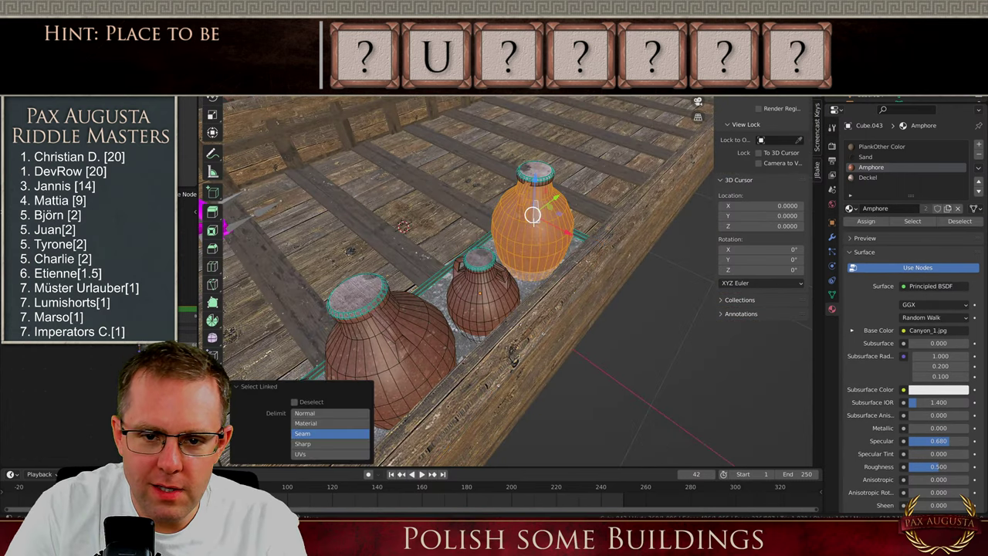
pyautogui.press('KP_Decimal')
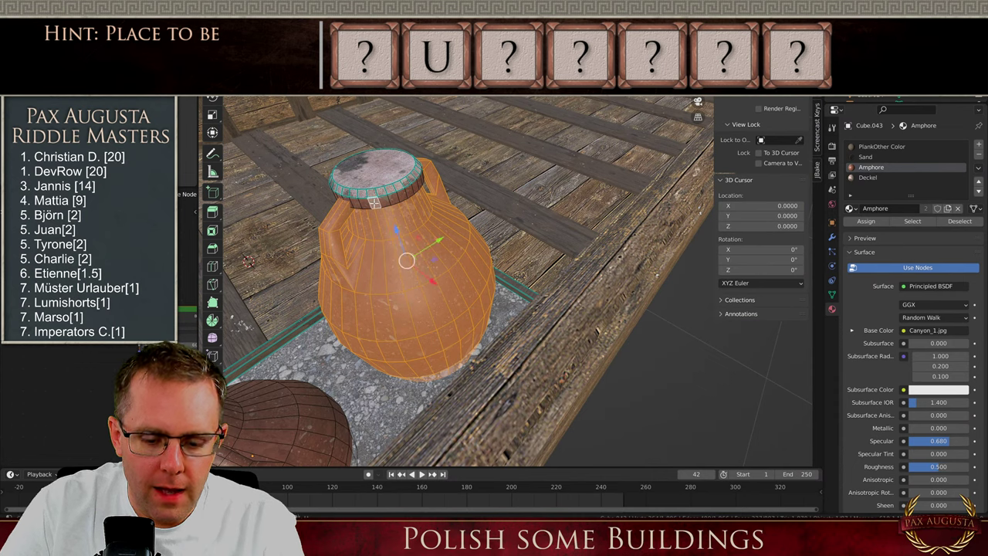
pyautogui.press(',')
pyautogui.press('Escape')
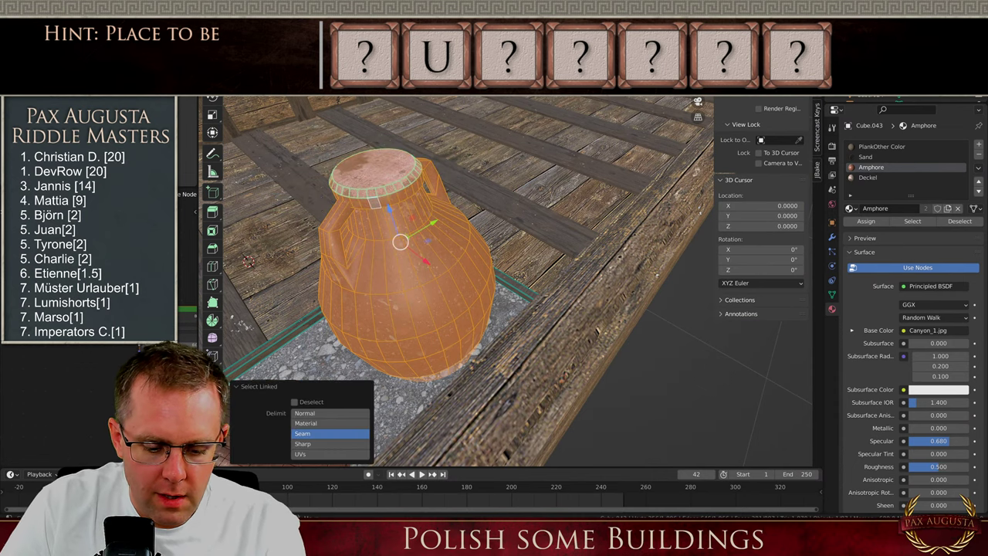
pyautogui.press('r')
pyautogui.press('x')
pyautogui.click(500, 323)
pyautogui.press('r')
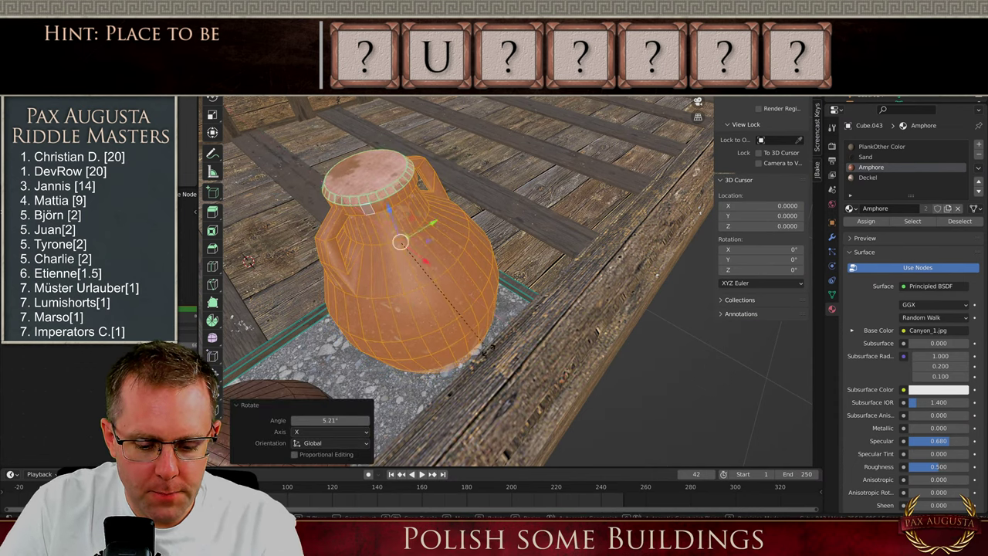
pyautogui.press('Tab')
pyautogui.scroll(-6, 517, 288)
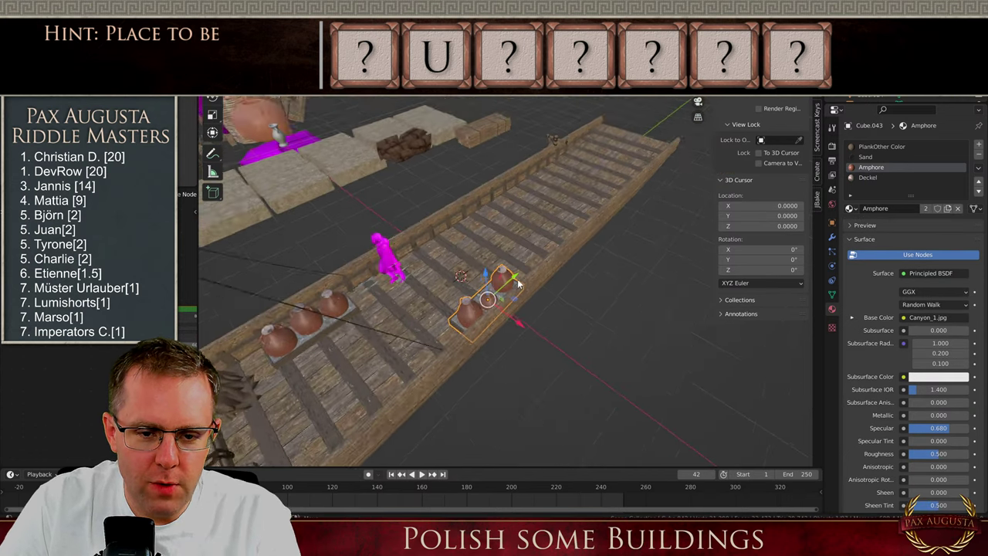
# Select the end amphora's lid and rescale its UVs on the cloth texture
pyautogui.scroll(10, 519, 284)
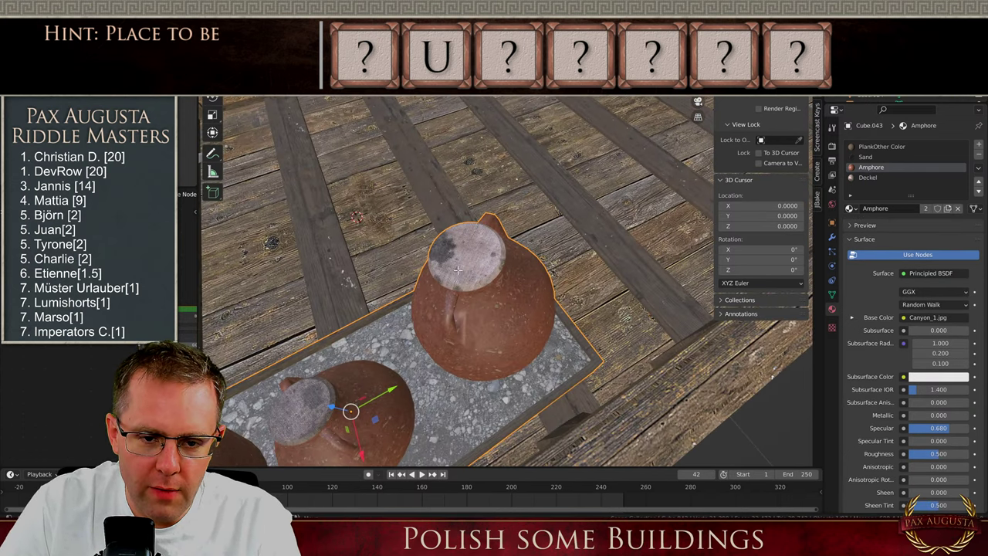
pyautogui.press('Tab')
pyautogui.press('l')
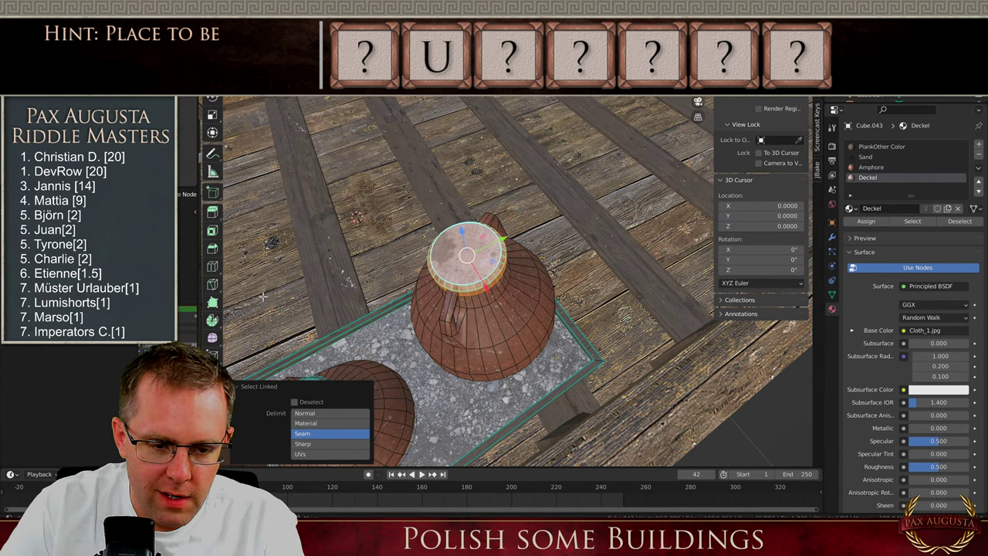
pyautogui.press('a')
pyautogui.press('s')
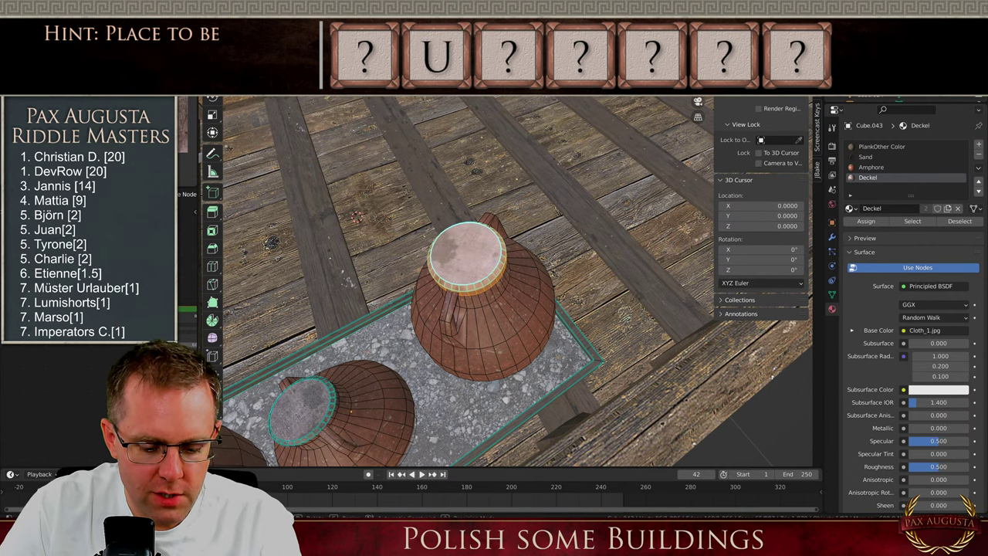
pyautogui.click(183, 126)
pyautogui.press('Tab')
pyautogui.scroll(-8, 566, 316)
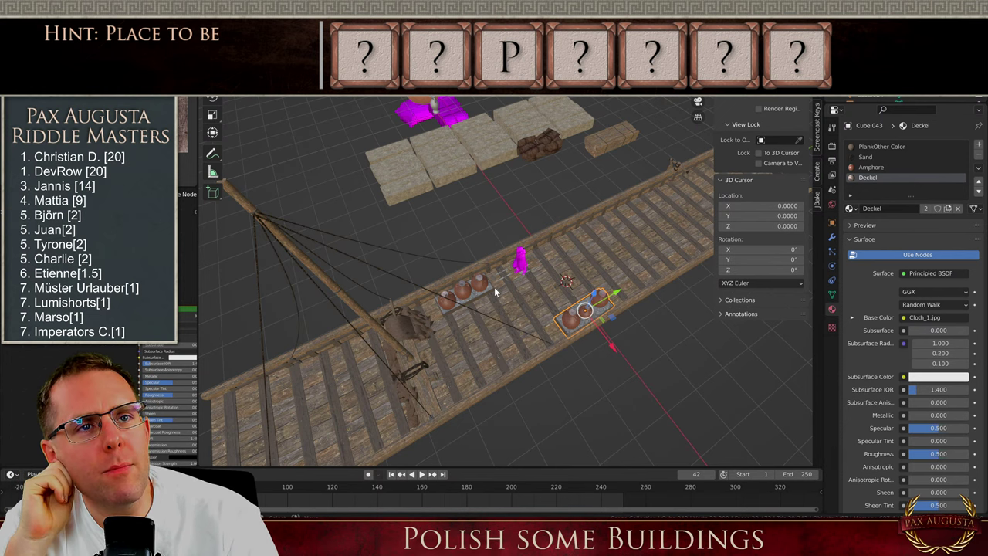
# Select the untextured flat sack lying beside the round clay jug among the spare props
pyautogui.moveTo(508, 310); pyautogui.dragTo(345, 295, button='middle')
pyautogui.scroll(-3, 345, 295)
pyautogui.moveTo(491, 262); pyautogui.dragTo(371, 287, button='middle')
pyautogui.scroll(5, 638, 159)
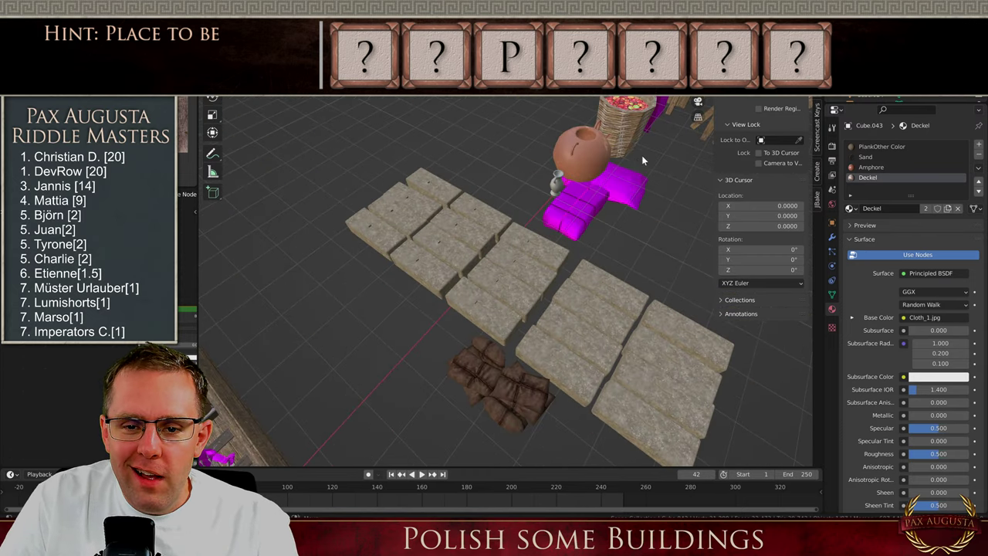
pyautogui.click(616, 120)
pyautogui.scroll(-6, 519, 169)
pyautogui.scroll(5, 521, 168)
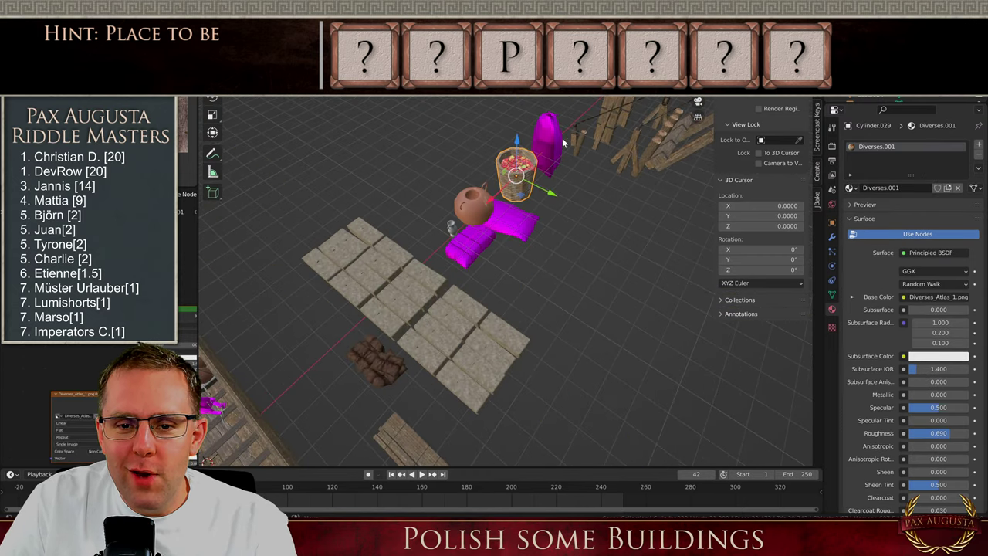
pyautogui.click(506, 220)
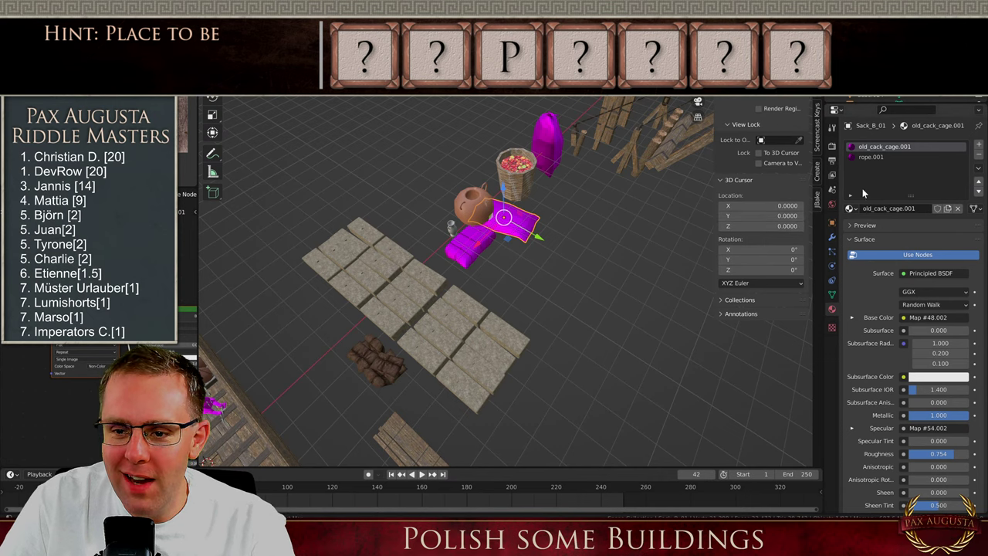
pyautogui.press('KP_Decimal')
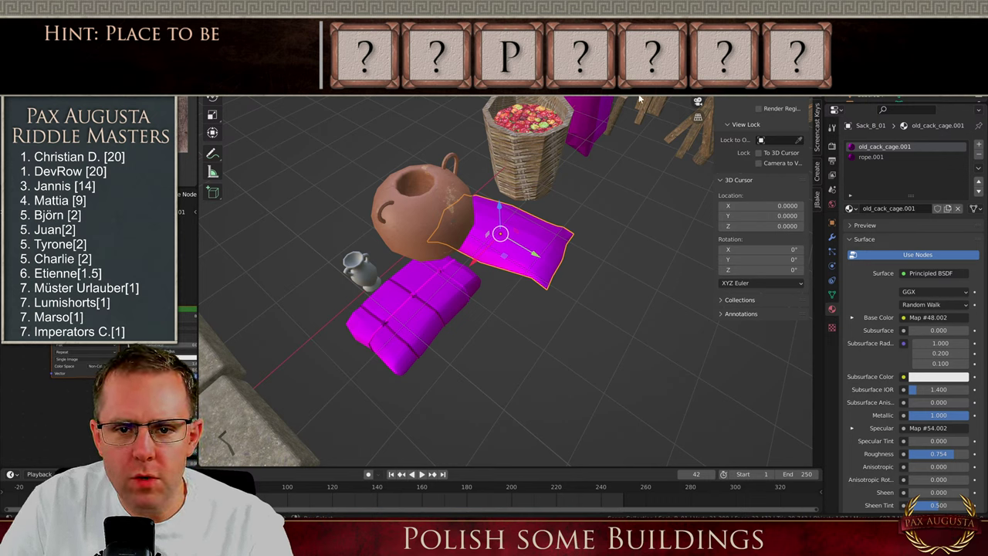
# Apply Bag_2.jpg as the base color texture of the flat sack
pyautogui.click(544, 298)
pyautogui.hotkey('ctrl', '`')
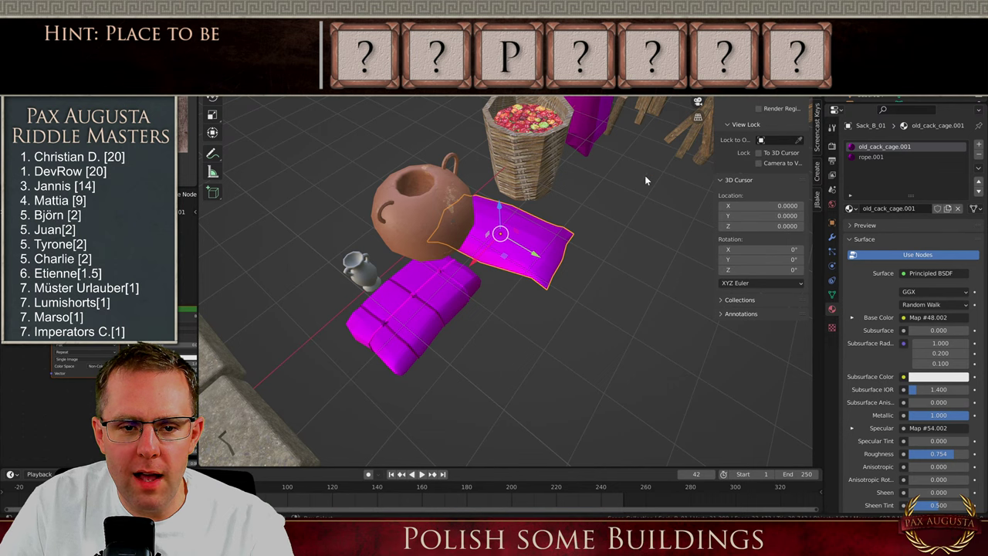
pyautogui.doubleClick(450, 259)
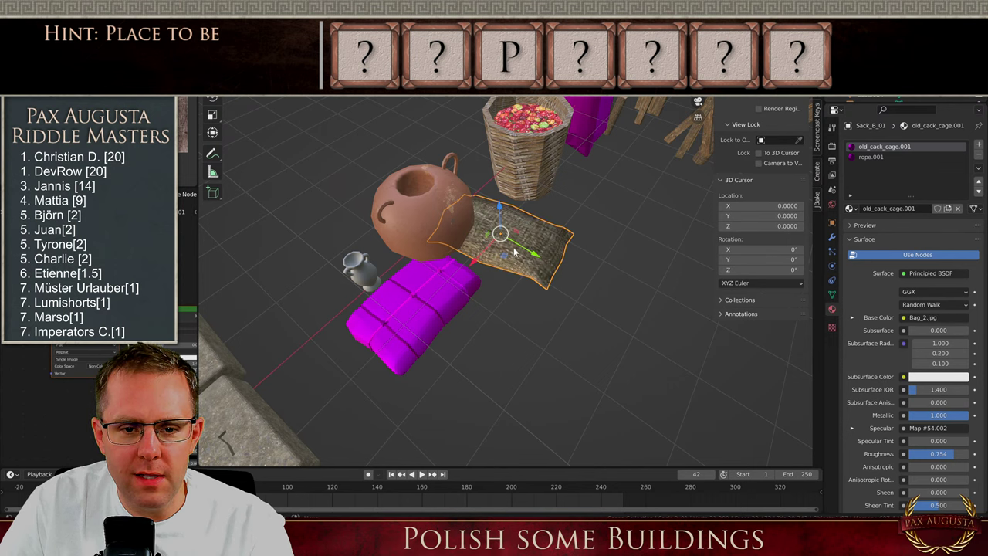
pyautogui.press('KP_Decimal')
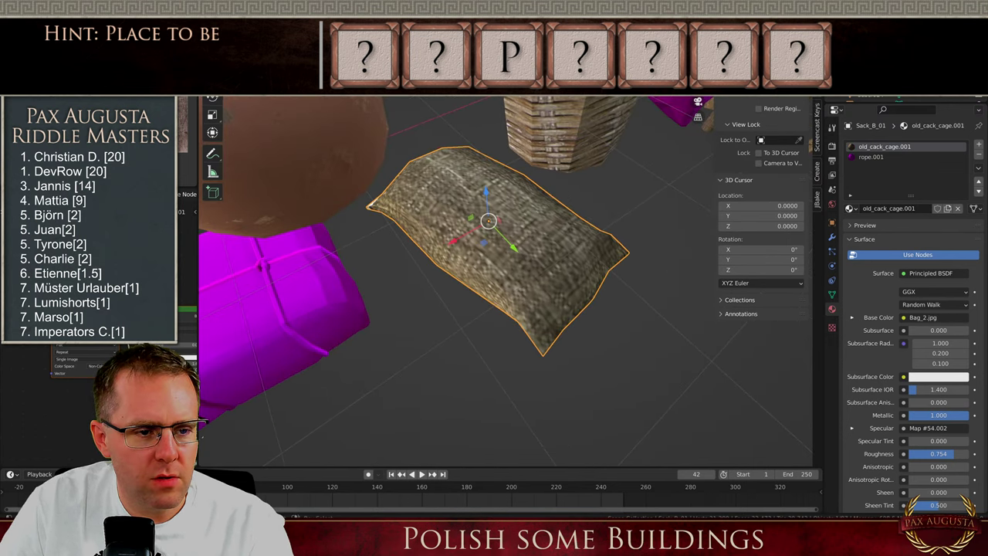
# Try Bag_3.jpg as the flat sack's base color texture and settle on Bag_1.tif
pyautogui.doubleClick(628, 235)
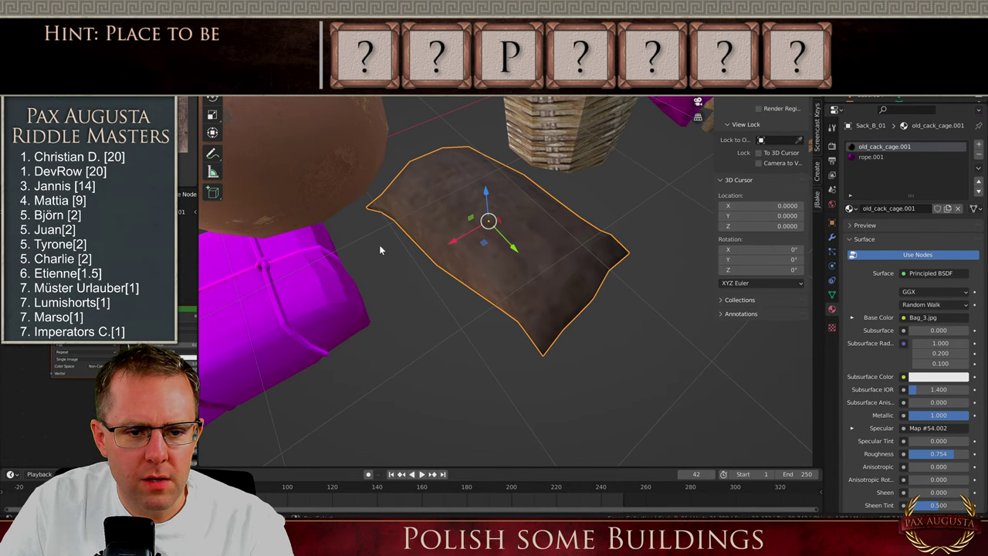
pyautogui.hotkey('ctrl', 'z')
pyautogui.moveTo(505, 261); pyautogui.dragTo(497, 261, button='middle')
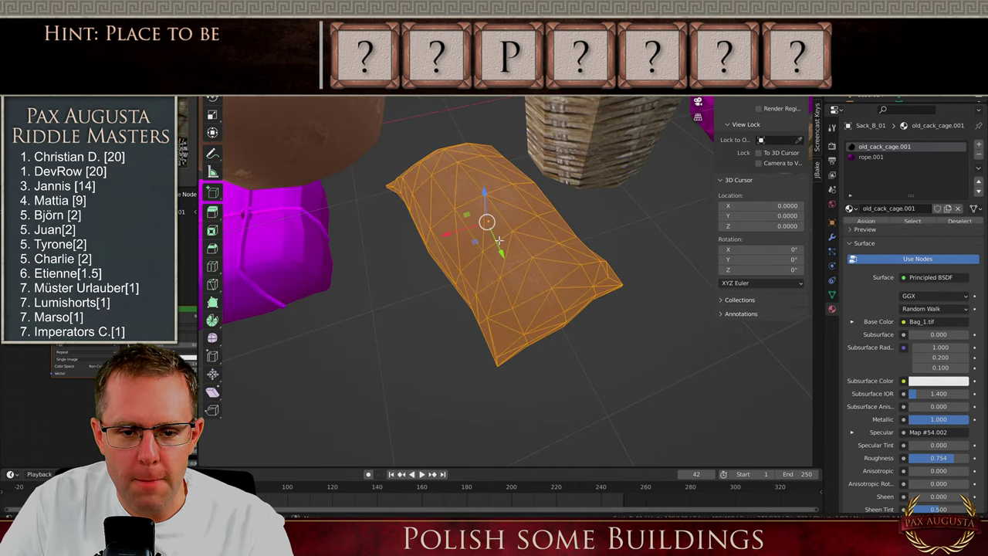
pyautogui.scroll(-6, 446, 259)
# Move the textured sack about 1.73 along Y, clear of the tied bundle and the clay jug
pyautogui.click(445, 260)
pyautogui.scroll(4, 447, 256)
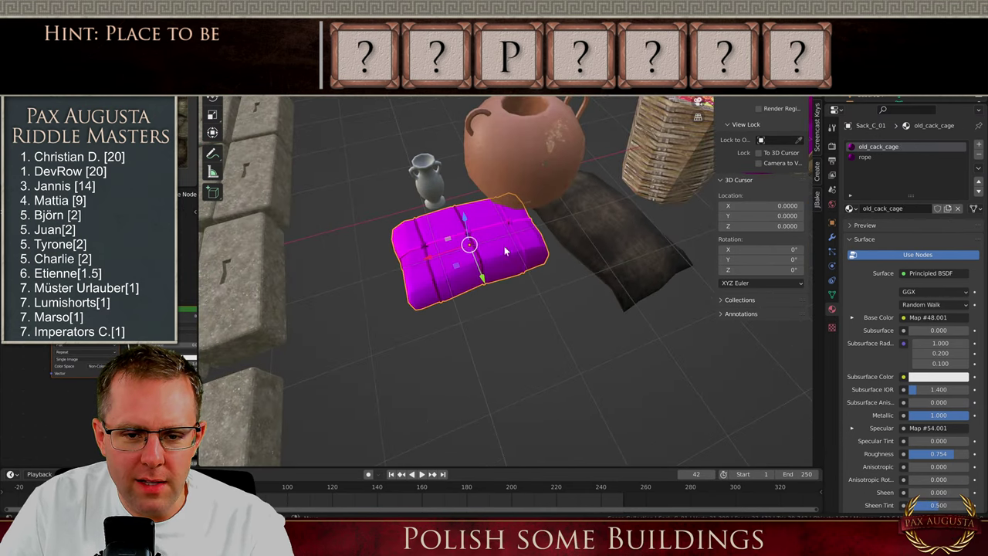
pyautogui.click(626, 214)
pyautogui.moveTo(623, 254); pyautogui.dragTo(689, 314)
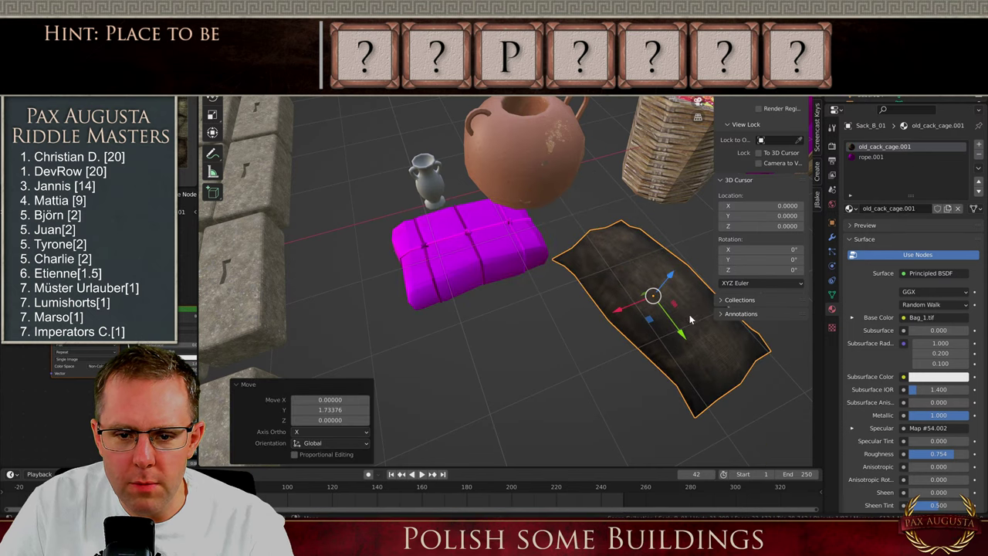
pyautogui.moveTo(690, 314); pyautogui.dragTo(695, 208, button='middle')
pyautogui.scroll(1, 468, 327)
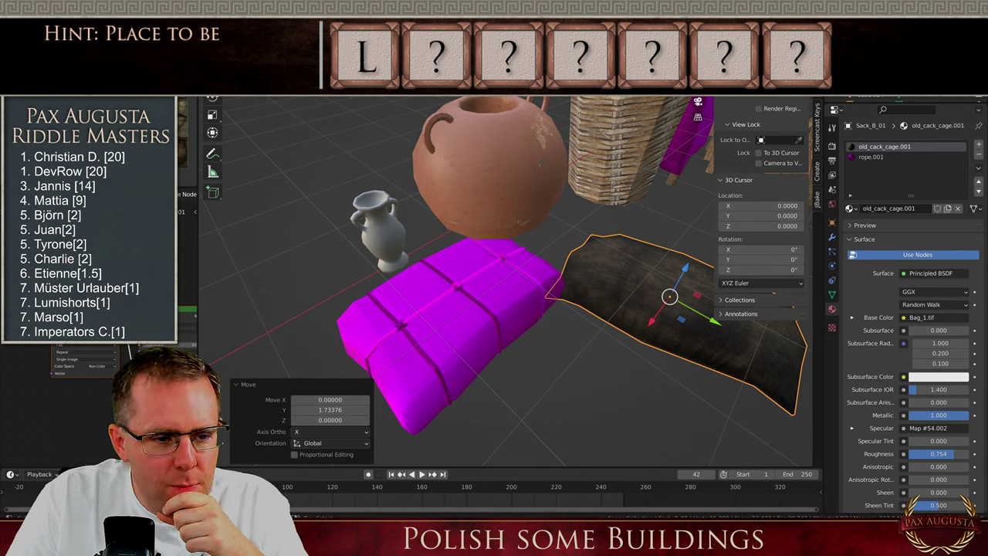
# Insert a Bright/Contrast node between the Bag_1.tif texture and the Base Color of the flat sack's material
pyautogui.moveTo(111, 344); pyautogui.dragTo(69, 351)
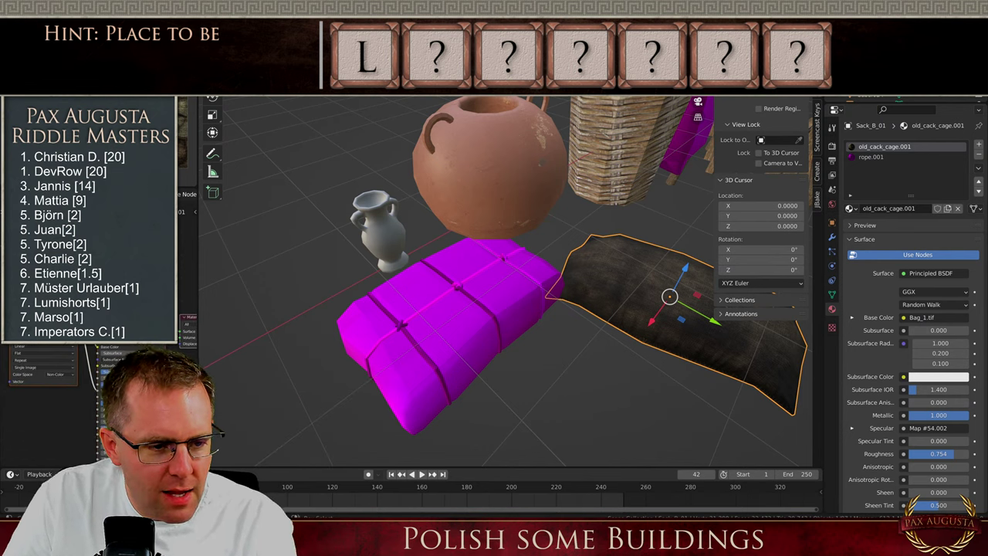
pyautogui.moveTo(199, 258); pyautogui.dragTo(463, 254)
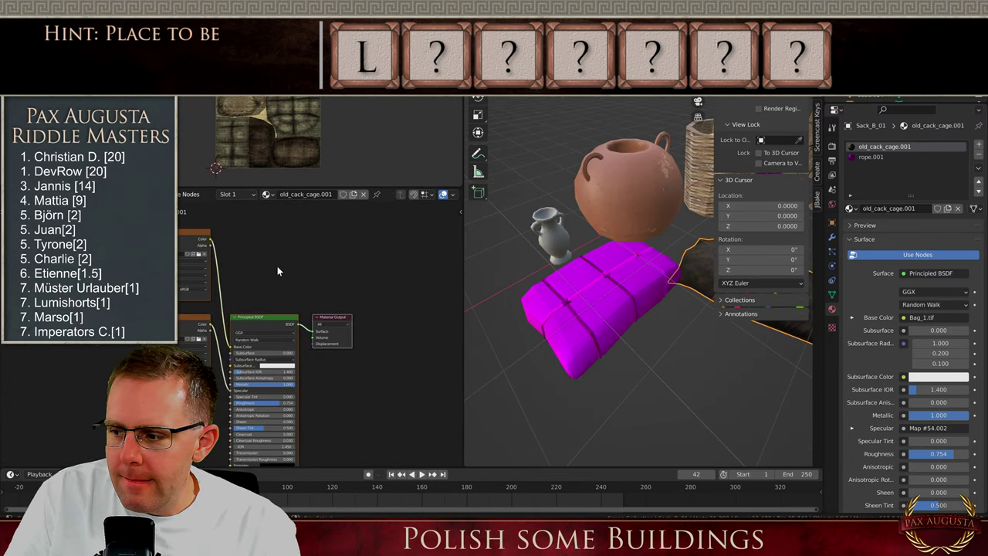
pyautogui.scroll(2, 229, 290)
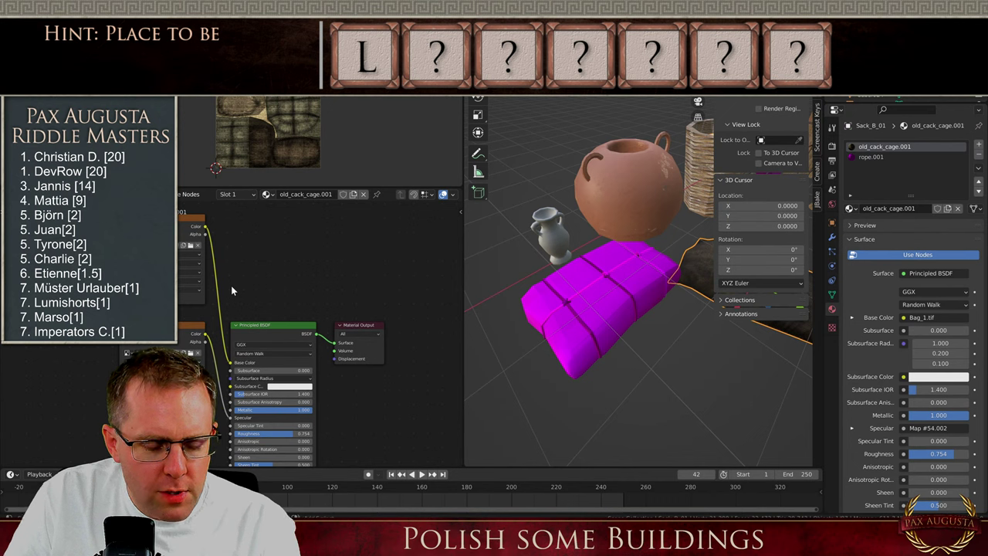
pyautogui.hotkey('shift', 'a')
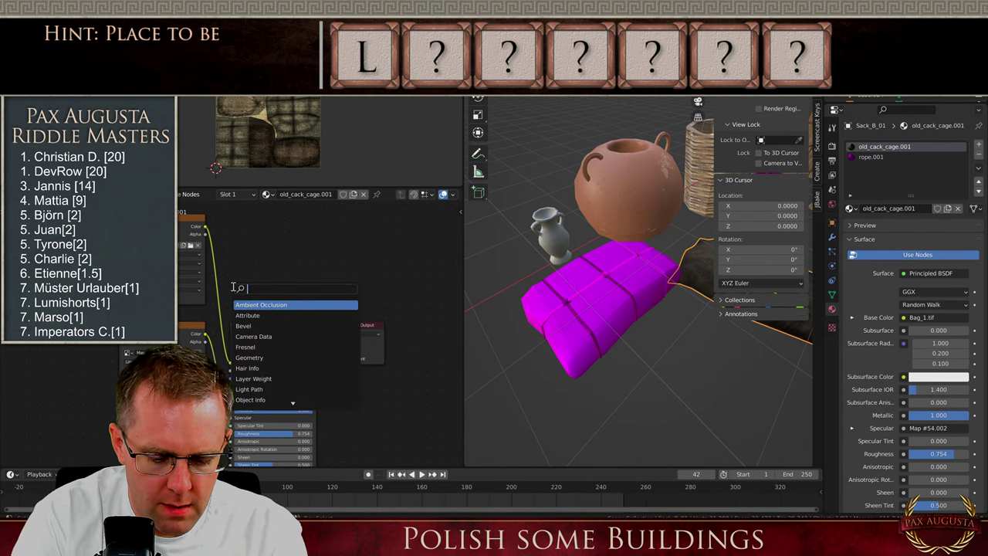
pyautogui.write('bric')
pyautogui.press('Return')
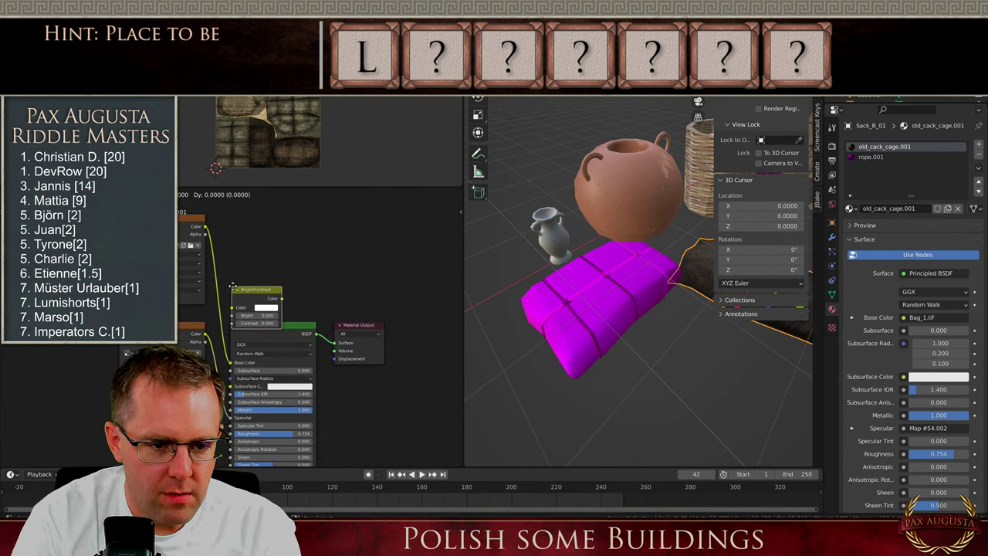
pyautogui.click(198, 278)
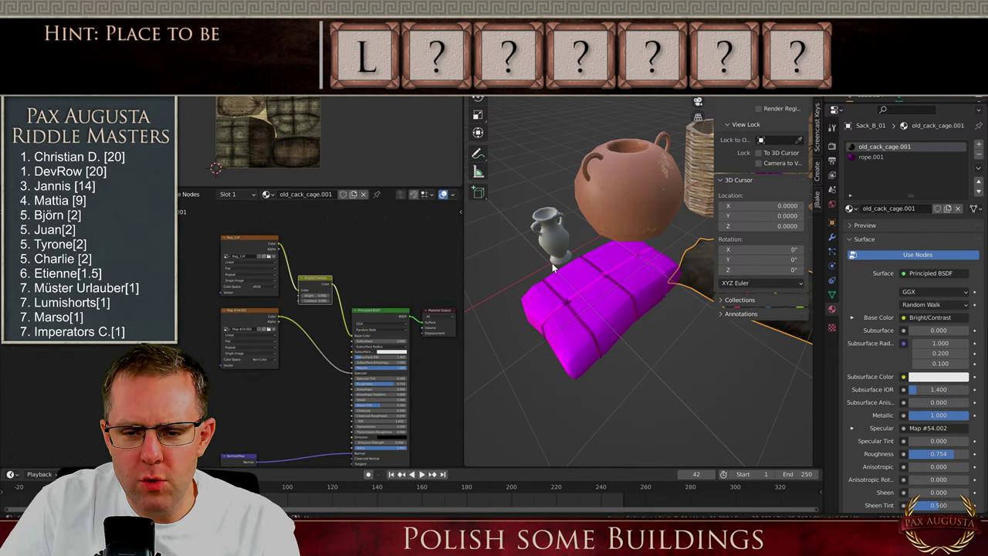
# Try a brightness of 0.2 on the sack material's Bright/Contrast node
pyautogui.scroll(-4, 555, 264)
pyautogui.scroll(3, 678, 275)
pyautogui.scroll(-4, 548, 256)
pyautogui.scroll(4, 639, 267)
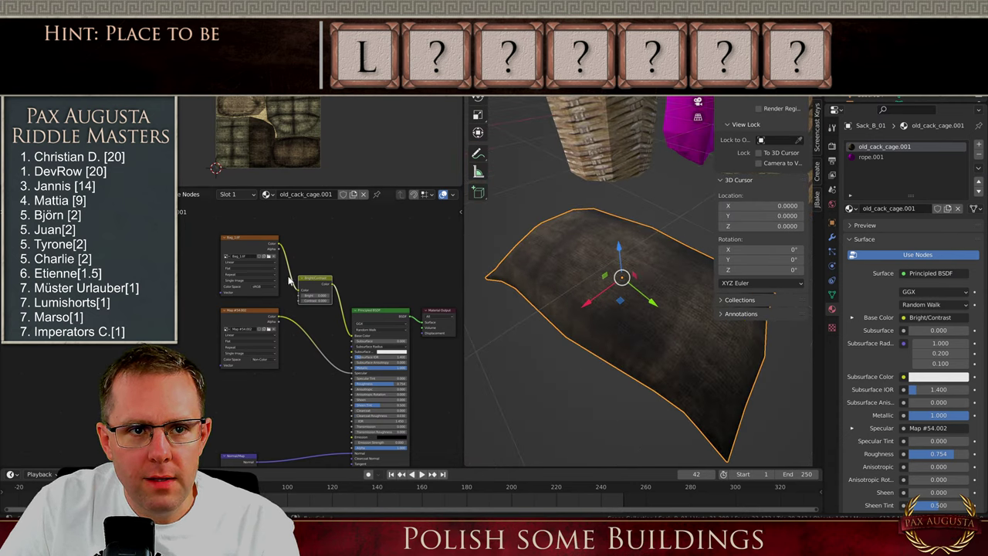
pyautogui.scroll(4, 290, 289)
pyautogui.click(310, 294)
pyautogui.press('BackSpace')
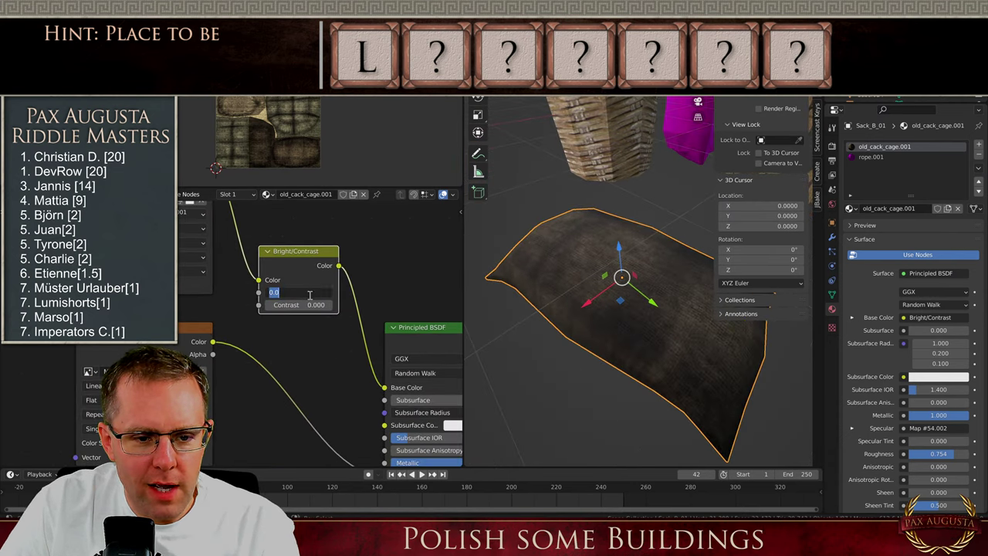
pyautogui.write('.2')
pyautogui.press('Return')
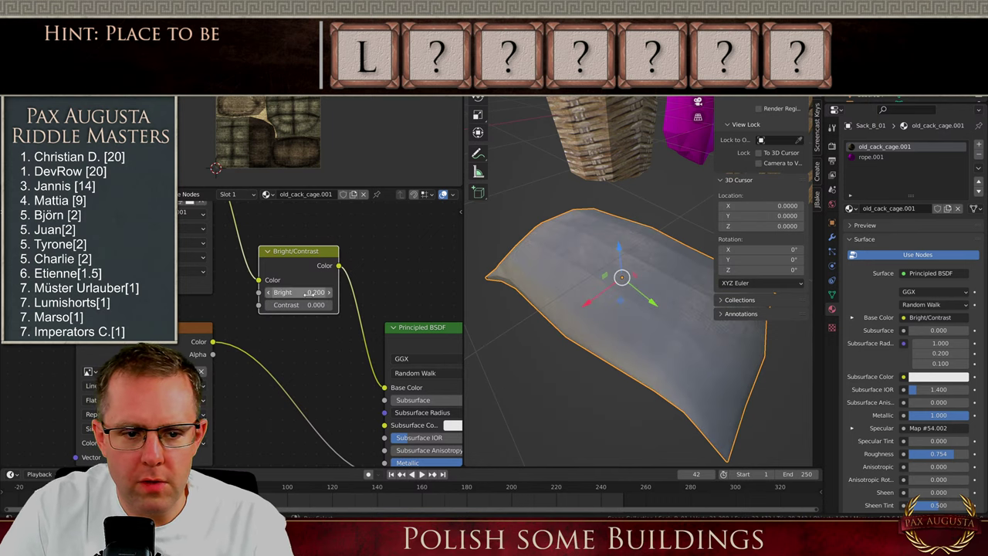
# Set both the brightness and the contrast of the Bright/Contrast node to 0.05
pyautogui.click(308, 293)
pyautogui.press('BackSpace')
pyautogui.write('.05')
pyautogui.press('Return')
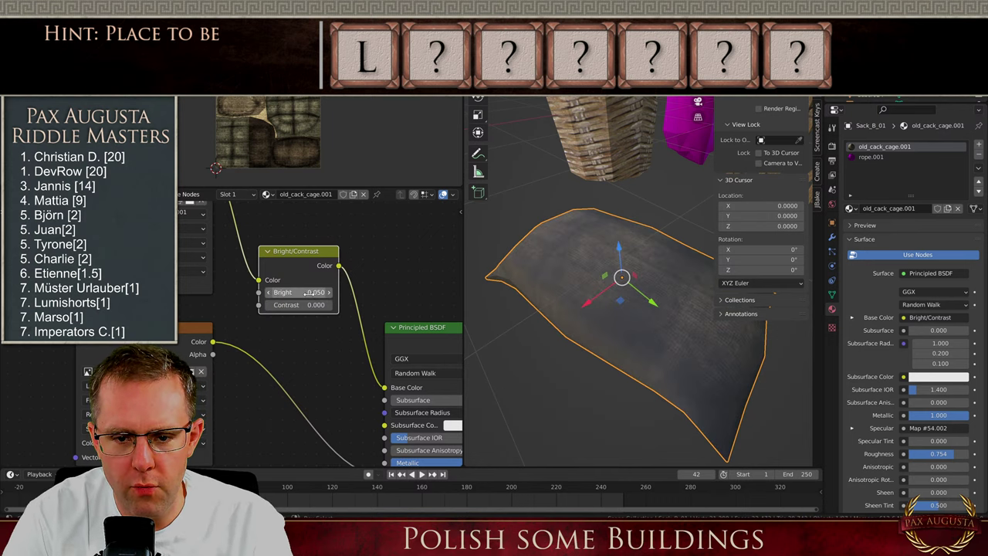
pyautogui.click(306, 305)
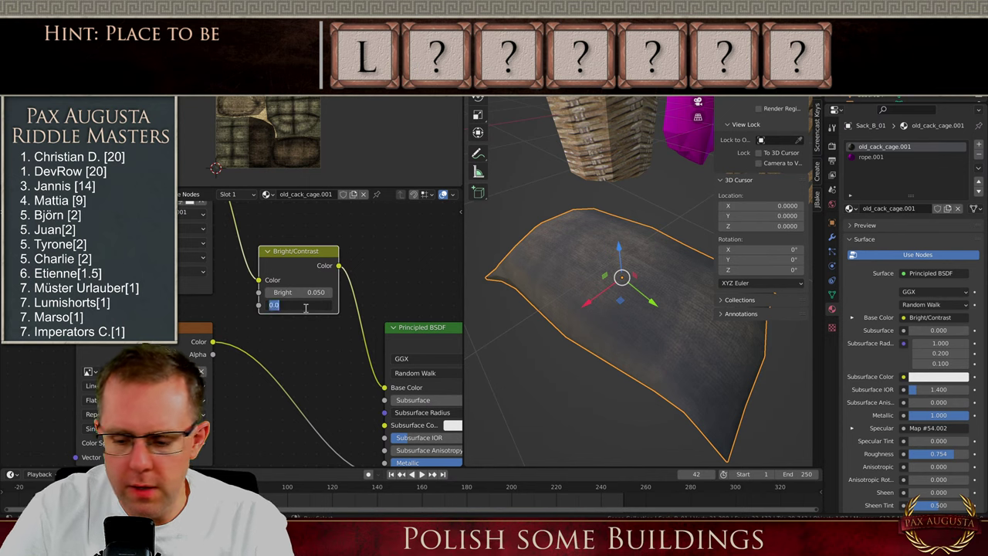
pyautogui.write('.05')
pyautogui.press('Return')
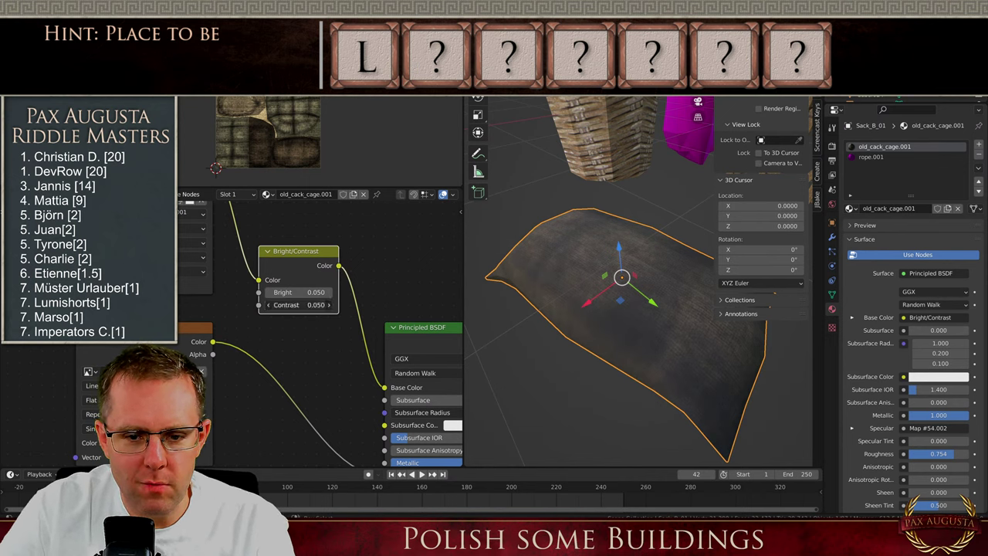
# Try a brightness of 0.01, set the contrast to 0.03 and settle on a brightness of 0.02
pyautogui.click(306, 305)
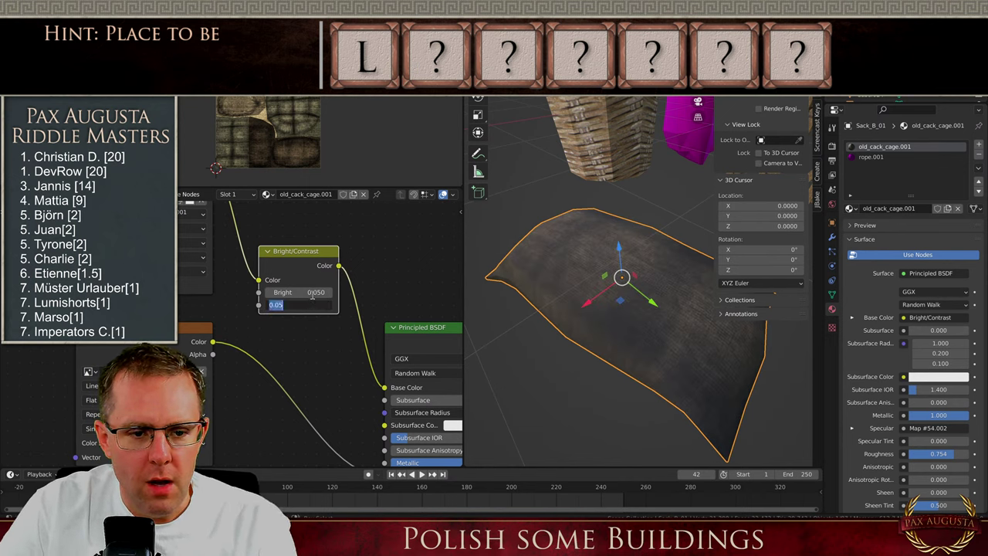
pyautogui.click(314, 294)
pyautogui.press('BackSpace')
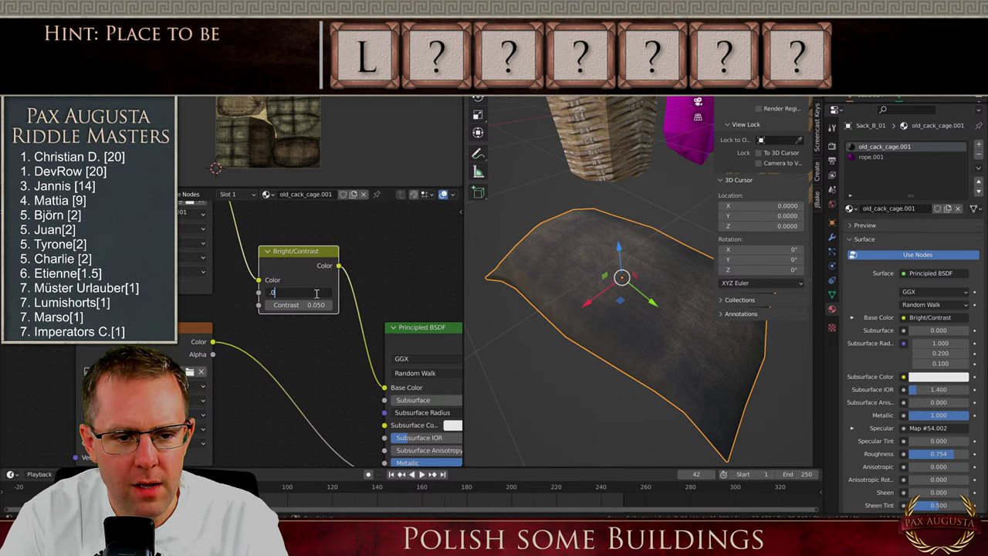
pyautogui.press('Return')
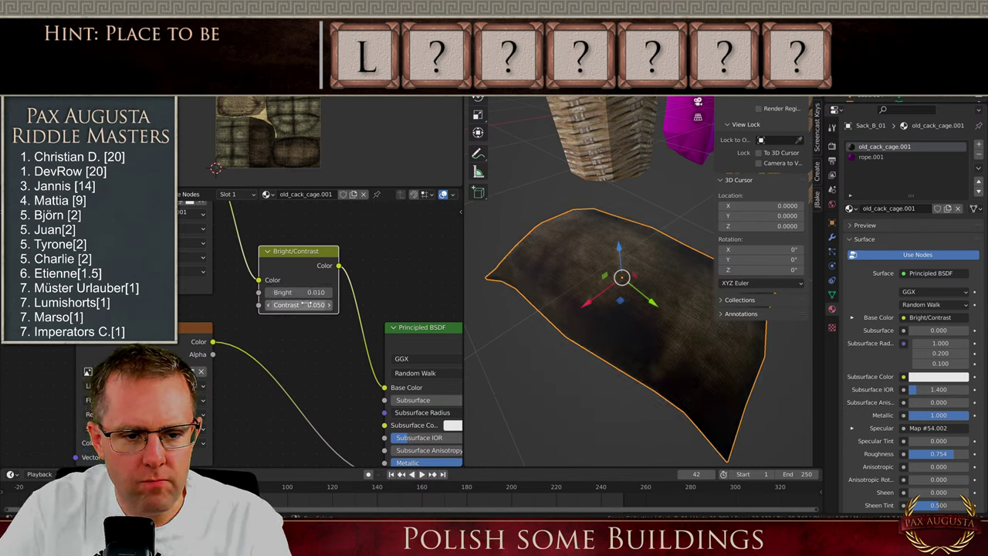
pyautogui.click(307, 304)
pyautogui.write('.03')
pyautogui.press('Return')
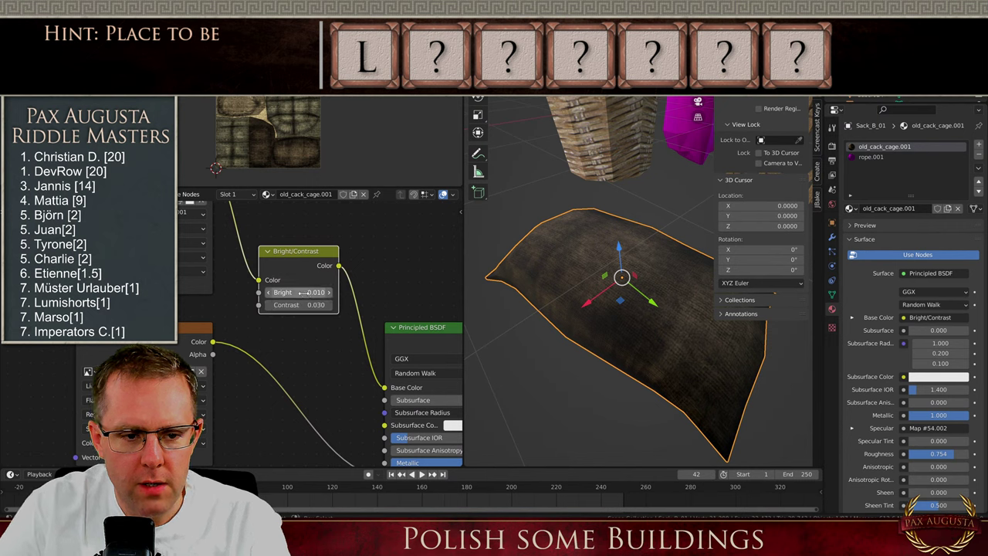
pyautogui.click(305, 293)
pyautogui.write('.02')
pyautogui.press('Return')
# Move the flat sack about 12.23 along X to the boat and raise it about 1.46 in Z above the deck
pyautogui.scroll(-10, 616, 294)
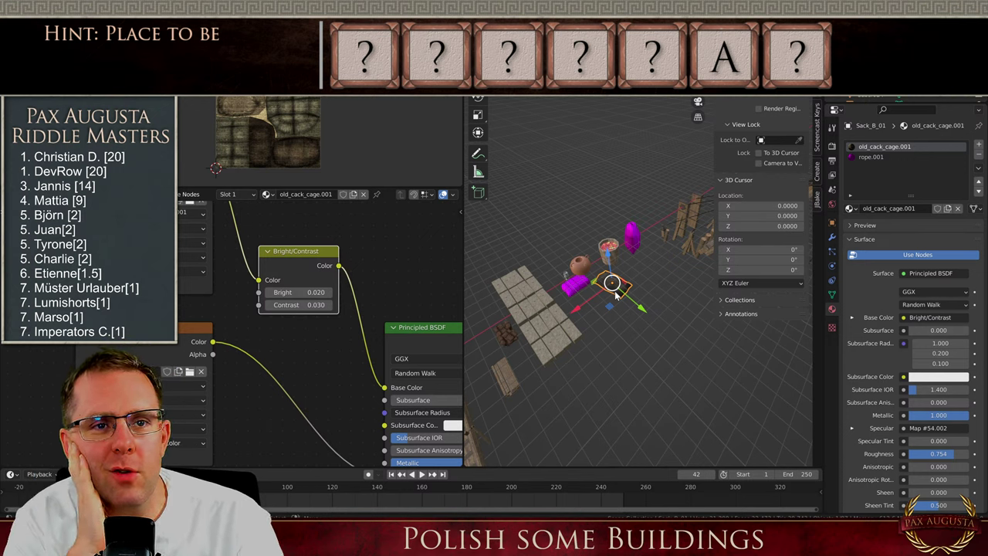
pyautogui.scroll(-4, 633, 292)
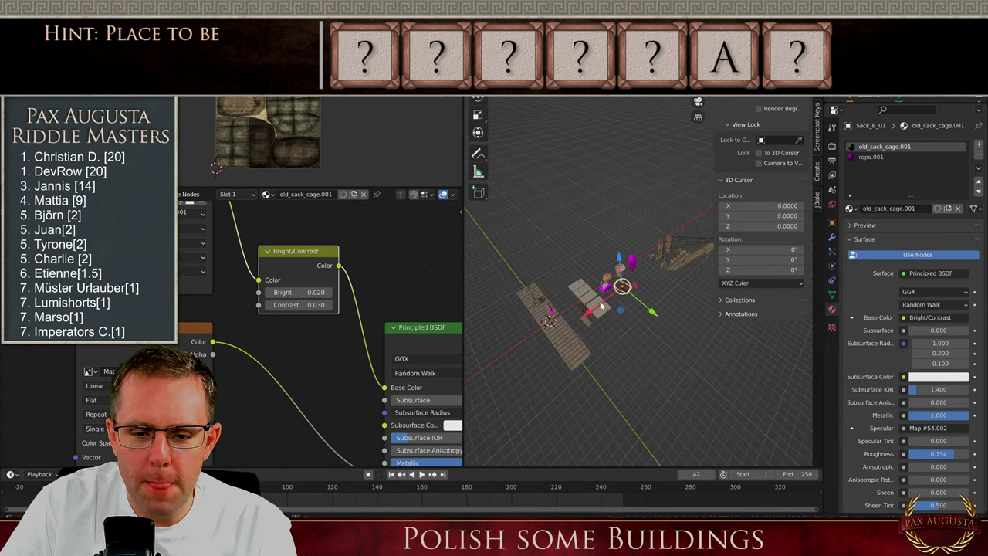
pyautogui.moveTo(599, 305); pyautogui.dragTo(536, 347)
pyautogui.scroll(7, 537, 344)
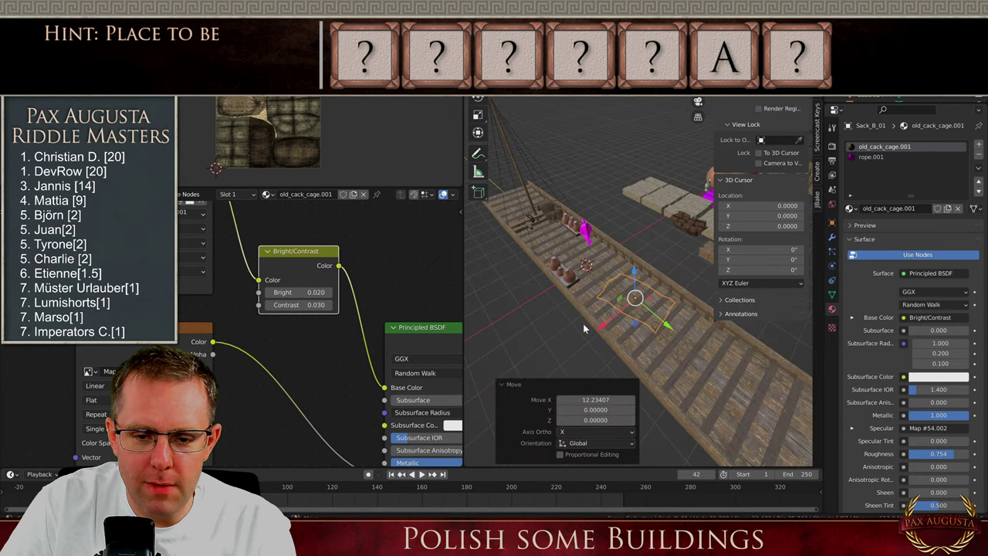
pyautogui.moveTo(637, 276); pyautogui.dragTo(635, 256)
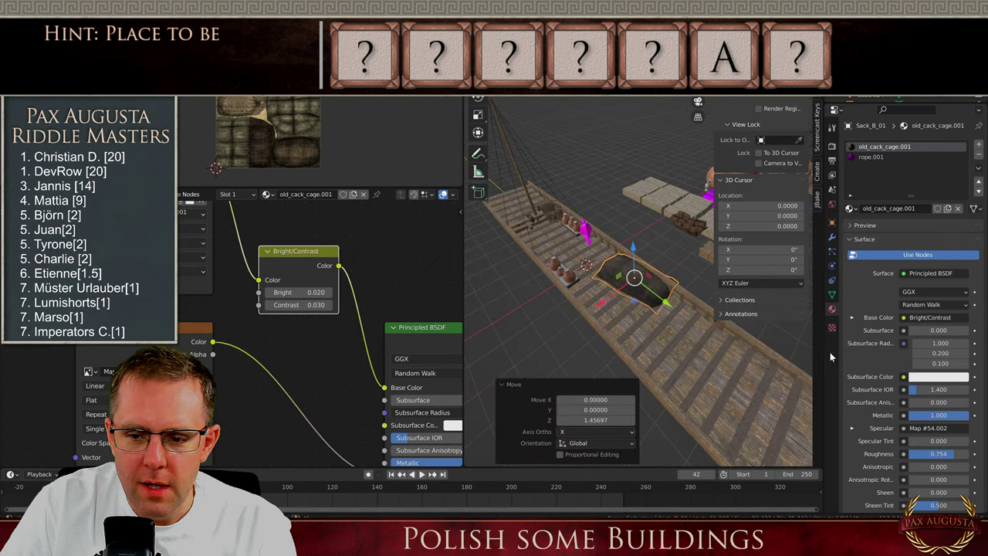
# Check the boat hull's UV map name and rename the sack's UV map to UVMap to match it
pyautogui.click(833, 295)
pyautogui.click(867, 288)
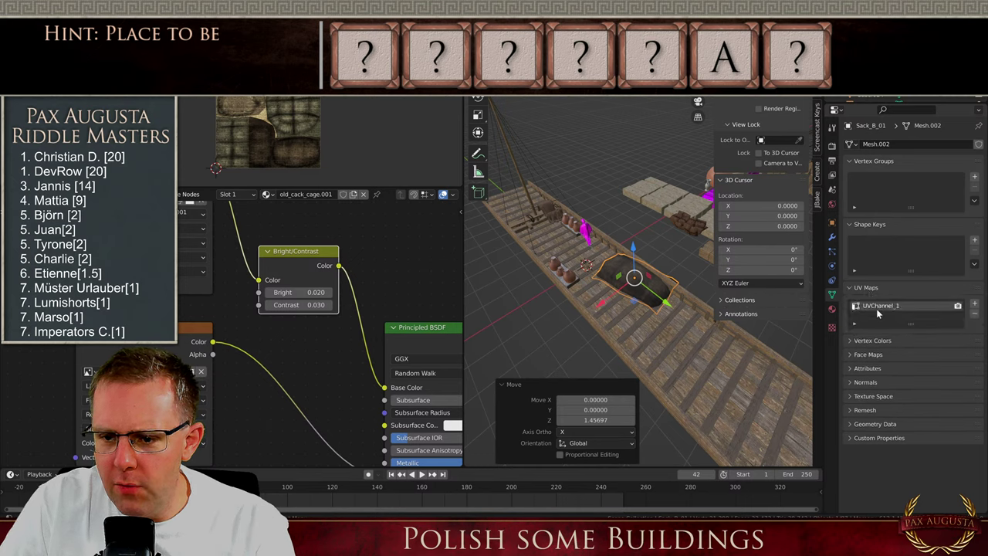
pyautogui.click(675, 327)
pyautogui.doubleClick(868, 309)
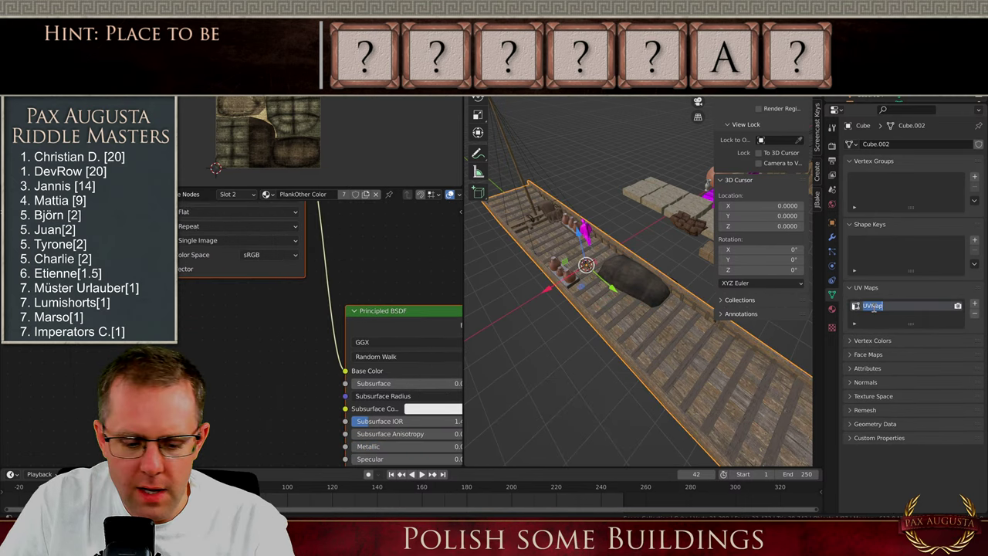
pyautogui.press('Return')
pyautogui.click(639, 275)
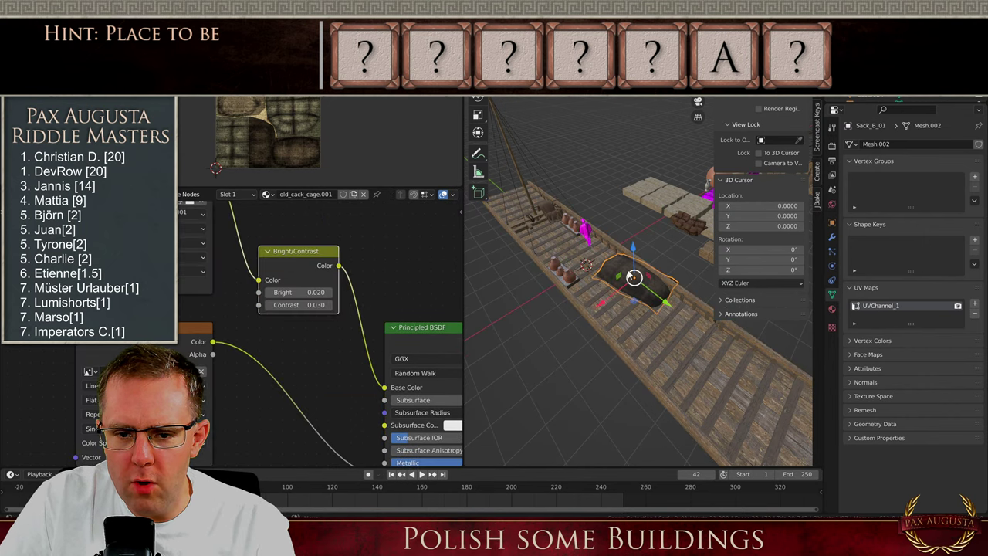
pyautogui.doubleClick(877, 308)
pyautogui.write('UVMap')
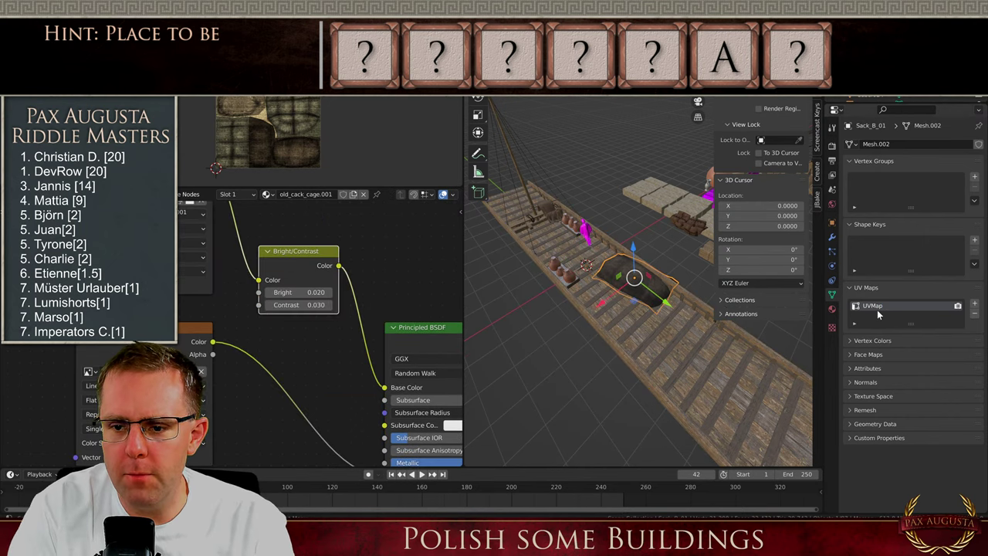
pyautogui.press('Return')
# Scale the sack down and move it about -4.51 along Y and 0.71 along X, beside the amphora crate near the citizen figure
pyautogui.press('KP_Decimal')
pyautogui.press('s')
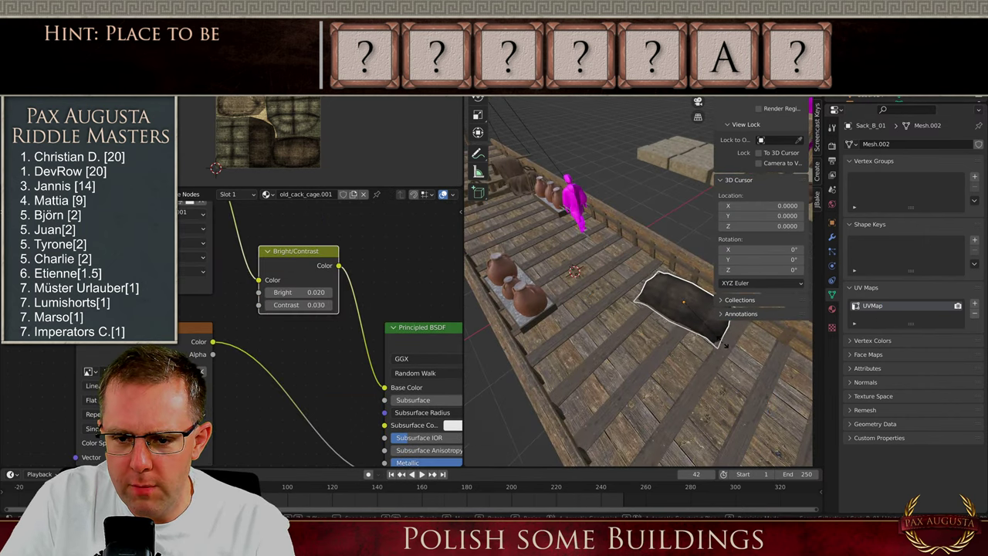
pyautogui.click(689, 316)
pyautogui.moveTo(725, 332); pyautogui.dragTo(583, 233)
pyautogui.moveTo(669, 226); pyautogui.dragTo(539, 199, button='middle')
pyautogui.scroll(4, 550, 200)
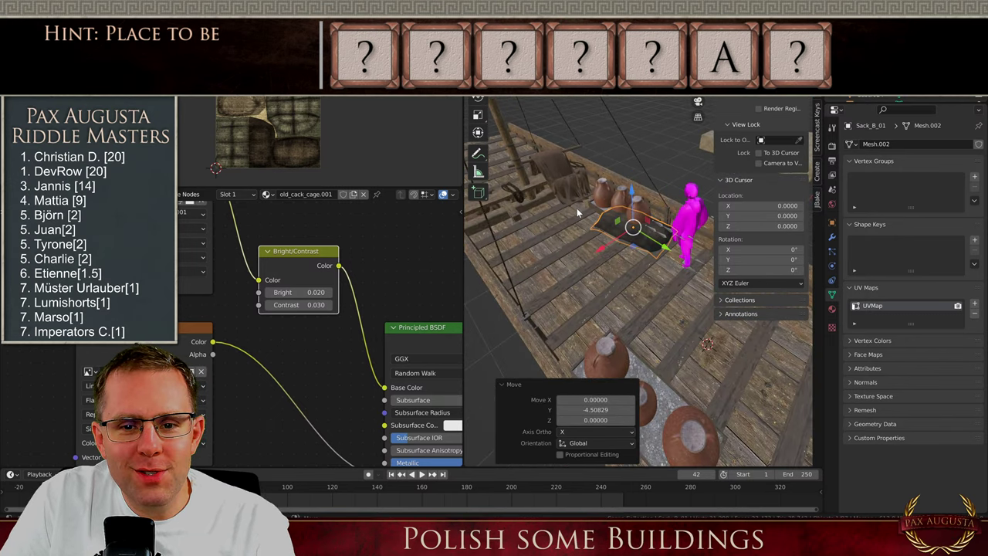
pyautogui.moveTo(604, 248); pyautogui.dragTo(576, 265)
# Set the brightness of the sack material's Bright/Contrast node to 0.025
pyautogui.scroll(-3, 275, 373)
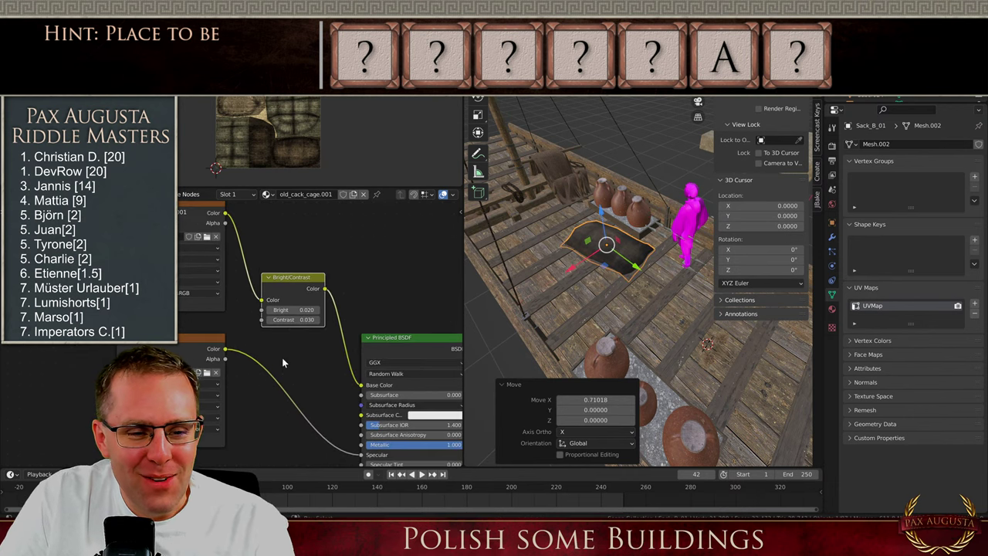
pyautogui.click(307, 310)
pyautogui.press('BackSpace')
pyautogui.write('0.025')
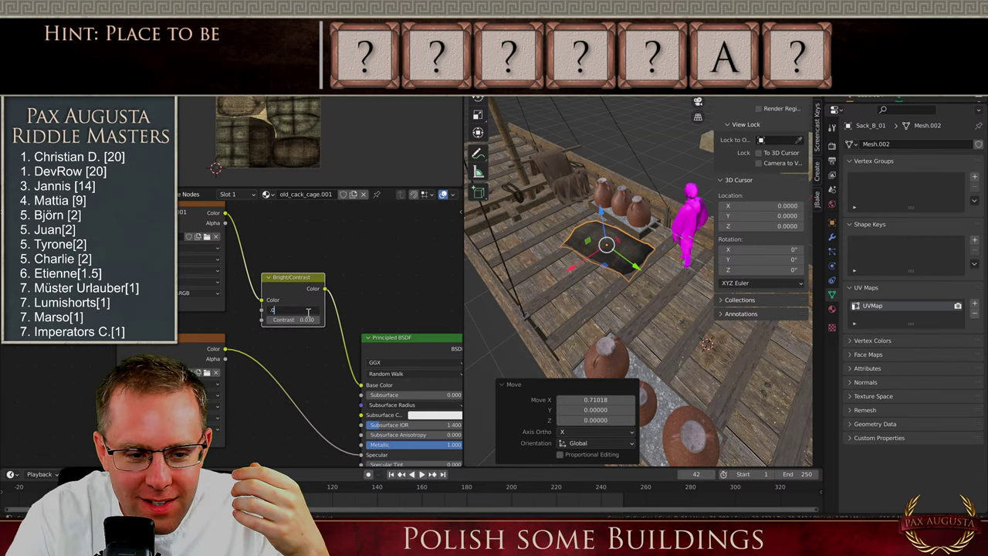
pyautogui.press('Return')
# Scale the sack again and move it about -4.66 along Y to the free deck planks beyond the mast
pyautogui.scroll(4, 517, 206)
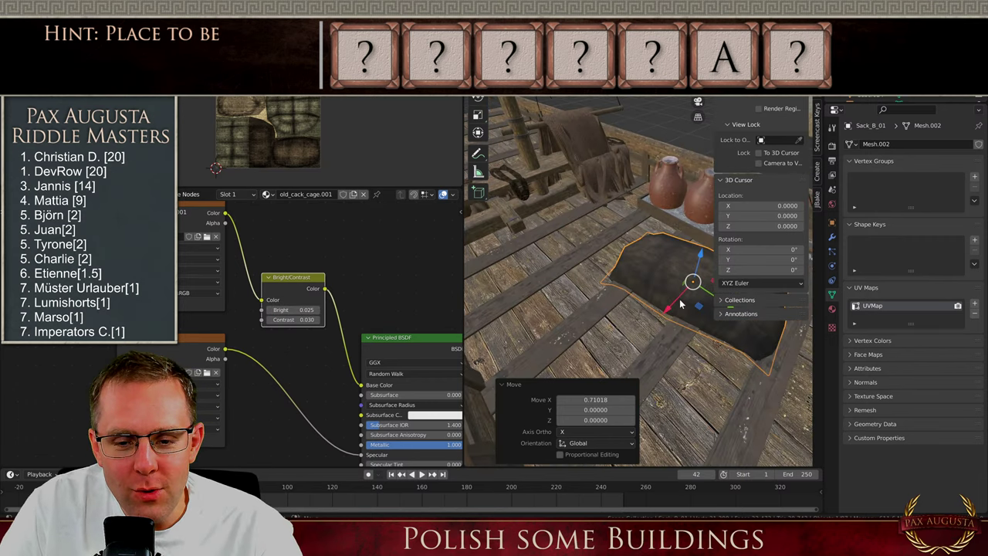
pyautogui.scroll(-4, 571, 282)
pyautogui.press('s')
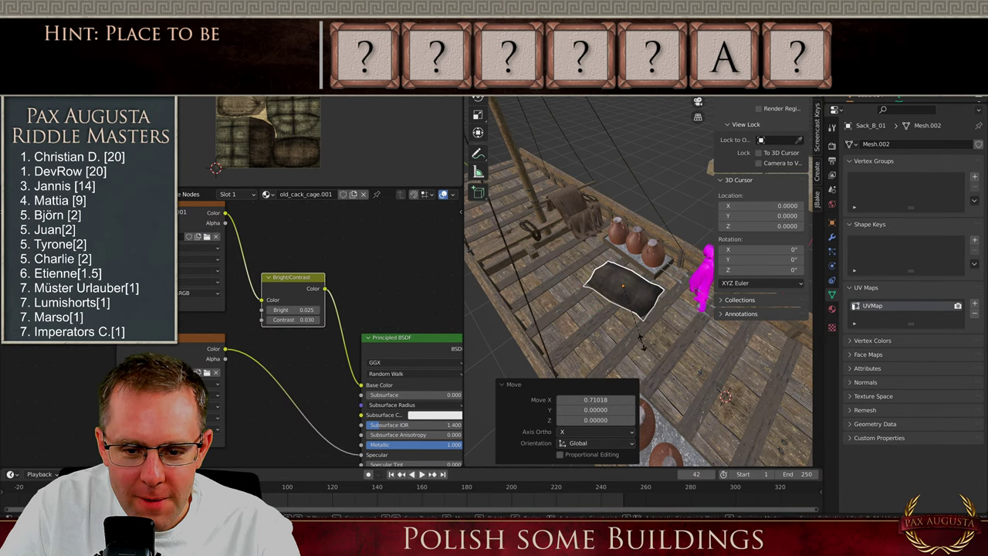
pyautogui.click(649, 338)
pyautogui.moveTo(652, 310); pyautogui.dragTo(547, 221)
pyautogui.keyDown('shift'); pyautogui.moveTo(476, 155); pyautogui.dragTo(635, 226, button='middle'); pyautogui.keyUp('shift')
pyautogui.scroll(4, 587, 239)
pyautogui.moveTo(544, 264); pyautogui.dragTo(613, 312, button='middle')
pyautogui.scroll(1, 613, 312)
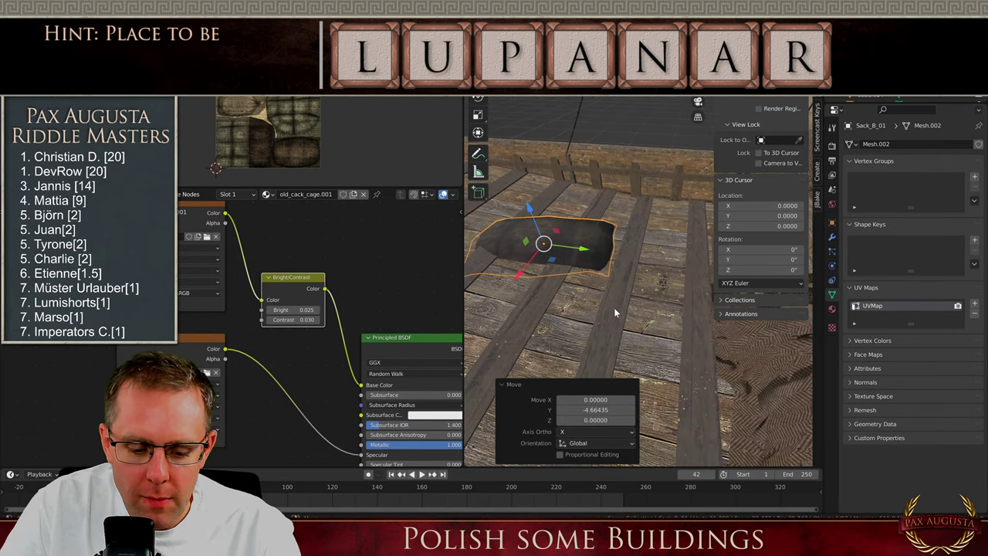
# Tilt the sack around the X axis, raise it slightly and shift it about 0.68 along Y
pyautogui.press('r')
pyautogui.press('x')
pyautogui.click(587, 324)
pyautogui.moveTo(534, 209); pyautogui.dragTo(530, 197)
pyautogui.moveTo(574, 239); pyautogui.dragTo(617, 250)
# Readjust the sack's X-axis tilt, lift it about 0.02 in Z and move it about -0.75 along X toward the boat's side wall
pyautogui.press('r')
pyautogui.press('x')
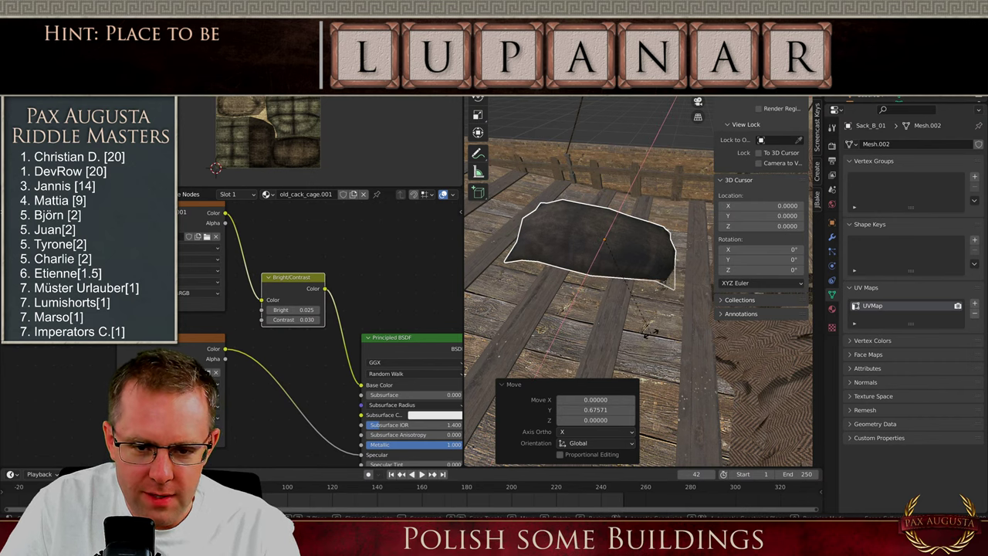
pyautogui.click(648, 335)
pyautogui.moveTo(599, 206); pyautogui.dragTo(597, 197)
pyautogui.moveTo(597, 199); pyautogui.dragTo(538, 281, button='middle')
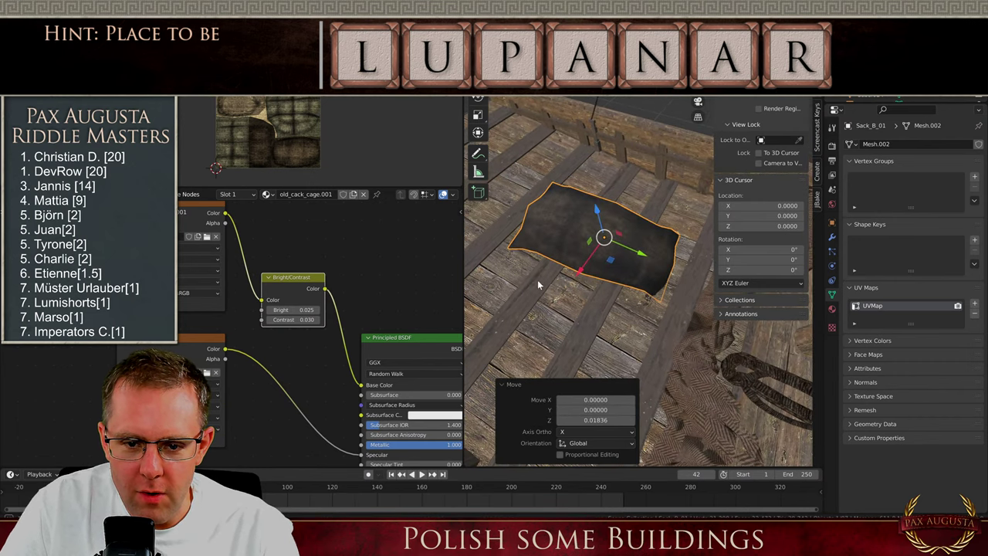
pyautogui.moveTo(575, 271); pyautogui.dragTo(614, 217)
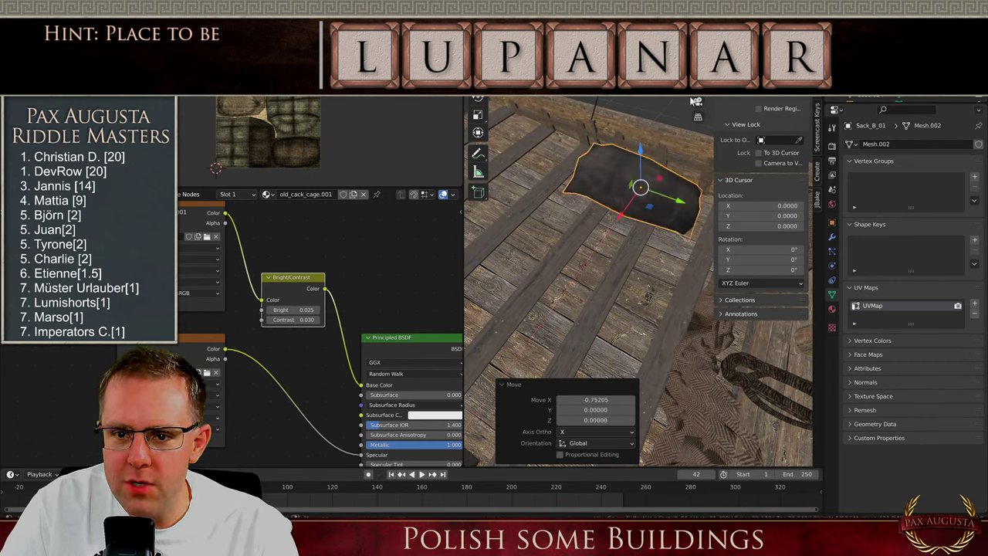
# Rotate the sack about -10.3° around the Z axis so it lines up with the boat's side wall
pyautogui.press('KP_7')
pyautogui.press('r')
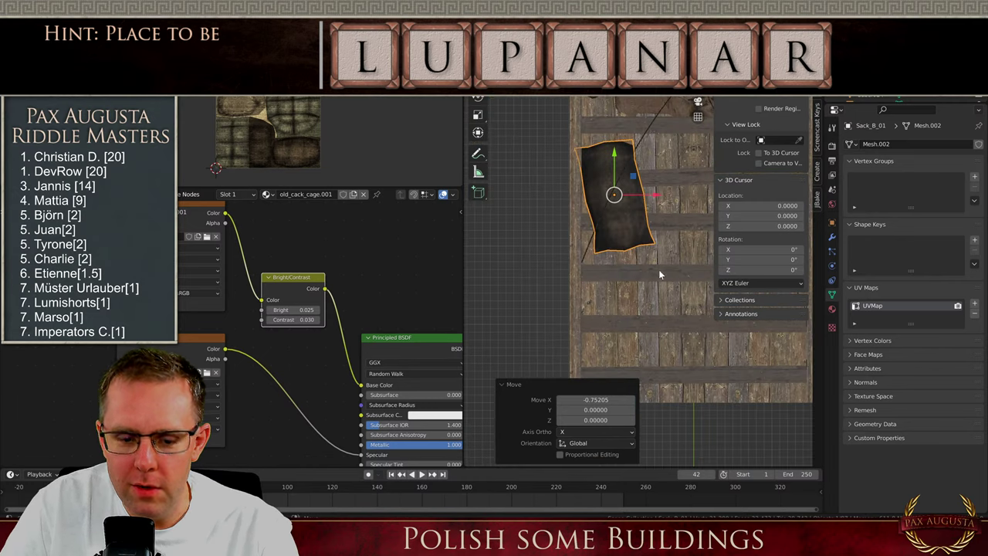
pyautogui.click(663, 272)
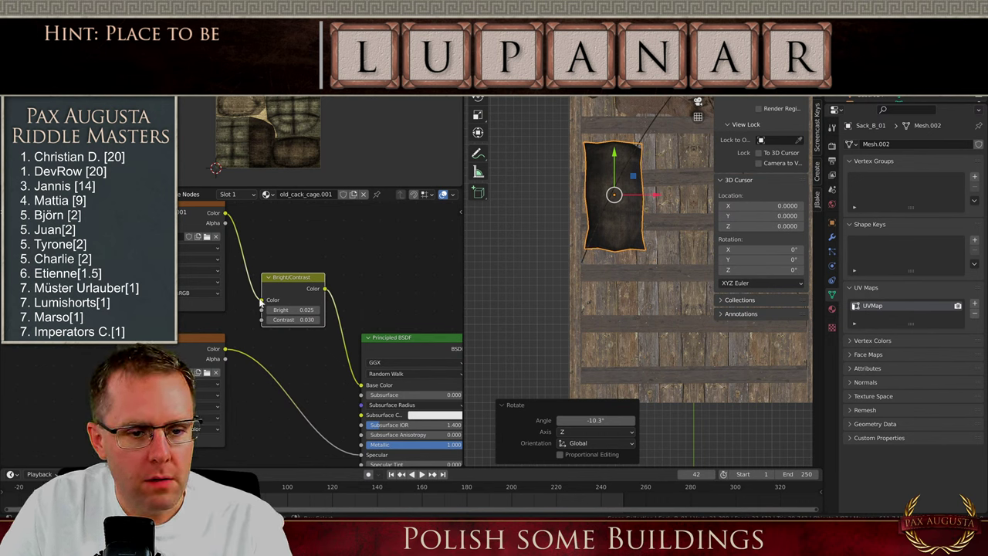
# Add a MixRGB node to the sack's material and place it unconnected above the Bright/Contrast node
pyautogui.hotkey('shift', 'a')
pyautogui.click(316, 234)
pyautogui.write('m')
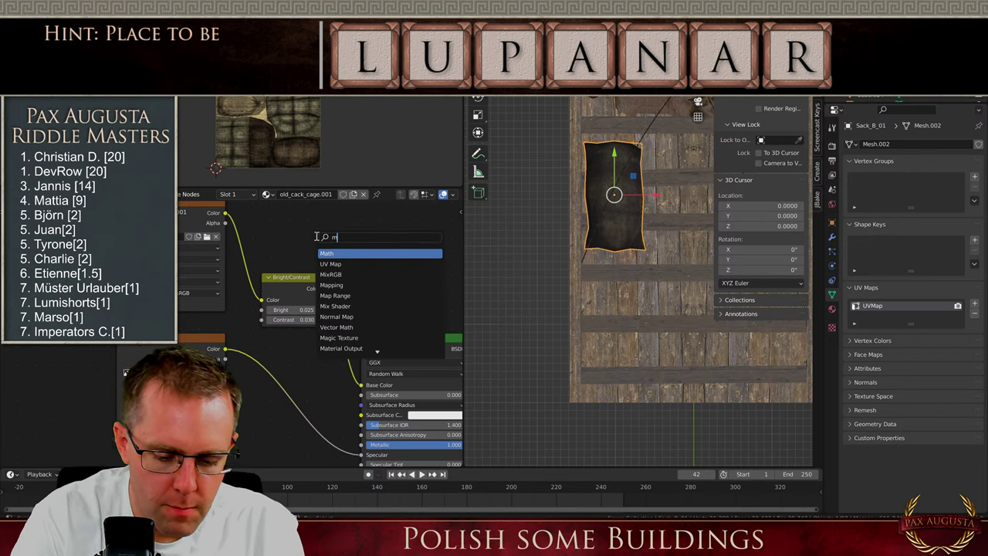
pyautogui.write('ult')
pyautogui.press('BackSpace')
pyautogui.press('BackSpace')
pyautogui.press('BackSpace')
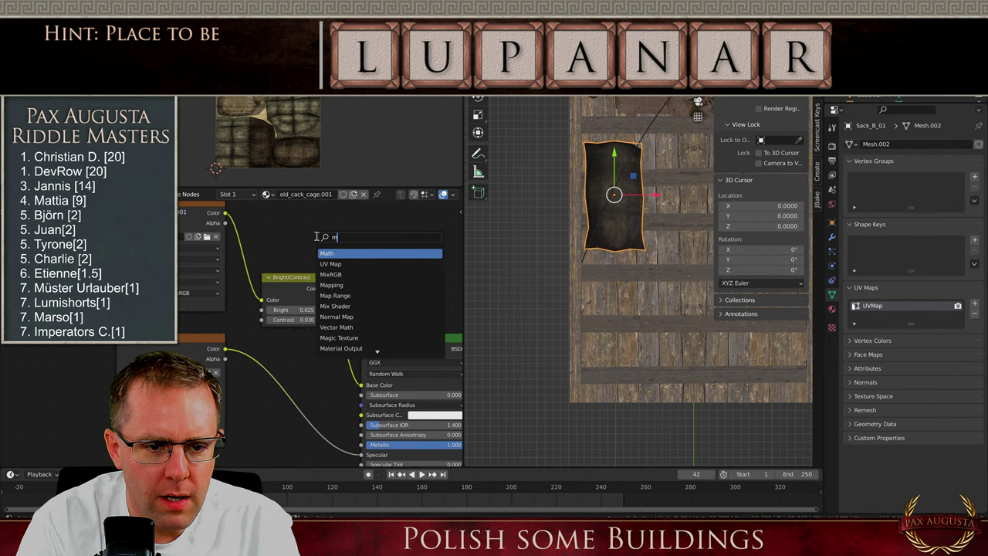
pyautogui.press('BackSpace')
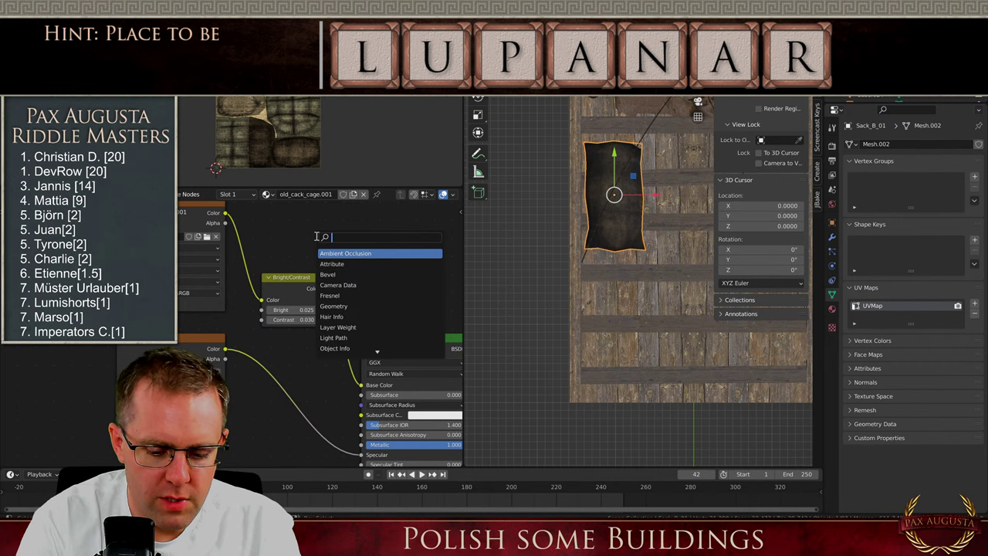
pyautogui.write('mu')
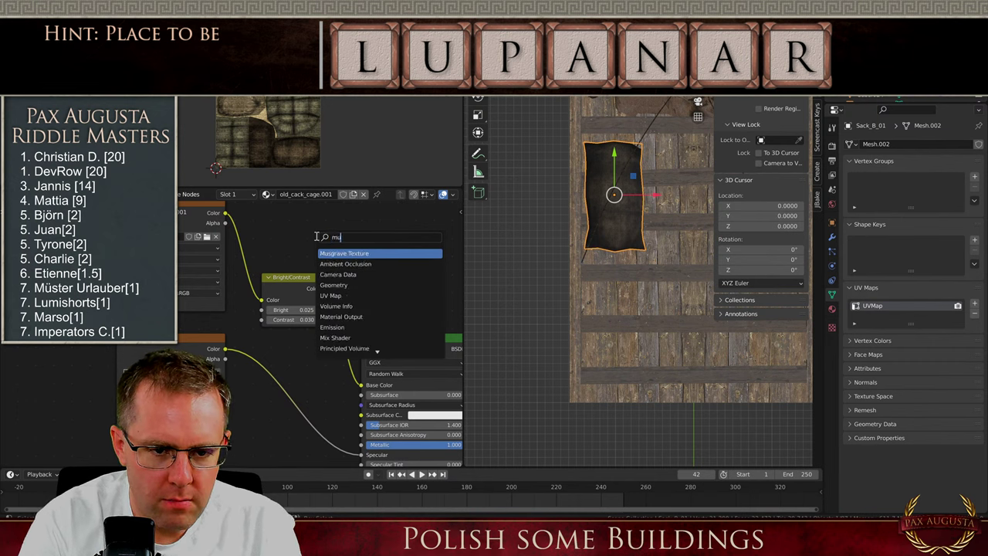
pyautogui.press('BackSpace')
pyautogui.press('BackSpace')
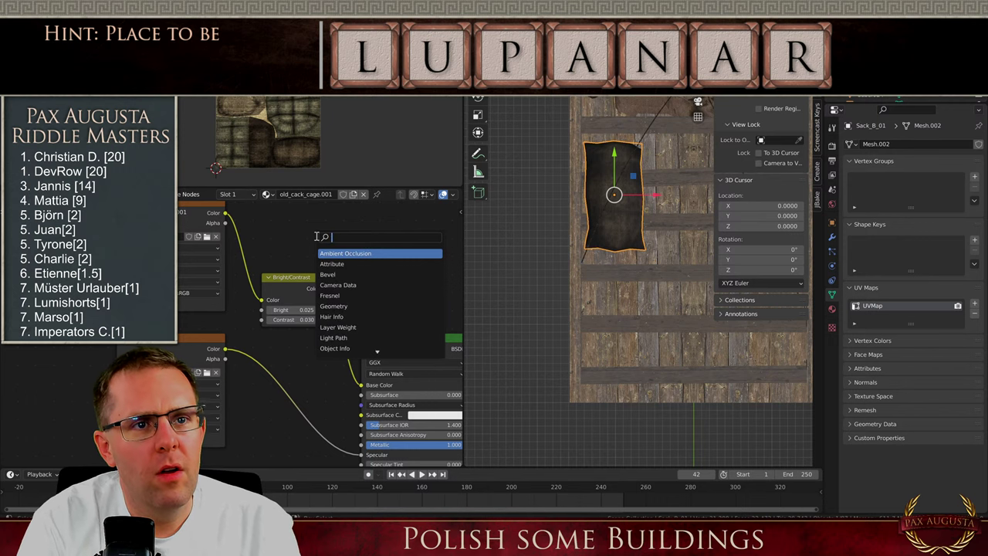
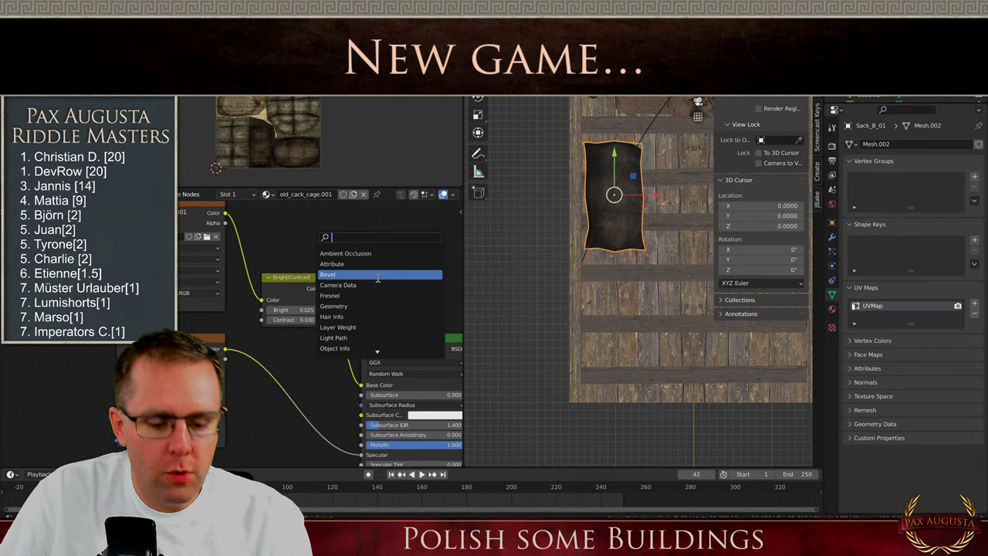
pyautogui.write('mix')
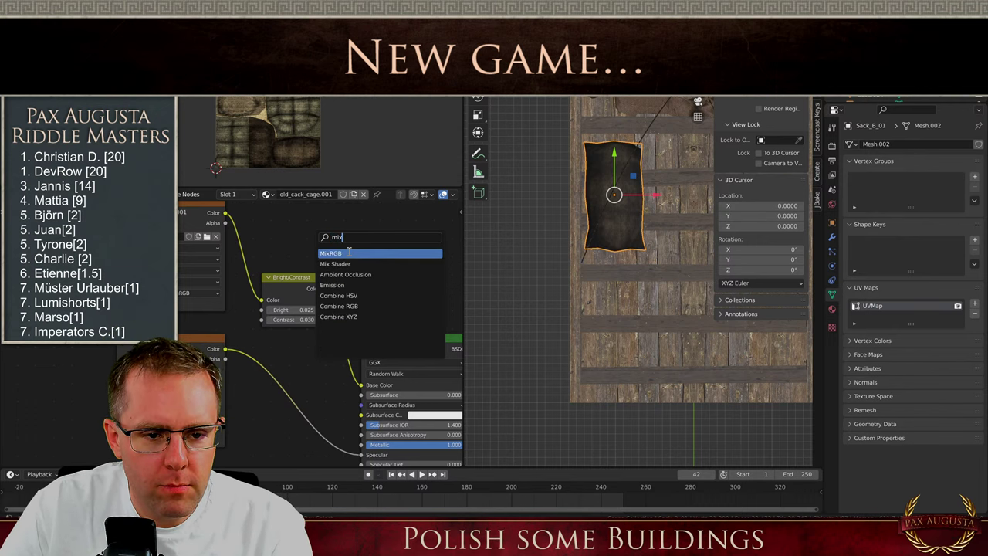
pyautogui.click(349, 252)
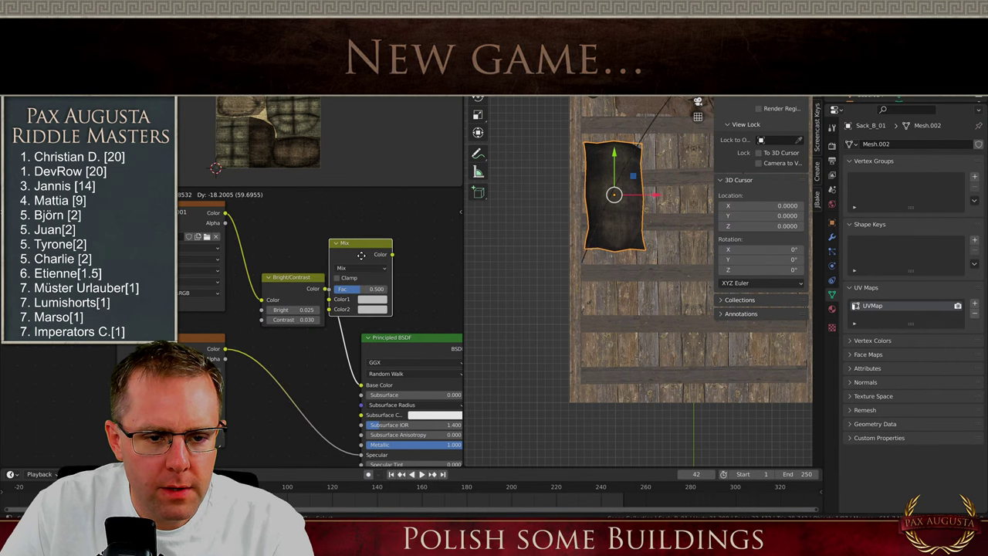
pyautogui.click(323, 219)
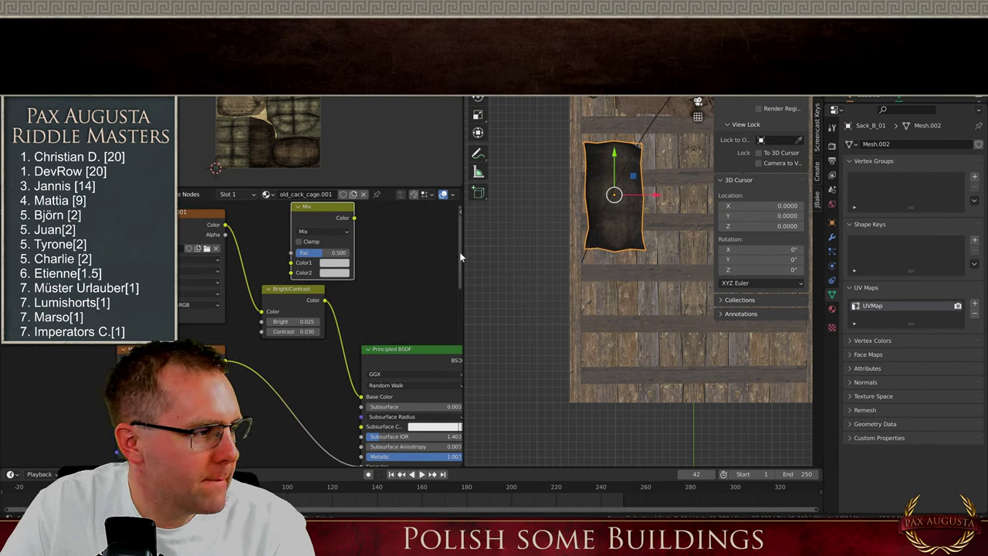
# Widen the node editor and feed the Bag_1.tif colour into the Mix node's Color1 and the Bright/Contrast output into Color2
pyautogui.moveTo(459, 251); pyautogui.dragTo(549, 255)
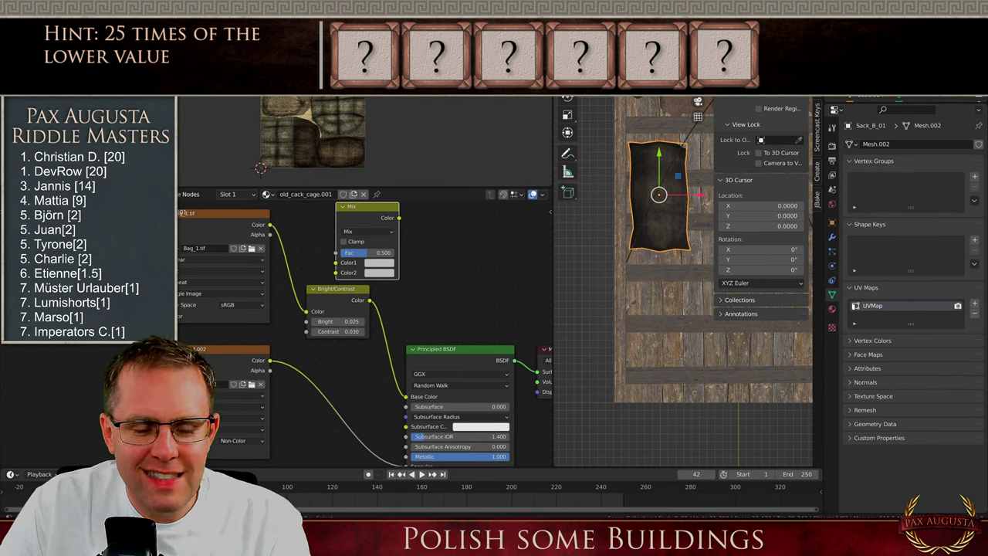
pyautogui.moveTo(306, 311); pyautogui.dragTo(337, 263)
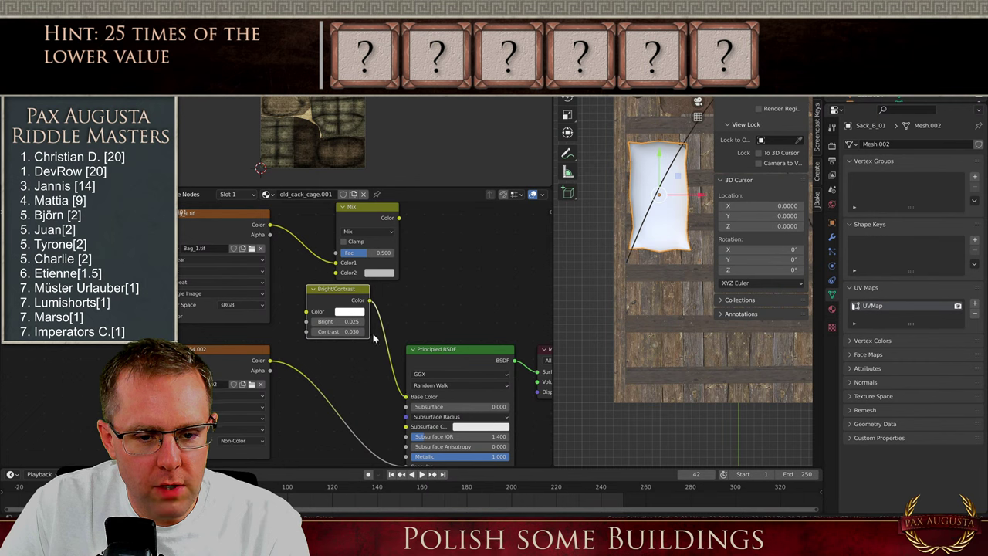
pyautogui.moveTo(406, 396)
pyautogui.mouseDown()
pyautogui.moveTo(336, 273)
pyautogui.moveTo(324, 299)
pyautogui.mouseUp()
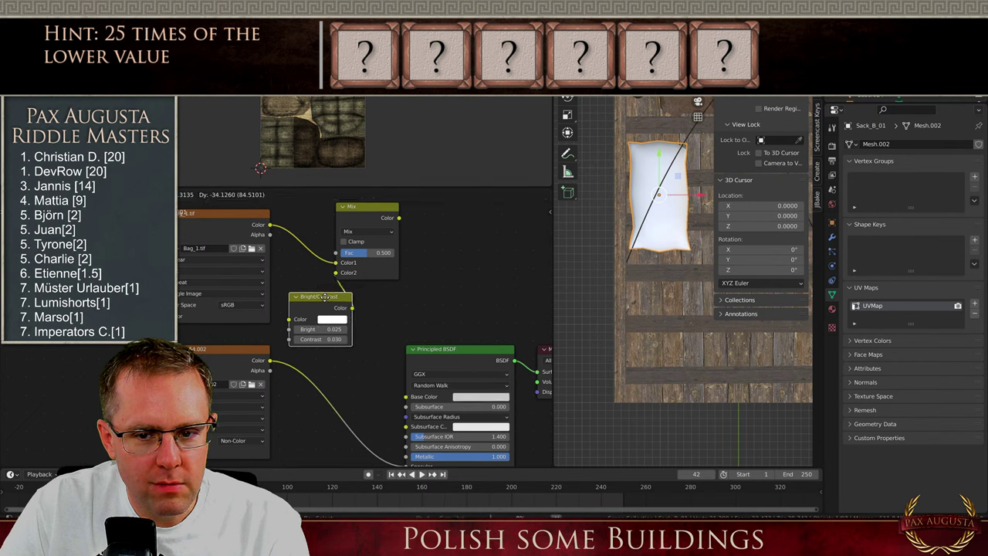
pyautogui.moveTo(367, 214); pyautogui.dragTo(401, 229)
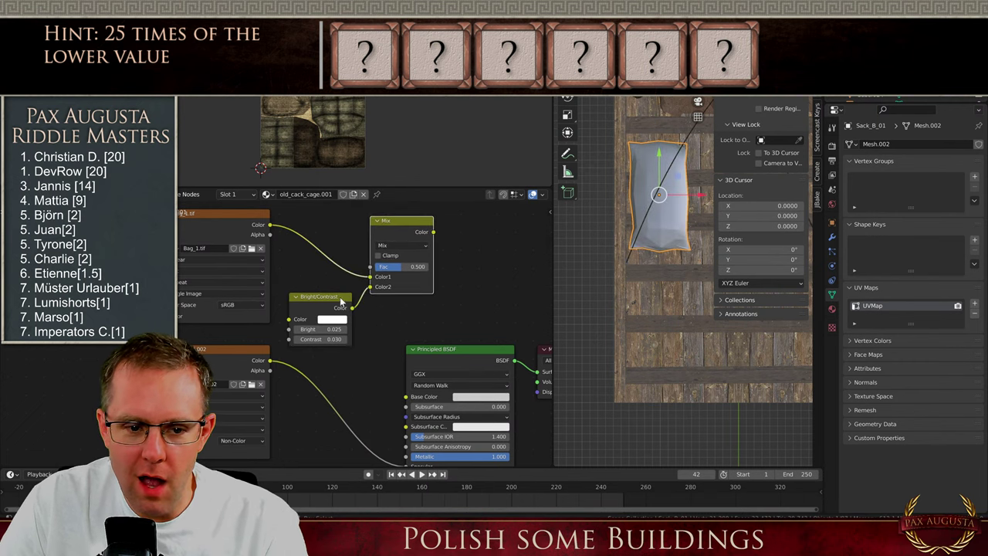
# Set both Bright and Contrast to 1 and lower the Mix node's factor to about 0.096
pyautogui.doubleClick(345, 328)
pyautogui.write('1')
pyautogui.press('Tab')
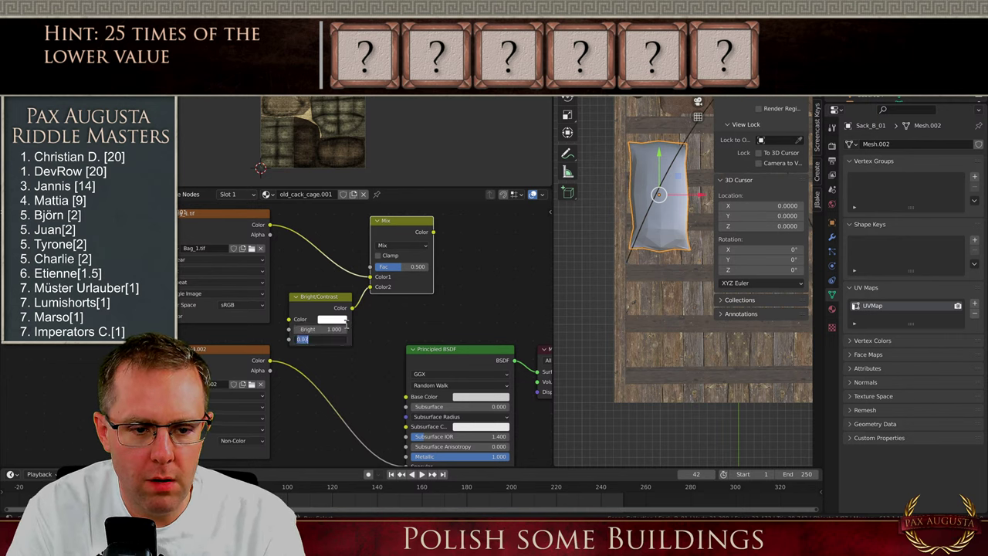
pyautogui.write('1')
pyautogui.press('Return')
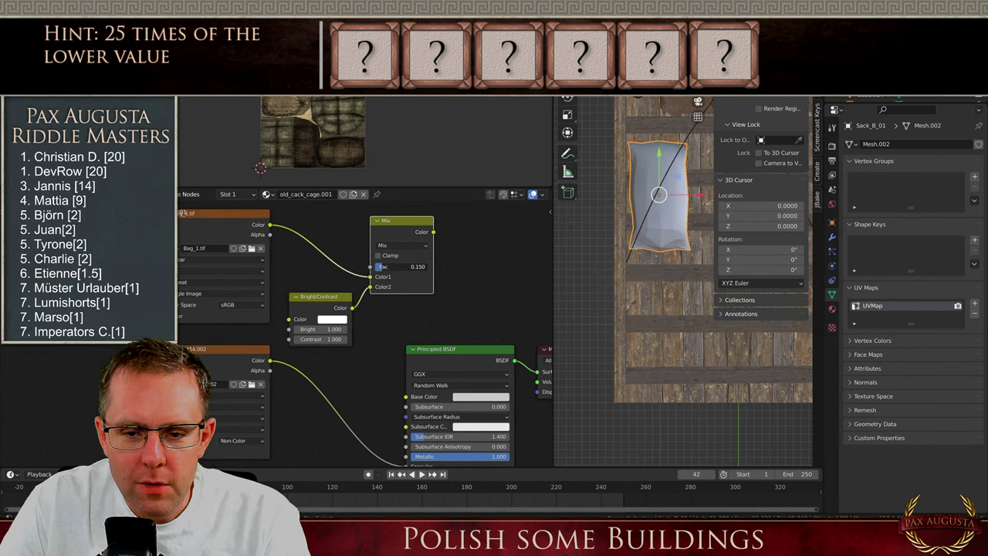
pyautogui.moveTo(381, 267); pyautogui.dragTo(380, 268)
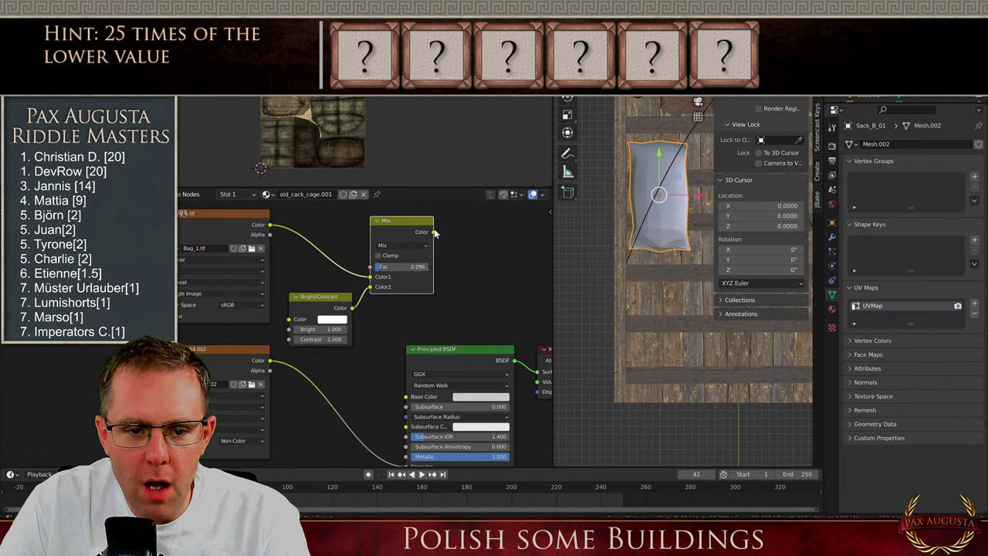
# Connect the Mix node's colour output to the Principled BSDF's Base Color and inspect the sack up close
pyautogui.moveTo(434, 232); pyautogui.dragTo(407, 397)
pyautogui.moveTo(587, 298); pyautogui.dragTo(591, 266, button='middle')
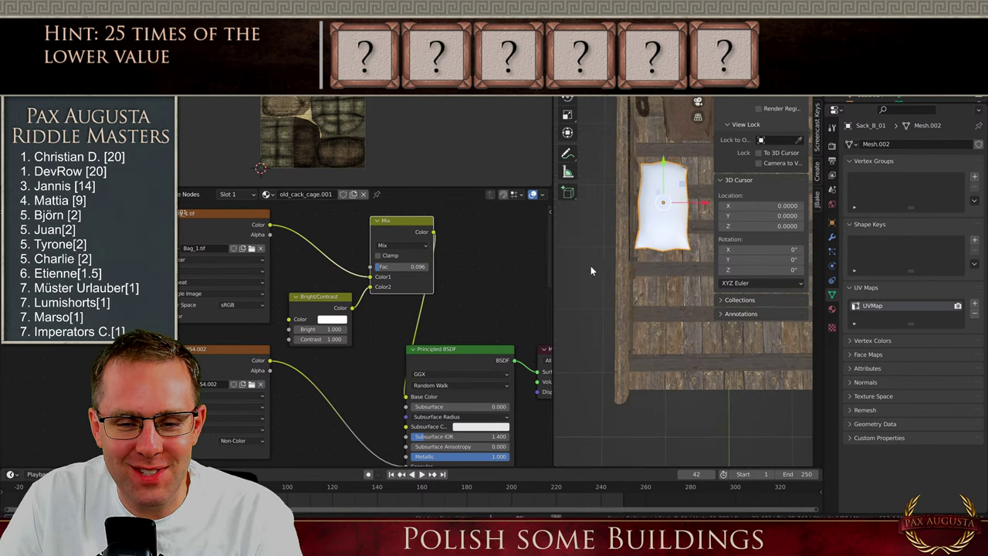
pyautogui.scroll(3, 670, 199)
pyautogui.scroll(-4, 563, 239)
pyautogui.moveTo(648, 235); pyautogui.dragTo(588, 238, button='middle')
pyautogui.scroll(5, 589, 238)
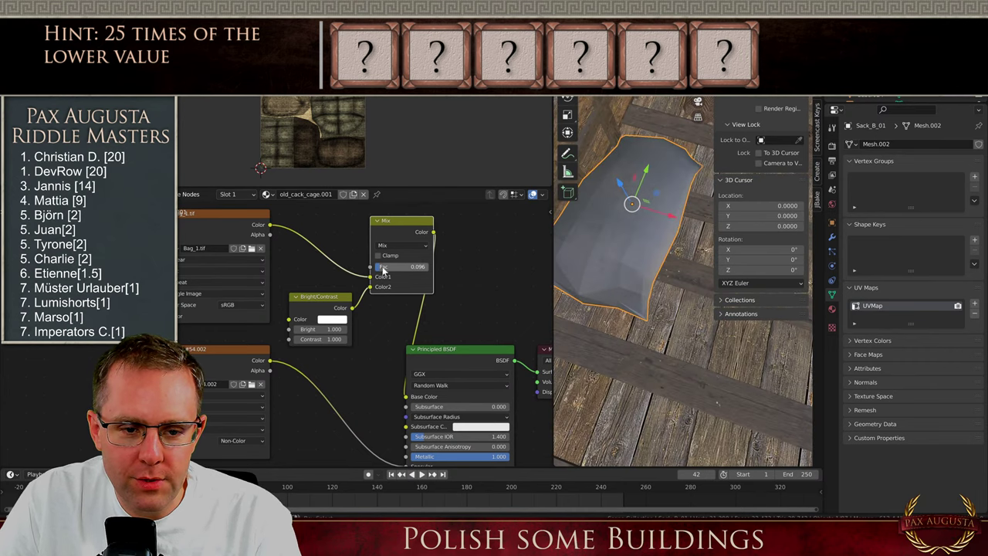
# Try Bright and Contrast at -1 with the Mix factor raised to about 0.304
pyautogui.moveTo(400, 266); pyautogui.dragTo(373, 274)
pyautogui.doubleClick(313, 329)
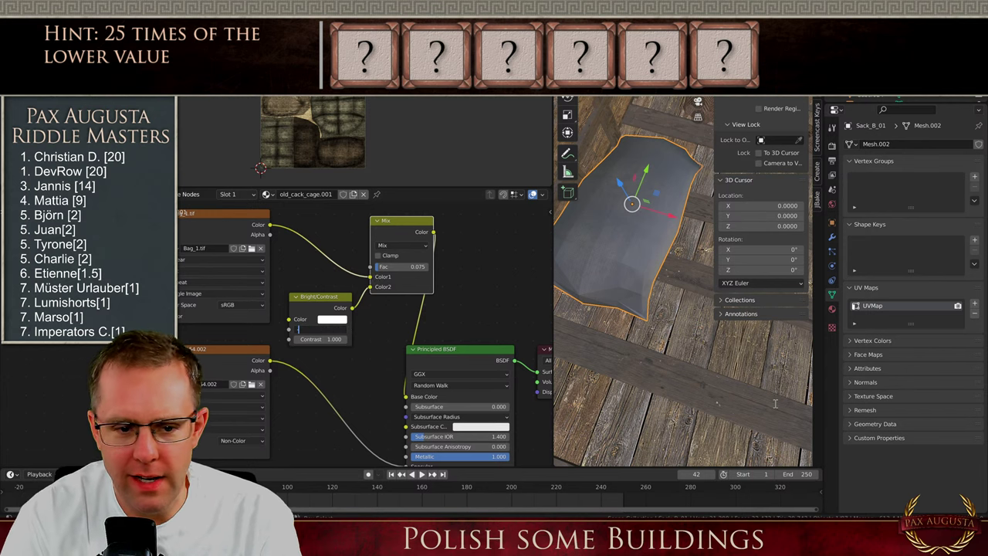
pyautogui.write('-1')
pyautogui.press('Return')
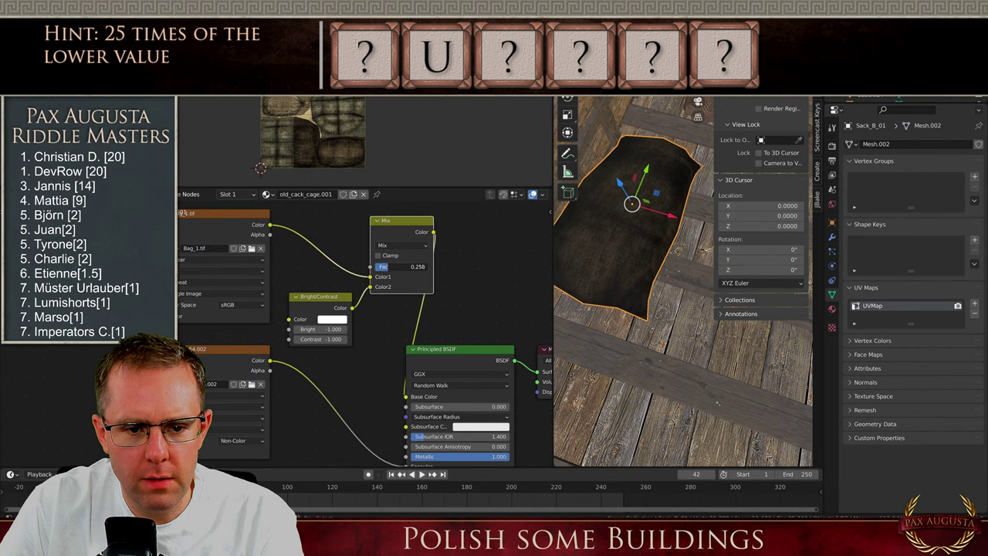
pyautogui.moveTo(387, 268); pyautogui.dragTo(391, 267)
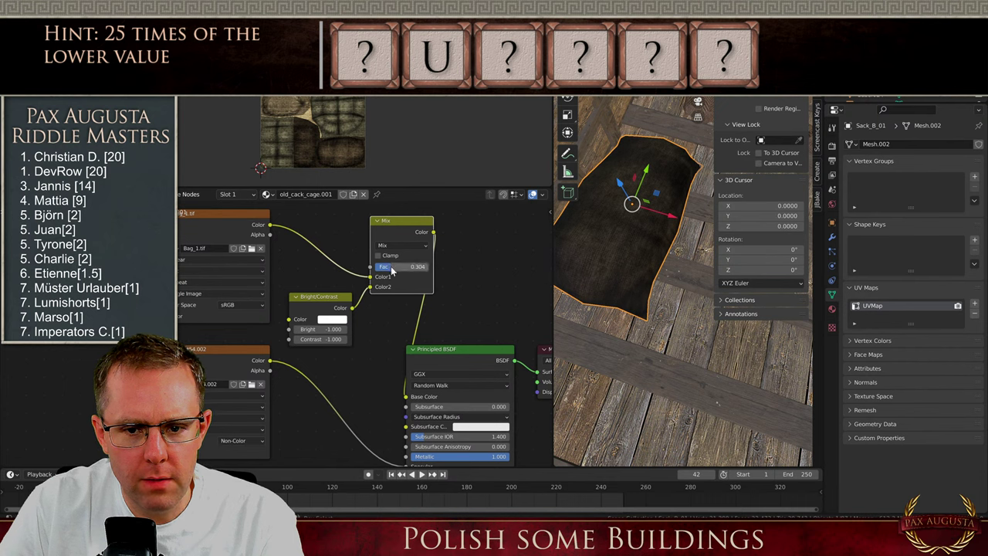
# Set the Bright/Contrast node's Bright and Contrast back to 1
pyautogui.click(330, 330)
pyautogui.write('1')
pyautogui.press('Return')
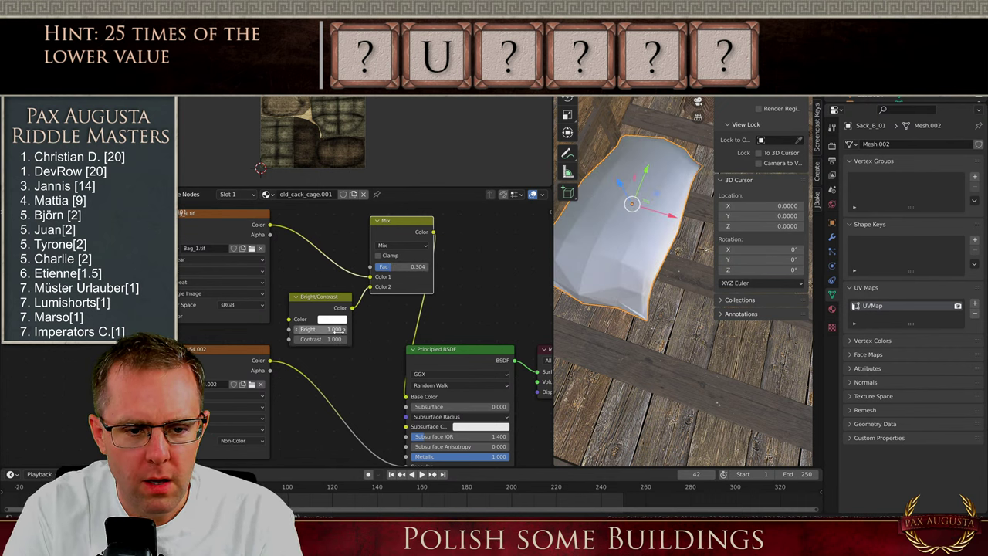
# Set Bright and Contrast to 0.5, lower the Mix factor to about 0.029 and check the sack on the deck
pyautogui.click(325, 329)
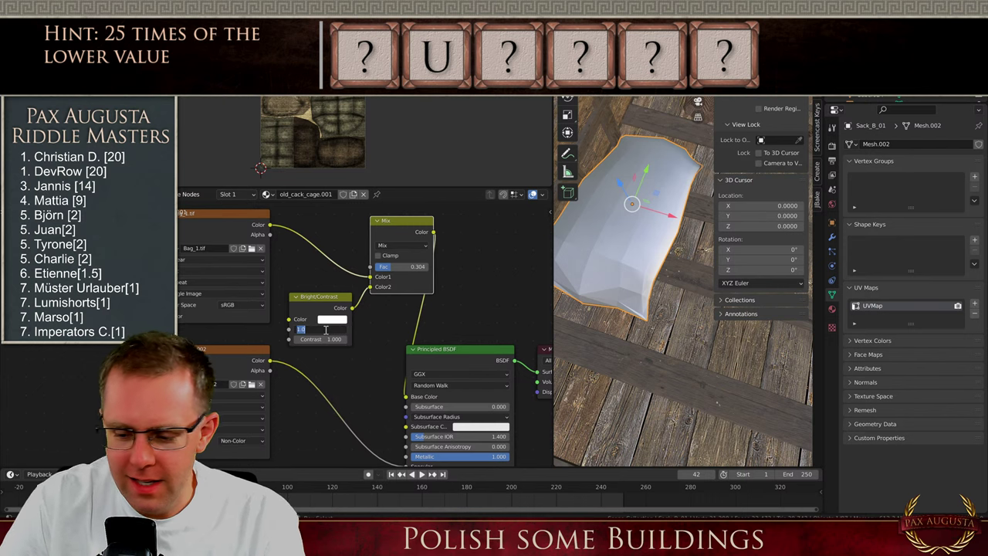
pyautogui.write('.5')
pyautogui.press('Tab')
pyautogui.write('.5')
pyautogui.press('Return')
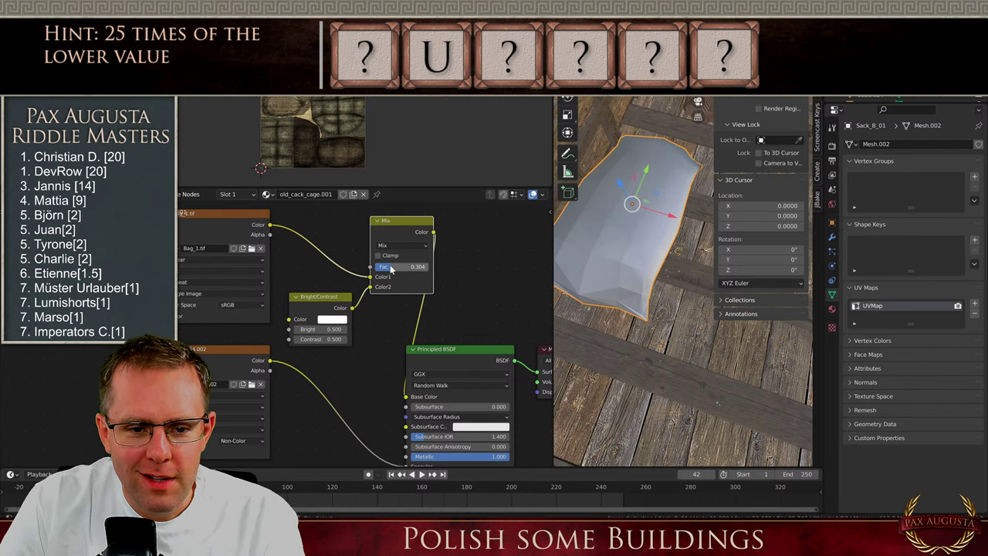
pyautogui.moveTo(390, 267); pyautogui.dragTo(376, 267)
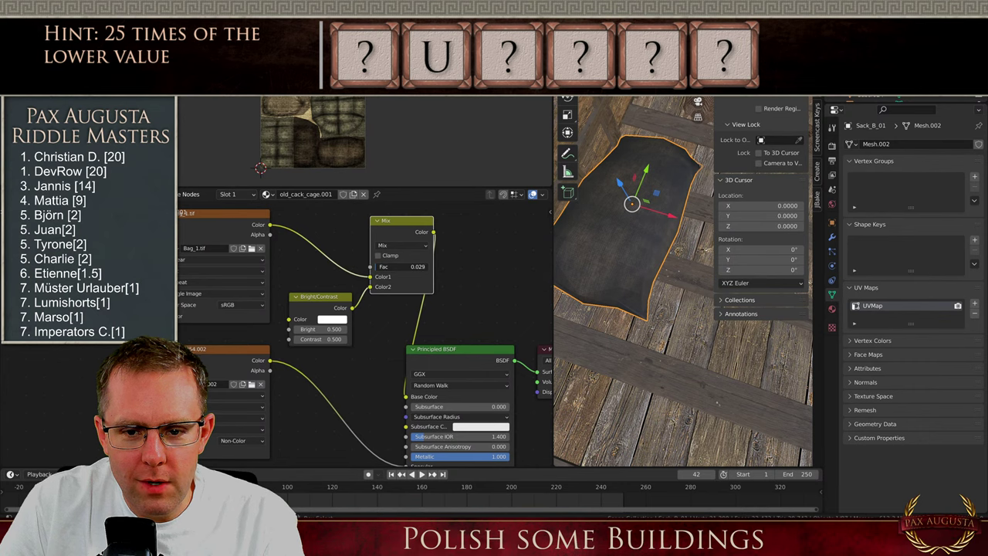
pyautogui.moveTo(666, 282); pyautogui.dragTo(636, 260, button='middle')
pyautogui.scroll(-3, 634, 213)
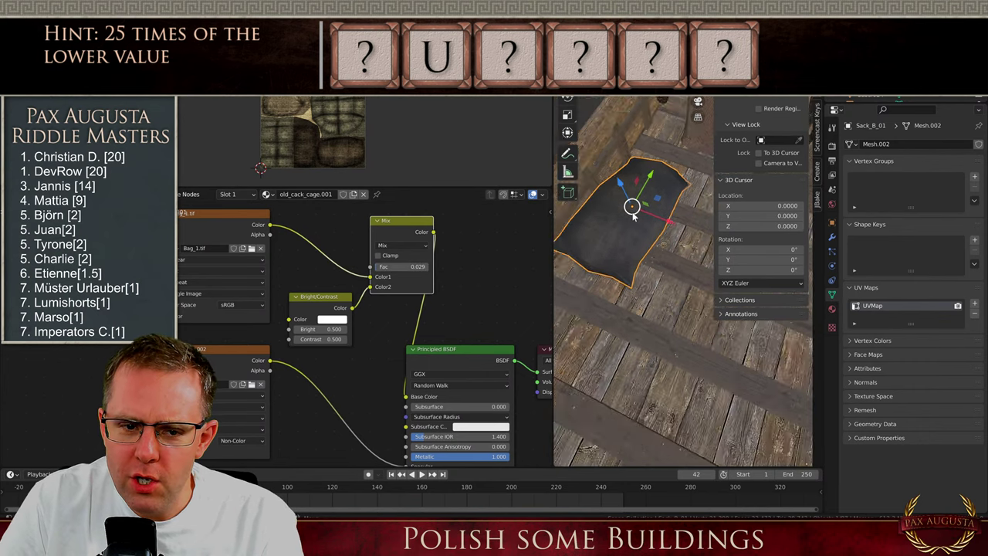
pyautogui.scroll(4, 633, 213)
# Reduce Metallic and Sheen Tint to 0 on the sack's Principled BSDF node
pyautogui.moveTo(378, 322); pyautogui.dragTo(357, 242, button='middle')
pyautogui.scroll(1, 410, 382)
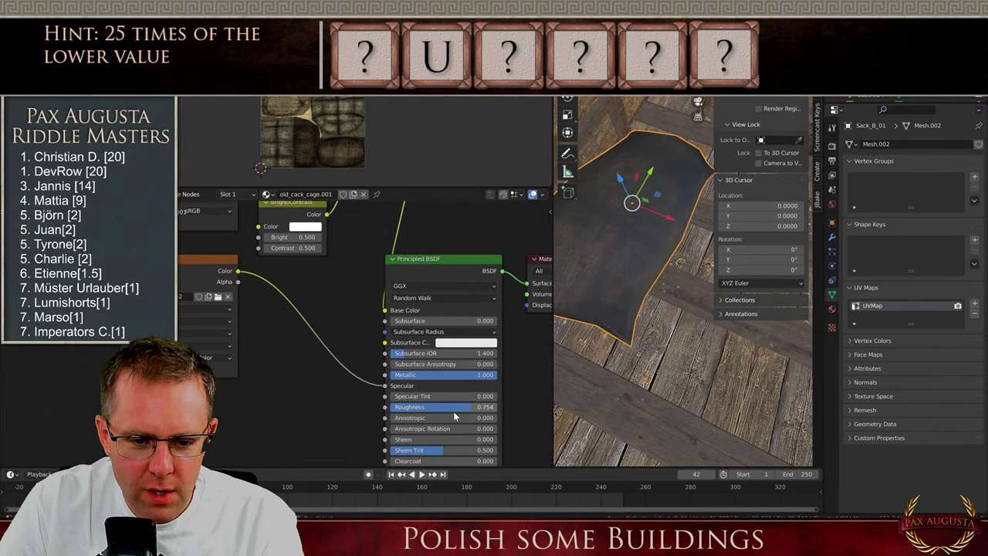
pyautogui.moveTo(477, 378); pyautogui.dragTo(433, 379)
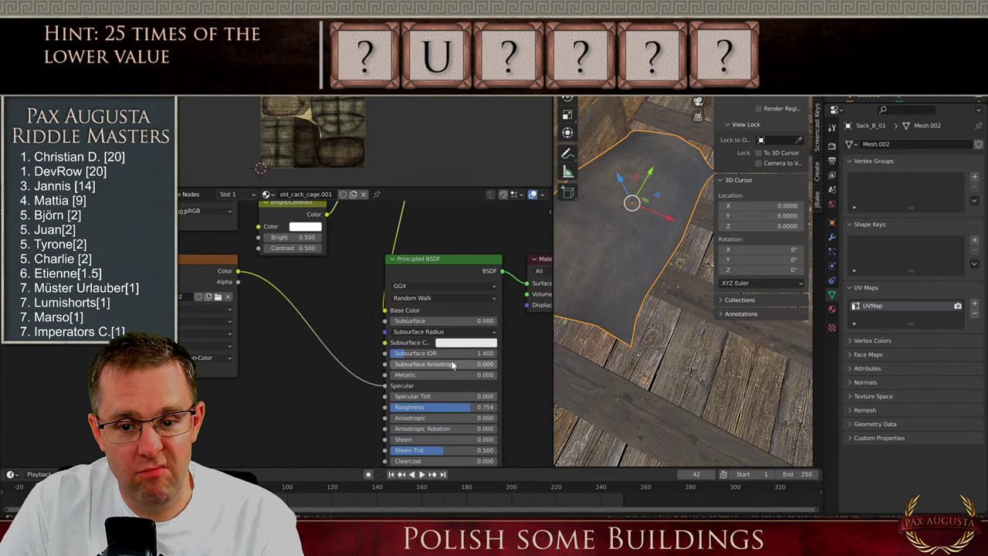
pyautogui.scroll(-1, 453, 366)
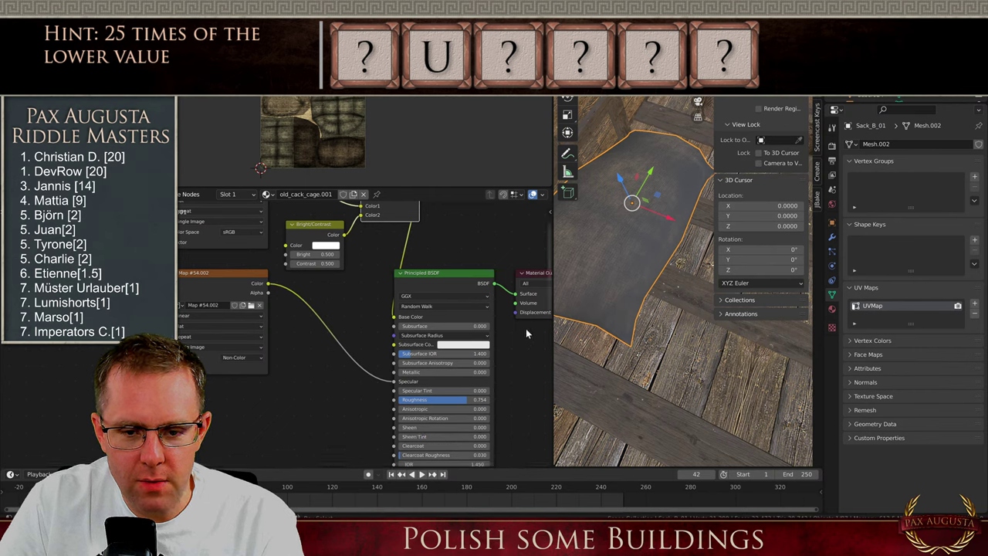
pyautogui.scroll(-3, 441, 353)
pyautogui.moveTo(437, 403); pyautogui.dragTo(426, 358, button='middle')
pyautogui.scroll(3, 426, 358)
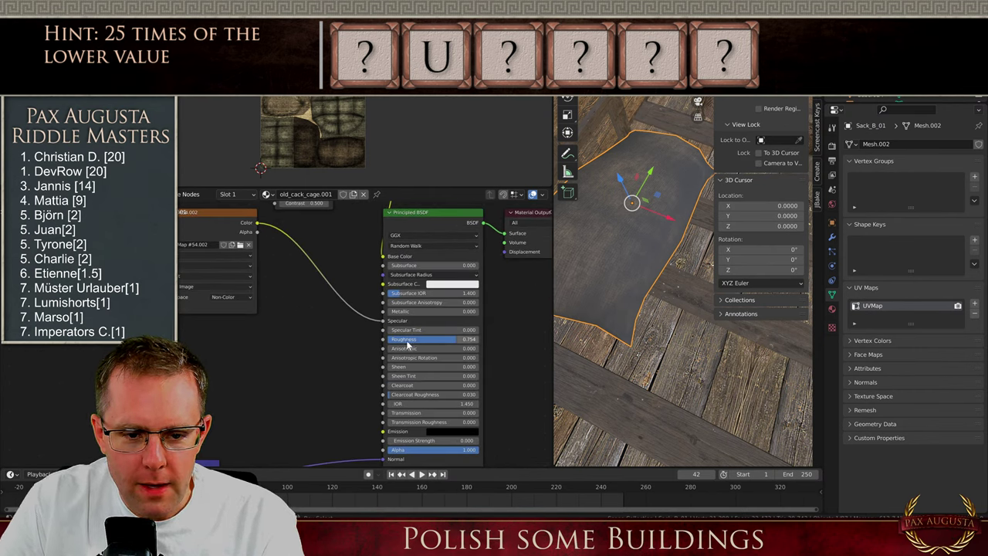
# Disconnect the Map #54.002 texture from the Specular input of the sack's Principled BSDF node
pyautogui.moveTo(635, 257); pyautogui.dragTo(644, 270, button='middle')
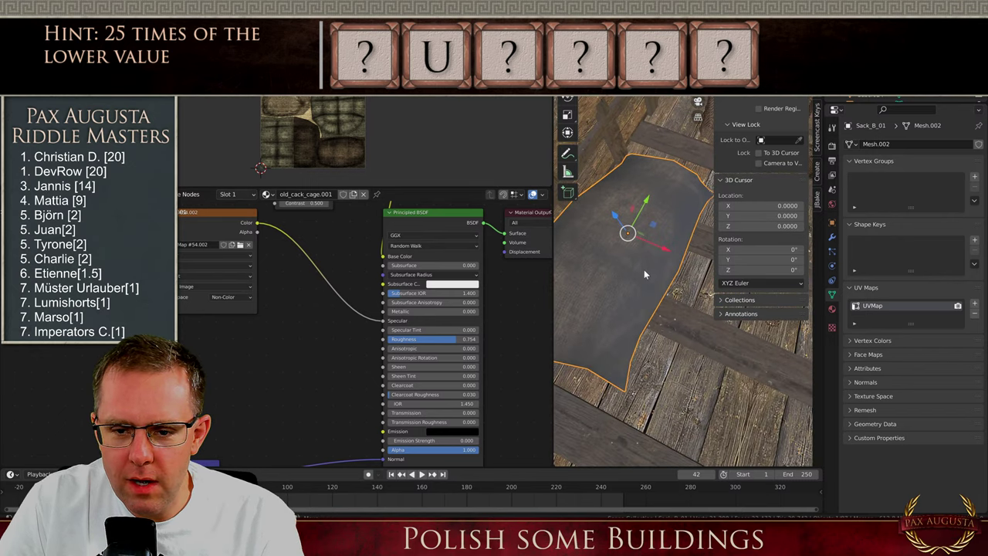
pyautogui.click(832, 309)
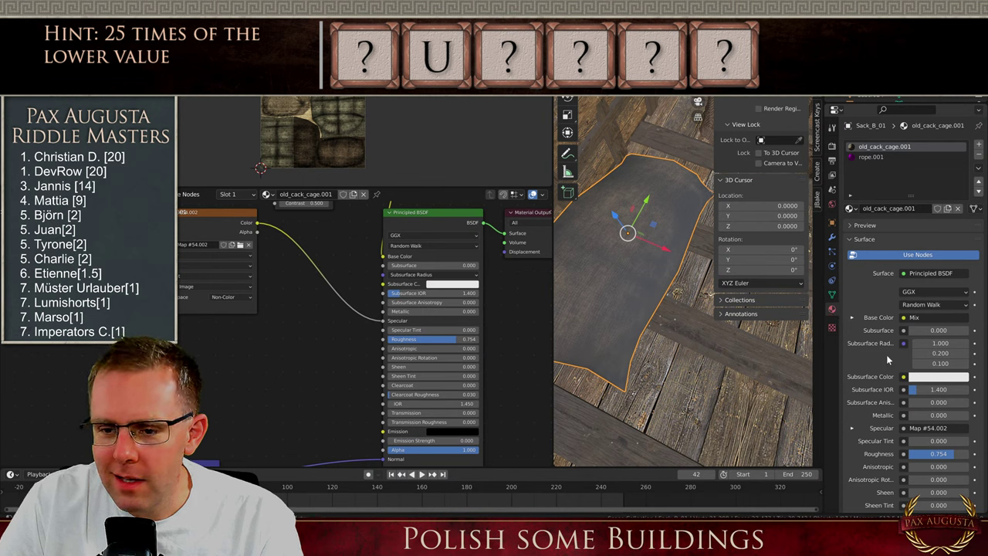
pyautogui.scroll(-3, 894, 381)
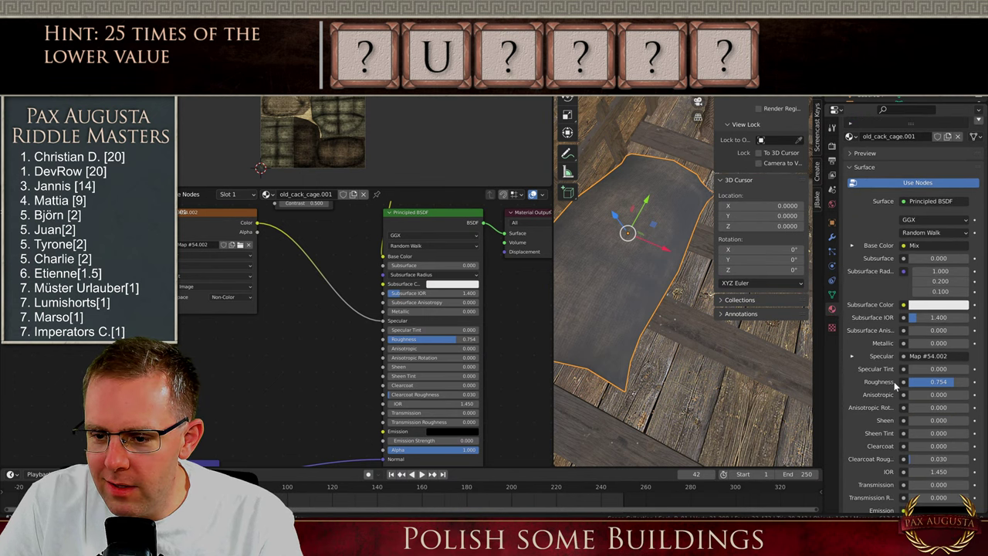
pyautogui.scroll(-1, 894, 381)
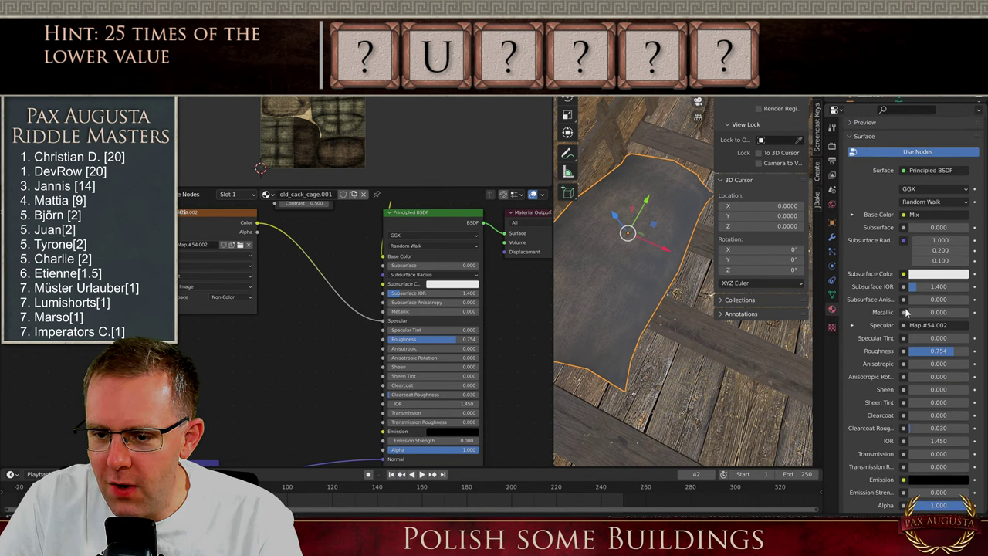
pyautogui.scroll(-6, 908, 317)
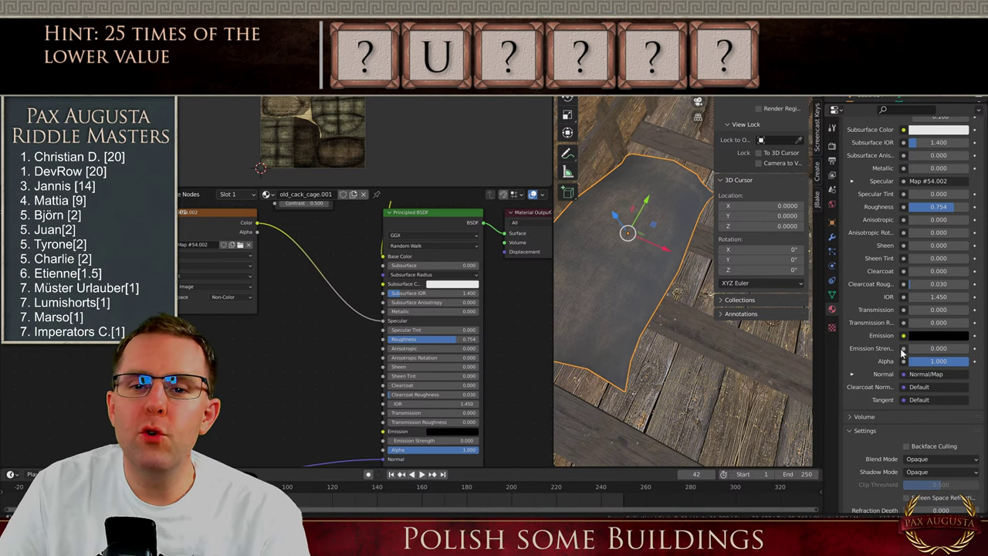
pyautogui.scroll(-2, 290, 344)
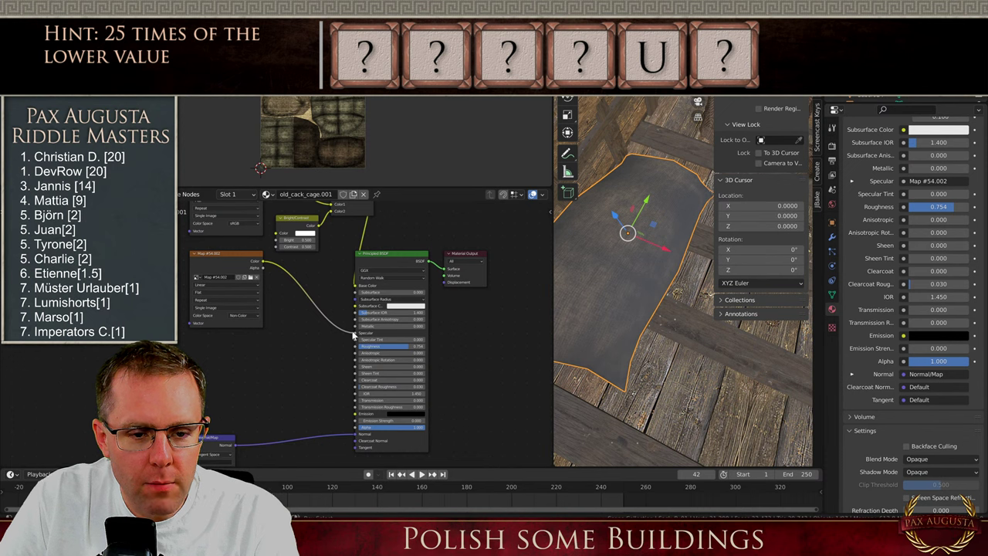
pyautogui.moveTo(355, 333); pyautogui.dragTo(370, 333)
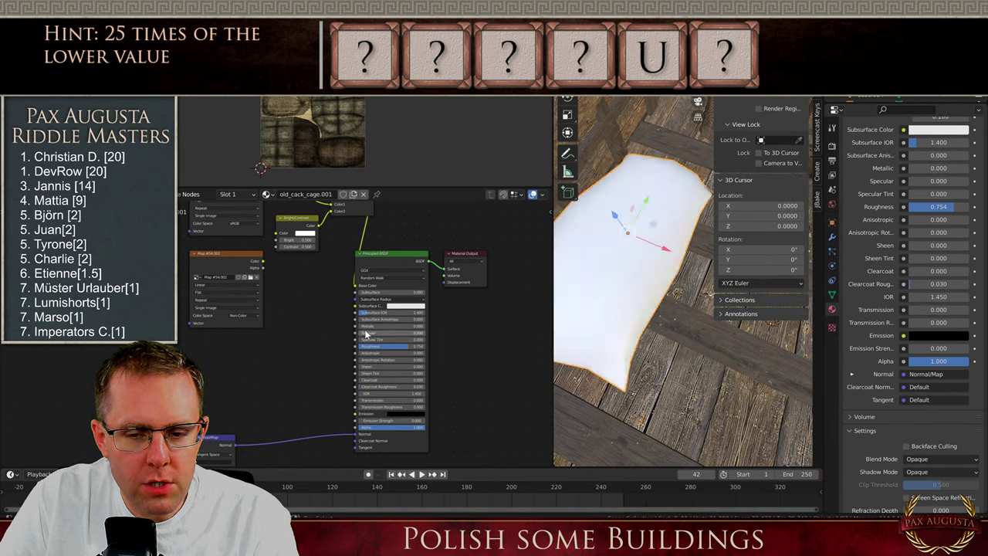
pyautogui.scroll(1, 345, 323)
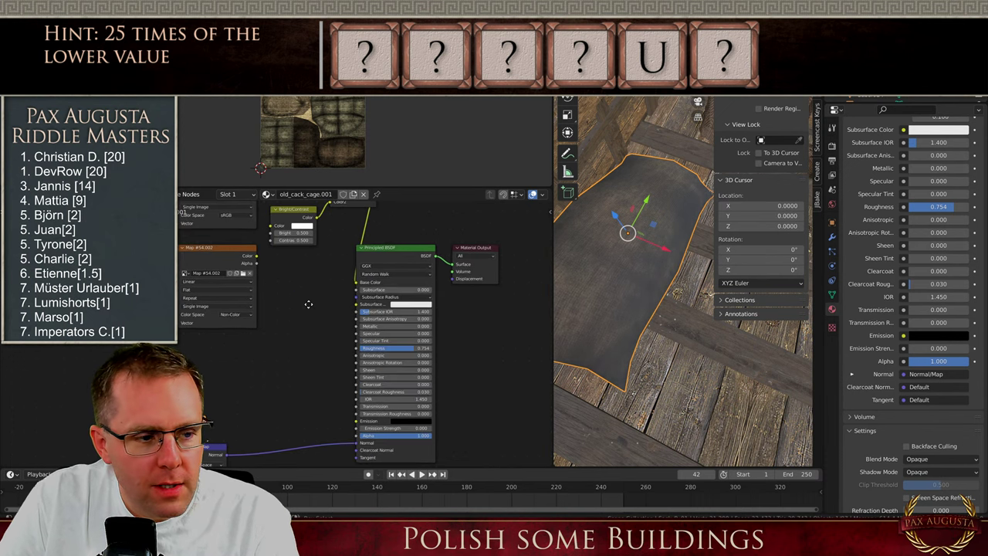
# Darken the Bright/Contrast node's input colour from white to a mid grey
pyautogui.moveTo(308, 305); pyautogui.dragTo(353, 396, button='middle')
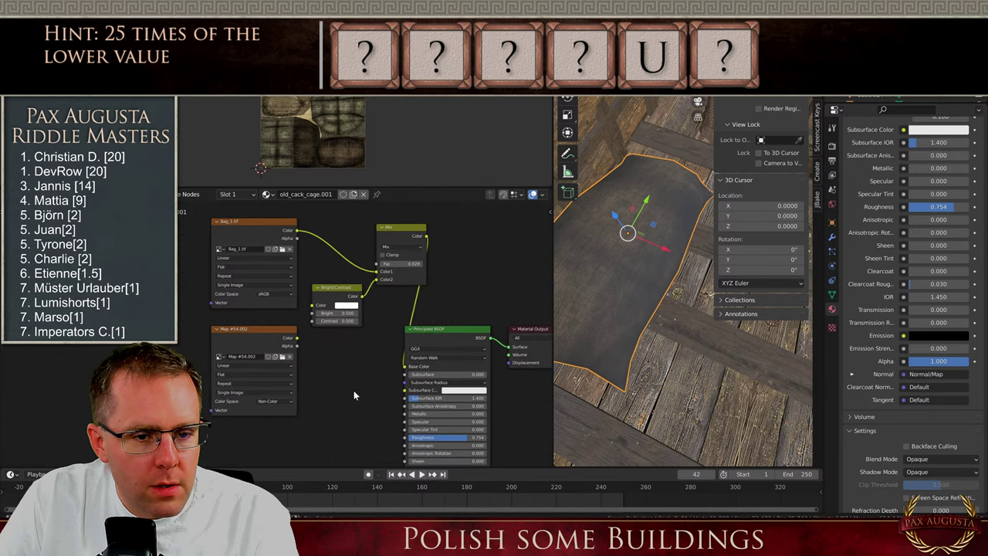
pyautogui.scroll(3, 354, 391)
pyautogui.moveTo(380, 326); pyautogui.dragTo(367, 362, button='middle')
pyautogui.click(349, 344)
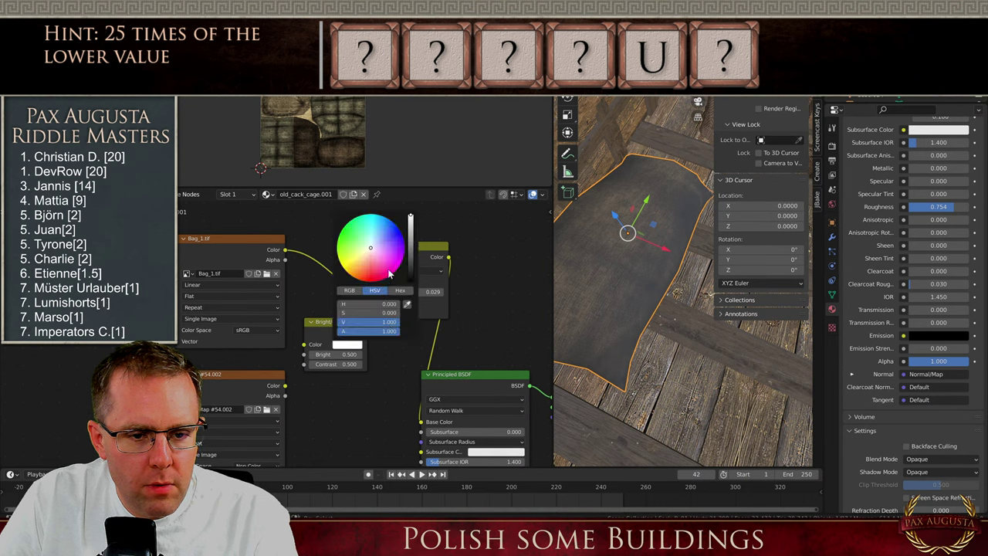
pyautogui.moveTo(410, 219); pyautogui.dragTo(410, 268)
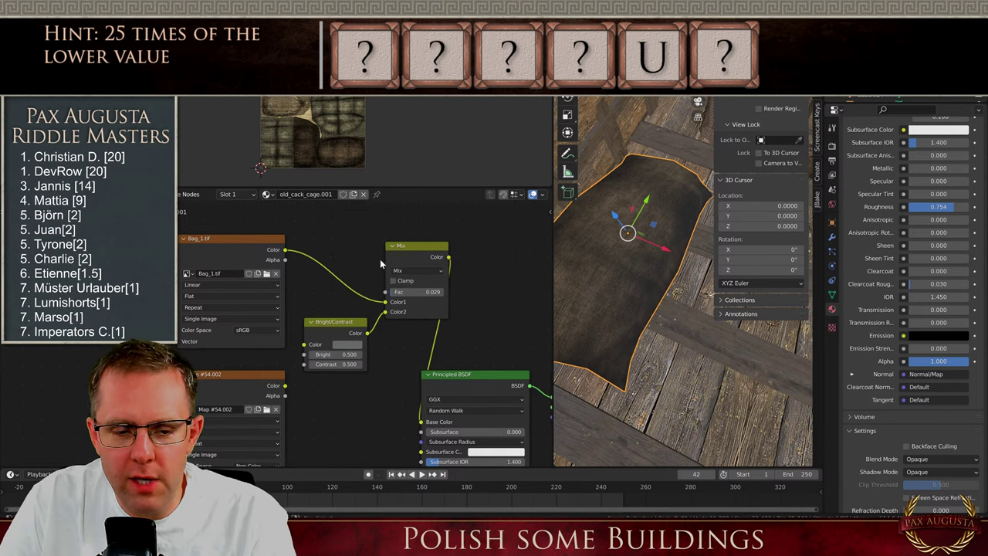
# Rearrange the Bright/Contrast and Mix nodes in the sack's material node layout
pyautogui.moveTo(342, 323); pyautogui.dragTo(332, 365)
pyautogui.click(413, 246)
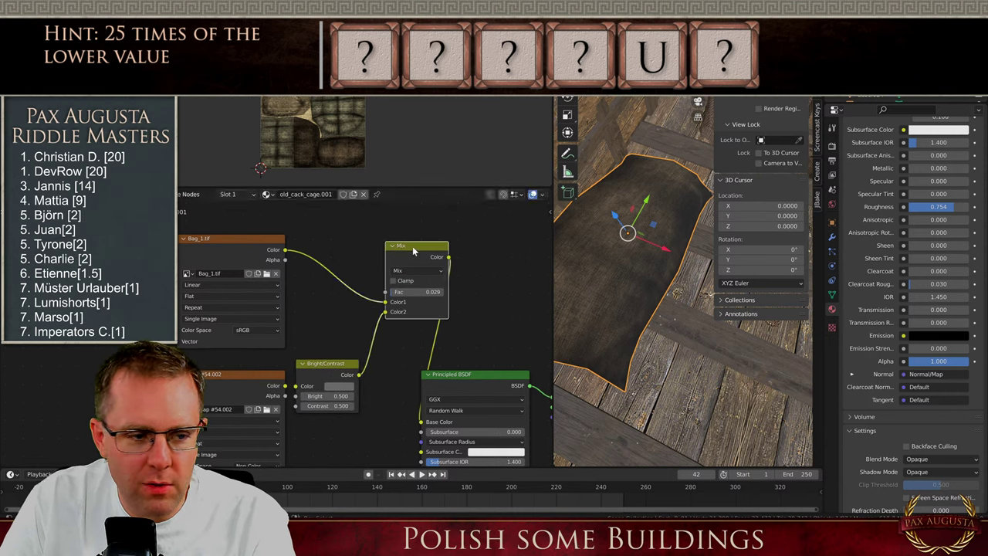
pyautogui.moveTo(412, 246); pyautogui.dragTo(405, 241)
pyautogui.moveTo(328, 363); pyautogui.dragTo(328, 331)
pyautogui.scroll(-5, 328, 331)
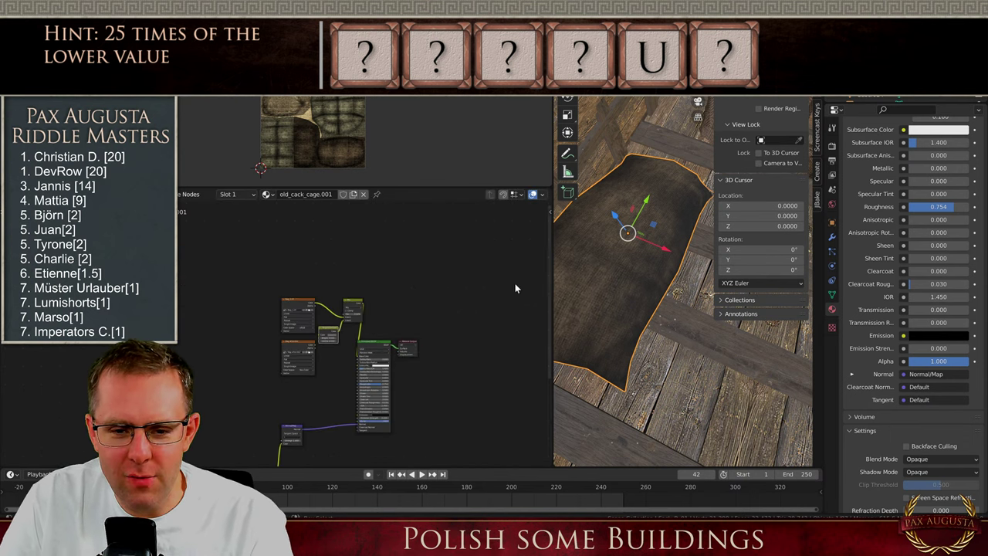
# Enlarge the 3D view, duplicate the sack and move the copy about 0.798 along X
pyautogui.moveTo(555, 258); pyautogui.dragTo(288, 258)
pyautogui.moveTo(394, 306); pyautogui.dragTo(485, 249, button='middle')
pyautogui.hotkey('shift', 'd')
pyautogui.rightClick(492, 250)
pyautogui.moveTo(497, 249); pyautogui.dragTo(613, 303)
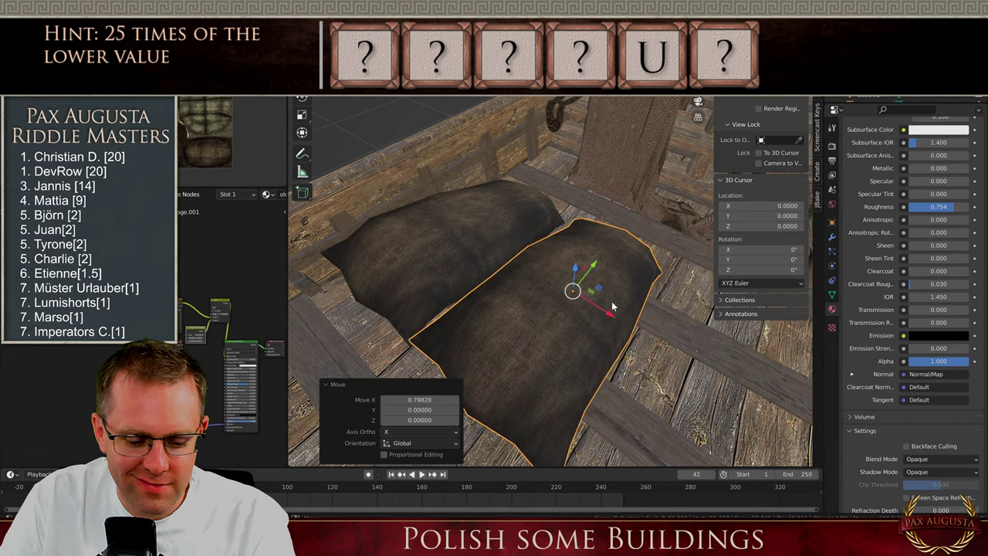
# Rotate the copied sack 180° about Z and about -31.8° about X
pyautogui.write('rz180')
pyautogui.press('Return')
pyautogui.press('r')
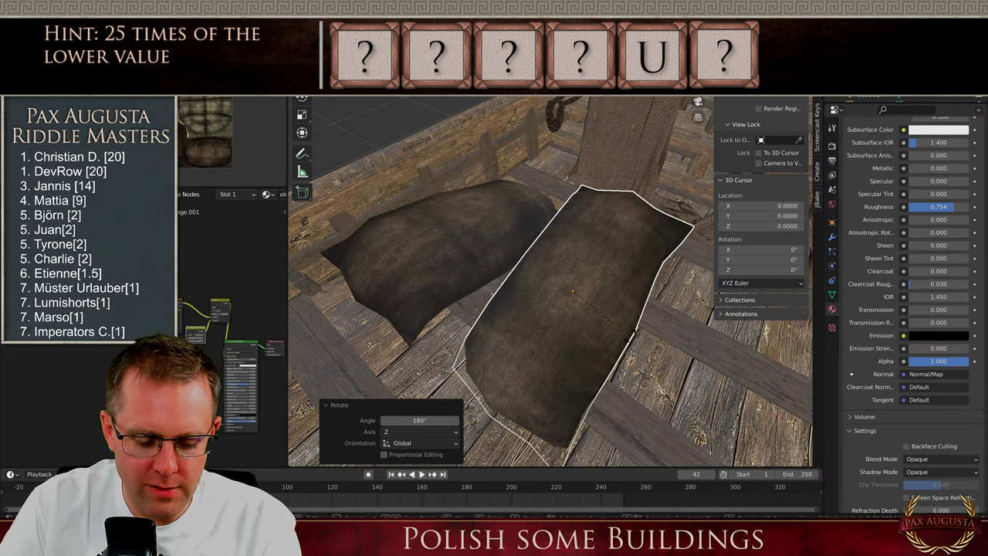
pyautogui.press('x')
pyautogui.click(603, 351)
# Scale the copied sack down and move it about 0.256 along Y and -0.148 along Z
pyautogui.press('s')
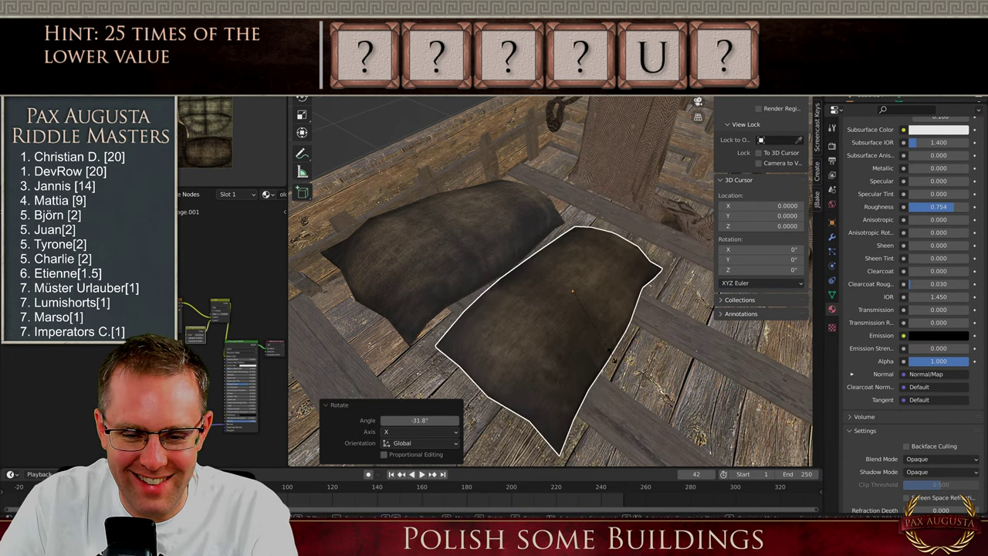
pyautogui.click(496, 356)
pyautogui.press('g')
pyautogui.press('y')
pyautogui.click(602, 236)
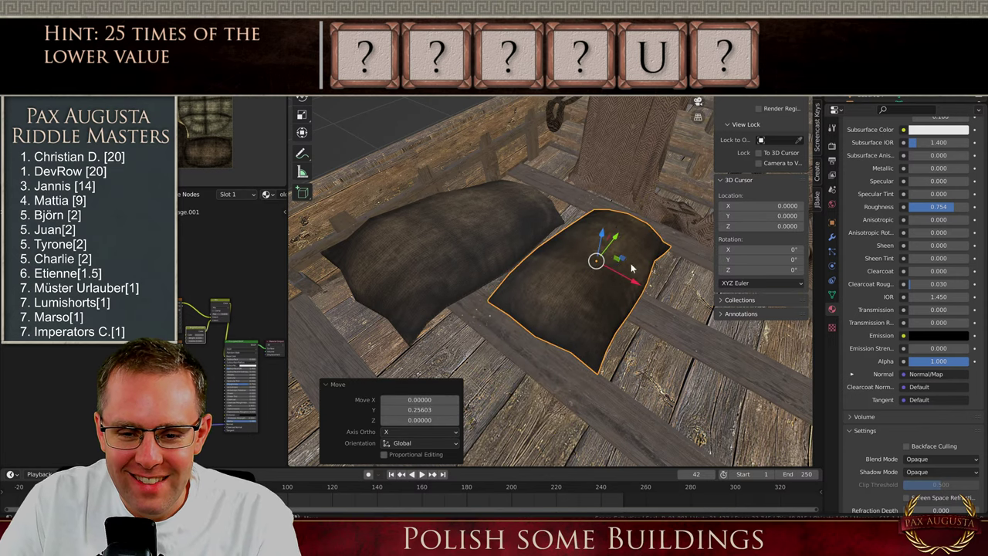
pyautogui.press('g')
pyautogui.press('z')
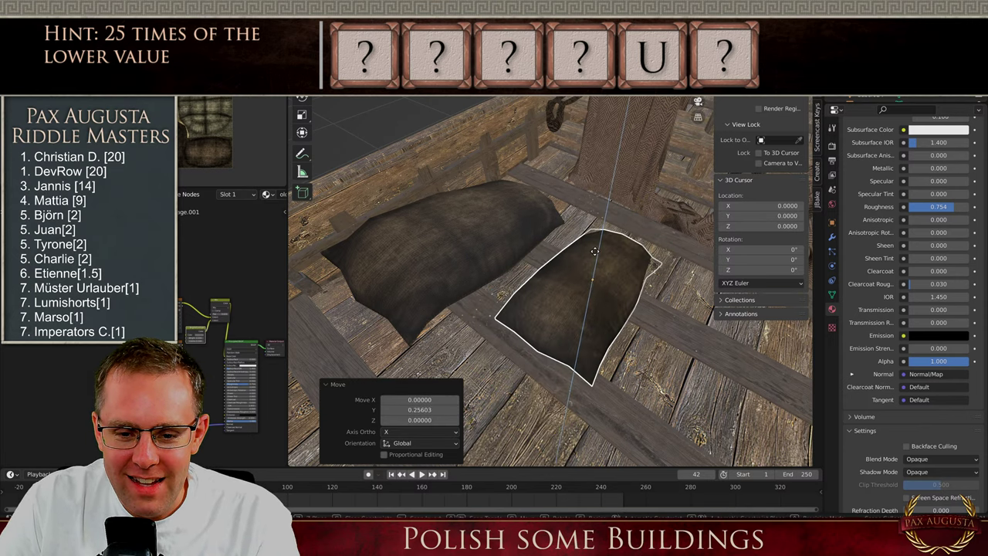
pyautogui.press('Escape')
# Shift the copied sack along X toward the first sack and rotate it about 4.53° around Z
pyautogui.press('g')
pyautogui.press('x')
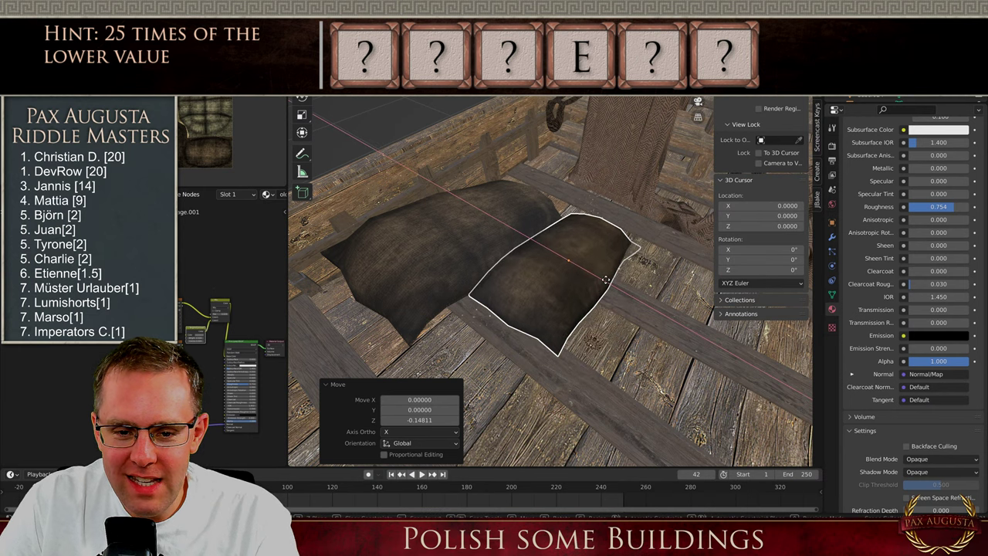
pyautogui.click(610, 284)
pyautogui.press('r')
pyautogui.press('z')
pyautogui.click(646, 320)
# Assign the Bag_1.tif texture to the cloth material of the magenta roped sack beside the large clay jar
pyautogui.scroll(-4, 618, 315)
pyautogui.moveTo(587, 307); pyautogui.dragTo(332, 292, button='middle')
pyautogui.moveTo(532, 289); pyautogui.dragTo(412, 252, button='middle')
pyautogui.scroll(-4, 412, 252)
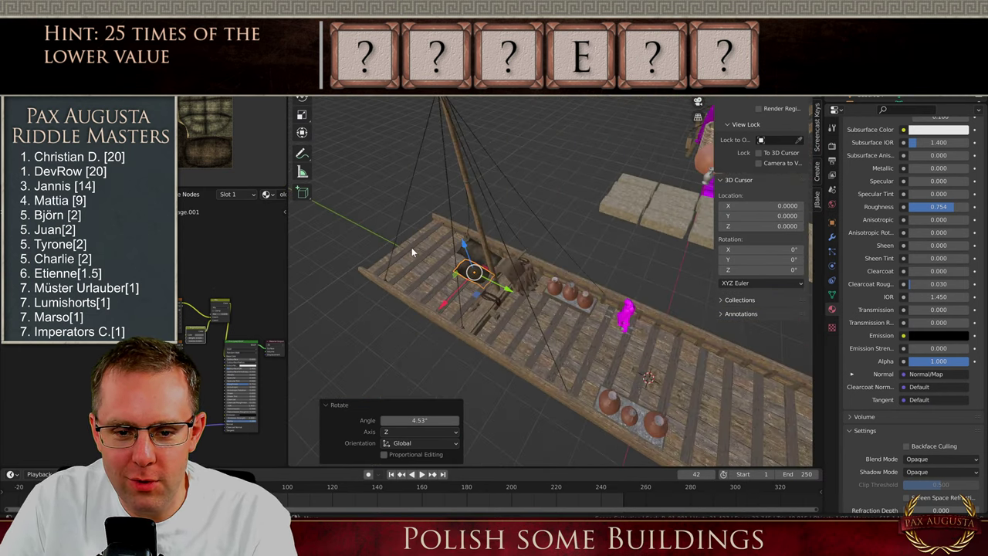
pyautogui.moveTo(493, 299); pyautogui.dragTo(562, 233, button='middle')
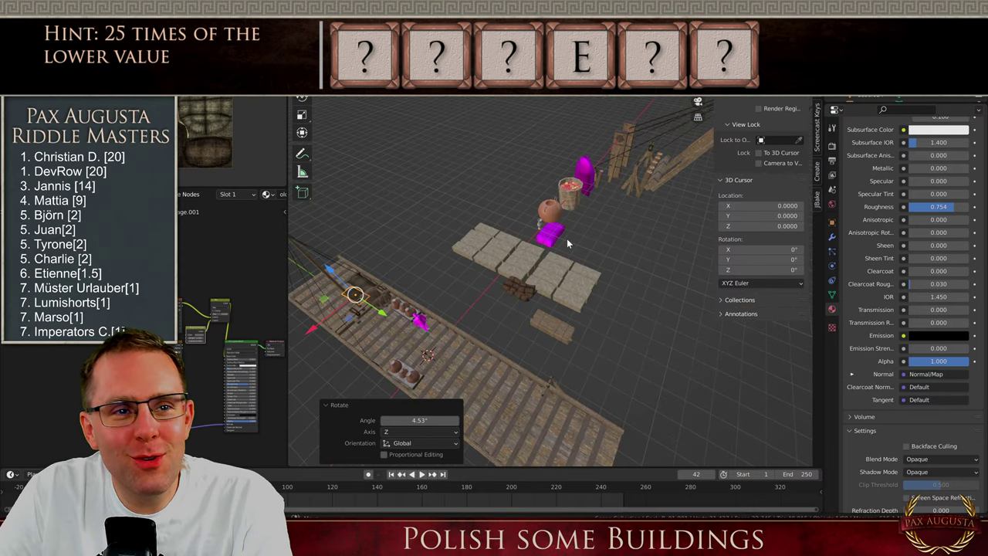
pyautogui.moveTo(567, 244); pyautogui.dragTo(553, 268, button='middle')
pyautogui.click(556, 268)
pyautogui.press('KP_Decimal')
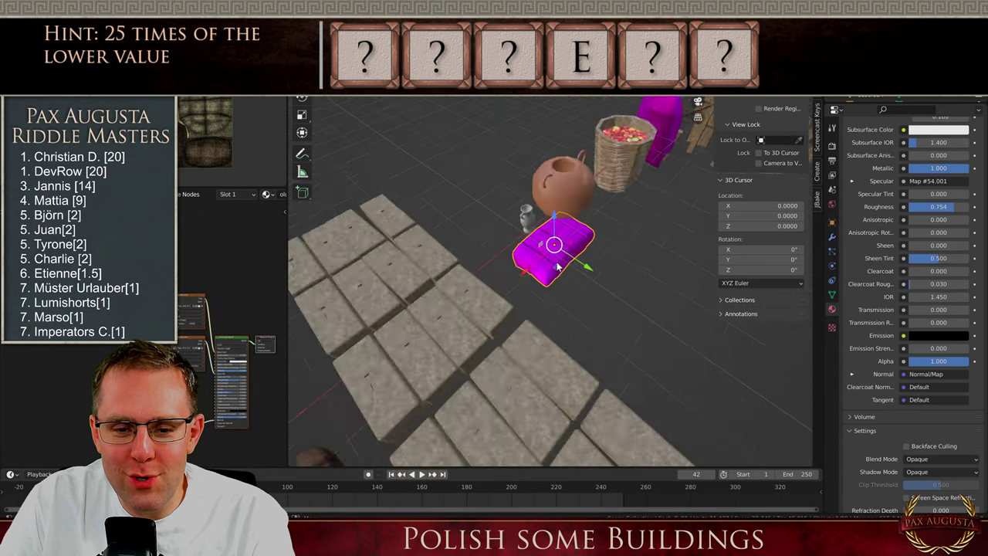
pyautogui.scroll(2, 558, 266)
pyautogui.moveTo(259, 324); pyautogui.dragTo(178, 320, button='middle')
pyautogui.scroll(6, 235, 316)
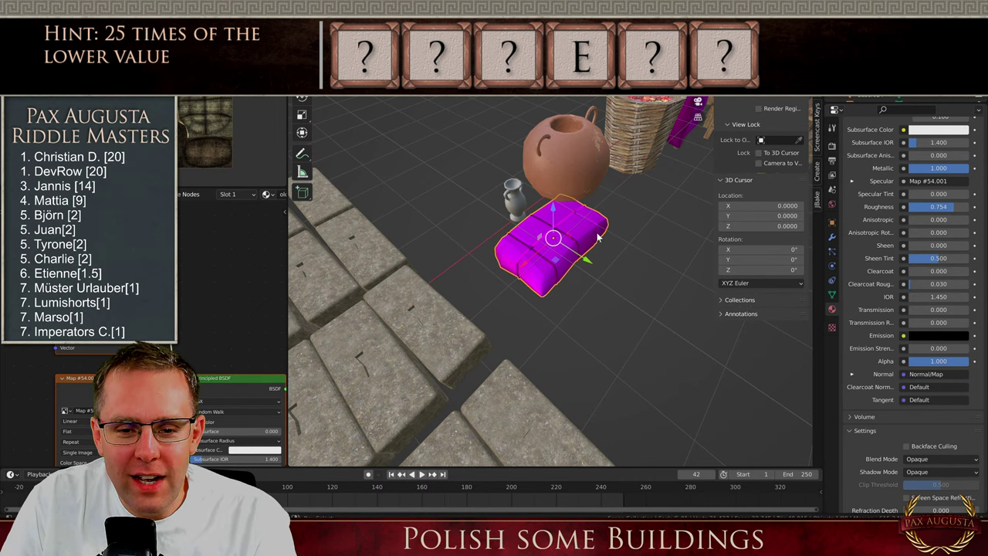
pyautogui.press('KP_Decimal')
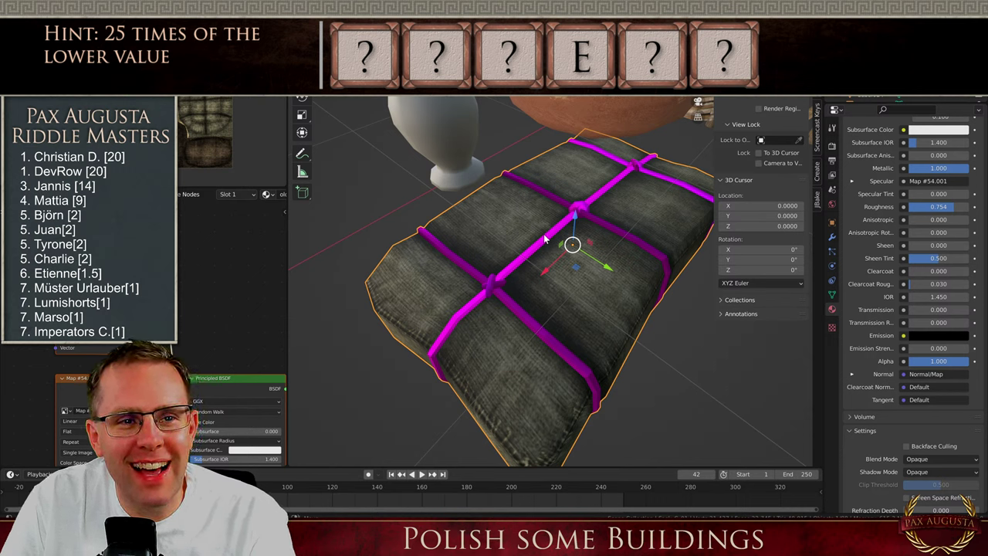
# Set the Base Color texture of the roped sack's rope material to Rope_1.tif
pyautogui.press('Tab')
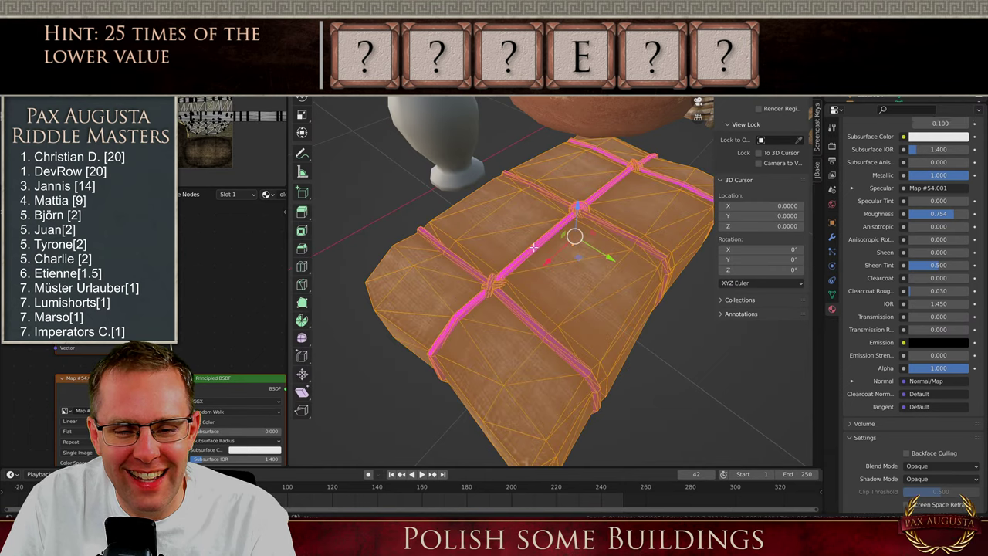
pyautogui.click(535, 247)
pyautogui.press('Tab')
pyautogui.scroll(8, 899, 279)
pyautogui.scroll(1, 899, 282)
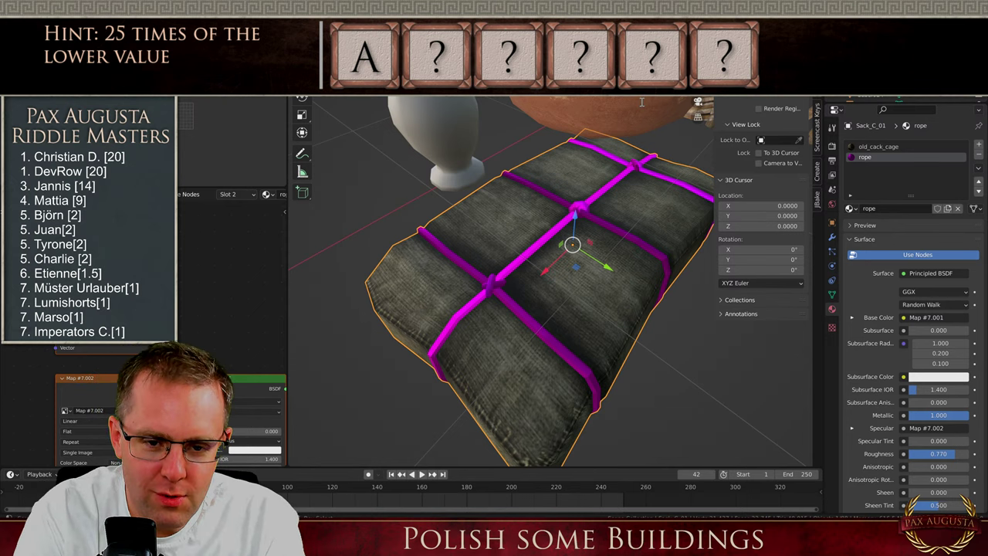
pyautogui.scroll(-6, 465, 230)
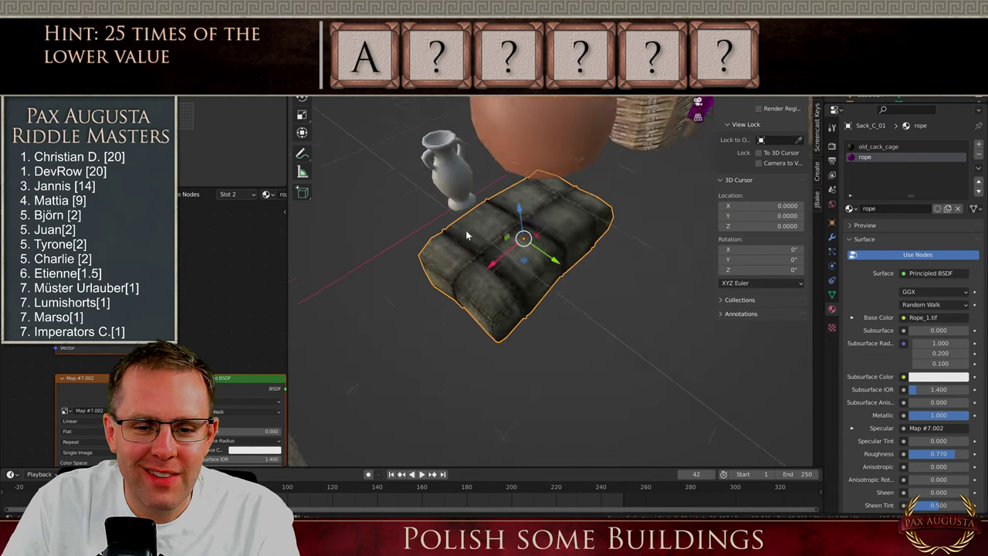
# Make old_cack_cage the active material of the roped sack by selecting one of its cloth faces
pyautogui.scroll(5, 499, 253)
pyautogui.press('Tab')
pyautogui.click(503, 261)
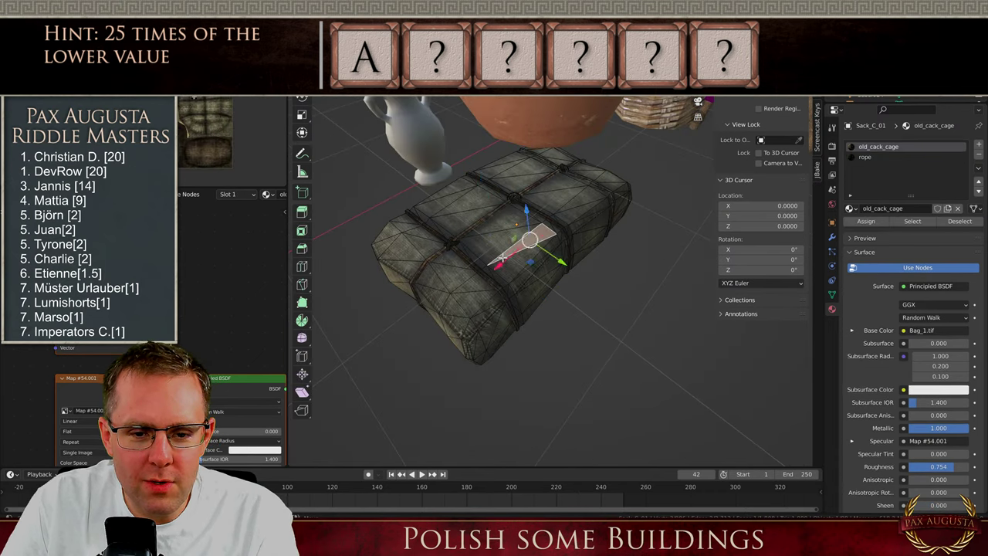
pyautogui.press('Tab')
# Move the roped sack over to the boat and raise it about 0.723 along Z onto the deck
pyautogui.scroll(-10, 480, 249)
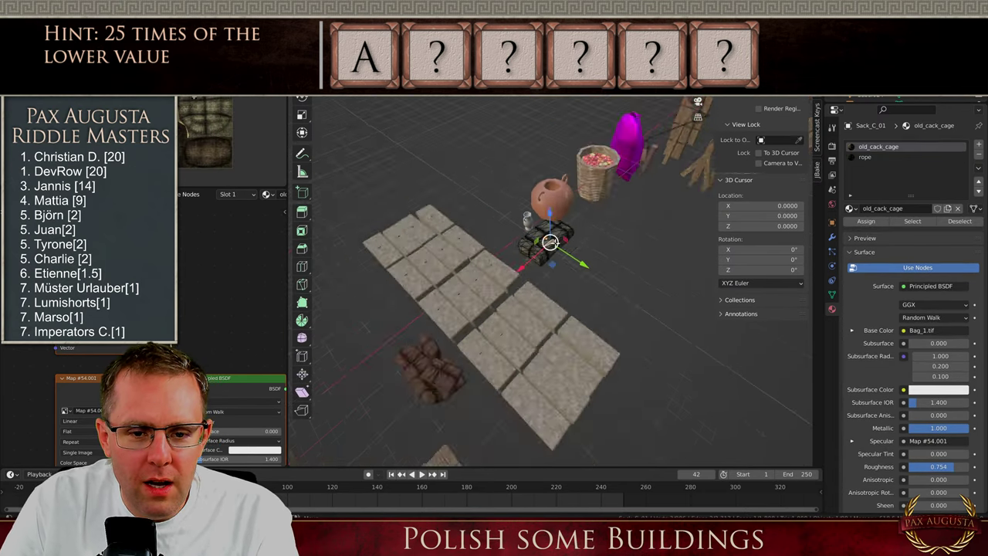
pyautogui.scroll(5, 540, 261)
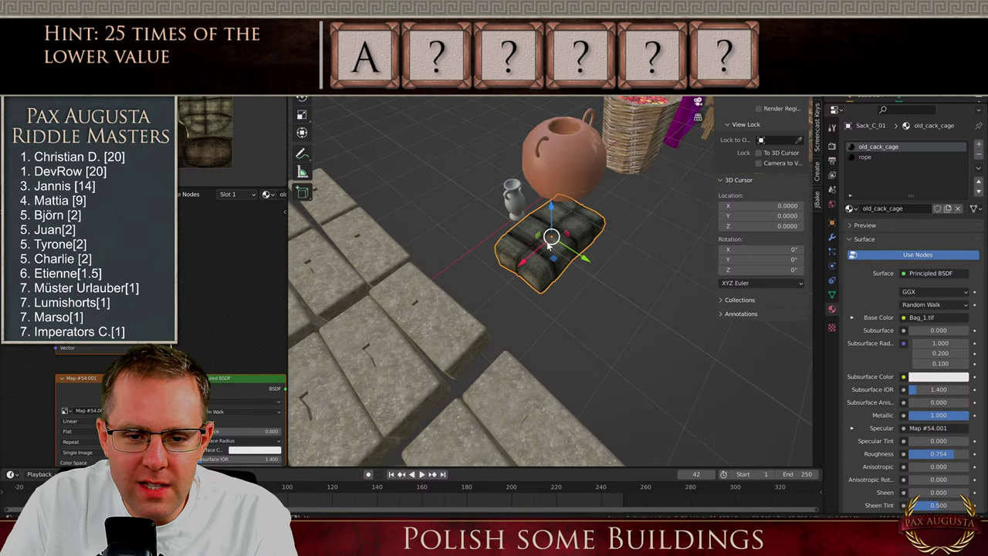
pyautogui.scroll(-4, 545, 268)
pyautogui.moveTo(545, 268); pyautogui.dragTo(335, 421)
pyautogui.moveTo(424, 328); pyautogui.dragTo(504, 238, button='middle')
pyautogui.click(473, 302)
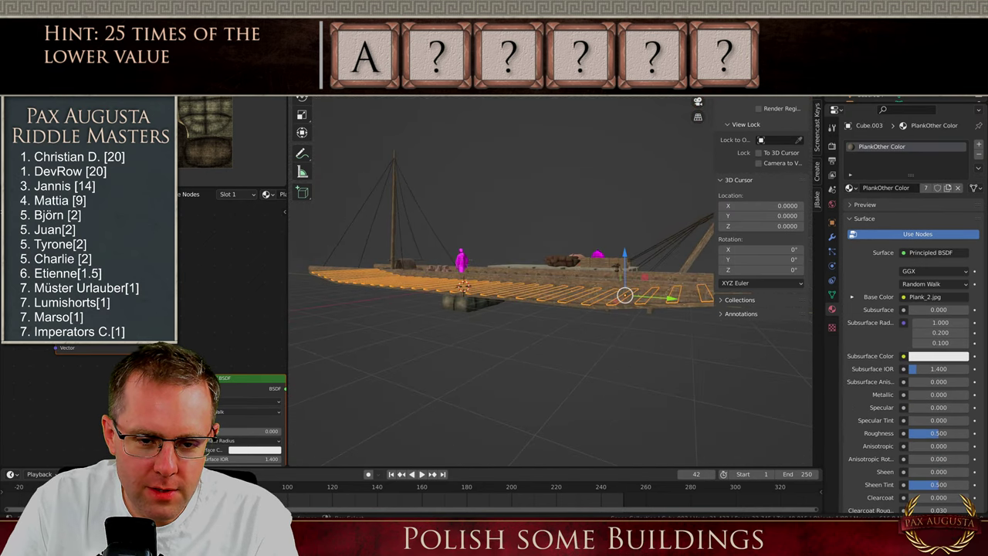
pyautogui.click(464, 303)
pyautogui.moveTo(463, 303); pyautogui.dragTo(470, 301, button='middle')
pyautogui.moveTo(470, 300); pyautogui.dragTo(471, 274)
# Scale the roped sack to about 0.576 and set its cloth material's Metallic to 0
pyautogui.press('s')
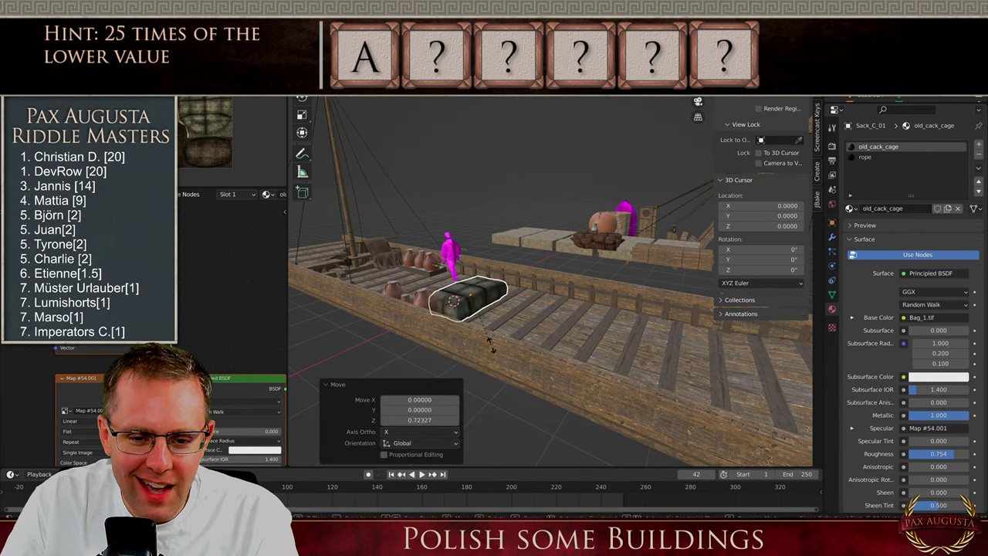
pyautogui.click(487, 334)
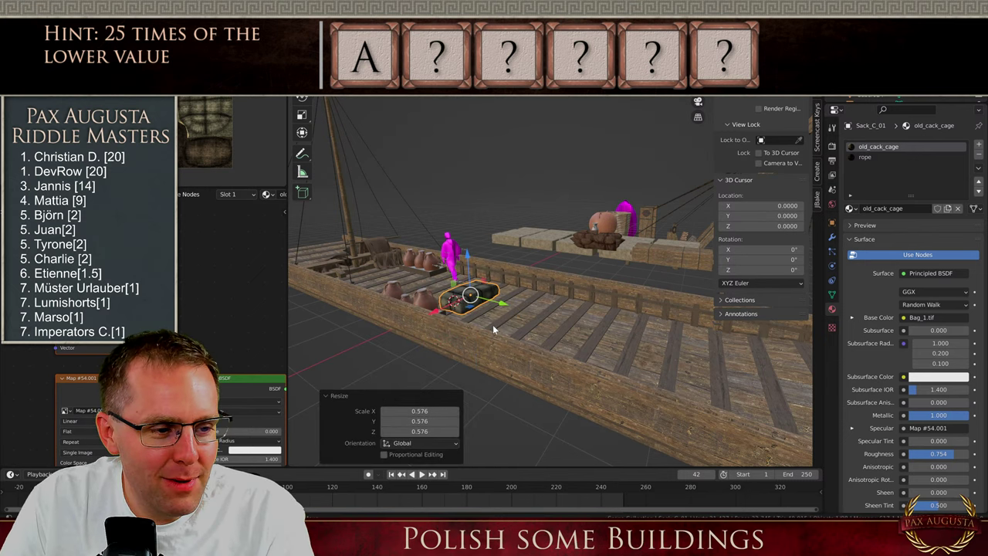
pyautogui.moveTo(936, 419); pyautogui.dragTo(908, 418)
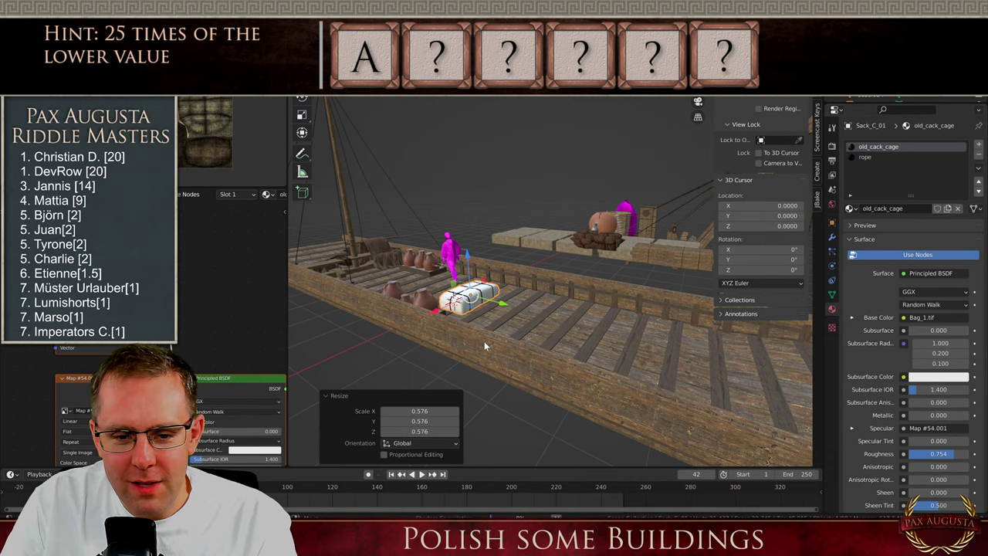
# Rotate the tied sack bundle on the boat deck by 92° around the Z axis
pyautogui.press('KP_Decimal')
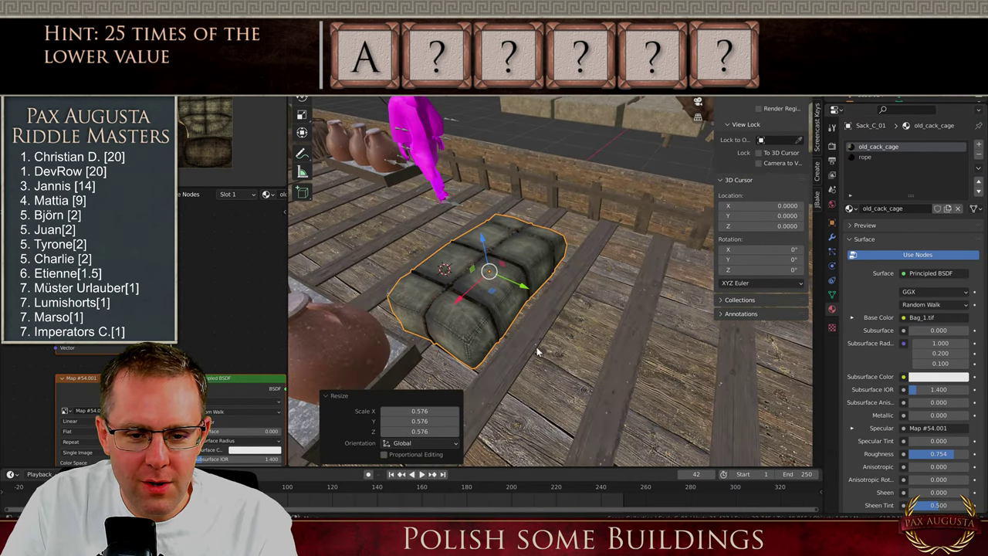
pyautogui.write('sz')
pyautogui.write('92')
pyautogui.press('Return')
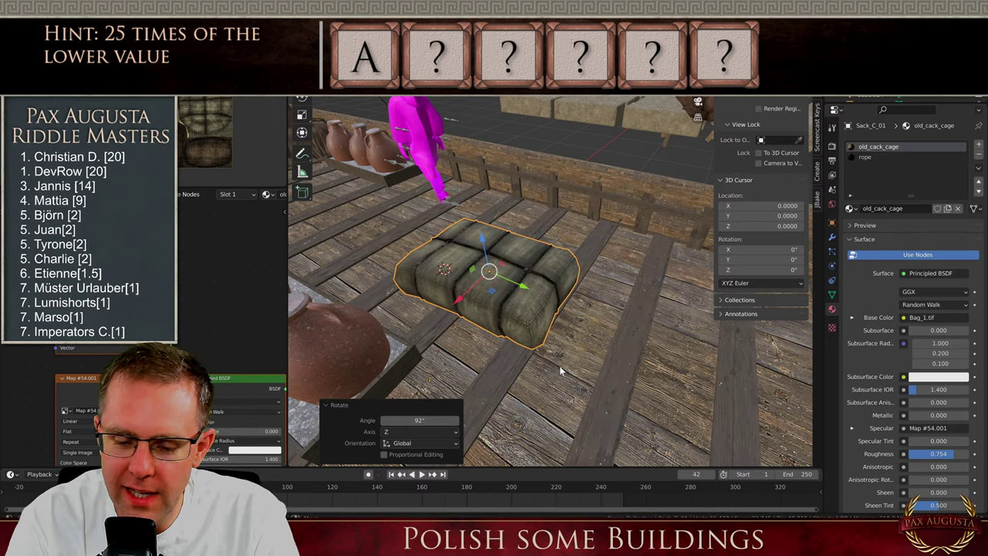
# Rename the sack bundle's UV map as UVMap
pyautogui.click(833, 295)
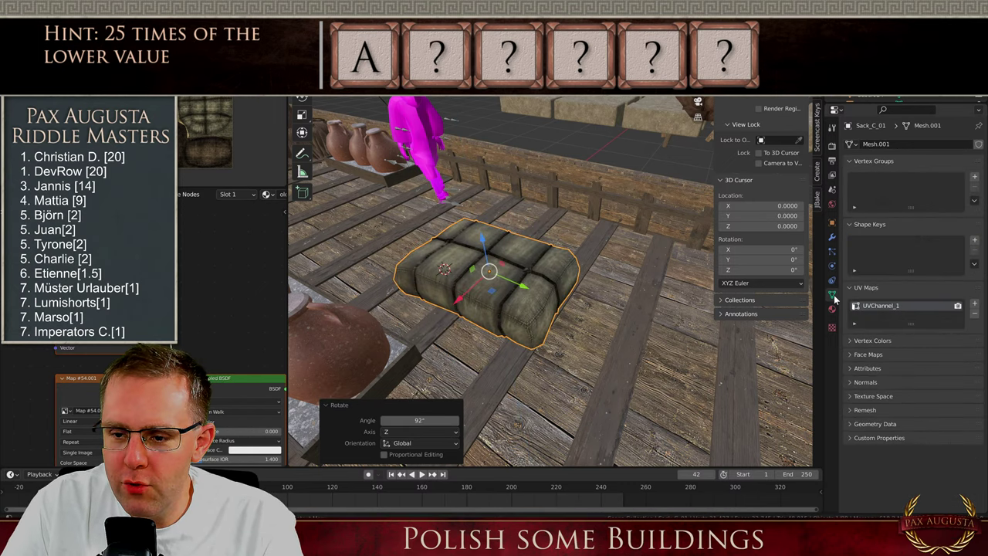
pyautogui.doubleClick(888, 306)
pyautogui.write('UVMap')
pyautogui.press('Return')
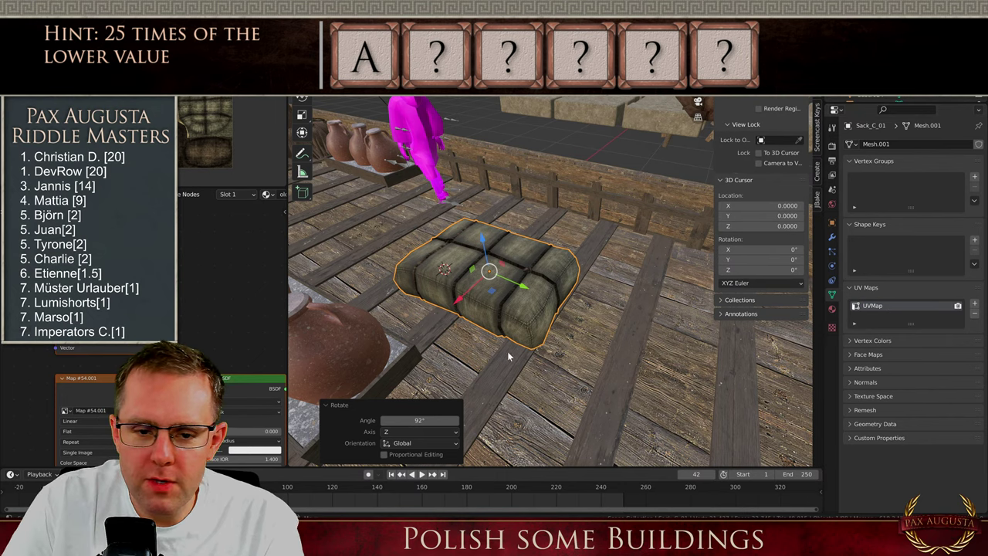
# Move the sack bundle about -3.93 along Y and -0.35 along X, next to the row of jars near the mast
pyautogui.click(488, 307)
pyautogui.click(490, 282)
pyautogui.scroll(-8, 550, 317)
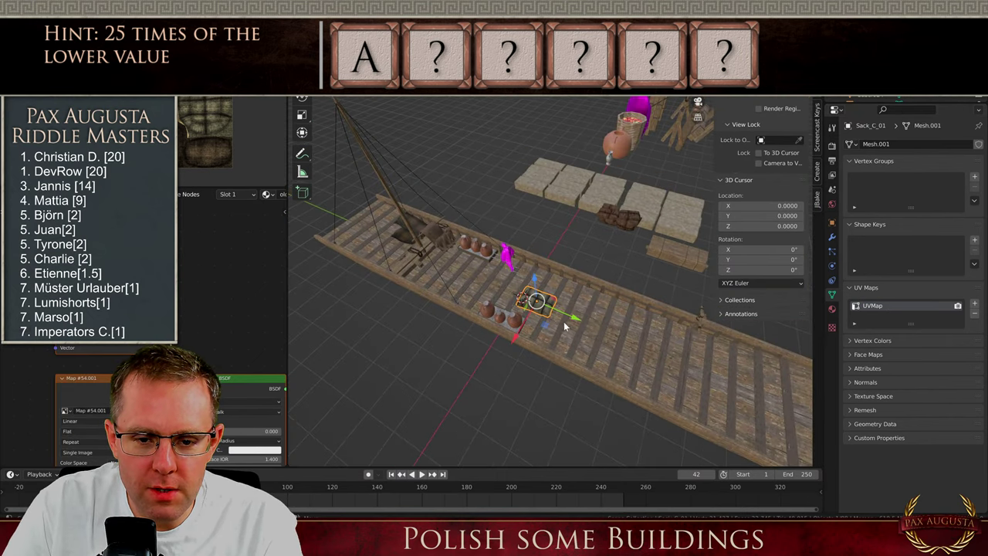
pyautogui.moveTo(573, 318); pyautogui.dragTo(481, 289)
pyautogui.scroll(5, 460, 258)
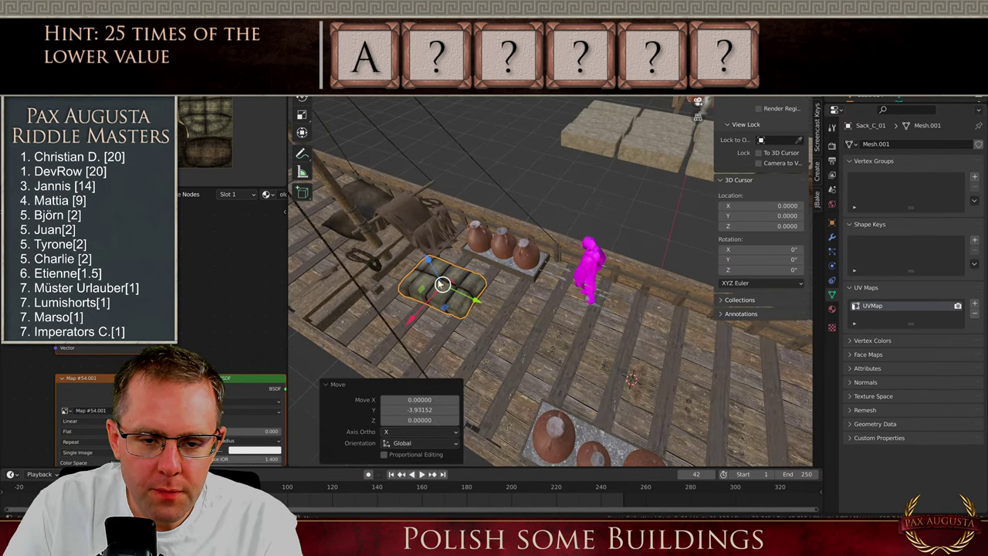
pyautogui.moveTo(416, 318); pyautogui.dragTo(433, 309)
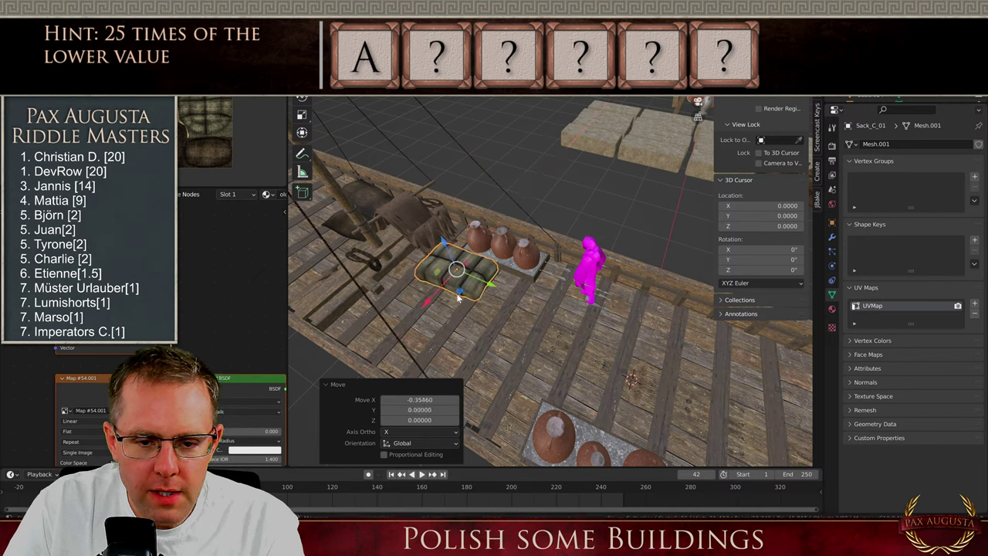
# Duplicate the sack bundle, place the copy beside it along Y and rotate it 180° around Z
pyautogui.hotkey('shift', 'd')
pyautogui.rightClick(458, 299)
pyautogui.moveTo(492, 287); pyautogui.dragTo(543, 313)
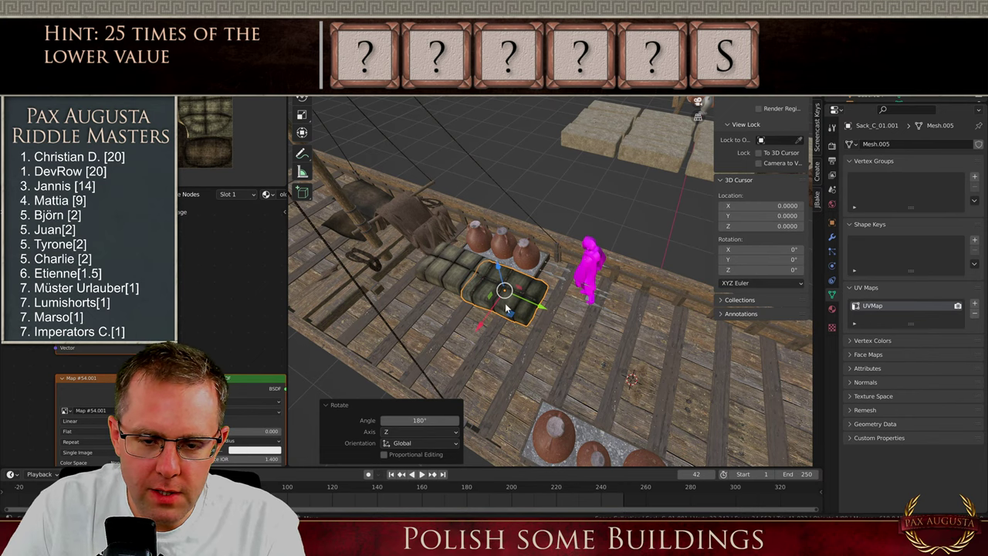
# Tilt the copied sack about -20.4° around X and raise it about 0.1 along Z so it leans on the first sack
pyautogui.scroll(4, 495, 293)
pyautogui.press('x')
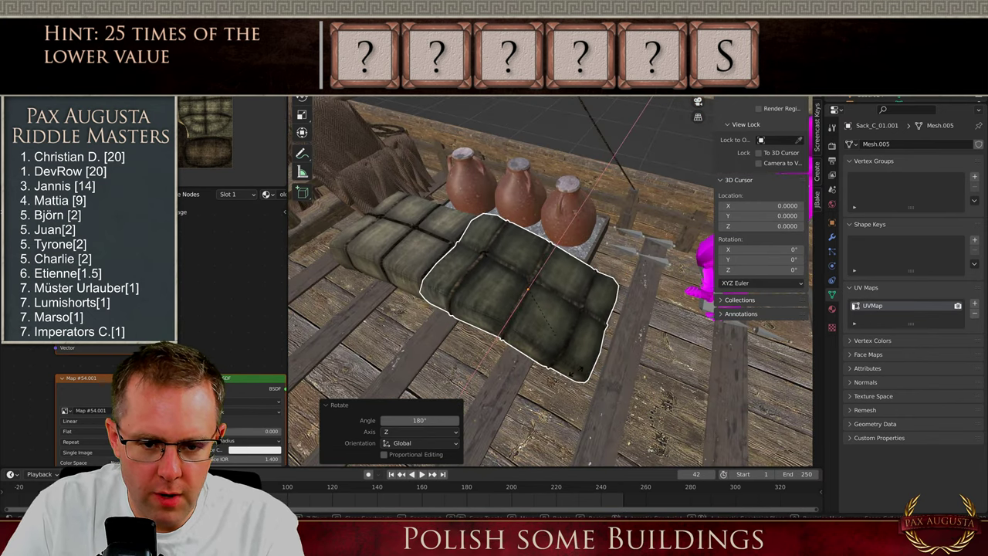
pyautogui.click(569, 375)
pyautogui.moveTo(569, 376); pyautogui.dragTo(616, 204, button='middle')
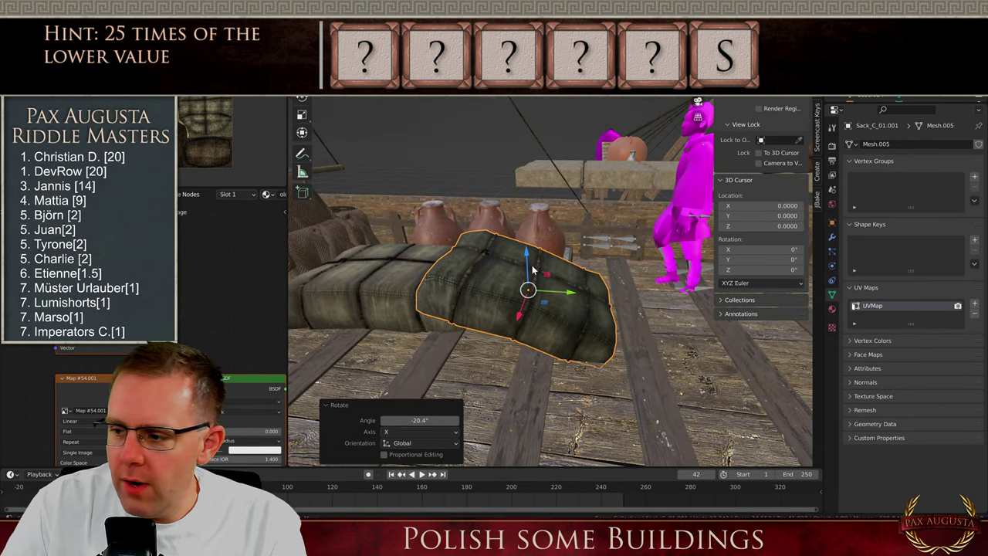
pyautogui.moveTo(527, 261)
pyautogui.mouseDown()
pyautogui.moveTo(528, 232)
pyautogui.moveTo(525, 244)
pyautogui.mouseUp()
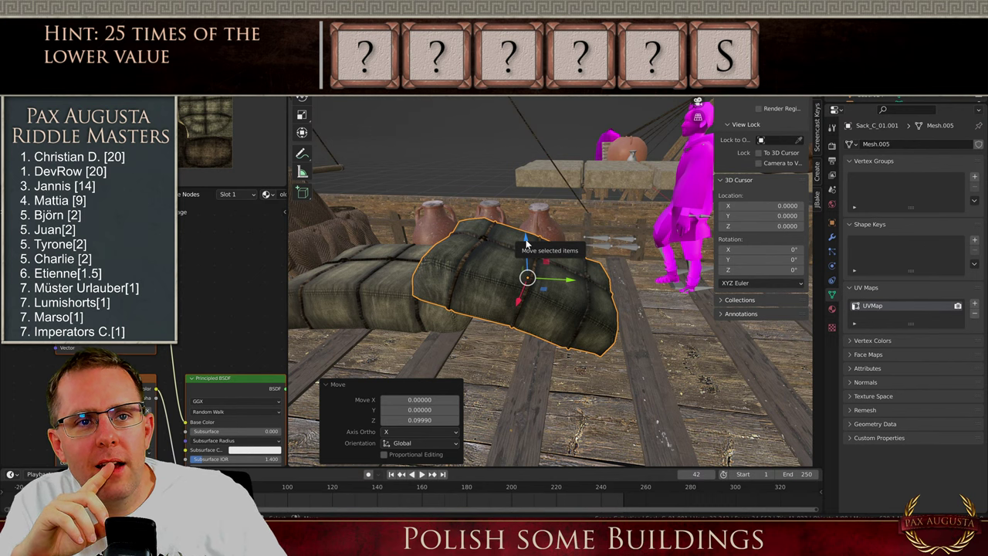
# Tilt the leaning sack about another -5.9° around the X axis
pyautogui.moveTo(502, 250); pyautogui.dragTo(590, 313, button='middle')
pyautogui.press('r')
pyautogui.press('x')
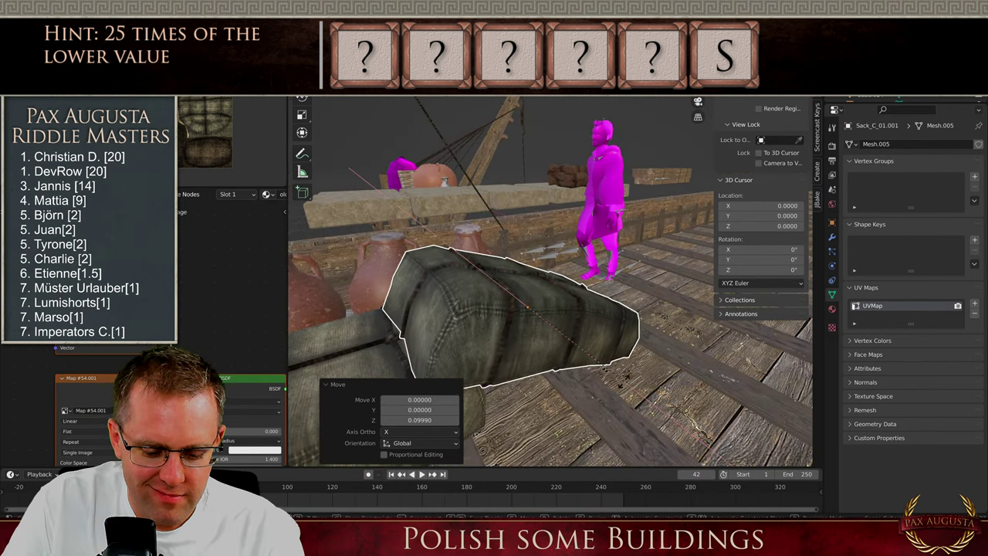
pyautogui.click(500, 323)
pyautogui.moveTo(500, 323); pyautogui.dragTo(597, 345, button='middle')
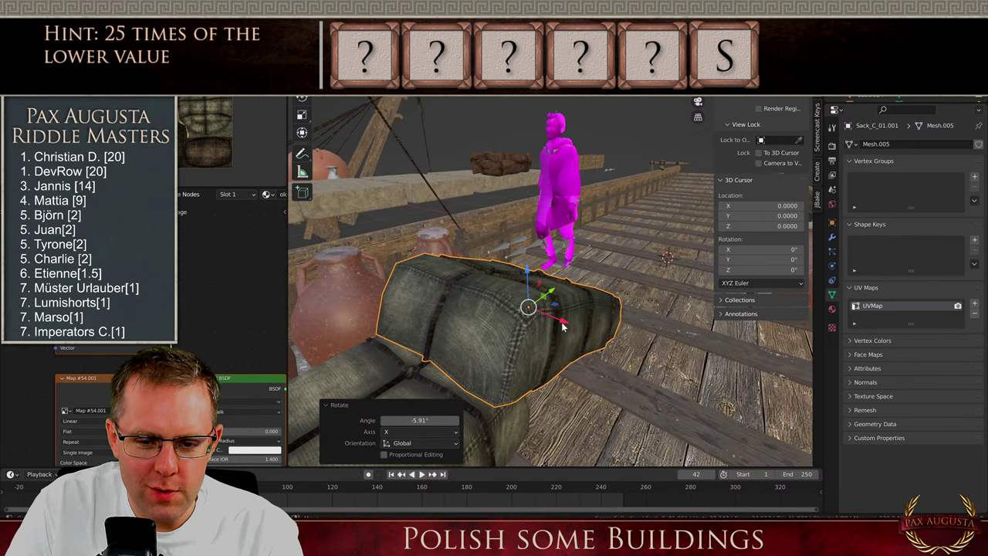
# Shift the leaning sack about -0.09 along X and 0.004 along Z, and clear the selection
pyautogui.press('g')
pyautogui.press('x')
pyautogui.click(510, 284)
pyautogui.press('g')
pyautogui.press('z')
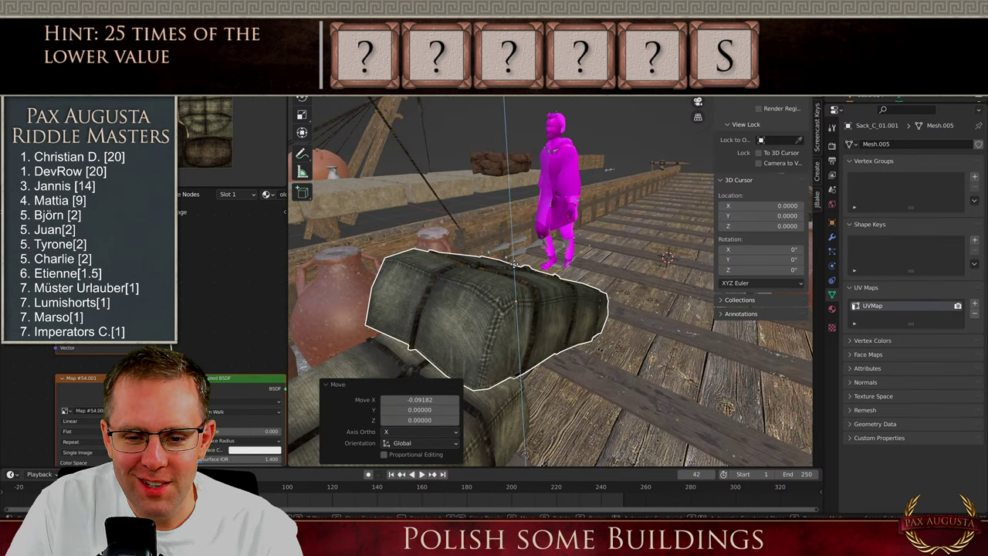
pyautogui.click(516, 271)
pyautogui.moveTo(516, 271); pyautogui.dragTo(803, 315, button='middle')
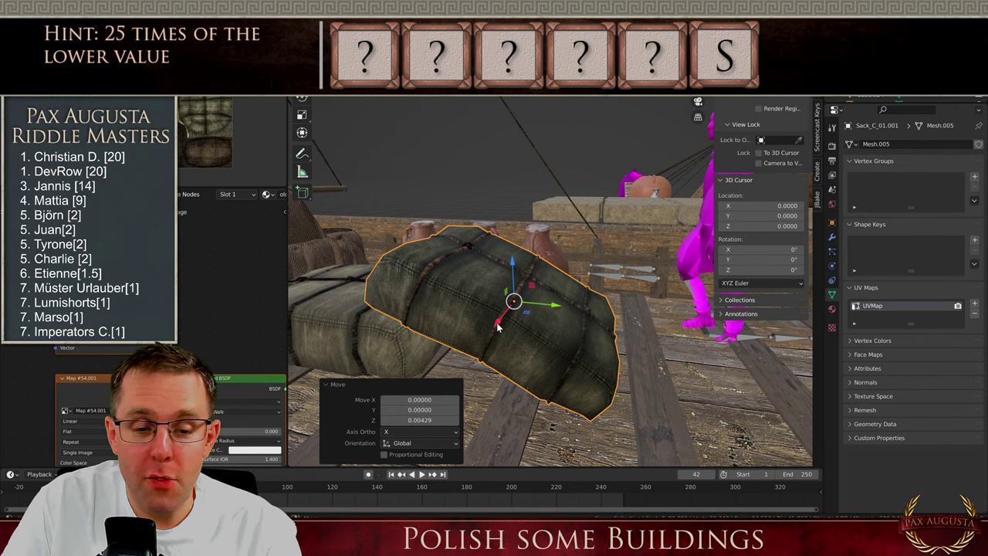
pyautogui.scroll(-5, 497, 327)
pyautogui.moveTo(497, 327); pyautogui.dragTo(498, 201, button='middle')
pyautogui.click(498, 190)
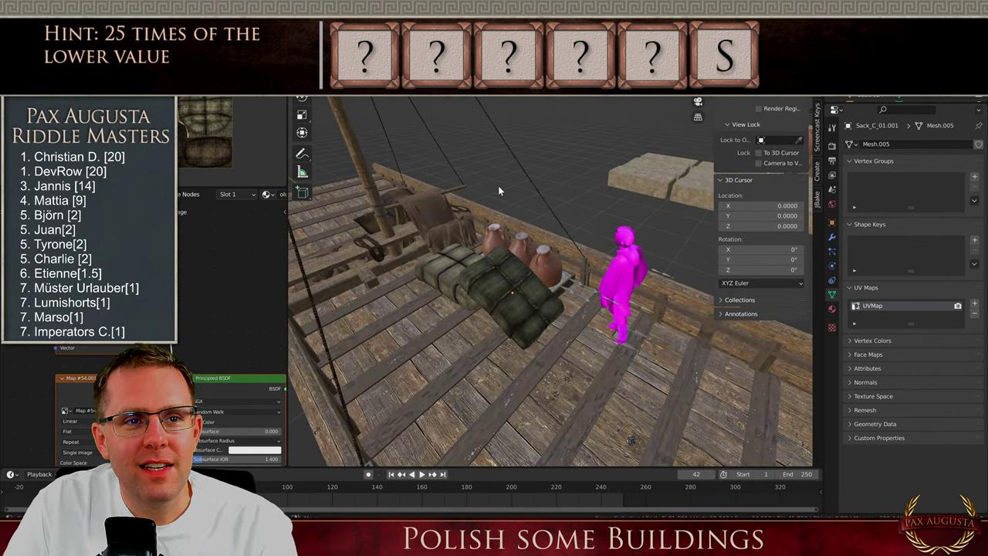
# Select the large clay jug between the basket and the small vase and enter Edit Mode
pyautogui.scroll(-4, 499, 191)
pyautogui.scroll(-3, 522, 231)
pyautogui.moveTo(538, 231); pyautogui.dragTo(472, 293, button='middle')
pyautogui.scroll(5, 630, 225)
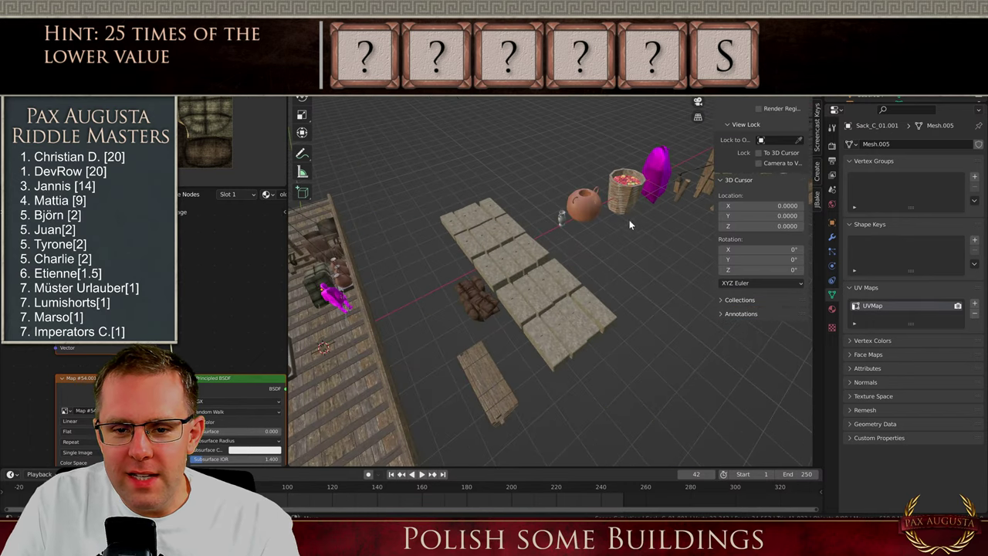
pyautogui.scroll(2, 631, 225)
pyautogui.click(659, 180)
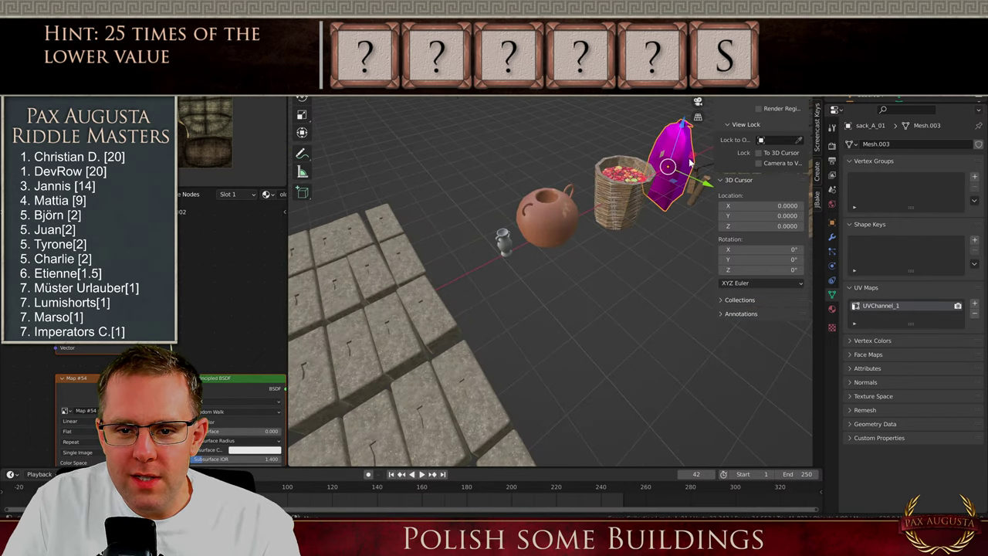
pyautogui.click(552, 237)
pyautogui.scroll(6, 548, 208)
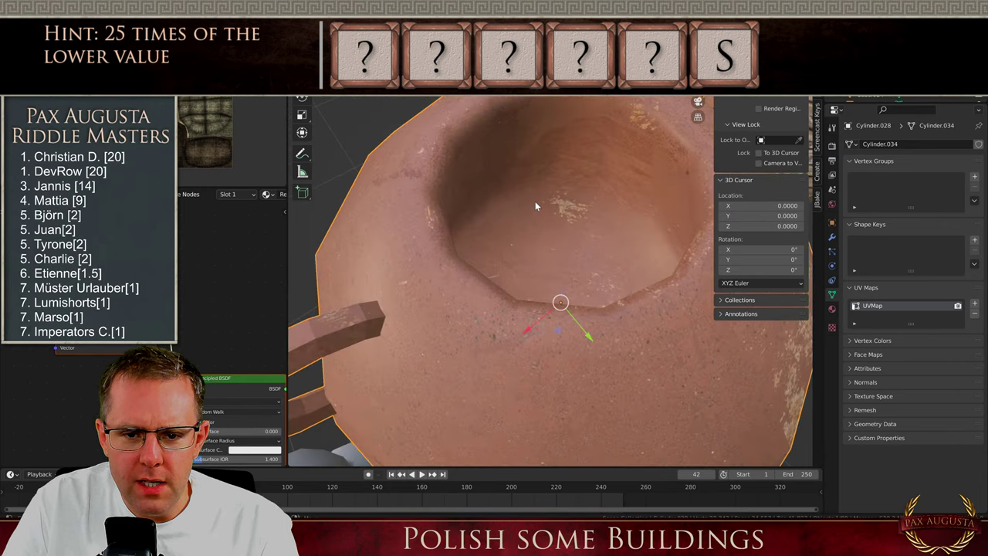
pyautogui.press('Tab')
# Select the ring of inner wall faces and all the floor faces inside the jug's opening
pyautogui.click(559, 194)
pyautogui.keyDown('alt'); pyautogui.click(544, 166); pyautogui.keyUp('alt')
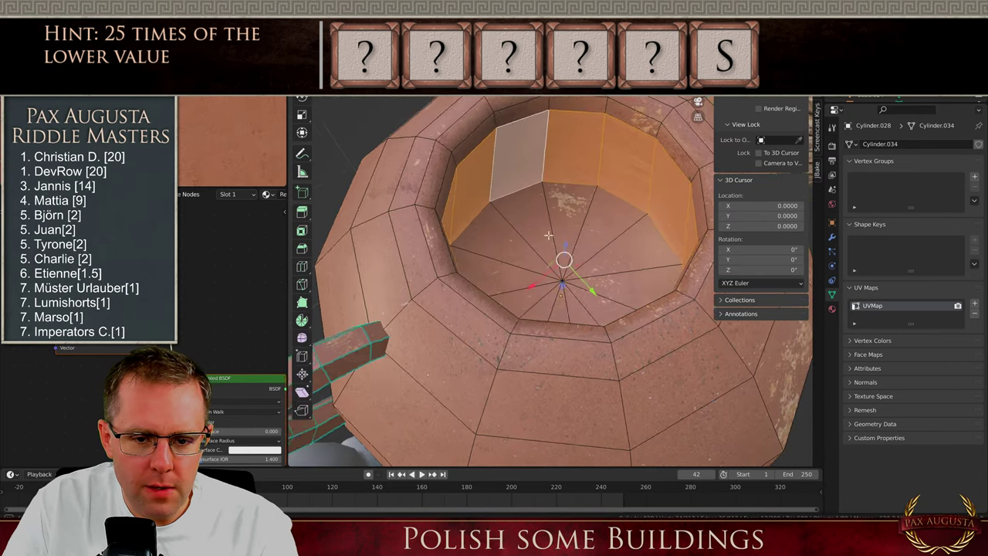
pyautogui.moveTo(549, 234); pyautogui.dragTo(545, 224, button='middle')
pyautogui.keyDown('alt'); pyautogui.click(538, 151); pyautogui.keyUp('alt')
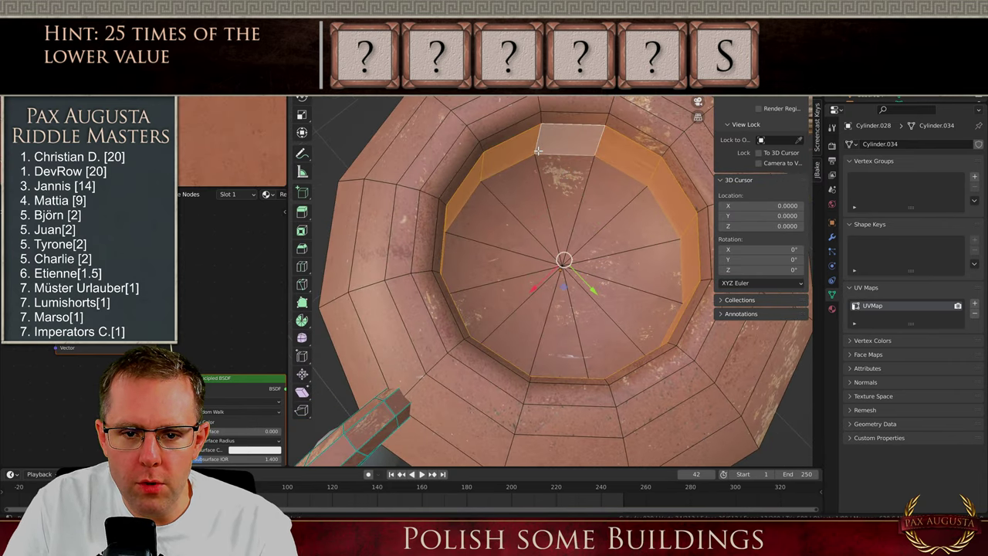
pyautogui.press('c')
pyautogui.moveTo(566, 265)
pyautogui.mouseDown()
pyautogui.moveTo(569, 274)
pyautogui.moveTo(555, 265)
pyautogui.mouseUp()
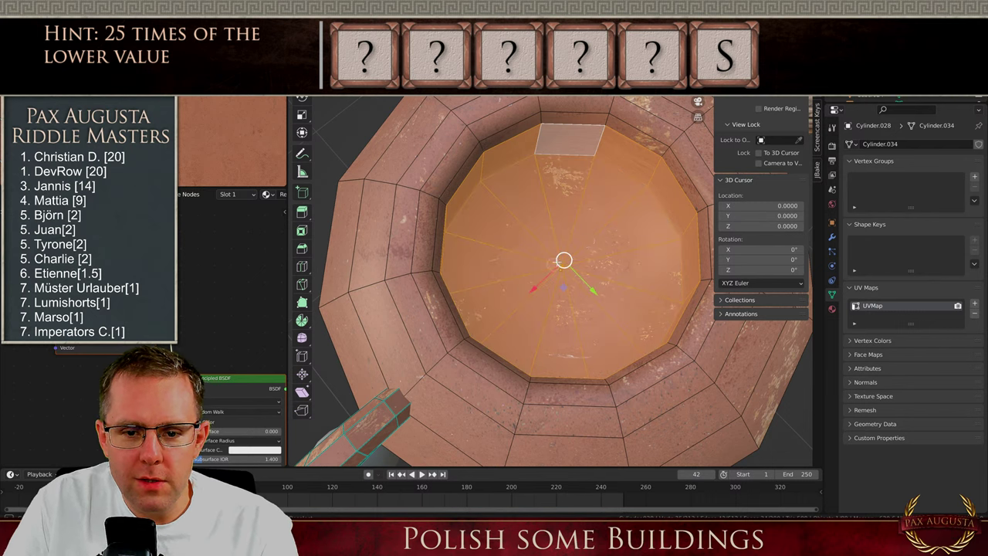
pyautogui.rightClick(555, 264)
# Add a second material slot to the jug with a new material named Beans
pyautogui.click(833, 310)
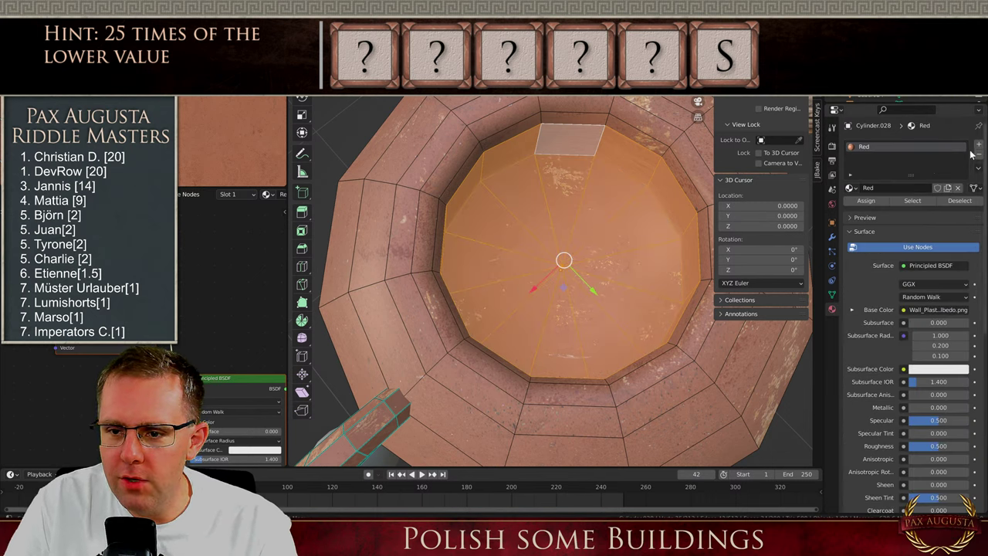
pyautogui.click(980, 145)
pyautogui.click(892, 210)
pyautogui.doubleClick(898, 208)
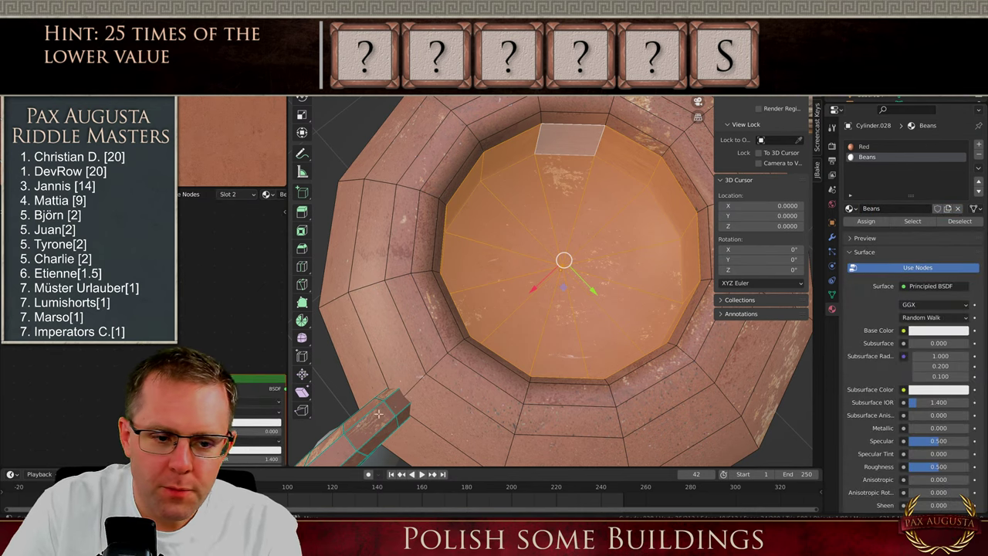
# Add an Image Texture node with Pepper.jpg to the Beans material and connect it to Base Color
pyautogui.moveTo(198, 393); pyautogui.dragTo(228, 303, button='middle')
pyautogui.hotkey('shift', 'a')
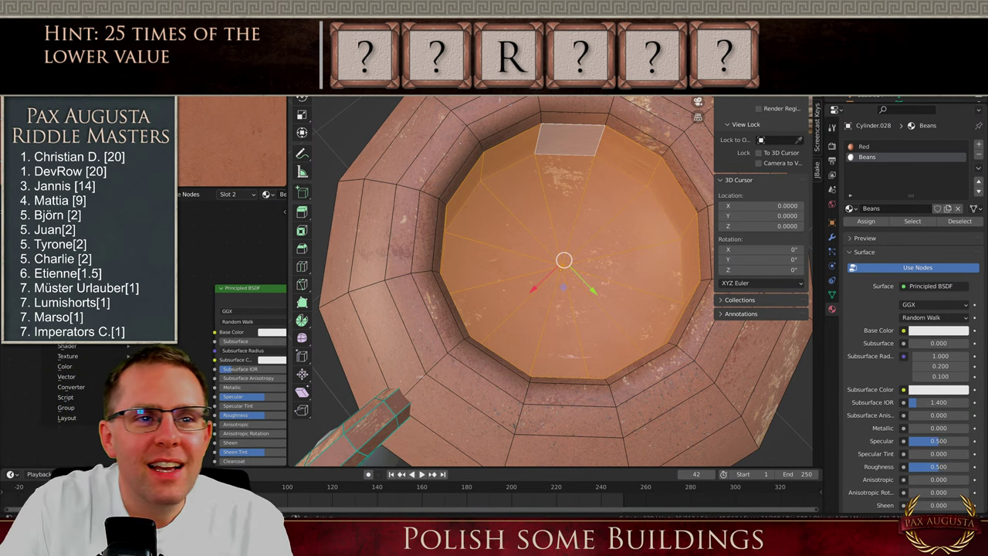
pyautogui.hotkey('shift', 'a')
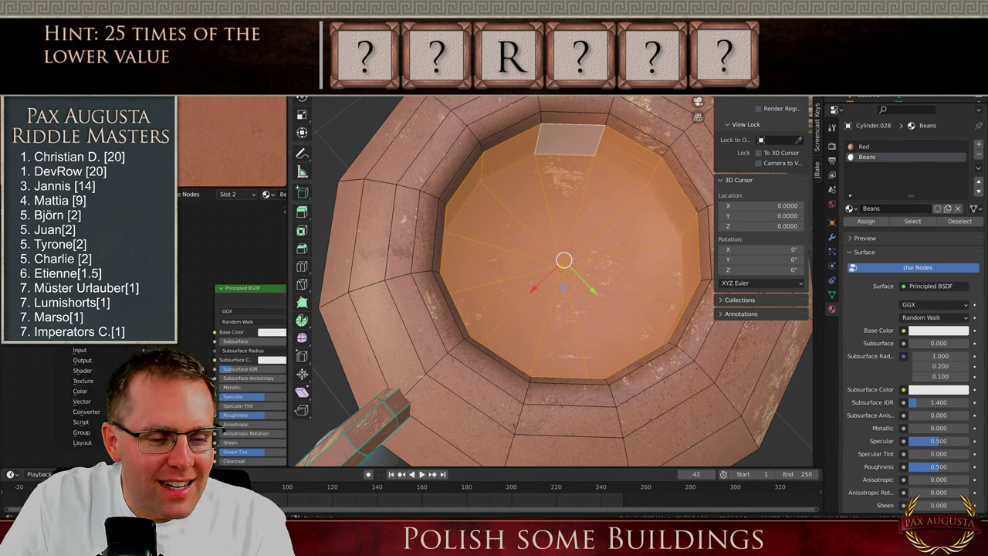
pyautogui.moveTo(84, 380)
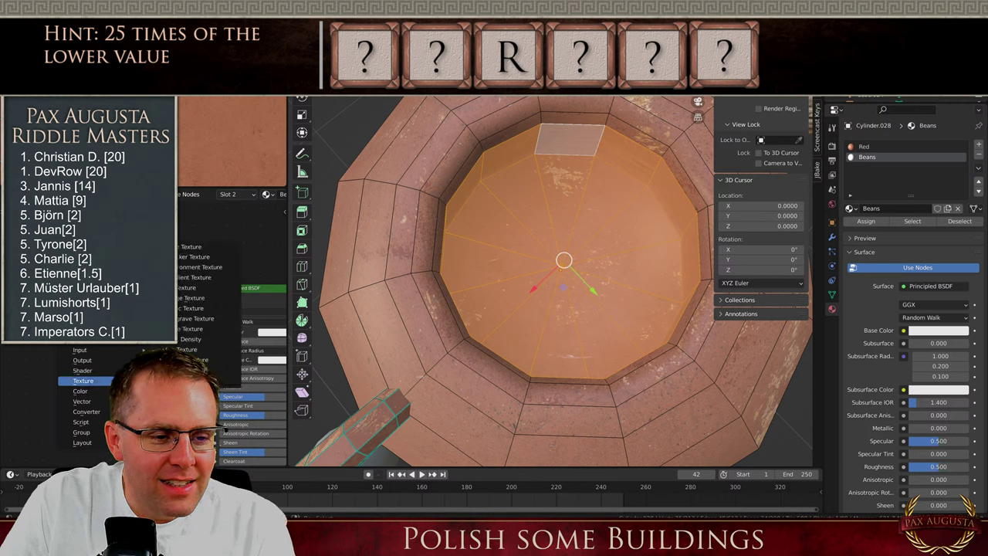
pyautogui.click(198, 298)
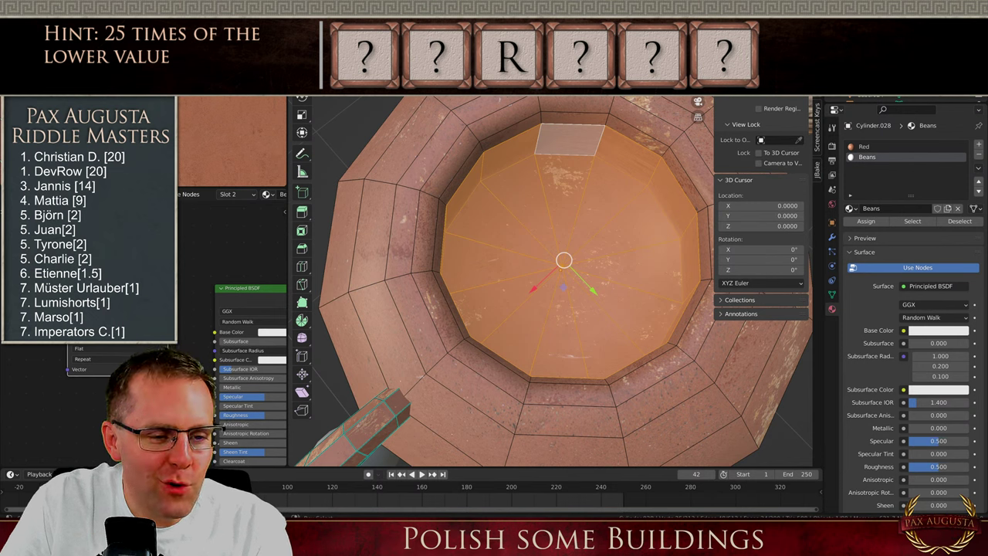
pyautogui.moveTo(216, 337); pyautogui.dragTo(214, 332)
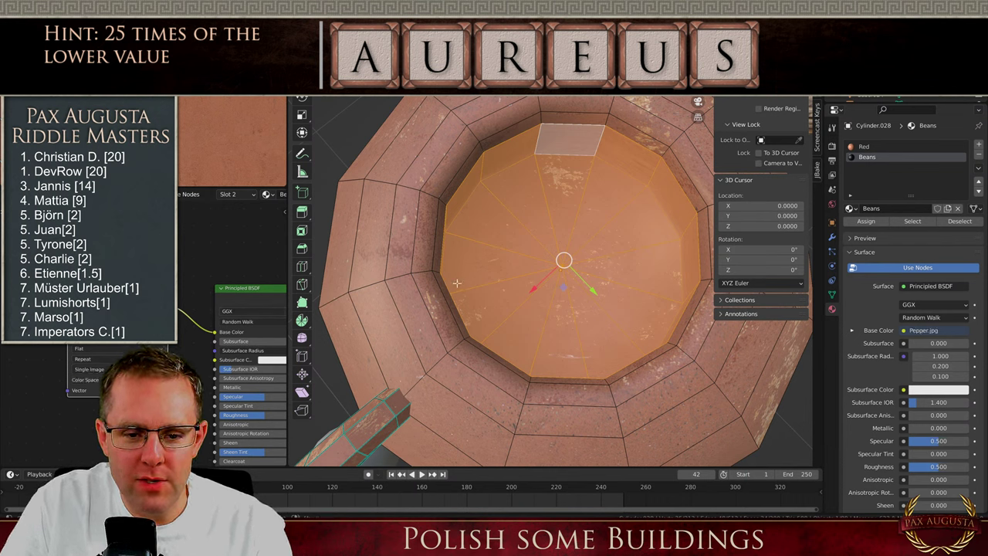
# Assign the Beans material to the selected faces inside the jug
pyautogui.scroll(-4, 686, 257)
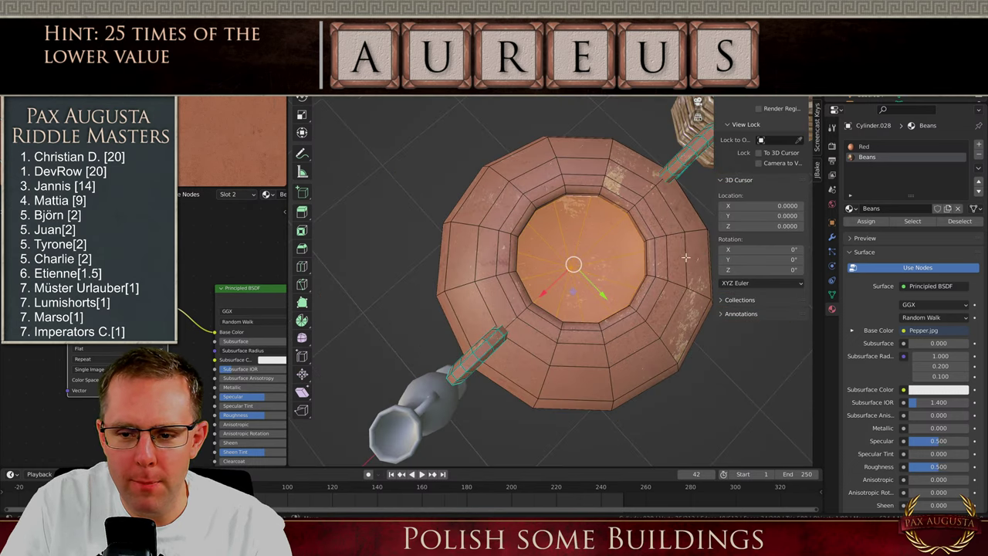
pyautogui.click(868, 221)
pyautogui.press('KP_Decimal')
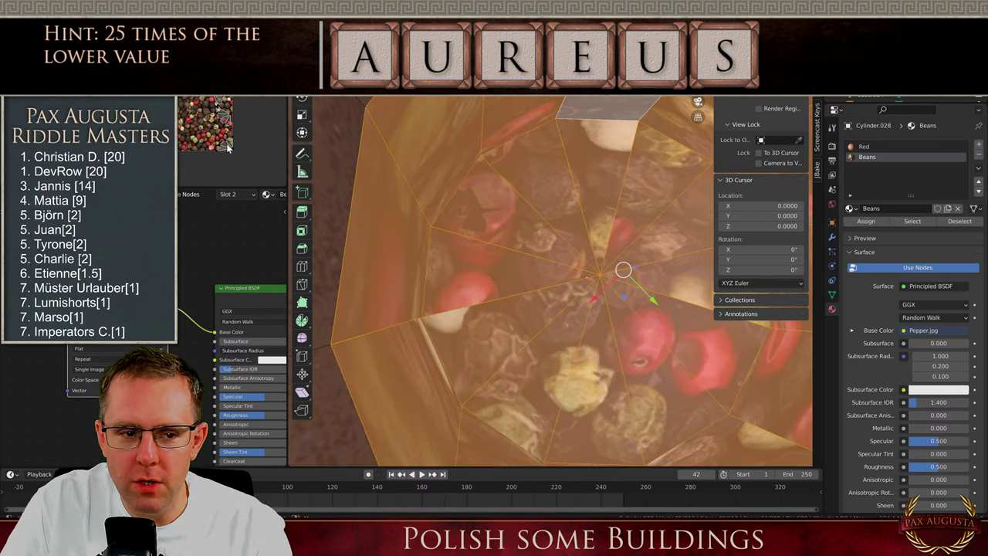
# Unwrap the jug's inner faces and check the pepper texture in Object Mode
pyautogui.press('u')
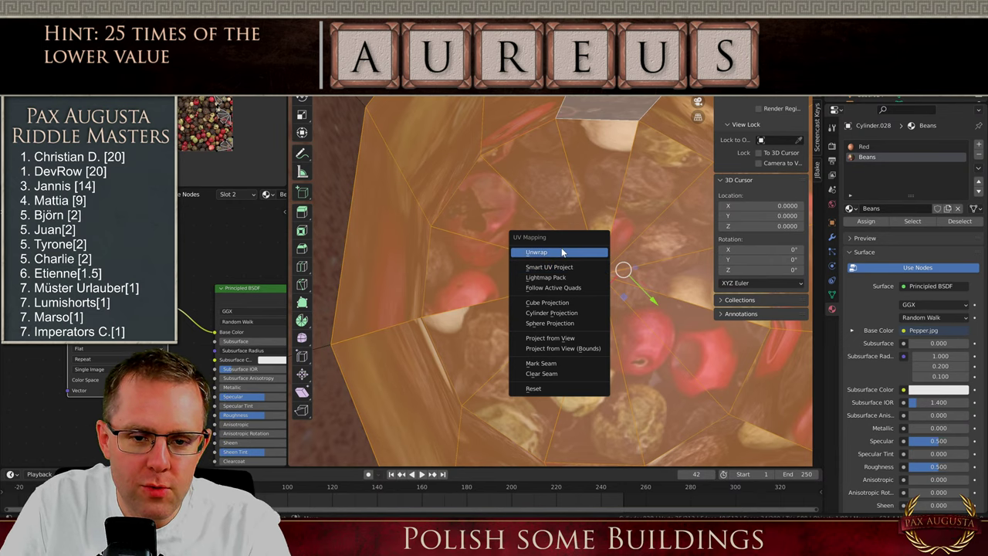
pyautogui.click(565, 254)
pyautogui.press('Tab')
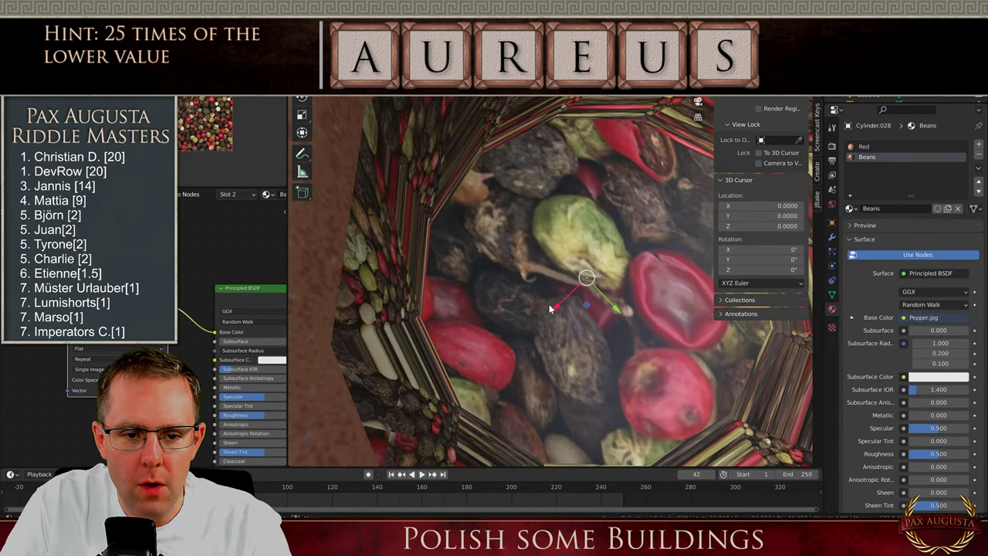
# Try a Cube Projection and a Smart UV Project with a 66° angle limit on the jug's inner faces
pyautogui.press('Tab')
pyautogui.press('u')
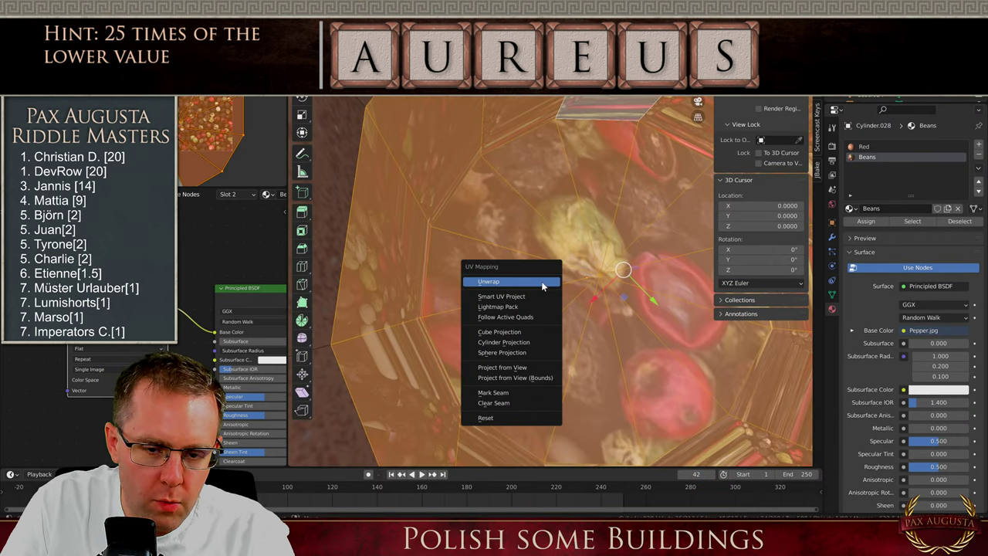
pyautogui.click(502, 331)
pyautogui.press('u')
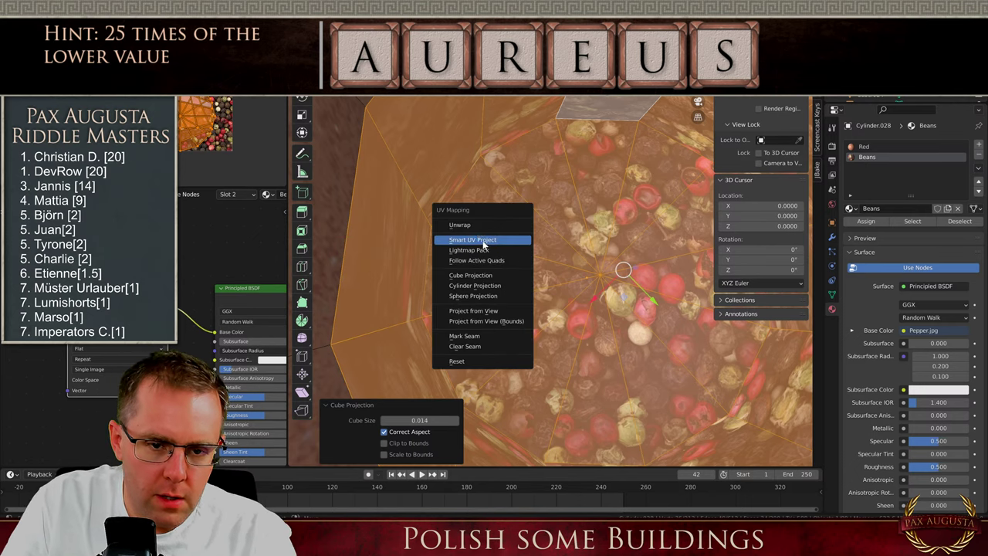
pyautogui.click(471, 237)
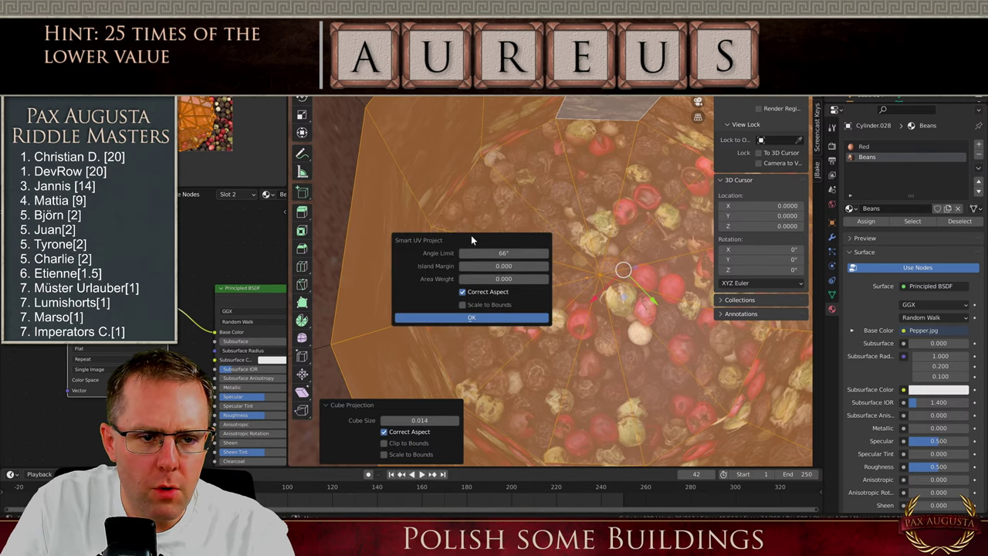
pyautogui.click(490, 318)
# Apply the jug's rotation and scale, and unwrap its inner faces again with the Angle Based method
pyautogui.press('Tab')
pyautogui.hotkey('ctrl', 'a')
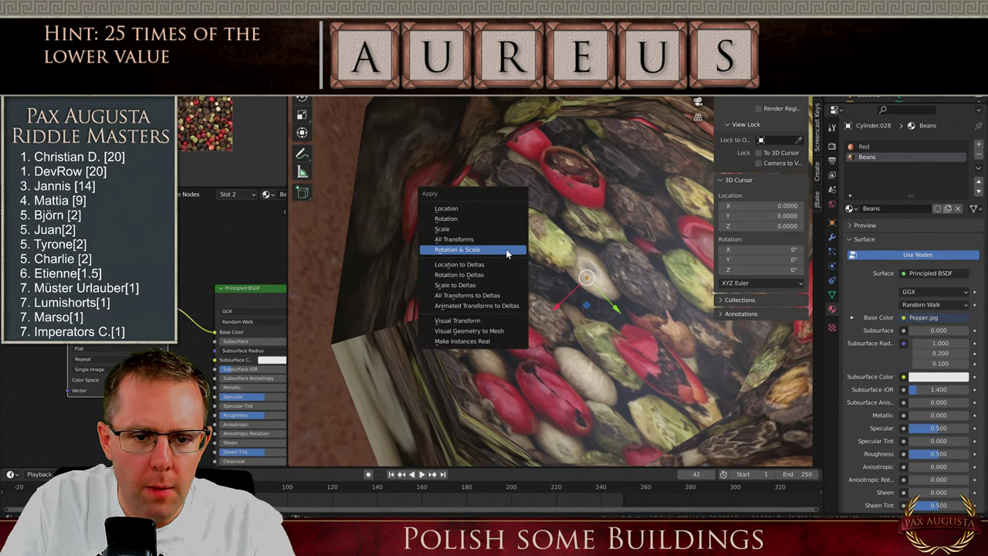
pyautogui.click(507, 249)
pyautogui.press('Tab')
pyautogui.press('u')
pyautogui.click(474, 234)
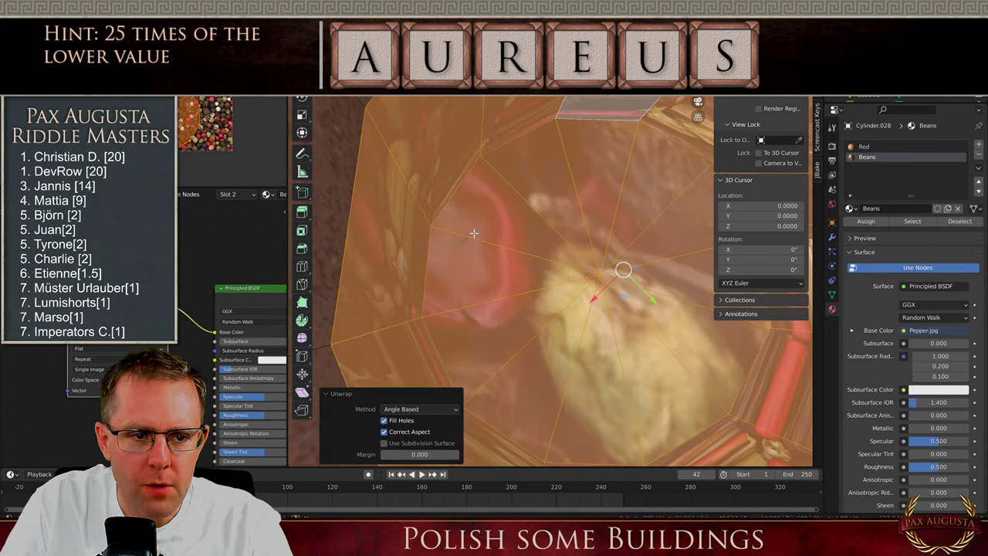
# Try enlarging and shifting the inner faces' UVs over the pepper image and check the result in the jug opening
pyautogui.scroll(-9, 442, 196)
pyautogui.scroll(6, 494, 225)
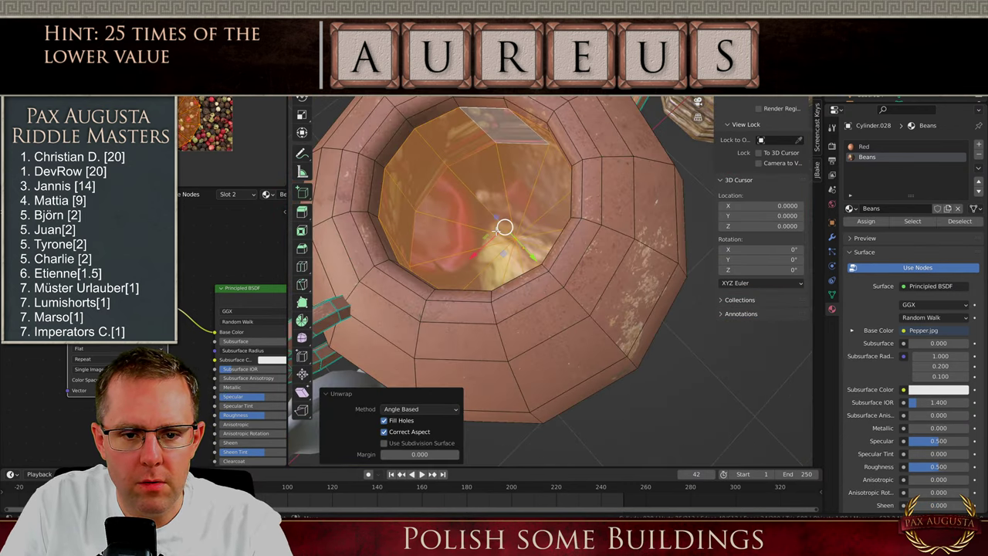
pyautogui.press('g')
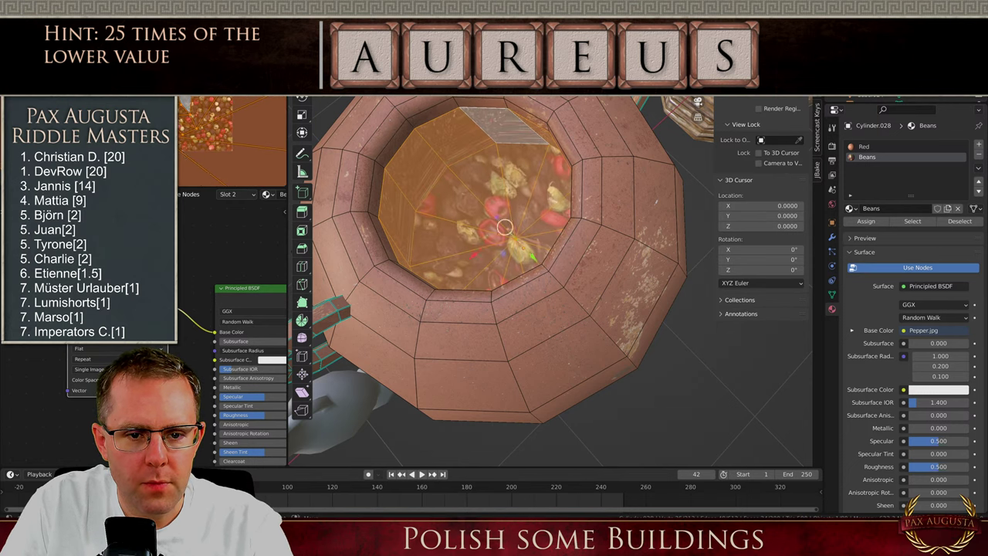
pyautogui.press('Tab')
pyautogui.scroll(-2, 518, 191)
pyautogui.press('Tab')
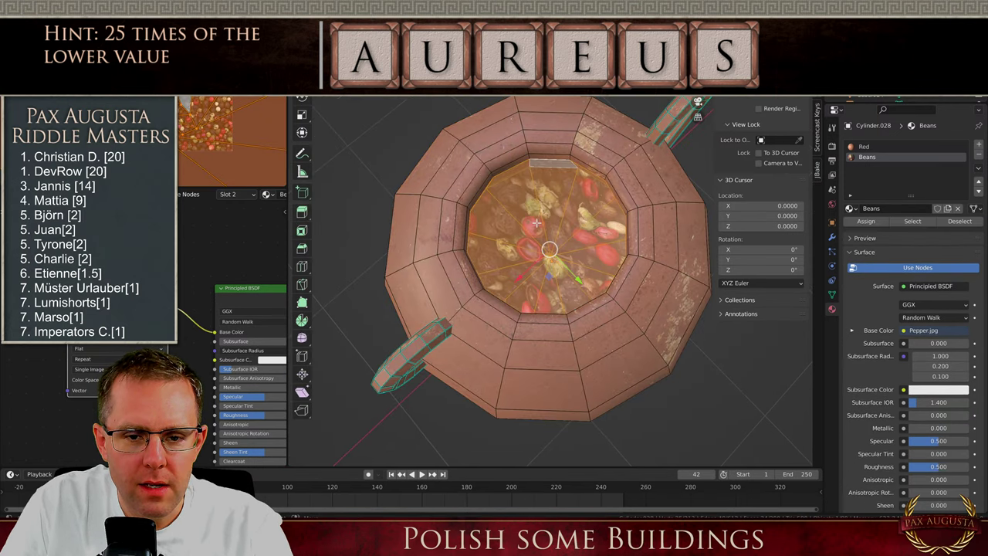
pyautogui.moveTo(537, 223); pyautogui.dragTo(744, 248, button='middle')
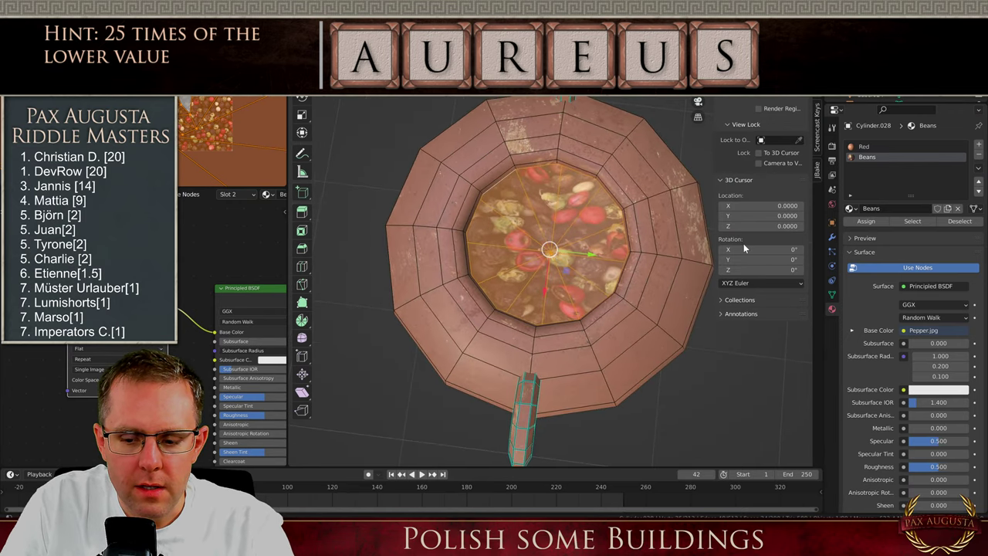
# Try a Follow Active Quads unwrap with Length Average on the jug's inner faces
pyautogui.press('u')
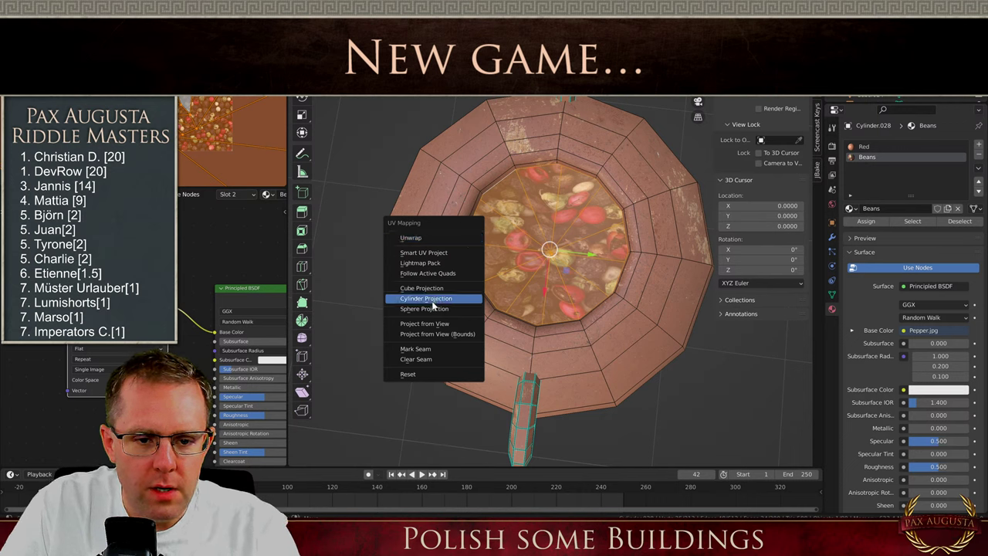
pyautogui.click(428, 274)
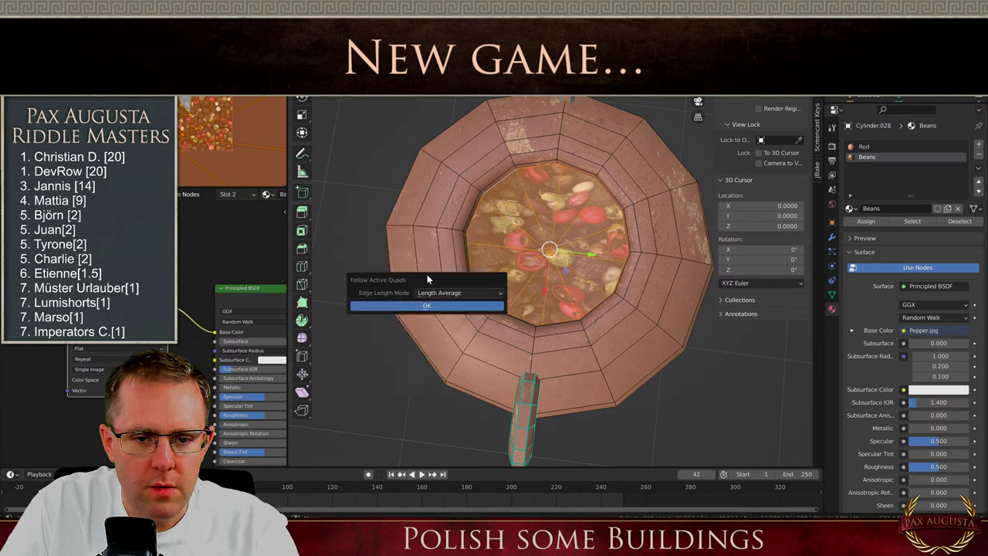
pyautogui.click(424, 306)
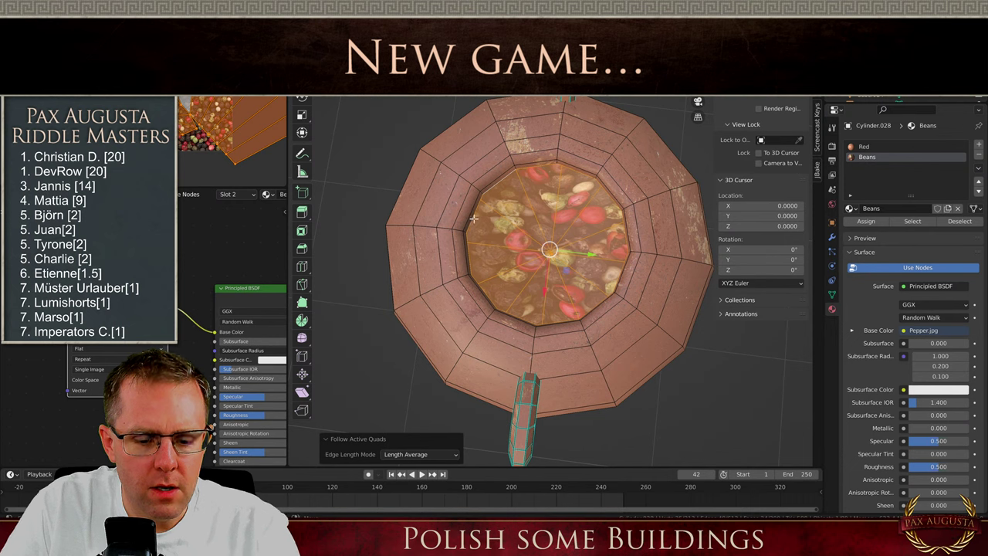
# Unwrap the jug's inner faces once more and reposition the selected UVs on the pepper image
pyautogui.press('u')
pyautogui.click(408, 183)
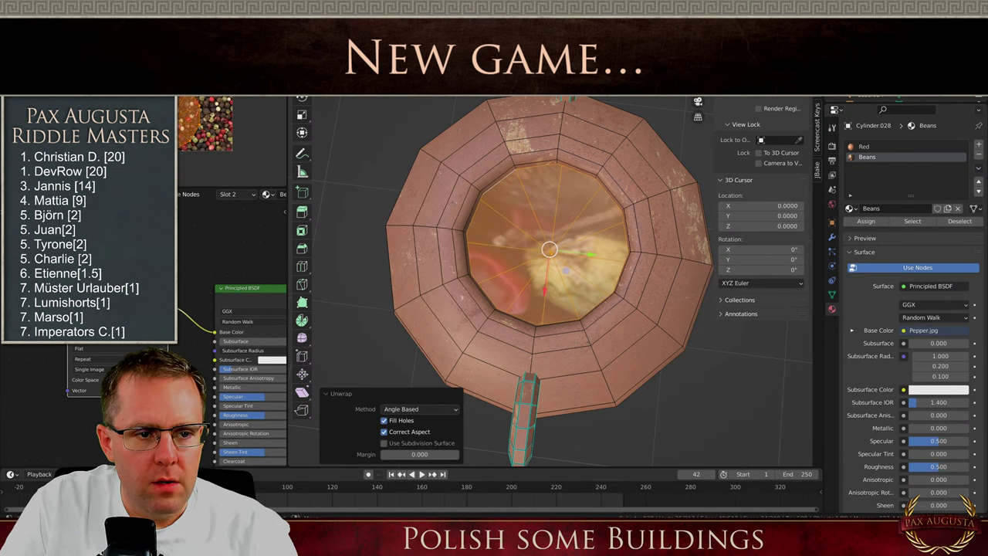
pyautogui.scroll(5, 198, 149)
pyautogui.click(199, 149)
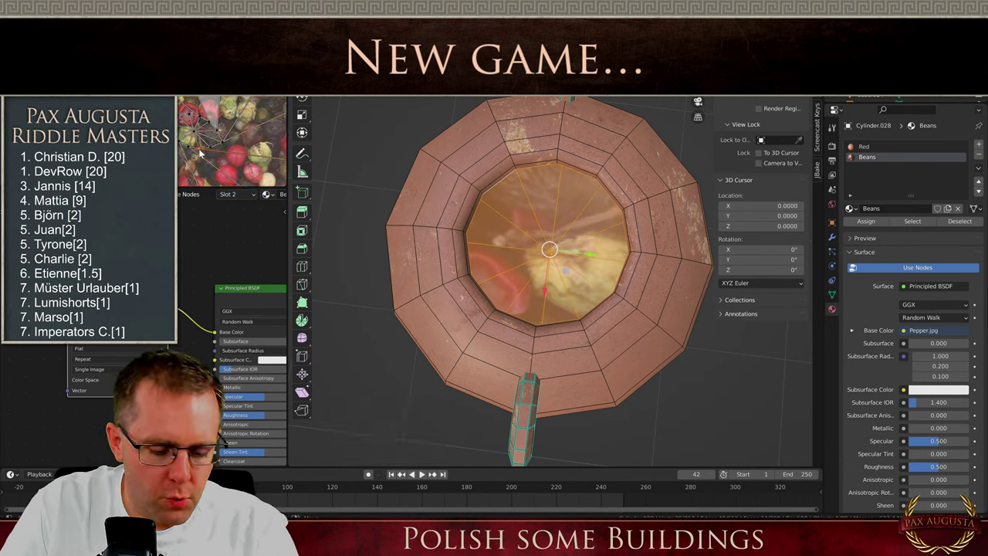
pyautogui.press('g')
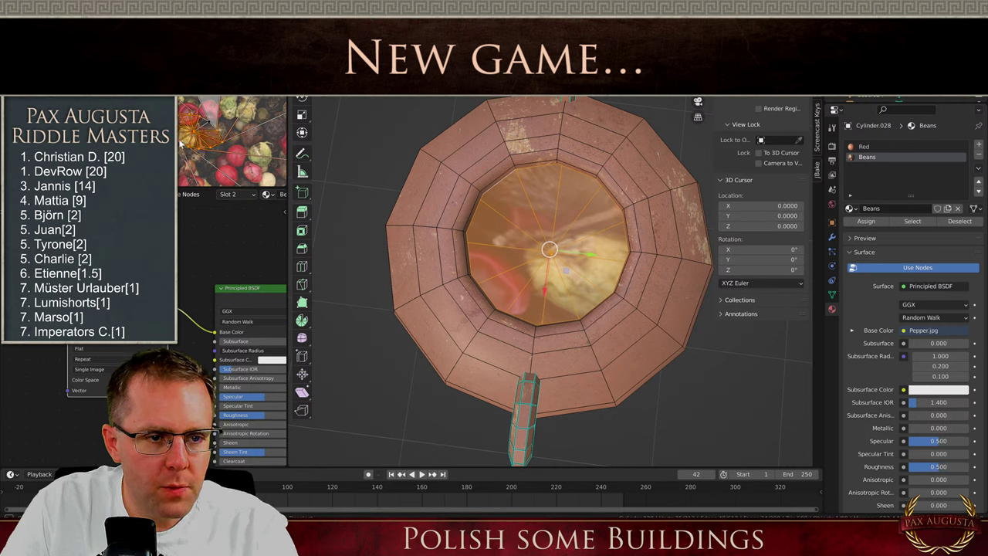
pyautogui.click(199, 128)
# Scale and reposition the selected UVs of the inner faces on the pepper image
pyautogui.scroll(-4, 199, 129)
pyautogui.press('s')
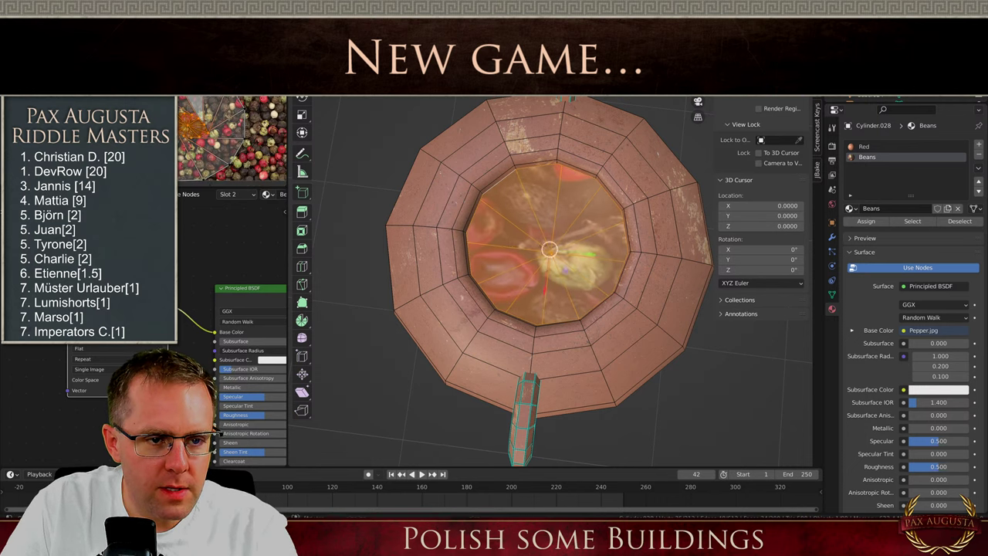
pyautogui.press('s')
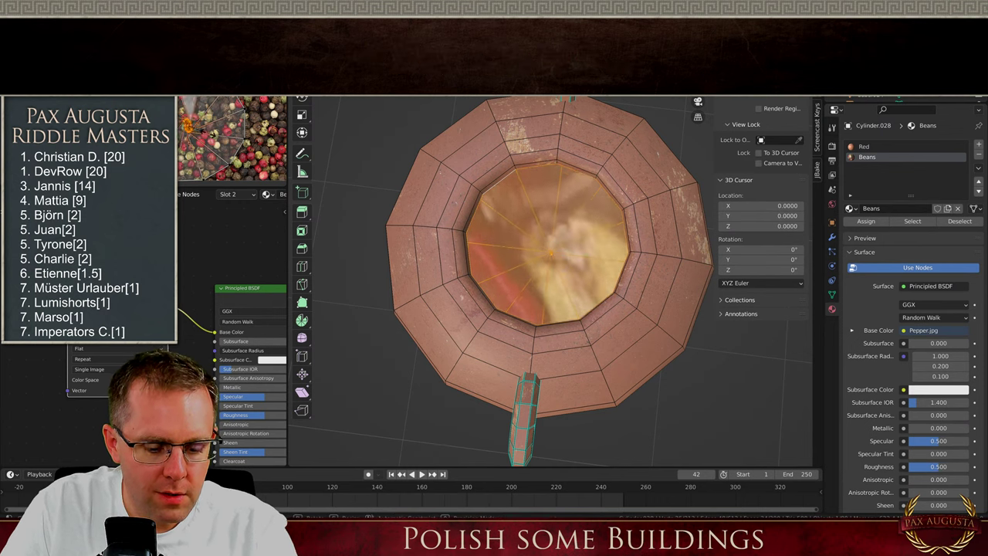
pyautogui.click(207, 137)
pyautogui.press('s')
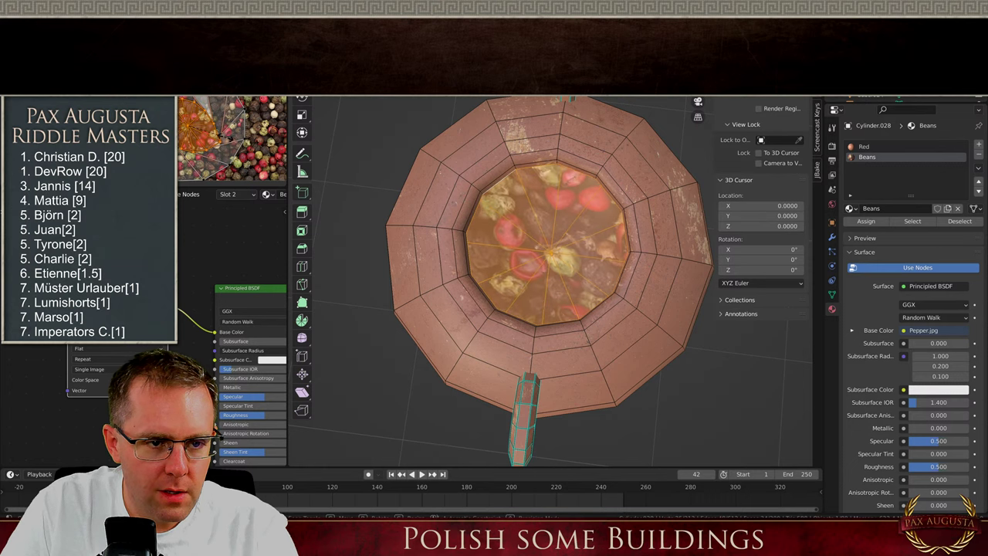
pyautogui.click(226, 140)
pyautogui.press('g')
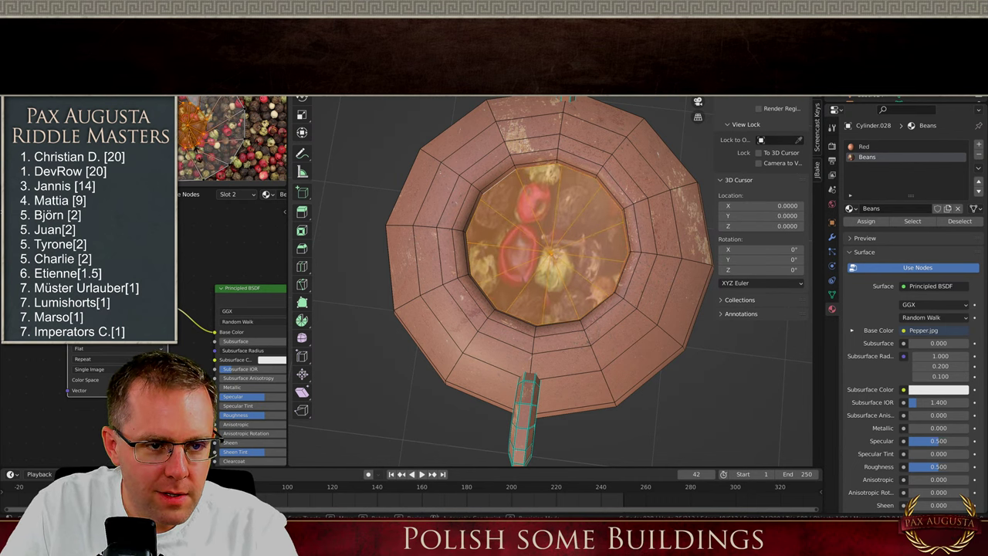
# Scale up all UVs of the inner faces so the peppers look smaller, and check the filled jug in Object Mode
pyautogui.press('a')
pyautogui.press('s')
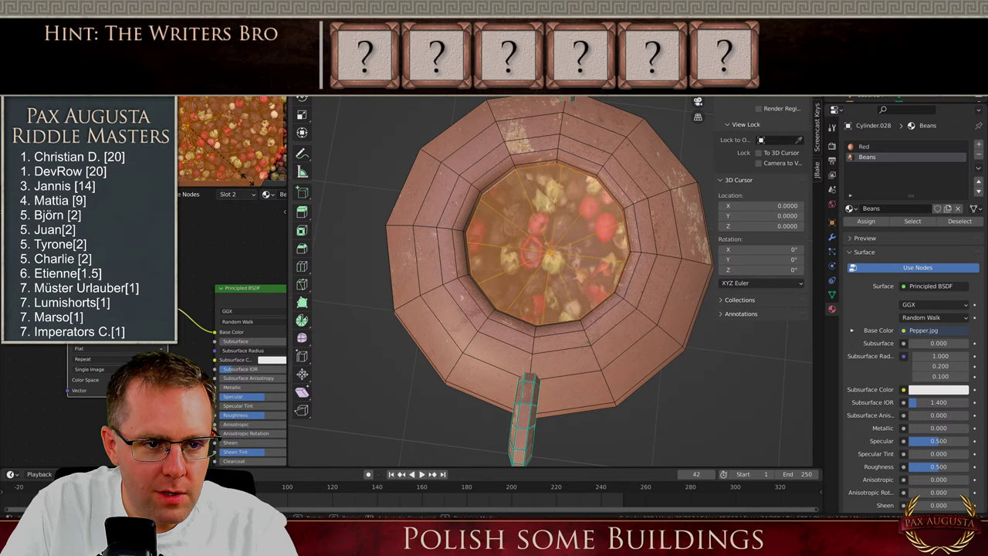
pyautogui.click(384, 294)
pyautogui.press('Tab')
pyautogui.scroll(-5, 384, 295)
pyautogui.moveTo(494, 294); pyautogui.dragTo(512, 228, button='middle')
pyautogui.scroll(7, 512, 228)
pyautogui.scroll(-12, 512, 230)
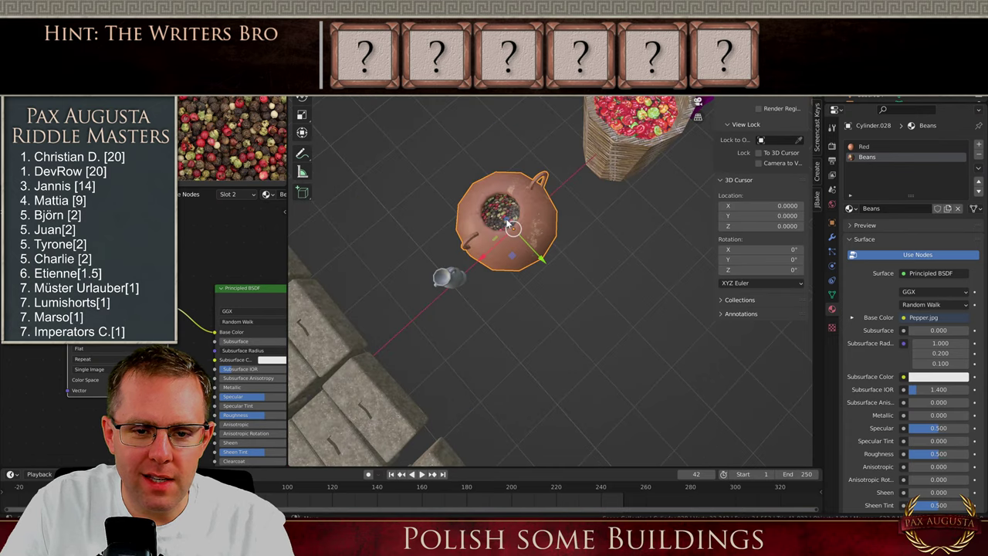
# Move the pepper-filled jug about 11.54 units along X onto the boat's deck
pyautogui.scroll(-3, 505, 240)
pyautogui.moveTo(483, 260); pyautogui.dragTo(389, 317)
pyautogui.moveTo(391, 320); pyautogui.dragTo(424, 267, button='middle')
pyautogui.scroll(4, 417, 270)
pyautogui.moveTo(402, 344); pyautogui.dragTo(478, 215, button='middle')
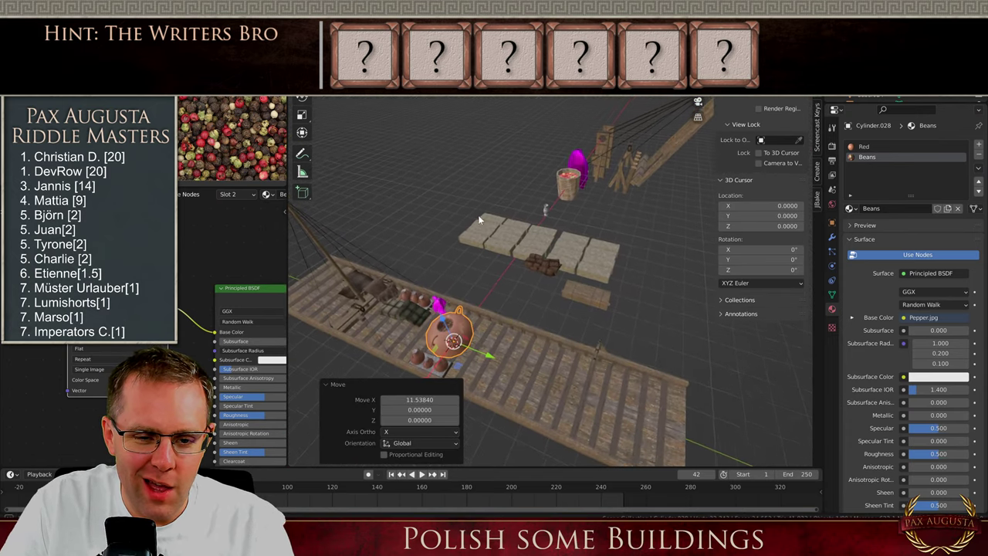
# Scale the jug down to match the boat's other jugs and raise it about 0.1 units along Z
pyautogui.scroll(4, 478, 223)
pyautogui.moveTo(479, 379); pyautogui.dragTo(488, 275, button='middle')
pyautogui.press('s')
pyautogui.click(502, 348)
pyautogui.scroll(2, 489, 301)
pyautogui.moveTo(491, 314)
pyautogui.mouseDown()
pyautogui.moveTo(496, 329)
pyautogui.moveTo(495, 311)
pyautogui.mouseUp()
# Move the jug about -2.92 units along Y toward the sacks and shift it along X
pyautogui.scroll(-5, 502, 312)
pyautogui.moveTo(525, 315); pyautogui.dragTo(534, 351, button='middle')
pyautogui.press('g')
pyautogui.press('y')
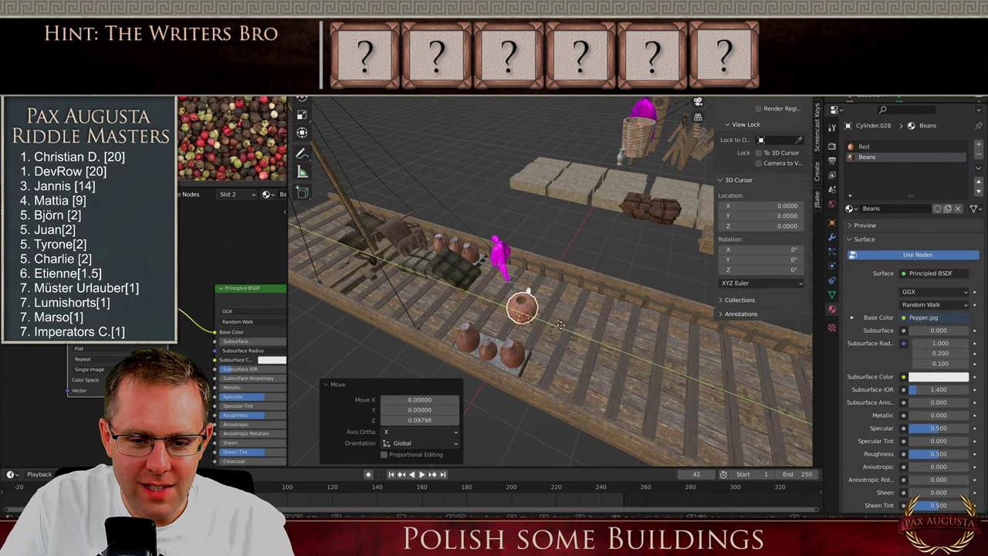
pyautogui.click(389, 285)
pyautogui.press('g')
pyautogui.press('x')
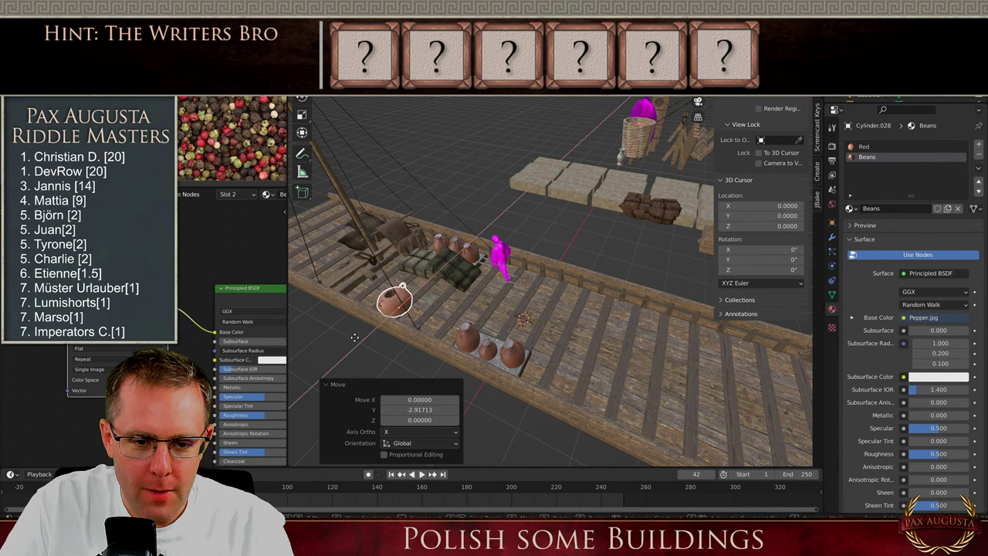
pyautogui.click(342, 344)
# Move the jug about -5.12 units along X, off the boat toward the stone blocks
pyautogui.moveTo(342, 344); pyautogui.dragTo(479, 310, button='middle')
pyautogui.scroll(5, 420, 311)
pyautogui.scroll(-6, 606, 222)
pyautogui.moveTo(606, 222); pyautogui.dragTo(456, 268, button='middle')
pyautogui.press('g')
pyautogui.press('x')
pyautogui.click(617, 227)
pyautogui.scroll(-6, 471, 227)
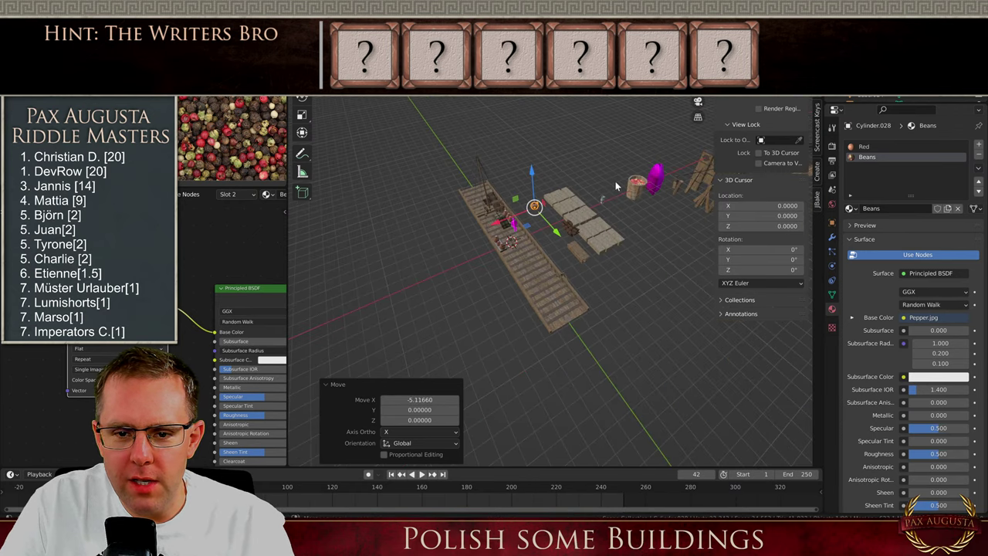
# Examine the slot geometry in the top of one stone block beside the boat in Edit Mode
pyautogui.scroll(3, 598, 197)
pyautogui.click(519, 240)
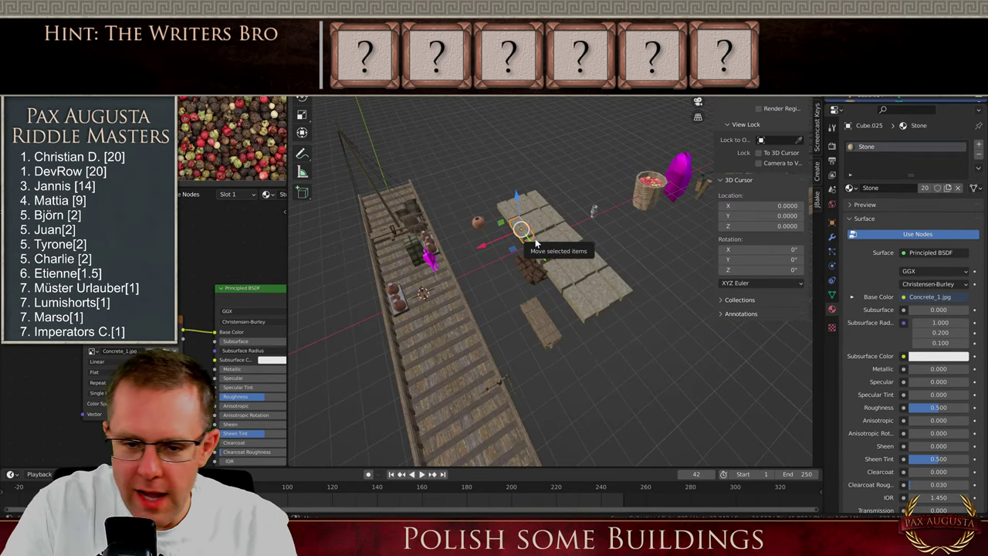
pyautogui.scroll(6, 535, 239)
pyautogui.scroll(6, 479, 231)
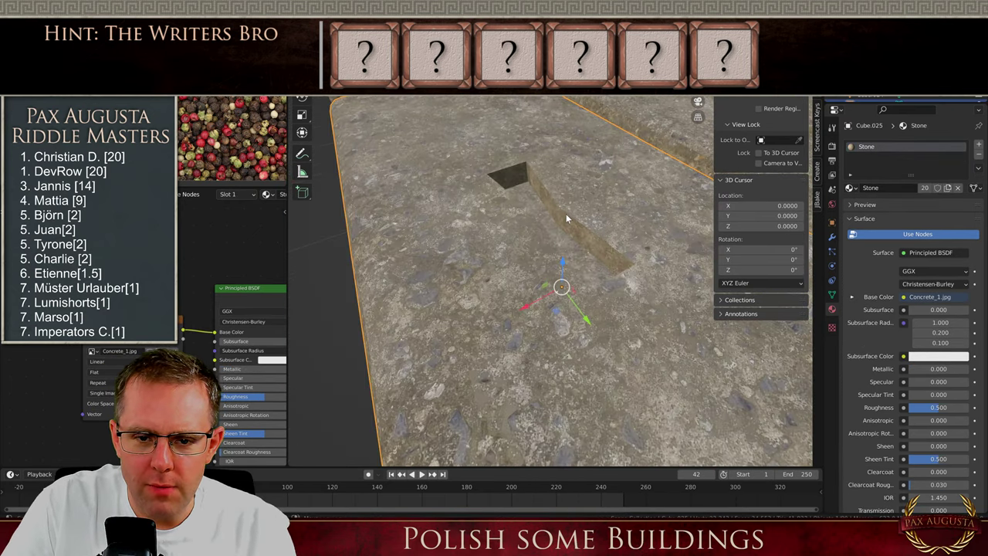
pyautogui.press('Tab')
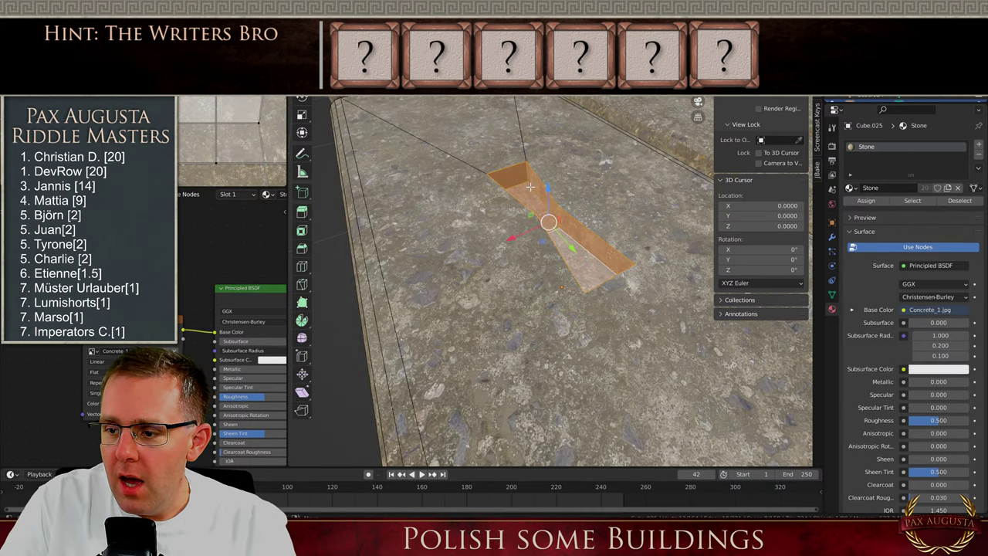
pyautogui.press('Tab')
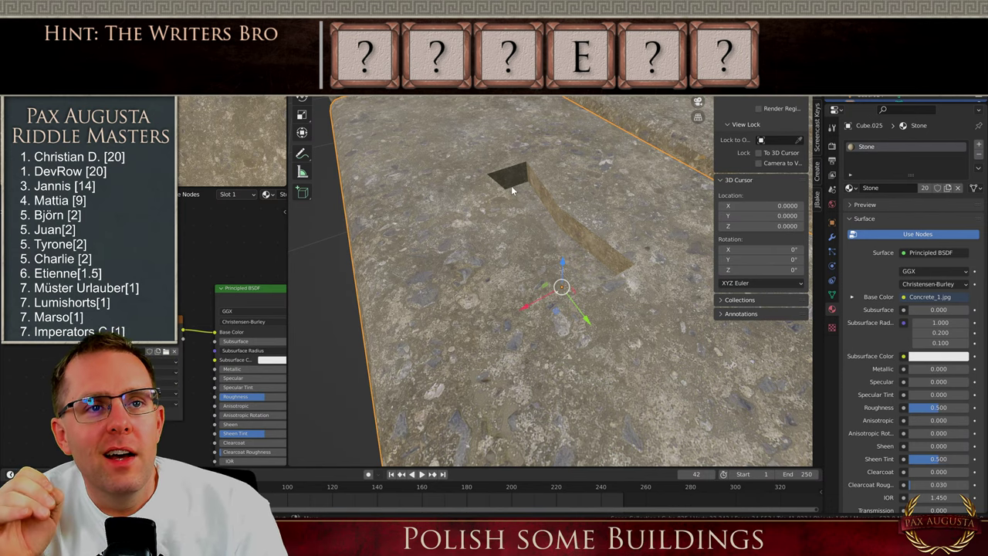
# Select both rows of small stone blocks nearest the clay jug
pyautogui.scroll(-8, 498, 245)
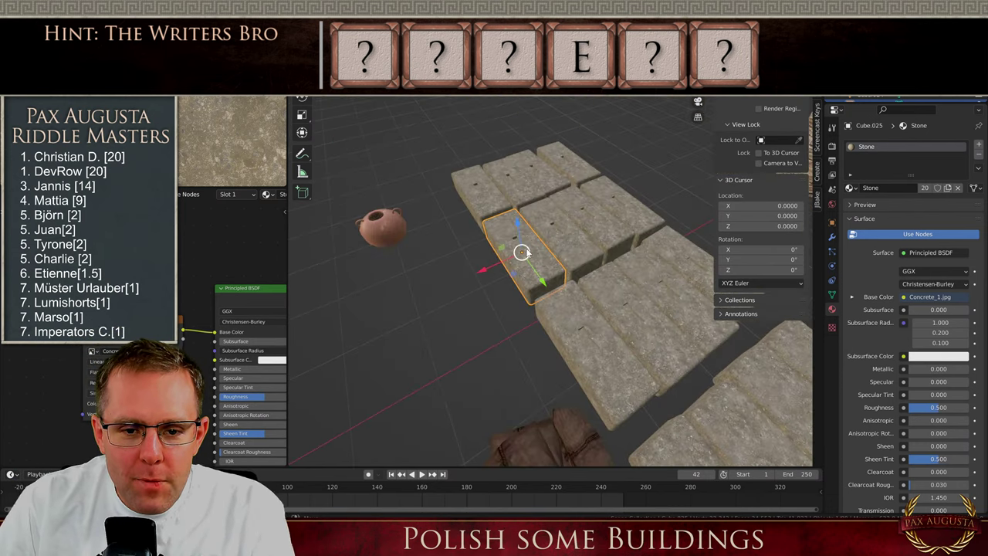
pyautogui.keyDown('shift'); pyautogui.click(545, 235); pyautogui.keyUp('shift')
pyautogui.keyDown('shift'); pyautogui.click(586, 220); pyautogui.keyUp('shift')
pyautogui.keyDown('shift'); pyautogui.click(560, 170); pyautogui.keyUp('shift')
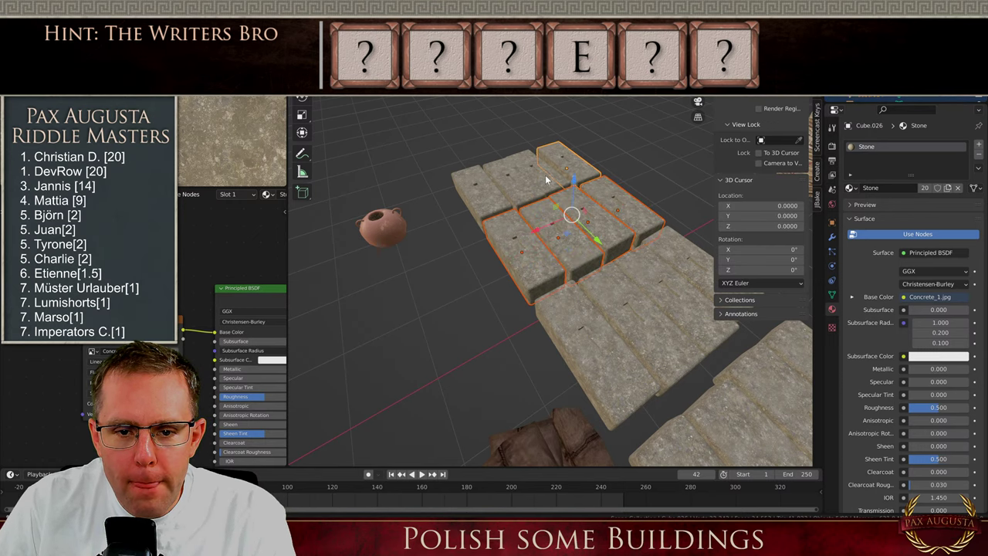
pyautogui.keyDown('shift'); pyautogui.click(543, 175); pyautogui.keyUp('shift')
pyautogui.moveTo(505, 184); pyautogui.dragTo(545, 212, button='middle')
pyautogui.keyDown('shift'); pyautogui.click(518, 200); pyautogui.keyUp('shift')
pyautogui.keyDown('shift'); pyautogui.click(476, 201); pyautogui.keyUp('shift')
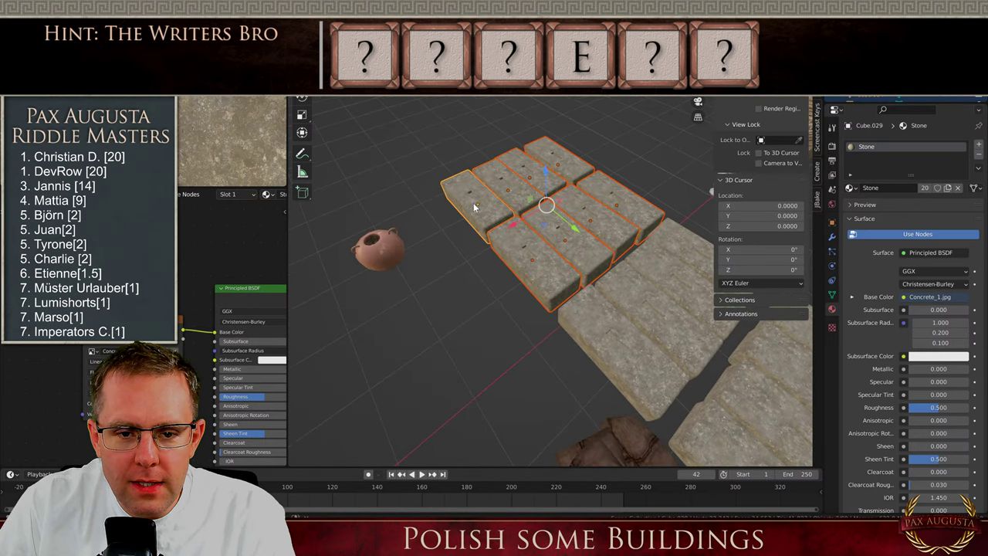
pyautogui.moveTo(476, 203); pyautogui.dragTo(634, 292, button='middle')
# Move the selected stone blocks onto the boat and shift them about 6.26 units along Y over its deck
pyautogui.scroll(-12, 589, 241)
pyautogui.scroll(8, 571, 239)
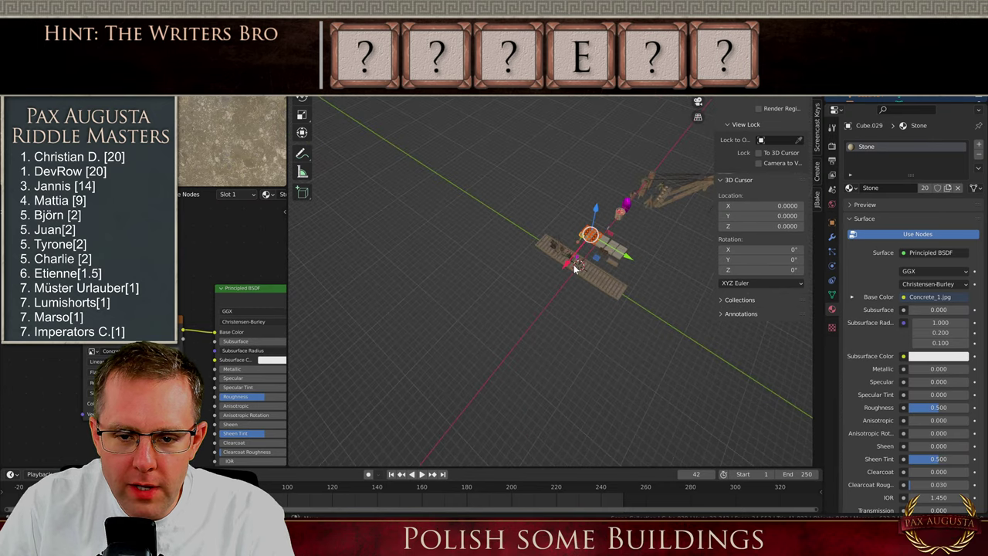
pyautogui.moveTo(610, 168); pyautogui.dragTo(748, 370)
pyautogui.click(561, 274)
pyautogui.scroll(-5, 748, 370)
pyautogui.scroll(6, 529, 287)
pyautogui.keyDown('shift'); pyautogui.moveTo(629, 371); pyautogui.dragTo(565, 238, button='middle'); pyautogui.keyUp('shift')
pyautogui.scroll(-2, 541, 235)
pyautogui.scroll(4, 455, 166)
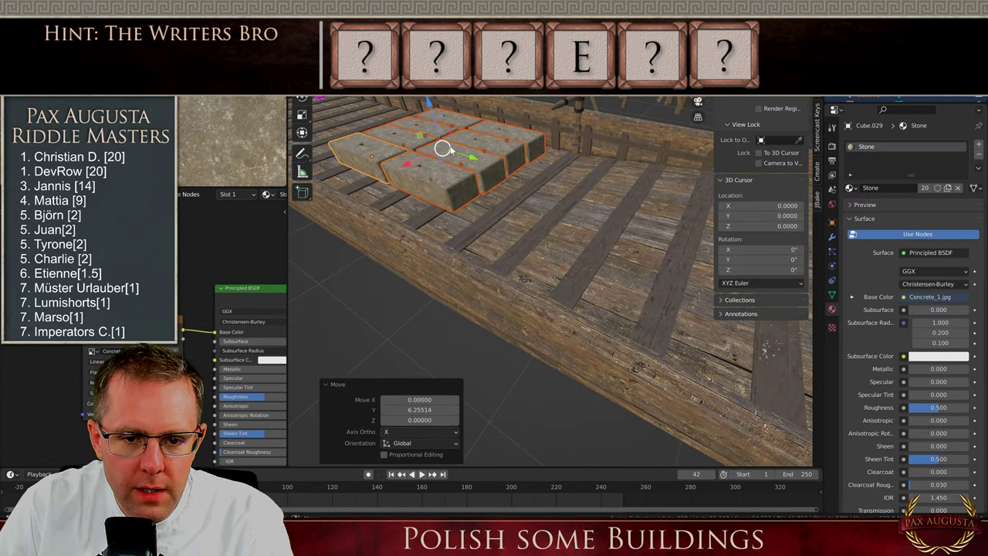
# Adjust the height of the selected stone blocks along Z so they rest on the boat's deck
pyautogui.press('g')
pyautogui.press('z')
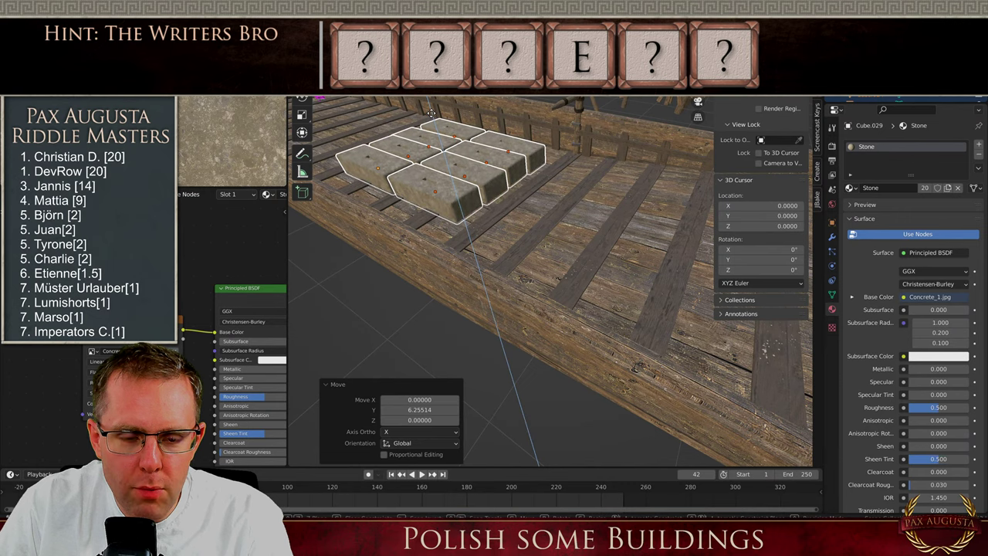
pyautogui.click(442, 112)
# Select the four stone blocks nearest the boat's far rail and shift them about -0.68 units along Y, and along X toward that rail
pyautogui.moveTo(442, 109); pyautogui.dragTo(440, 160, button='middle')
pyautogui.scroll(-1, 432, 139)
pyautogui.click(428, 116)
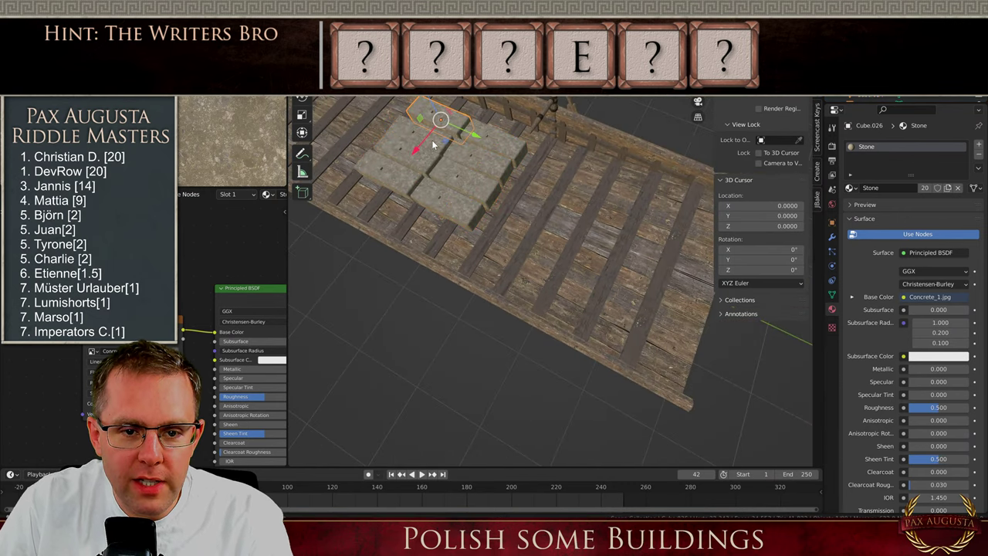
pyautogui.keyDown('shift'); pyautogui.click(432, 143); pyautogui.keyUp('shift')
pyautogui.keyDown('shift'); pyautogui.click(488, 149); pyautogui.keyUp('shift')
pyautogui.press('g')
pyautogui.press('y')
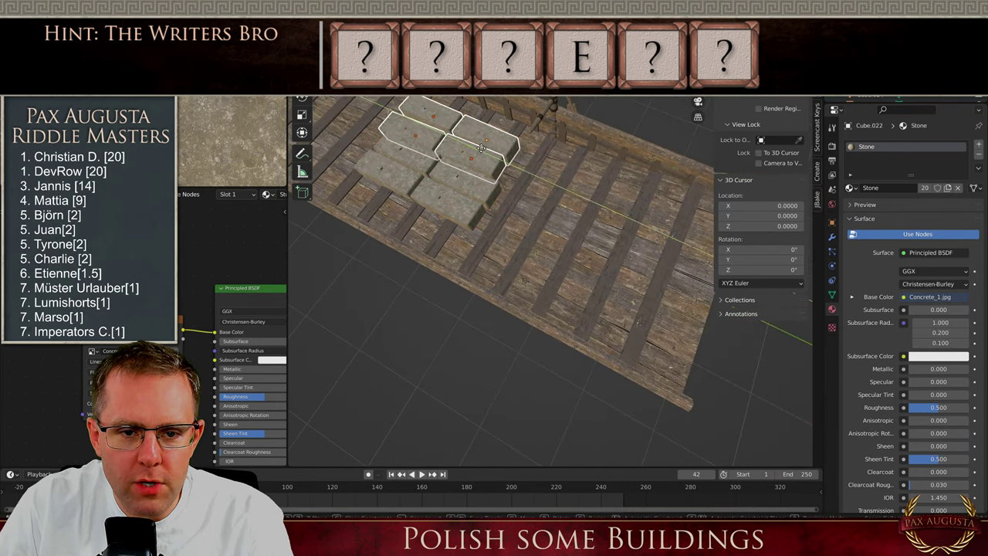
pyautogui.click(400, 136)
pyautogui.press('g')
pyautogui.press('x')
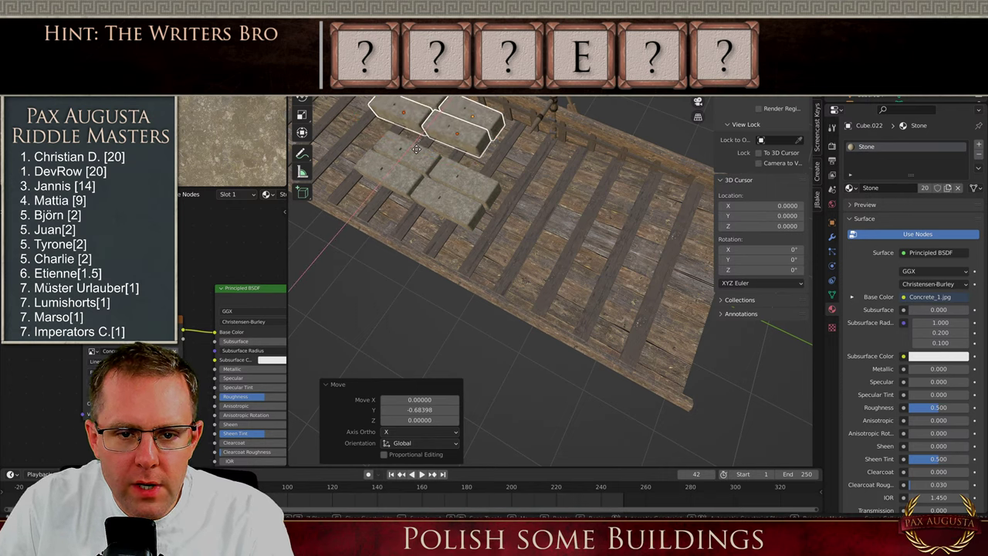
pyautogui.click(520, 173)
# Select the other four stone blocks and shift them about -0.56 units along Y and -0.33 units along X toward the first group
pyautogui.click(409, 158)
pyautogui.keyDown('shift'); pyautogui.click(398, 177); pyautogui.keyUp('shift')
pyautogui.keyDown('shift'); pyautogui.click(466, 184); pyautogui.keyUp('shift')
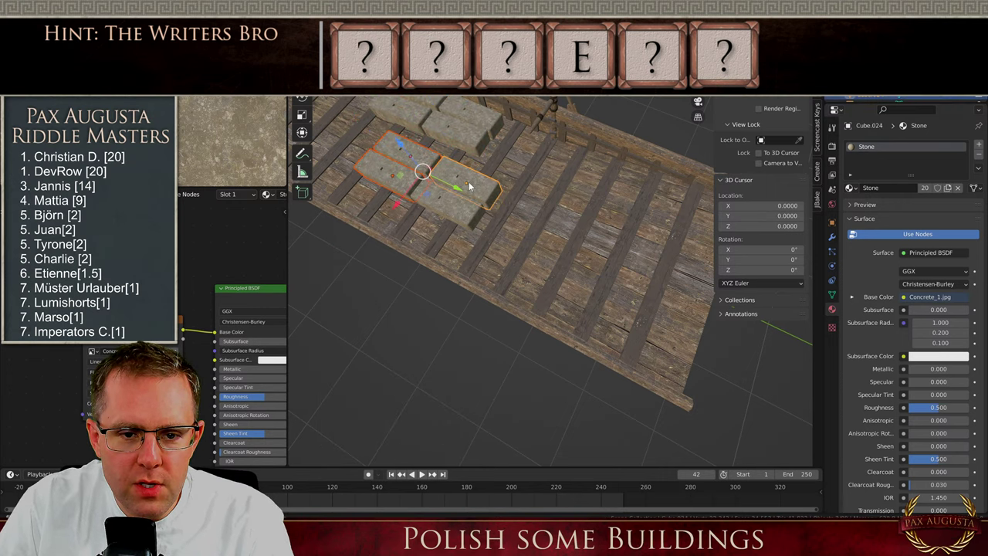
pyautogui.keyDown('shift'); pyautogui.click(454, 197); pyautogui.keyUp('shift')
pyautogui.press('g')
pyautogui.press('y')
pyautogui.click(417, 183)
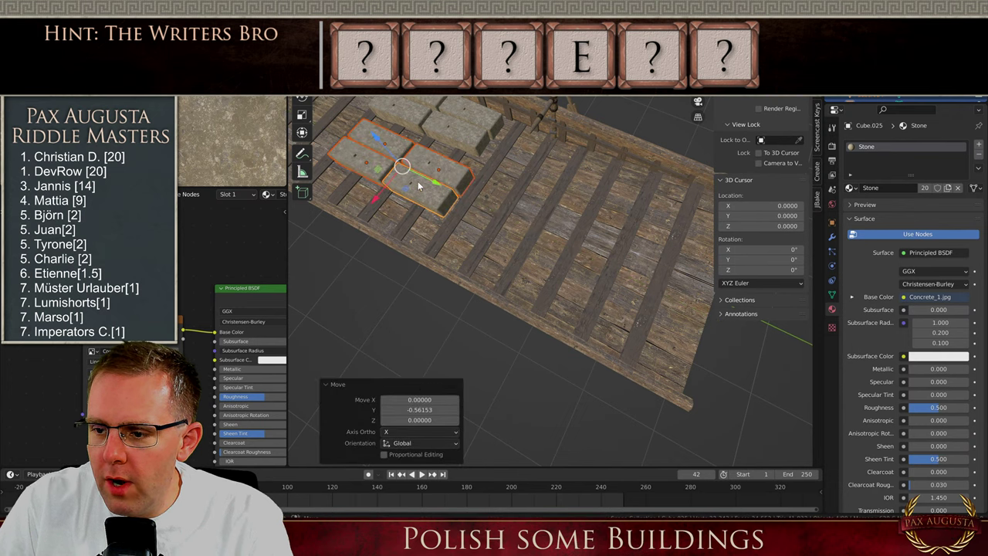
pyautogui.press('g')
pyautogui.press('x')
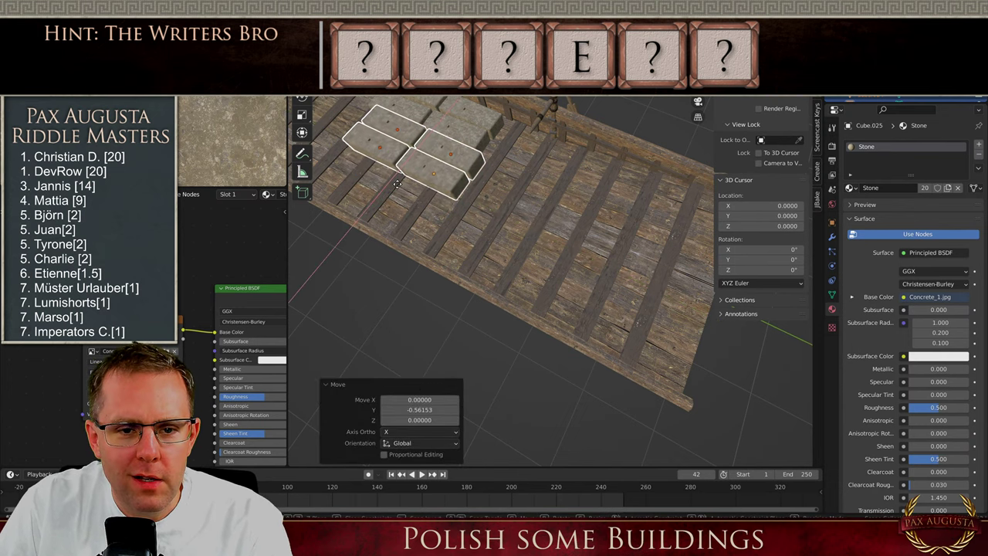
pyautogui.click(396, 184)
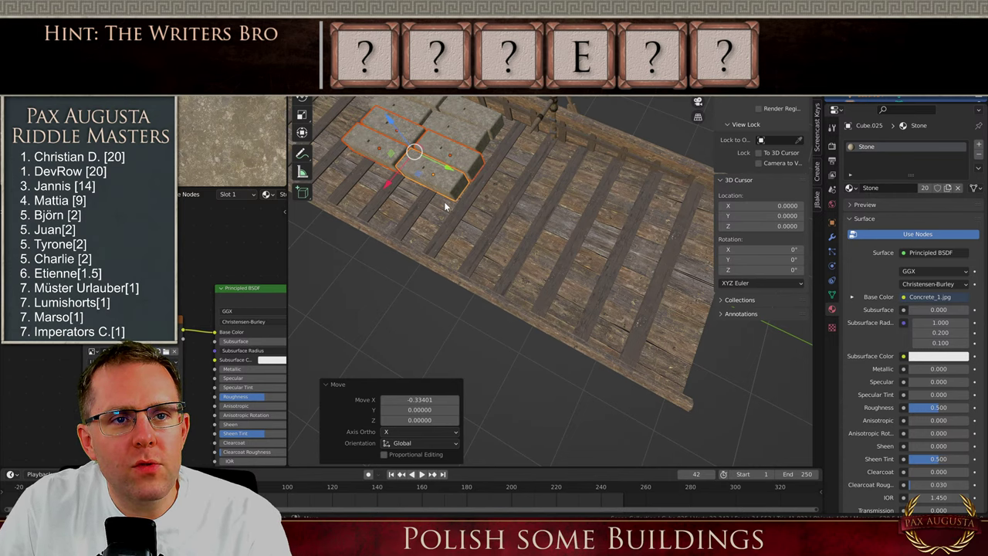
# Examine the UV layout of the front corner stone block in Edit Mode
pyautogui.scroll(5, 444, 202)
pyautogui.click(471, 211)
pyautogui.click(457, 203)
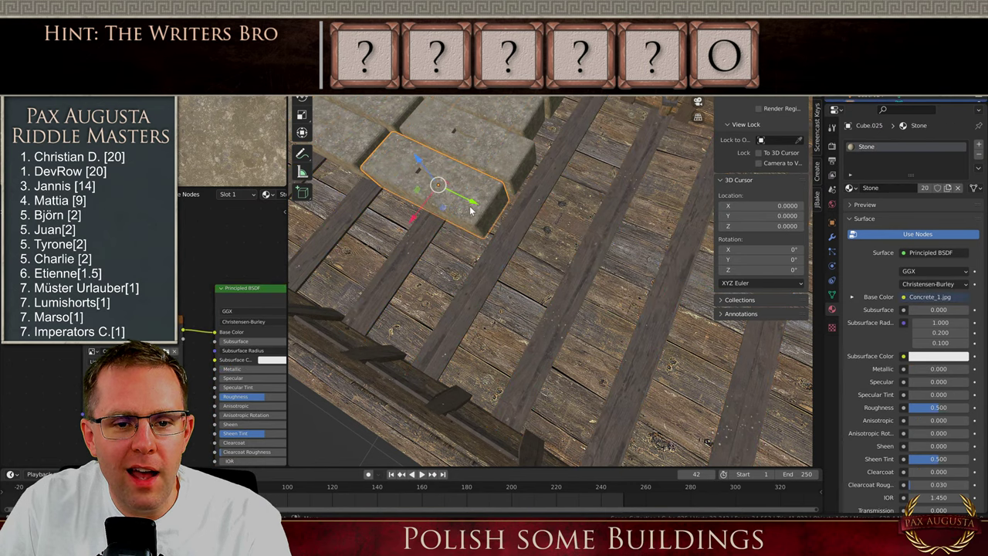
pyautogui.press('Tab')
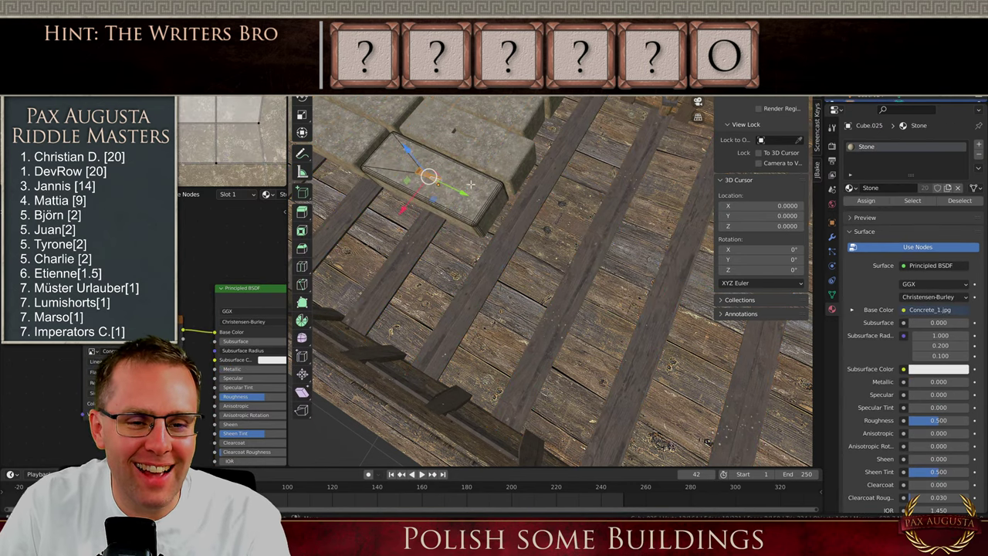
pyautogui.press('a')
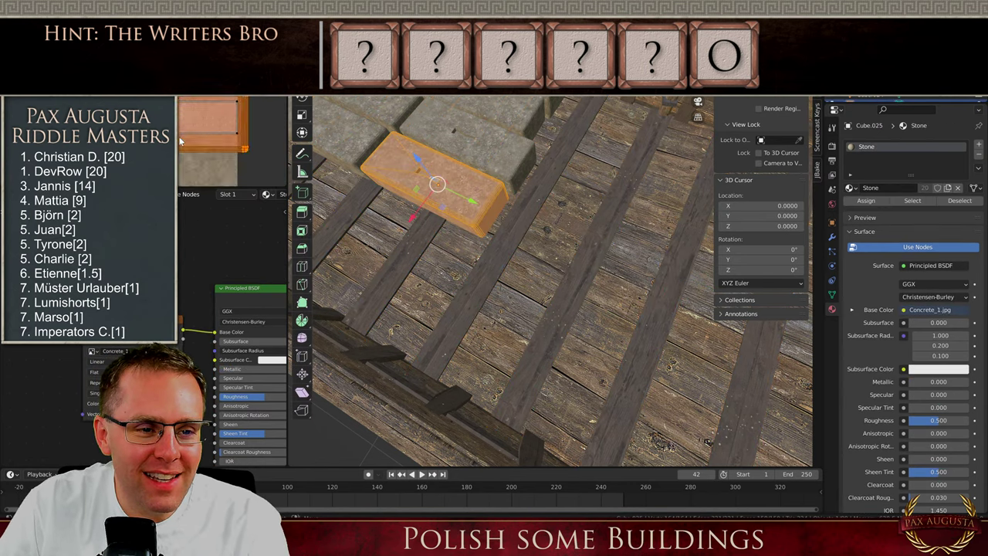
pyautogui.scroll(-2, 232, 141)
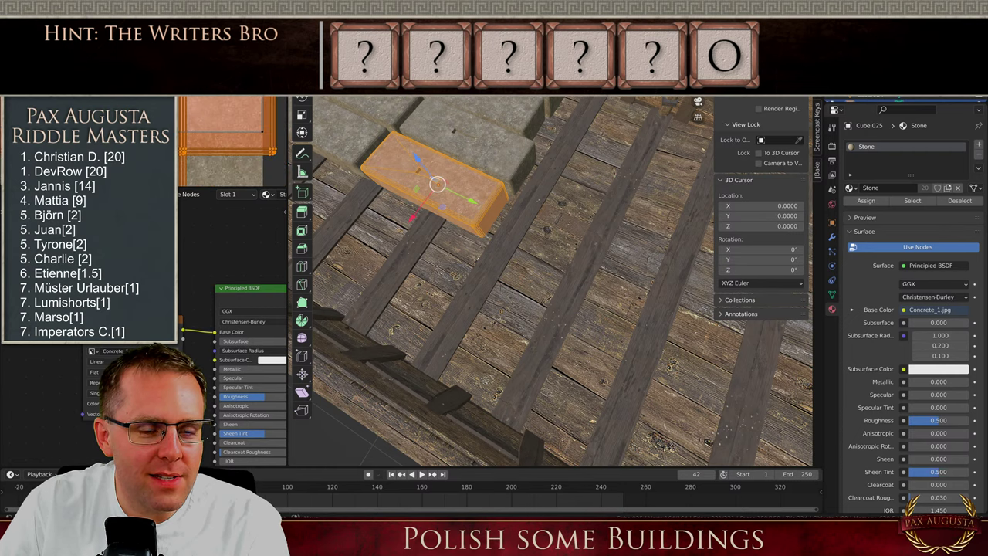
pyautogui.press('Tab')
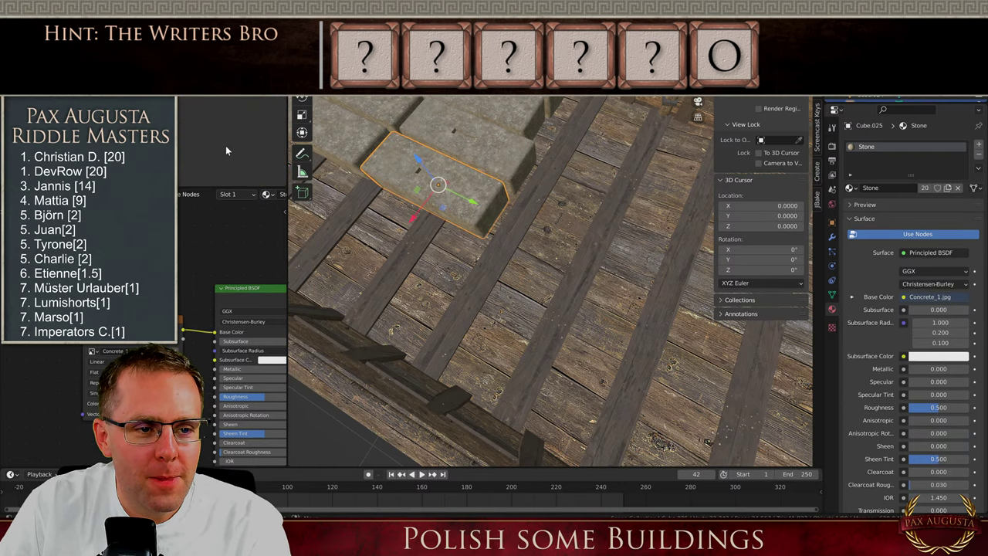
pyautogui.moveTo(439, 196); pyautogui.dragTo(495, 191, button='middle')
pyautogui.scroll(-5, 494, 186)
pyautogui.scroll(5, 459, 169)
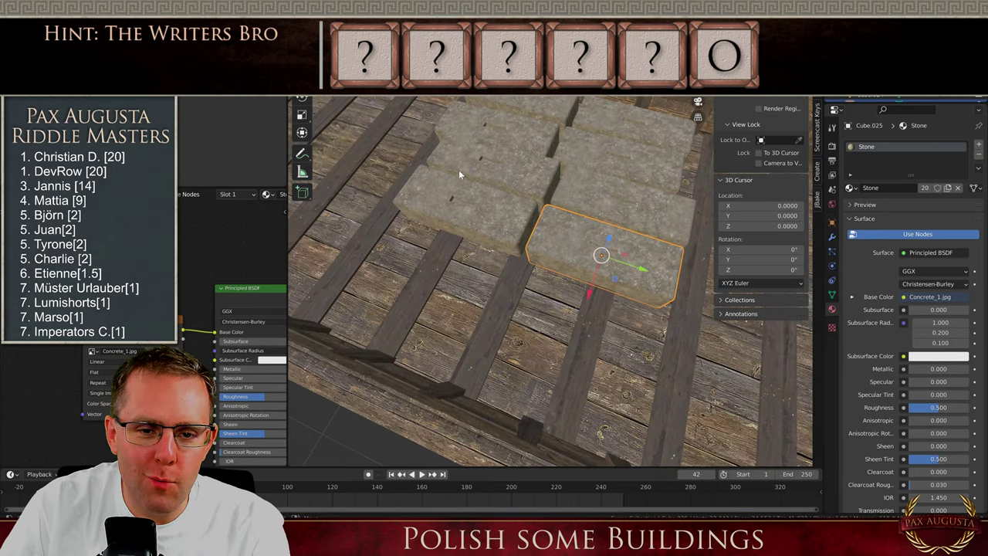
pyautogui.keyDown('shift'); pyautogui.click(498, 196); pyautogui.keyUp('shift')
pyautogui.keyDown('shift'); pyautogui.click(495, 198); pyautogui.keyUp('shift')
pyautogui.keyDown('shift'); pyautogui.click(597, 187); pyautogui.keyUp('shift')
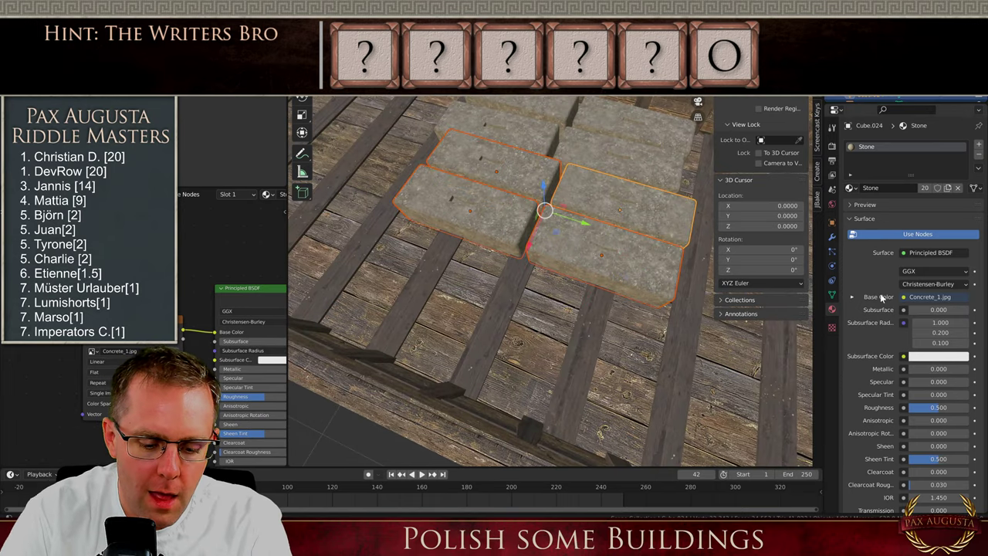
# Select three adjoining stone blocks in one column and rotate them 90° about the Z axis
pyautogui.click(602, 158)
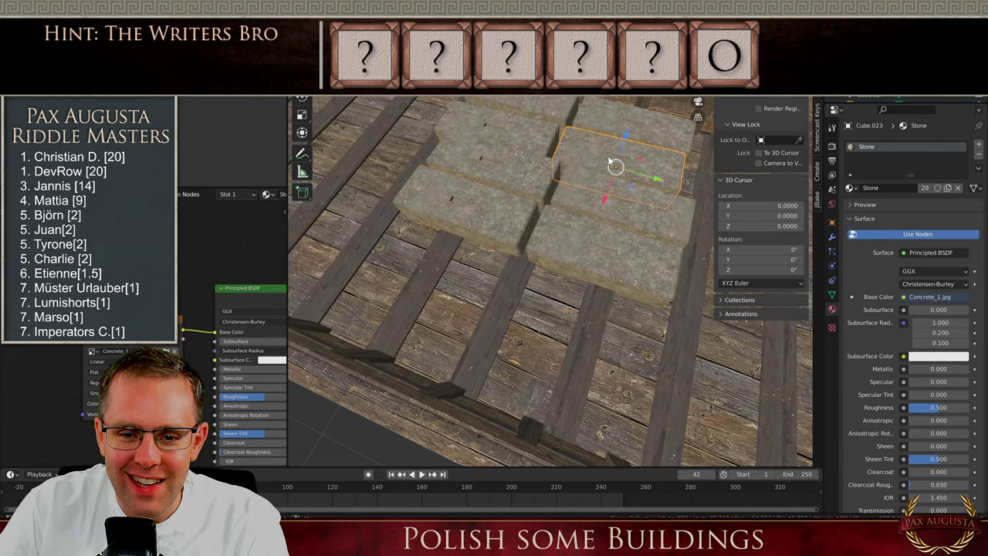
pyautogui.keyDown('shift'); pyautogui.click(600, 208); pyautogui.keyUp('shift')
pyautogui.keyDown('shift'); pyautogui.click(585, 254); pyautogui.keyUp('shift')
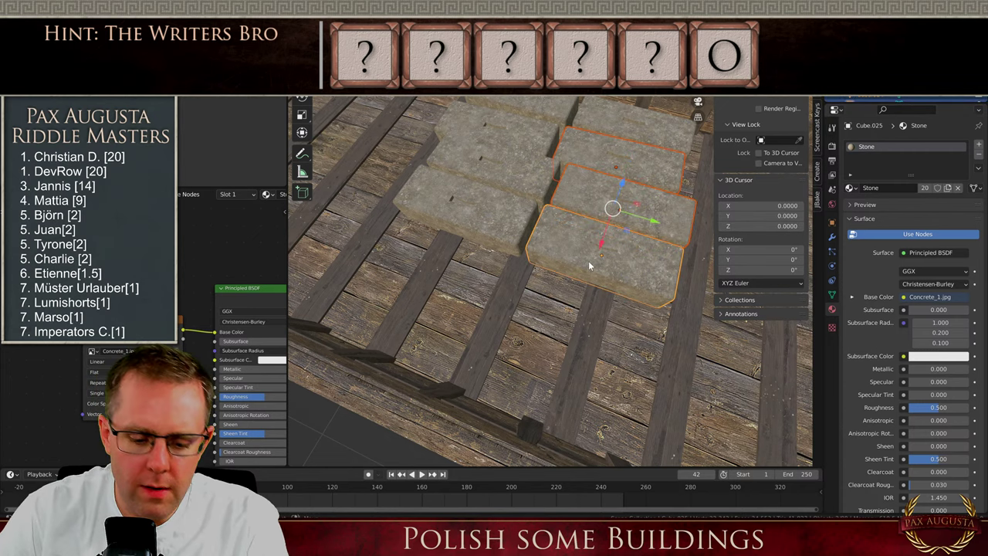
pyautogui.press('r')
pyautogui.press('z')
pyautogui.press('9')
pyautogui.press('0')
pyautogui.press('Return')
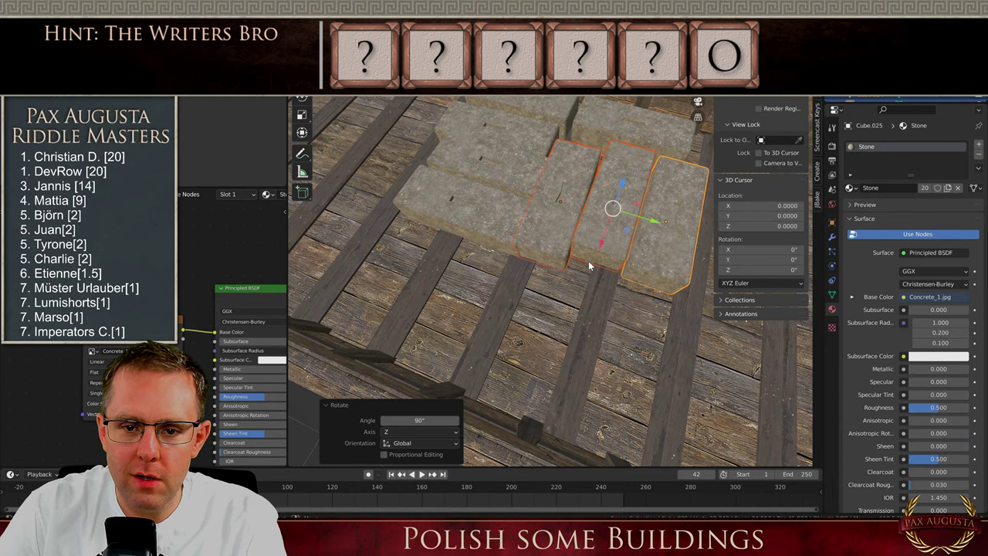
# Nudge the three rotated blocks about -0.01 units along X and shift them along Y, clear of the neighbouring blocks
pyautogui.moveTo(536, 275); pyautogui.dragTo(483, 333, button='middle')
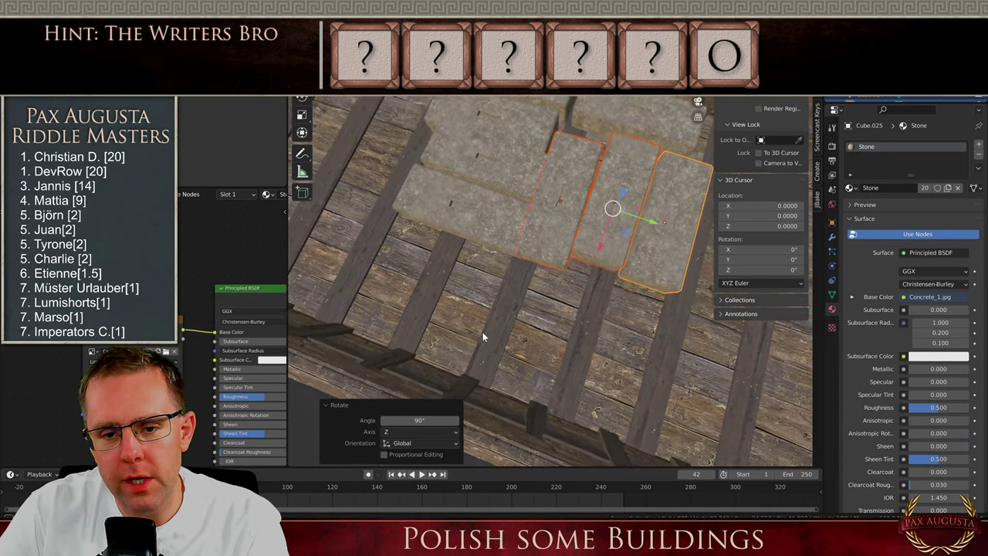
pyautogui.scroll(-3, 494, 290)
pyautogui.scroll(4, 570, 220)
pyautogui.press('g')
pyautogui.press('x')
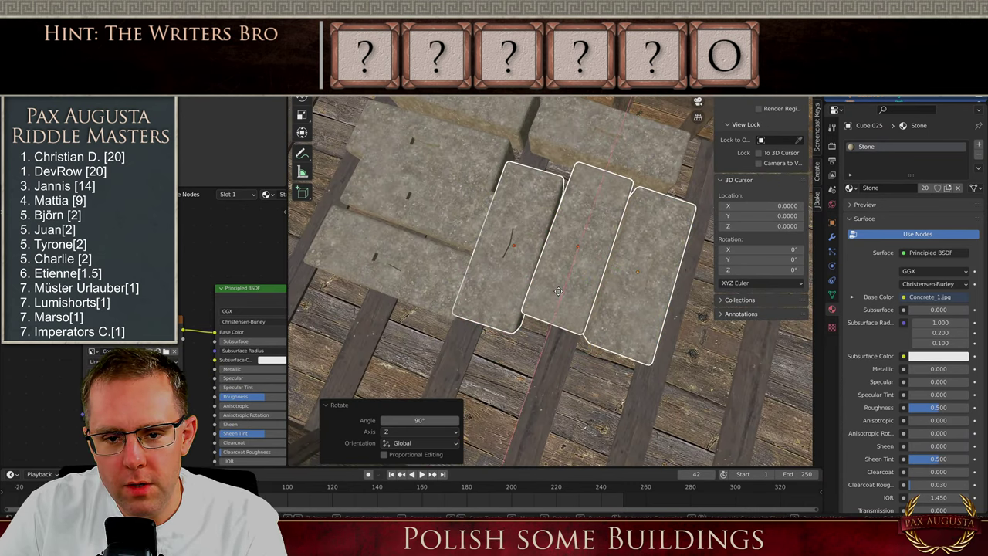
pyautogui.click(559, 251)
pyautogui.press('g')
pyautogui.press('x')
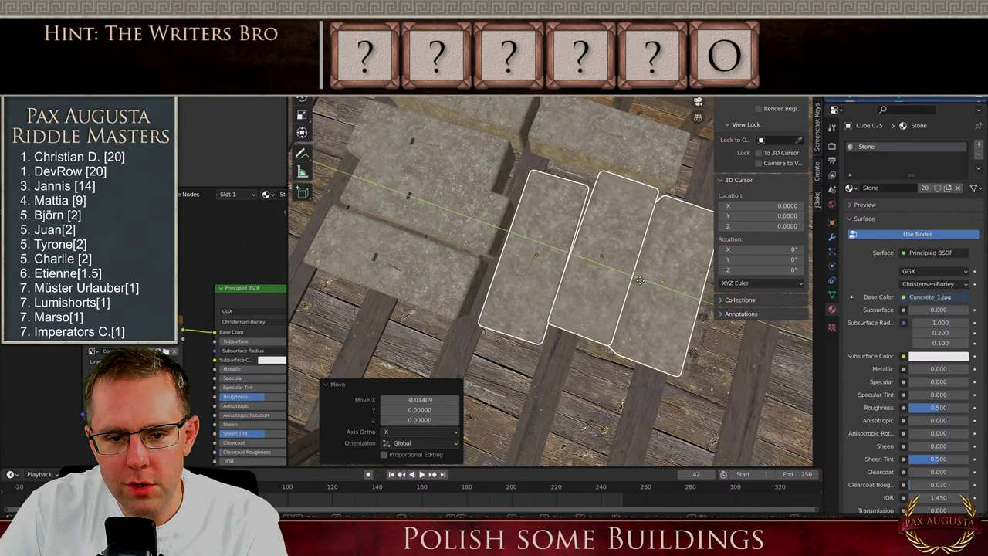
pyautogui.click(666, 300)
# Offset the middle rotated block about 0.13 units along X and the outer one about 0.05 units along Y
pyautogui.click(603, 292)
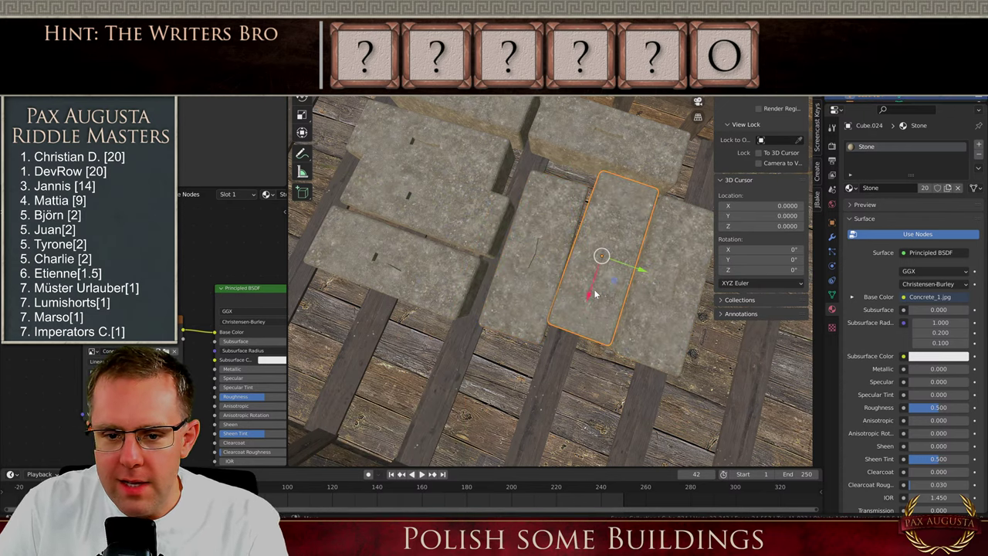
pyautogui.press('g')
pyautogui.press('x')
pyautogui.click(608, 260)
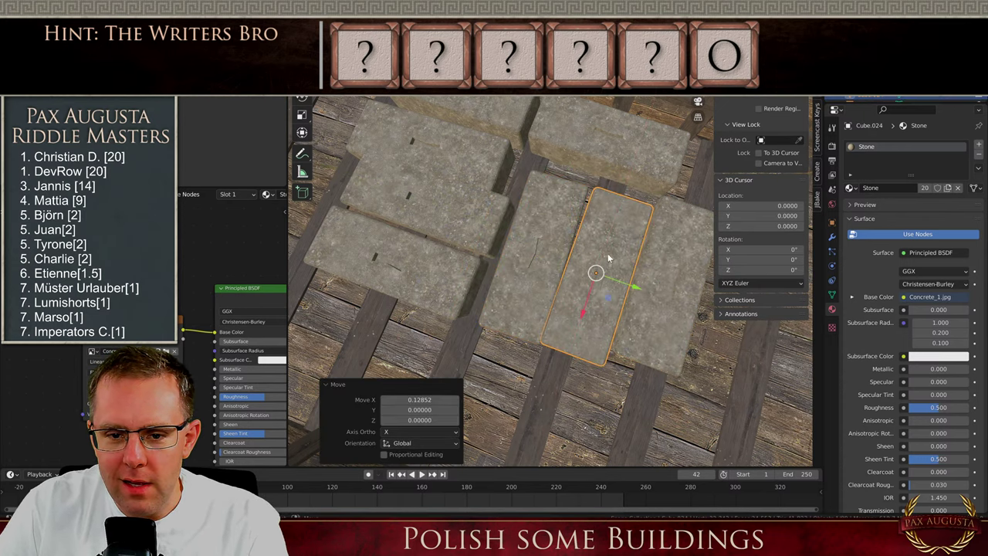
pyautogui.click(651, 289)
pyautogui.moveTo(691, 299); pyautogui.dragTo(700, 301)
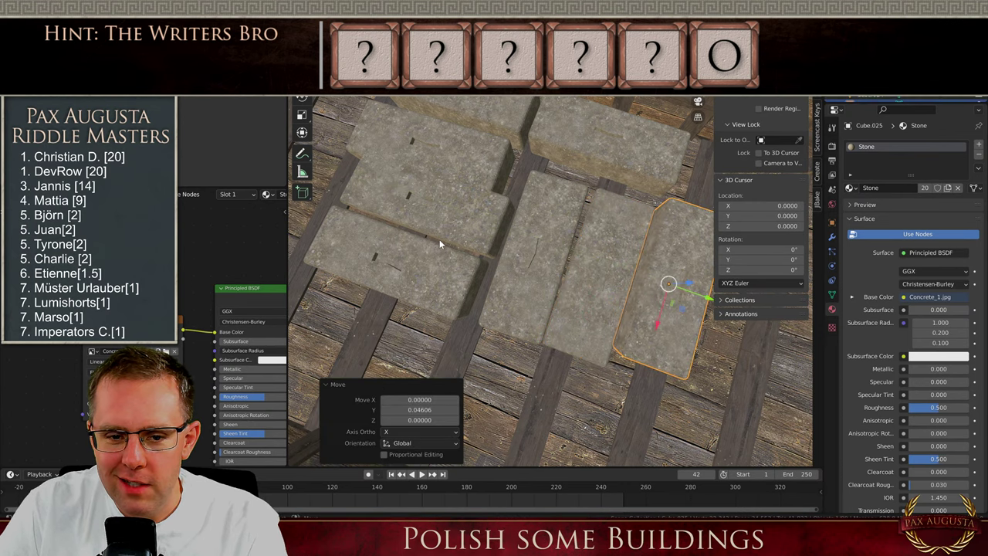
# Duplicate the two unrotated blocks beside the rotated ones, offsetting the copies about 0.90 units along X and 1.07 along Y in top view
pyautogui.click(397, 259)
pyautogui.keyDown('shift'); pyautogui.click(451, 209); pyautogui.keyUp('shift')
pyautogui.keyDown('shift'); pyautogui.click(452, 152); pyautogui.keyUp('shift')
pyautogui.click(430, 207)
pyautogui.keyDown('shift'); pyautogui.click(411, 262); pyautogui.keyUp('shift')
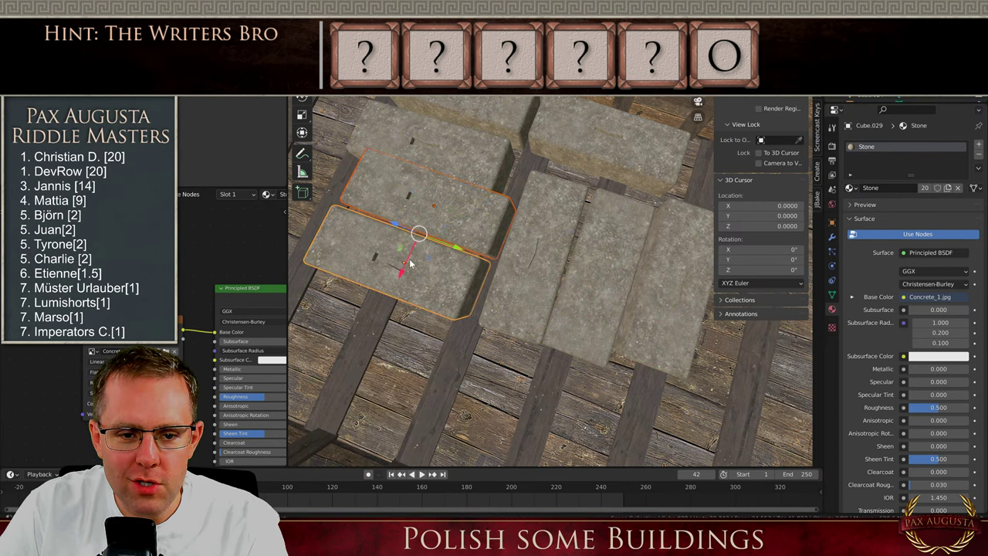
pyautogui.press('KP_7')
pyautogui.hotkey('shift', 'd')
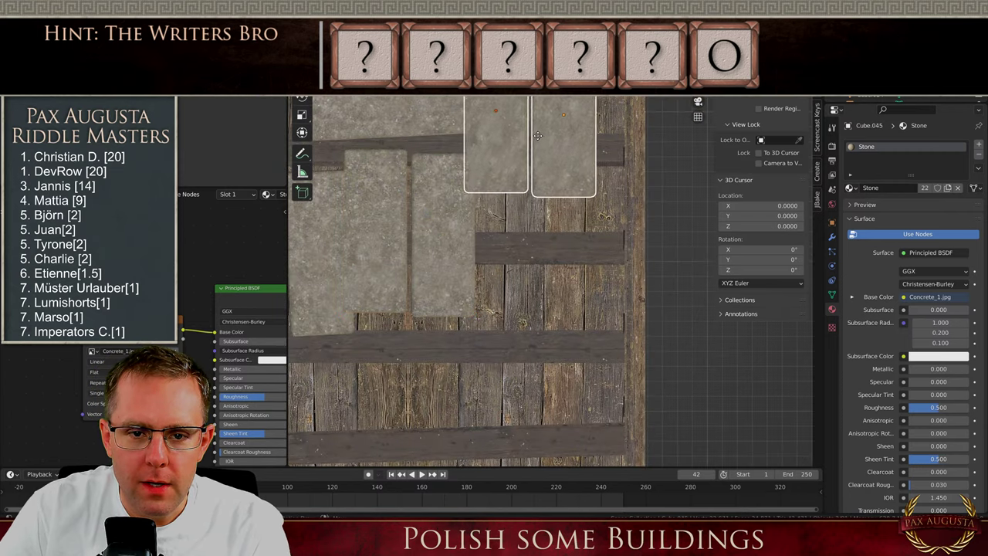
pyautogui.click(550, 98)
# Duplicate the two copied blocks again about 0.03 units along X and -1.24 along Y, and rotate the new pair 180° about Z
pyautogui.hotkey('shift', 'd')
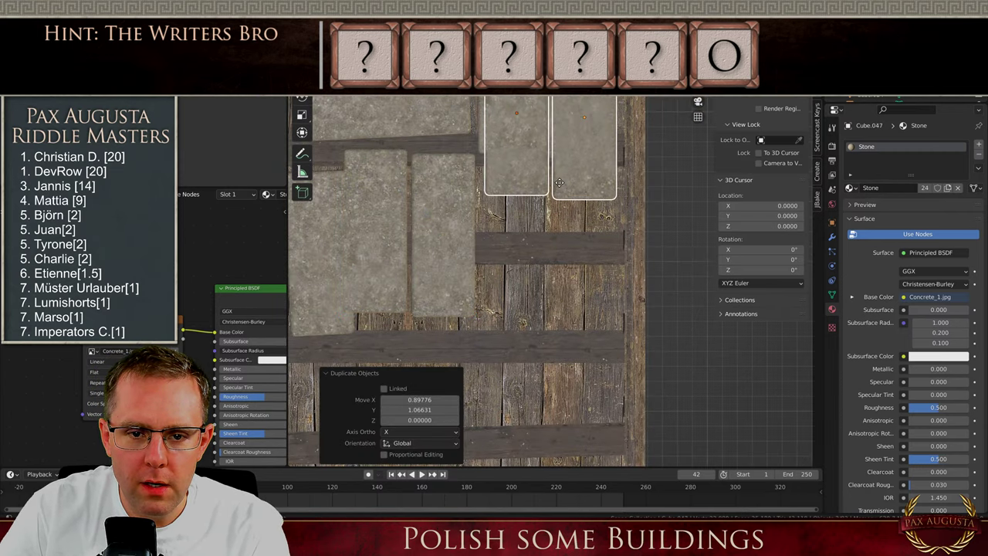
pyautogui.click(552, 297)
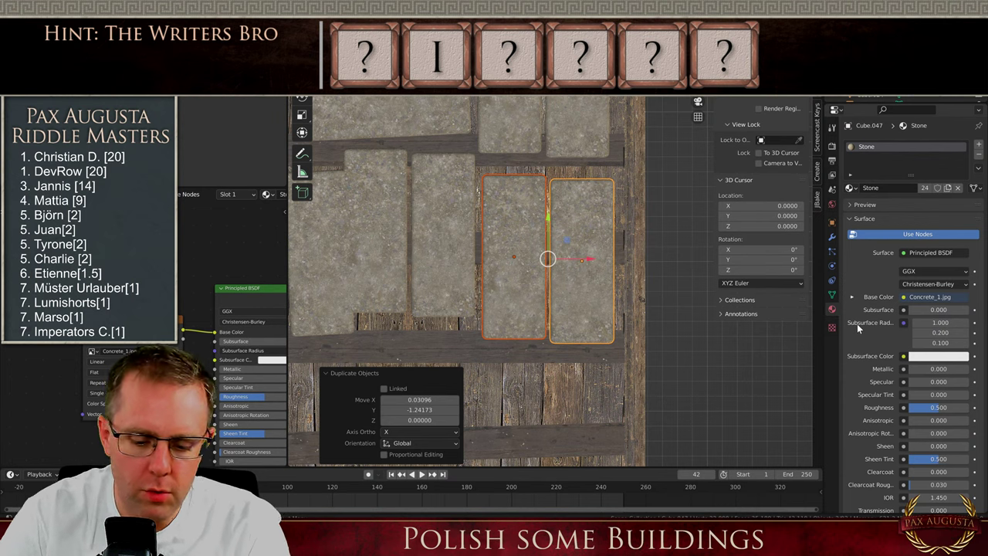
pyautogui.write('rz180')
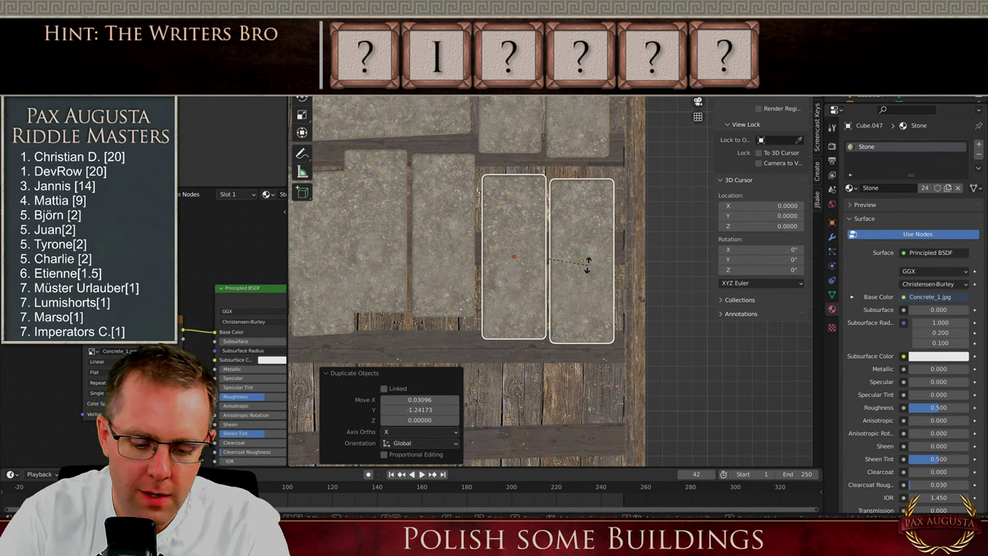
pyautogui.press('Return')
# Nudge the new pair of blocks into place, and offset the outermost block about 0.07 units along Y
pyautogui.press('g')
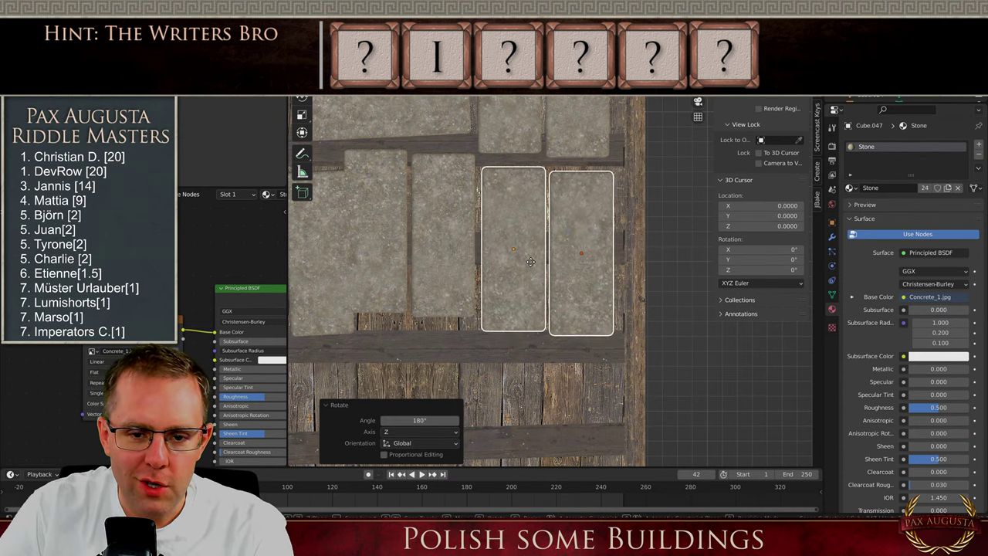
pyautogui.click(546, 250)
pyautogui.click(564, 216)
pyautogui.press('g')
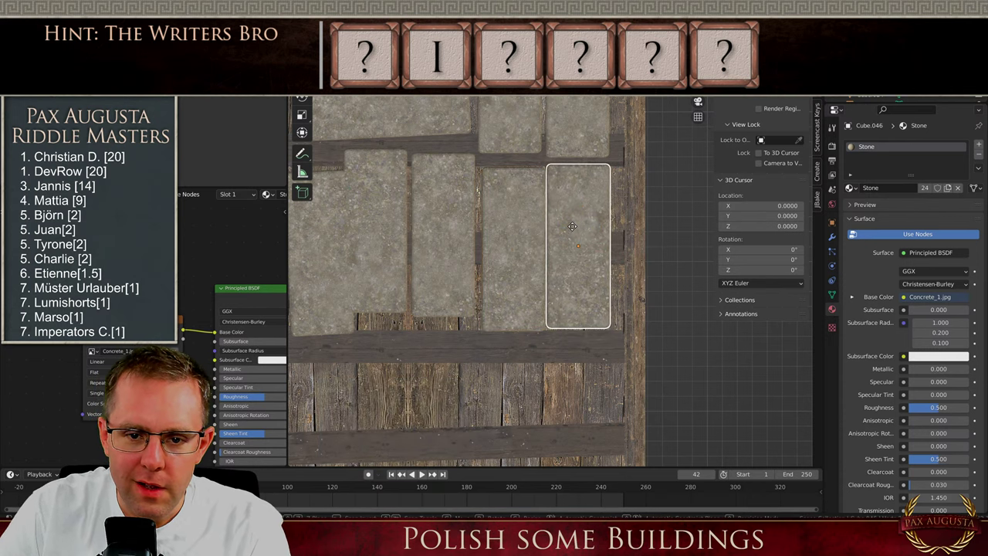
pyautogui.click(595, 265)
# Move the roped plank bundle about 3.72 units along X onto the stone blocks on the boat
pyautogui.scroll(-10, 599, 279)
pyautogui.moveTo(600, 290); pyautogui.dragTo(627, 259, button='middle')
pyautogui.scroll(6, 624, 268)
pyautogui.moveTo(485, 228); pyautogui.dragTo(604, 231, button='middle')
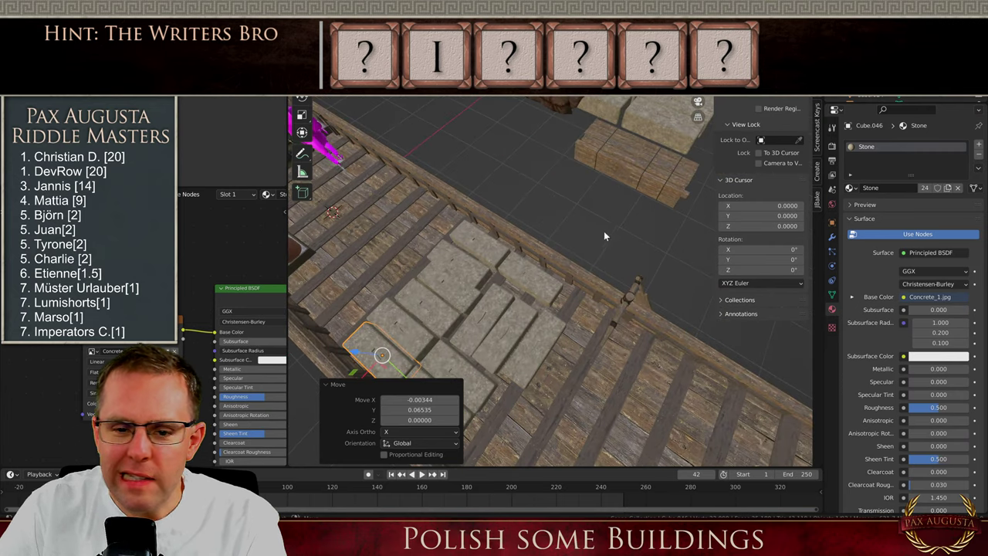
pyautogui.click(606, 193)
pyautogui.press('KP_Decimal')
pyautogui.click(439, 331)
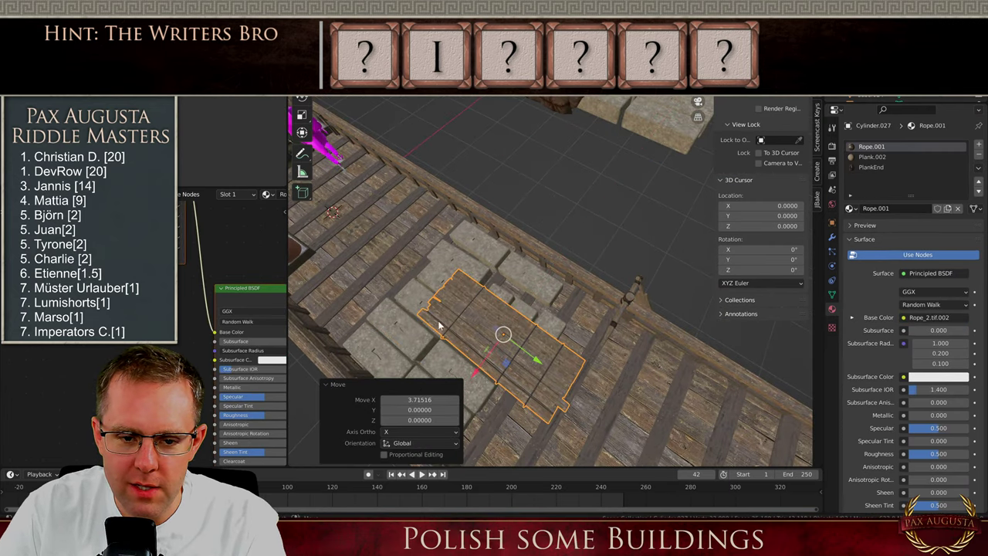
# Lower the roped plank bundle about 0.41 units, rotate it about 6.7° around Z, and shift it about -0.86 units along Y
pyautogui.moveTo(438, 331); pyautogui.dragTo(513, 202, button='middle')
pyautogui.scroll(-2, 486, 309)
pyautogui.keyDown('shift'); pyautogui.moveTo(464, 370); pyautogui.dragTo(617, 242, button='middle'); pyautogui.keyUp('shift')
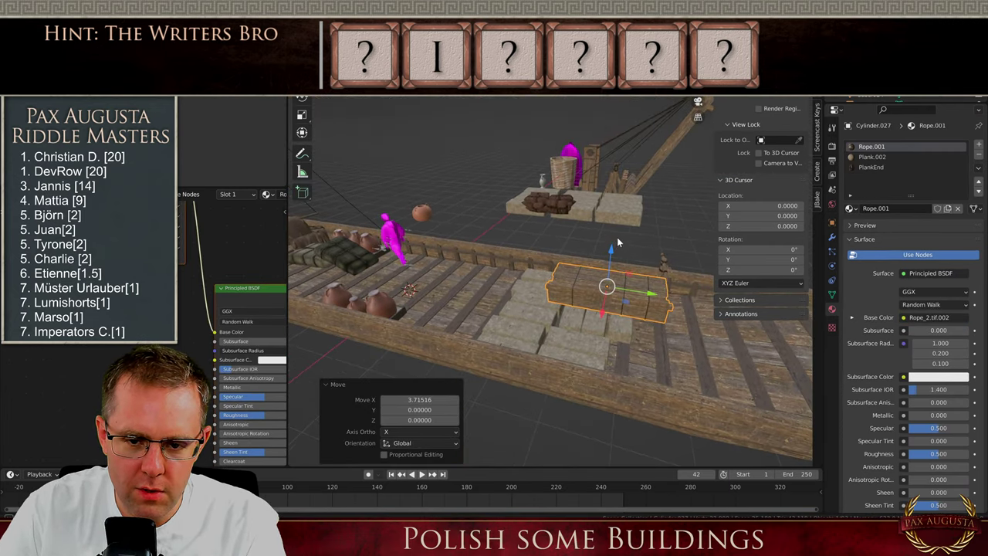
pyautogui.moveTo(609, 250)
pyautogui.mouseDown()
pyautogui.moveTo(608, 282)
pyautogui.moveTo(608, 267)
pyautogui.mouseUp()
pyautogui.press('r')
pyautogui.press('z')
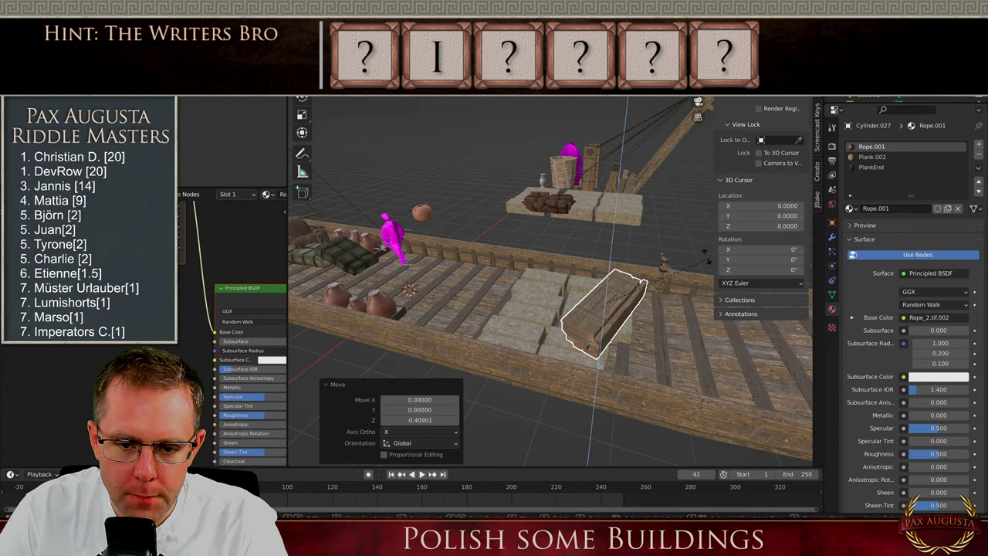
pyautogui.click(660, 344)
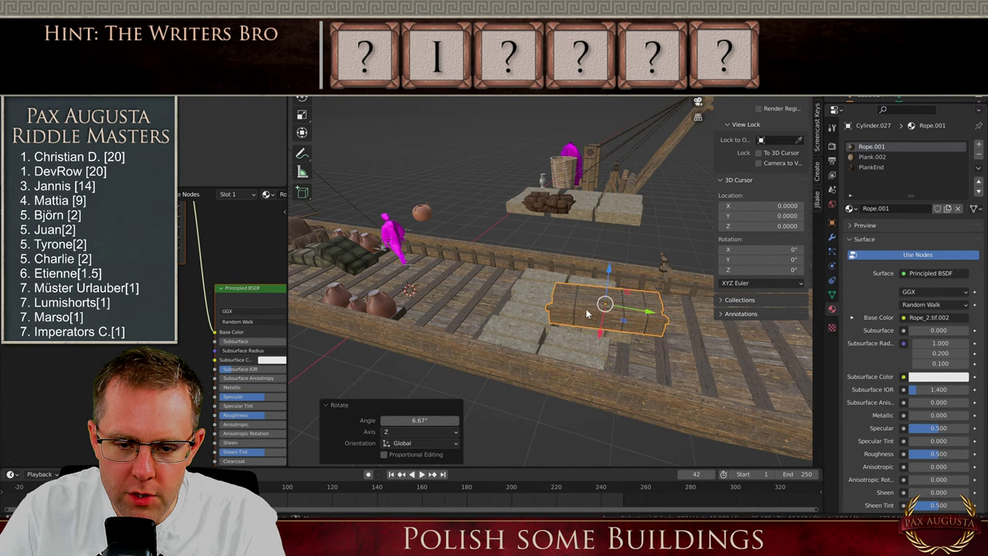
pyautogui.moveTo(645, 310); pyautogui.dragTo(604, 306)
pyautogui.moveTo(604, 306); pyautogui.dragTo(483, 253, button='middle')
pyautogui.scroll(2, 619, 292)
pyautogui.scroll(4, 483, 253)
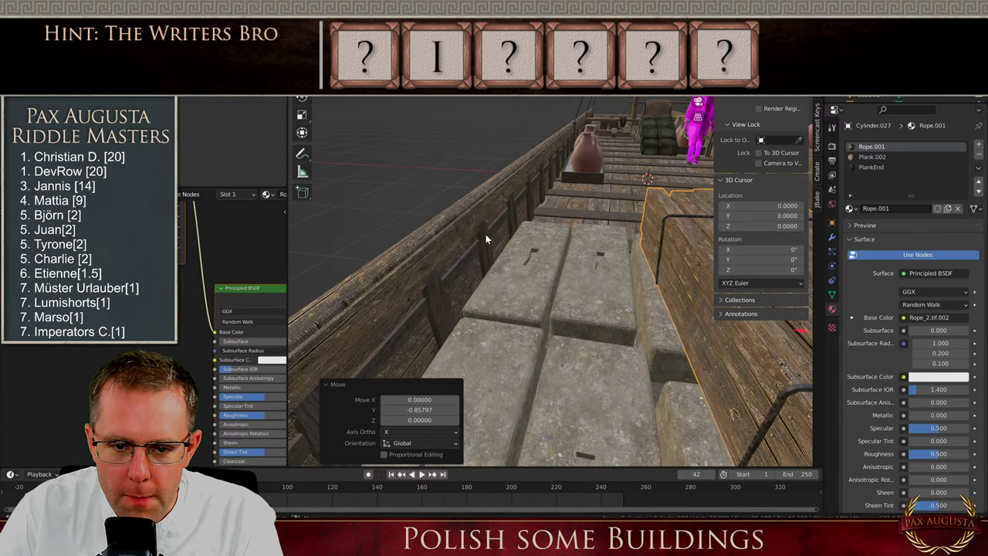
# Place the 3D cursor on the hull's inner side beside the stone blocks and add a cylinder with 6 vertices there
pyautogui.keyDown('shift'); pyautogui.rightClick(486, 235); pyautogui.keyUp('shift')
pyautogui.hotkey('shift', 'a')
pyautogui.moveTo(485, 237)
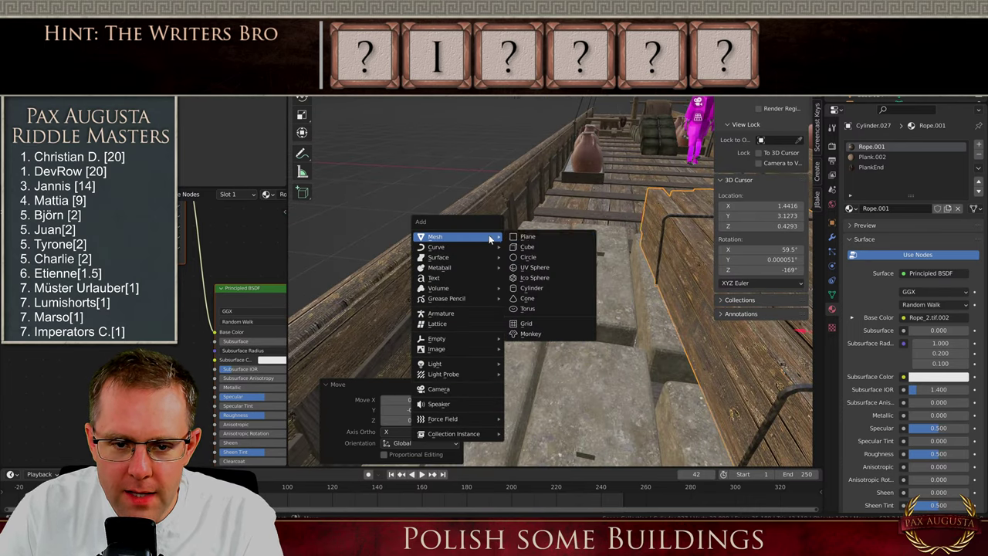
pyautogui.click(526, 288)
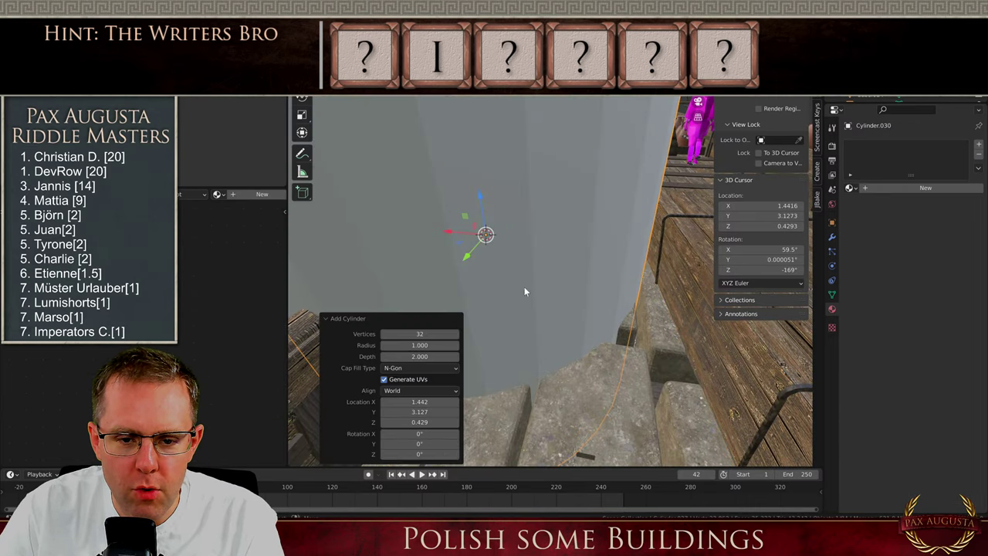
pyautogui.click(417, 334)
pyautogui.write('6')
pyautogui.press('Return')
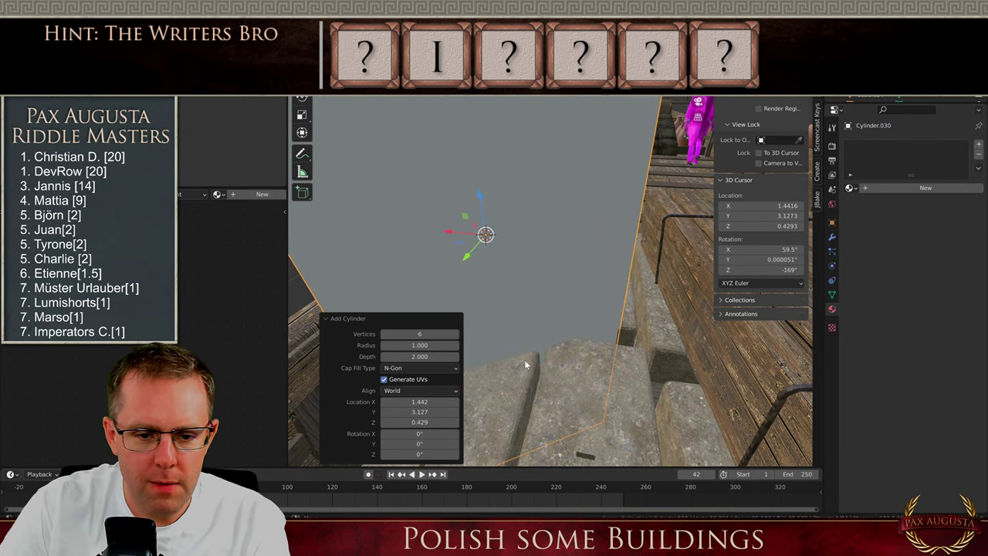
# Shape the cylinder into a thin pole, stretched about 30.2 times along Z and scaled to about 0.61, and rotate it 90° about Y
pyautogui.scroll(-5, 547, 333)
pyautogui.press('s')
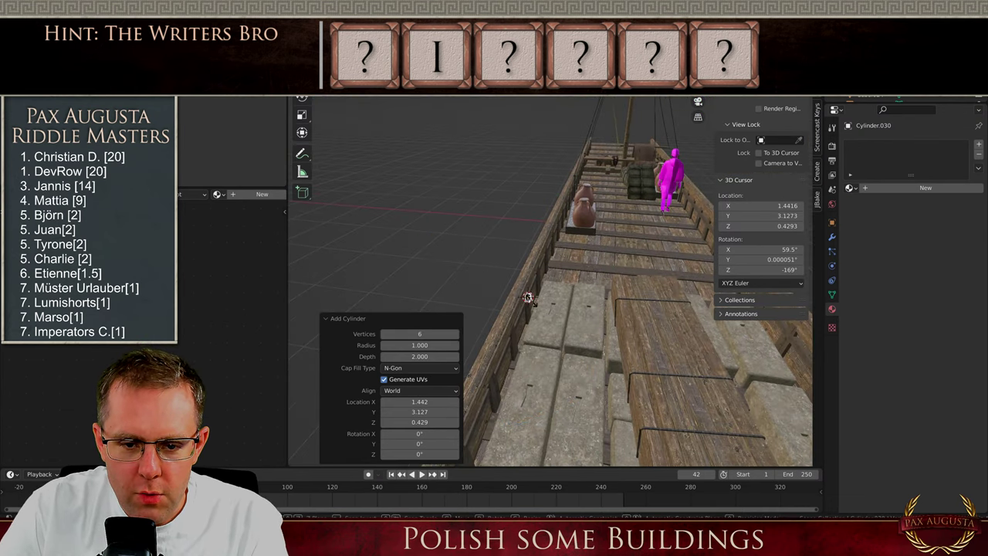
pyautogui.click(528, 297)
pyautogui.press('g')
pyautogui.press('z')
pyautogui.click(557, 439)
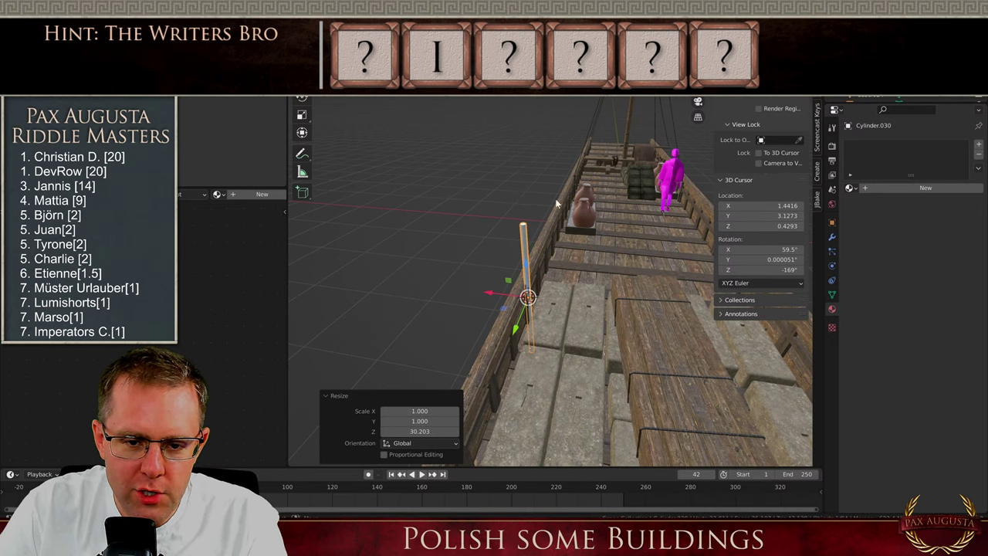
pyautogui.press('s')
pyautogui.click(553, 364)
pyautogui.write('rx')
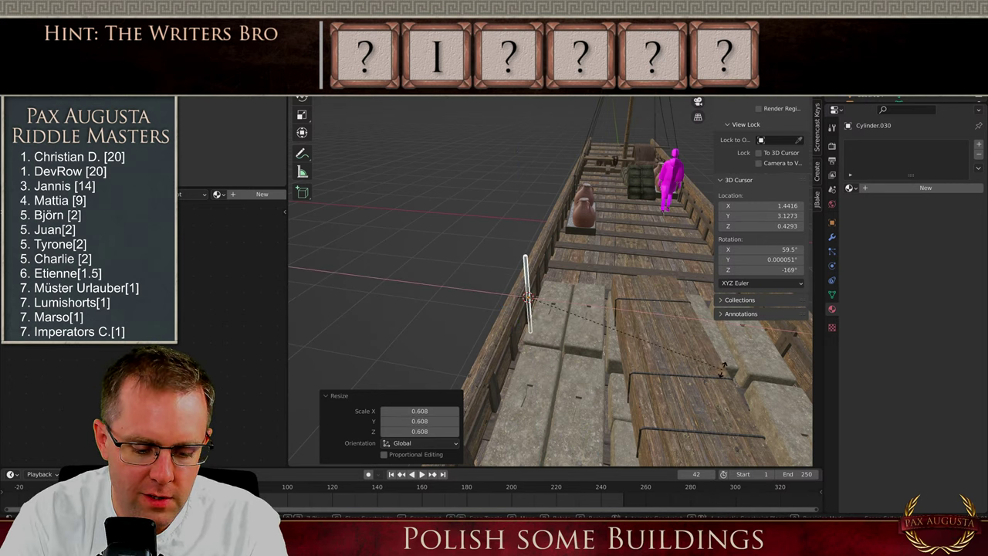
pyautogui.write('y90')
pyautogui.press('Return')
# Move the pole about -0.57 units along X and to the blocks' edge along Y, scale it to 0.84, and shift it 0.09 along X
pyautogui.scroll(3, 551, 295)
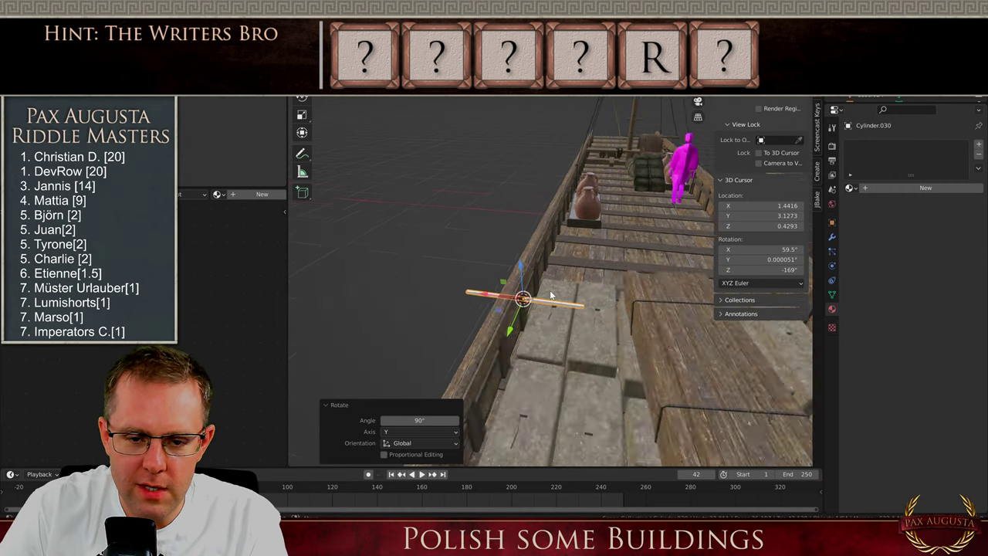
pyautogui.press('g')
pyautogui.press('x')
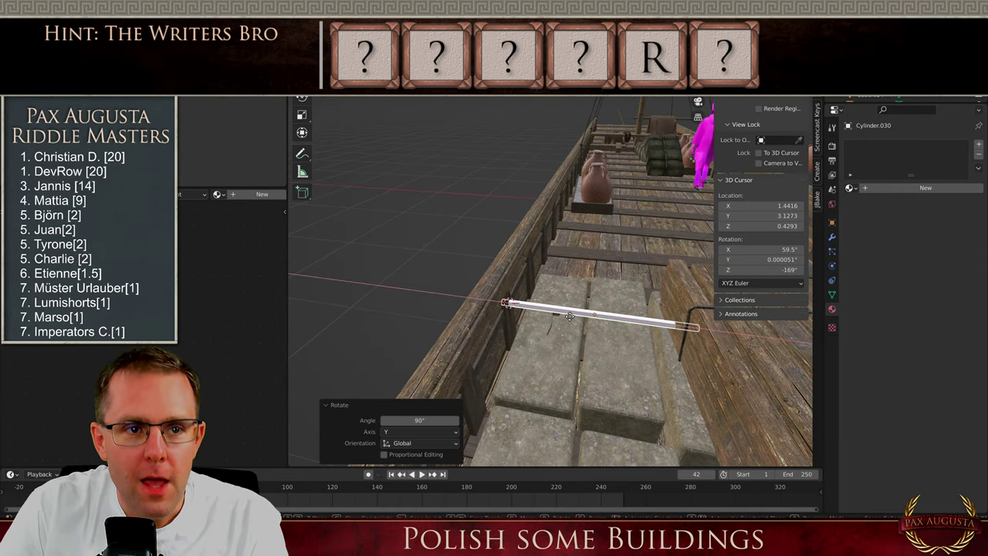
pyautogui.click(569, 317)
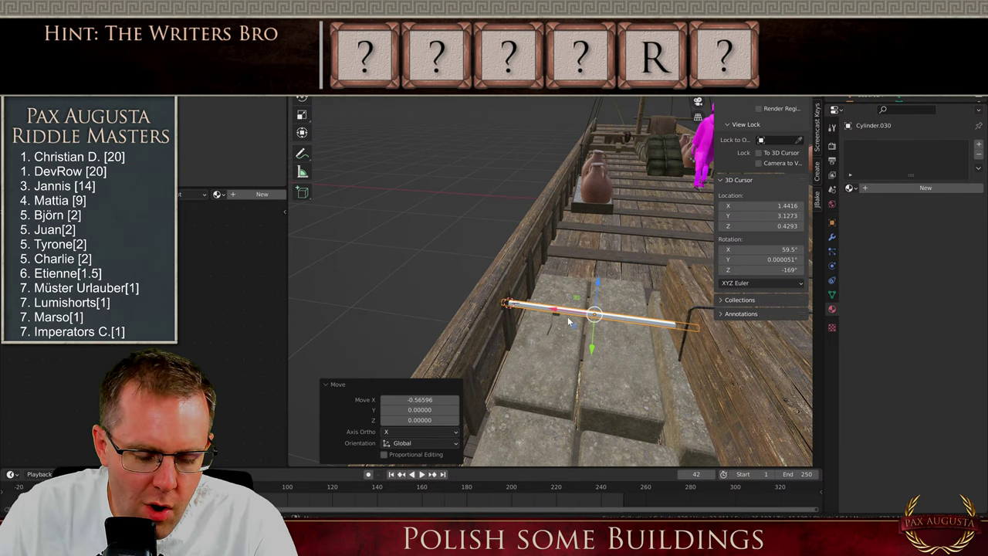
pyautogui.moveTo(629, 312); pyautogui.dragTo(540, 343, button='middle')
pyautogui.moveTo(518, 353); pyautogui.dragTo(570, 315)
pyautogui.press('s')
pyautogui.click(570, 311)
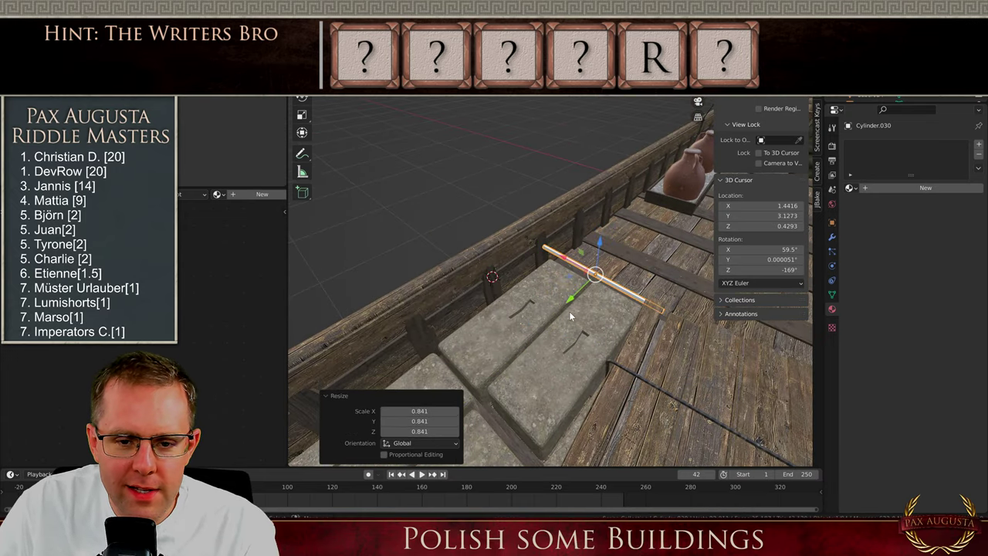
pyautogui.moveTo(562, 256); pyautogui.dragTo(560, 253)
pyautogui.click(550, 252)
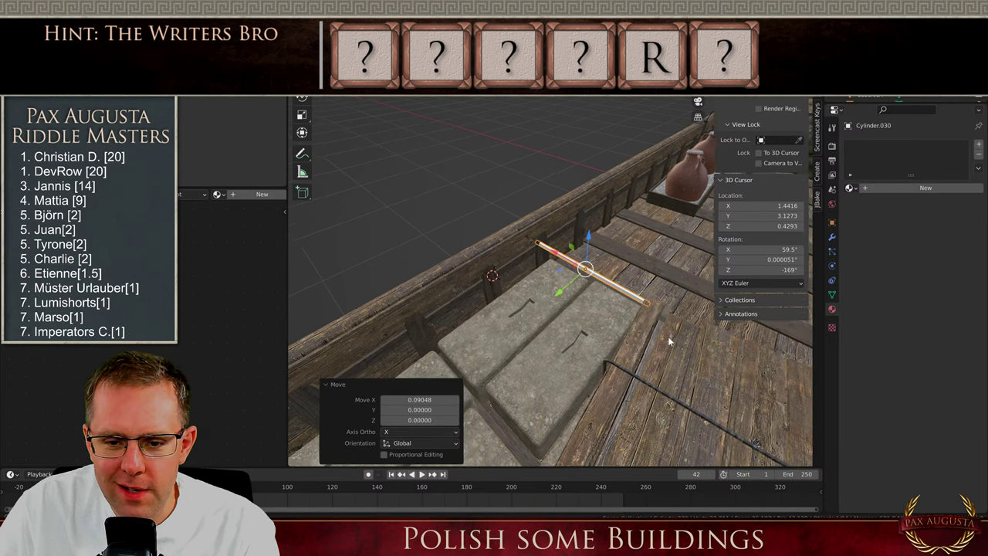
# Scale the pole to about 0.77 and slide it along X toward the hull rib
pyautogui.moveTo(668, 336); pyautogui.dragTo(569, 313, button='middle')
pyautogui.press('Tab')
pyautogui.click(565, 315)
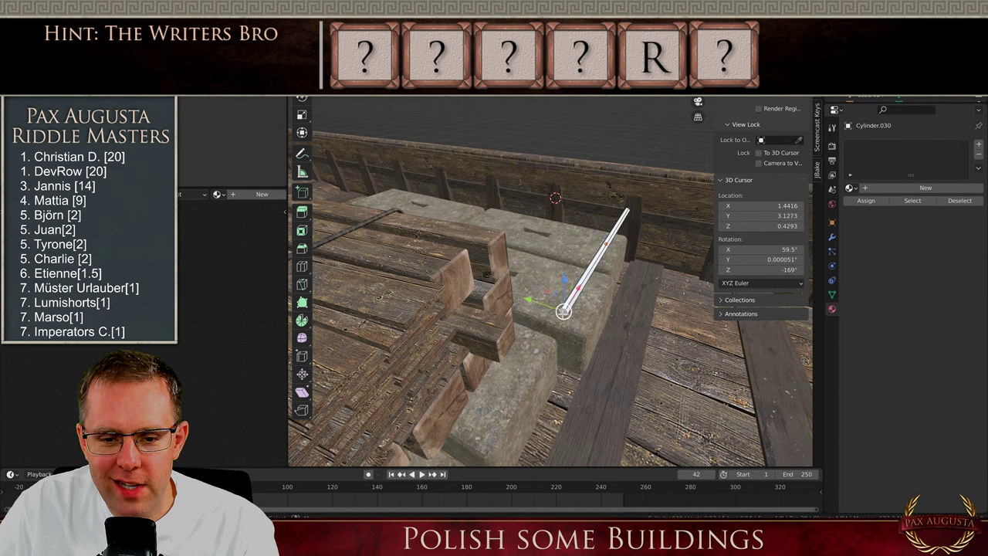
pyautogui.press('Tab')
pyautogui.press('s')
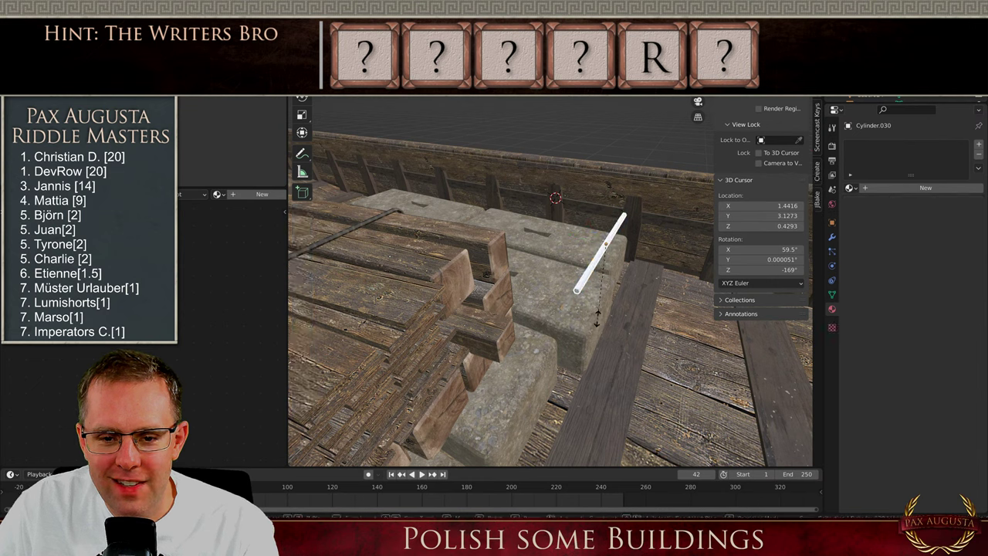
pyautogui.click(583, 283)
pyautogui.moveTo(616, 229); pyautogui.dragTo(622, 227)
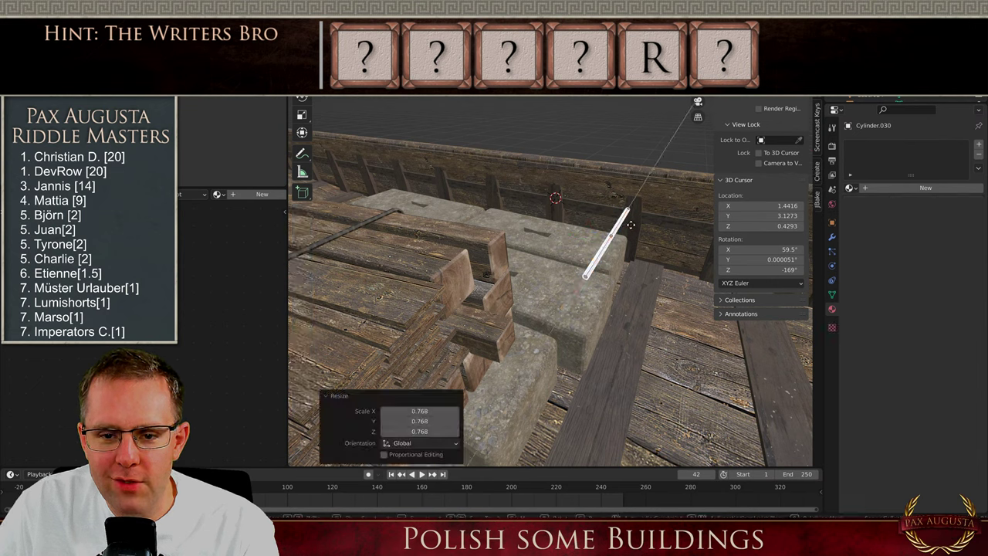
# Pull the pole's inner end face about 0.73 units along Y toward the plank bundle's rope and correct it by about -0.09 along Y
pyautogui.press('Tab')
pyautogui.moveTo(553, 270); pyautogui.dragTo(426, 209)
pyautogui.moveTo(426, 209); pyautogui.dragTo(467, 339, button='middle')
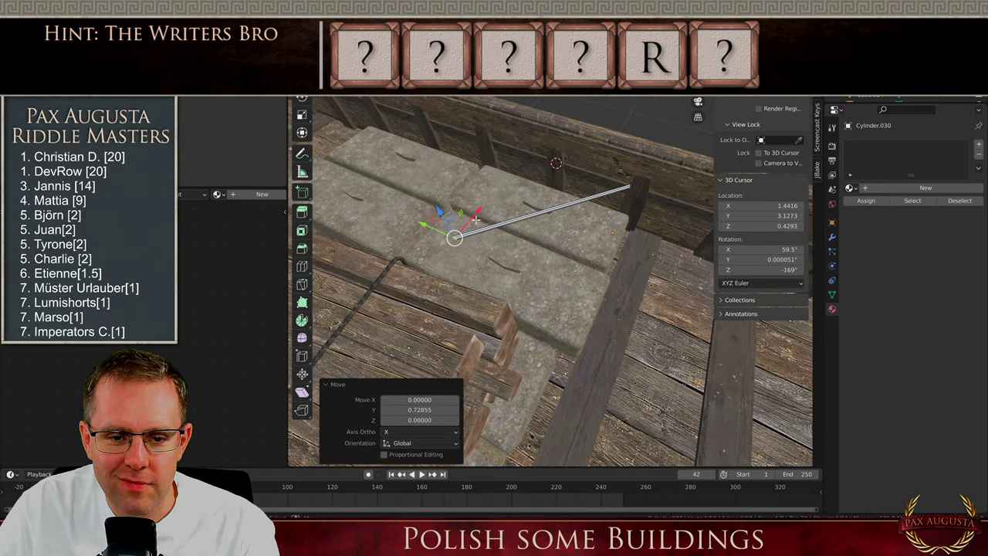
pyautogui.moveTo(476, 220); pyautogui.dragTo(374, 244)
pyautogui.moveTo(409, 239); pyautogui.dragTo(416, 242, button='middle')
pyautogui.scroll(3, 401, 247)
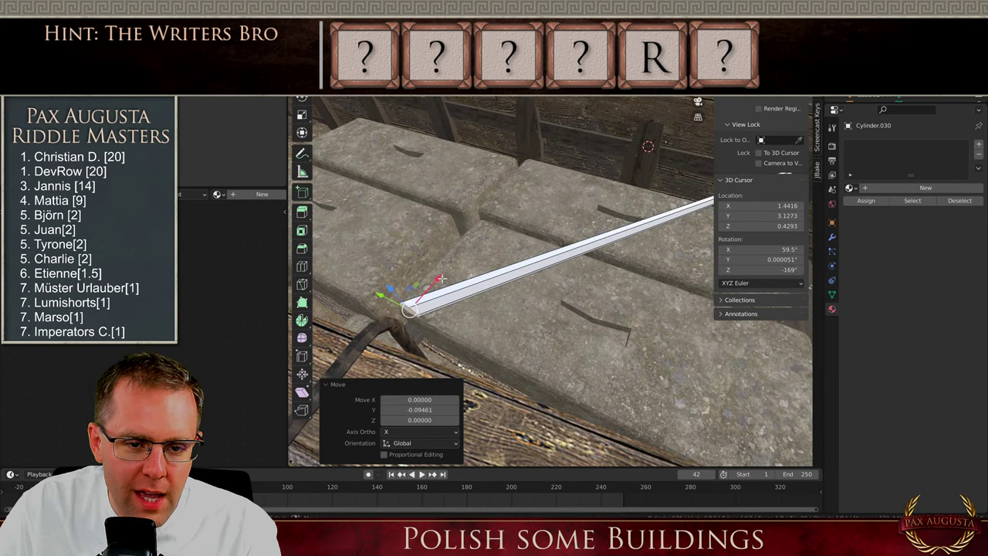
# Fit the pole's end face to the bundle's rope, offsetting it about -0.04 units along X and -0.01 along Z
pyautogui.moveTo(441, 279); pyautogui.dragTo(407, 308)
pyautogui.moveTo(407, 307)
pyautogui.mouseDown(button='middle')
pyautogui.moveTo(414, 332)
pyautogui.moveTo(412, 321)
pyautogui.mouseUp(button='middle')
pyautogui.scroll(-3, 412, 321)
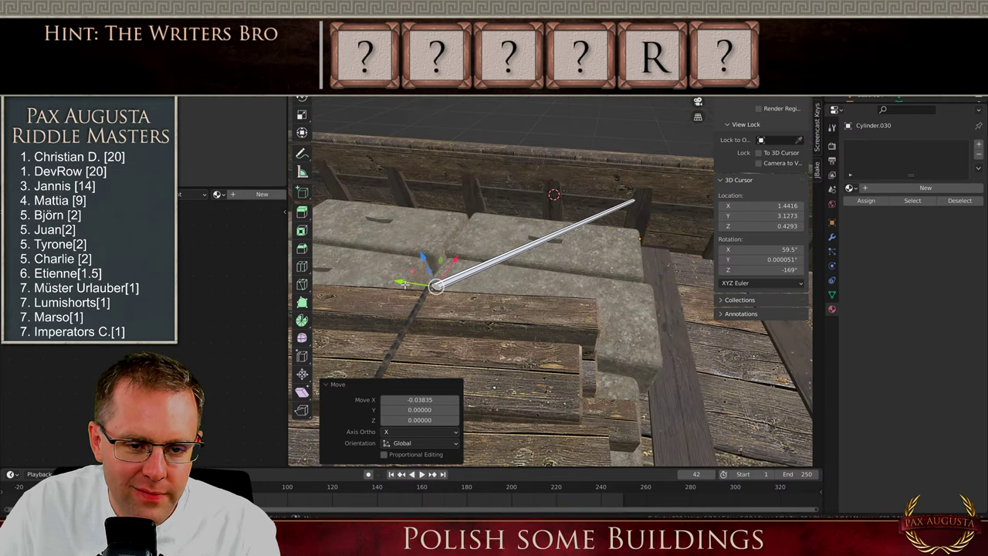
pyautogui.moveTo(405, 285); pyautogui.dragTo(398, 284)
pyautogui.press('s')
pyautogui.click(429, 261)
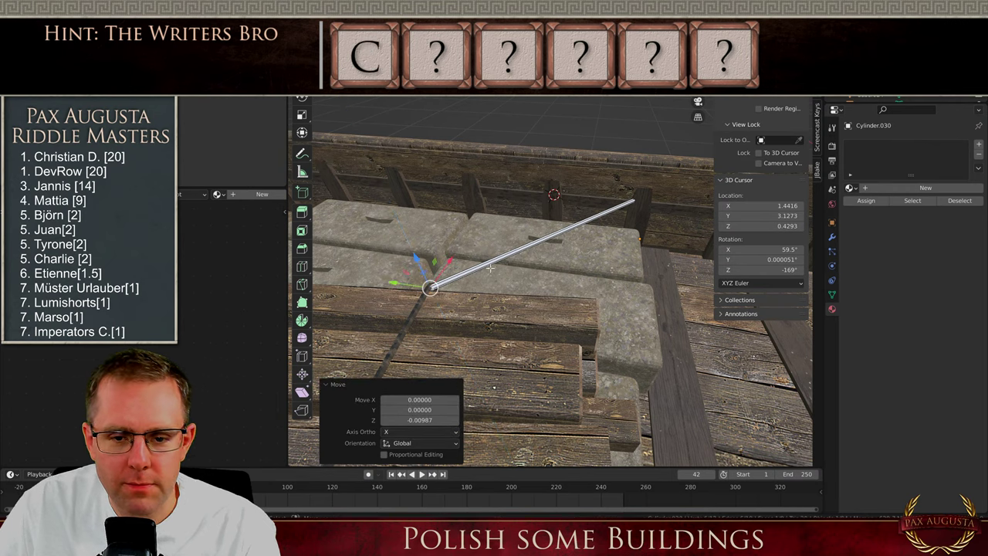
# Apply the pole's rotation and scale and assign it the Rope material
pyautogui.press('Tab')
pyautogui.hotkey('ctrl', 'a')
pyautogui.click(499, 248)
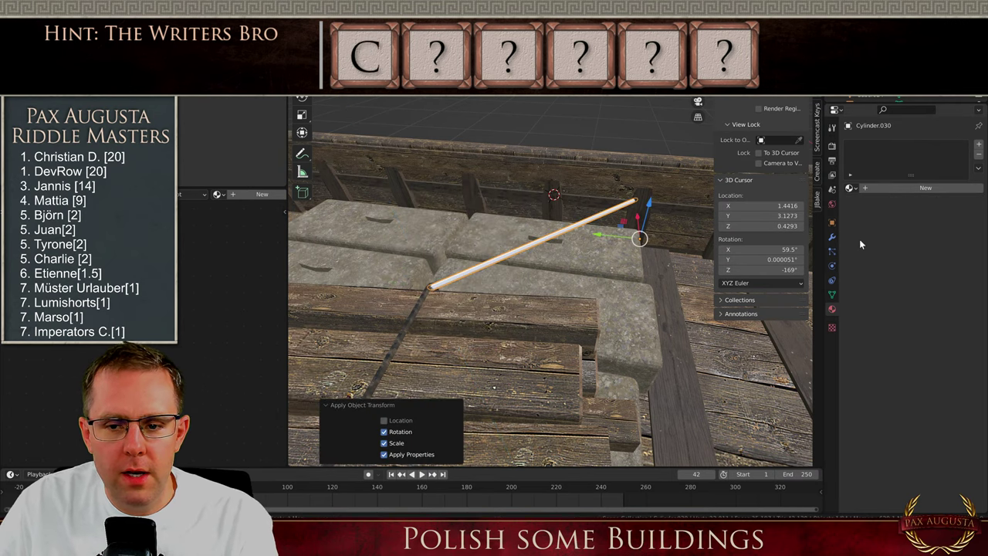
pyautogui.click(850, 187)
pyautogui.write('ro')
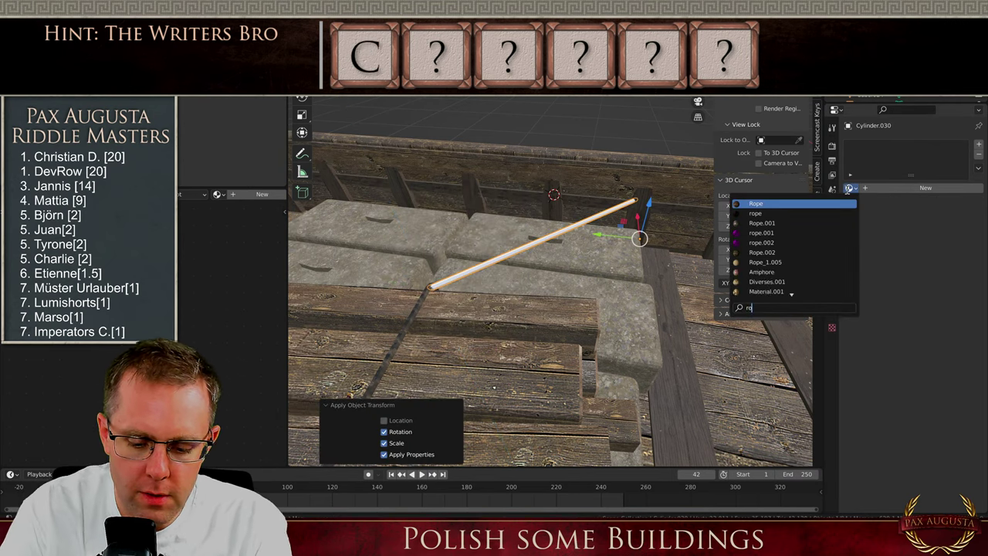
pyautogui.press('Return')
# Unwrap the whole rope mesh with Smart UV Project at a 66° angle limit
pyautogui.moveTo(477, 275); pyautogui.dragTo(474, 280, button='middle')
pyautogui.scroll(1, 474, 278)
pyautogui.press('Tab')
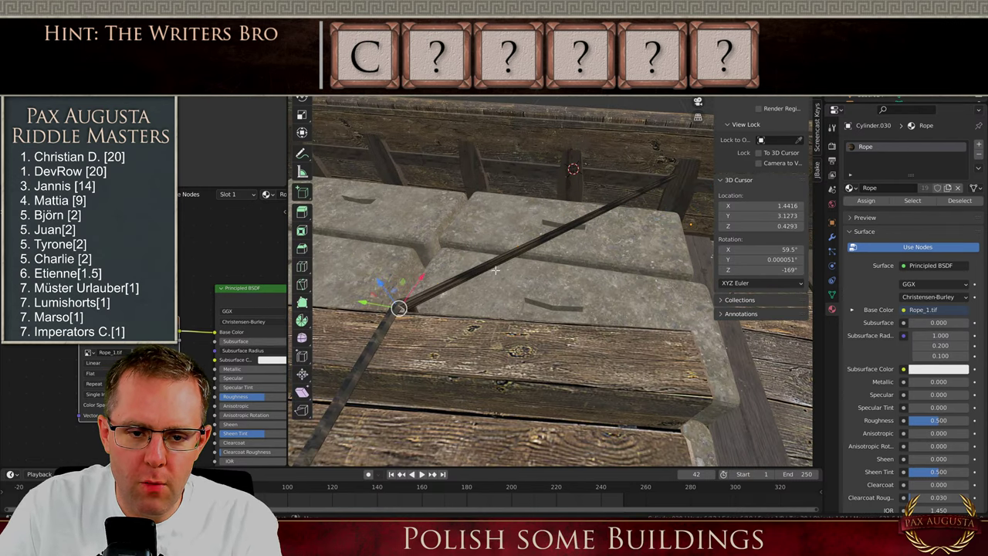
pyautogui.press('a')
pyautogui.press('u')
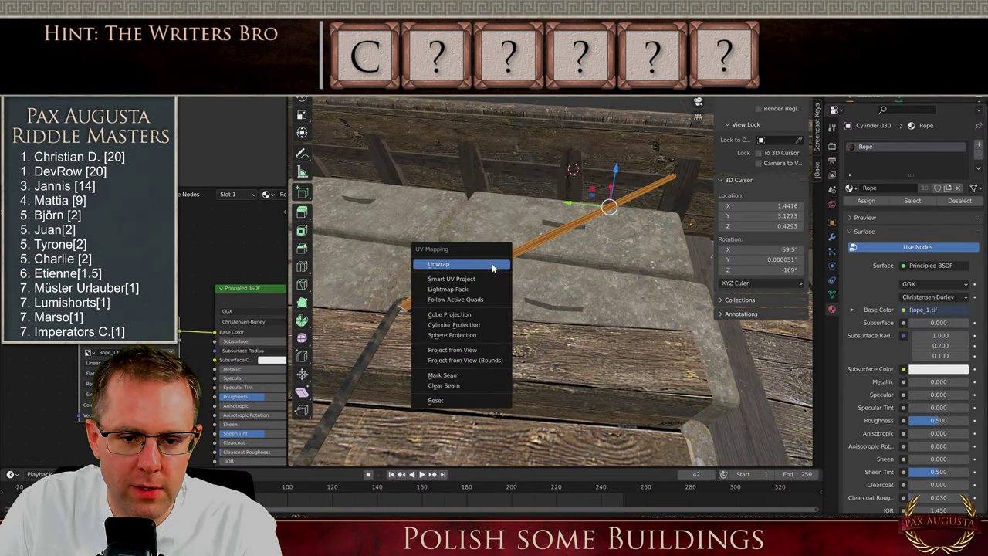
pyautogui.click(477, 278)
pyautogui.click(493, 360)
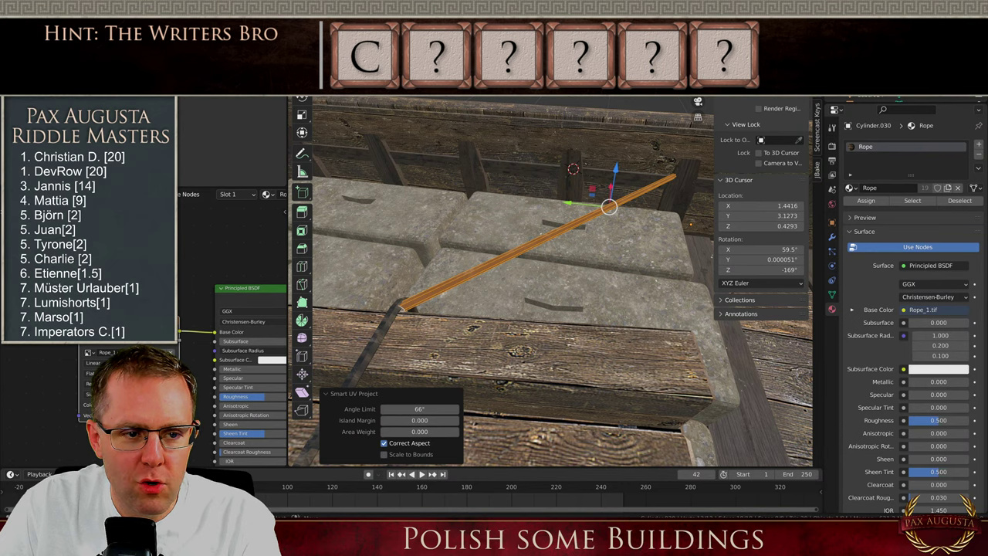
pyautogui.scroll(-4, 543, 287)
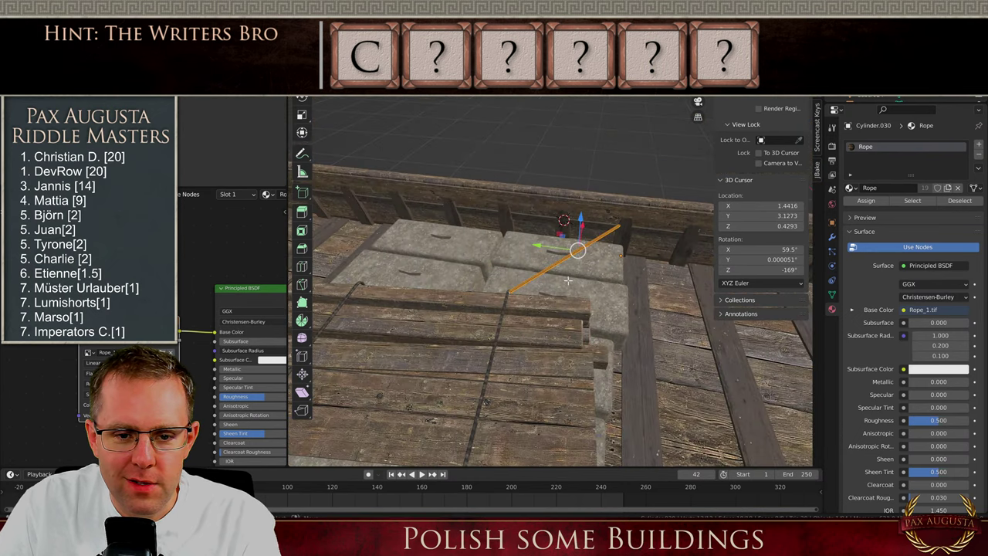
pyautogui.press('Tab')
# Duplicate the rope and place the copy farther along the hull side, beyond the stone blocks
pyautogui.scroll(-2, 573, 265)
pyautogui.moveTo(573, 266); pyautogui.dragTo(569, 291, button='middle')
pyautogui.hotkey('shift', 'd')
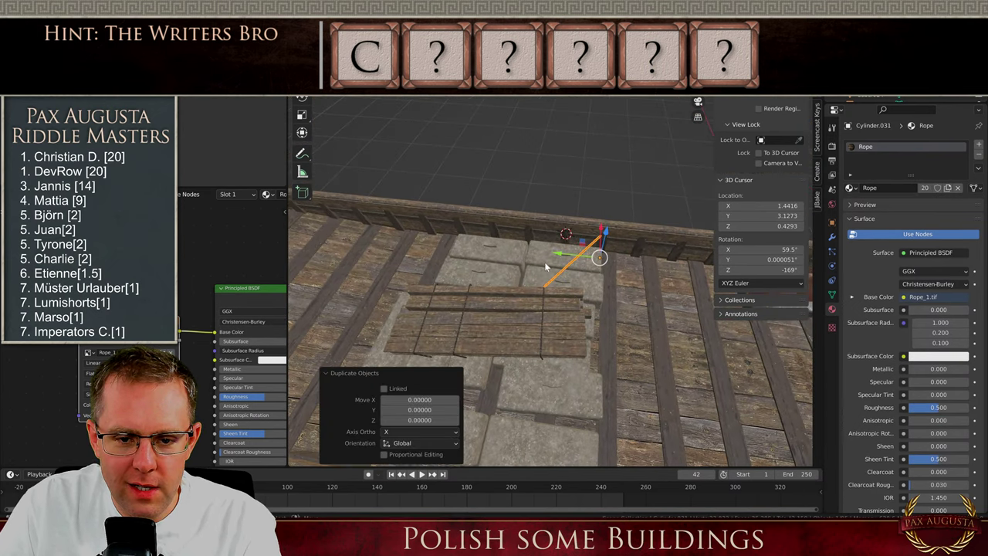
pyautogui.press('x')
# Move the inner end face of the copied rope about -1.43 units along Y toward the plank bundle
pyautogui.press('Tab')
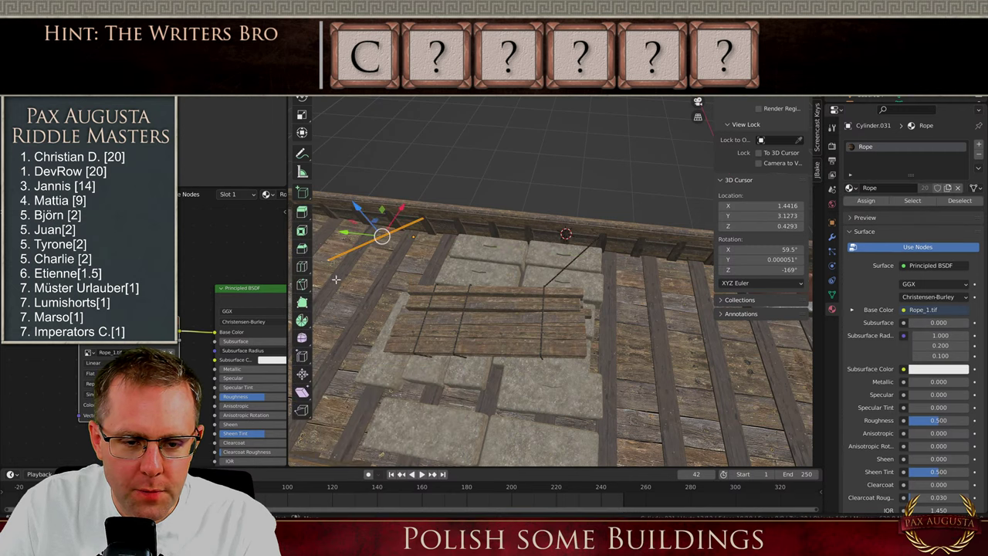
pyautogui.scroll(5, 350, 264)
pyautogui.moveTo(346, 261); pyautogui.dragTo(357, 258, button='middle')
pyautogui.scroll(-1, 356, 255)
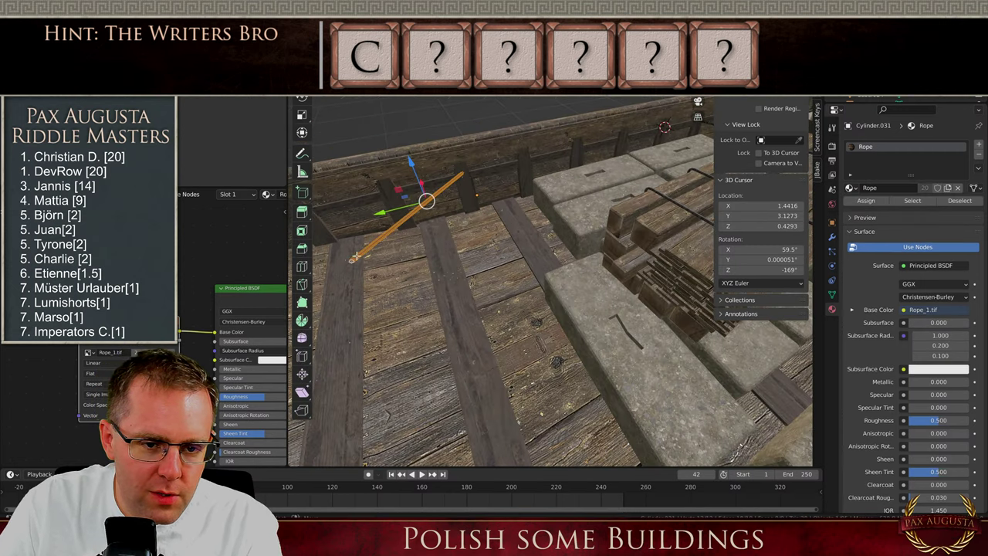
pyautogui.click(351, 262)
pyautogui.moveTo(331, 265); pyautogui.dragTo(622, 259)
pyautogui.moveTo(622, 259); pyautogui.dragTo(486, 241, button='middle')
pyautogui.scroll(3, 603, 179)
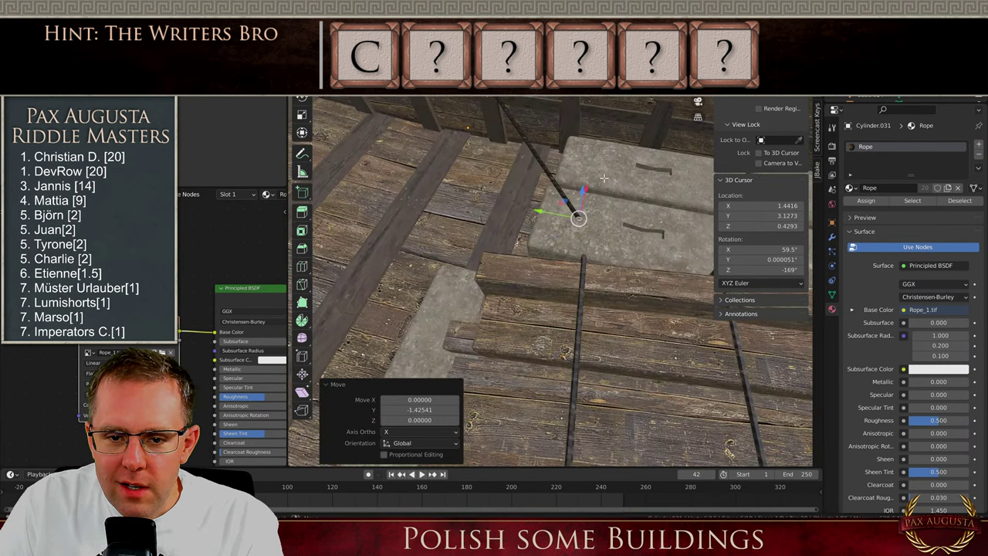
# Align the copied rope's end with the bundle's rope in top view, offsetting it about -0.13 units along X and -0.04 along Y
pyautogui.moveTo(603, 179); pyautogui.dragTo(613, 275, button='middle')
pyautogui.scroll(4, 613, 275)
pyautogui.press('KP_7')
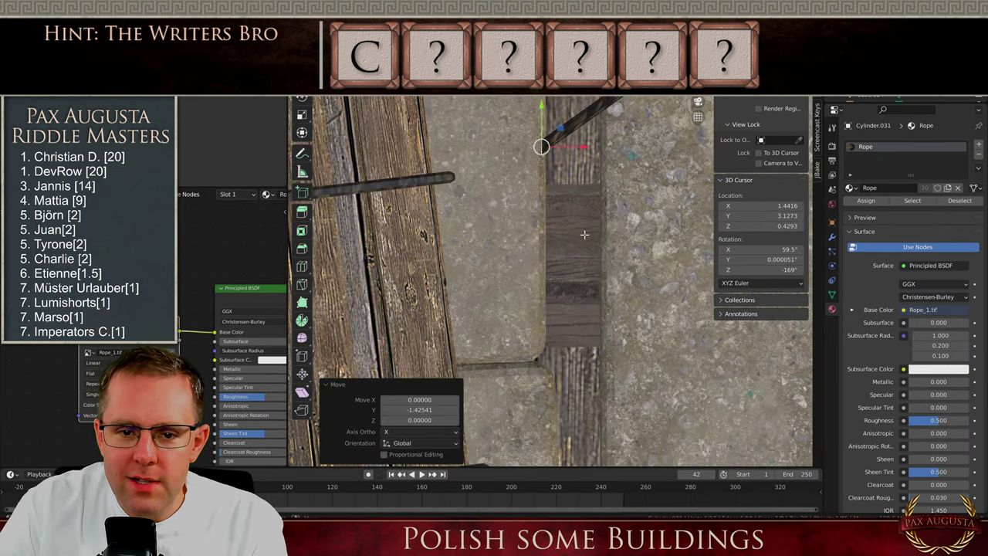
pyautogui.press('g')
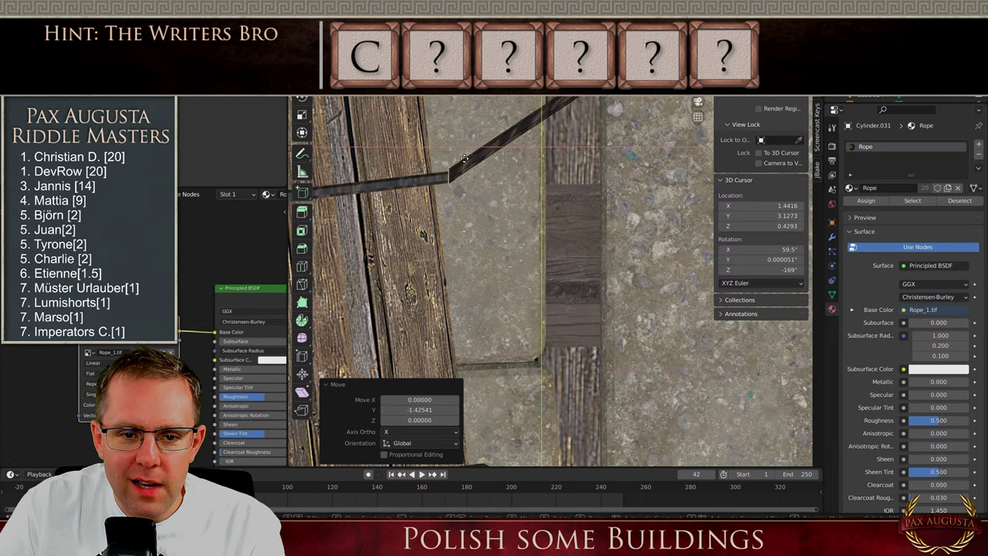
pyautogui.click(462, 164)
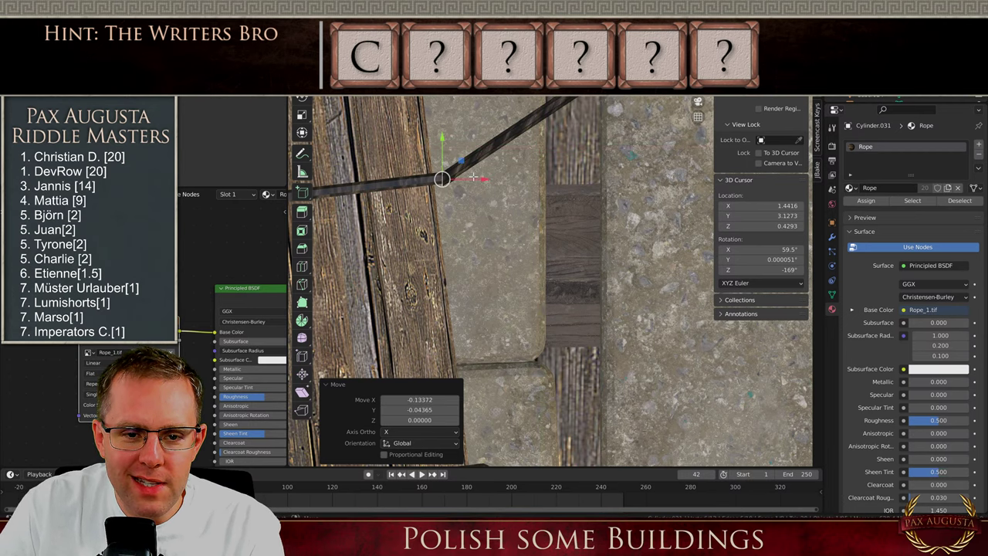
# Scale the copied rope's inner end face to 0.748 and nudge it about -0.003 units along X onto the bundle's rope
pyautogui.moveTo(462, 257); pyautogui.dragTo(426, 198, button='middle')
pyautogui.moveTo(456, 147); pyautogui.dragTo(457, 152)
pyautogui.press('g')
pyautogui.press('s')
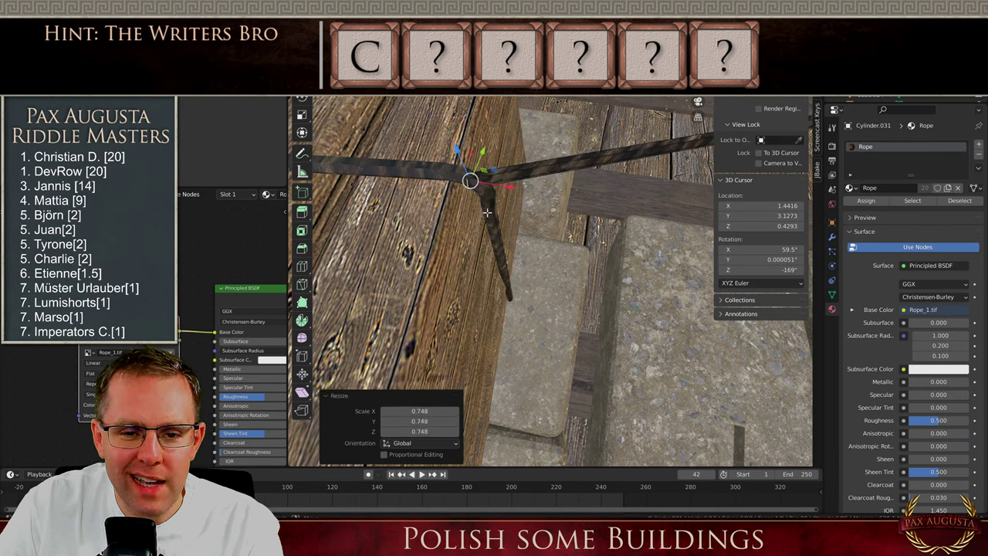
pyautogui.click(502, 186)
pyautogui.moveTo(501, 186); pyautogui.dragTo(500, 186)
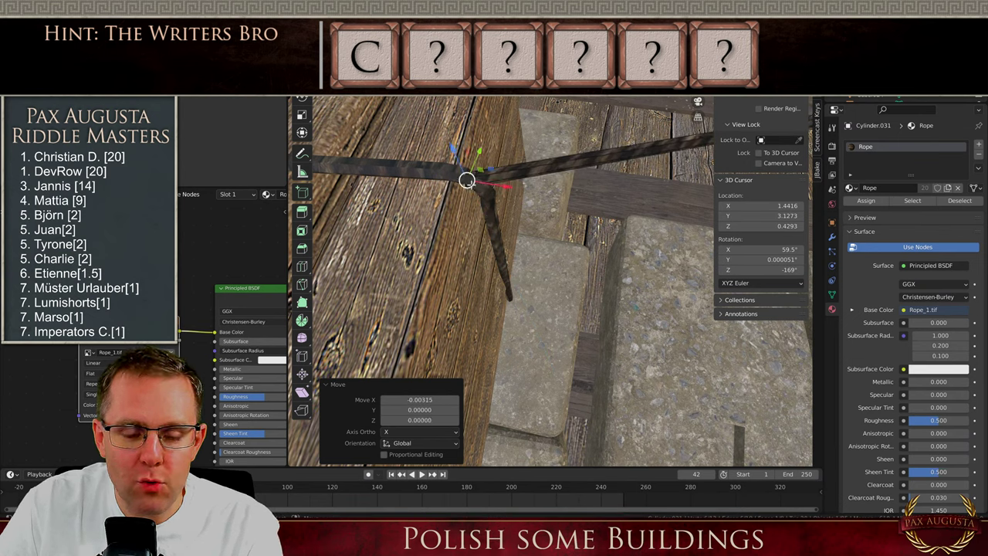
pyautogui.moveTo(479, 154); pyautogui.dragTo(476, 159)
pyautogui.press('Tab')
# Duplicate the hull rope, move the copy about -2.42 units along X to the opposite hull side, and rotate it 180° around Z
pyautogui.scroll(-5, 455, 184)
pyautogui.moveTo(455, 183); pyautogui.dragTo(615, 214, button='middle')
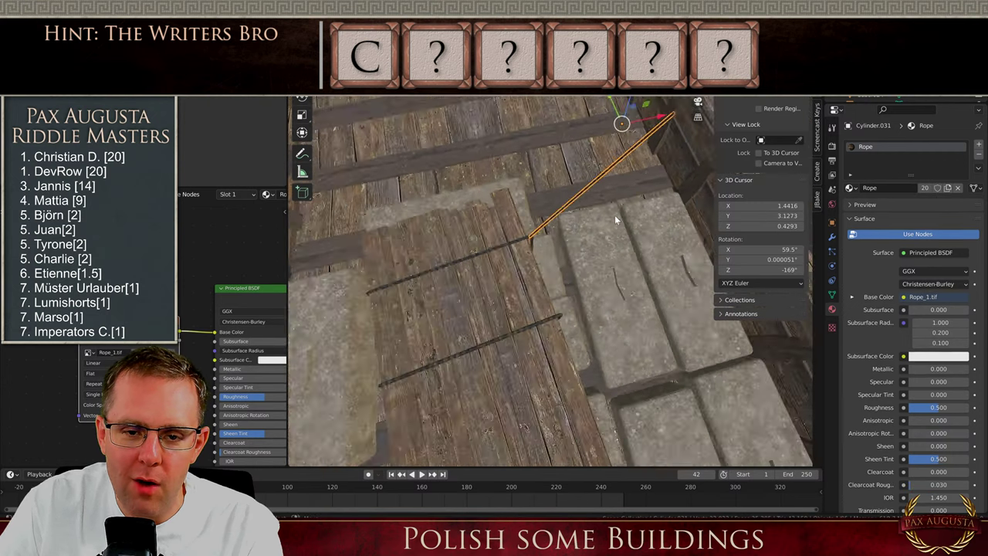
pyautogui.scroll(-2, 614, 215)
pyautogui.hotkey('shift', 'd')
pyautogui.press('Escape')
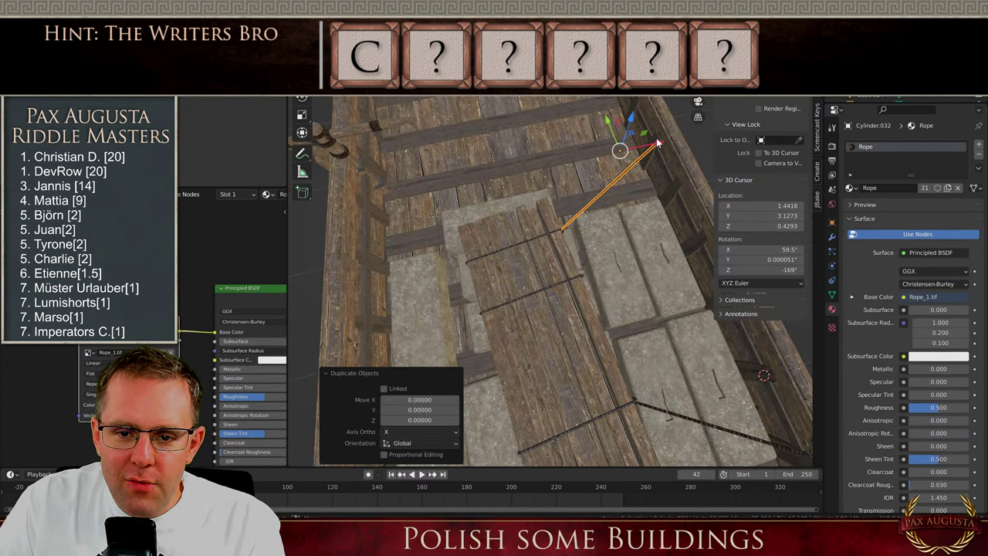
pyautogui.press('g')
pyautogui.press('x')
pyautogui.click(528, 186)
pyautogui.write('rz')
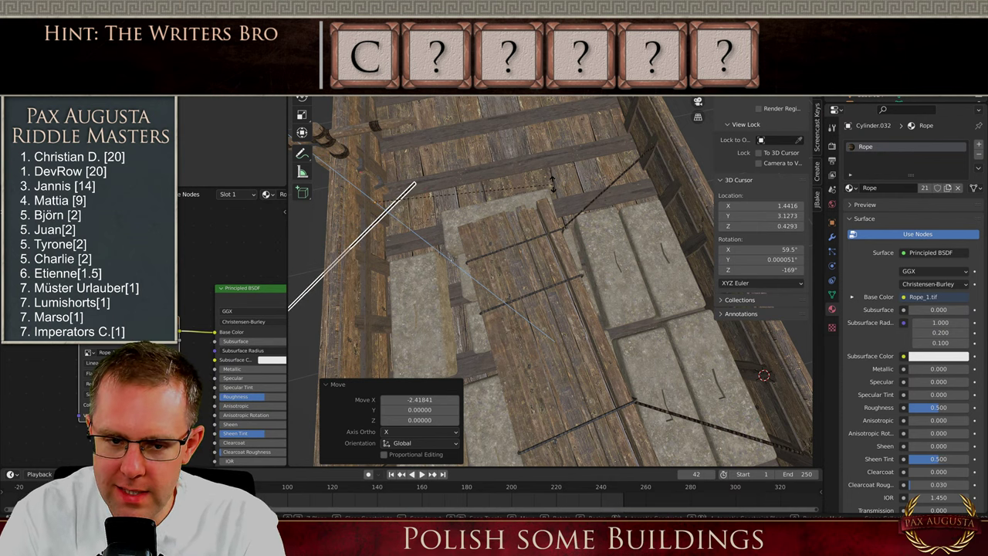
pyautogui.write('180')
pyautogui.press('Return')
# Fit the rotated rope onto the hull rail, shifting it about 0.18 X, -0.17 Y and 0.02 Z, plus about 0.03 along X
pyautogui.moveTo(351, 245); pyautogui.dragTo(552, 252, button='middle')
pyautogui.scroll(-1, 661, 260)
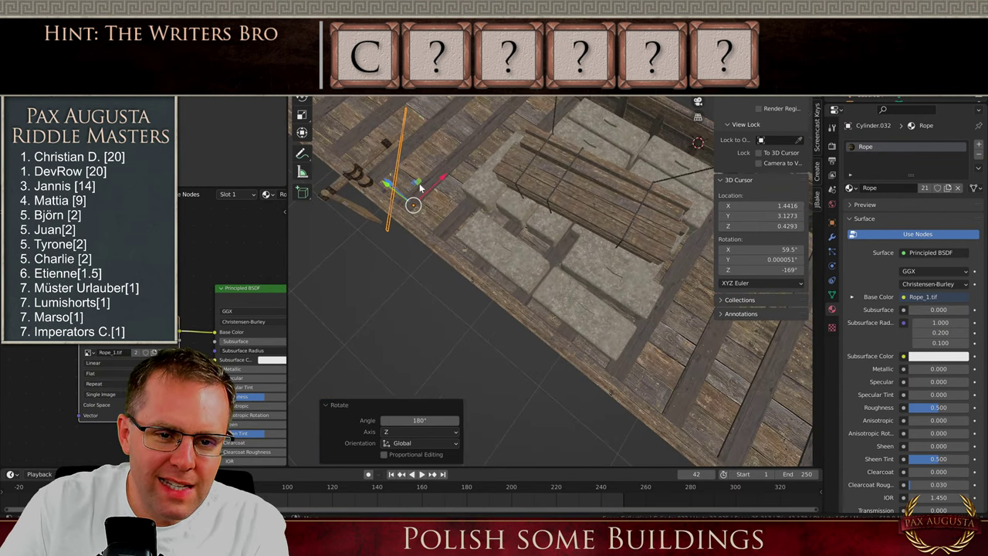
pyautogui.press('g')
pyautogui.click(456, 164)
pyautogui.moveTo(456, 164); pyautogui.dragTo(291, 212, button='middle')
pyautogui.scroll(3, 426, 202)
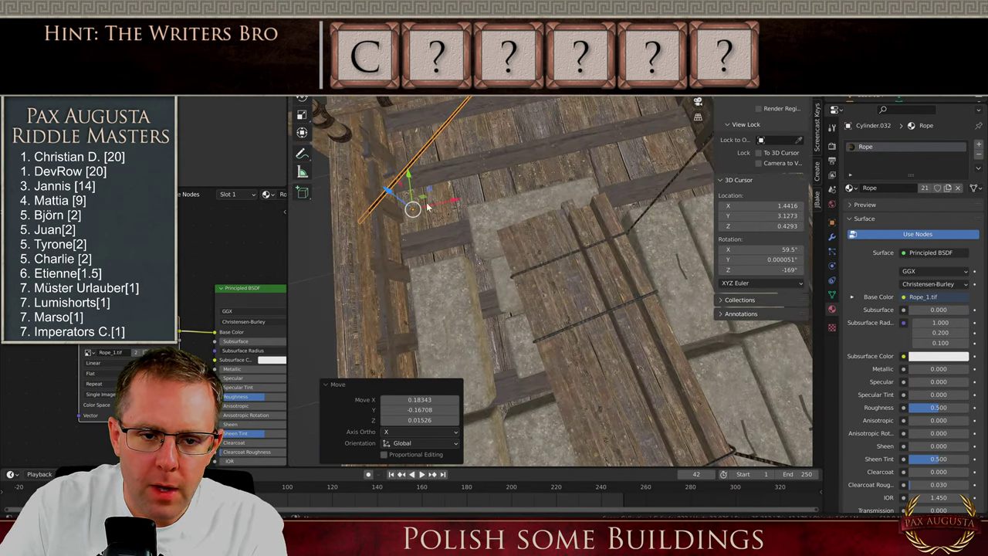
pyautogui.moveTo(426, 202); pyautogui.dragTo(463, 145, button='middle')
pyautogui.press('g')
pyautogui.press('x')
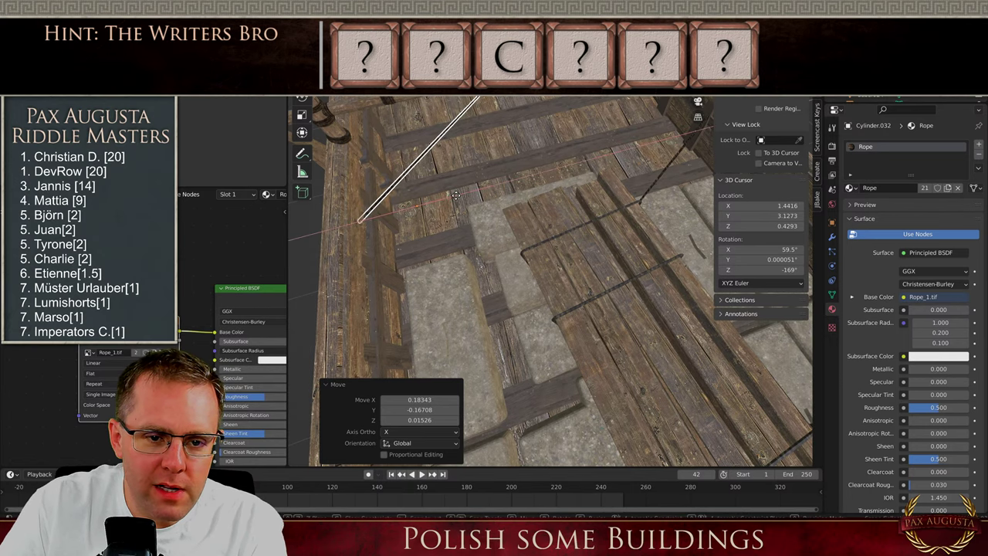
pyautogui.click(431, 183)
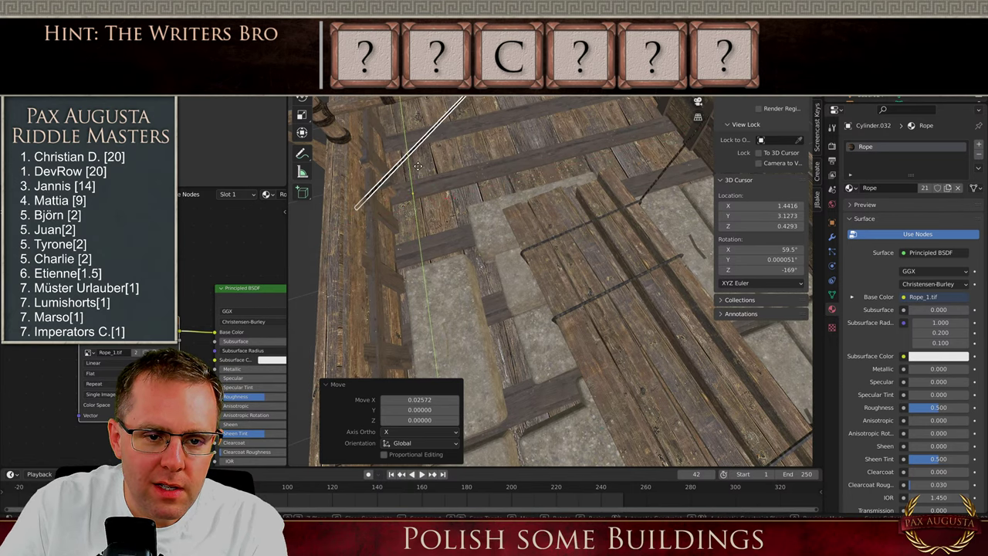
# Move the rotated rope's inner end face about -1.73 units along Y toward the plank bundle
pyautogui.press('Tab')
pyautogui.moveTo(432, 193); pyautogui.dragTo(511, 128, button='middle')
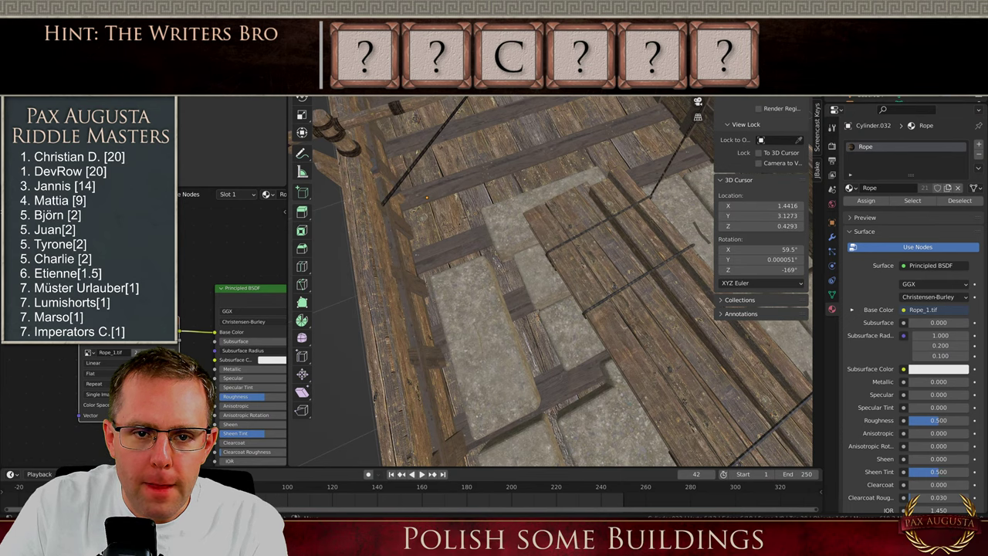
pyautogui.press('g')
pyautogui.press('y')
pyautogui.click(607, 255)
pyautogui.moveTo(607, 255); pyautogui.dragTo(647, 211, button='middle')
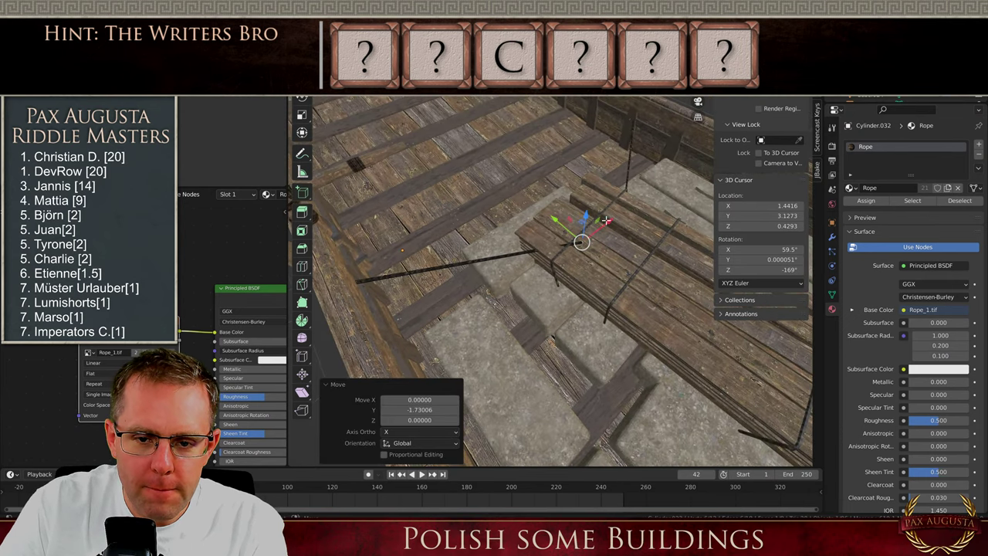
# Fit the rope's end to the bundle's rope corner, moving it about -0.19 along X, then about -0.02 X and -0.03 Z
pyautogui.press('g')
pyautogui.press('x')
pyautogui.click(582, 235)
pyautogui.moveTo(583, 236); pyautogui.dragTo(551, 224, button='middle')
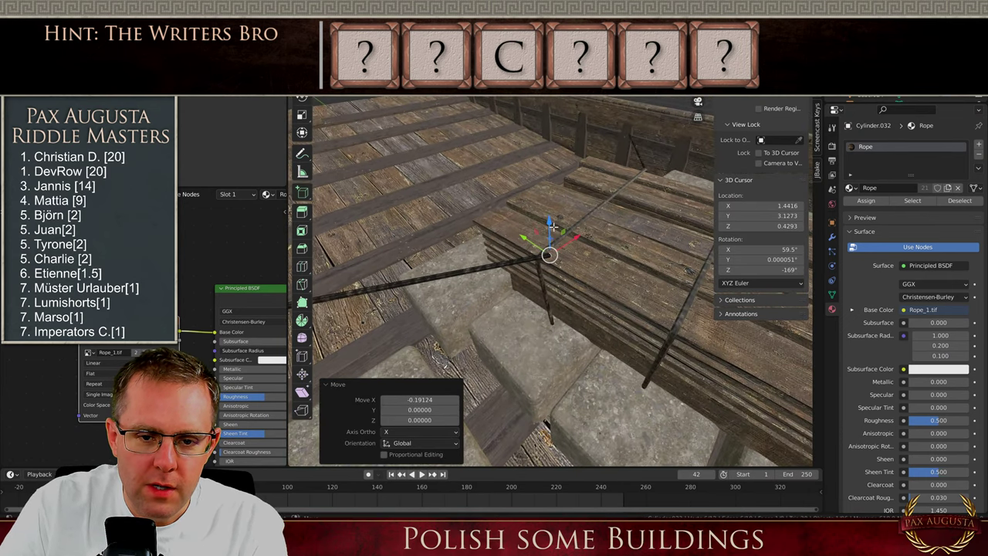
pyautogui.moveTo(561, 230); pyautogui.dragTo(558, 240)
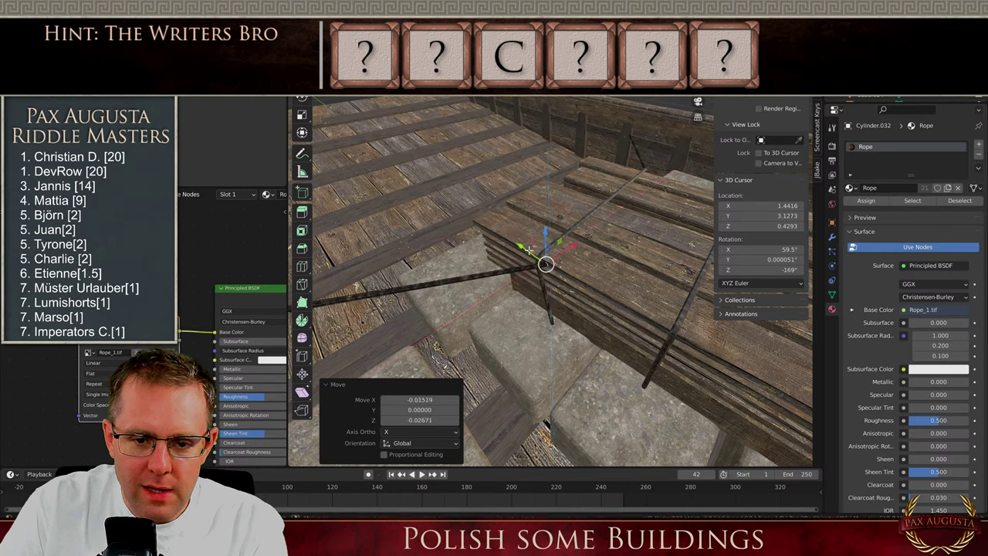
pyautogui.press('Tab')
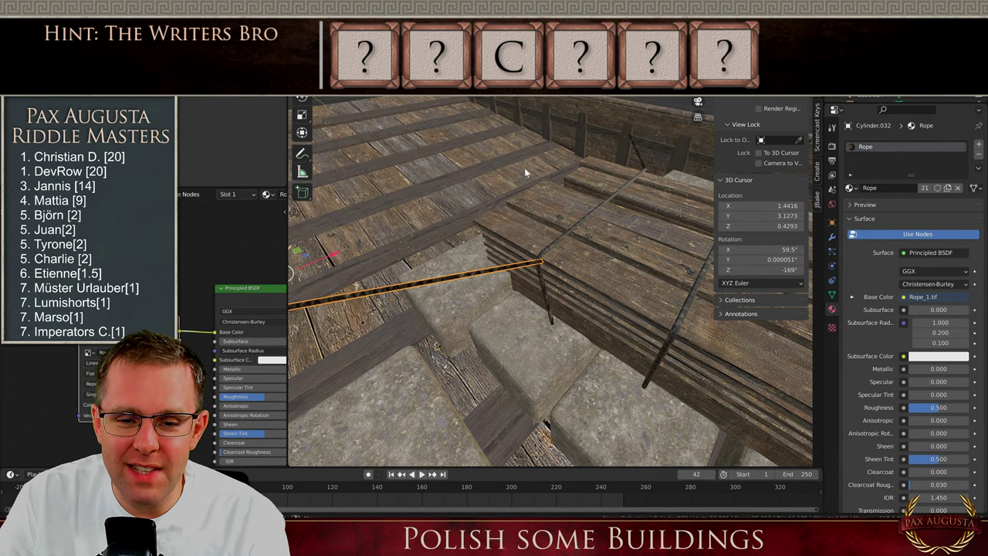
# Duplicate this rope and slide the copy along Y on the same hull side, past the other end of the plank bundle
pyautogui.scroll(-5, 524, 168)
pyautogui.moveTo(516, 263); pyautogui.dragTo(472, 216, button='middle')
pyautogui.hotkey('shift', 'd')
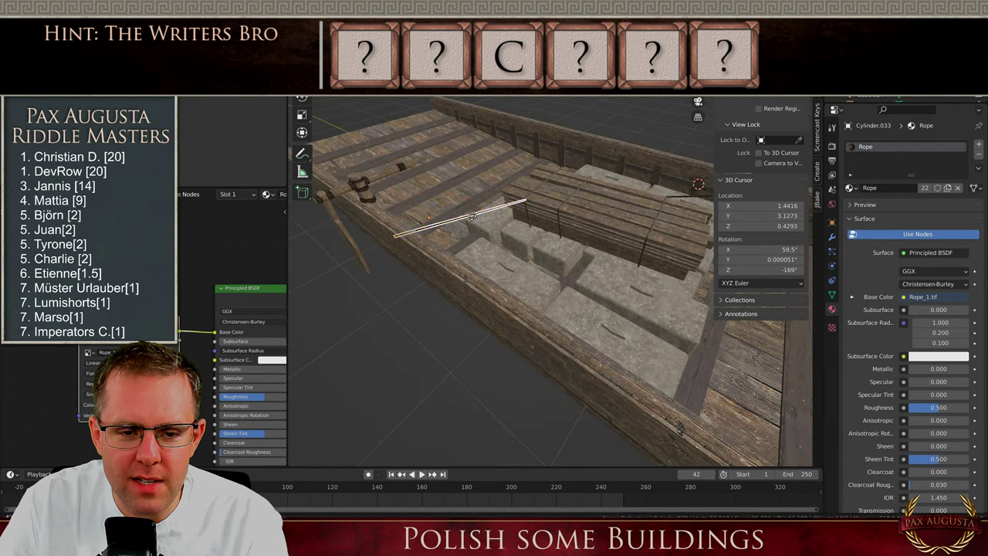
pyautogui.rightClick(472, 217)
pyautogui.moveTo(410, 209); pyautogui.dragTo(554, 275)
pyautogui.moveTo(552, 280); pyautogui.dragTo(407, 324, button='middle')
pyautogui.moveTo(635, 256); pyautogui.dragTo(514, 245, button='middle')
pyautogui.press('g')
pyautogui.press('y')
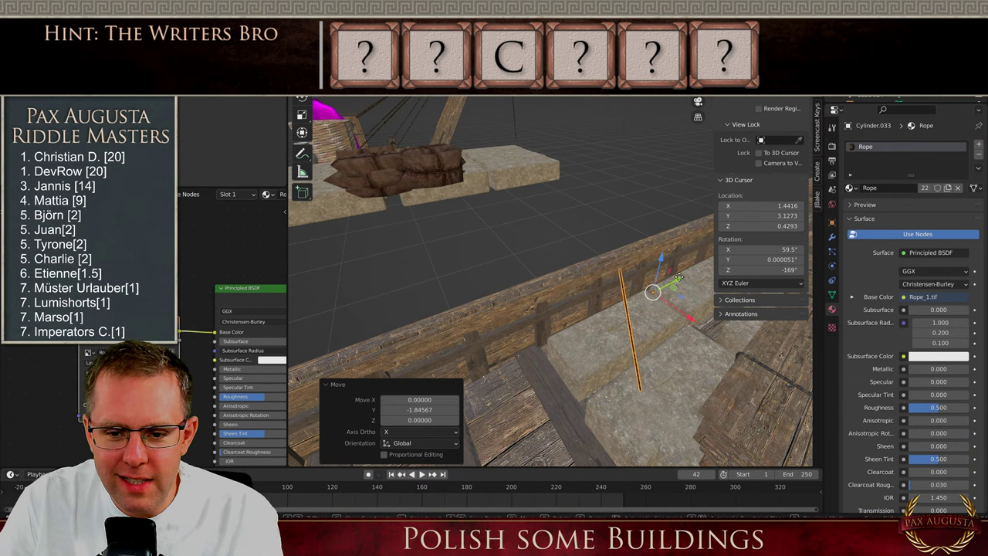
pyautogui.click(568, 298)
pyautogui.moveTo(567, 295); pyautogui.dragTo(502, 316, button='middle')
pyautogui.scroll(2, 576, 344)
# Move the new copy's inner end face along Y back toward the plank bundle's nearer lashing
pyautogui.press('Tab')
pyautogui.moveTo(519, 281); pyautogui.dragTo(695, 197)
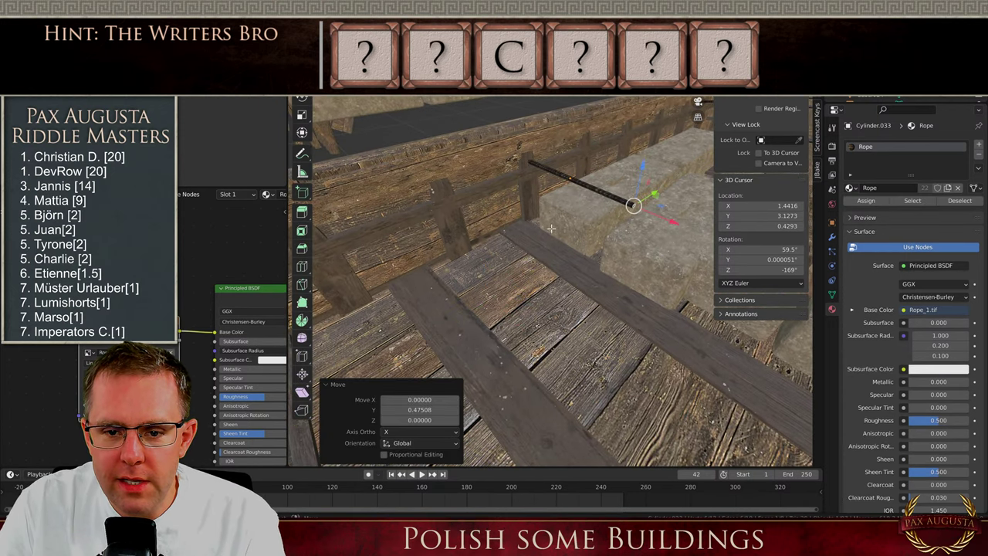
pyautogui.moveTo(696, 197); pyautogui.dragTo(602, 217, button='middle')
pyautogui.scroll(-2, 602, 218)
pyautogui.moveTo(591, 218); pyautogui.dragTo(642, 195)
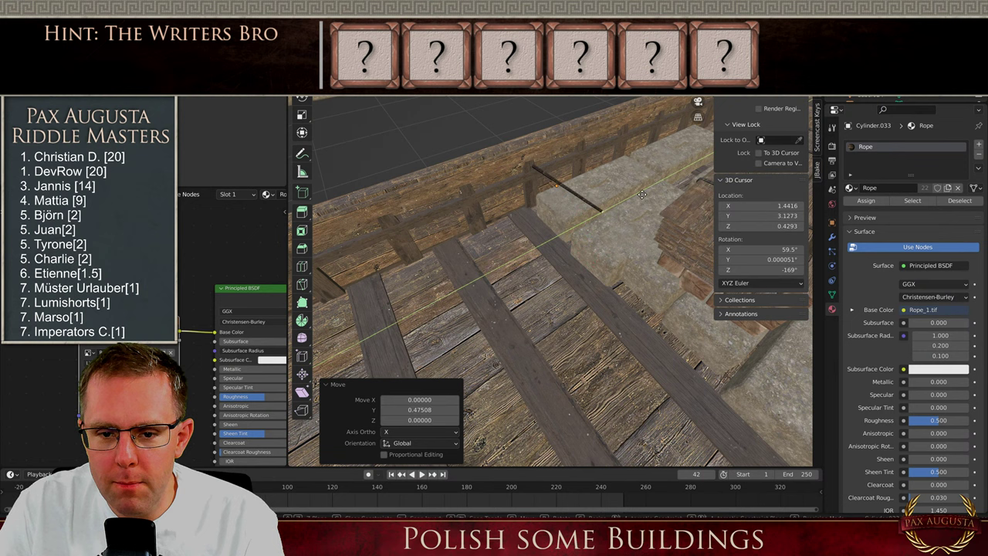
pyautogui.click(709, 160)
# Align the rope's inner end with the corner of the bundle's lashing, adjusting it along X and about 0.014 units along Y
pyautogui.moveTo(709, 160); pyautogui.dragTo(493, 224, button='middle')
pyautogui.scroll(5, 652, 179)
pyautogui.moveTo(608, 184); pyautogui.dragTo(638, 174)
pyautogui.moveTo(618, 190); pyautogui.dragTo(575, 205, button='middle')
pyautogui.press('g')
pyautogui.press('x')
pyautogui.click(603, 187)
pyautogui.scroll(3, 594, 192)
pyautogui.press('g')
pyautogui.hotkey('shift', 'x')
pyautogui.click(559, 173)
# Scale down the rope's inner end face and nudge it about 0.003 units along X to meet the lashing
pyautogui.scroll(1, 575, 205)
pyautogui.press('s')
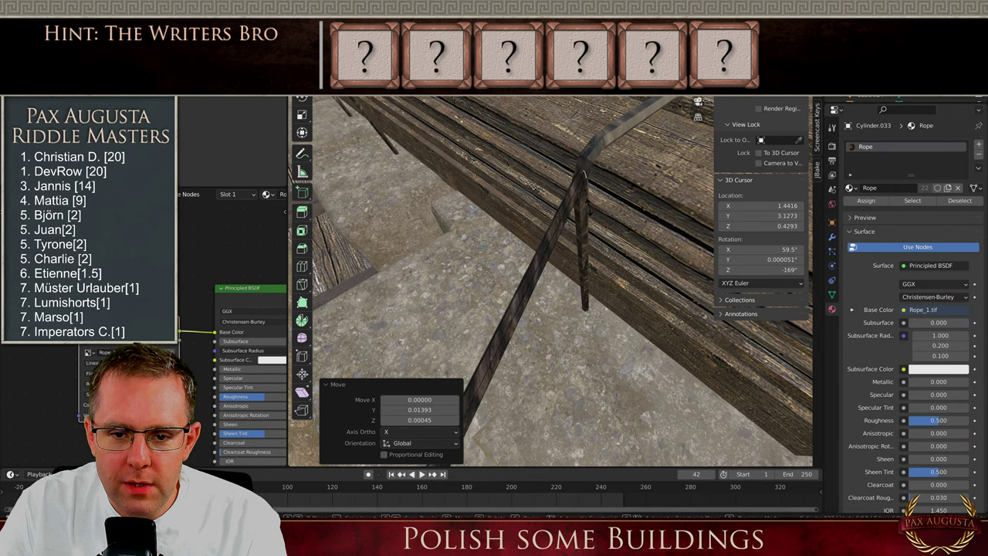
pyautogui.click(597, 186)
pyautogui.press('g')
pyautogui.press('x')
pyautogui.click(612, 161)
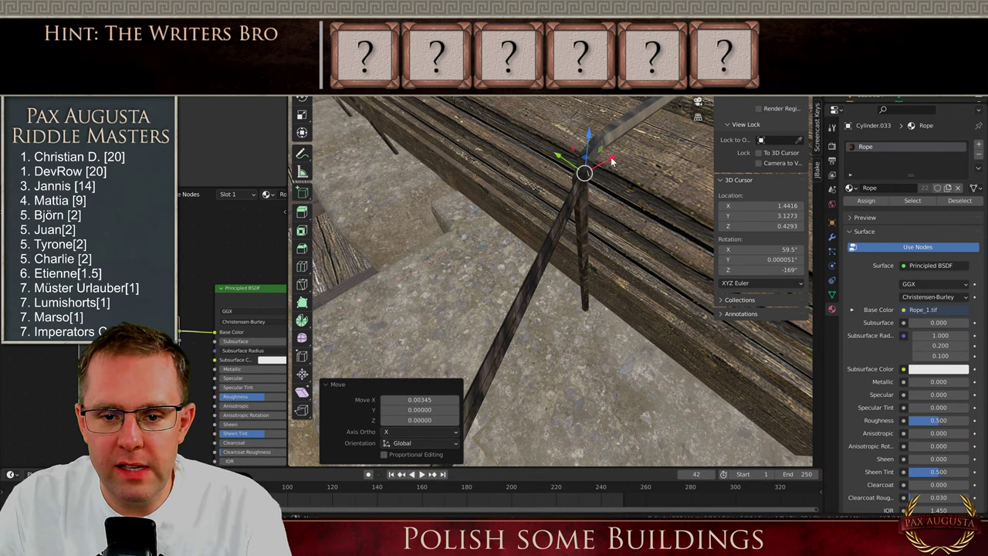
pyautogui.scroll(-6, 563, 170)
pyautogui.press('Tab')
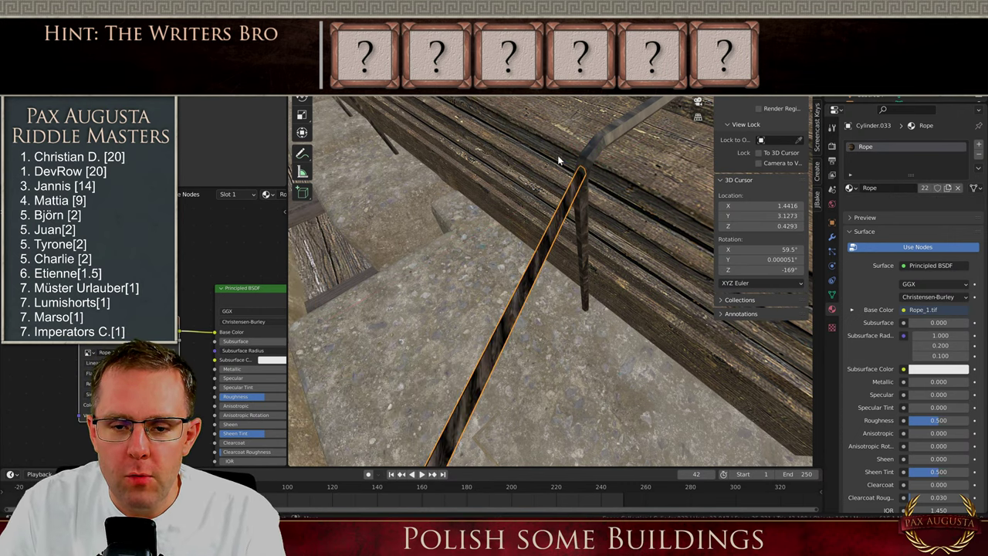
# Duplicate the rope in place and move the copy's inner end about 1.00 unit along Y to the bundle's middle lashing, fine-tuning its fit
pyautogui.scroll(-2, 525, 197)
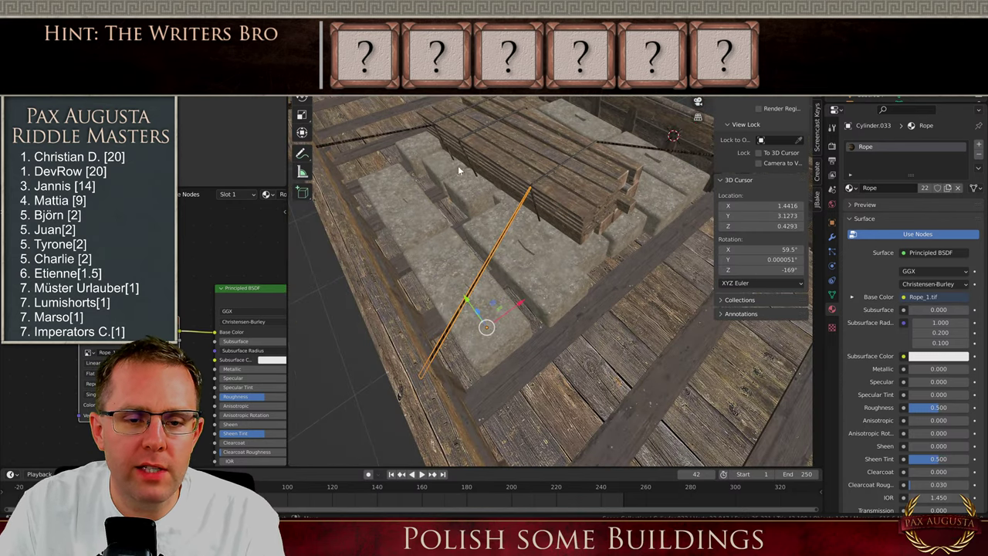
pyautogui.hotkey('shift', 'd')
pyautogui.press('Escape')
pyautogui.press('Tab')
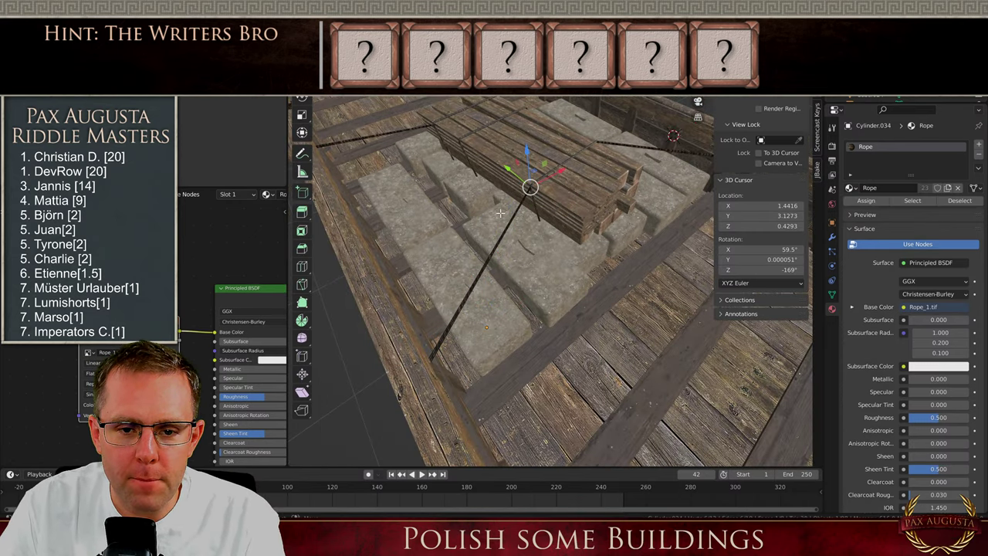
pyautogui.press('g')
pyautogui.press('y')
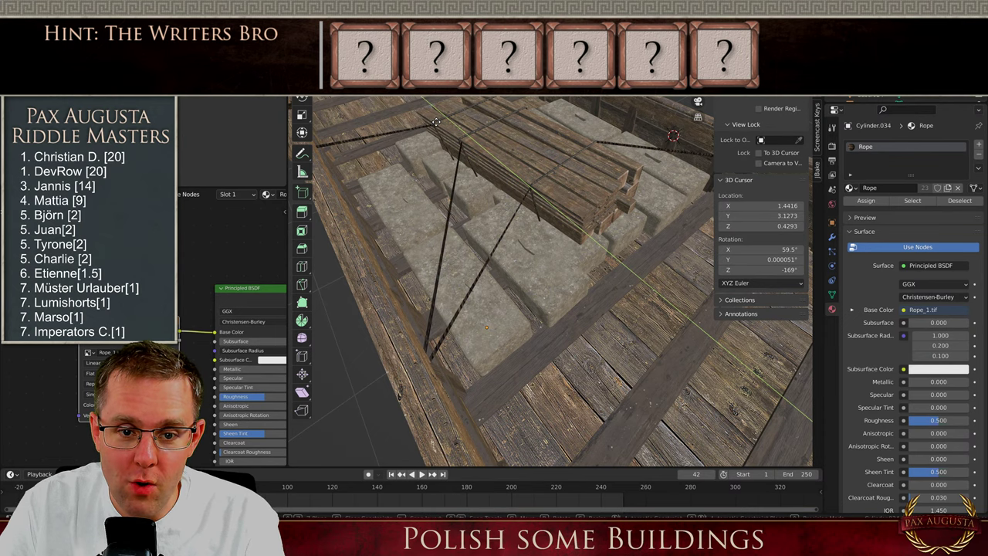
pyautogui.click(435, 123)
pyautogui.scroll(5, 437, 125)
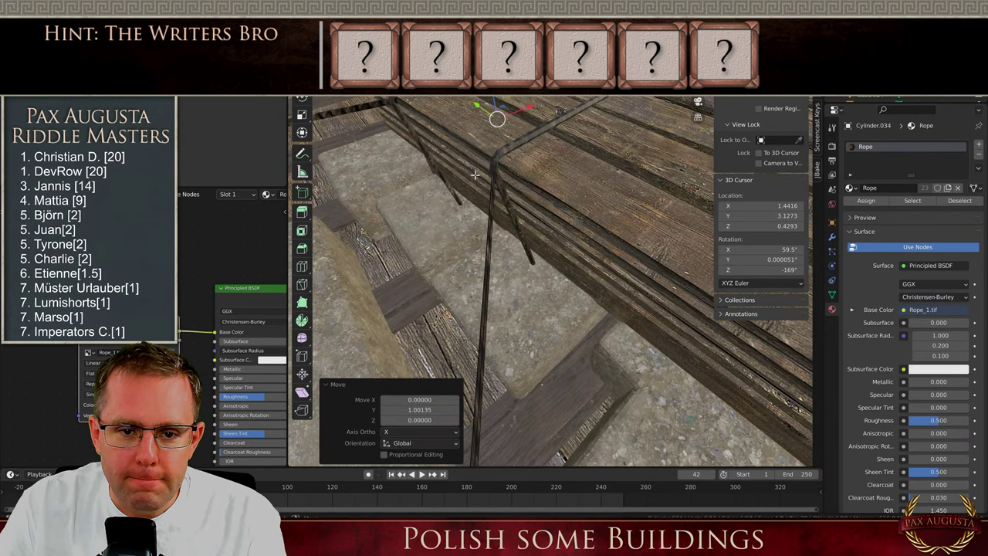
pyautogui.moveTo(527, 104); pyautogui.dragTo(526, 104)
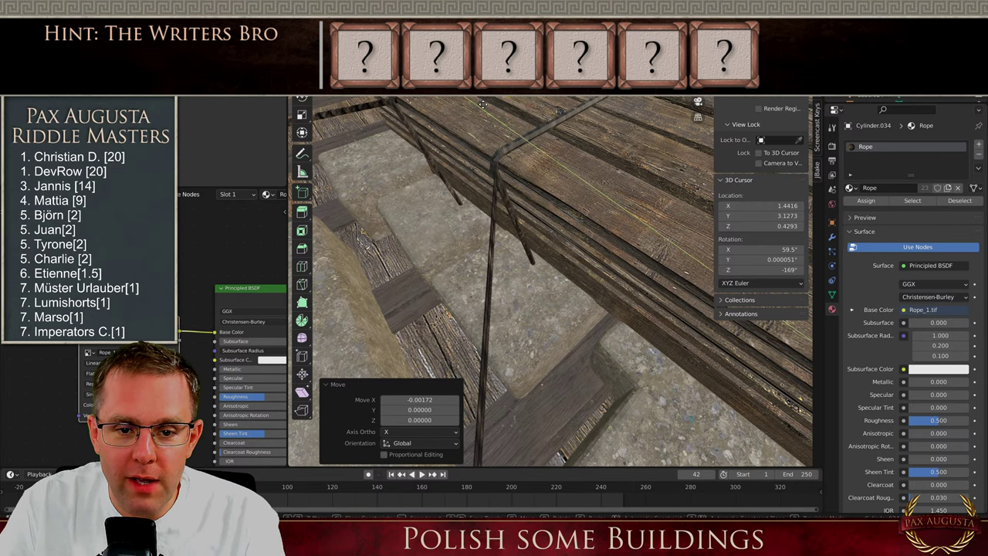
pyautogui.press('Tab')
# Duplicate the middle-lashing rope and slide the copy along Y toward the far end of the stone blocks
pyautogui.scroll(-6, 511, 242)
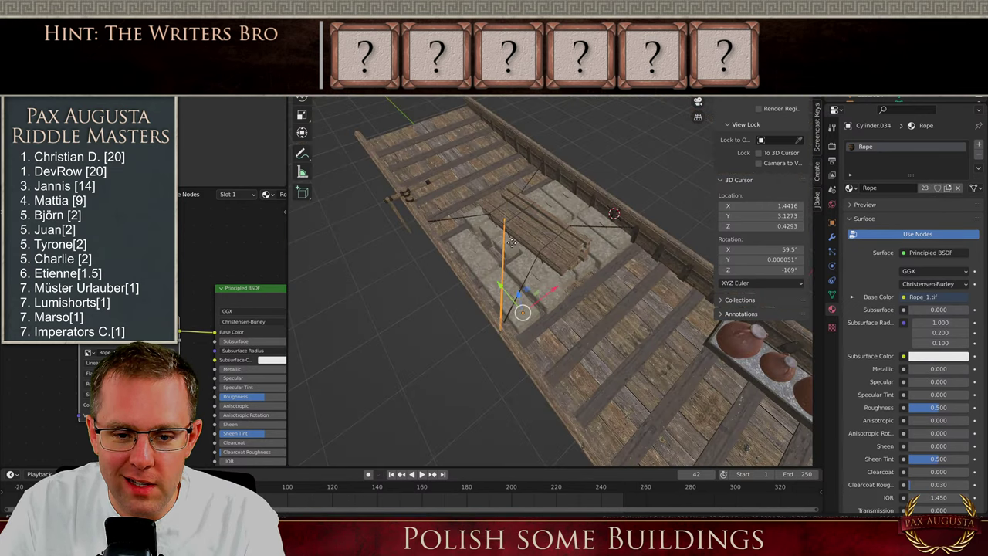
pyautogui.hotkey('shift', 'd')
pyautogui.click(502, 284)
pyautogui.moveTo(502, 284); pyautogui.dragTo(442, 211)
# Move this copy's inner end about -1.52 units along Y and -0.14 along X onto the bundle's far lashing
pyautogui.press('Tab')
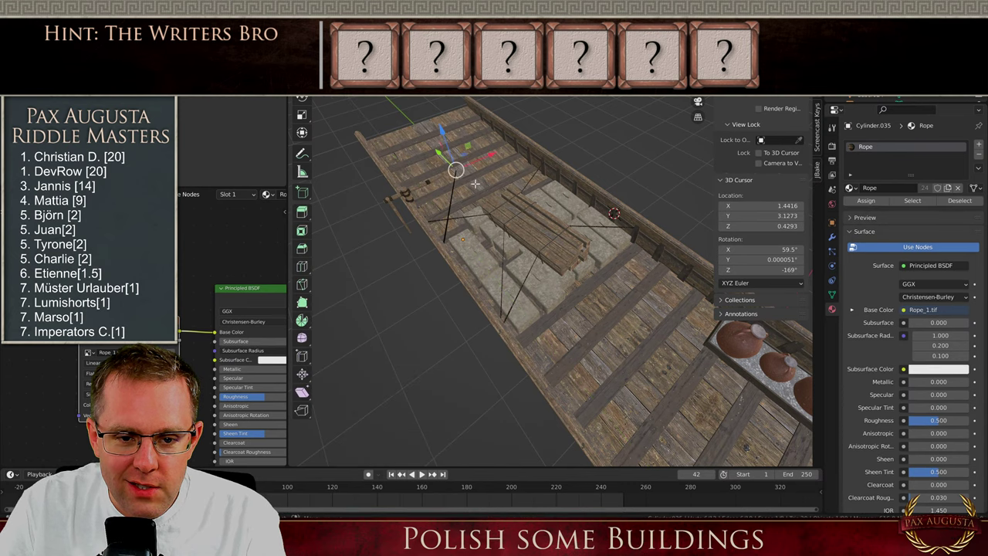
pyautogui.scroll(3, 466, 172)
pyautogui.moveTo(429, 149); pyautogui.dragTo(491, 216)
pyautogui.scroll(6, 497, 235)
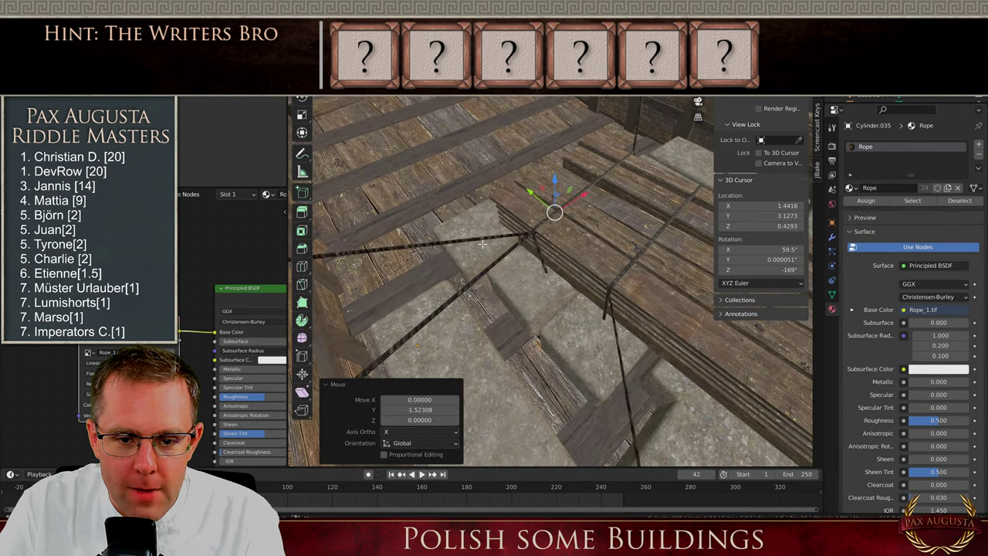
pyautogui.press('g')
pyautogui.press('x')
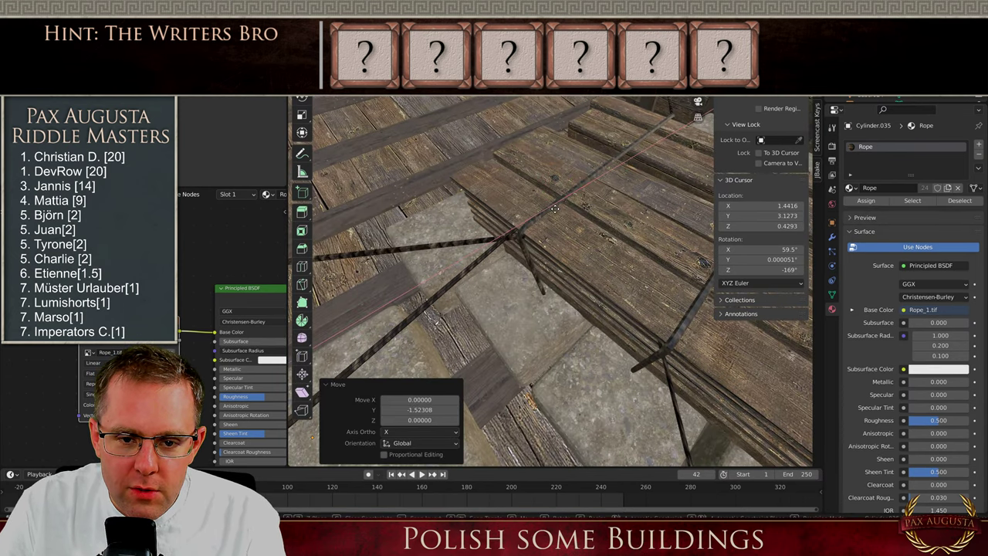
pyautogui.click(515, 228)
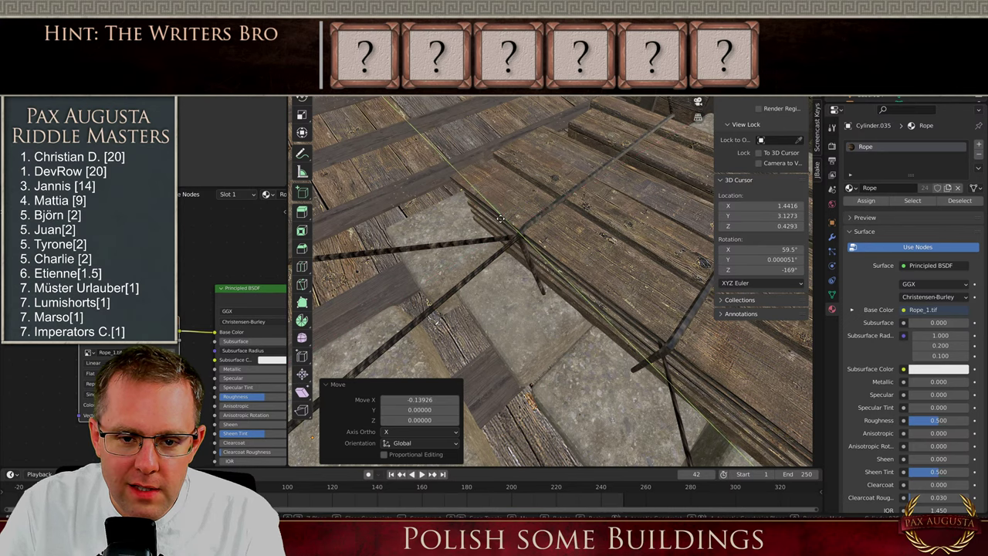
pyautogui.press('Tab')
# Duplicate the near rope on the opposite hull side and slide the copy along Y to the far end of the stone blocks
pyautogui.scroll(-6, 519, 230)
pyautogui.scroll(4, 529, 216)
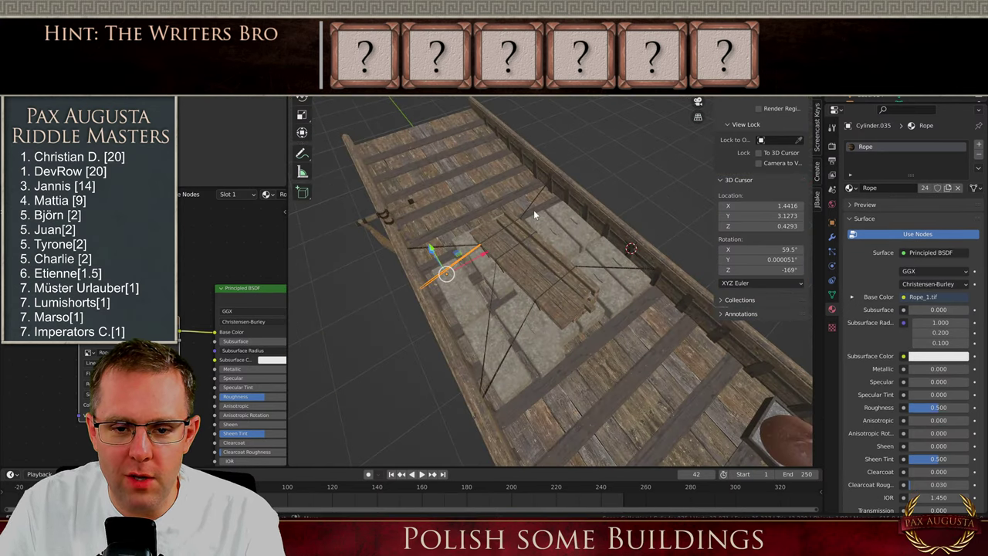
pyautogui.click(611, 268)
pyautogui.hotkey('shift', 'd')
pyautogui.rightClick(611, 267)
pyautogui.moveTo(611, 257); pyautogui.dragTo(580, 236)
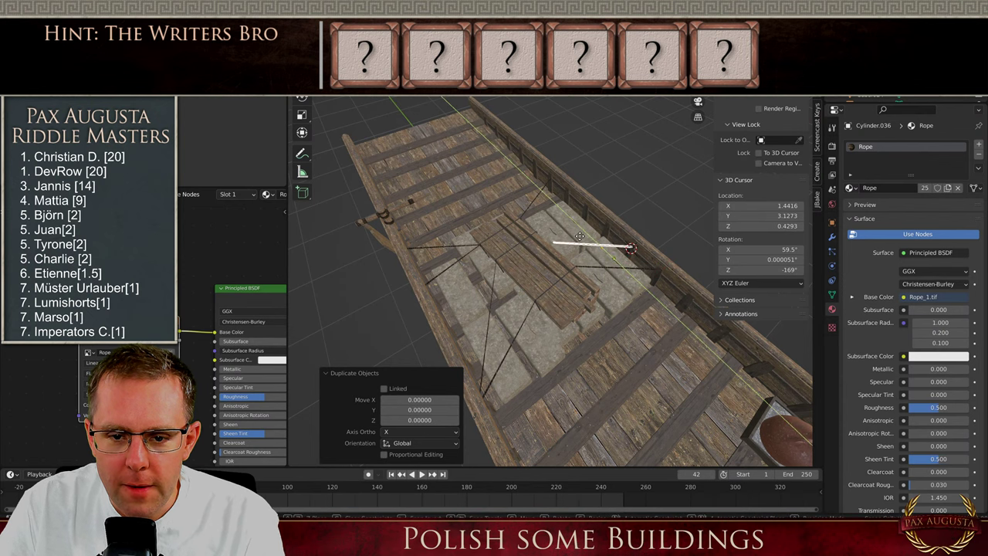
pyautogui.click(533, 220)
# Move the new rope copy's inner end along Y onto the plank bundle's middle lashing
pyautogui.press('Tab')
pyautogui.scroll(4, 525, 219)
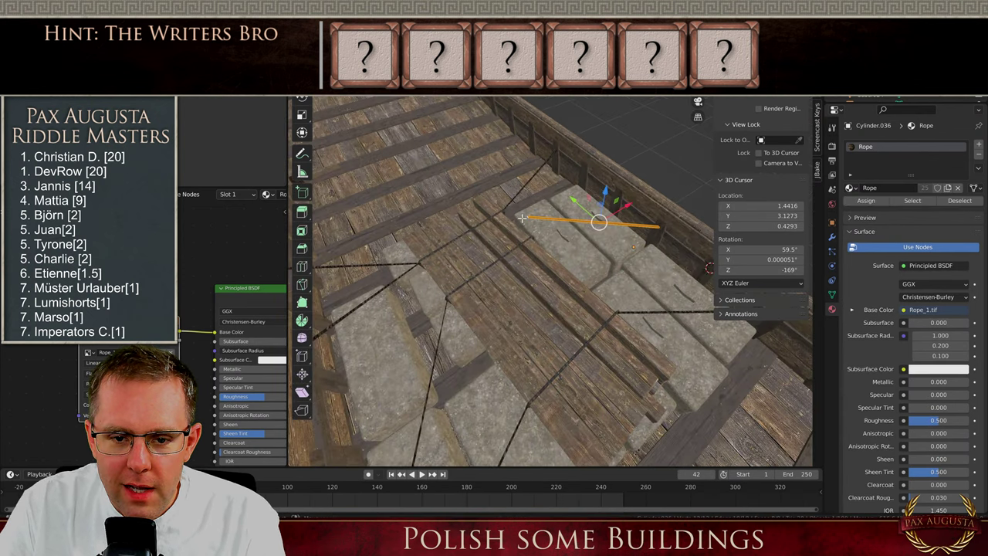
pyautogui.scroll(6, 522, 218)
pyautogui.click(540, 213)
pyautogui.scroll(-3, 511, 217)
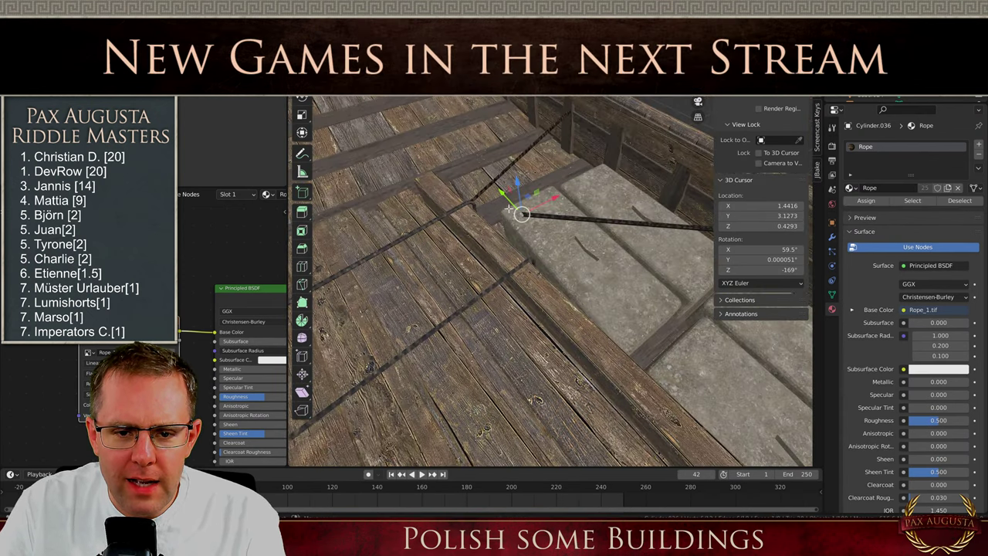
pyautogui.moveTo(507, 196); pyautogui.dragTo(512, 235)
pyautogui.scroll(3, 514, 238)
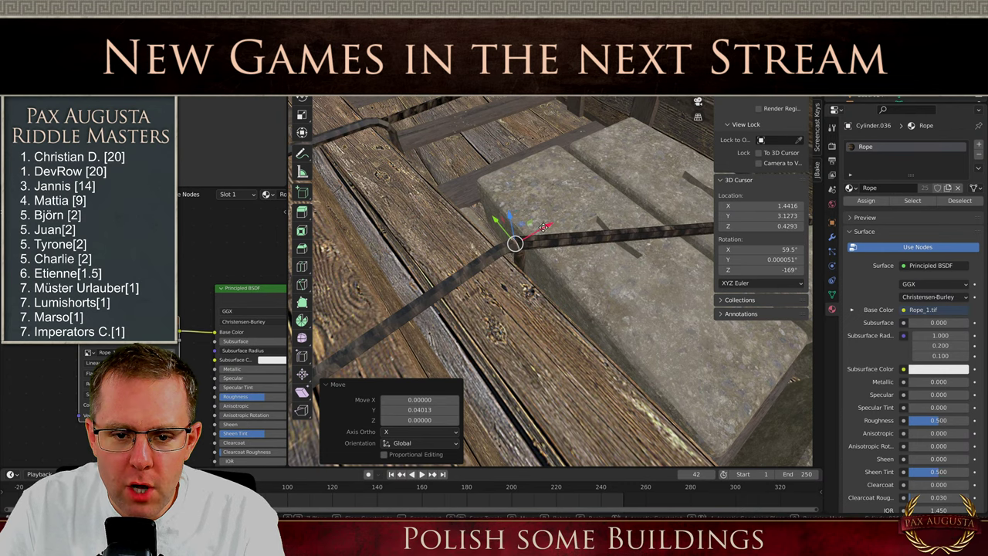
# Scale the rope's inner end to about 0.865 and nudge it along Y to meet the lashing
pyautogui.press('s')
pyautogui.click(522, 230)
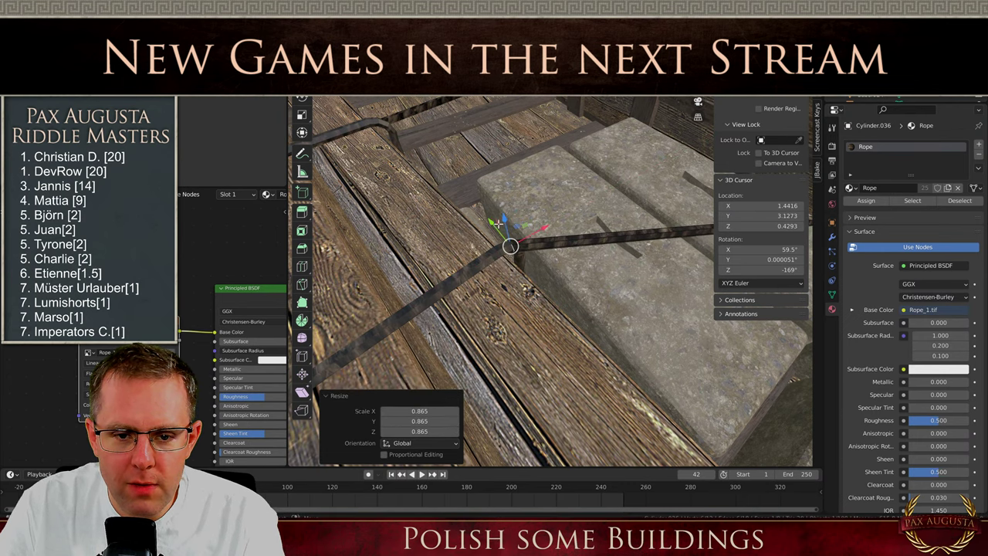
pyautogui.moveTo(494, 224); pyautogui.dragTo(500, 230)
pyautogui.press('Tab')
pyautogui.scroll(-5, 503, 244)
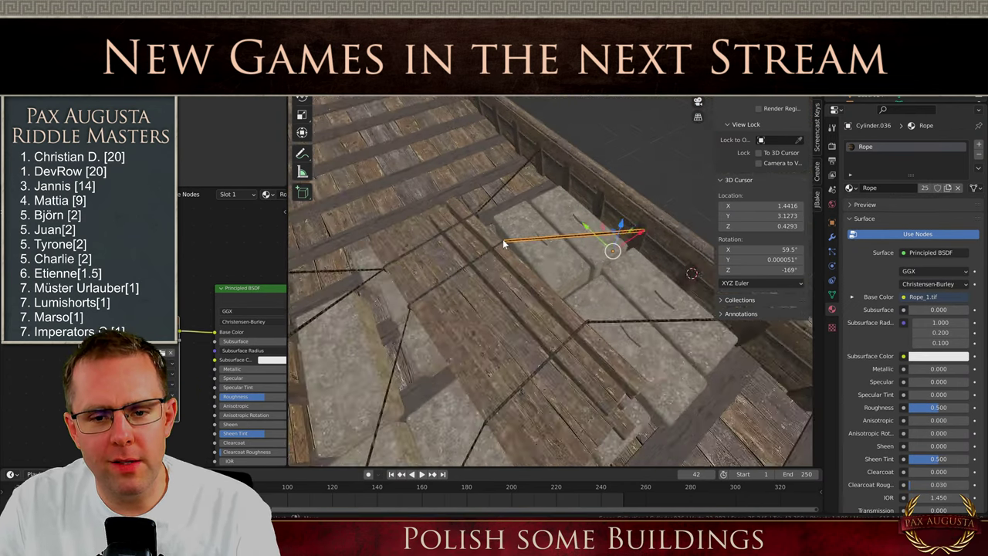
# Duplicate the middle-lashing rope in place and slide the copy along Y toward the bundle's near lashing
pyautogui.scroll(-1, 504, 240)
pyautogui.moveTo(588, 244); pyautogui.dragTo(571, 252, button='middle')
pyautogui.scroll(5, 622, 239)
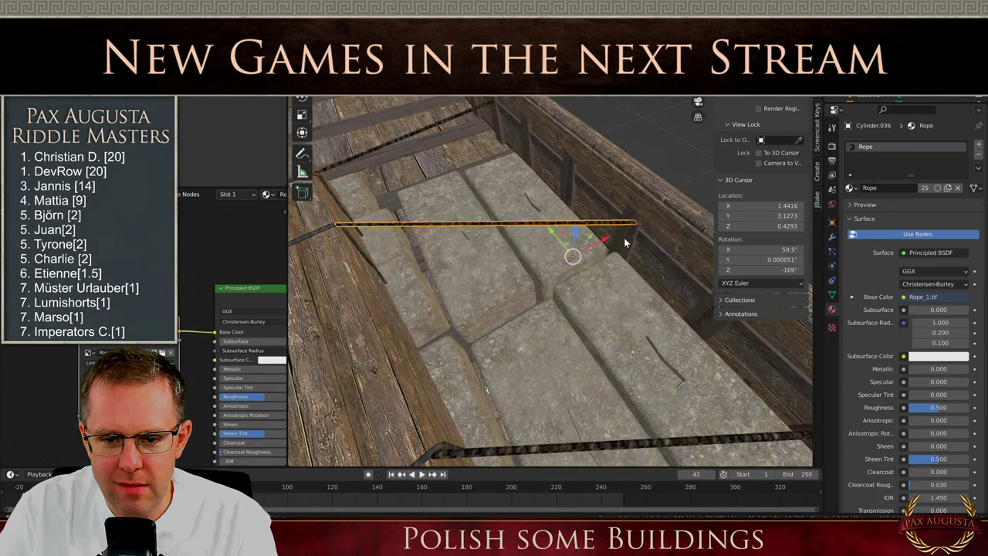
pyautogui.hotkey('shift', 'd')
pyautogui.rightClick(625, 239)
pyautogui.moveTo(550, 231); pyautogui.dragTo(644, 323)
pyautogui.scroll(-5, 571, 269)
pyautogui.moveTo(571, 269); pyautogui.dragTo(598, 252, button='middle')
pyautogui.scroll(2, 598, 252)
# Move this copy's inner end about -0.31 units along Y and 0.09 along X onto the near lashing, fine-tuning its fit along Y
pyautogui.press('Tab')
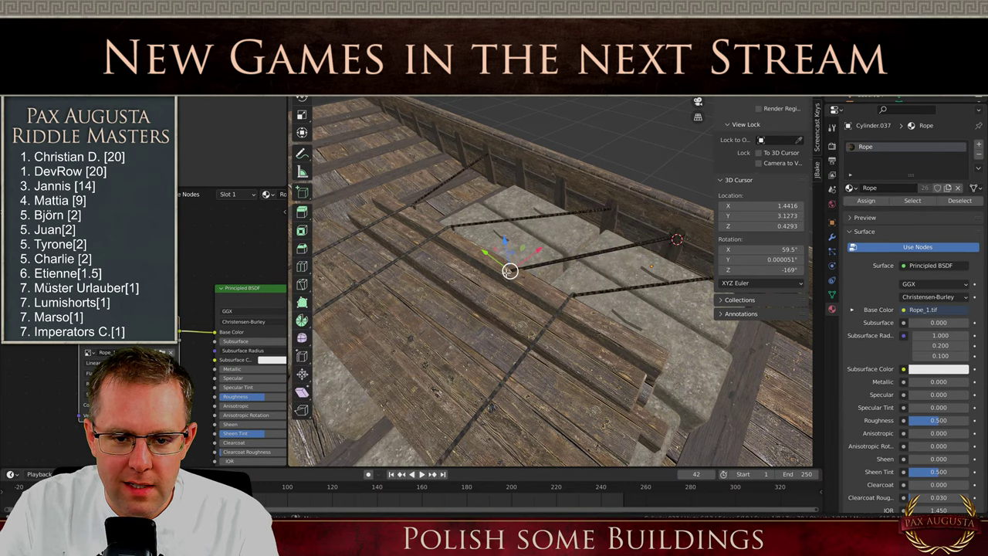
pyautogui.scroll(2, 510, 271)
pyautogui.press('g')
pyautogui.press('y')
pyautogui.click(592, 291)
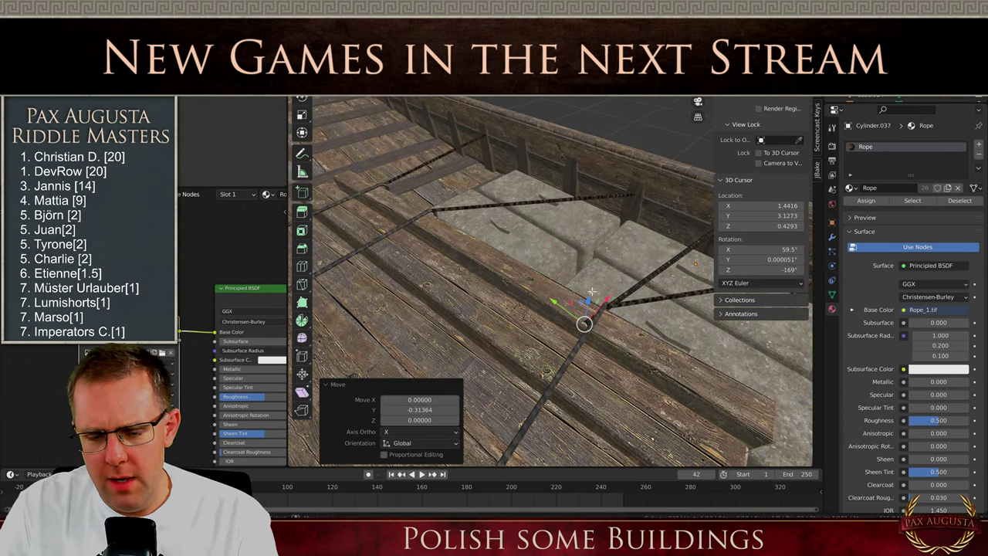
pyautogui.press('g')
pyautogui.press('x')
pyautogui.click(621, 287)
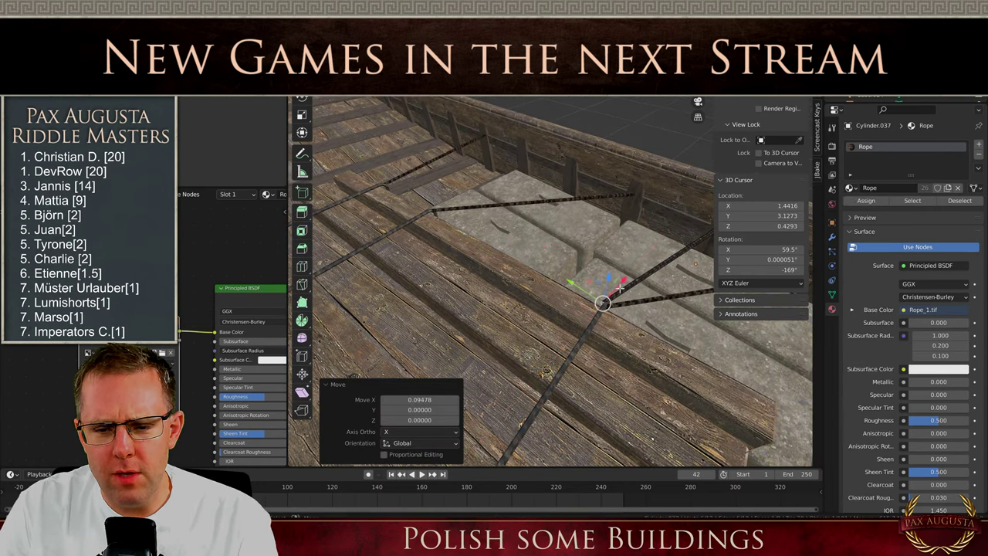
pyautogui.press('g')
pyautogui.press('y')
pyautogui.click(574, 284)
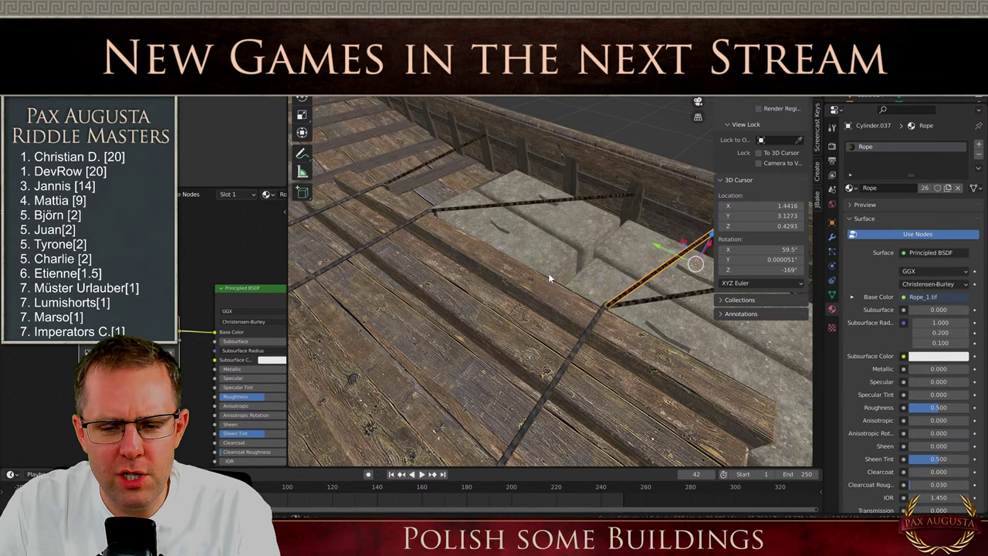
pyautogui.moveTo(549, 272); pyautogui.dragTo(482, 297, button='middle')
pyautogui.click(613, 185)
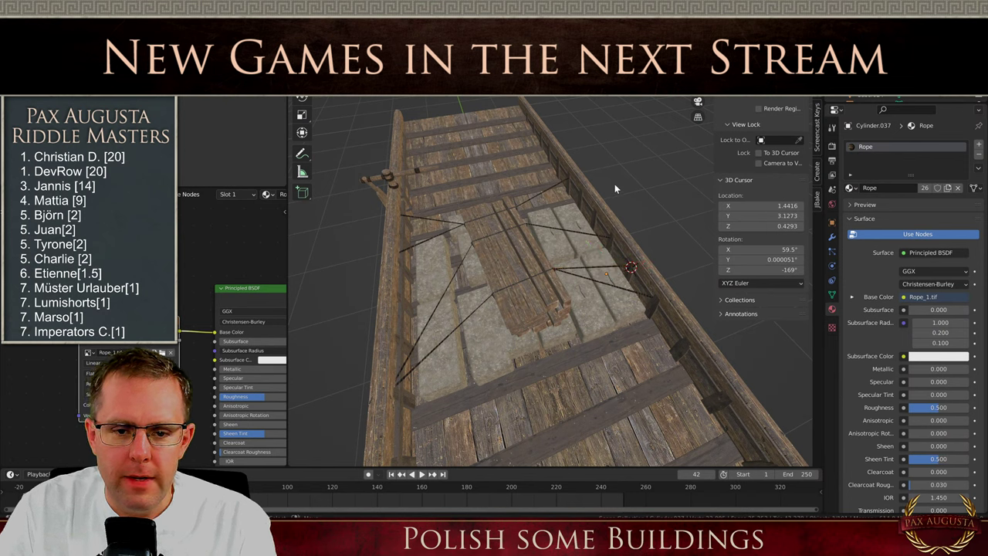
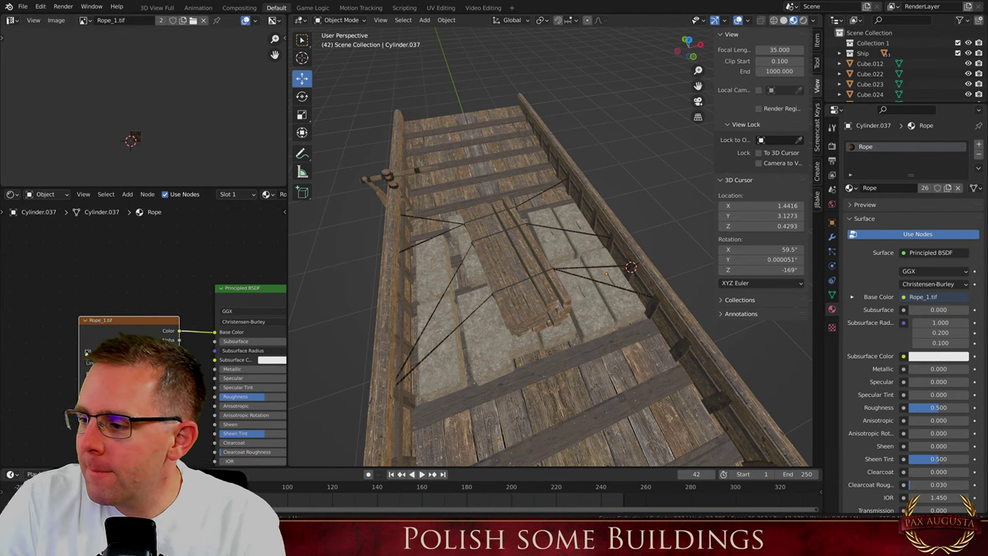
# Examine the cargo layout along the boat's deck, especially the free space around the amphora tray
pyautogui.moveTo(473, 352); pyautogui.dragTo(533, 288, button='middle')
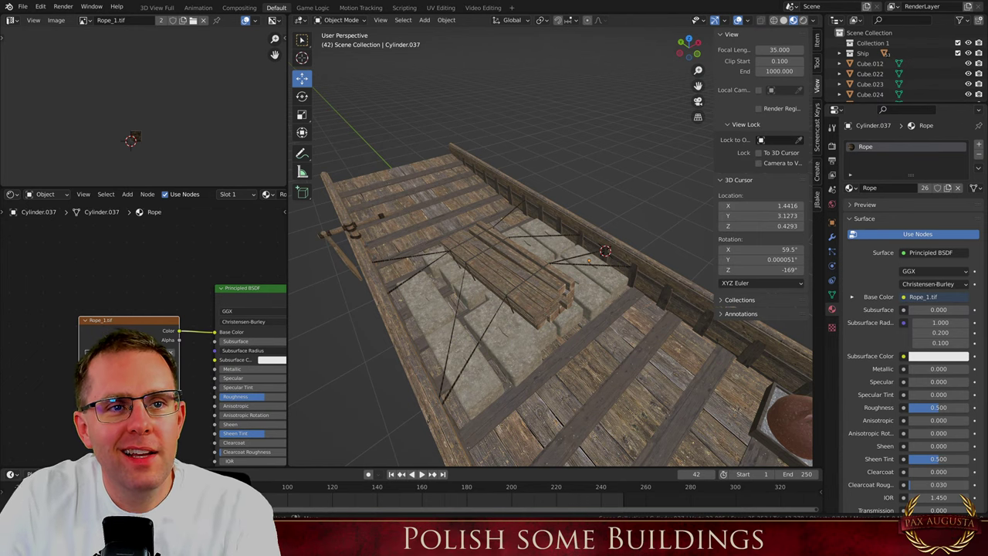
pyautogui.scroll(-5, 434, 175)
pyautogui.moveTo(434, 176); pyautogui.dragTo(524, 223, button='middle')
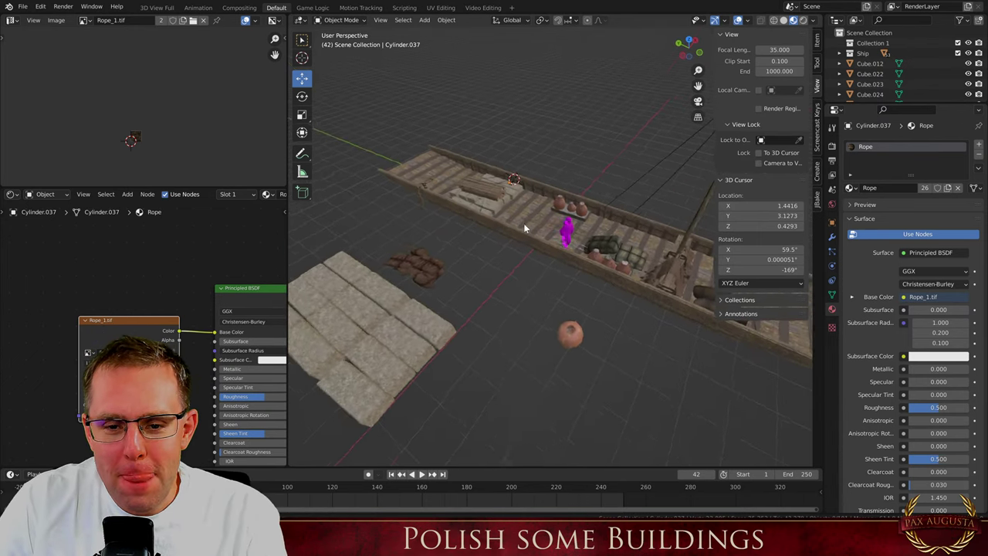
pyautogui.scroll(6, 524, 224)
pyautogui.click(567, 179)
pyautogui.scroll(-4, 605, 185)
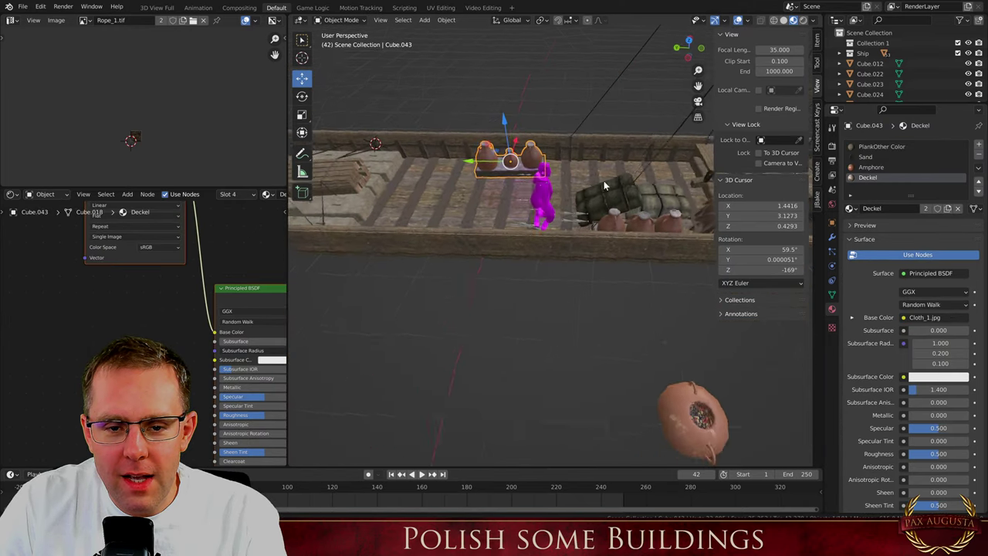
pyautogui.moveTo(605, 186); pyautogui.dragTo(669, 224, button='middle')
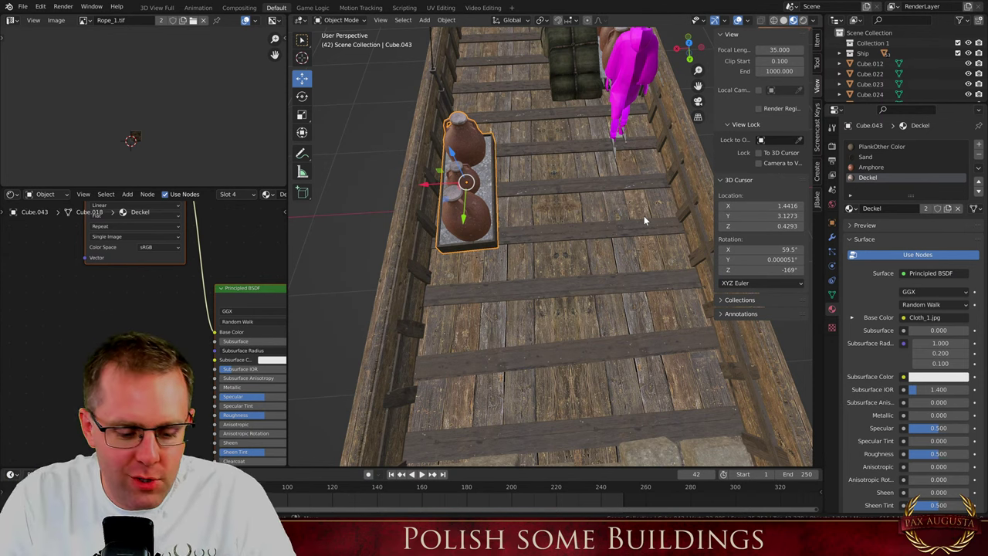
pyautogui.moveTo(488, 251); pyautogui.dragTo(557, 212, button='middle')
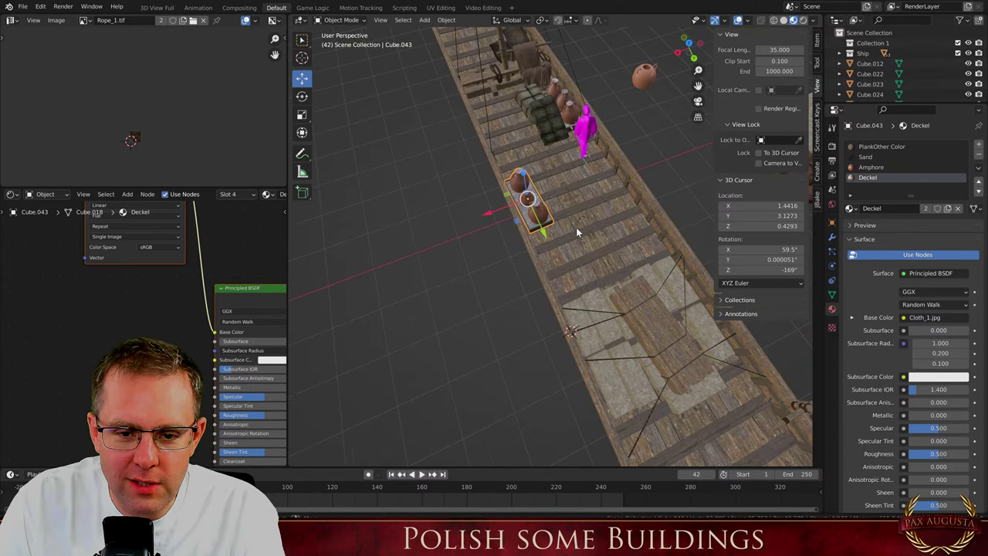
# Add a cube on the deck beside the amphora tray and scale it to 0.18
pyautogui.keyDown('shift'); pyautogui.click(576, 227); pyautogui.keyUp('shift')
pyautogui.hotkey('shift', 'a')
pyautogui.click(610, 240)
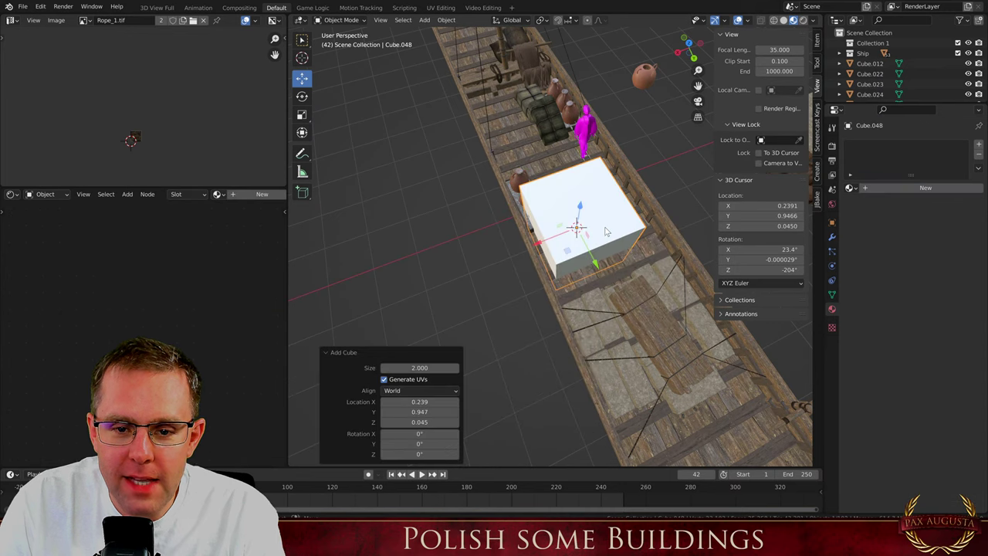
pyautogui.moveTo(606, 232); pyautogui.dragTo(635, 256, button='middle')
pyautogui.write('s.18')
pyautogui.press('Return')
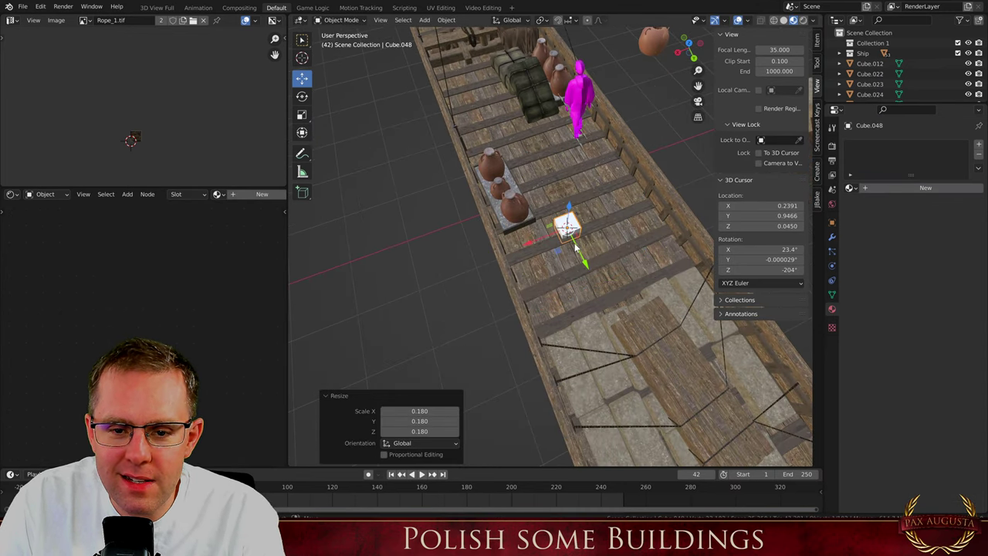
# Try shaping the cube into a thin bar by scaling 0.358 along X, 0.546 overall and 7.205 along Y, and delete it
pyautogui.scroll(8, 577, 248)
pyautogui.press('s')
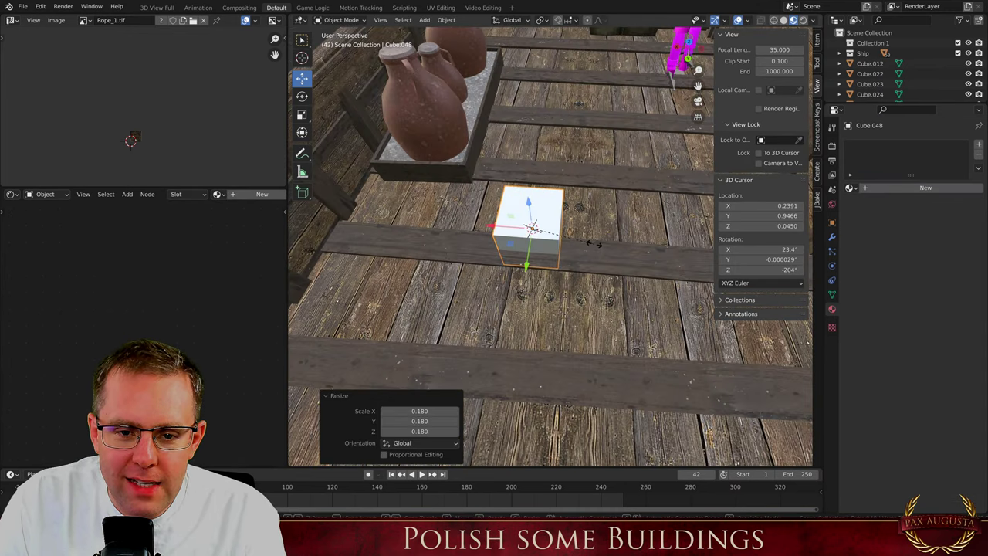
pyautogui.press('x')
pyautogui.click(554, 235)
pyautogui.moveTo(545, 278); pyautogui.dragTo(525, 246, button='middle')
pyautogui.scroll(1, 525, 246)
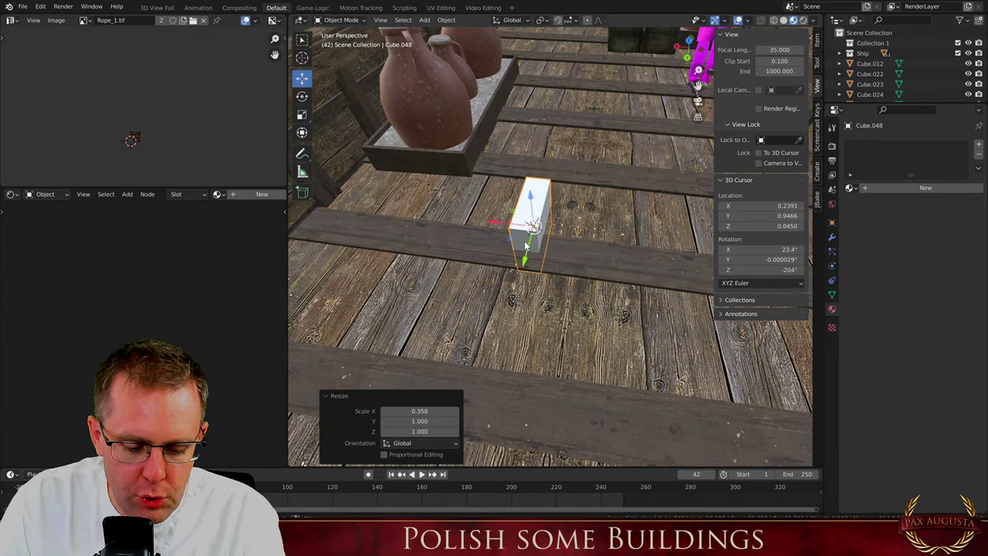
pyautogui.press('z')
pyautogui.press('Escape')
pyautogui.press('z')
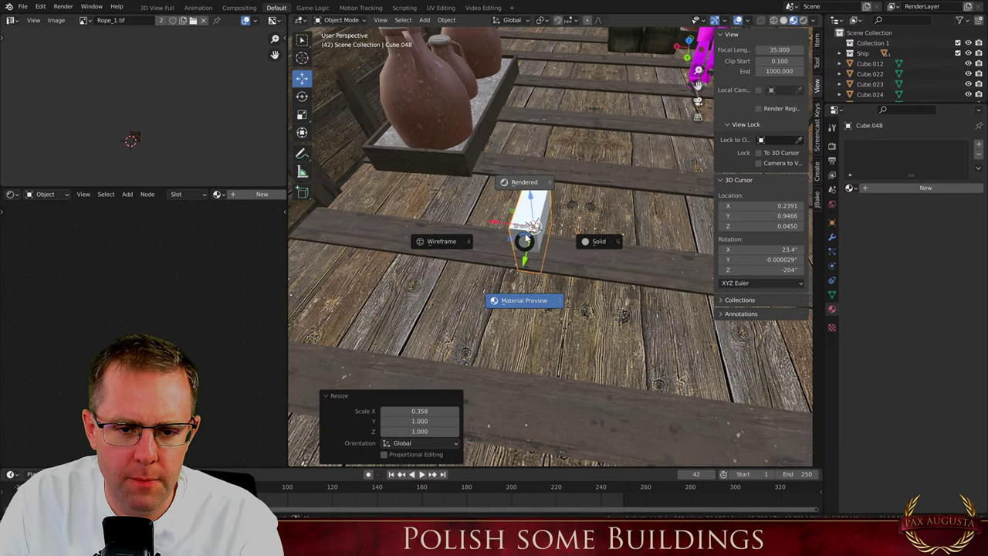
pyautogui.press('Escape')
pyautogui.press('s')
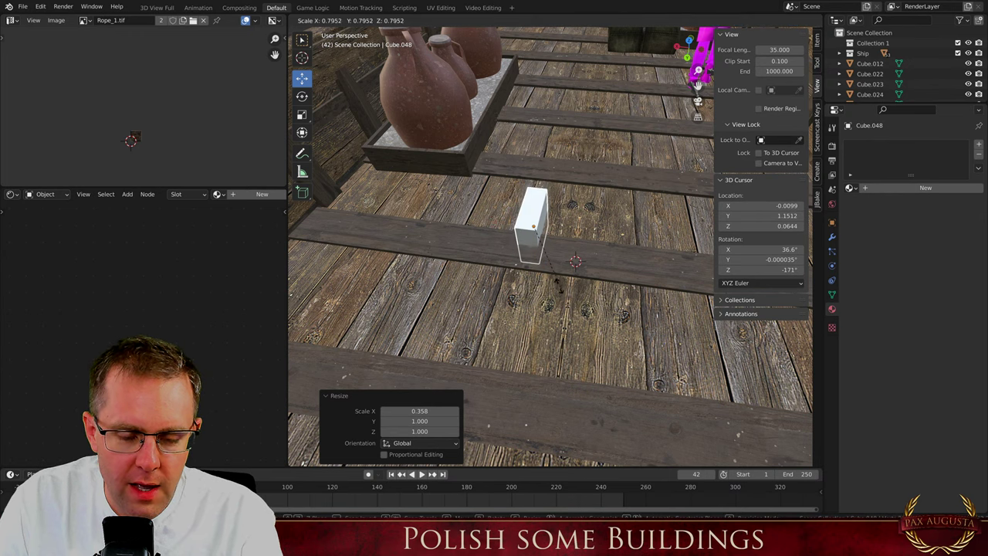
pyautogui.click(551, 272)
pyautogui.press('s')
pyautogui.press('y')
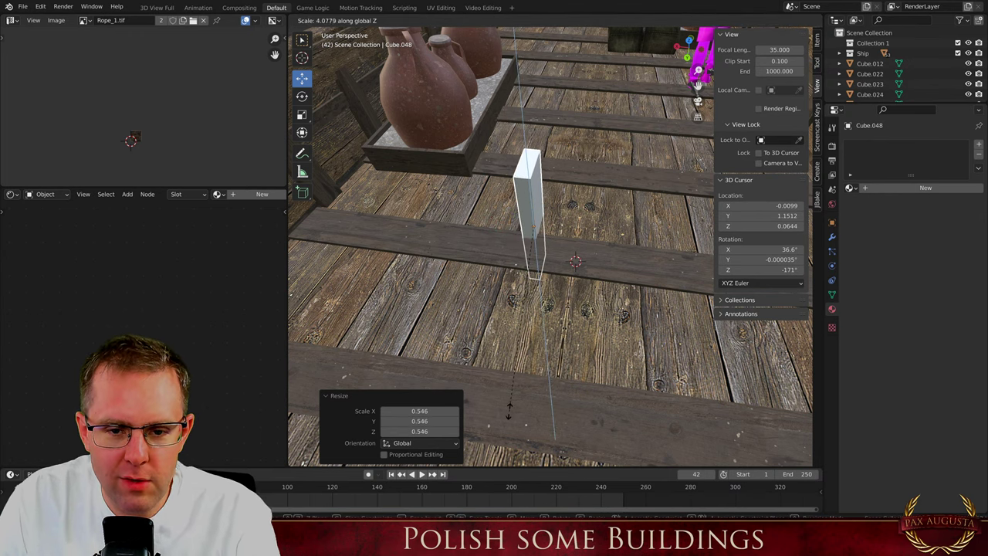
pyautogui.click(488, 114)
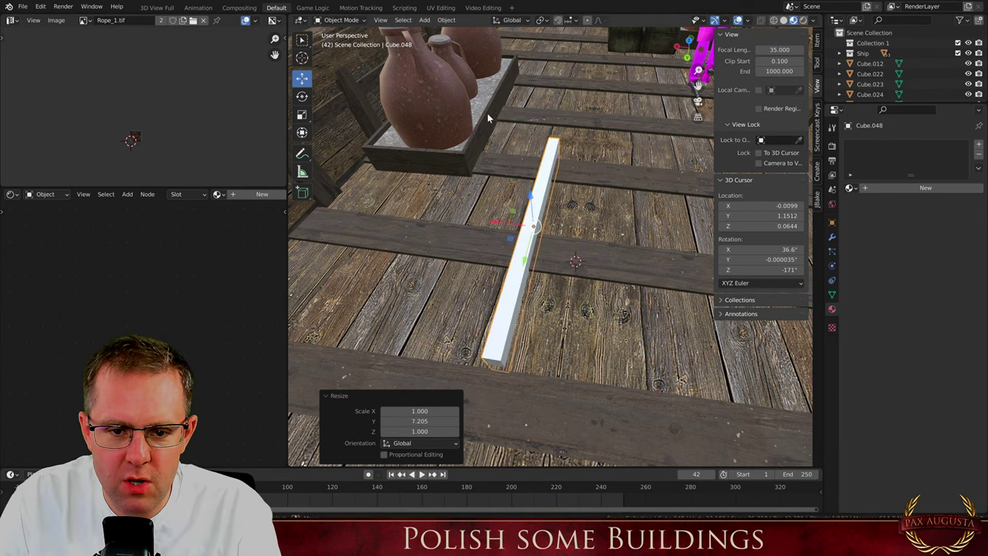
pyautogui.press('Delete')
# Add a plane of size 2 in the empty space away from the boat, using the top orthographic view
pyautogui.scroll(-8, 407, 59)
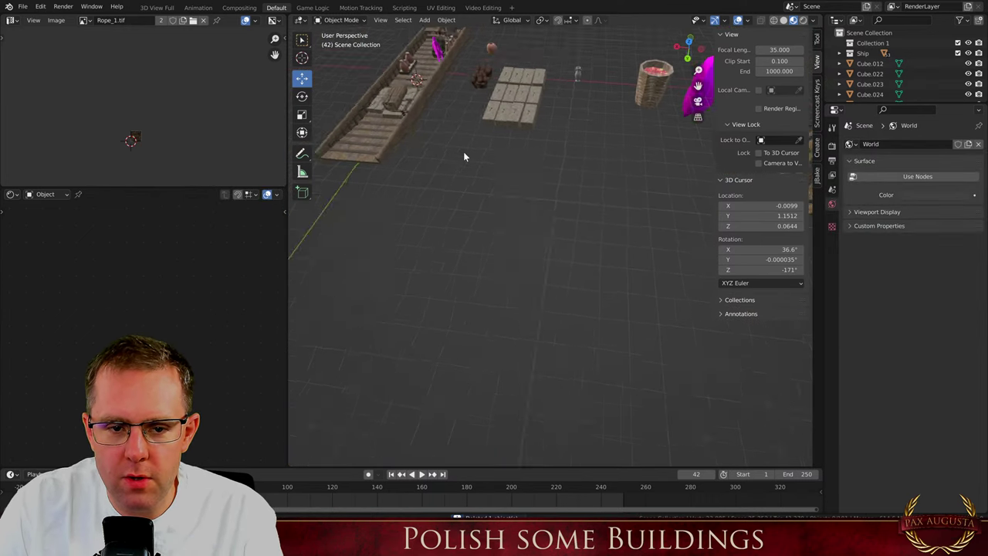
pyautogui.scroll(2, 468, 165)
pyautogui.press('KP_7')
pyautogui.scroll(-3, 474, 185)
pyautogui.press('KP_7')
pyautogui.scroll(4, 530, 177)
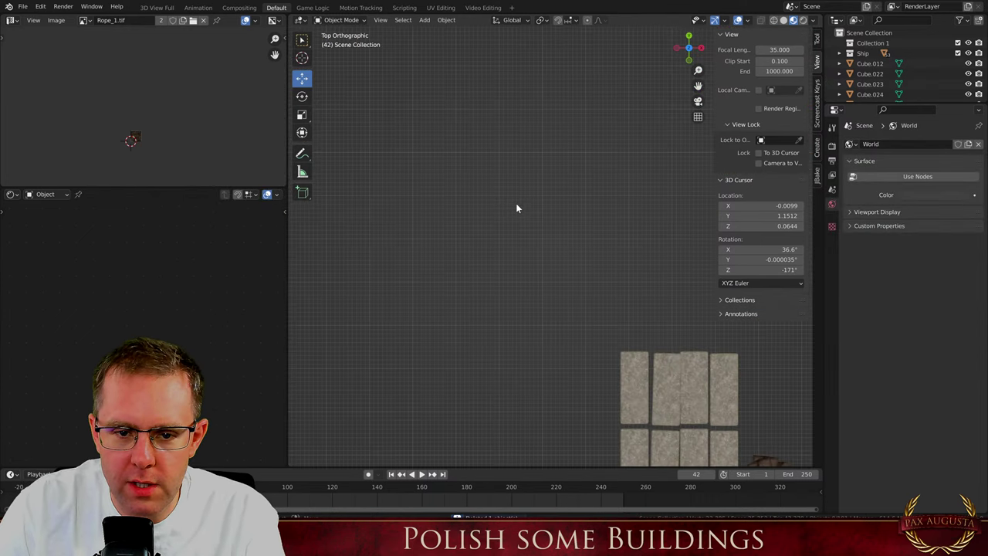
pyautogui.keyDown('shift'); pyautogui.rightClick(517, 203); pyautogui.keyUp('shift')
pyautogui.hotkey('shift', 'a')
pyautogui.moveTo(516, 203)
pyautogui.click(560, 204)
pyautogui.scroll(4, 515, 204)
# Scale the plane to about 0.056 along X to form a narrow strip
pyautogui.press('s')
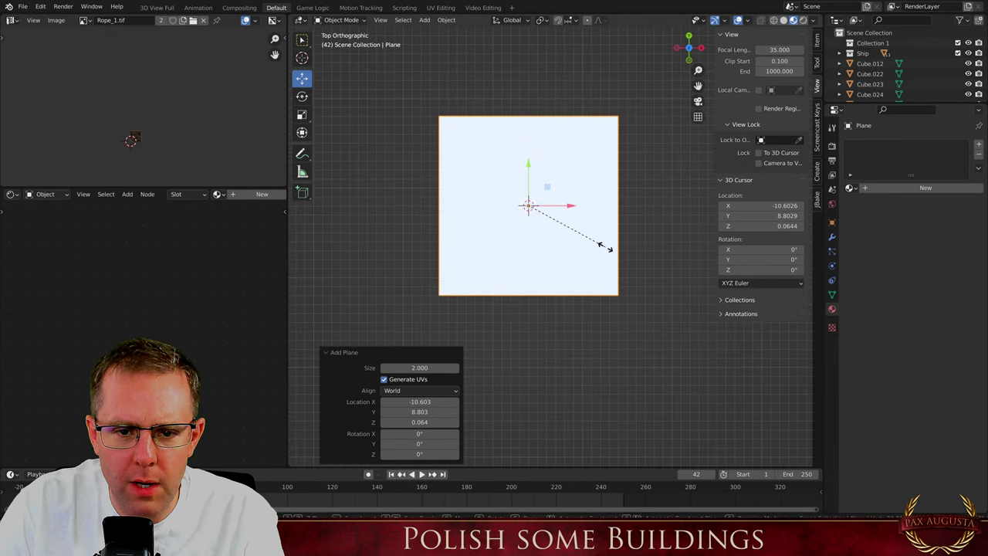
pyautogui.press('x')
pyautogui.click(529, 204)
pyautogui.scroll(2, 532, 300)
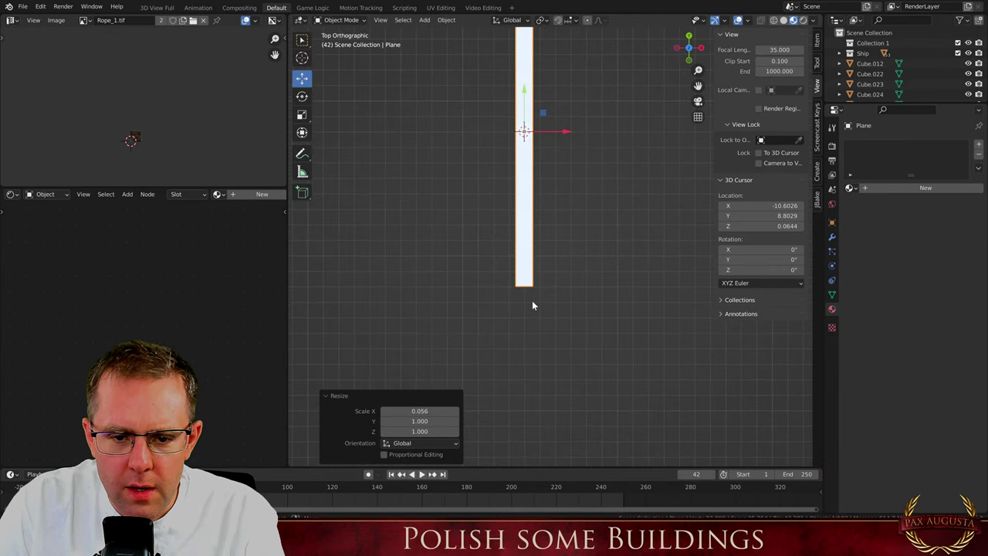
pyautogui.press('r')
pyautogui.press('x')
pyautogui.press('y')
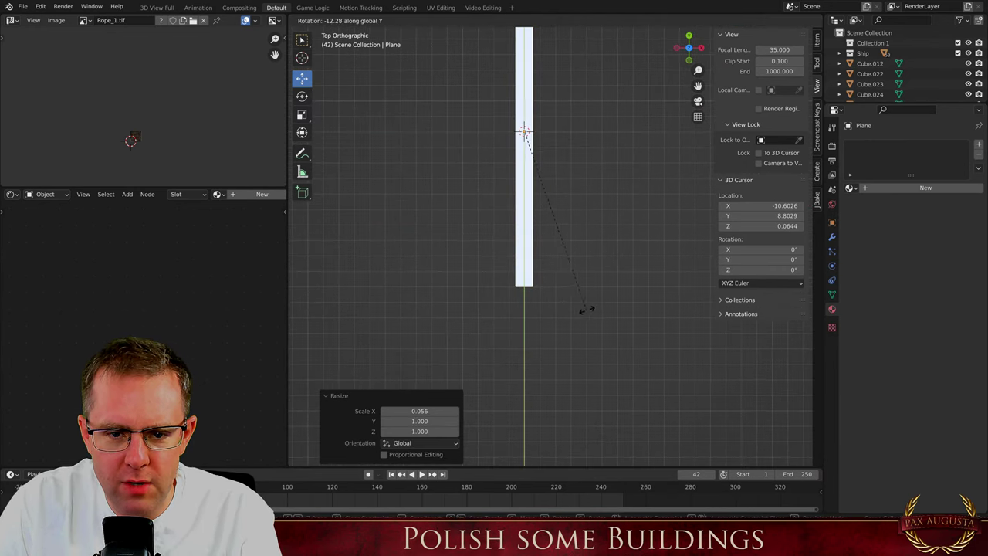
pyautogui.press('y')
pyautogui.press('z')
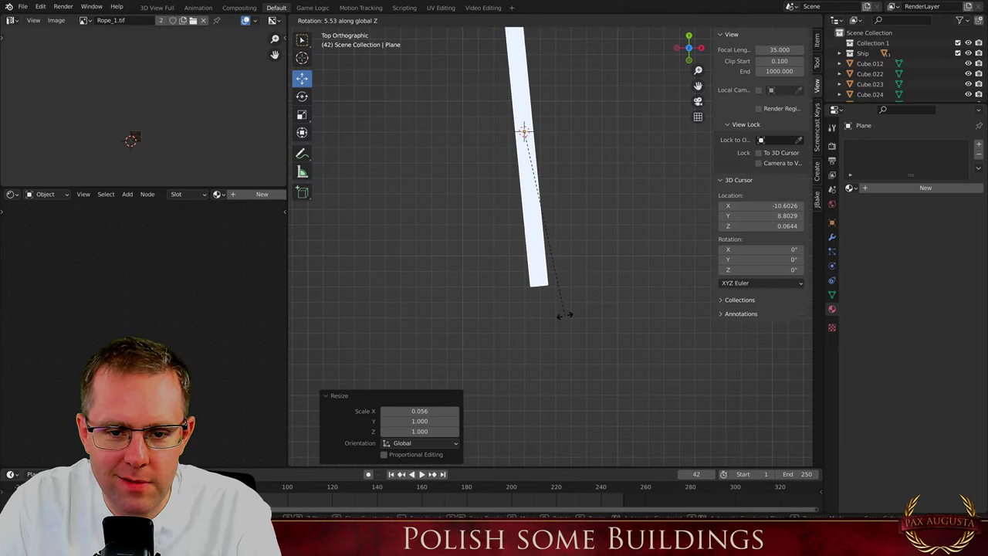
pyautogui.press('Escape')
# Narrow the plane strip further along X
pyautogui.press('s')
pyautogui.press('x')
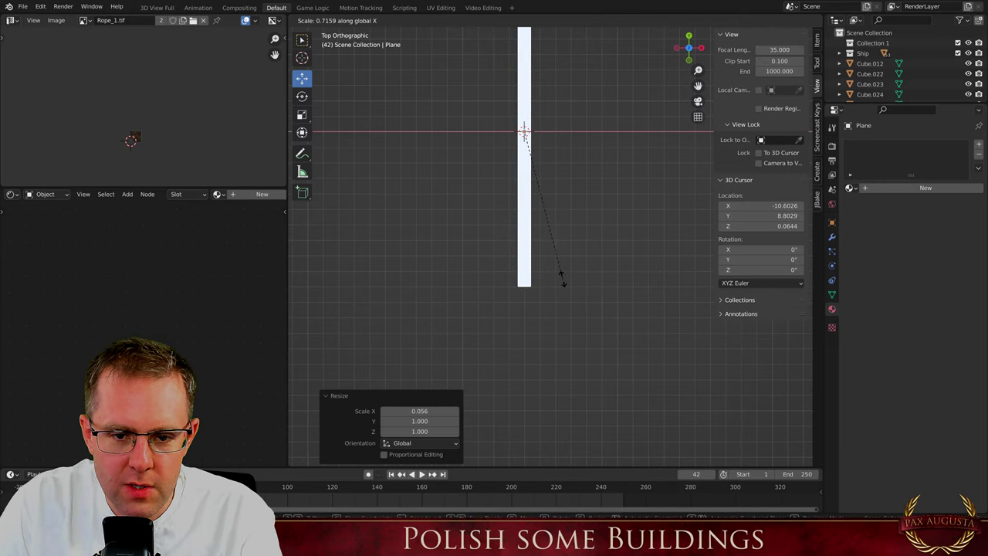
pyautogui.click(533, 298)
# Extrude the strip's lower end edge by about 0.125 in the negative Y direction
pyautogui.press('Tab')
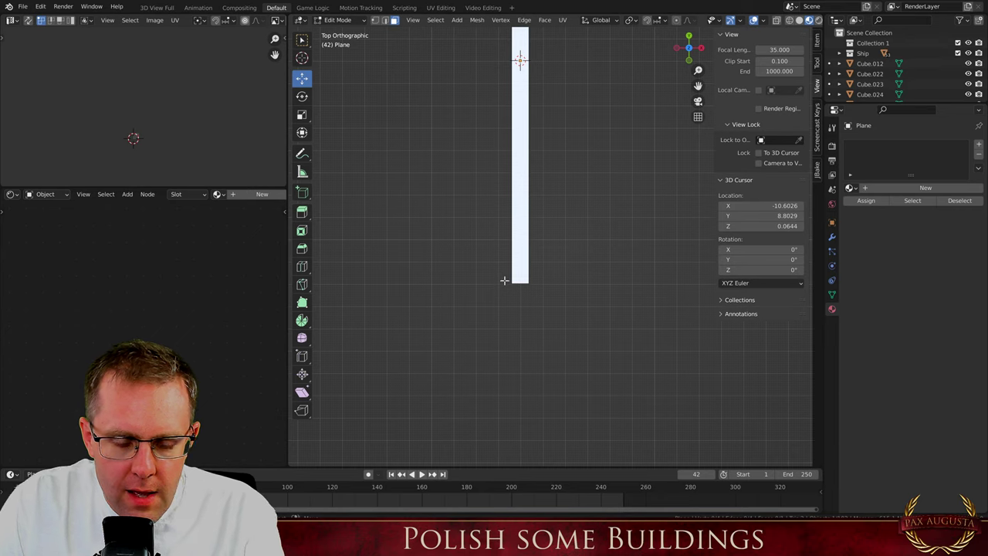
pyautogui.press('2')
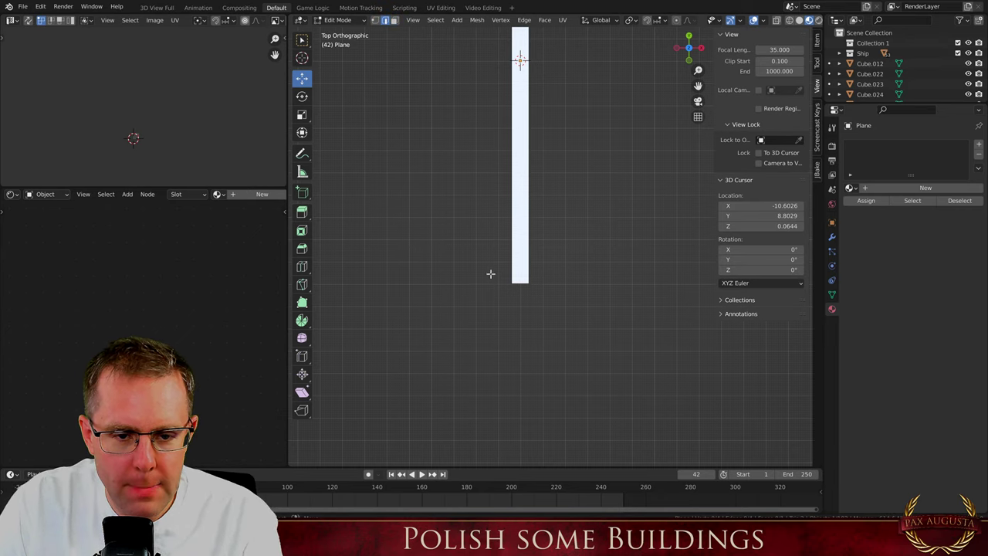
pyautogui.click(522, 286)
pyautogui.press('e')
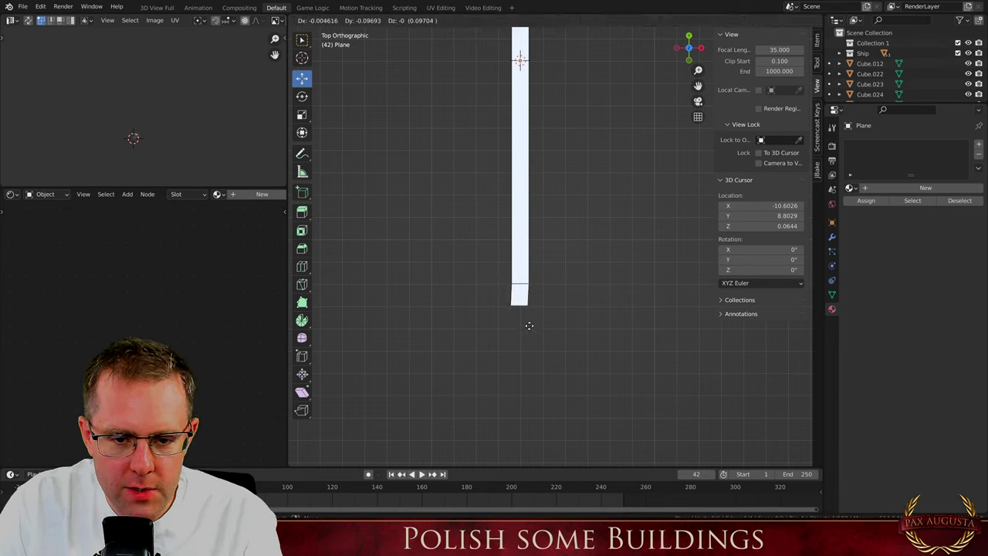
pyautogui.press('y')
pyautogui.press('y')
pyautogui.click(530, 331)
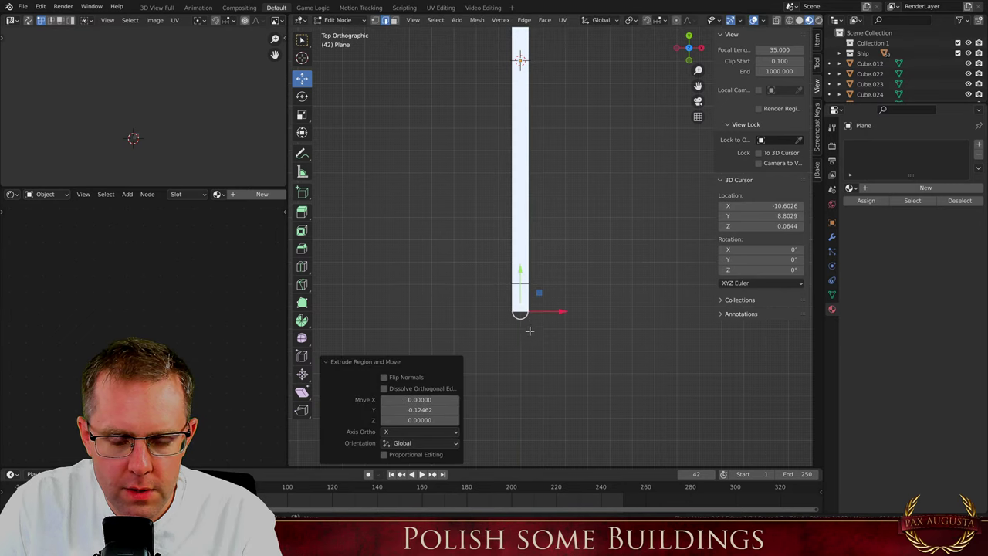
# Shift the extruded end edge about 0.035 along X, and raise it by about 0.071 along Y to start a bend
pyautogui.press('g')
pyautogui.press('x')
pyautogui.click(539, 312)
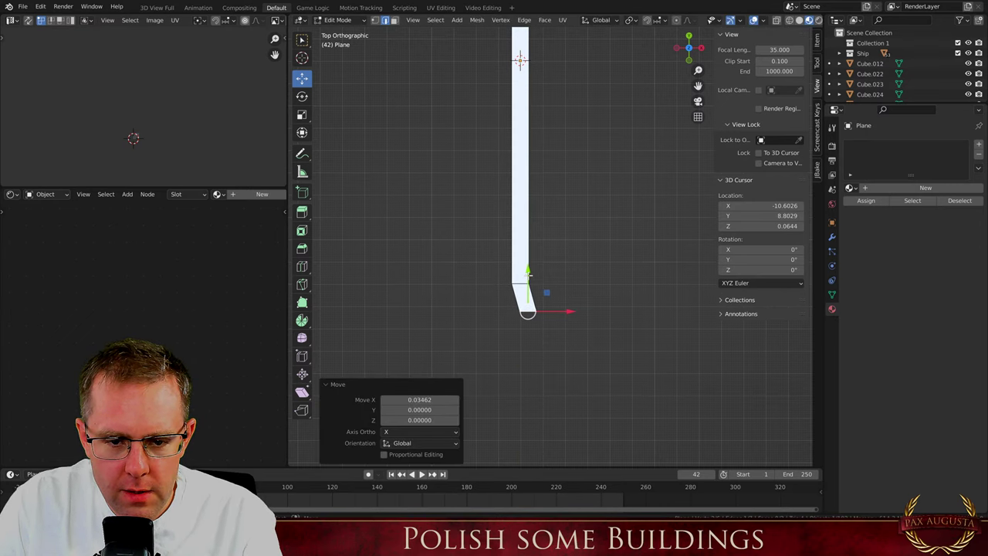
pyautogui.scroll(2, 538, 312)
pyautogui.press('g')
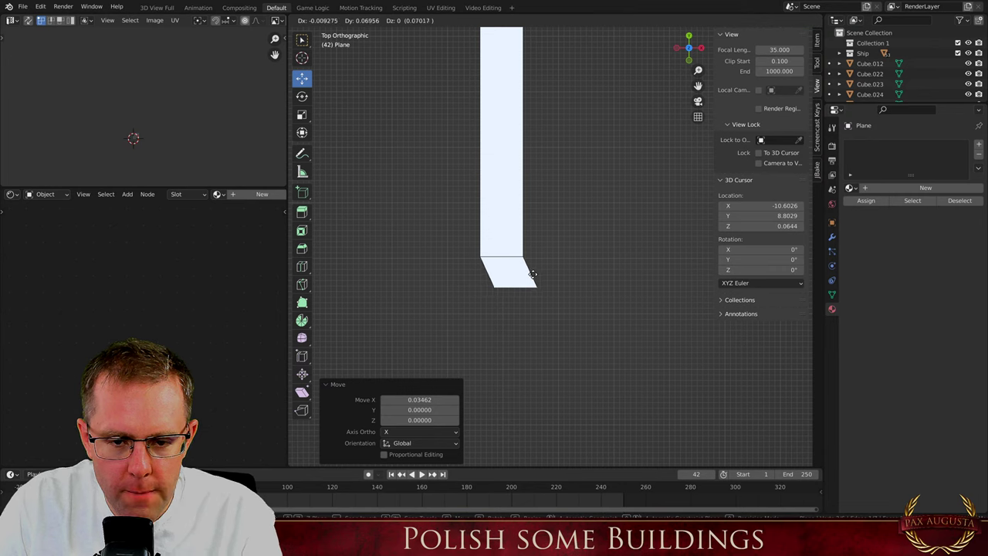
pyautogui.click(532, 273)
# Rotate the end edge about 34.3° around Z and scale it to about 0.740 along X
pyautogui.press('r')
pyautogui.press('z')
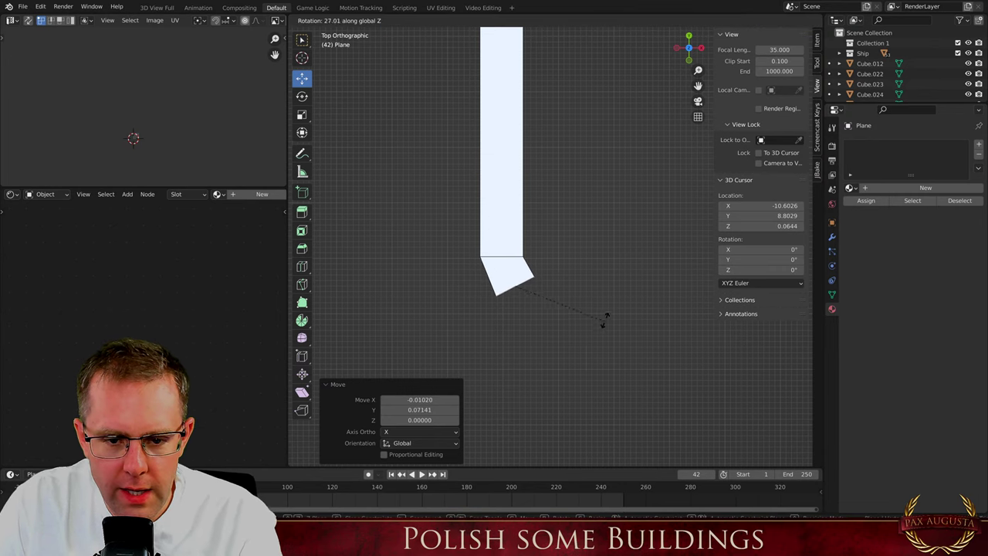
pyautogui.click(598, 306)
pyautogui.press('s')
pyautogui.press('x')
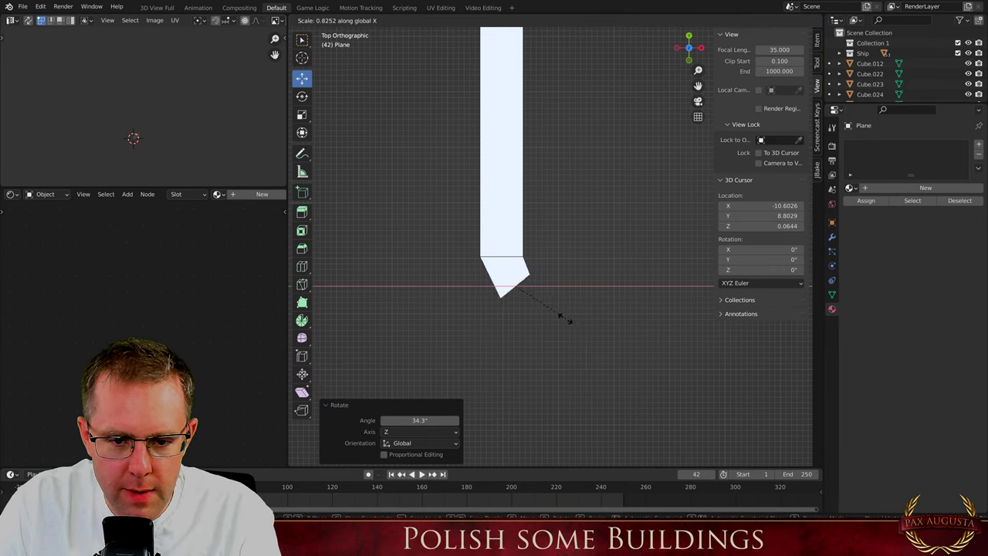
pyautogui.click(558, 317)
# Extrude the rotated edge diagonally into an angled arm and reposition its two end vertices so the arm has an even width
pyautogui.press('e')
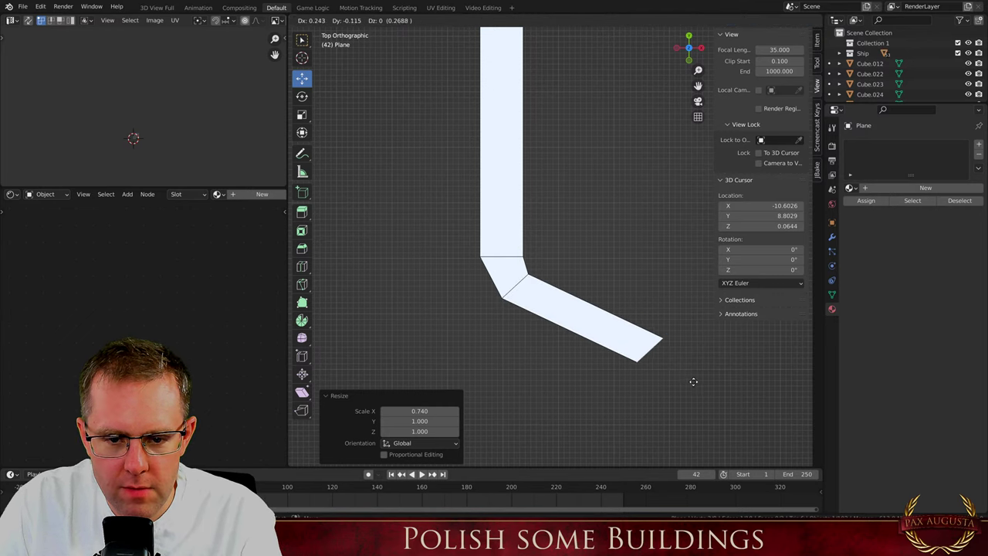
pyautogui.click(693, 381)
pyautogui.press('1')
pyautogui.moveTo(644, 365); pyautogui.dragTo(631, 374)
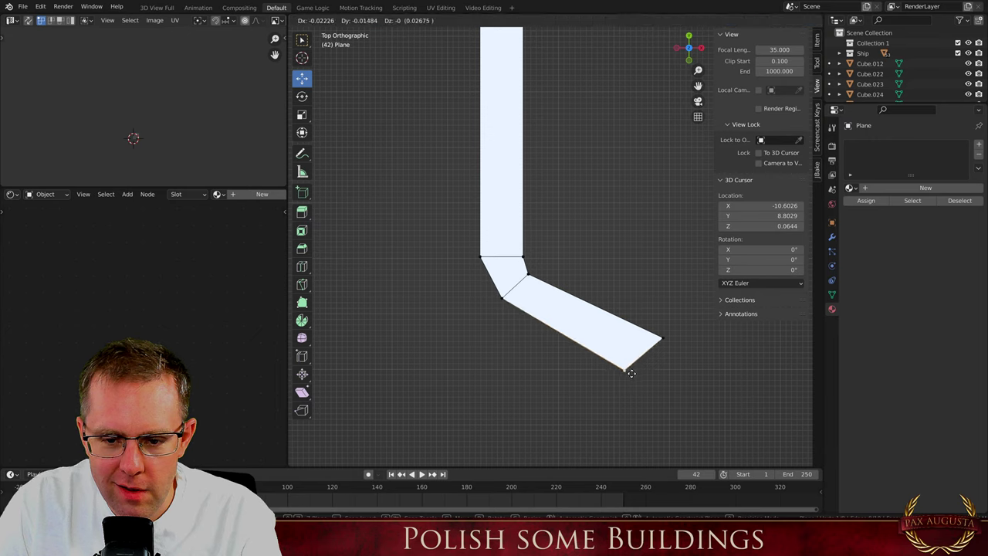
pyautogui.click(626, 369)
pyautogui.click(661, 338)
pyautogui.press('g')
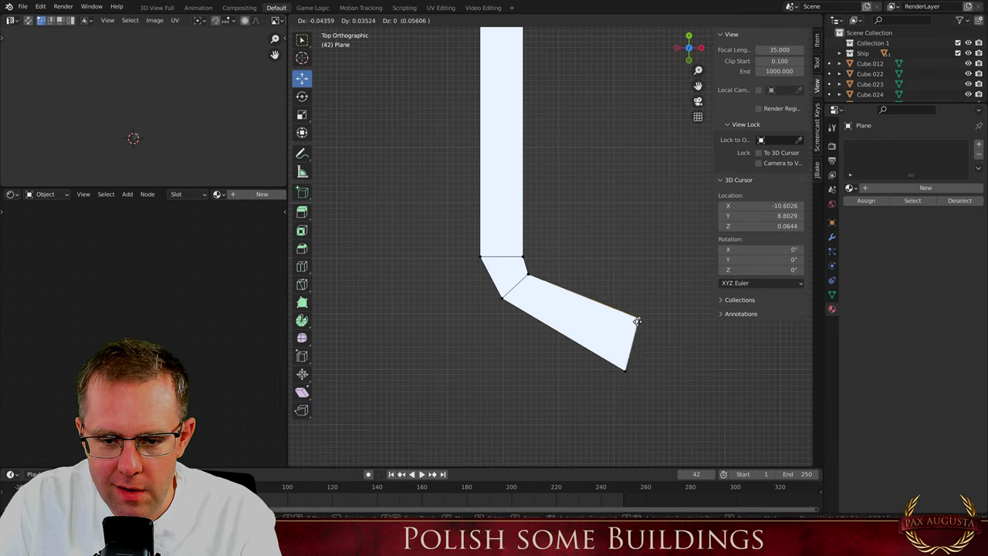
pyautogui.click(633, 326)
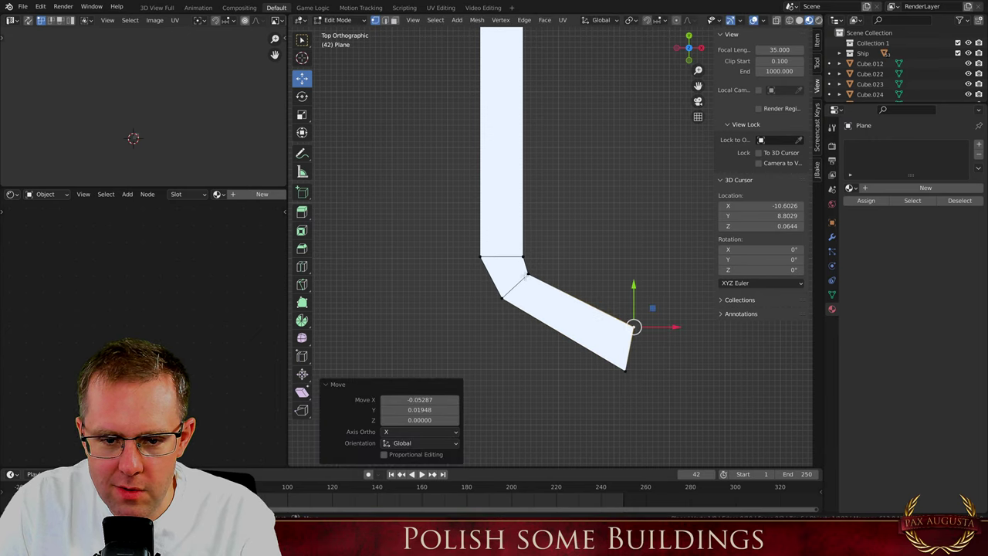
# Nudge the vertex on the inner corner of the bend slightly upward to even out the arm's width
pyautogui.click(525, 271)
pyautogui.press('g')
pyautogui.click(508, 279)
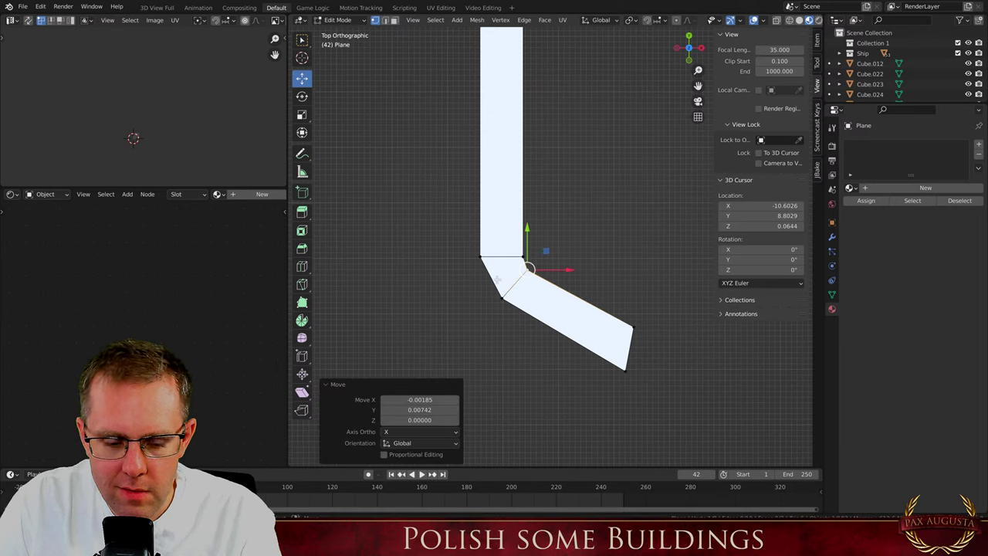
pyautogui.press('2')
pyautogui.click(490, 278)
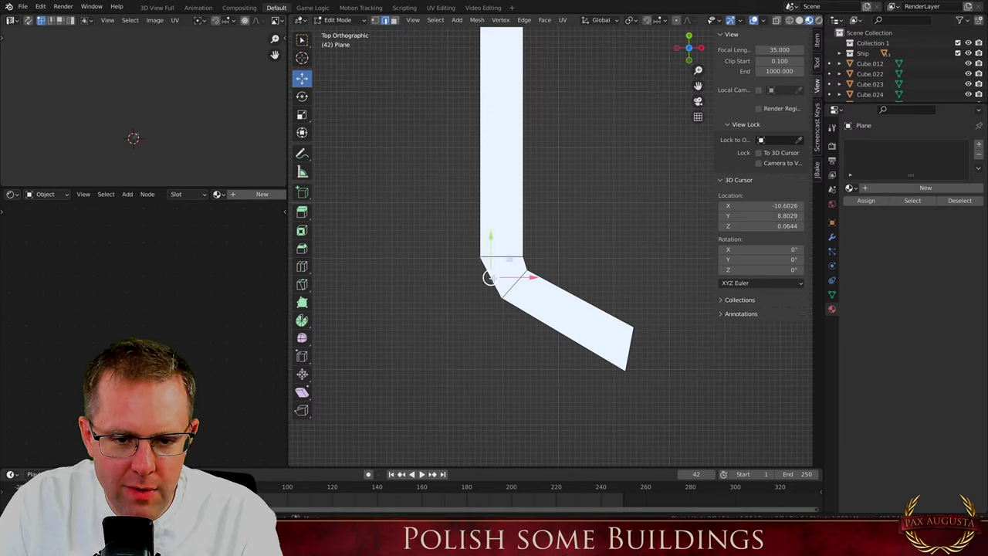
pyautogui.press('s')
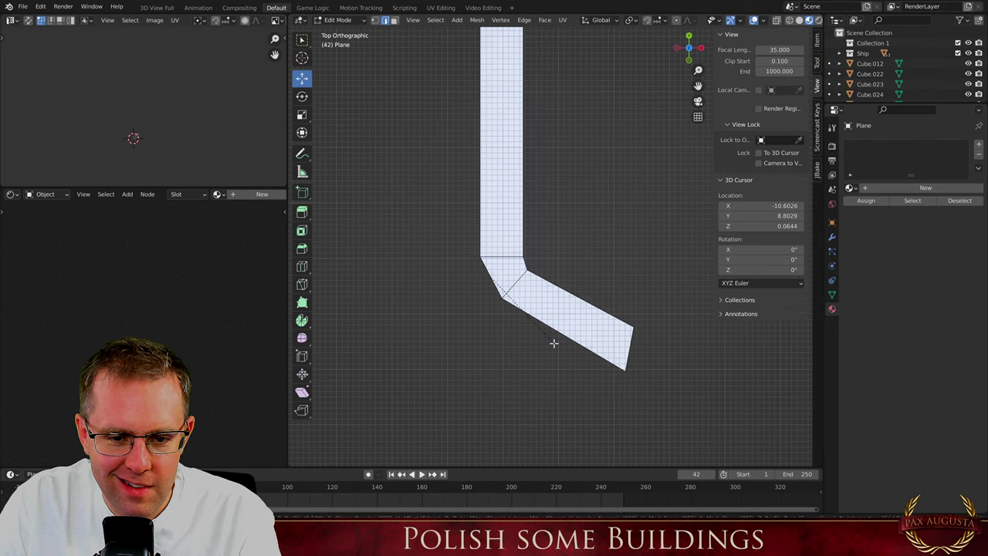
pyautogui.rightClick(553, 343)
# Add three evenly spaced loop cuts across the bend segment between the strip and the arm
pyautogui.scroll(3, 487, 280)
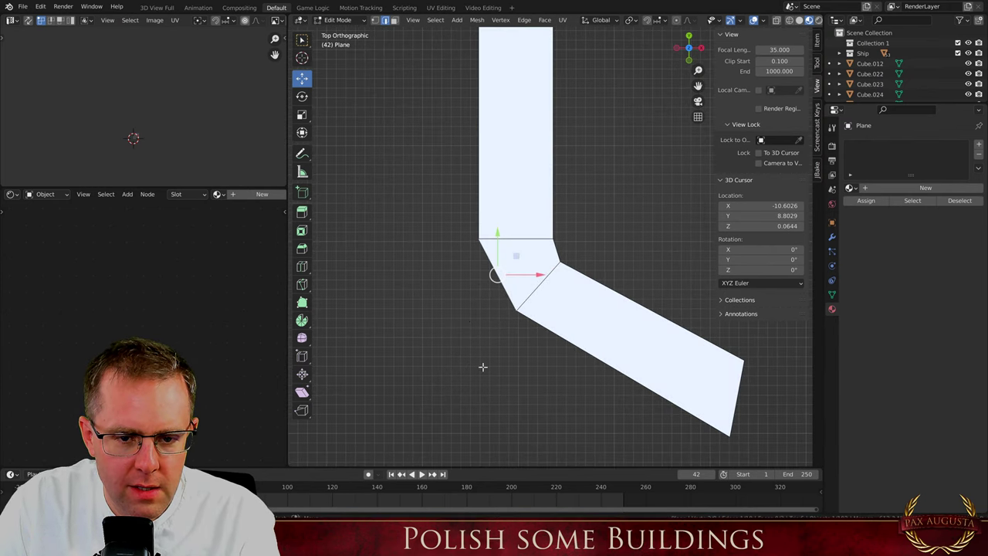
pyautogui.moveTo(483, 366); pyautogui.dragTo(573, 200, button='middle')
pyautogui.scroll(1, 492, 276)
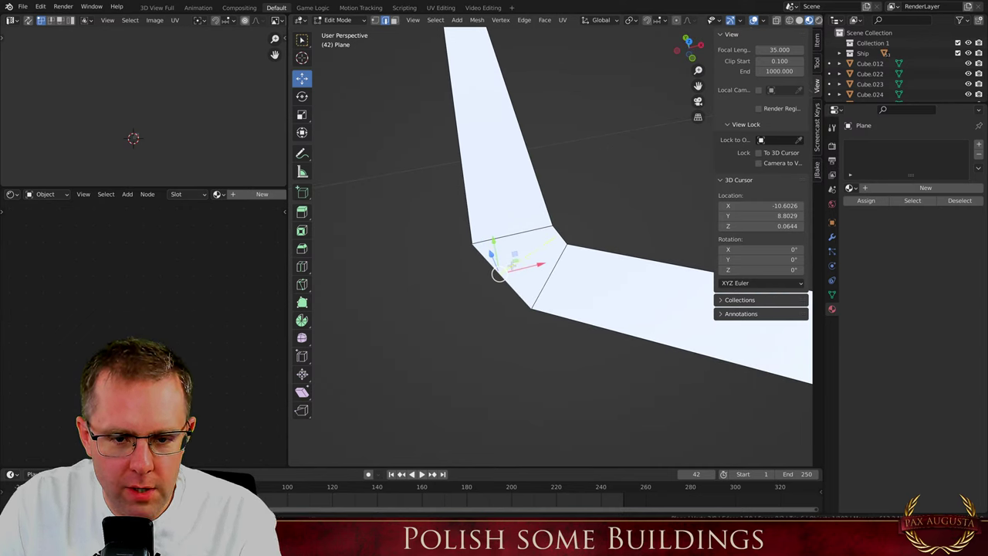
pyautogui.click(512, 264)
pyautogui.rightClick(506, 269)
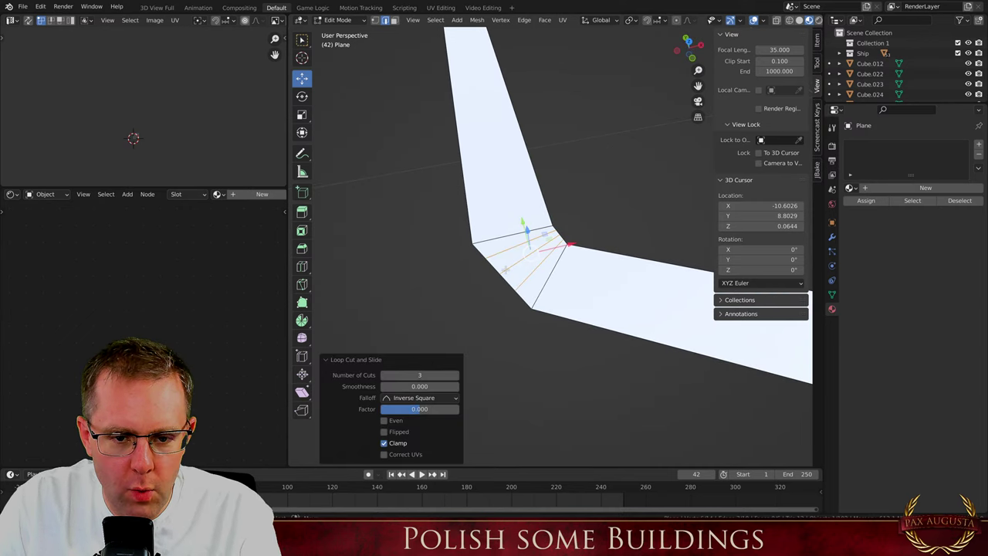
# Move the three new vertices on the outer side of the bend outward in top view to form a rounded corner
pyautogui.press('KP_7')
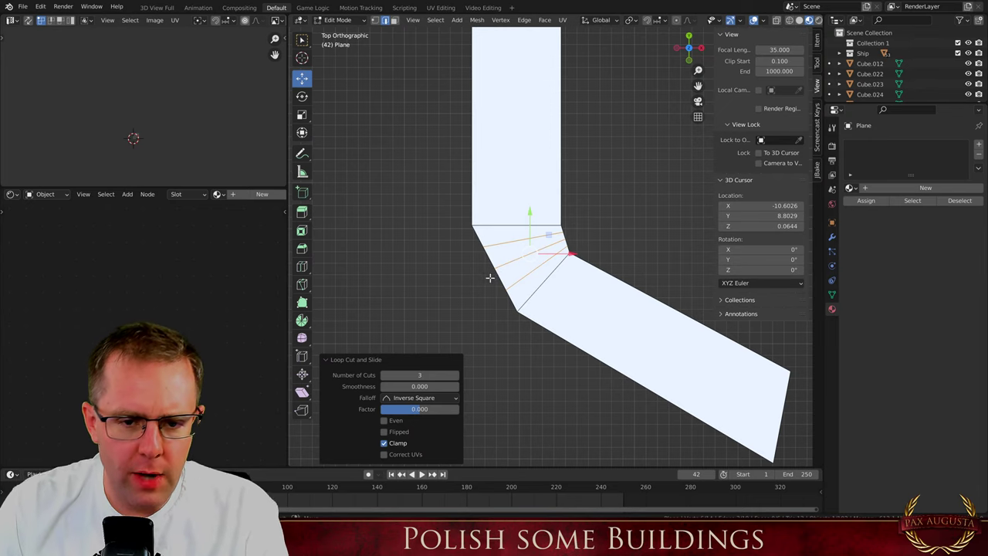
pyautogui.press('1')
pyautogui.click(492, 270)
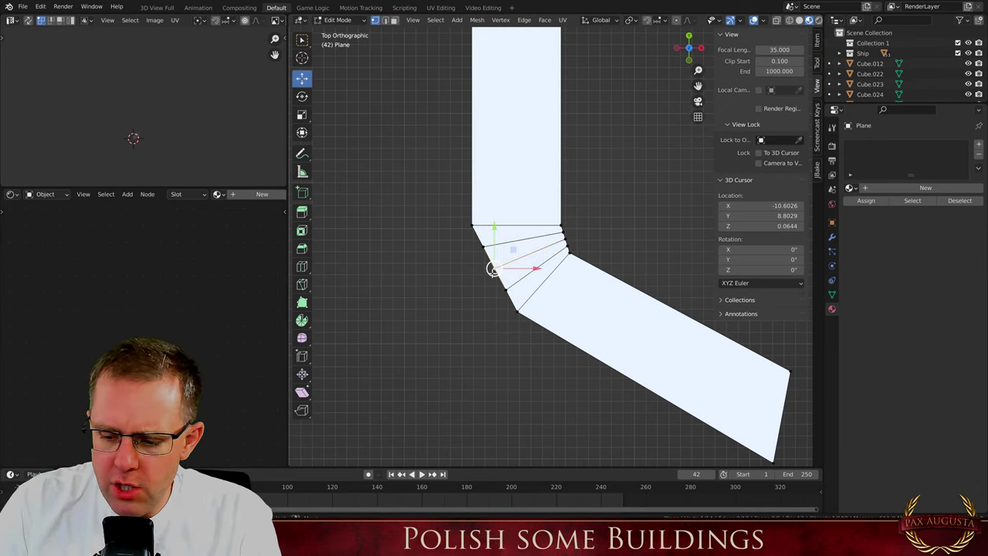
pyautogui.press('g')
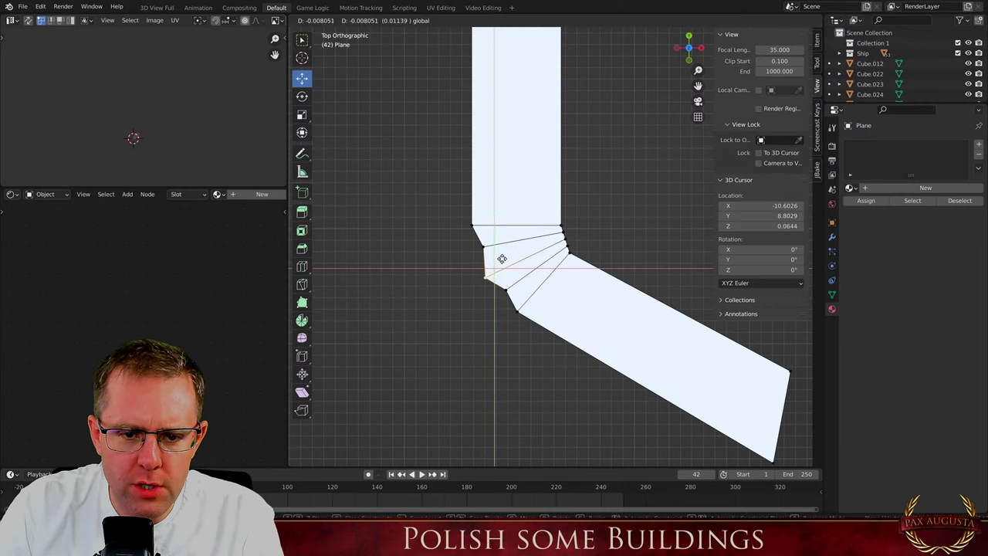
pyautogui.click(499, 261)
pyautogui.press('g')
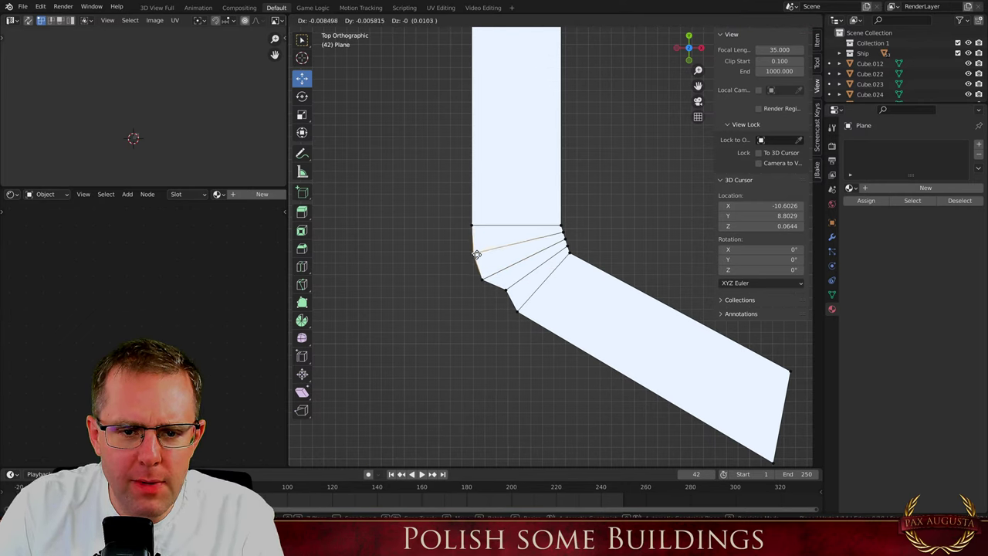
pyautogui.click(505, 302)
pyautogui.press('g')
pyautogui.click(498, 299)
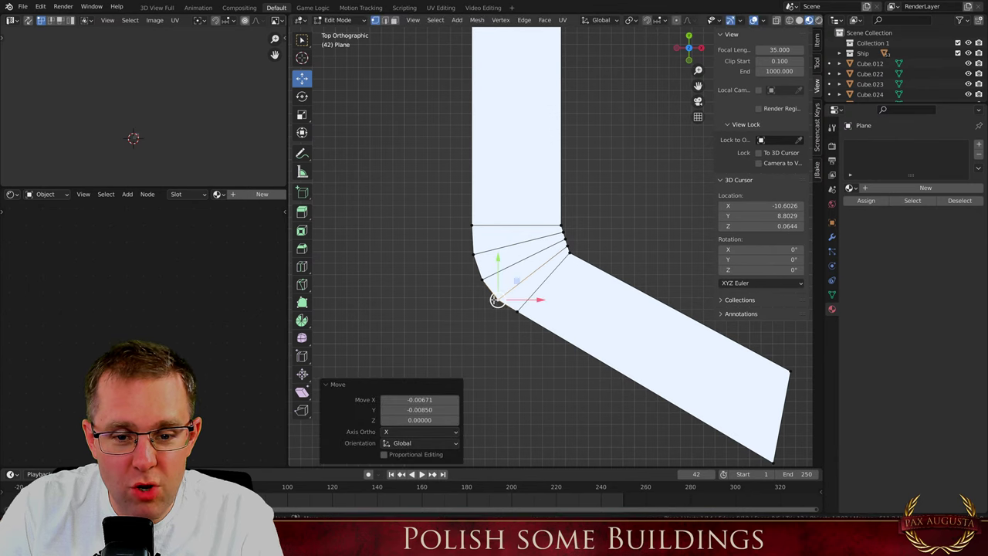
# Reposition the three new vertices on the inner side of the bend into a smooth curve
pyautogui.press('g')
pyautogui.click(564, 232)
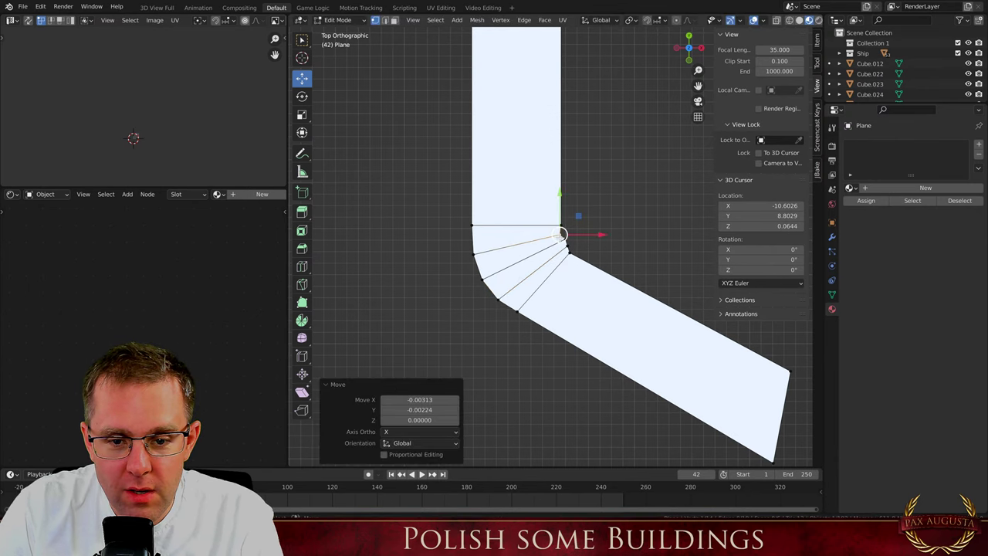
pyautogui.scroll(5, 567, 231)
pyautogui.press('g')
pyautogui.press('g')
pyautogui.click(565, 232)
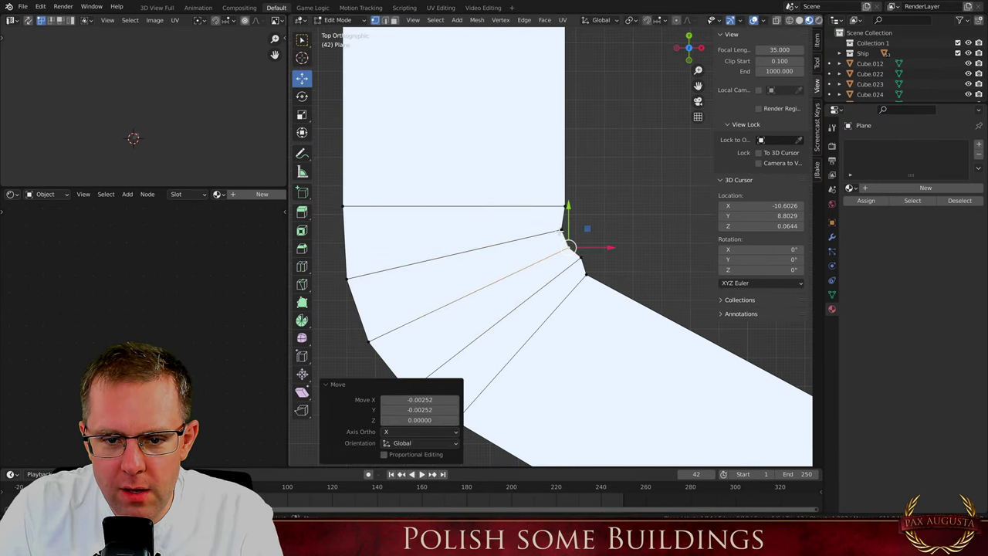
pyautogui.press('g')
pyautogui.click(563, 228)
pyautogui.click(572, 261)
pyautogui.press('g')
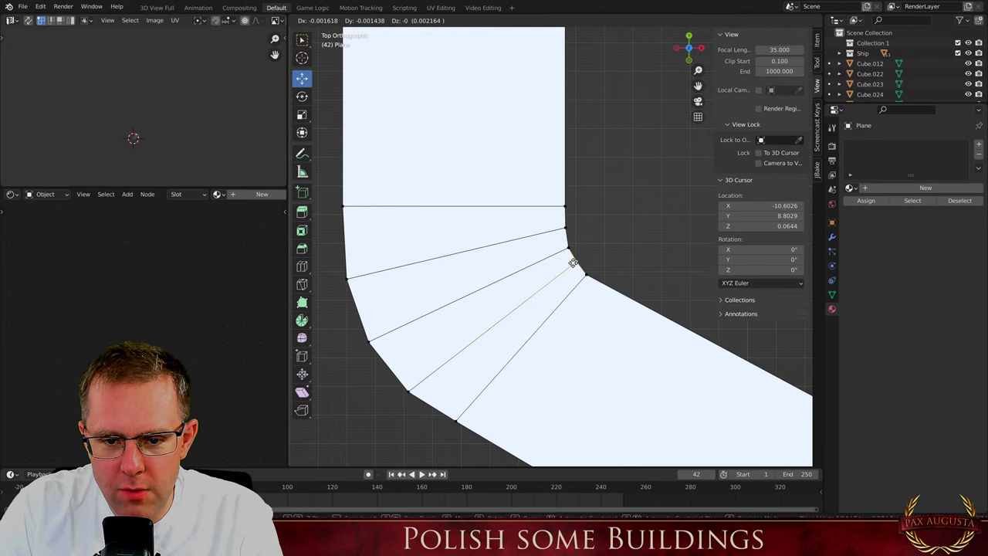
pyautogui.click(572, 262)
pyautogui.press('Tab')
# Move the arm's upper end vertex about 0.021 in X and -0.010 in Y to square off the end
pyautogui.scroll(-6, 532, 260)
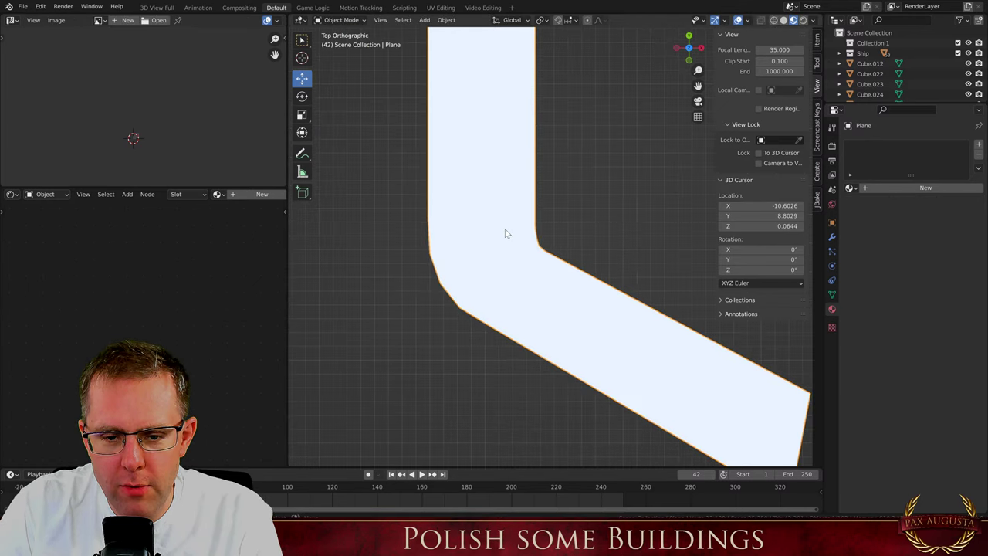
pyautogui.scroll(-2, 528, 266)
pyautogui.scroll(2, 529, 266)
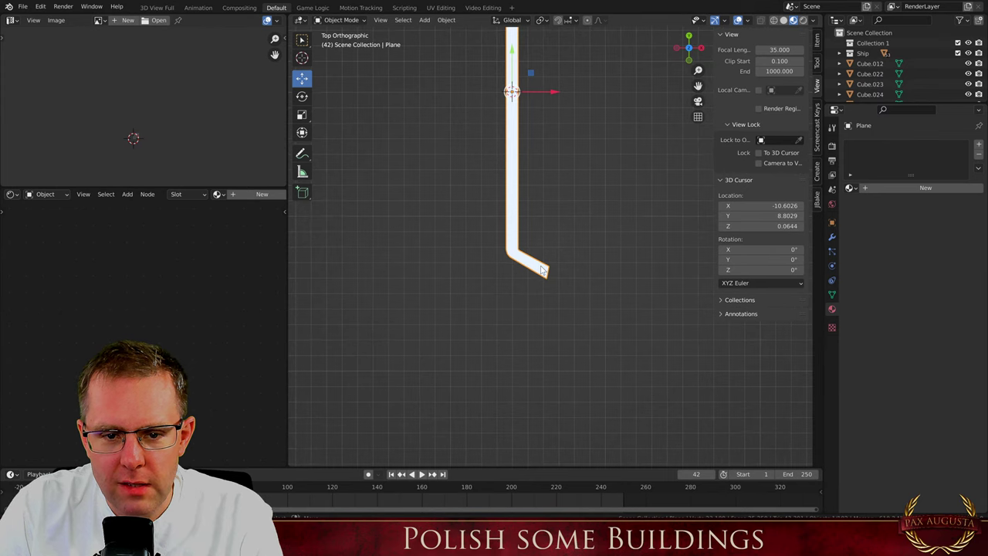
pyautogui.scroll(-2, 549, 270)
pyautogui.scroll(10, 549, 270)
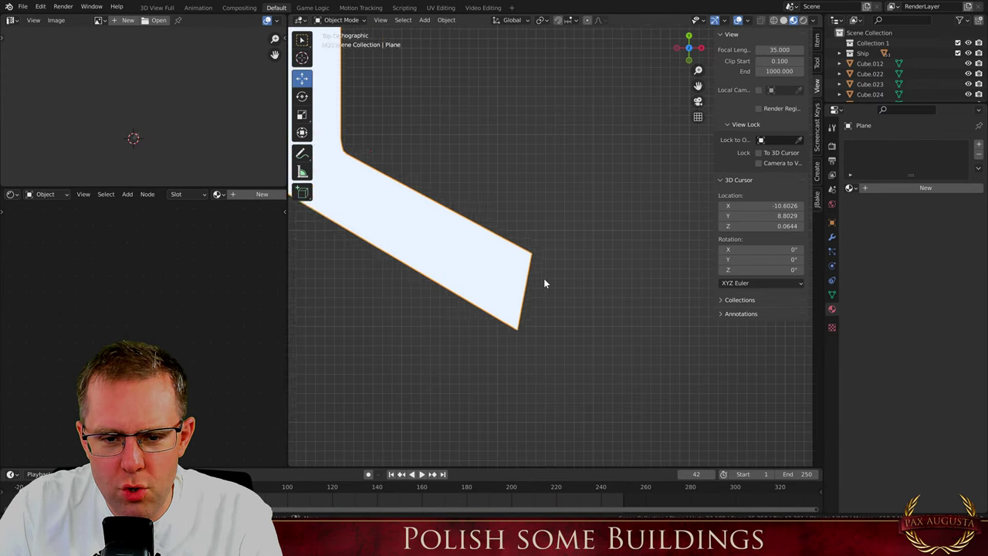
pyautogui.press('Tab')
pyautogui.press('g')
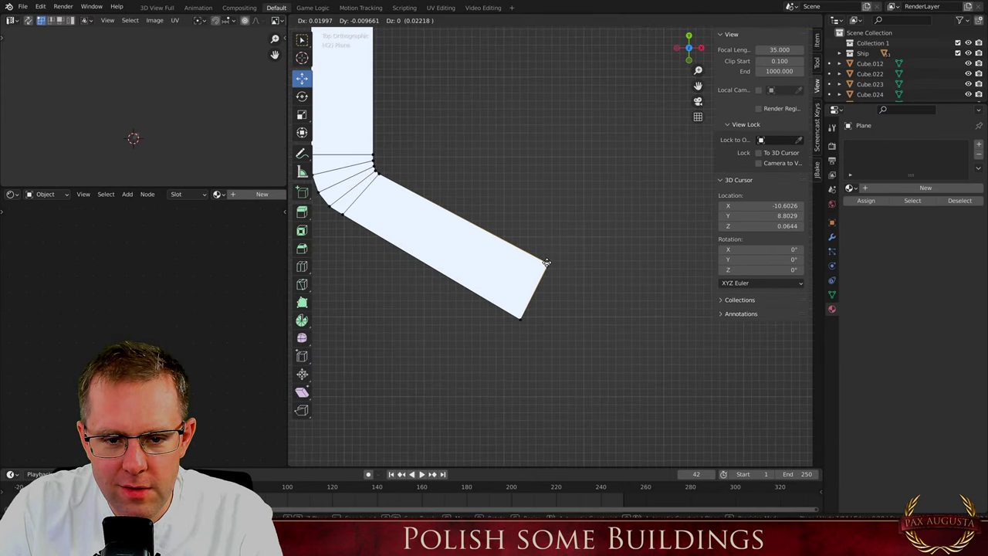
pyautogui.click(548, 262)
# Shorten the long strip by moving its top end vertices about 0.354 in the negative Y direction
pyautogui.scroll(-4, 547, 263)
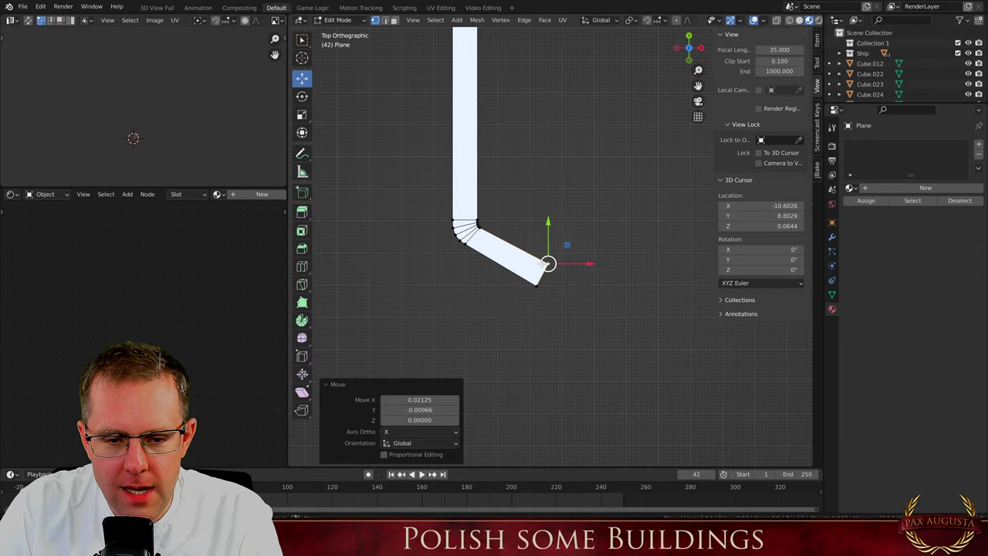
pyautogui.press('Tab')
pyautogui.scroll(-4, 536, 279)
pyautogui.press('Tab')
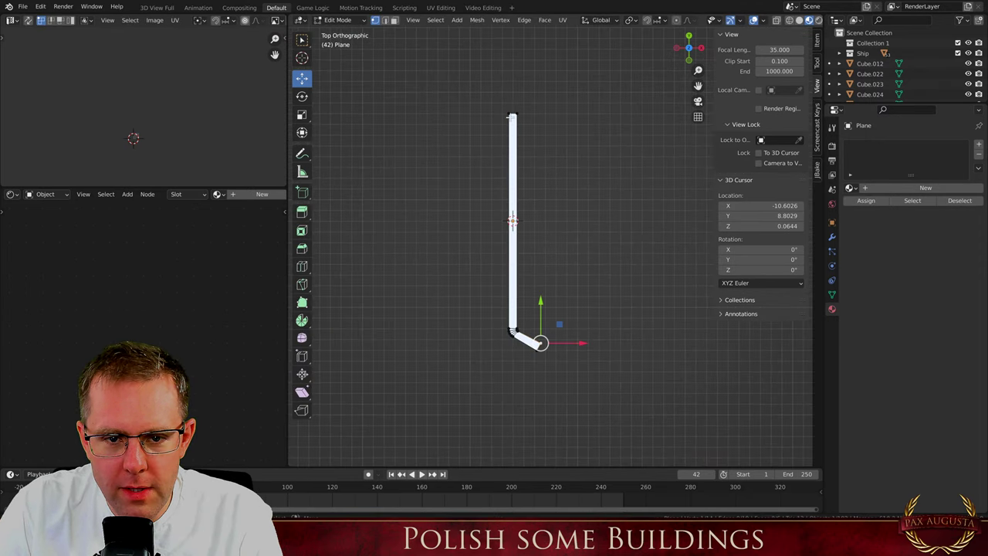
pyautogui.click(511, 116)
pyautogui.press('g')
pyautogui.press('y')
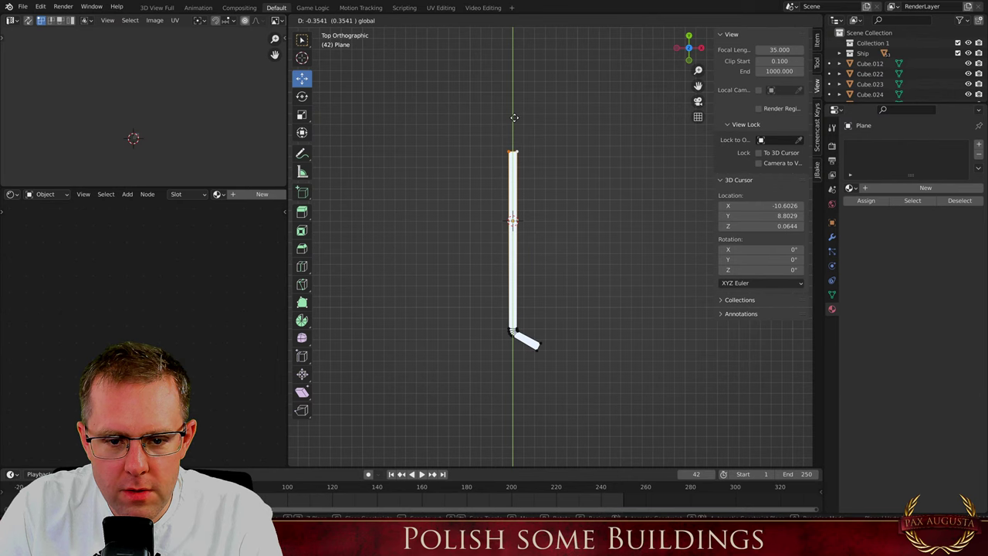
pyautogui.click(514, 118)
# Extrude the whole bent strip about -0.0165 along Z to give it thickness
pyautogui.press('Tab')
pyautogui.scroll(2, 530, 300)
pyautogui.moveTo(529, 300); pyautogui.dragTo(611, 174, button='middle')
pyautogui.press('Tab')
pyautogui.press('a')
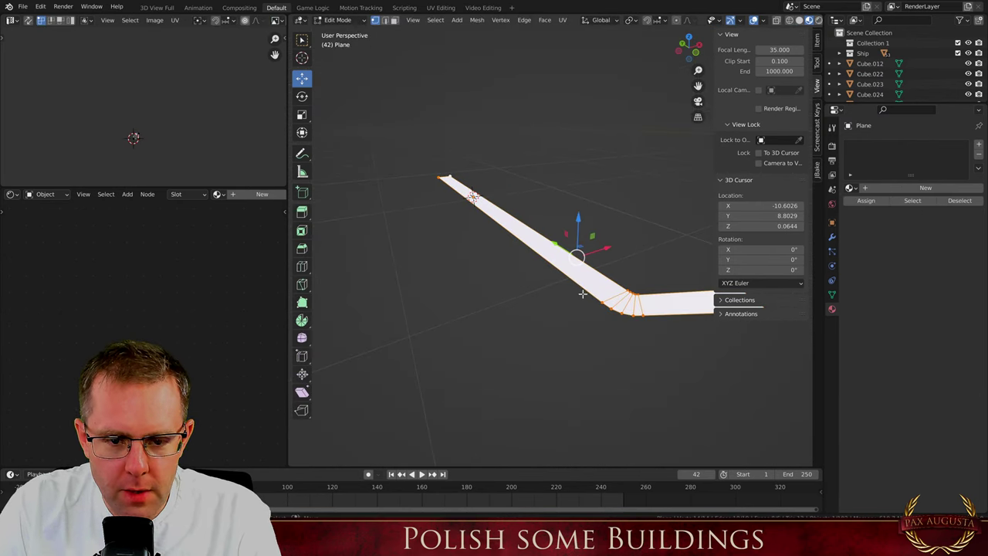
pyautogui.press('e')
pyautogui.press('z')
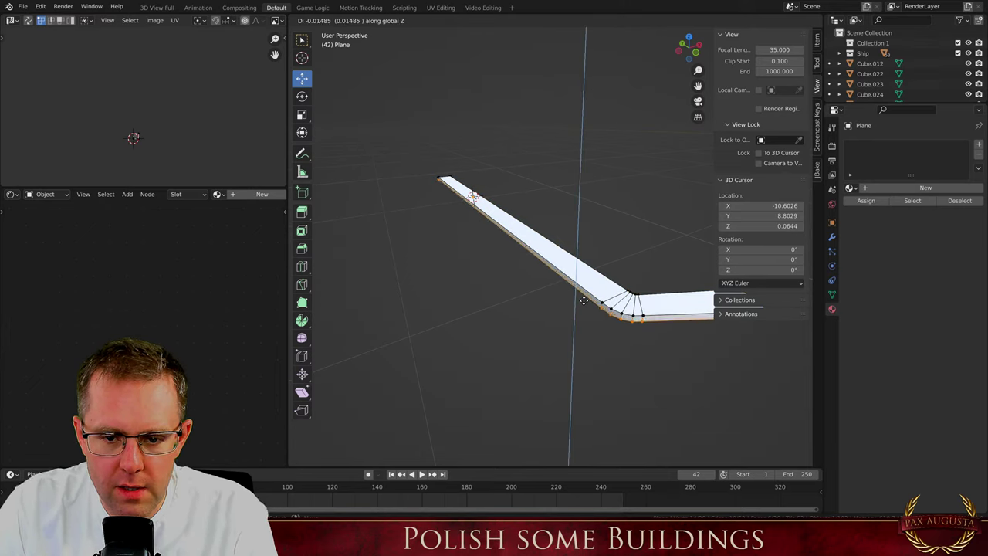
pyautogui.click(584, 302)
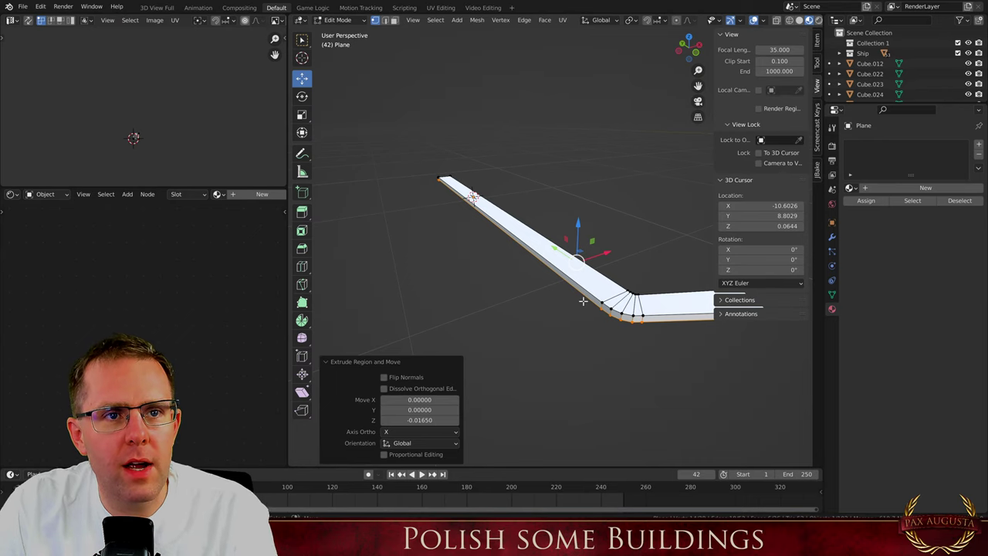
pyautogui.press('Tab')
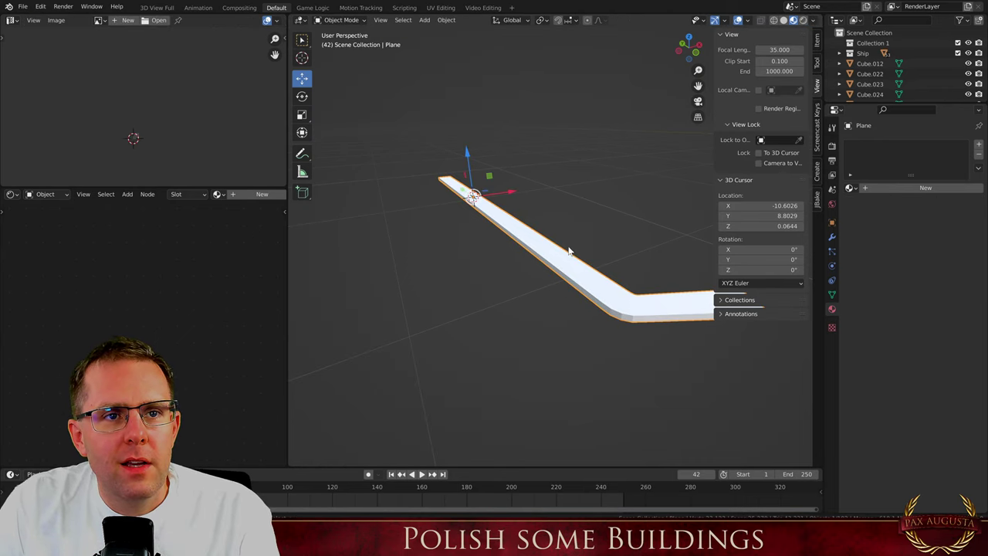
# Apply the rotation and scale of the thickened strip
pyautogui.hotkey('ctrl', 'a')
pyautogui.click(559, 219)
pyautogui.moveTo(534, 185); pyautogui.dragTo(556, 236, button='middle')
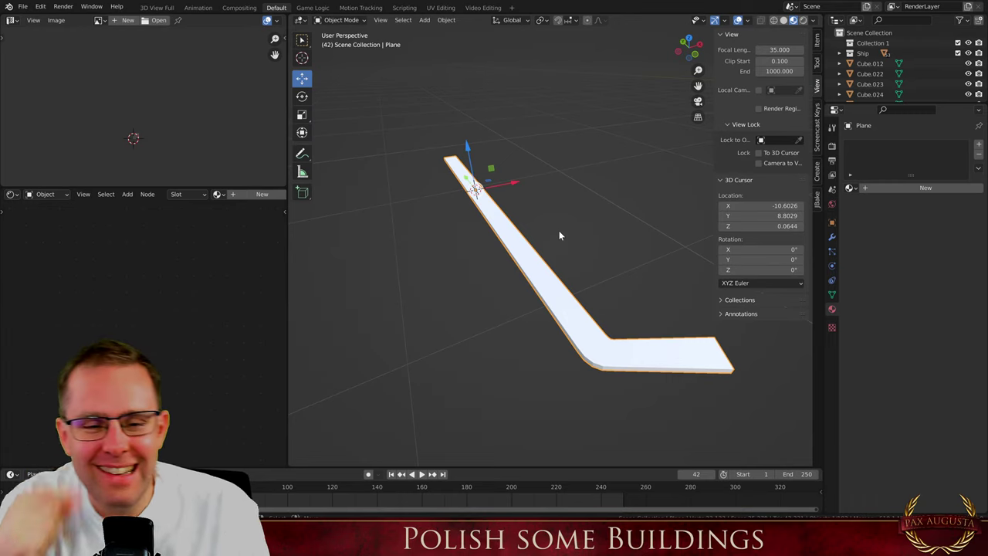
pyautogui.hotkey('ctrl', 'a')
pyautogui.click(559, 230)
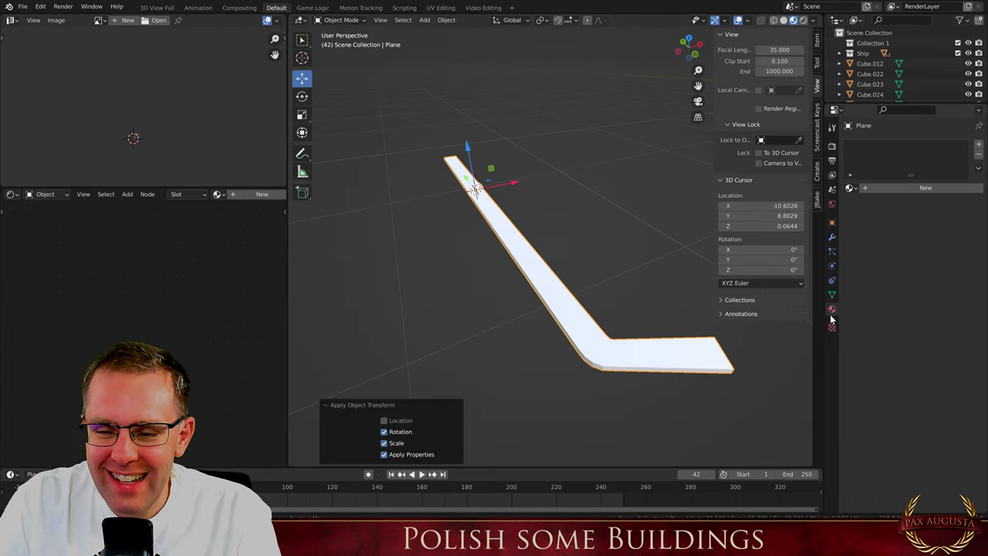
# Assign the existing PlankOther Color material to the strip
pyautogui.click(850, 188)
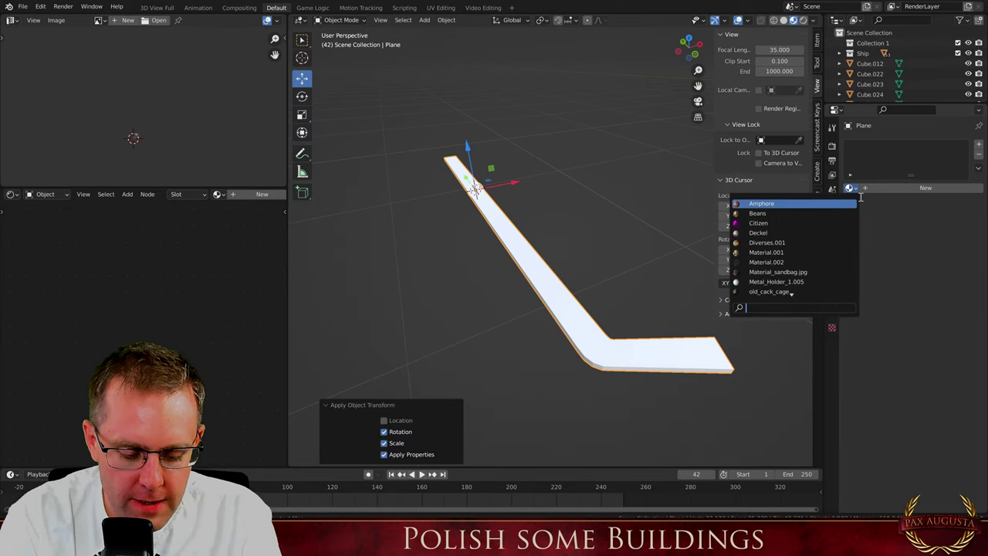
pyautogui.write('plan')
pyautogui.press('Down')
pyautogui.press('Down')
pyautogui.press('Down')
pyautogui.press('Down')
pyautogui.press('Down')
pyautogui.press('Down')
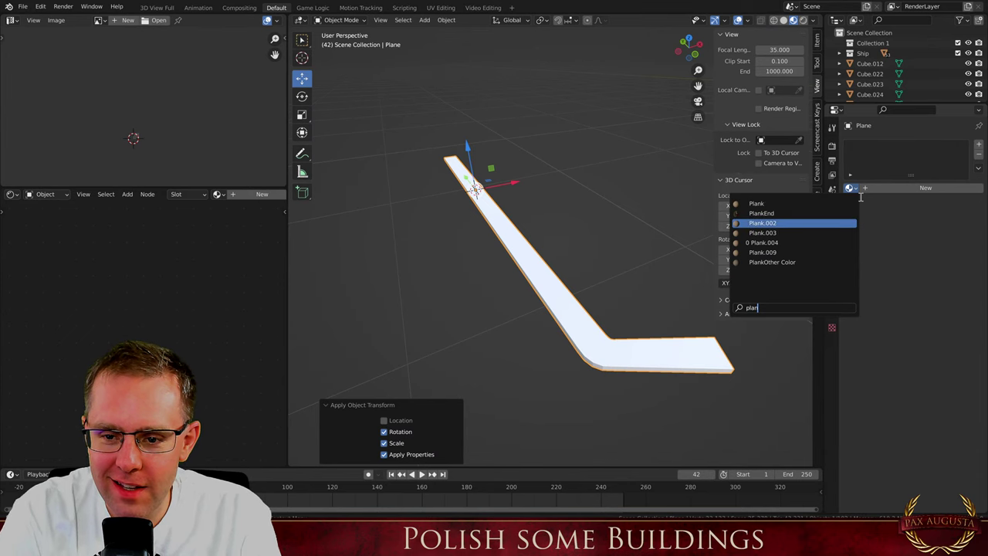
pyautogui.press('Return')
# Unwrap the whole strip with Smart UV Project at a 66° angle limit and zero island margin
pyautogui.press('Tab')
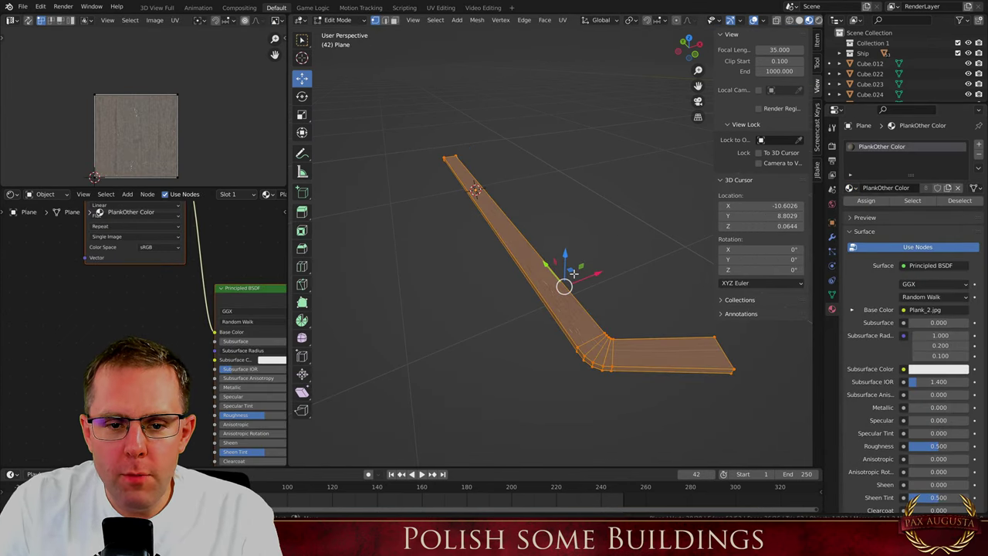
pyautogui.press('u')
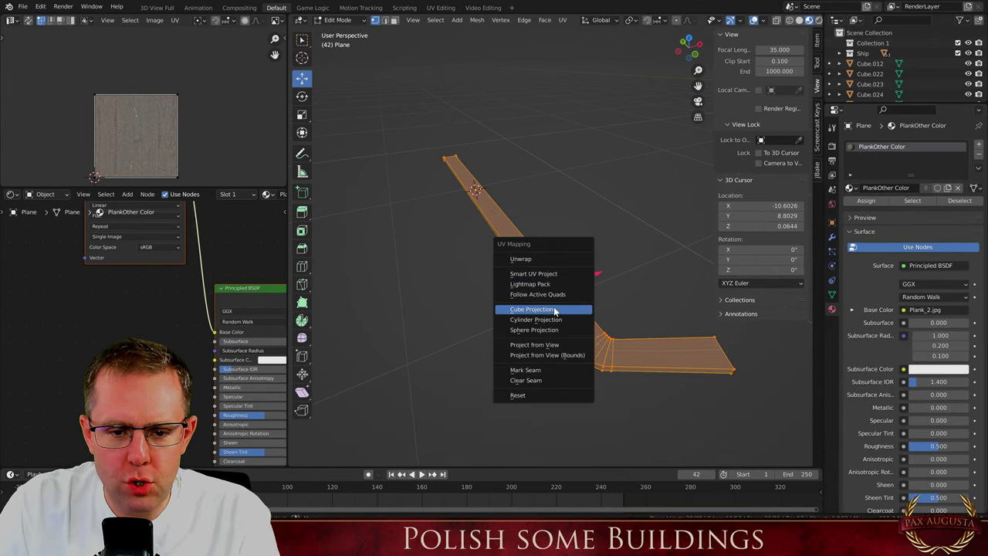
pyautogui.click(536, 274)
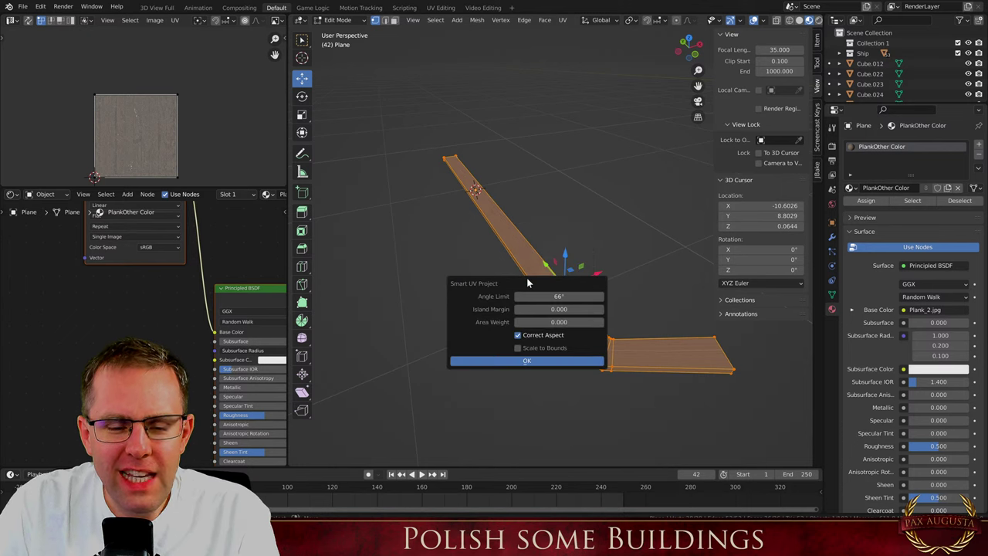
pyautogui.click(527, 361)
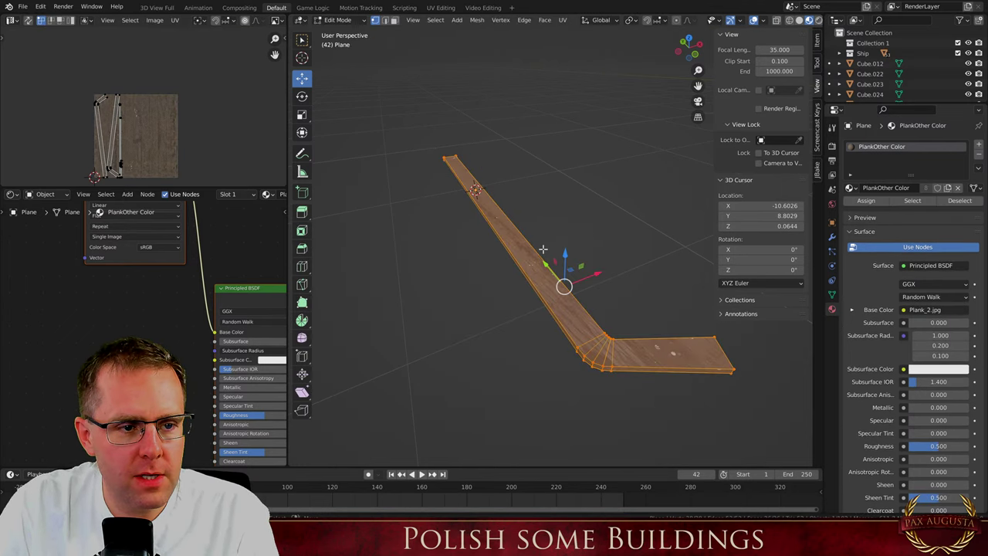
pyautogui.press('u')
pyautogui.click(531, 289)
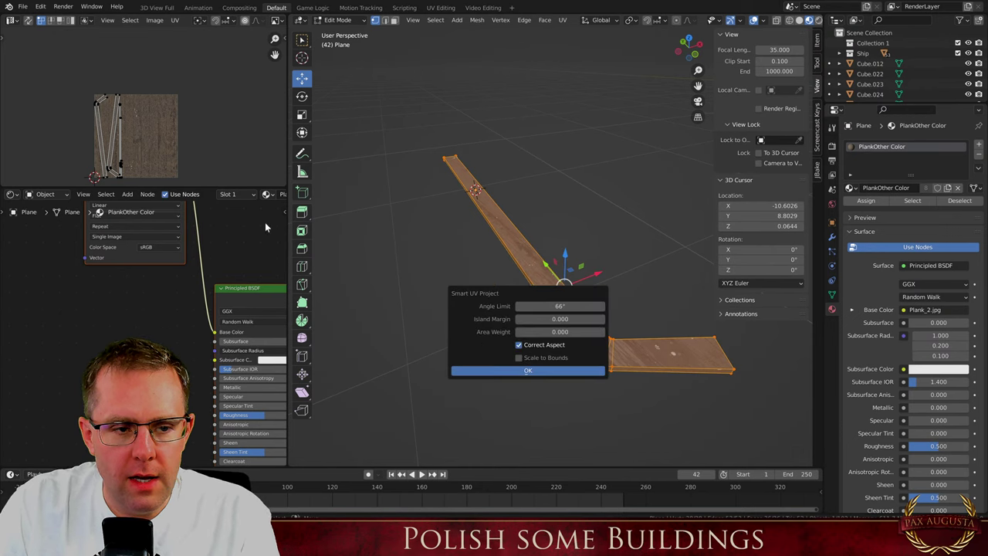
pyautogui.click(524, 370)
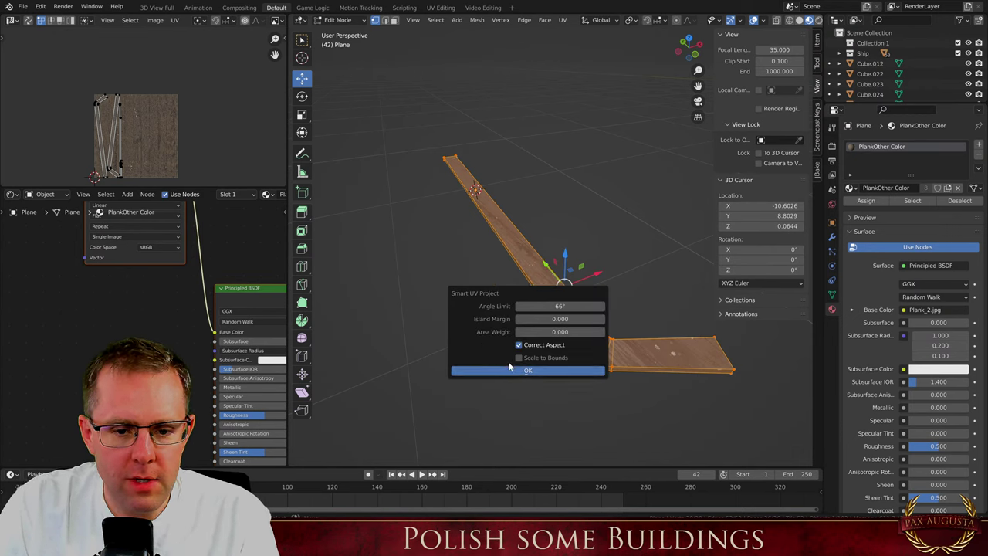
pyautogui.click(509, 369)
# Enlarge all of the strip's UV islands so they extend past the plank texture
pyautogui.press('a')
pyautogui.press('s')
pyautogui.click(158, 47)
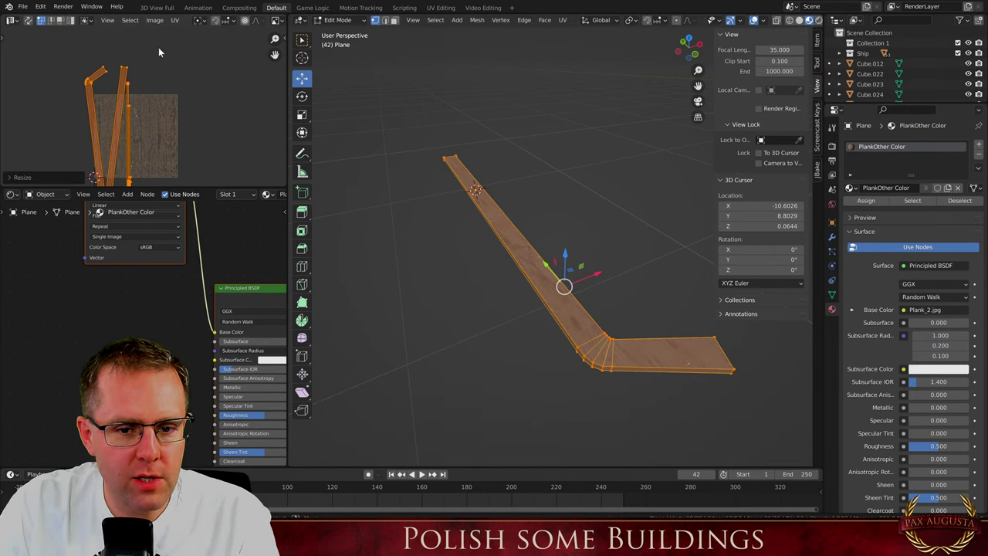
pyautogui.press('Tab')
# In top view, move the strip about 11.06 in X and -11.49 in Y onto the boat's deck
pyautogui.scroll(-6, 512, 221)
pyautogui.press('KP_7')
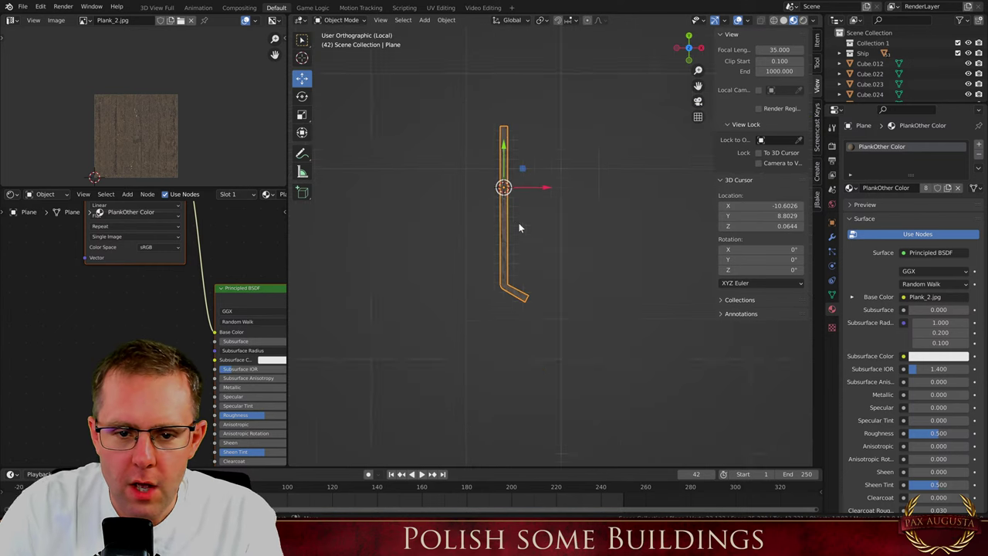
pyautogui.scroll(2, 503, 215)
pyautogui.scroll(-5, 456, 207)
pyautogui.scroll(-1, 455, 207)
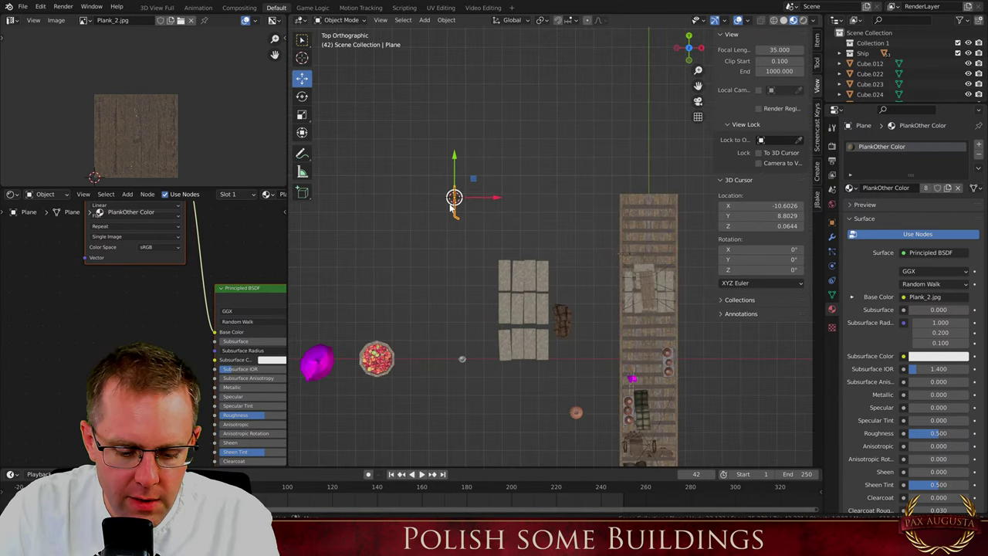
pyautogui.moveTo(454, 199); pyautogui.dragTo(656, 410)
pyautogui.scroll(-4, 629, 353)
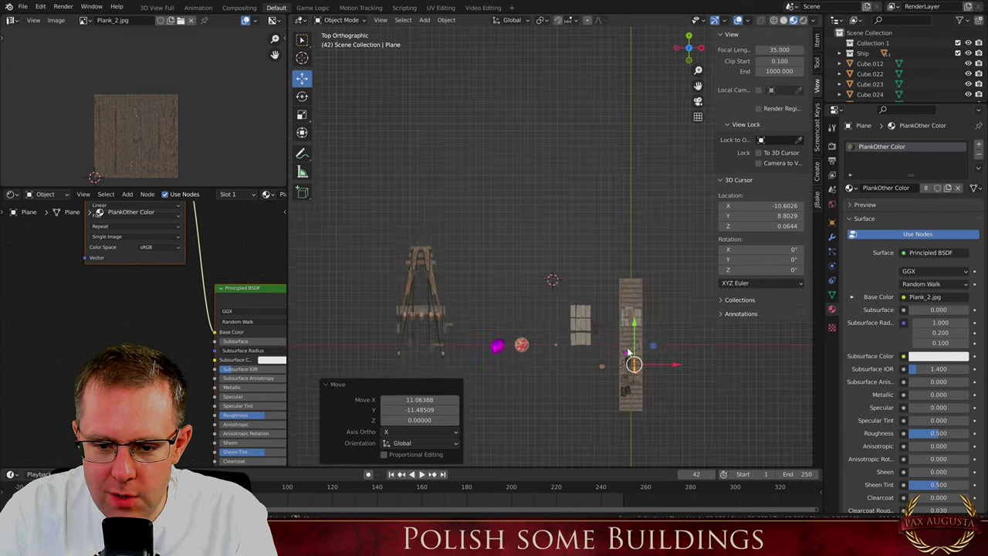
# Select the bent strip on the deck and replace its material with Rust
pyautogui.scroll(8, 610, 361)
pyautogui.moveTo(552, 269); pyautogui.dragTo(739, 140, button='middle')
pyautogui.scroll(2, 615, 148)
pyautogui.press('a')
pyautogui.click(545, 241)
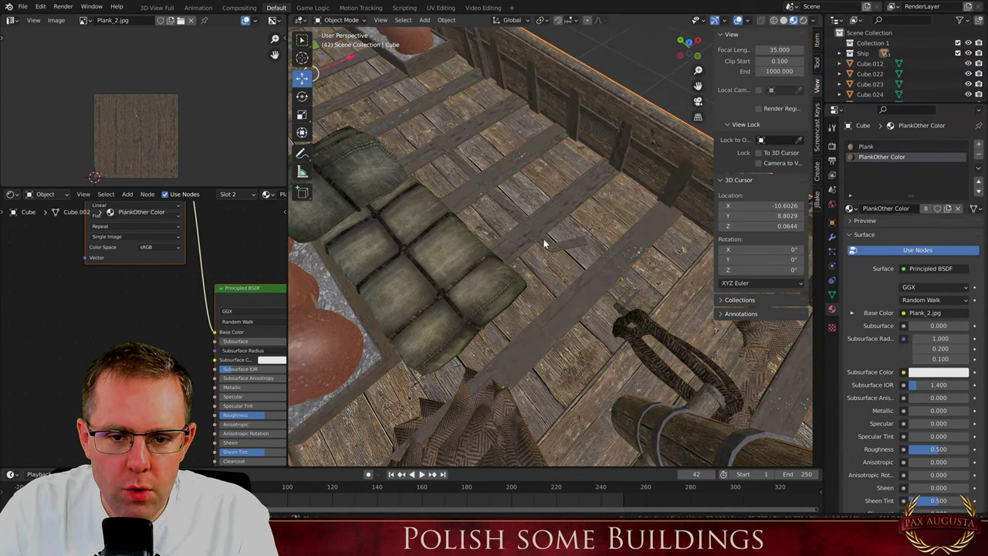
pyautogui.click(545, 242)
pyautogui.click(851, 187)
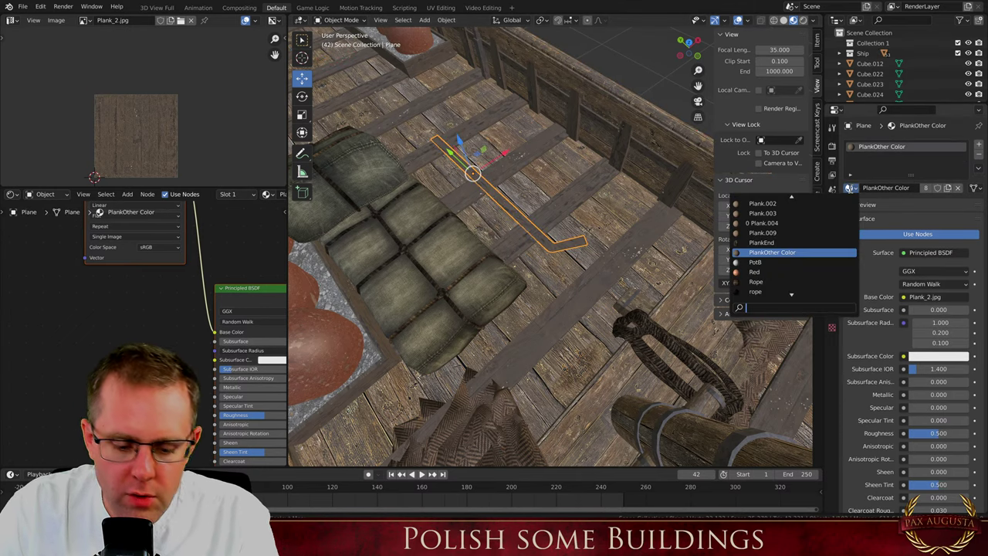
pyautogui.write('ru')
pyautogui.press('Return')
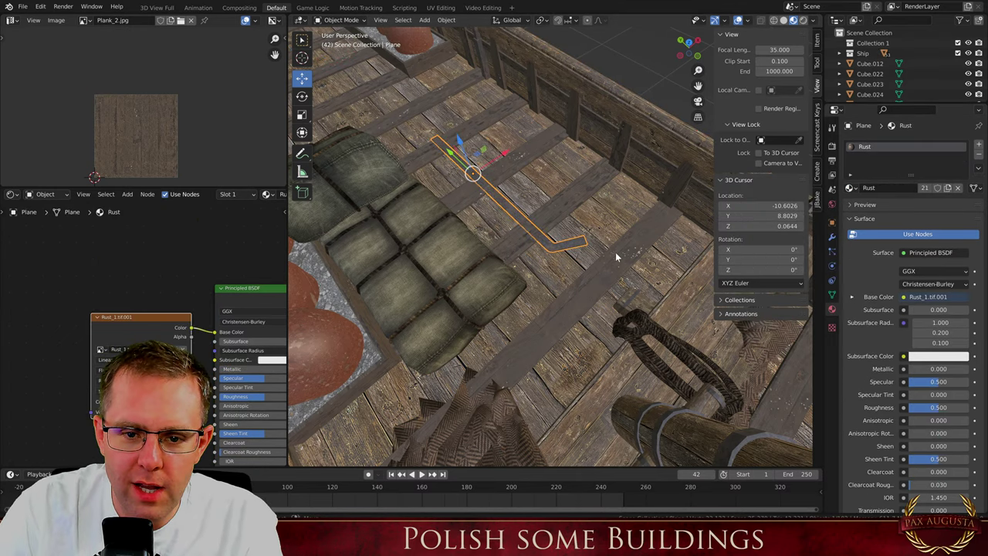
# Rotate the strip about -70.5° around the global Y axis to stand it on edge
pyautogui.press('KP_Decimal')
pyautogui.press('r')
pyautogui.press('x')
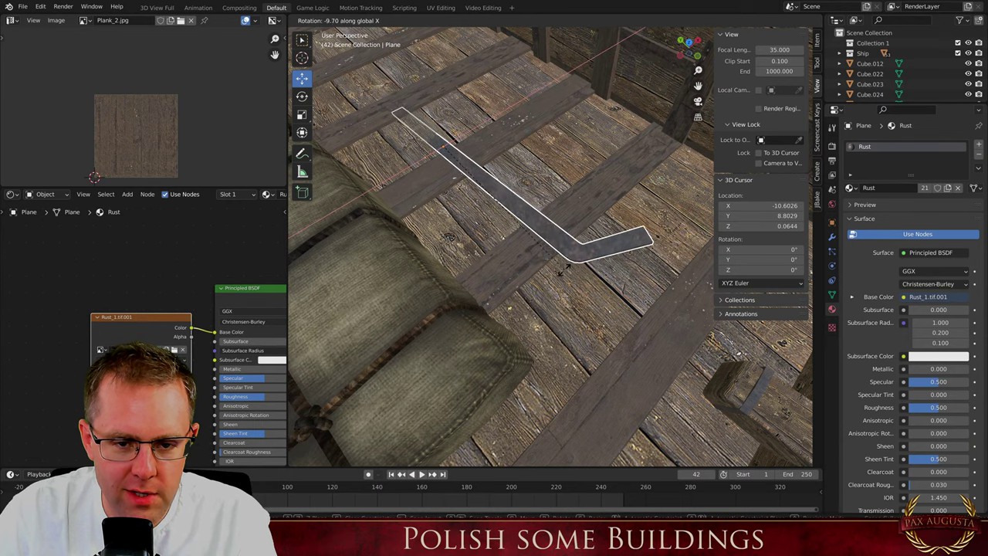
pyautogui.press('y')
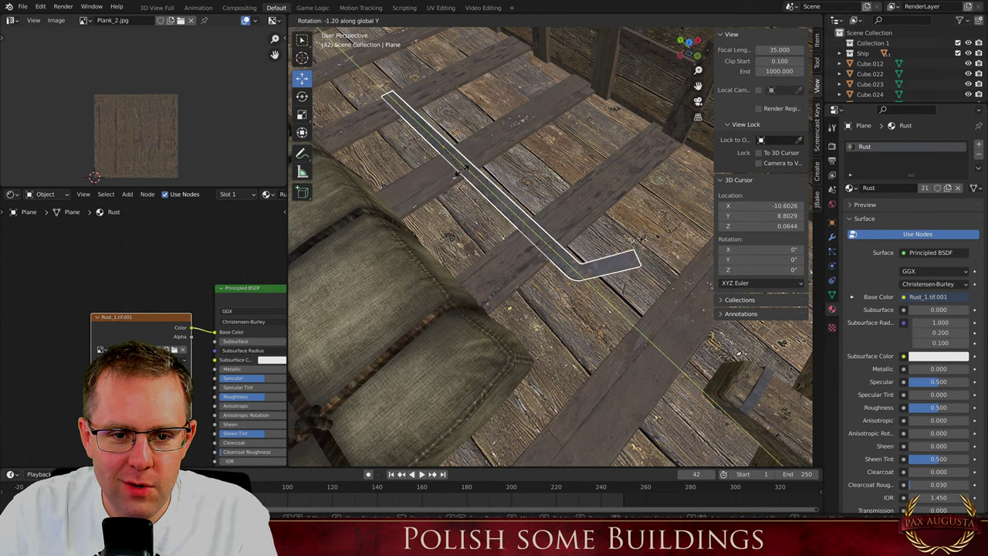
pyautogui.click(456, 143)
# Move the strip about 0.933 in X to the boat's side wall and scale it up by about 1.195
pyautogui.press('g')
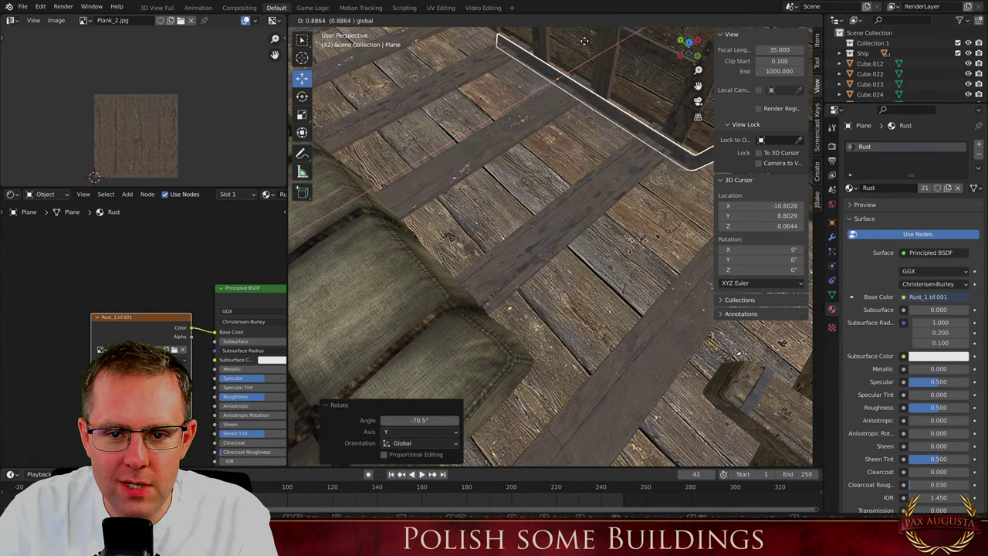
pyautogui.click(584, 85)
pyautogui.scroll(-5, 583, 90)
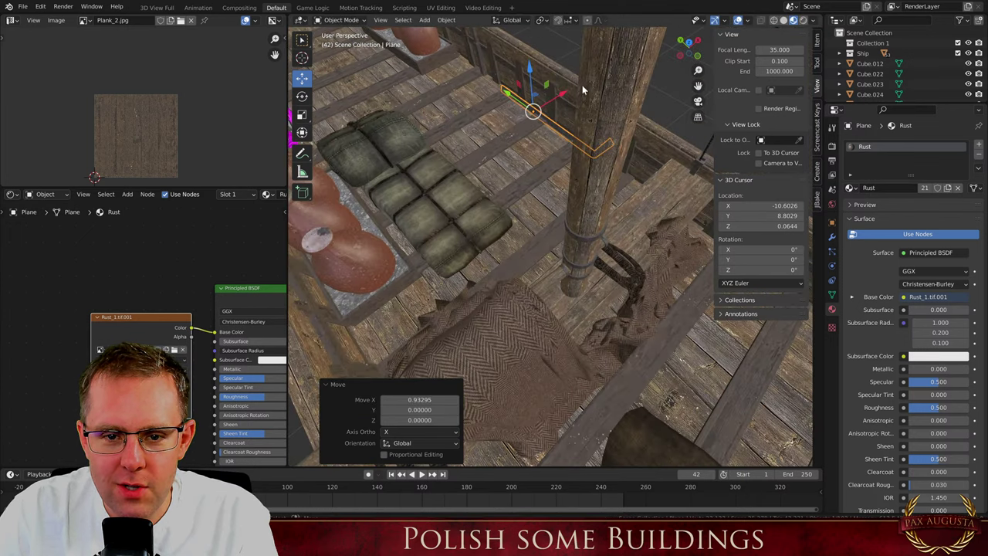
pyautogui.scroll(5, 583, 90)
pyautogui.press('s')
pyautogui.click(589, 197)
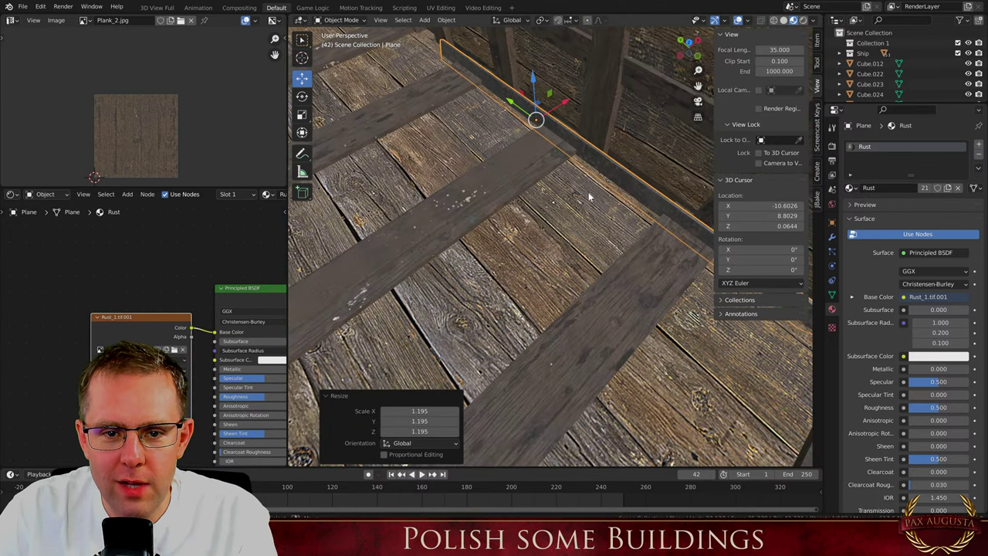
# Raise the strip about 0.05 in Z and shift it about 0.089 in Y along the side wall
pyautogui.moveTo(588, 197); pyautogui.dragTo(505, 159, button='middle')
pyautogui.press('g')
pyautogui.press('z')
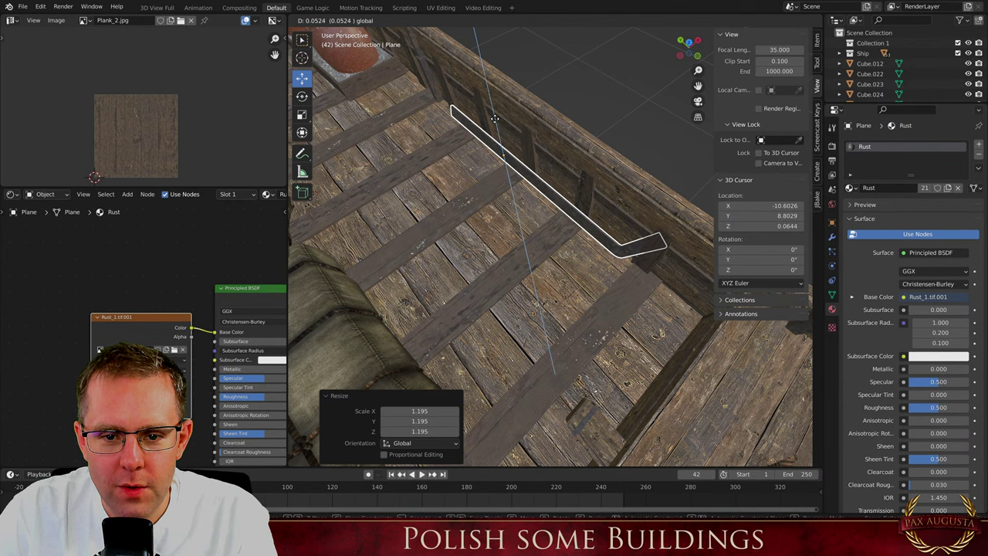
pyautogui.click(497, 123)
pyautogui.moveTo(497, 124); pyautogui.dragTo(492, 271, button='middle')
pyautogui.click(493, 271)
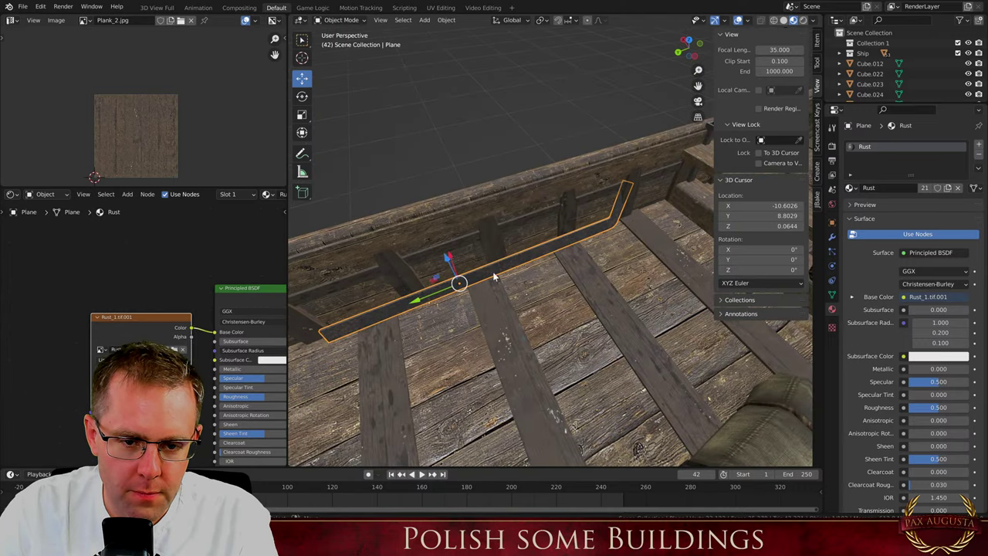
pyautogui.moveTo(416, 303); pyautogui.dragTo(402, 310)
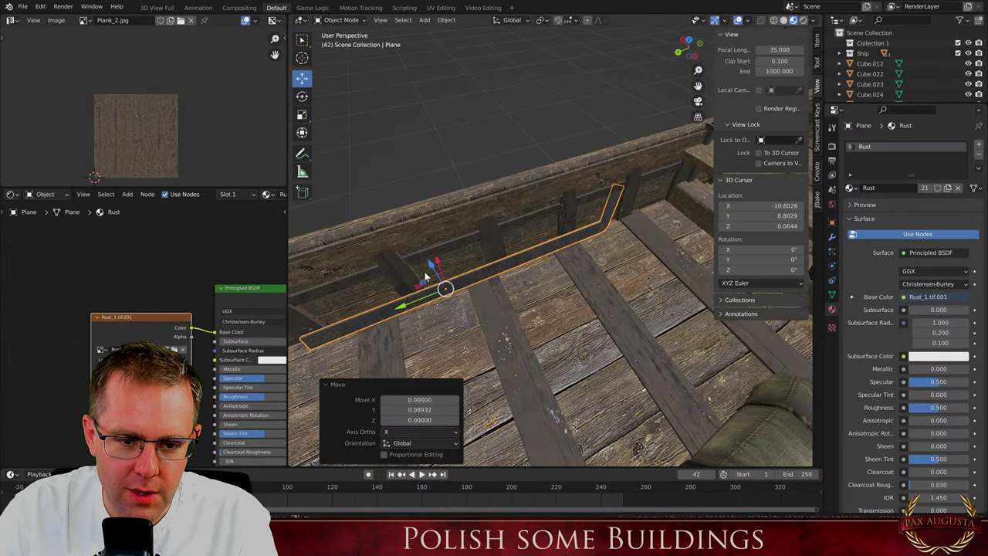
# Rotate the strip about -1.6° around Z and nudge it about -0.004 in X to lean on the wall ribs
pyautogui.moveTo(427, 276); pyautogui.dragTo(495, 257, button='middle')
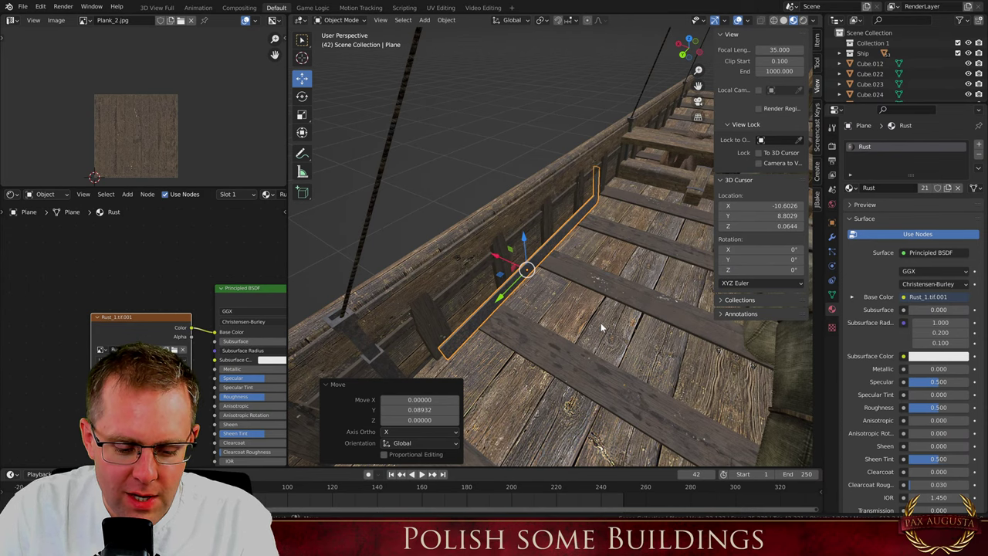
pyautogui.press('r')
pyautogui.press('z')
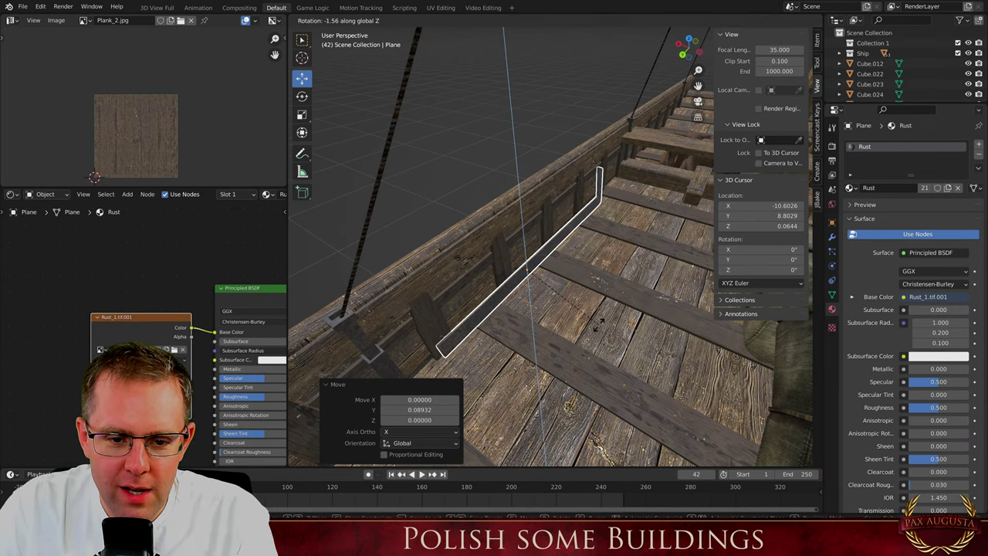
pyautogui.click(599, 324)
pyautogui.moveTo(498, 257); pyautogui.dragTo(500, 260)
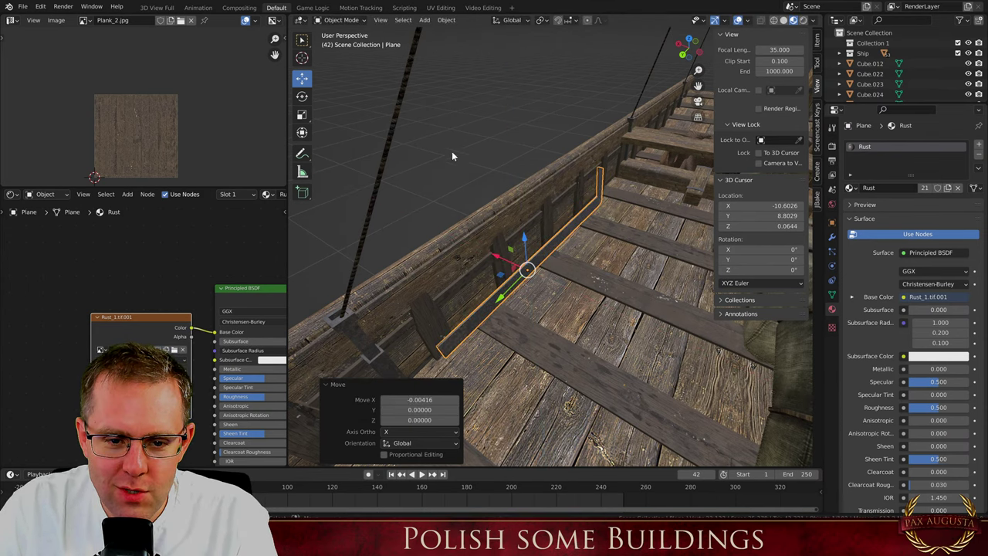
pyautogui.click(452, 156)
# Examine the rusty strip's fit against the side wall and the overall cargo arrangement on the boat
pyautogui.scroll(-4, 501, 193)
pyautogui.moveTo(501, 192); pyautogui.dragTo(525, 232, button='middle')
pyautogui.scroll(7, 593, 186)
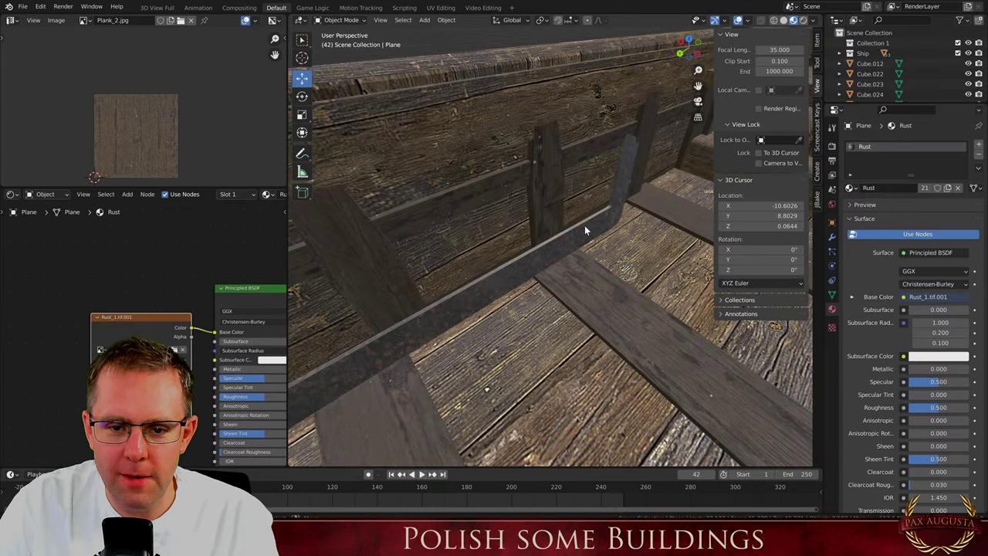
pyautogui.click(608, 222)
pyautogui.scroll(-7, 608, 223)
pyautogui.moveTo(604, 222); pyautogui.dragTo(355, 212, button='middle')
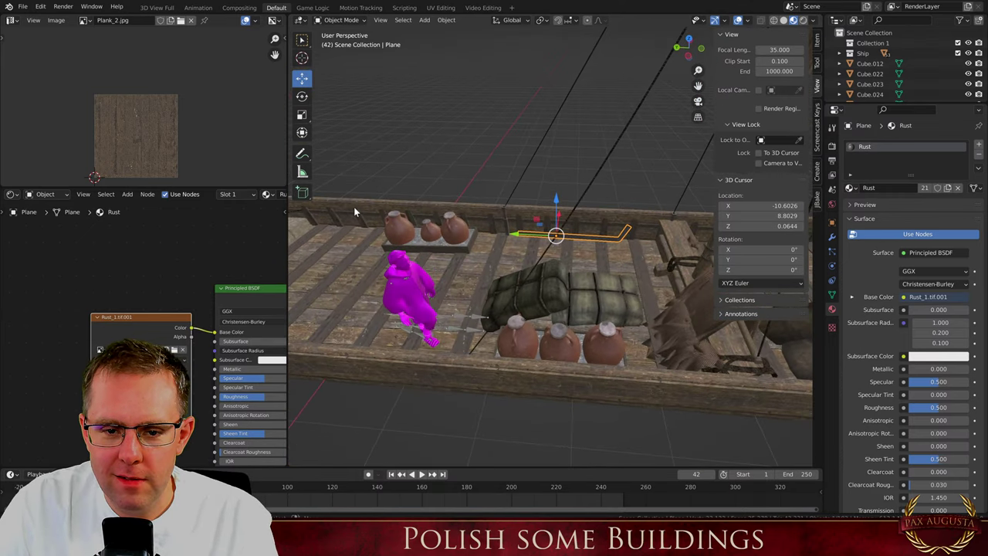
pyautogui.click(451, 175)
pyautogui.scroll(-6, 423, 180)
pyautogui.moveTo(393, 186); pyautogui.dragTo(522, 221, button='middle')
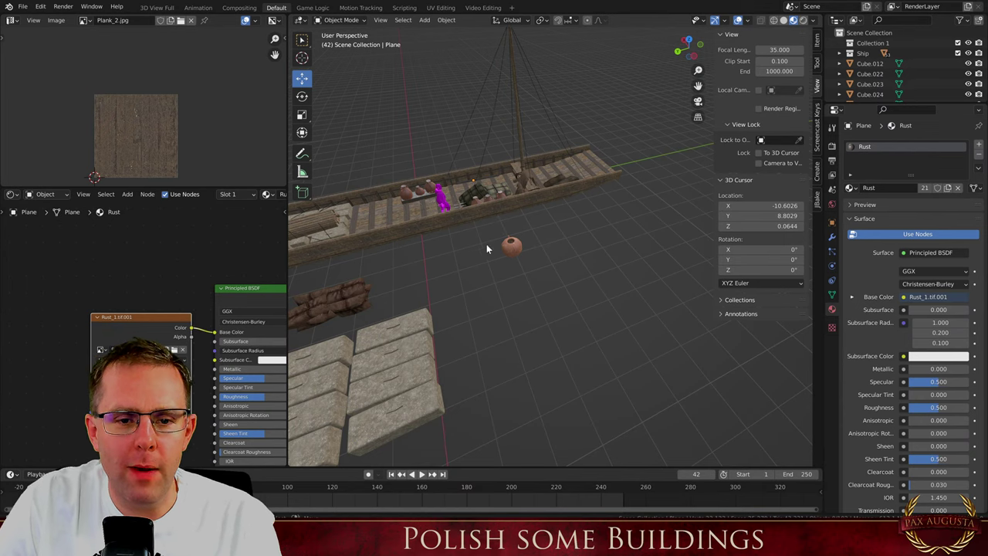
# Duplicate the wicker basket of red peppers from the spare props and move the copy about 16.113 in X to the boat
pyautogui.click(456, 202)
pyautogui.scroll(-5, 529, 302)
pyautogui.moveTo(525, 417); pyautogui.dragTo(559, 372, button='middle')
pyautogui.click(531, 416)
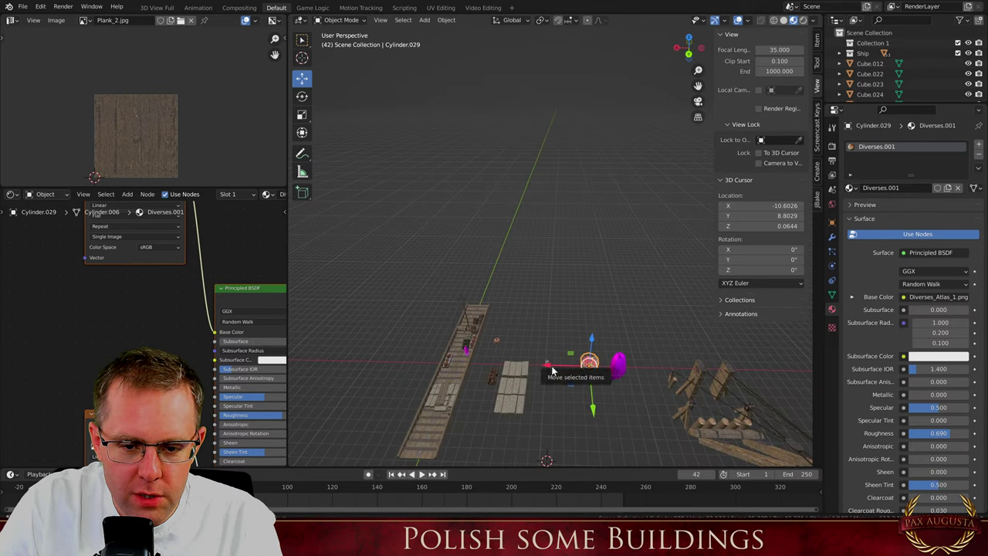
pyautogui.hotkey('shift', 'd')
pyautogui.click(552, 371)
pyautogui.moveTo(552, 371); pyautogui.dragTo(402, 370)
# Shift the copied basket about -0.879 in X over the deck and scale it down to about 0.23
pyautogui.scroll(-5, 474, 324)
pyautogui.scroll(6, 535, 253)
pyautogui.keyDown('shift'); pyautogui.moveTo(474, 325); pyautogui.dragTo(471, 279, button='middle'); pyautogui.keyUp('shift')
pyautogui.scroll(-3, 448, 298)
pyautogui.scroll(9, 509, 207)
pyautogui.press('g')
pyautogui.press('x')
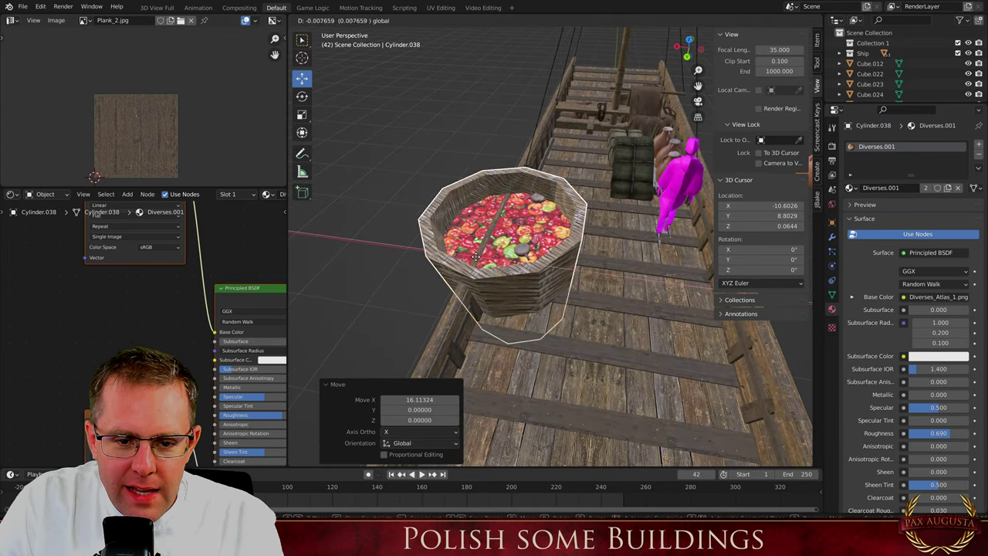
pyautogui.click(533, 267)
pyautogui.press('s')
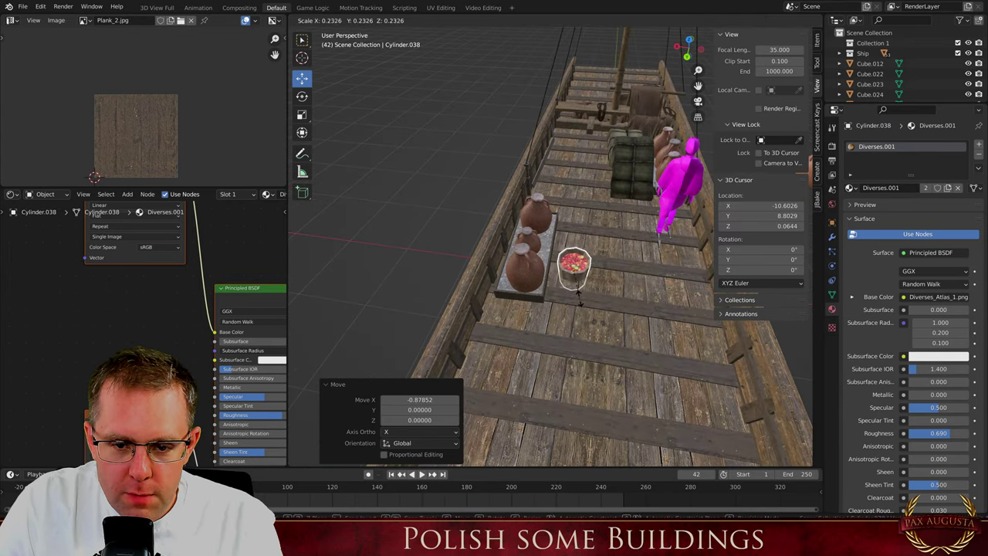
pyautogui.click(582, 298)
# Move the small basket about -1.507 in X toward the opposite side wall and raise it about 0.175 in Z onto the deck
pyautogui.moveTo(545, 269); pyautogui.dragTo(654, 285)
pyautogui.scroll(-4, 617, 282)
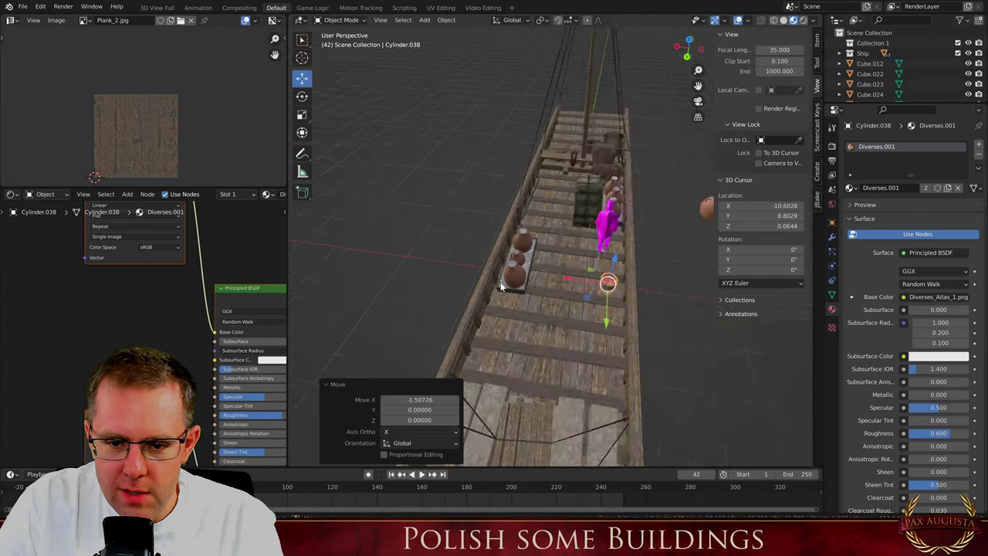
pyautogui.moveTo(654, 285); pyautogui.dragTo(782, 251, button='middle')
pyautogui.scroll(2, 603, 302)
pyautogui.scroll(2, 602, 291)
pyautogui.moveTo(602, 291); pyautogui.dragTo(590, 223, button='middle')
pyautogui.scroll(3, 590, 223)
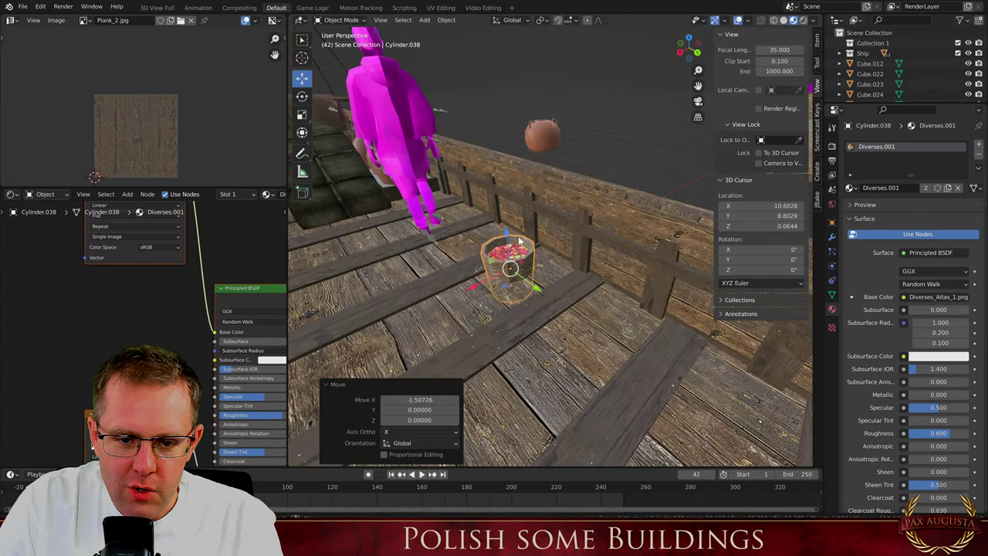
pyautogui.moveTo(507, 238); pyautogui.dragTo(507, 214)
pyautogui.click(508, 215)
# Slide the basket about -0.271 in X toward the side wall and back about 0.09 to clear the ribs
pyautogui.press('g')
pyautogui.press('x')
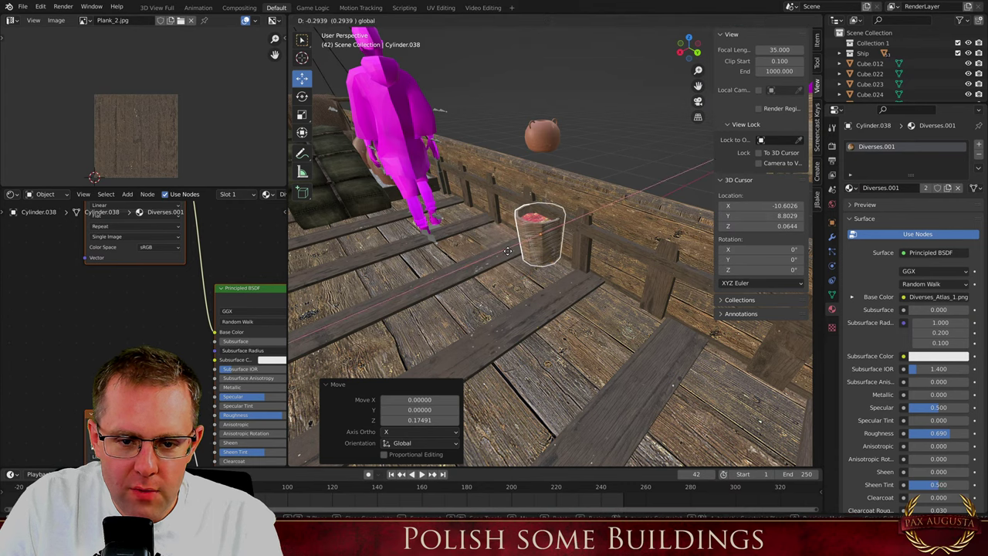
pyautogui.click(506, 252)
pyautogui.press('g')
pyautogui.press('x')
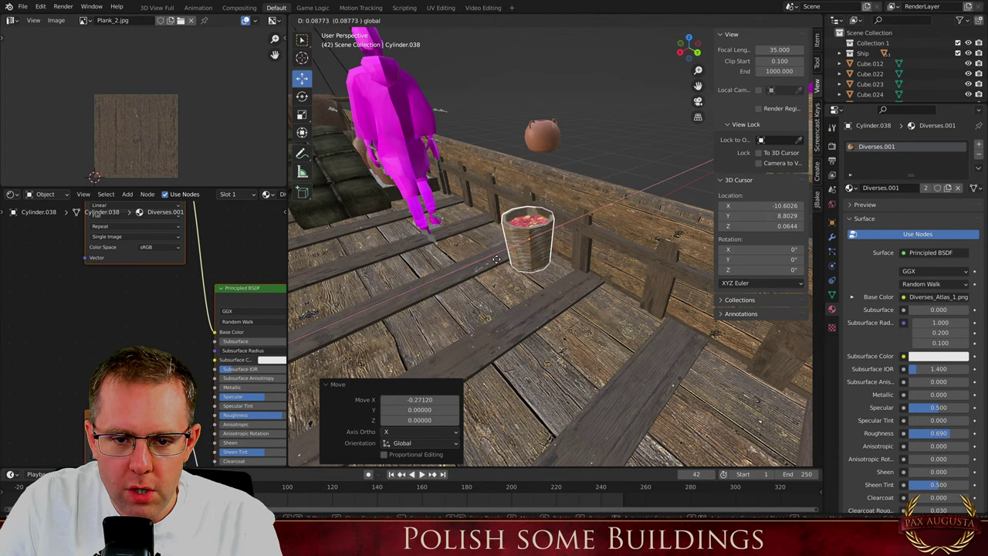
pyautogui.moveTo(490, 261); pyautogui.dragTo(494, 260)
# Duplicate the basket, place the copy next to it in Y along the side wall, and rotate it 27° around Z
pyautogui.moveTo(494, 260); pyautogui.dragTo(623, 298, button='middle')
pyautogui.scroll(1, 623, 298)
pyautogui.hotkey('shift', 'd')
pyautogui.rightClick(514, 270)
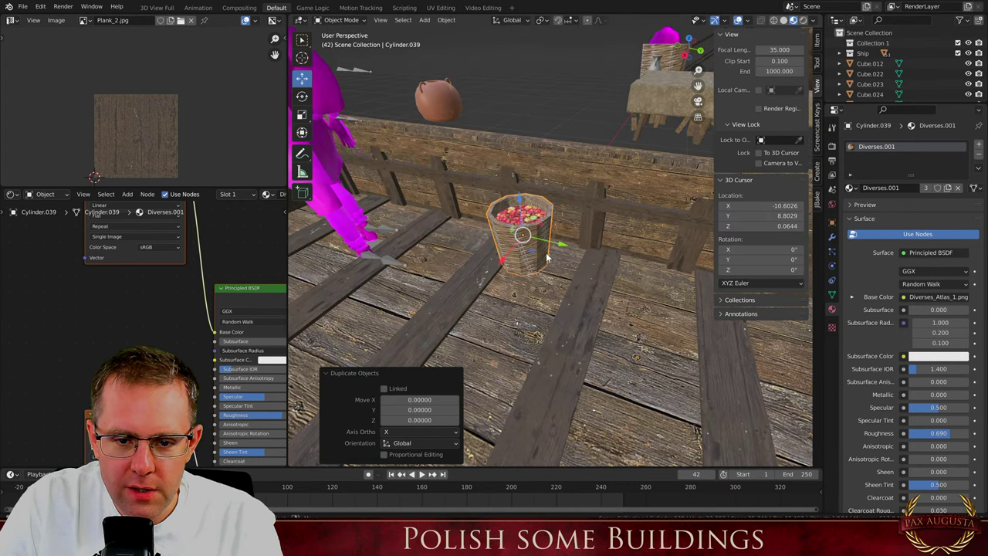
pyautogui.moveTo(552, 259); pyautogui.dragTo(616, 267)
pyautogui.click(616, 266)
pyautogui.press('r')
pyautogui.press('z')
pyautogui.click(640, 276)
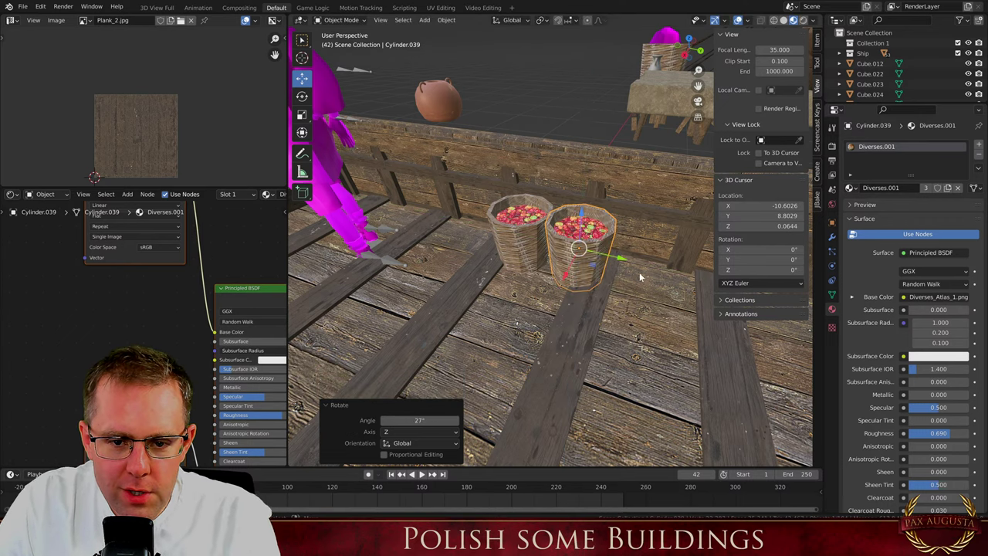
# Duplicate both baskets and place the copies in +Y to extend the row along the side wall to four
pyautogui.keyDown('shift'); pyautogui.click(524, 231); pyautogui.keyUp('shift')
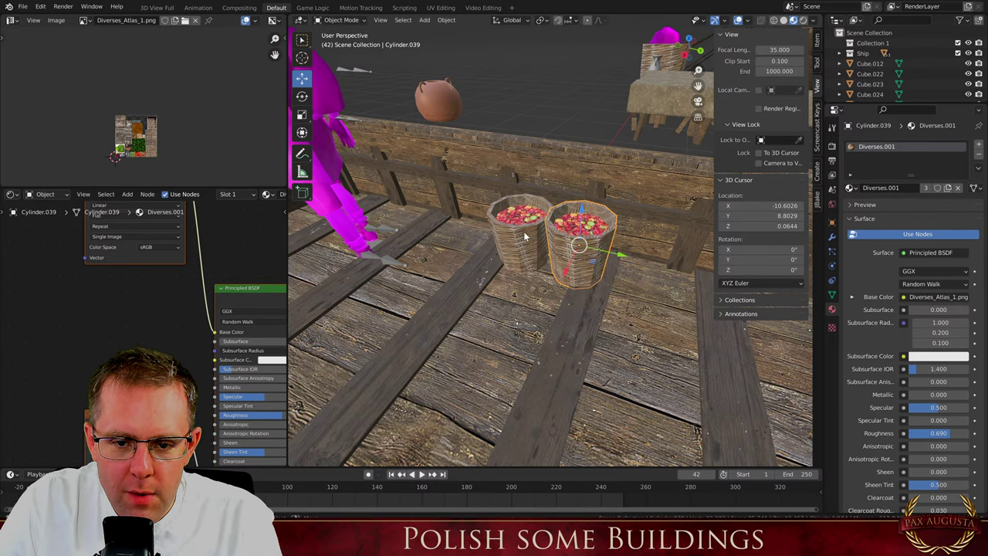
pyautogui.press('KP_7')
pyautogui.hotkey('shift', 'd')
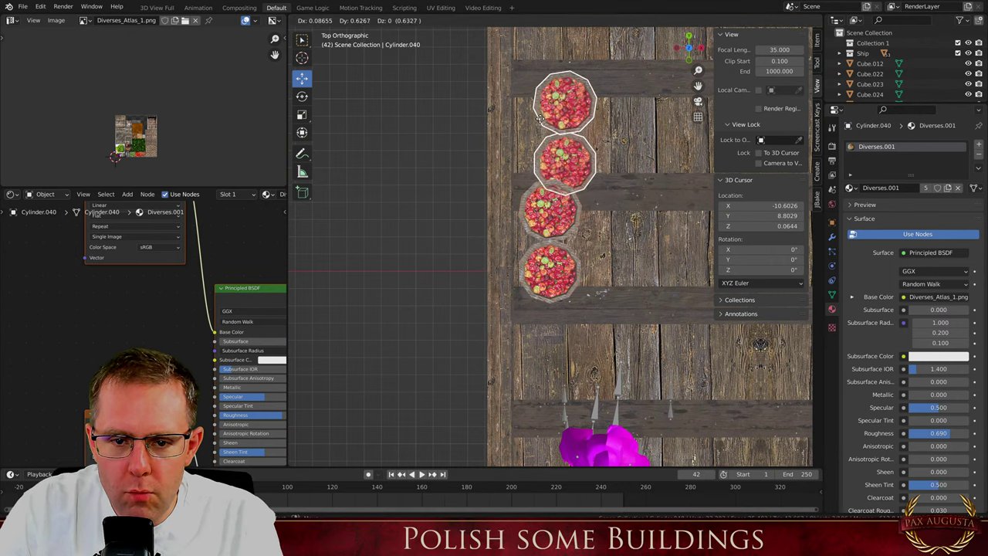
pyautogui.click(530, 115)
pyautogui.click(541, 158)
pyautogui.click(551, 144)
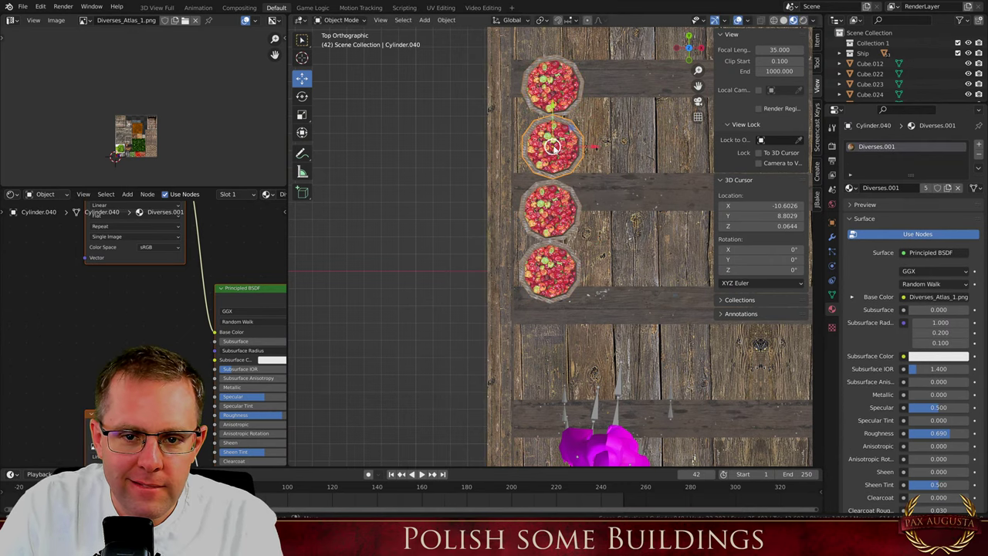
# Shift the third basket slightly toward the side wall and move the fourth about 0.027 in X and 0.006 in Y
pyautogui.moveTo(554, 145); pyautogui.dragTo(549, 149)
pyautogui.rightClick(562, 149)
pyautogui.click(557, 148)
pyautogui.hotkey('shift', 'd')
pyautogui.click(556, 86)
# Rotate the fourth basket around Z and shift it about -0.07 in X to align it with the row
pyautogui.press('r')
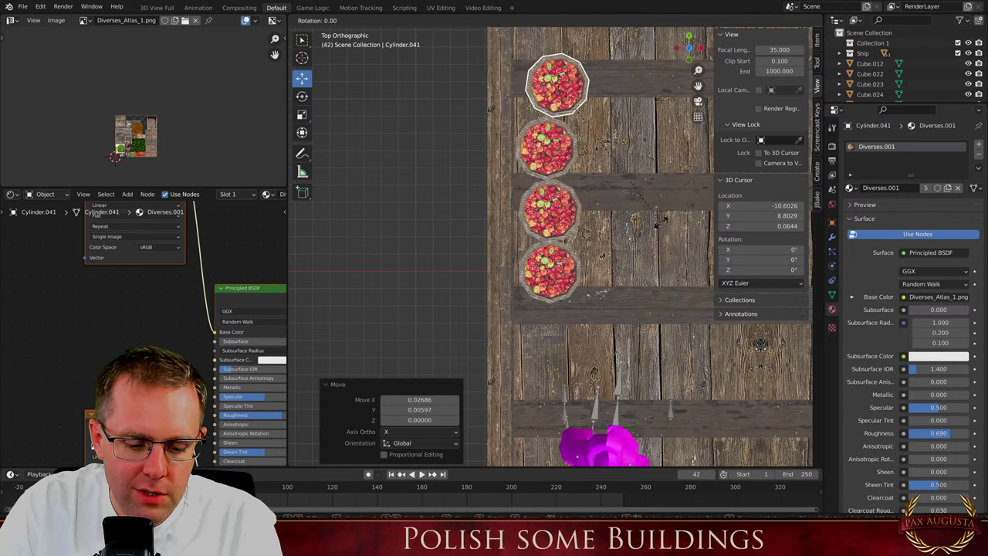
pyautogui.click(595, 136)
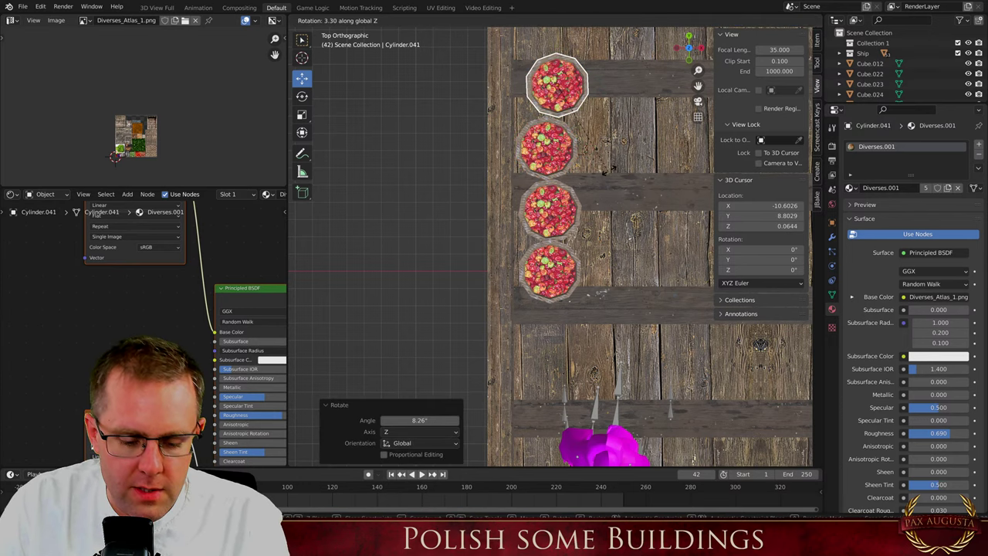
pyautogui.click(531, 94)
pyautogui.press('g')
pyautogui.press('Escape')
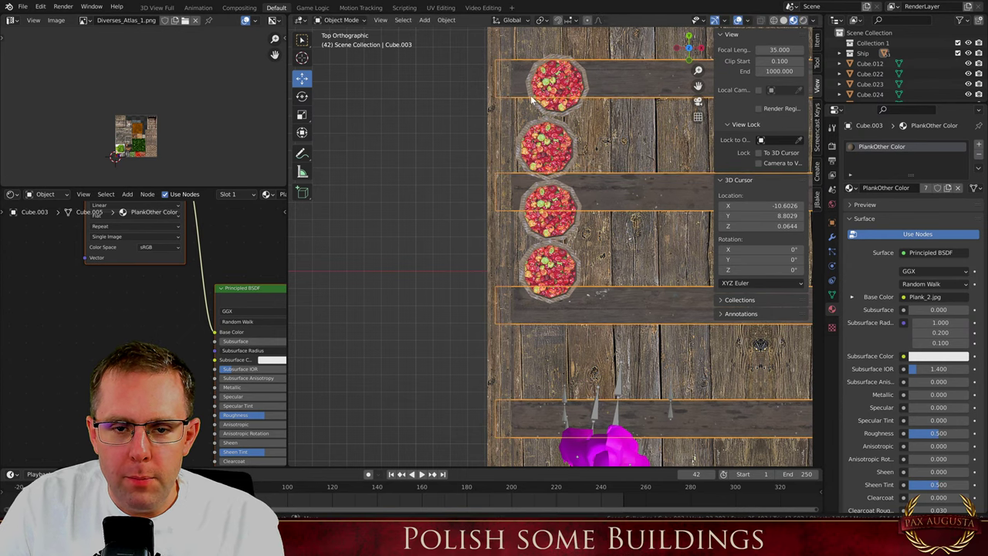
pyautogui.click(532, 98)
pyautogui.press('g')
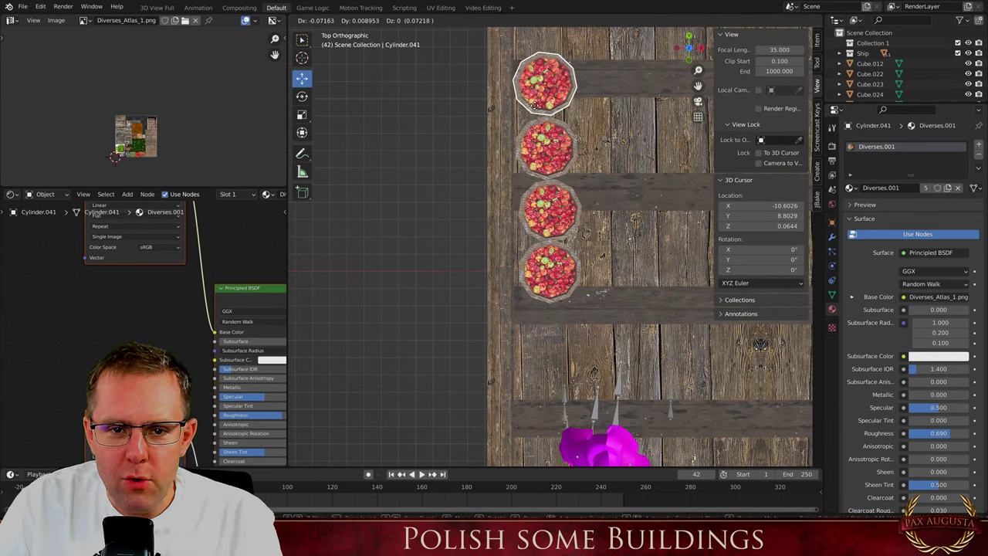
pyautogui.click(541, 112)
# Duplicate the third and fourth baskets and place the copies staggered in a second row on the side away from the wall
pyautogui.keyDown('shift'); pyautogui.click(544, 158); pyautogui.keyUp('shift')
pyautogui.hotkey('shift', 'd')
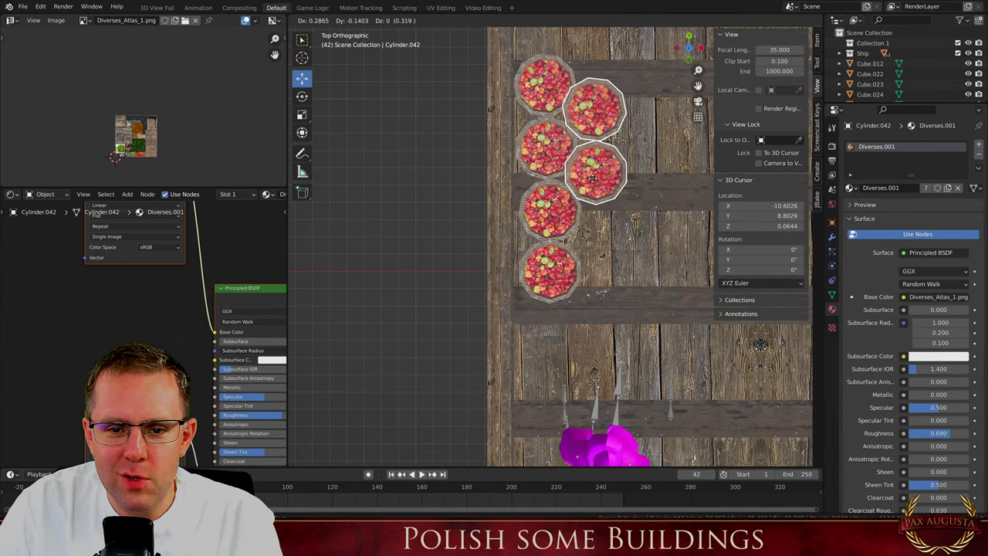
pyautogui.click(609, 202)
pyautogui.click(610, 204)
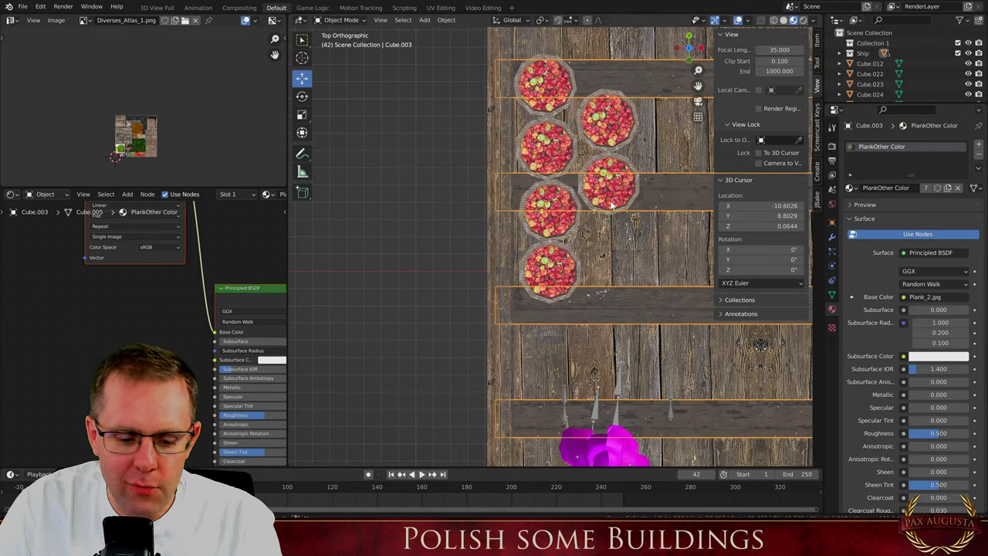
pyautogui.click(611, 202)
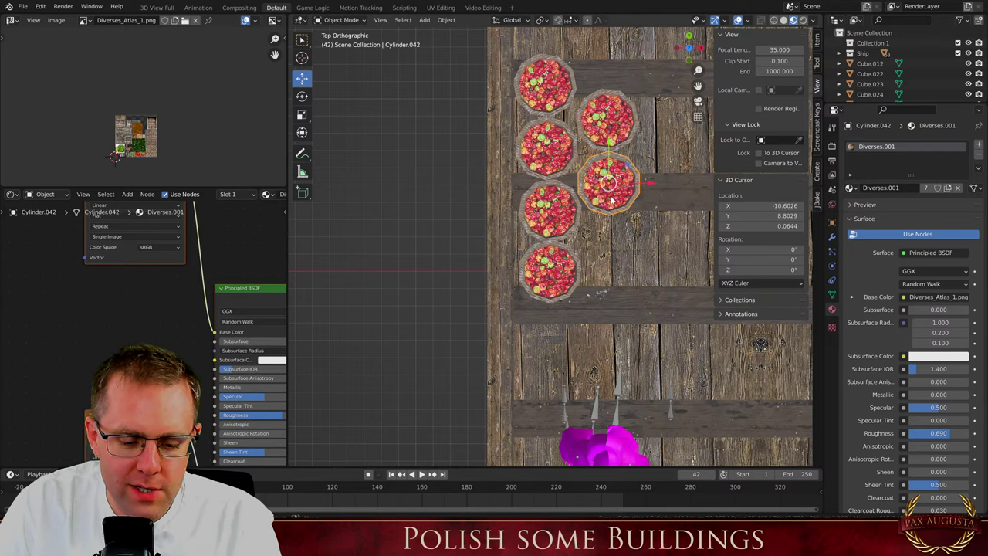
pyautogui.click(655, 230)
# Duplicate the second row's far basket and move the copy about 0.024 in X and -0.722 in Y to extend the row
pyautogui.click(618, 124)
pyautogui.press('g')
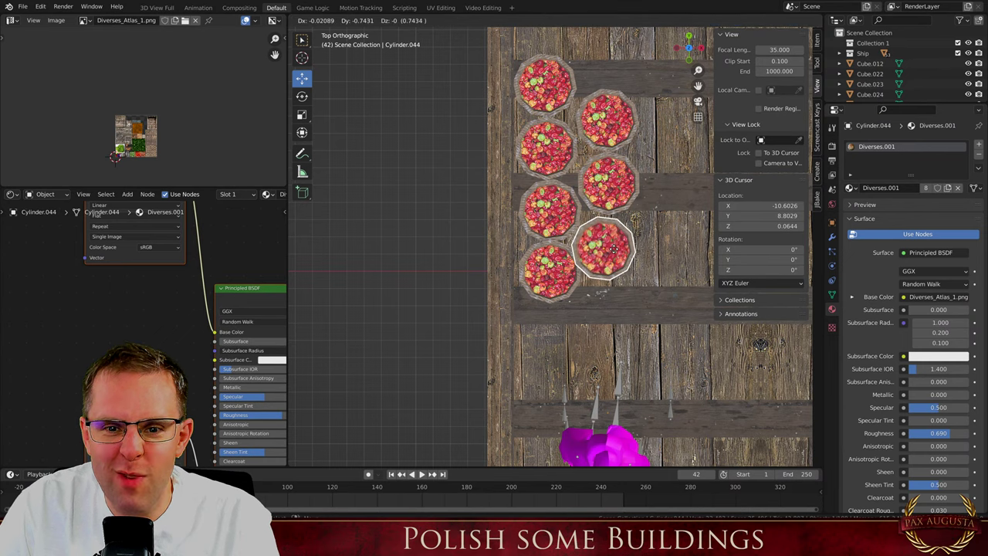
pyautogui.click(613, 247)
pyautogui.keyDown('shift'); pyautogui.moveTo(595, 245); pyautogui.dragTo(581, 231, button='middle'); pyautogui.keyUp('shift')
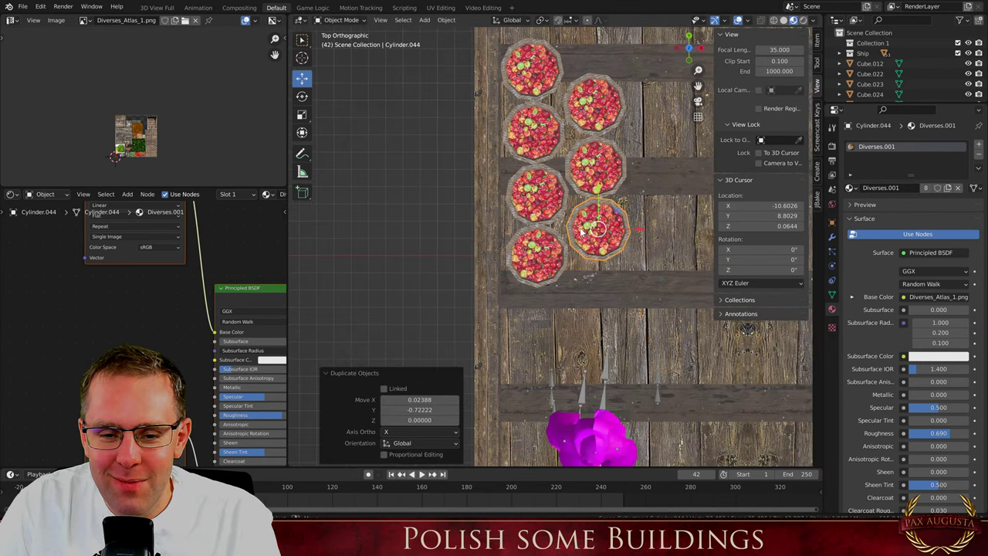
# Move the content UVs of the two middle wall-row baskets and the newest second-row basket onto the onion texture in the atlas
pyautogui.press('Tab')
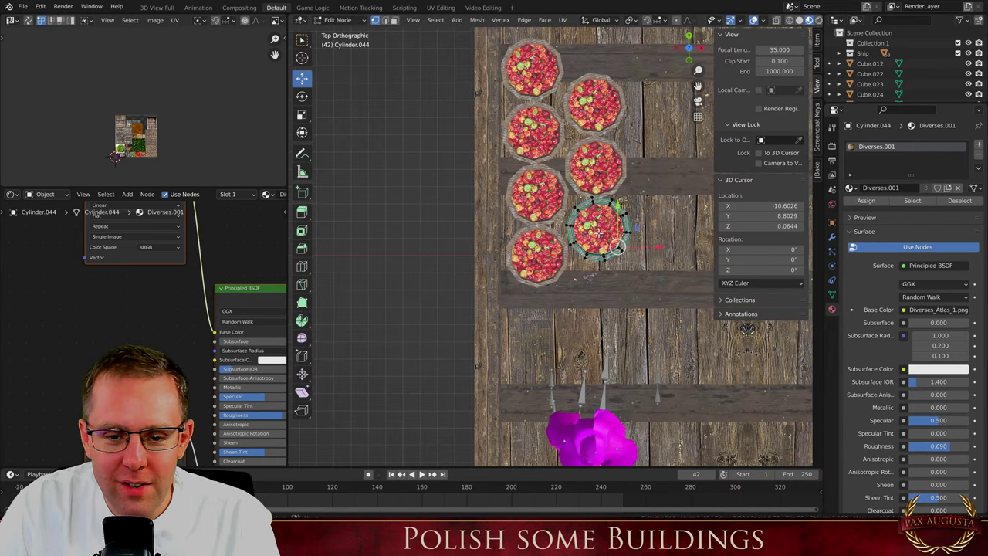
pyautogui.press('Tab')
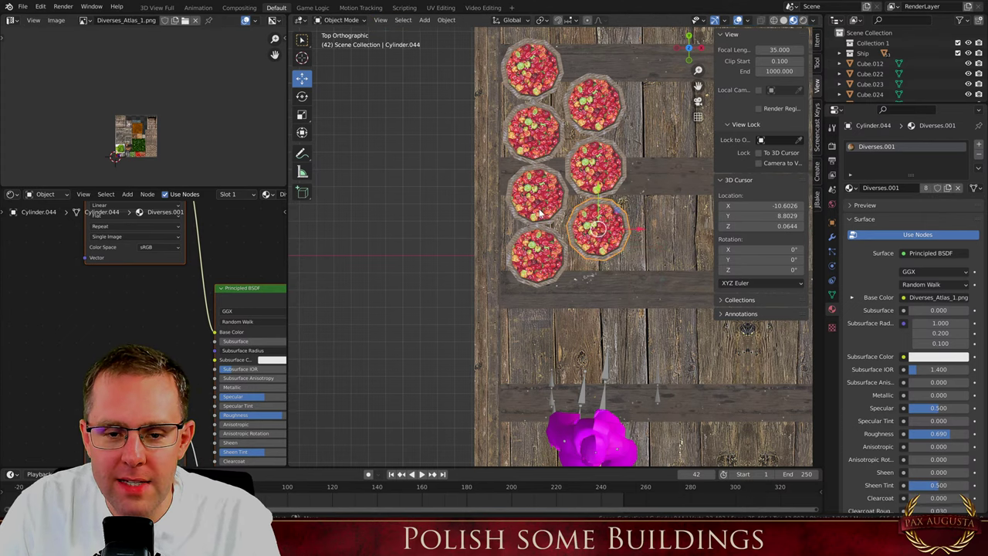
pyautogui.keyDown('shift'); pyautogui.click(543, 204); pyautogui.keyUp('shift')
pyautogui.press('Tab')
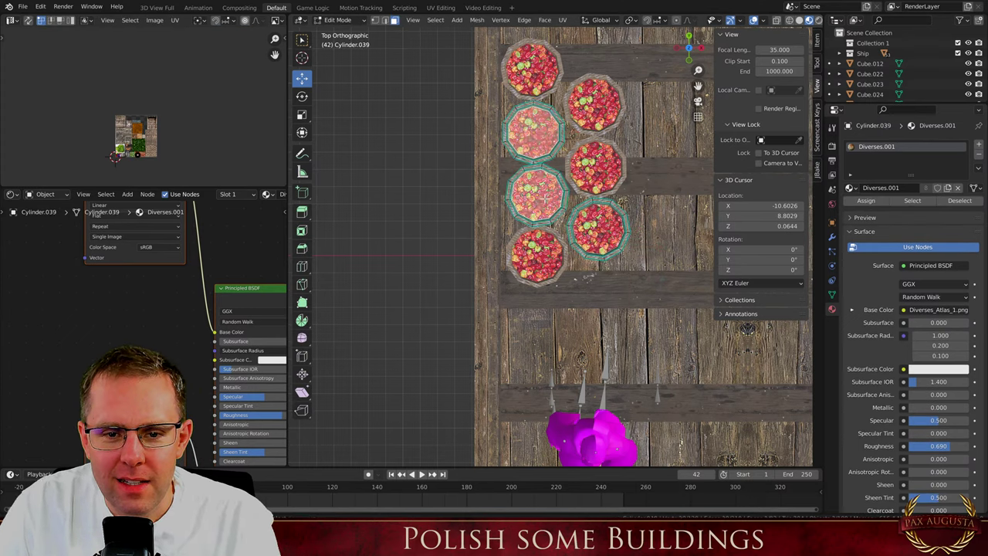
pyautogui.scroll(10, 133, 171)
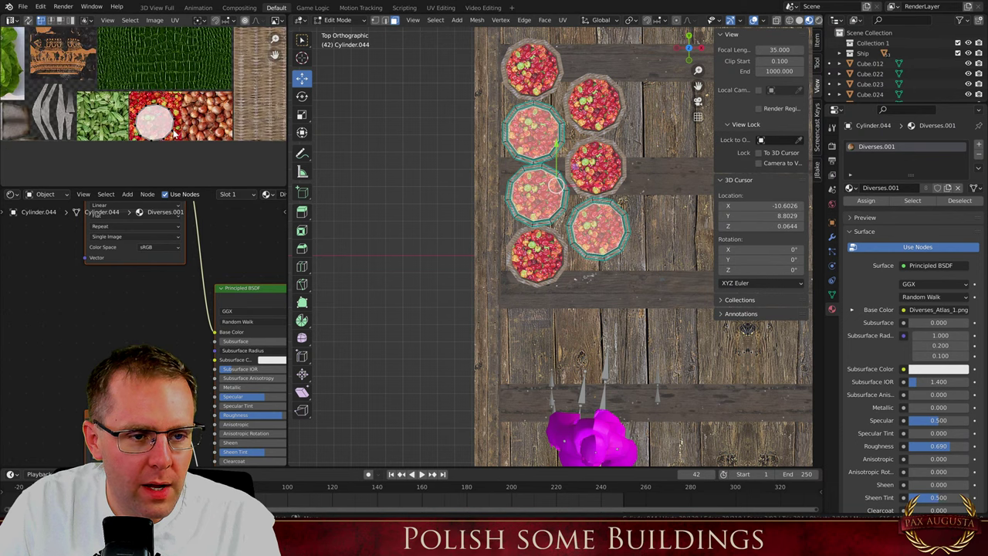
pyautogui.press('g')
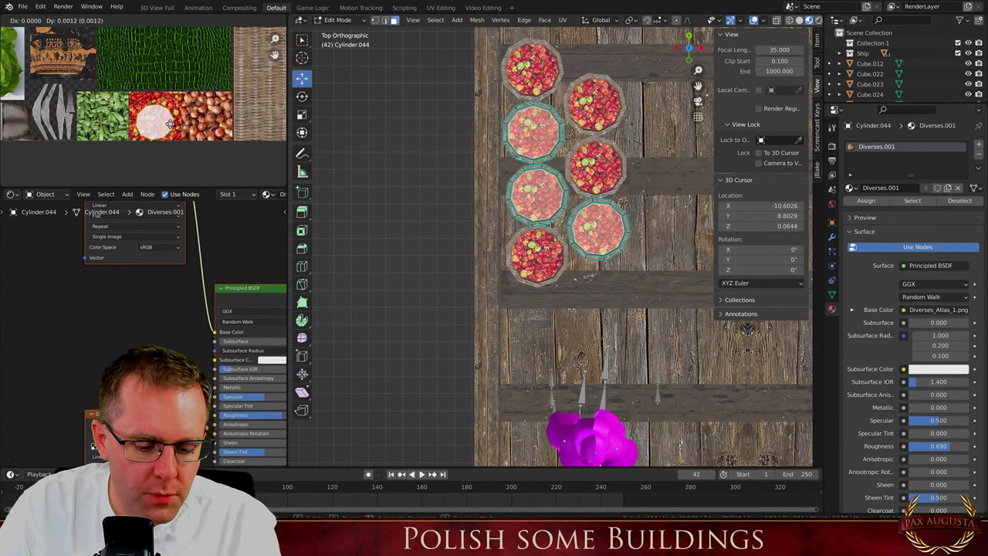
pyautogui.click(219, 123)
pyautogui.press('Tab')
# Examine the mix of pepper and onion baskets and their placement along the boat's side wall
pyautogui.scroll(-4, 523, 210)
pyautogui.scroll(5, 544, 201)
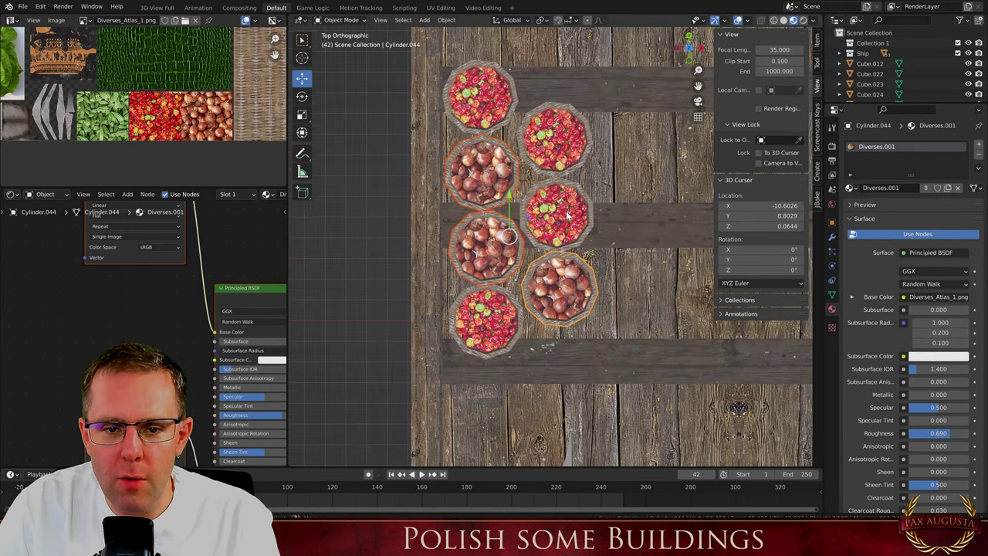
pyautogui.scroll(-5, 576, 281)
pyautogui.moveTo(576, 282); pyautogui.dragTo(575, 286, button='middle')
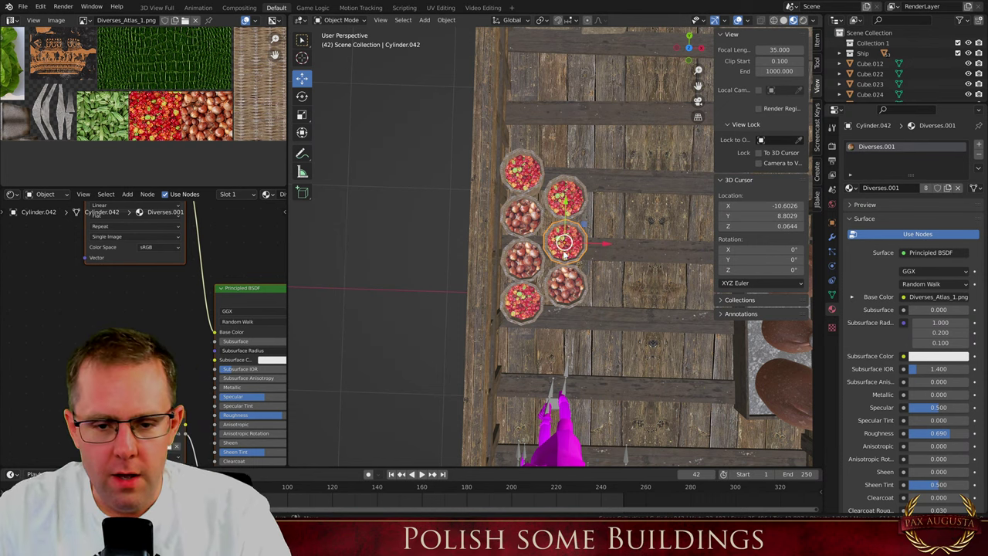
pyautogui.scroll(-2, 564, 253)
pyautogui.moveTo(585, 251); pyautogui.dragTo(534, 281, button='middle')
pyautogui.scroll(3, 535, 281)
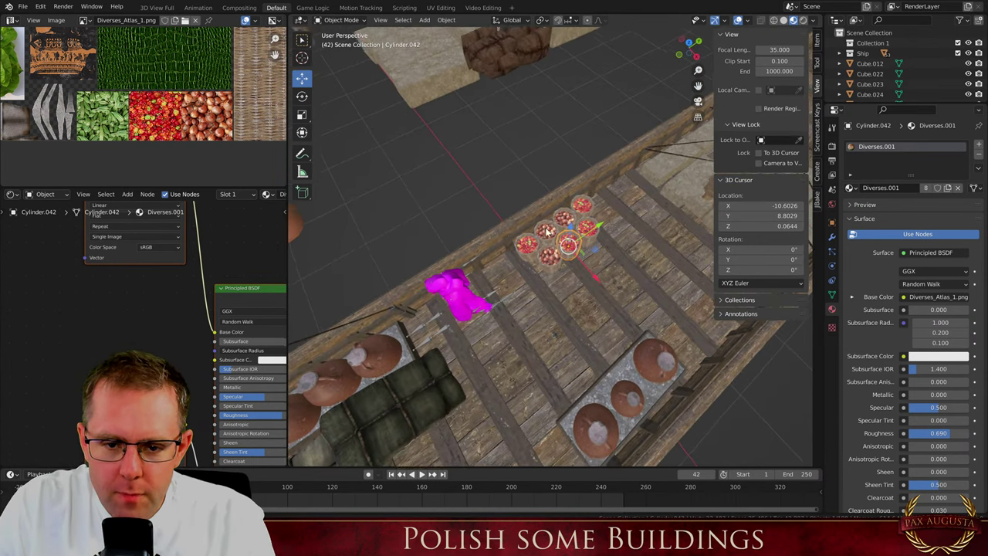
pyautogui.scroll(6, 547, 231)
pyautogui.moveTo(572, 255); pyautogui.dragTo(609, 301, button='middle')
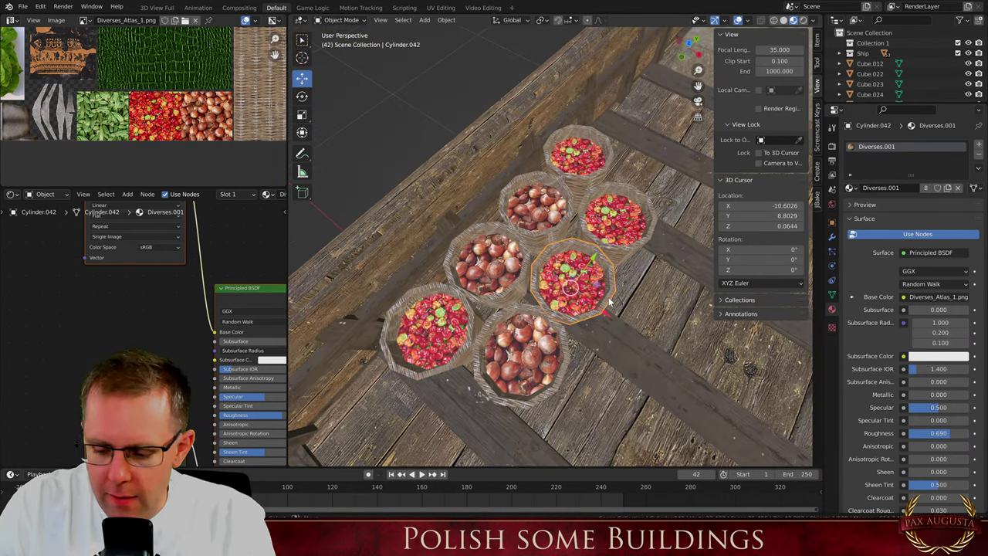
# Duplicate the three pepper baskets at the +Y end of both rows and place the copies in +Y along the rows
pyautogui.press('KP_7')
pyautogui.scroll(-2, 495, 270)
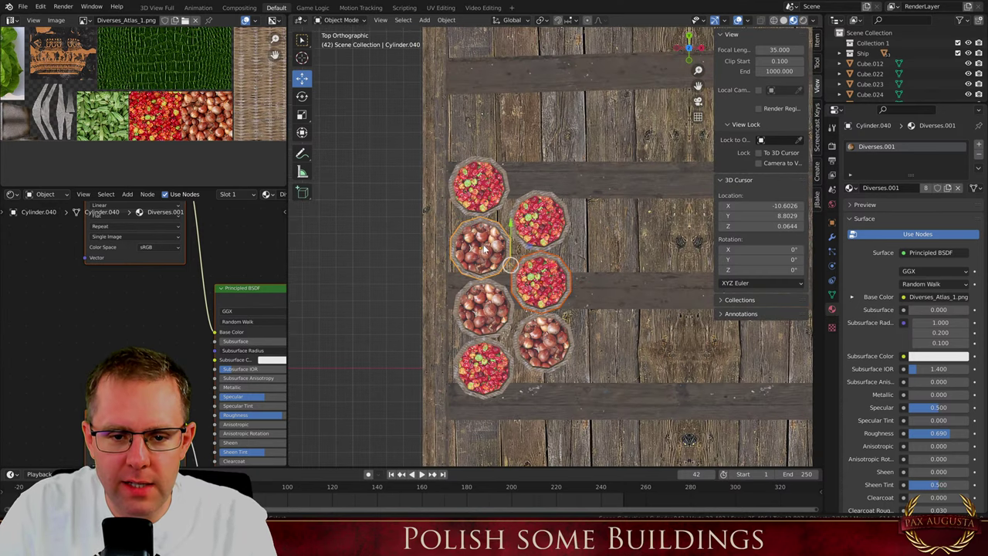
pyautogui.click(542, 281)
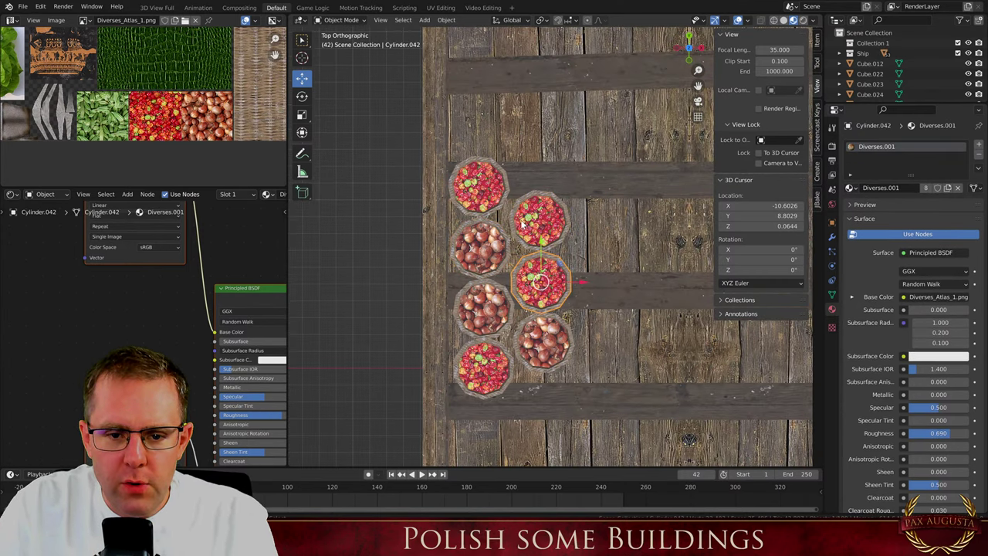
pyautogui.hotkey('shift', 'd')
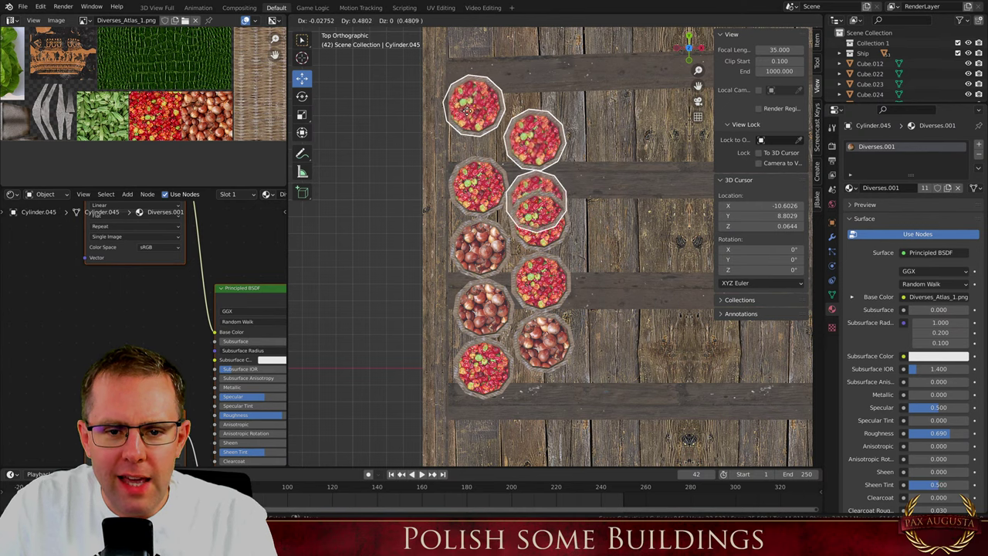
pyautogui.click(550, 183)
# Move the extra copied basket out of the second row by about 0.33 in X and 0.156 in Y to start a third row
pyautogui.click(547, 192)
pyautogui.hotkey('shift', 'd')
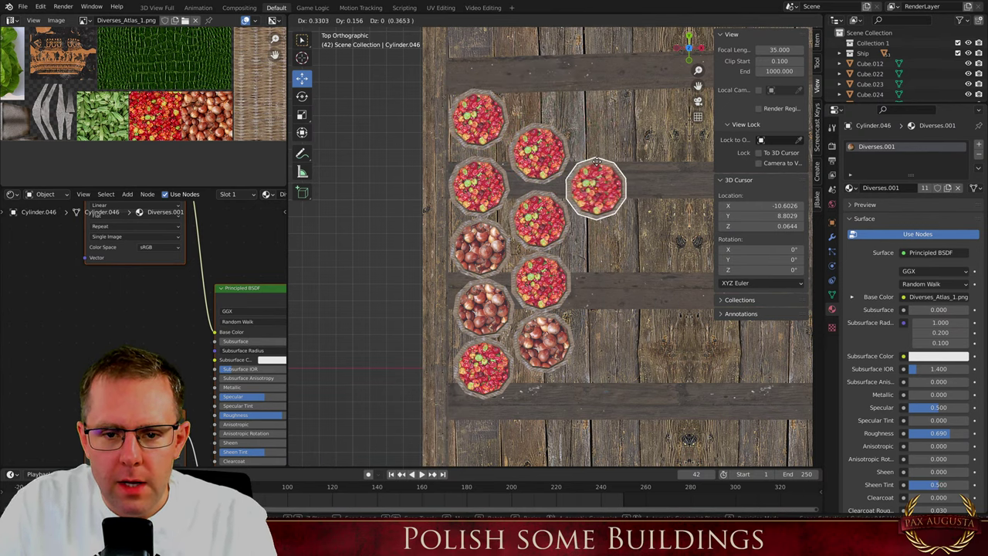
pyautogui.click(550, 161)
# Move the content UVs of the second row's +Y end basket from the pepper texture onto the green pod vegetable texture in the atlas
pyautogui.moveTo(540, 156); pyautogui.dragTo(540, 153)
pyautogui.scroll(3, 540, 153)
pyautogui.press('Tab')
pyautogui.scroll(1, 158, 124)
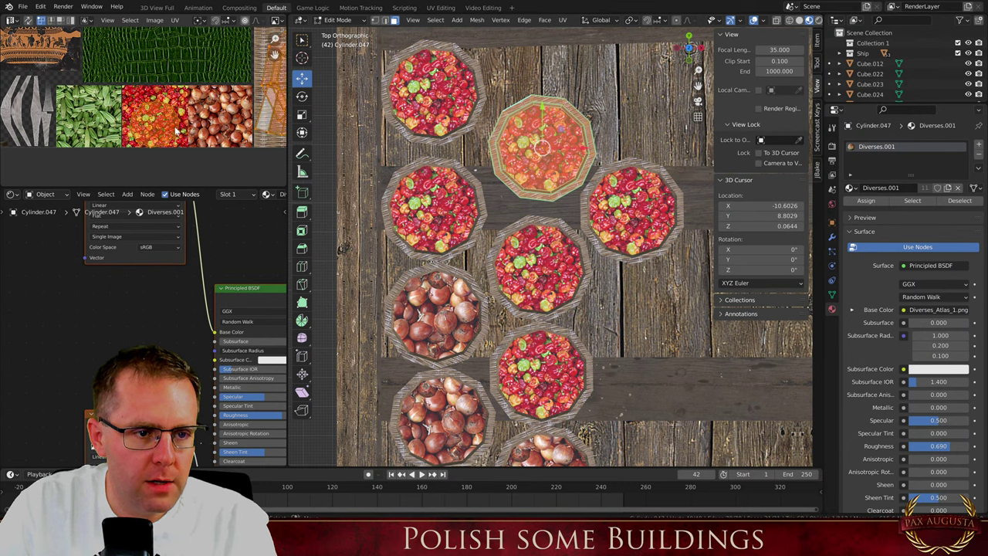
pyautogui.press('g')
pyautogui.rightClick(110, 129)
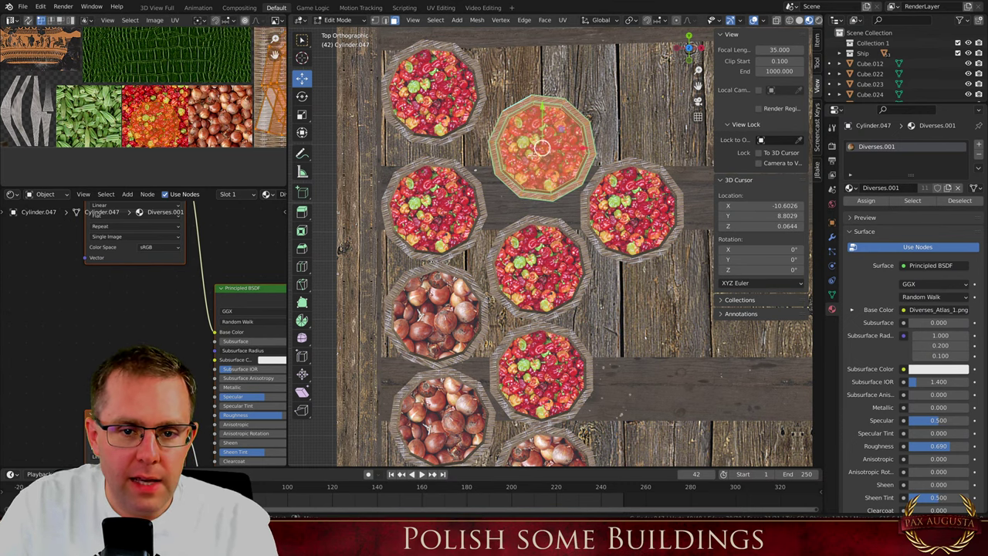
pyautogui.press('Tab')
pyautogui.press('Tab')
pyautogui.click(533, 155)
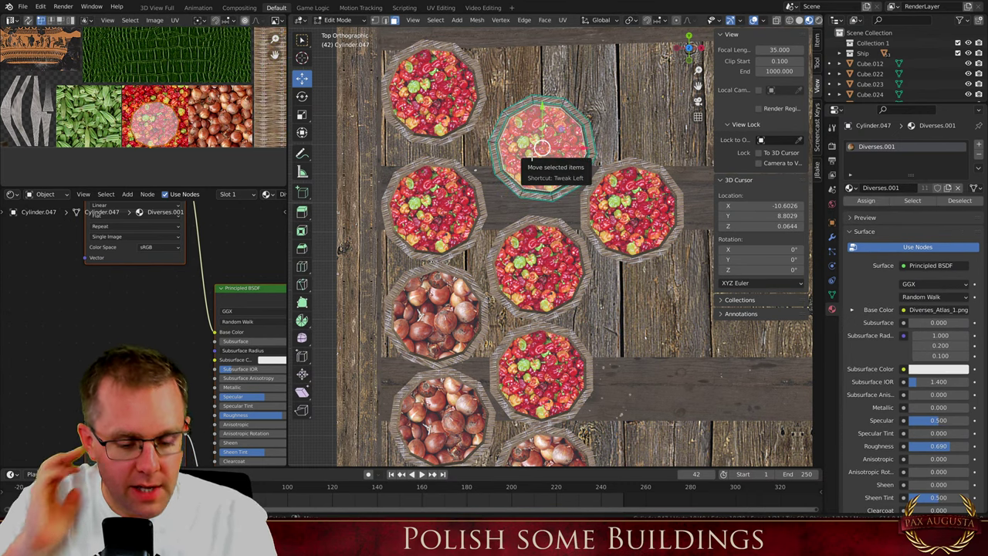
pyautogui.press('g')
pyautogui.rightClick(557, 162)
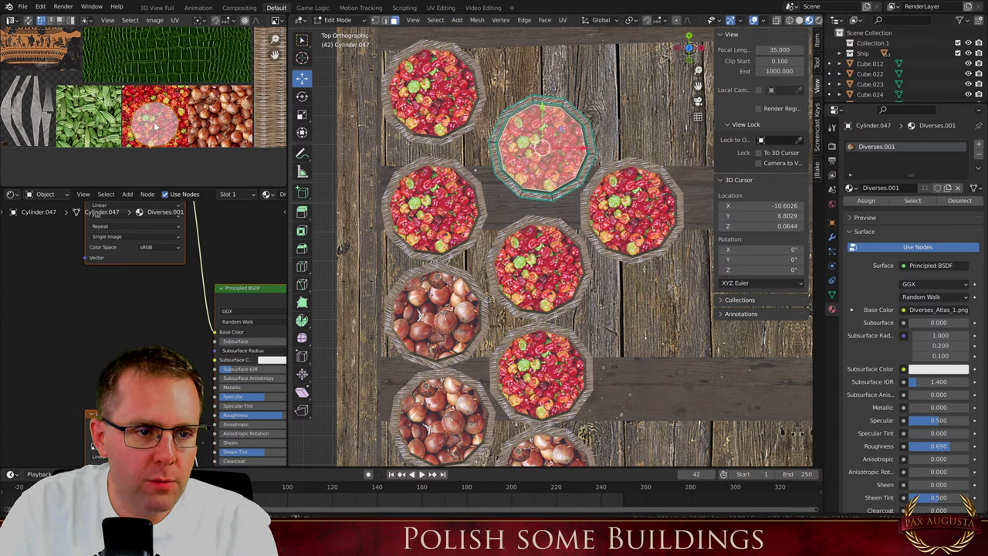
pyautogui.press('g')
pyautogui.click(106, 115)
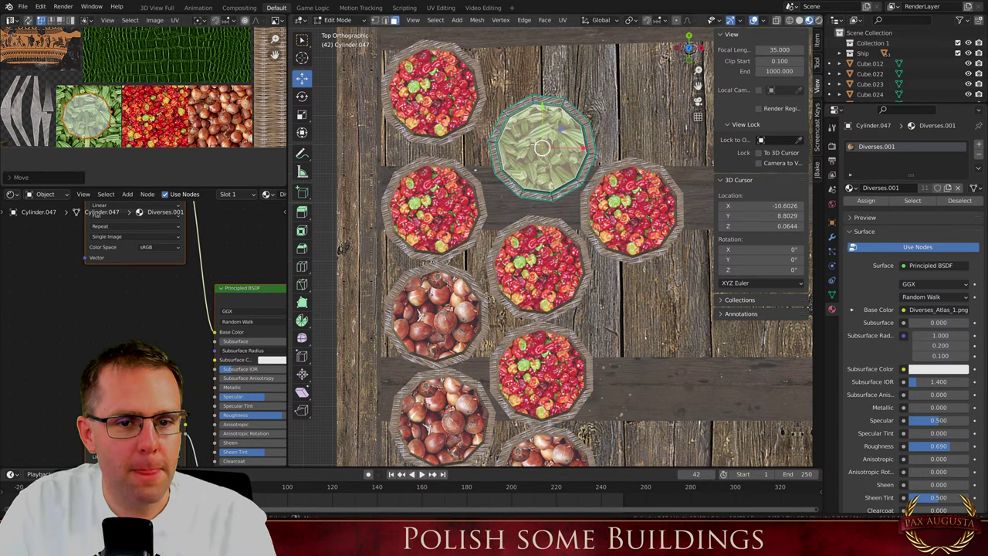
# Scale the green basket's content UVs up by about 1.3 and recentre them within the green vegetable texture
pyautogui.press('Tab')
pyautogui.press('Tab')
pyautogui.press('s')
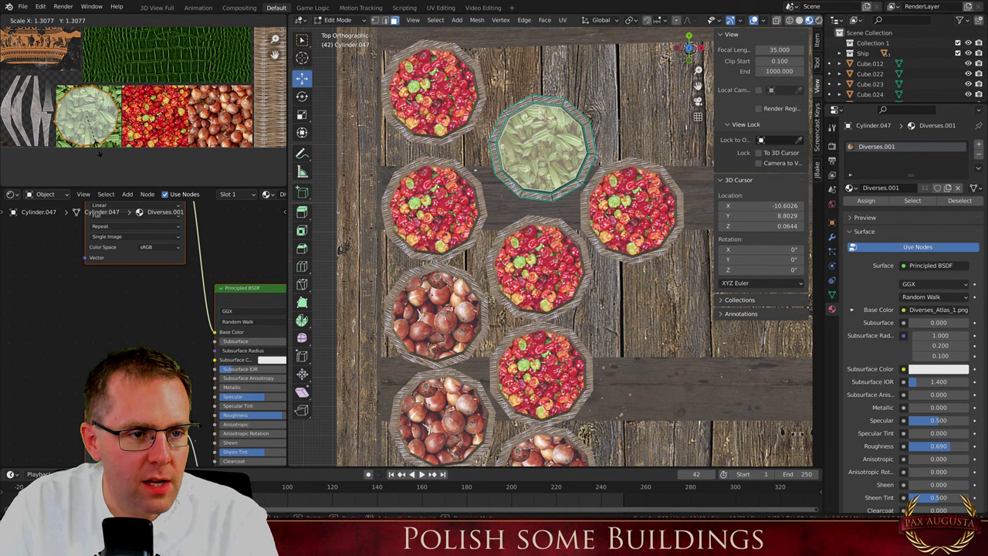
pyautogui.click(97, 148)
pyautogui.press('g')
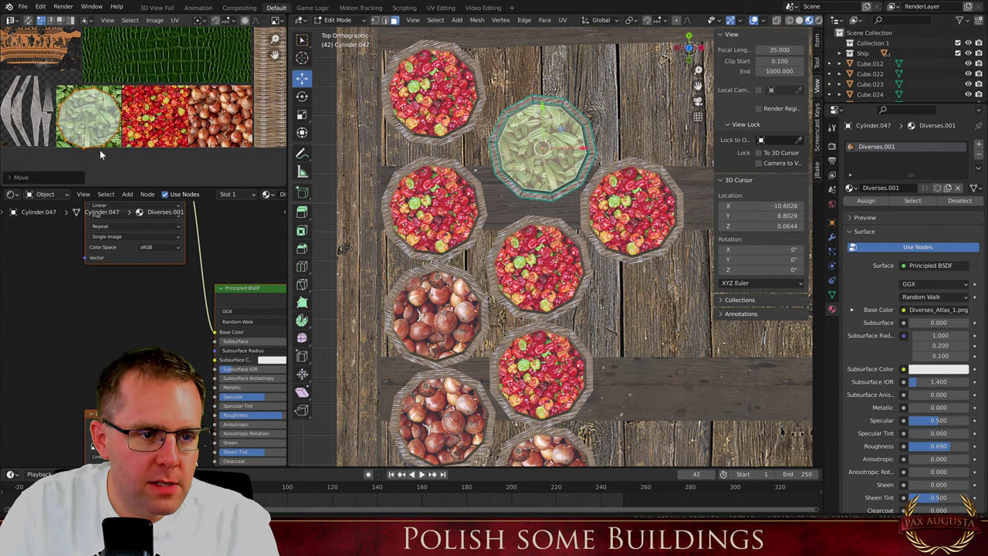
pyautogui.click(105, 156)
pyautogui.press('Tab')
# Nudge the green vegetable basket, and shift the third-row pepper basket by about -0.035 in X and 0.031 in Y
pyautogui.scroll(-5, 455, 173)
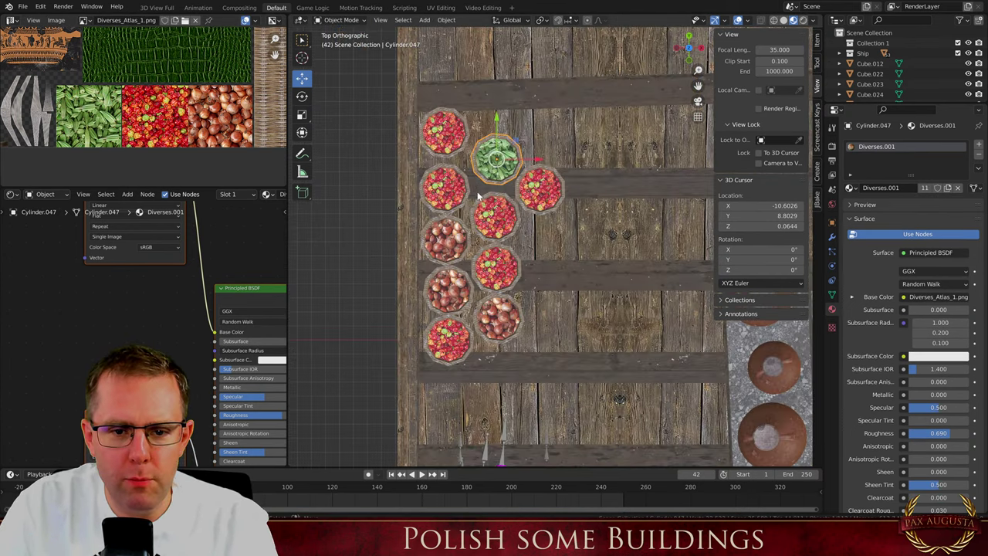
pyautogui.scroll(2, 485, 219)
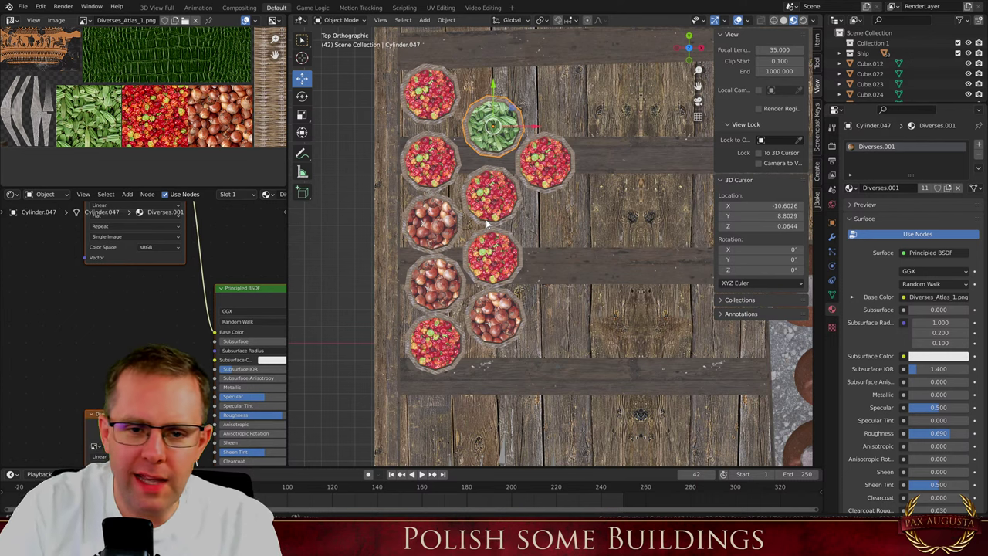
pyautogui.scroll(-5, 463, 193)
pyautogui.scroll(6, 463, 139)
pyautogui.scroll(2, 462, 139)
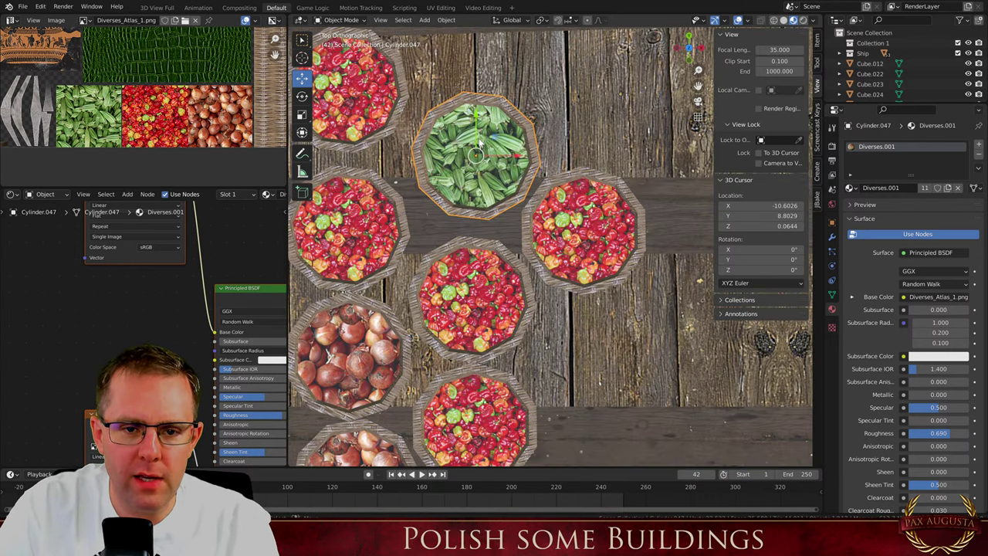
pyautogui.moveTo(496, 141); pyautogui.dragTo(475, 148)
pyautogui.moveTo(600, 231); pyautogui.dragTo(587, 222)
pyautogui.scroll(-3, 523, 224)
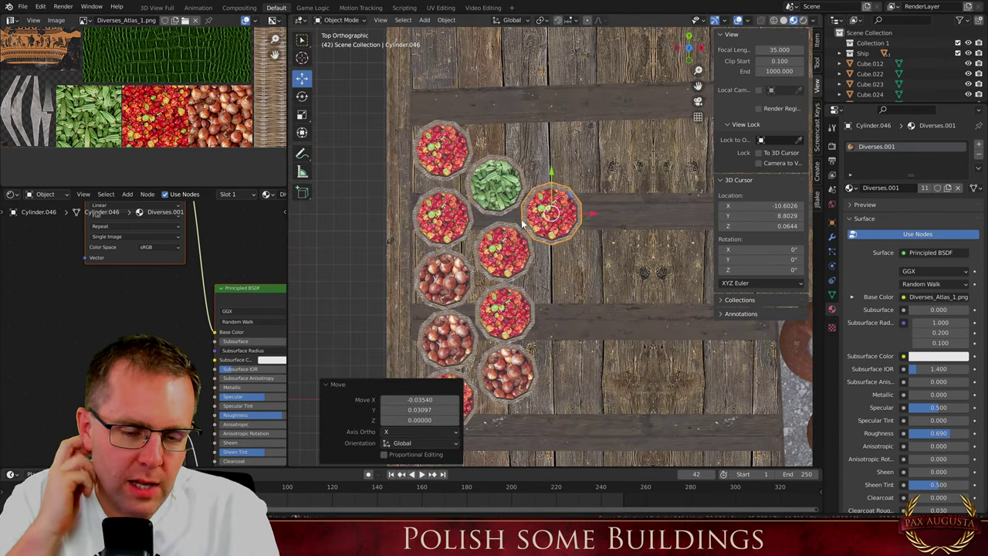
# Duplicate an onion basket from the wall row and place the copy at the third row's +Y end, about 0.56 in X and 1.14 in Y away
pyautogui.click(447, 332)
pyautogui.hotkey('shift', 'd')
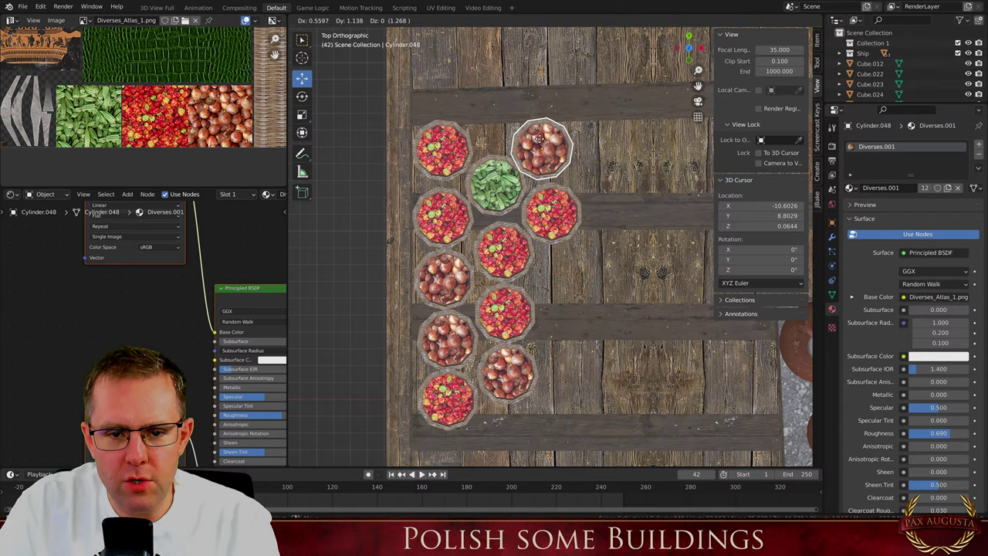
pyautogui.click(540, 141)
# Move the new basket's content UVs onto the lettuce texture and scale them up to cover most of the lettuce head
pyautogui.press('Tab')
pyautogui.scroll(-4, 194, 139)
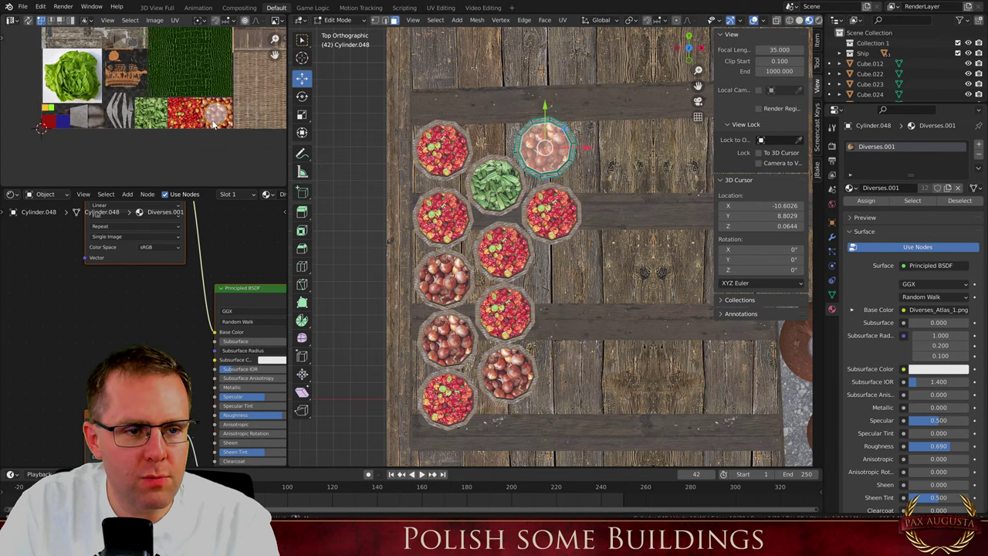
pyautogui.press('g')
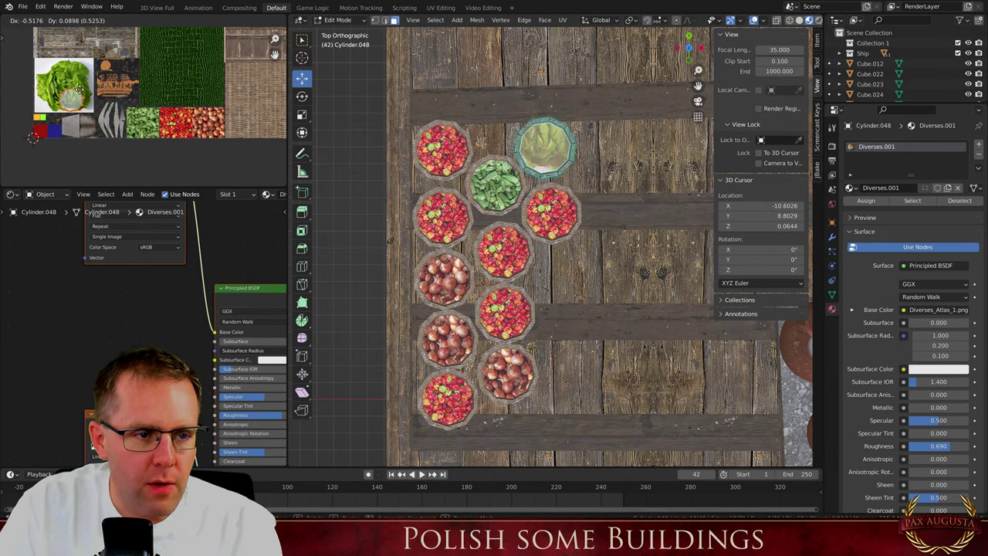
pyautogui.click(79, 78)
pyautogui.scroll(3, 55, 75)
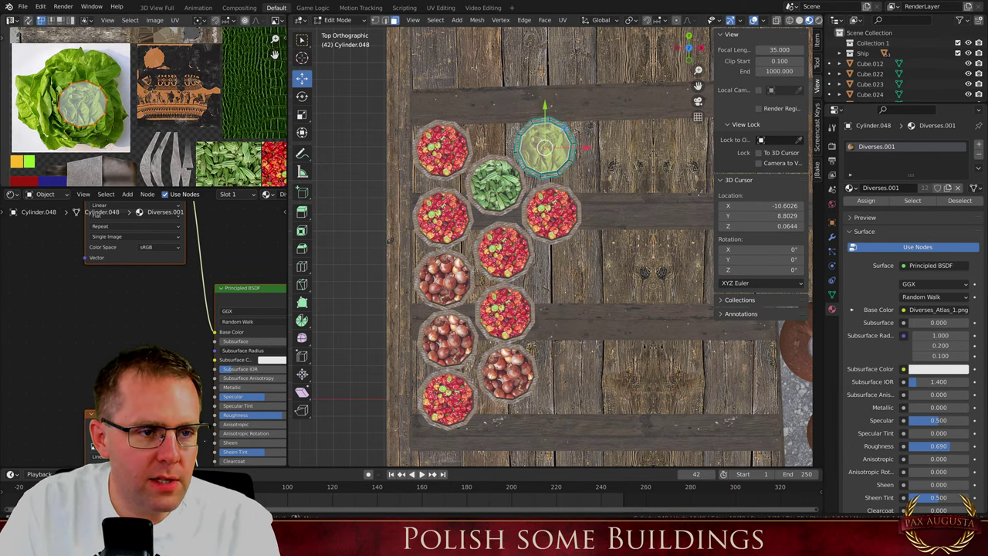
pyautogui.press('s')
pyautogui.click(122, 172)
pyautogui.press('g')
pyautogui.click(113, 173)
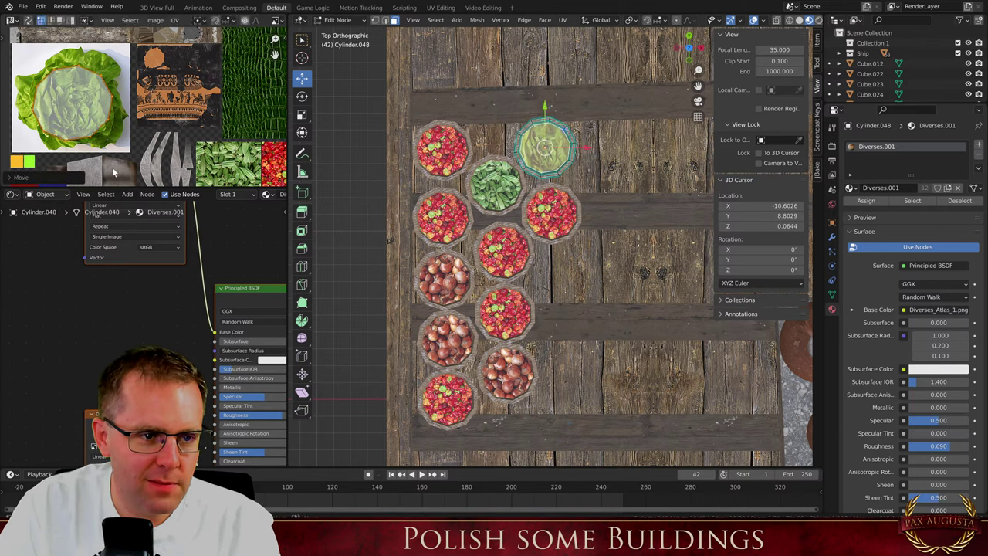
pyautogui.press('Tab')
# Examine the finished basket group and the overall distribution of cargo along the boat's deck
pyautogui.scroll(-8, 530, 224)
pyautogui.moveTo(534, 245); pyautogui.dragTo(448, 121, button='middle')
pyautogui.scroll(5, 512, 237)
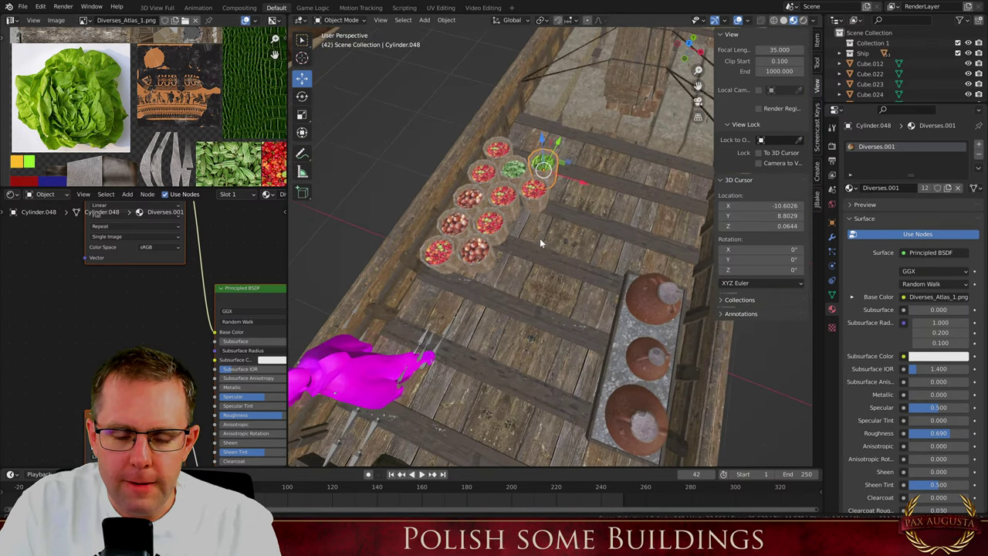
pyautogui.scroll(-7, 540, 241)
pyautogui.scroll(2, 561, 237)
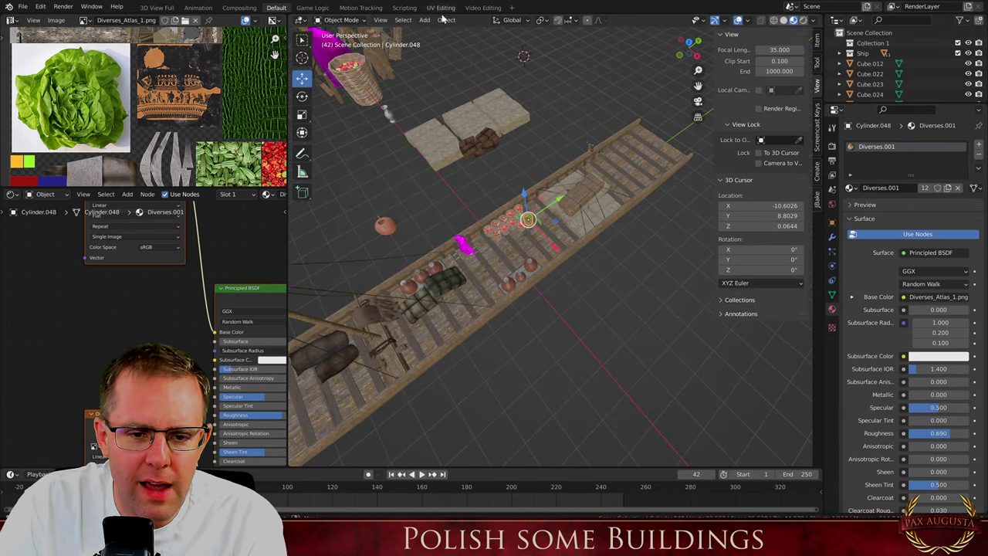
pyautogui.scroll(3, 499, 295)
pyautogui.moveTo(574, 279); pyautogui.dragTo(564, 170, button='middle')
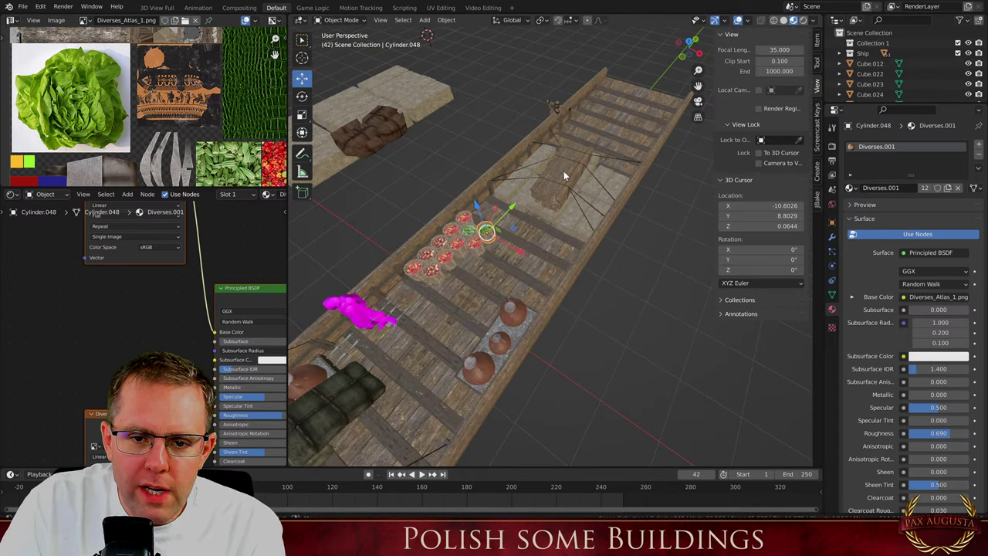
pyautogui.click(561, 171)
pyautogui.hotkey('shift', 'd')
pyautogui.rightClick(562, 171)
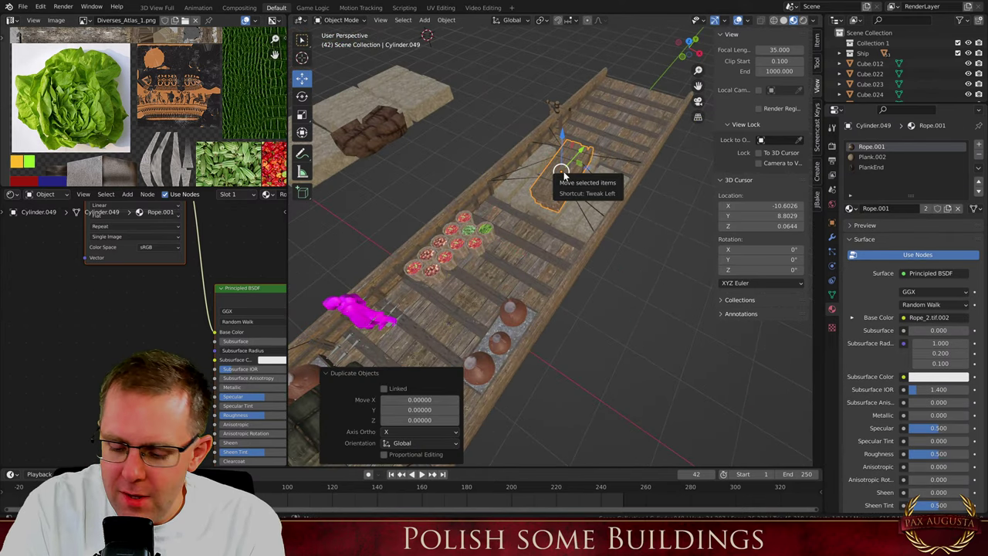
pyautogui.press('Delete')
# Examine the spare props standing beside the boat, including the brown sandbag pile and the small pot, for further cargo
pyautogui.moveTo(607, 250); pyautogui.dragTo(527, 306, button='middle')
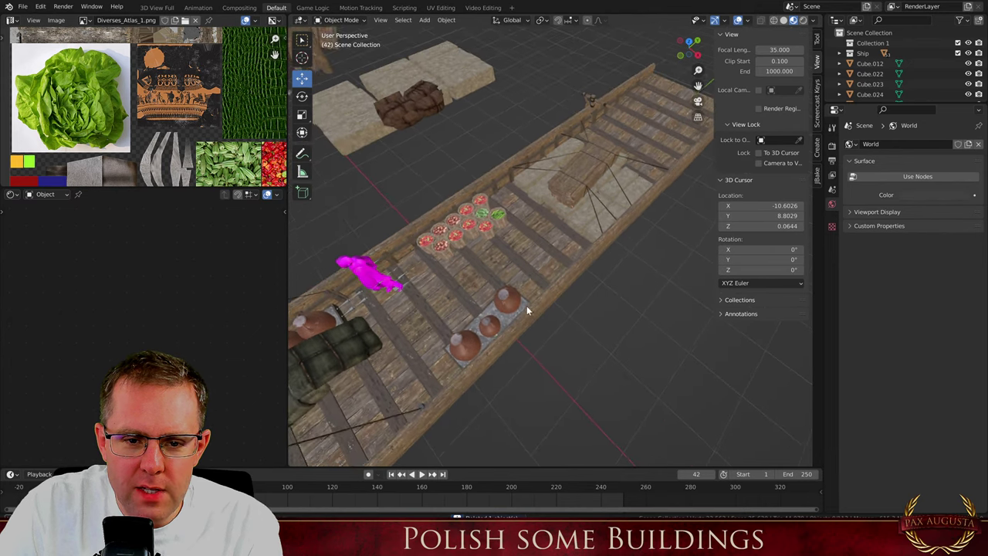
pyautogui.scroll(3, 573, 183)
pyautogui.scroll(-8, 574, 183)
pyautogui.scroll(4, 529, 192)
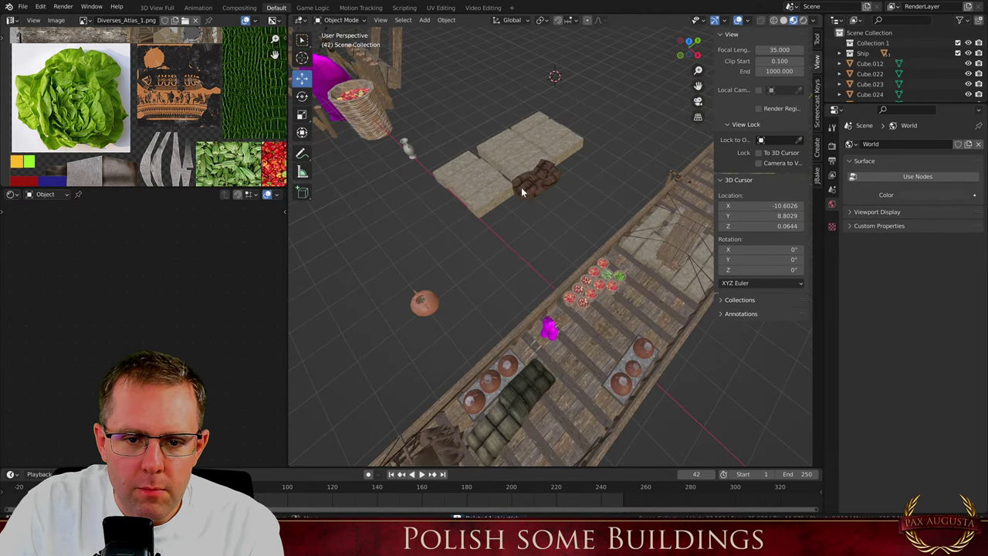
pyautogui.click(522, 192)
pyautogui.scroll(-5, 522, 192)
pyautogui.scroll(5, 494, 193)
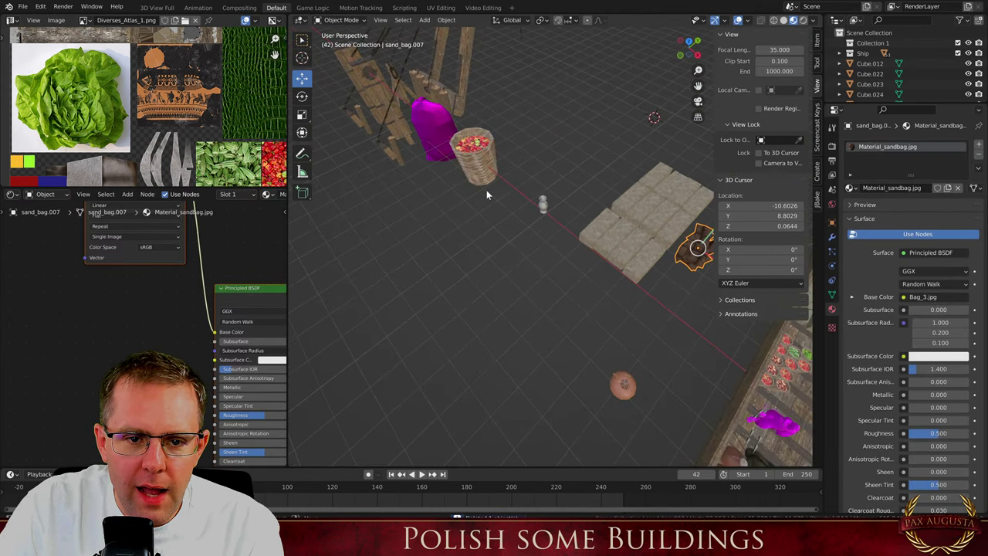
pyautogui.click(541, 203)
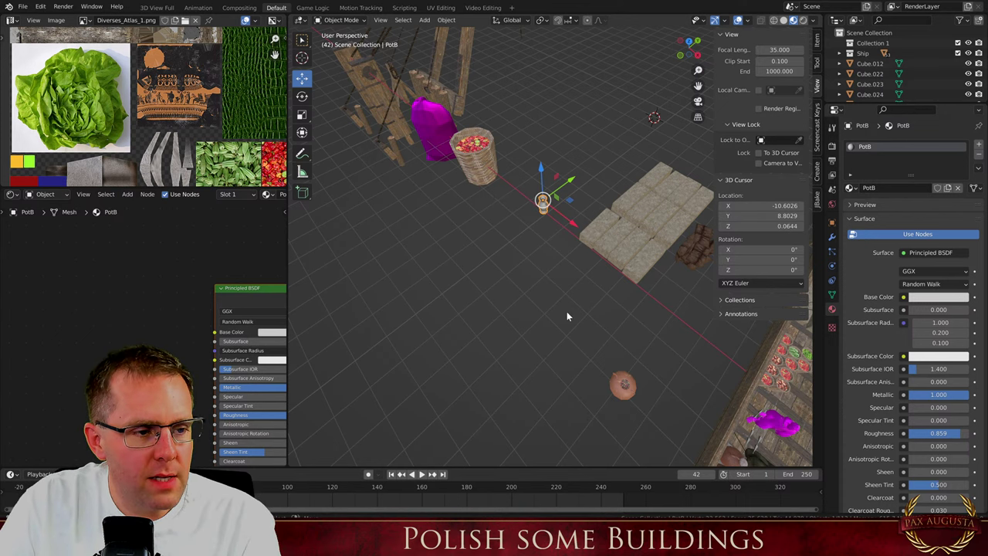
pyautogui.scroll(-4, 567, 313)
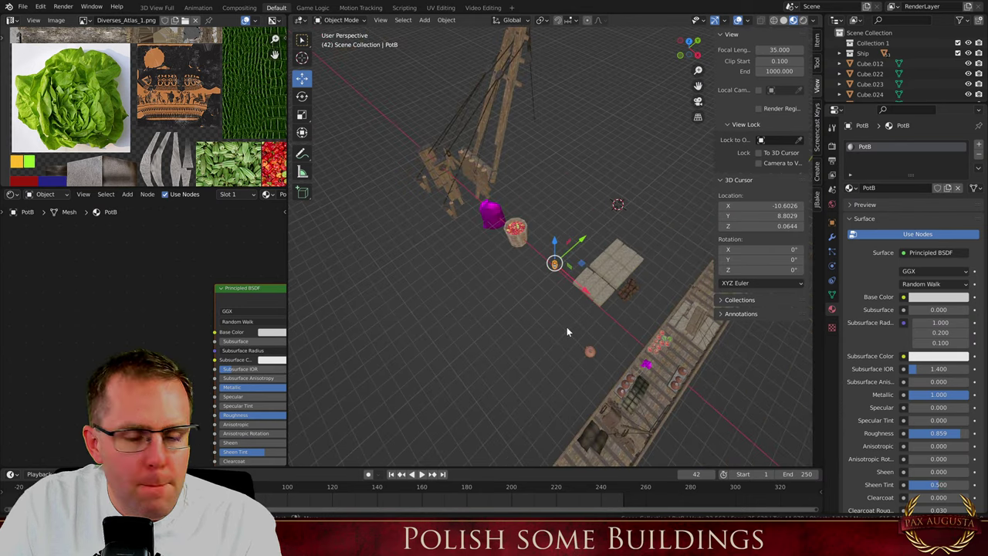
pyautogui.moveTo(665, 373); pyautogui.dragTo(560, 343, button='middle')
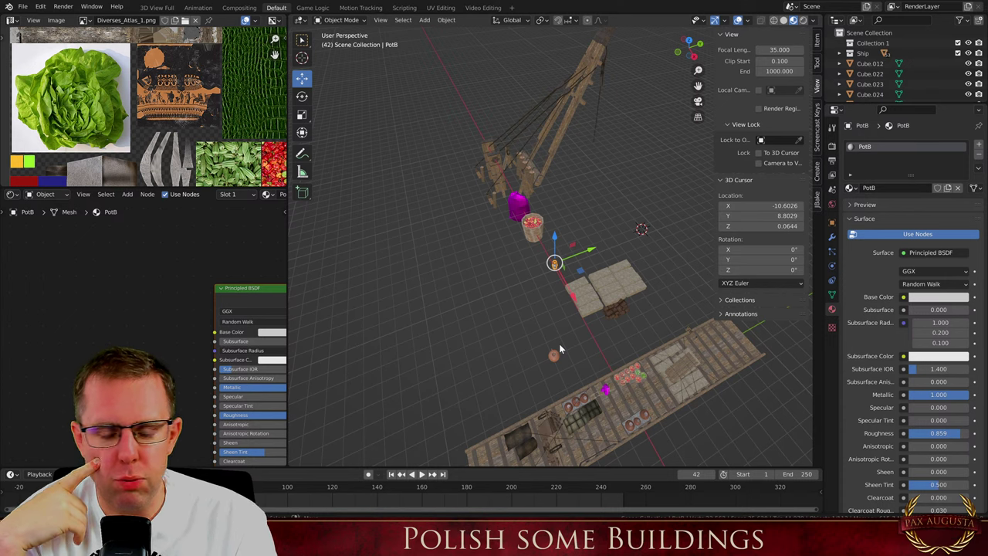
# Inspect the loose clay jar beside the boat and the free deck space around the sacks and jars
pyautogui.scroll(6, 561, 363)
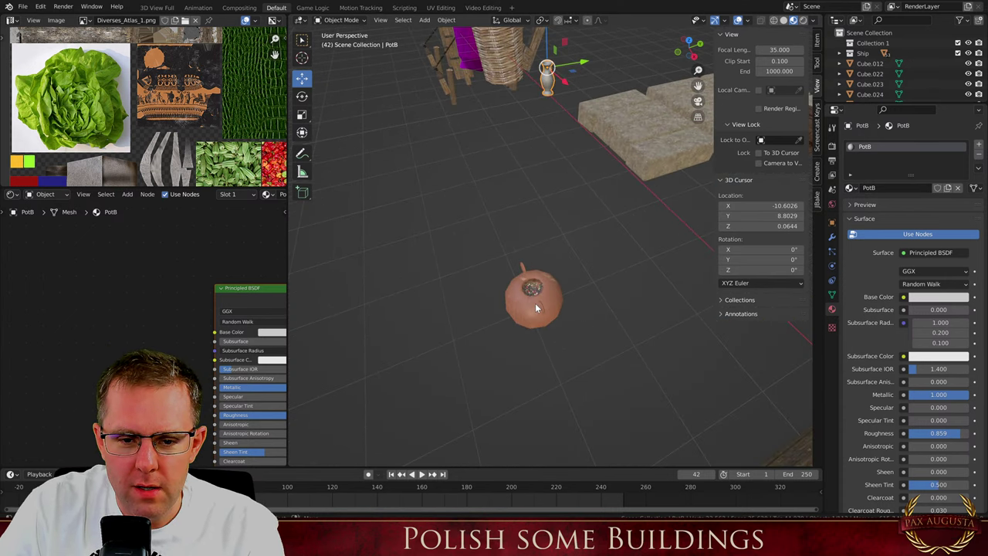
pyautogui.scroll(3, 535, 303)
pyautogui.scroll(-9, 525, 299)
pyautogui.keyDown('shift'); pyautogui.moveTo(642, 378); pyautogui.dragTo(573, 326, button='middle'); pyautogui.keyUp('shift')
pyautogui.scroll(4, 573, 326)
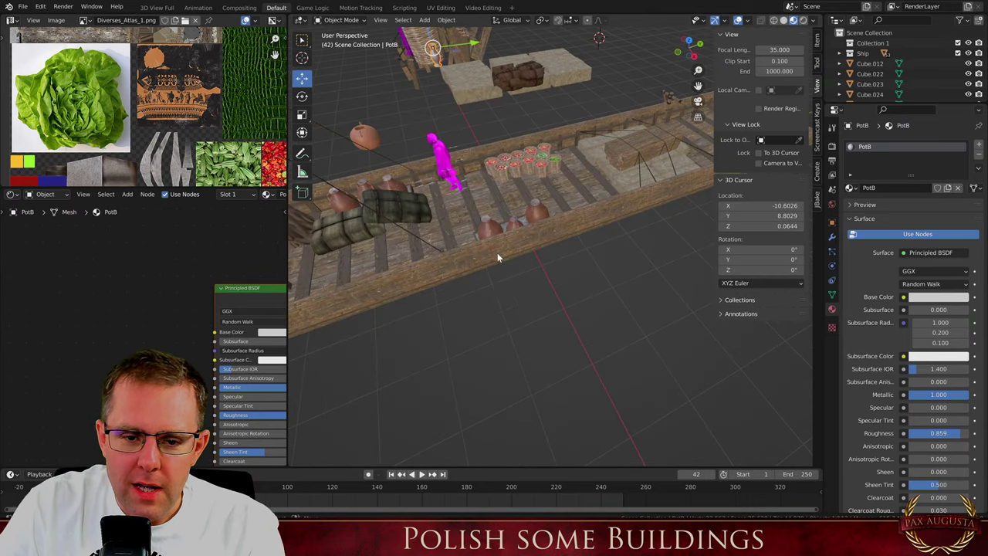
pyautogui.scroll(-3, 497, 253)
pyautogui.scroll(5, 475, 210)
pyautogui.moveTo(522, 230); pyautogui.dragTo(539, 241, button='middle')
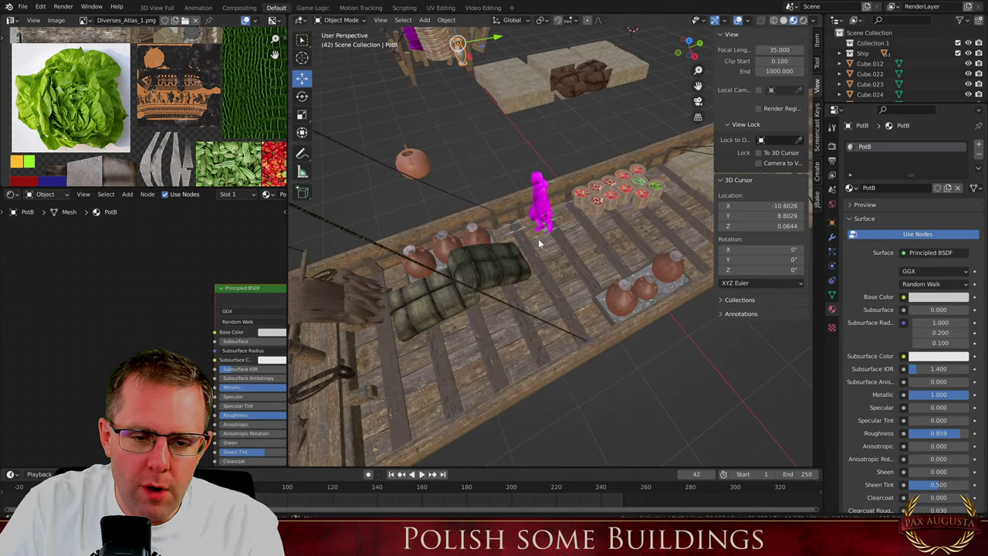
# Place the 3D cursor on the free deck beside the green sacks and add a cube of size 2 there
pyautogui.keyDown('shift'); pyautogui.rightClick(451, 353); pyautogui.keyUp('shift')
pyautogui.hotkey('shift', 'a')
pyautogui.hotkey('shift', 'a')
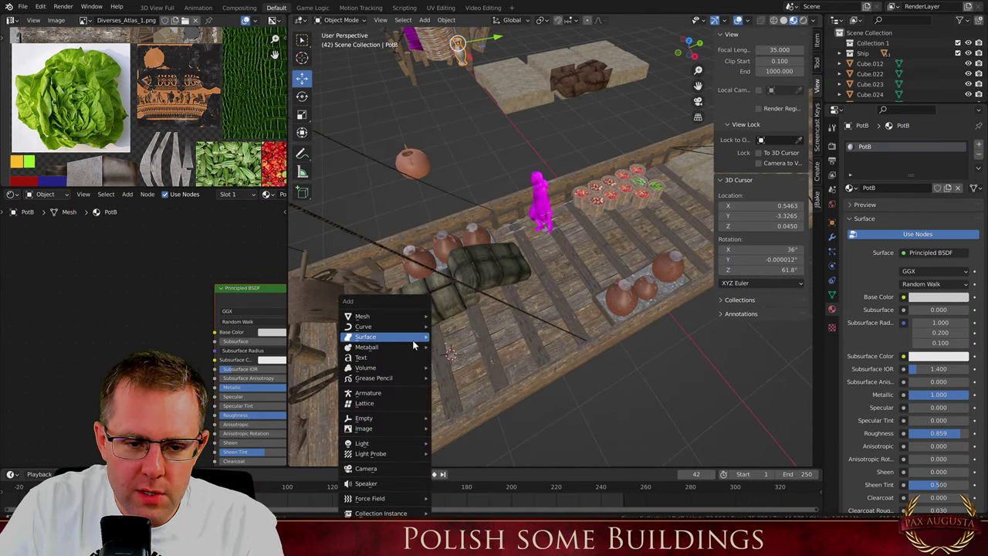
pyautogui.moveTo(408, 324)
pyautogui.click(461, 327)
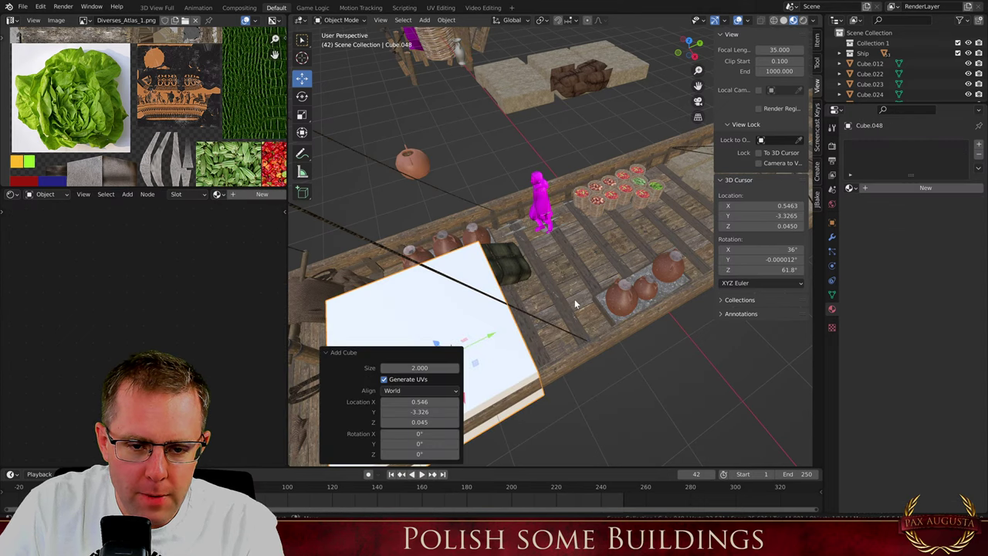
# Scale the new cube down to fit the free deck space beside the sacks and adjust its height slightly
pyautogui.scroll(-5, 532, 335)
pyautogui.moveTo(448, 364); pyautogui.dragTo(577, 270, button='middle')
pyautogui.scroll(3, 486, 360)
pyautogui.press('s')
pyautogui.click(543, 362)
pyautogui.scroll(2, 577, 270)
pyautogui.scroll(-1, 516, 319)
pyautogui.moveTo(514, 317)
pyautogui.mouseDown()
pyautogui.moveTo(514, 288)
pyautogui.moveTo(515, 311)
pyautogui.mouseUp()
# Lower the cube's top face by about 0.75 in Z to flatten it into a low box
pyautogui.press('Tab')
pyautogui.click(506, 287)
pyautogui.scroll(3, 499, 364)
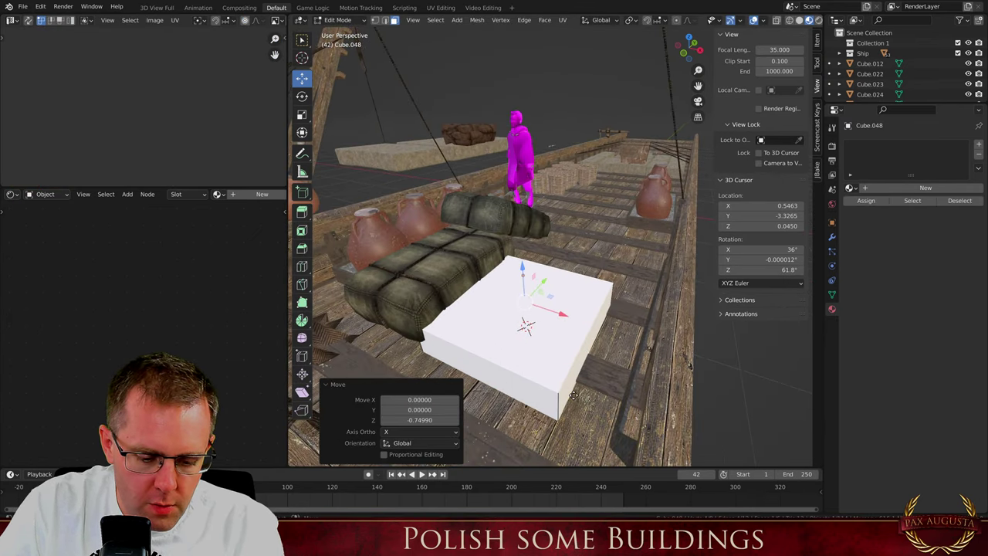
# Inset the box's top face to about 0.94 scale and extrude it down about 0.106 to form an open tray
pyautogui.press('s')
pyautogui.click(566, 386)
pyautogui.press('e')
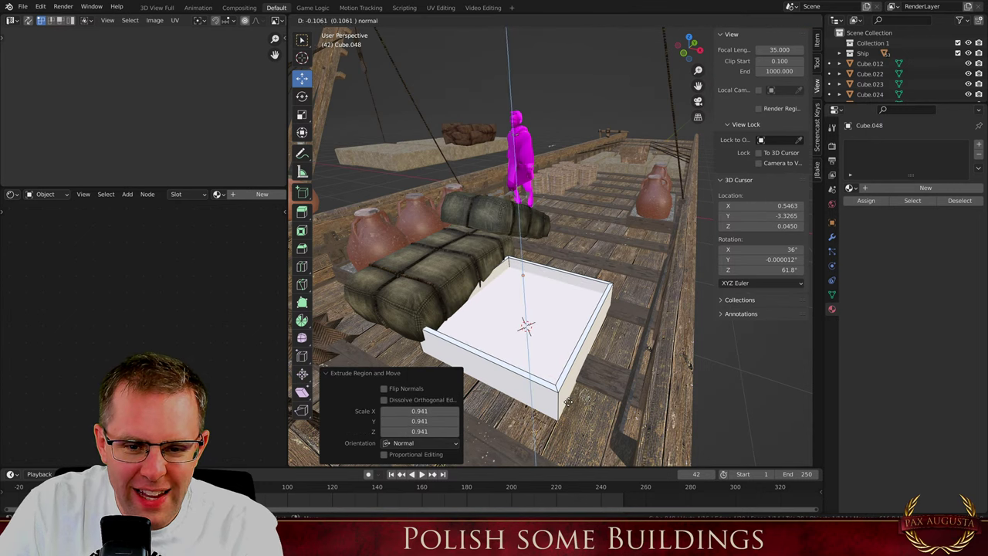
pyautogui.click(540, 357)
pyautogui.press('Tab')
# Move the tray about 0.253 in X, along the deck toward the clay jars by the side wall, and about -0.033 in X
pyautogui.moveTo(560, 287); pyautogui.dragTo(585, 288)
pyautogui.moveTo(585, 288); pyautogui.dragTo(690, 378, button='middle')
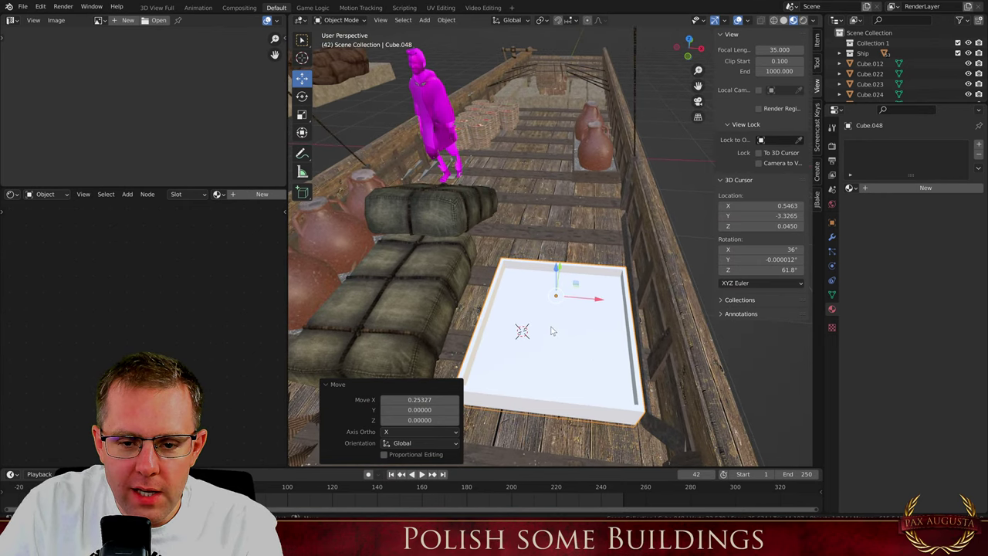
pyautogui.moveTo(558, 281); pyautogui.dragTo(783, 295, button='middle')
pyautogui.moveTo(538, 290); pyautogui.dragTo(404, 197)
pyautogui.moveTo(484, 184); pyautogui.dragTo(477, 188)
pyautogui.scroll(1, 390, 215)
pyautogui.keyDown('shift'); pyautogui.moveTo(390, 215); pyautogui.dragTo(434, 215, button='middle'); pyautogui.keyUp('shift')
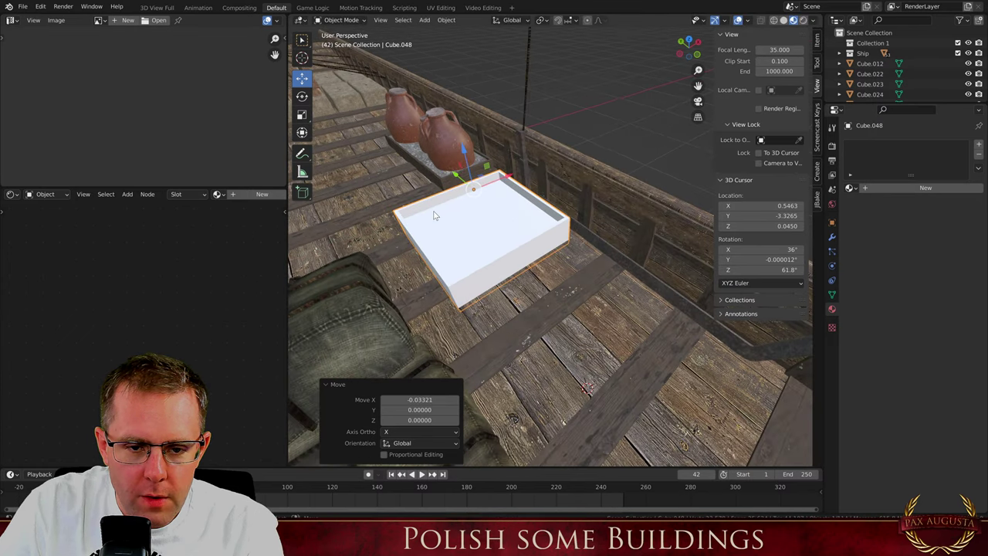
# Apply the rotation and scale transforms of the shallow rectangular tray on the ship's deck
pyautogui.scroll(3, 434, 216)
pyautogui.press('Tab')
pyautogui.press('Tab')
pyautogui.hotkey('ctrl', 'a')
pyautogui.click(502, 290)
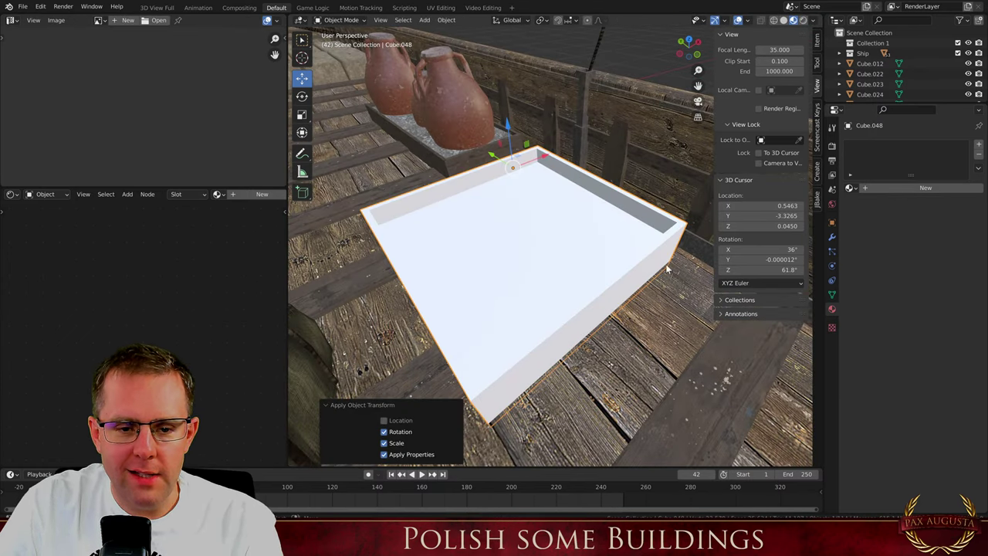
# Assign the existing PlankOther Color material to the tray
pyautogui.click(850, 188)
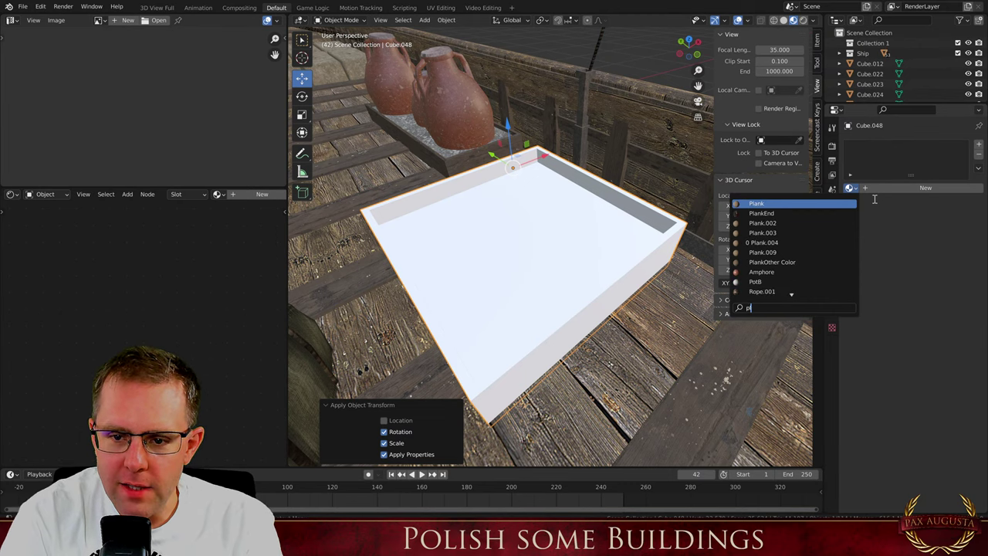
pyautogui.write('pl')
pyautogui.press('Down')
pyautogui.press('Down')
pyautogui.press('Down')
pyautogui.press('Down')
pyautogui.press('Down')
pyautogui.press('Down')
pyautogui.press('Return')
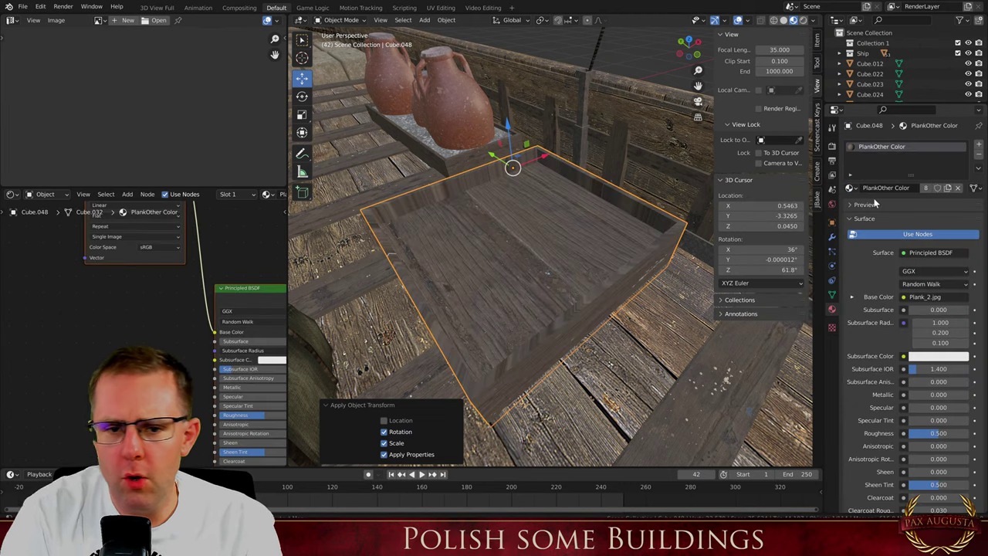
# Unwrap all faces of the tray with Smart UV Project at a 66° angle limit
pyautogui.scroll(1, 572, 299)
pyautogui.keyDown('shift'); pyautogui.moveTo(409, 162); pyautogui.dragTo(460, 206, button='middle'); pyautogui.keyUp('shift')
pyautogui.press('Tab')
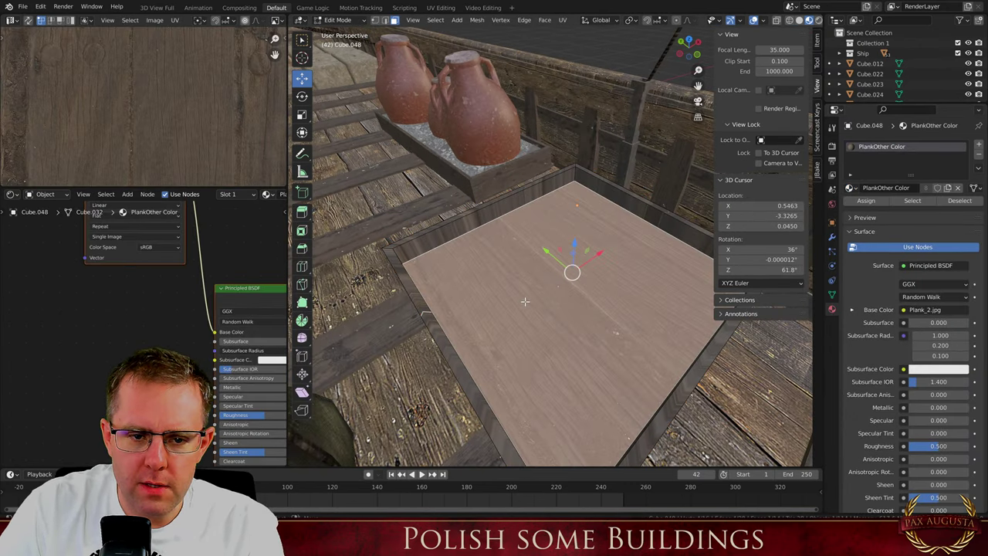
pyautogui.press('a')
pyautogui.press('u')
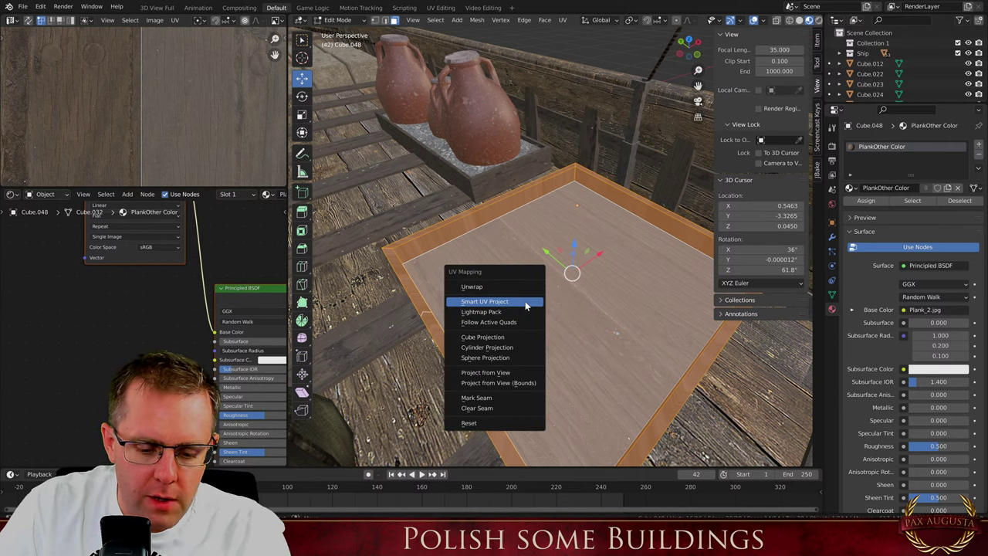
pyautogui.click(485, 302)
pyautogui.click(494, 390)
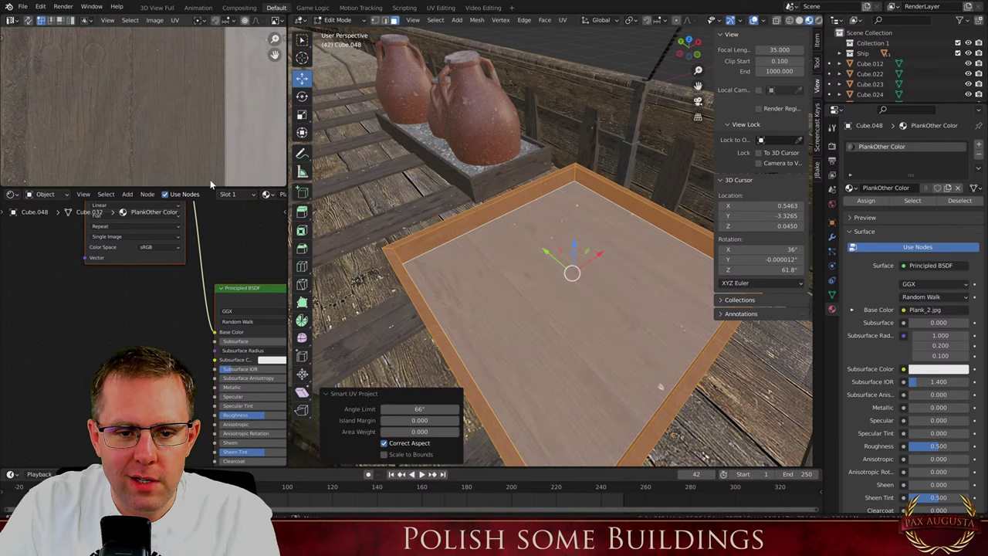
# Enlarge the tray's whole UV layout so the plank texture repeats at a finer scale
pyautogui.scroll(-8, 176, 139)
pyautogui.press('a')
pyautogui.click(242, 177)
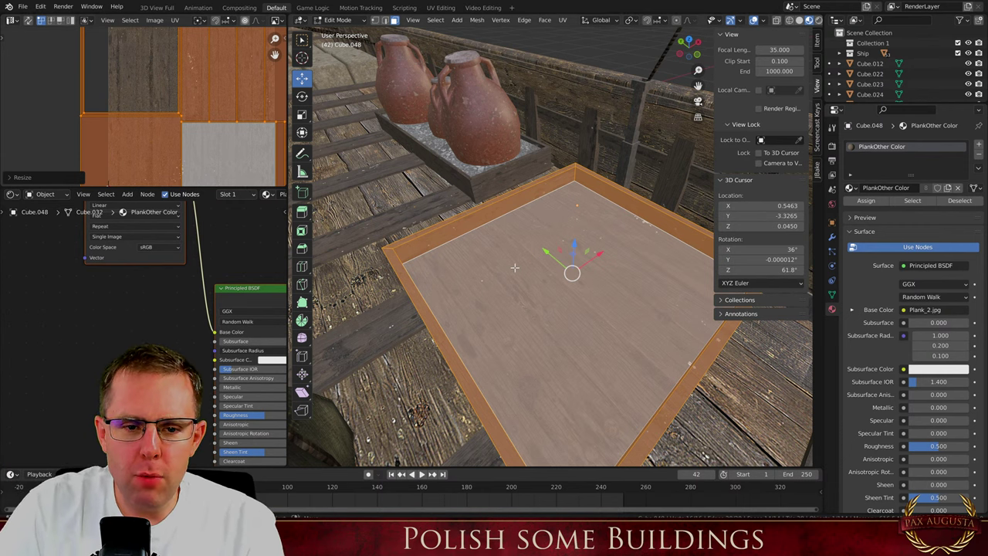
# Add a second material slot with the existing Sand material and assign it to the tray's inner floor face
pyautogui.hotkey('alt', 'a')
pyautogui.click(980, 144)
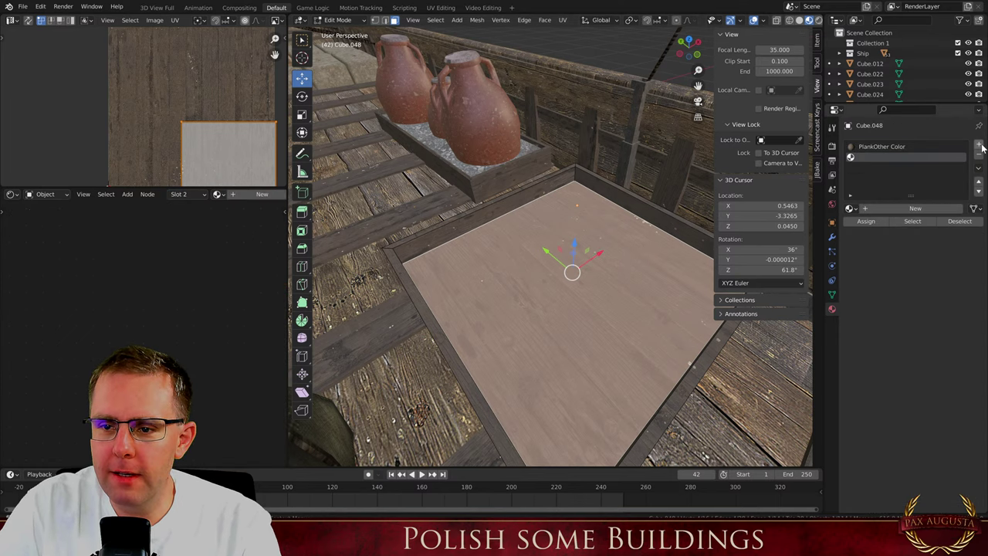
pyautogui.click(850, 209)
pyautogui.write('sand')
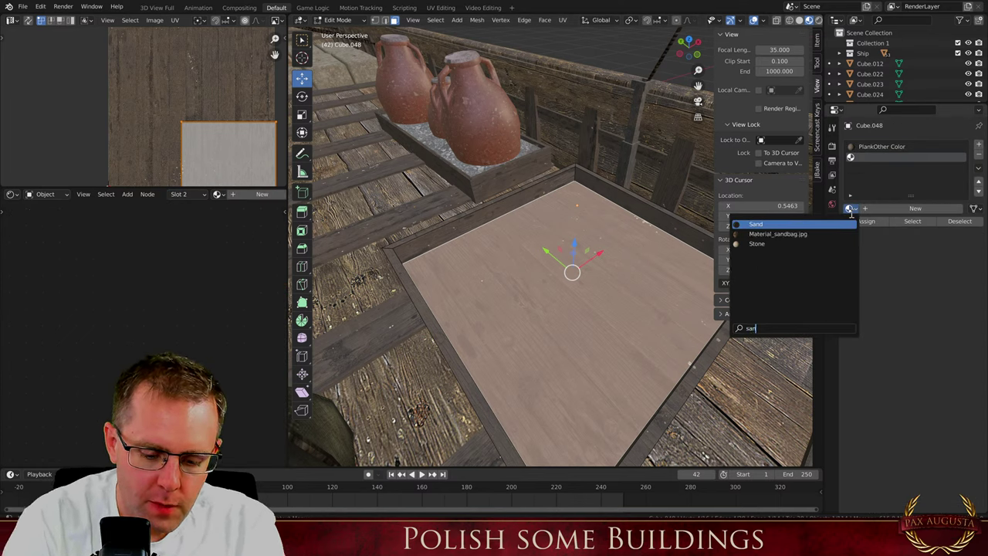
pyautogui.press('Return')
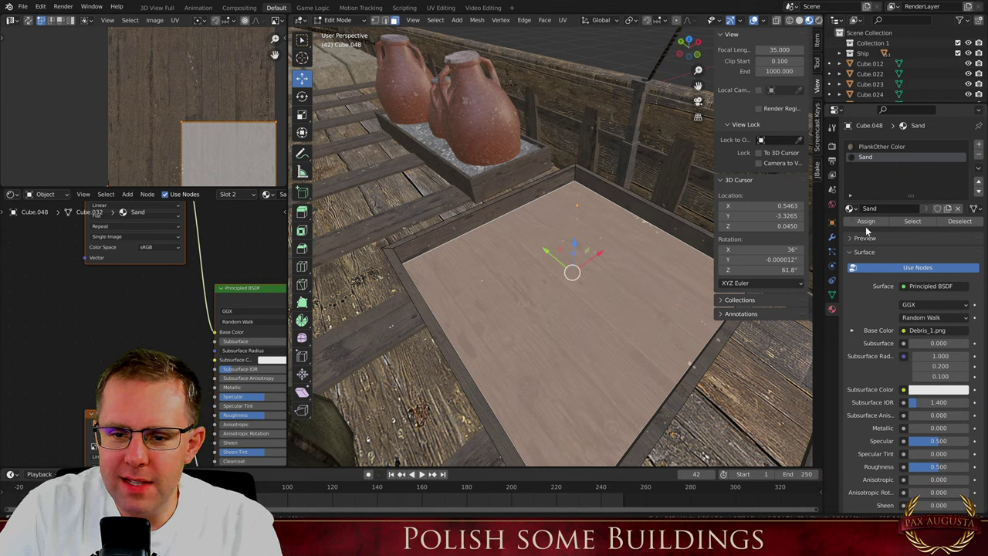
pyautogui.click(862, 222)
# Scale the floor face's UVs up by about 3.4 and return to Object Mode
pyautogui.press('s')
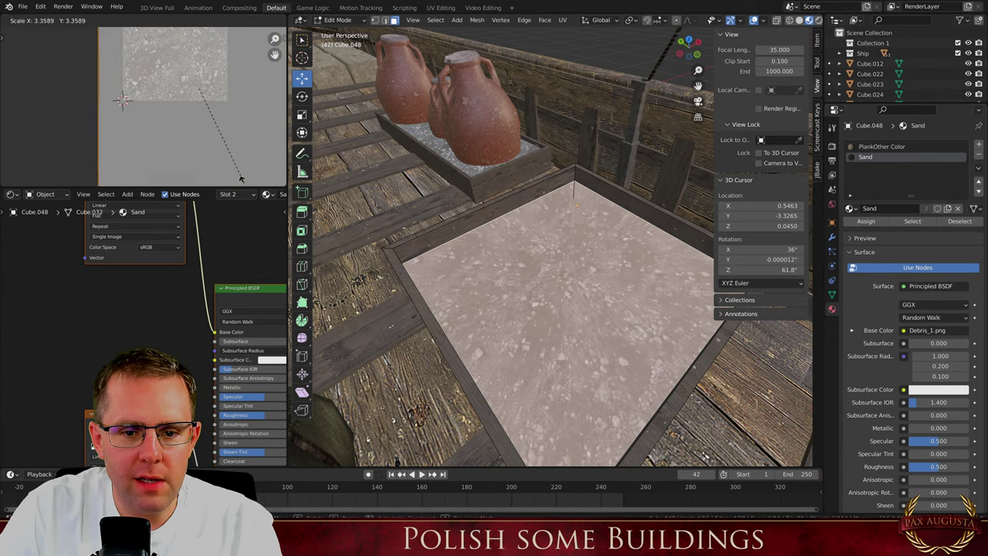
pyautogui.click(246, 185)
pyautogui.press('Tab')
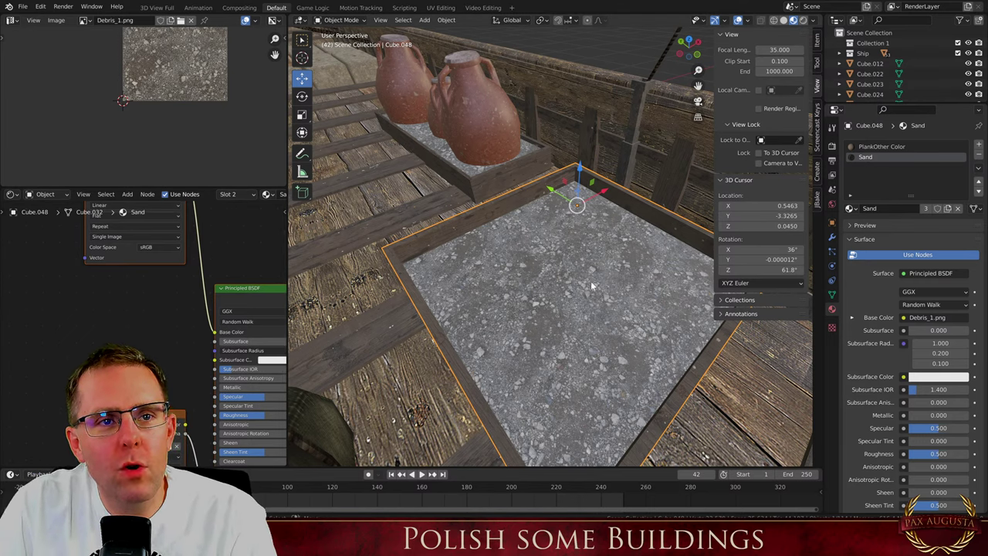
# Duplicate the round pot beside the ship and move the copy about 4.4 m along X onto the deck
pyautogui.scroll(-1, 591, 285)
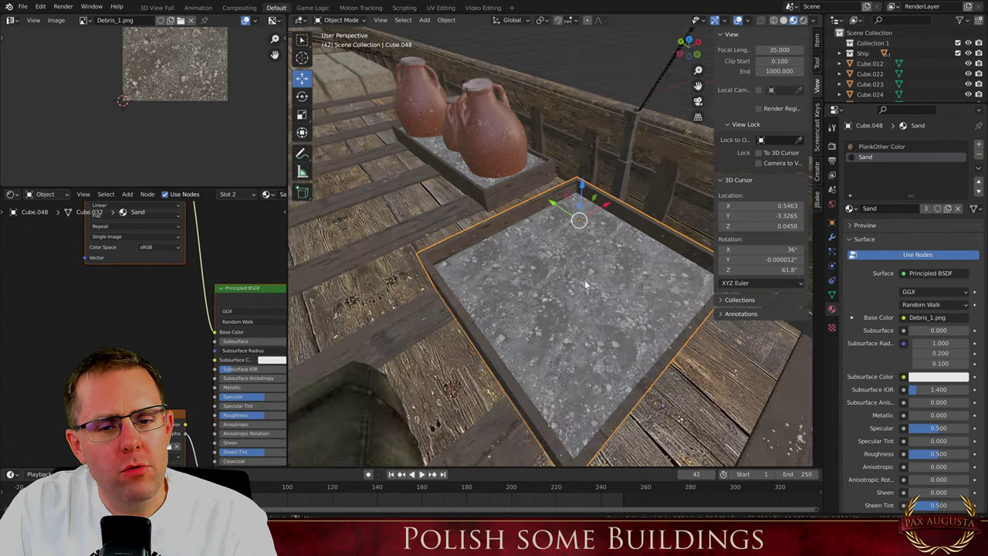
pyautogui.moveTo(591, 285); pyautogui.dragTo(417, 308, button='middle')
pyautogui.scroll(-4, 560, 270)
pyautogui.scroll(-5, 441, 315)
pyautogui.click(417, 308)
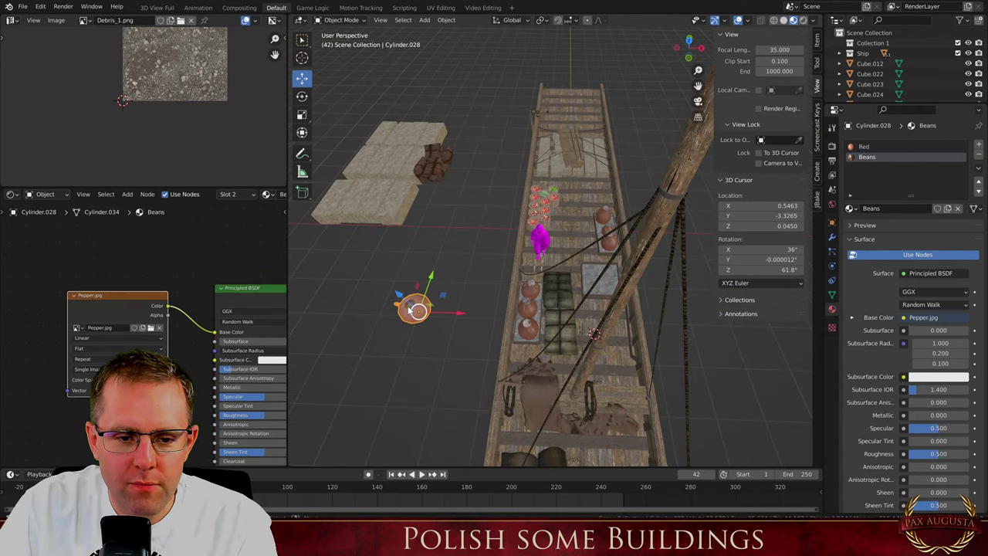
pyautogui.hotkey('shift', 'd')
pyautogui.press('x')
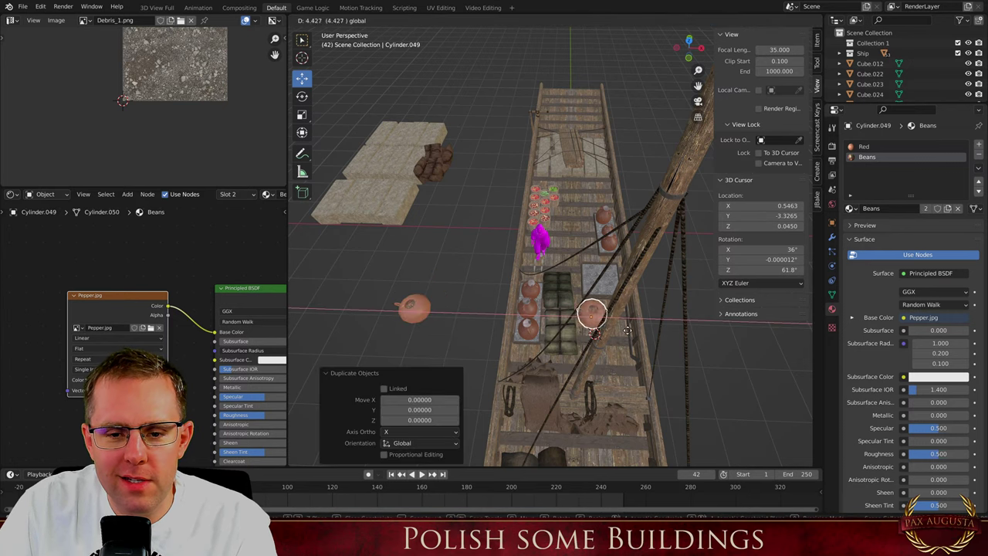
pyautogui.click(638, 326)
# Move the copied pot about 1.14 m along Y so it sits over the sand-filled tray
pyautogui.moveTo(563, 336); pyautogui.dragTo(583, 291, button='middle')
pyautogui.scroll(3, 583, 291)
pyautogui.moveTo(578, 295); pyautogui.dragTo(533, 230)
pyautogui.scroll(4, 540, 260)
pyautogui.moveTo(541, 261); pyautogui.dragTo(588, 324, button='middle')
pyautogui.scroll(2, 607, 202)
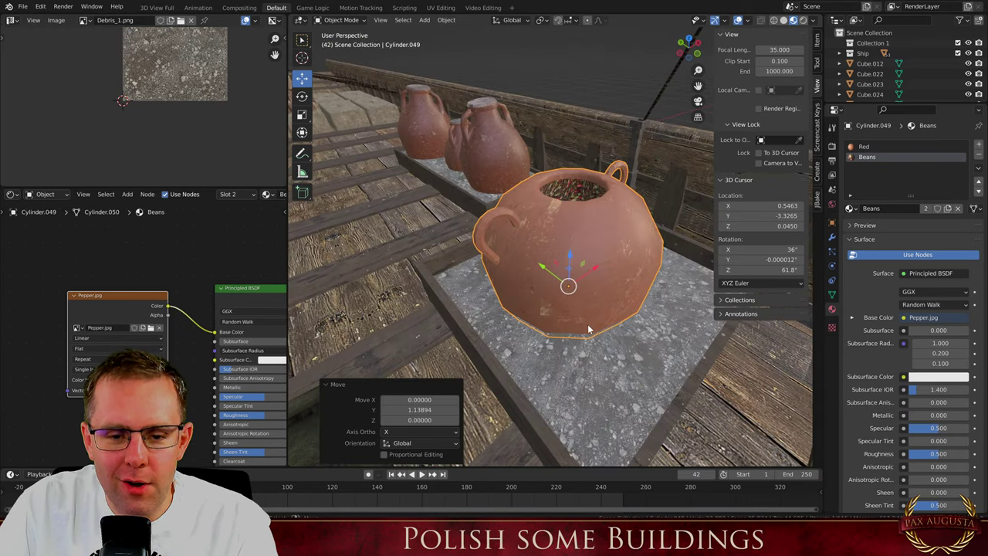
# Scale the copied pot to 0.522 and raise it about 0.044 m along Z onto the sand
pyautogui.press('s')
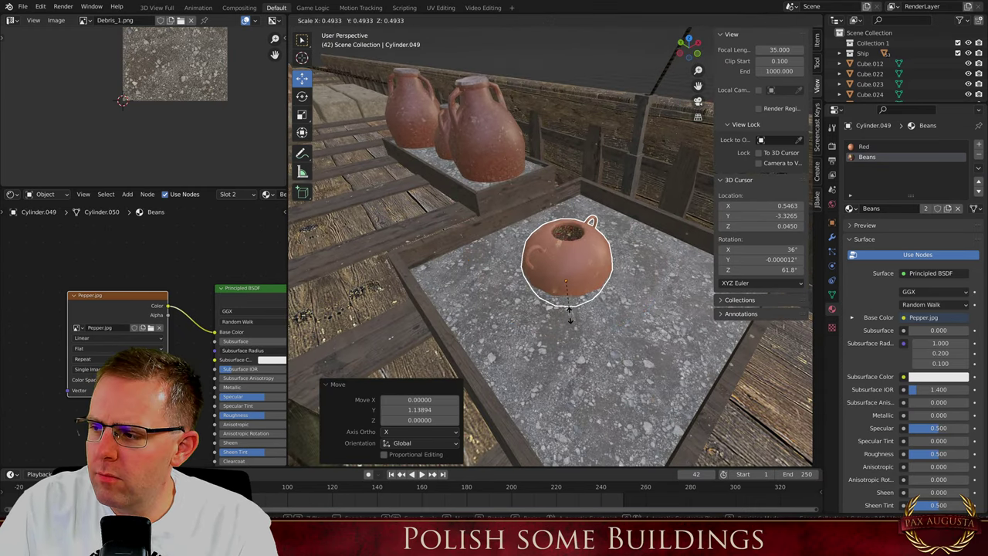
pyautogui.click(572, 322)
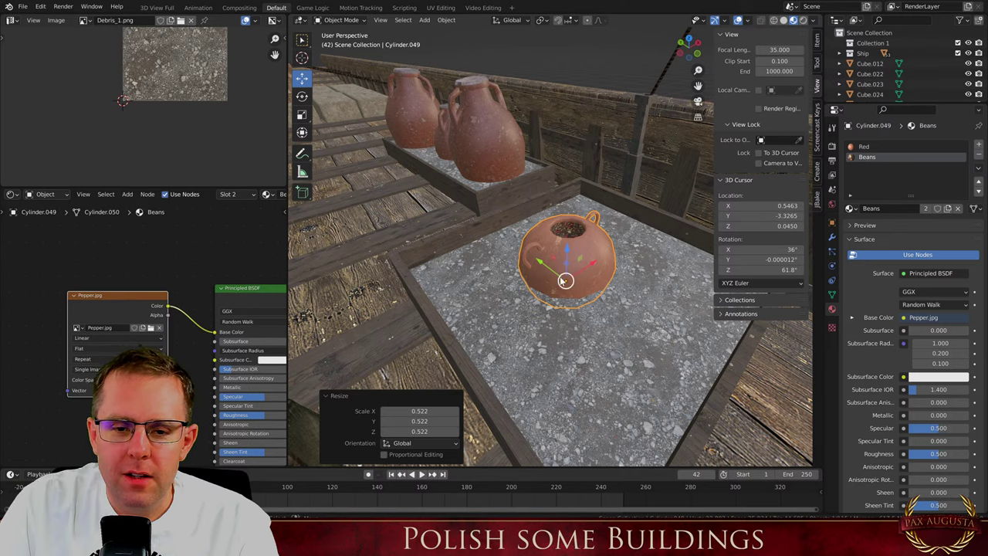
pyautogui.press('g')
pyautogui.press('z')
pyautogui.click(580, 230)
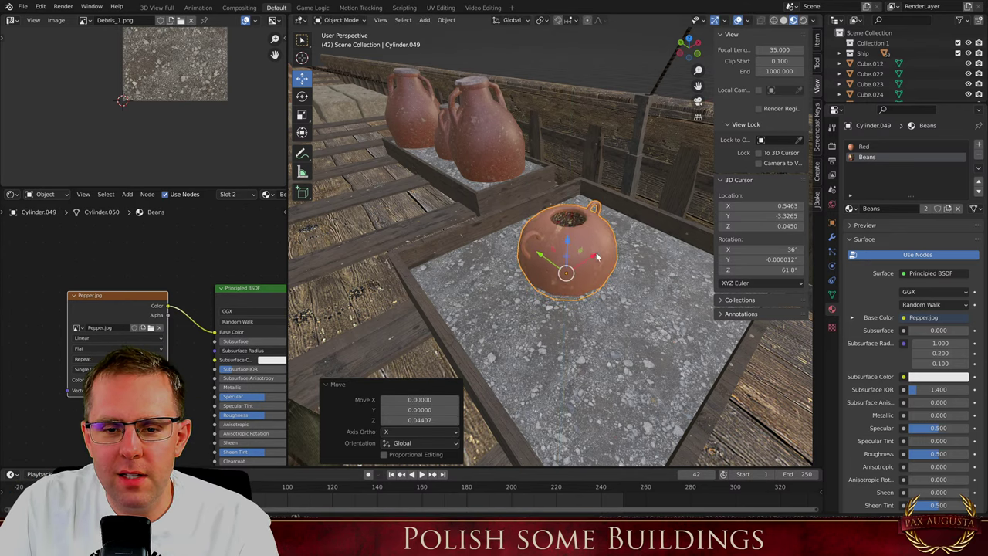
# Shift the pot about 0.27 m along X and 0.098 m along Y, and raise it about 0.01 m
pyautogui.press('g')
pyautogui.press('x')
pyautogui.click(586, 238)
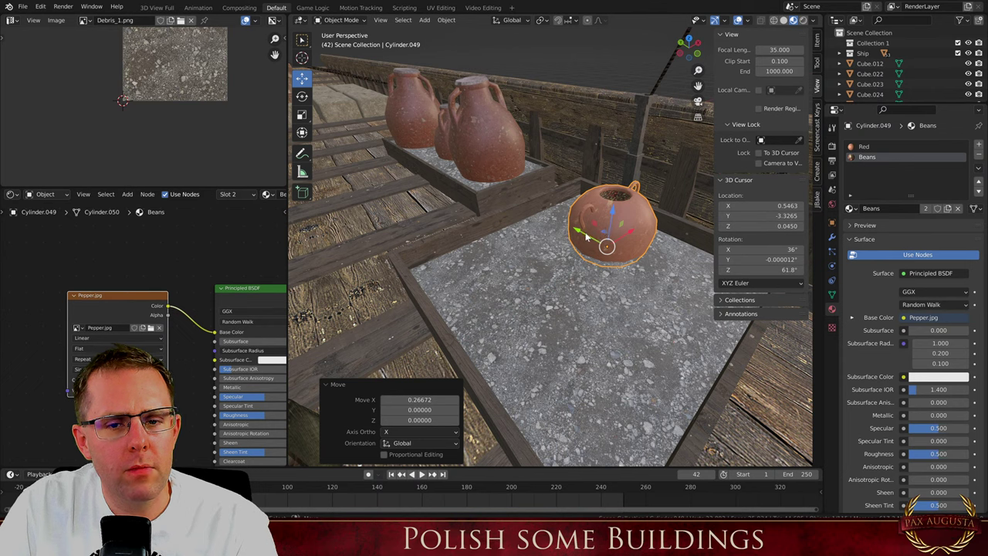
pyautogui.press('g')
pyautogui.press('y')
pyautogui.click(559, 223)
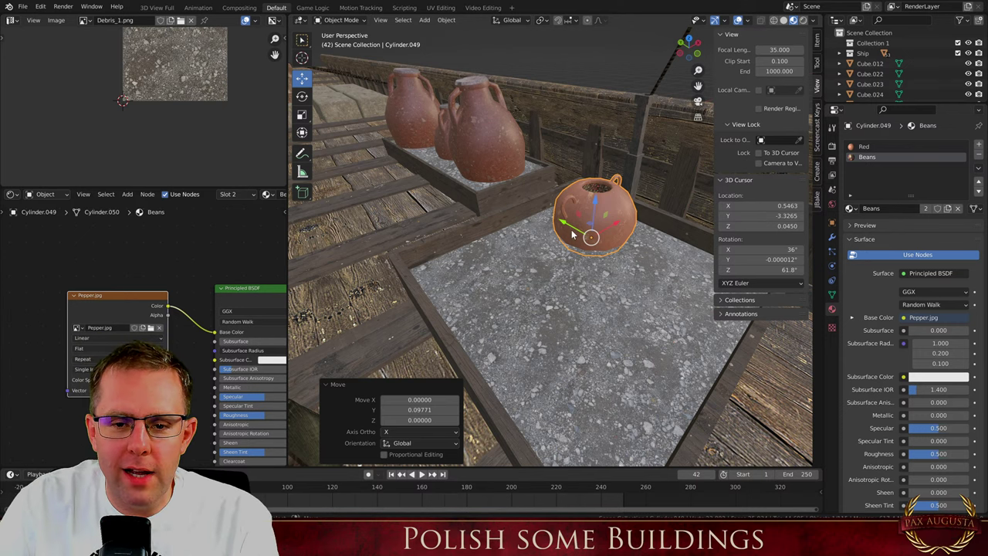
pyautogui.moveTo(592, 198); pyautogui.dragTo(592, 202)
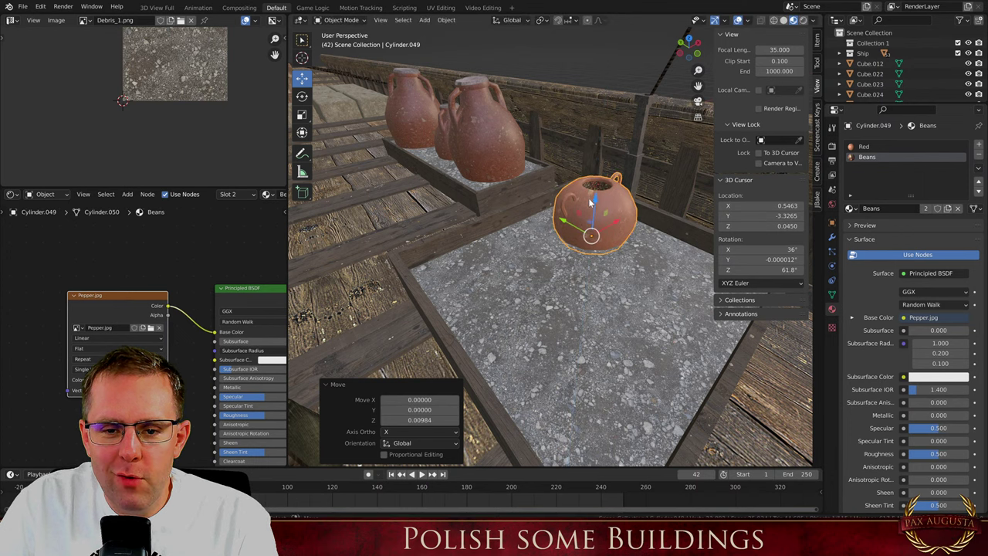
# In top view, nudge the pot closer to the tray's corner and rotate it about 71° around Z
pyautogui.press('KP_7')
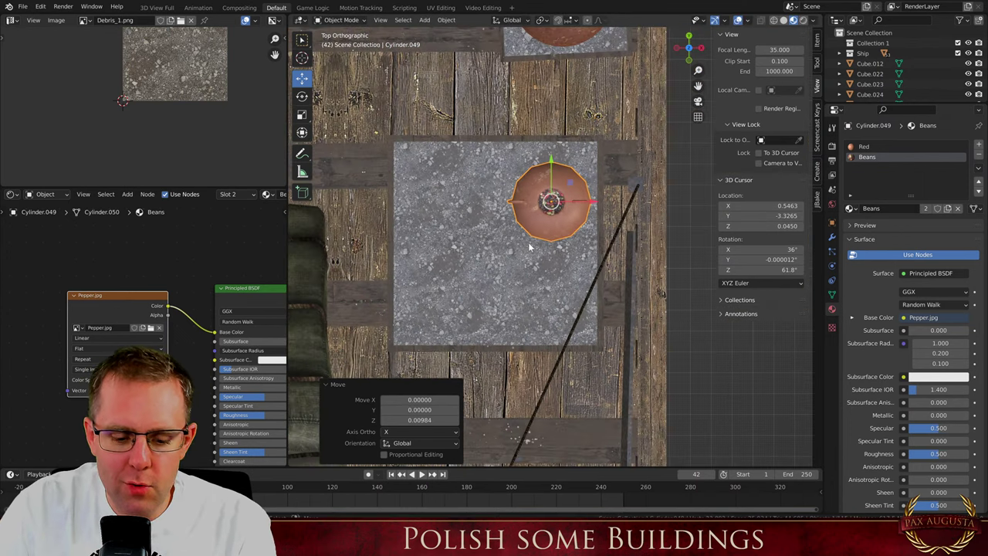
pyautogui.press('g')
pyautogui.click(557, 230)
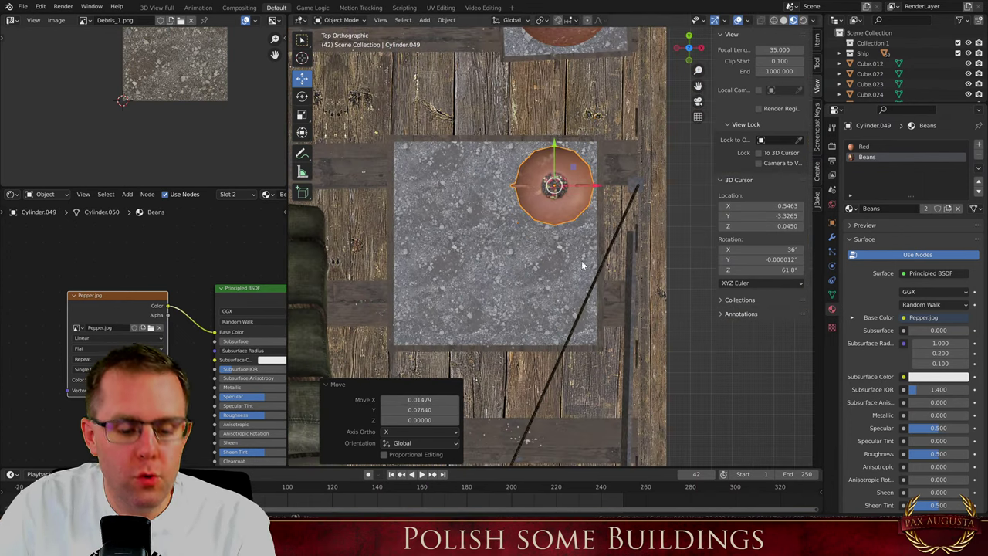
pyautogui.press('r')
pyautogui.click(553, 188)
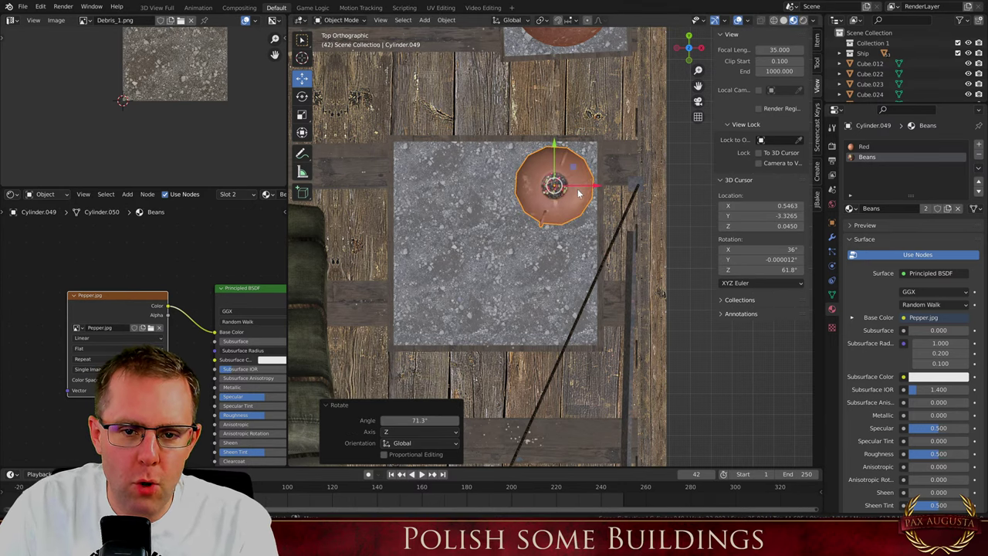
# Duplicate the pot to the tray's opposite corner, about -0.53 m along X, rotate it about 87°, and fine-tune its position
pyautogui.hotkey('shift', 'd')
pyautogui.click(446, 194)
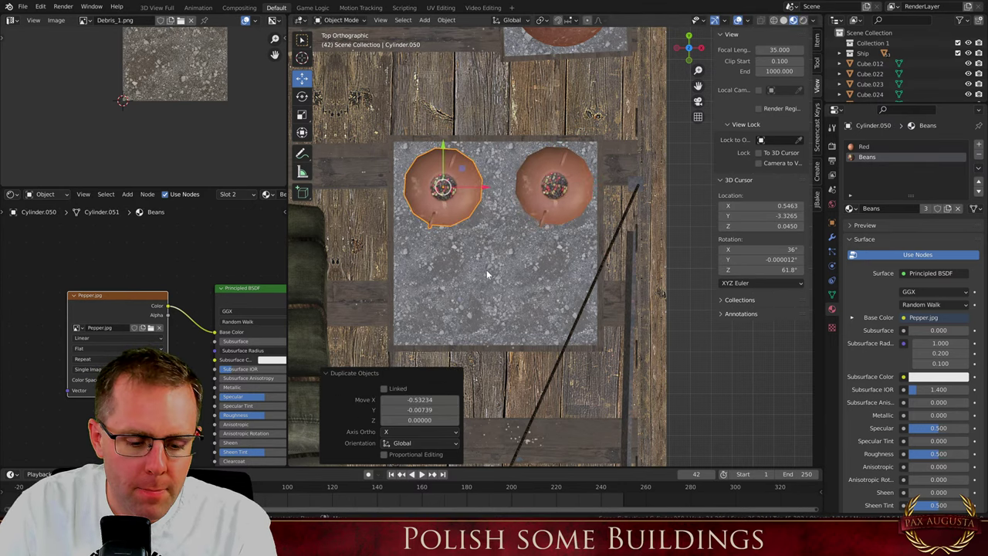
pyautogui.press('r')
pyautogui.click(473, 192)
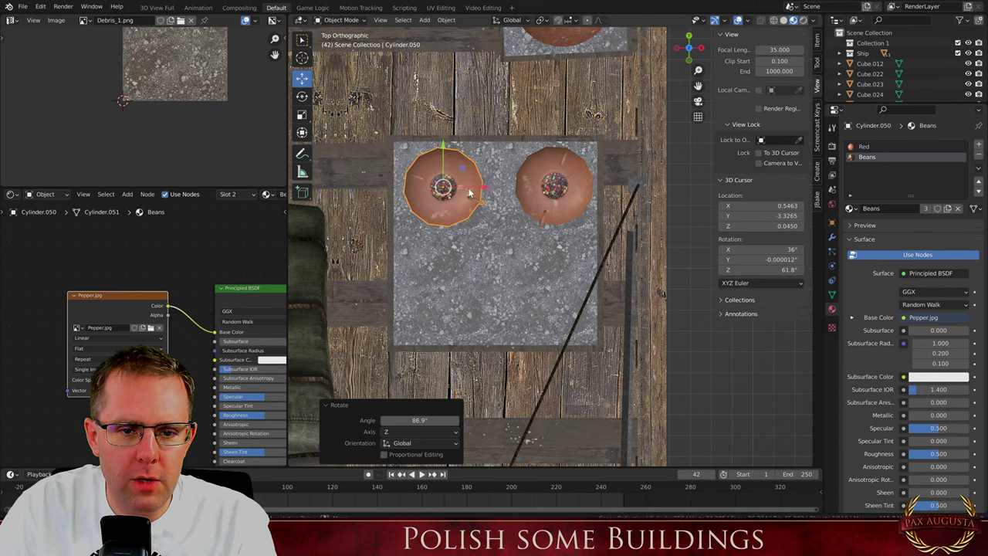
pyautogui.press('g')
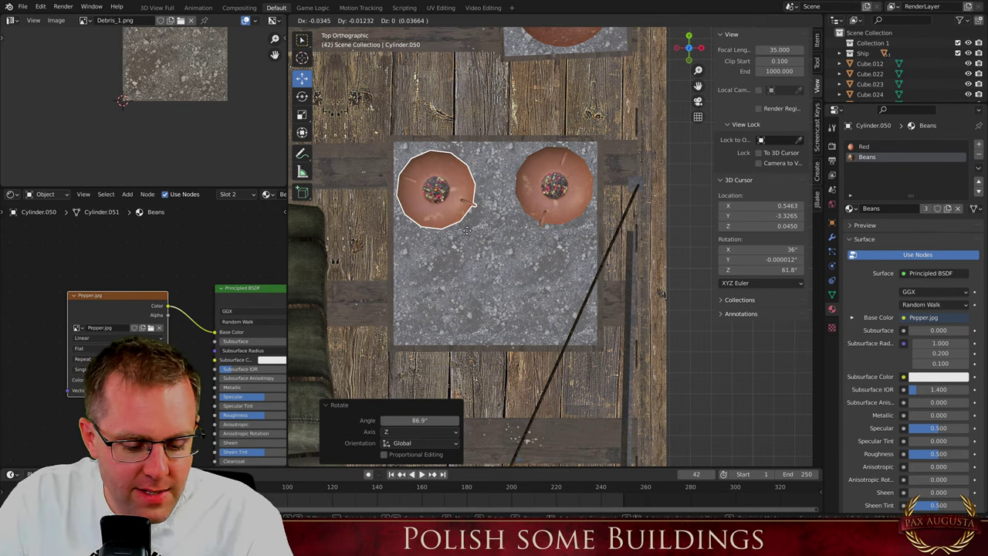
pyautogui.click(467, 230)
# Give the second pot its own copy of the Beans material and replace the copy's image texture with Beans_1.jpg
pyautogui.scroll(-4, 495, 239)
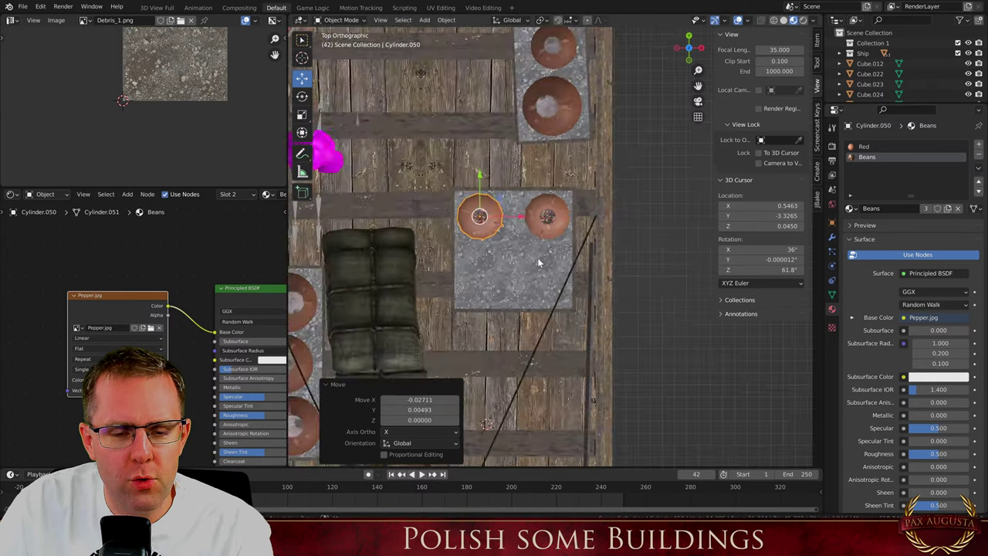
pyautogui.scroll(6, 530, 255)
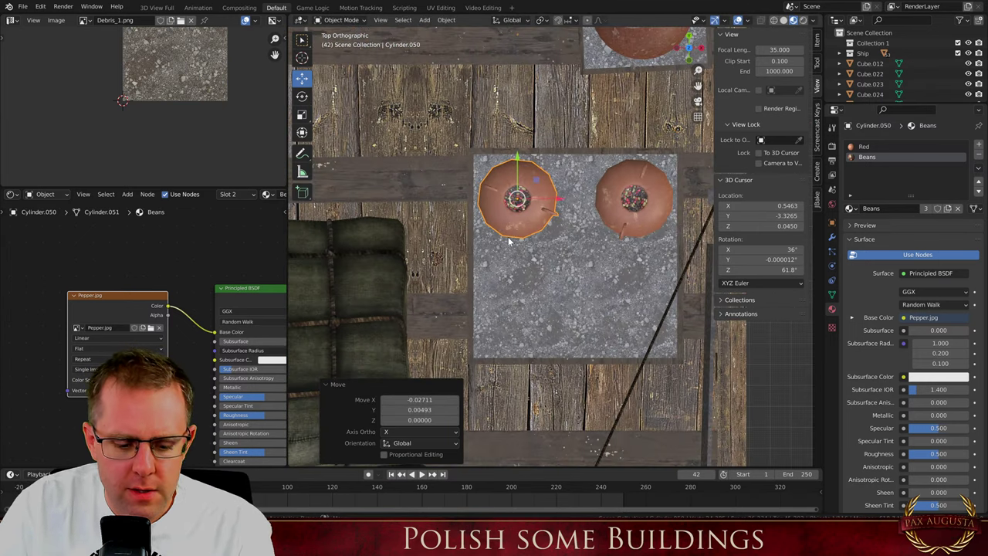
pyautogui.moveTo(520, 240); pyautogui.dragTo(589, 102, button='middle')
pyautogui.scroll(4, 589, 101)
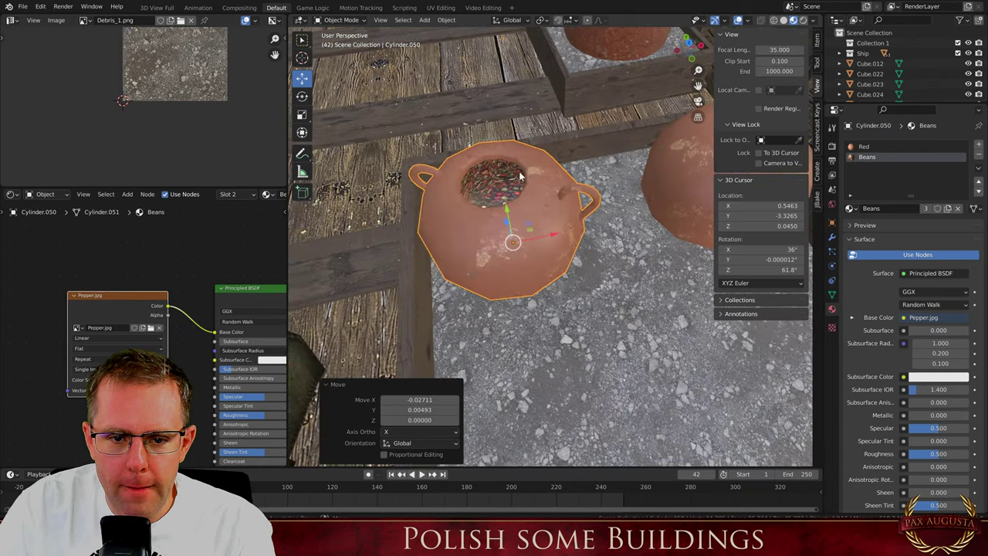
pyautogui.press('Tab')
pyautogui.scroll(-4, 208, 129)
pyautogui.scroll(5, 199, 83)
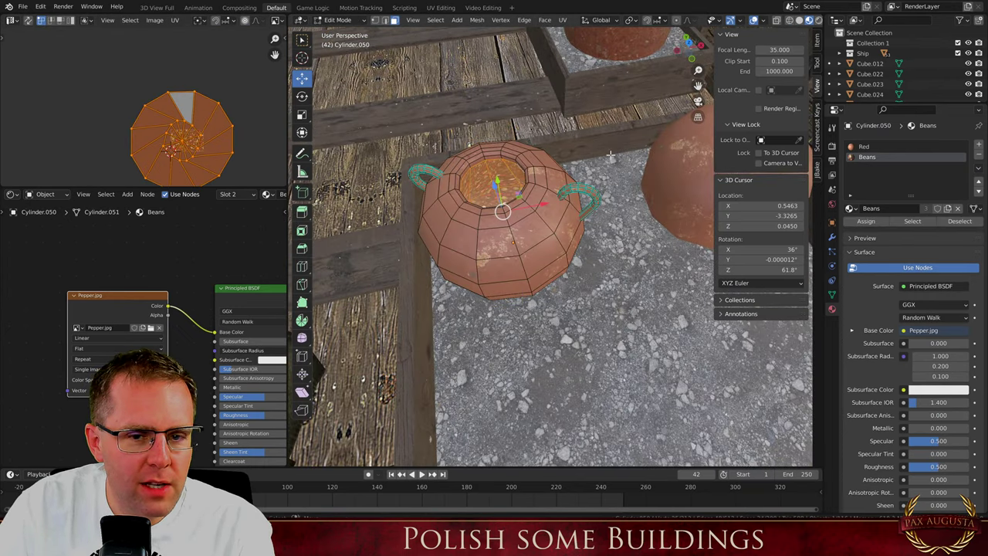
pyautogui.click(849, 208)
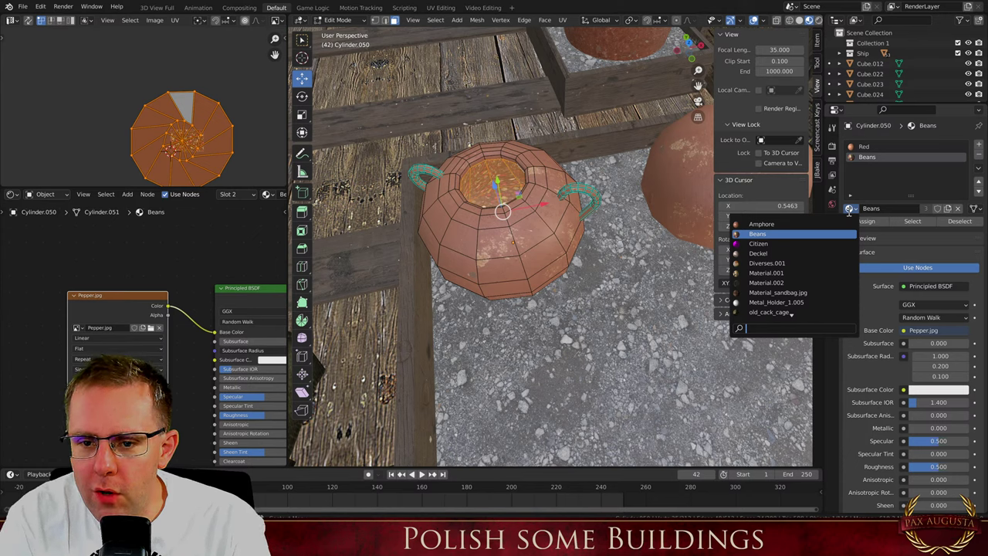
pyautogui.click(949, 209)
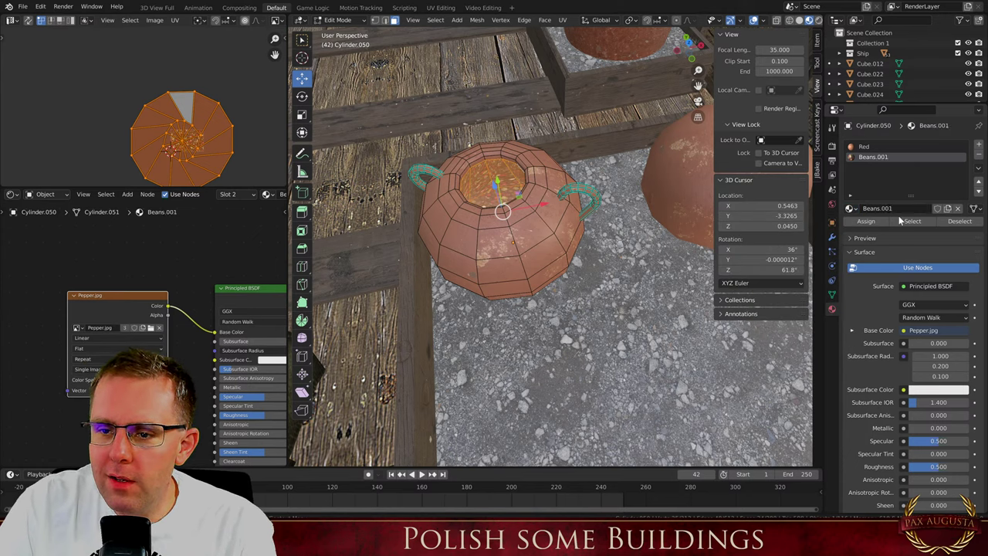
pyautogui.click(151, 328)
pyautogui.doubleClick(352, 244)
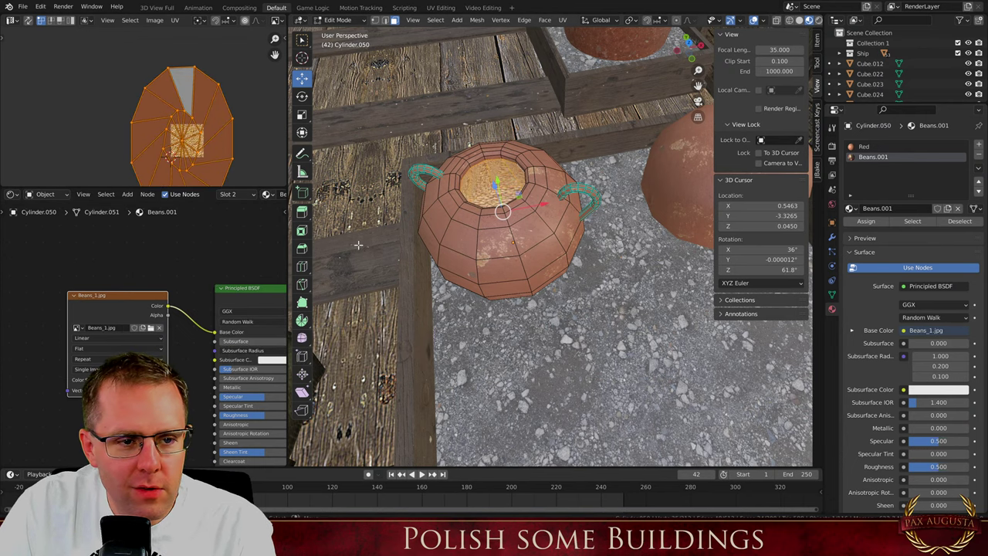
# Leave the second pot's mesh editing and shift the pot about 0.037 m along X on the tray
pyautogui.press('Tab')
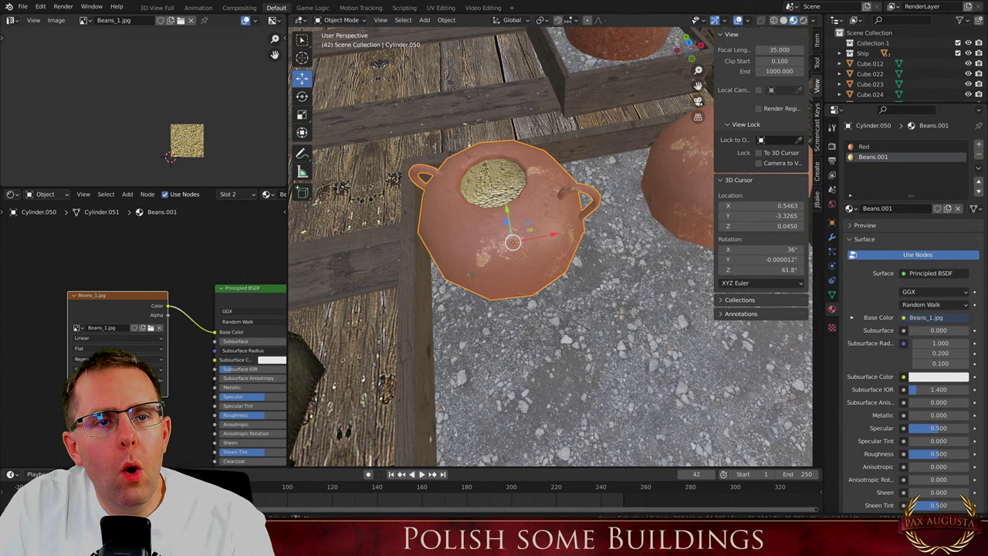
pyautogui.scroll(-5, 520, 202)
pyautogui.moveTo(520, 202); pyautogui.dragTo(516, 139, button='middle')
pyautogui.scroll(4, 516, 155)
pyautogui.moveTo(545, 286); pyautogui.dragTo(559, 285)
pyautogui.scroll(-6, 519, 205)
pyautogui.press('KP_7')
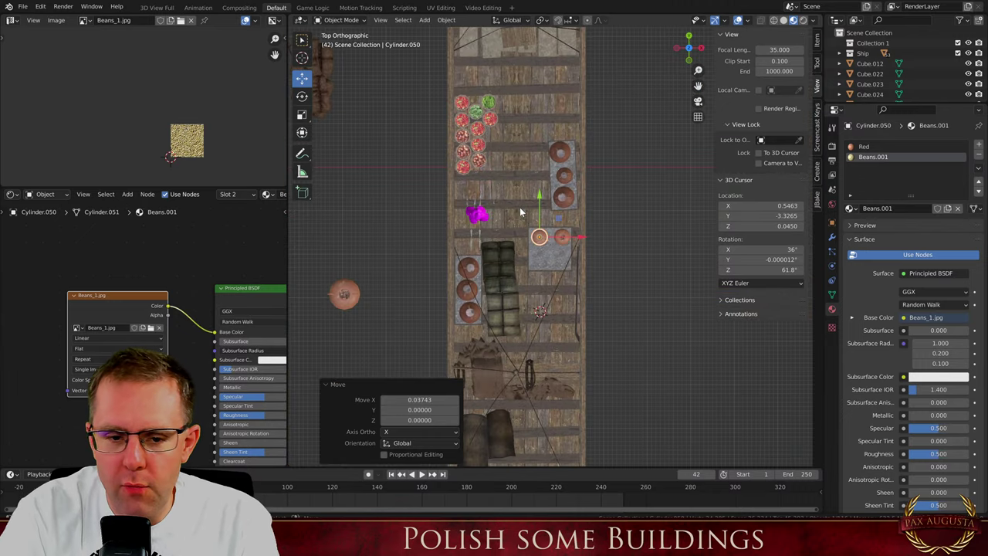
pyautogui.scroll(-5, 533, 231)
pyautogui.scroll(5, 546, 230)
pyautogui.scroll(4, 546, 230)
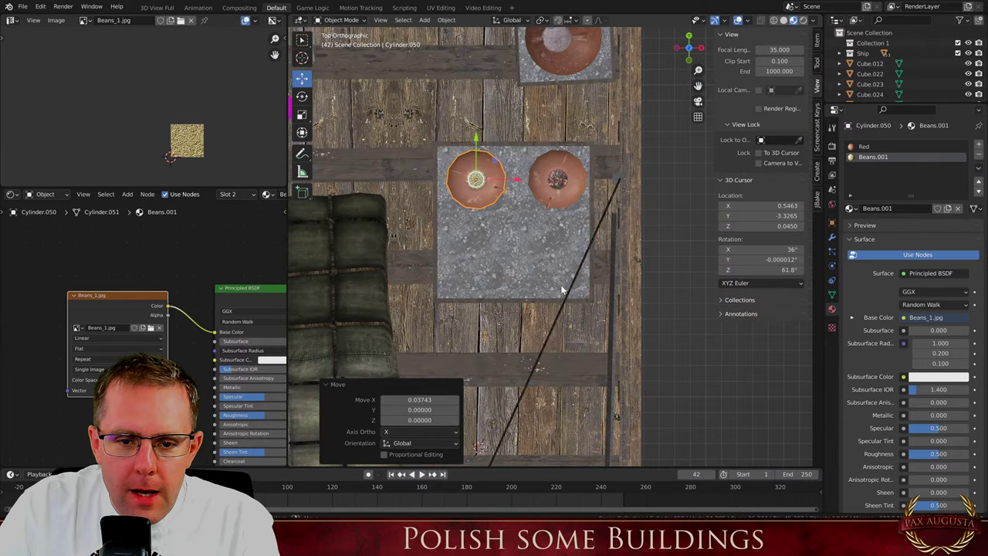
pyautogui.scroll(-3, 578, 261)
pyautogui.moveTo(578, 261); pyautogui.dragTo(352, 127, button='middle')
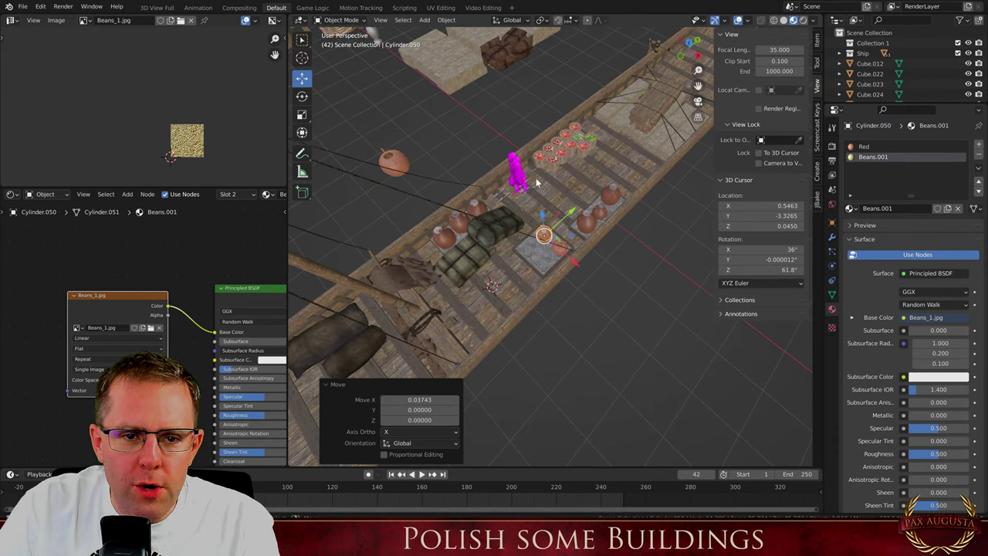
# Try another model on the deck beside the baskets and delete it again
pyautogui.click(24, 7)
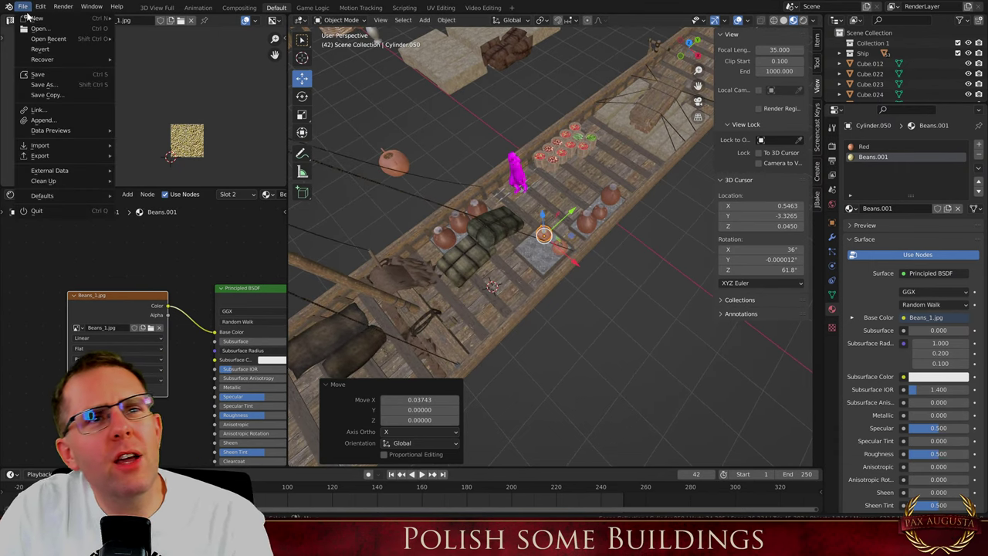
pyautogui.click(22, 8)
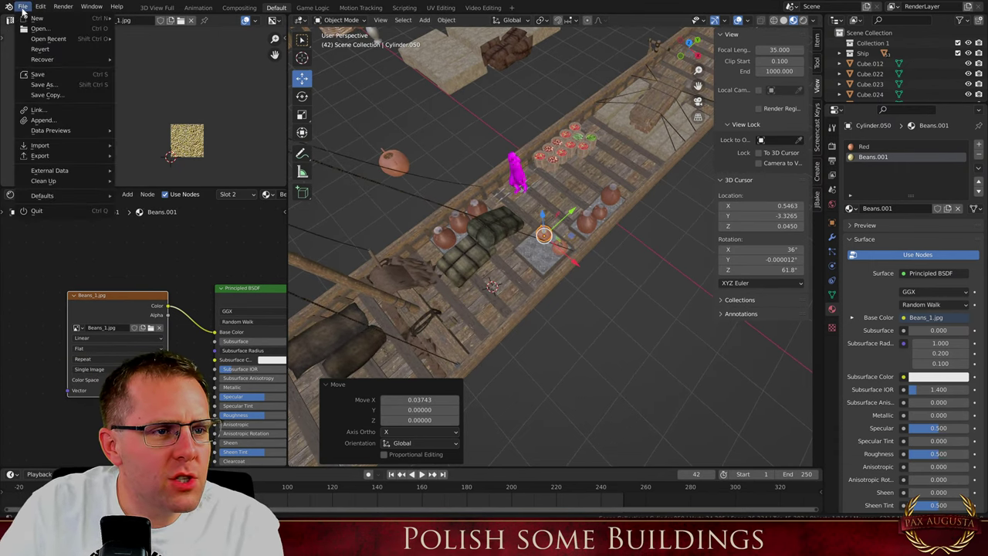
pyautogui.moveTo(73, 145)
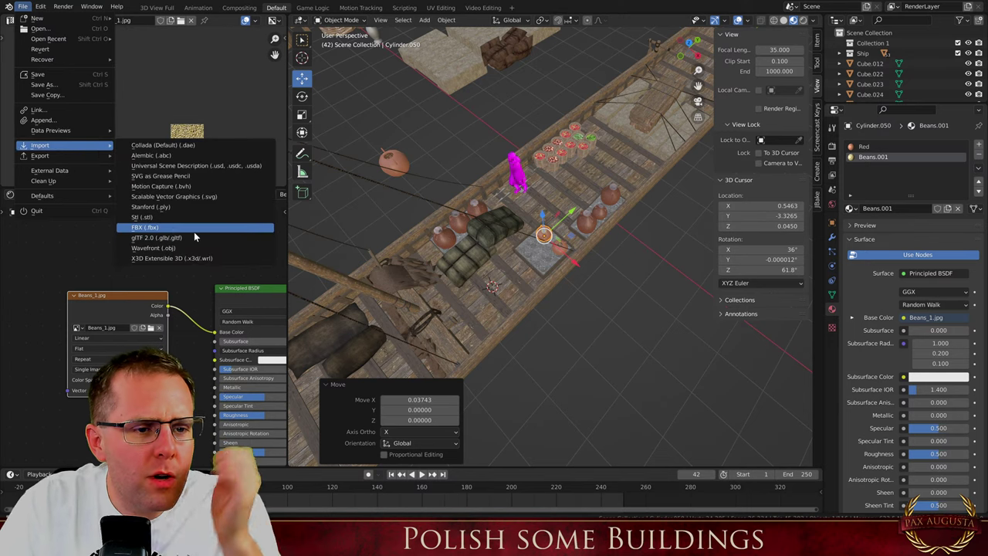
pyautogui.press('Escape')
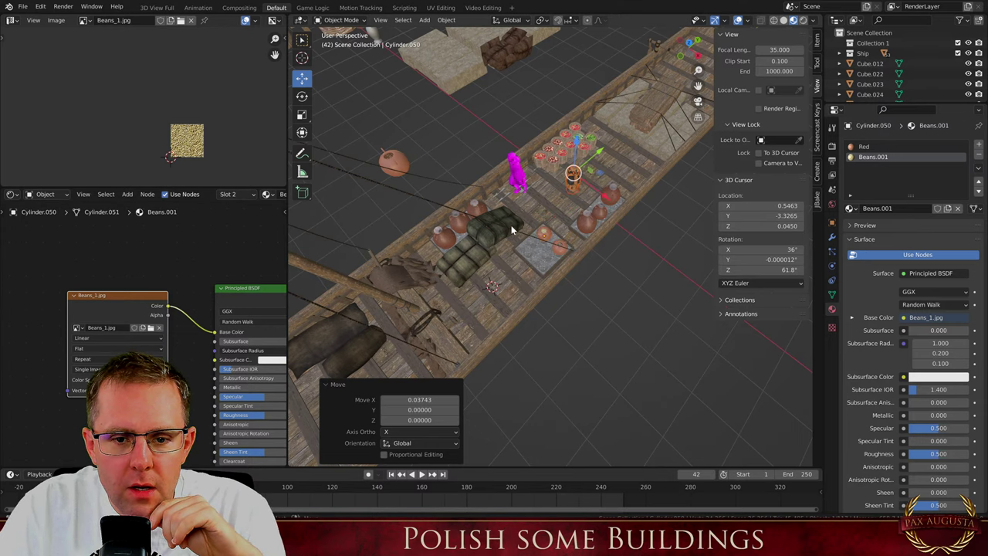
pyautogui.scroll(8, 517, 188)
pyautogui.press('Delete')
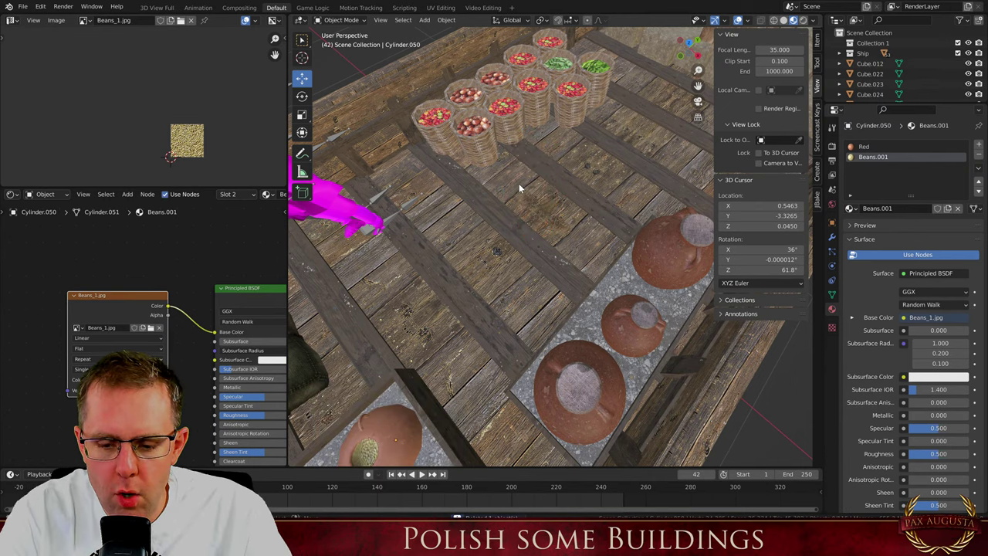
# Try a large clay pot pasted onto the deck and delete it again
pyautogui.click(23, 9)
pyautogui.moveTo(40, 146)
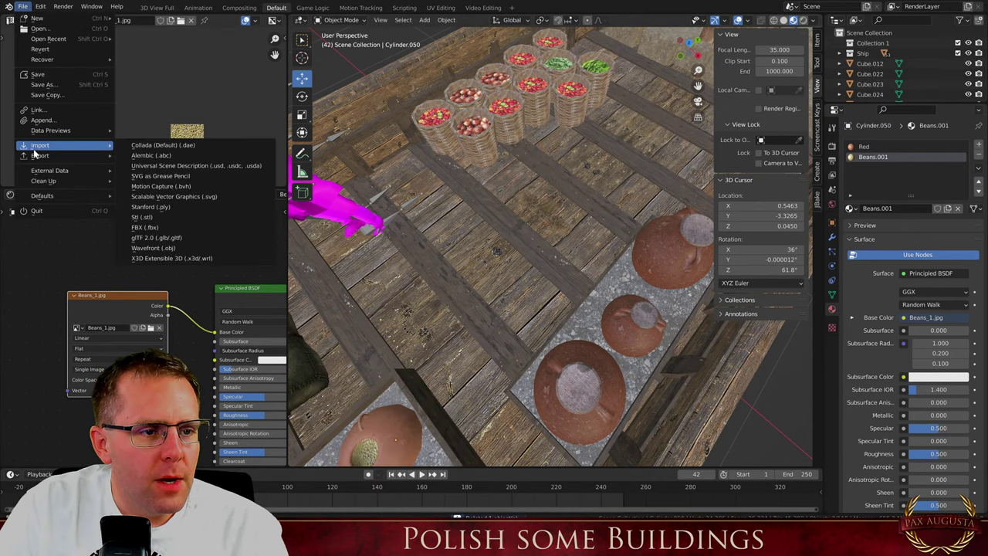
pyautogui.click(175, 232)
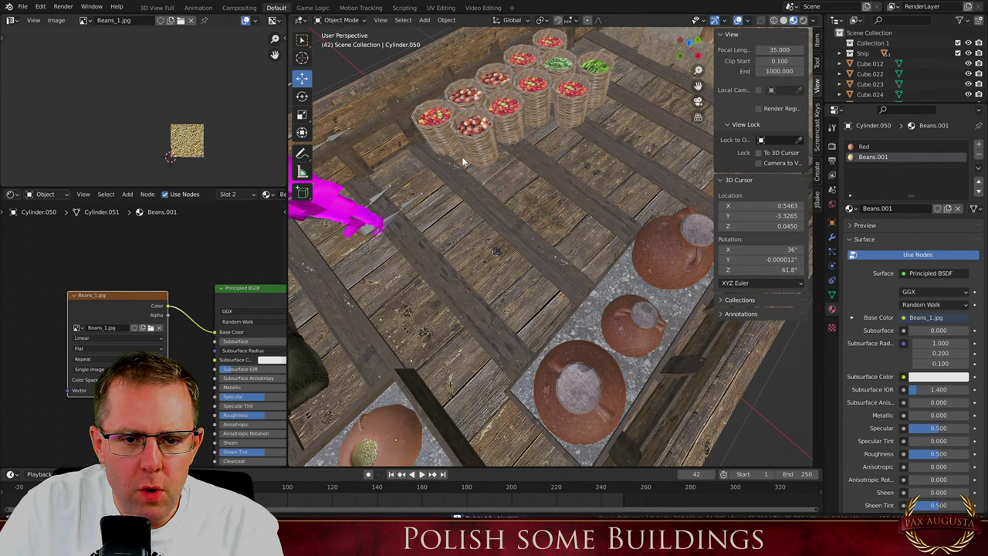
pyautogui.hotkey('ctrl', 'v')
pyautogui.scroll(-5, 569, 228)
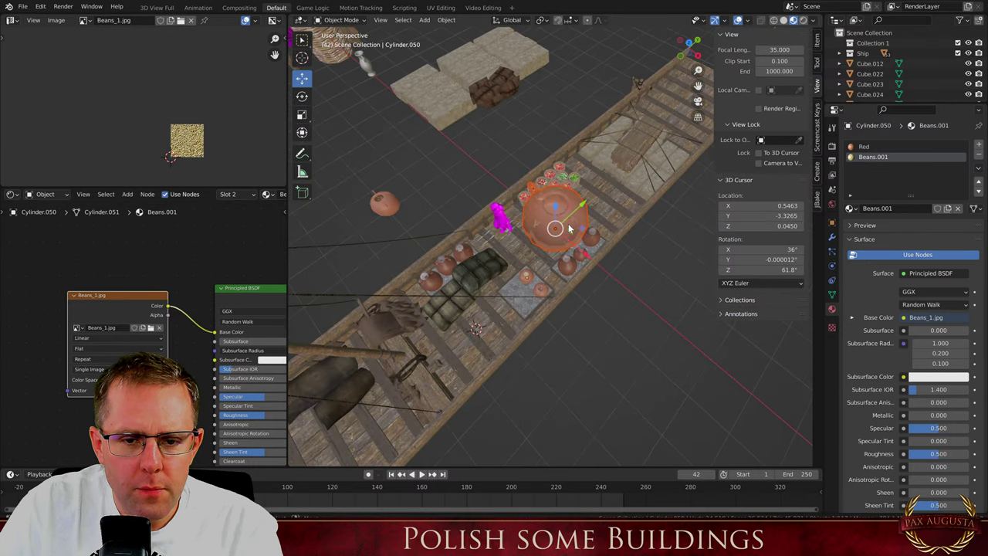
pyautogui.scroll(3, 569, 229)
pyautogui.press('Delete')
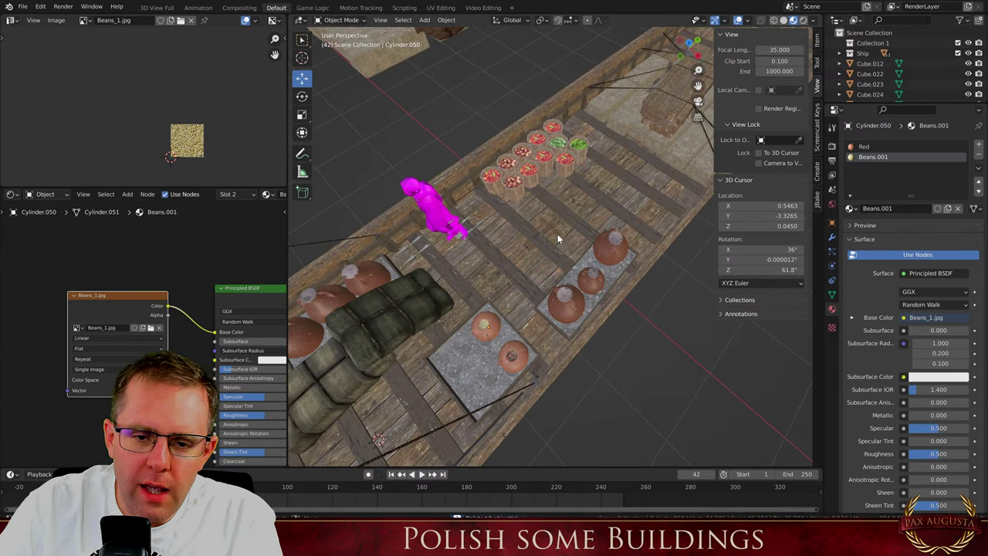
# Place the 3D cursor on the open deck between the baskets and the jar tray, and add a 32-vertex cylinder there
pyautogui.scroll(4, 557, 234)
pyautogui.scroll(-3, 540, 278)
pyautogui.scroll(-4, 526, 244)
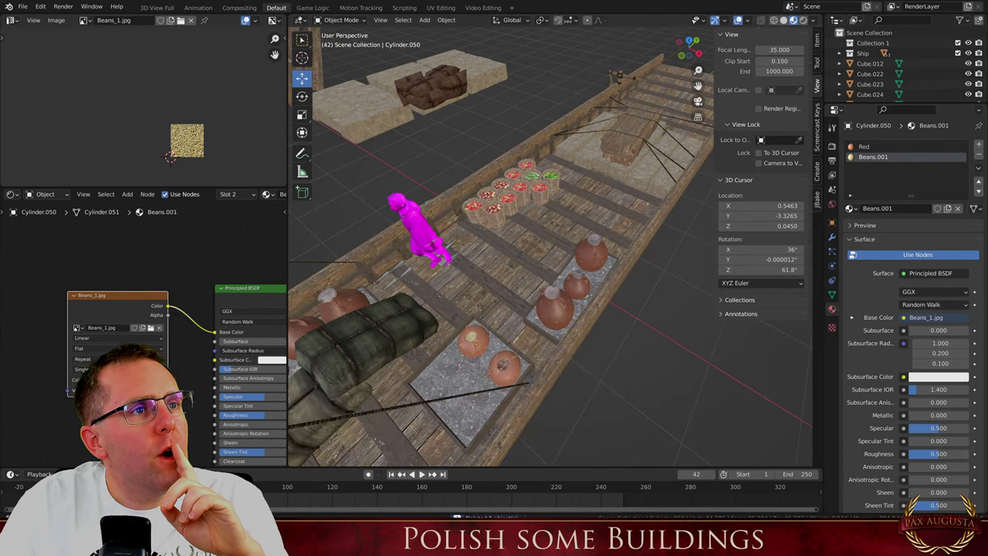
pyautogui.keyDown('shift'); pyautogui.rightClick(492, 275); pyautogui.keyUp('shift')
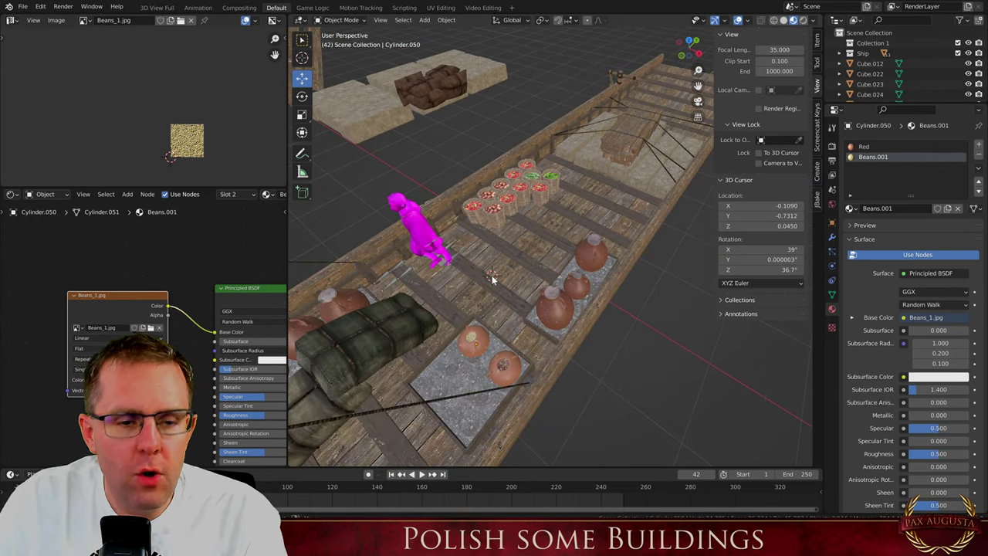
pyautogui.scroll(4, 503, 255)
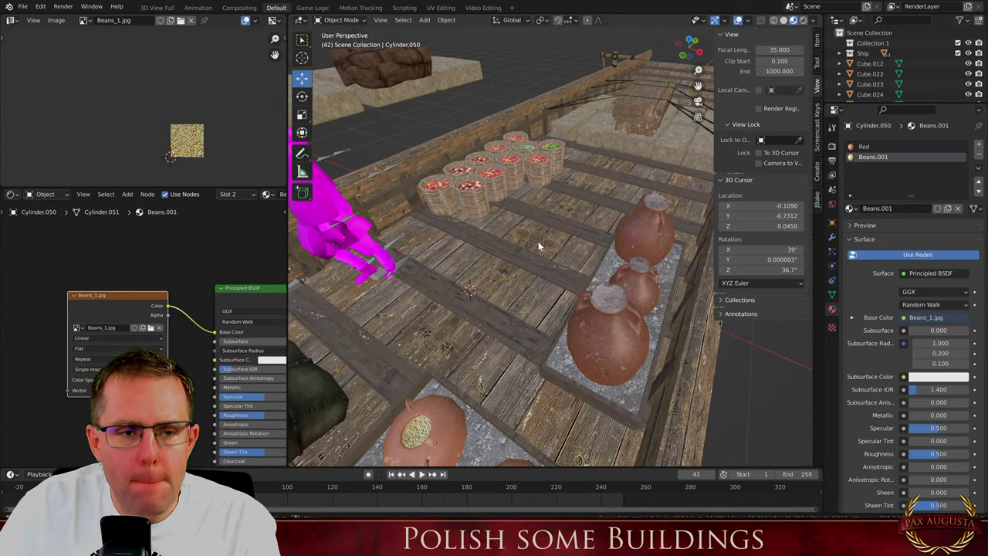
pyautogui.keyDown('shift'); pyautogui.rightClick(538, 241); pyautogui.keyUp('shift')
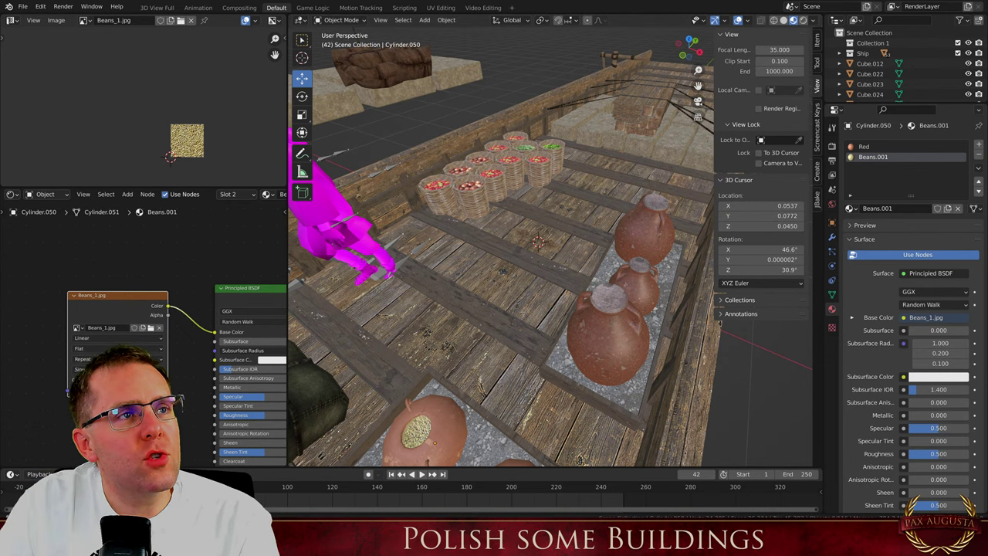
pyautogui.keyDown('shift'); pyautogui.rightClick(551, 246); pyautogui.keyUp('shift')
pyautogui.hotkey('shift', 'a')
pyautogui.moveTo(551, 247)
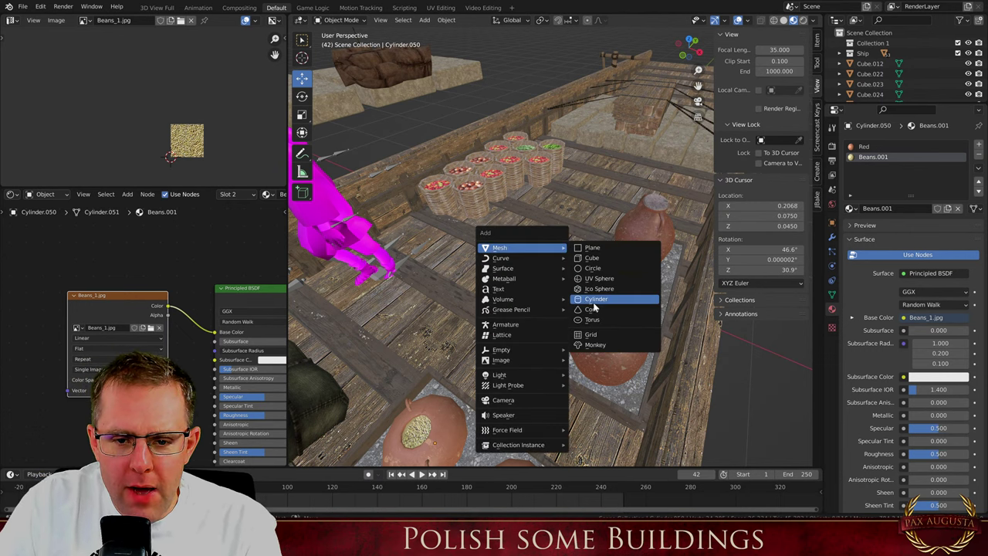
pyautogui.click(593, 298)
pyautogui.doubleClick(421, 334)
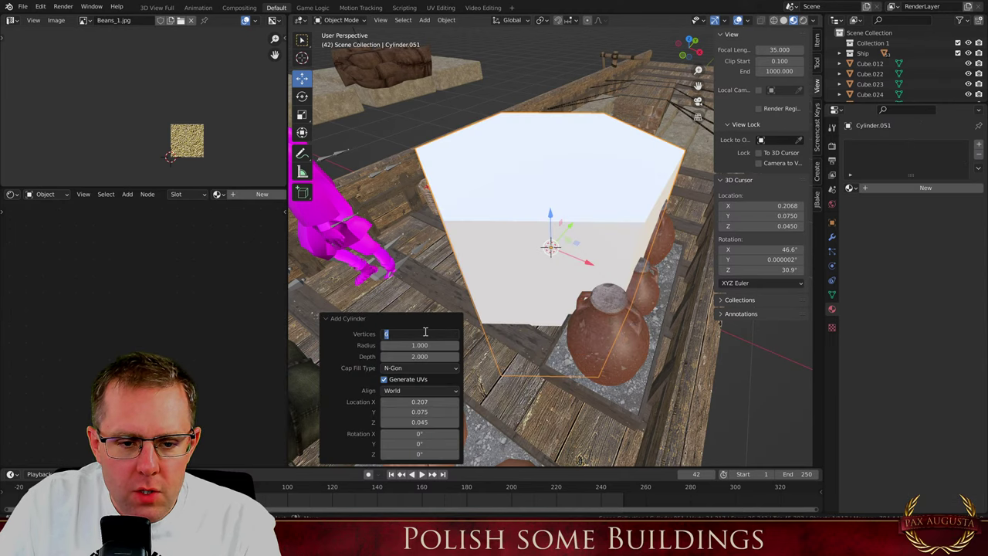
pyautogui.write('32')
pyautogui.press('Return')
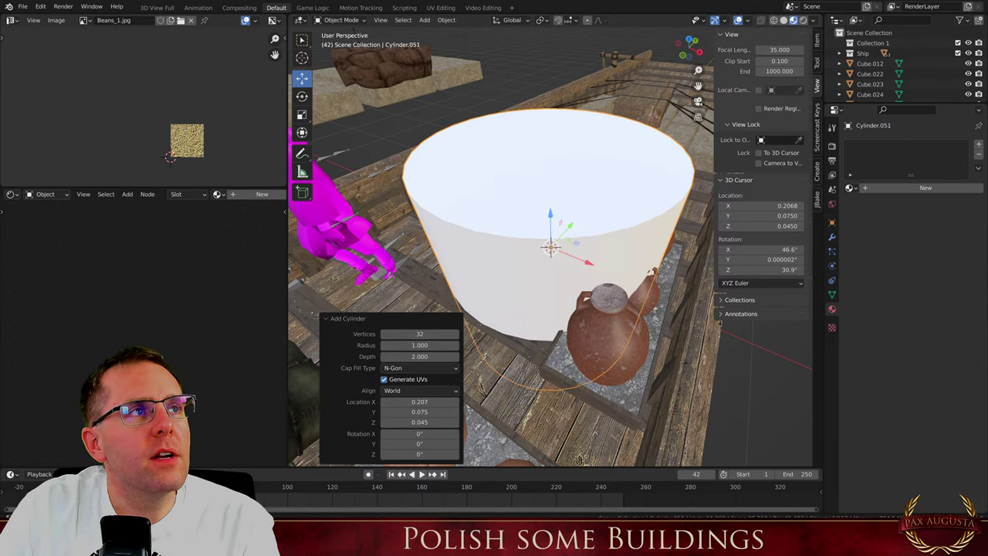
# Scale the cylinder to about 0.595, raise it about 0.55 m, and scale it again to about 0.768
pyautogui.scroll(-2, 502, 255)
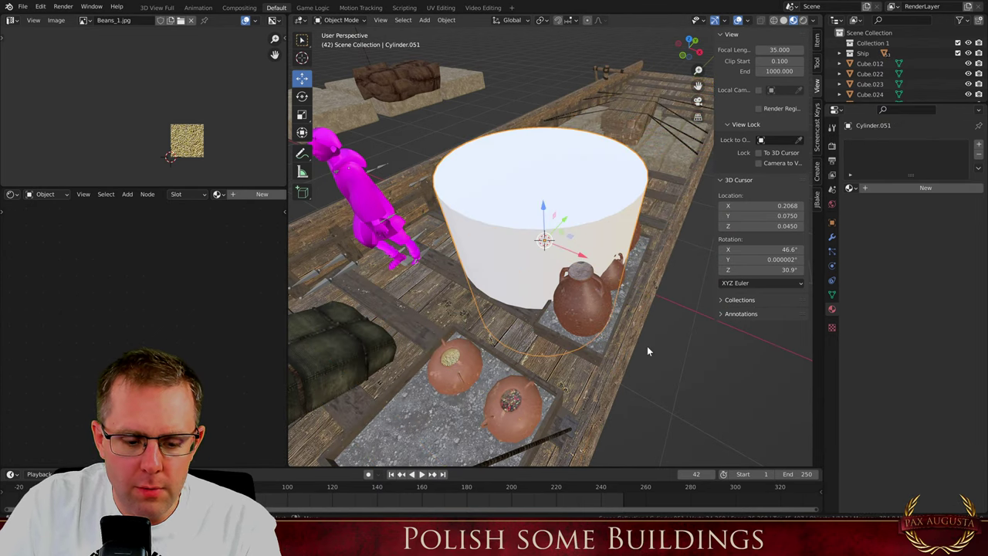
pyautogui.press('s')
pyautogui.click(610, 315)
pyautogui.press('g')
pyautogui.press('z')
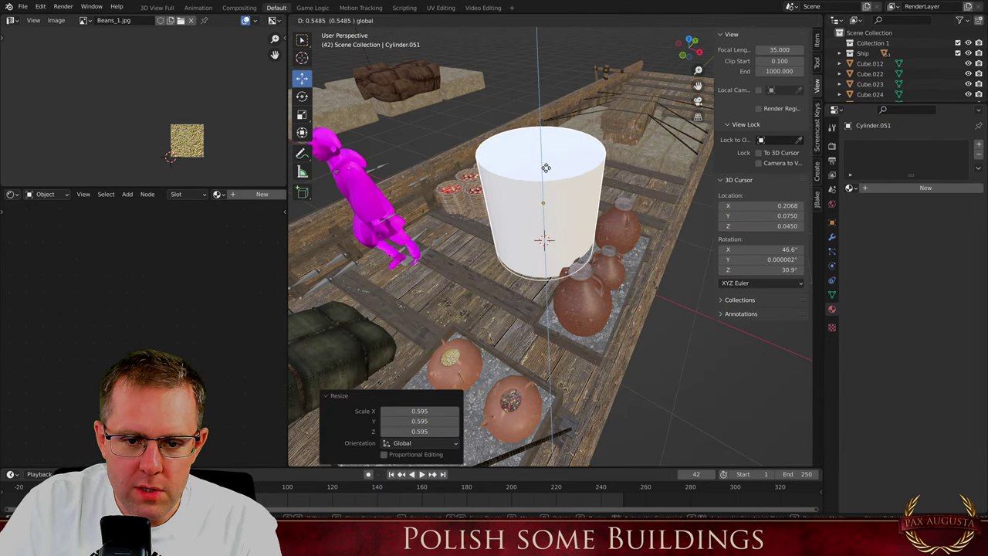
pyautogui.click(583, 247)
pyautogui.press('s')
pyautogui.click(583, 263)
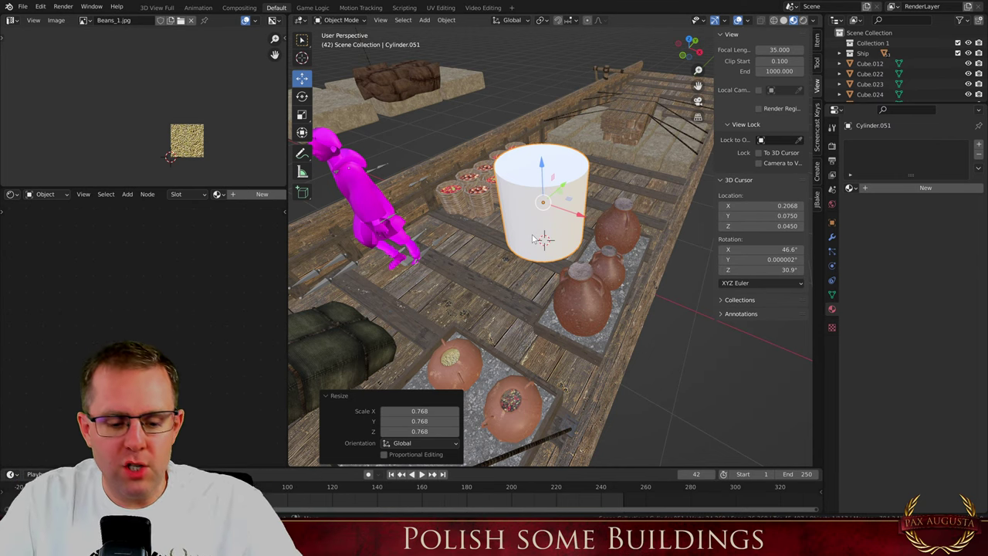
# Scale the cylinder by a further 0.808 or so and lower it toward the deck planks
pyautogui.scroll(2, 553, 284)
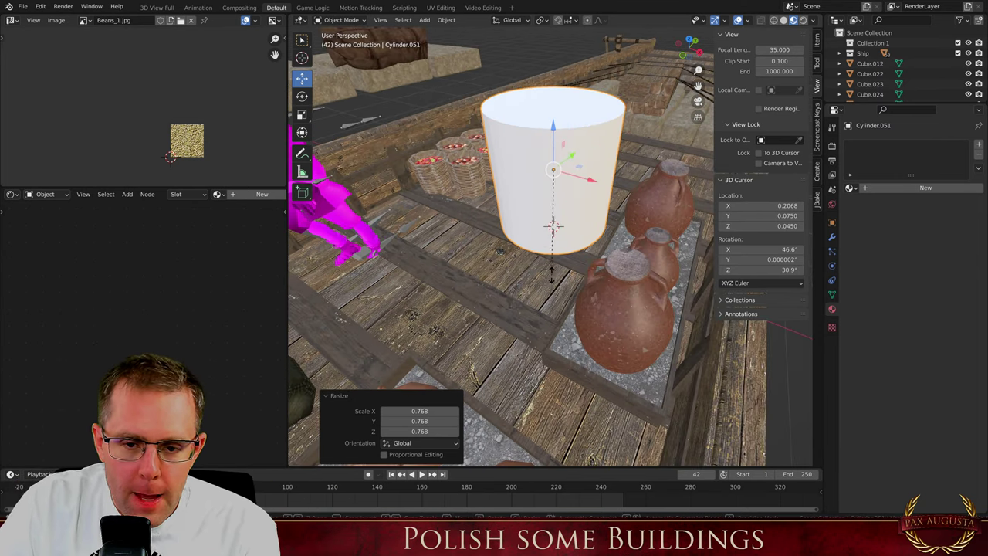
pyautogui.press('g')
pyautogui.press('z')
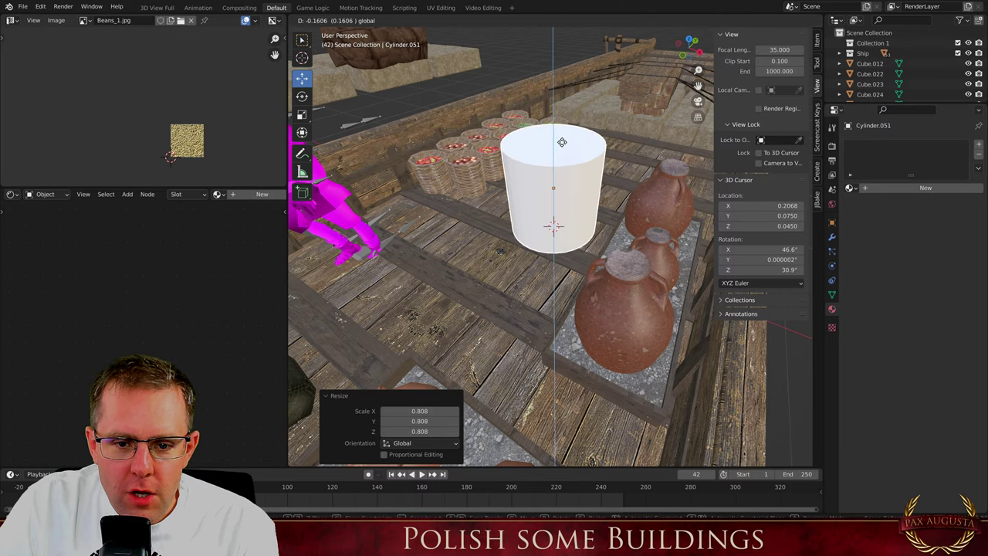
pyautogui.click(554, 145)
# Raise the cylinder's top face about 0.35 m and another 0.84 m, and fine-tune its height
pyautogui.press('Tab')
pyautogui.moveTo(552, 97); pyautogui.dragTo(553, 38)
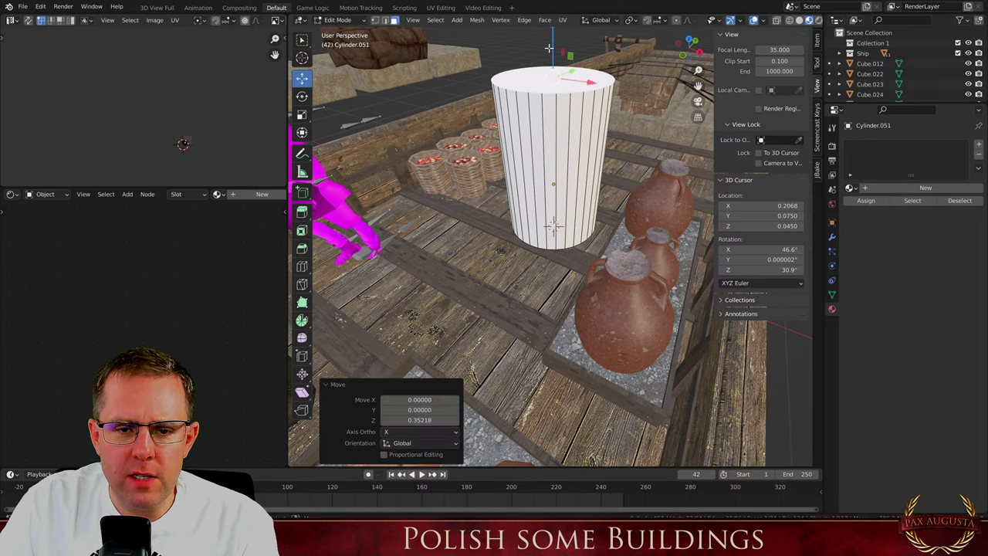
pyautogui.scroll(-3, 547, 96)
pyautogui.moveTo(534, 150); pyautogui.dragTo(552, 132, button='middle')
pyautogui.moveTo(559, 139); pyautogui.dragTo(570, 57)
pyautogui.scroll(-5, 545, 222)
pyautogui.moveTo(573, 156); pyautogui.dragTo(530, 152, button='middle')
pyautogui.scroll(4, 554, 163)
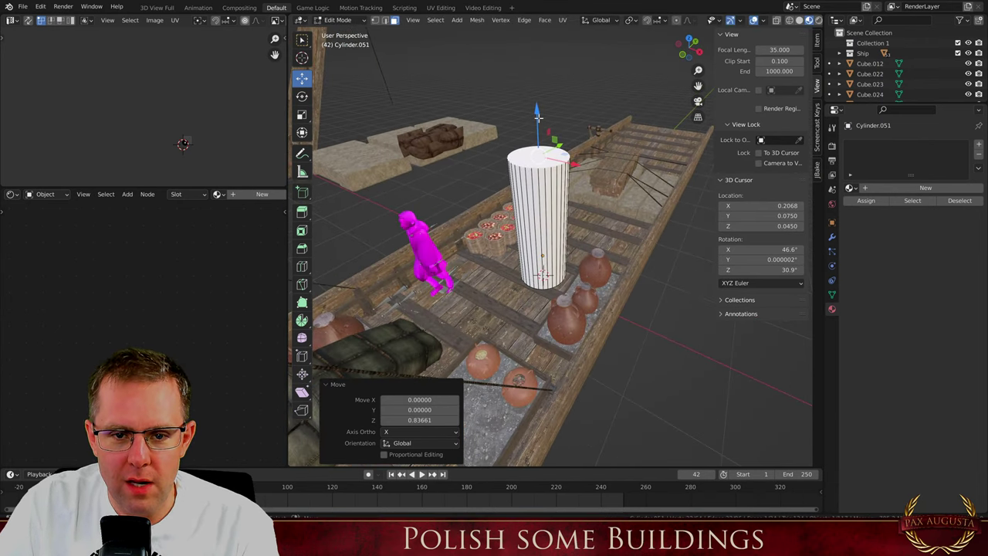
pyautogui.moveTo(538, 118); pyautogui.dragTo(539, 119)
# Add two loop cuts around the cylinder, spread them to 1.477 along Z, and scale them outward to about 1.08
pyautogui.scroll(4, 530, 162)
pyautogui.press('c')
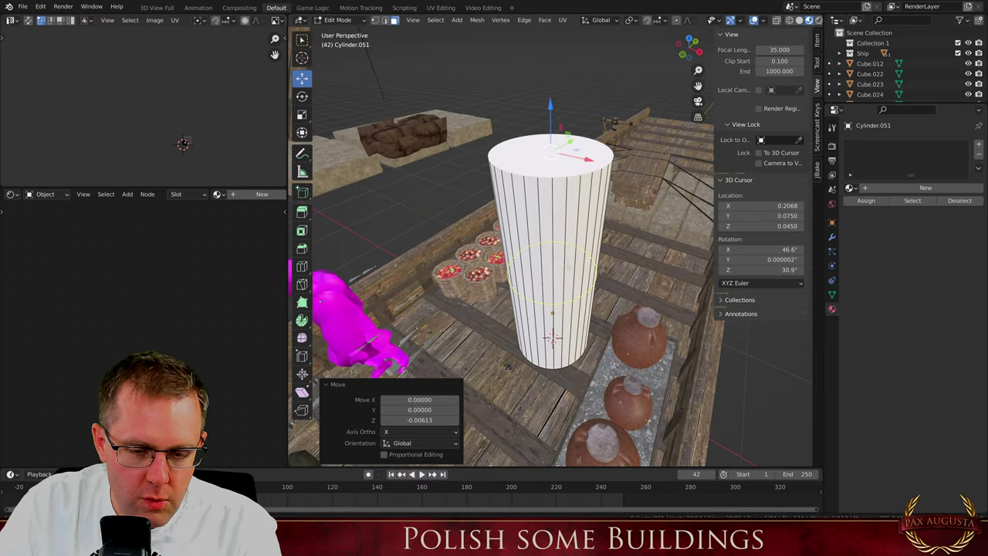
pyautogui.click(569, 267)
pyautogui.click(569, 267)
pyautogui.press('s')
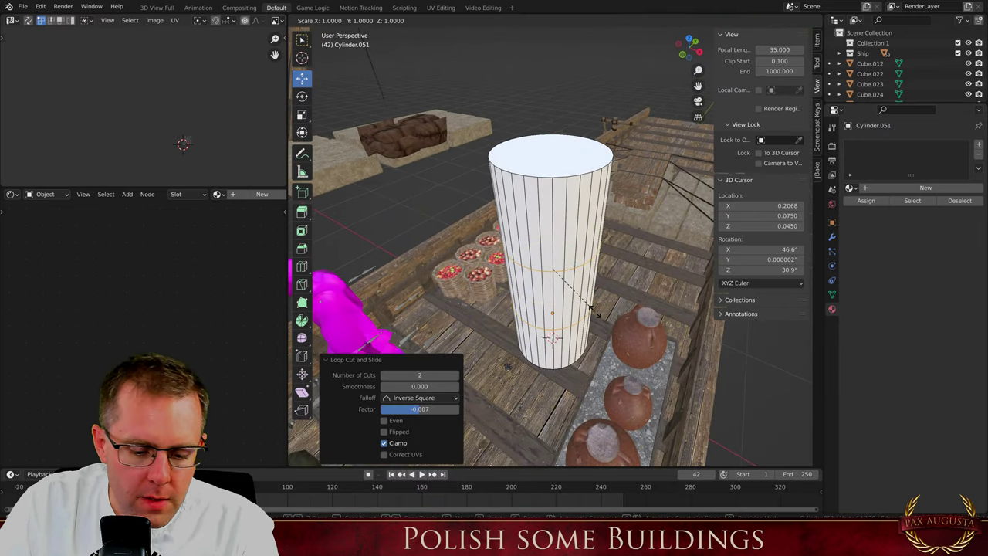
pyautogui.press('z')
pyautogui.click(599, 344)
pyautogui.press('s')
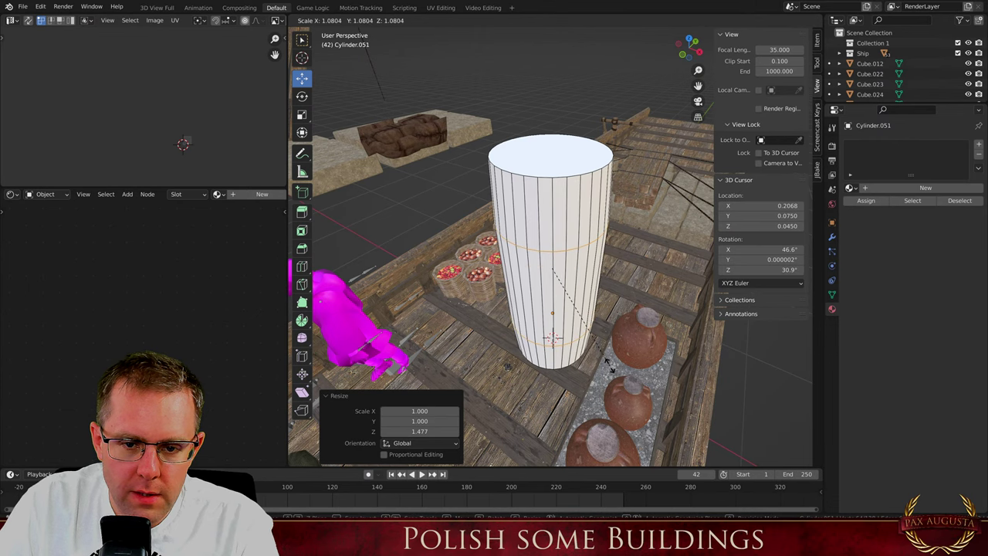
pyautogui.click(610, 366)
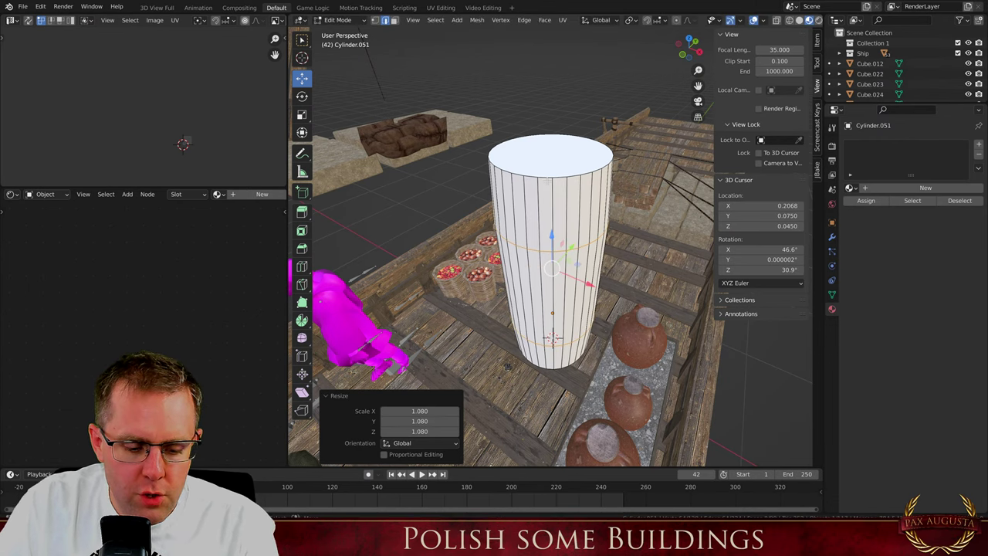
# Select the cylinder's top face and add one centred loop cut between the two existing loops
pyautogui.click(540, 168)
pyautogui.moveTo(540, 168); pyautogui.dragTo(542, 183, button='middle')
pyautogui.press('3')
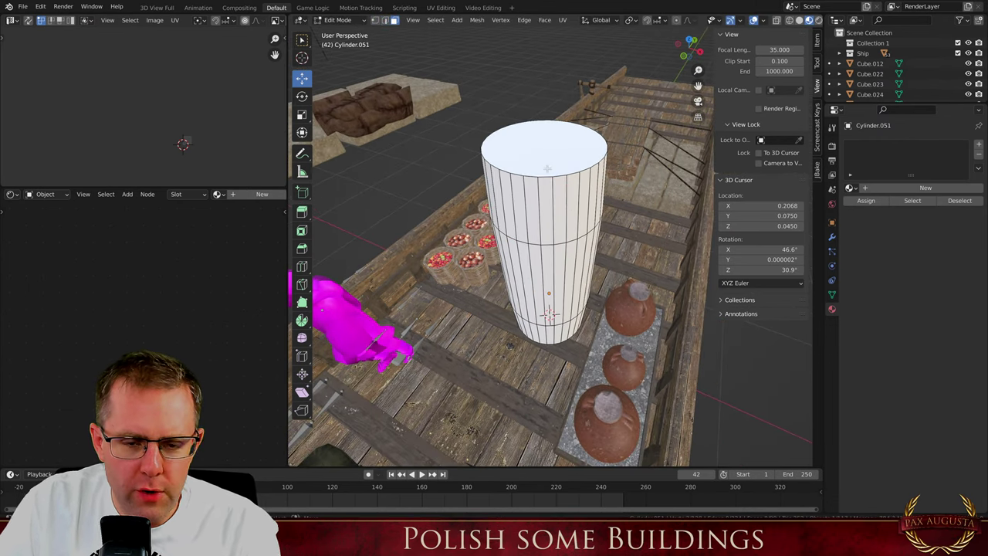
pyautogui.click(550, 159)
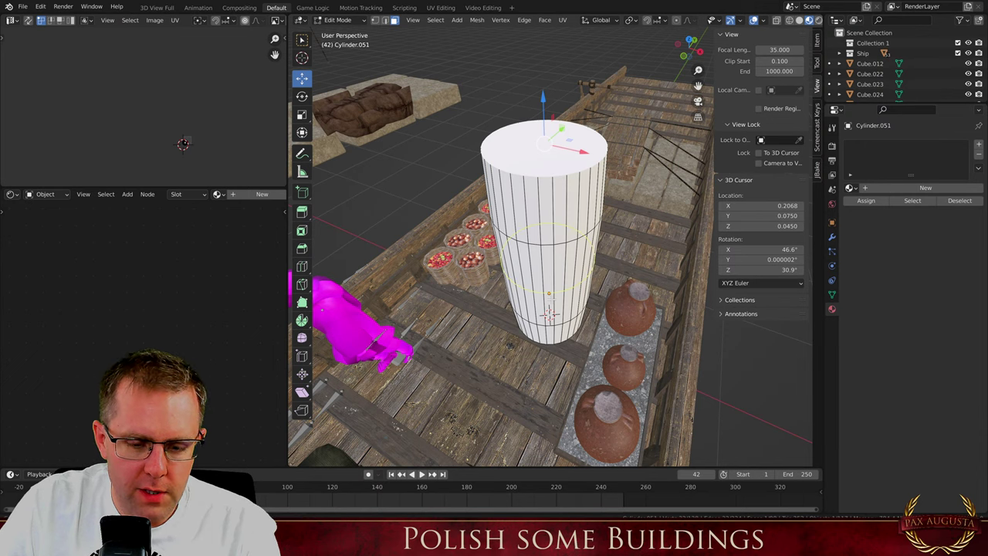
pyautogui.hotkey('ctrl', 'r')
pyautogui.click(503, 264)
pyautogui.rightClick(503, 265)
# Isolate the cylinder and delete the faces below its middle edge loop, including the bottom face
pyautogui.press('KP_Divide')
pyautogui.moveTo(556, 193); pyautogui.dragTo(556, 122, button='middle')
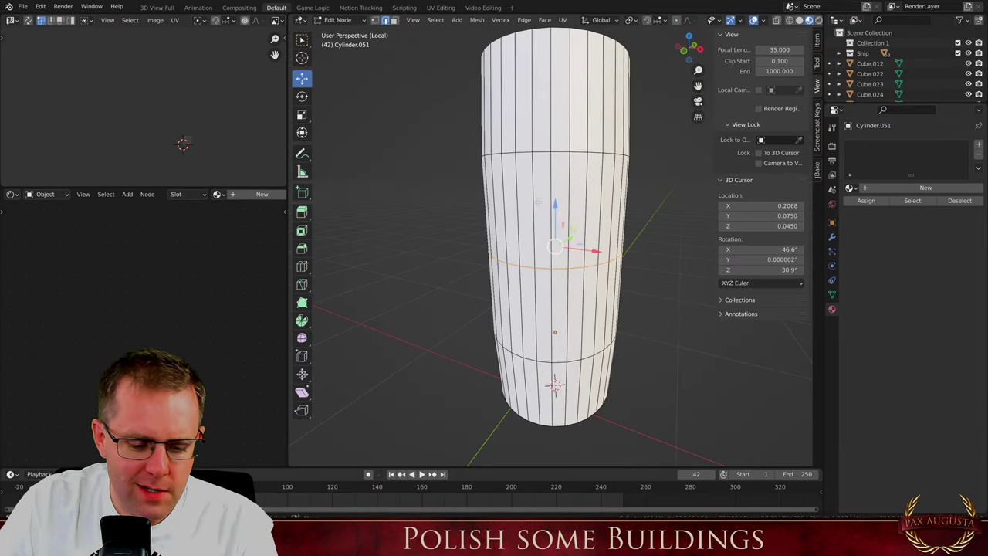
pyautogui.press('3')
pyautogui.keyDown('alt'); pyautogui.click(550, 315); pyautogui.keyUp('alt')
pyautogui.keyDown('alt'); pyautogui.click(567, 406); pyautogui.keyUp('alt')
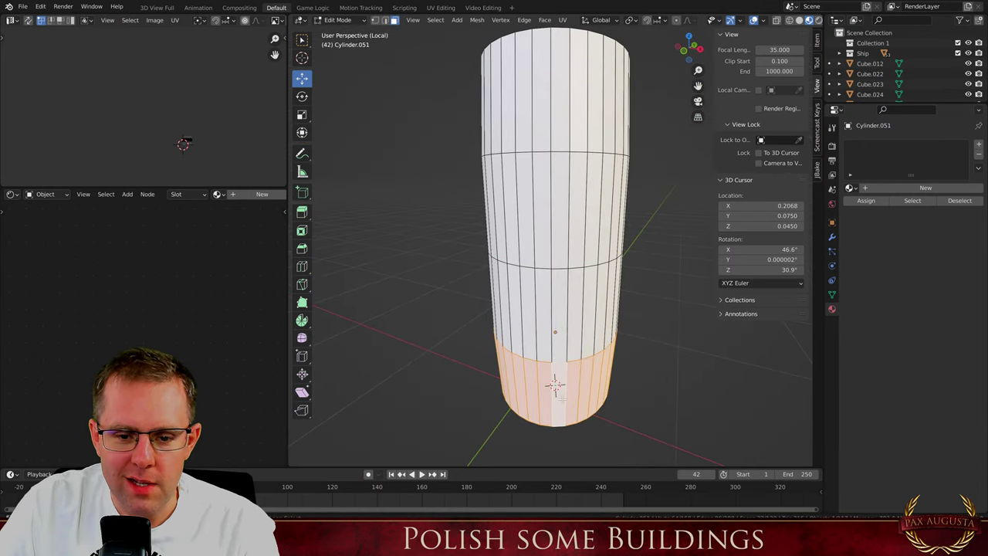
pyautogui.keyDown('alt'); pyautogui.keyDown('shift'); pyautogui.click(570, 315); pyautogui.keyUp('shift'); pyautogui.keyUp('alt')
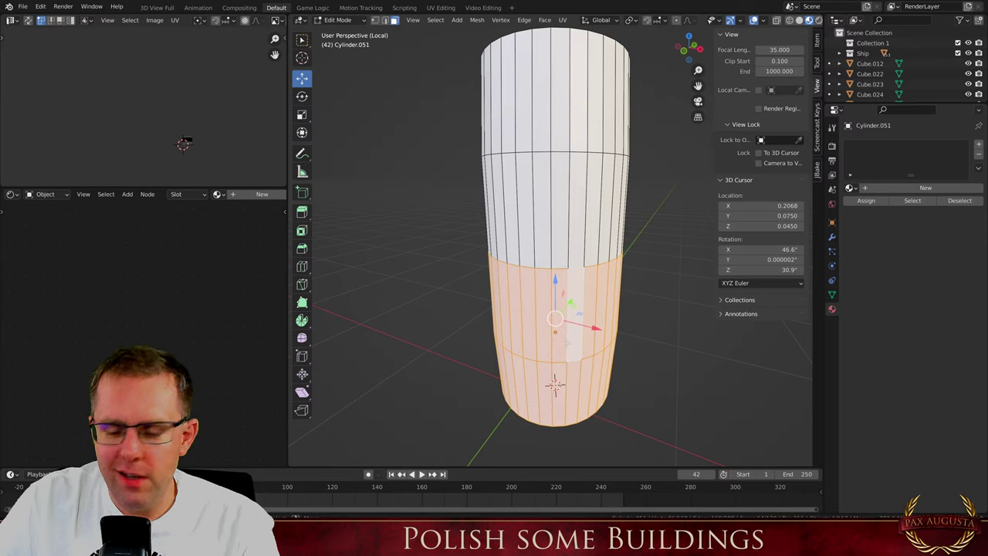
pyautogui.moveTo(585, 349); pyautogui.dragTo(586, 321, button='middle')
pyautogui.moveTo(554, 398); pyautogui.dragTo(571, 363, button='middle')
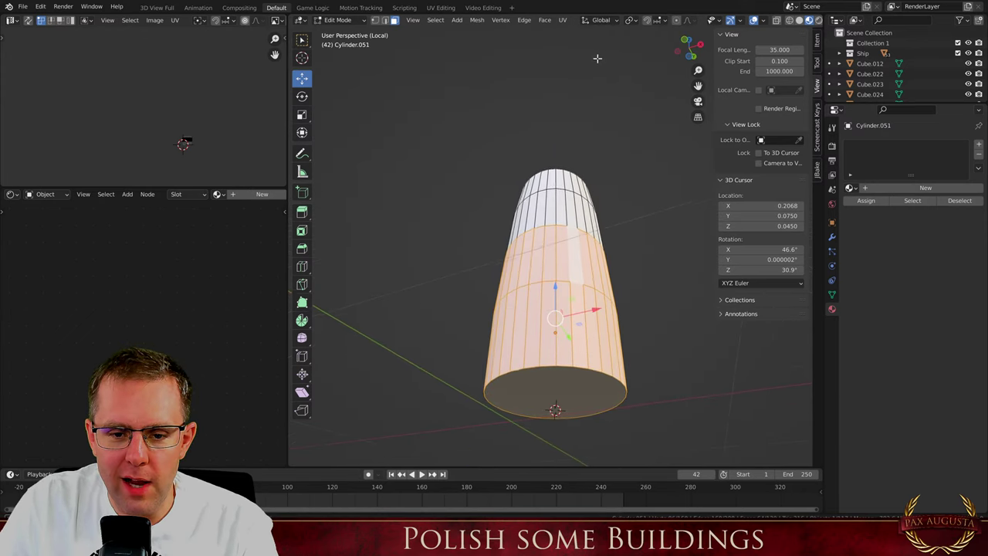
pyautogui.press('x')
pyautogui.click(585, 400)
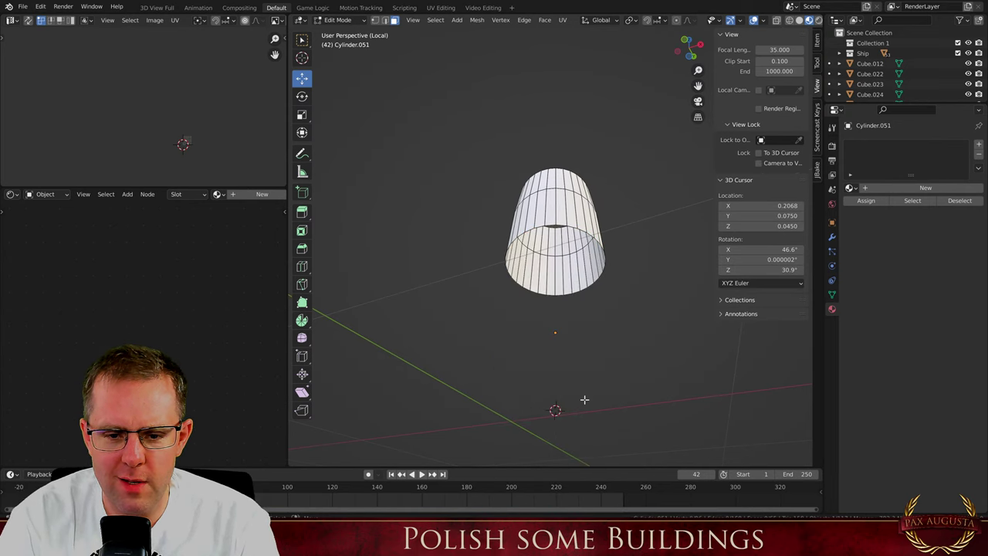
pyautogui.press('KP_Divide')
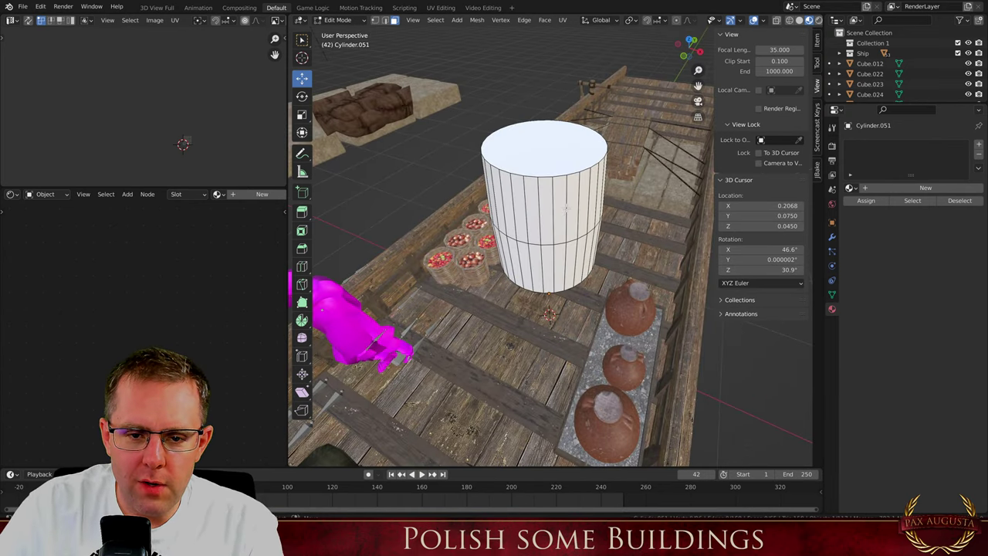
# Add a Mirror modifier to the halved cylinder on the X and Z axes
pyautogui.press('Tab')
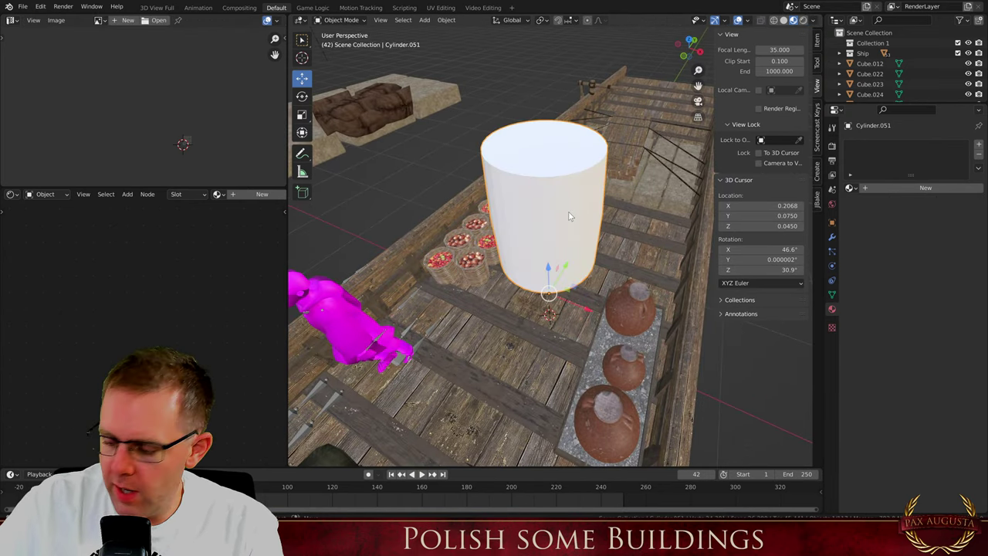
pyautogui.click(832, 236)
pyautogui.click(862, 147)
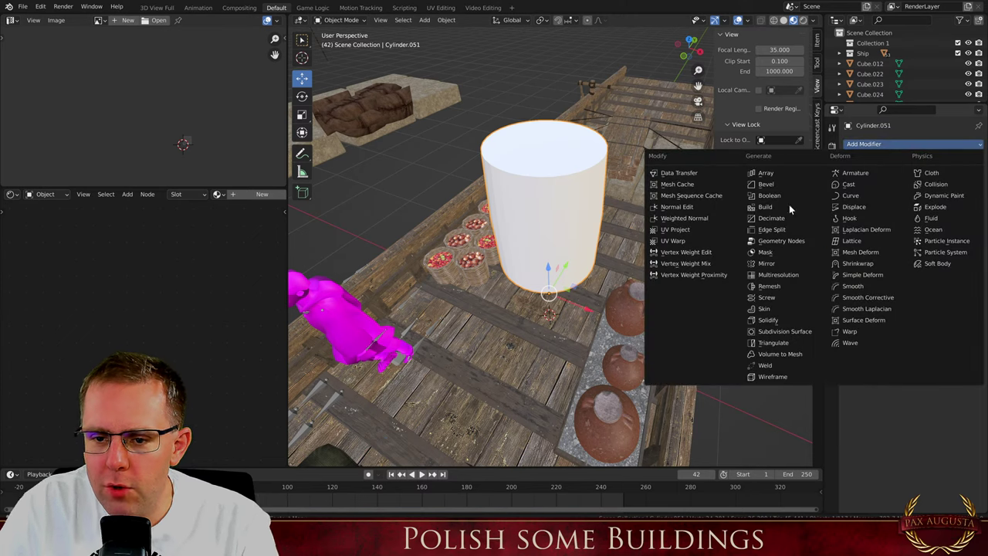
pyautogui.click(765, 264)
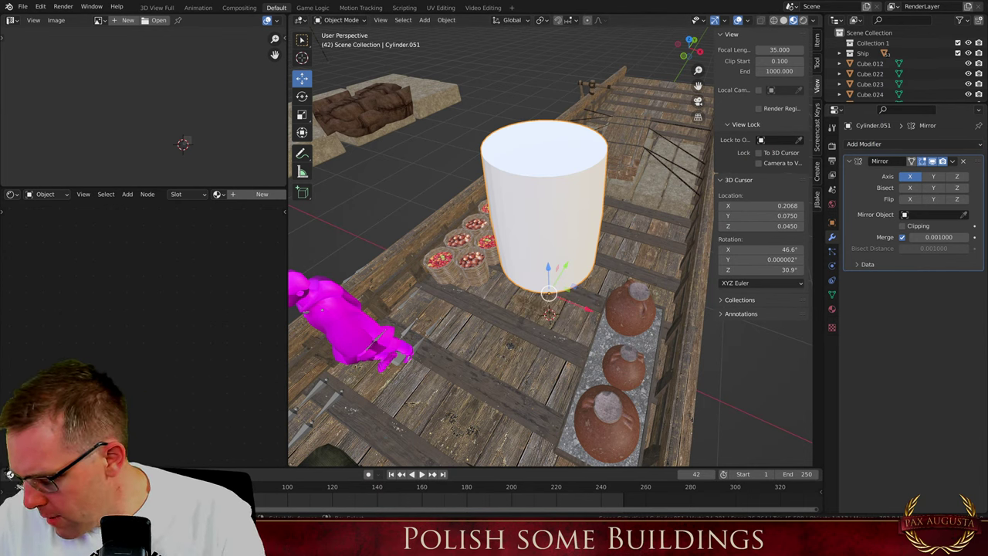
pyautogui.click(957, 177)
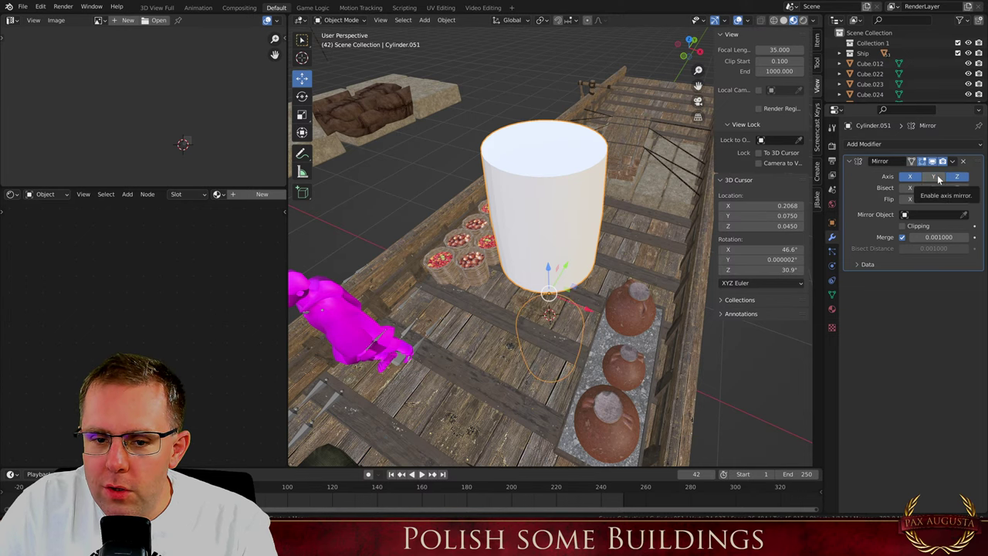
pyautogui.click(934, 177)
pyautogui.click(910, 177)
pyautogui.click(911, 176)
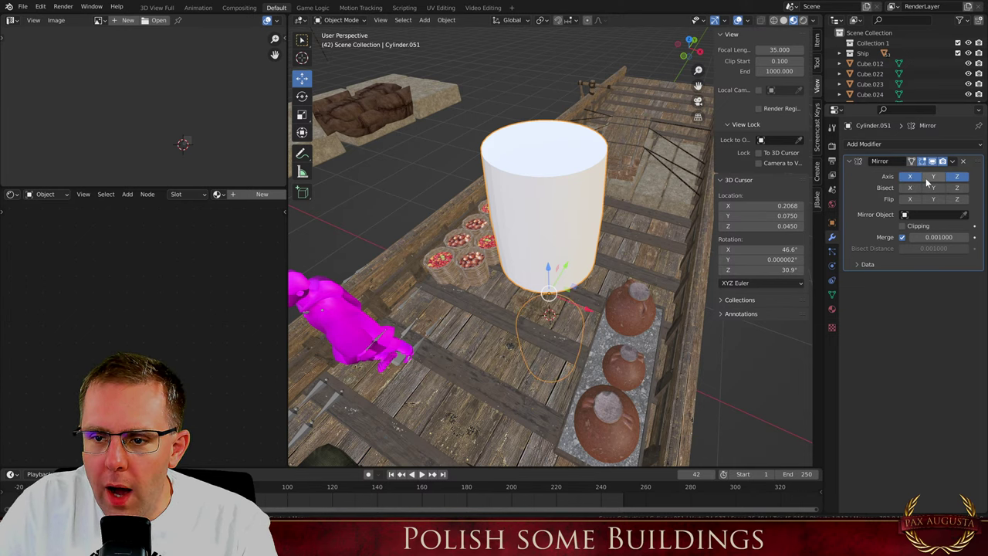
# Delete the halved cylinder and add a fresh mesh cylinder in its place, in isolated view
pyautogui.press('KP_Divide')
pyautogui.scroll(2, 579, 155)
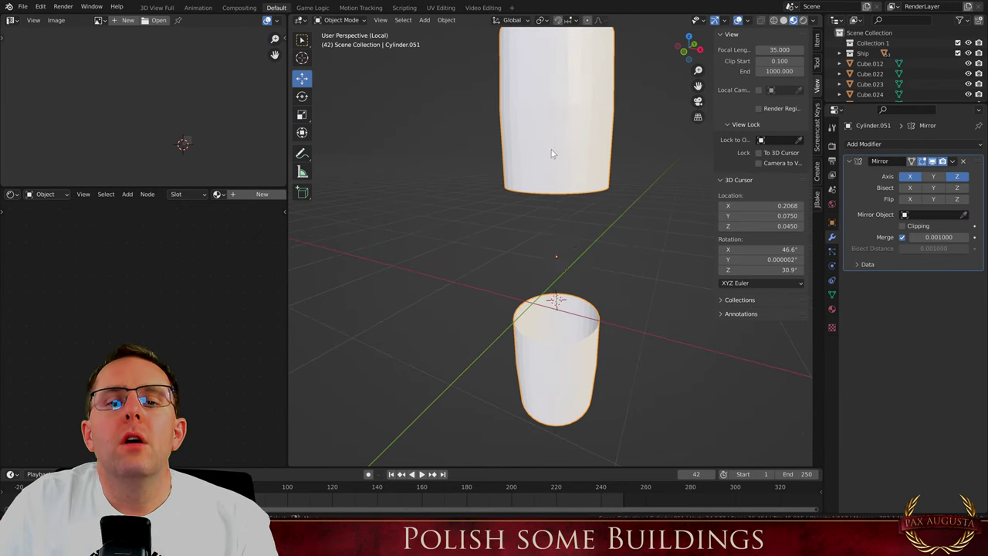
pyautogui.press('Delete')
pyautogui.hotkey('shift', 'a')
pyautogui.moveTo(574, 150)
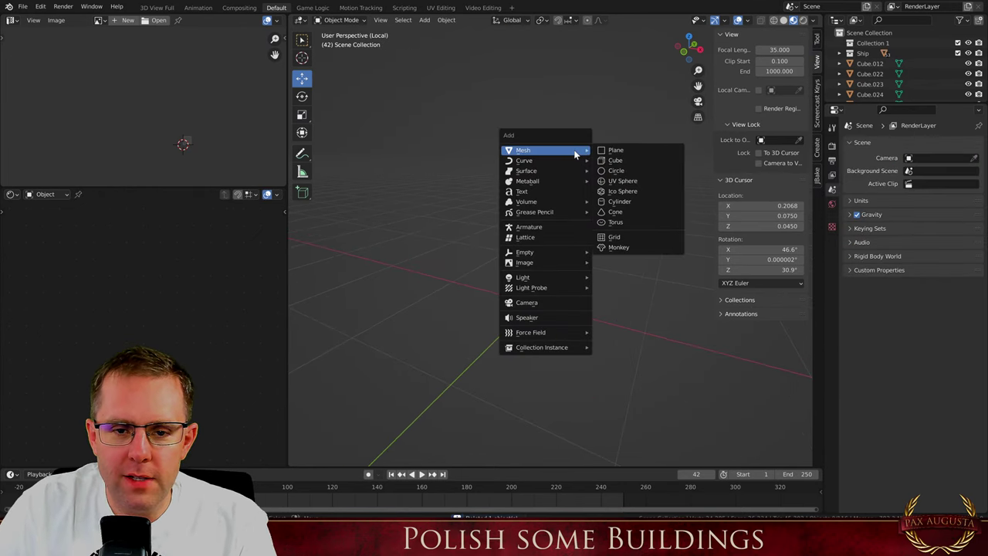
pyautogui.click(616, 206)
pyautogui.scroll(-3, 595, 220)
# Cut a centred edge loop around the new cylinder and delete the faces of its lower half
pyautogui.press('Tab')
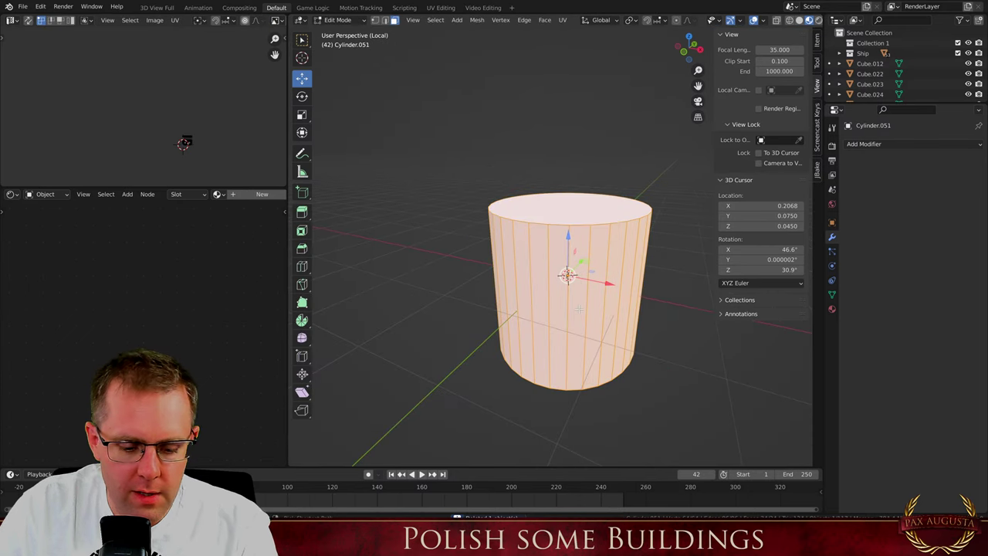
pyautogui.hotkey('alt', 'a')
pyautogui.hotkey('ctrl', 'r')
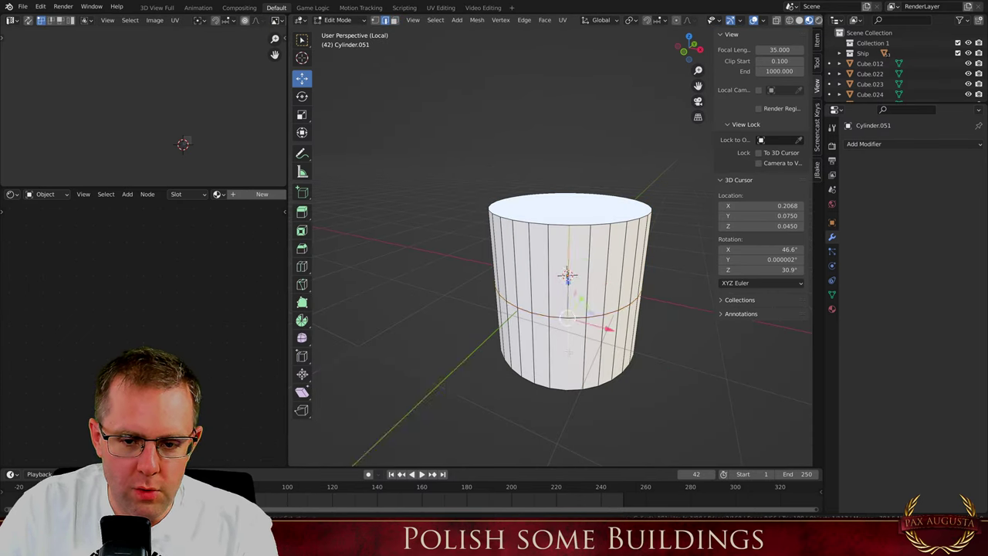
pyautogui.press('3')
pyautogui.keyDown('alt'); pyautogui.click(569, 353); pyautogui.keyUp('alt')
pyautogui.moveTo(569, 353); pyautogui.dragTo(572, 287, button='middle')
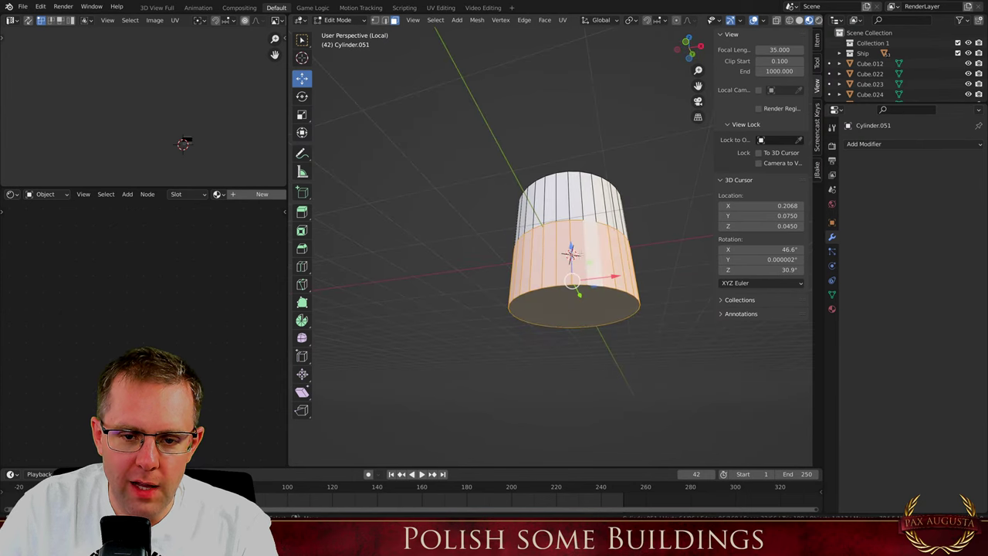
pyautogui.keyDown('shift'); pyautogui.click(572, 296); pyautogui.keyUp('shift')
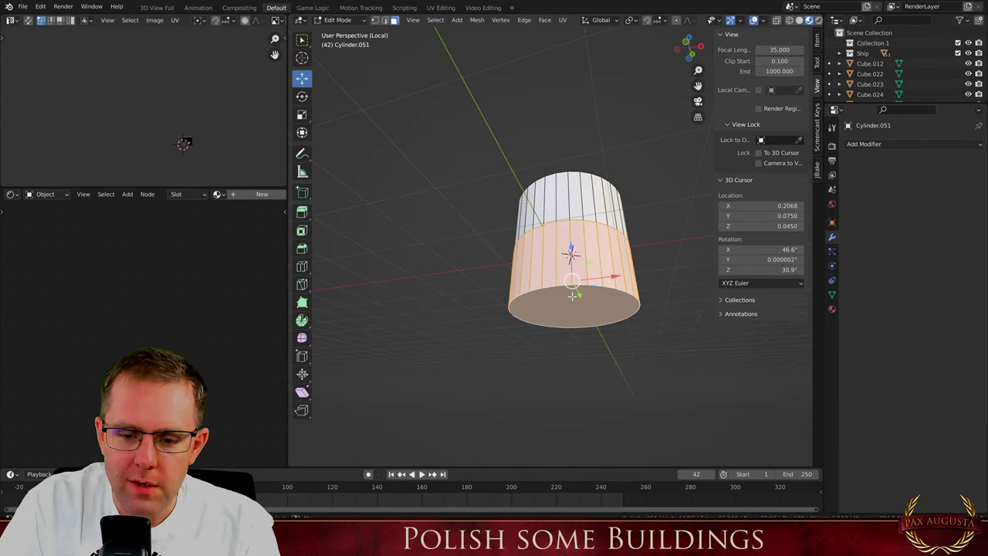
pyautogui.press('x')
pyautogui.click(572, 296)
pyautogui.press('Tab')
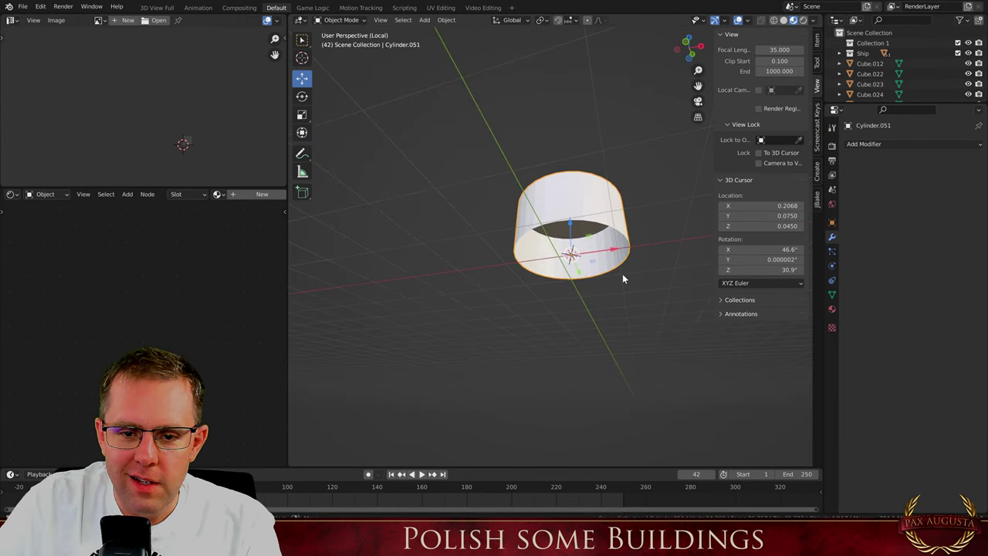
# Add a Mirror modifier to the half cylinder, mirroring on the Z axis only
pyautogui.click(874, 146)
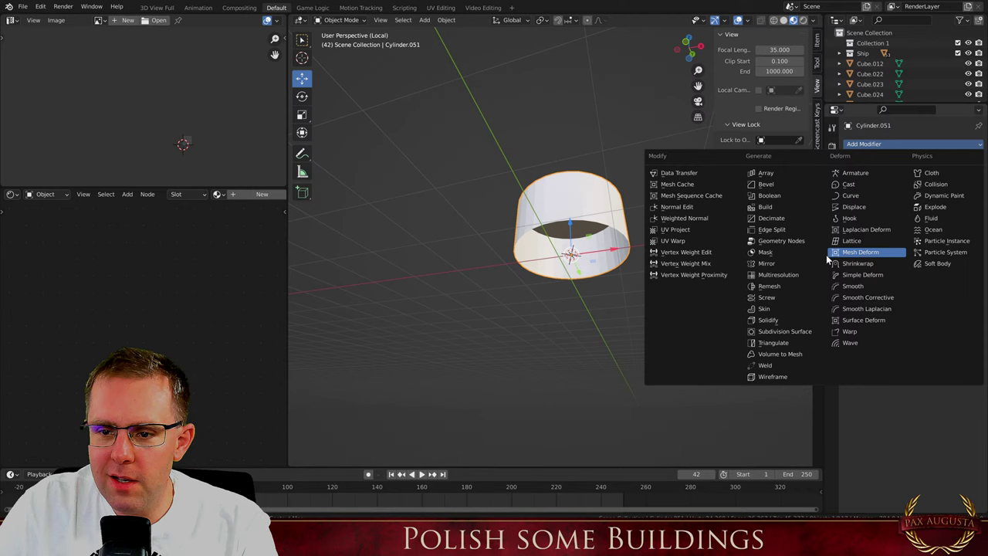
pyautogui.click(766, 264)
pyautogui.click(934, 180)
pyautogui.click(952, 178)
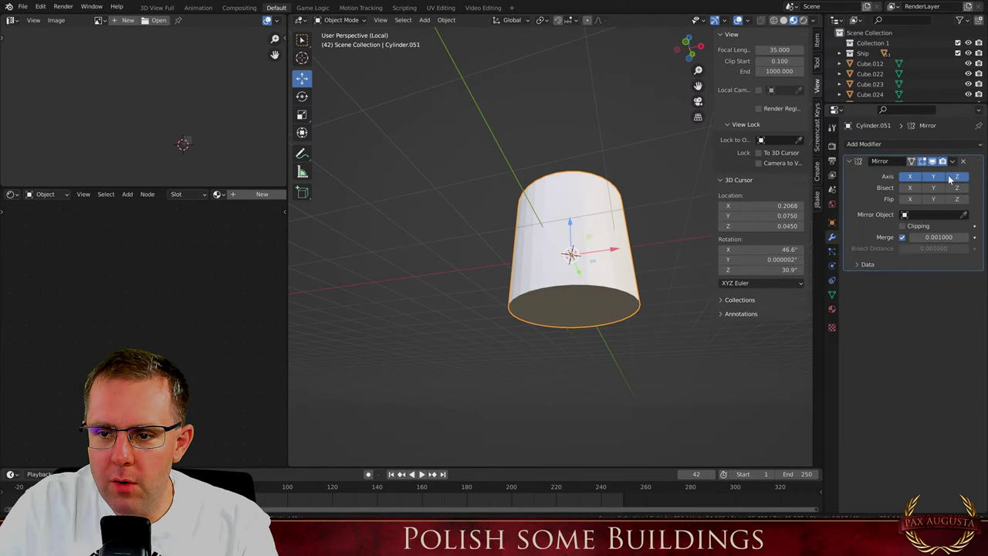
pyautogui.click(932, 178)
pyautogui.click(912, 179)
pyautogui.moveTo(607, 140); pyautogui.dragTo(568, 255, button='middle')
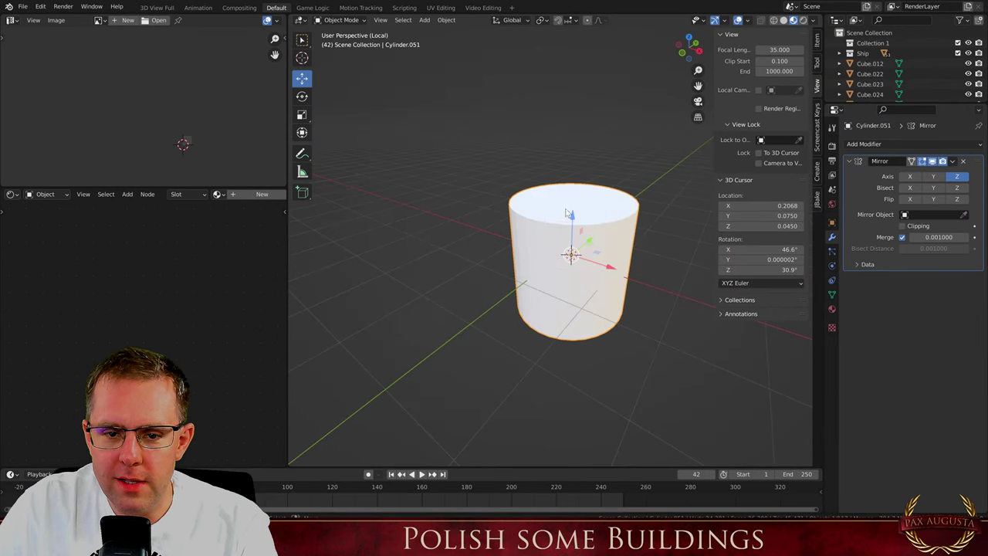
# Raise the half cylinder's top face along Z so that the mirrored cylinder becomes taller
pyautogui.scroll(1, 567, 224)
pyautogui.press('Tab')
pyautogui.click(562, 217)
pyautogui.moveTo(573, 153); pyautogui.dragTo(581, 97)
pyautogui.click(580, 97)
# Show the full ship scene again and scale the cylinder to about 0.39
pyautogui.press('KP_Divide')
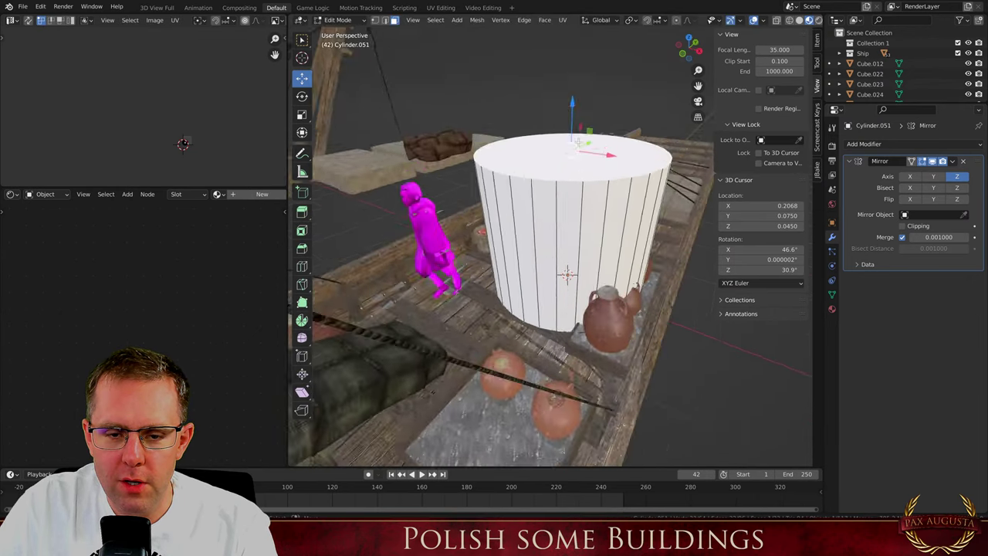
pyautogui.press('Tab')
pyautogui.press('s')
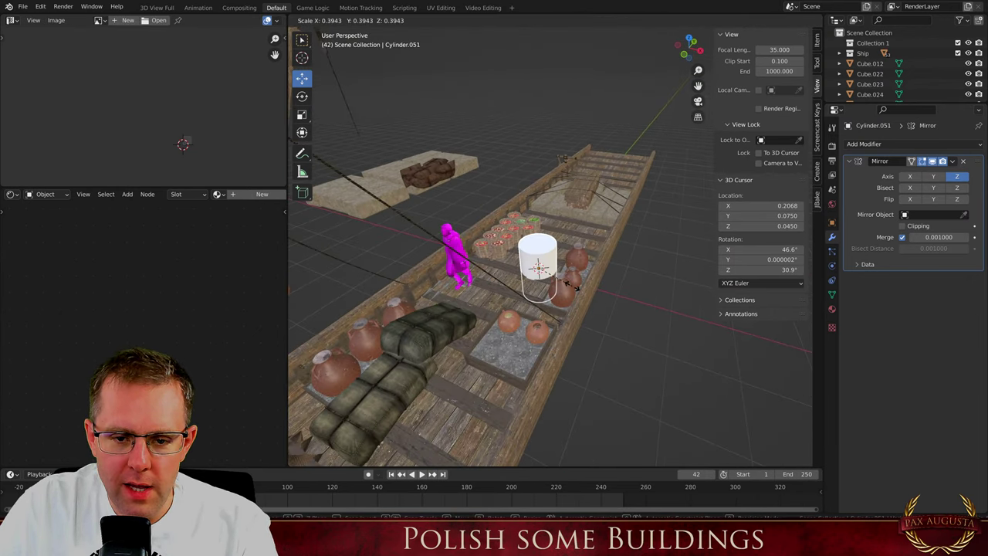
pyautogui.click(567, 291)
pyautogui.scroll(5, 536, 254)
pyautogui.scroll(-2, 566, 246)
# Raise the cylinder's top face and lift the whole object until its mirrored base rests on the deck
pyautogui.press('Tab')
pyautogui.moveTo(568, 245); pyautogui.dragTo(587, 202, button='middle')
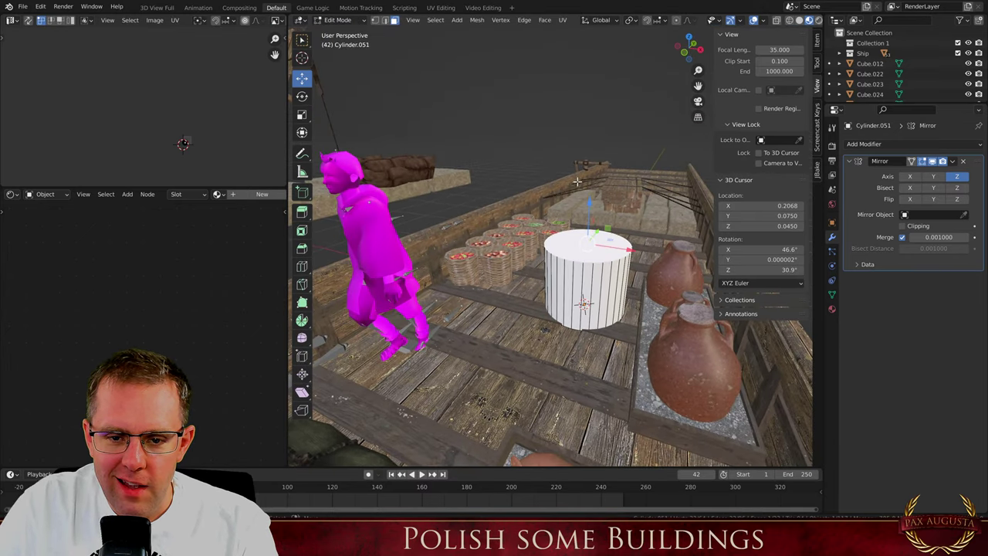
pyautogui.press('g')
pyautogui.press('z')
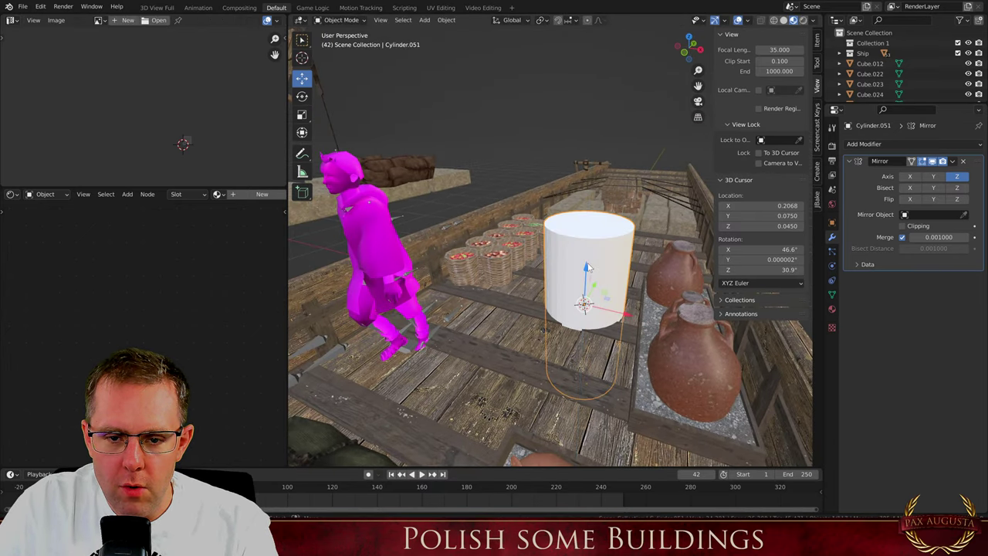
pyautogui.click(641, 293)
pyautogui.press('Tab')
pyautogui.press('Tab')
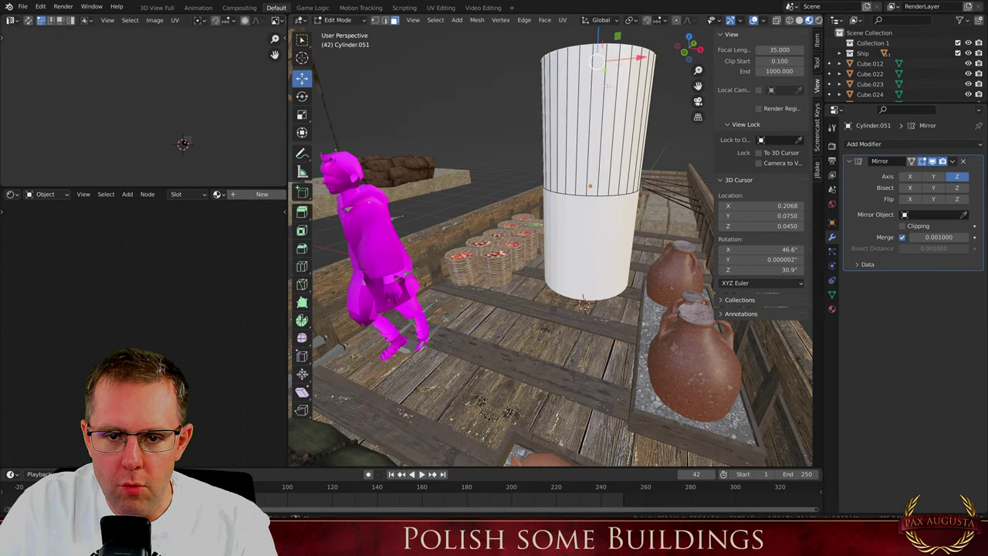
# Lower the cylinder's top face by about 0.239 m along Z
pyautogui.scroll(-6, 541, 232)
pyautogui.scroll(2, 541, 120)
pyautogui.moveTo(562, 149); pyautogui.dragTo(566, 153)
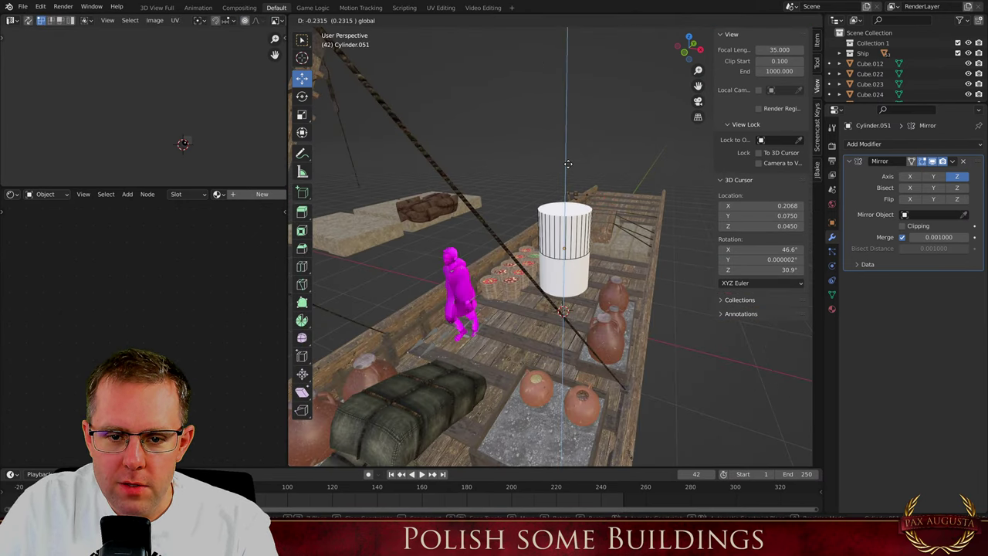
pyautogui.click(565, 221)
# Extrude the top face up about 0.394 m and scale it to about 0.88 to taper the cylinder's ends
pyautogui.scroll(2, 565, 221)
pyautogui.press('e')
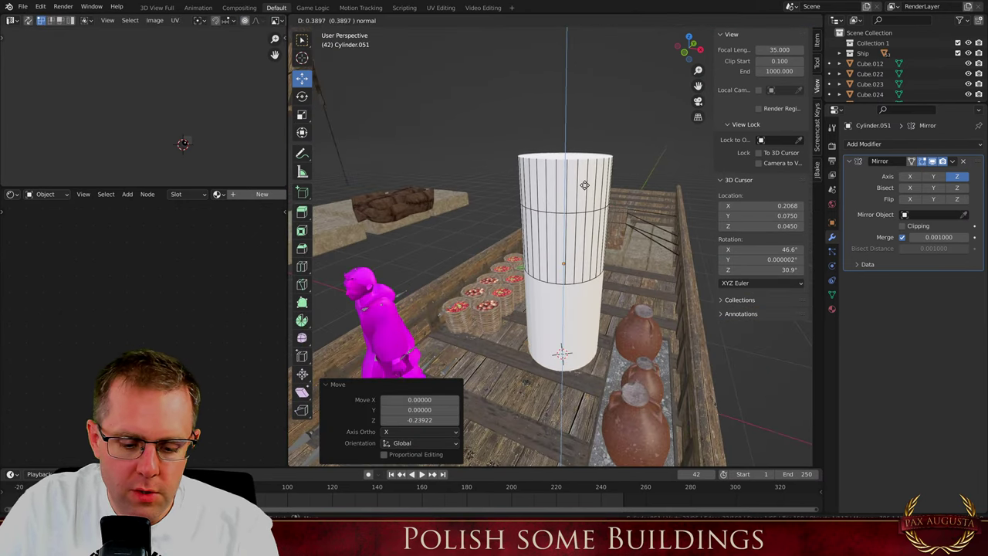
pyautogui.click(585, 185)
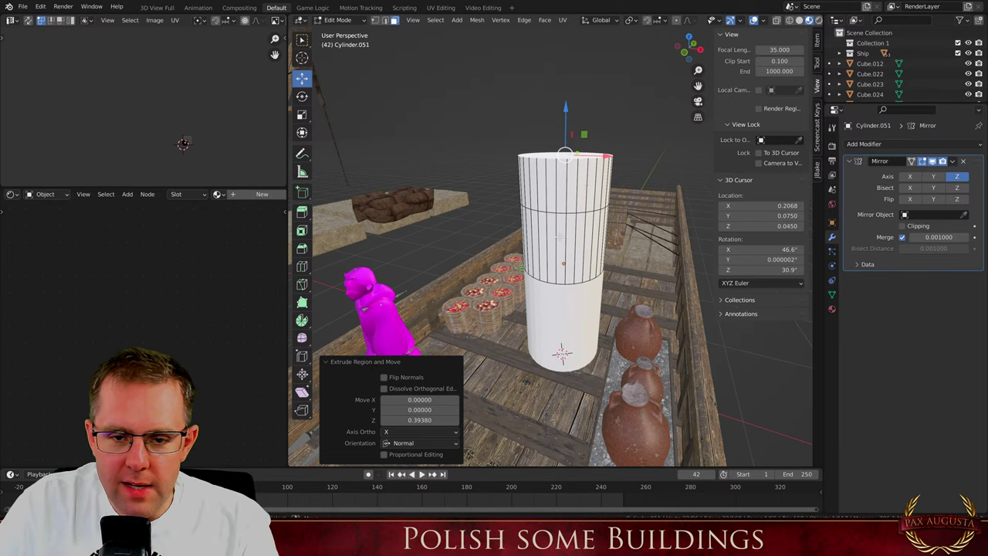
pyautogui.hotkey('ctrl', '2')
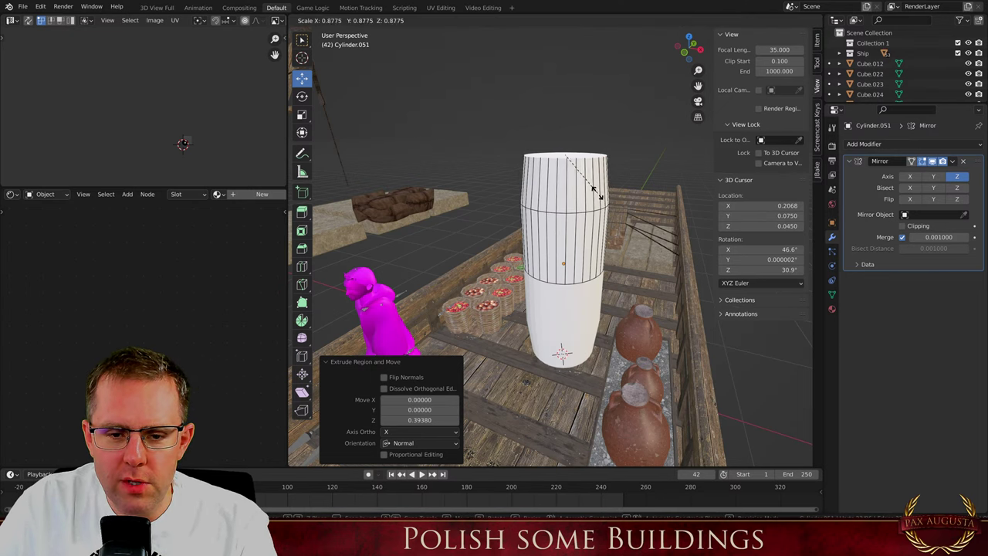
pyautogui.press('Tab')
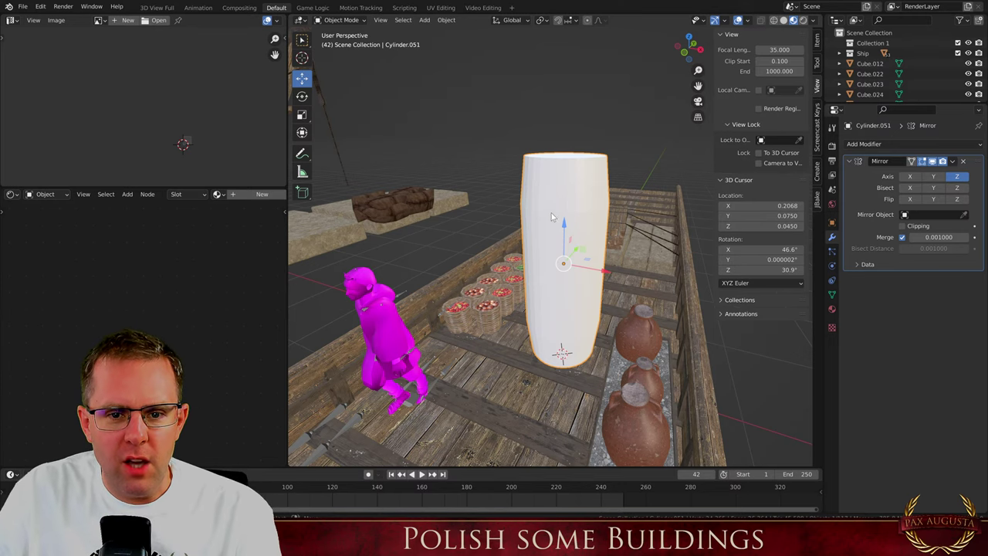
# Extrude the cylinder's top face in place, scale it to about 0.88, and extrude the inner face about 0.016 m down to recess it
pyautogui.scroll(2, 603, 207)
pyautogui.moveTo(556, 171); pyautogui.dragTo(547, 218, button='middle')
pyautogui.press('Tab')
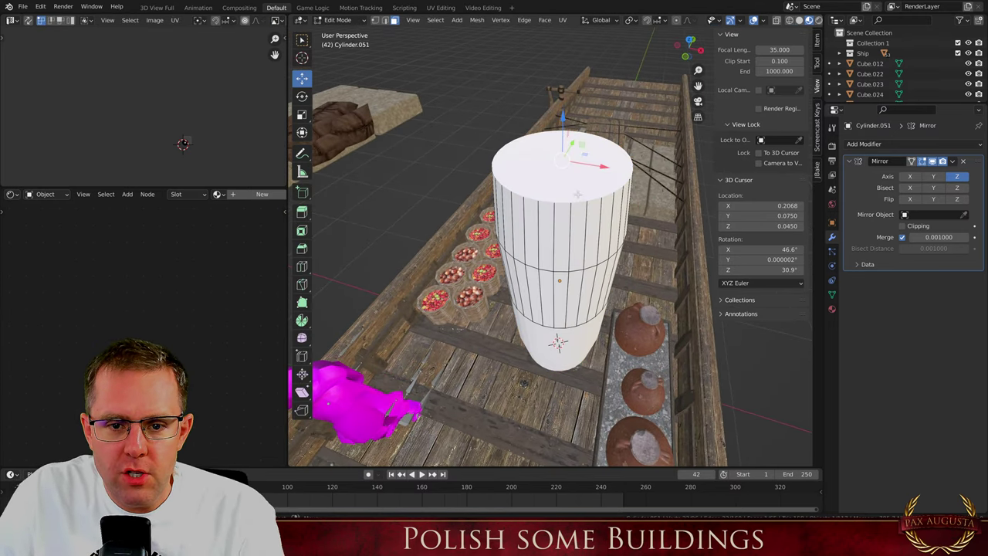
pyautogui.scroll(2, 585, 196)
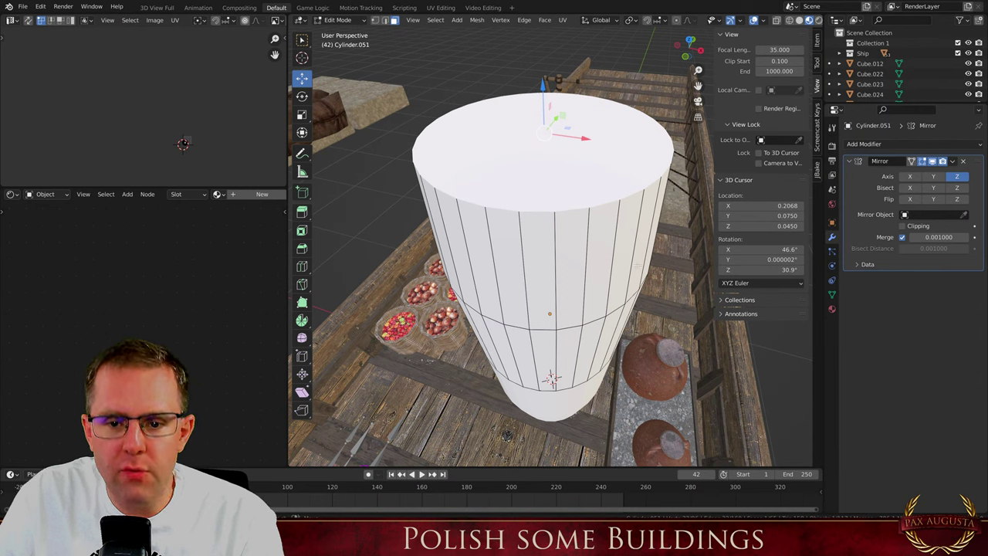
pyautogui.press('s')
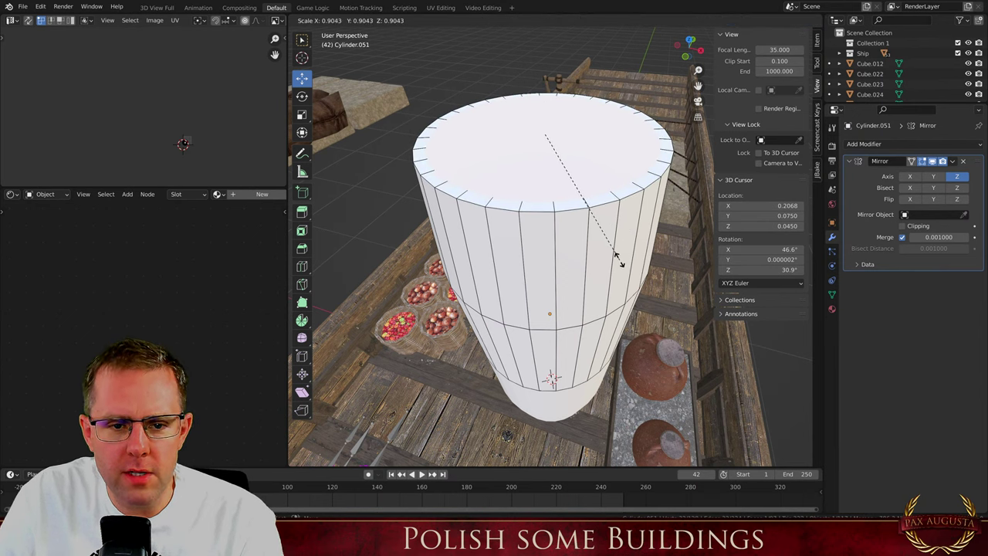
pyautogui.click(610, 258)
pyautogui.press('e')
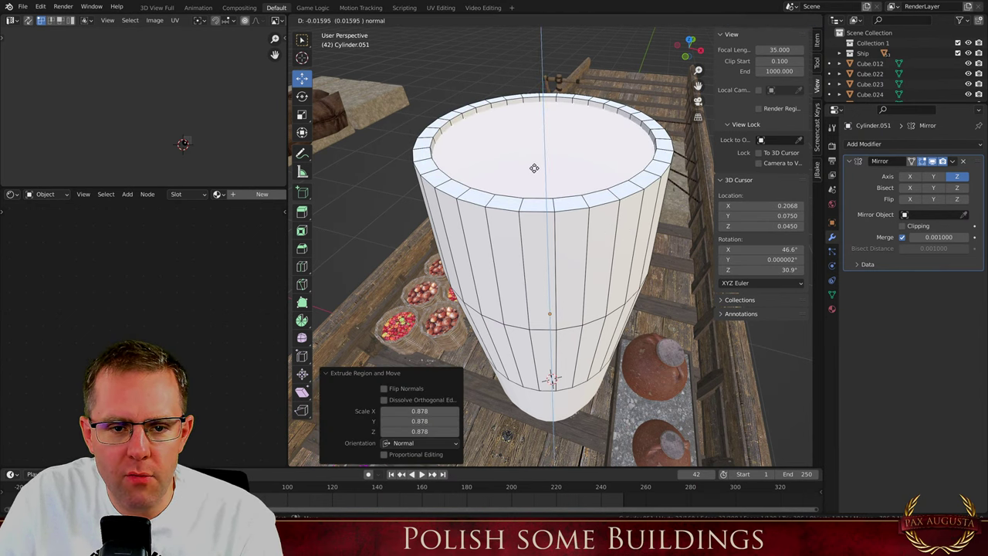
pyautogui.click(535, 168)
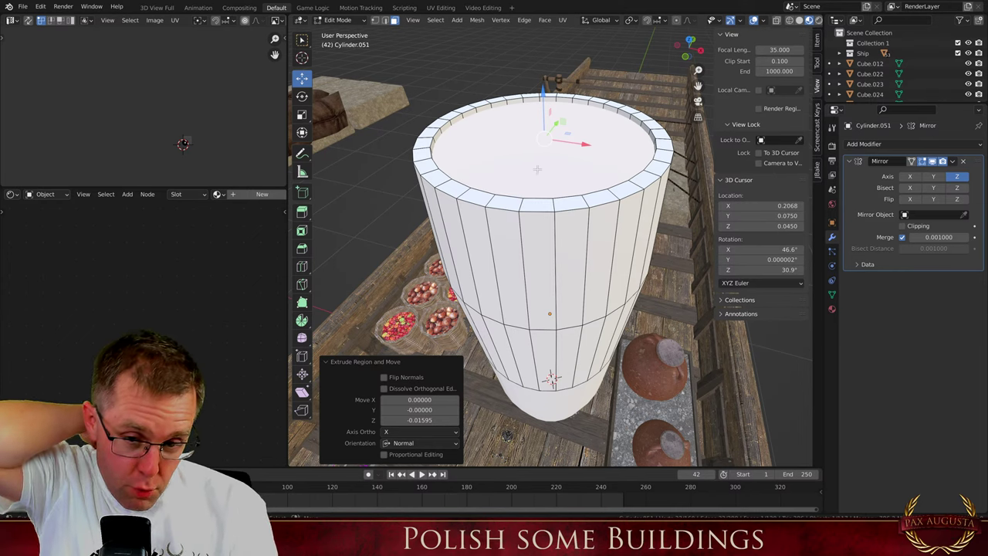
pyautogui.press('Tab')
pyautogui.press('Tab')
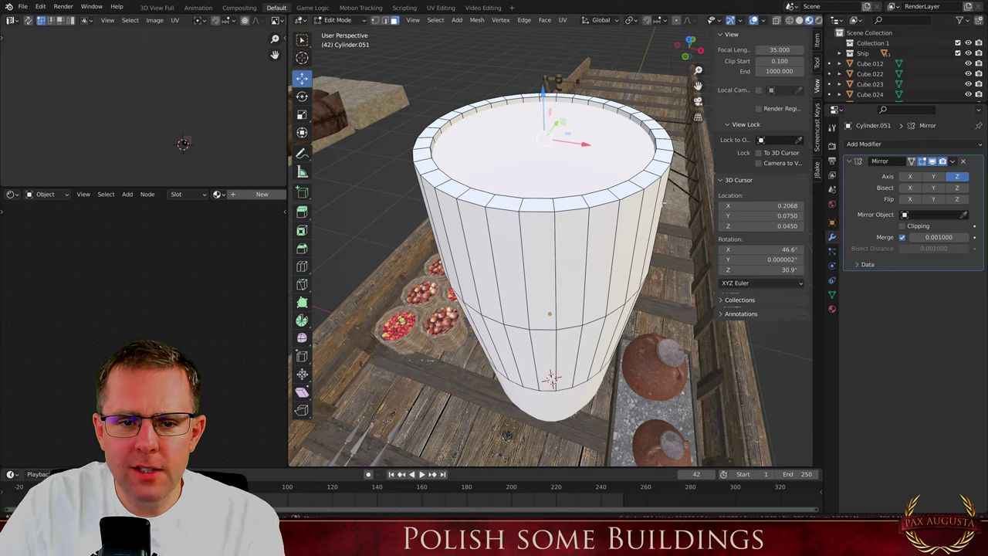
# Select the edge loop at the cylinder's mirror seam and scale it to about 1.04 to widen the middle
pyautogui.press('Tab')
pyautogui.scroll(-2, 553, 194)
pyautogui.moveTo(558, 176)
pyautogui.mouseDown(button='middle')
pyautogui.moveTo(563, 154)
pyautogui.moveTo(546, 188)
pyautogui.mouseUp(button='middle')
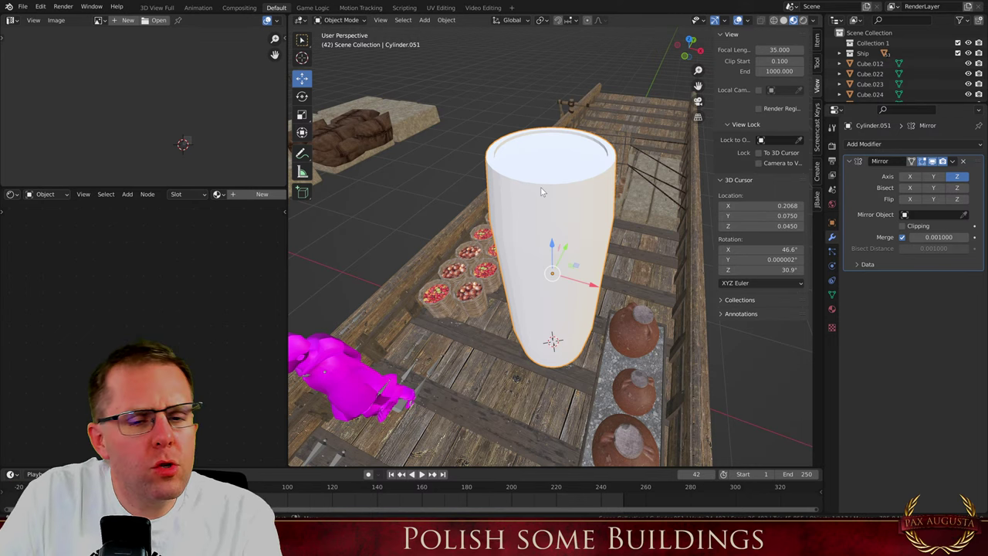
pyautogui.moveTo(541, 191); pyautogui.dragTo(544, 220, button='middle')
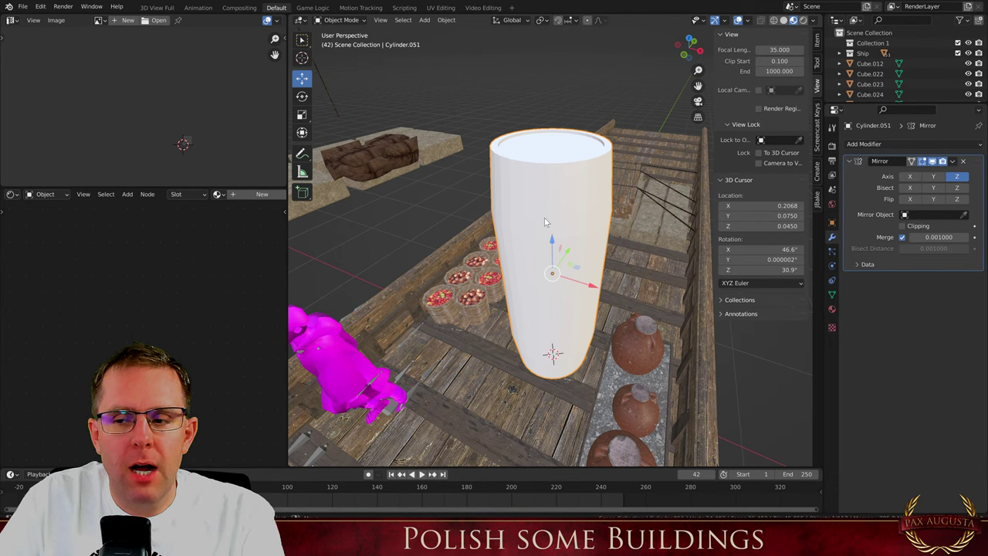
pyautogui.press('Tab')
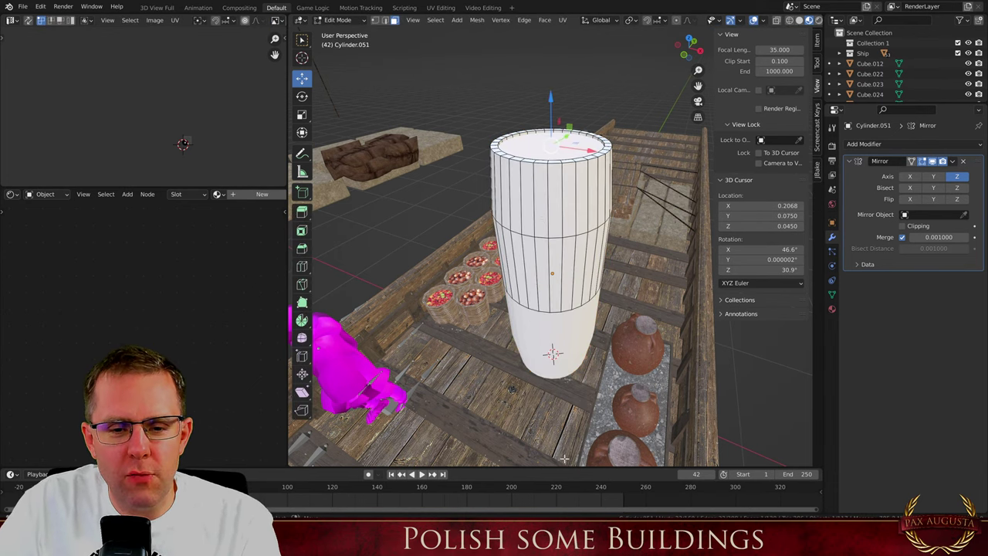
pyautogui.scroll(3, 544, 345)
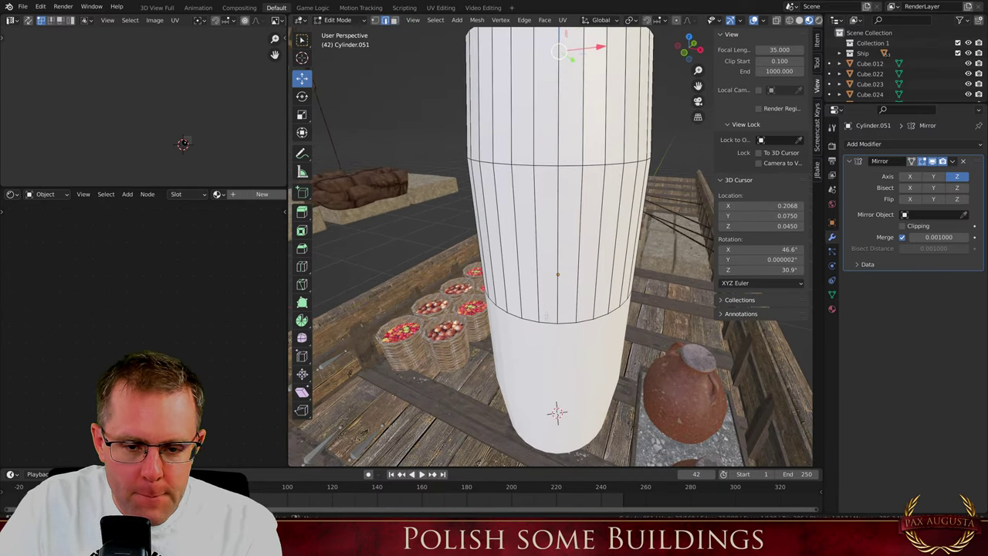
pyautogui.keyDown('alt'); pyautogui.click(545, 323); pyautogui.keyUp('alt')
pyautogui.press('s')
pyautogui.click(583, 353)
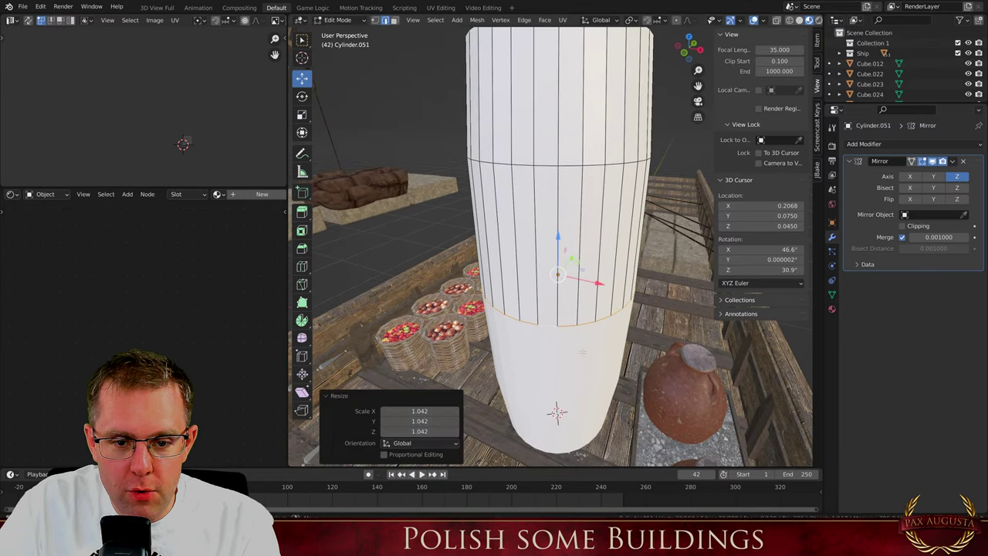
pyautogui.press('Tab')
pyautogui.scroll(-4, 574, 292)
pyautogui.moveTo(574, 201); pyautogui.dragTo(593, 247, button='middle')
pyautogui.scroll(1, 578, 227)
pyautogui.press('Tab')
pyautogui.scroll(2, 577, 226)
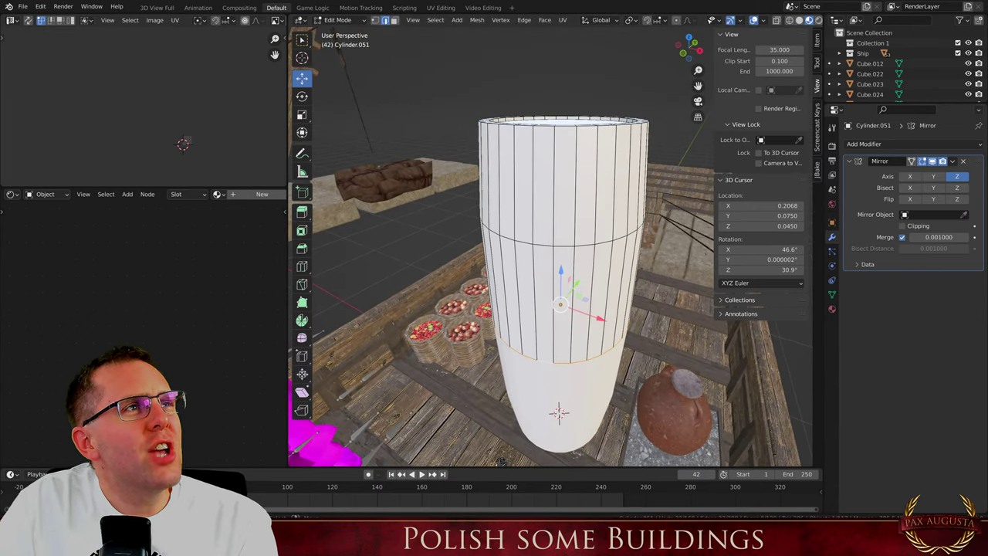
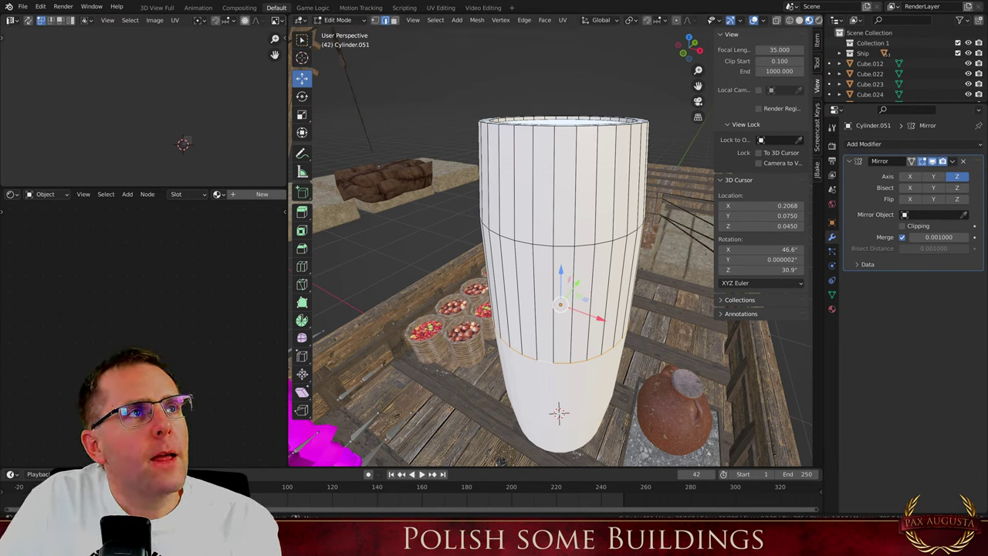
# Add two close loop cuts below the rim and one just above the next edge loop, at factors of about -0.73, -0.80 and 0.80
pyautogui.moveTo(554, 220); pyautogui.dragTo(553, 202, button='middle')
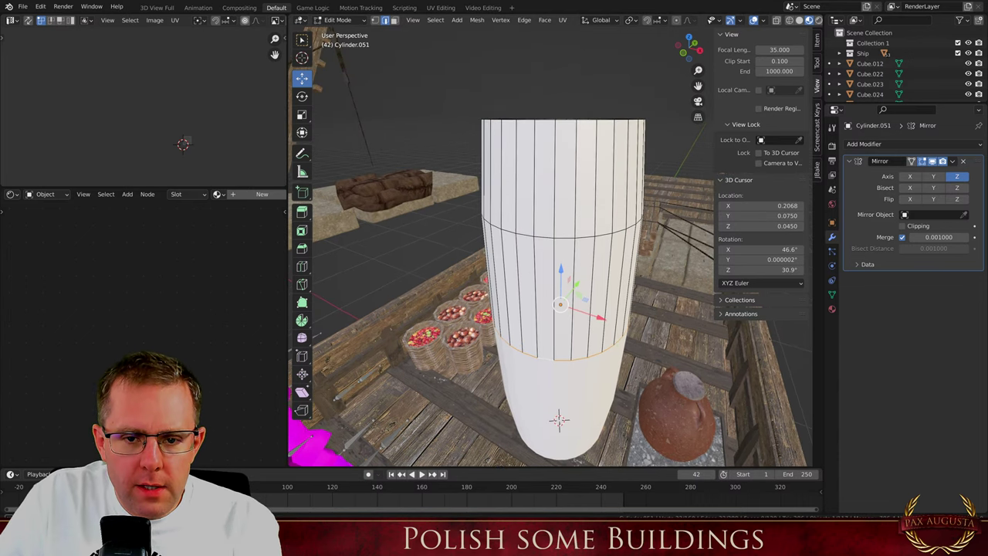
pyautogui.moveTo(523, 165); pyautogui.dragTo(532, 127)
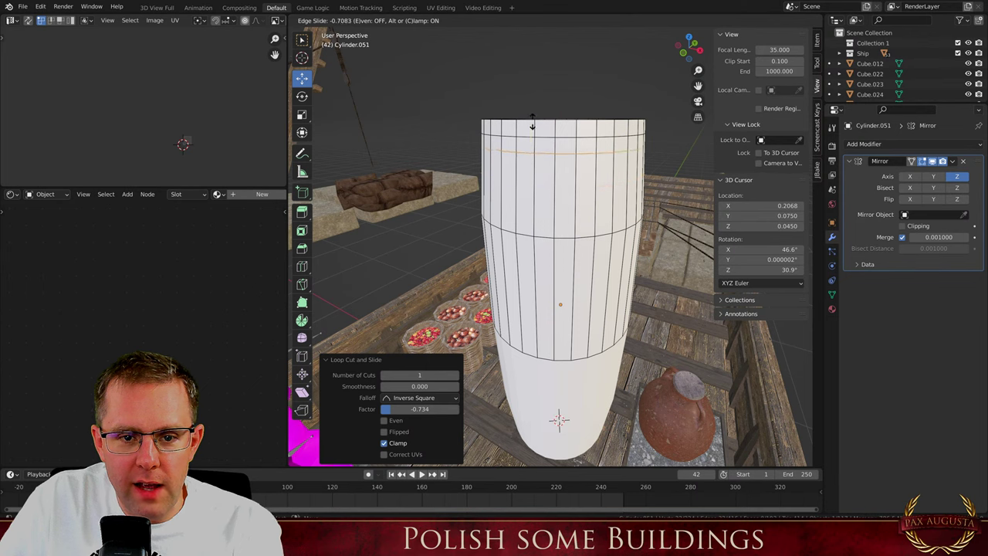
pyautogui.click(532, 125)
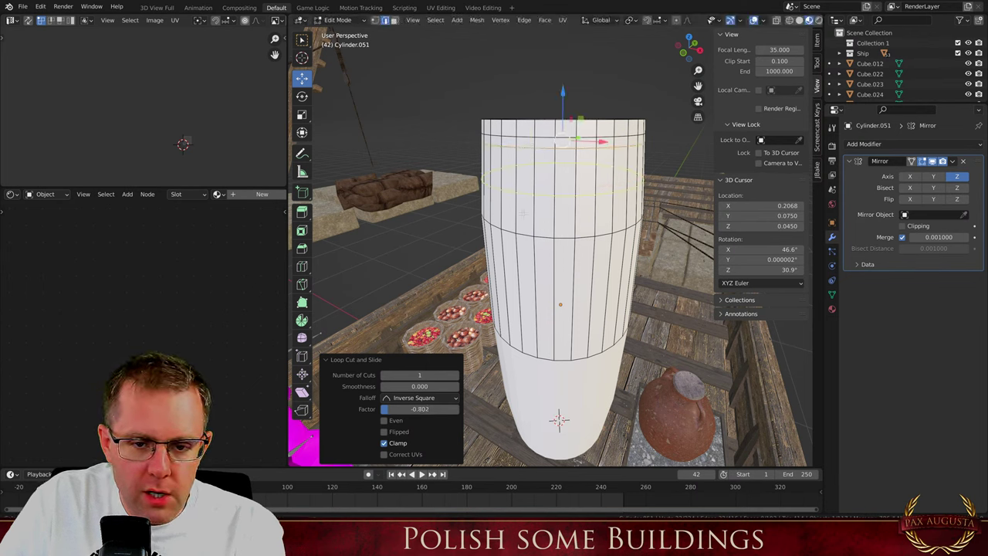
pyautogui.press('g')
pyautogui.press('g')
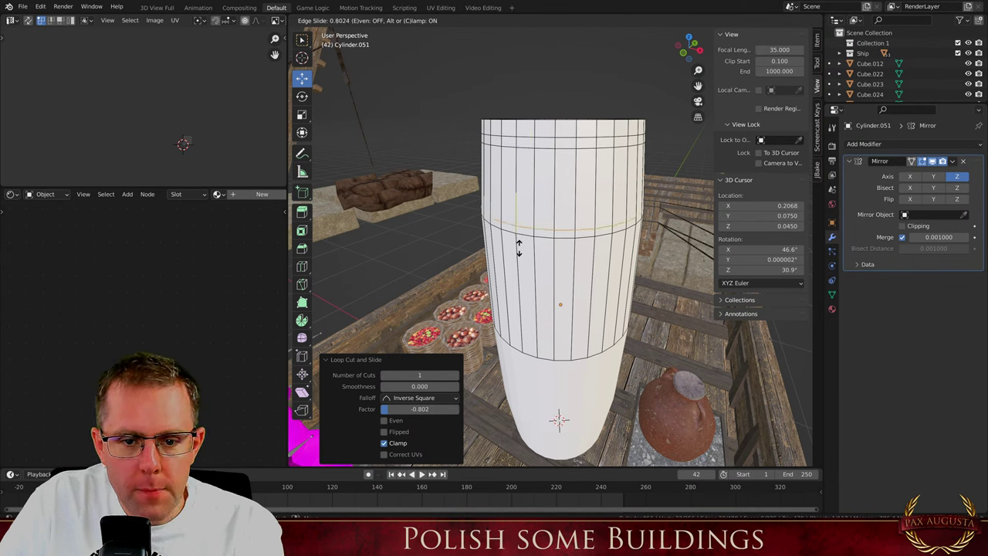
pyautogui.click(519, 247)
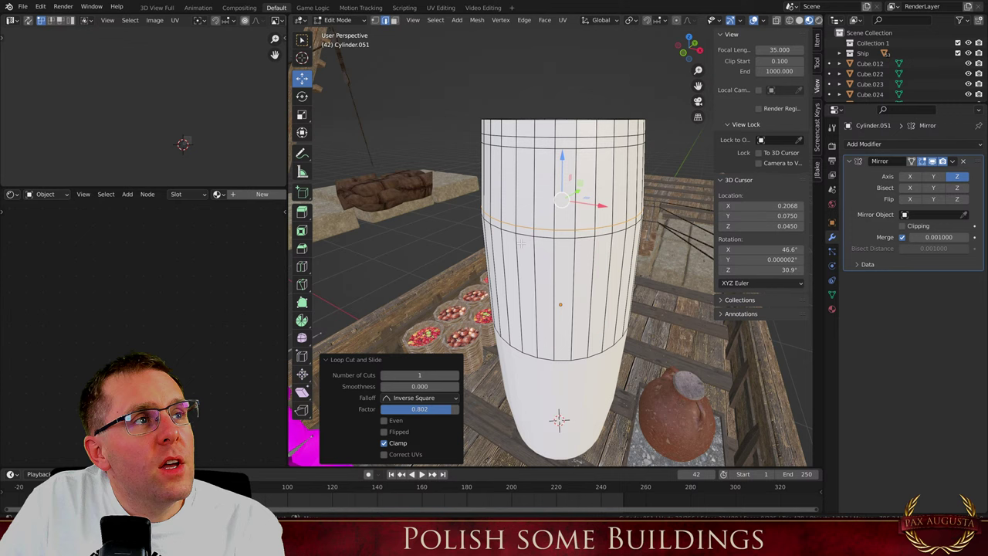
# Add two more close loop cuts midway between the upper and lower bands to outline a middle hoop
pyautogui.click(546, 206)
pyautogui.click(546, 207)
pyautogui.hotkey('ctrl', 'r')
pyautogui.click(549, 206)
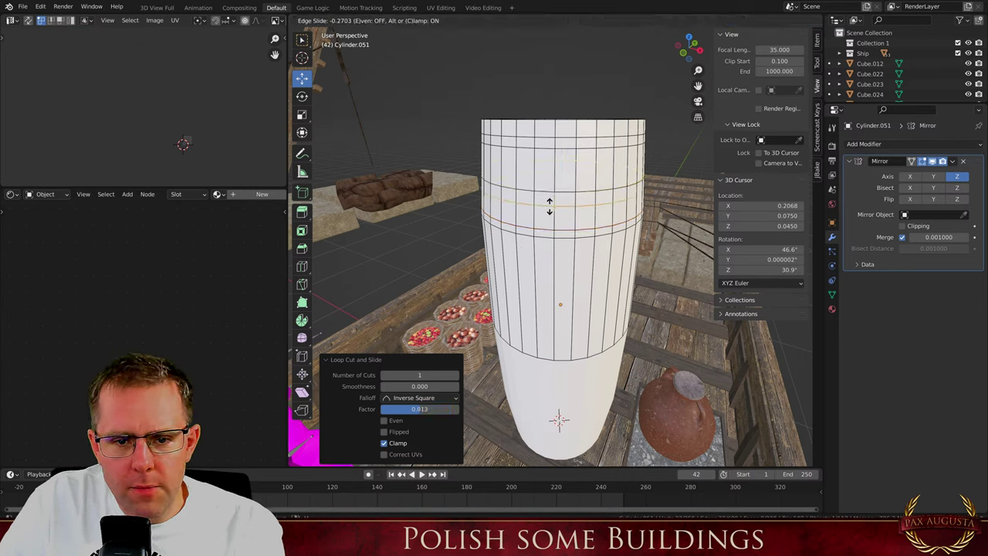
pyautogui.click(550, 200)
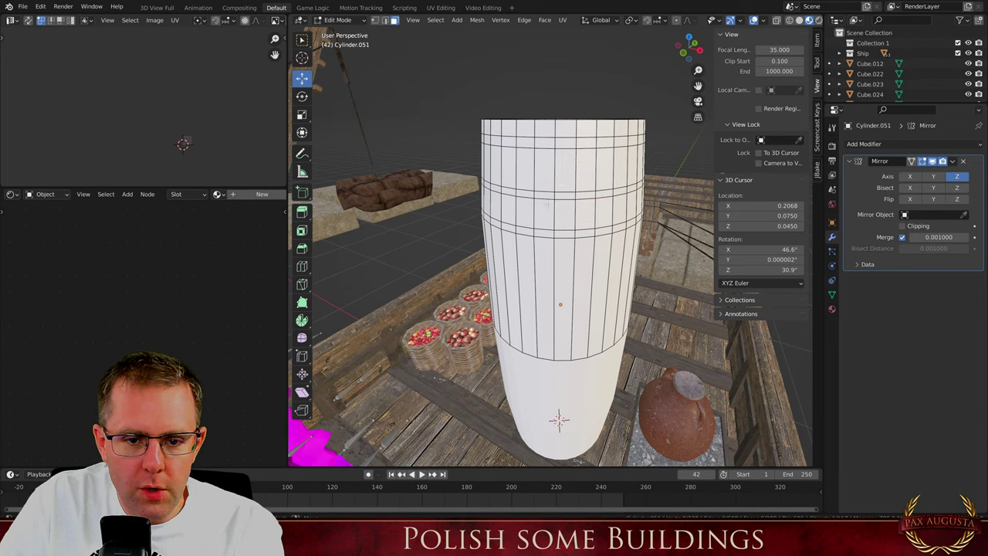
# Assign the existing Plank material to the barrel
pyautogui.press('Tab')
pyautogui.click(832, 309)
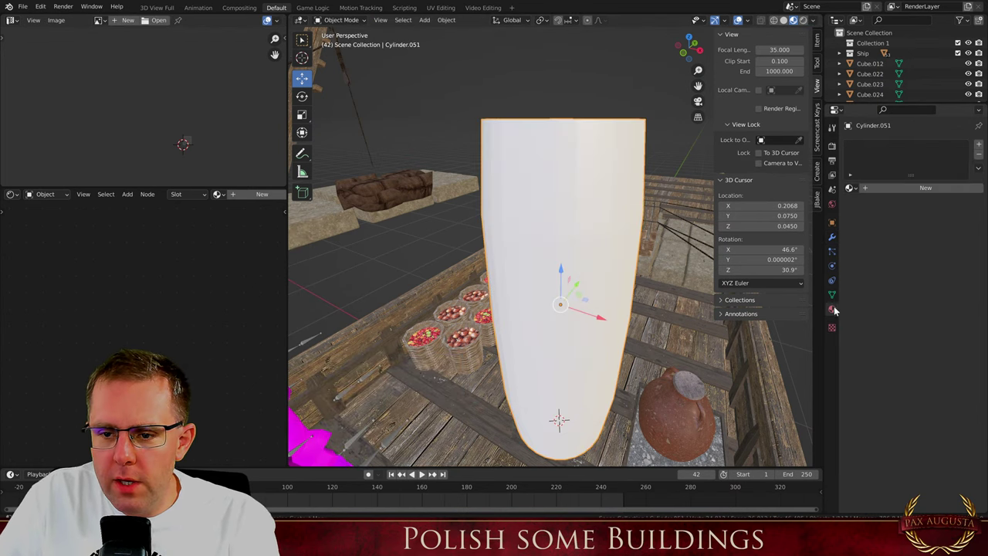
pyautogui.click(852, 189)
pyautogui.write('pl')
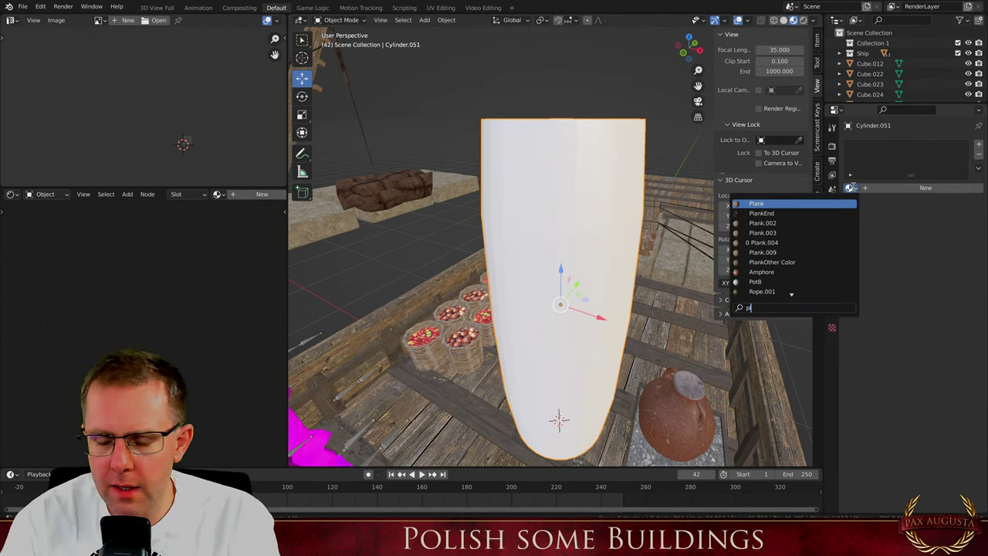
pyautogui.press('Return')
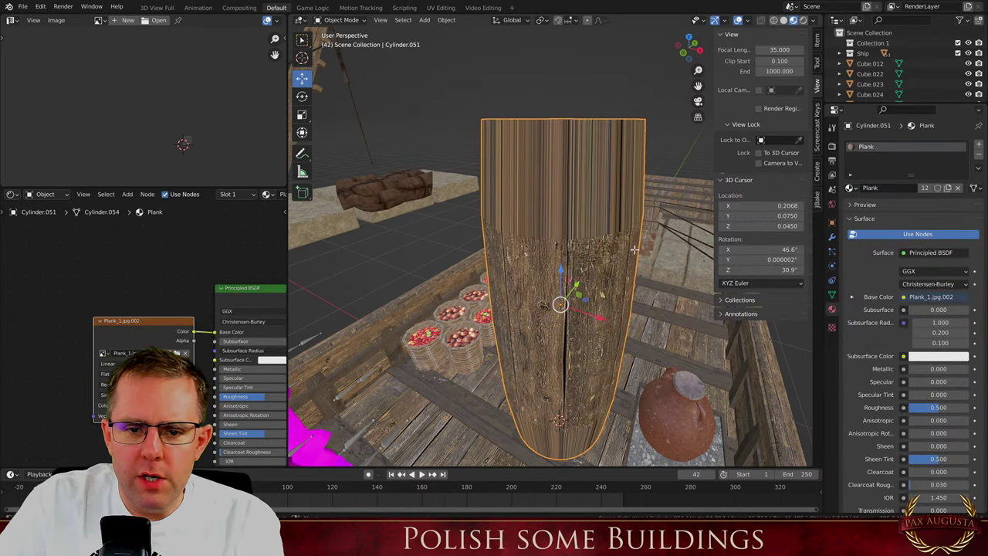
# Unwrap the whole barrel with Smart UV Project at the 66° angle limit
pyautogui.press('Tab')
pyautogui.press('u')
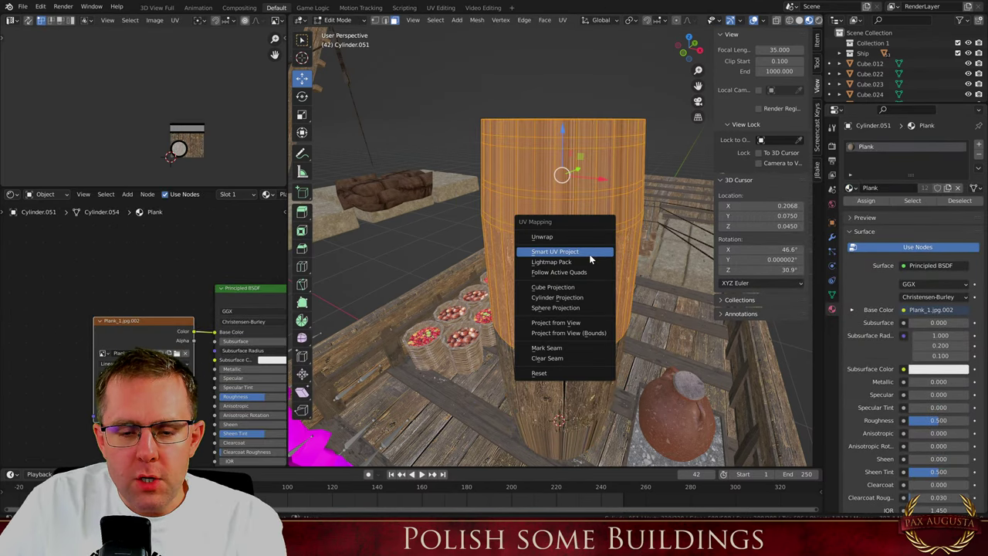
pyautogui.click(589, 254)
pyautogui.click(599, 340)
pyautogui.moveTo(544, 223); pyautogui.dragTo(540, 236, button='middle')
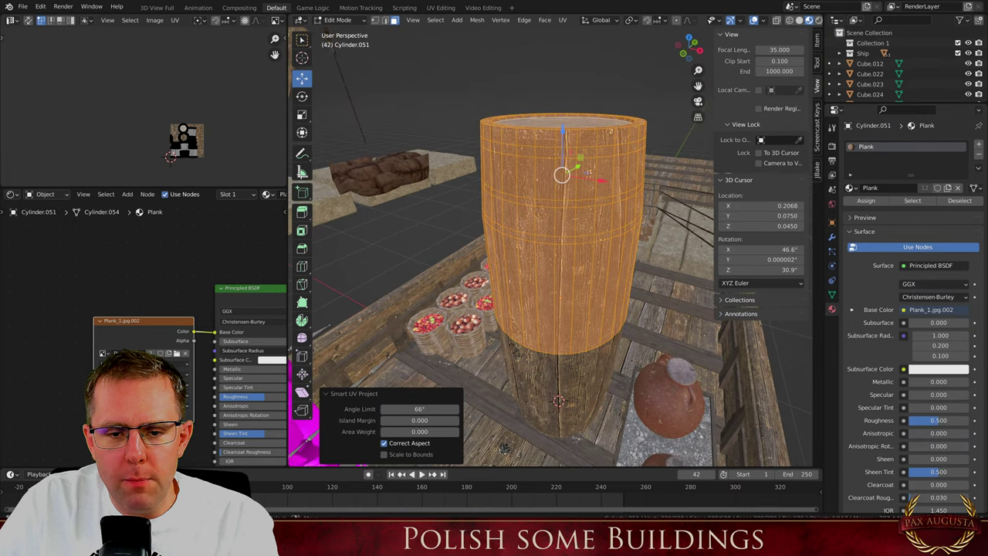
# Select all of the barrel's UV islands and scale them up beyond the plank texture's edges
pyautogui.scroll(3, 181, 144)
pyautogui.scroll(-1, 158, 110)
pyautogui.scroll(1, 159, 117)
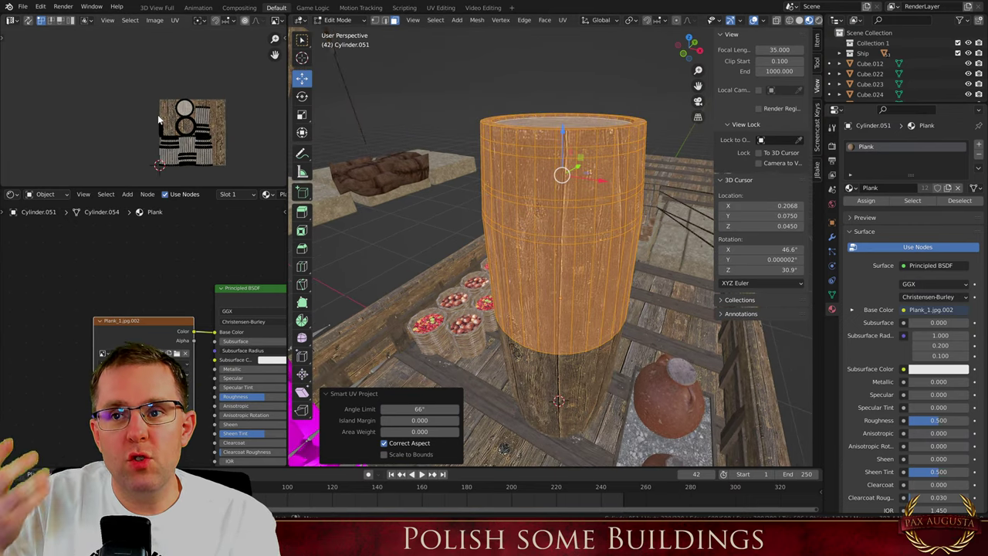
pyautogui.press('a')
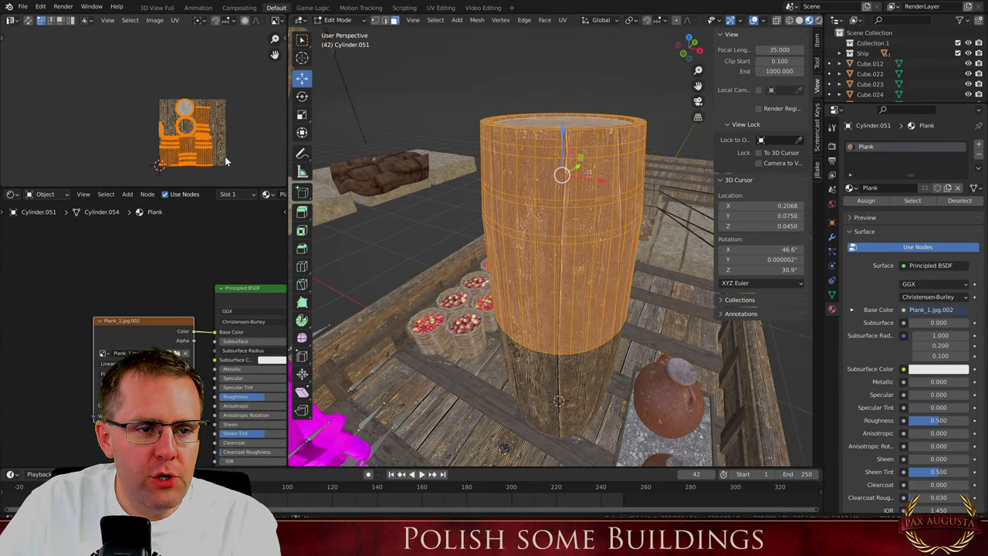
pyautogui.press('s')
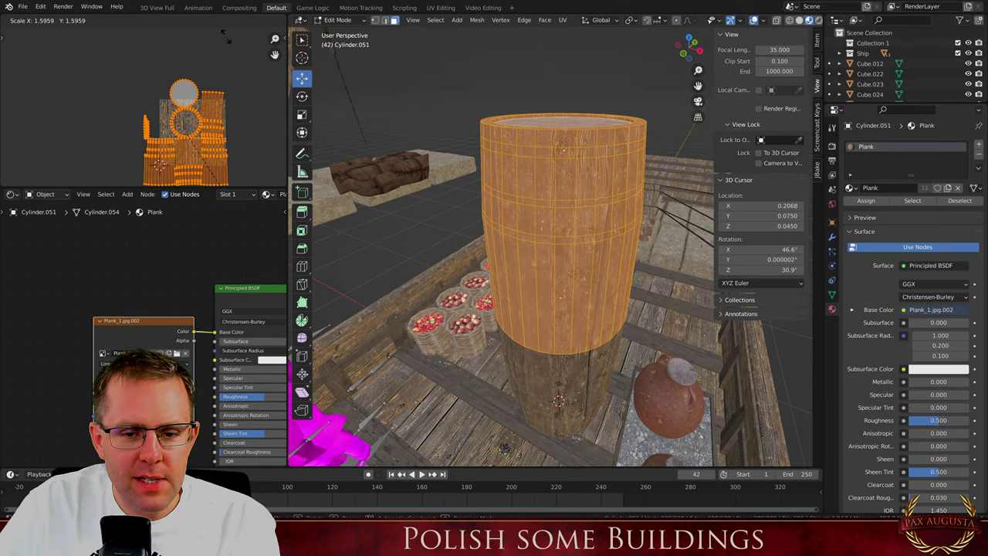
pyautogui.click(234, 52)
pyautogui.press('Tab')
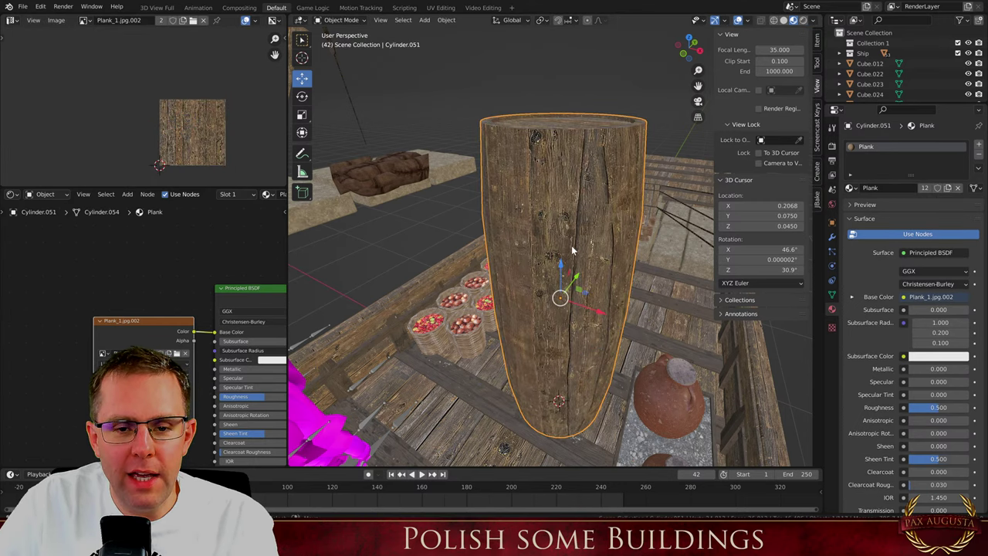
# Assign the existing Rust material in a second slot to the three hoop face loops on the barrel's upper half and enlarge their UVs
pyautogui.press('Tab')
pyautogui.scroll(2, 567, 227)
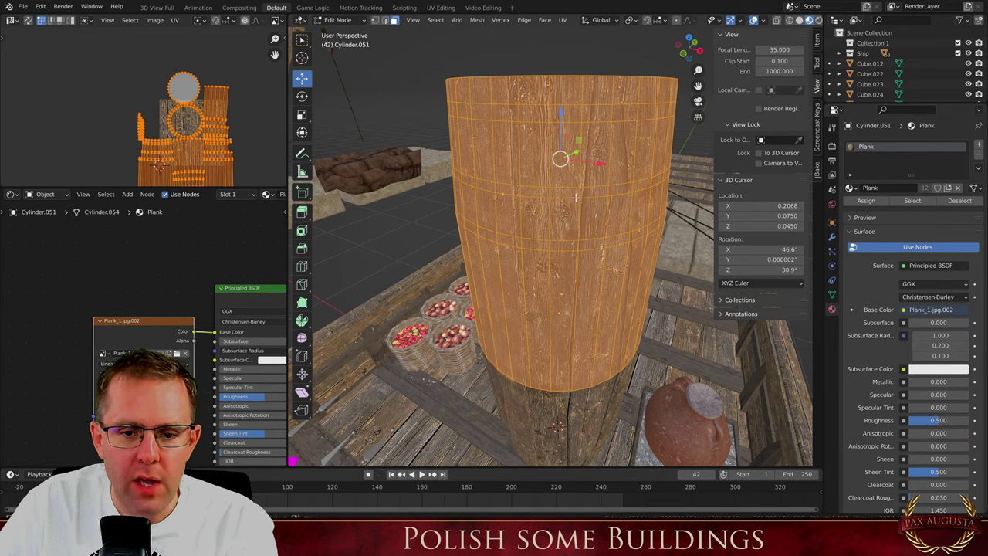
pyautogui.keyDown('alt'); pyautogui.click(578, 193); pyautogui.keyUp('alt')
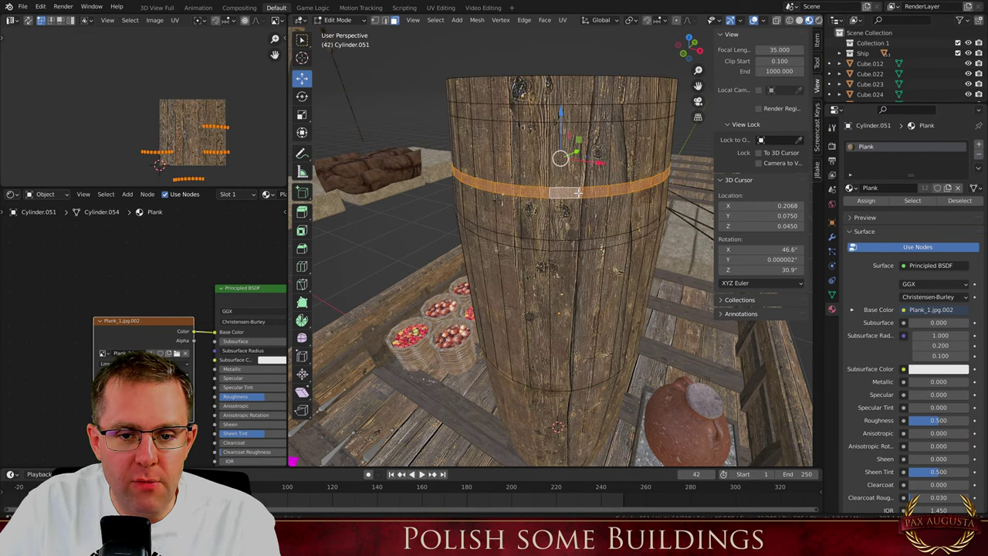
pyautogui.keyDown('alt'); pyautogui.keyDown('shift'); pyautogui.click(574, 244); pyautogui.keyUp('shift'); pyautogui.keyUp('alt')
pyautogui.keyDown('alt'); pyautogui.keyDown('shift'); pyautogui.click(581, 110); pyautogui.keyUp('shift'); pyautogui.keyUp('alt')
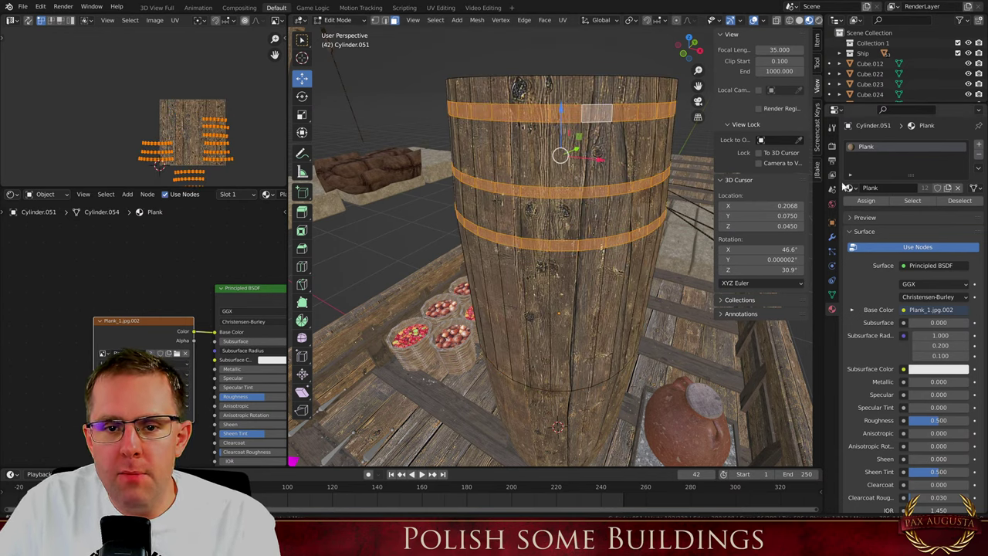
pyautogui.click(979, 149)
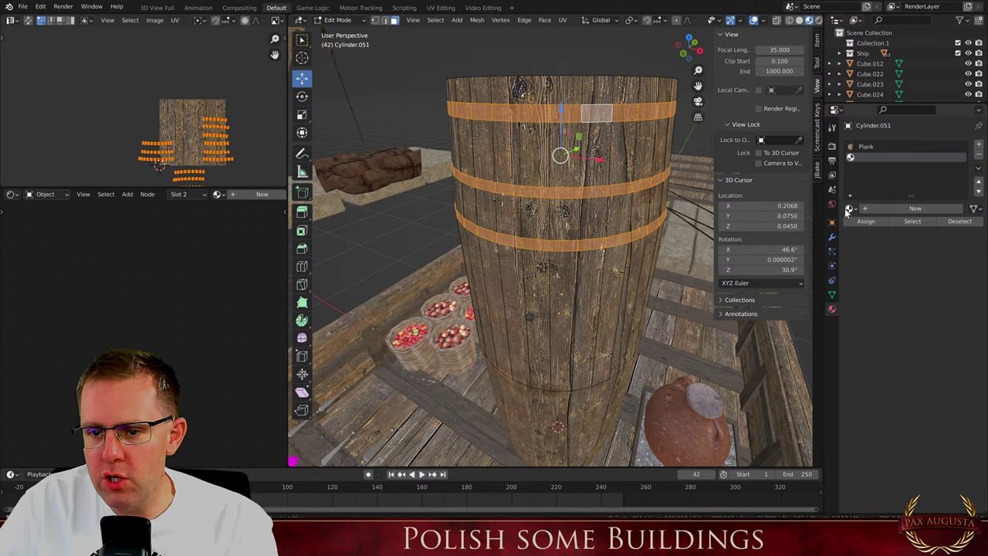
pyautogui.click(849, 209)
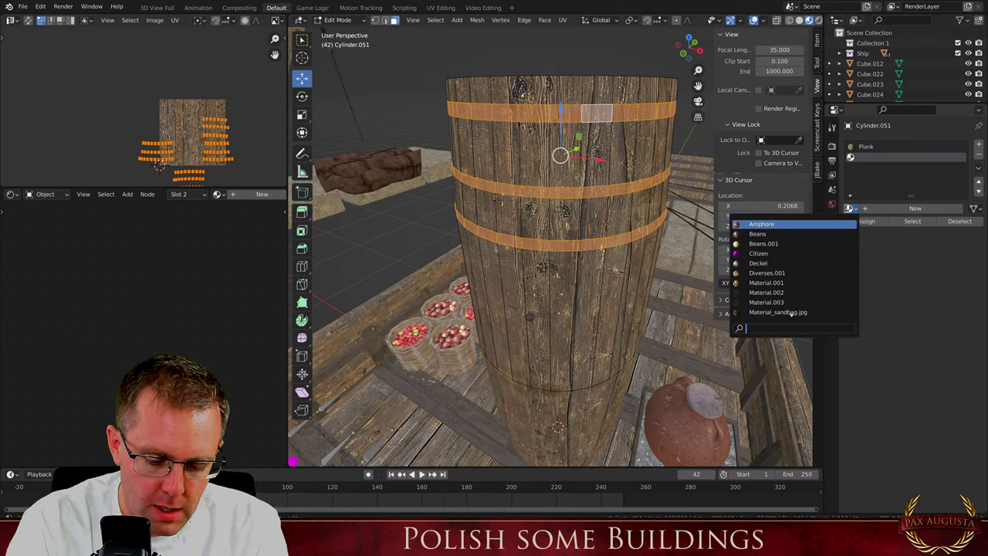
pyautogui.write('rust')
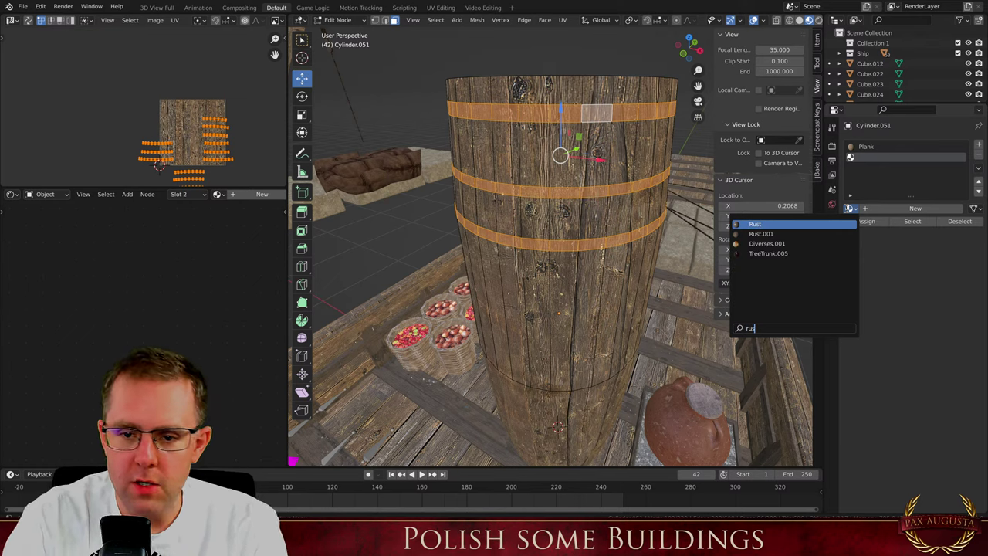
pyautogui.press('Return')
pyautogui.click(868, 221)
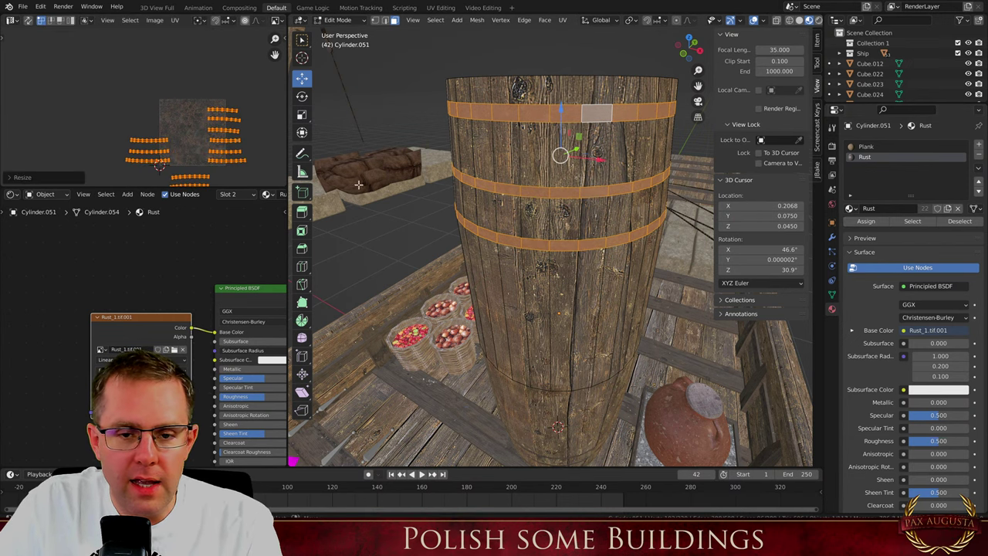
# Select the ring of faces along the barrel's top rim
pyautogui.press('Tab')
pyautogui.moveTo(529, 180); pyautogui.dragTo(533, 212, button='middle')
pyautogui.press('Tab')
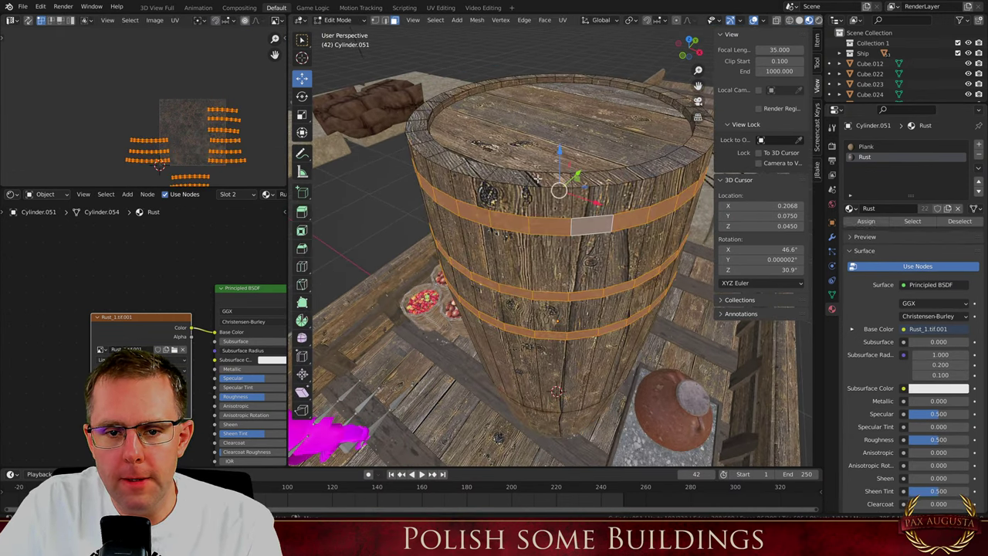
pyautogui.keyDown('alt'); pyautogui.click(533, 212); pyautogui.keyUp('alt')
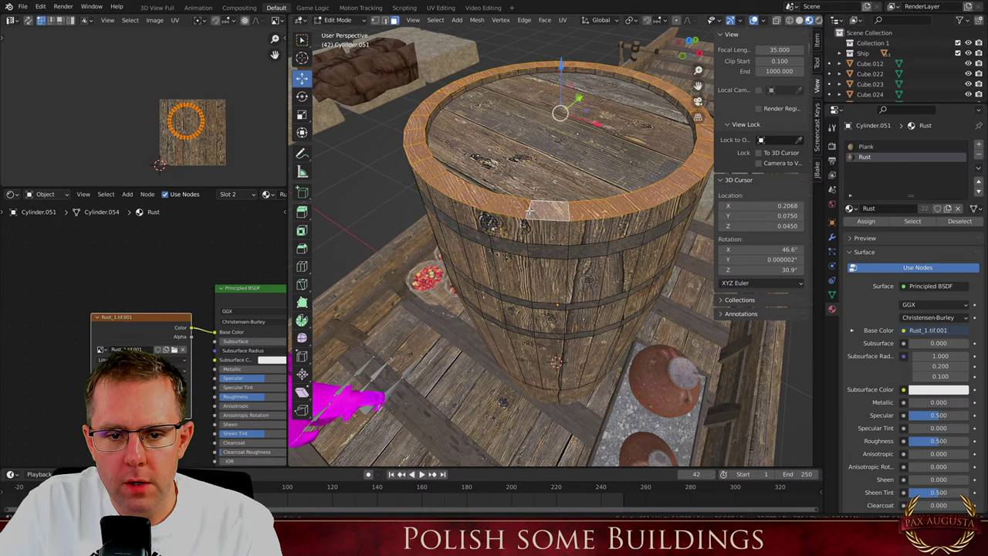
# Try Smart UV Project on the rim faces with a 66° angle limit
pyautogui.press('u')
pyautogui.click(511, 162)
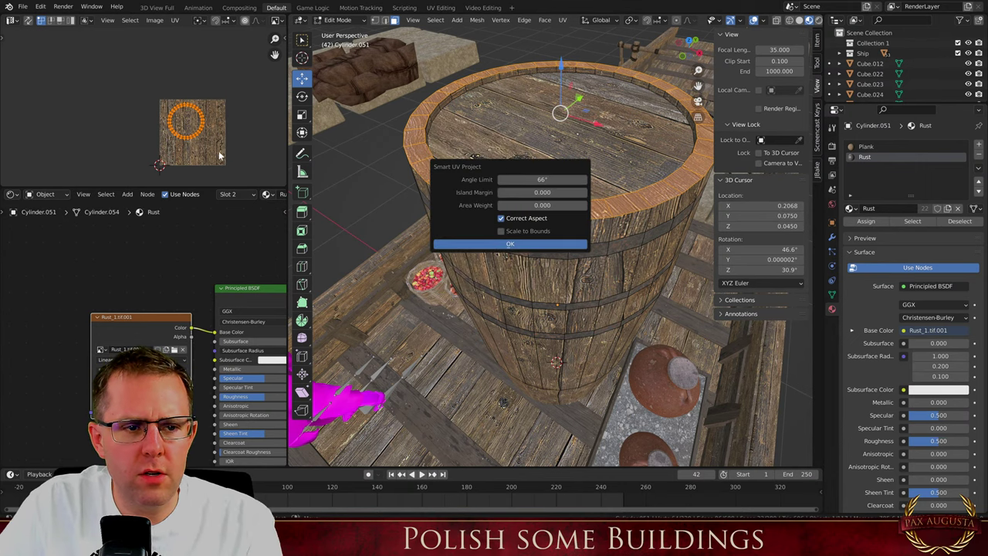
pyautogui.click(505, 246)
pyautogui.press('Tab')
pyautogui.press('Tab')
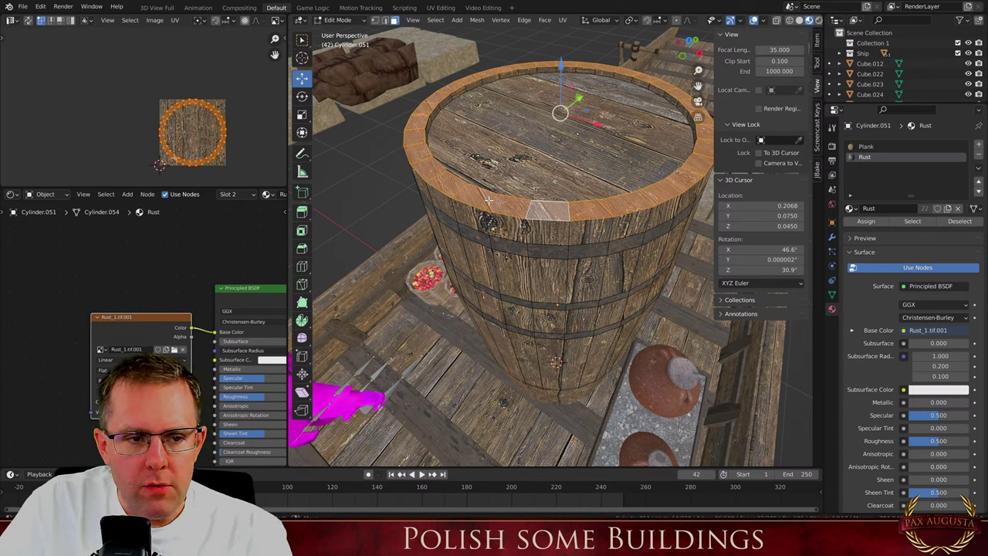
# Try Sphere Projection on the rim faces and scale their UVs up far beyond the plank texture
pyautogui.press('u')
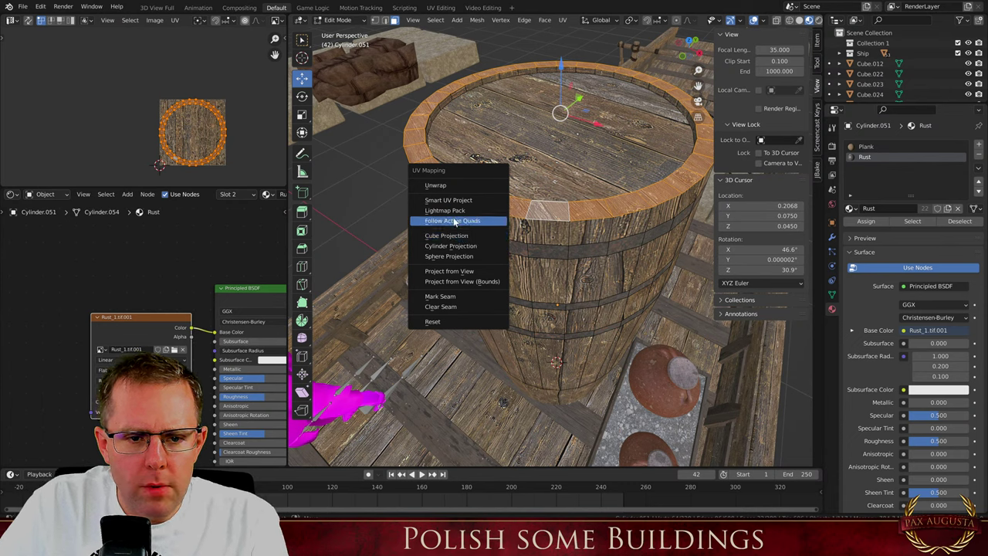
pyautogui.click(445, 263)
pyautogui.press('s')
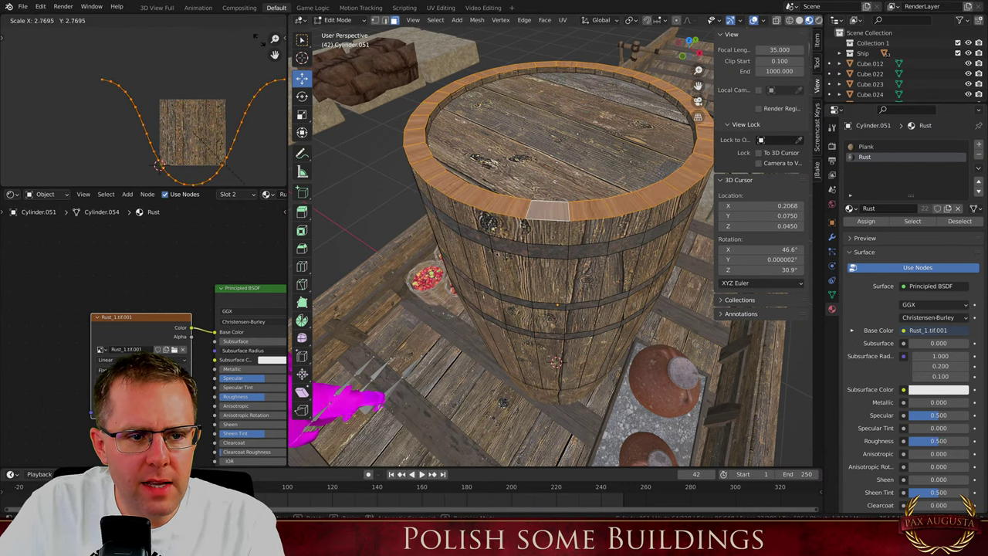
pyautogui.click(262, 80)
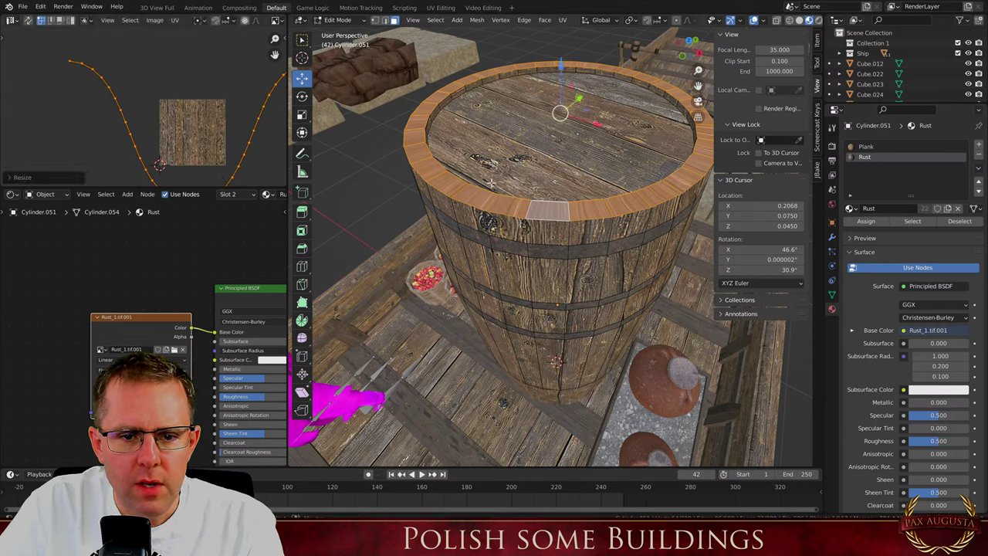
# Try Cylinder Projection on the rim faces, scaling the UVs up and rotating them 90°, and inspect the rim's wood grain
pyautogui.press('u')
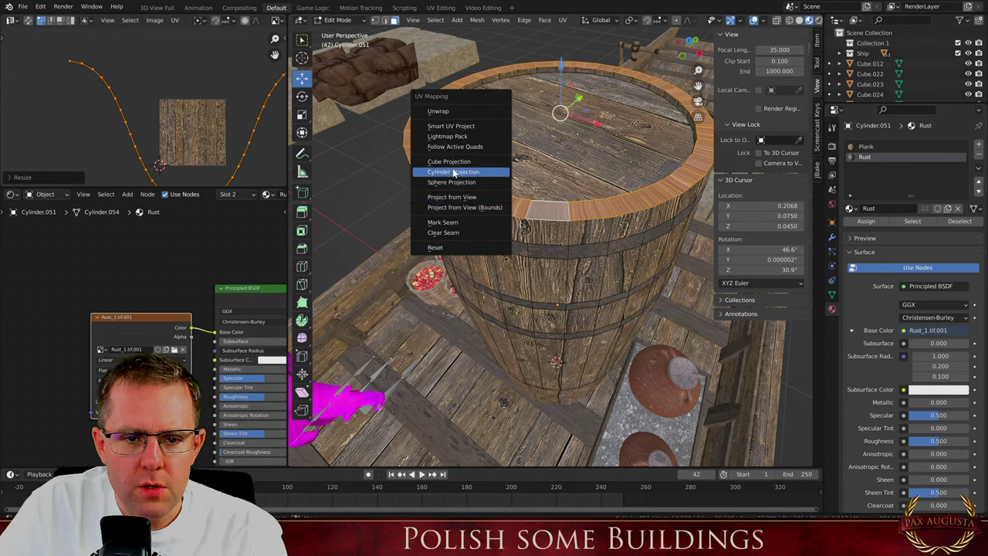
pyautogui.click(454, 173)
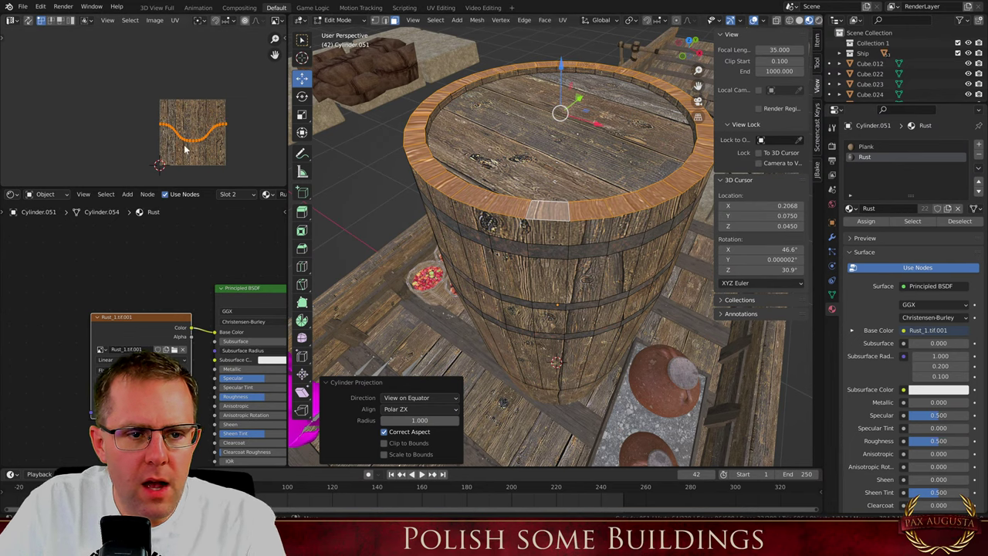
pyautogui.press('s')
pyautogui.click(245, 166)
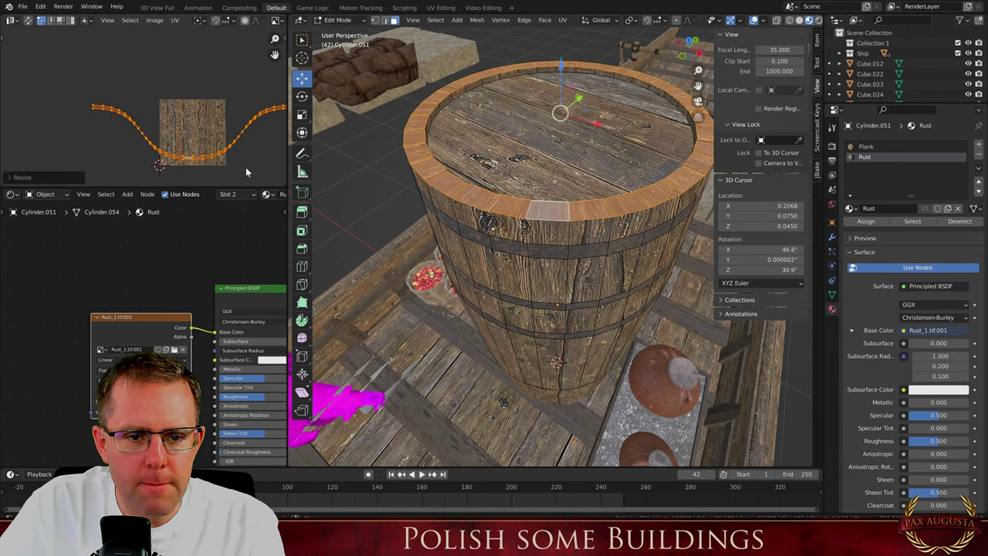
pyautogui.write('r90')
pyautogui.press('Return')
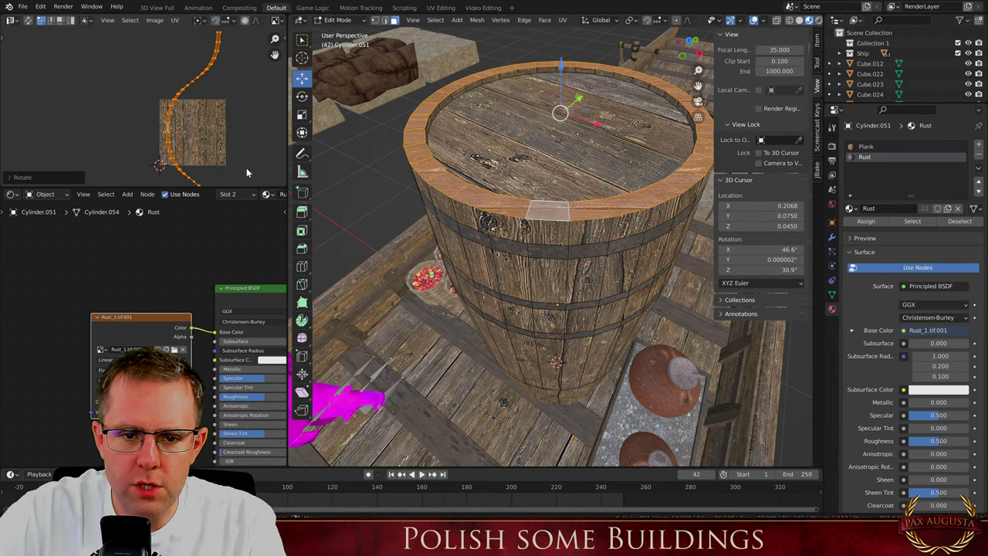
pyautogui.press('Tab')
pyautogui.scroll(-2, 459, 202)
pyautogui.moveTo(459, 202); pyautogui.dragTo(486, 173, button='middle')
pyautogui.scroll(4, 486, 178)
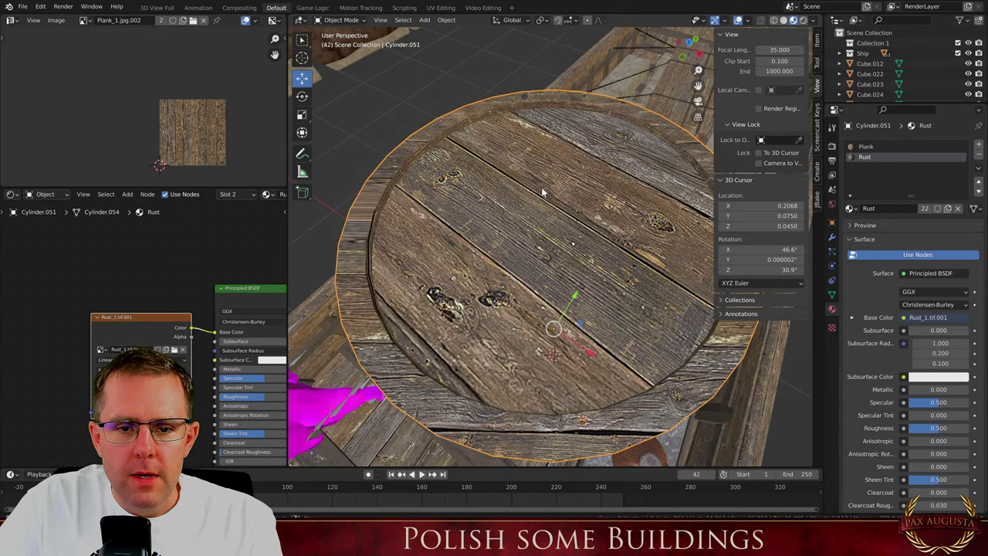
pyautogui.press('Tab')
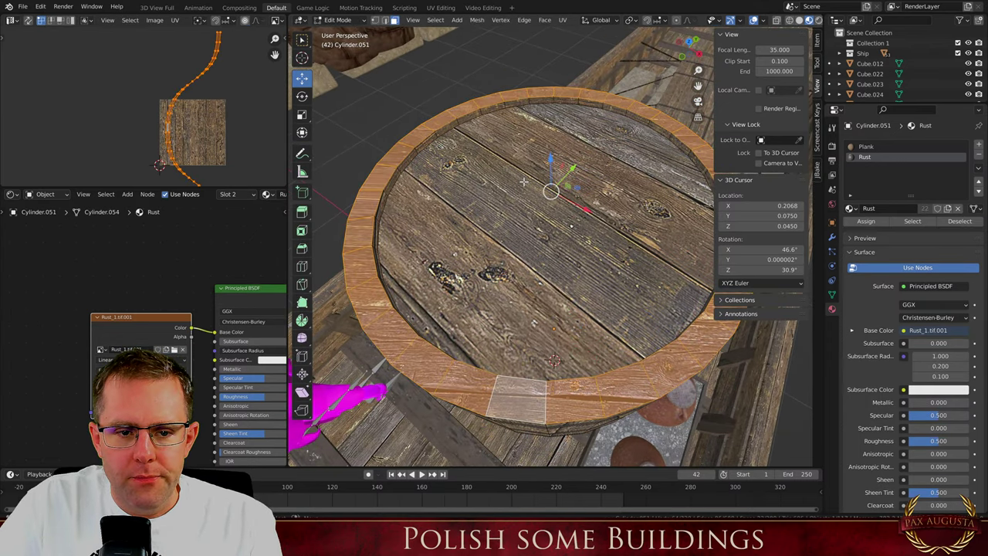
pyautogui.press('Tab')
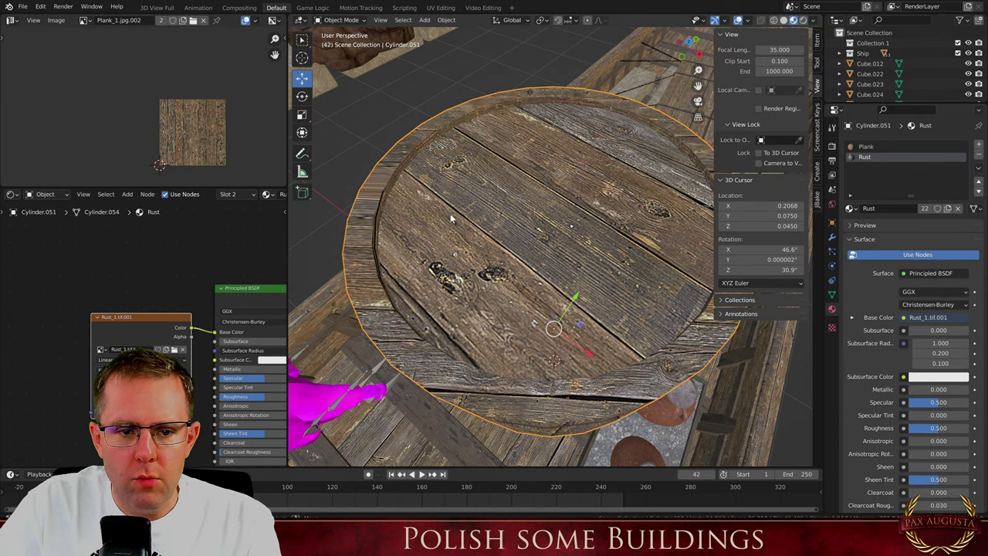
# Unwrap the rim faces with the Angle Based method and scale their UV ring up beyond the plank texture
pyautogui.press('Tab')
pyautogui.press('u')
pyautogui.click(478, 172)
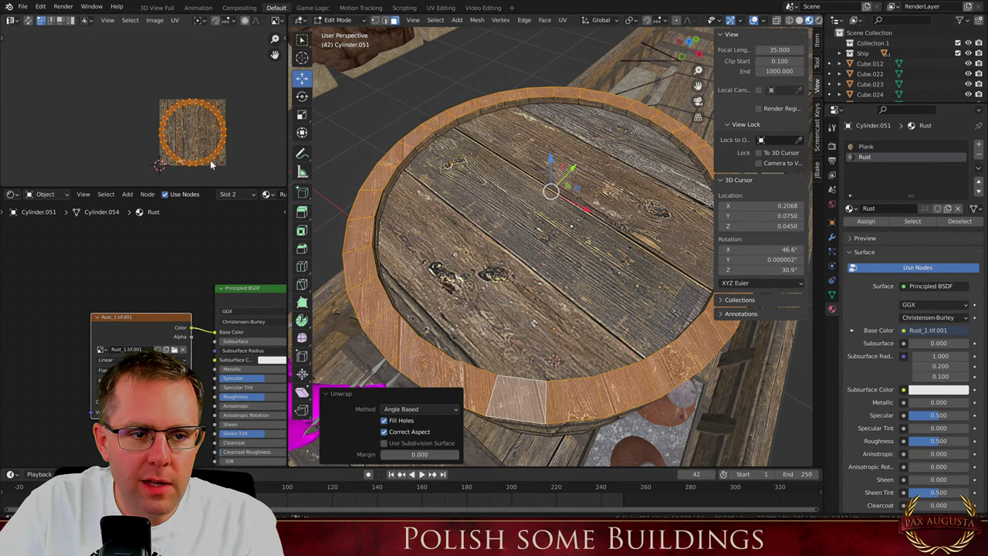
pyautogui.press('s')
pyautogui.click(219, 34)
pyautogui.press('Tab')
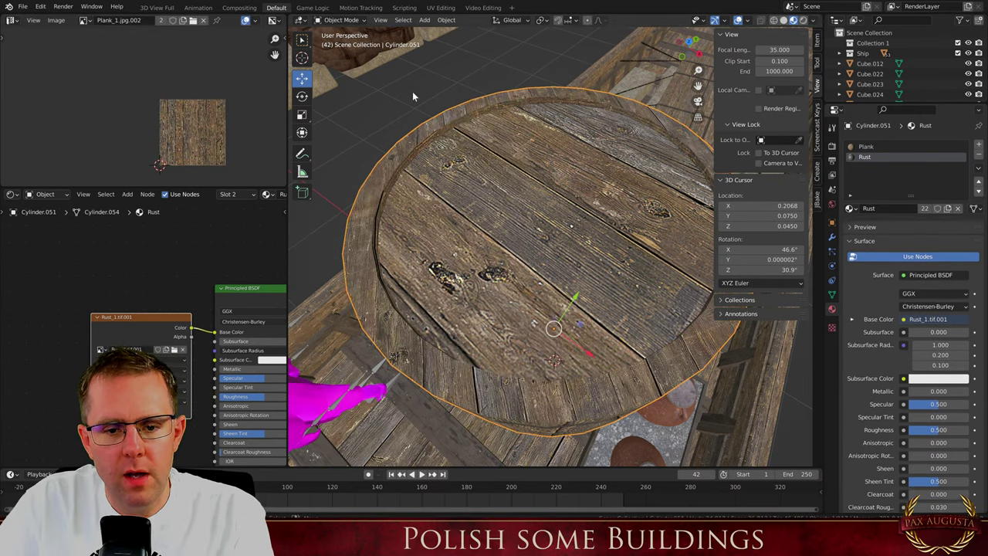
# Rotate the barrel lid face's UVs by about -31° to turn the direction of its planks
pyautogui.scroll(-5, 531, 127)
pyautogui.scroll(2, 515, 155)
pyautogui.press('Tab')
pyautogui.click(515, 155)
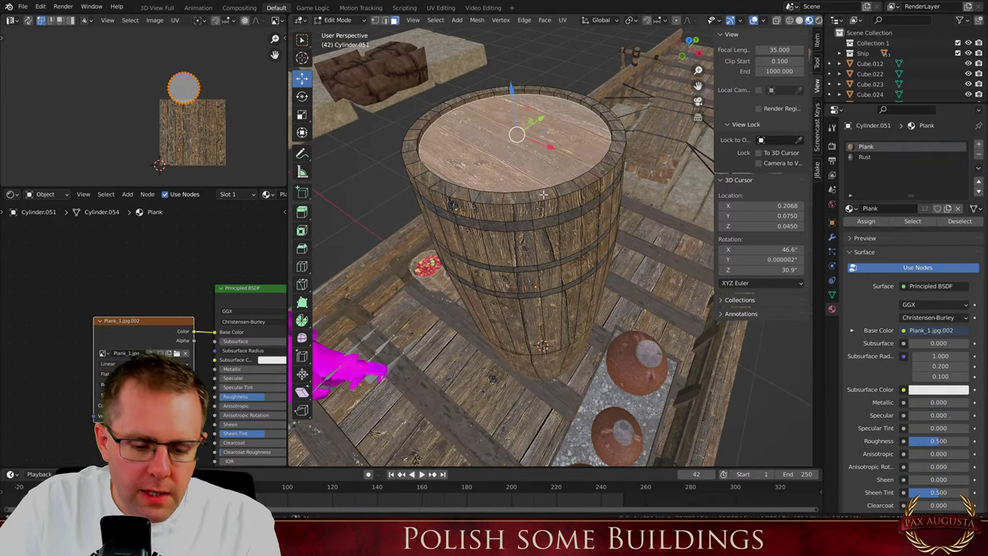
pyautogui.press('r')
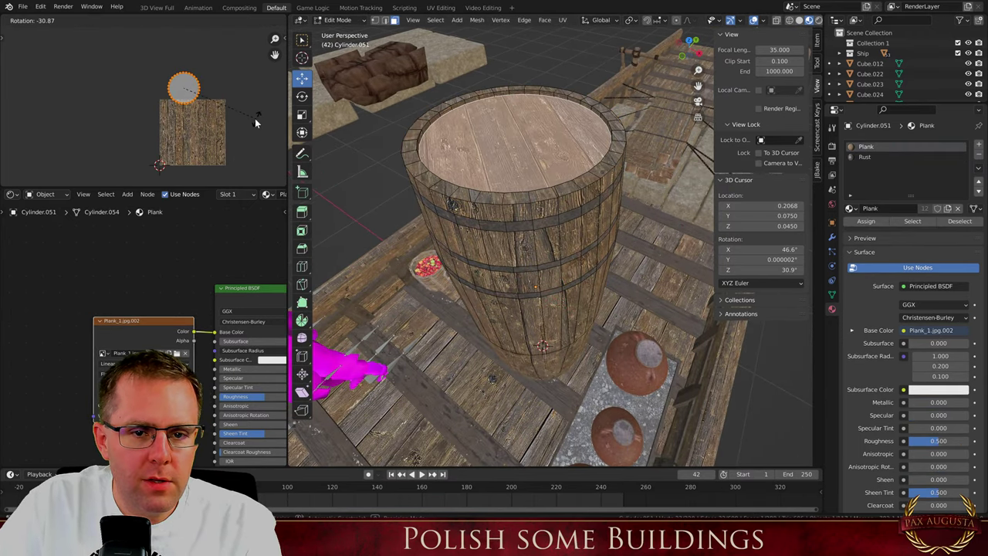
pyautogui.click(255, 122)
pyautogui.press('Tab')
# Try to move the edge loop around the barrel's middle vertically
pyautogui.moveTo(538, 297); pyautogui.dragTo(552, 261, button='middle')
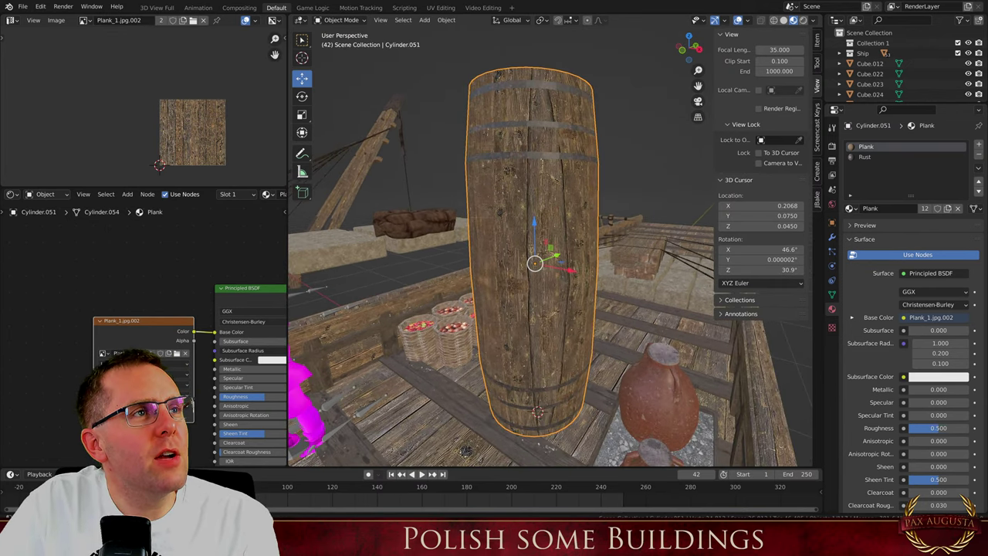
pyautogui.press('Tab')
pyautogui.moveTo(537, 286); pyautogui.dragTo(544, 300, button='middle')
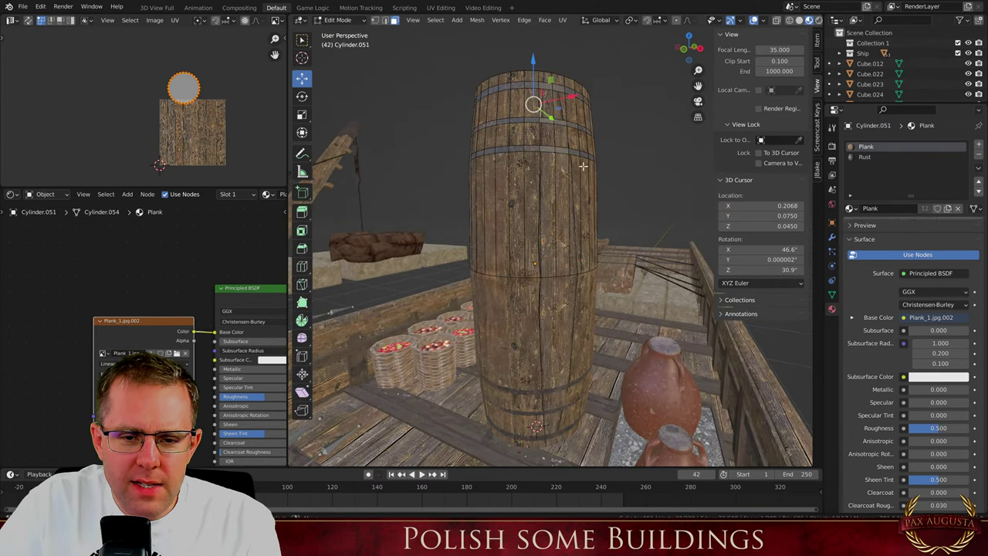
pyautogui.press('2')
pyautogui.keyDown('alt'); pyautogui.click(522, 279); pyautogui.keyUp('alt')
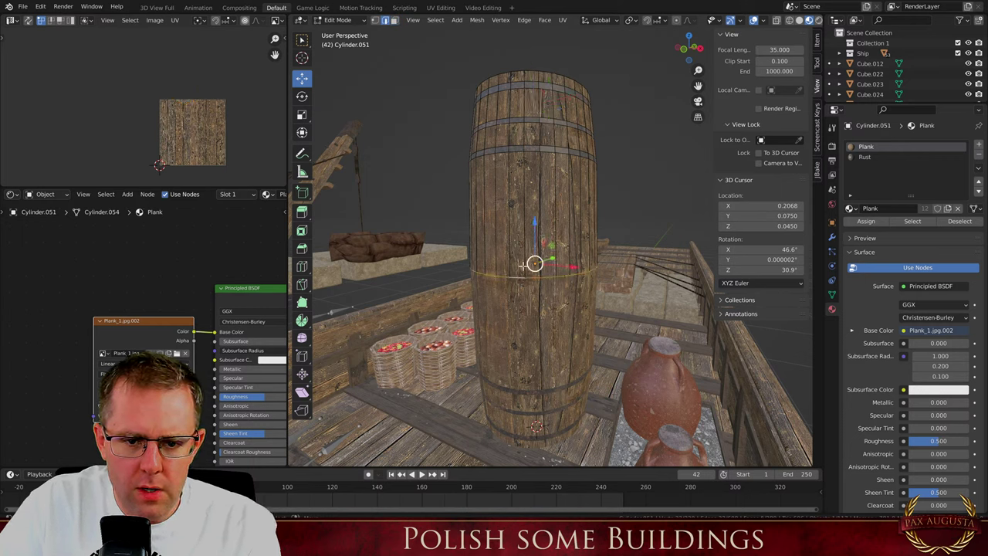
pyautogui.moveTo(531, 224); pyautogui.dragTo(543, 200)
pyautogui.click(543, 200)
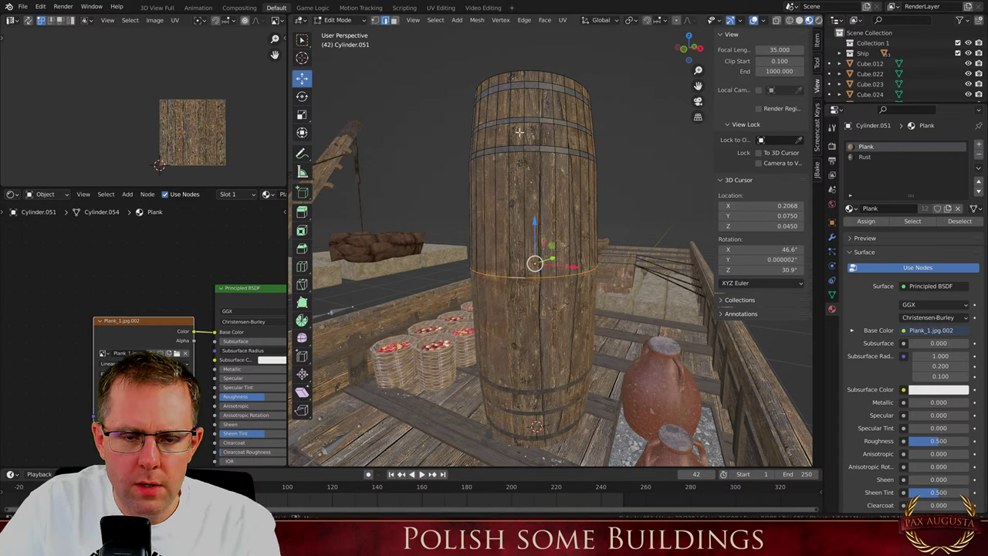
# Move the barrel's hooped upper section down, leaving the middle edge loop in place, to shorten the barrel
pyautogui.press('l')
pyautogui.keyDown('alt'); pyautogui.keyDown('shift'); pyautogui.click(519, 279); pyautogui.keyUp('shift'); pyautogui.keyUp('alt')
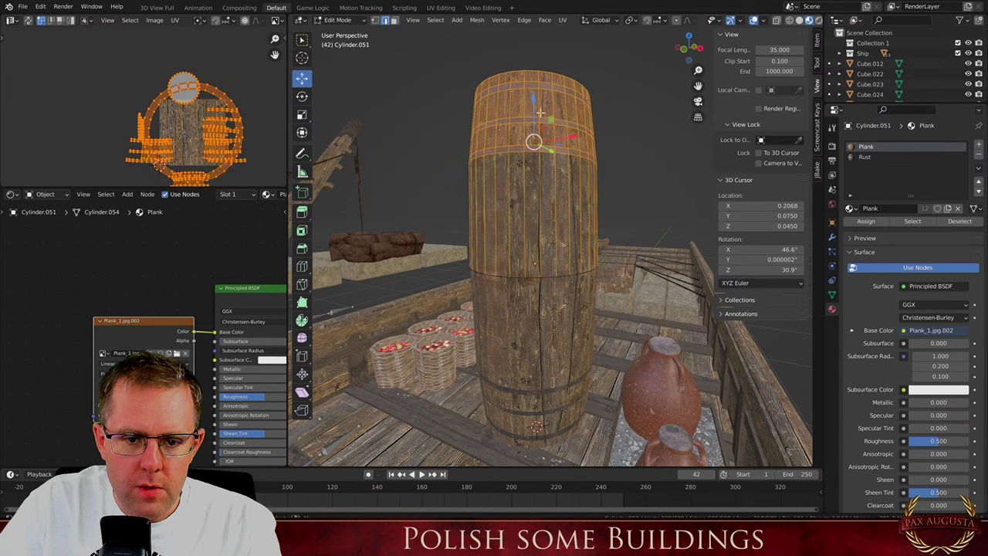
pyautogui.moveTo(533, 100); pyautogui.dragTo(526, 138)
pyautogui.rightClick(525, 139)
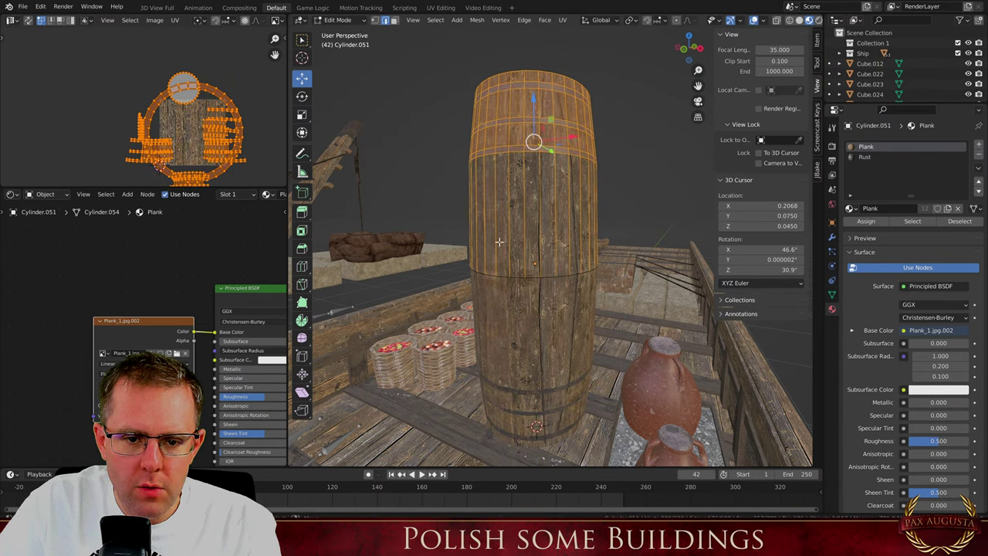
pyautogui.hotkey('ctrl', 'z')
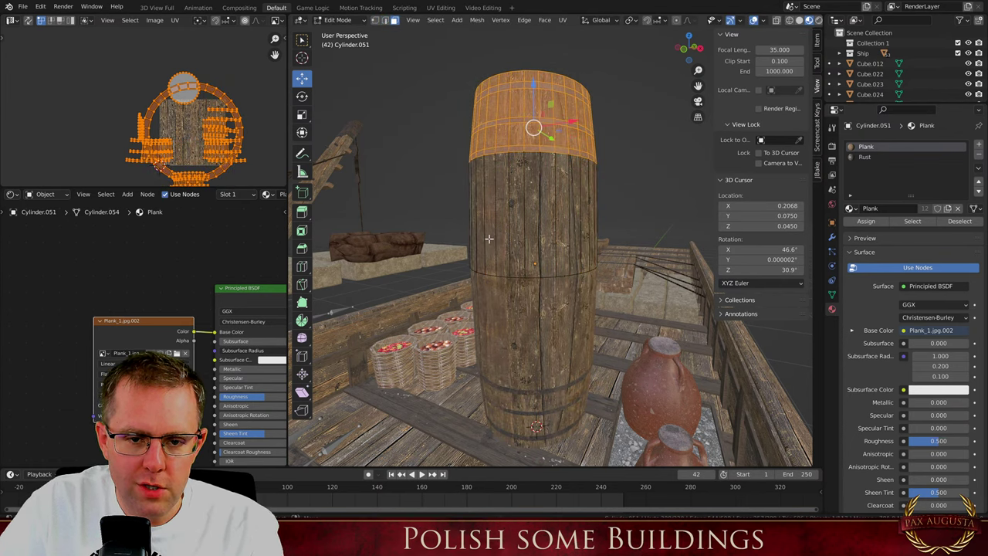
pyautogui.moveTo(534, 84); pyautogui.dragTo(538, 118)
pyautogui.scroll(-3, 519, 181)
pyautogui.moveTo(539, 118); pyautogui.dragTo(690, 216, button='middle')
pyautogui.scroll(2, 514, 203)
pyautogui.press('Tab')
pyautogui.scroll(1, 530, 214)
pyautogui.scroll(-1, 547, 189)
# Apply the barrel's Mirror modifier and lower the barrel about 0.387 along the Z axis toward the deck
pyautogui.click(832, 238)
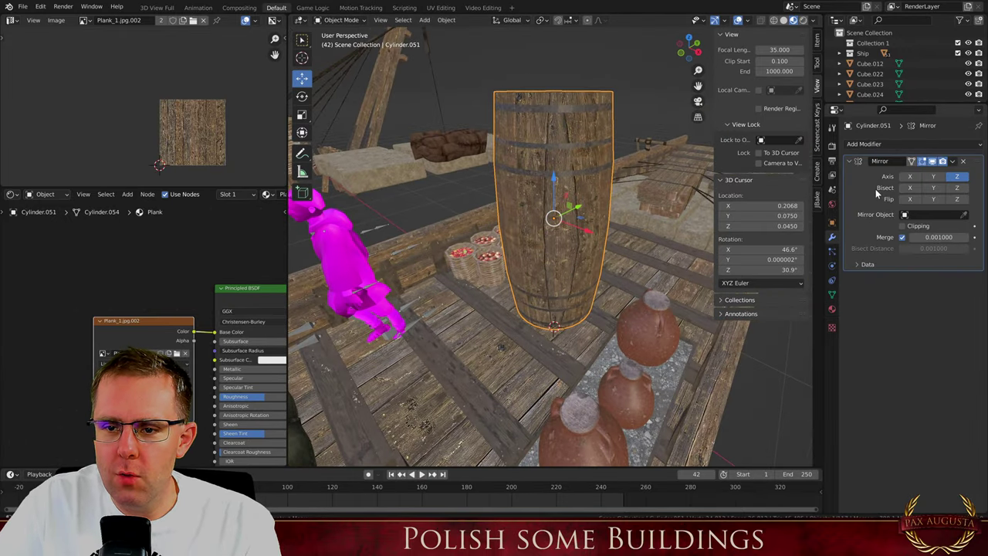
pyautogui.hotkey('ctrl', 'a')
pyautogui.press('g')
pyautogui.press('z')
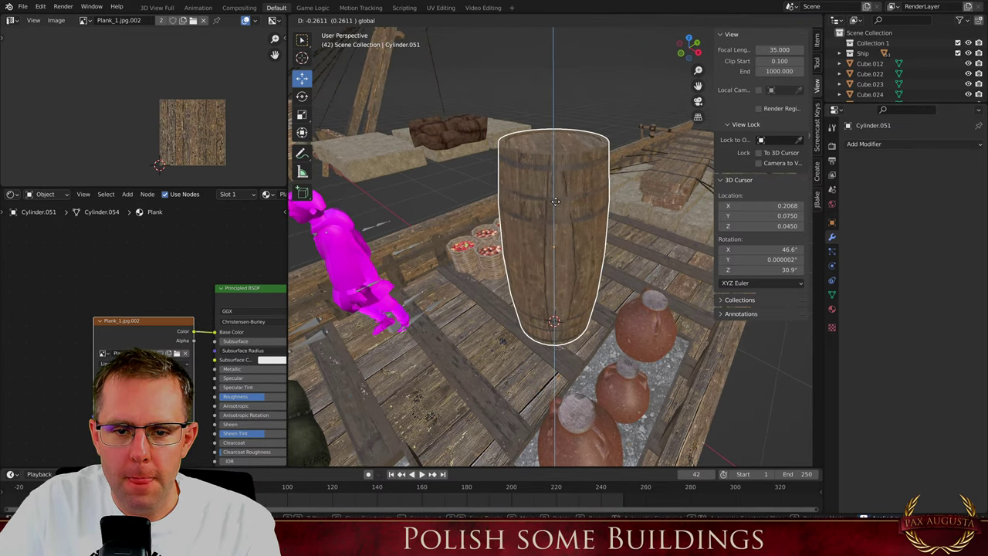
pyautogui.click(547, 214)
# Try to lay the barrel on its side by rotating it 90° about the X axis
pyautogui.write('r')
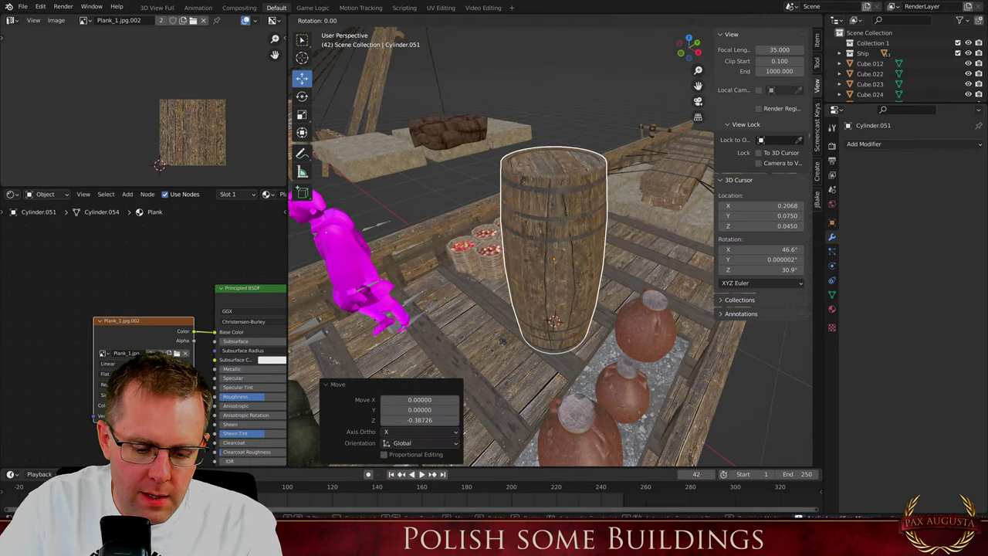
pyautogui.write('x90')
pyautogui.press('Return')
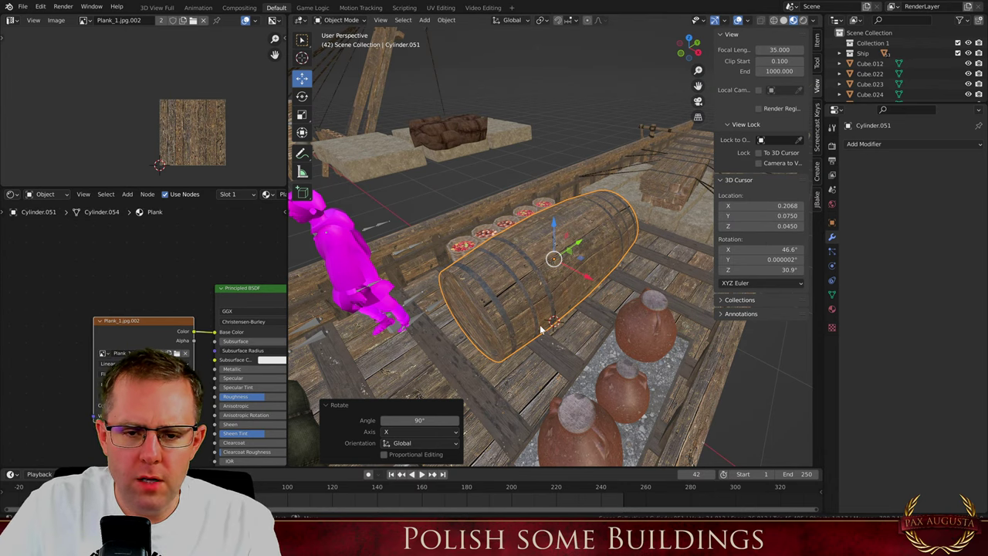
pyautogui.hotkey('ctrl', 'z')
# Move the barrel about -0.291 along the X axis and about 1.79 along the Y axis on the deck
pyautogui.moveTo(511, 296); pyautogui.dragTo(598, 268, button='middle')
pyautogui.moveTo(599, 268); pyautogui.dragTo(561, 260)
pyautogui.scroll(-10, 561, 261)
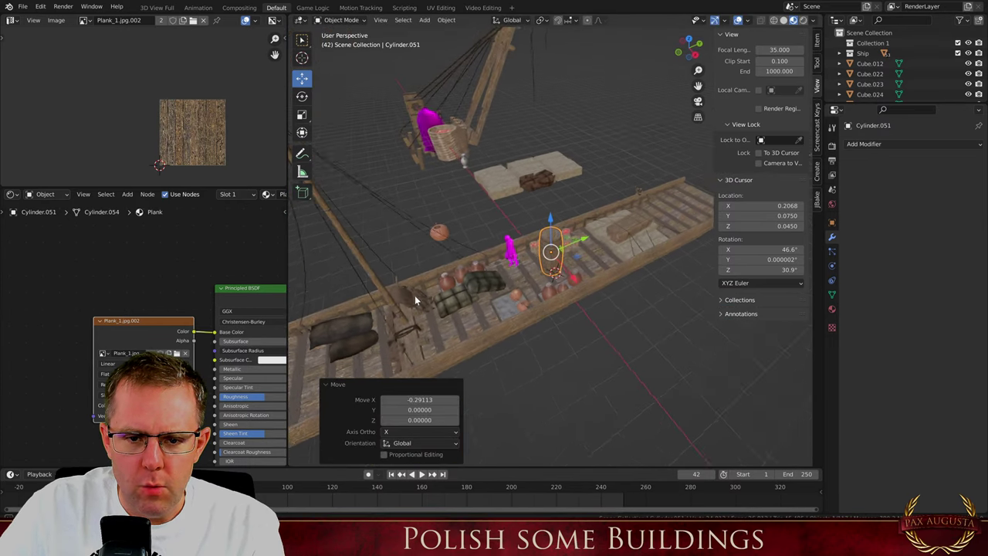
pyautogui.press('g')
pyautogui.press('y')
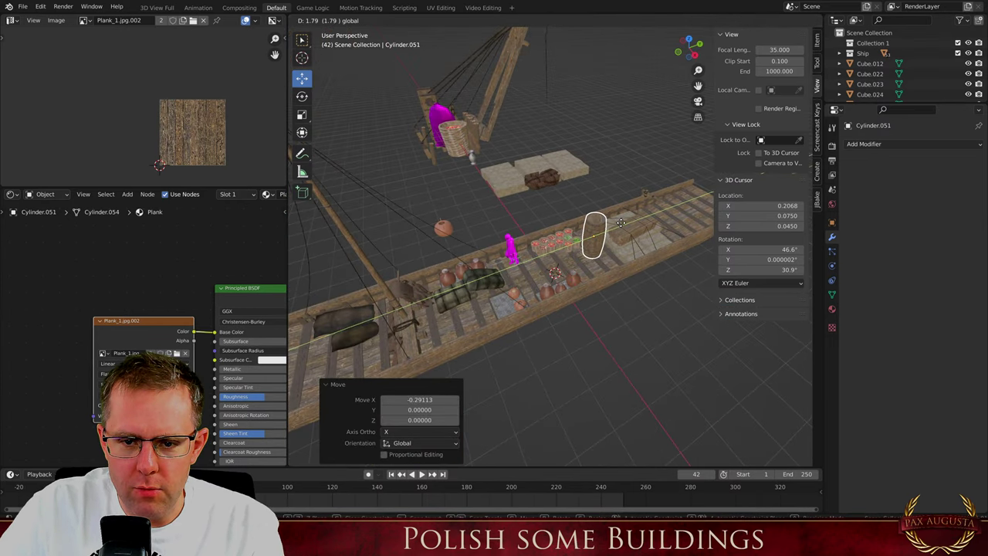
pyautogui.click(621, 223)
pyautogui.scroll(4, 610, 232)
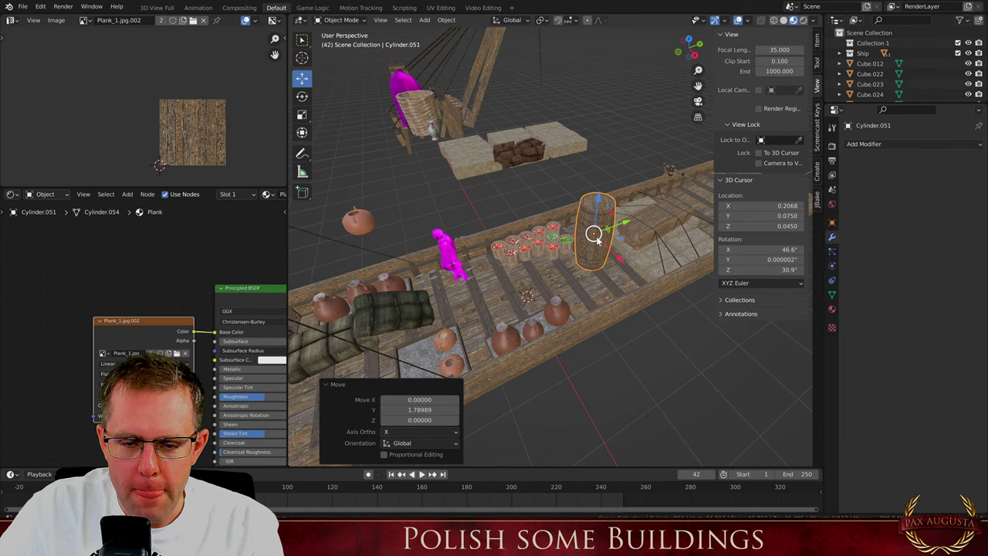
# Duplicate the barrel about -1.013 along the Y axis and rotate the copy about the Z axis
pyautogui.hotkey('shift', 'd')
pyautogui.press('y')
pyautogui.click(583, 272)
pyautogui.press('r')
pyautogui.press('z')
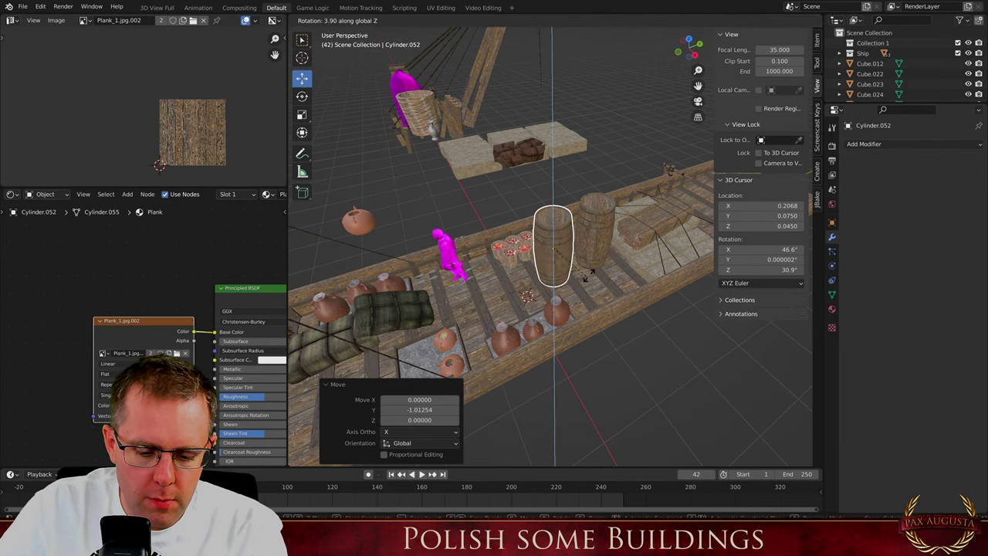
pyautogui.click(579, 233)
# Move the duplicated barrel about 0.044 along the Y axis, closer to the original barrel
pyautogui.scroll(2, 578, 234)
pyautogui.press('Tab')
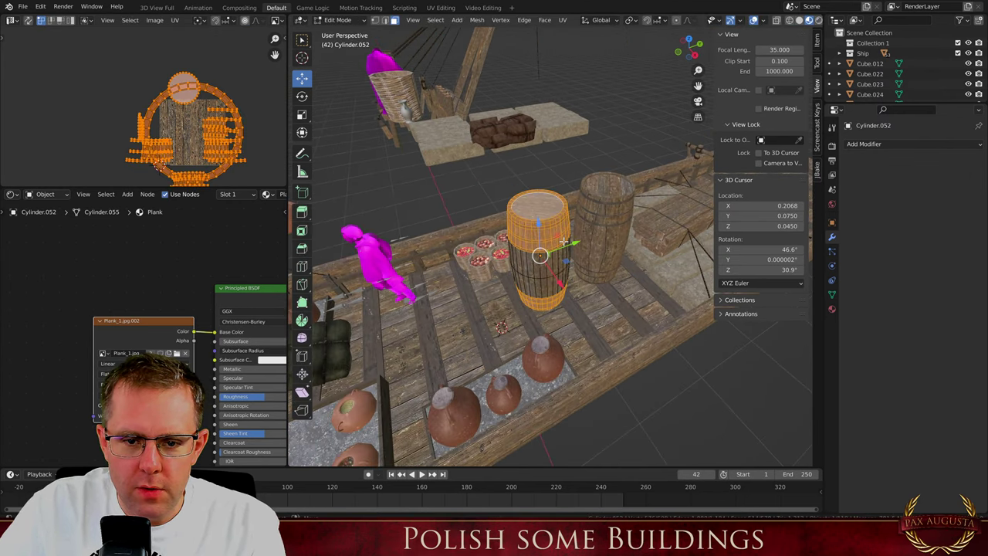
pyautogui.scroll(2, 195, 134)
pyautogui.press('Tab')
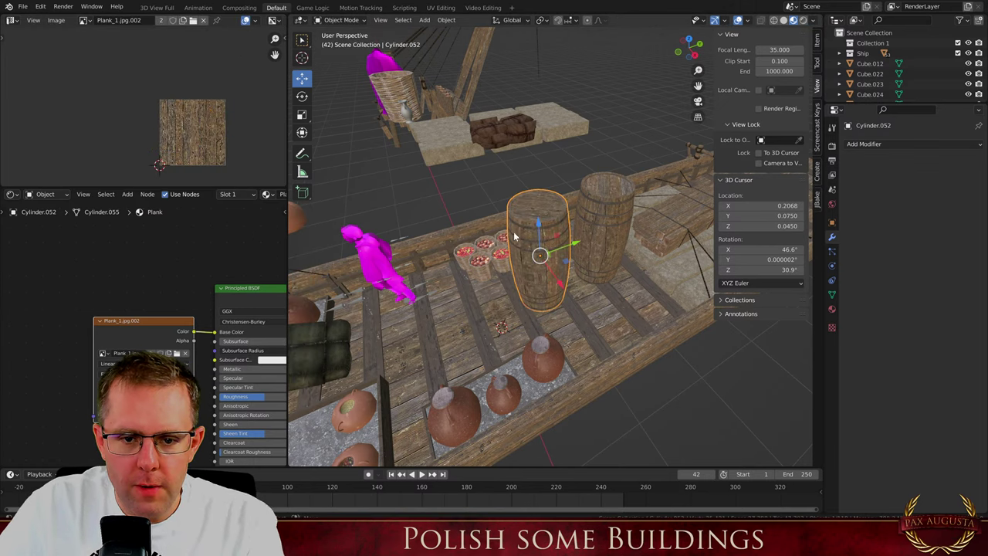
pyautogui.press('g')
pyautogui.press('y')
pyautogui.click(603, 261)
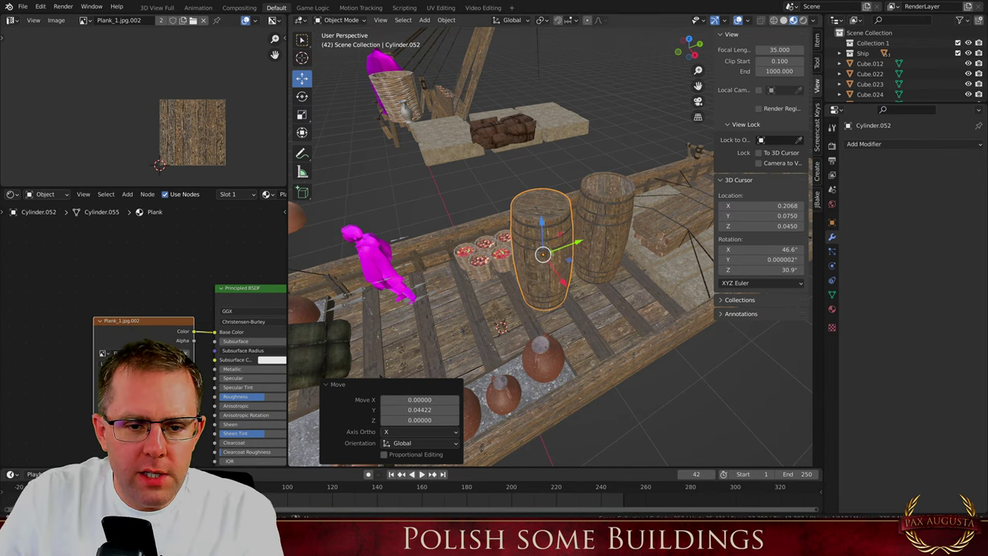
# Shift the duplicated barrel about 0.075 further along the Y axis
pyautogui.scroll(3, 569, 247)
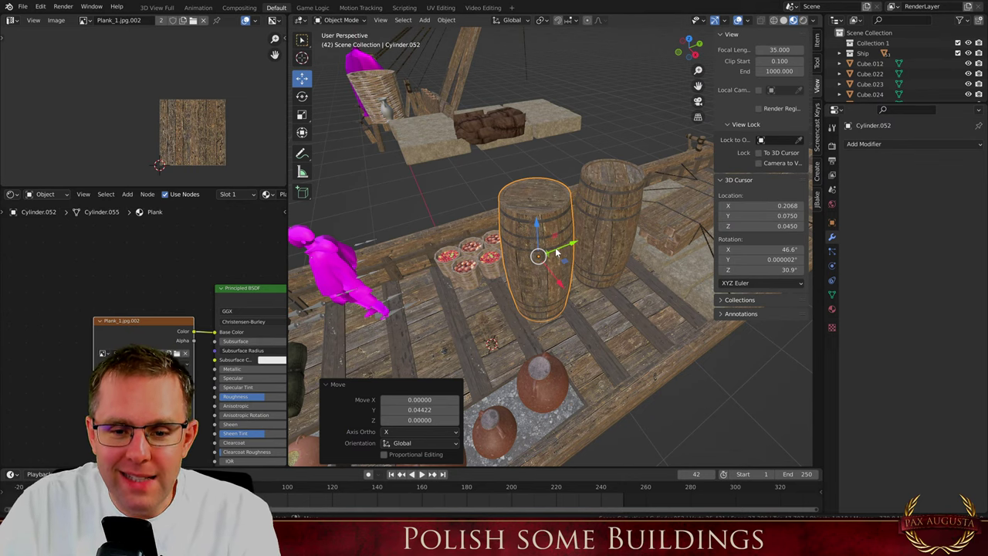
pyautogui.scroll(4, 543, 278)
pyautogui.scroll(2, 543, 283)
pyautogui.press('Tab')
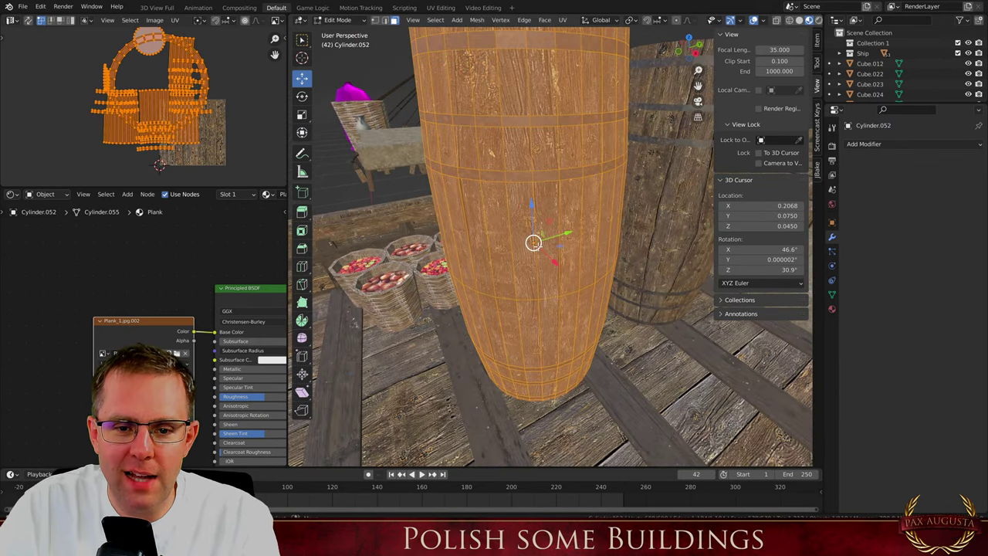
pyautogui.scroll(-6, 543, 283)
pyautogui.press('Tab')
pyautogui.moveTo(535, 245)
pyautogui.mouseDown(button='middle')
pyautogui.moveTo(533, 255)
pyautogui.moveTo(552, 251)
pyautogui.mouseUp(button='middle')
pyautogui.press('g')
pyautogui.press('y')
pyautogui.click(569, 251)
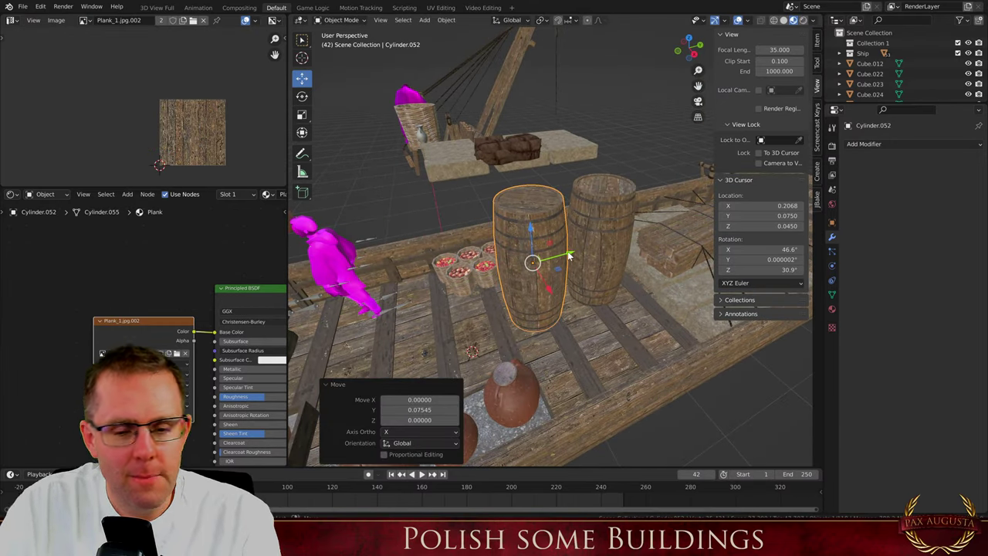
# Adjust the duplicated barrel's position along the Y axis beside the original barrel once more
pyautogui.moveTo(553, 260); pyautogui.dragTo(656, 289, button='middle')
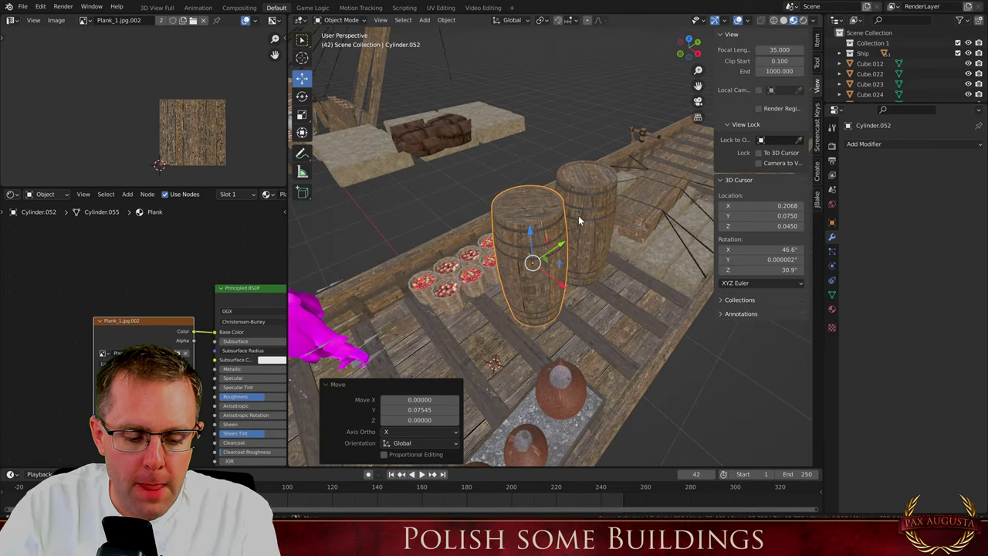
pyautogui.moveTo(581, 236); pyautogui.dragTo(516, 211, button='middle')
pyautogui.press('g')
pyautogui.press('y')
pyautogui.click(578, 257)
pyautogui.scroll(8, 578, 220)
# Select the face loop of the duplicated barrel's top hoop and isolate the barrel in a local front view
pyautogui.press('Tab')
pyautogui.click(490, 186)
pyautogui.scroll(-5, 490, 186)
pyautogui.press('Tab')
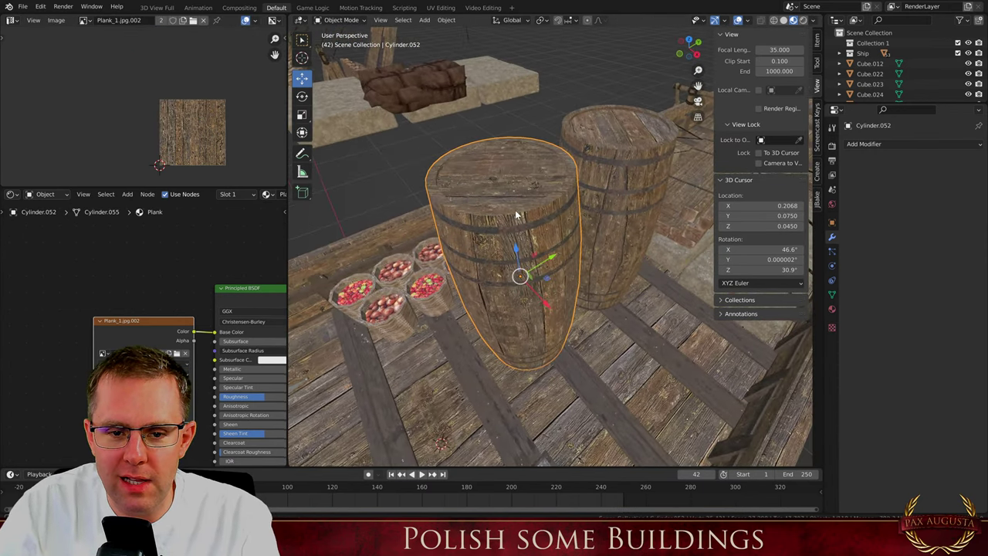
pyautogui.scroll(1, 516, 215)
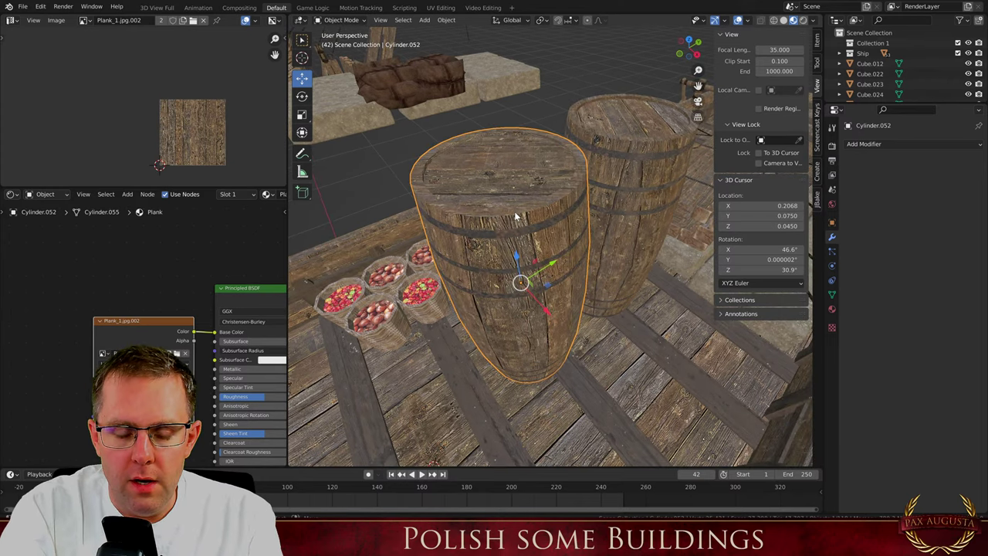
pyautogui.press('Tab')
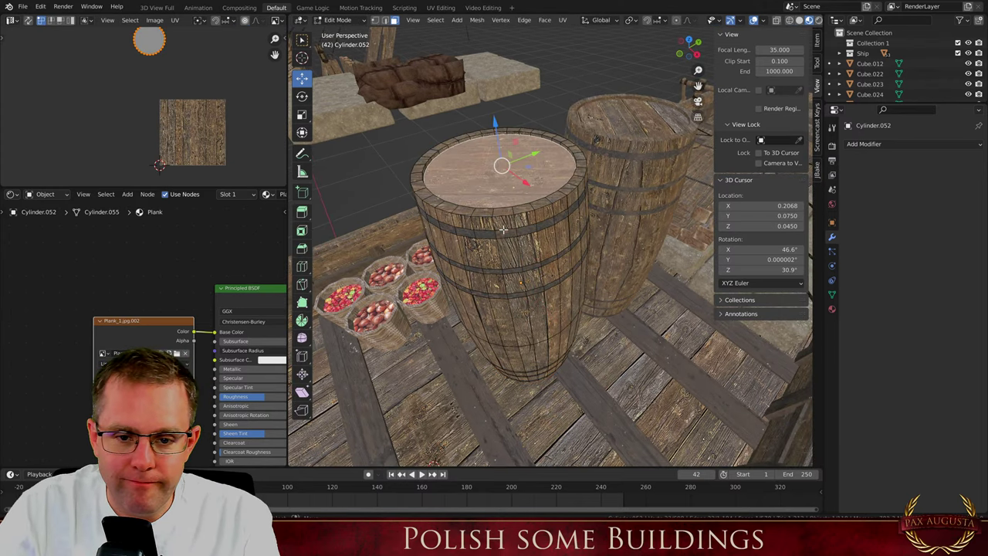
pyautogui.click(514, 235)
pyautogui.keyDown('alt'); pyautogui.click(514, 235); pyautogui.keyUp('alt')
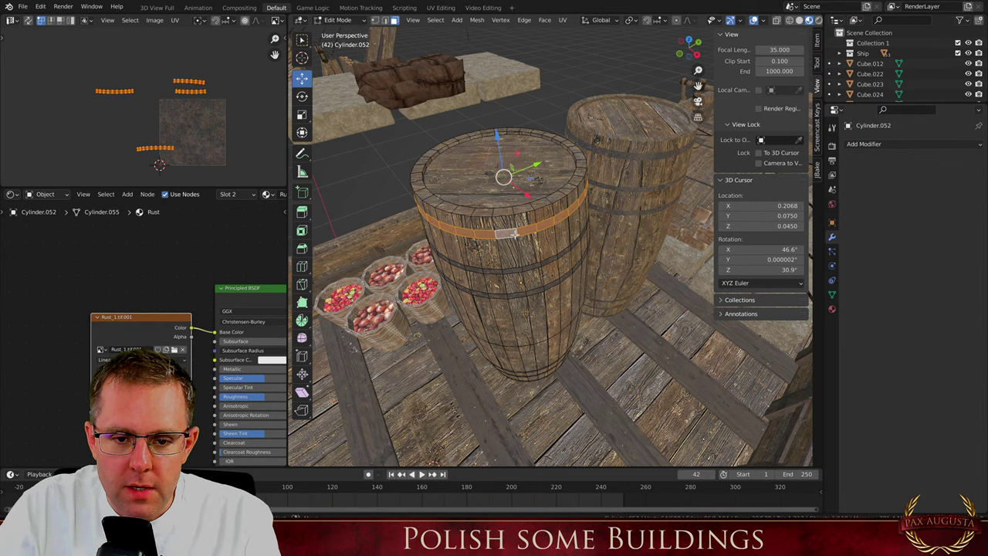
pyautogui.press('KP_Divide')
pyautogui.press('KP_1')
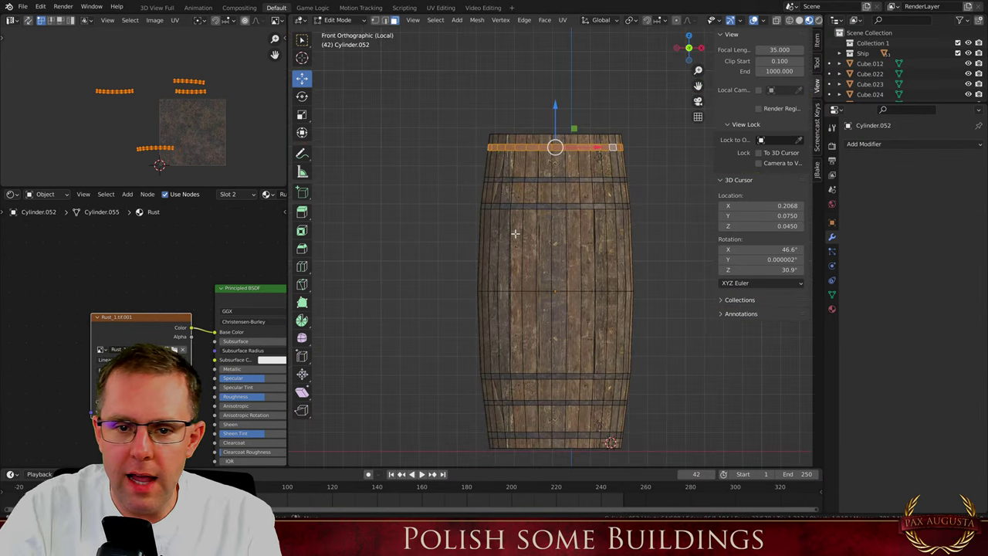
pyautogui.scroll(4, 655, 125)
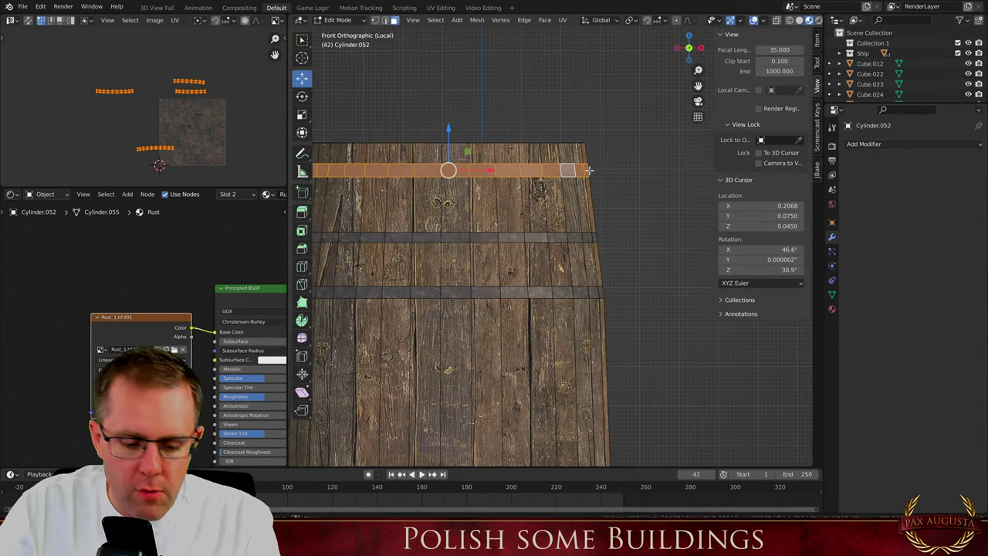
# Deselect part of the top hoop's face loop so only one side of the hoop stays selected
pyautogui.moveTo(597, 170); pyautogui.dragTo(444, 171, button='middle')
pyautogui.moveTo(567, 181); pyautogui.dragTo(350, 214, button='middle')
pyautogui.scroll(-5, 433, 230)
pyautogui.scroll(-3, 437, 230)
pyautogui.moveTo(437, 229); pyautogui.dragTo(444, 278, button='middle')
pyautogui.scroll(7, 401, 218)
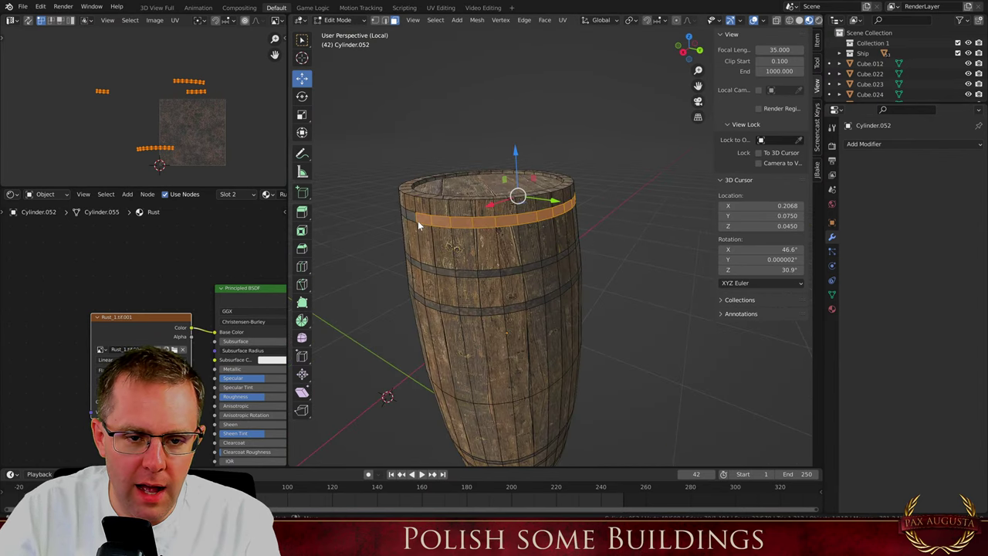
pyautogui.press('c')
pyautogui.moveTo(418, 222); pyautogui.dragTo(575, 248, button='middle')
# Try to select a run of faces along the barrel's top rim from the top view
pyautogui.press('KP_7')
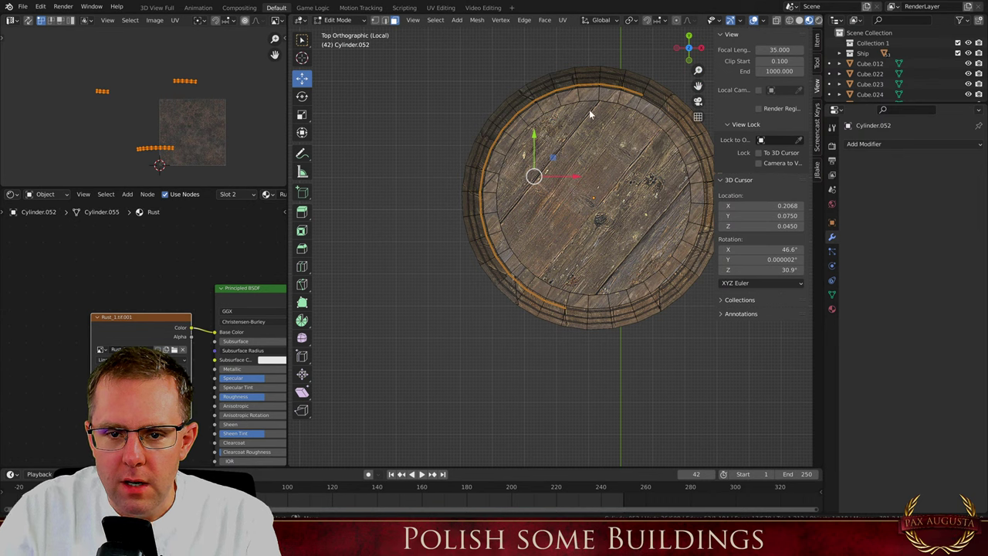
pyautogui.click(587, 93)
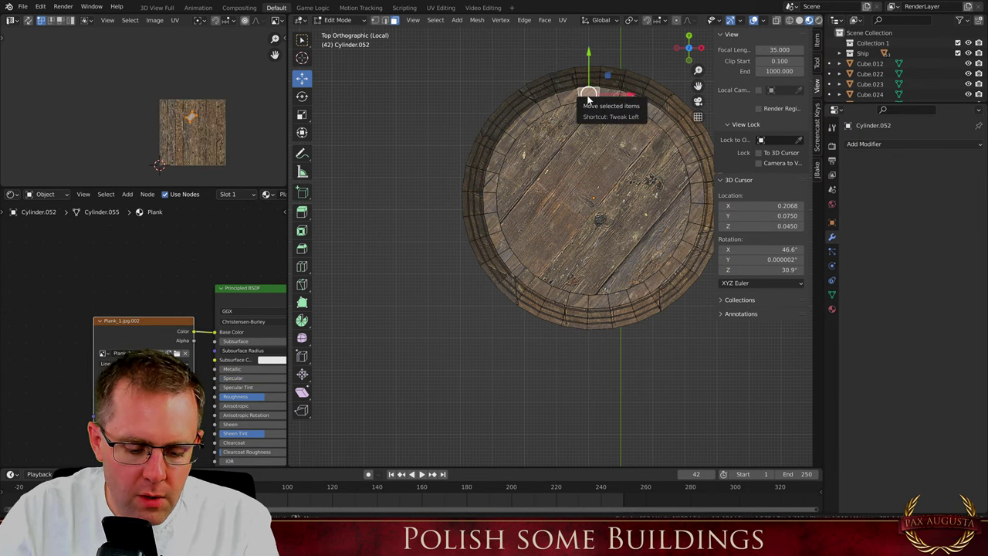
pyautogui.moveTo(579, 98); pyautogui.dragTo(497, 136)
pyautogui.scroll(3, 503, 137)
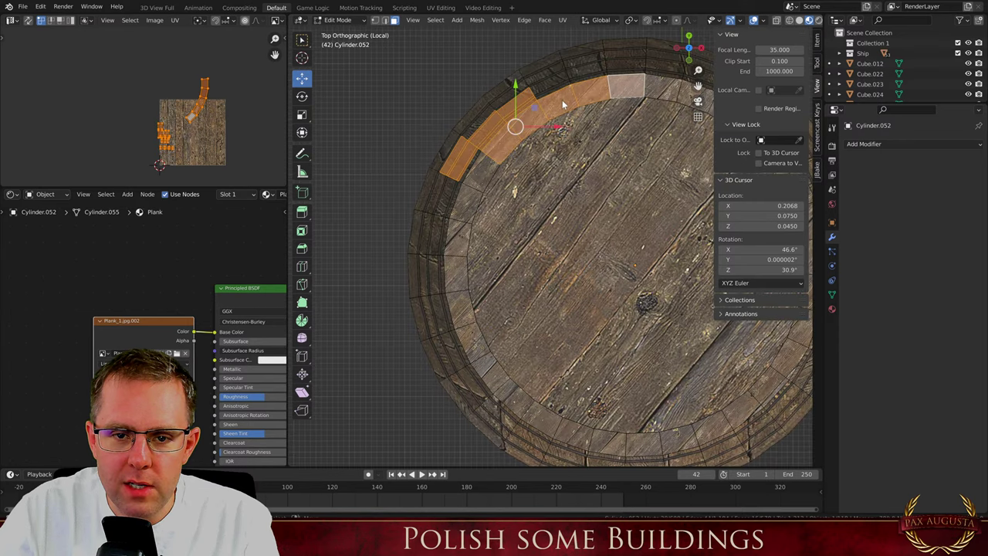
# Select the flat faces along one half of the barrel's top rim, leaving out the outer side faces
pyautogui.click(578, 99)
pyautogui.keyDown('shift'); pyautogui.click(556, 105); pyautogui.keyUp('shift')
pyautogui.keyDown('shift'); pyautogui.click(521, 128); pyautogui.keyUp('shift')
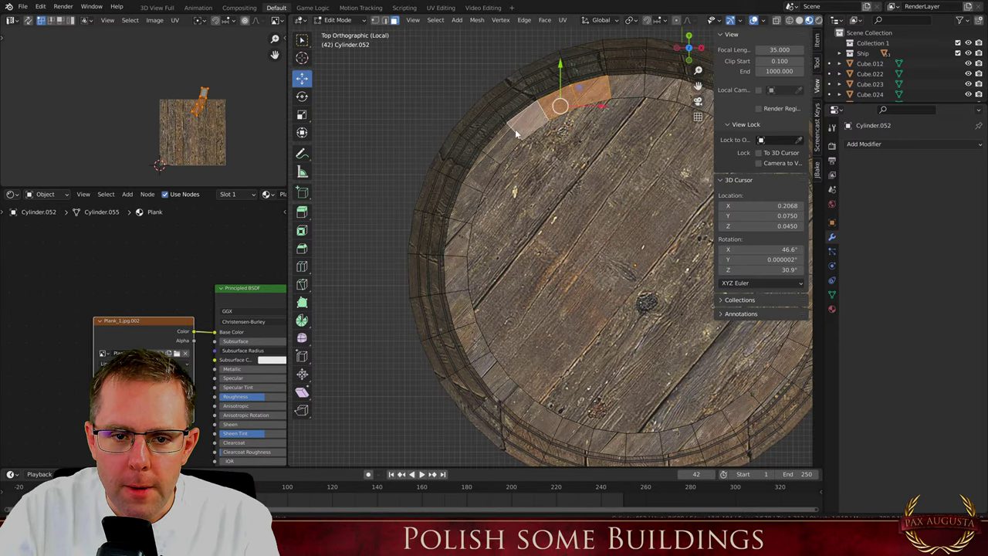
pyautogui.keyDown('shift'); pyautogui.click(498, 144); pyautogui.keyUp('shift')
pyautogui.keyDown('shift'); pyautogui.click(475, 173); pyautogui.keyUp('shift')
pyautogui.moveTo(464, 207)
pyautogui.keyDown('shift'); pyautogui.mouseDown()
pyautogui.moveTo(455, 306)
pyautogui.moveTo(479, 354)
pyautogui.moveTo(542, 417)
pyautogui.mouseUp(); pyautogui.keyUp('shift')
pyautogui.scroll(-2, 444, 315)
pyautogui.scroll(1, 521, 363)
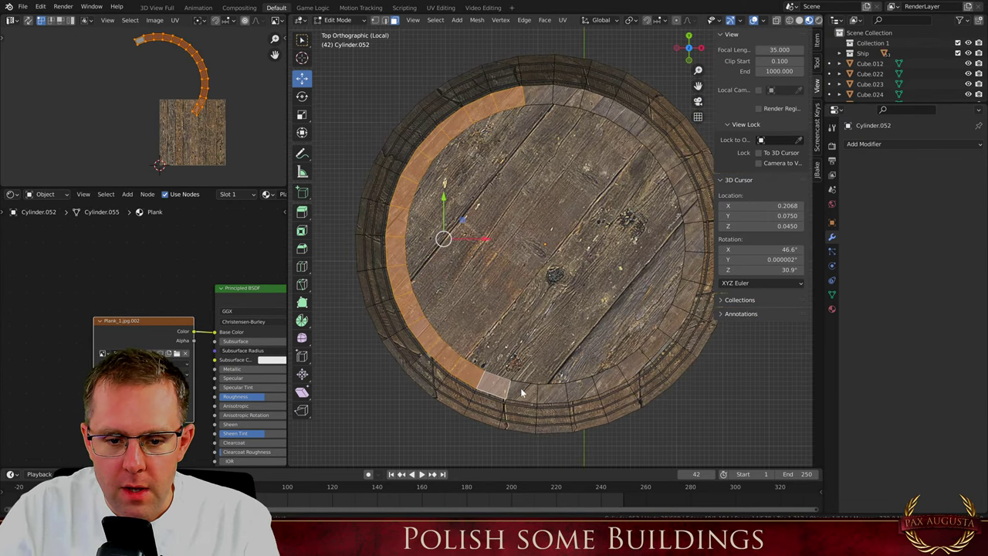
pyautogui.keyDown('shift'); pyautogui.click(522, 392); pyautogui.keyUp('shift')
pyautogui.keyDown('shift'); pyautogui.click(552, 395); pyautogui.keyUp('shift')
pyautogui.keyDown('shift'); pyautogui.click(541, 100); pyautogui.keyUp('shift')
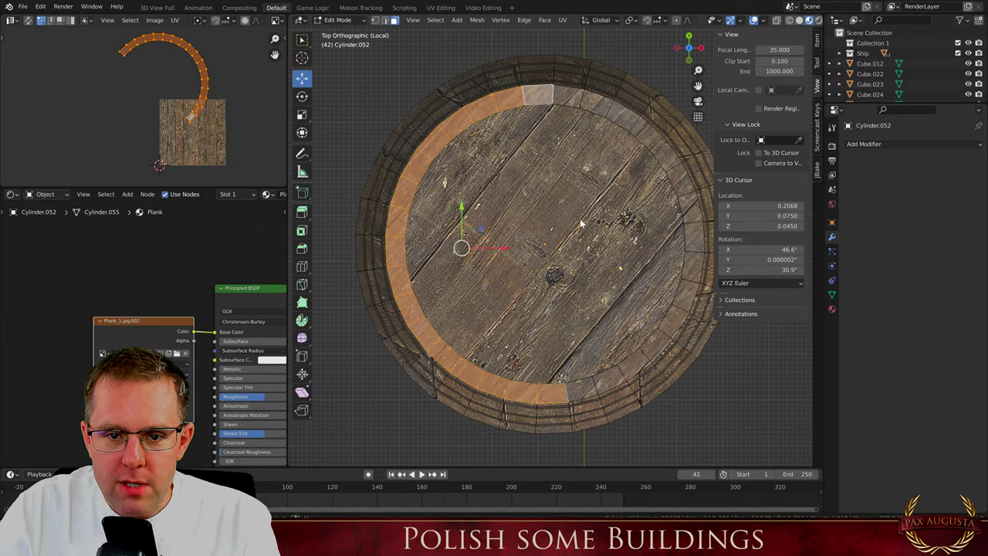
# Duplicate the selected half-rim faces in place and separate them into their own object
pyautogui.hotkey('shift', 'd')
pyautogui.rightClick(581, 224)
pyautogui.press('p')
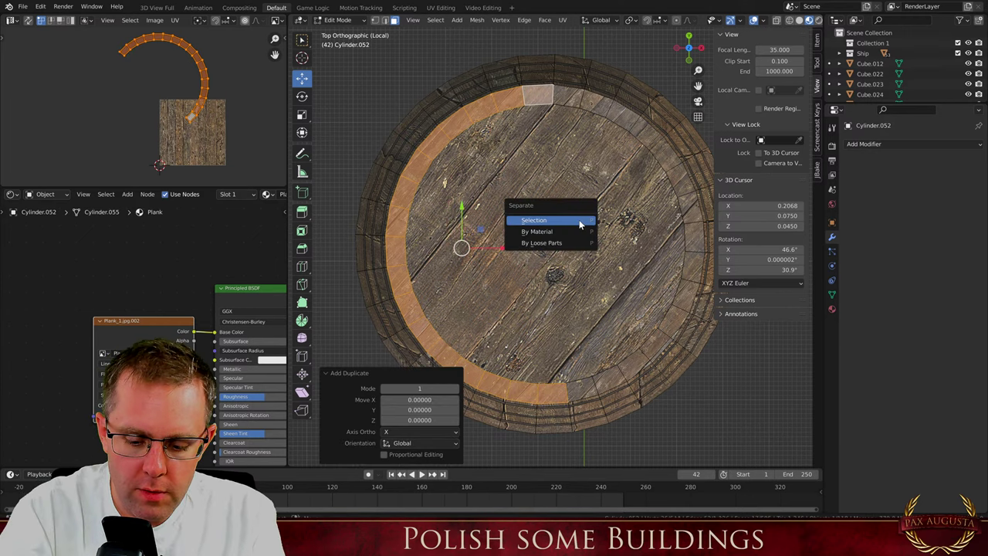
pyautogui.click(581, 224)
pyautogui.press('Tab')
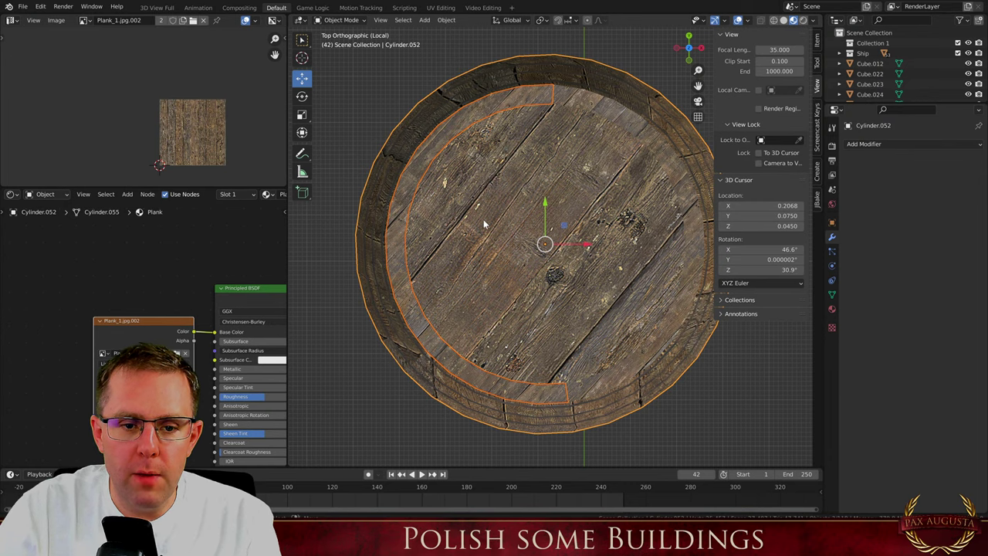
# Select the separated half-rim strip and raise it about 0.01 along the Z axis above the barrel
pyautogui.moveTo(484, 219); pyautogui.dragTo(492, 71, button='middle')
pyautogui.click(408, 167)
pyautogui.moveTo(429, 200); pyautogui.dragTo(486, 168, button='middle')
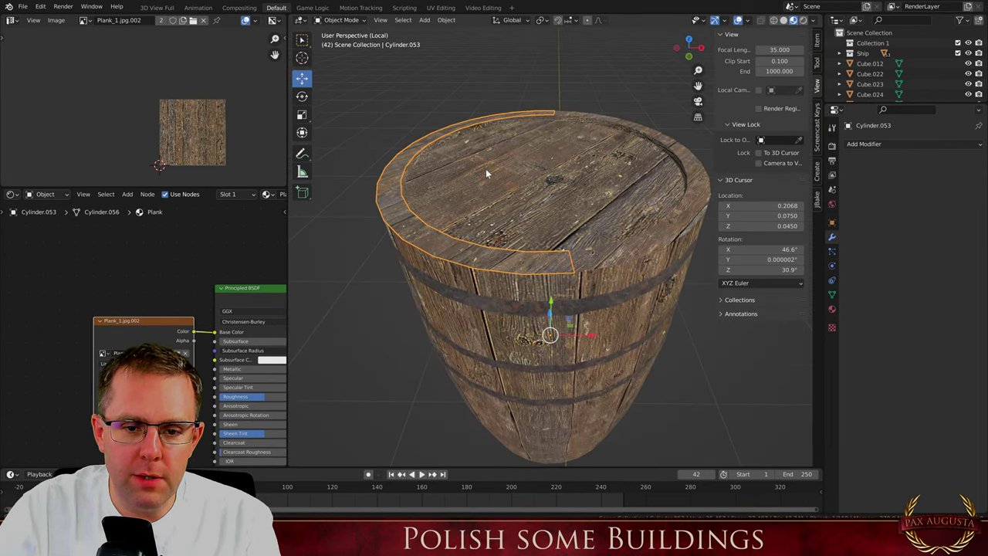
pyautogui.moveTo(551, 310); pyautogui.dragTo(552, 285)
pyautogui.rightClick(551, 287)
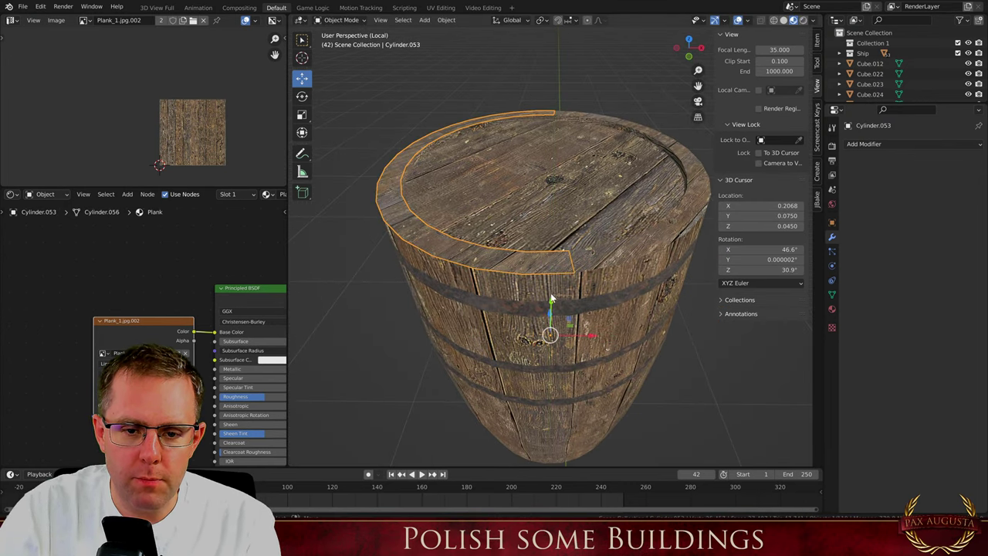
pyautogui.scroll(1, 501, 247)
pyautogui.moveTo(551, 298); pyautogui.dragTo(441, 214, button='middle')
pyautogui.press('g')
pyautogui.press('z')
pyautogui.click(547, 351)
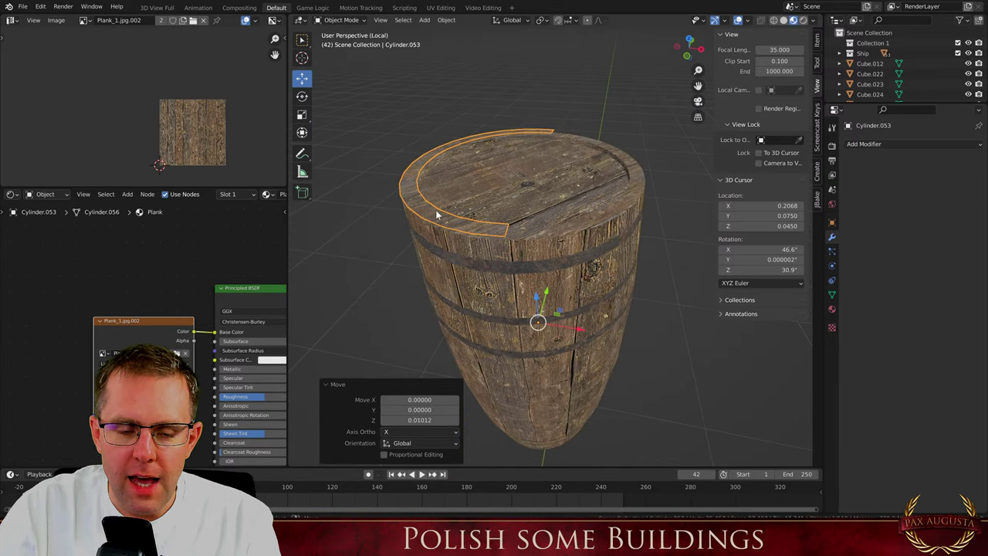
# Scale the half-rim strip uniformly to about 1.035
pyautogui.press('Tab')
pyautogui.press('Tab')
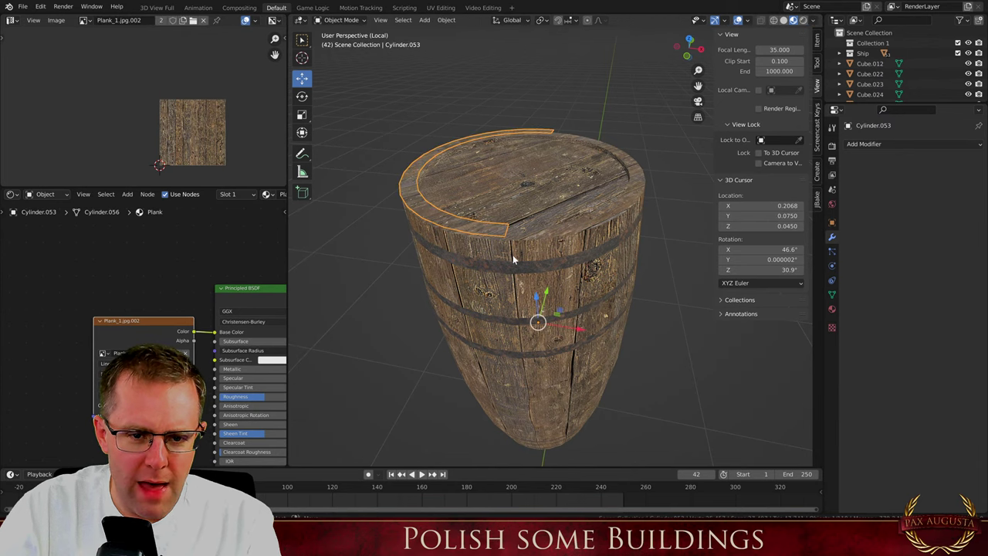
pyautogui.press('s')
pyautogui.click(496, 263)
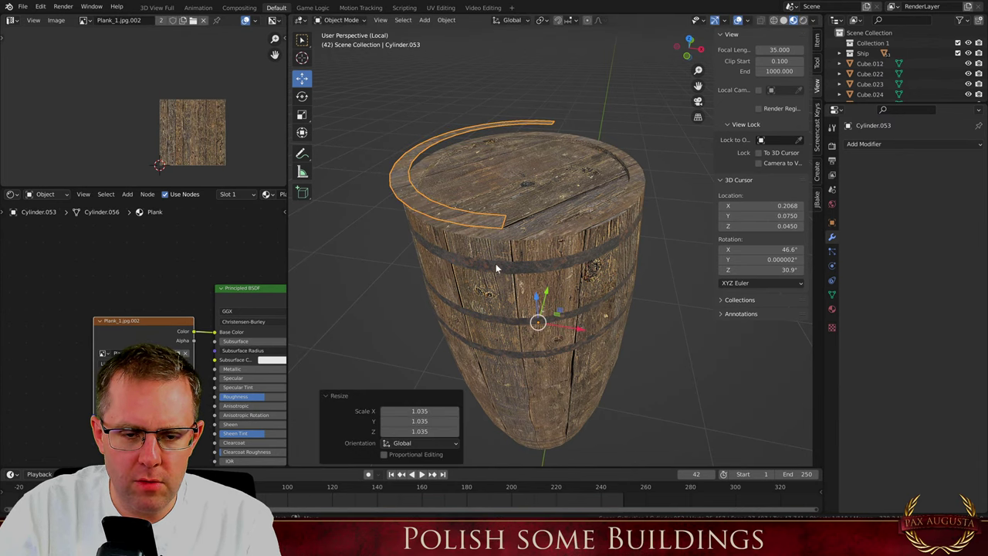
# Extrude all faces of the half-rim strip about 0.022 downward along the Z axis to give it thickness
pyautogui.moveTo(496, 263); pyautogui.dragTo(494, 100, button='middle')
pyautogui.press('Tab')
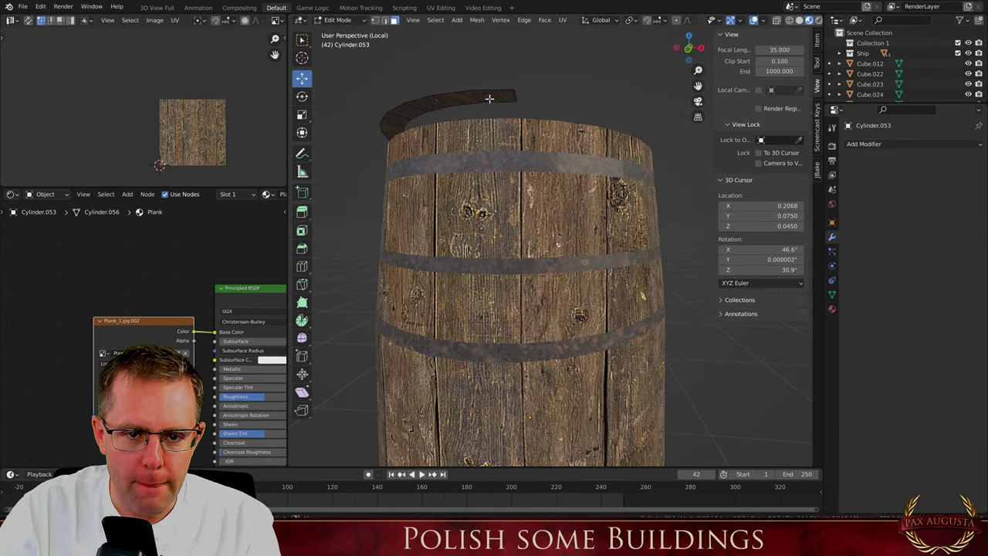
pyautogui.press('a')
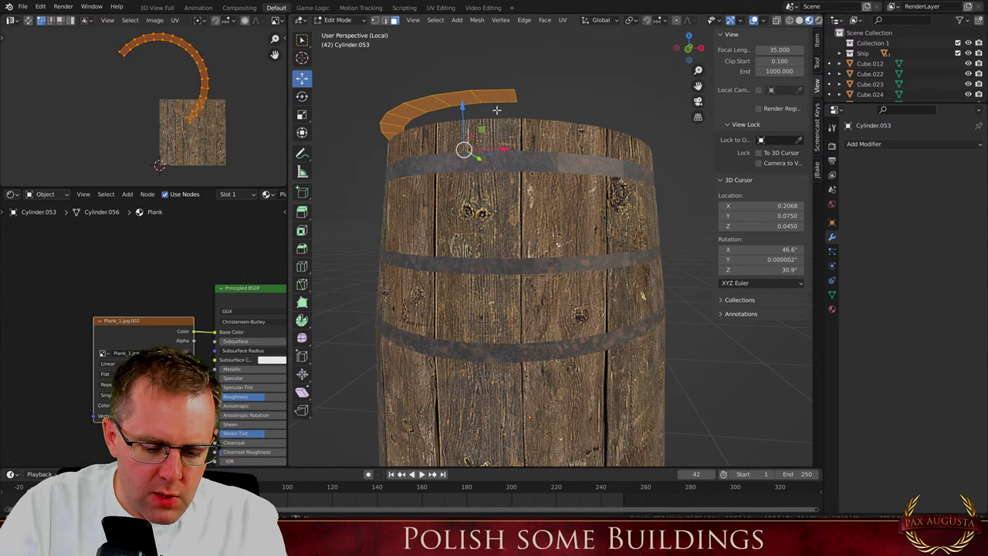
pyautogui.press('g')
pyautogui.press('z')
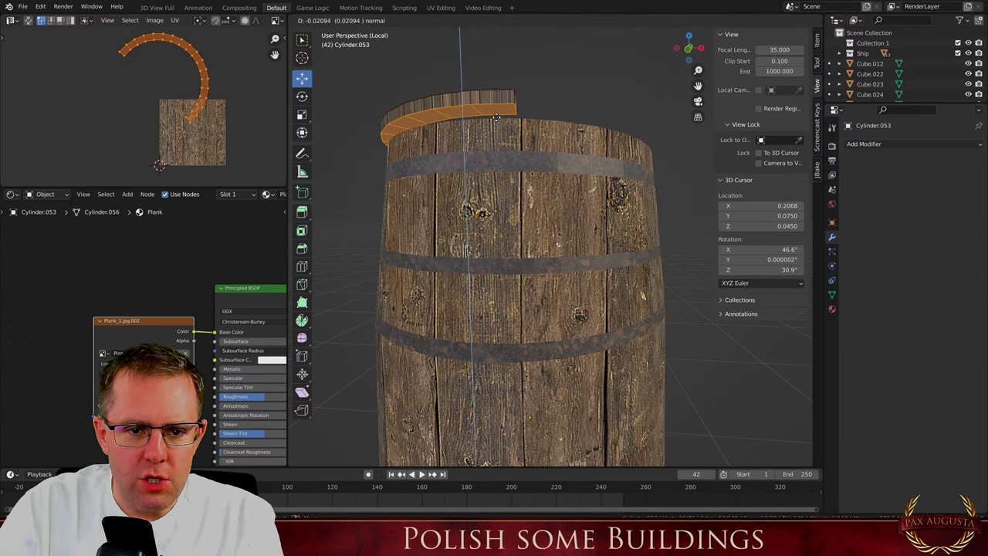
pyautogui.press('g')
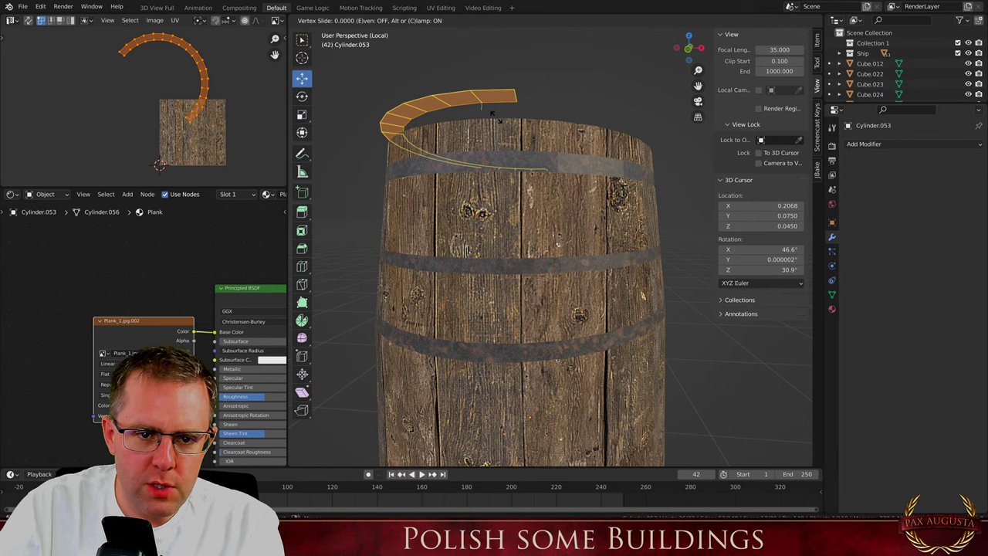
pyautogui.press('Escape')
pyautogui.press('g')
pyautogui.press('z')
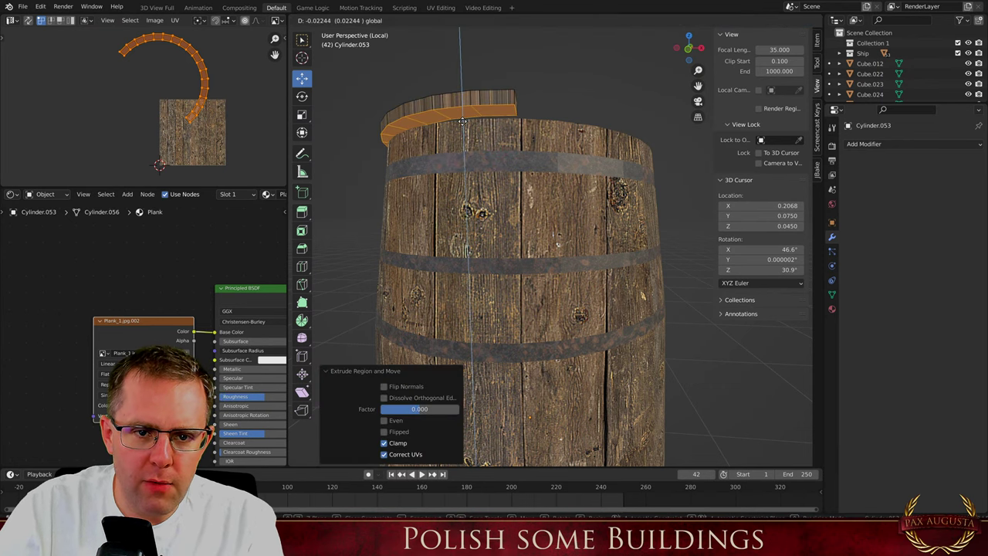
pyautogui.click(464, 120)
pyautogui.moveTo(463, 119); pyautogui.dragTo(459, 270, button='middle')
# Apply the half-rim strip's rotation and scale, and show its material settings
pyautogui.press('Tab')
pyautogui.hotkey('ctrl', 'a')
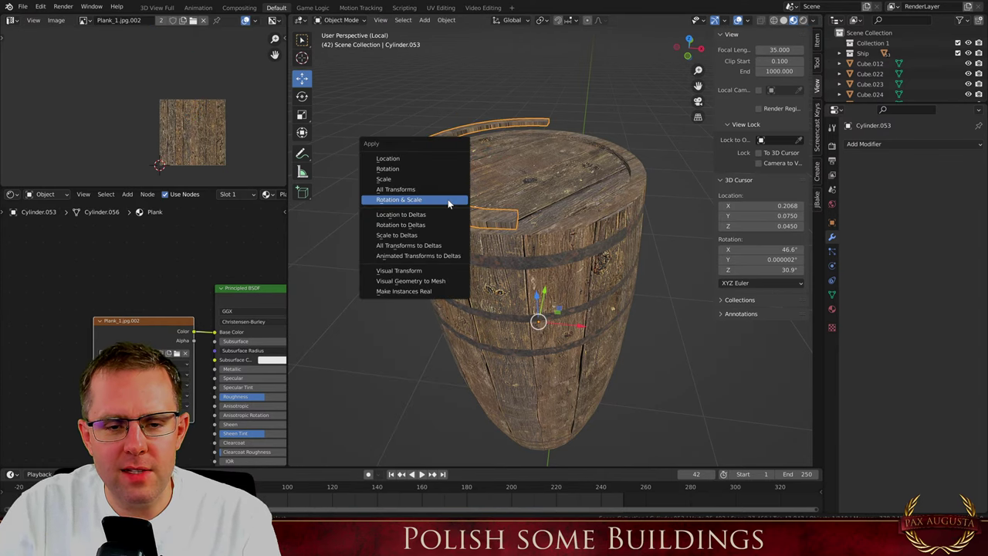
pyautogui.click(454, 201)
pyautogui.click(831, 310)
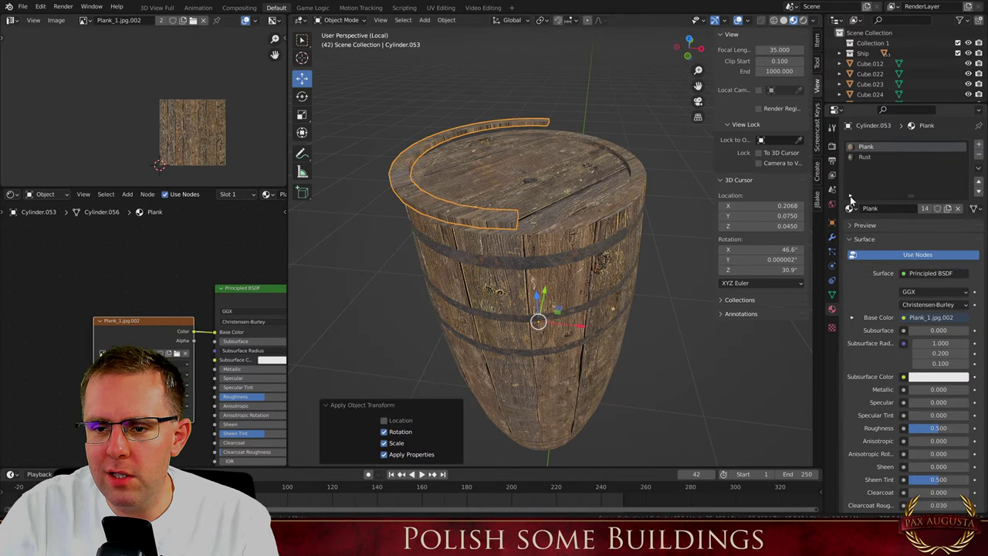
# Select the inner side faces of the half-rim strip from its middle round to one end
pyautogui.moveTo(457, 204); pyautogui.dragTo(388, 235, button='middle')
pyautogui.scroll(2, 388, 235)
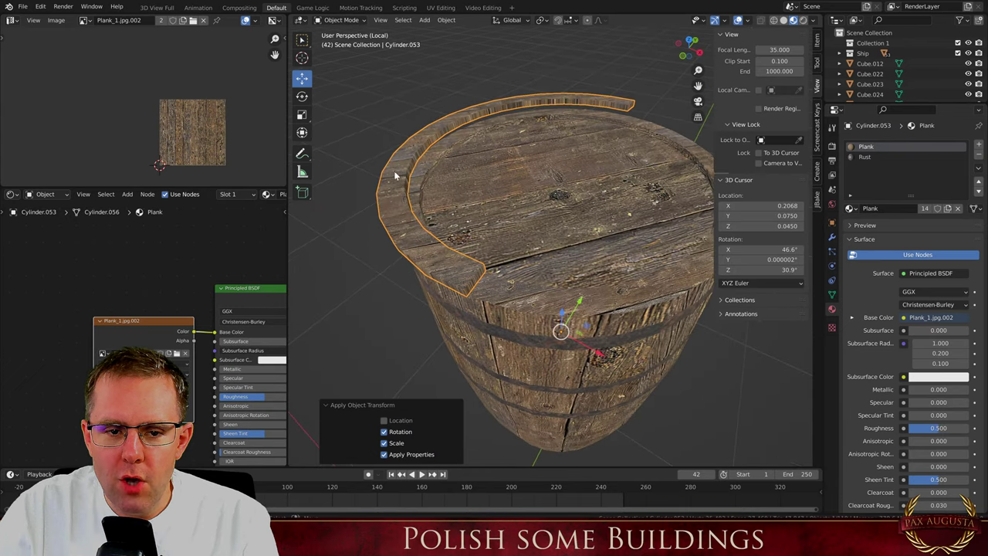
pyautogui.press('Tab')
pyautogui.hotkey('alt', 'a')
pyautogui.click(427, 144)
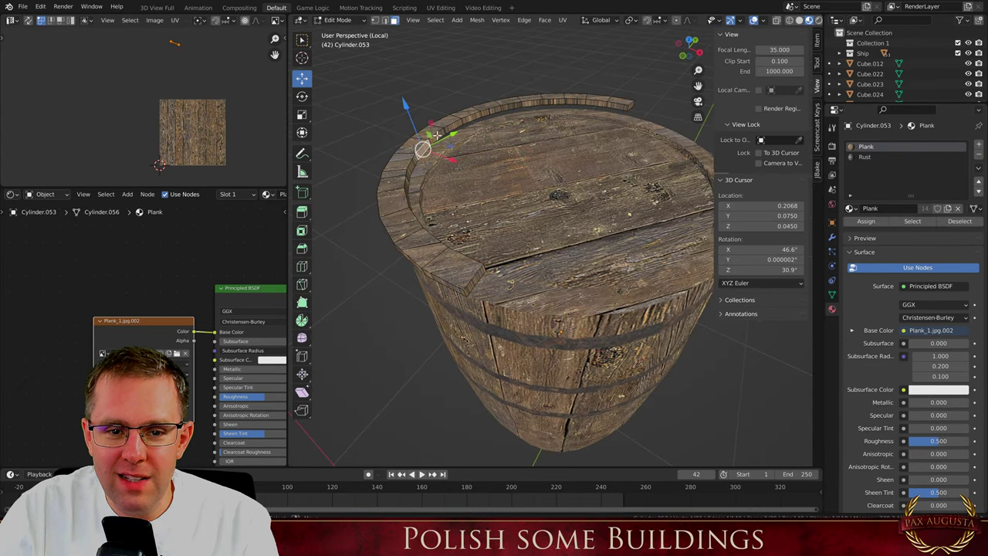
pyautogui.keyDown('shift'); pyautogui.click(441, 134); pyautogui.keyUp('shift')
pyautogui.keyDown('shift'); pyautogui.click(456, 125); pyautogui.keyUp('shift')
pyautogui.keyDown('shift'); pyautogui.click(486, 113); pyautogui.keyUp('shift')
pyautogui.keyDown('shift'); pyautogui.click(507, 109); pyautogui.keyUp('shift')
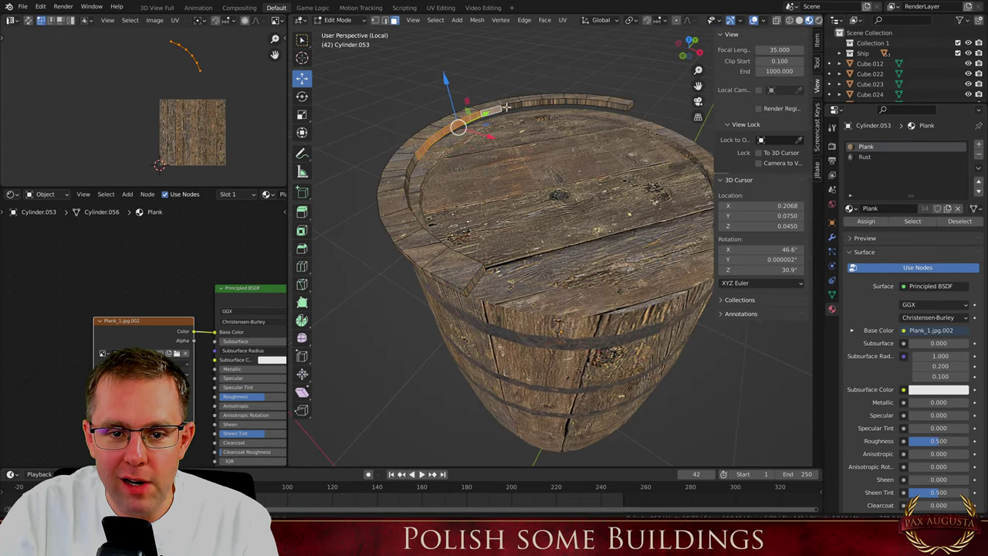
pyautogui.keyDown('shift'); pyautogui.click(527, 108); pyautogui.keyUp('shift')
pyautogui.keyDown('shift'); pyautogui.click(548, 103); pyautogui.keyUp('shift')
pyautogui.keyDown('shift'); pyautogui.click(567, 103); pyautogui.keyUp('shift')
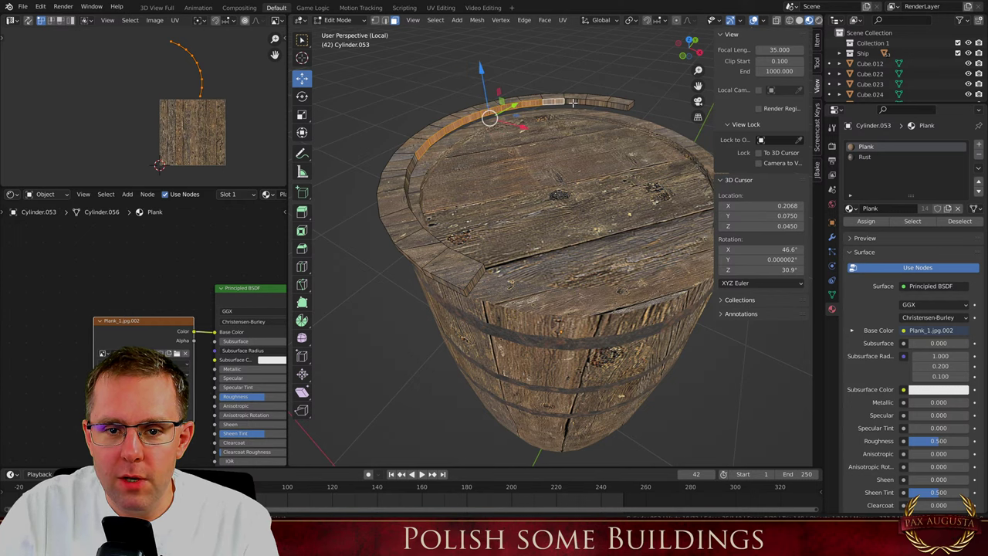
pyautogui.keyDown('shift'); pyautogui.click(587, 103); pyautogui.keyUp('shift')
pyautogui.keyDown('shift'); pyautogui.click(606, 104); pyautogui.keyUp('shift')
pyautogui.keyDown('shift'); pyautogui.click(617, 105); pyautogui.keyUp('shift')
# Add the remaining inner side faces up to the strip's other end to the selection
pyautogui.moveTo(624, 178); pyautogui.dragTo(541, 188, button='middle')
pyautogui.scroll(-1, 863, 188)
pyautogui.scroll(-3, 590, 191)
pyautogui.scroll(6, 578, 150)
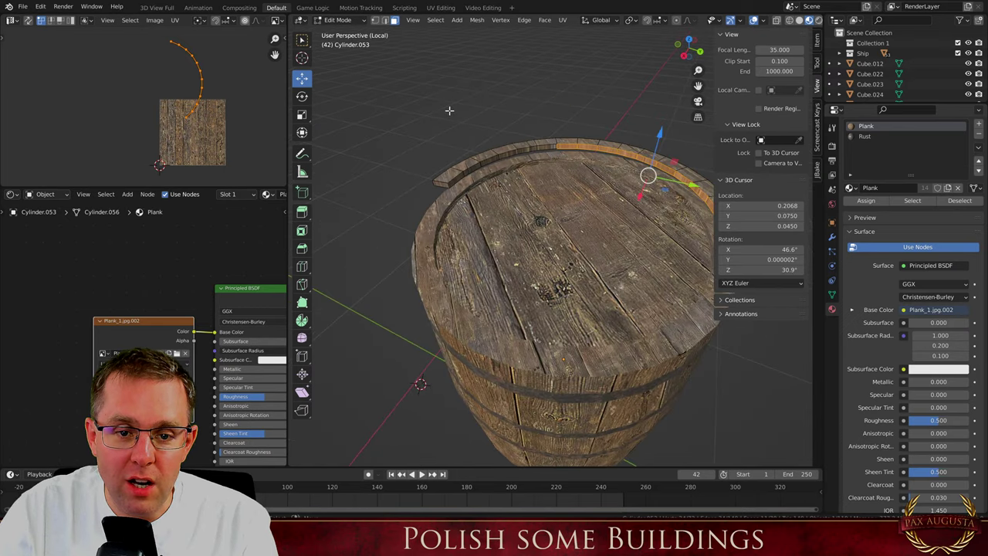
pyautogui.keyDown('shift'); pyautogui.click(581, 156); pyautogui.keyUp('shift')
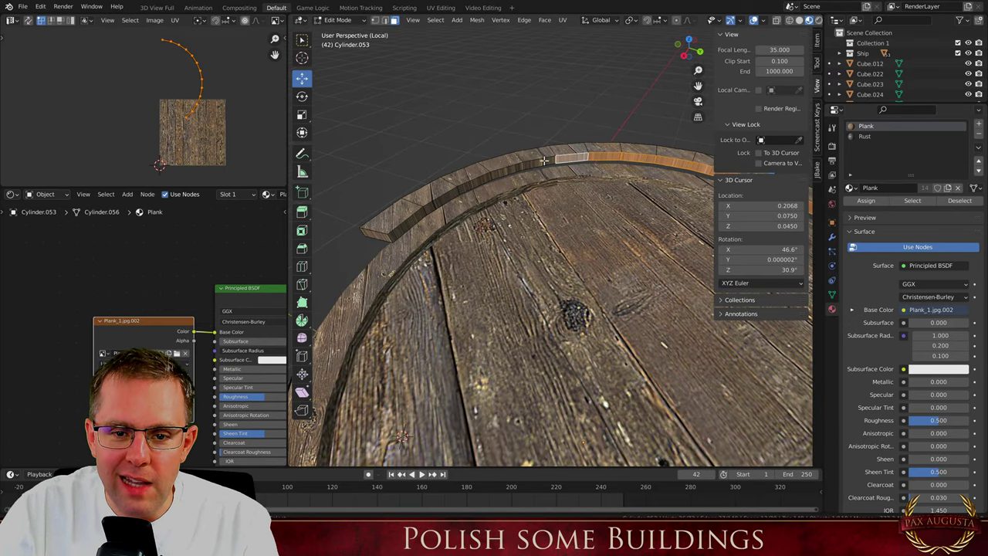
pyautogui.keyDown('shift'); pyautogui.click(543, 161); pyautogui.keyUp('shift')
pyautogui.keyDown('shift'); pyautogui.click(501, 171); pyautogui.keyUp('shift')
pyautogui.keyDown('shift'); pyautogui.click(474, 179); pyautogui.keyUp('shift')
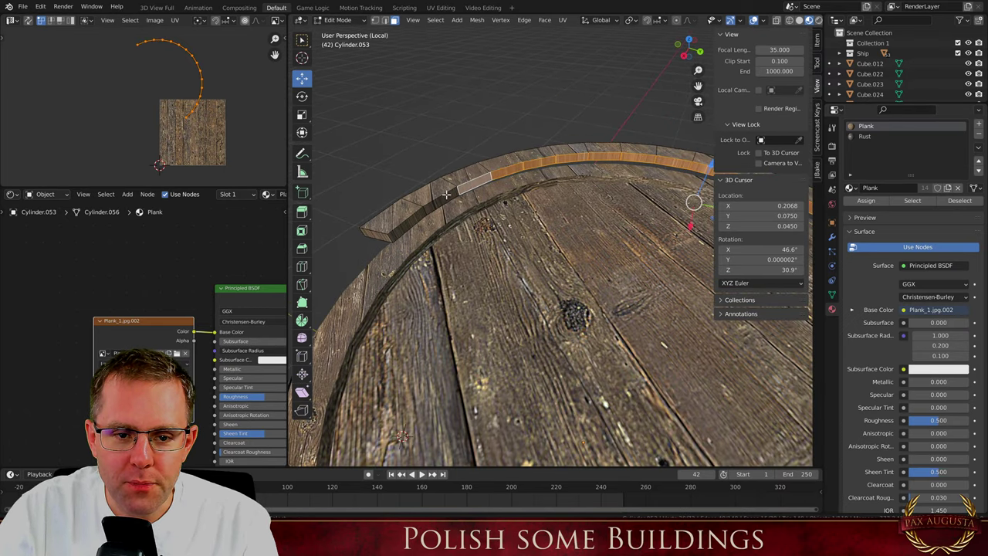
pyautogui.keyDown('shift'); pyautogui.click(446, 195); pyautogui.keyUp('shift')
pyautogui.keyDown('shift'); pyautogui.click(414, 221); pyautogui.keyUp('shift')
# Scale the selected inner side faces to about 1.068 to make the half-rim strip thinner
pyautogui.press('KP_7')
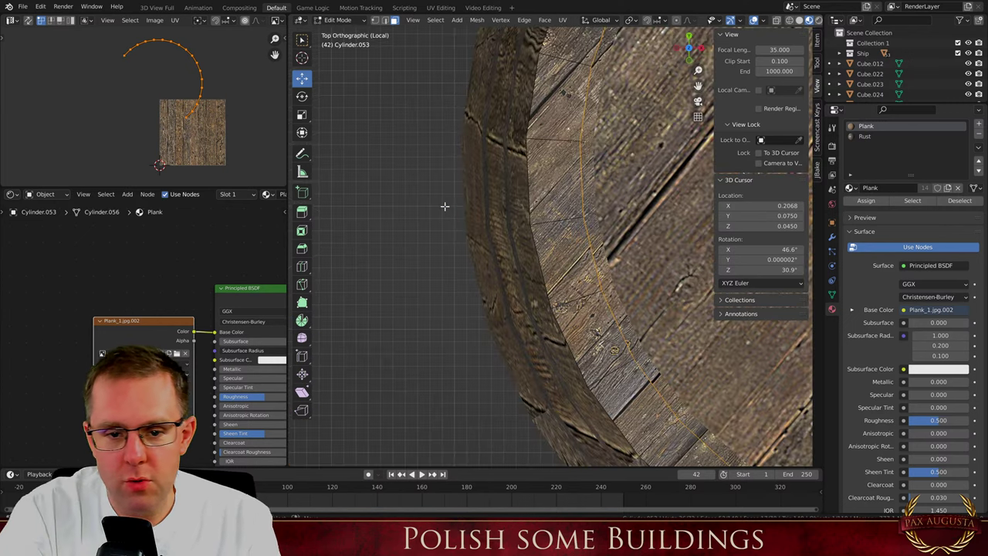
pyautogui.scroll(-5, 437, 196)
pyautogui.scroll(2, 583, 207)
pyautogui.scroll(-2, 578, 252)
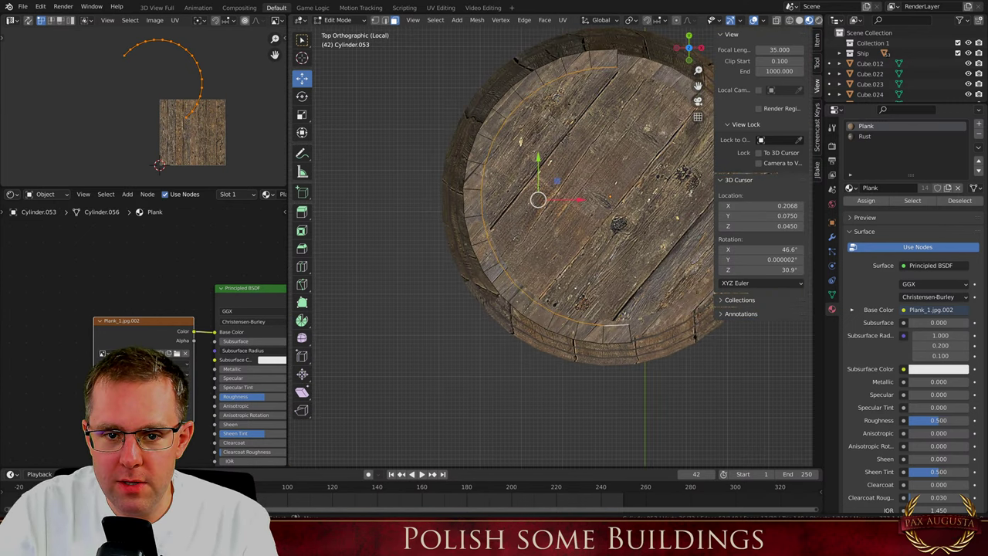
pyautogui.press('s')
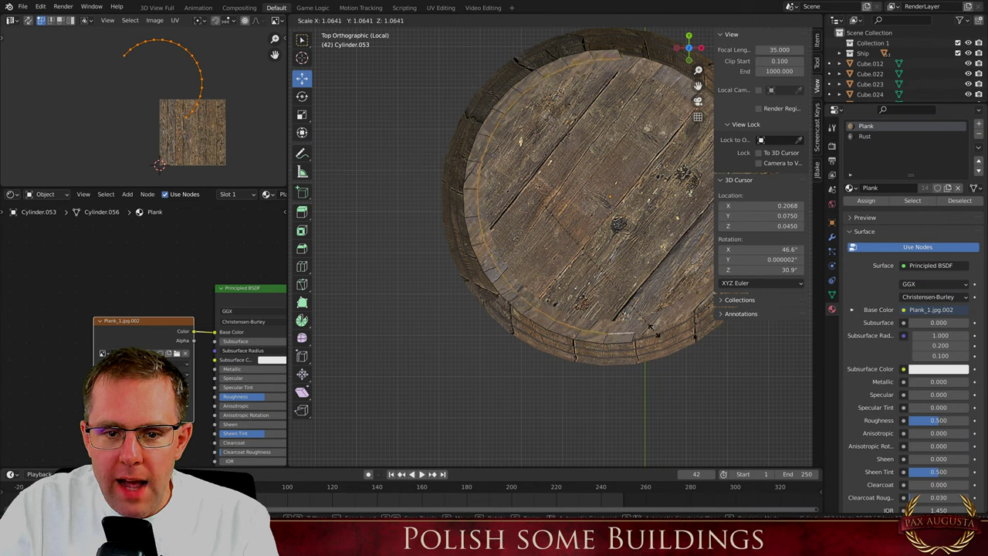
pyautogui.click(654, 330)
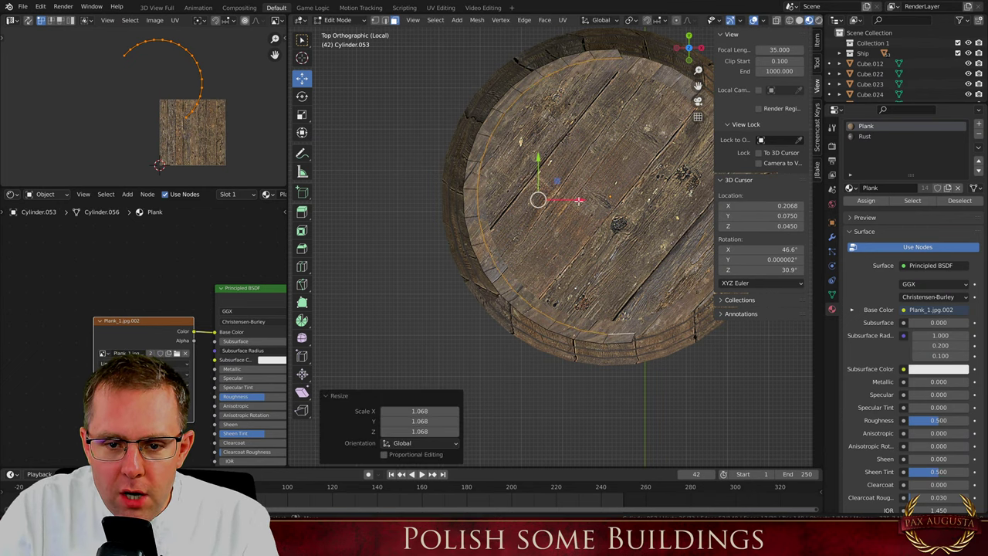
# Shift the inner side faces about -0.016 along the X axis and finish editing the mesh
pyautogui.press('g')
pyautogui.press('x')
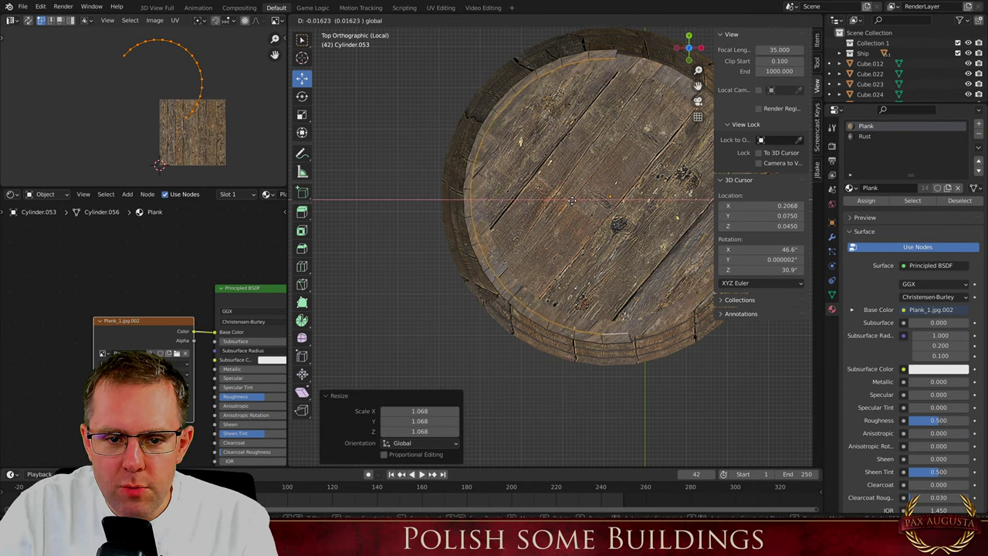
pyautogui.click(571, 201)
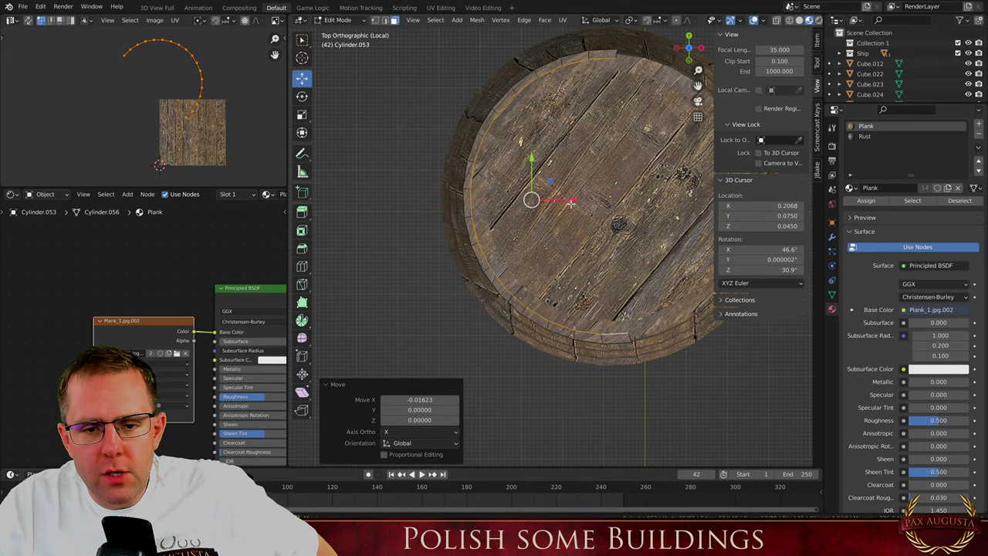
pyautogui.press('Tab')
# Lower the half-rim strip about 0.073 along the Z axis so it sits around the barrel's upper side
pyautogui.moveTo(579, 245); pyautogui.dragTo(520, 434, button='middle')
pyautogui.scroll(-5, 594, 291)
pyautogui.scroll(1, 564, 267)
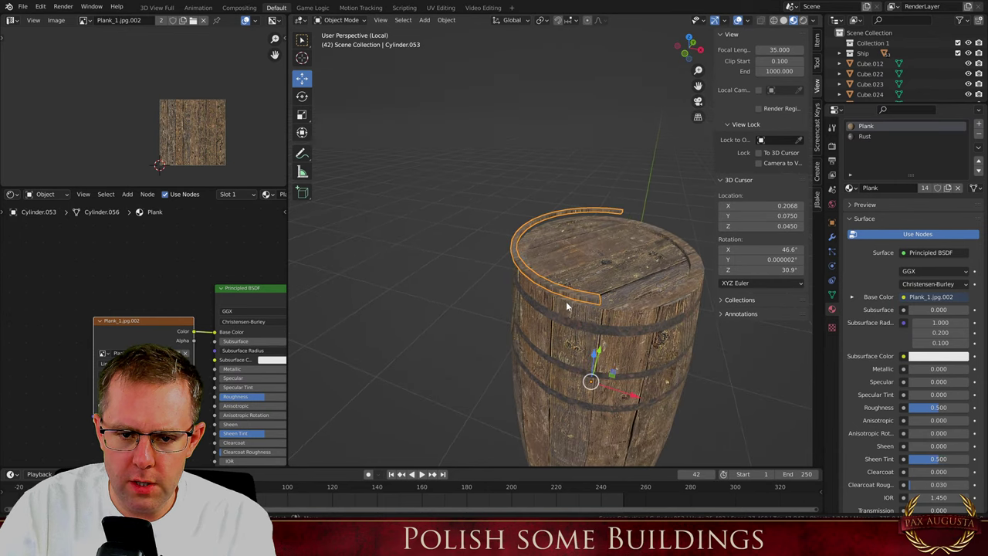
pyautogui.scroll(1, 591, 266)
pyautogui.scroll(2, 583, 266)
pyautogui.scroll(-4, 580, 308)
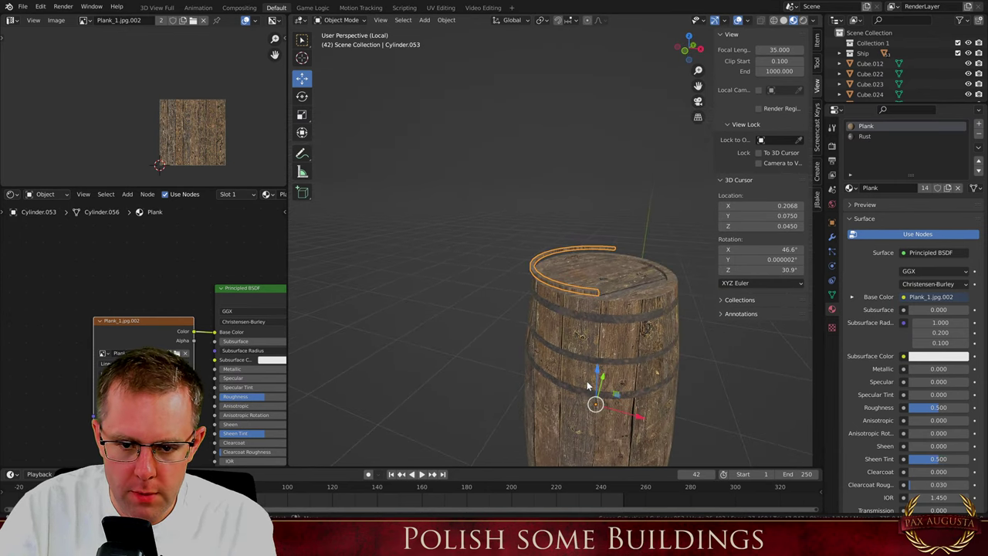
pyautogui.press('g')
pyautogui.press('z')
pyautogui.click(593, 369)
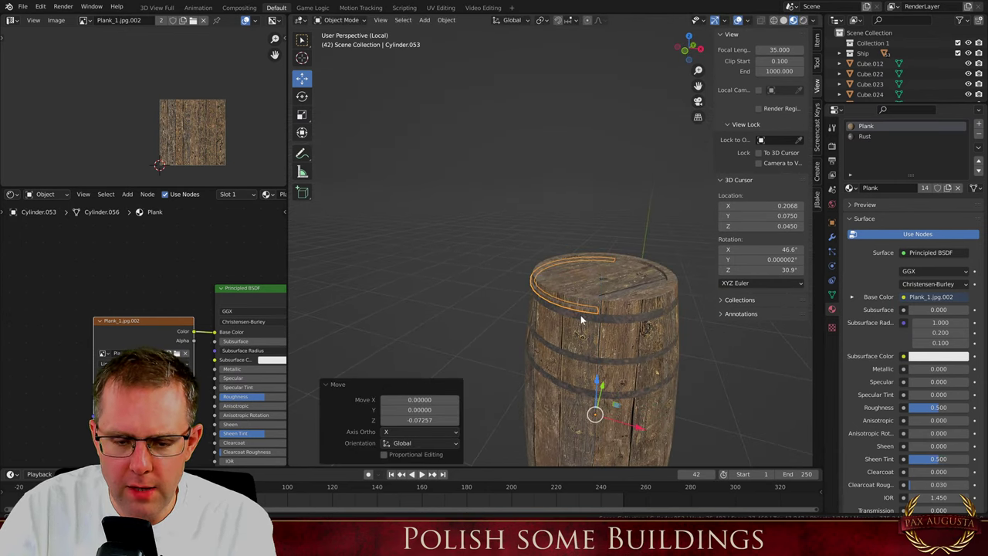
pyautogui.scroll(2, 583, 321)
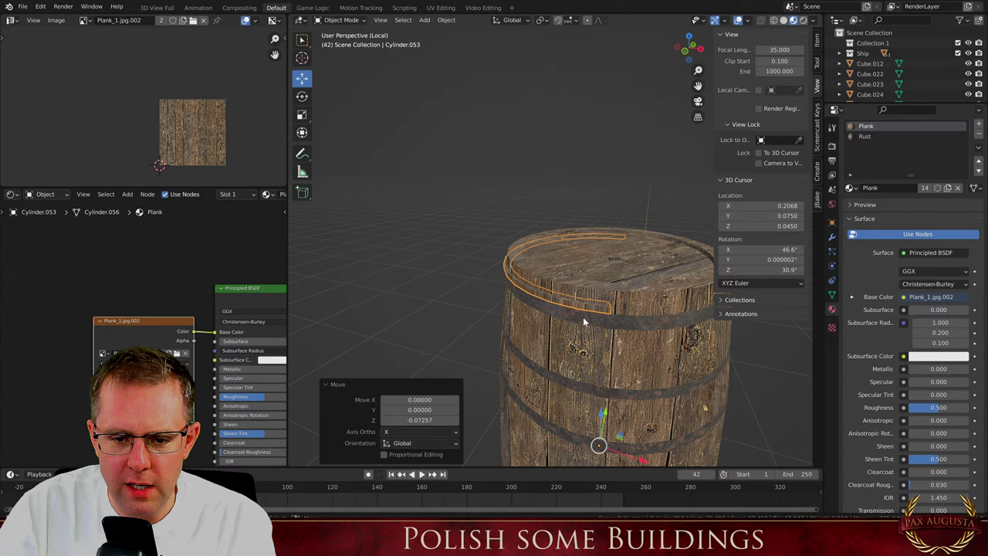
# Replace the strip's Plank material with the existing Rope material
pyautogui.click(851, 189)
pyautogui.write('rop')
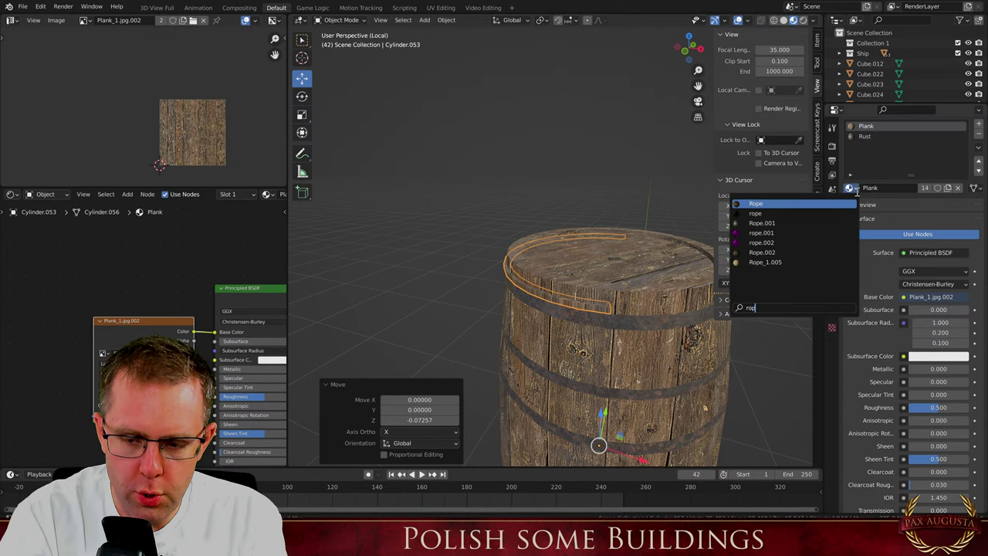
pyautogui.press('Return')
# Unwrap the whole strip with Cube Projection and scale its UVs up to about 2.8
pyautogui.press('Tab')
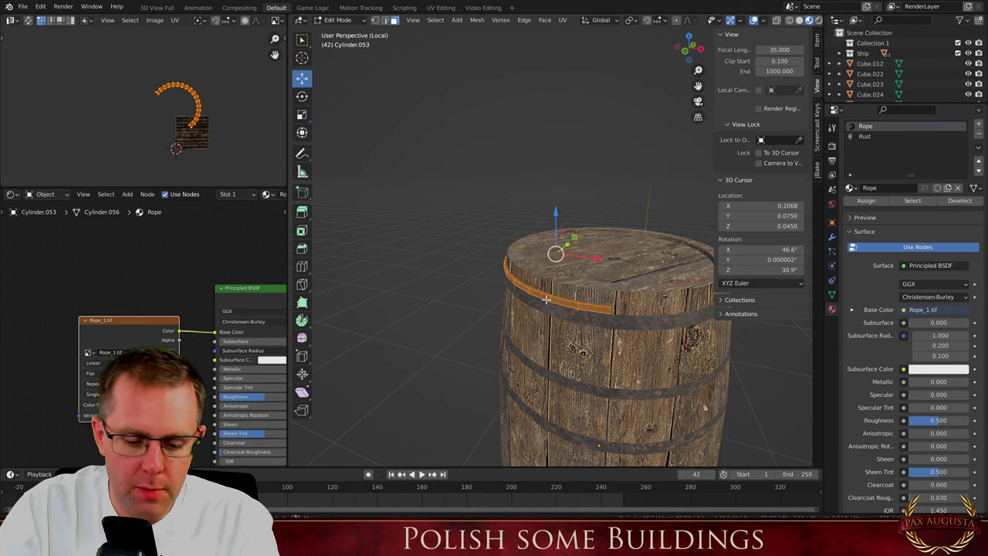
pyautogui.press('u')
pyautogui.click(511, 353)
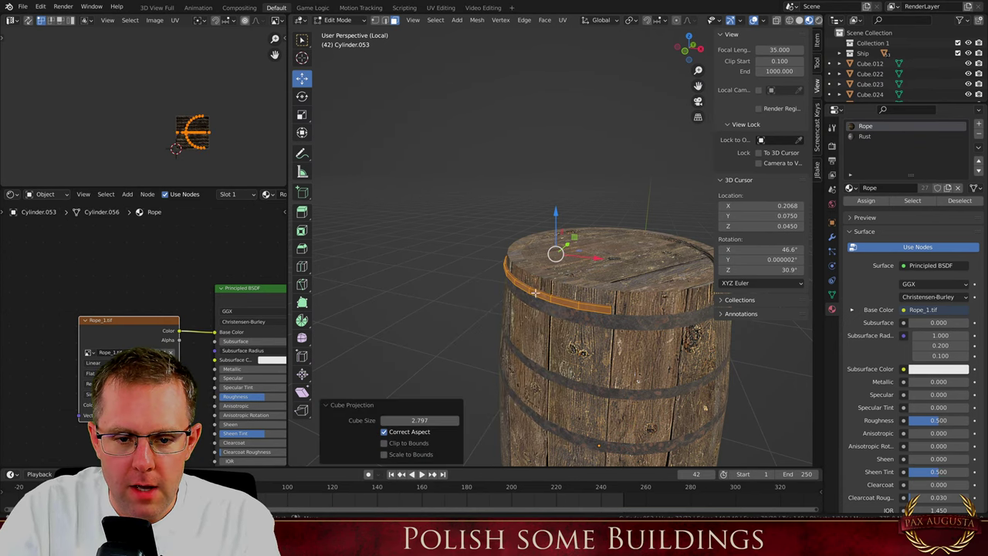
pyautogui.scroll(2, 535, 293)
pyautogui.press('s')
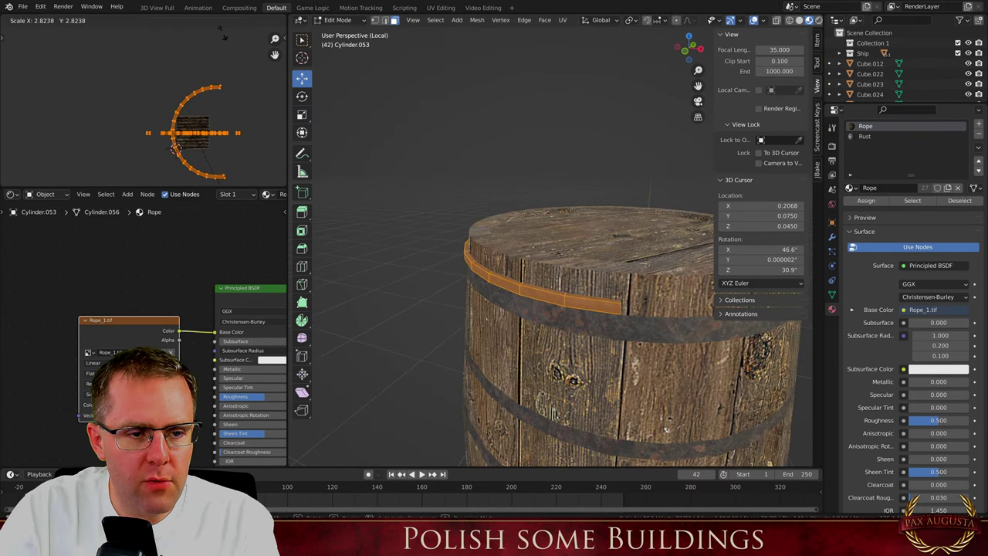
pyautogui.click(223, 34)
pyautogui.press('Tab')
pyautogui.moveTo(521, 271); pyautogui.dragTo(398, 309, button='middle')
# Select the small end faces at both ends of the rope strip
pyautogui.press('Tab')
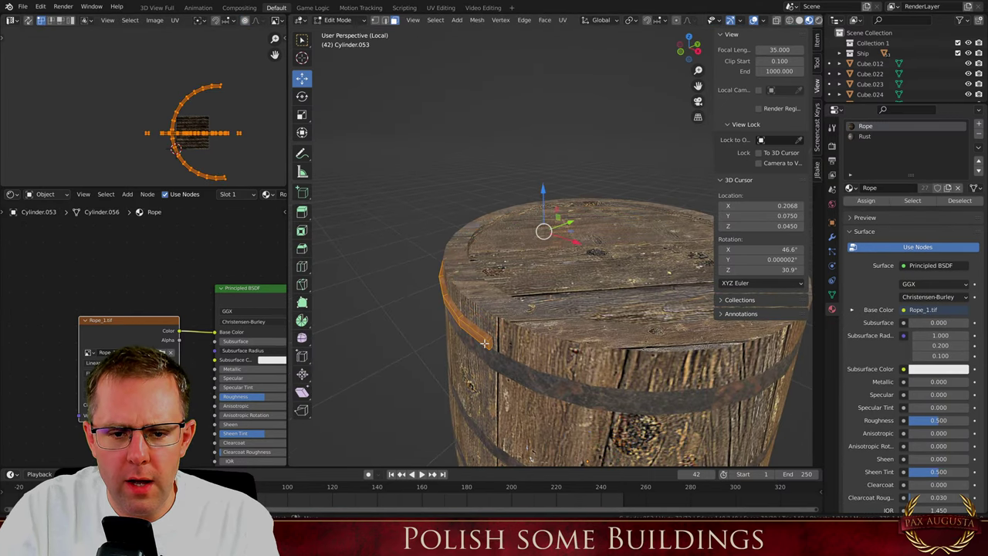
pyautogui.click(491, 342)
pyautogui.scroll(-3, 484, 317)
pyautogui.moveTo(609, 251); pyautogui.dragTo(341, 279, button='middle')
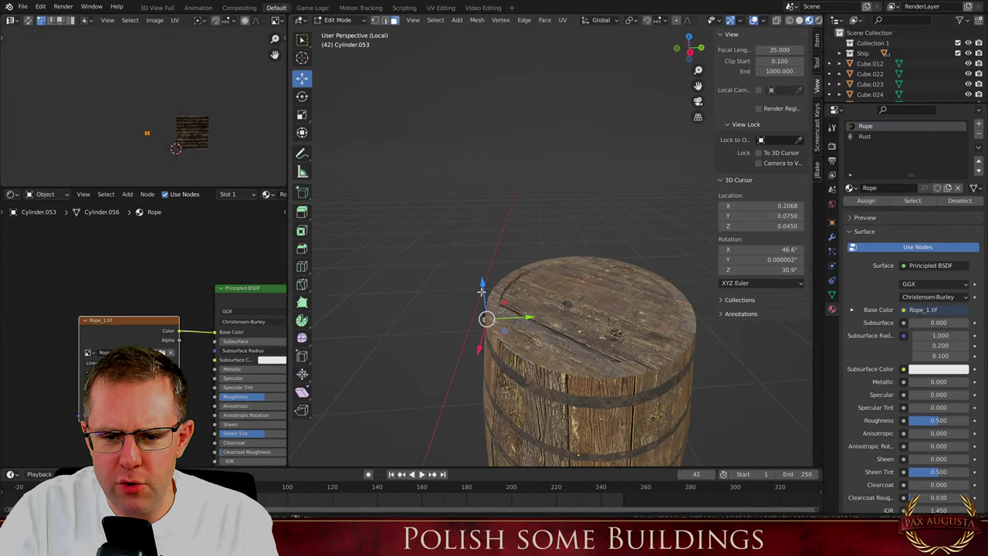
pyautogui.scroll(-3, 482, 293)
pyautogui.scroll(5, 635, 347)
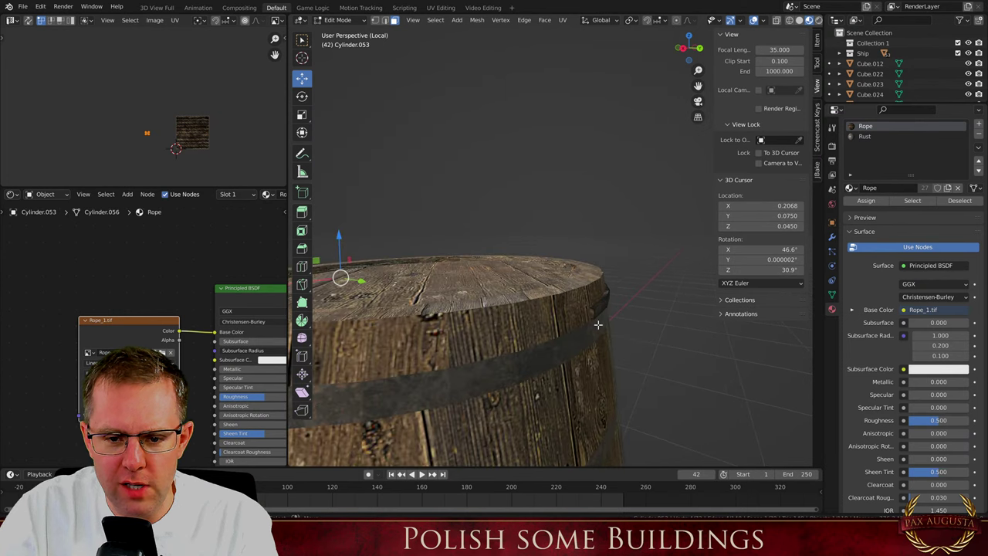
pyautogui.press('KP_7')
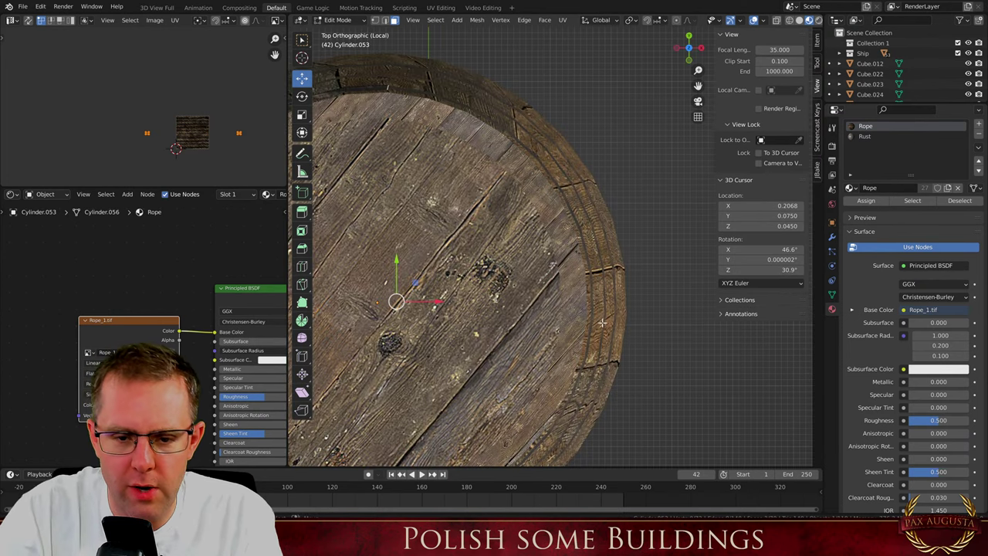
pyautogui.scroll(-3, 449, 263)
pyautogui.scroll(-1, 483, 287)
# Exit the isolated view and rotate the rope strip a quarter turn about the global Z axis
pyautogui.press('KP_Divide')
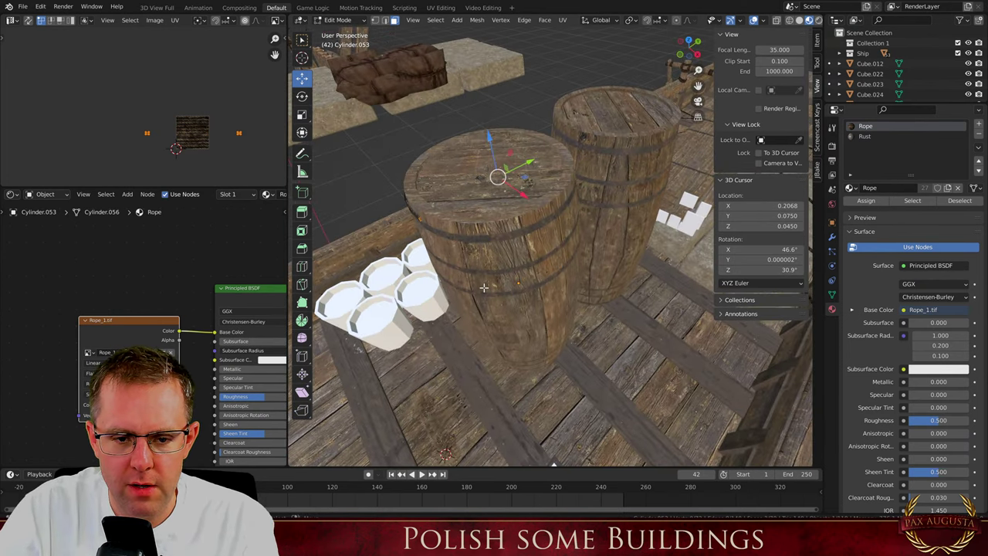
pyautogui.press('KP_7')
pyautogui.press('Tab')
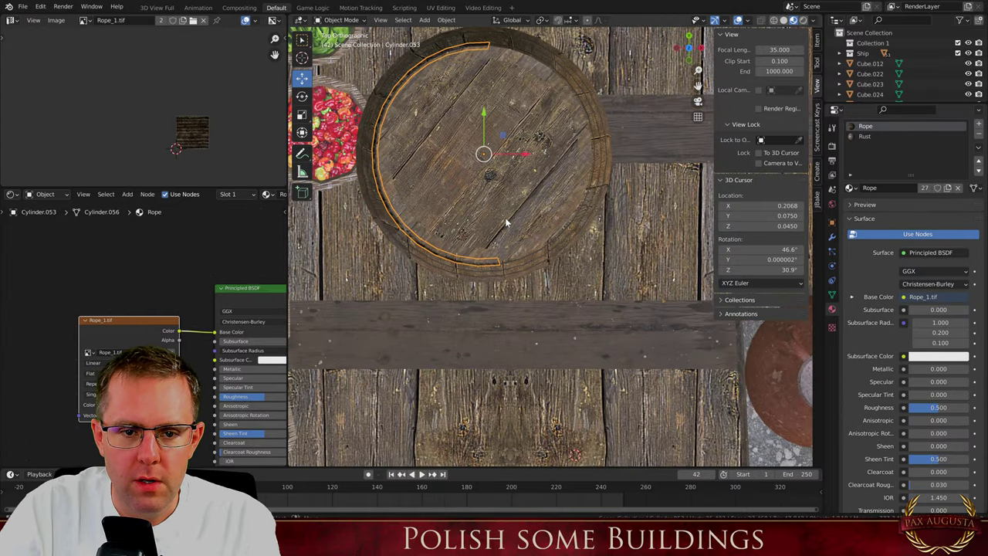
pyautogui.scroll(-4, 505, 217)
pyautogui.press('Tab')
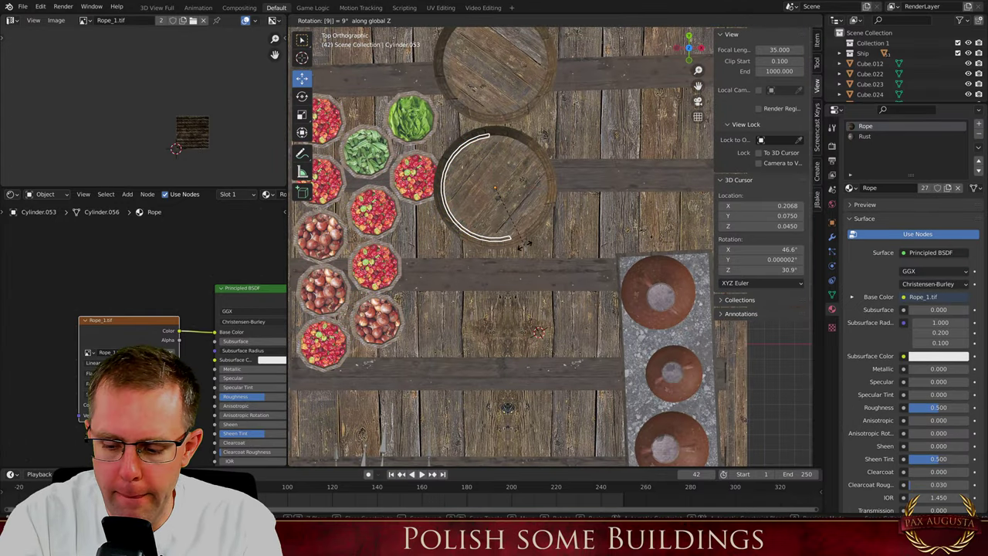
pyautogui.scroll(-2, 483, 189)
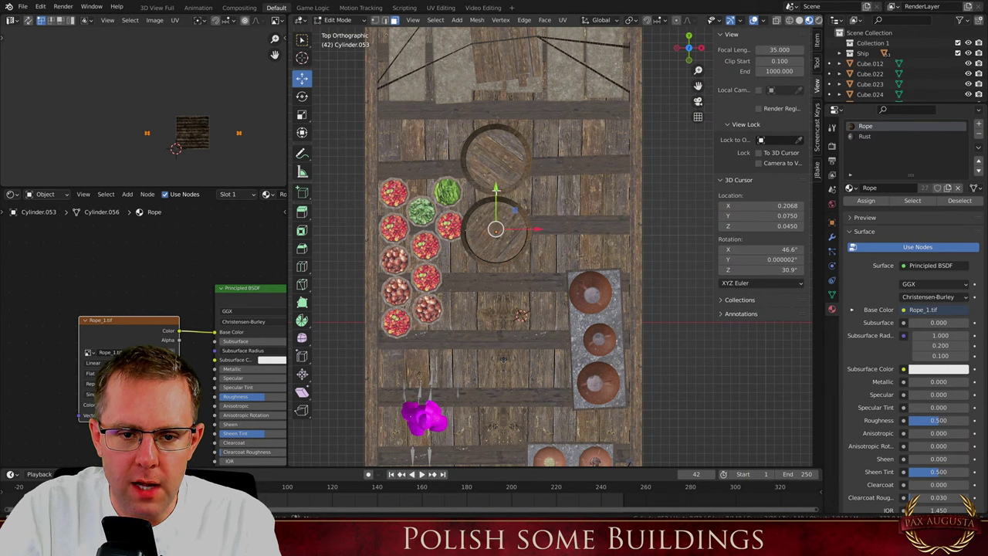
pyautogui.press('g')
pyautogui.press('y')
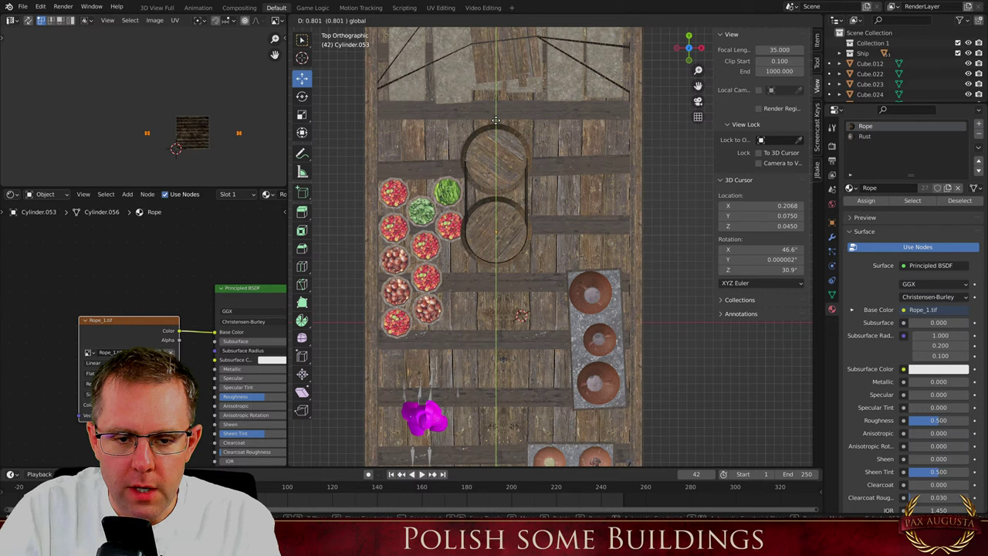
pyautogui.rightClick(496, 120)
pyautogui.press('Tab')
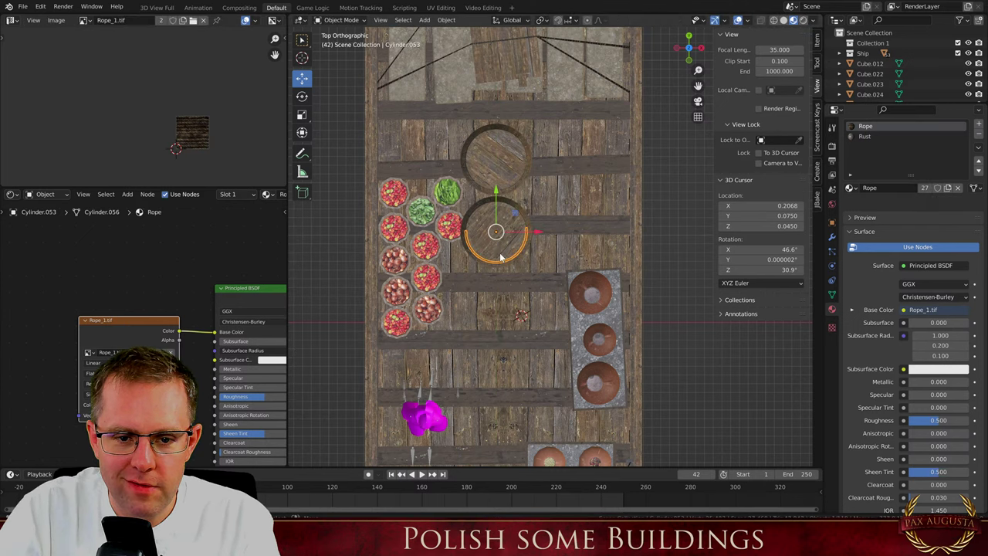
# Duplicate the rope strip with the copy rotated 180° about the Z axis
pyautogui.hotkey('shift', 'd')
pyautogui.write('r180')
pyautogui.press('Return')
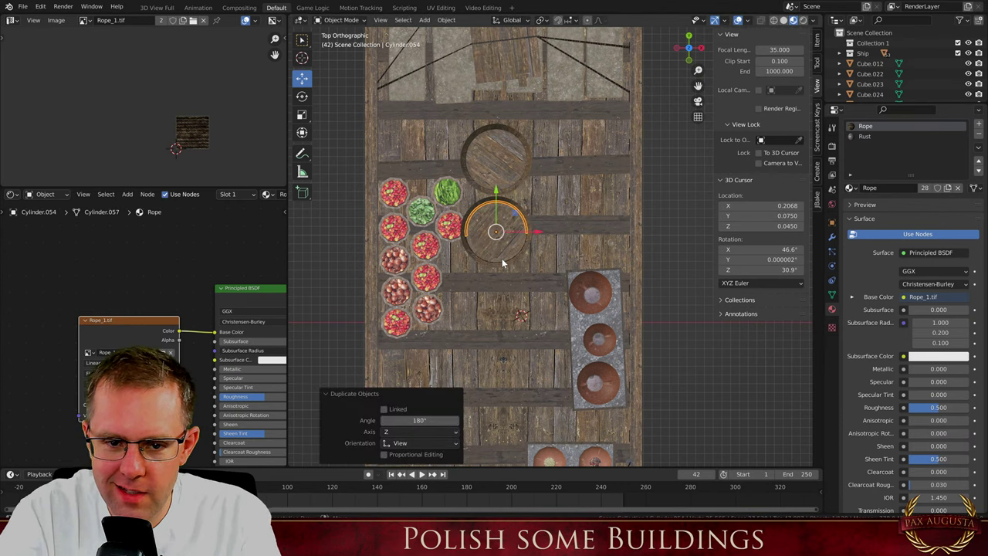
# Place the copied rope strip around the second barrel and extend its two ends back to the first barrel
pyautogui.moveTo(501, 189)
pyautogui.mouseDown()
pyautogui.moveTo(499, 118)
pyautogui.moveTo(486, 196)
pyautogui.mouseUp()
pyautogui.press('Tab')
pyautogui.press('Tab')
pyautogui.moveTo(533, 270); pyautogui.dragTo(376, 106, button='middle')
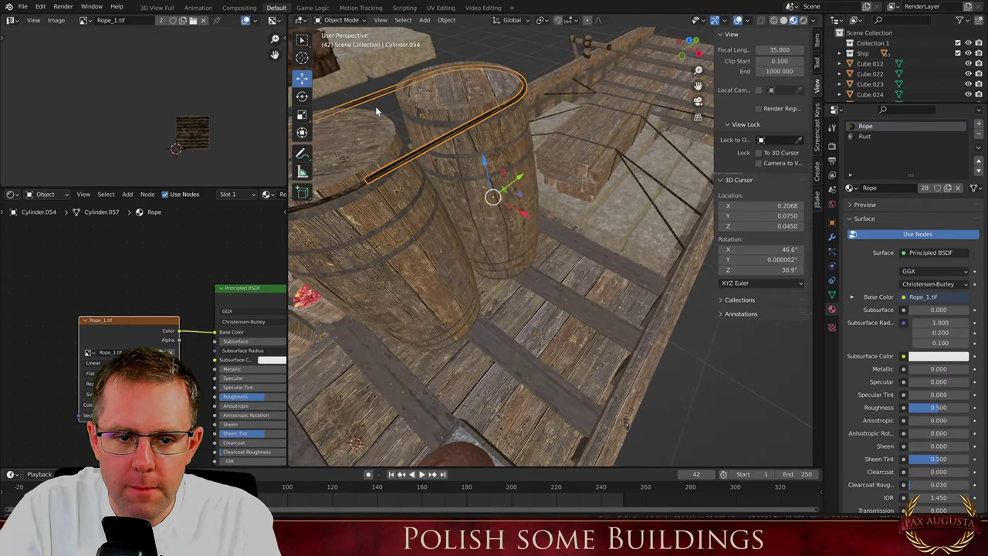
# Unwrap the long straight faces of the copied rope strip with Smart UV Project at a 66° angle limit
pyautogui.click(460, 206)
pyautogui.press('Tab')
pyautogui.press('Tab')
pyautogui.click(425, 149)
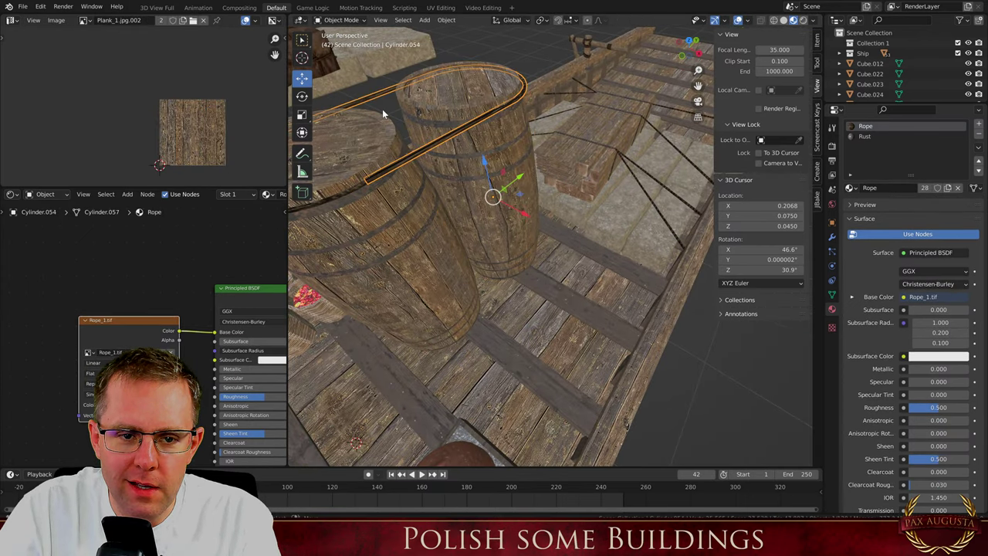
pyautogui.press('Tab')
pyautogui.keyDown('alt'); pyautogui.keyDown('shift'); pyautogui.click(380, 102); pyautogui.keyUp('shift'); pyautogui.keyUp('alt')
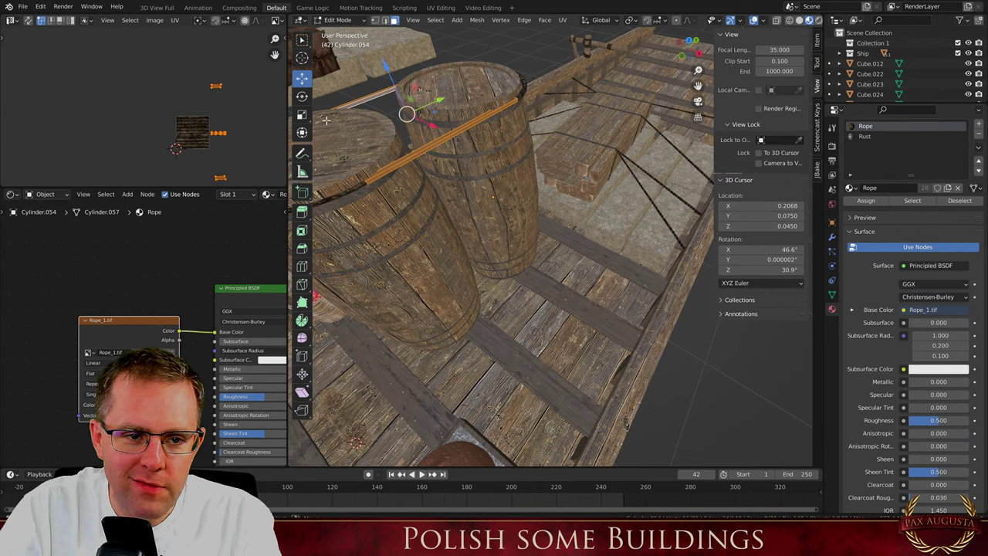
pyautogui.press('u')
pyautogui.click(419, 96)
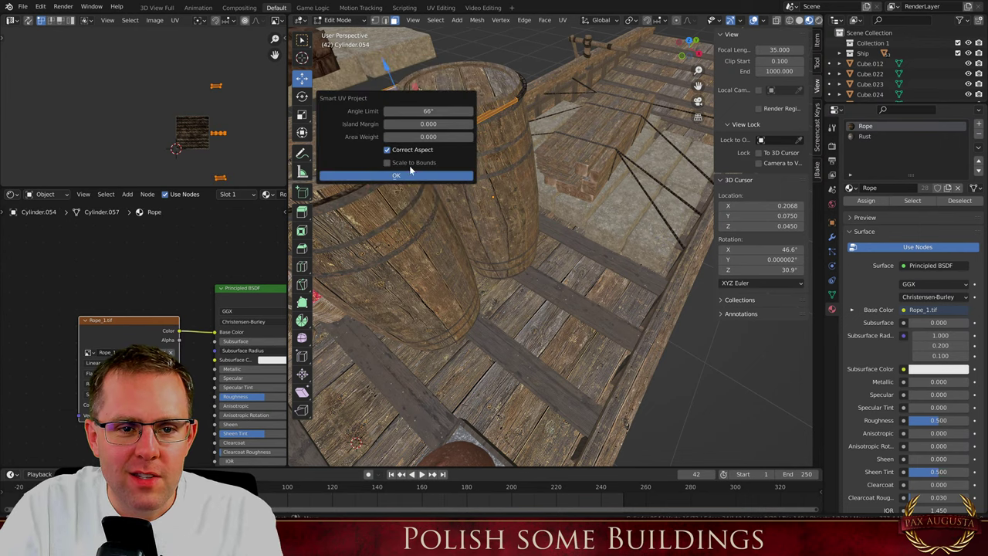
pyautogui.click(420, 177)
pyautogui.press('Tab')
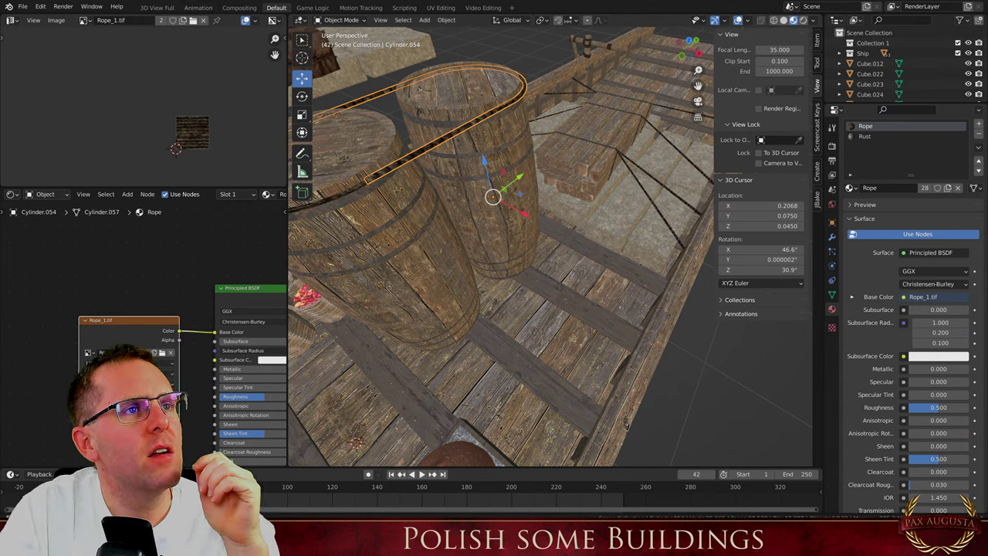
# Replace the Rust material on the second barrel's hoops with Rope.002
pyautogui.click(460, 185)
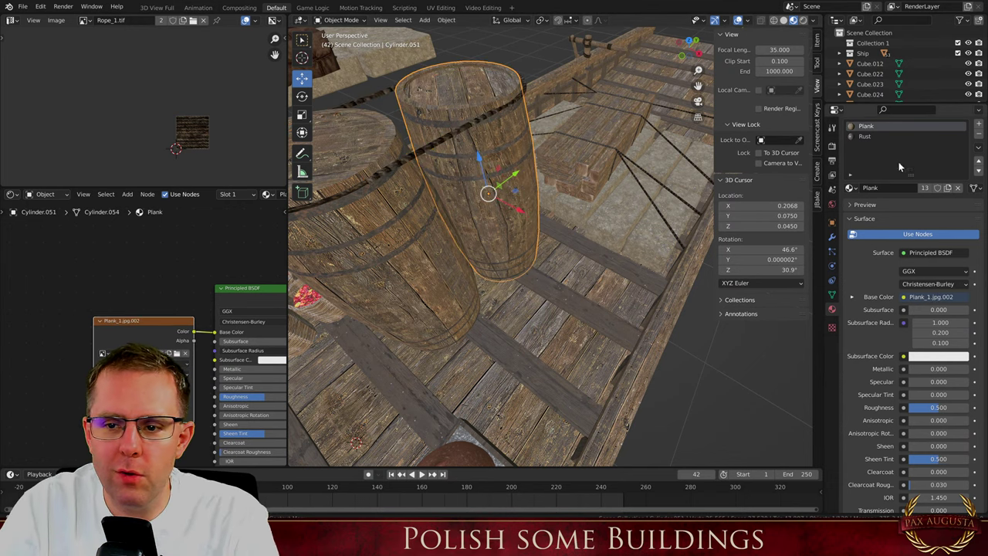
pyautogui.click(864, 137)
pyautogui.click(850, 189)
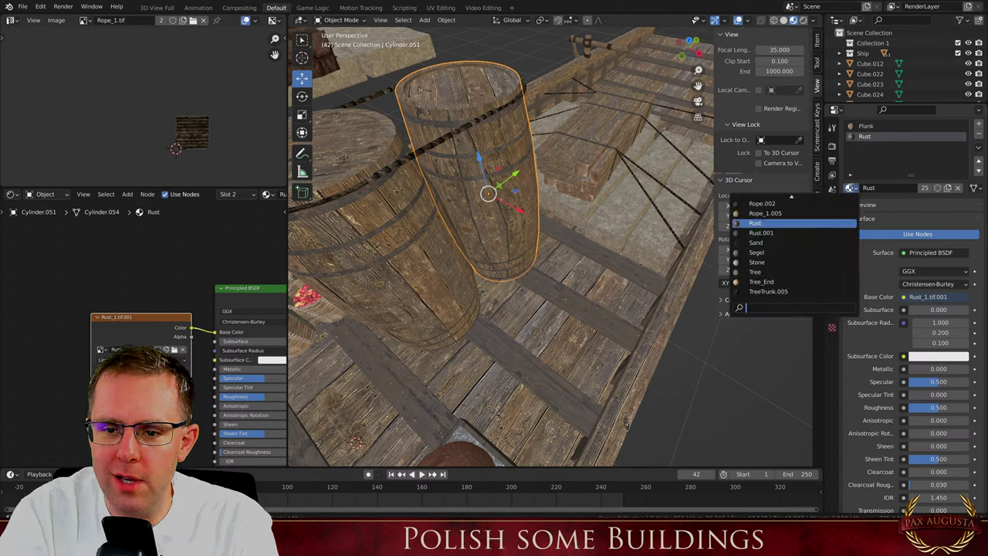
pyautogui.press('Up')
pyautogui.press('Up')
pyautogui.press('Return')
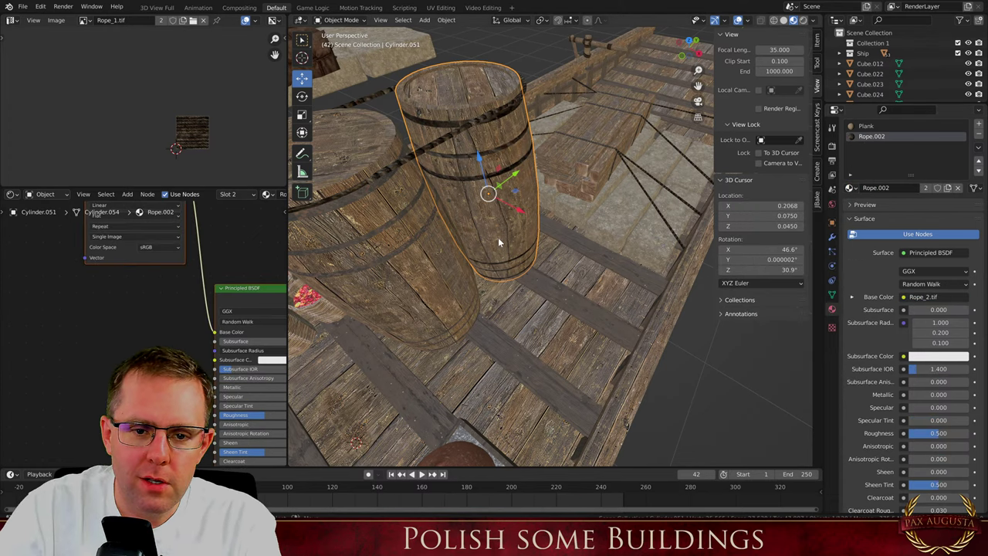
# Replace the Rust material on the first barrel's hoops with the existing Rope material
pyautogui.click(448, 254)
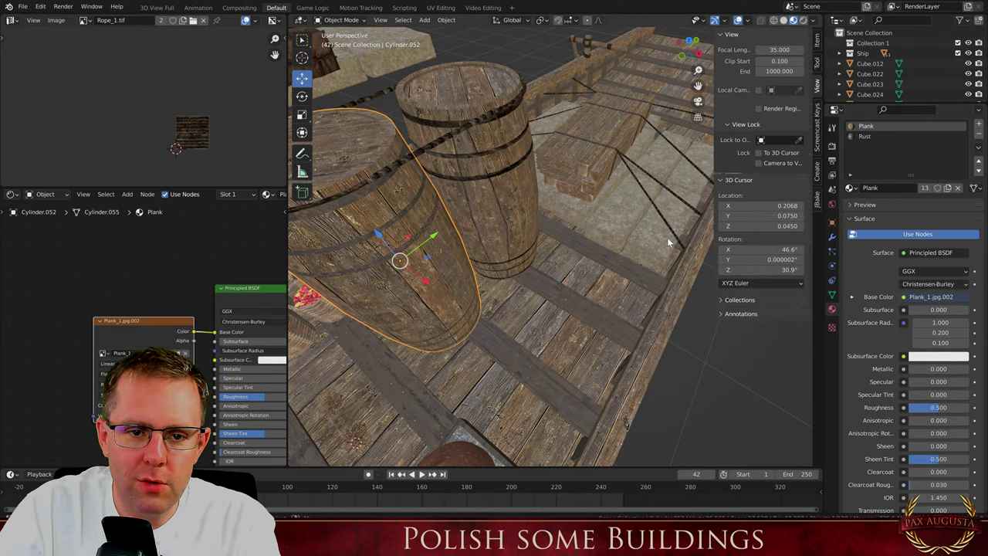
pyautogui.click(859, 138)
pyautogui.click(852, 188)
pyautogui.write('ro')
pyautogui.press('Return')
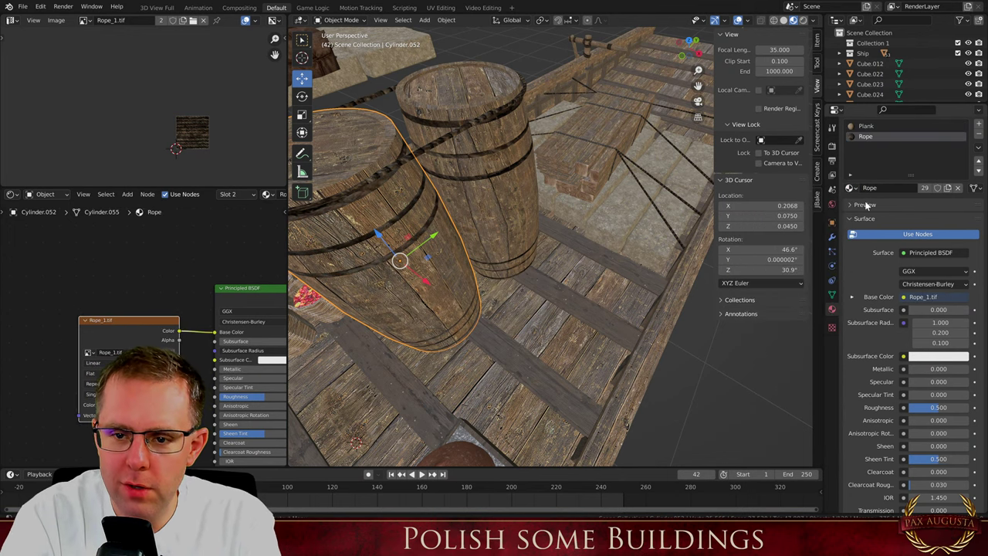
# Delete both rope strips, the long one between the barrels and the half ring around the first barrel's rim
pyautogui.scroll(-5, 599, 168)
pyautogui.moveTo(508, 241); pyautogui.dragTo(556, 163, button='middle')
pyautogui.scroll(2, 556, 164)
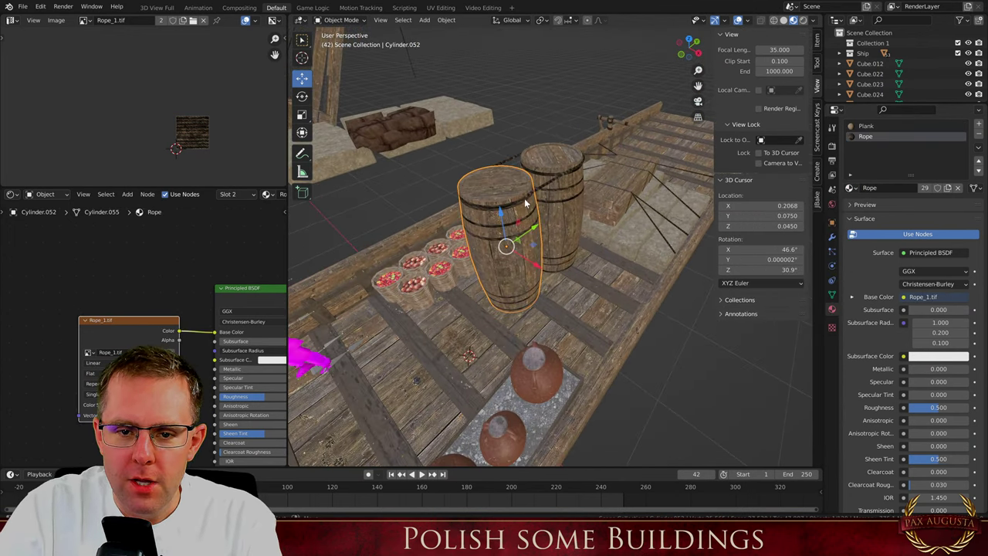
pyautogui.scroll(1, 533, 200)
pyautogui.click(542, 194)
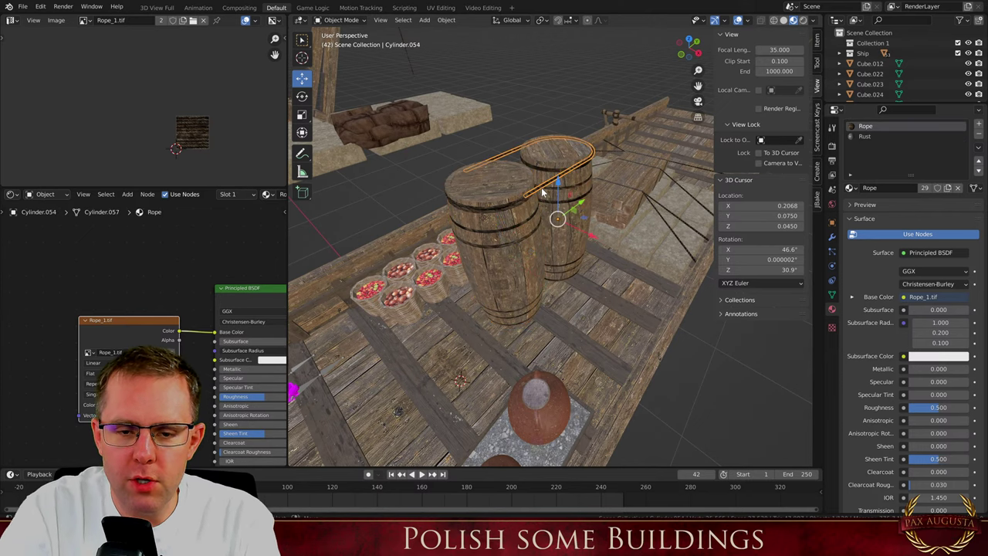
pyautogui.click(542, 194)
pyautogui.scroll(3, 533, 202)
pyautogui.click(498, 183)
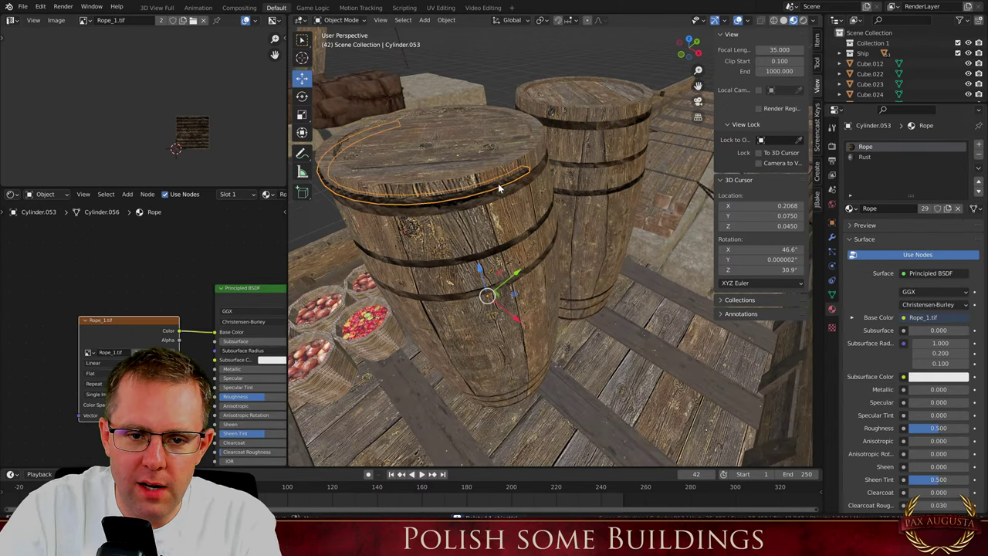
pyautogui.press('Delete')
# Add a cube at the second barrel's upper hoop and scale it down by 0.147 and 0.082
pyautogui.keyDown('shift'); pyautogui.rightClick(616, 131); pyautogui.keyUp('shift')
pyautogui.hotkey('shift', 'a')
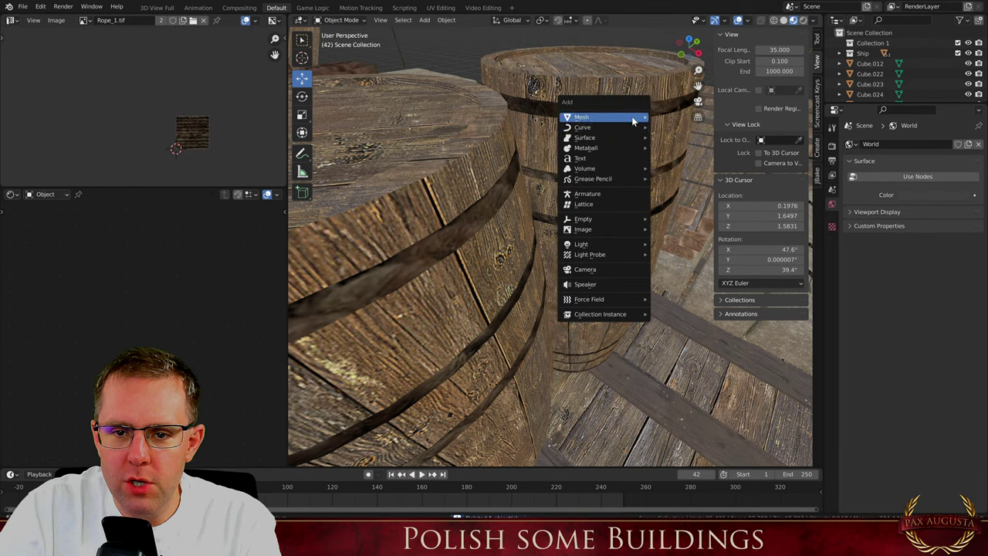
pyautogui.moveTo(623, 118)
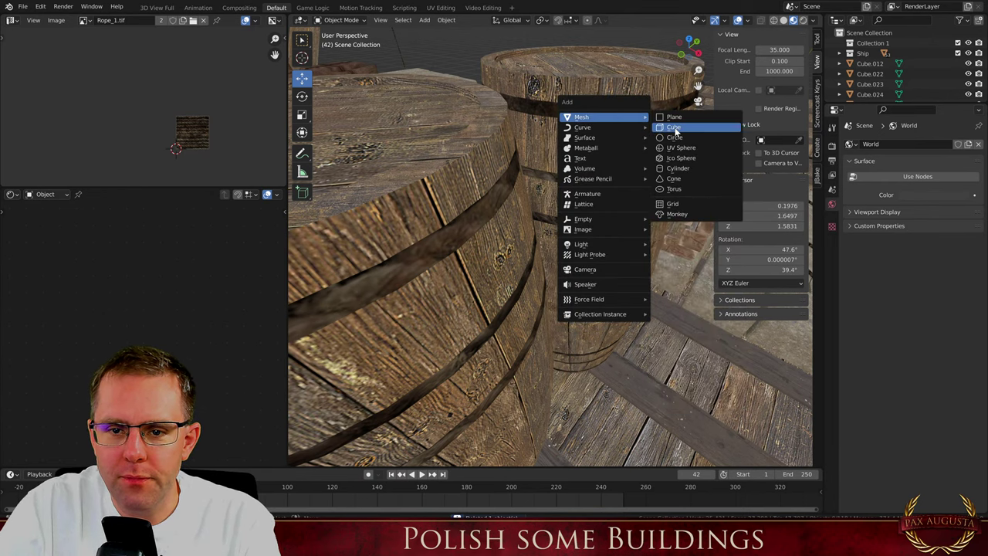
pyautogui.click(673, 127)
pyautogui.press('s')
pyautogui.click(614, 136)
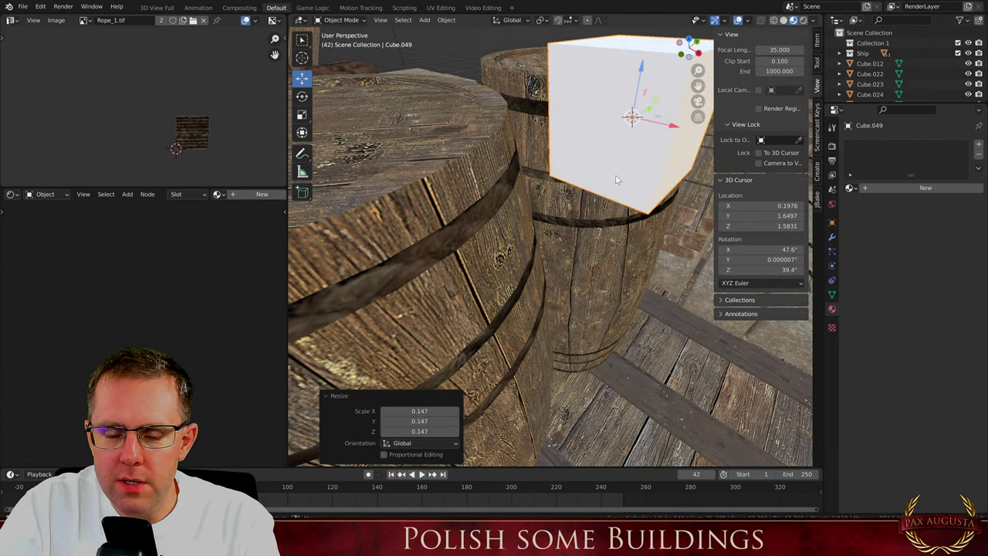
pyautogui.scroll(-3, 616, 174)
pyautogui.moveTo(615, 174); pyautogui.dragTo(680, 203, button='middle')
pyautogui.press('s')
pyautogui.click(603, 158)
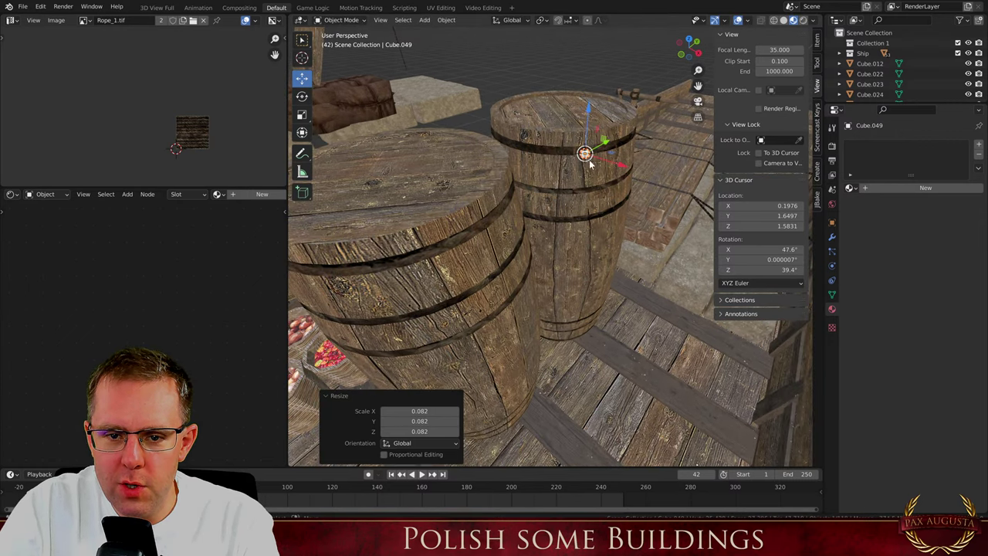
# Stretch one end of the small cube along the Y axis into a thin bar and scale the bar by 0.569
pyautogui.scroll(3, 599, 151)
pyautogui.press('Tab')
pyautogui.press('s')
pyautogui.press('y')
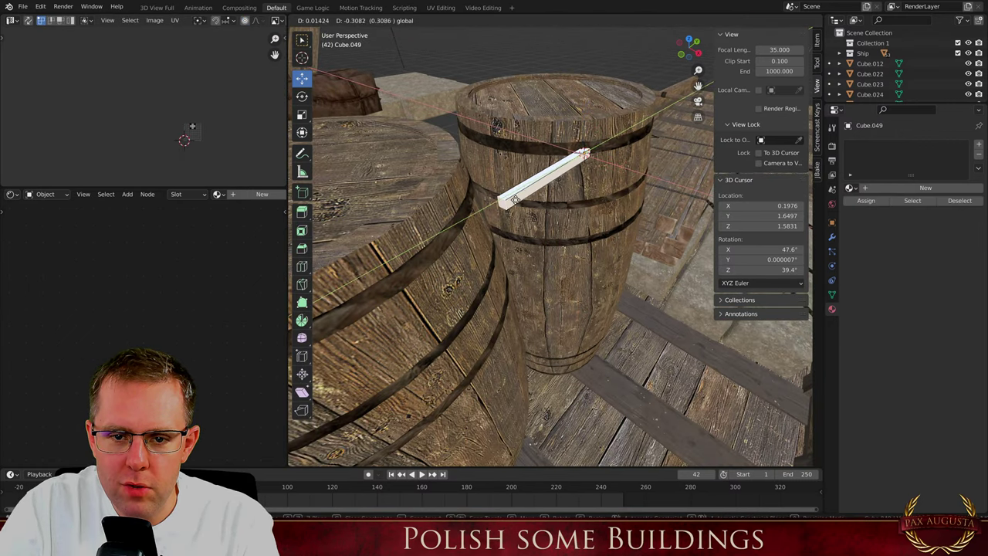
pyautogui.press('Escape')
pyautogui.moveTo(585, 154); pyautogui.dragTo(575, 168, button='middle')
pyautogui.moveTo(606, 143); pyautogui.dragTo(445, 236)
pyautogui.press('Tab')
pyautogui.press('s')
pyautogui.press('Return')
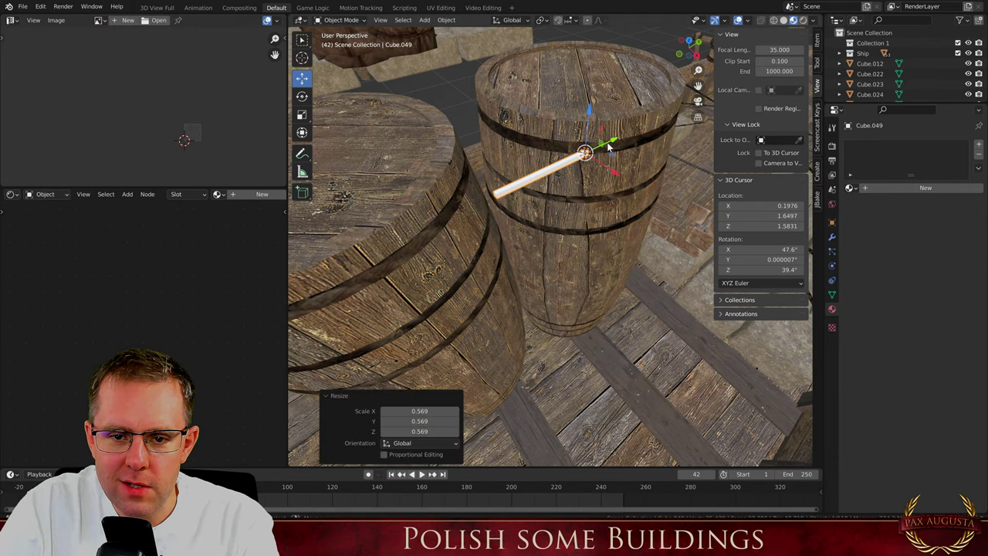
# Move the bar about 0.227 along Y and shift it slightly along X beside the second barrel's upper hoop
pyautogui.press('g')
pyautogui.press('y')
pyautogui.click(660, 143)
pyautogui.press('g')
pyautogui.press('x')
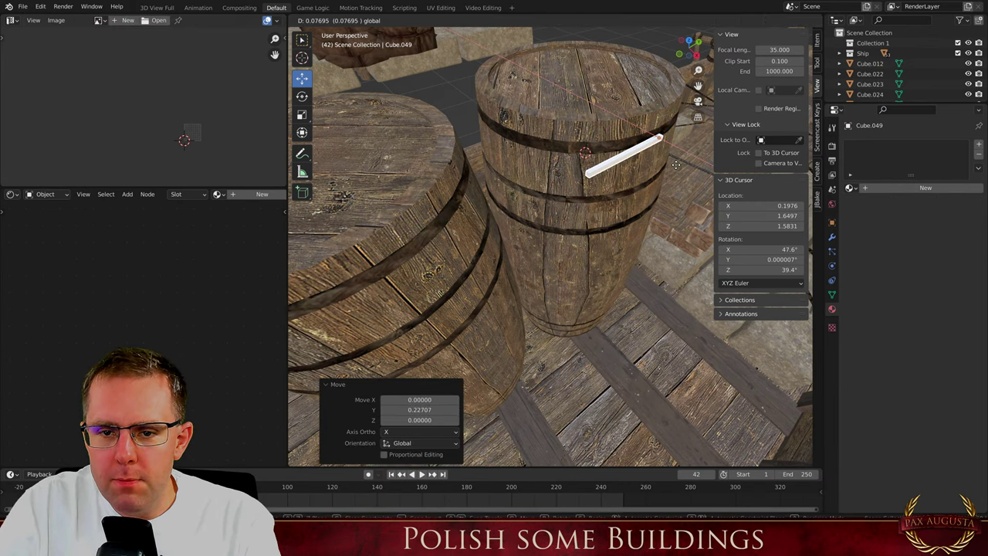
pyautogui.click(669, 152)
pyautogui.moveTo(671, 152); pyautogui.dragTo(574, 201, button='middle')
# Adjust the bar's position along Y and raise it about 0.0095 along Z at the second barrel's hoop
pyautogui.press('g')
pyautogui.press('y')
pyautogui.click(668, 159)
pyautogui.press('g')
pyautogui.press('z')
pyautogui.click(502, 180)
pyautogui.scroll(-2, 501, 181)
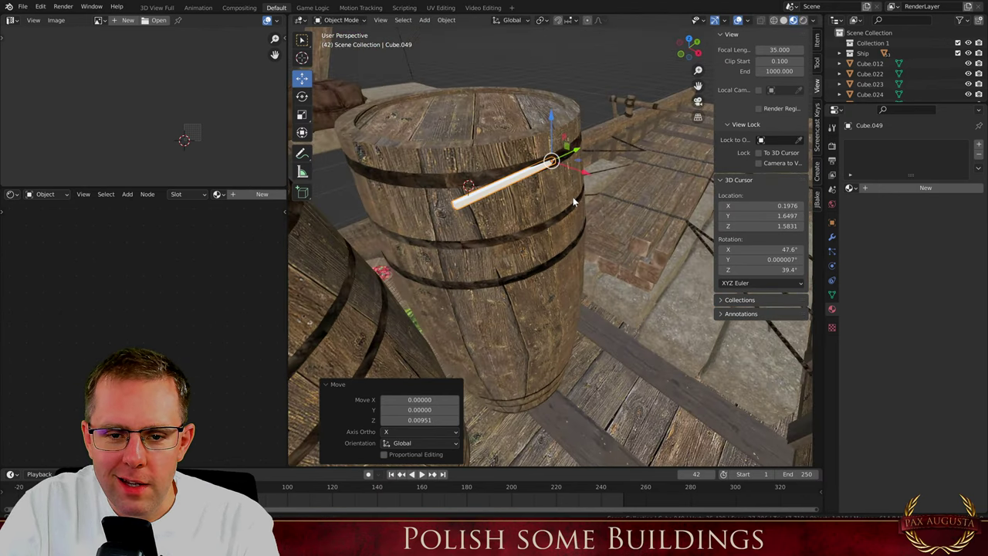
# Extend the bar's free end along negative Y until it reaches the first barrel's upper hoop
pyautogui.scroll(-1, 474, 220)
pyautogui.press('Tab')
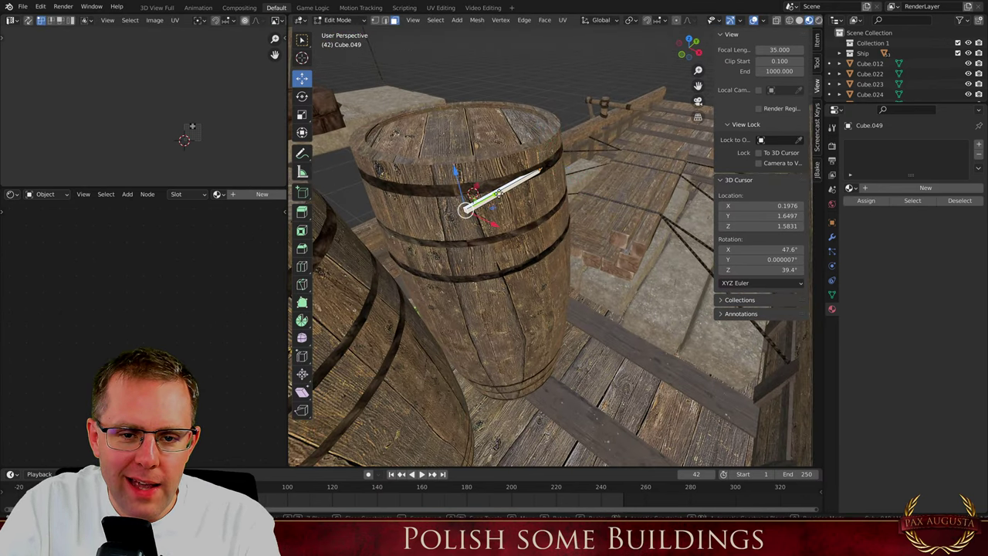
pyautogui.moveTo(499, 196); pyautogui.dragTo(350, 282)
pyautogui.scroll(-6, 544, 227)
pyautogui.scroll(6, 453, 268)
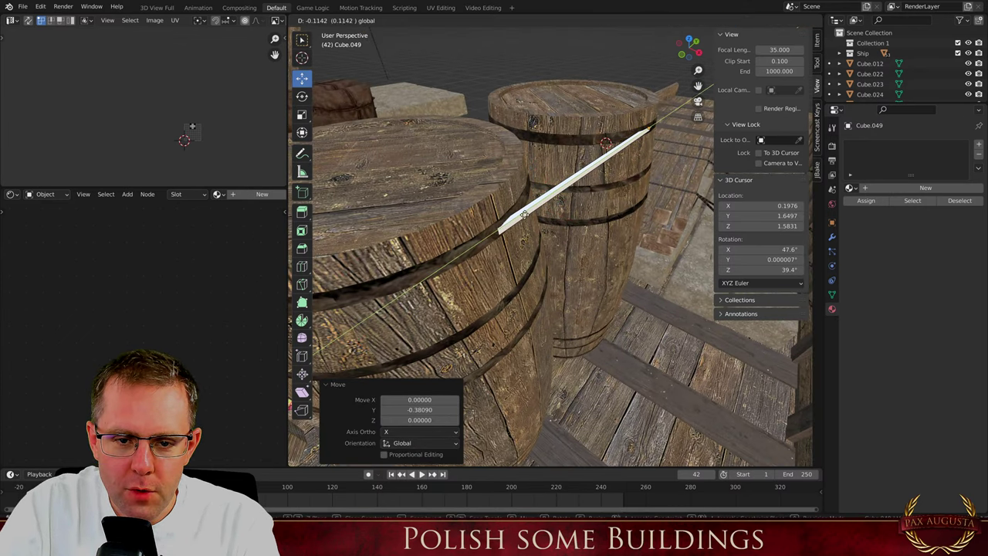
# Apply the bar's rotation and scale and assign the existing Rope material to it
pyautogui.press('Tab')
pyautogui.hotkey('ctrl', 'a')
pyautogui.click(550, 199)
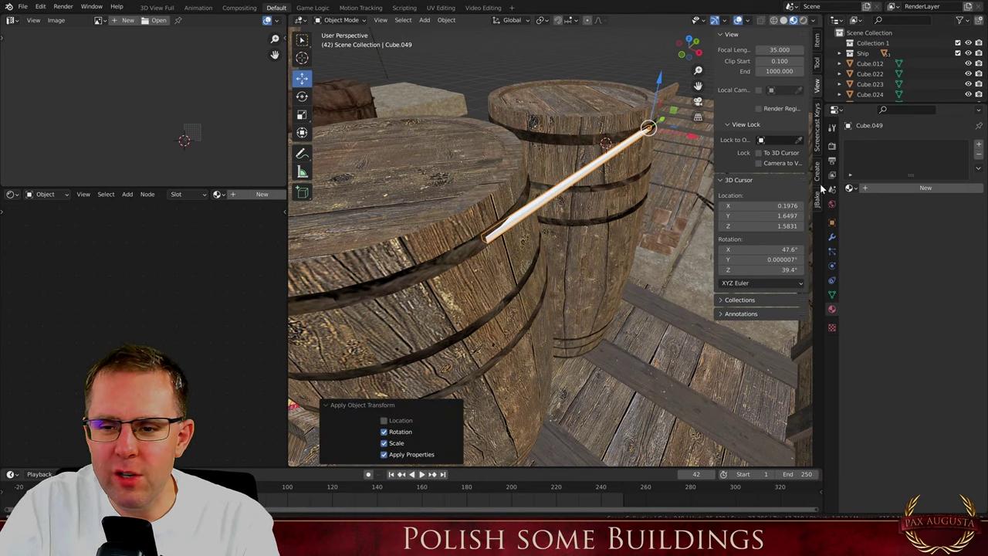
pyautogui.click(850, 187)
pyautogui.write('rop')
pyautogui.press('Return')
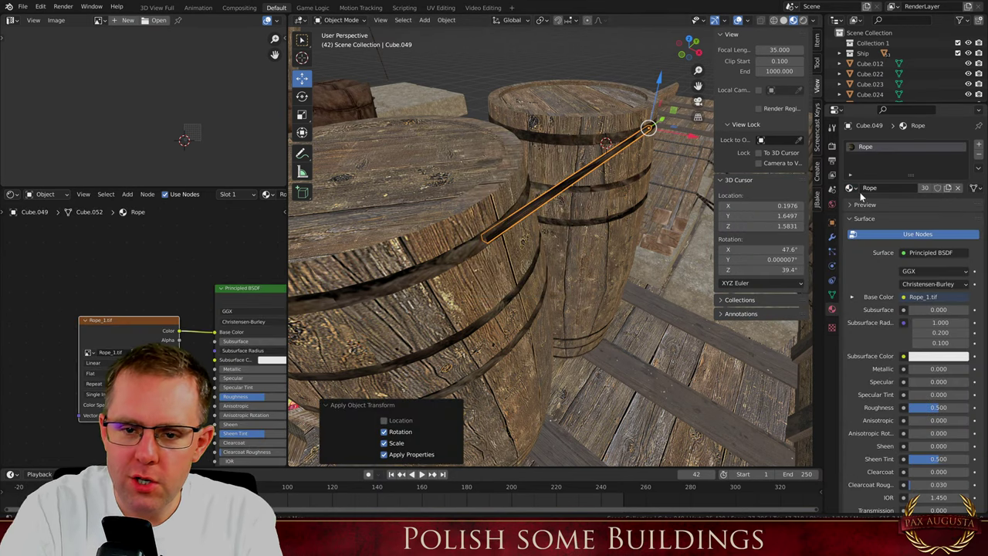
# Unwrap the whole bar with Smart UV Project at a 66° angle limit and scale up its UVs
pyautogui.press('Tab')
pyautogui.press('a')
pyautogui.press('u')
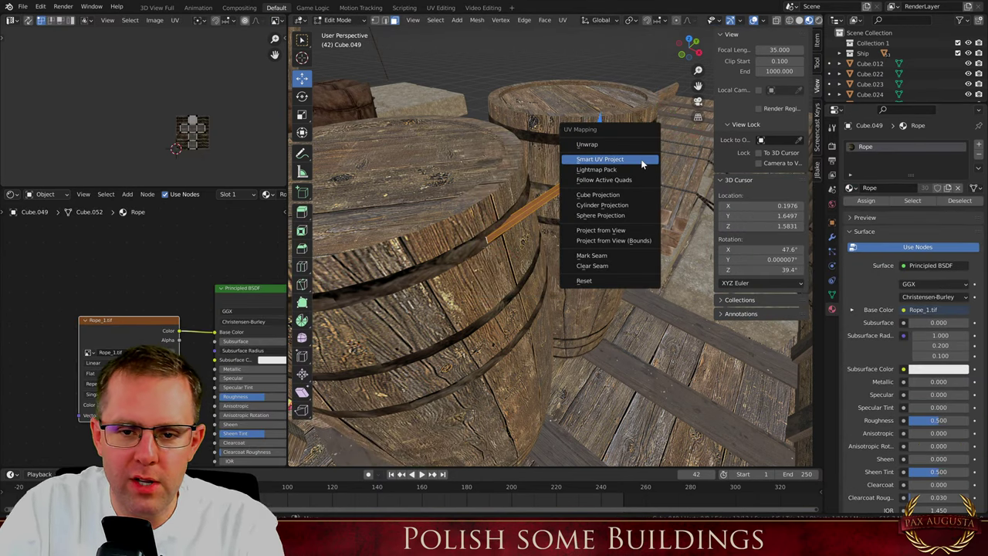
pyautogui.click(641, 159)
pyautogui.click(624, 242)
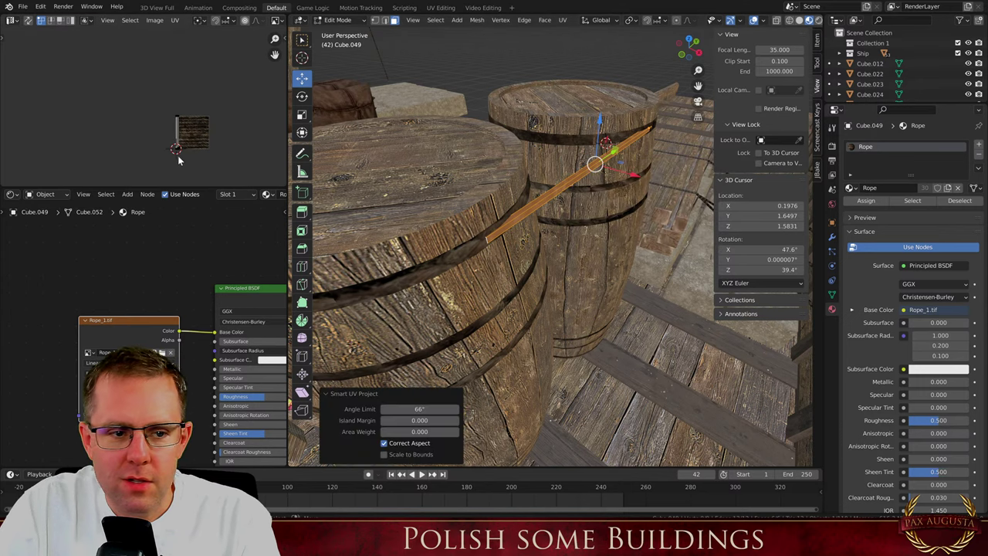
pyautogui.press('a')
pyautogui.press('s')
pyautogui.click(193, 46)
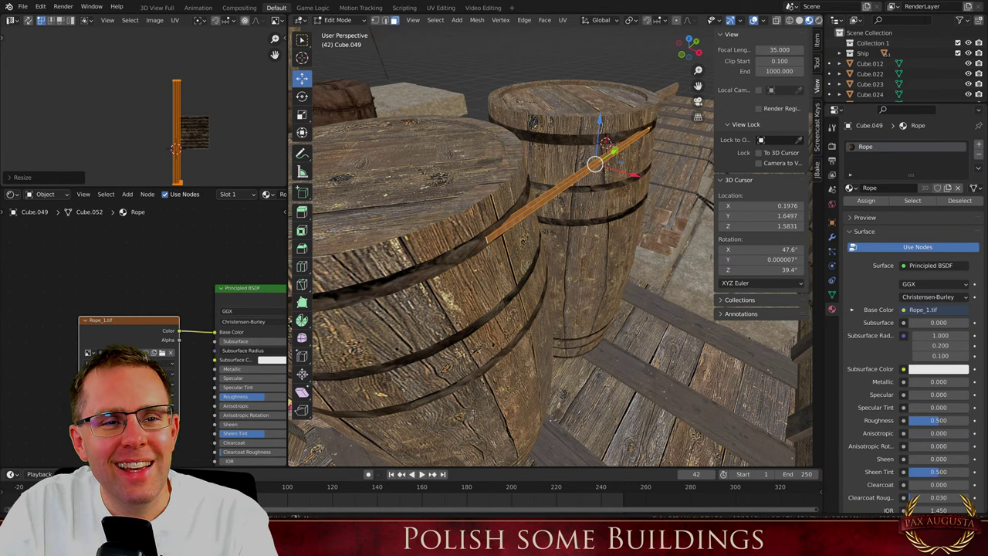
# Select the face loop of the second barrel's upper hoop and scale up its UVs to roughly three times their size
pyautogui.moveTo(594, 126); pyautogui.dragTo(649, 140, button='middle')
pyautogui.press('Tab')
pyautogui.scroll(3, 637, 131)
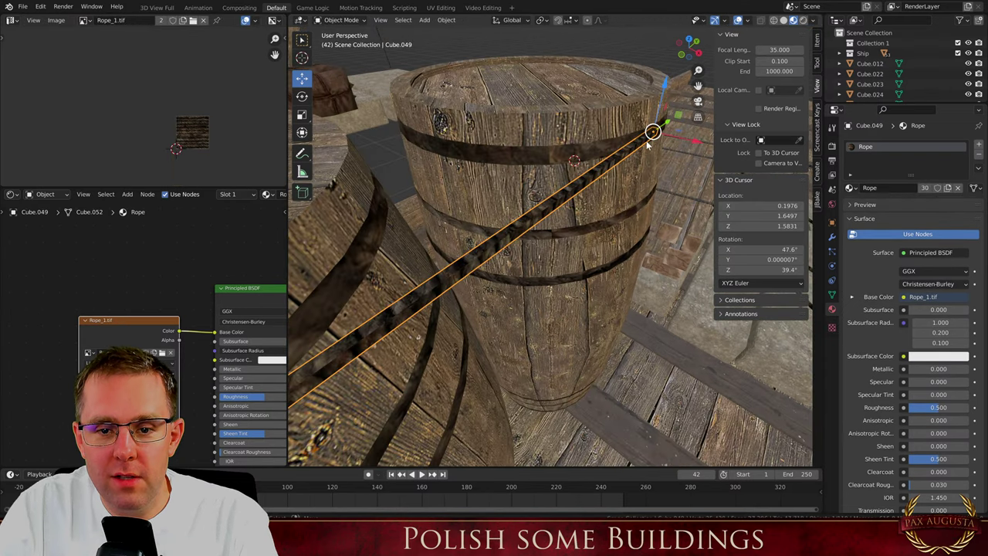
pyautogui.click(568, 154)
pyautogui.press('Tab')
pyautogui.click(532, 154)
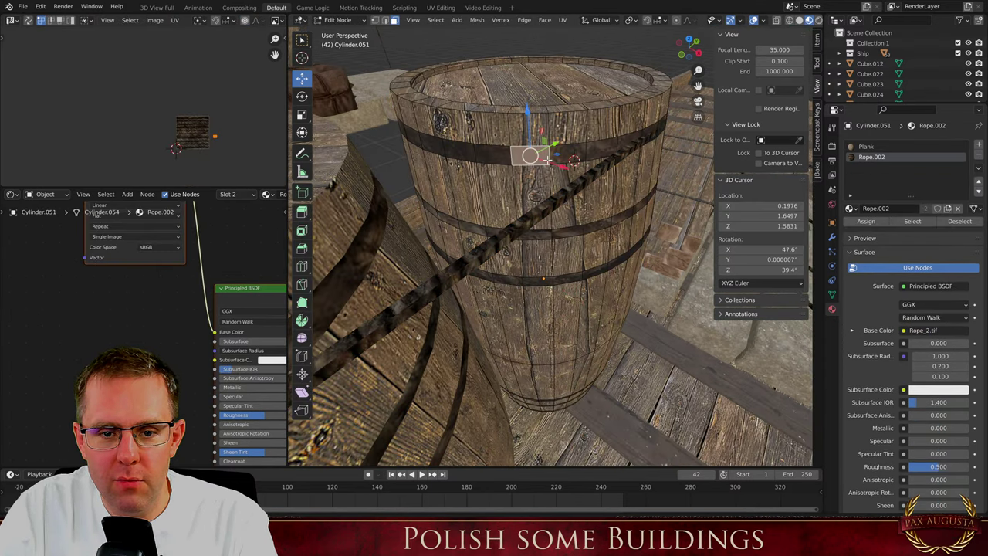
pyautogui.keyDown('alt'); pyautogui.click(533, 155); pyautogui.keyUp('alt')
pyautogui.press('s')
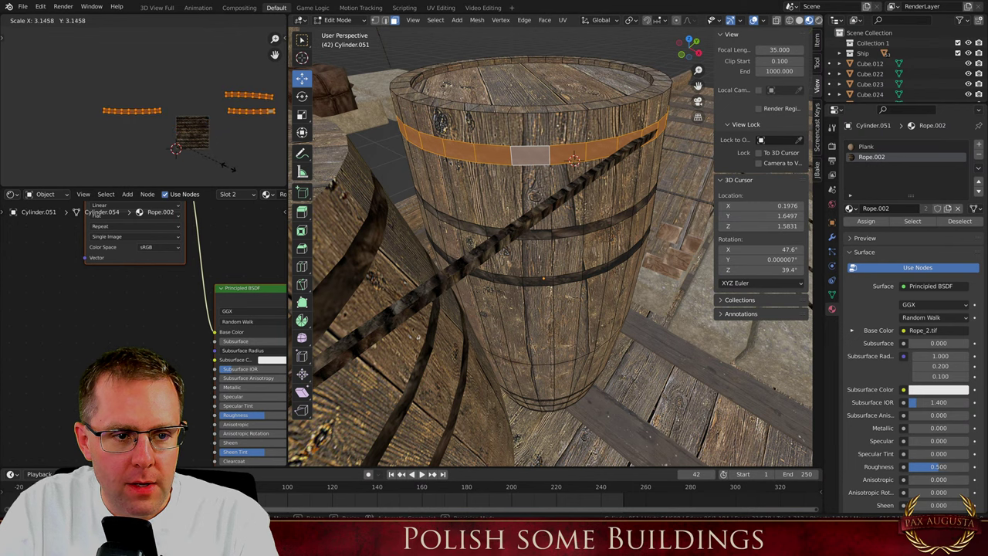
pyautogui.click(155, 132)
pyautogui.press('Tab')
# Select the face loops of the two hoops beneath the barrel's upper hoop and scale up their UVs
pyautogui.scroll(1, 557, 248)
pyautogui.moveTo(583, 268); pyautogui.dragTo(541, 236, button='middle')
pyautogui.press('Tab')
pyautogui.keyDown('alt'); pyautogui.click(573, 207); pyautogui.keyUp('alt')
pyautogui.keyDown('alt'); pyautogui.keyDown('shift'); pyautogui.click(563, 266); pyautogui.keyUp('shift'); pyautogui.keyUp('alt')
pyautogui.scroll(-2, 541, 236)
pyautogui.scroll(4, 544, 339)
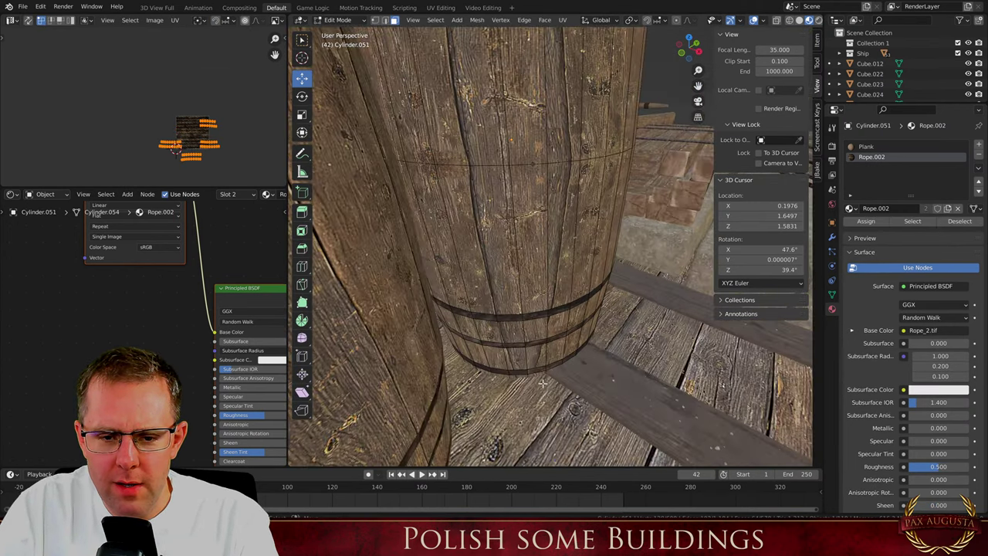
# Select the face loops of the barrel's three bottom hoops together and scale up their UVs
pyautogui.moveTo(560, 332); pyautogui.dragTo(542, 309, button='middle')
pyautogui.keyDown('alt'); pyautogui.click(541, 271); pyautogui.keyUp('alt')
pyautogui.keyDown('alt'); pyautogui.keyDown('shift'); pyautogui.click(543, 340); pyautogui.keyUp('shift'); pyautogui.keyUp('alt')
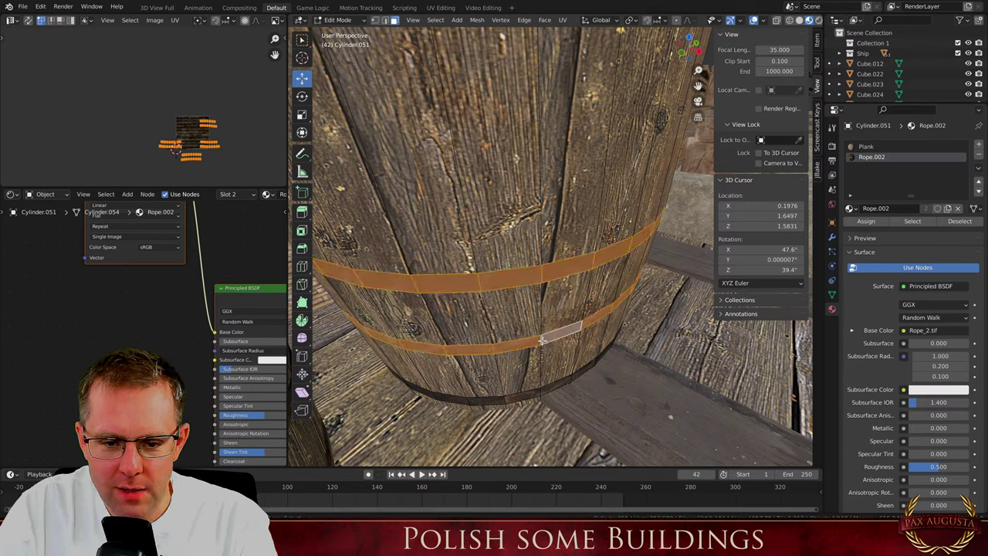
pyautogui.keyDown('alt'); pyautogui.keyDown('shift'); pyautogui.click(539, 392); pyautogui.keyUp('shift'); pyautogui.keyUp('alt')
pyautogui.press('s')
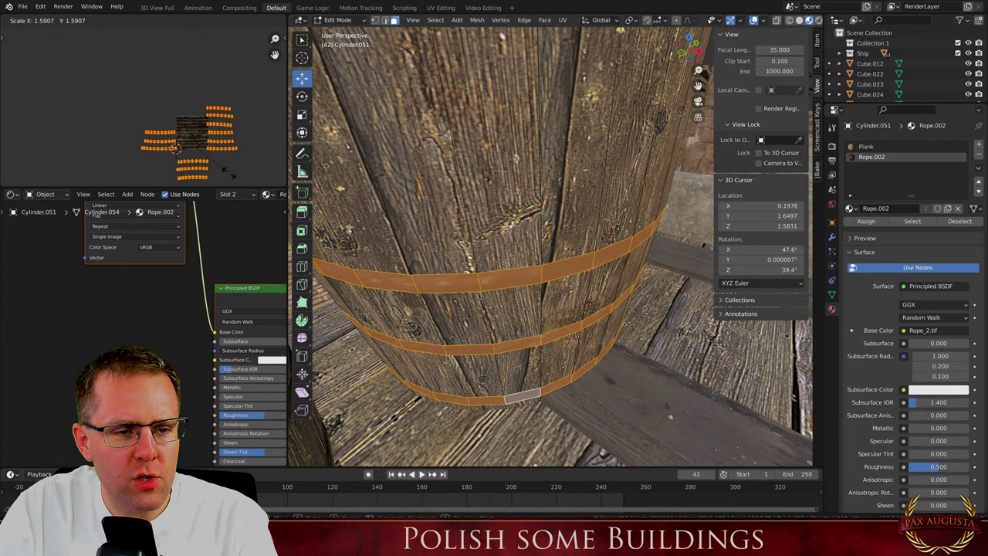
pyautogui.click(247, 49)
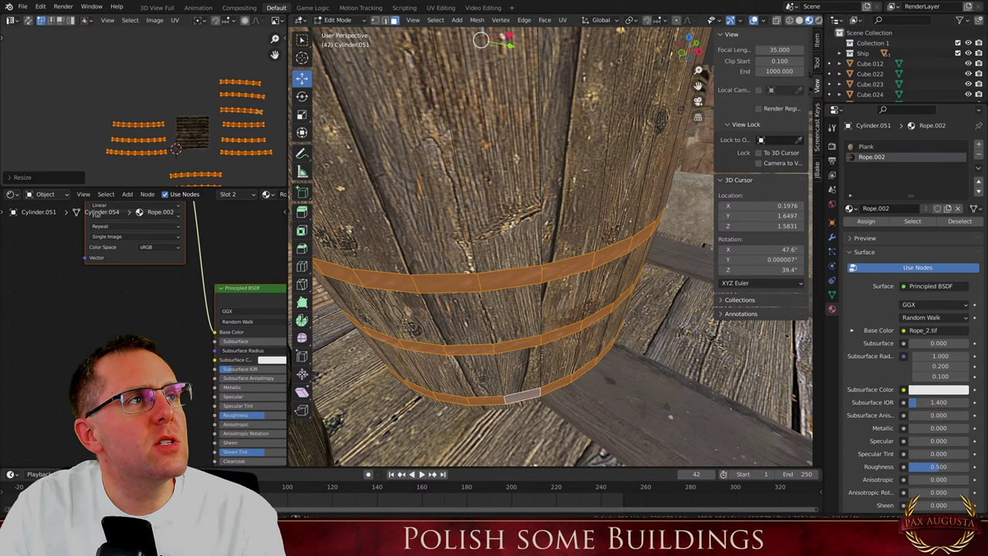
pyautogui.scroll(-5, 551, 248)
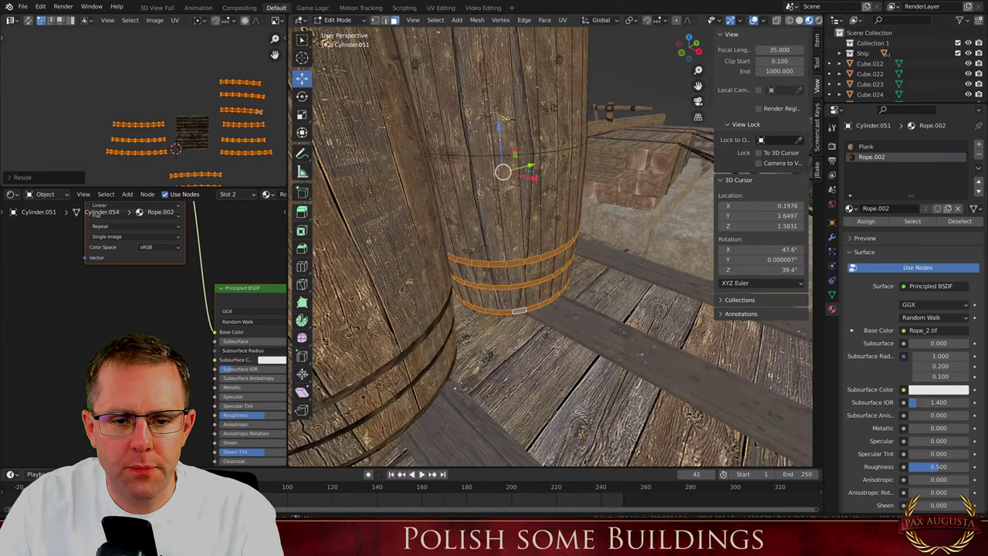
pyautogui.press('Tab')
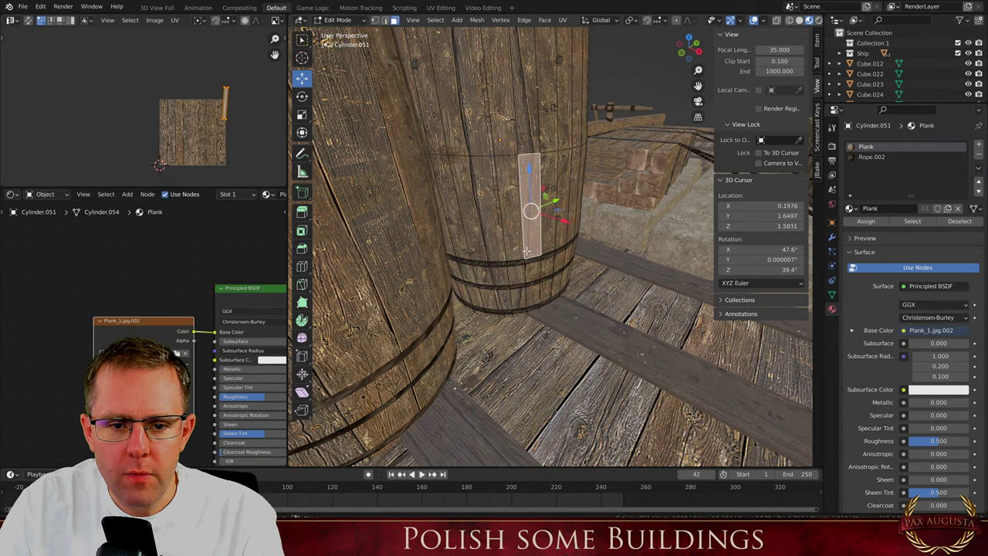
# Delete the first barrel and replace it with a duplicate of the second barrel, moved about 0.828 along negative Y
pyautogui.scroll(-5, 470, 255)
pyautogui.click(442, 253)
pyautogui.press('Delete')
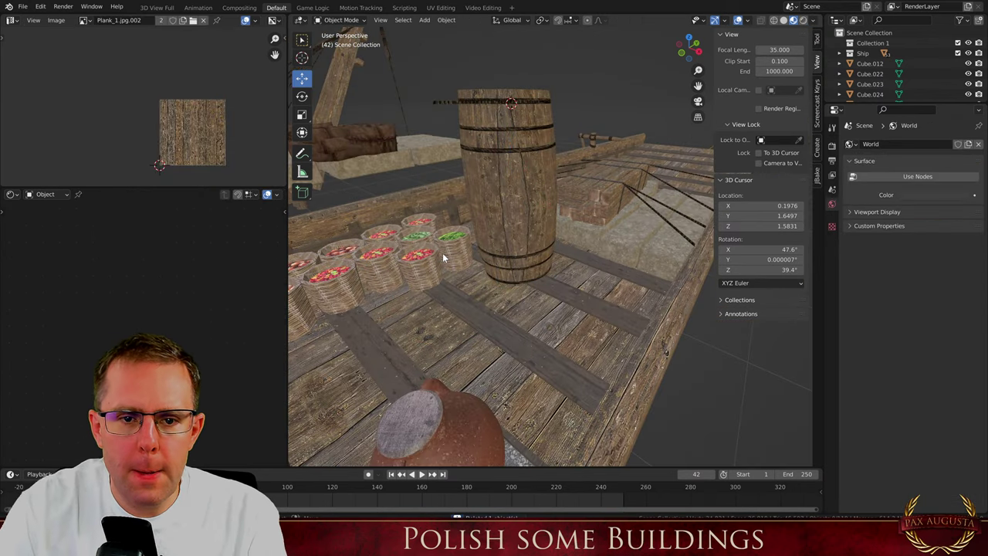
pyautogui.click(487, 211)
pyautogui.moveTo(487, 210); pyautogui.dragTo(496, 304, button='middle')
pyautogui.hotkey('shift', 'd')
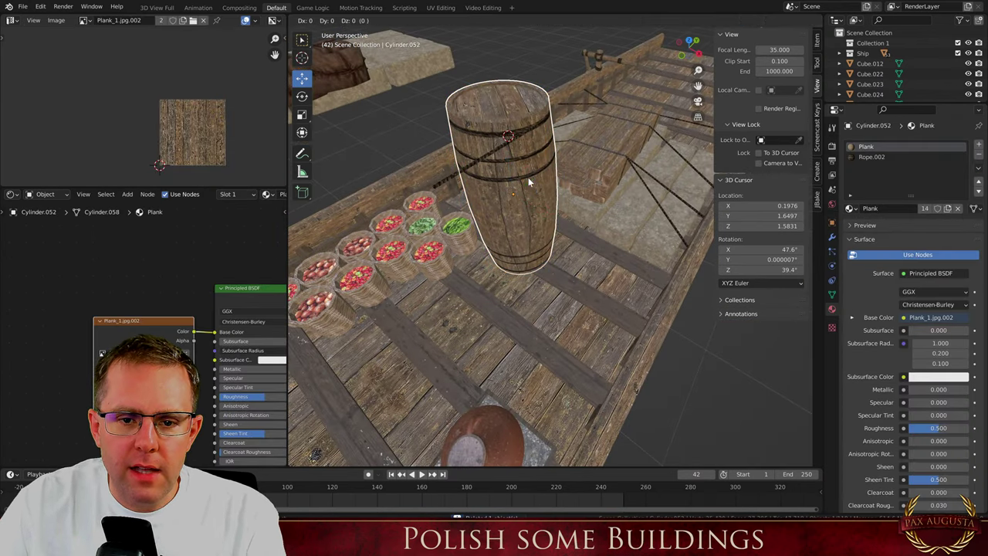
pyautogui.press('x')
pyautogui.rightClick(470, 231)
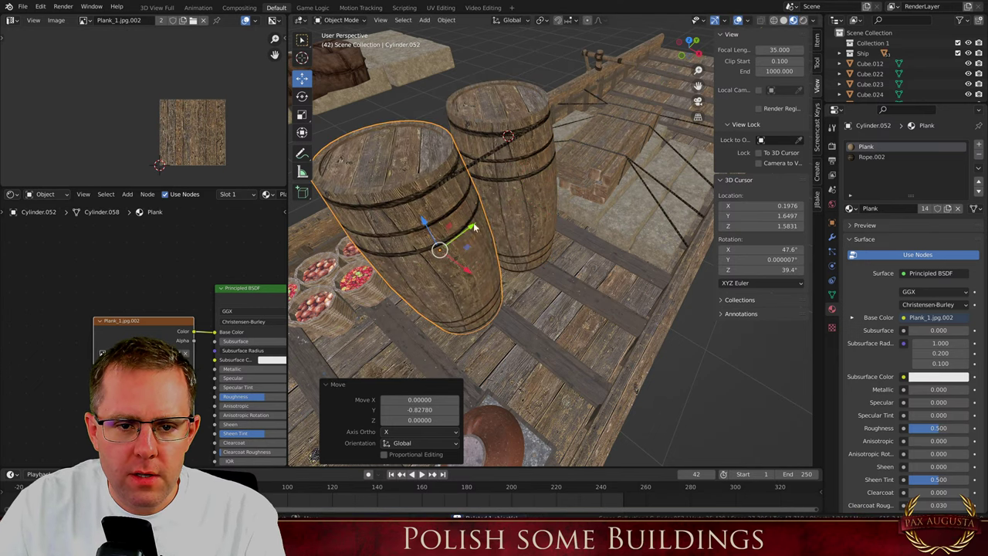
# Duplicate the rope connecting the barrels and lower the copy about 1.28 along Z toward the bottom hoops
pyautogui.click(485, 156)
pyautogui.press('g')
pyautogui.press('z')
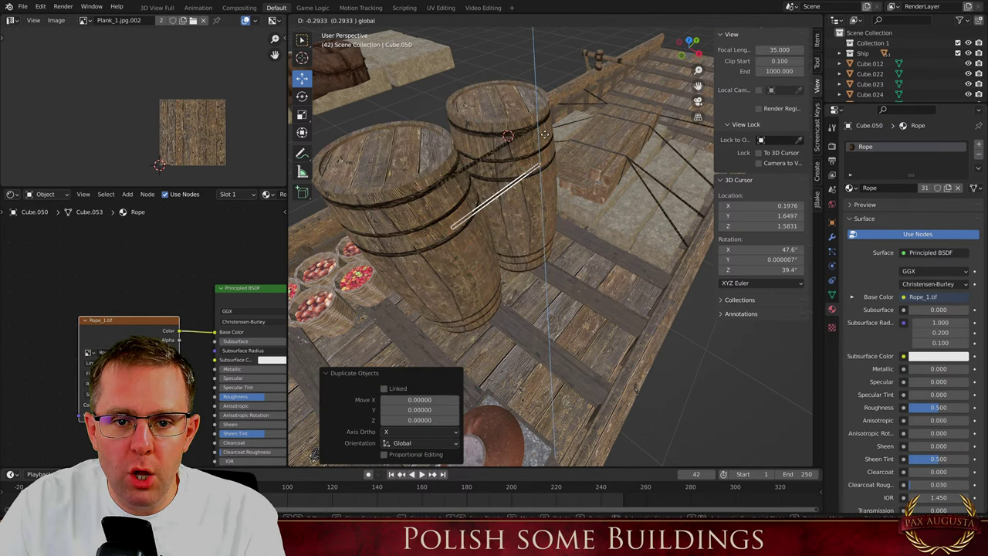
pyautogui.click(542, 244)
pyautogui.scroll(5, 542, 244)
pyautogui.moveTo(541, 241); pyautogui.dragTo(544, 213, button='middle')
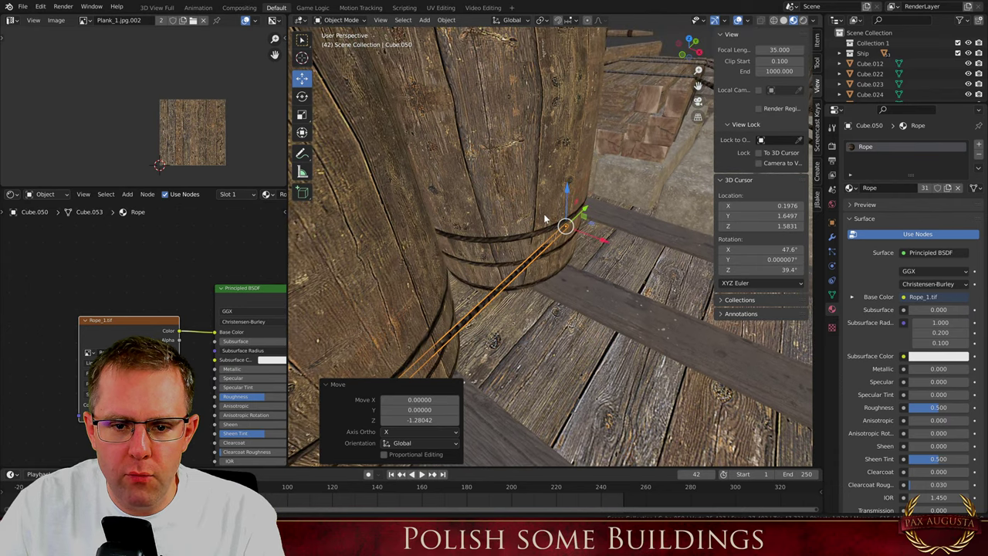
# Shift the lower connecting rope slightly along X and raise it about 0.073 along Z to meet the barrels' lower hoops
pyautogui.scroll(4, 577, 235)
pyautogui.moveTo(583, 230); pyautogui.dragTo(601, 235)
pyautogui.moveTo(569, 199); pyautogui.dragTo(567, 159)
pyautogui.click(567, 159)
pyautogui.moveTo(568, 160); pyautogui.dragTo(425, 287, button='middle')
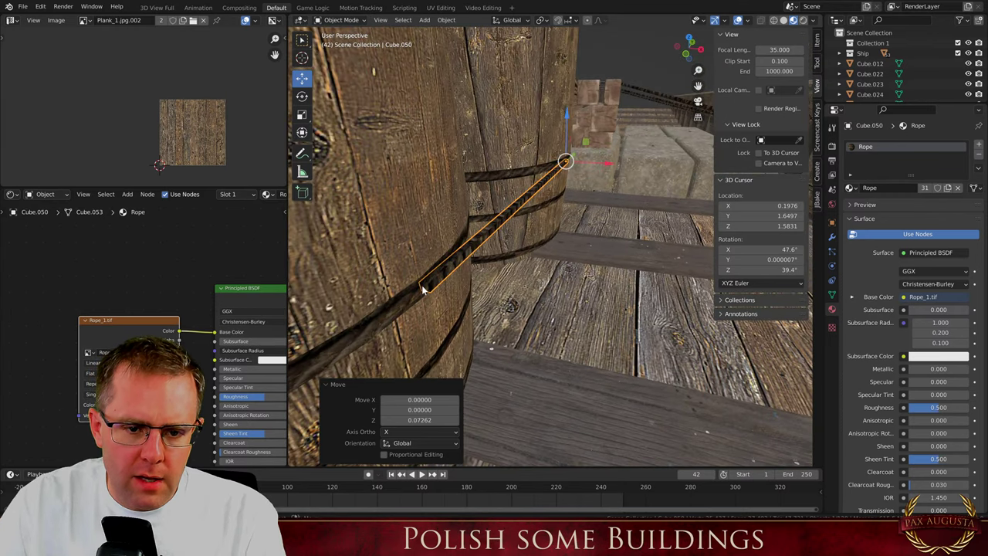
pyautogui.press('Tab')
pyautogui.press('Tab')
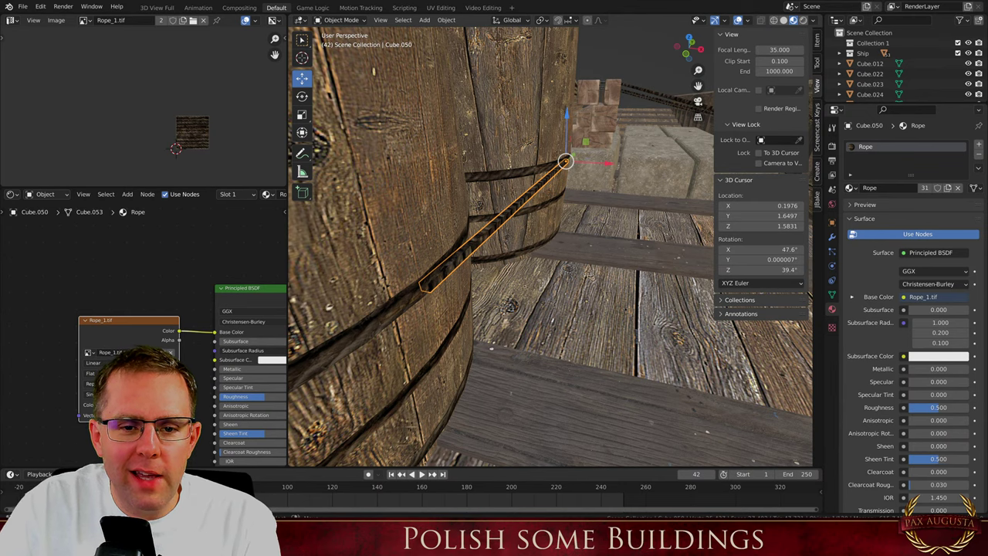
# Duplicate the lower connecting rope to the barrels' basket side, moving it about 0.714 and another 0.046 along negative X
pyautogui.moveTo(525, 207); pyautogui.dragTo(533, 234, button='middle')
pyautogui.scroll(-2, 556, 218)
pyautogui.hotkey('shift', 'd')
pyautogui.rightClick(587, 177)
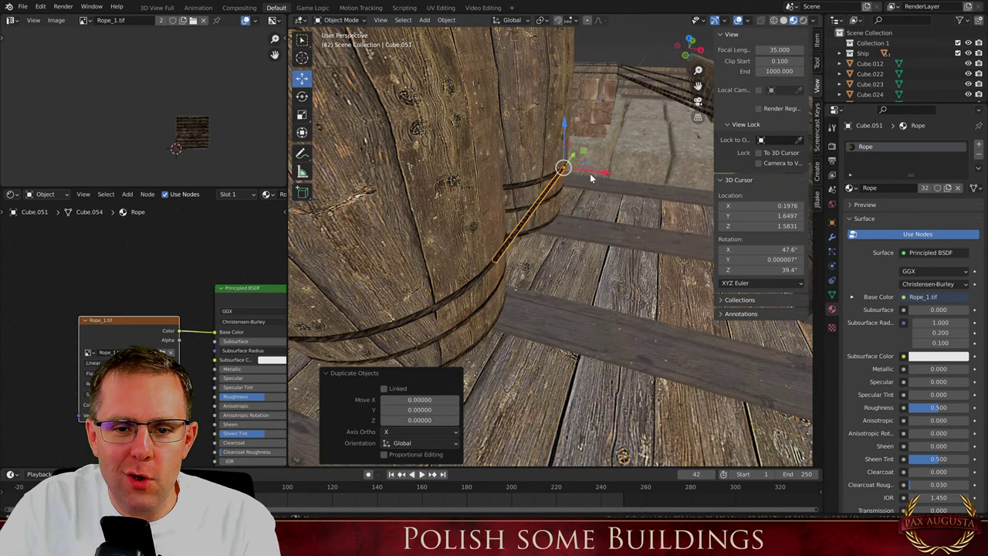
pyautogui.moveTo(595, 174); pyautogui.dragTo(485, 161)
pyautogui.moveTo(485, 161); pyautogui.dragTo(354, 176, button='middle')
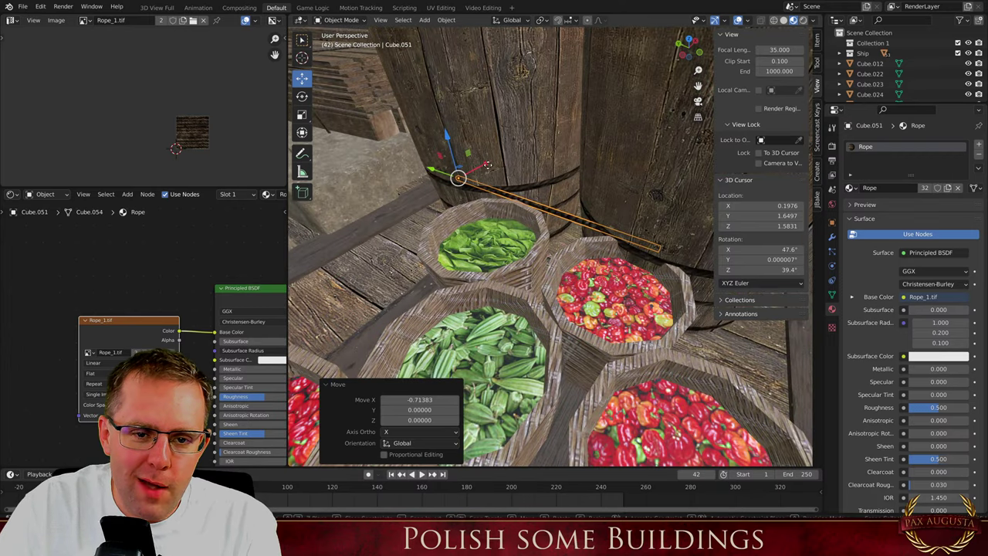
pyautogui.press('g')
pyautogui.press('x')
pyautogui.click(479, 174)
# Duplicate the basket-side rope about 1.028 up along Z to the upper hoops and nudge it about 0.012 along X
pyautogui.scroll(-6, 479, 175)
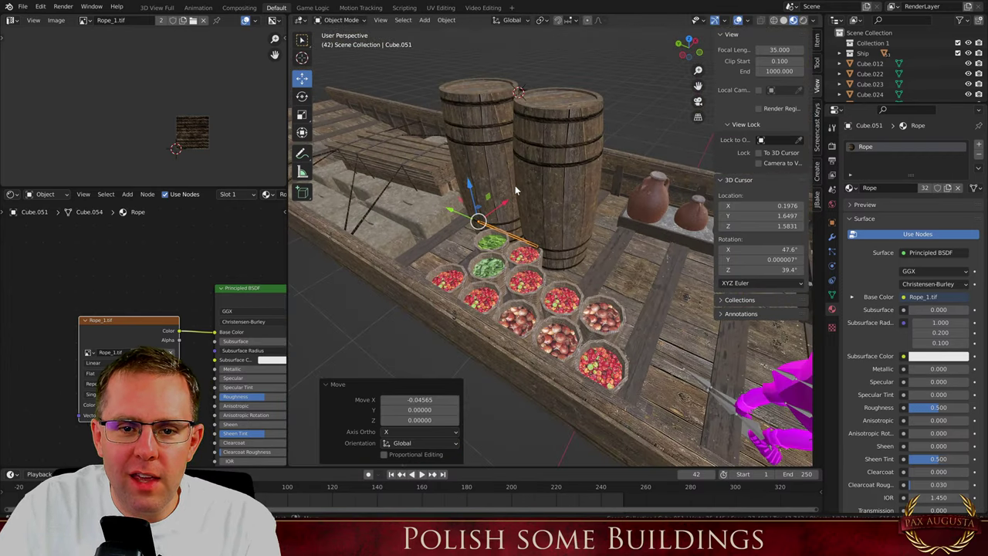
pyautogui.hotkey('shift', 'd')
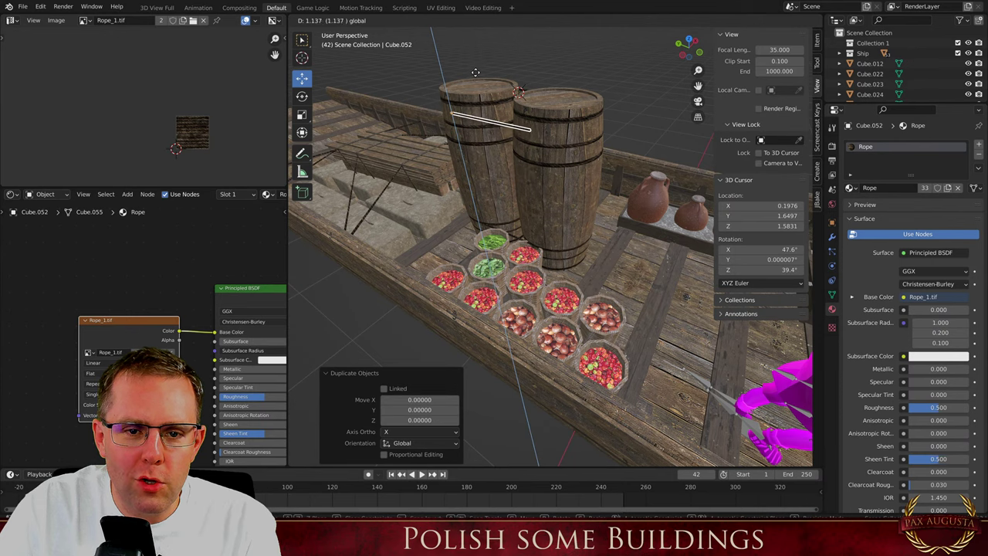
pyautogui.click(477, 87)
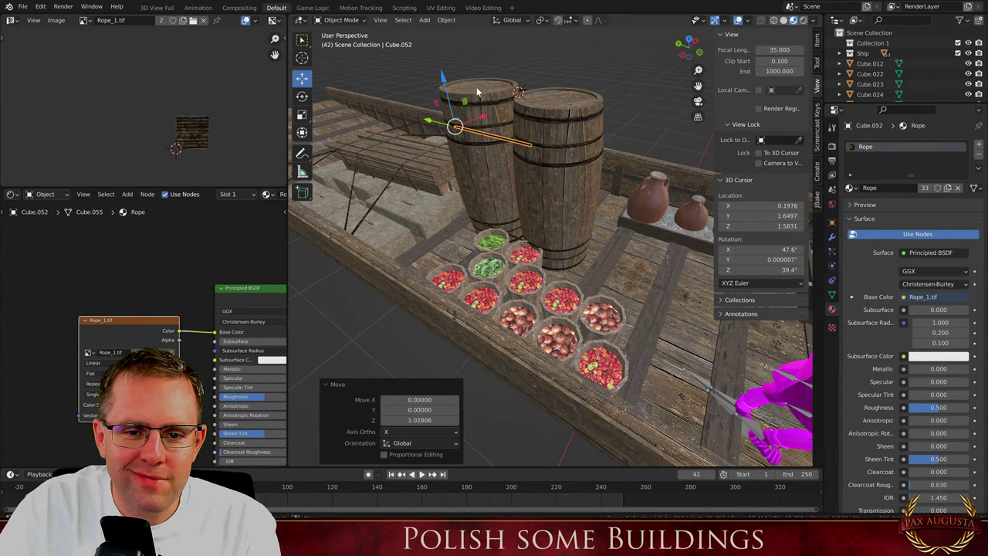
pyautogui.moveTo(477, 92); pyautogui.dragTo(477, 114, button='middle')
pyautogui.scroll(4, 477, 113)
pyautogui.scroll(2, 476, 94)
pyautogui.press('g')
pyautogui.press('x')
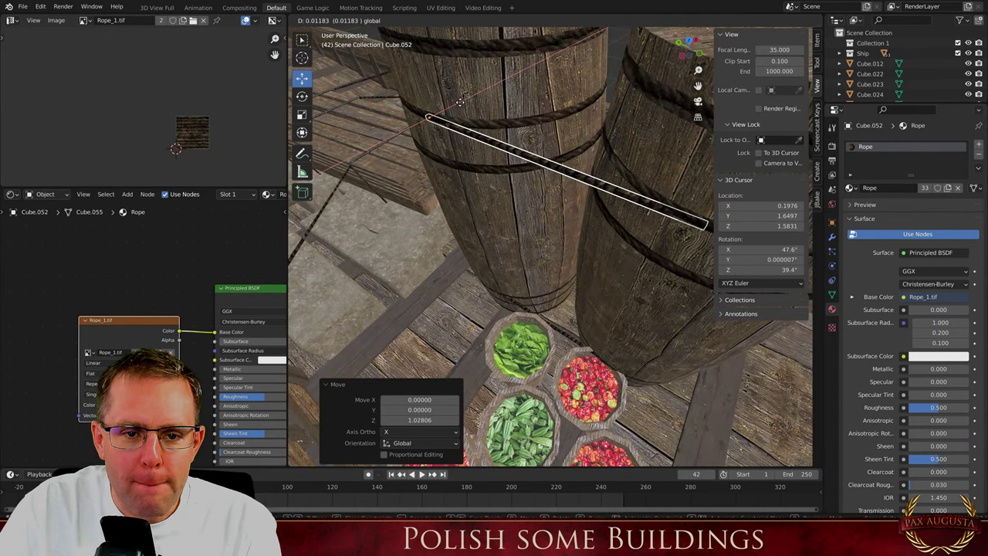
pyautogui.click(461, 102)
# Duplicate the tie-down rope running from the plank stack to the ship's side and offset the copy slightly
pyautogui.scroll(-7, 448, 186)
pyautogui.moveTo(448, 190); pyautogui.dragTo(621, 174, button='middle')
pyautogui.scroll(2, 530, 227)
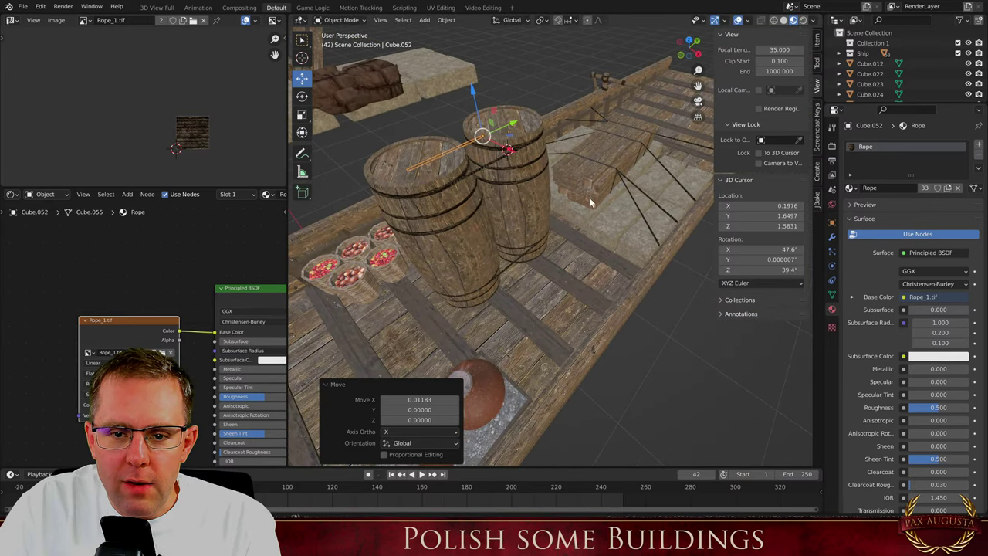
pyautogui.click(656, 240)
pyautogui.hotkey('shift', 'd')
pyautogui.rightClick(656, 240)
pyautogui.moveTo(647, 218)
pyautogui.mouseDown()
pyautogui.moveTo(609, 257)
pyautogui.moveTo(643, 223)
pyautogui.mouseUp()
# Select the duplicated rope's inner end face and move it about 0.911 along negative Y toward the barrels
pyautogui.press('Tab')
pyautogui.moveTo(479, 189); pyautogui.dragTo(631, 184, button='middle')
pyautogui.scroll(5, 625, 242)
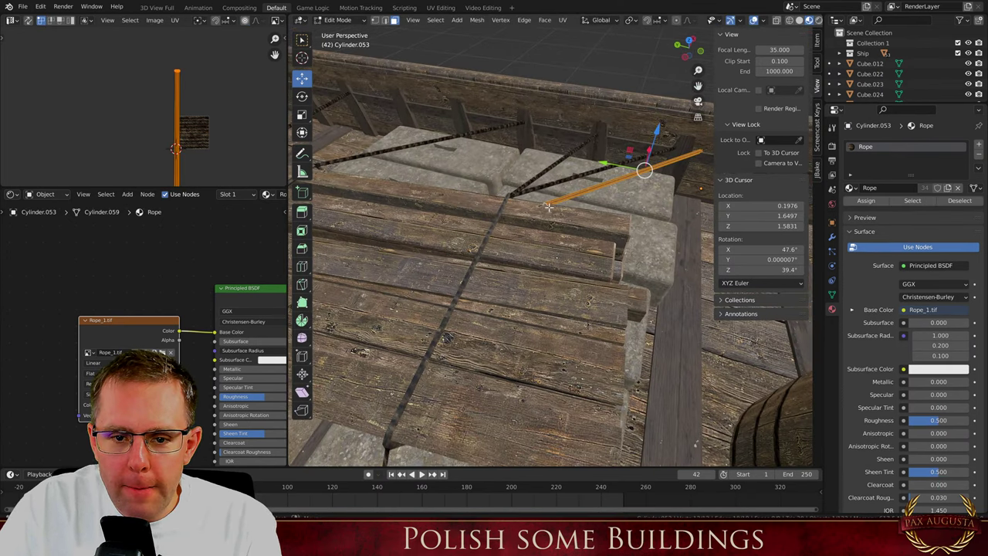
pyautogui.click(548, 206)
pyautogui.scroll(-3, 505, 211)
pyautogui.moveTo(498, 204); pyautogui.dragTo(650, 239)
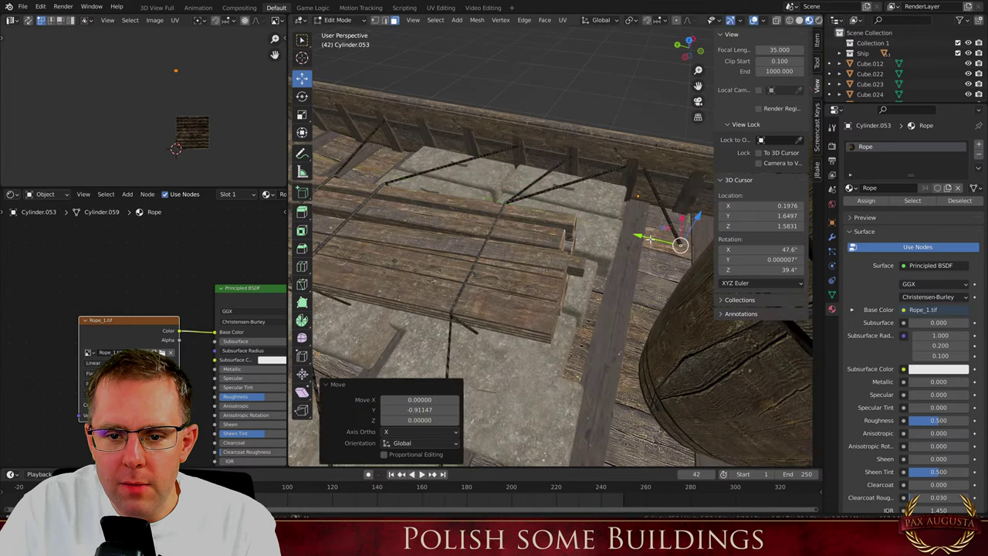
pyautogui.moveTo(650, 240); pyautogui.dragTo(476, 232, button='middle')
pyautogui.scroll(-4, 477, 231)
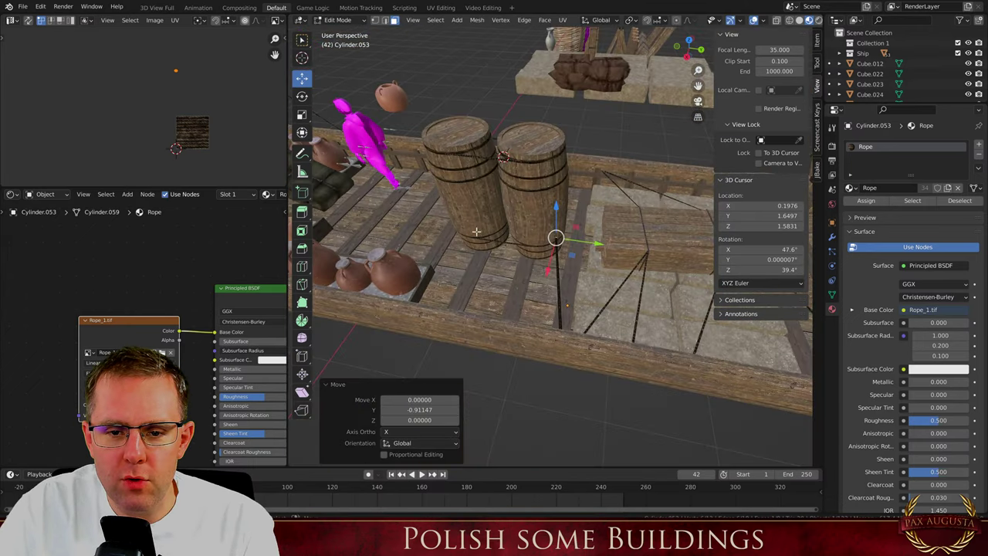
# Move the rope end another 0.249 along negative Y and raise it about 0.944 along Z toward the barrel's upper hoop
pyautogui.scroll(4, 541, 226)
pyautogui.scroll(-2, 587, 253)
pyautogui.moveTo(607, 255); pyautogui.dragTo(580, 248)
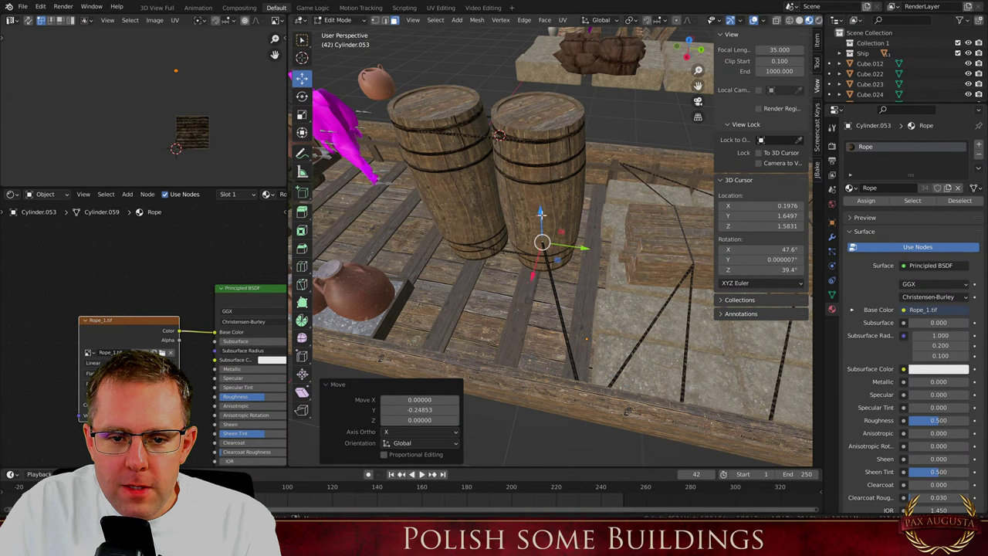
pyautogui.press('g')
pyautogui.press('z')
pyautogui.click(481, 129)
pyautogui.moveTo(481, 129); pyautogui.dragTo(481, 129, button='middle')
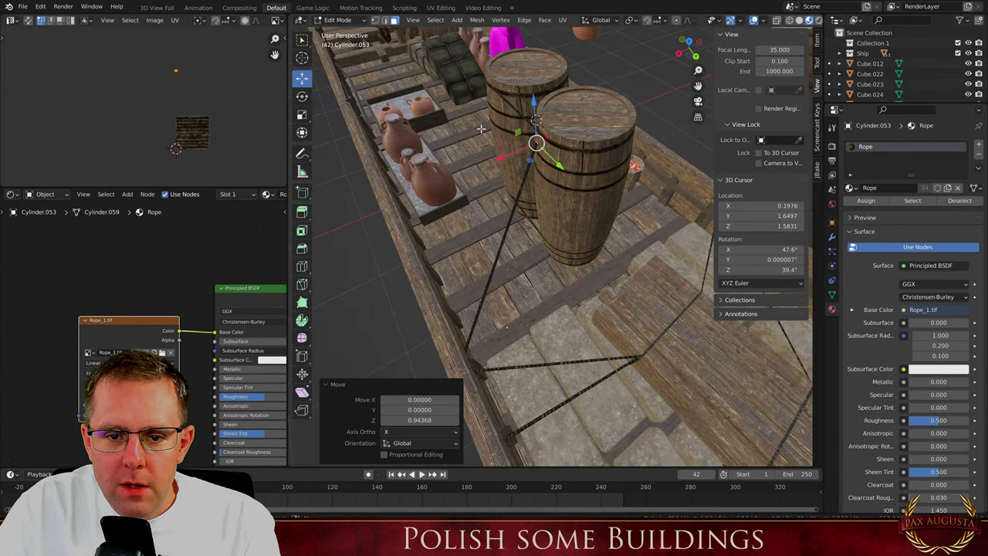
# Attach the rope end to the barrel's upper hoop by moving it about 0.124 along negative X and fine-tuning its position
pyautogui.scroll(3, 482, 129)
pyautogui.scroll(-3, 457, 183)
pyautogui.scroll(3, 512, 202)
pyautogui.moveTo(485, 221); pyautogui.dragTo(507, 211)
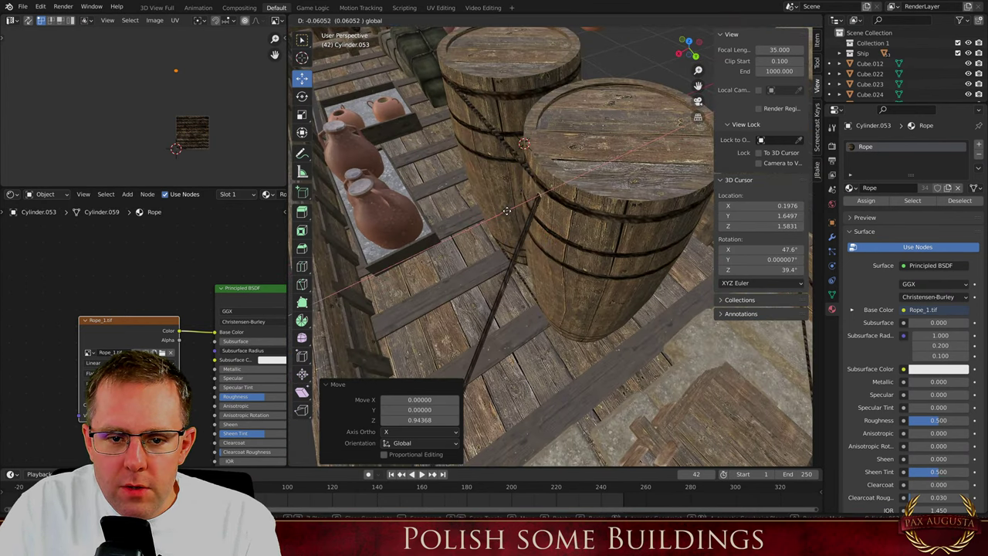
pyautogui.click(539, 210)
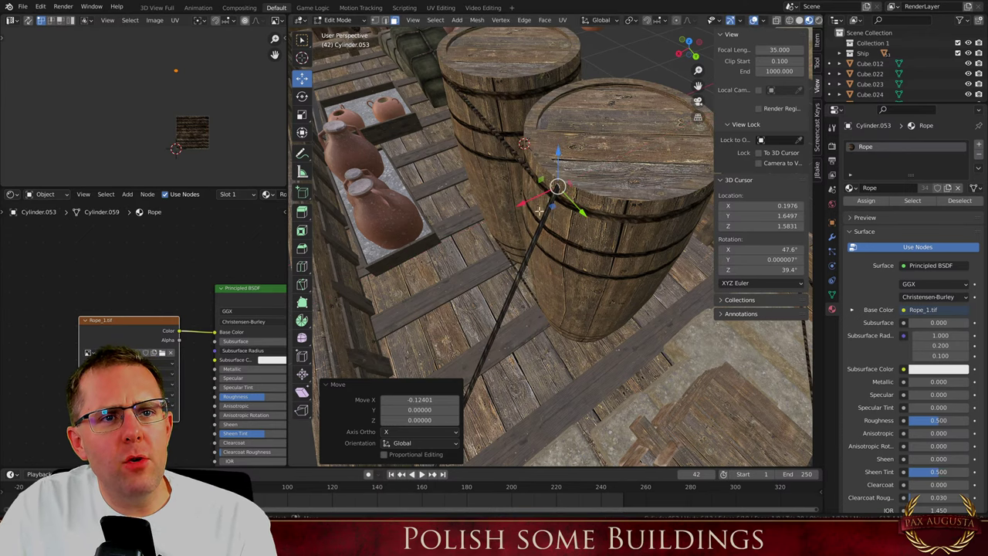
pyautogui.moveTo(539, 210); pyautogui.dragTo(605, 176, button='middle')
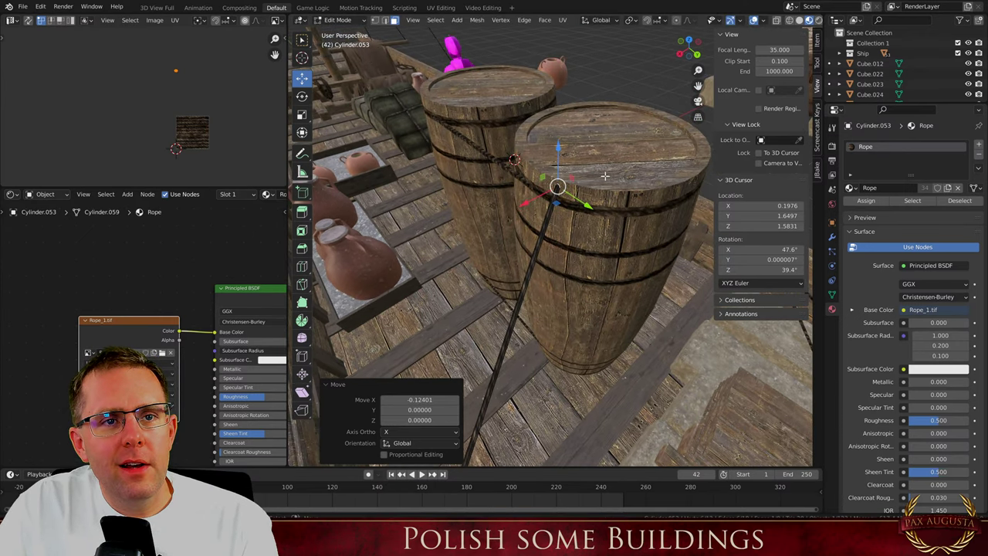
pyautogui.scroll(4, 606, 176)
pyautogui.moveTo(504, 174); pyautogui.dragTo(507, 206)
pyautogui.moveTo(477, 267); pyautogui.dragTo(491, 255)
pyautogui.press('Tab')
# Duplicate the barrel's tie-down rope and move the copy about 1.813 along negative Y, past the other barrel
pyautogui.scroll(-6, 526, 262)
pyautogui.moveTo(558, 288); pyautogui.dragTo(622, 284, button='middle')
pyautogui.moveTo(536, 403); pyautogui.dragTo(525, 388, button='middle')
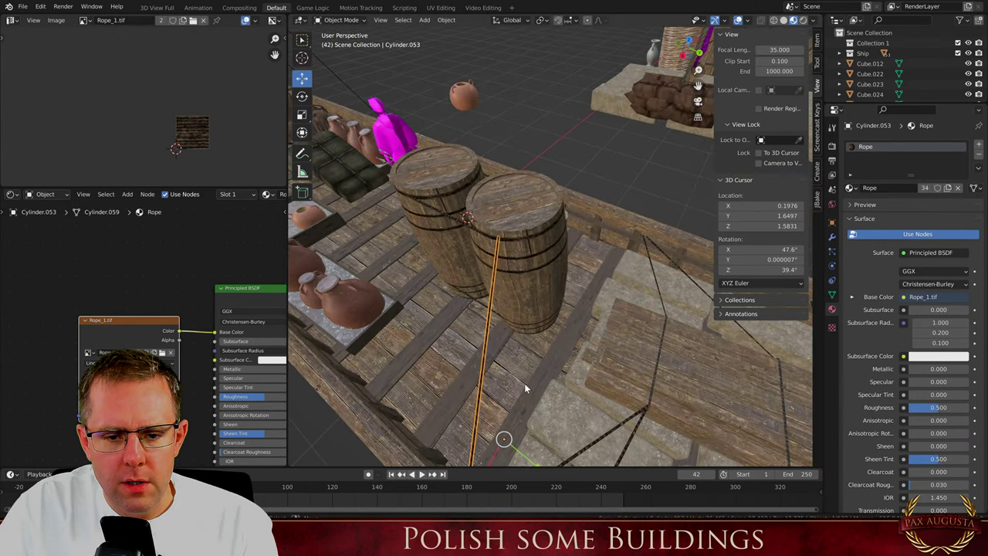
pyautogui.hotkey('shift', 'd')
pyautogui.click(527, 388)
pyautogui.scroll(-4, 553, 313)
pyautogui.moveTo(567, 391); pyautogui.dragTo(491, 352)
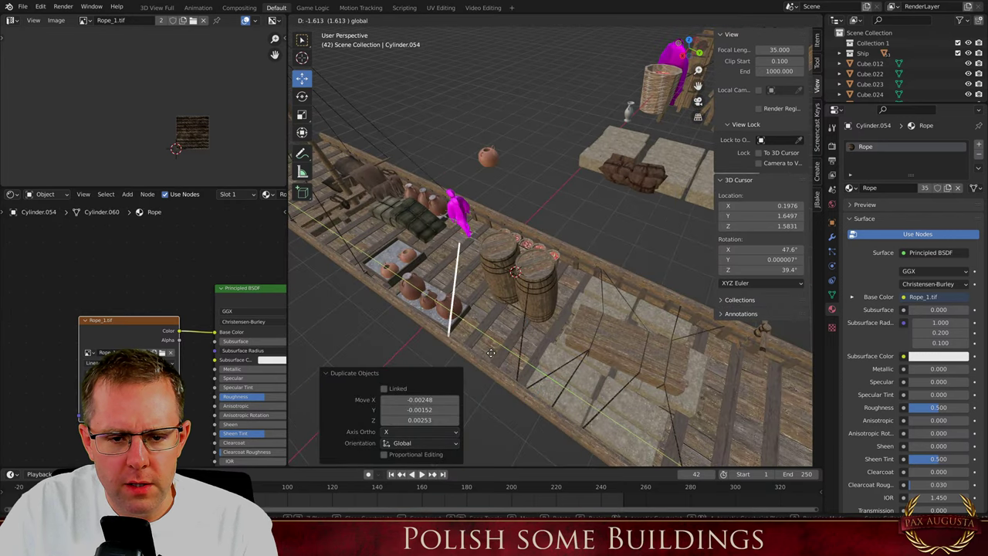
pyautogui.click(483, 351)
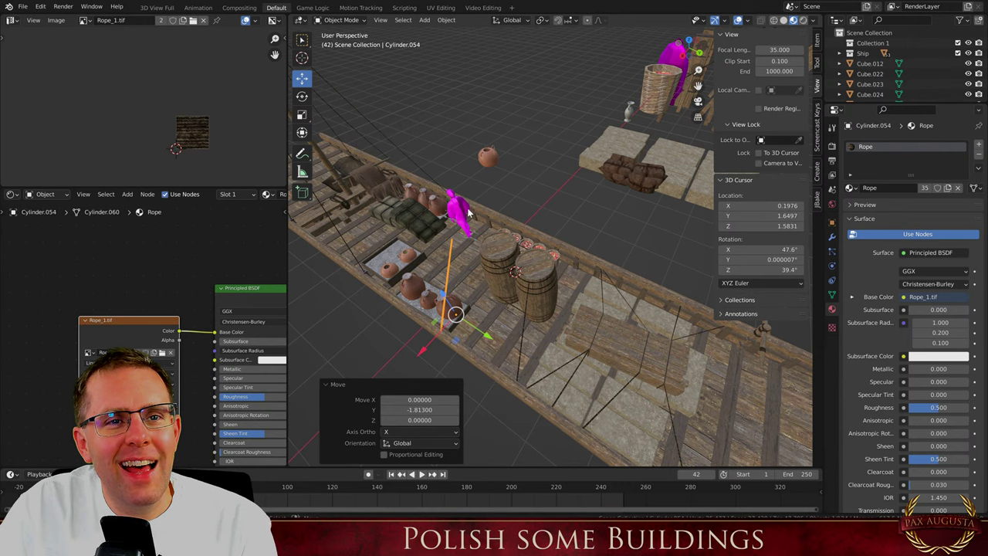
# Move the duplicated rope's inner end about 0.906 along positive Y onto the near barrel
pyautogui.scroll(3, 467, 212)
pyautogui.press('Tab')
pyautogui.press('g')
pyautogui.press('y')
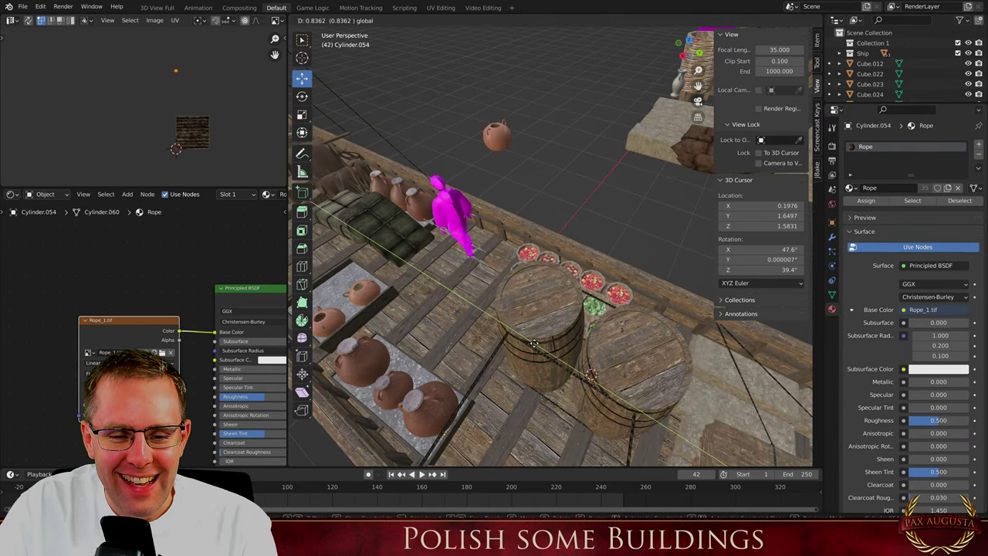
pyautogui.click(545, 341)
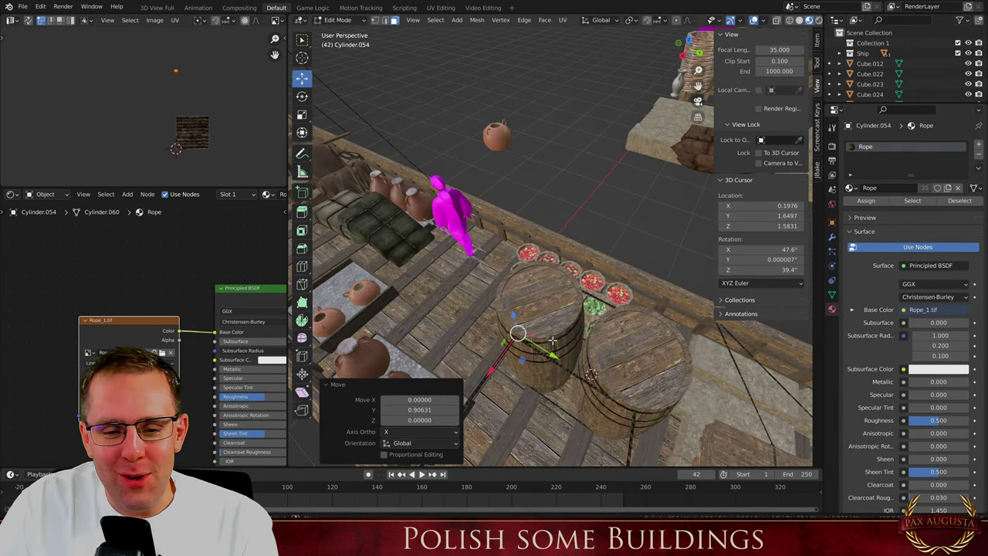
# Raise the rope's end slightly along Z so that it meets the barrel's upper hoop
pyautogui.scroll(-2, 538, 316)
pyautogui.moveTo(538, 316); pyautogui.dragTo(514, 282, button='middle')
pyautogui.scroll(3, 515, 283)
pyautogui.scroll(-3, 514, 283)
pyautogui.scroll(2, 507, 243)
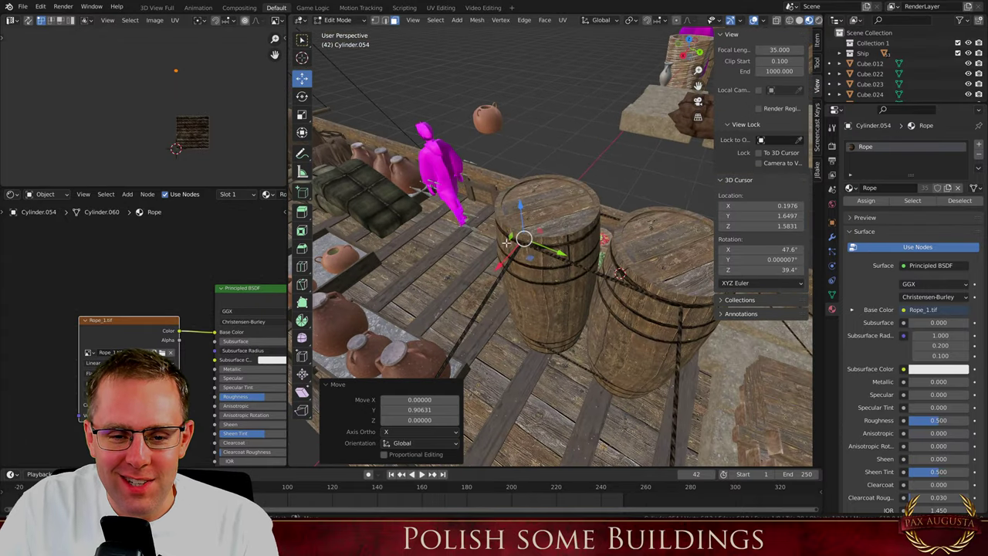
pyautogui.moveTo(507, 242); pyautogui.dragTo(523, 227, button='middle')
pyautogui.press('g')
pyautogui.press('z')
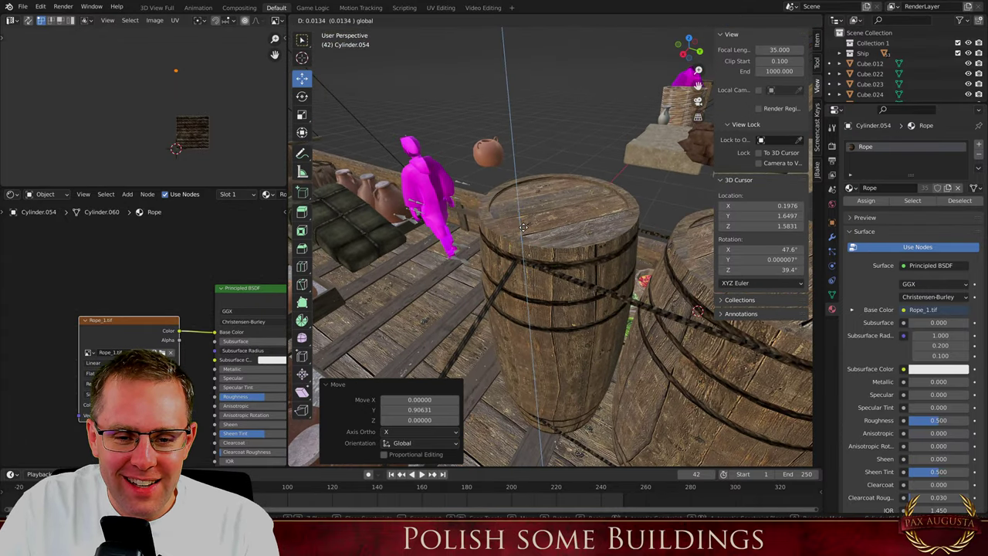
pyautogui.click(522, 225)
pyautogui.press('Tab')
pyautogui.scroll(-4, 522, 227)
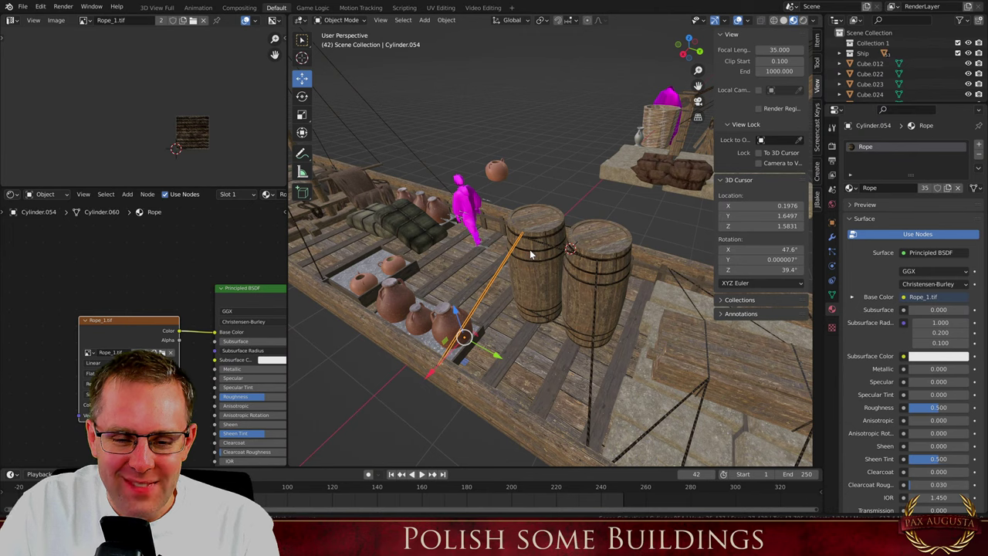
# Duplicate the tie-down rope in place and move the copy's inner end along positive Y to the second barrel's upper hoop
pyautogui.hotkey('shift', 'd')
pyautogui.rightClick(529, 249)
pyautogui.press('Tab')
pyautogui.moveTo(558, 247); pyautogui.dragTo(625, 280)
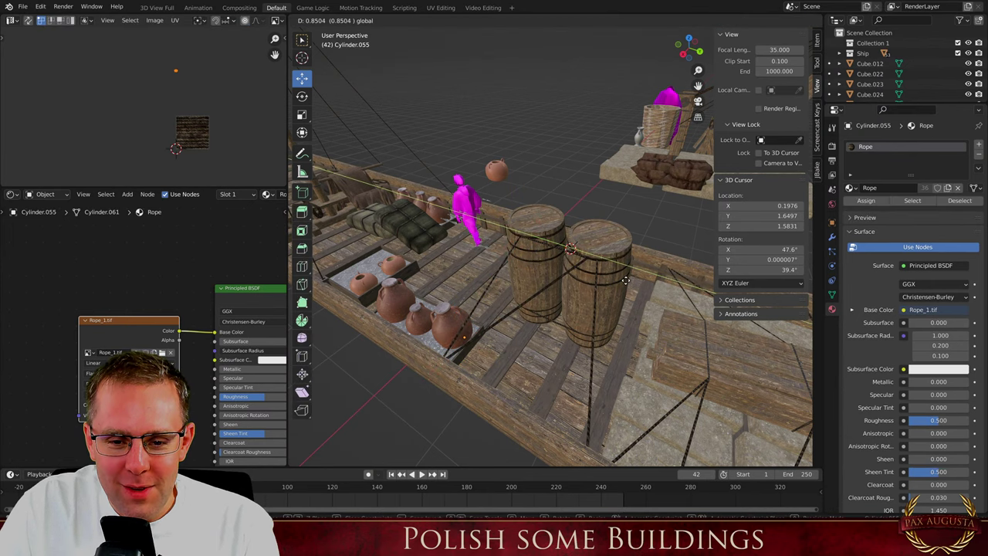
pyautogui.click(537, 311)
pyautogui.press('Tab')
# Duplicate the diagonal rope and move the whole copy along positive Y, past the second barrel
pyautogui.hotkey('shift', 'd')
pyautogui.rightClick(531, 312)
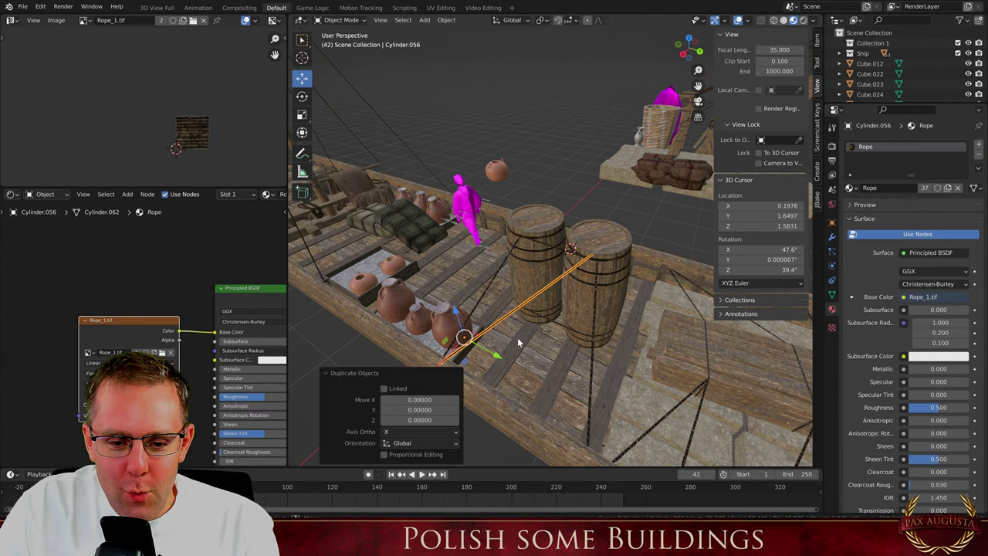
pyautogui.press('Tab')
pyautogui.press('g')
pyautogui.press('y')
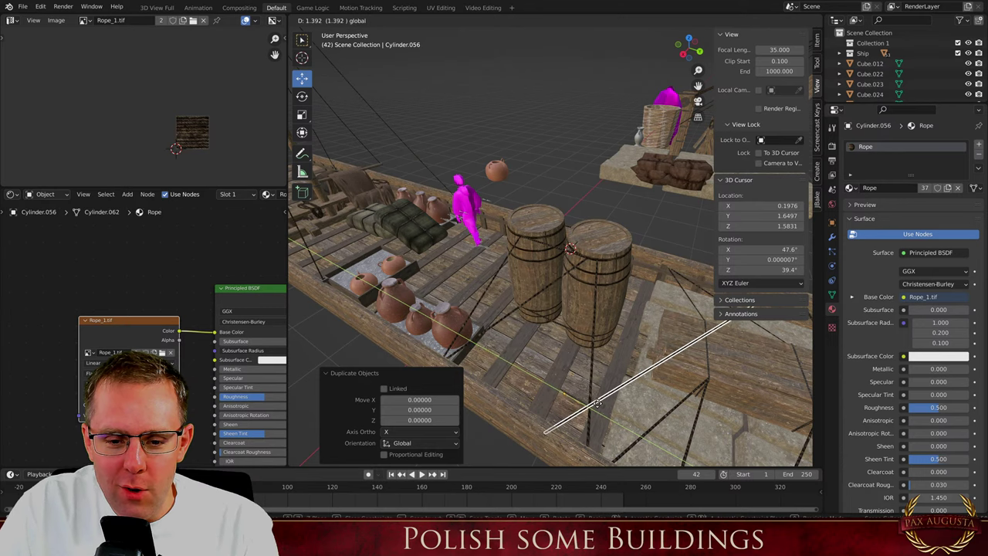
pyautogui.click(627, 423)
# Move the new rope's inner end back along negative Y to the first barrel's upper hoop
pyautogui.press('Tab')
pyautogui.scroll(-3, 569, 321)
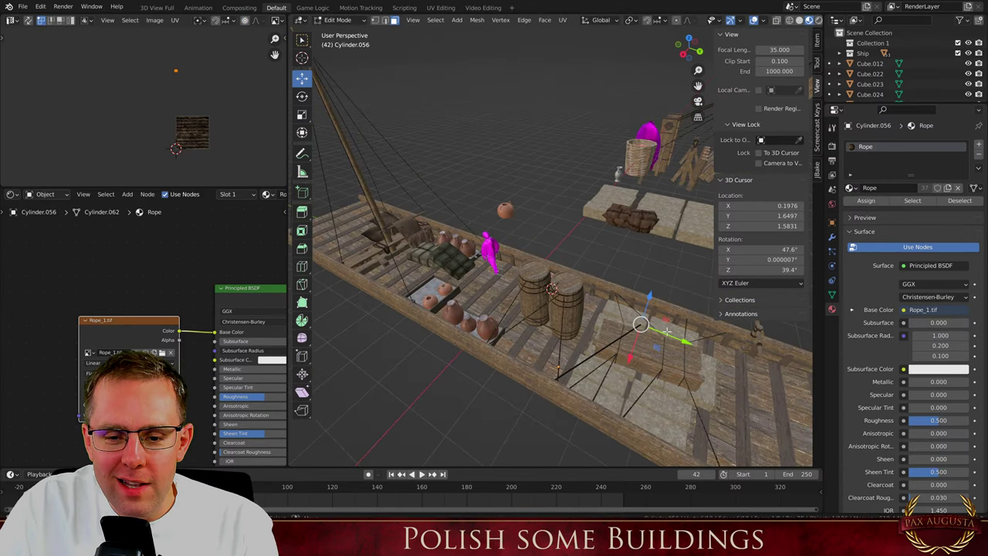
pyautogui.press('g')
pyautogui.press('y')
pyautogui.click(566, 309)
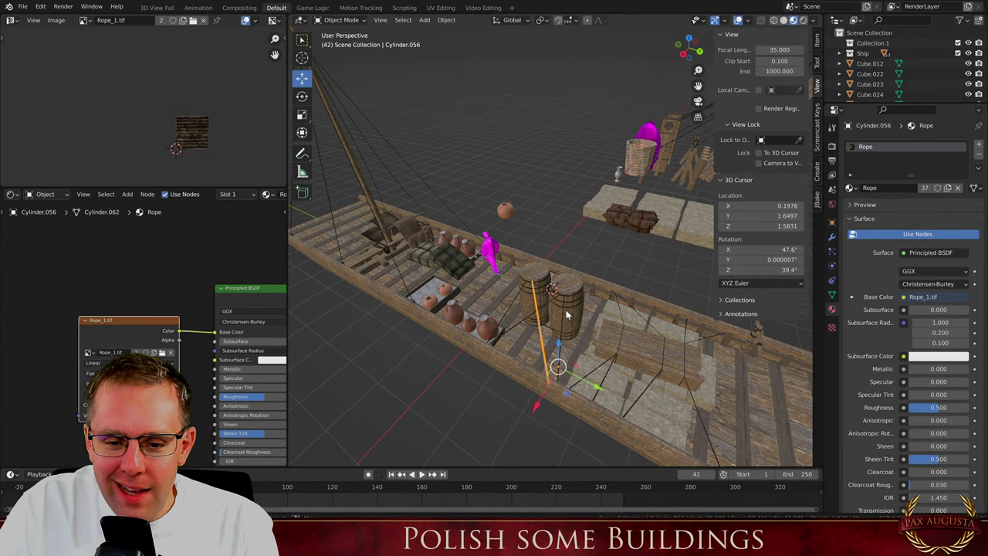
pyautogui.scroll(4, 615, 308)
pyautogui.scroll(-2, 614, 291)
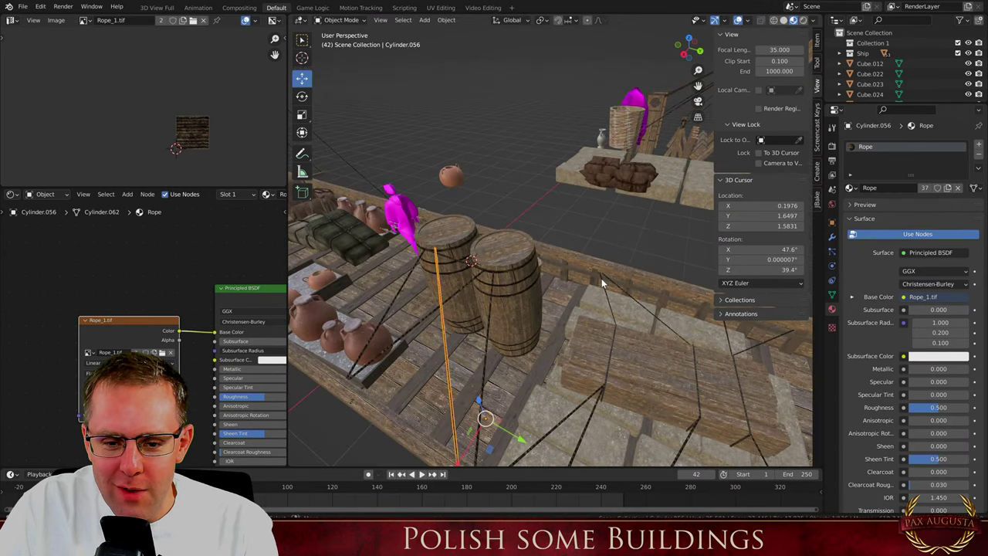
# Duplicate the tie-down rope at the ship's far side and move the copy about 1.834 along negative Y beside the barrels
pyautogui.click(602, 278)
pyautogui.hotkey('shift', 'd')
pyautogui.press('x')
pyautogui.click(535, 265)
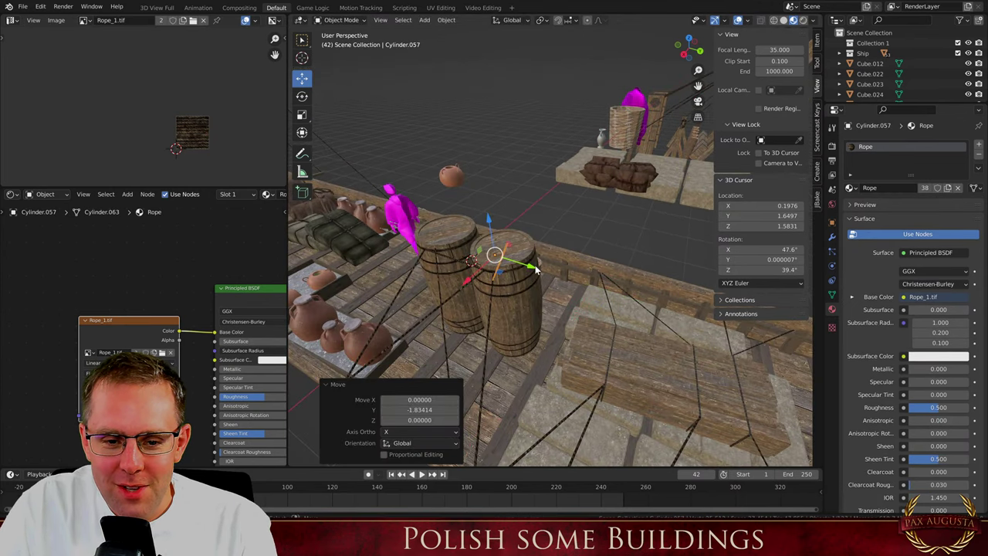
# Shift the far-side rope copy farther along the ship's side, past the barrels, and open its mesh for editing
pyautogui.moveTo(536, 265); pyautogui.dragTo(703, 321, button='middle')
pyautogui.scroll(2, 501, 237)
pyautogui.scroll(2, 502, 238)
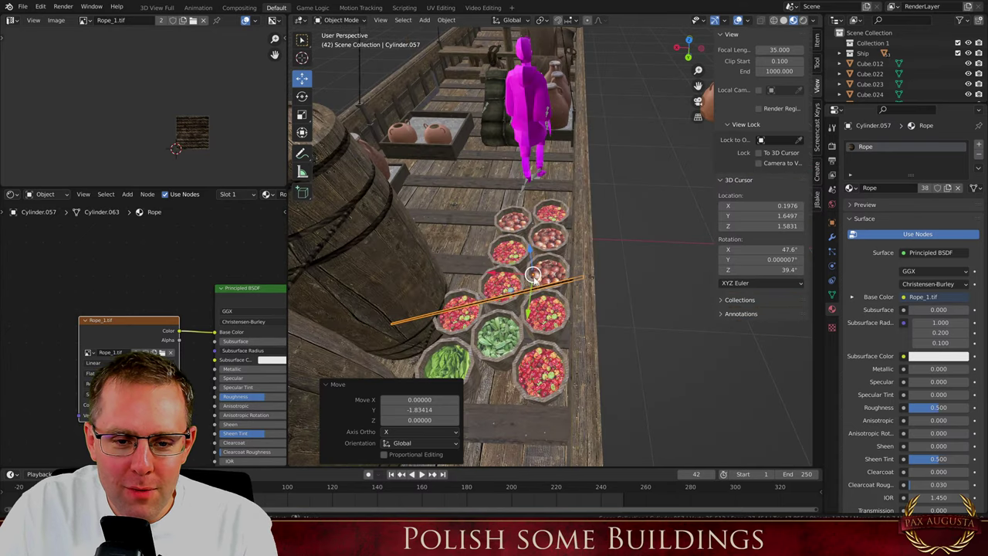
pyautogui.press('g')
pyautogui.click(448, 222)
pyautogui.press('Tab')
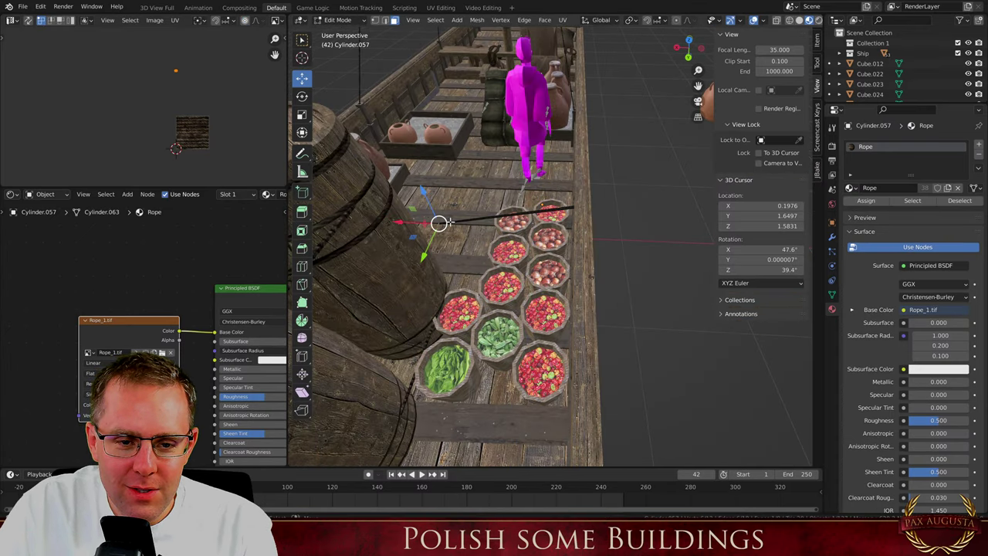
# Raise the far-side rope's inner end about 0.812 along Z and scale it by about 1.983
pyautogui.moveTo(584, 233); pyautogui.dragTo(441, 204, button='middle')
pyautogui.press('g')
pyautogui.press('z')
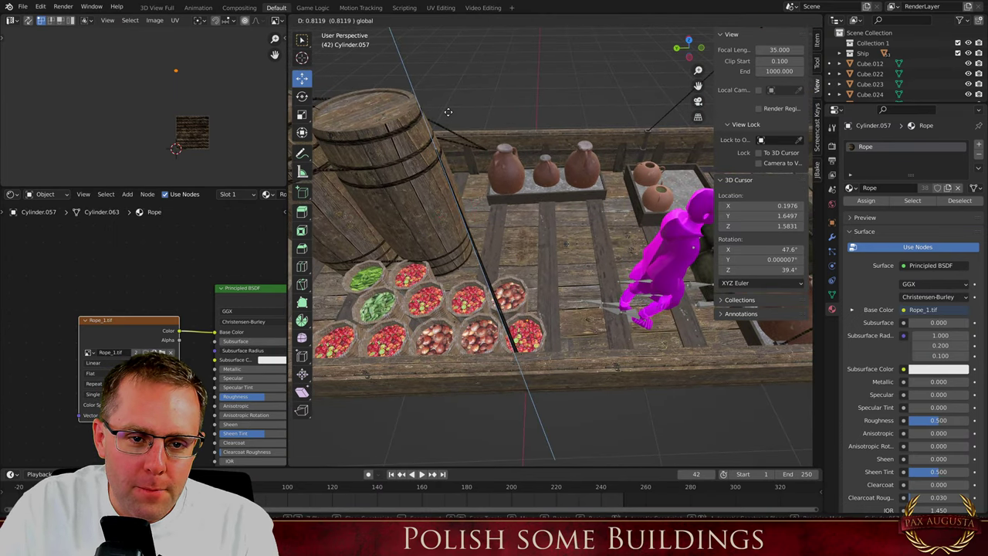
pyautogui.click(448, 112)
pyautogui.scroll(2, 448, 112)
pyautogui.press('s')
pyautogui.click(486, 204)
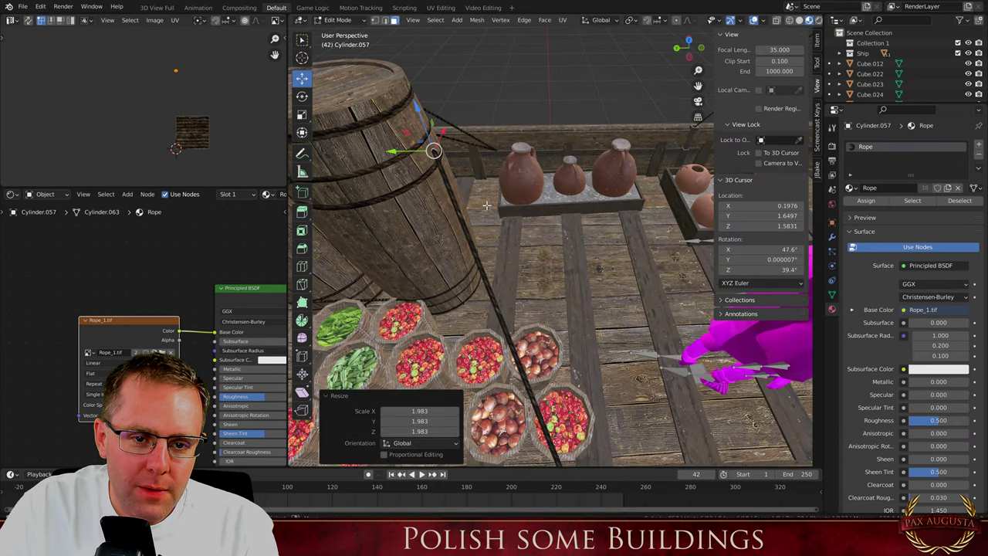
# Move the rope's end about 0.323 along positive Y and raise it slightly along Z to the barrel's upper hoop
pyautogui.scroll(-5, 531, 188)
pyautogui.scroll(3, 457, 183)
pyautogui.moveTo(476, 179); pyautogui.dragTo(493, 168, button='middle')
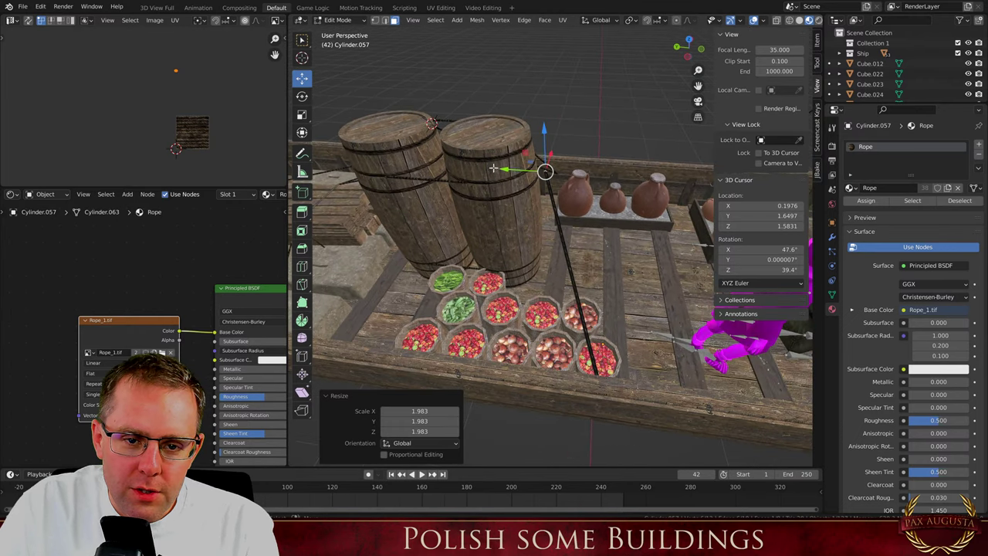
pyautogui.press('g')
pyautogui.press('y')
pyautogui.click(474, 153)
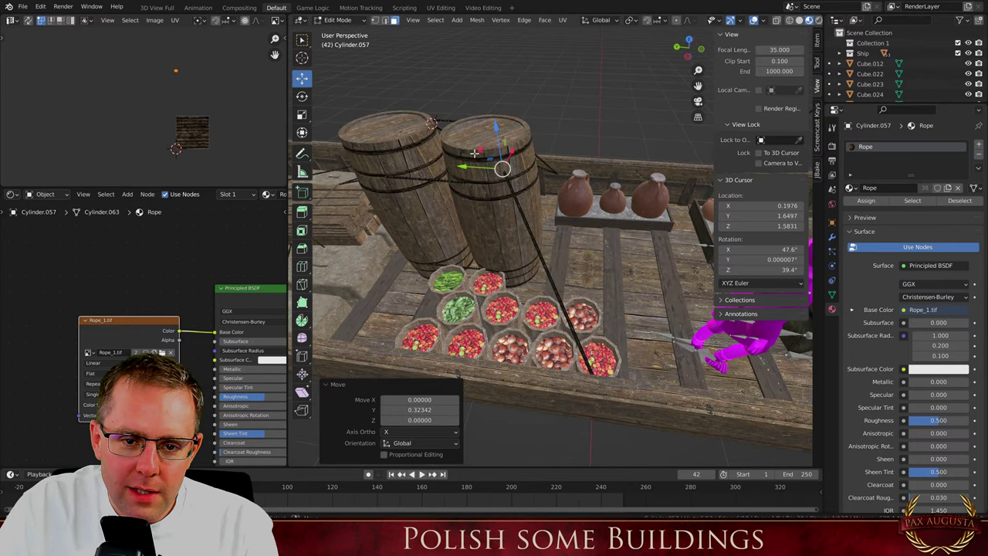
pyautogui.moveTo(499, 130); pyautogui.dragTo(498, 116)
pyautogui.press('Tab')
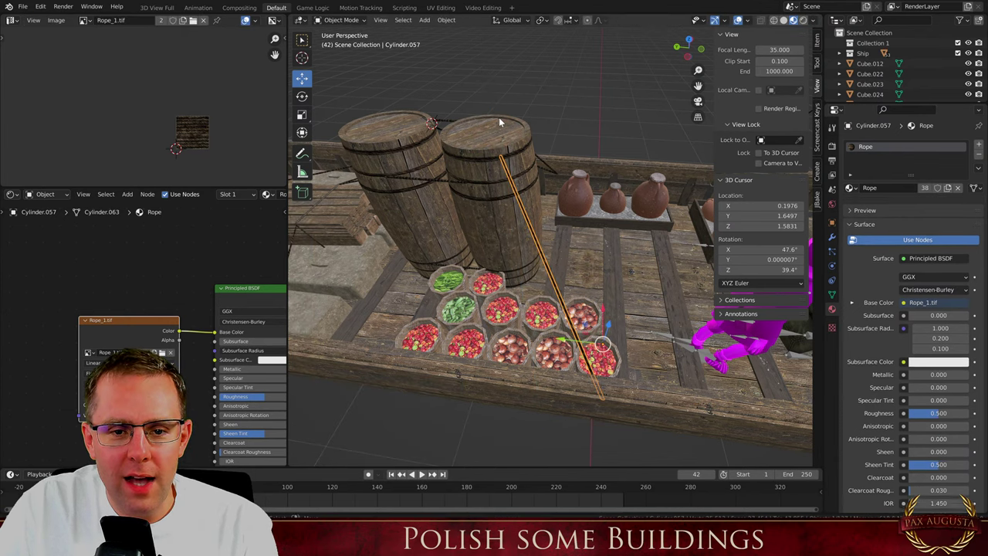
# Duplicate the far-side tie-down in place and move the copy's inner end along positive Y to the other barrel's upper hoop
pyautogui.hotkey('shift', 'd')
pyautogui.rightClick(500, 122)
pyautogui.press('Tab')
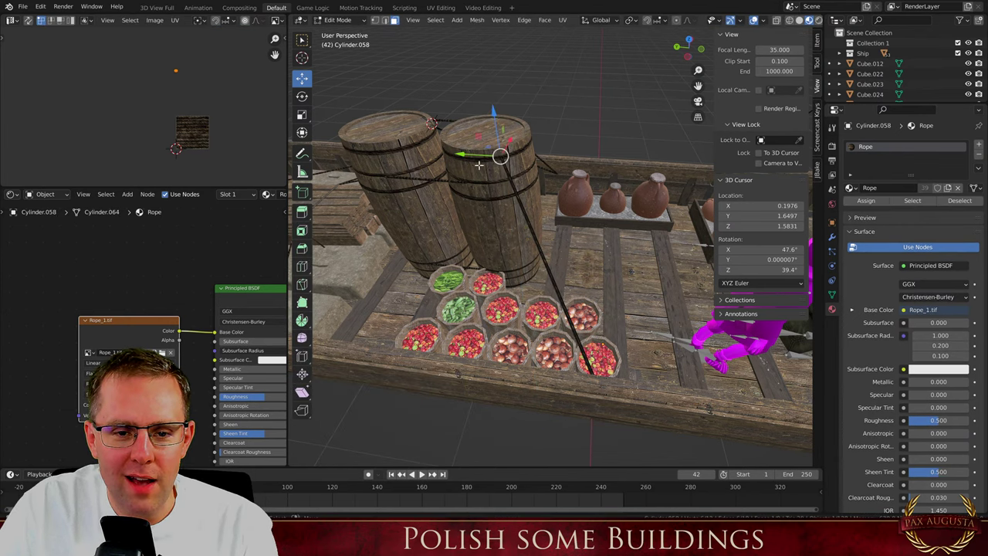
pyautogui.press('g')
pyautogui.press('y')
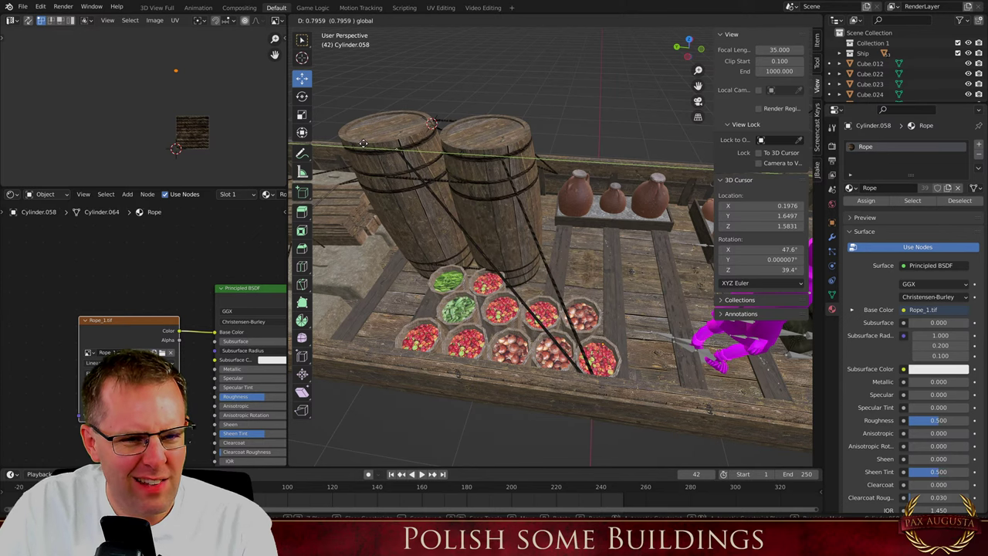
pyautogui.click(576, 281)
# Duplicate the diagonal far-side rope and move the copy about 1.835 along positive Y, shifting it slightly farther beside the plank stack
pyautogui.press('Tab')
pyautogui.hotkey('shift', 'd')
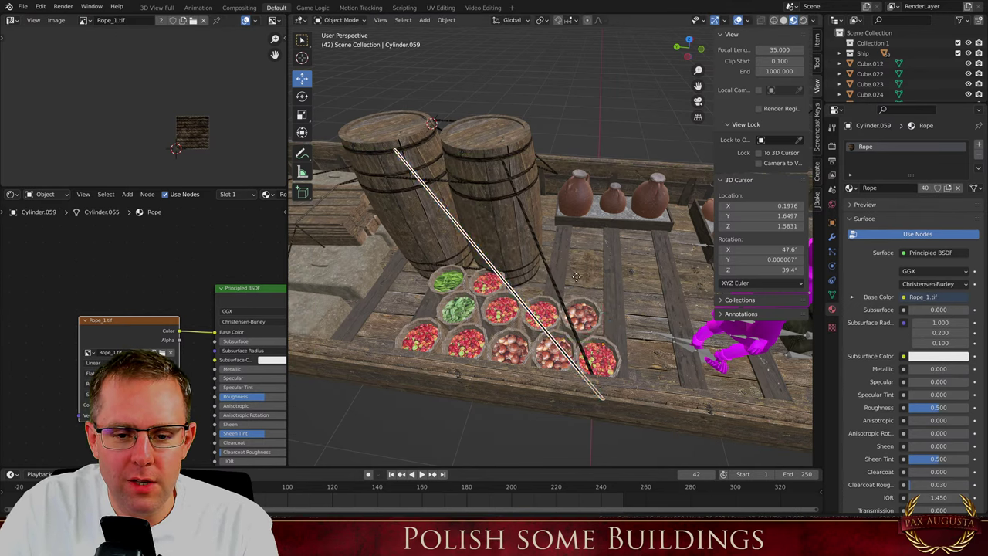
pyautogui.rightClick(576, 281)
pyautogui.press('g')
pyautogui.press('y')
pyautogui.click(415, 277)
pyautogui.scroll(-4, 571, 296)
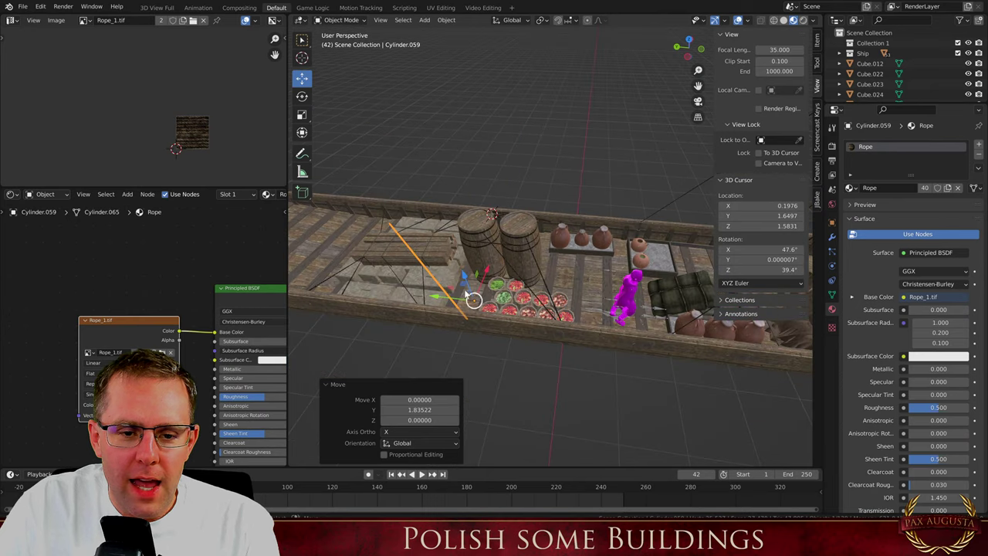
pyautogui.scroll(3, 468, 298)
pyautogui.moveTo(447, 308); pyautogui.dragTo(410, 299)
pyautogui.click(410, 299)
# Move the copy's inner end along negative Y to the nearest barrel's upper hoop and raise it about 0.005 along Z
pyautogui.press('Tab')
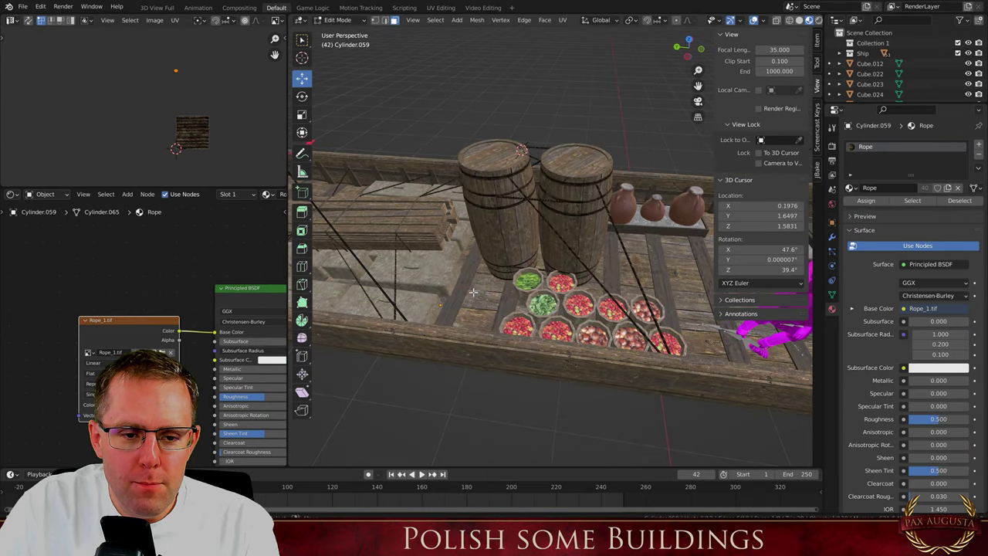
pyautogui.scroll(-1, 370, 210)
pyautogui.keyDown('shift'); pyautogui.moveTo(370, 209); pyautogui.dragTo(372, 230, button='middle'); pyautogui.keyUp('shift')
pyautogui.press('g')
pyautogui.press('y')
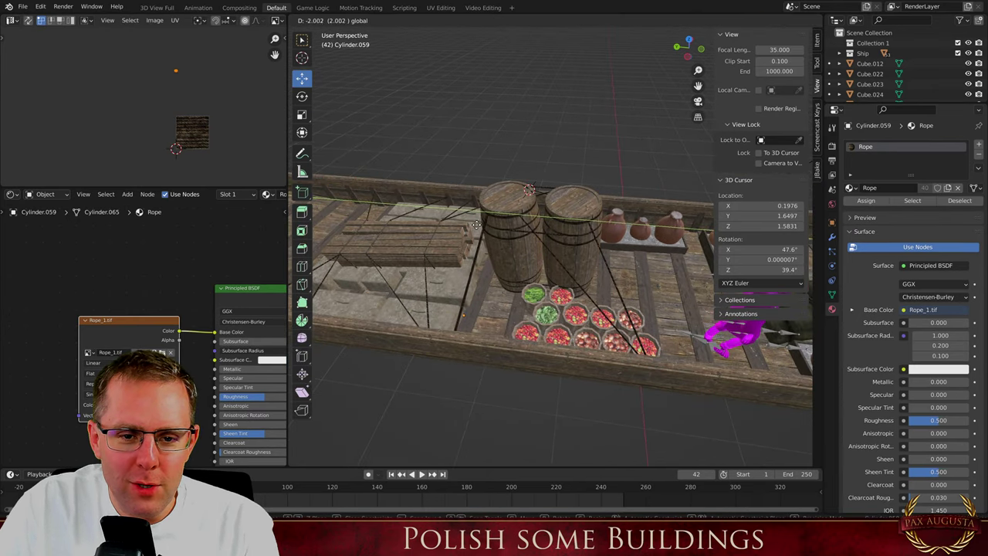
pyautogui.click(505, 225)
pyautogui.scroll(5, 521, 212)
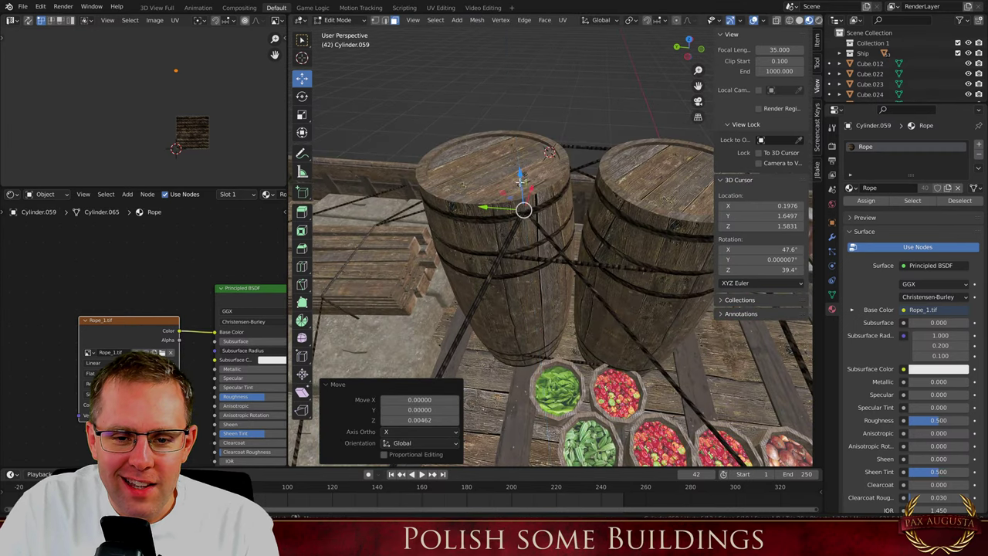
# Duplicate this tie-down in place and move the copy's inner end about 0.609 along negative Y toward the other barrel
pyautogui.scroll(-4, 538, 233)
pyautogui.press('Tab')
pyautogui.hotkey('shift', 'd')
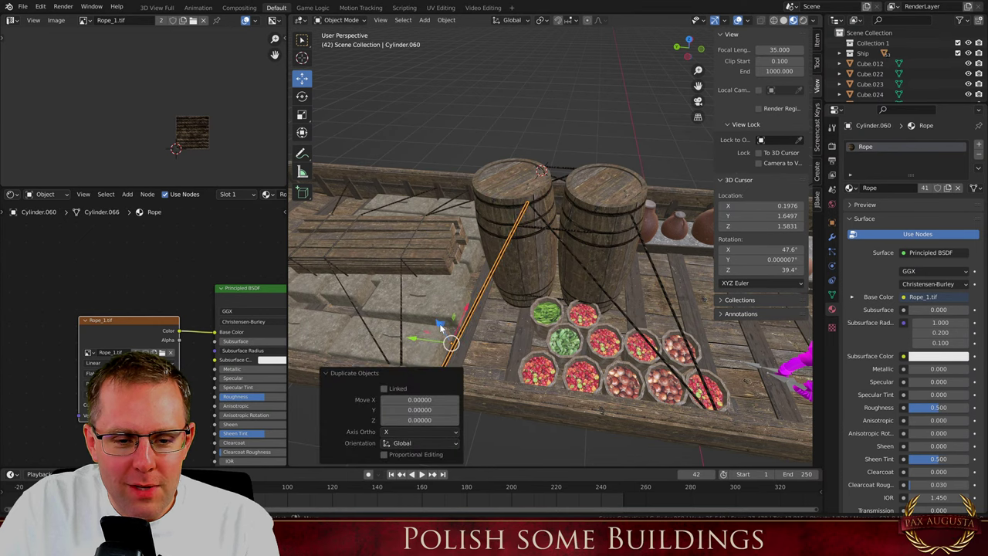
pyautogui.press('x')
pyautogui.click(481, 199)
pyautogui.scroll(5, 481, 194)
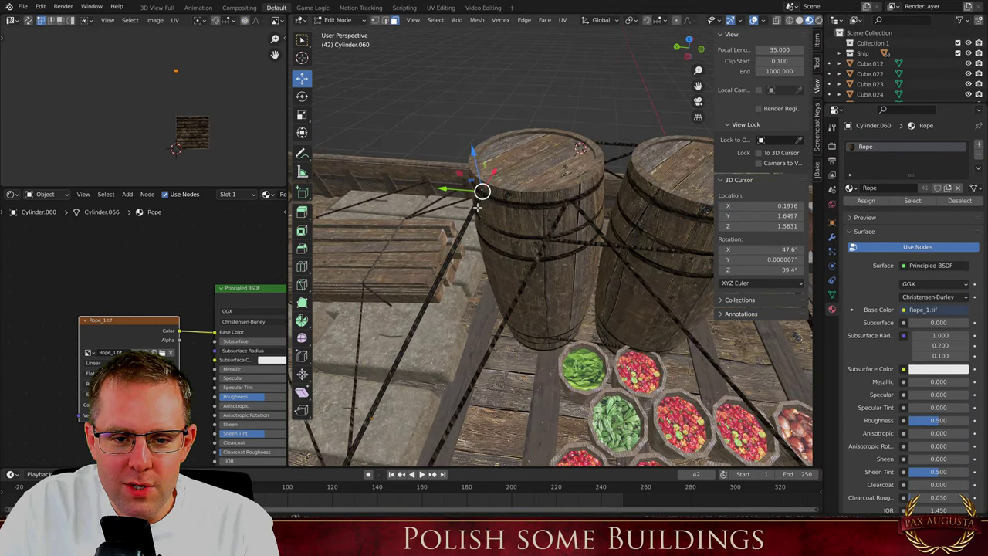
pyautogui.press('Tab')
pyautogui.press('g')
pyautogui.press('y')
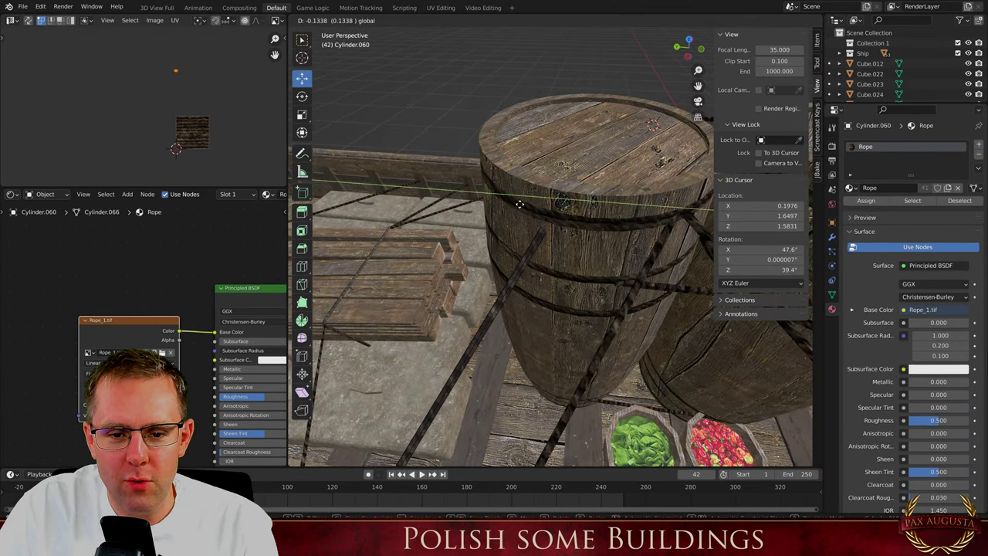
pyautogui.click(699, 258)
# Attach the rope's end to the other barrel's upper hoop, raising it about 0.049 along Z and fine-tuning its position
pyautogui.scroll(-7, 473, 235)
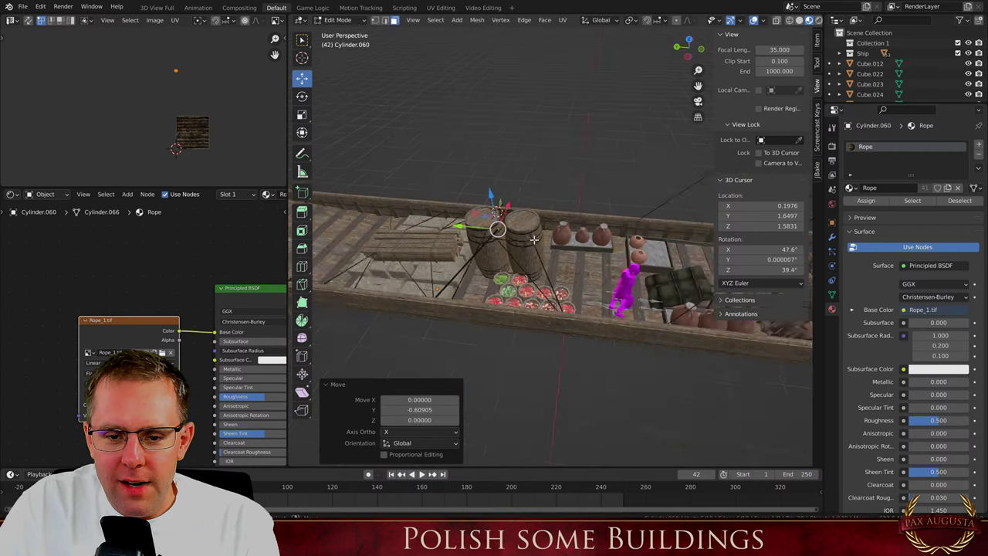
pyautogui.scroll(5, 495, 238)
pyautogui.moveTo(423, 207); pyautogui.dragTo(547, 211)
pyautogui.moveTo(579, 168); pyautogui.dragTo(579, 159)
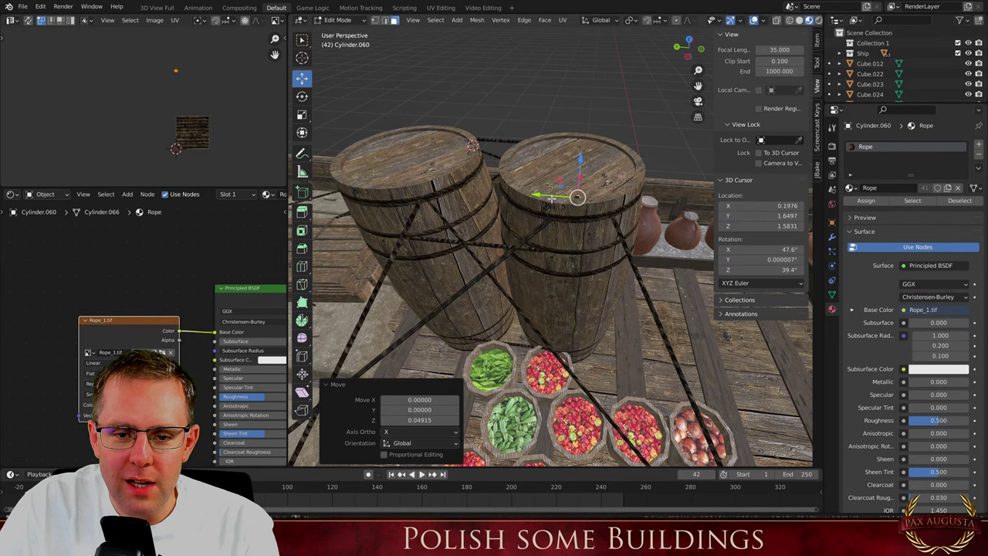
pyautogui.moveTo(552, 198); pyautogui.dragTo(509, 194)
pyautogui.moveTo(516, 194); pyautogui.dragTo(479, 200, button='middle')
pyautogui.moveTo(571, 175); pyautogui.dragTo(529, 179)
pyautogui.press('Tab')
pyautogui.scroll(-5, 522, 188)
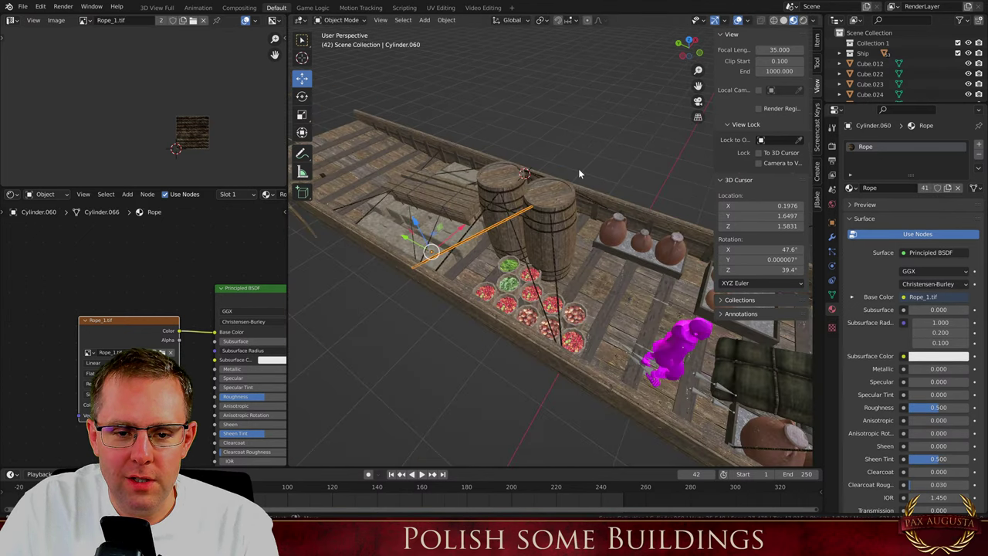
pyautogui.click(579, 169)
pyautogui.moveTo(590, 189); pyautogui.dragTo(455, 217, button='middle')
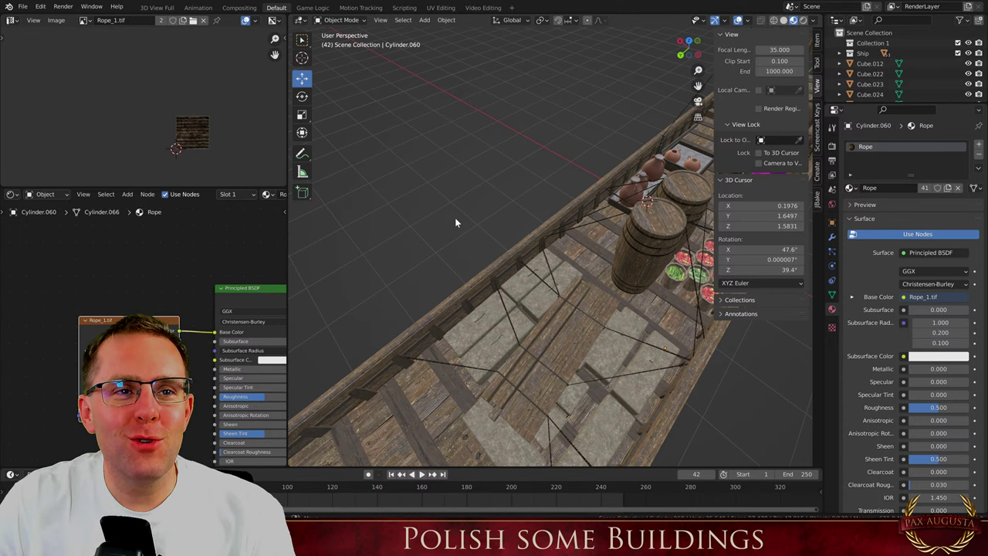
pyautogui.moveTo(528, 257); pyautogui.dragTo(347, 224, button='middle')
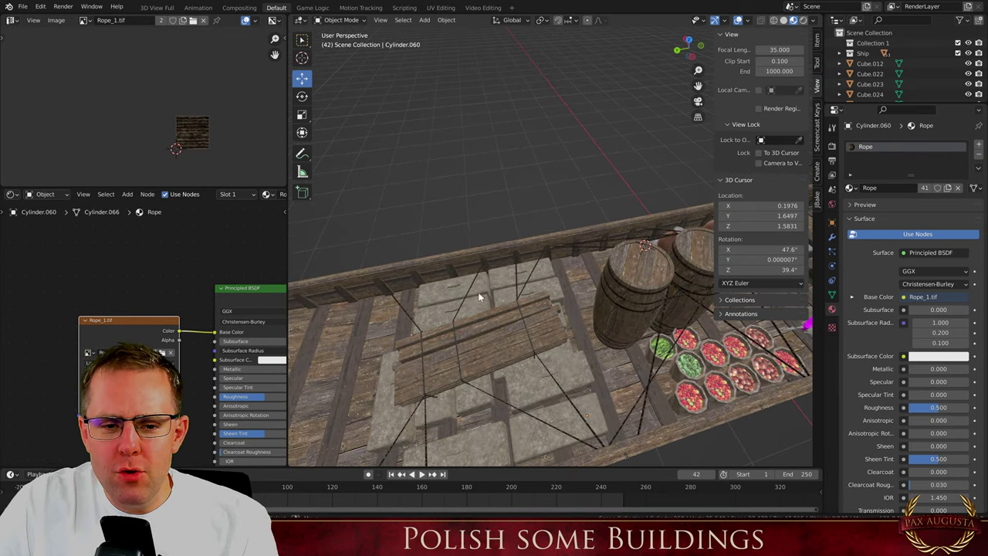
pyautogui.scroll(3, 478, 292)
pyautogui.moveTo(478, 292); pyautogui.dragTo(427, 246, button='middle')
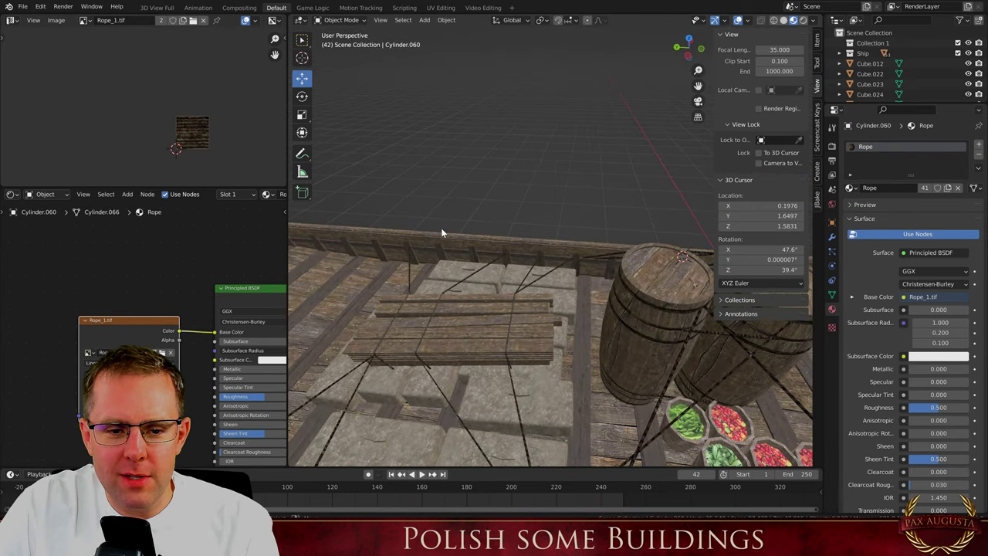
pyautogui.click(432, 232)
pyautogui.press('KP_Decimal')
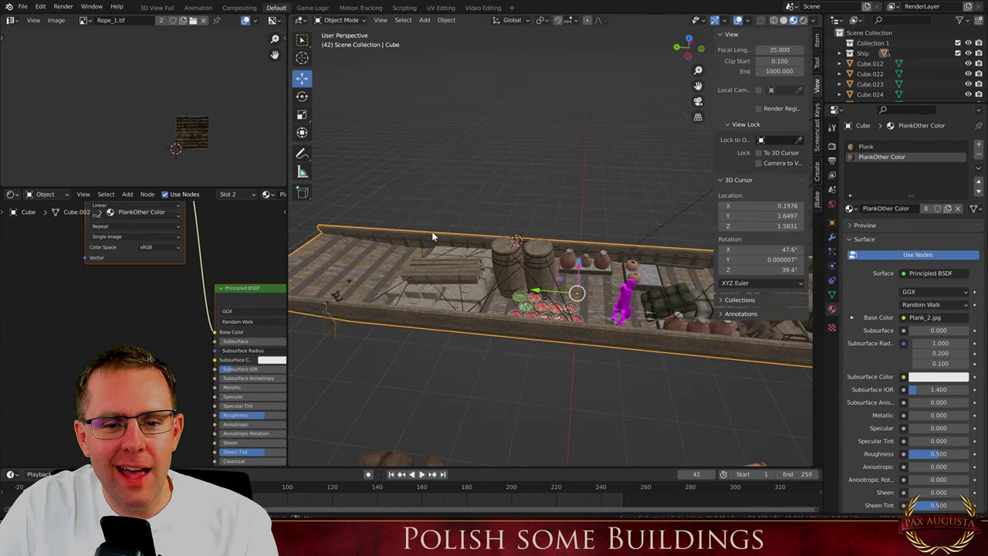
pyautogui.moveTo(511, 272); pyautogui.dragTo(538, 203, button='middle')
pyautogui.scroll(4, 611, 202)
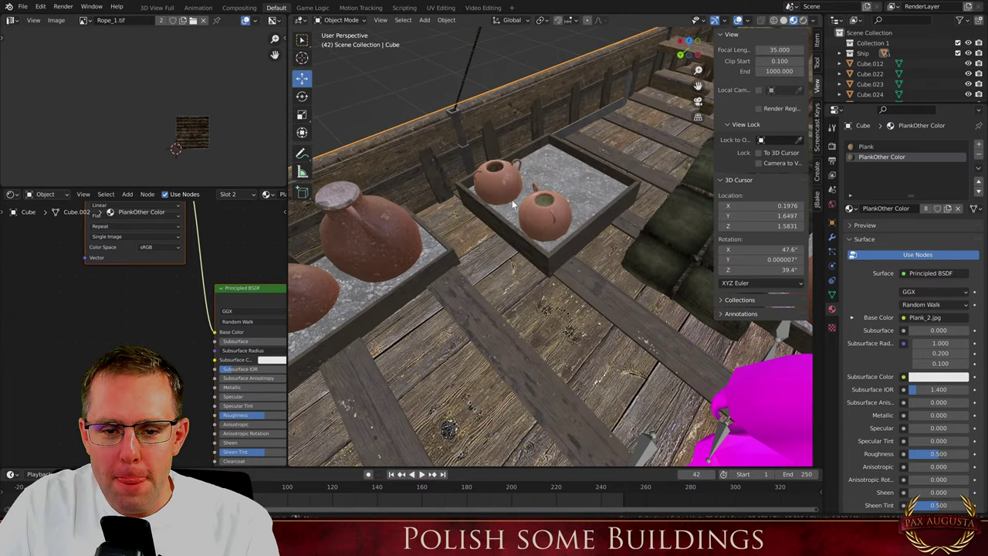
pyautogui.scroll(2, 538, 203)
pyautogui.click(553, 218)
pyautogui.keyDown('shift'); pyautogui.moveTo(552, 125); pyautogui.dragTo(557, 168, button='middle'); pyautogui.keyUp('shift')
pyautogui.scroll(6, 558, 168)
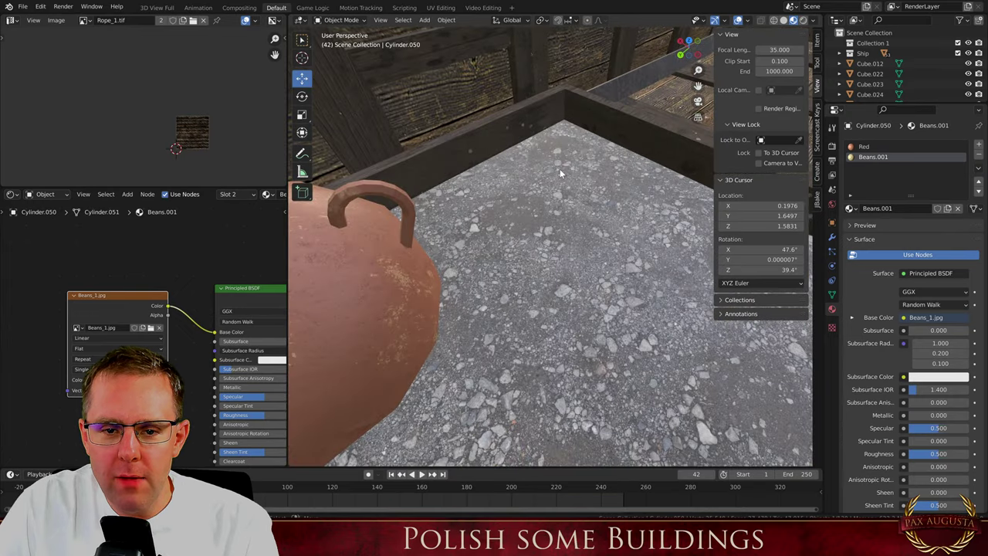
pyautogui.keyDown('shift'); pyautogui.rightClick(560, 169); pyautogui.keyUp('shift')
pyautogui.hotkey('shift', 'a')
pyautogui.moveTo(560, 169)
pyautogui.click(589, 222)
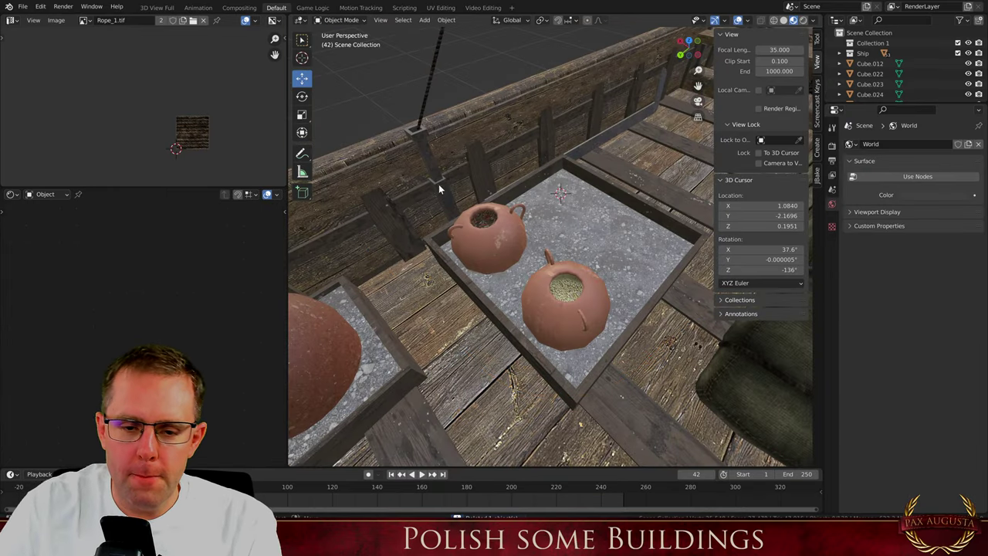
# Place the 3D cursor in the empty space beside the ship and add a 32-vertex cylinder with radius 1 and depth 2 there
pyautogui.scroll(-8, 611, 307)
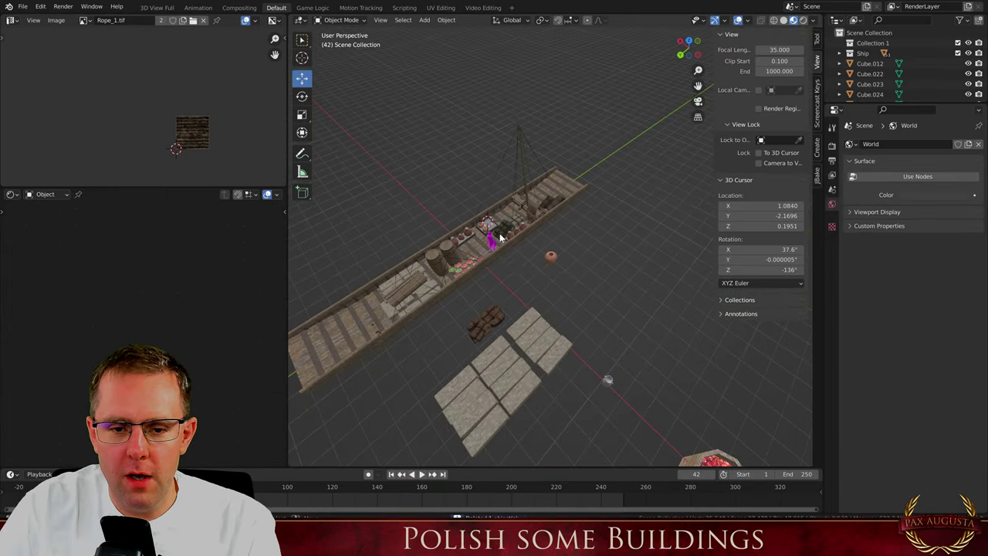
pyautogui.scroll(3, 611, 306)
pyautogui.keyDown('shift'); pyautogui.rightClick(642, 300); pyautogui.keyUp('shift')
pyautogui.hotkey('shift', 'a')
pyautogui.moveTo(643, 299)
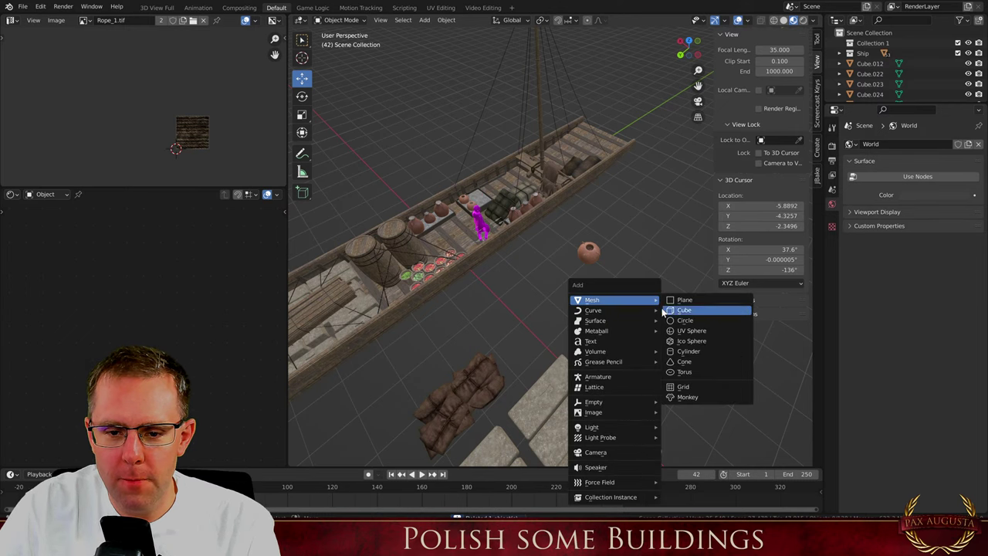
pyautogui.click(695, 354)
pyautogui.moveTo(656, 334); pyautogui.dragTo(697, 172, button='middle')
pyautogui.press('KP_1')
pyautogui.scroll(-3, 574, 209)
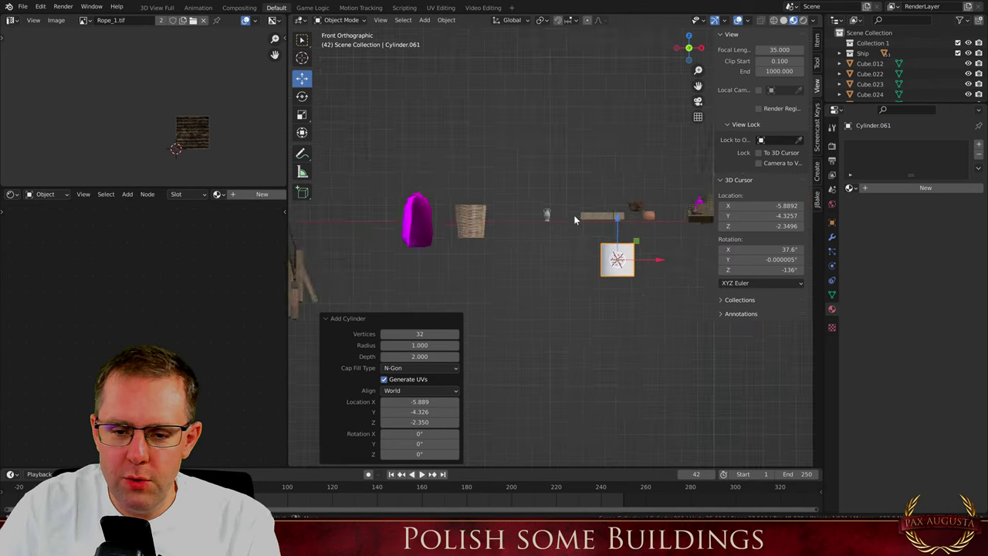
# Move the new cylinder about 5.67 units along negative X, away from the 3D cursor, and scale it down
pyautogui.scroll(5, 625, 273)
pyautogui.moveTo(636, 244); pyautogui.dragTo(420, 230)
pyautogui.press('s')
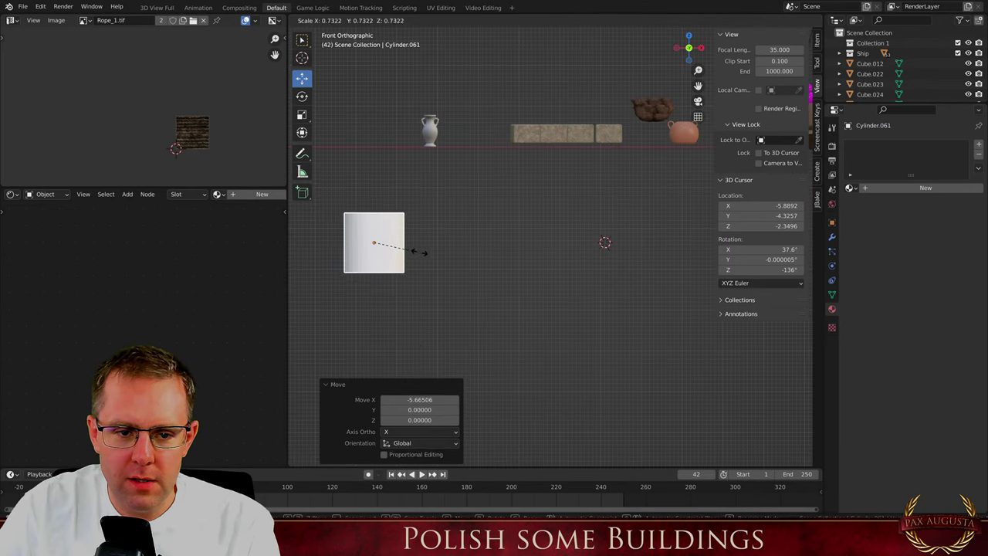
pyautogui.click(392, 247)
# Enter Edit Mode on the small cylinder, clear the selection and select only its top face in front view
pyautogui.press('Tab')
pyautogui.press('KP_5')
pyautogui.scroll(3, 389, 226)
pyautogui.moveTo(373, 212); pyautogui.dragTo(398, 224, button='middle')
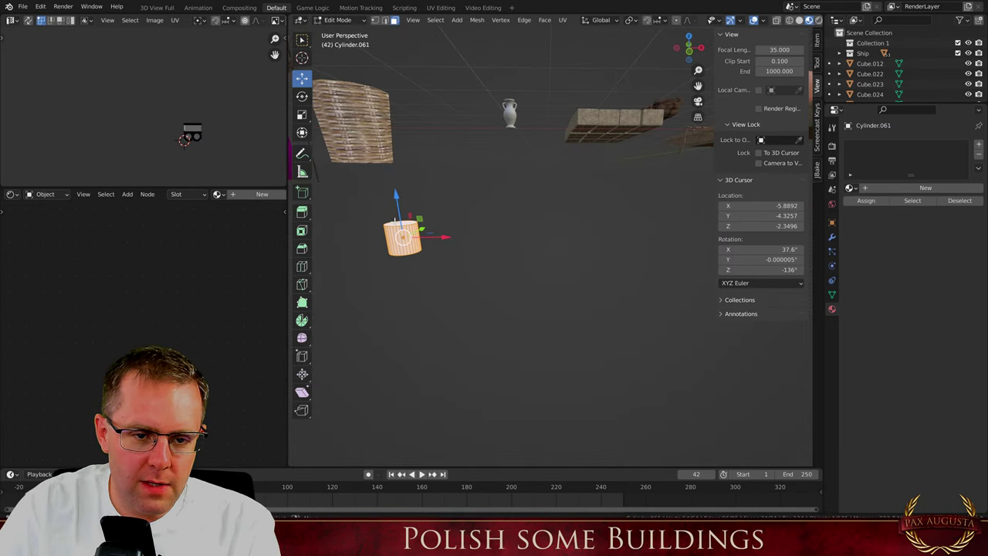
pyautogui.hotkey('alt', 'a')
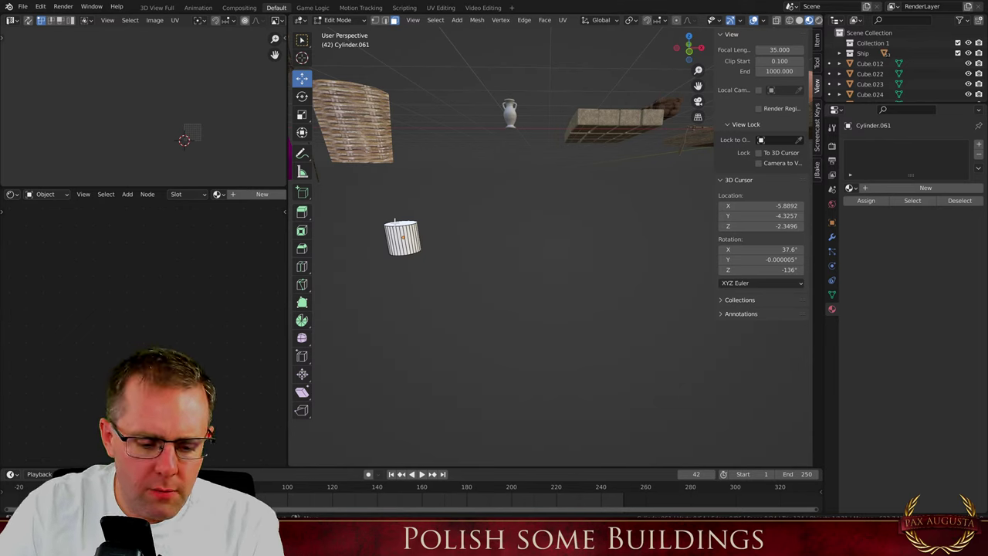
pyautogui.press('KP_1')
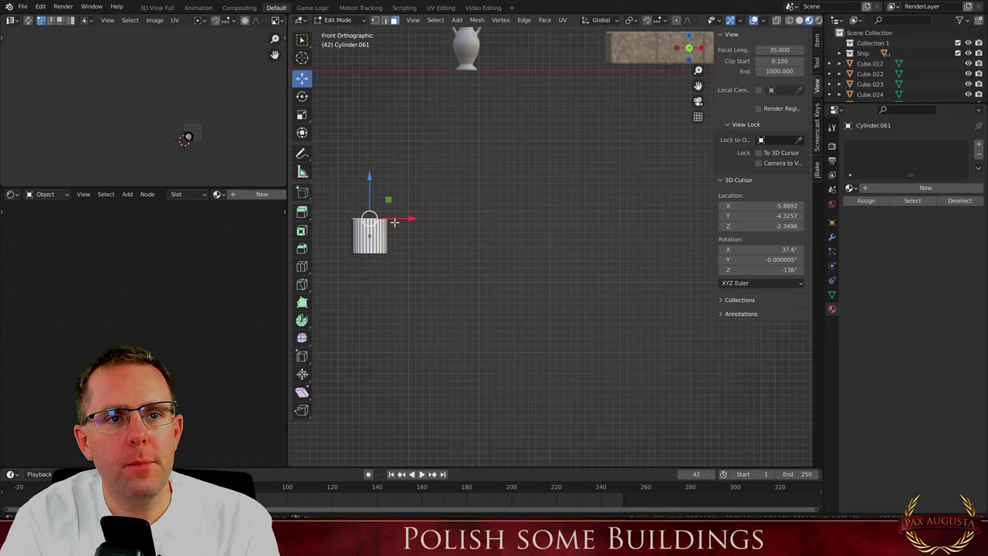
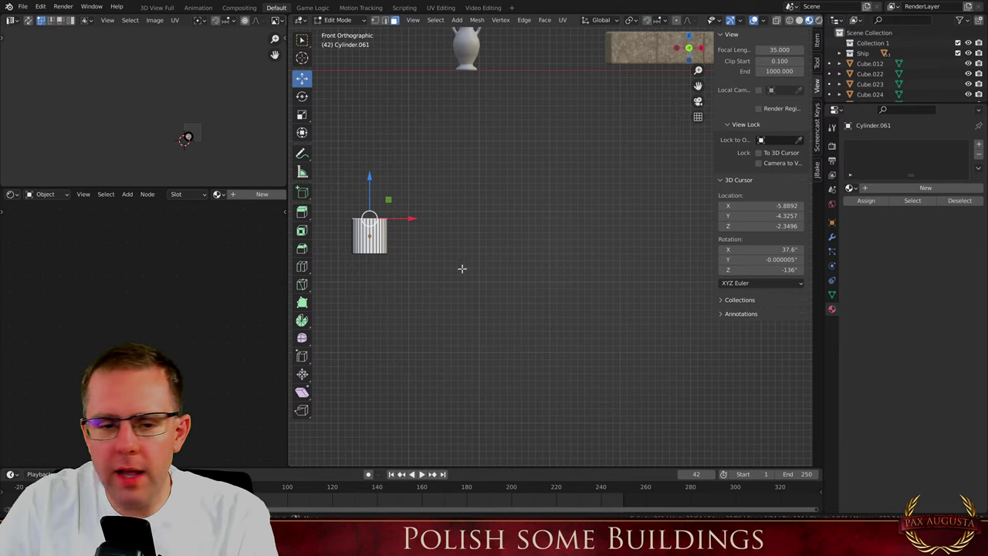
# Return to Object Mode and raise the whole cylinder along Z so its base rests near the ground line beside the white vase
pyautogui.press('KP_Decimal')
pyautogui.press('Tab')
pyautogui.scroll(-5, 514, 295)
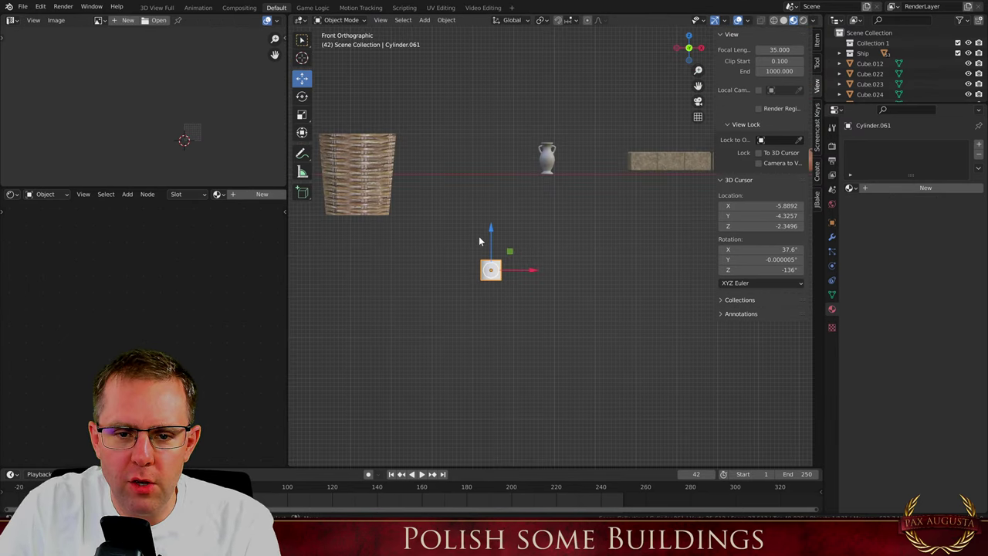
pyautogui.moveTo(495, 229); pyautogui.dragTo(491, 73)
# Scale up the cylinder's top face, raise it to form a tall flared body, and extrude it upward about 0.42
pyautogui.scroll(4, 492, 118)
pyautogui.press('Tab')
pyautogui.press('s')
pyautogui.click(552, 210)
pyautogui.moveTo(493, 110); pyautogui.dragTo(492, 93)
pyautogui.click(491, 75)
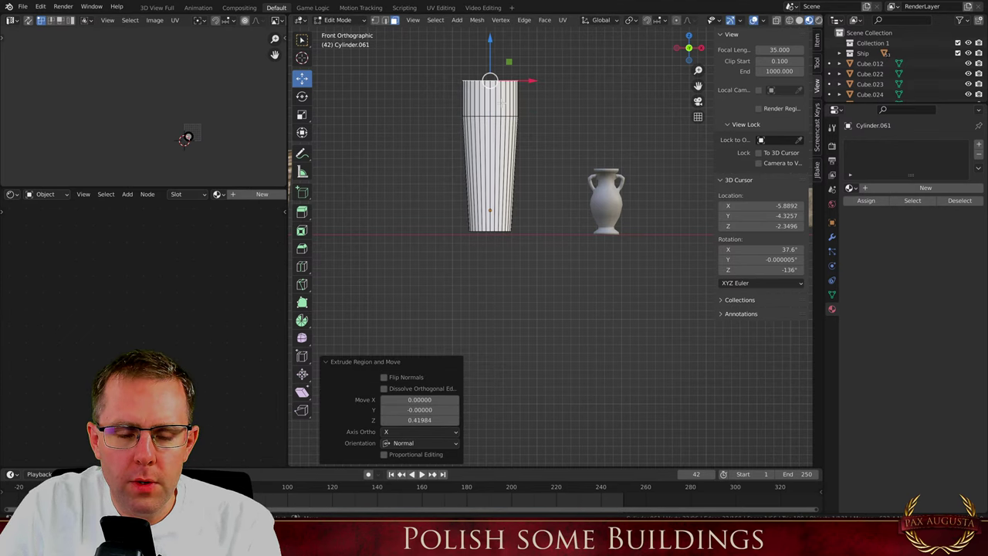
# Extrude the top face upward once more and scale it to about 0.647 to form a tapered shoulder
pyautogui.press('e')
pyautogui.click(503, 75)
pyautogui.press('s')
pyautogui.click(525, 91)
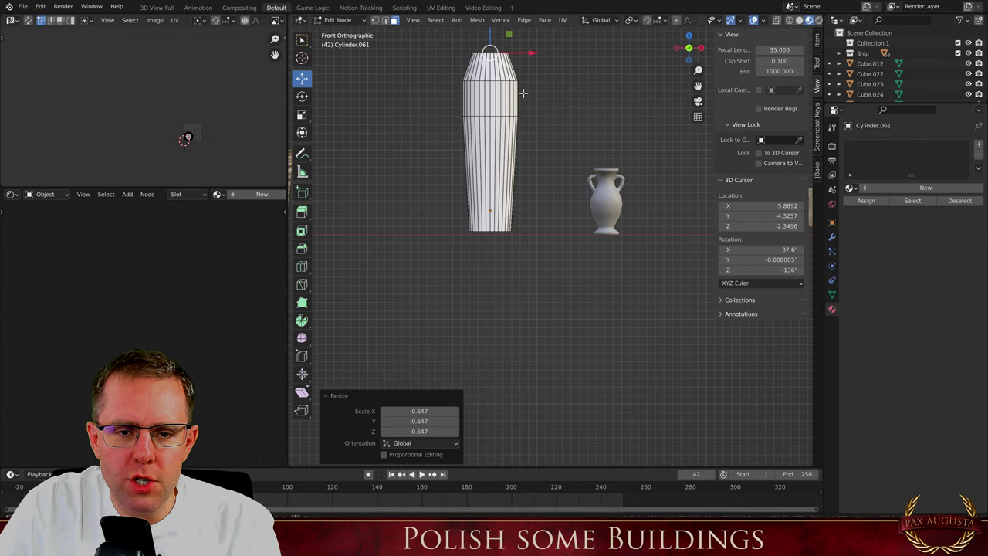
# Select the bottom face of the vessel body in Edit Mode and raise it about 0.32 along Z
pyautogui.press('Tab')
pyautogui.moveTo(525, 91)
pyautogui.mouseDown(button='middle')
pyautogui.moveTo(641, 179)
pyautogui.moveTo(555, 262)
pyautogui.moveTo(500, 226)
pyautogui.moveTo(501, 287)
pyautogui.moveTo(540, 81)
pyautogui.mouseUp(button='middle')
pyautogui.press('KP_1')
pyautogui.scroll(4, 474, 279)
pyautogui.press('Tab')
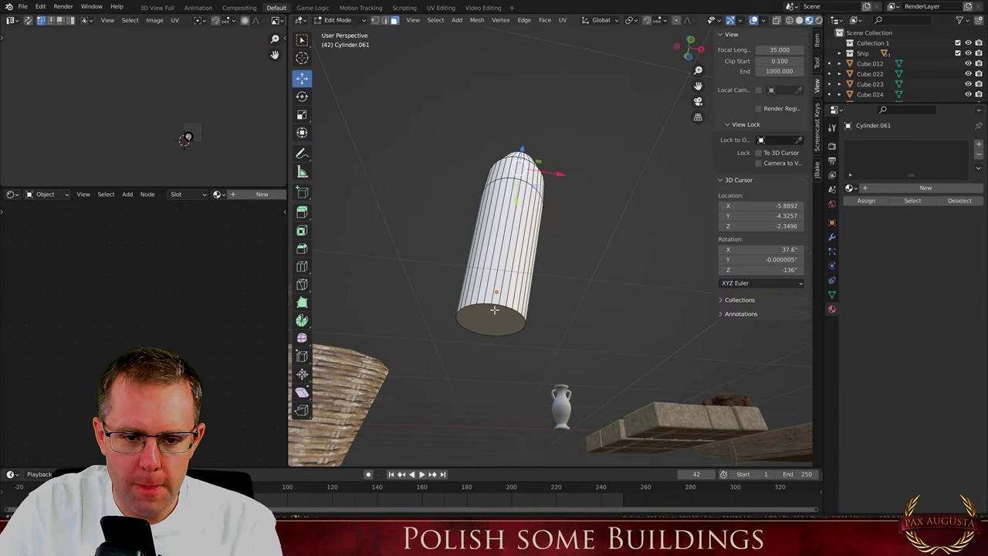
pyautogui.click(494, 310)
pyautogui.moveTo(498, 290); pyautogui.dragTo(502, 251)
# Extrude the bottom face downward about 0.29, shrink it and lower it about 0.22 to form a pointed base
pyautogui.press('e')
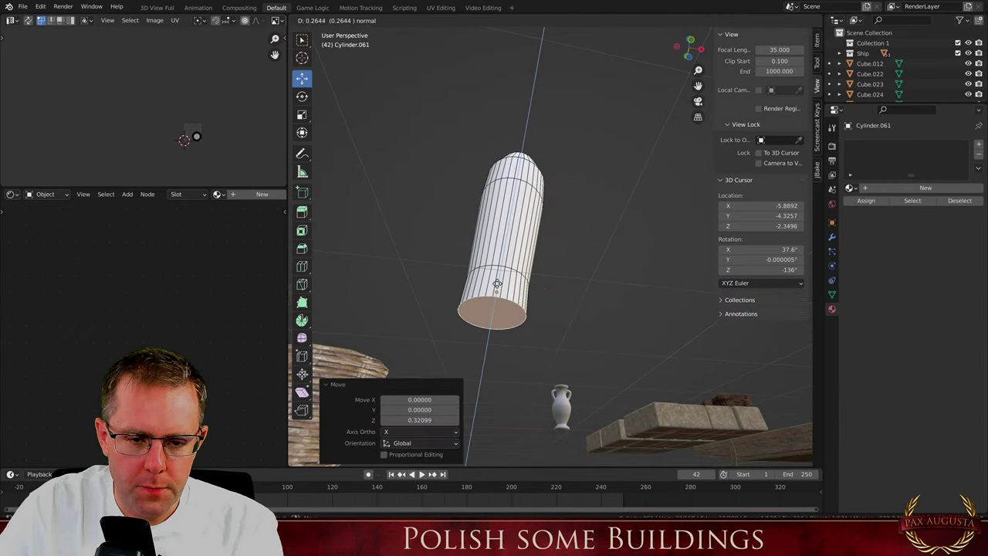
pyautogui.click(496, 305)
pyautogui.press('s')
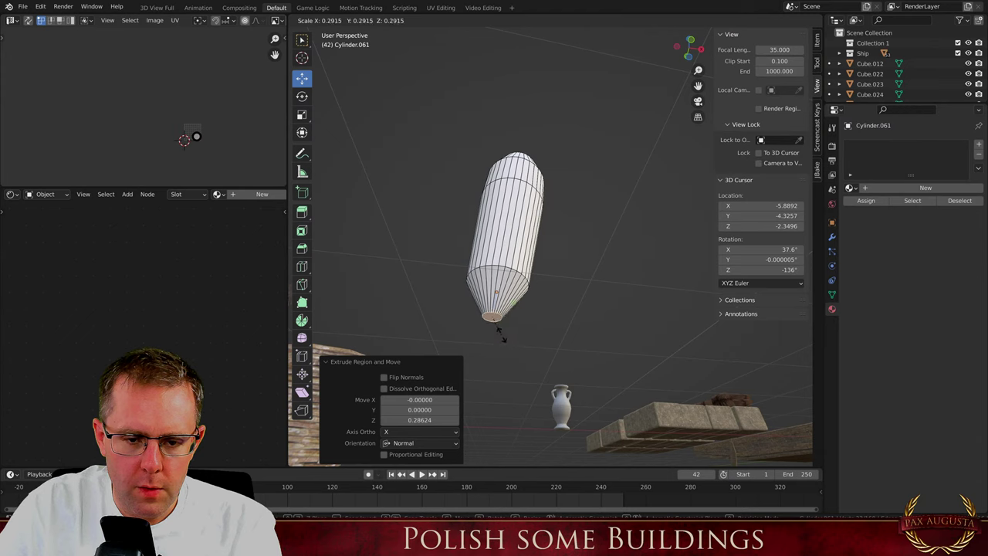
pyautogui.click(502, 335)
pyautogui.moveTo(499, 280); pyautogui.dragTo(492, 309)
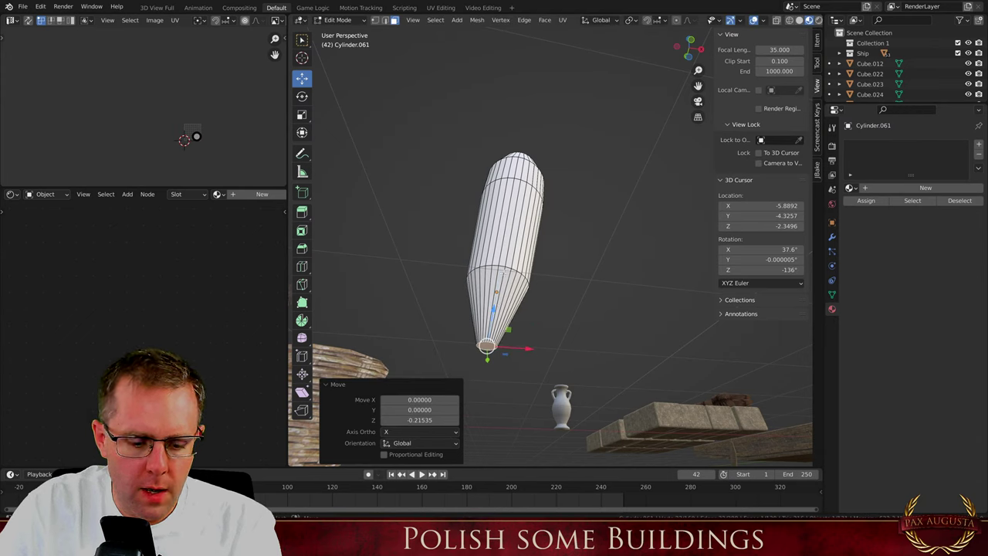
# Select the edge loop where the pointed base meets the body and raise it about 0.25 along Z
pyautogui.press('2')
pyautogui.keyDown('alt'); pyautogui.click(505, 269); pyautogui.keyUp('alt')
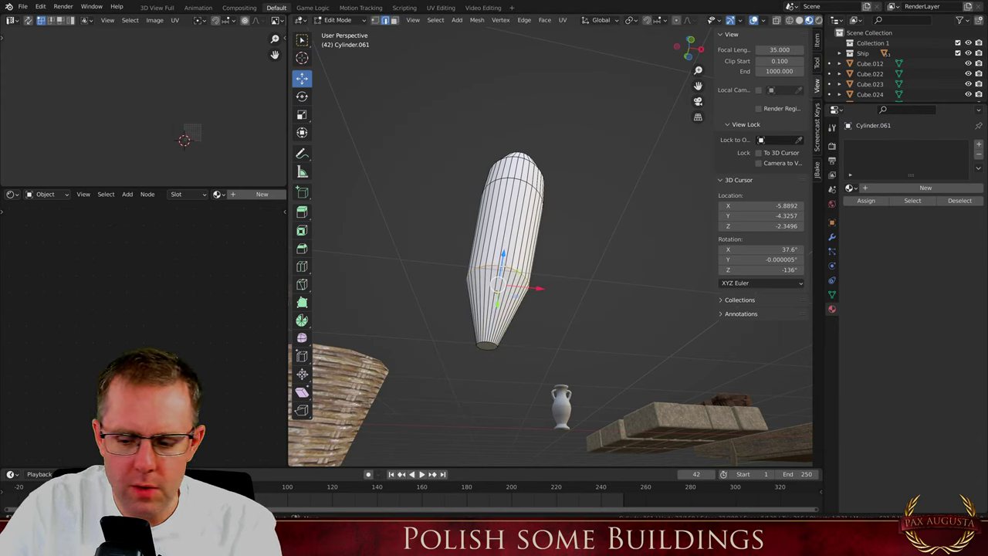
pyautogui.press('KP_1')
pyautogui.press('g')
pyautogui.press('z')
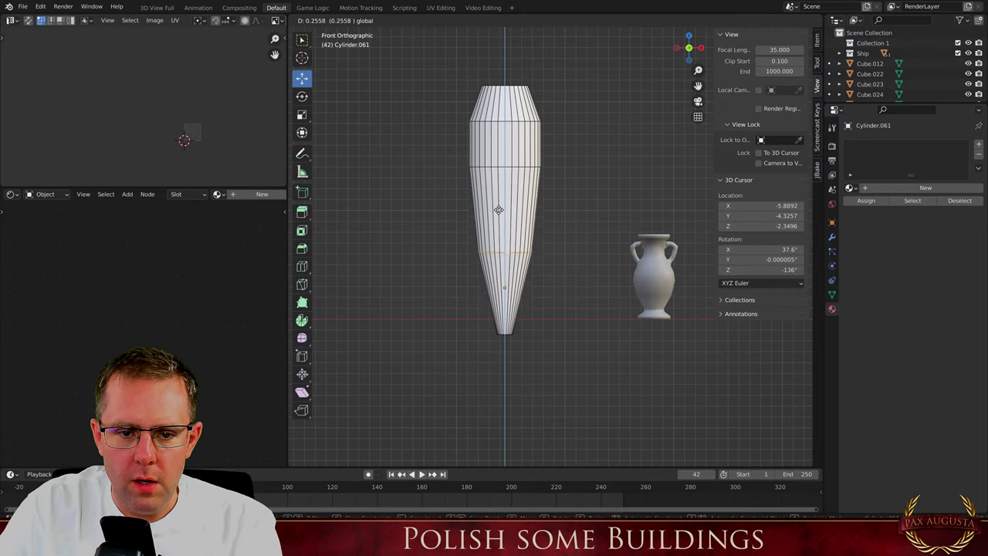
pyautogui.click(498, 211)
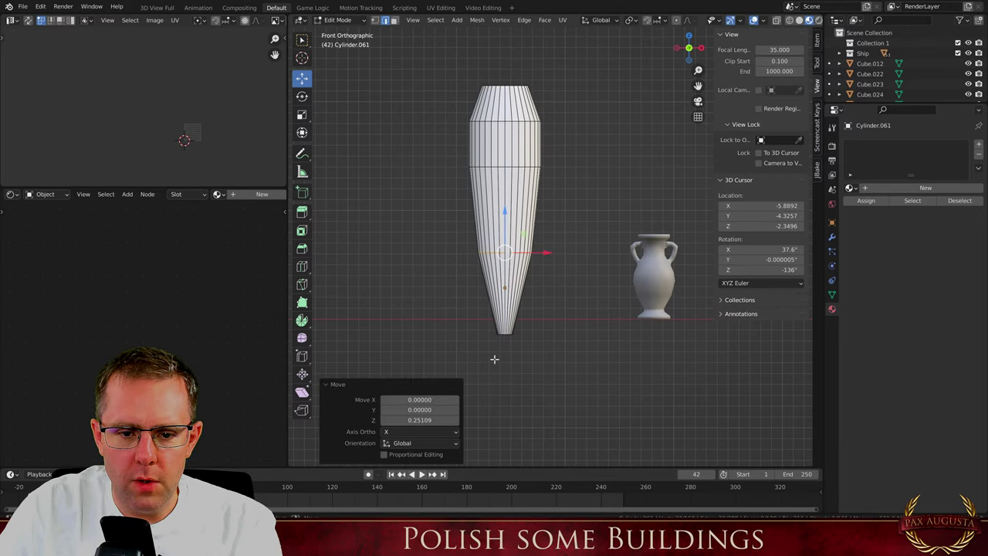
# Delete the small cap face at the tip of the pointed base
pyautogui.moveTo(494, 358); pyautogui.dragTo(520, 149, button='middle')
pyautogui.press('3')
pyautogui.click(418, 296)
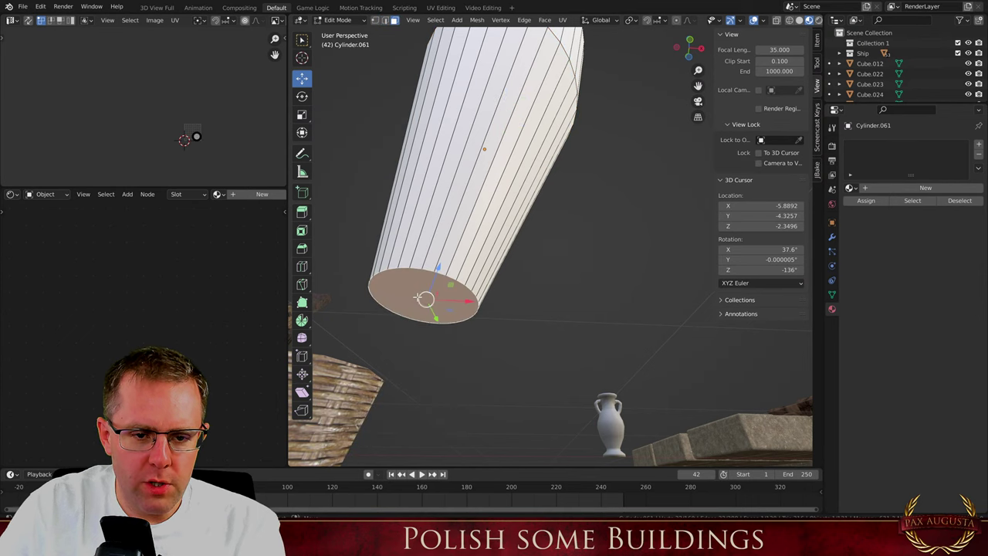
pyautogui.press('x')
pyautogui.click(420, 299)
pyautogui.scroll(-5, 463, 278)
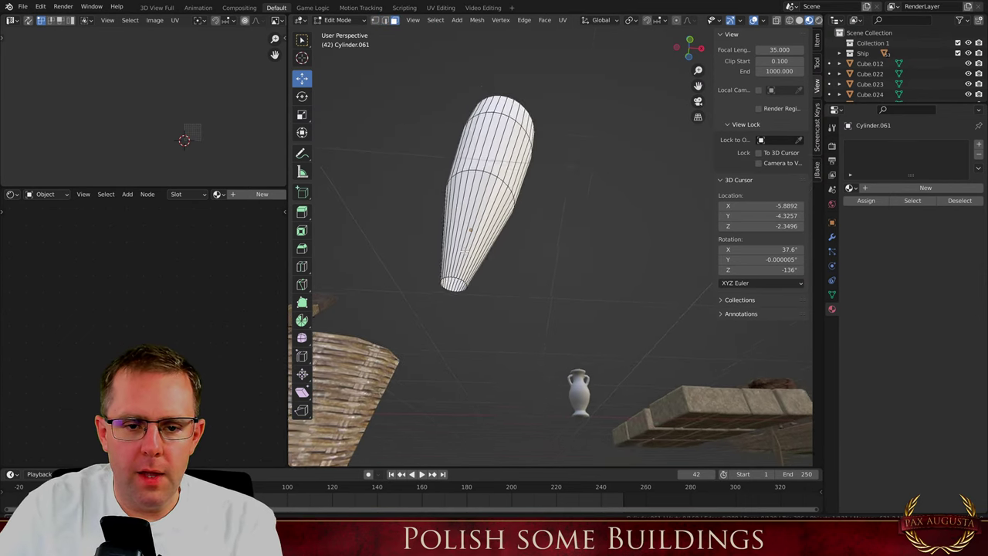
# Select the top face of the vessel and scale it to about 0.872
pyautogui.scroll(2, 471, 261)
pyautogui.press('KP_5')
pyautogui.scroll(-5, 472, 278)
pyautogui.moveTo(473, 283); pyautogui.dragTo(501, 144, button='middle')
pyautogui.scroll(-2, 536, 196)
pyautogui.scroll(3, 536, 196)
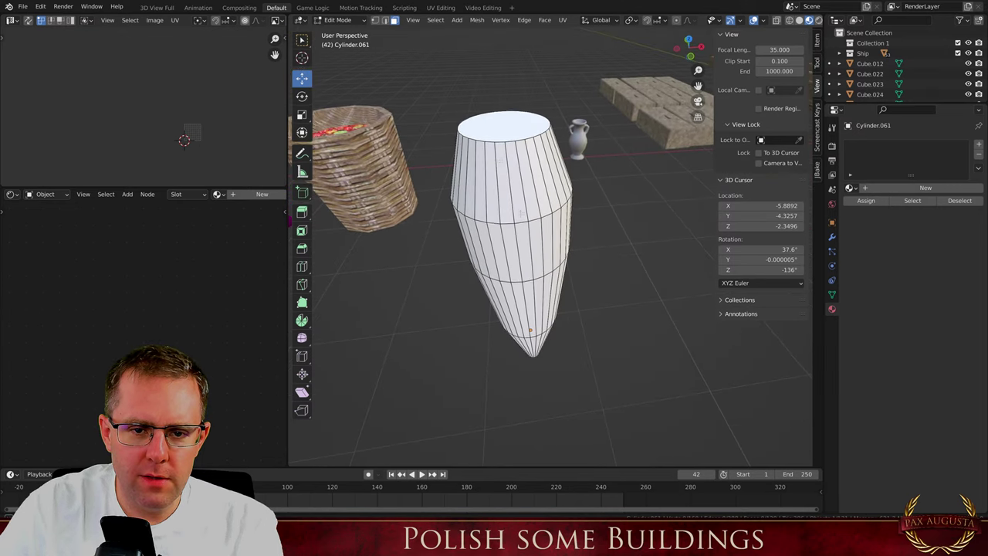
pyautogui.press('Tab')
pyautogui.press('Tab')
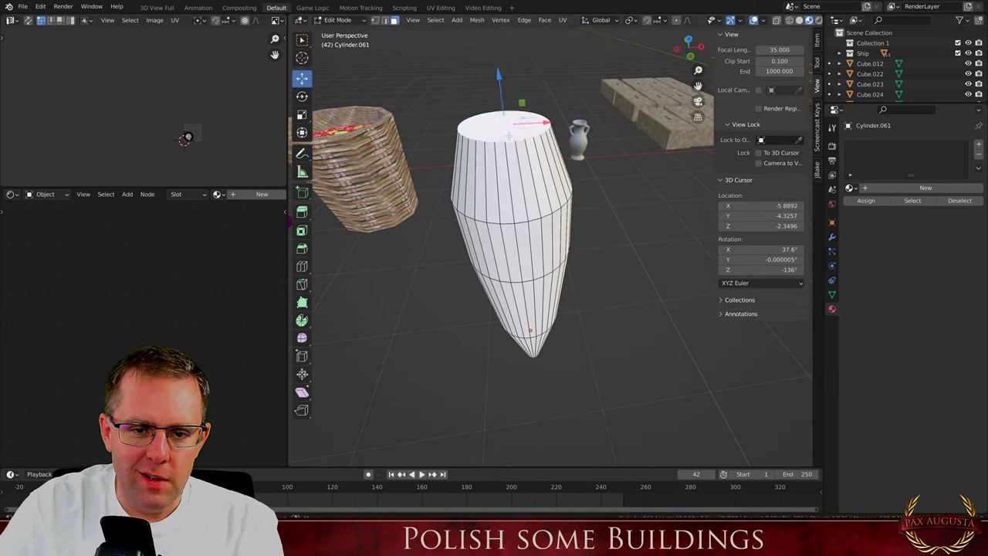
pyautogui.press('s')
pyautogui.click(592, 218)
# Extrude the top face upward about 0.15 and scale it to about 0.317 to form a narrow neck
pyautogui.press('e')
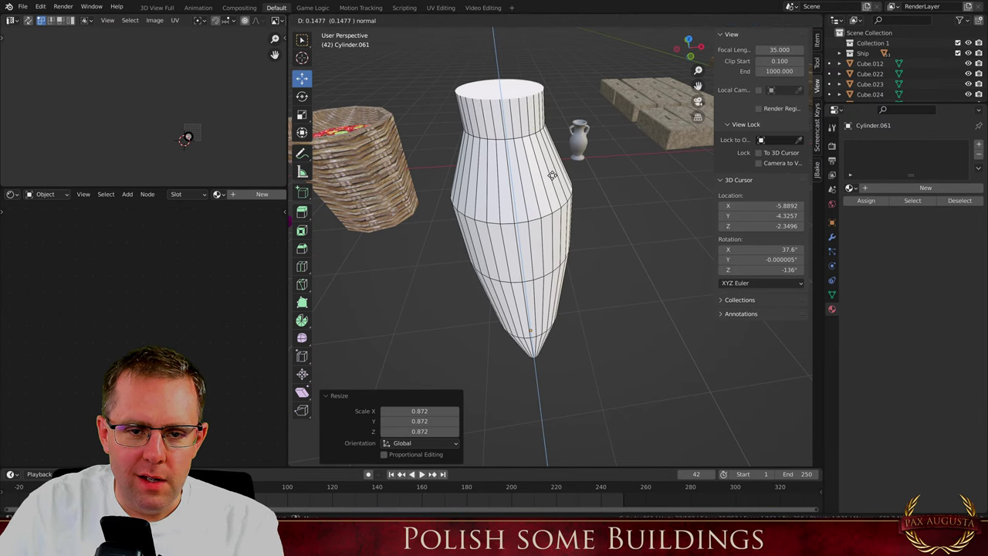
pyautogui.click(552, 173)
pyautogui.press('s')
pyautogui.click(507, 134)
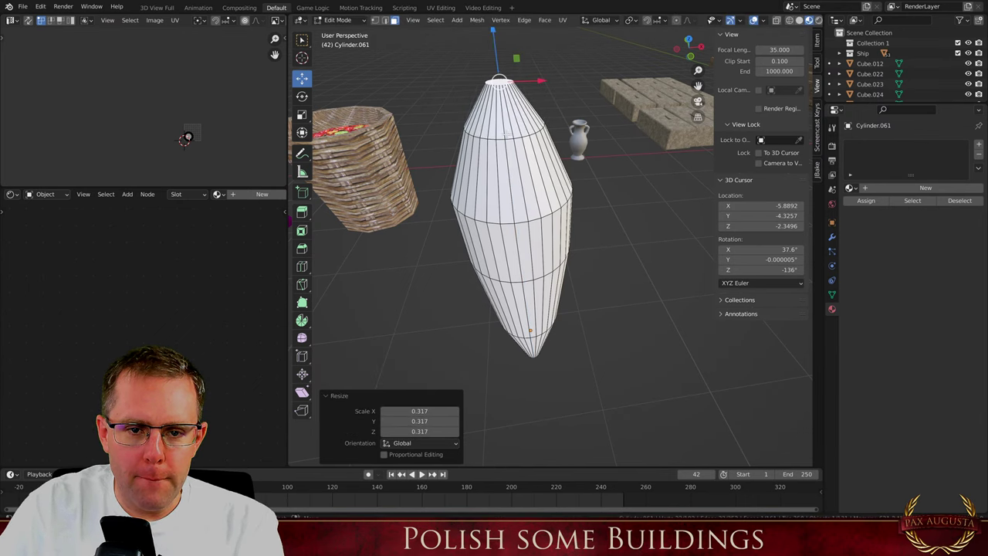
# Select the edge loop at the base of the neck and lower it about 0.09 along Z
pyautogui.press('2')
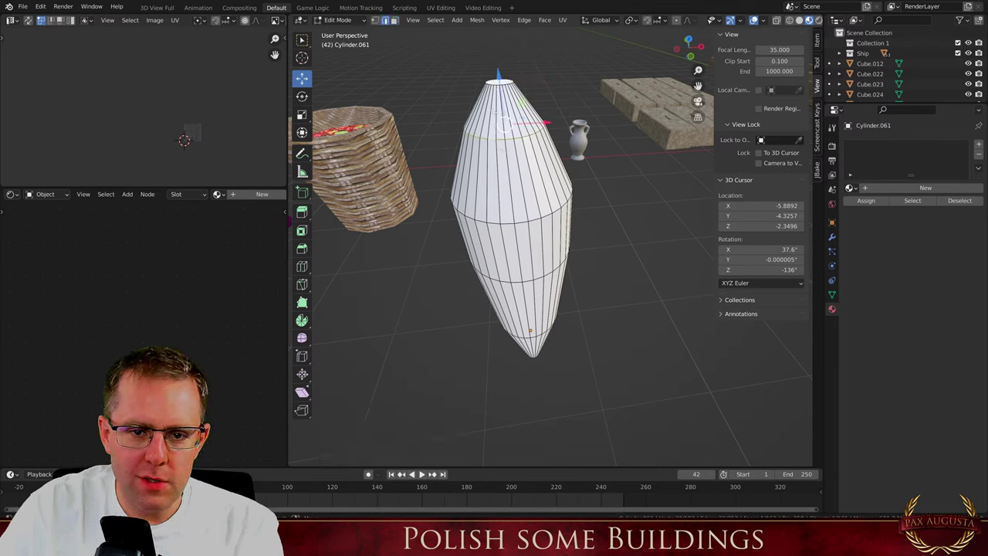
pyautogui.press('g')
pyautogui.press('z')
pyautogui.click(527, 218)
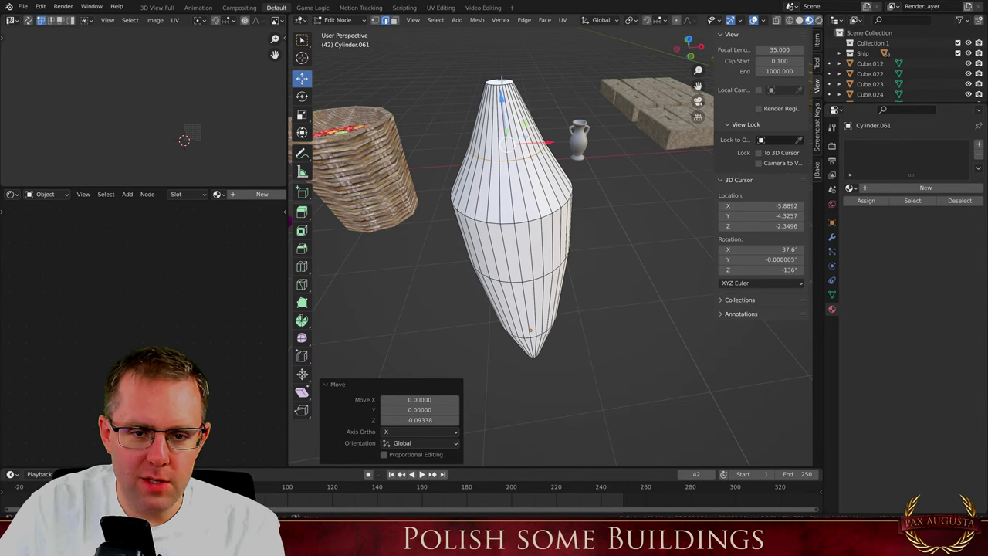
# Enlarge the neck's top face into an overhanging rim at about 1.40 scale and extrude it upward about 0.046
pyautogui.click(502, 78)
pyautogui.press('3')
pyautogui.click(500, 81)
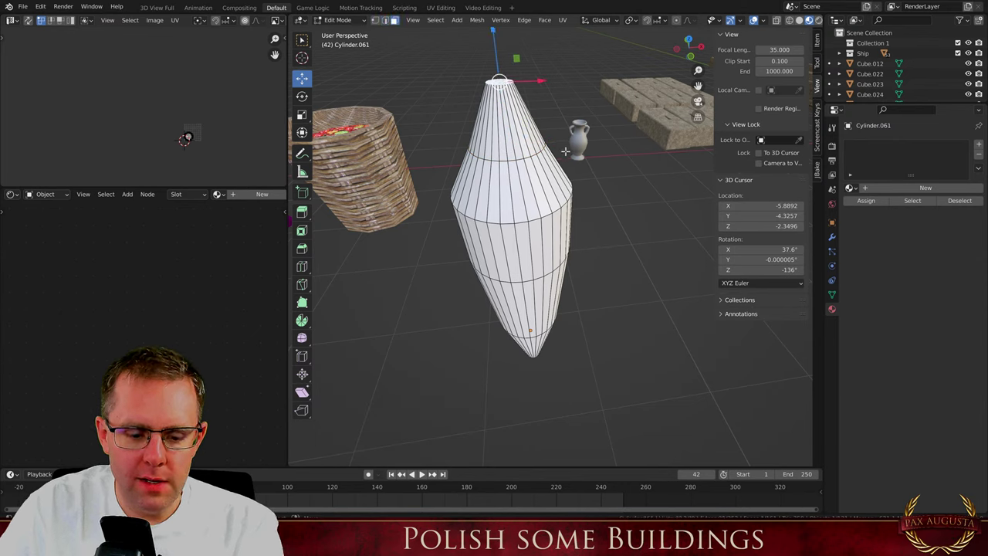
pyautogui.press('s')
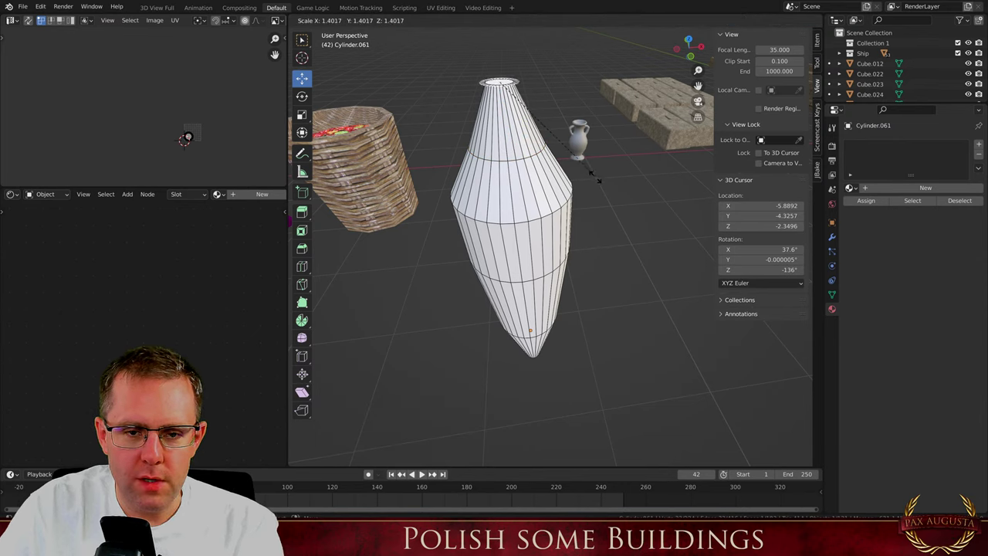
pyautogui.click(594, 176)
pyautogui.press('e')
pyautogui.click(587, 165)
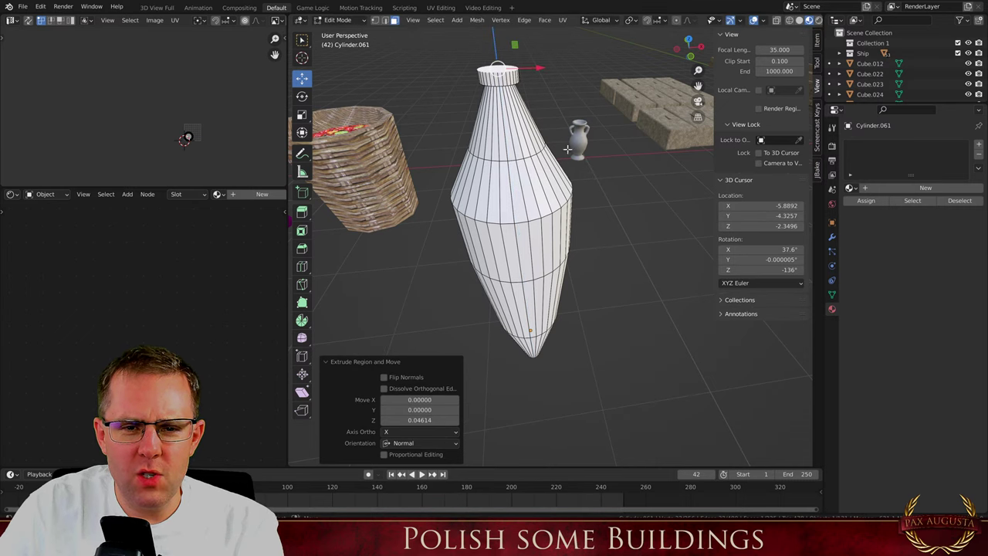
# Select the faces of the neck rim, including its underside, and scale them to about 1.426
pyautogui.scroll(-2, 560, 127)
pyautogui.moveTo(561, 126); pyautogui.dragTo(553, 101, button='middle')
pyautogui.scroll(2, 553, 101)
pyautogui.scroll(6, 501, 108)
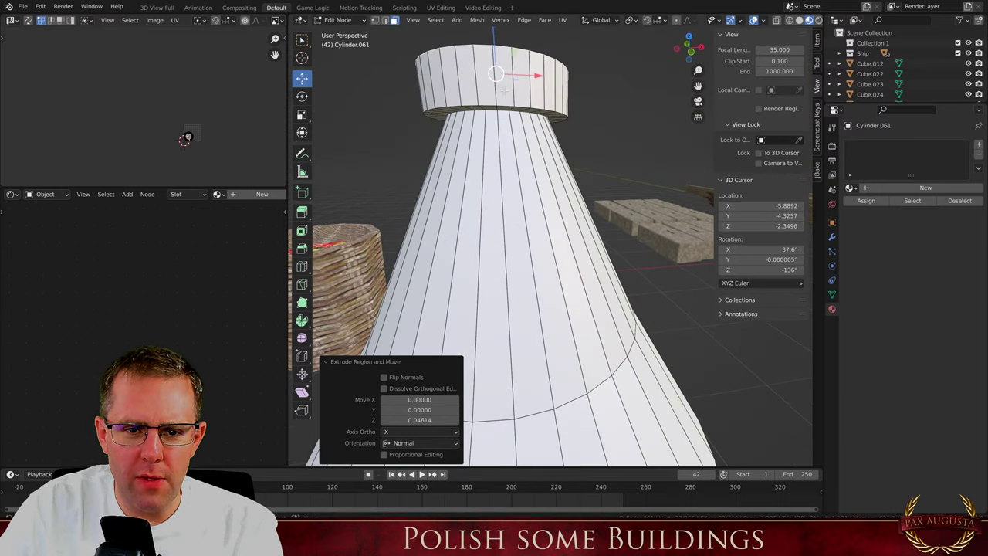
pyautogui.keyDown('alt'); pyautogui.click(497, 108); pyautogui.keyUp('alt')
pyautogui.keyDown('alt'); pyautogui.click(495, 107); pyautogui.keyUp('alt')
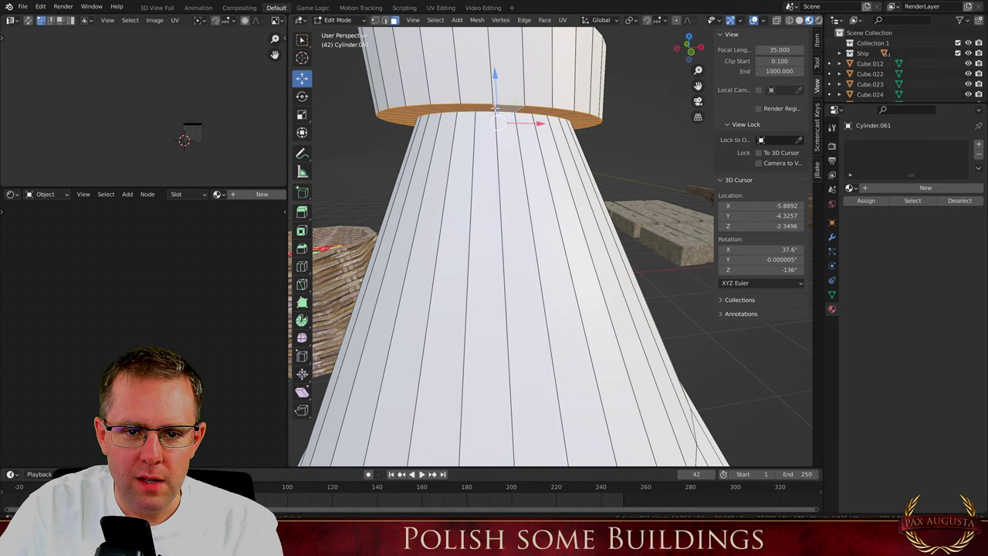
pyautogui.scroll(-6, 486, 77)
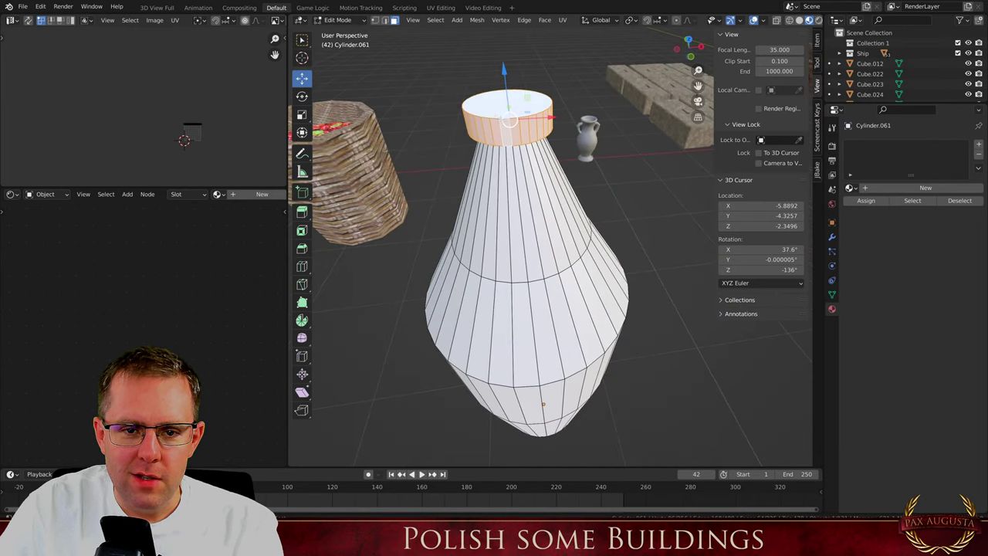
pyautogui.press('s')
pyautogui.click(562, 140)
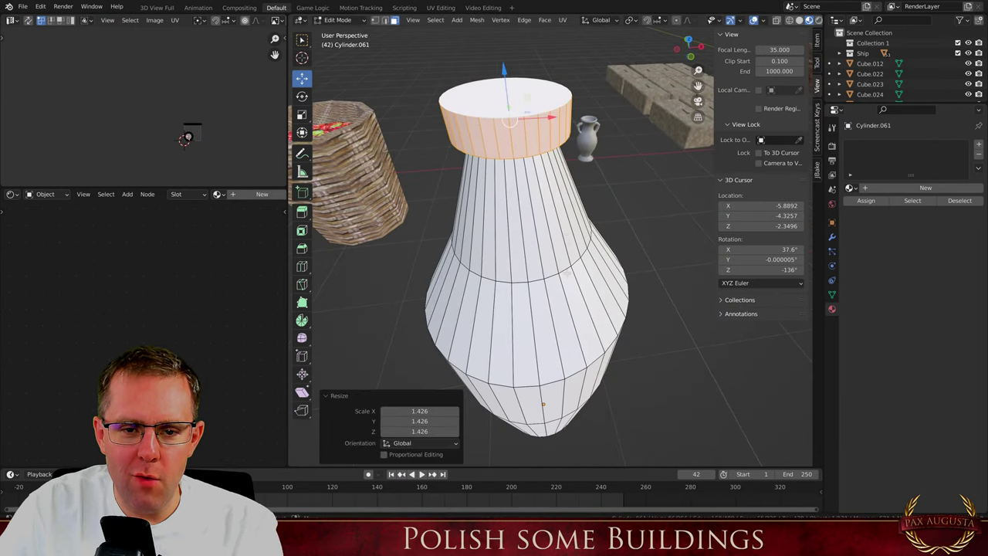
# Bevel the edge loop at the vessel's widest shoulder with a width of about 0.340 and raise its segment count
pyautogui.scroll(3, 562, 139)
pyautogui.scroll(-3, 533, 226)
pyautogui.press('2')
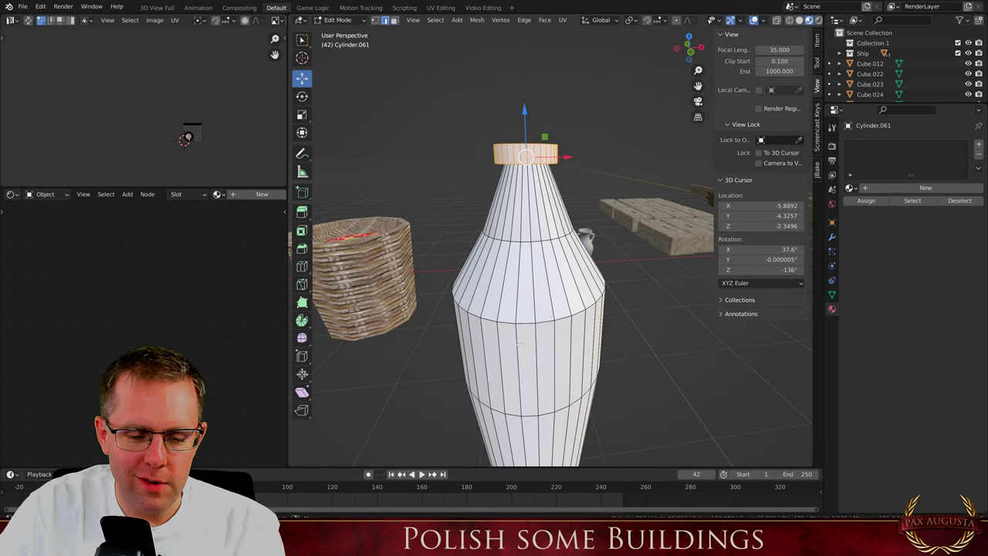
pyautogui.keyDown('alt'); pyautogui.click(519, 323); pyautogui.keyUp('alt')
pyautogui.rightClick(601, 375)
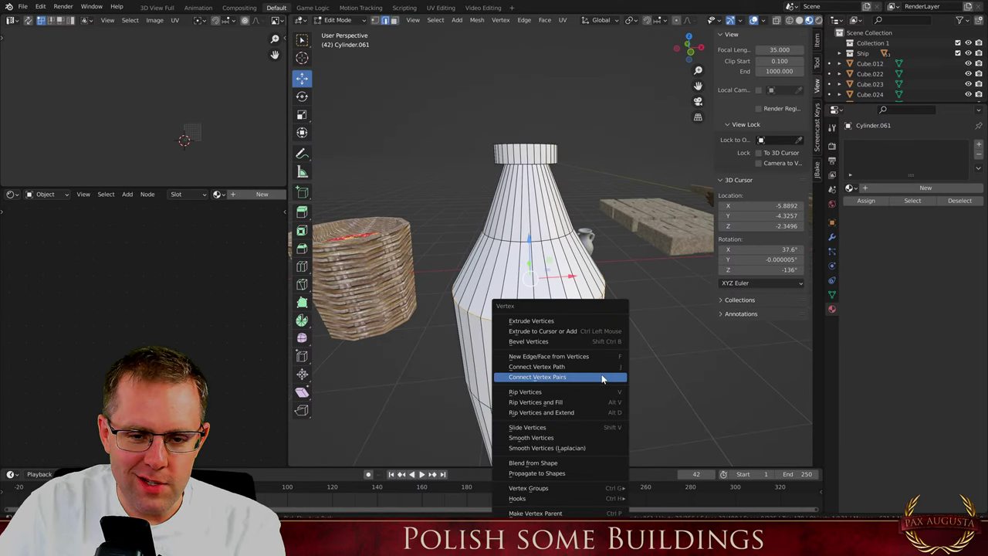
pyautogui.press('Escape')
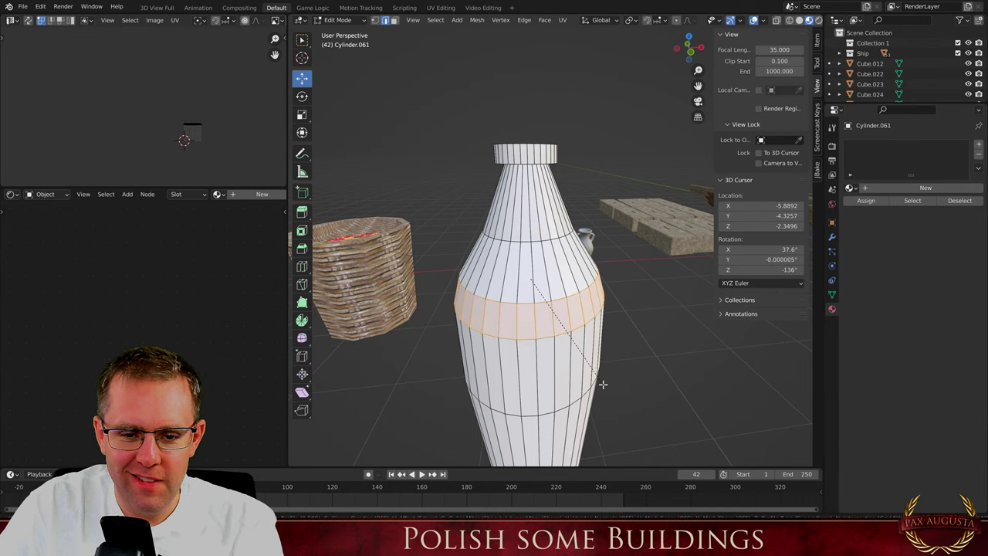
pyautogui.click(596, 386)
pyautogui.click(455, 309)
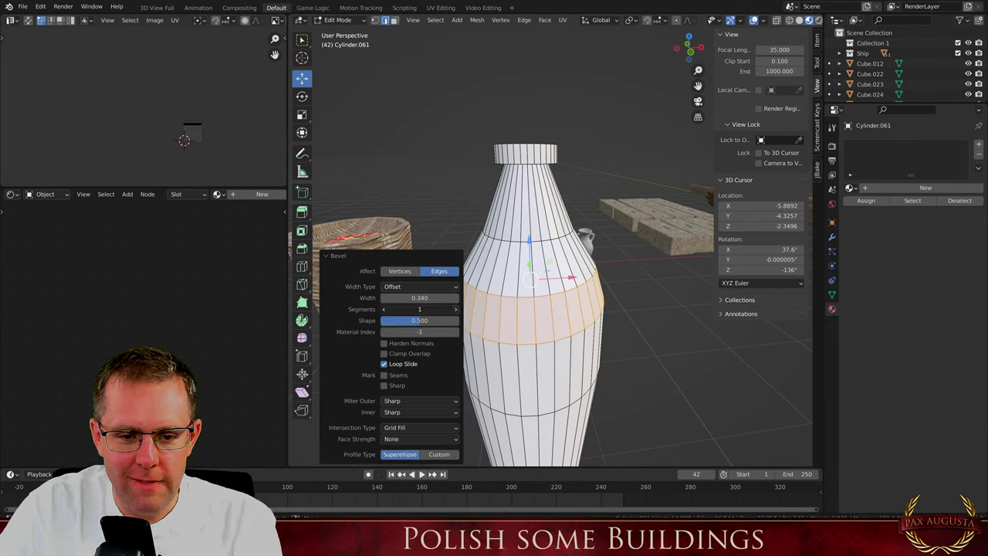
# Leave Edit Mode and examine the vessel's overall shape against the basket and the small vase
pyautogui.scroll(-6, 558, 347)
pyautogui.press('Tab')
pyautogui.moveTo(559, 347); pyautogui.dragTo(563, 270, button='middle')
pyautogui.scroll(4, 545, 231)
pyautogui.moveTo(544, 230); pyautogui.dragTo(540, 429, button='middle')
pyautogui.scroll(4, 530, 229)
pyautogui.scroll(-5, 541, 371)
pyautogui.scroll(5, 540, 307)
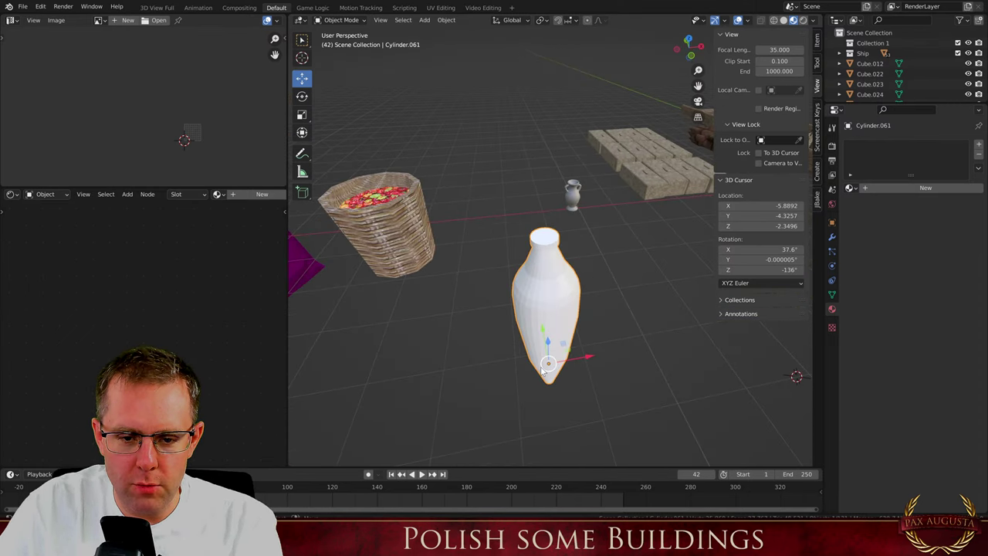
# Apply the rotation and scale of the selected vessel
pyautogui.moveTo(539, 307); pyautogui.dragTo(547, 337, button='middle')
pyautogui.hotkey('ctrl', 'a')
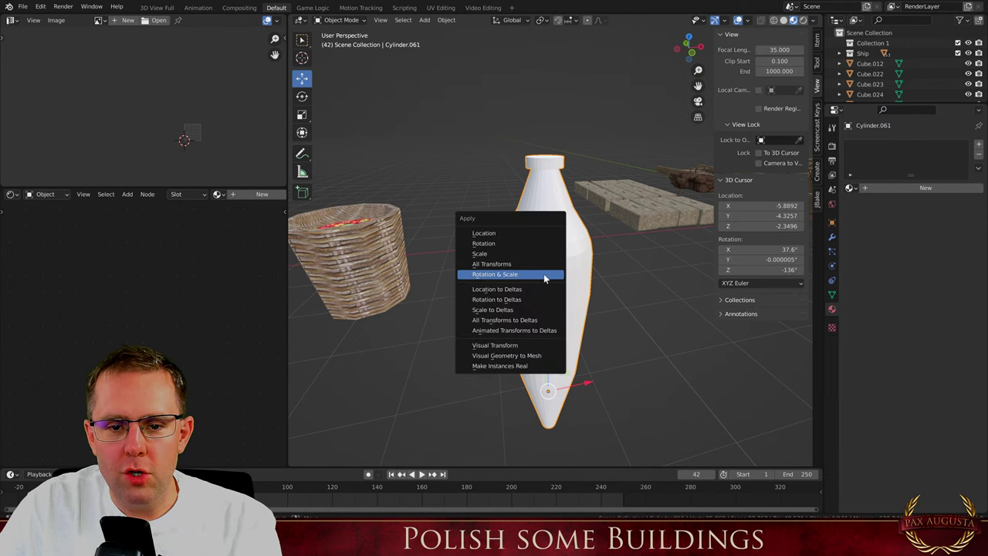
pyautogui.click(544, 274)
# In Edit Mode, select the ring of rim faces and raise it about 0.103 along Z, finishing back in Object Mode
pyautogui.scroll(3, 544, 274)
pyautogui.press('Tab')
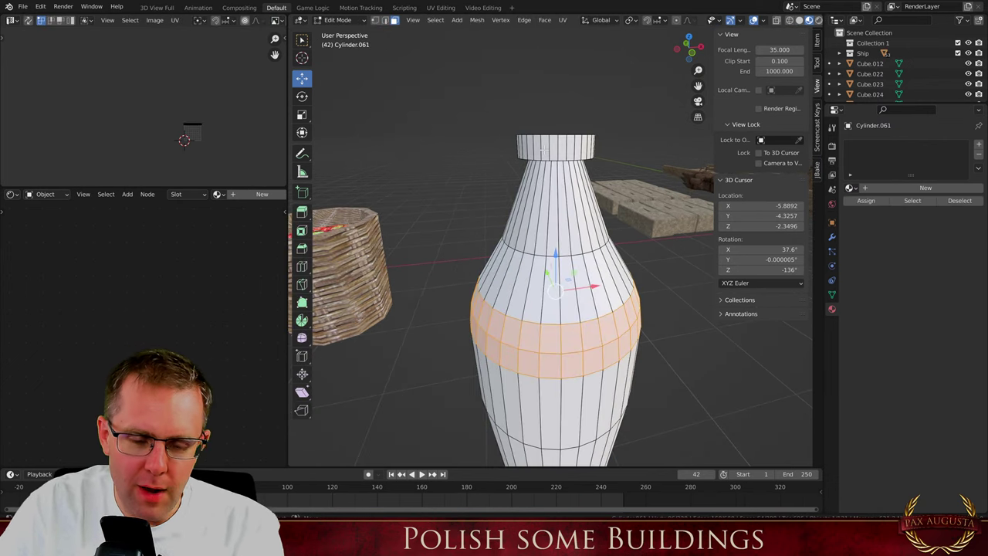
pyautogui.keyDown('alt'); pyautogui.click(543, 150); pyautogui.keyUp('alt')
pyautogui.moveTo(543, 150); pyautogui.dragTo(545, 176, button='middle')
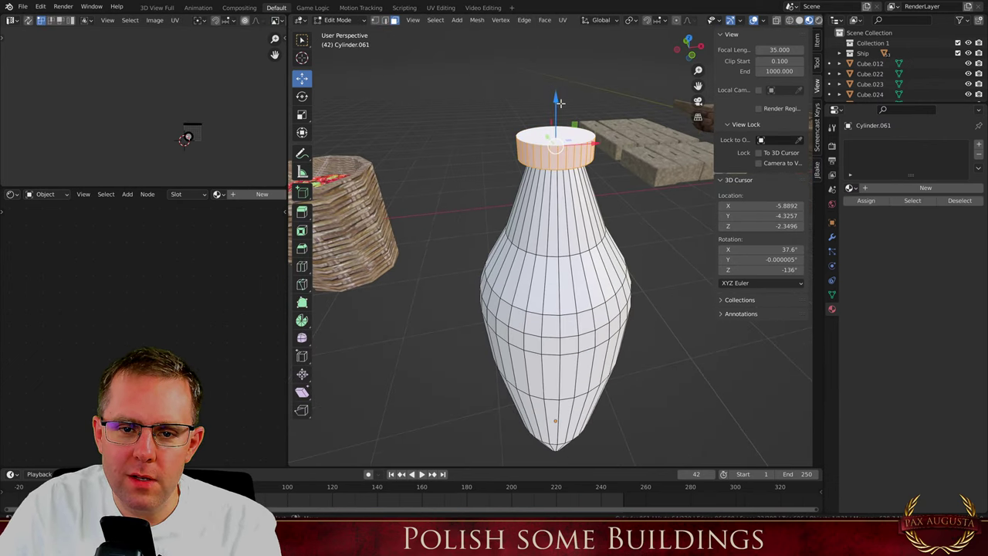
pyautogui.scroll(3, 575, 75)
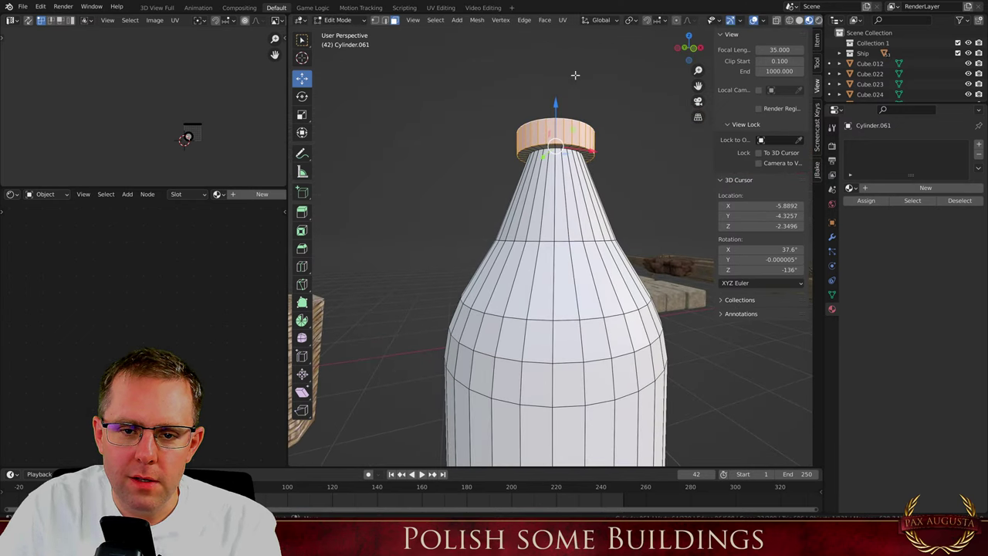
pyautogui.scroll(3, 565, 146)
pyautogui.scroll(-3, 556, 144)
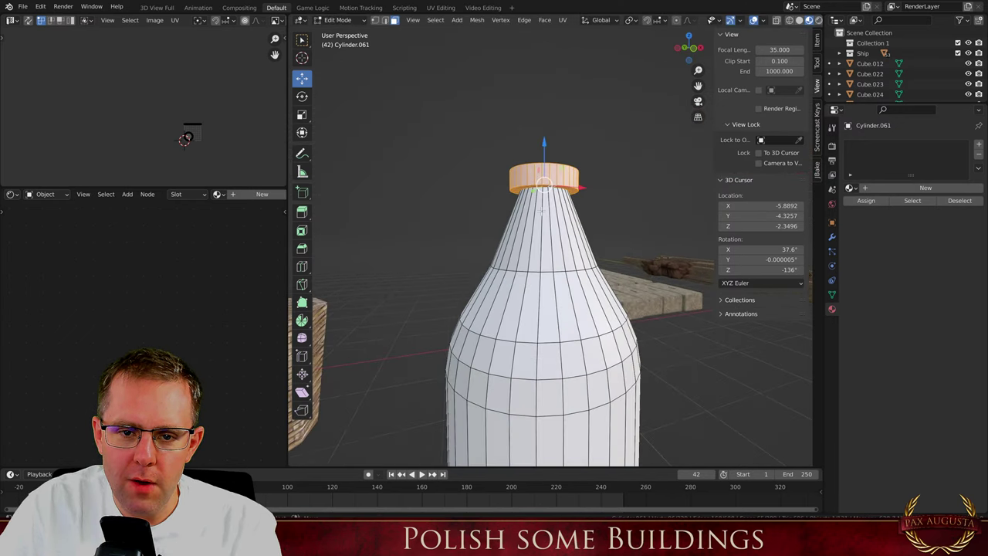
pyautogui.moveTo(543, 146); pyautogui.dragTo(543, 100)
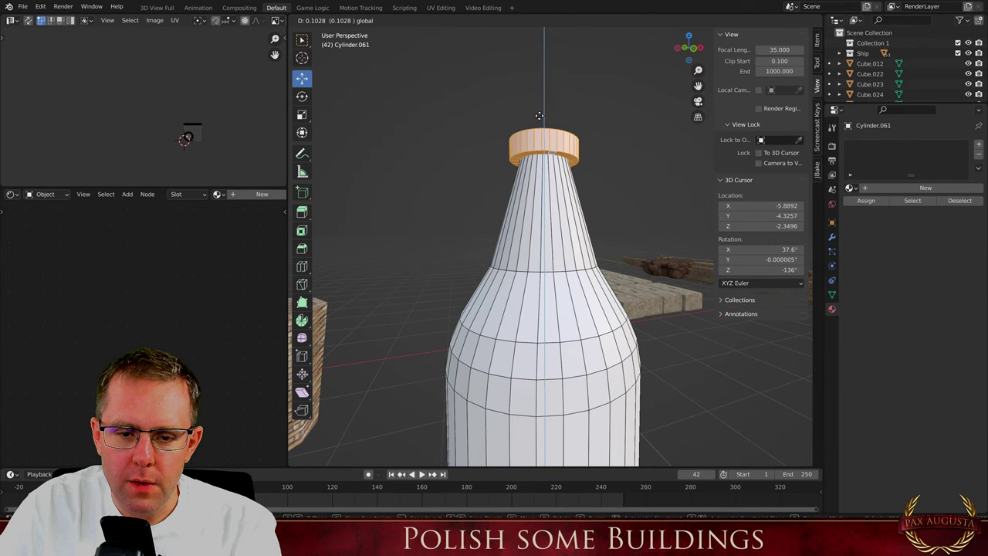
pyautogui.click(540, 116)
pyautogui.press('Tab')
pyautogui.scroll(-4, 540, 155)
pyautogui.moveTo(538, 309); pyautogui.dragTo(535, 336, button='middle')
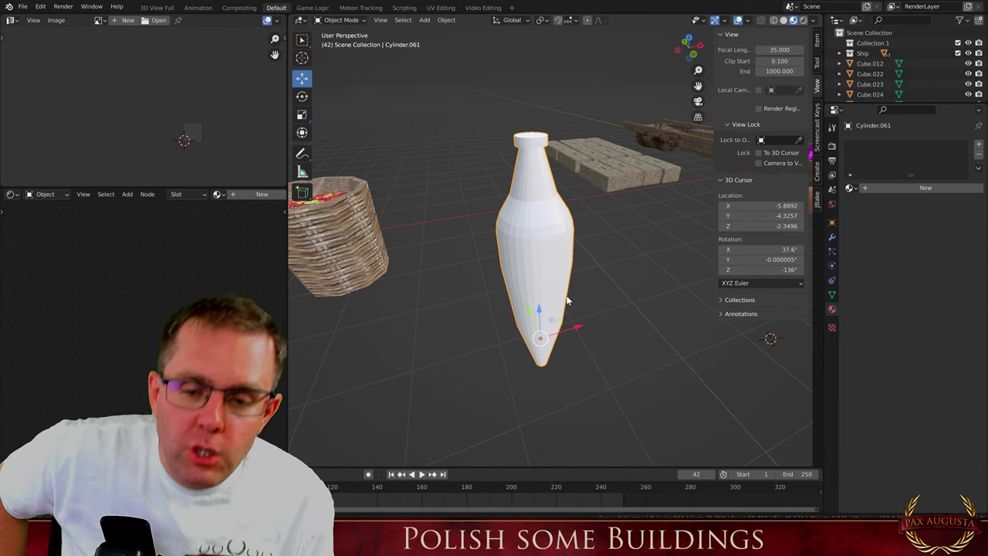
pyautogui.click(616, 188)
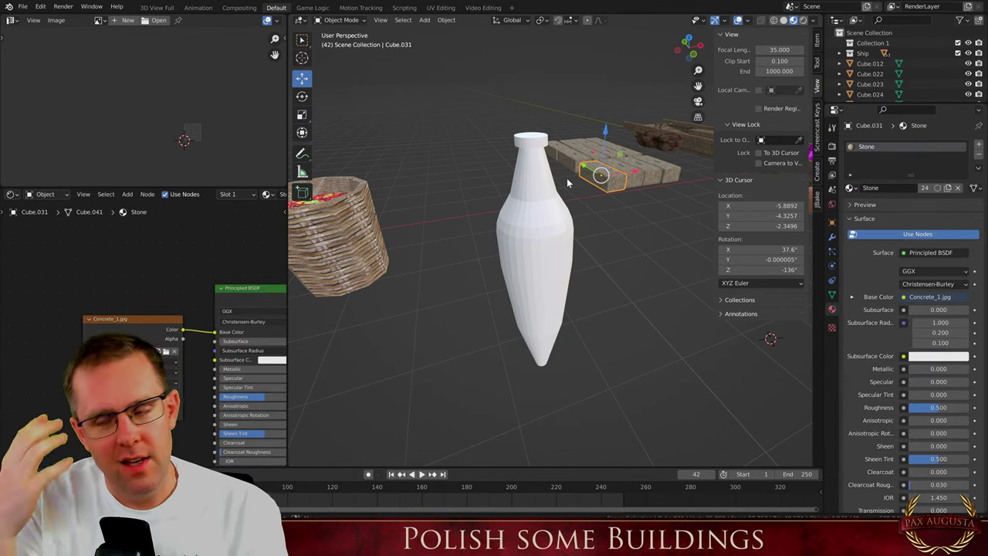
pyautogui.moveTo(562, 168); pyautogui.dragTo(599, 259, button='middle')
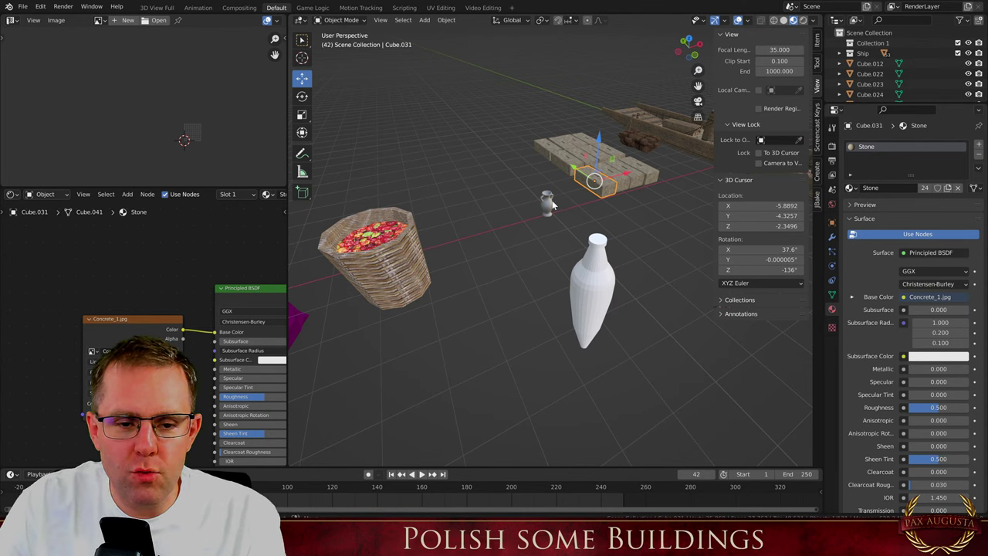
pyautogui.moveTo(562, 192); pyautogui.dragTo(546, 176, button='middle')
pyautogui.scroll(2, 584, 280)
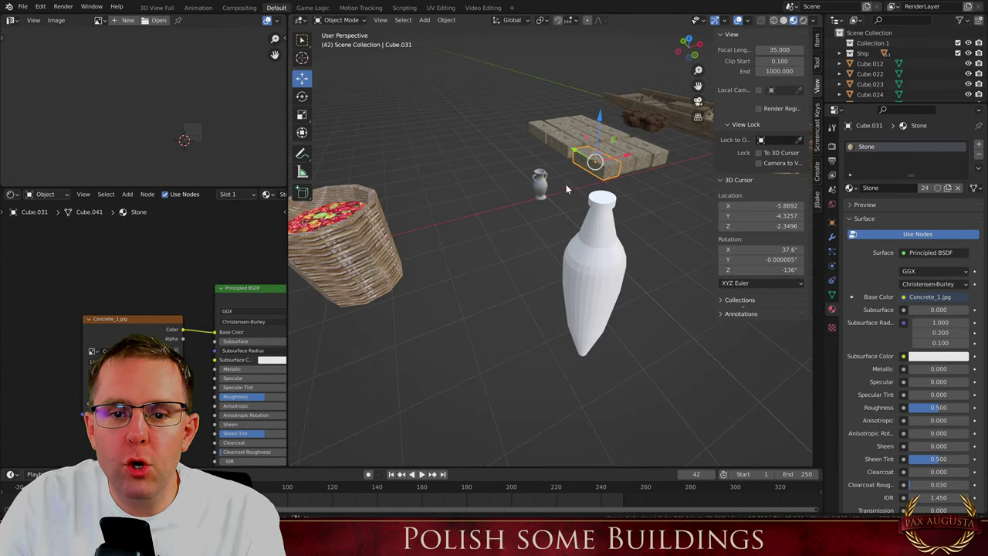
pyautogui.moveTo(545, 224); pyautogui.dragTo(586, 261, button='middle')
# Bevel the vessel's edge loop where the neck meets the shoulder, and return to Object Mode
pyautogui.click(542, 240)
pyautogui.scroll(5, 547, 231)
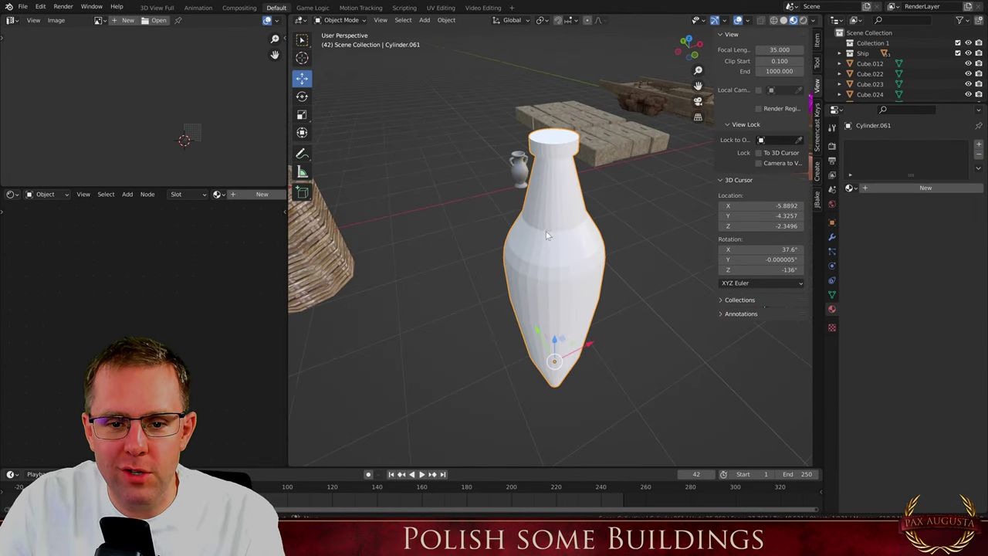
pyautogui.press('Tab')
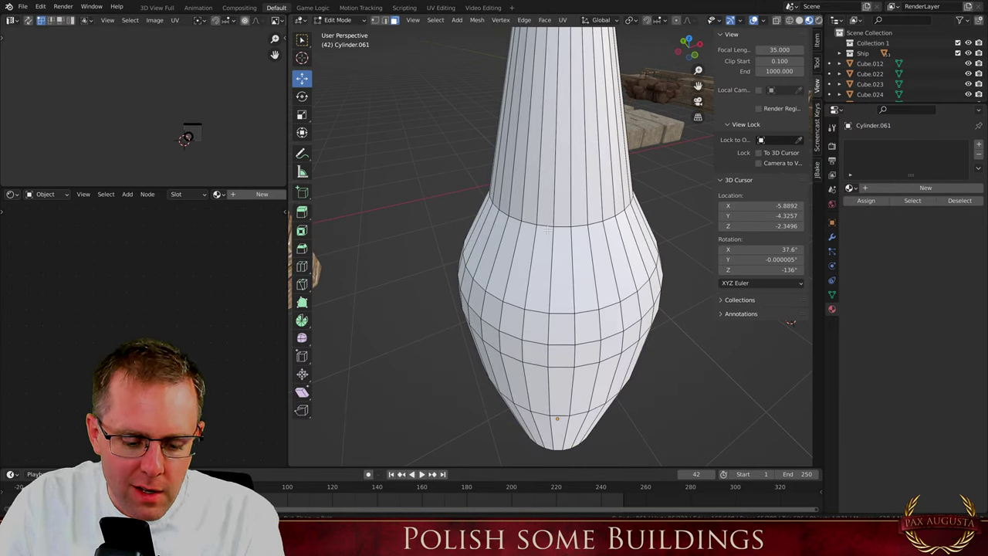
pyautogui.click(556, 220)
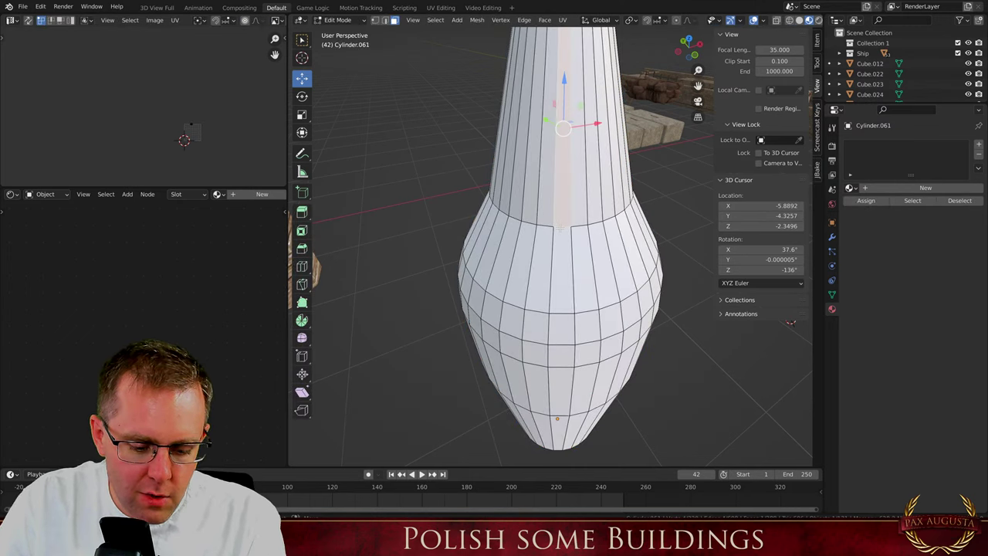
pyautogui.press('2')
pyautogui.hotkey('ctrl', 'b')
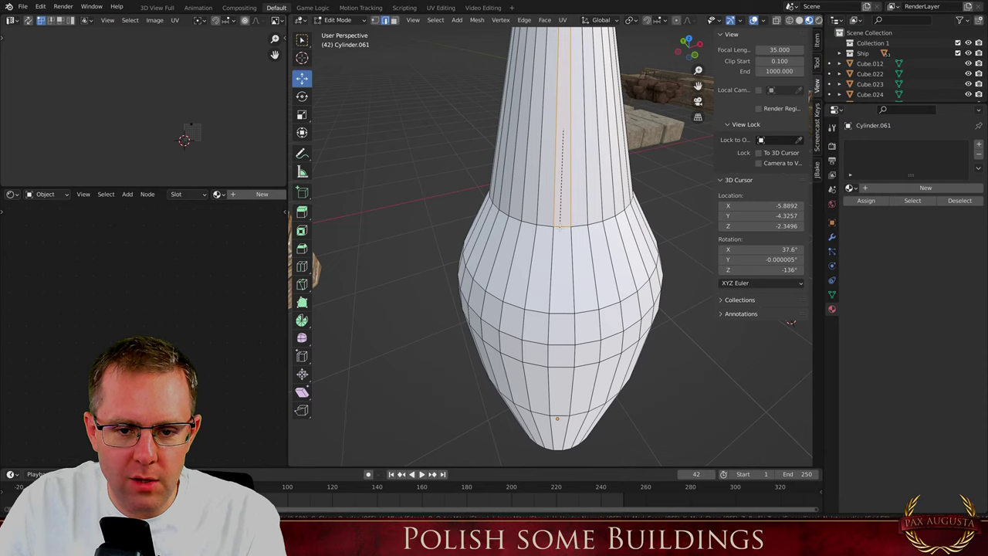
pyautogui.rightClick(559, 227)
pyautogui.click(562, 227)
pyautogui.keyDown('alt'); pyautogui.click(561, 227); pyautogui.keyUp('alt')
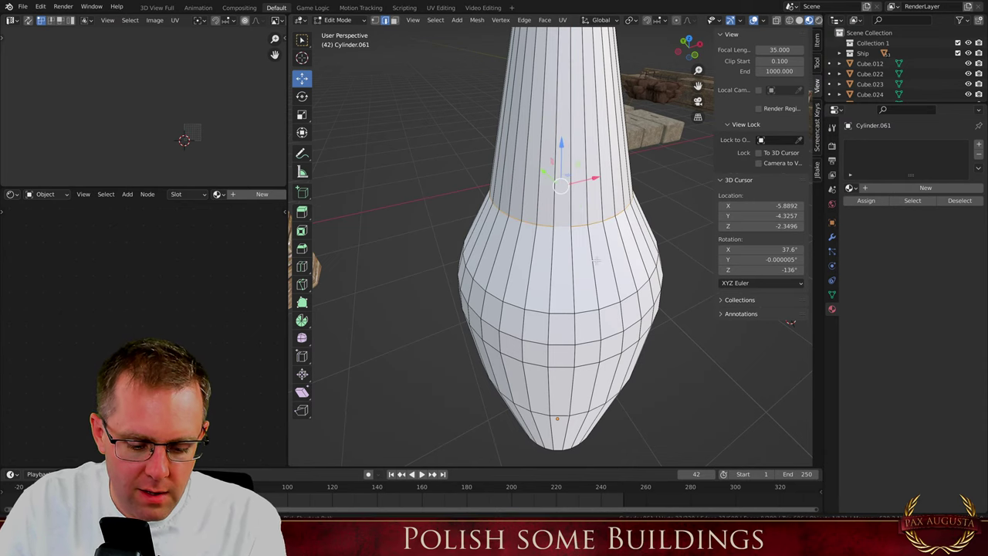
pyautogui.hotkey('ctrl', 'b')
pyautogui.click(601, 275)
pyautogui.press('Tab')
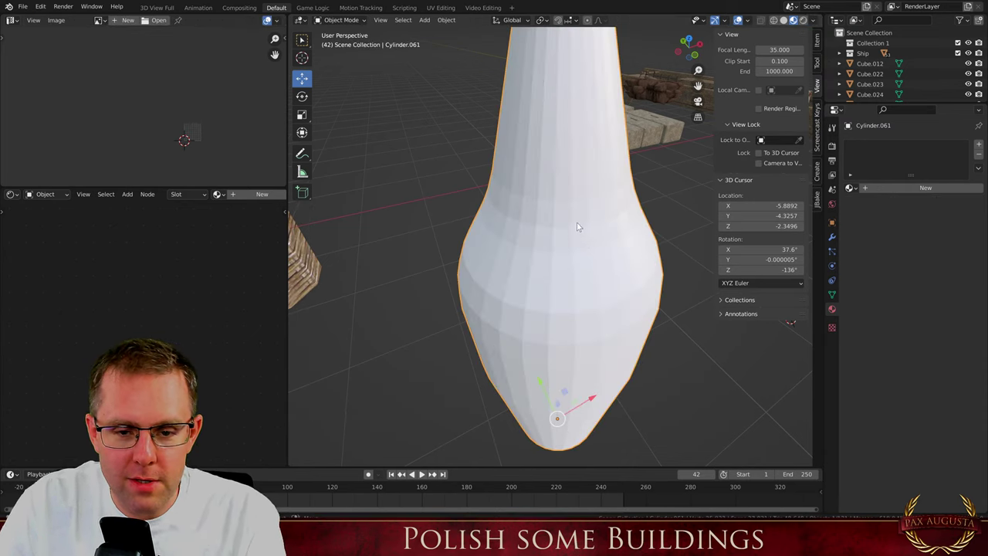
# Delete the ring of faces on the underside of the vessel's rim and leave Edit Mode
pyautogui.scroll(-5, 577, 222)
pyautogui.moveTo(577, 222); pyautogui.dragTo(601, 28, button='middle')
pyautogui.scroll(4, 606, 174)
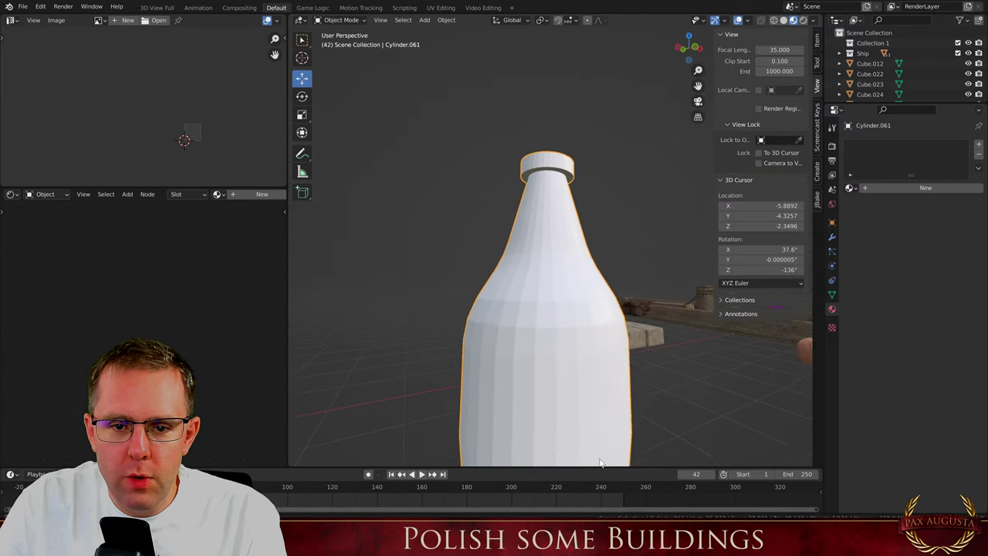
pyautogui.scroll(6, 555, 463)
pyautogui.press('Tab')
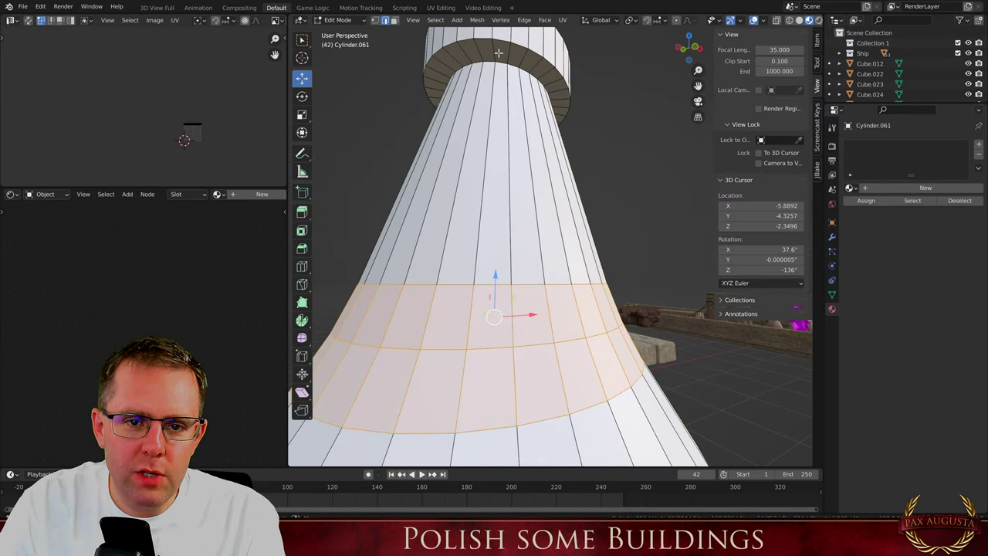
pyautogui.press('3')
pyautogui.keyDown('alt'); pyautogui.click(498, 52); pyautogui.keyUp('alt')
pyautogui.press('x')
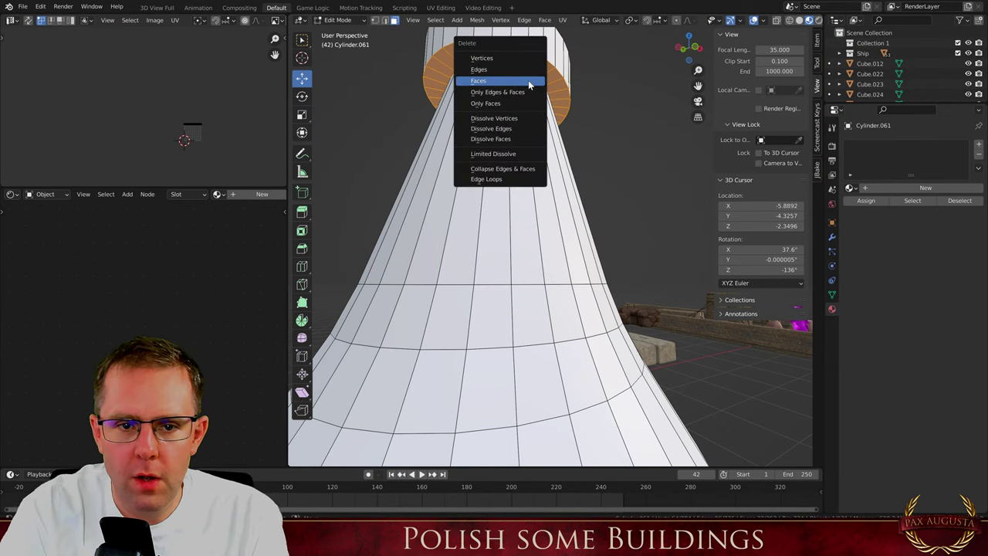
pyautogui.click(529, 82)
pyautogui.press('Tab')
# Apply the vessel's rotation and scale again in Object Mode
pyautogui.scroll(-5, 509, 208)
pyautogui.moveTo(509, 207); pyautogui.dragTo(504, 396, button='middle')
pyautogui.scroll(3, 503, 396)
pyautogui.scroll(-8, 503, 395)
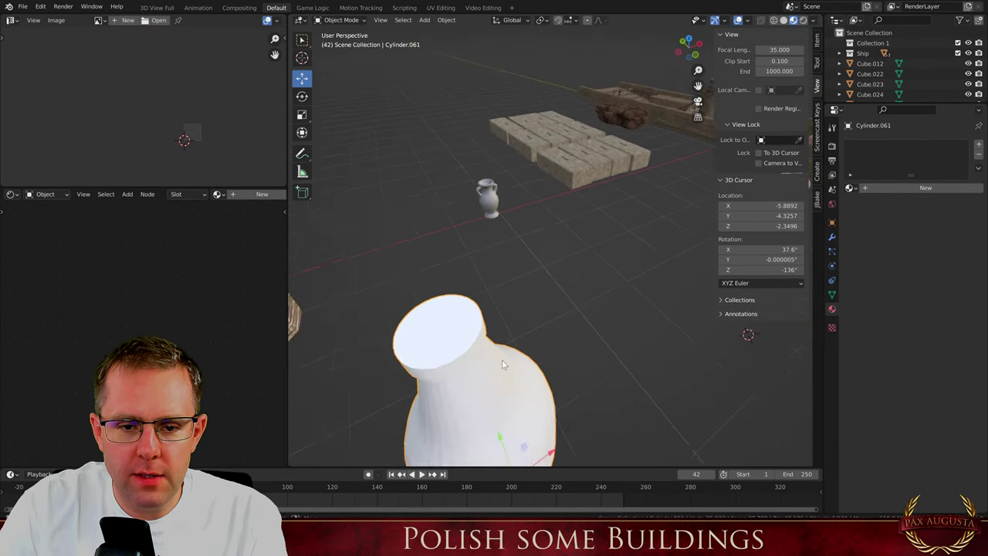
pyautogui.hotkey('ctrl', 'a')
pyautogui.click(494, 340)
pyautogui.click(850, 187)
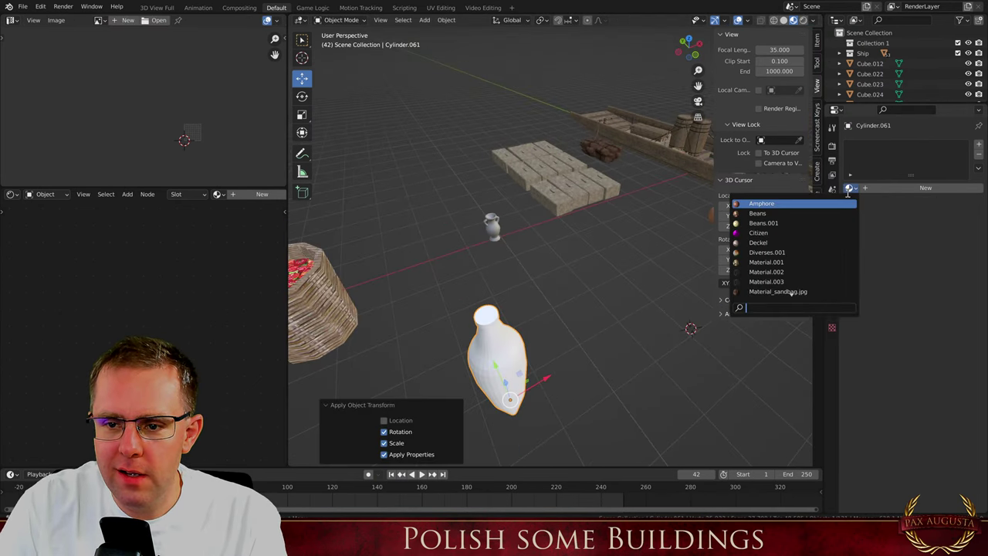
pyautogui.write('am')
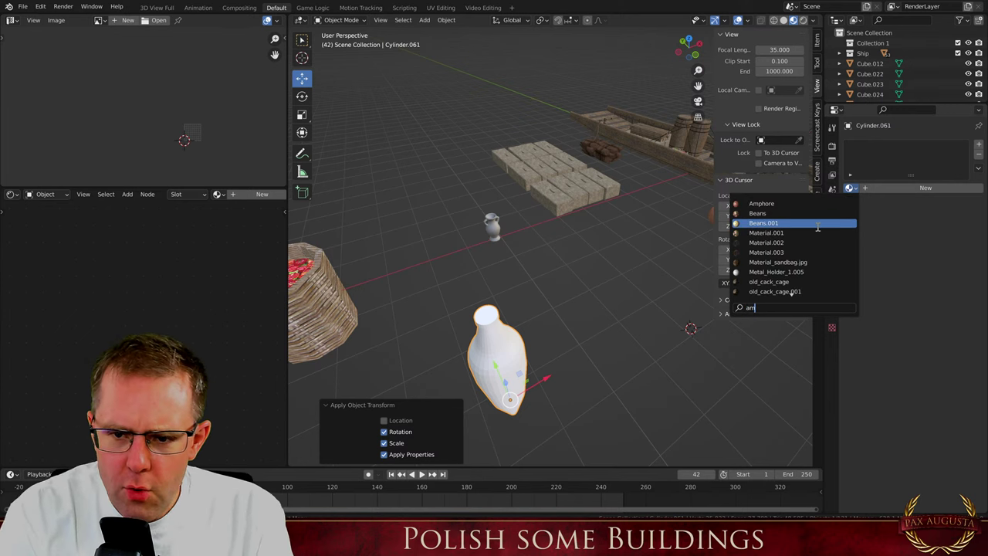
pyautogui.scroll(-4, 610, 255)
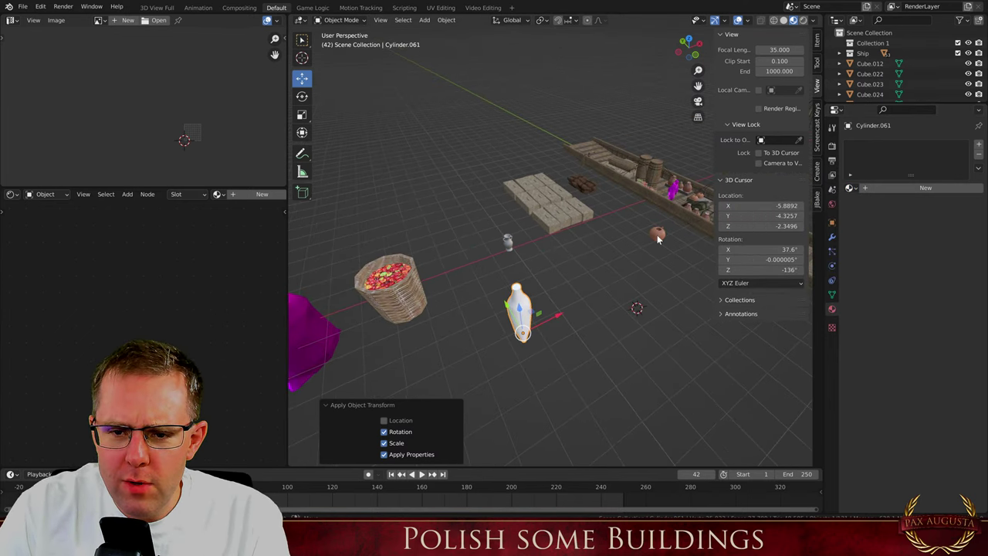
pyautogui.click(658, 235)
pyautogui.click(519, 312)
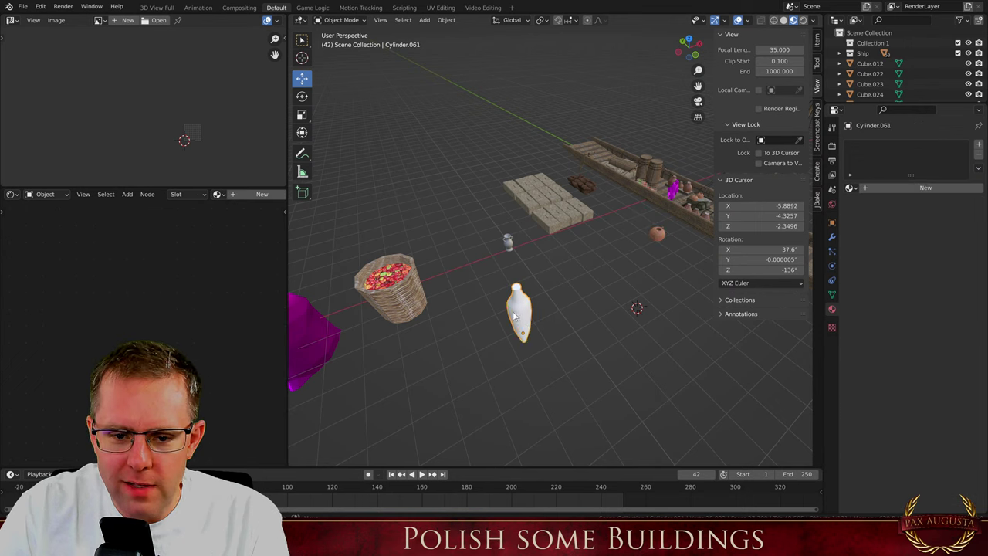
# Assign the existing material Red to the vessel
pyautogui.click(851, 187)
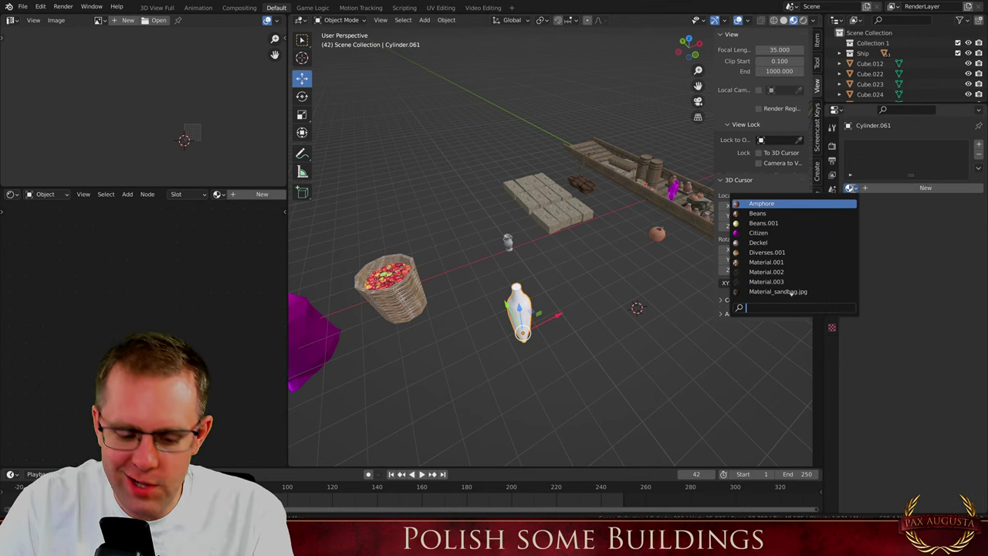
pyautogui.write('re')
pyautogui.press('Return')
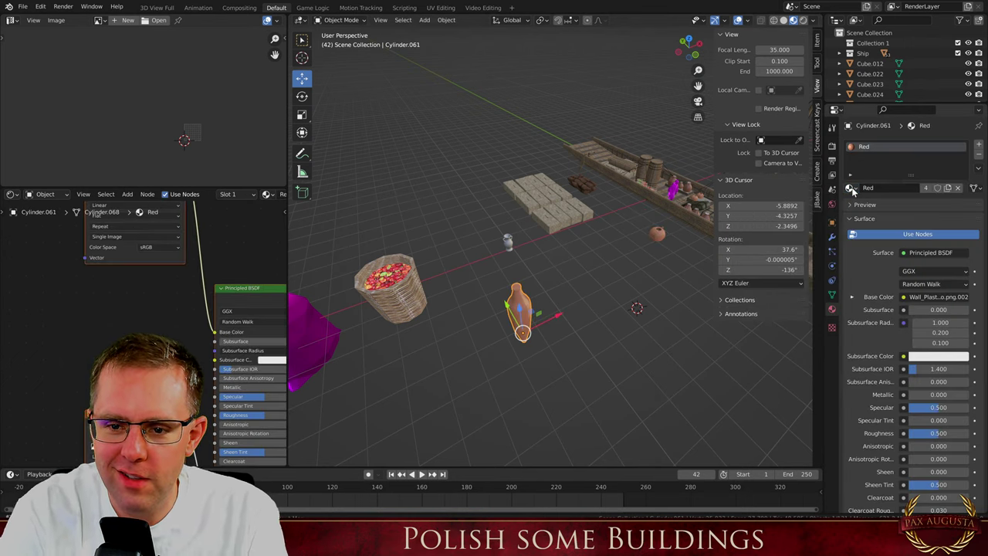
# Unwrap all of the vessel's faces with Cube Projection
pyautogui.press('KP_Decimal')
pyautogui.press('Tab')
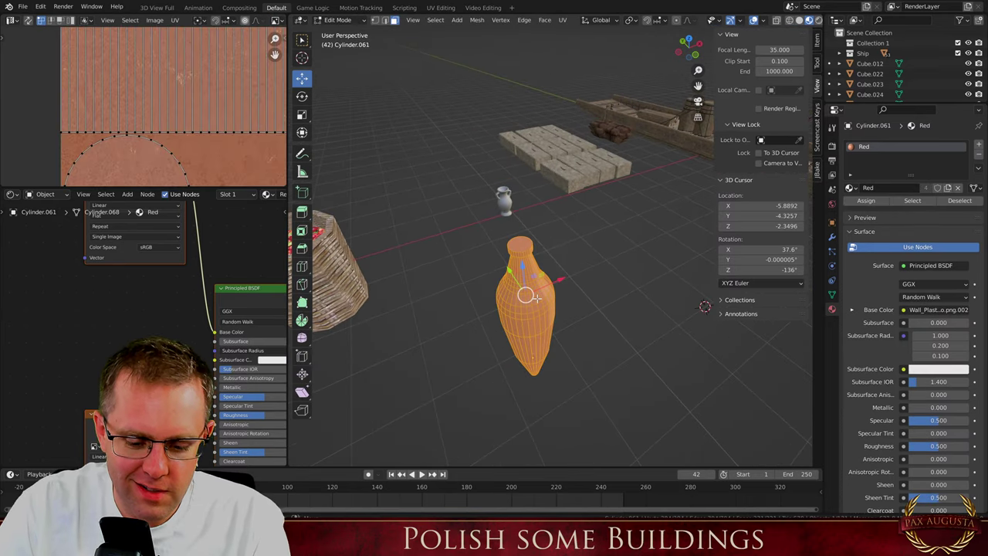
pyautogui.press('u')
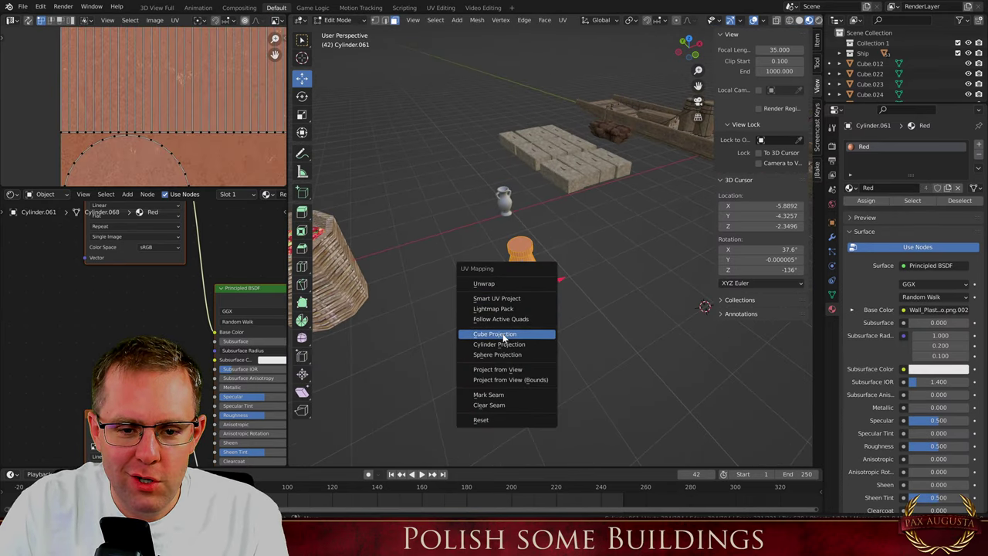
pyautogui.click(502, 334)
# Select the vessel's entire UV layout, scale it by about 1.897, and leave Edit Mode
pyautogui.scroll(2, 512, 282)
pyautogui.scroll(-3, 193, 116)
pyautogui.press('a')
pyautogui.press('s')
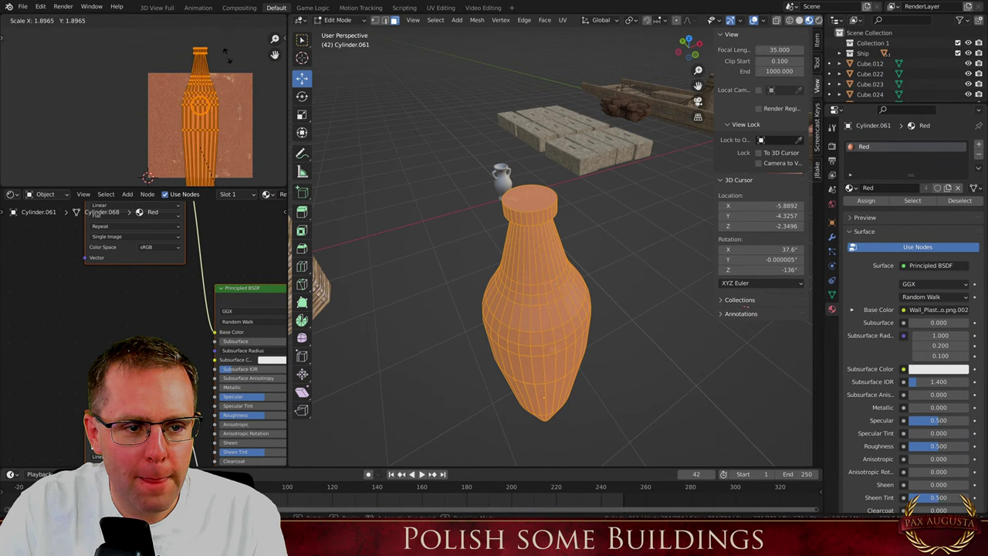
pyautogui.click(227, 56)
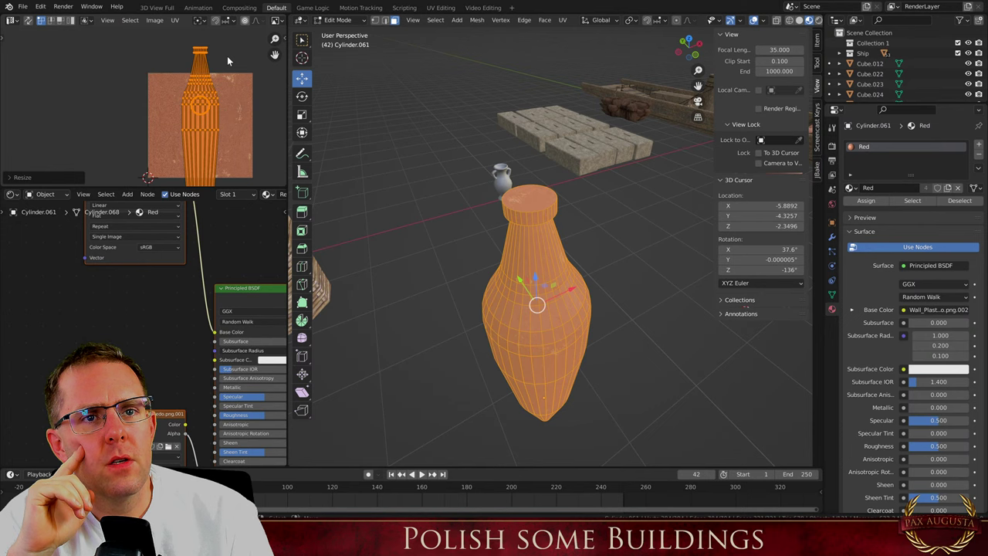
pyautogui.scroll(-4, 227, 55)
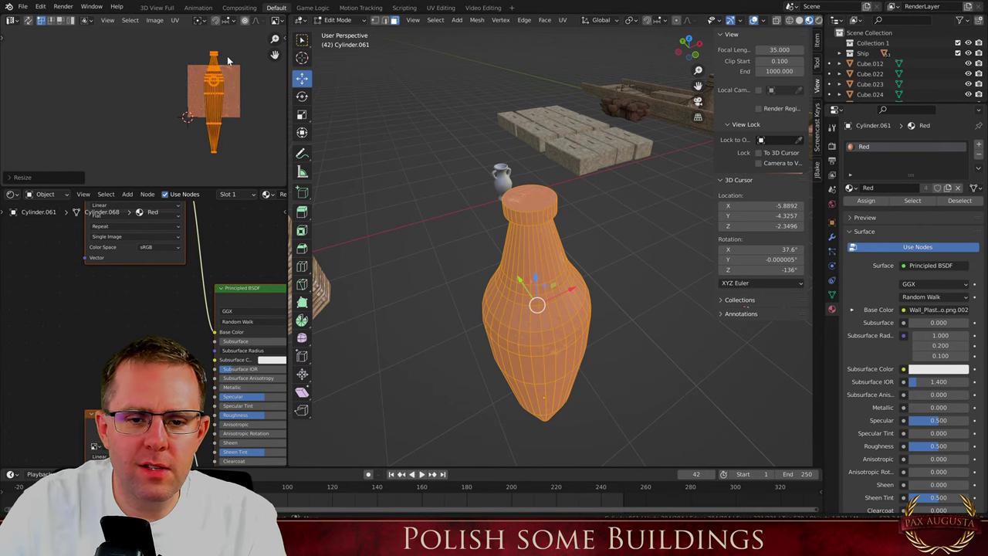
pyautogui.press('Tab')
# Select the clay jars on the ship's deck and examine their shape and material as a reference for the vessel
pyautogui.scroll(-5, 436, 191)
pyautogui.moveTo(435, 192); pyautogui.dragTo(540, 192, button='middle')
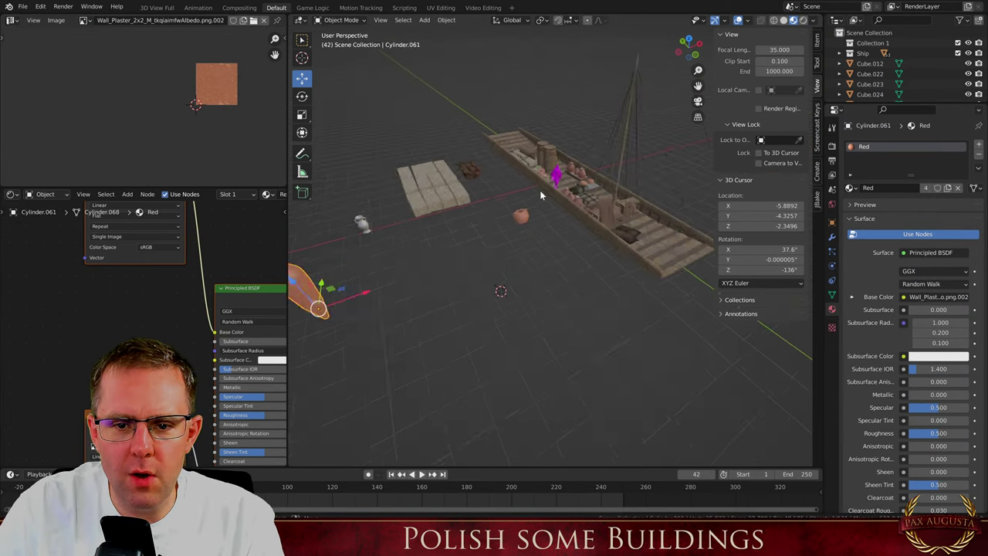
pyautogui.scroll(8, 557, 187)
pyautogui.scroll(-5, 579, 145)
pyautogui.click(510, 255)
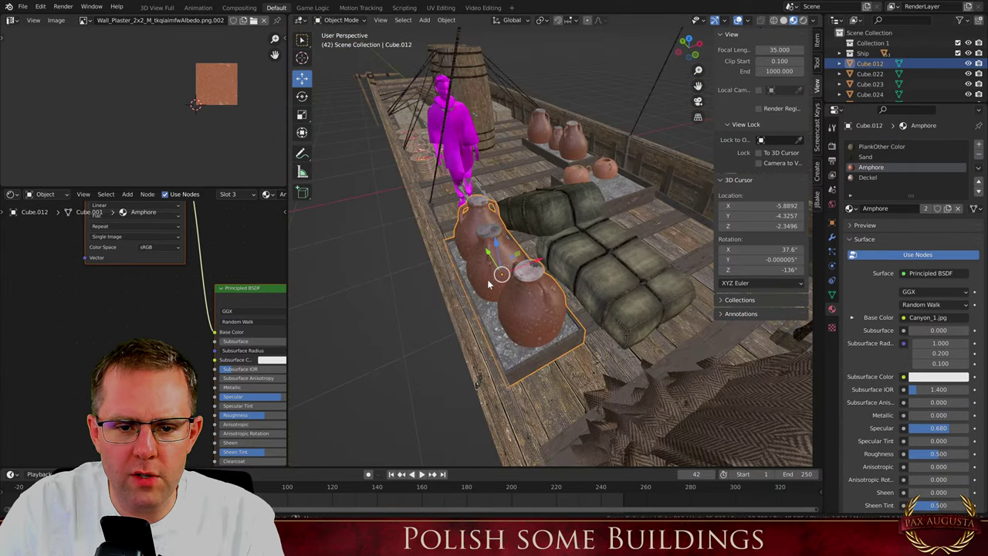
pyautogui.scroll(-3, 517, 278)
pyautogui.scroll(7, 524, 303)
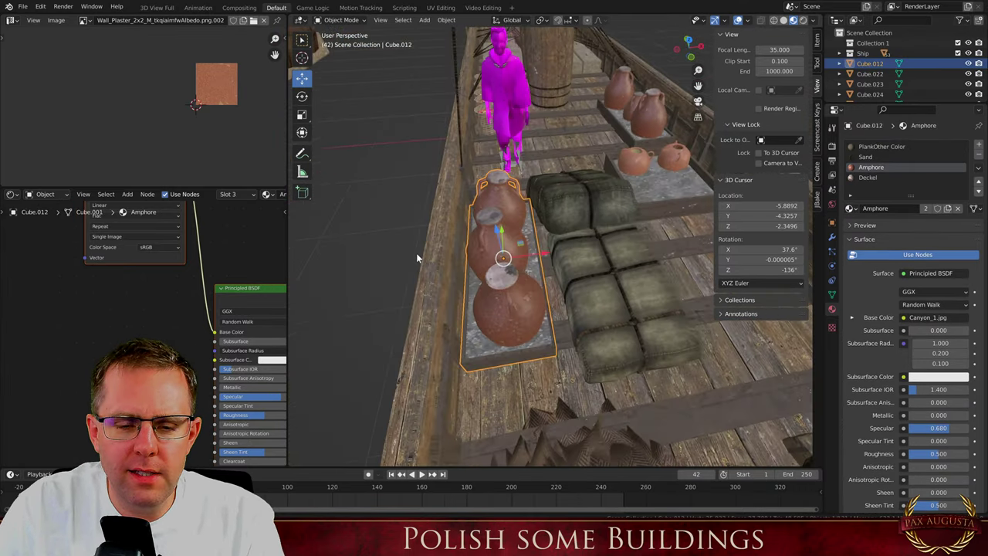
pyautogui.moveTo(495, 235); pyautogui.dragTo(462, 198, button='middle')
pyautogui.scroll(2, 516, 226)
pyautogui.scroll(-3, 463, 197)
pyautogui.scroll(-6, 463, 203)
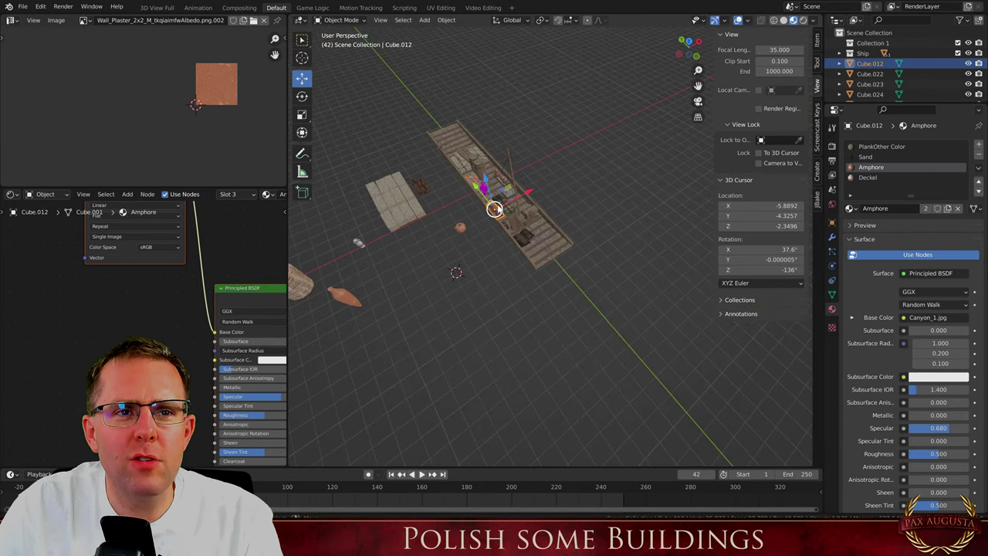
# Select the pointed clay vessel and bevel the outer edge of its top rim face by about 0.028
pyautogui.scroll(2, 383, 216)
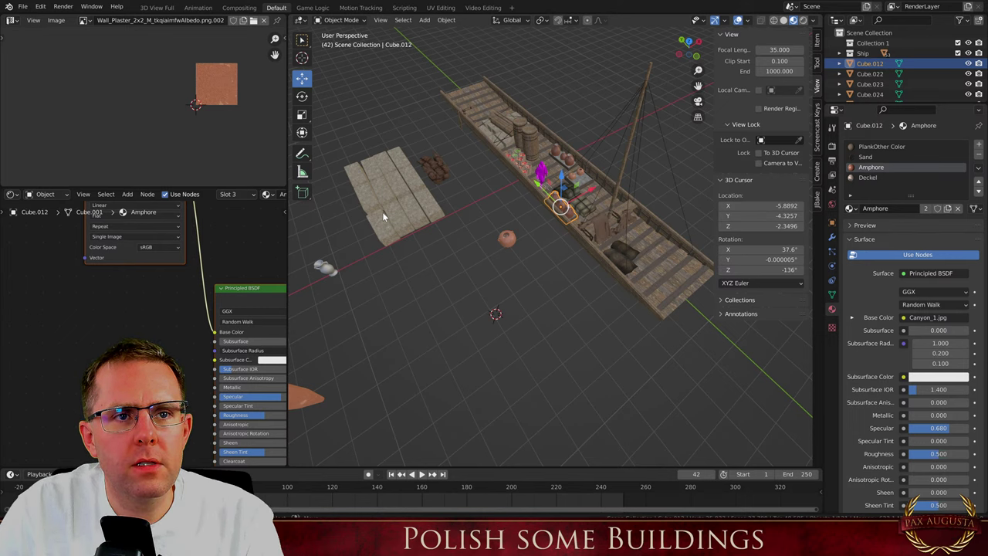
pyautogui.scroll(-3, 382, 212)
pyautogui.moveTo(383, 211); pyautogui.dragTo(454, 224, button='middle')
pyautogui.scroll(3, 407, 256)
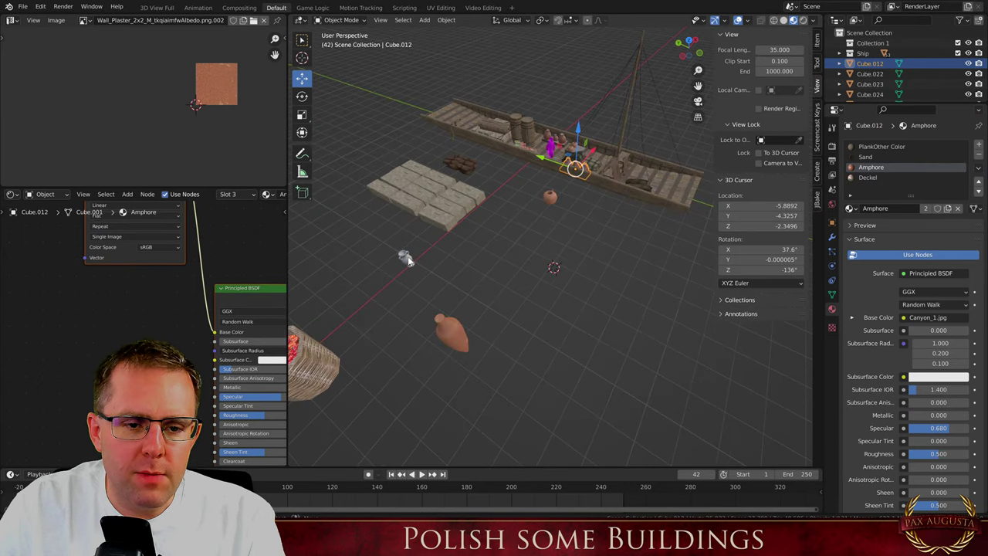
pyautogui.click(453, 340)
pyautogui.scroll(6, 479, 293)
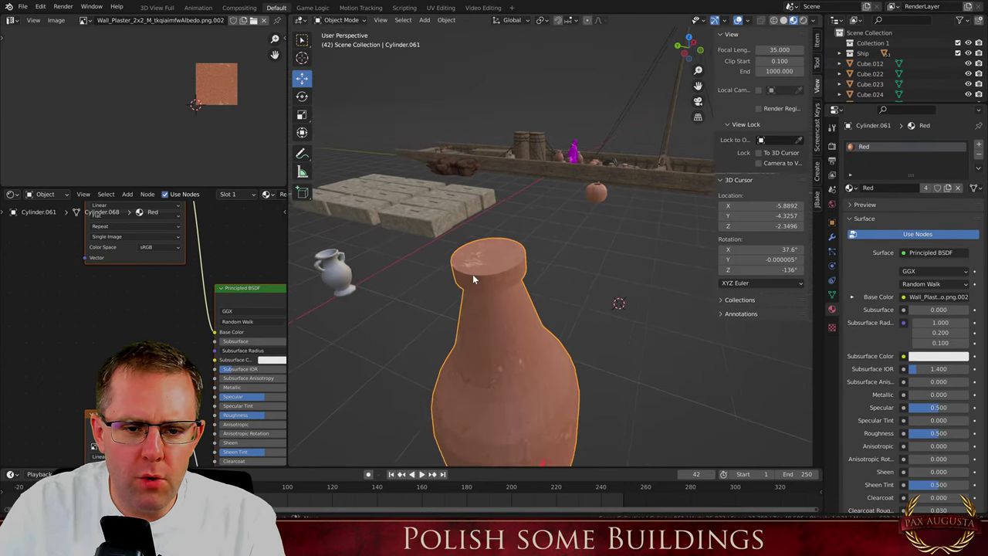
pyautogui.press('Tab')
pyautogui.keyDown('alt'); pyautogui.click(499, 281); pyautogui.keyUp('alt')
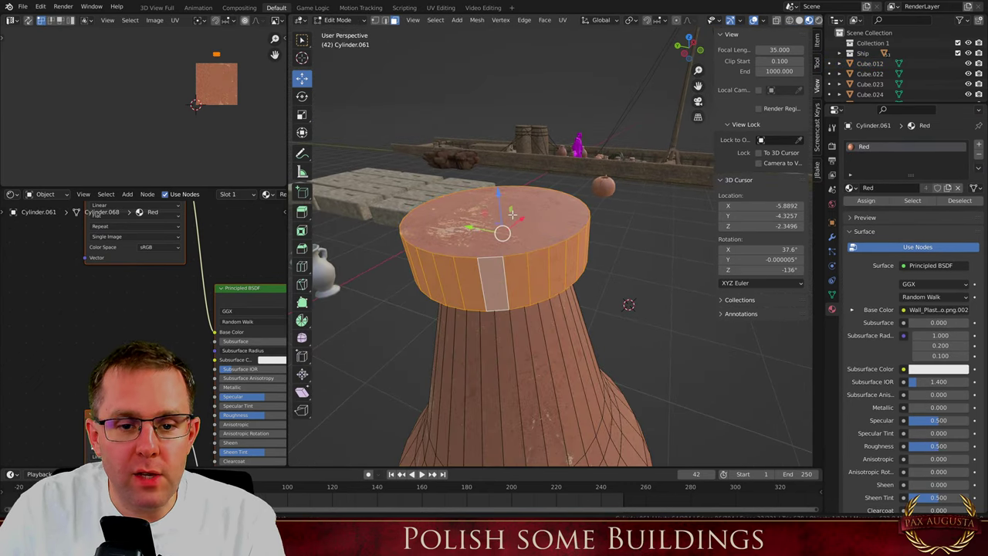
pyautogui.keyDown('shift'); pyautogui.click(434, 221); pyautogui.keyUp('shift')
pyautogui.press('ctrl+KP_Subtract')
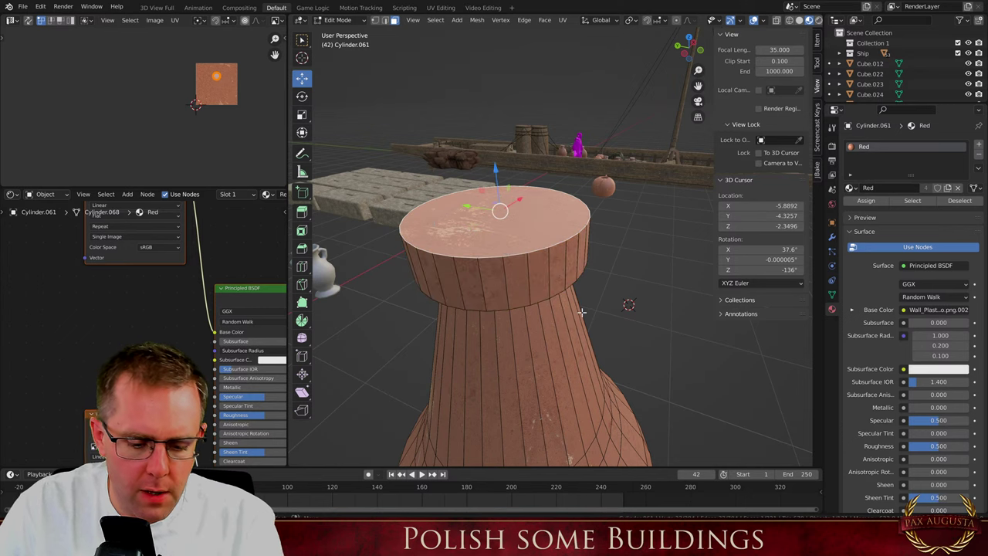
pyautogui.press('i')
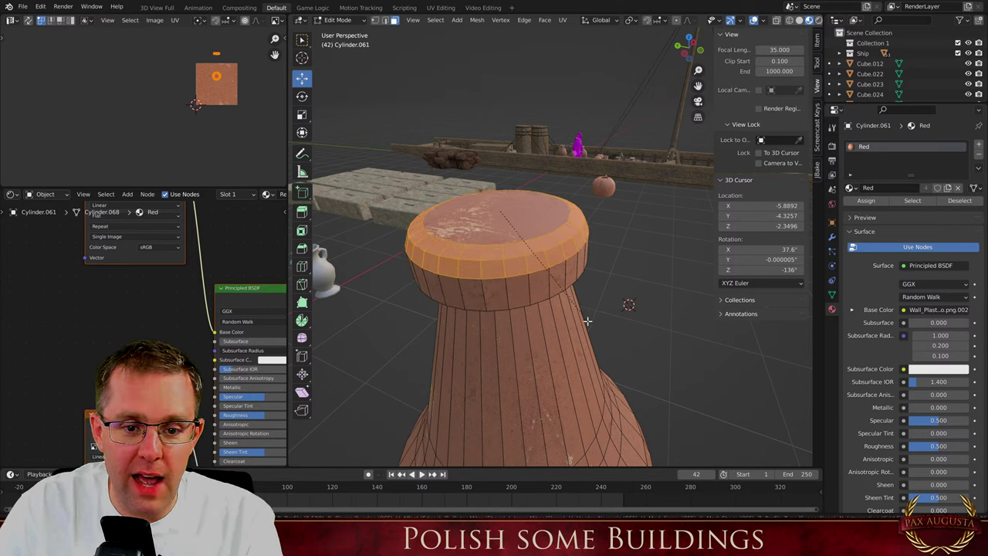
pyautogui.click(587, 326)
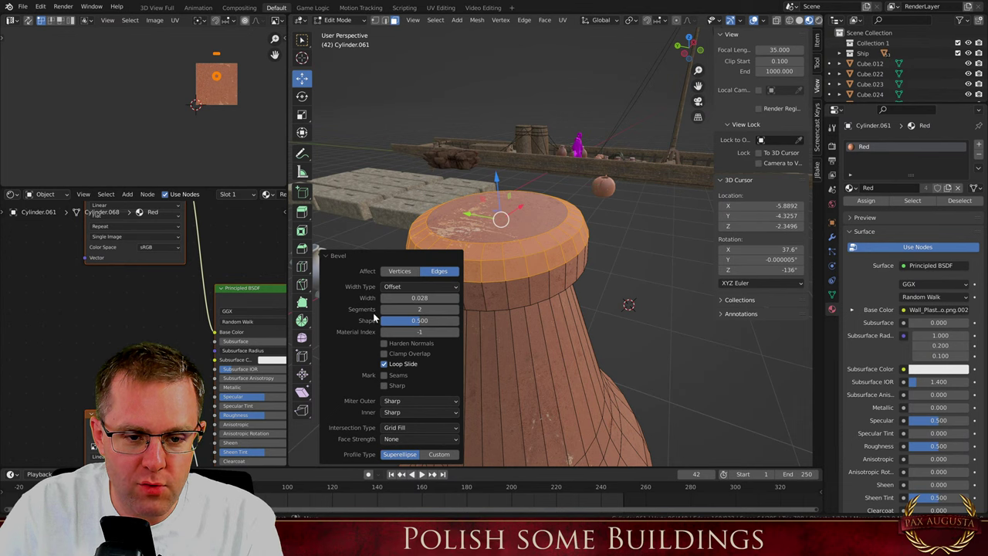
pyautogui.press('Tab')
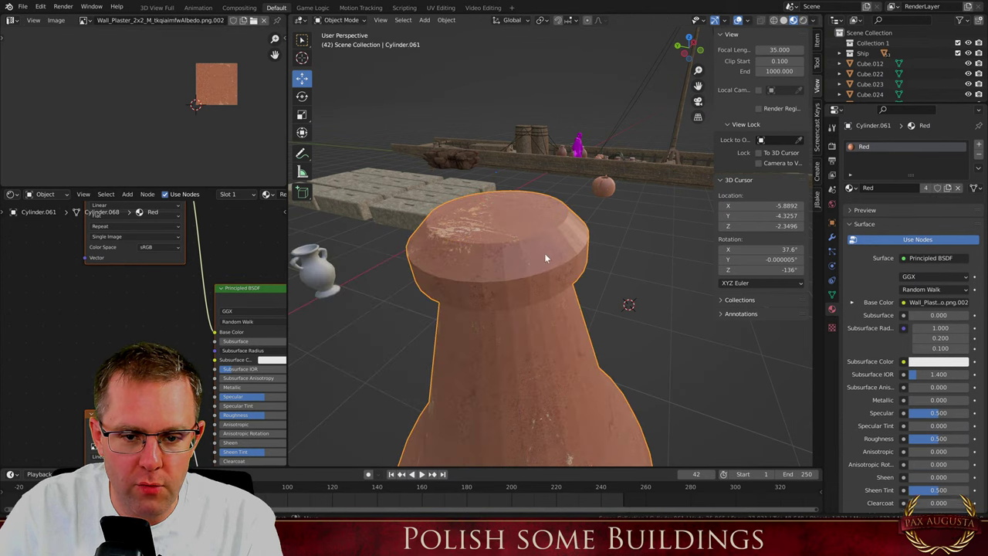
# Select the rim's side faces, beveled faces and top face, and add a second material slot to the vessel
pyautogui.hotkey('ctrl', 'z')
pyautogui.hotkey('ctrl', 'z')
pyautogui.press('Tab')
pyautogui.keyDown('alt'); pyautogui.click(527, 279); pyautogui.keyUp('alt')
pyautogui.keyDown('alt'); pyautogui.keyDown('shift'); pyautogui.click(514, 244); pyautogui.keyUp('shift'); pyautogui.keyUp('alt')
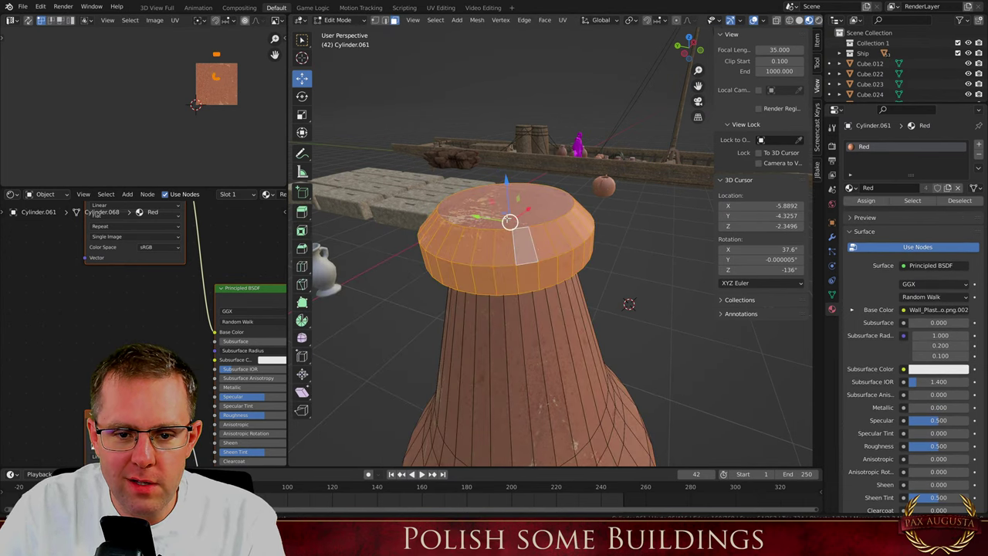
pyautogui.keyDown('shift'); pyautogui.click(509, 222); pyautogui.keyUp('shift')
pyautogui.click(979, 145)
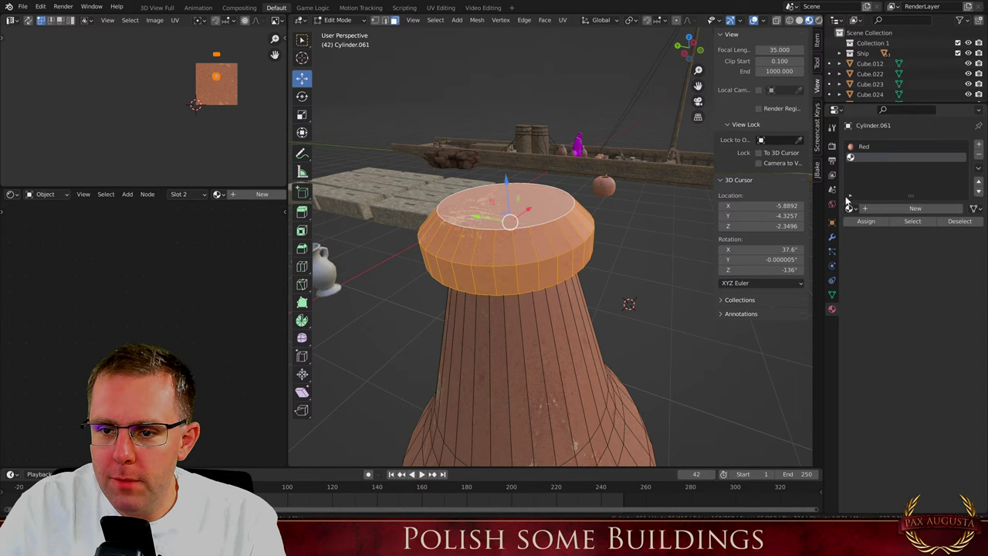
# Inspect the clay jars on the ship's deck to identify the material used on their lids
pyautogui.press('Tab')
pyautogui.scroll(-4, 517, 225)
pyautogui.moveTo(517, 225); pyautogui.dragTo(451, 343, button='middle')
pyautogui.scroll(-8, 490, 232)
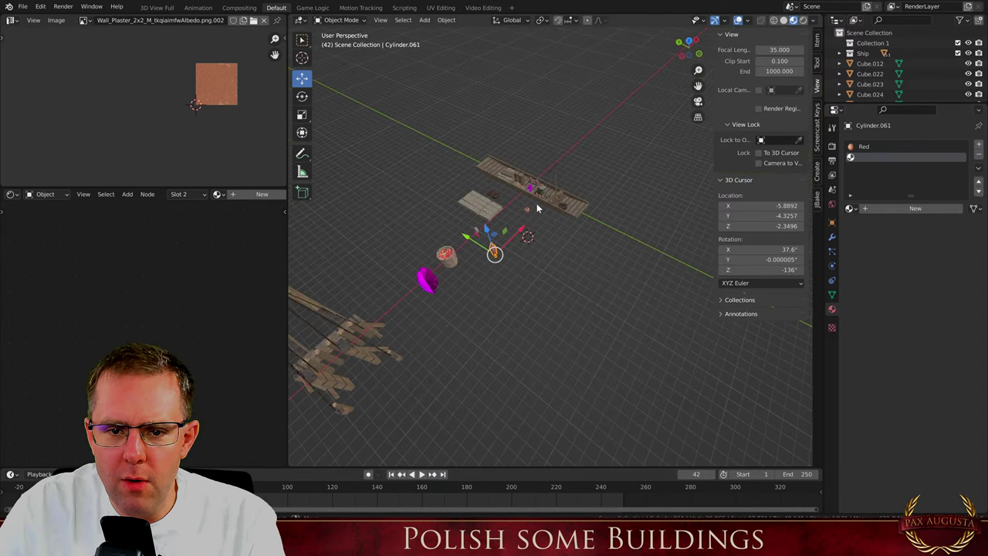
pyautogui.scroll(1, 542, 197)
pyautogui.scroll(10, 543, 185)
pyautogui.click(500, 197)
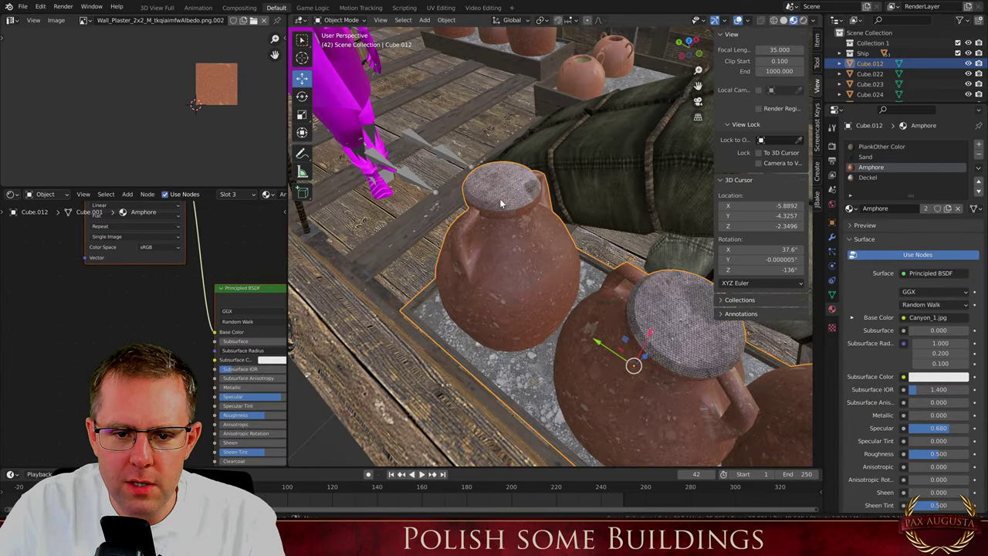
pyautogui.press('Tab')
pyautogui.press('Tab')
pyautogui.scroll(-8, 494, 193)
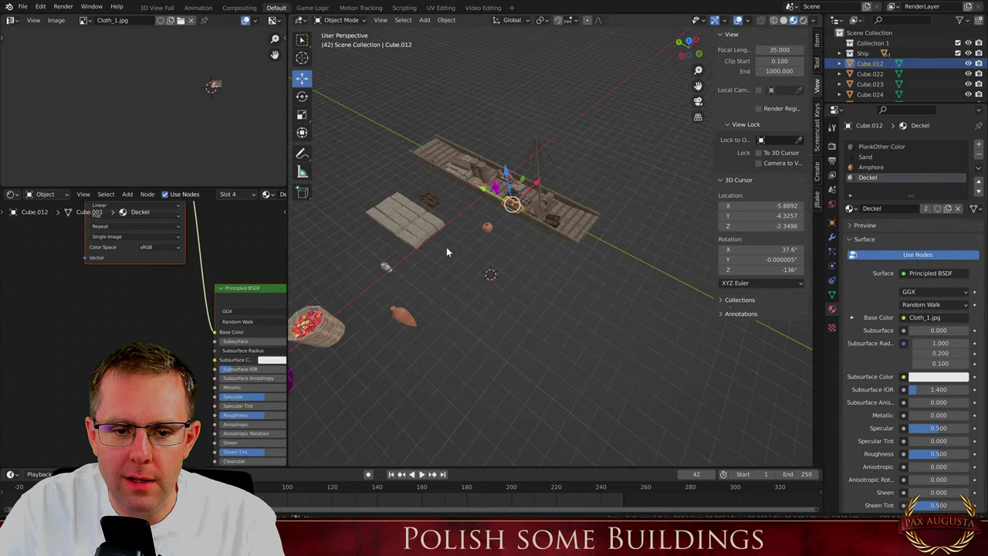
# Put the existing material Deckel in the vessel's second slot and assign it to the selected rim faces
pyautogui.scroll(2, 416, 293)
pyautogui.click(390, 340)
pyautogui.press('Tab')
pyautogui.scroll(5, 383, 345)
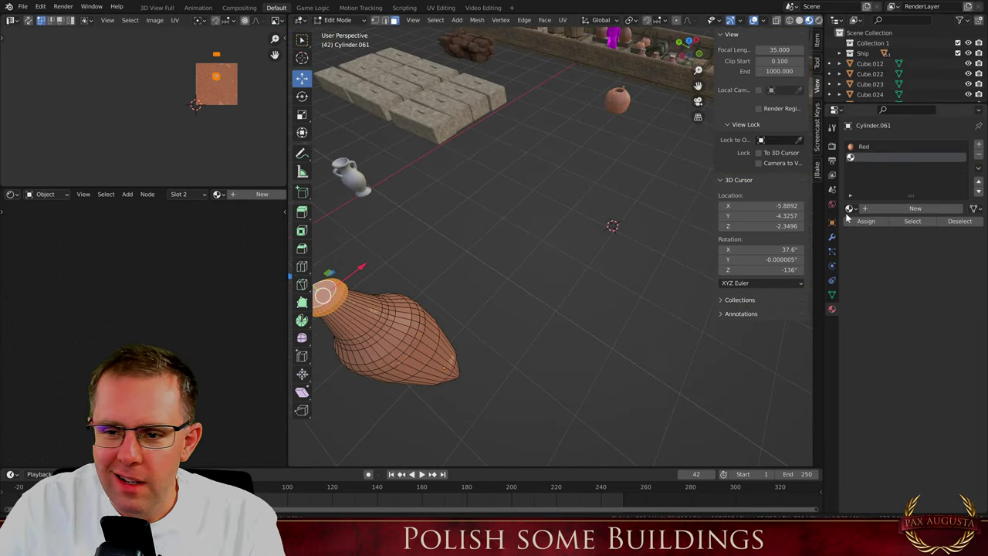
pyautogui.click(848, 210)
pyautogui.write('dek')
pyautogui.press('BackSpace')
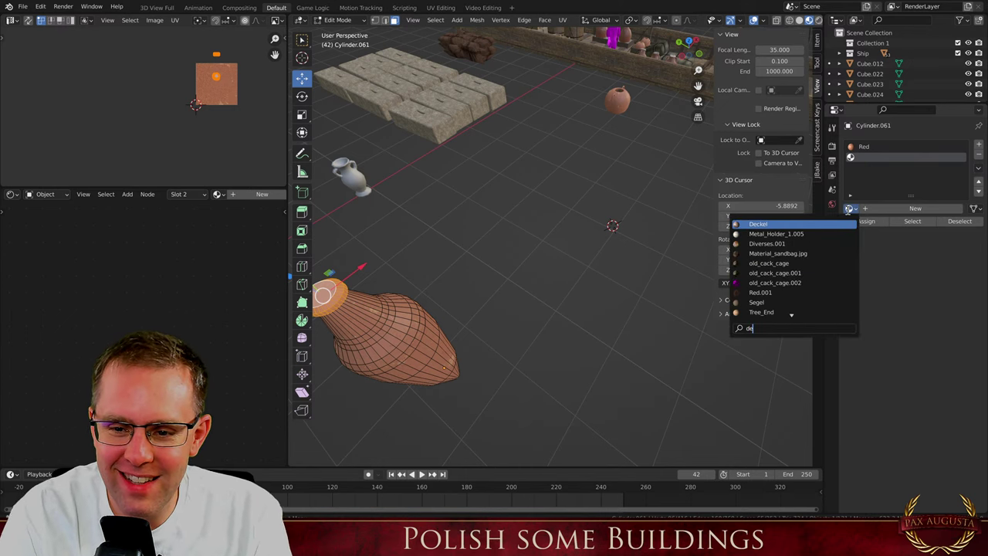
pyautogui.press('Return')
pyautogui.click(855, 224)
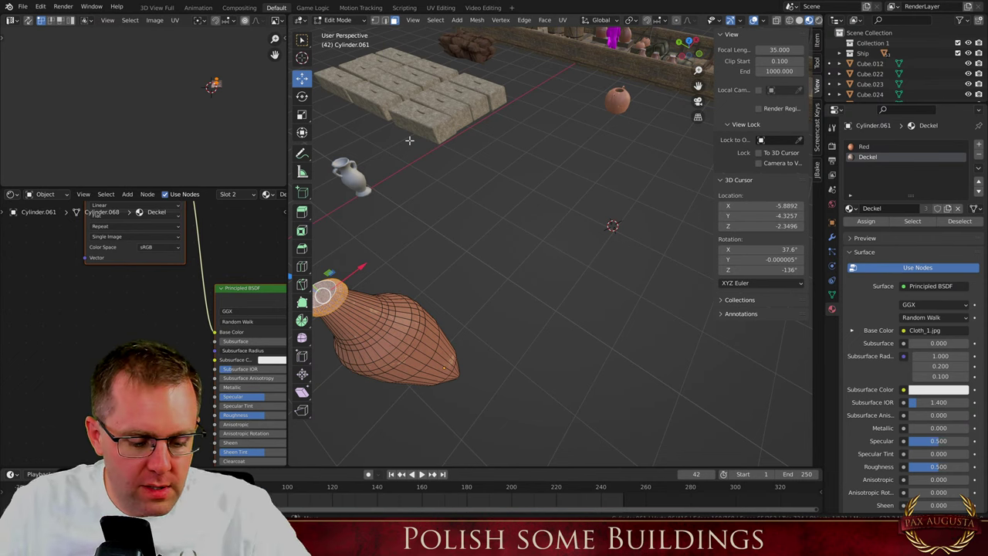
# Unwrap the selected rim faces with the Angle Based method, scale their UVs down on the cloth texture, and leave Edit Mode
pyautogui.scroll(-3, 459, 148)
pyautogui.keyDown('shift'); pyautogui.moveTo(324, 251); pyautogui.dragTo(409, 232, button='middle'); pyautogui.keyUp('shift')
pyautogui.scroll(4, 433, 202)
pyautogui.press('u')
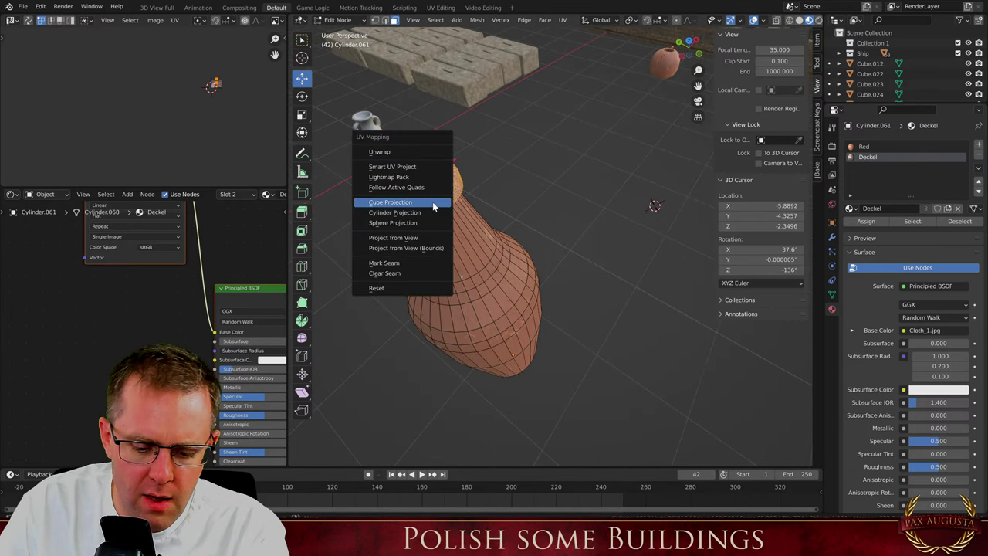
pyautogui.click(401, 155)
pyautogui.scroll(5, 208, 81)
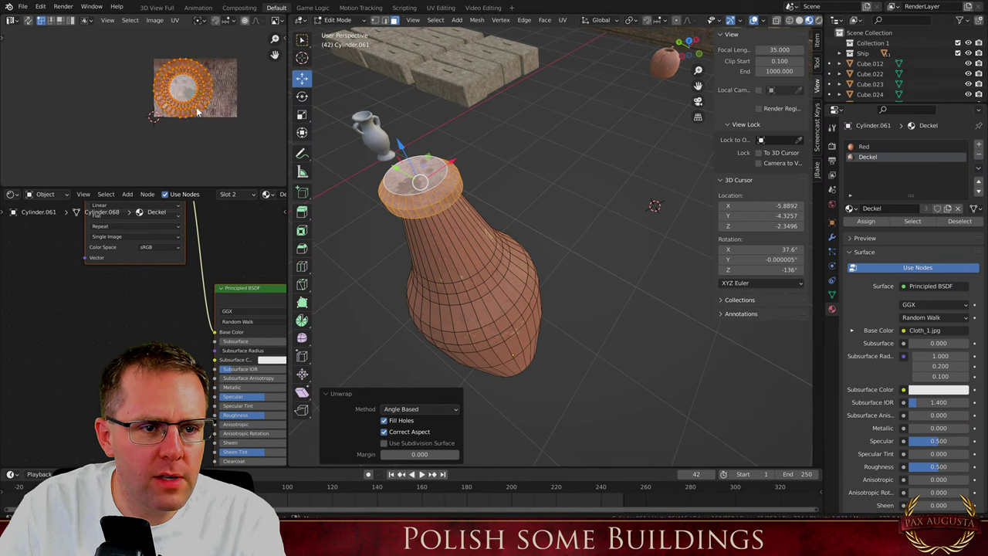
pyautogui.press('s')
pyautogui.click(195, 110)
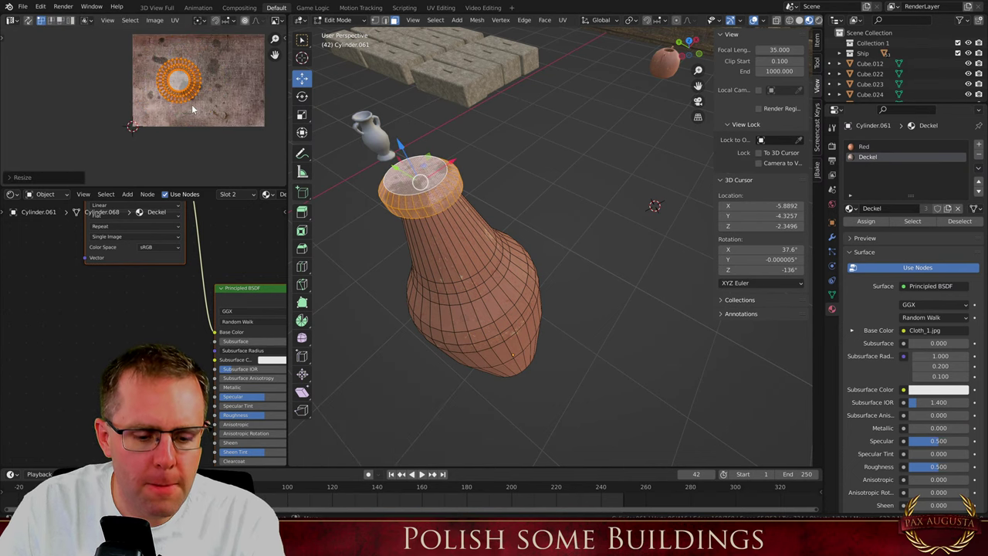
pyautogui.press('Tab')
# Place the 3D cursor on the side of the vessel's neck, add a cube there and scale it to about 0.023
pyautogui.moveTo(473, 177); pyautogui.dragTo(668, 162, button='middle')
pyautogui.scroll(3, 496, 211)
pyautogui.scroll(-6, 497, 210)
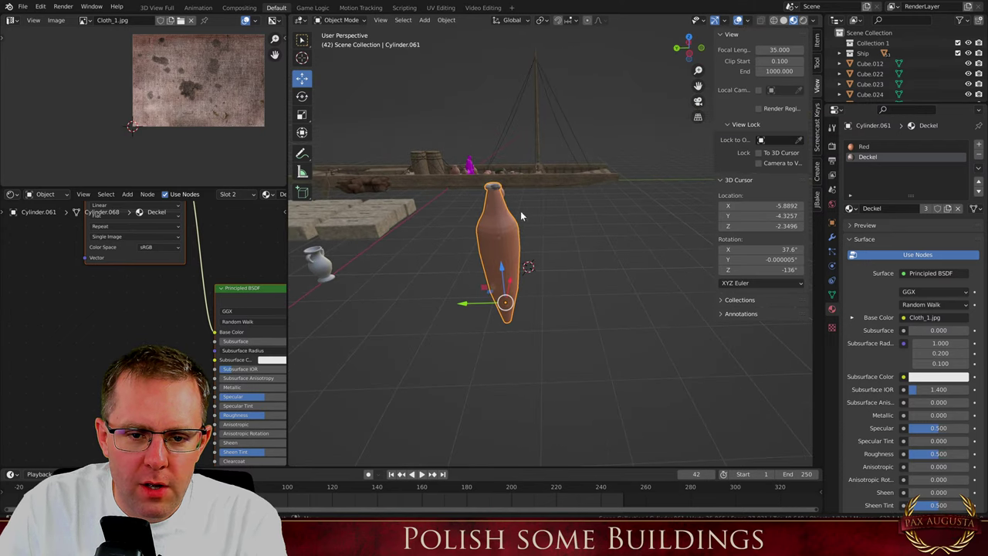
pyautogui.scroll(6, 500, 209)
pyautogui.keyDown('shift'); pyautogui.rightClick(495, 159); pyautogui.keyUp('shift')
pyautogui.hotkey('shift', 'a')
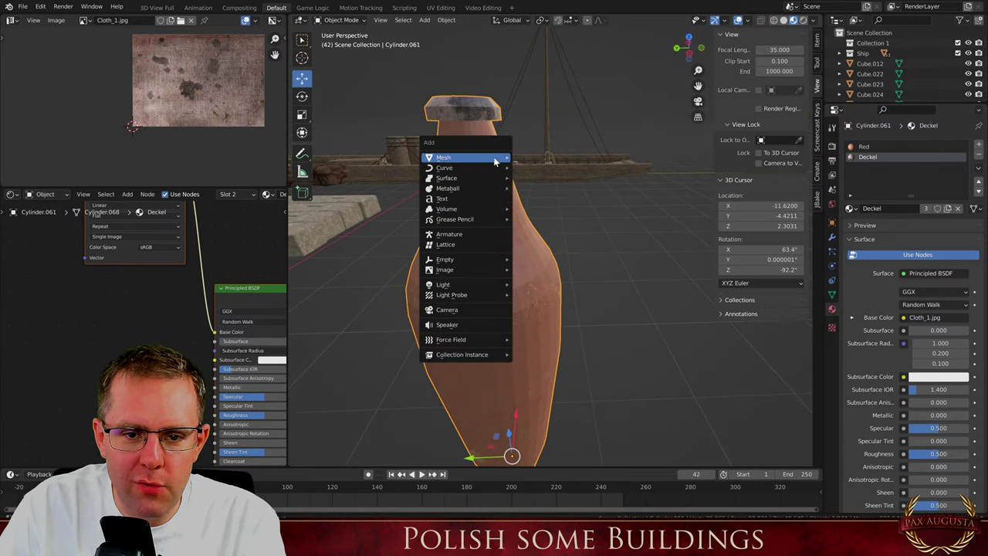
pyautogui.moveTo(495, 160)
pyautogui.click(525, 170)
pyautogui.press('s')
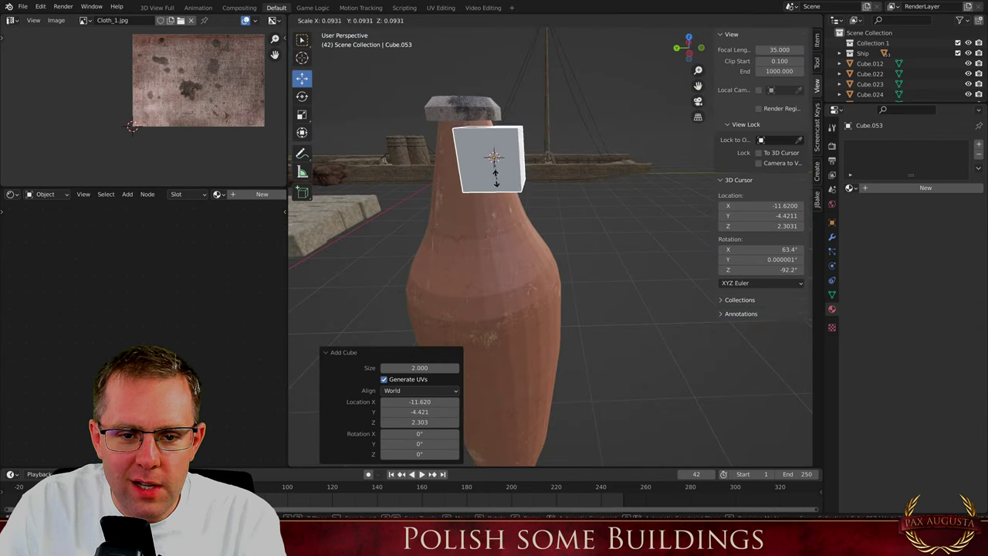
pyautogui.click(496, 161)
pyautogui.scroll(2, 502, 171)
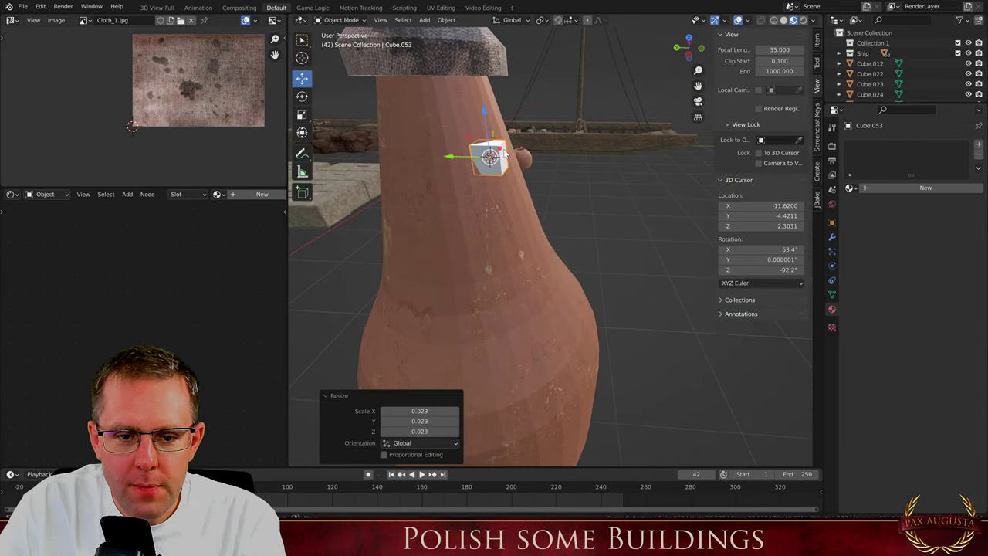
# In right view, move the small cube along Y to the opposite side of the neck and stretch it into a short horizontal bar
pyautogui.press('Tab')
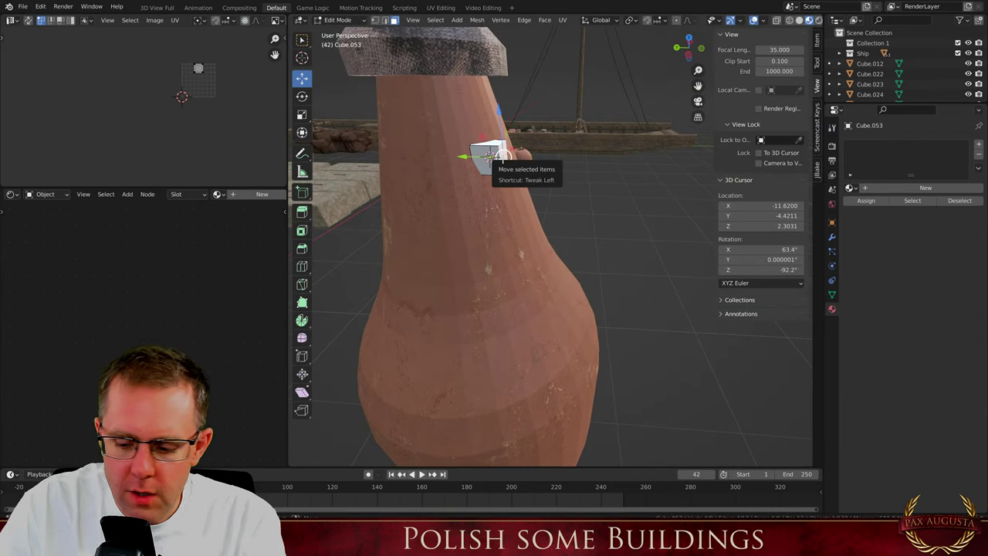
pyautogui.press('KP_1')
pyautogui.scroll(-5, 503, 157)
pyautogui.press('KP_3')
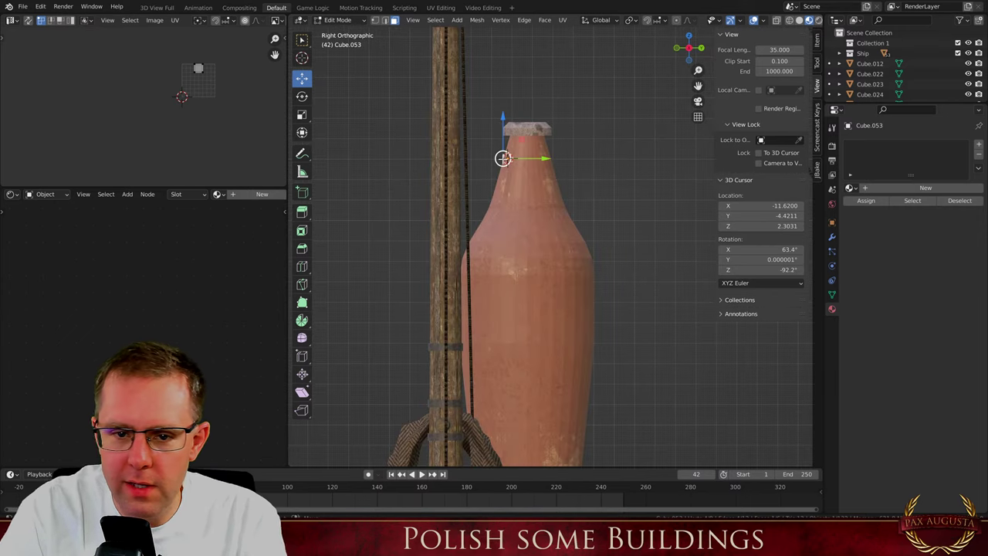
pyautogui.press('Tab')
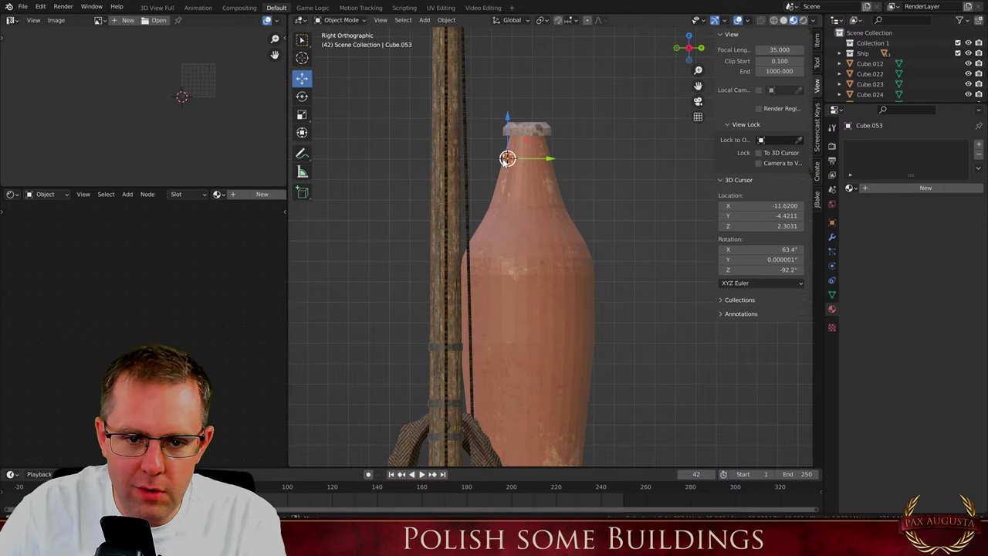
pyautogui.moveTo(553, 160)
pyautogui.mouseDown()
pyautogui.moveTo(602, 157)
pyautogui.moveTo(543, 160)
pyautogui.mouseUp()
pyautogui.press('Tab')
pyautogui.scroll(3, 585, 162)
pyautogui.click(544, 158)
pyautogui.press('Tab')
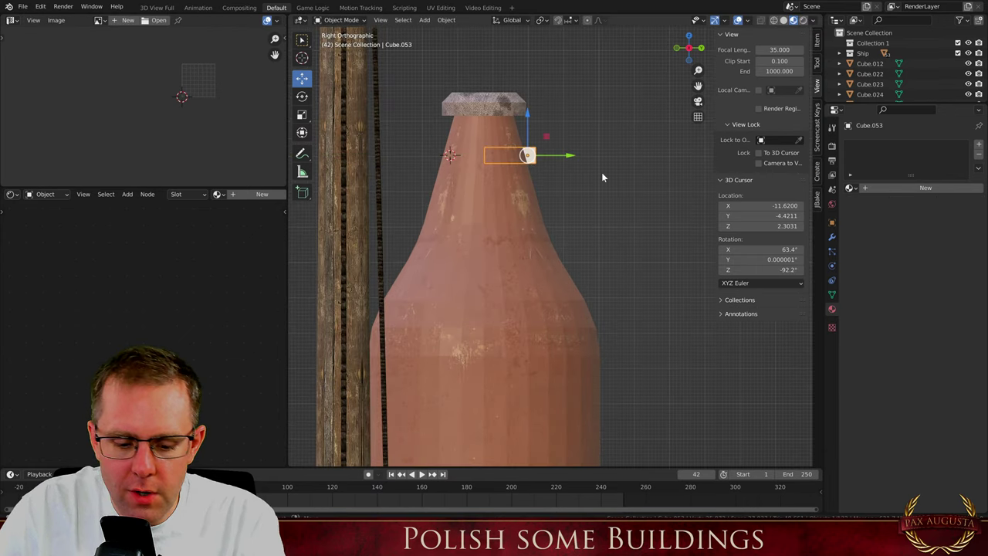
# Rotate the bar 180° about Z to point away from the neck and move its end face about -0.00874 along Y
pyautogui.write('rz180')
pyautogui.press('Return')
pyautogui.press('Tab')
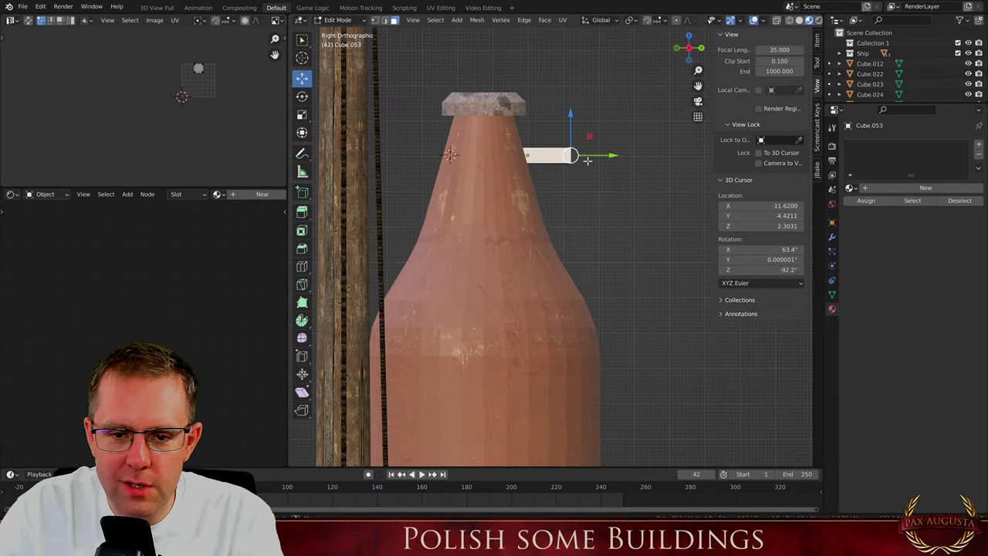
pyautogui.press('g')
pyautogui.press('y')
pyautogui.click(584, 160)
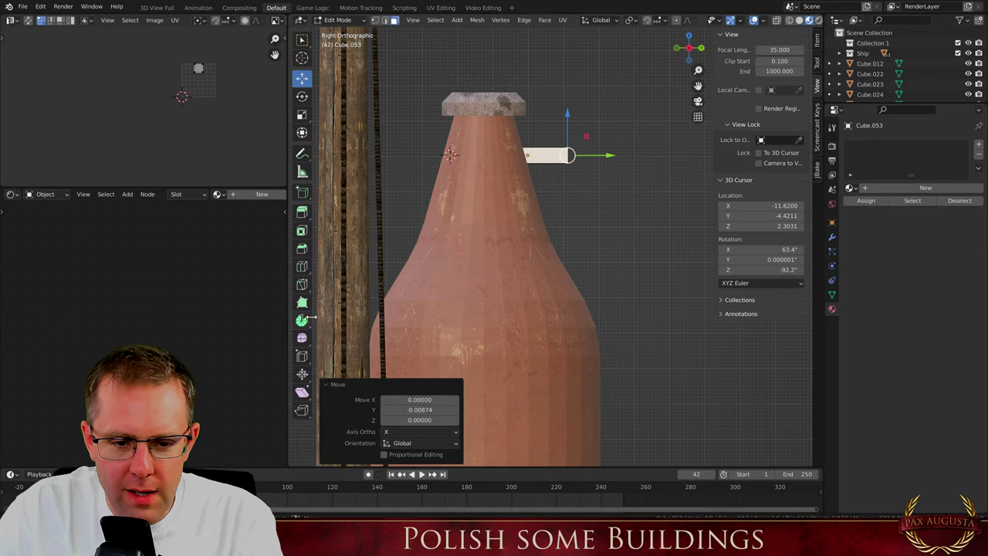
# Activate the Spin tool for the bar's end face and set the last move's Axis Ortho to Z
pyautogui.click(302, 318)
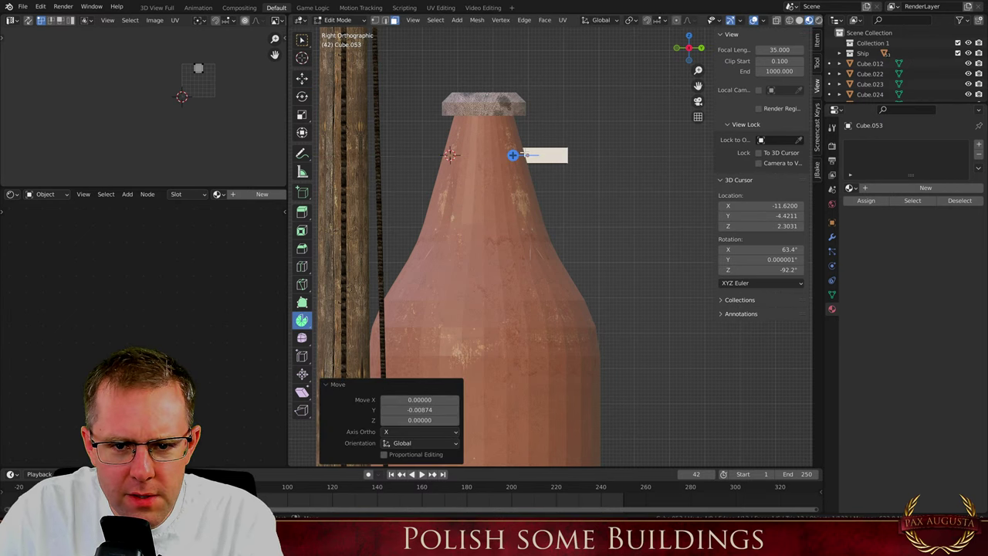
pyautogui.click(389, 431)
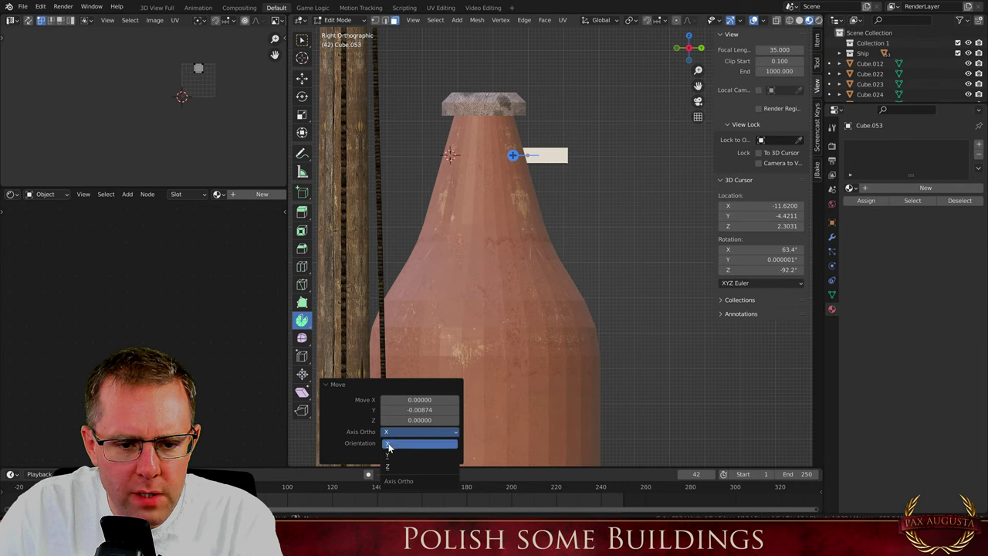
pyautogui.click(389, 452)
pyautogui.click(390, 432)
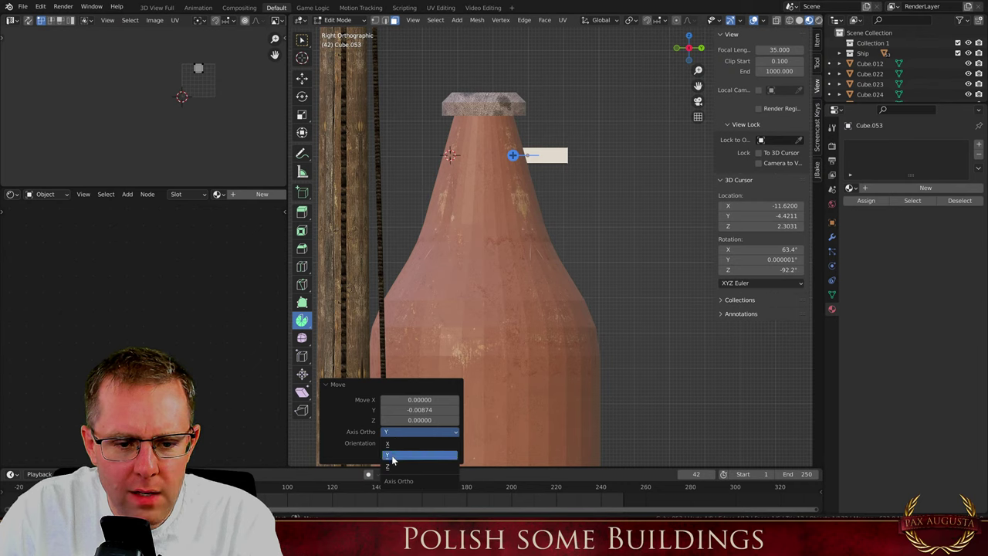
pyautogui.click(390, 464)
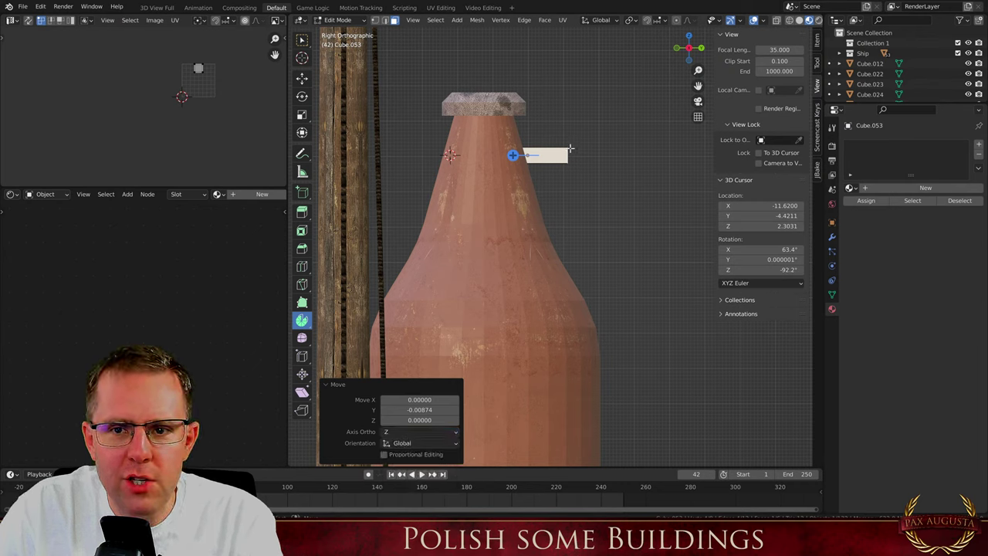
# Widen the 3D viewport by shrinking the image and shader editors beside it
pyautogui.scroll(-5, 570, 150)
pyautogui.scroll(5, 569, 150)
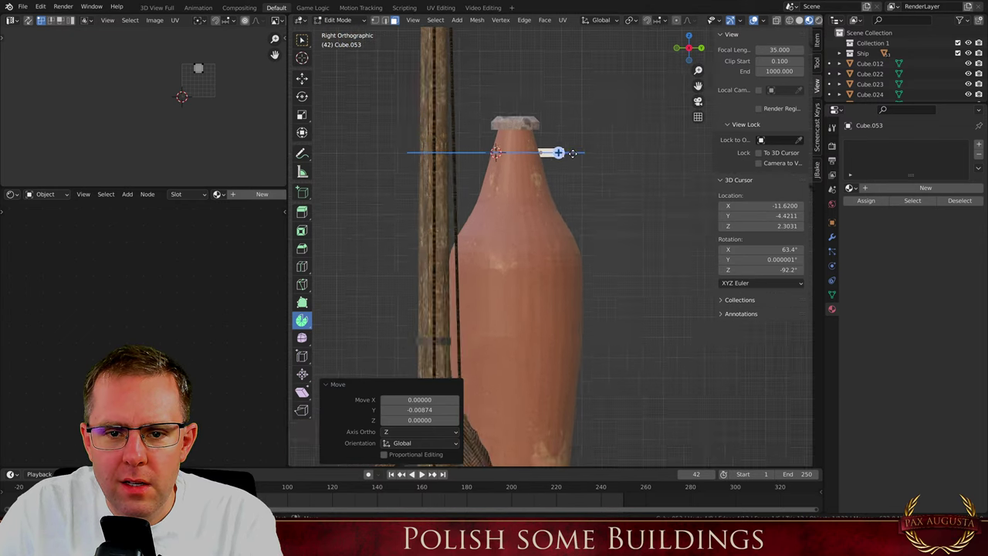
pyautogui.scroll(-1, 570, 150)
pyautogui.moveTo(546, 180)
pyautogui.mouseDown(button='middle')
pyautogui.moveTo(522, 191)
pyautogui.moveTo(564, 175)
pyautogui.mouseUp(button='middle')
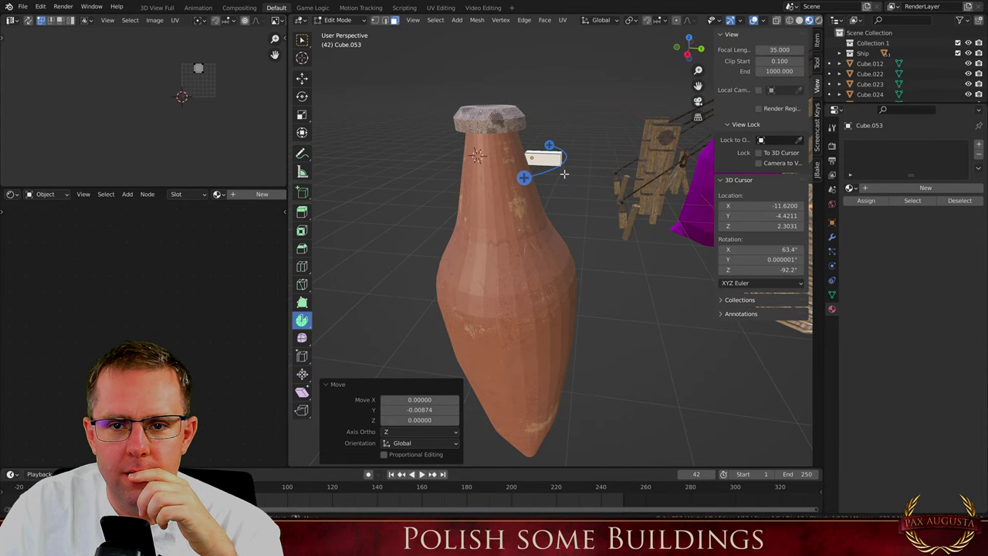
pyautogui.scroll(-1, 502, 21)
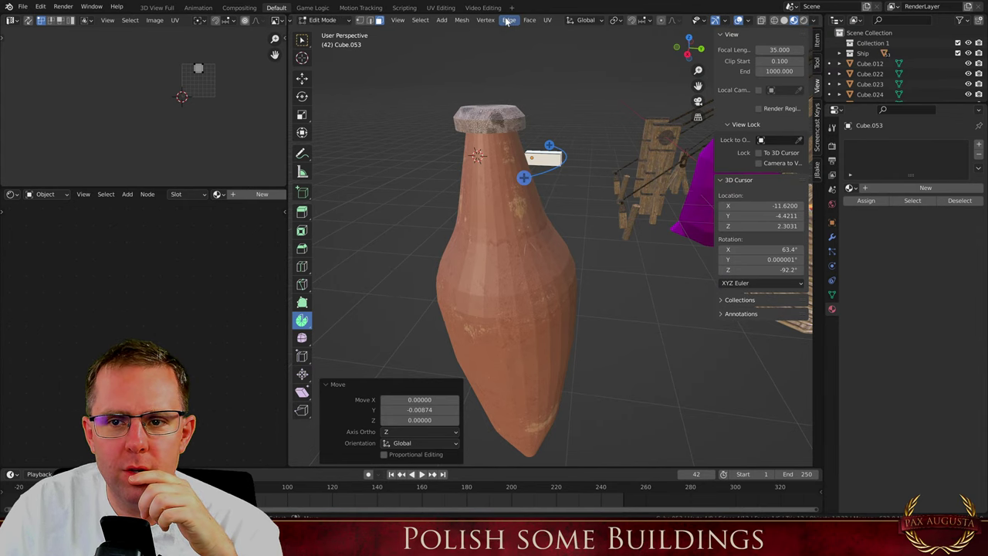
pyautogui.scroll(1, 508, 22)
pyautogui.moveTo(286, 58); pyautogui.dragTo(185, 58)
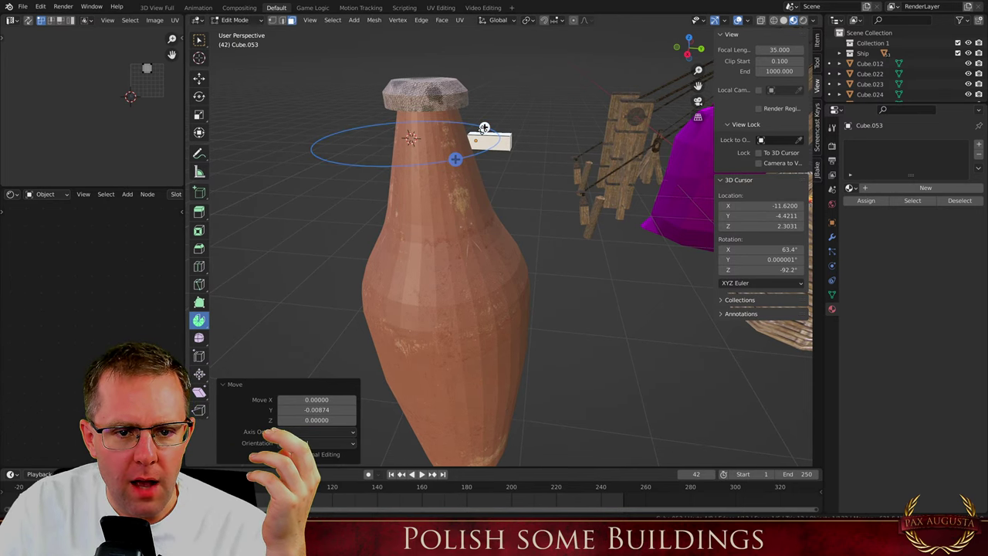
# Try to reorient the Spin gizmo by setting the last move's Axis Ortho to Y
pyautogui.moveTo(467, 151); pyautogui.dragTo(474, 154)
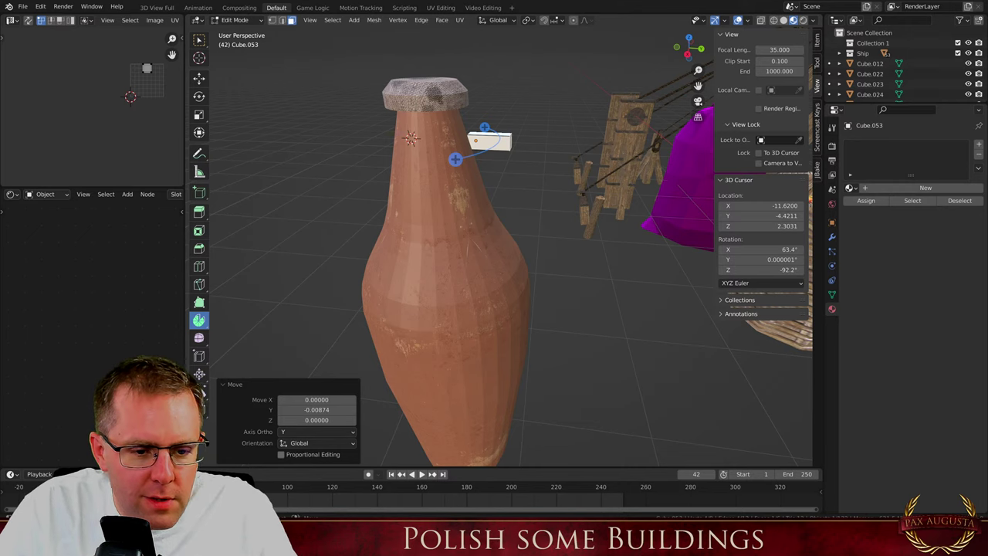
pyautogui.click(308, 443)
pyautogui.click(308, 444)
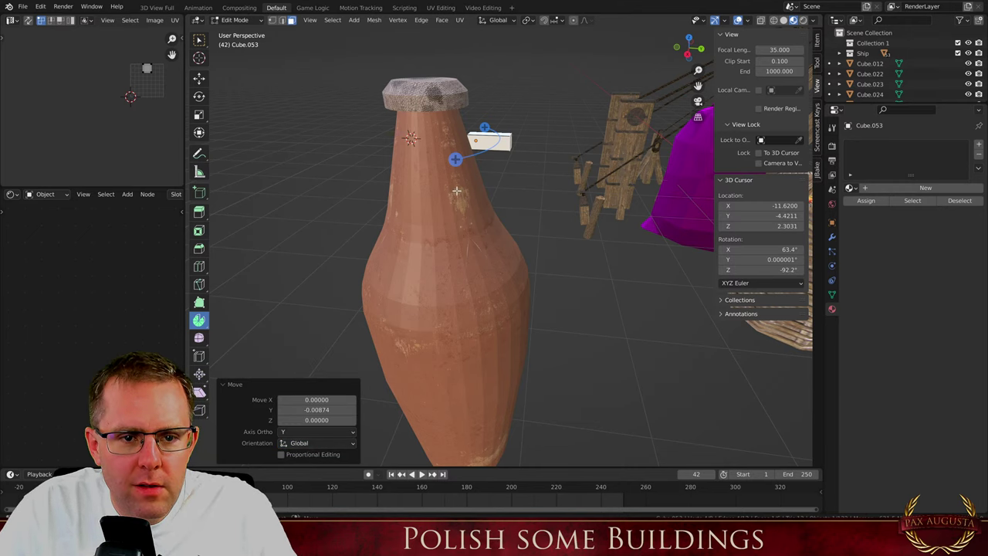
pyautogui.moveTo(449, 196); pyautogui.dragTo(435, 223, button='middle')
pyautogui.scroll(2, 436, 223)
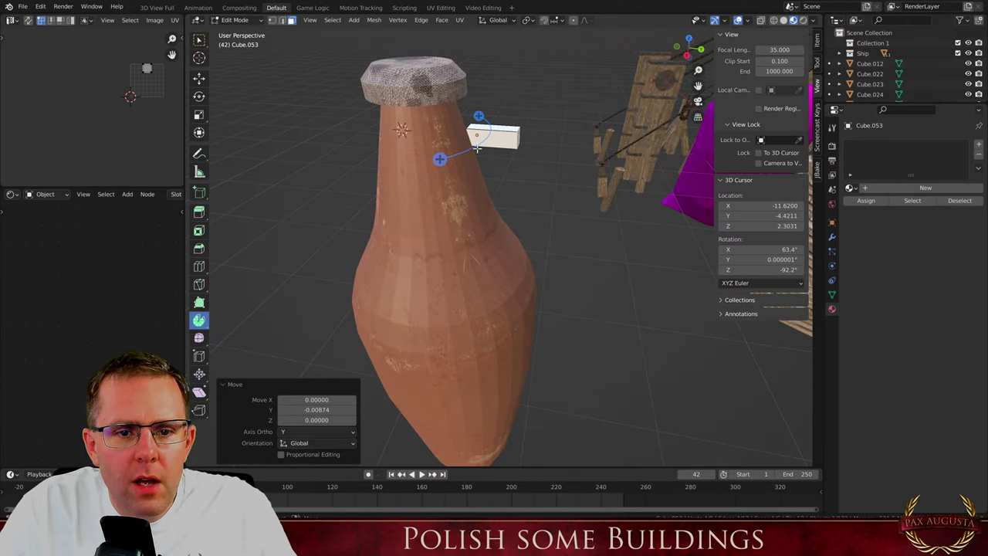
pyautogui.click(200, 321)
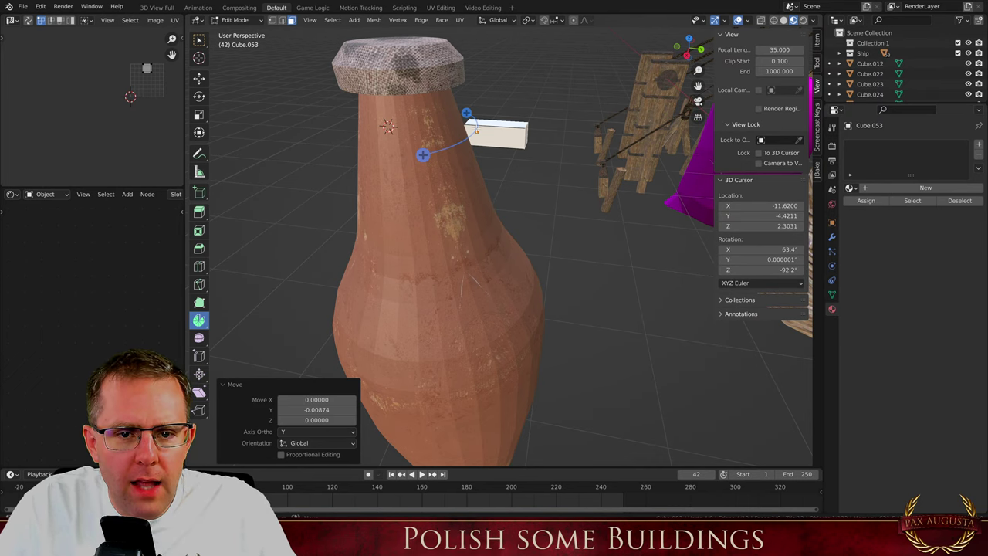
pyautogui.moveTo(475, 136); pyautogui.dragTo(472, 100, button='middle')
pyautogui.scroll(2, 468, 108)
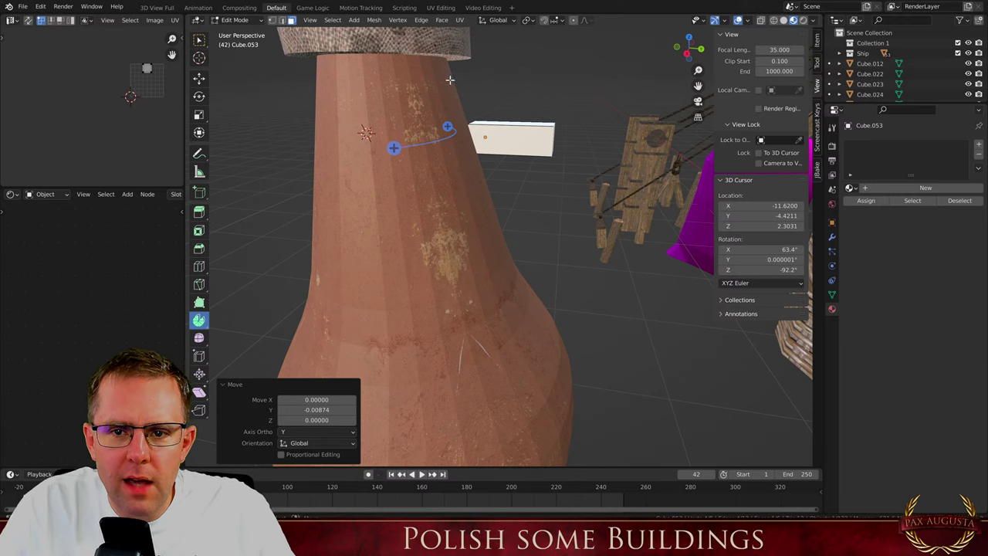
pyautogui.click(303, 432)
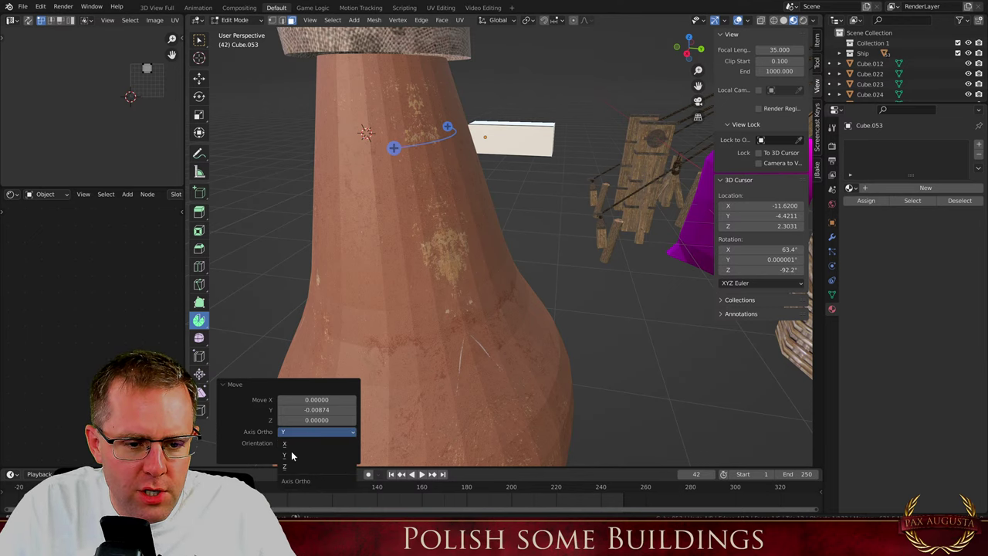
pyautogui.click(292, 456)
pyautogui.moveTo(465, 223); pyautogui.dragTo(437, 251, button='middle')
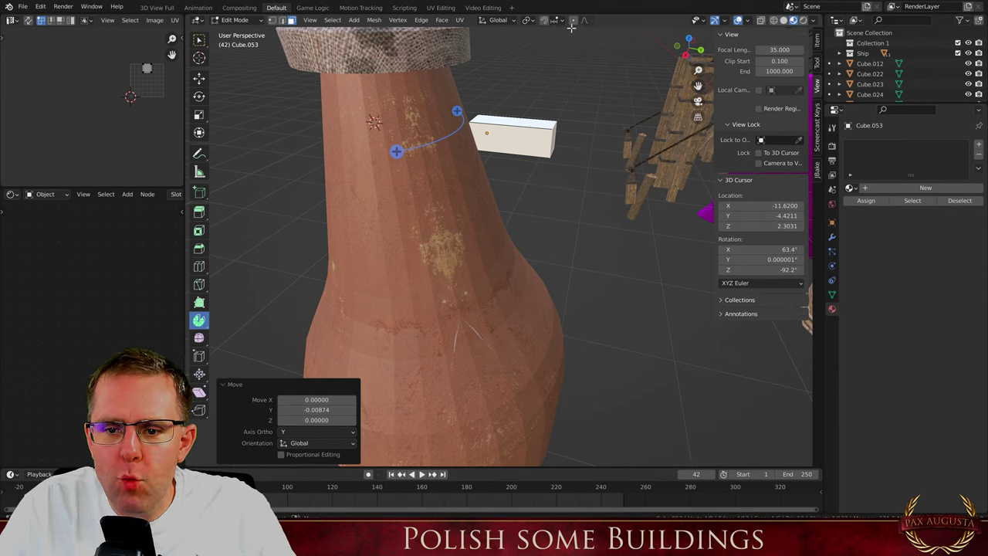
# Try the Local transform orientation for the spin, with the last move's Axis Ortho set to X
pyautogui.click(496, 20)
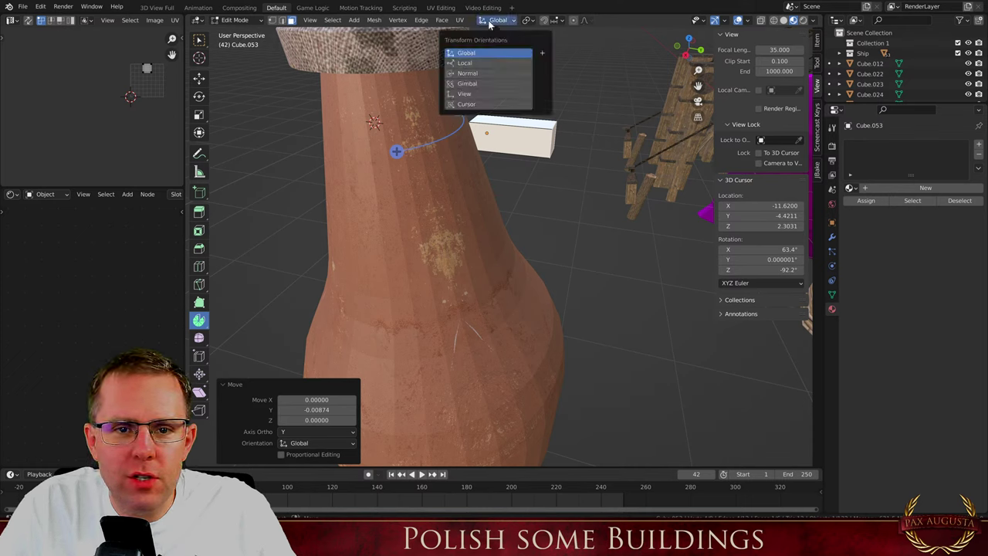
pyautogui.click(471, 64)
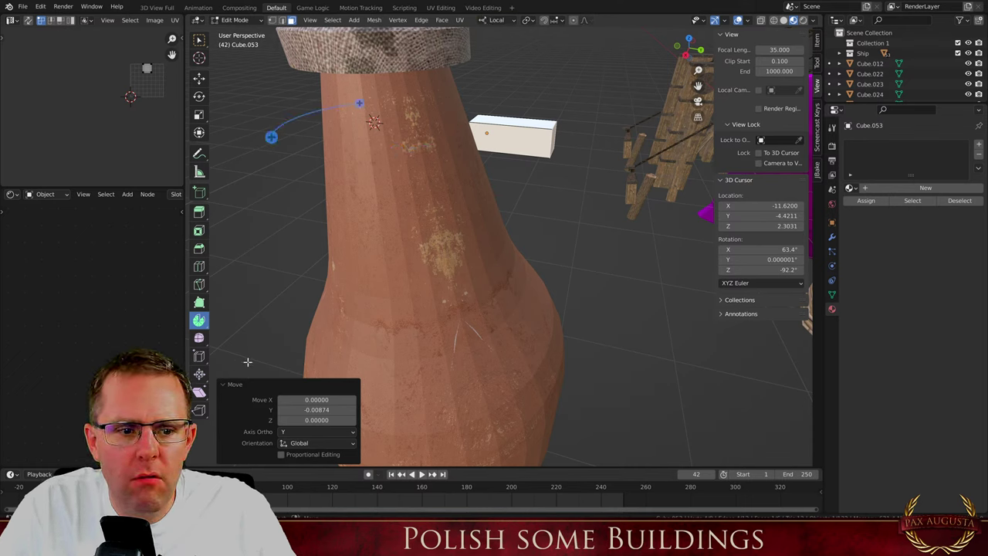
pyautogui.click(313, 431)
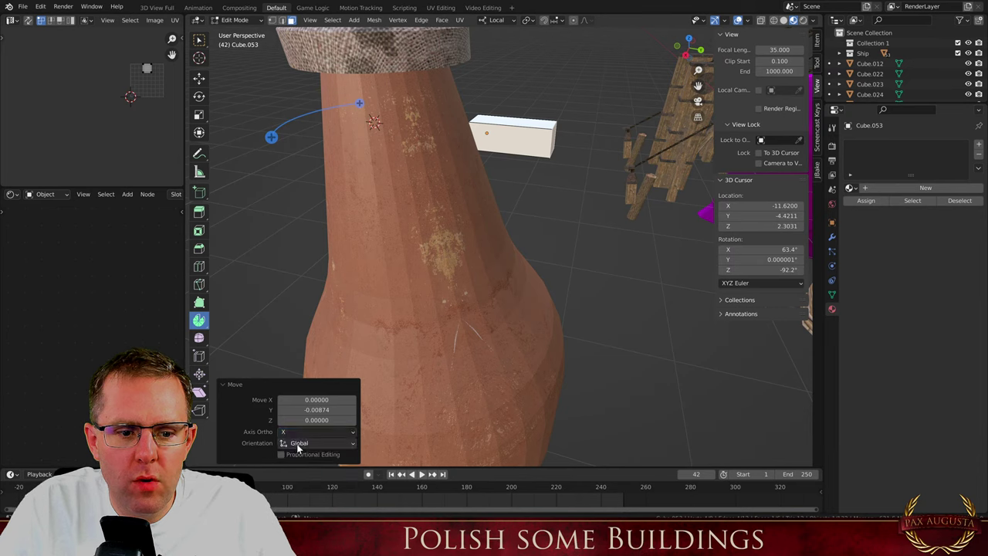
pyautogui.click(296, 443)
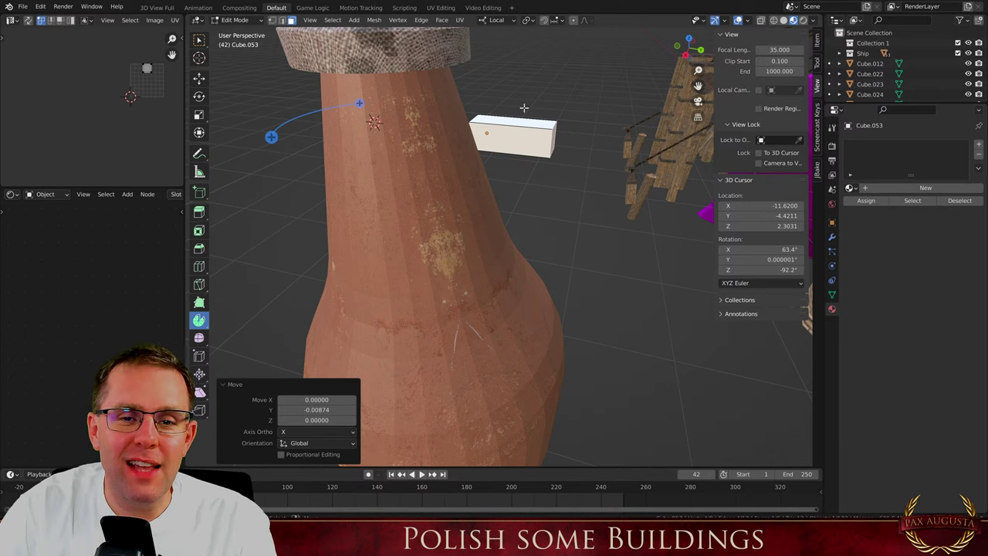
# Switch to top view and set the transform orientation to Global
pyautogui.press('KP_7')
pyautogui.scroll(-1, 302, 324)
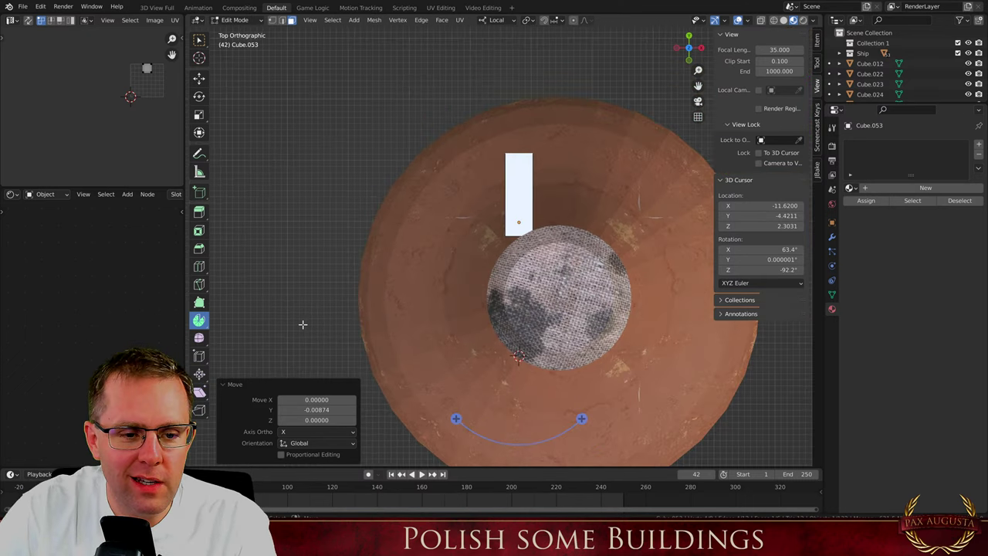
pyautogui.click(496, 19)
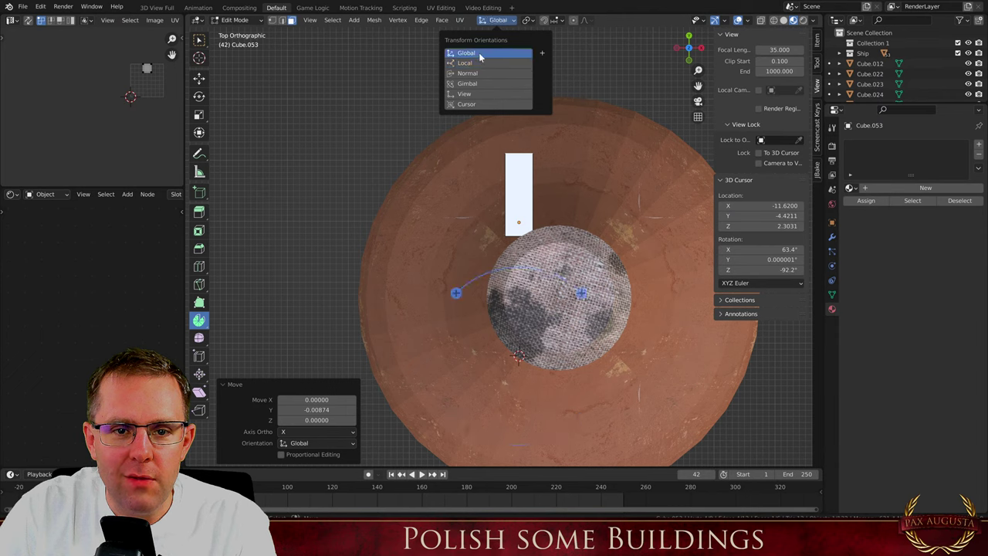
pyautogui.click(479, 57)
# Place the 3D cursor beside the bar's outer end and spin the end face around it by about -147° in 6 steps
pyautogui.click(569, 289)
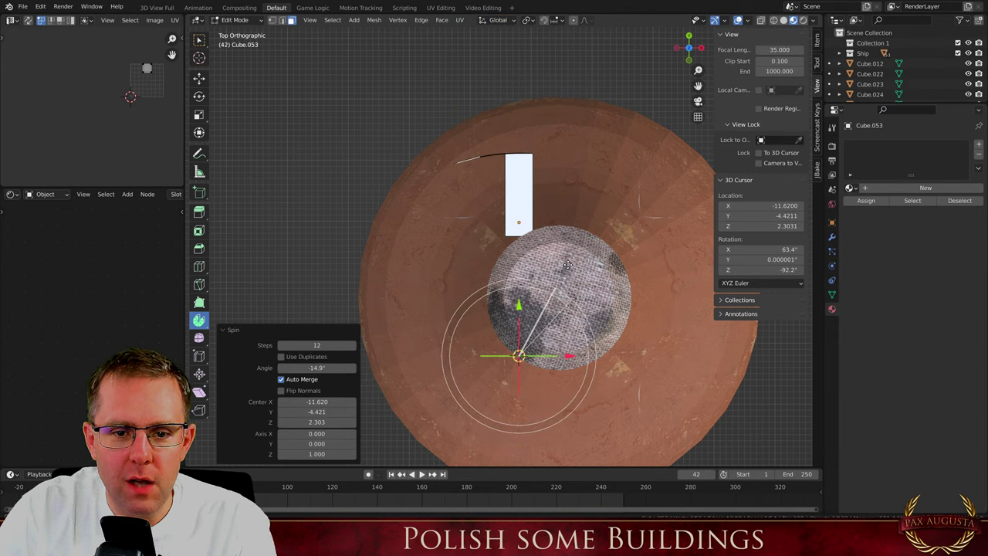
pyautogui.hotkey('ctrl', 'z')
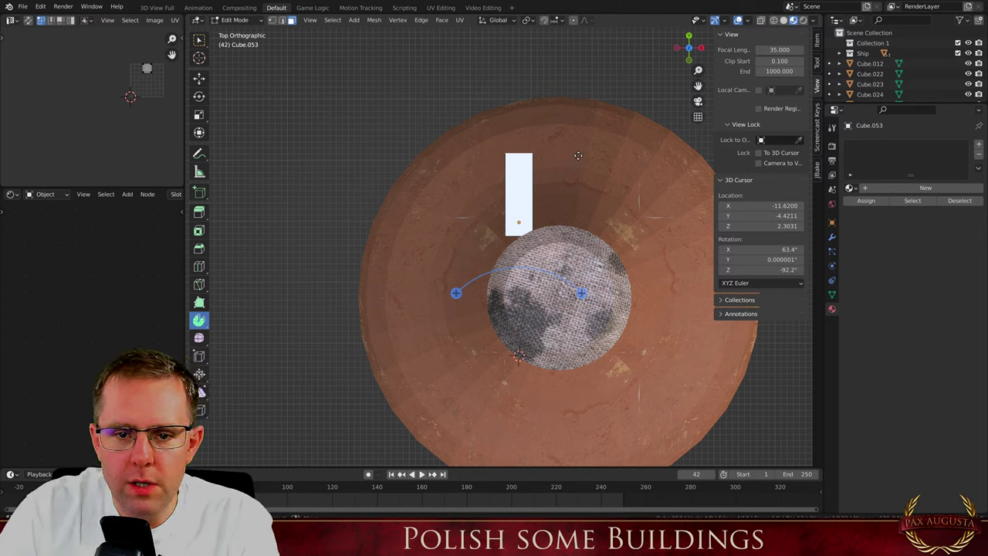
pyautogui.keyDown('shift'); pyautogui.rightClick(587, 155); pyautogui.keyUp('shift')
pyautogui.moveTo(523, 93); pyautogui.dragTo(692, 188)
pyautogui.click(321, 344)
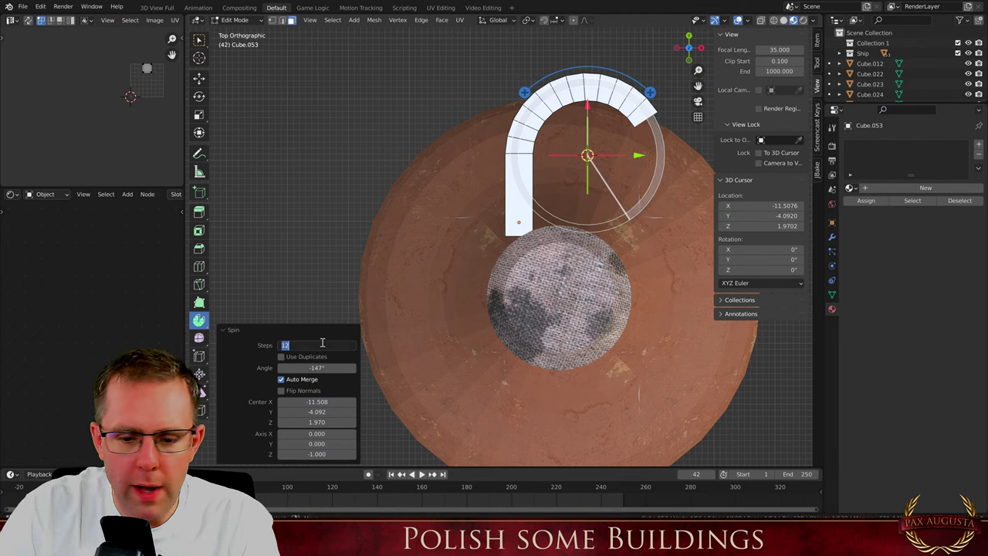
pyautogui.press('Return')
pyautogui.scroll(-1, 239, 253)
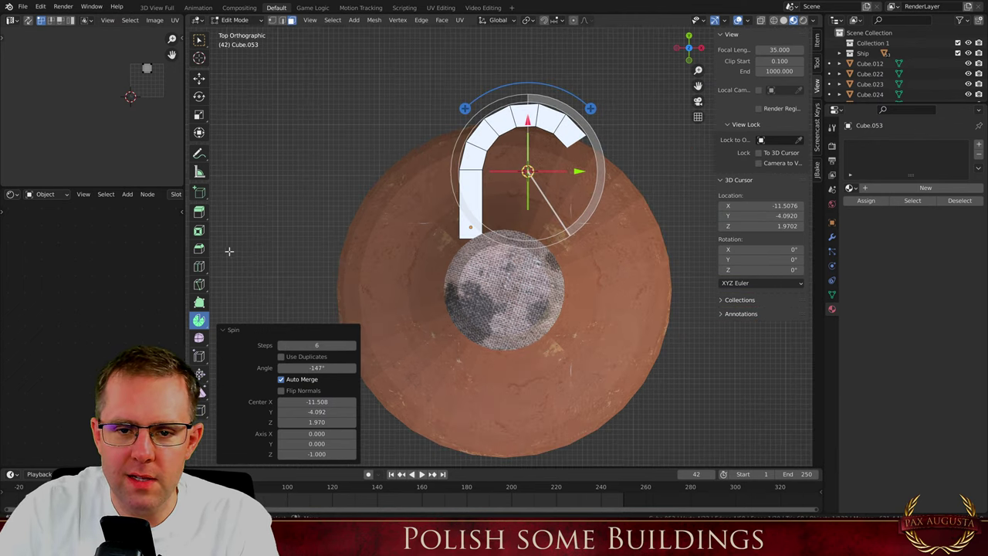
# With the Move tool in Normal orientation, extrude the arc's end face about 0.29 along its normal as the handle's straight lower arm
pyautogui.click(199, 78)
pyautogui.scroll(2, 393, 118)
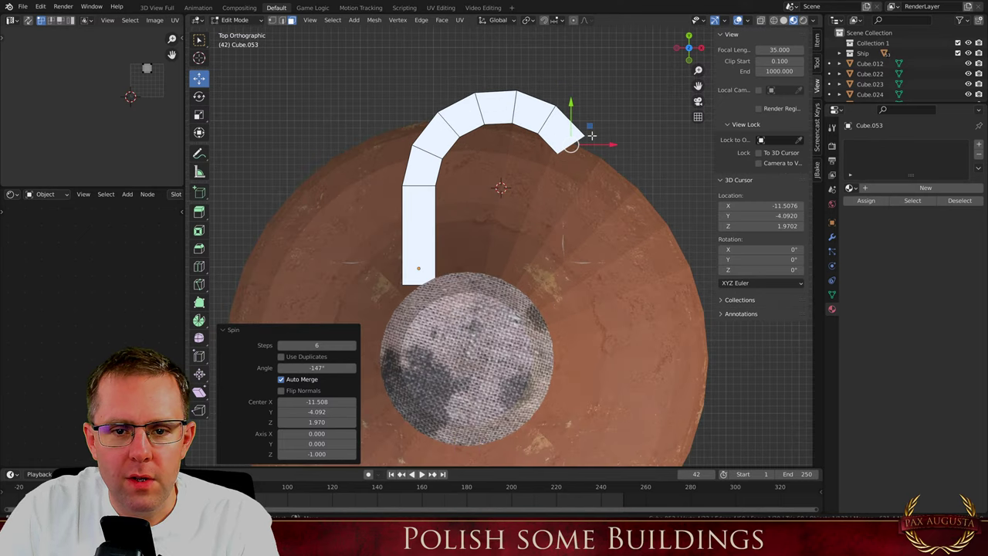
pyautogui.click(498, 20)
pyautogui.click(478, 73)
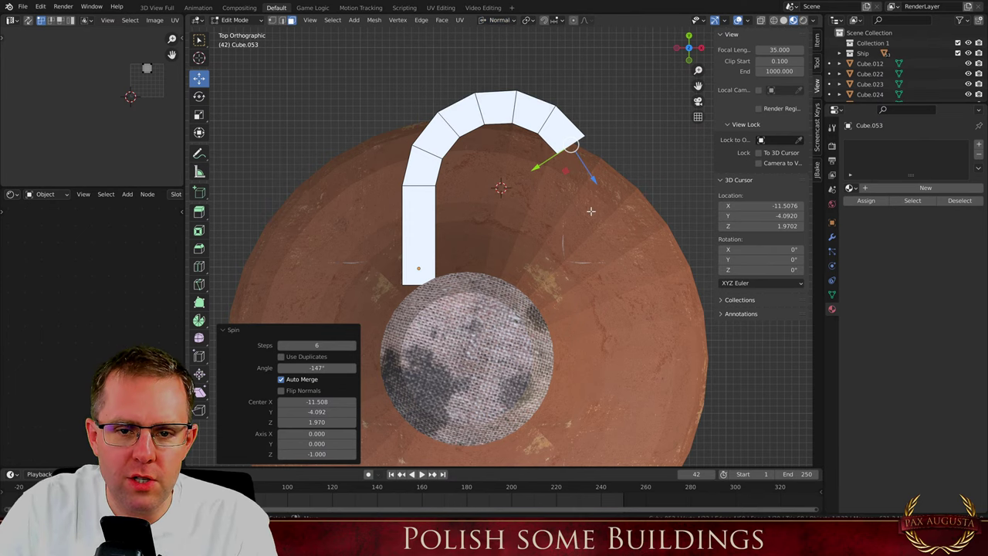
pyautogui.press('e')
pyautogui.click(650, 354)
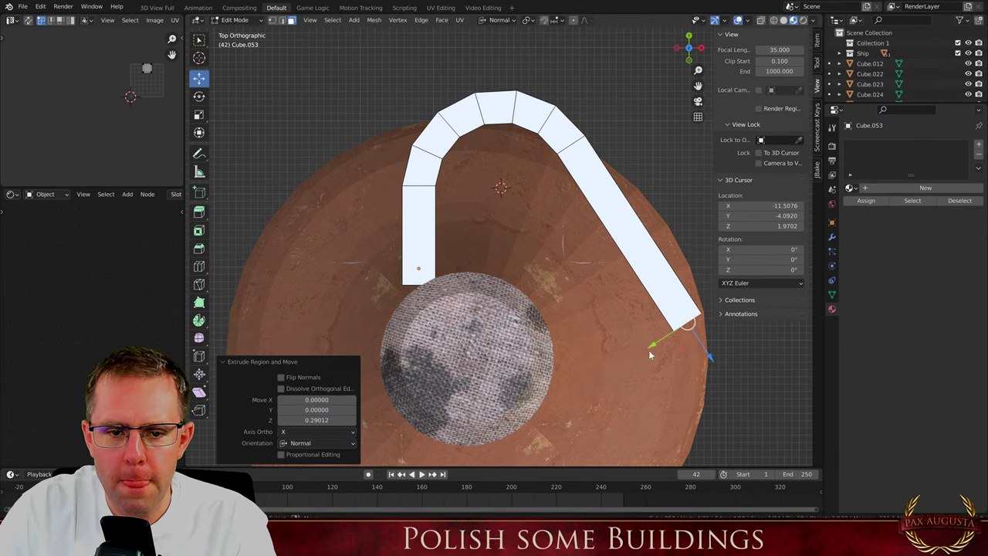
# Leave Edit Mode and stand the handle upright by rotating it 90° and then 180° about its normal Y axis
pyautogui.press('Tab')
pyautogui.moveTo(650, 354); pyautogui.dragTo(522, 150, button='middle')
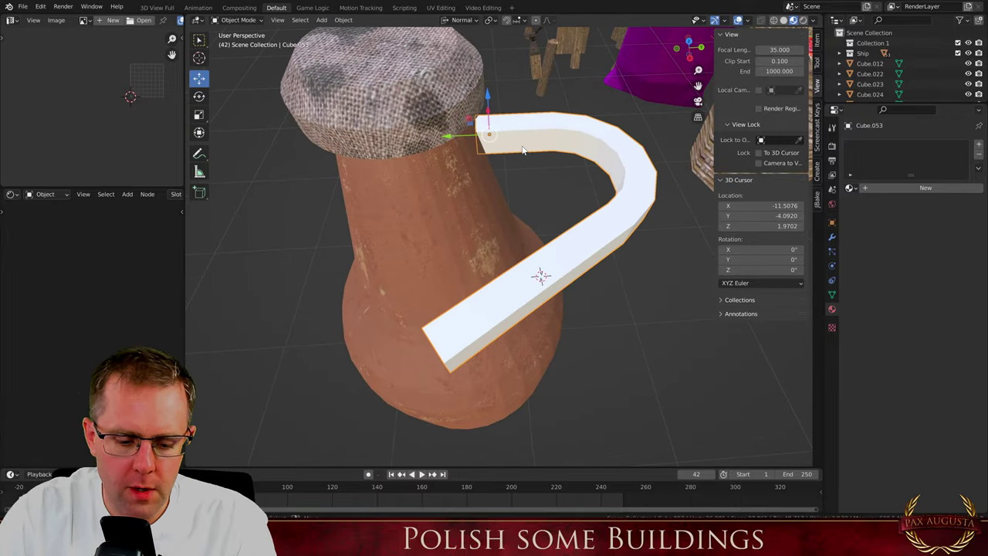
pyautogui.press('r')
pyautogui.write('y')
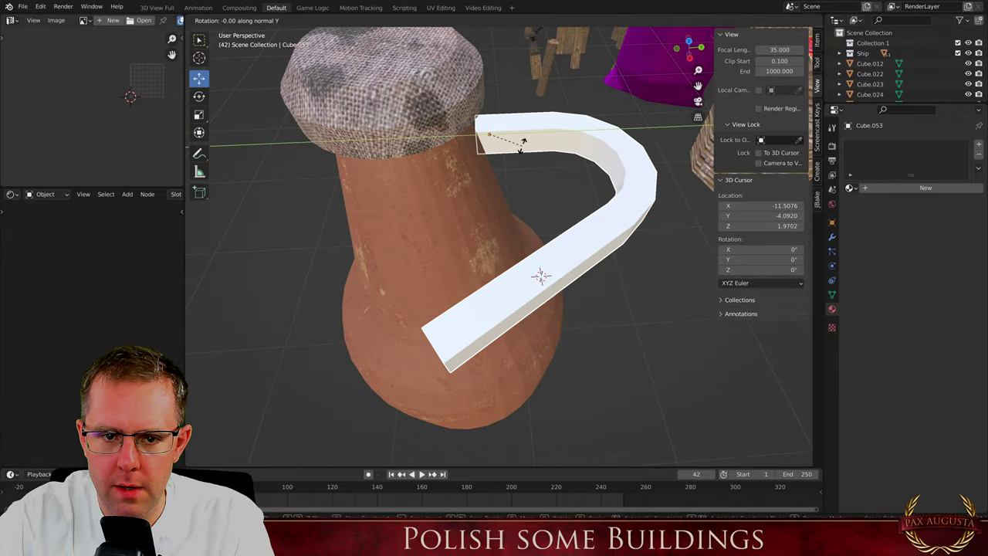
pyautogui.write('90')
pyautogui.press('Return')
pyautogui.write('ry180')
pyautogui.press('Return')
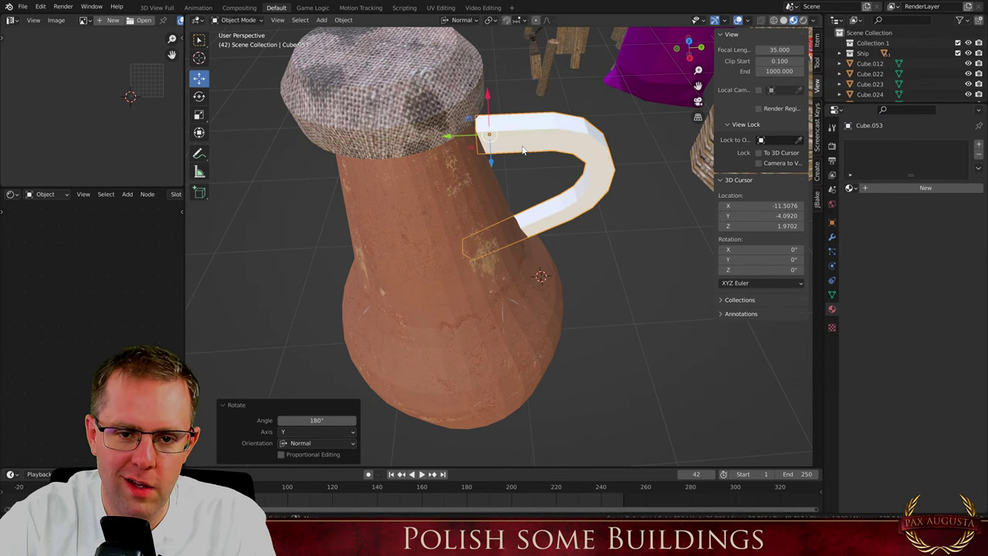
# Scale the handle down and shift it so its upper end meets the vessel's neck
pyautogui.moveTo(540, 172)
pyautogui.mouseDown(button='middle')
pyautogui.moveTo(436, 130)
pyautogui.moveTo(521, 176)
pyautogui.mouseUp(button='middle')
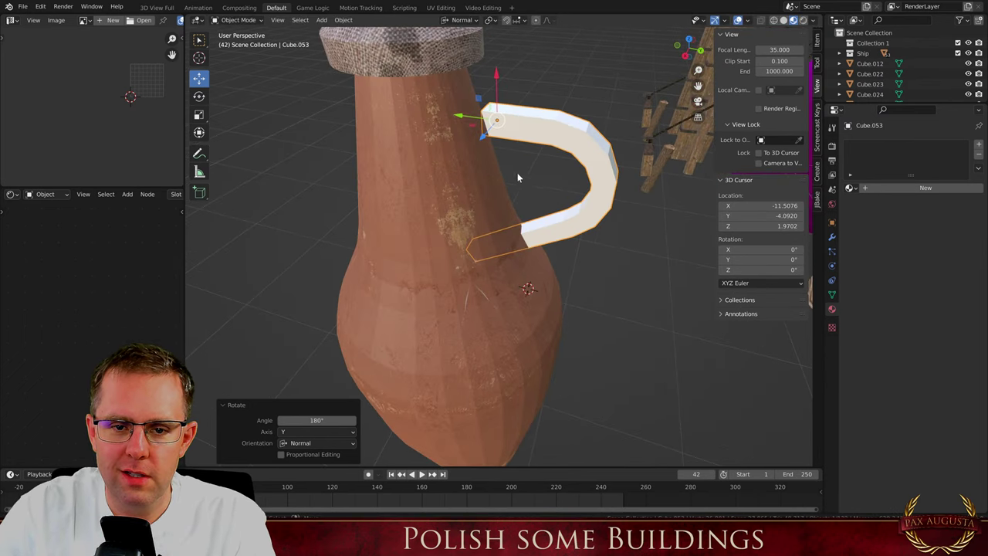
pyautogui.press('s')
pyautogui.click(525, 169)
pyautogui.moveTo(464, 115); pyautogui.dragTo(445, 111)
pyautogui.moveTo(446, 111); pyautogui.dragTo(390, 116, button='middle')
pyautogui.moveTo(456, 123); pyautogui.dragTo(436, 130)
# Move the handle about 0.0702 along its normal X axis, up towards the lid
pyautogui.moveTo(435, 130); pyautogui.dragTo(591, 98, button='middle')
pyautogui.press('g')
pyautogui.press('x')
pyautogui.press('x')
pyautogui.press('Return')
# Apply the handle's rotation and scale
pyautogui.scroll(-10, 589, 116)
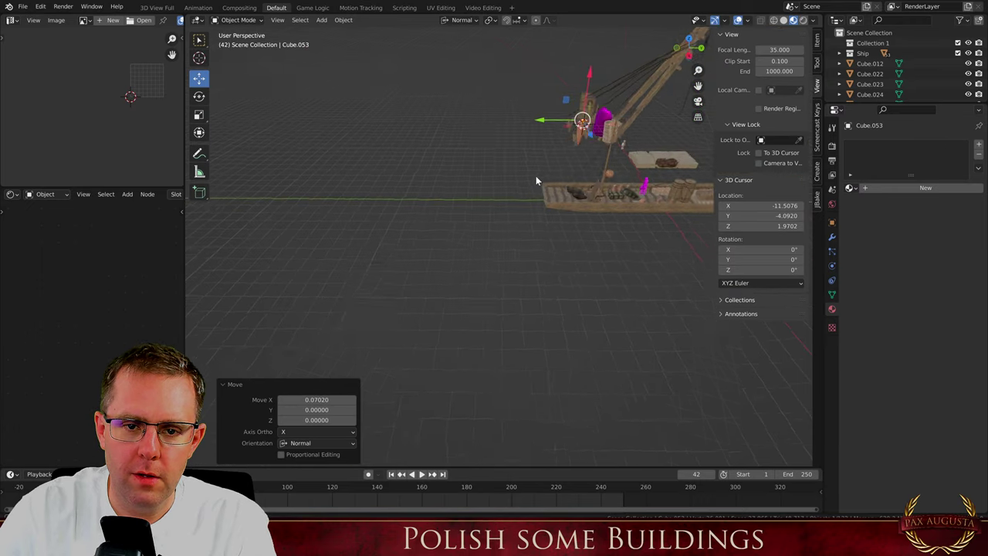
pyautogui.moveTo(536, 177); pyautogui.dragTo(553, 210, button='middle')
pyautogui.scroll(7, 587, 116)
pyautogui.scroll(-3, 571, 178)
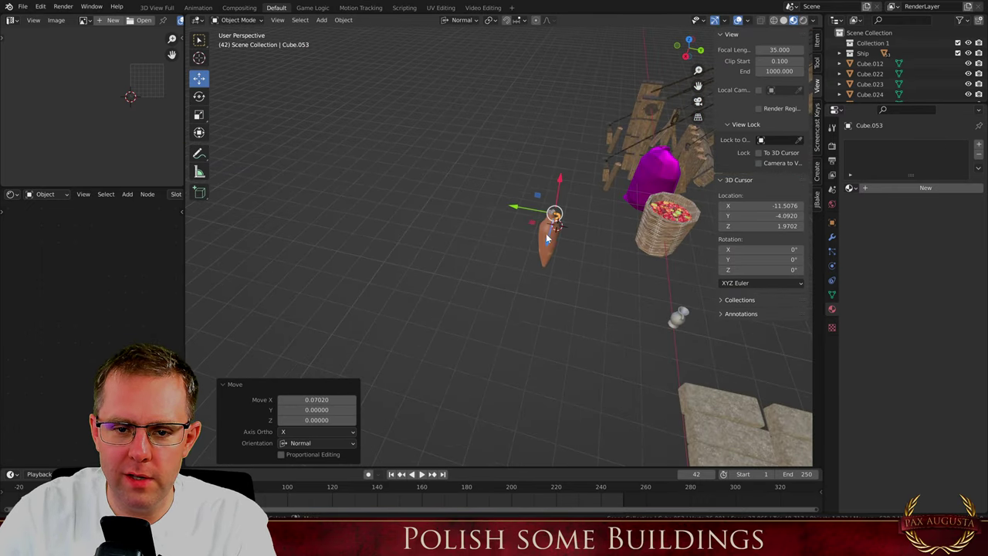
pyautogui.scroll(6, 553, 210)
pyautogui.hotkey('ctrl', 'a')
pyautogui.click(553, 214)
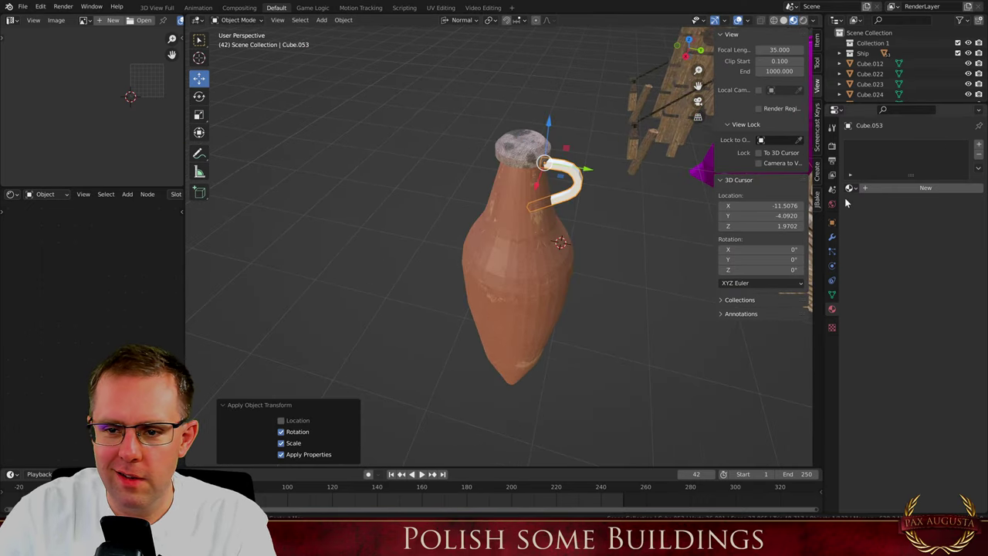
# Assign the existing Red material to the handle
pyautogui.click(849, 188)
pyautogui.write('red')
pyautogui.press('Return')
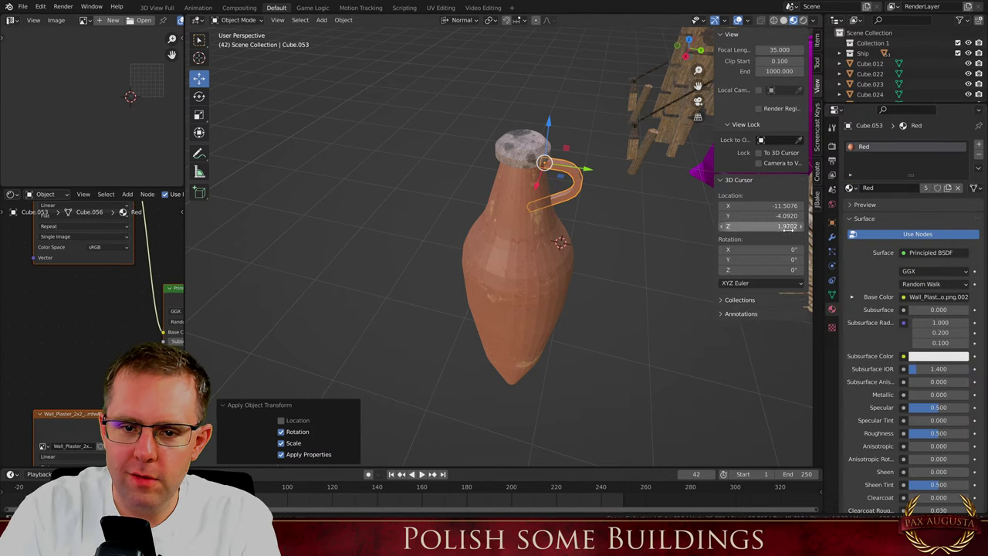
# Unwrap the handle's faces with Smart UV Project at a 66° angle limit and return to Object Mode
pyautogui.press('Tab')
pyautogui.press('u')
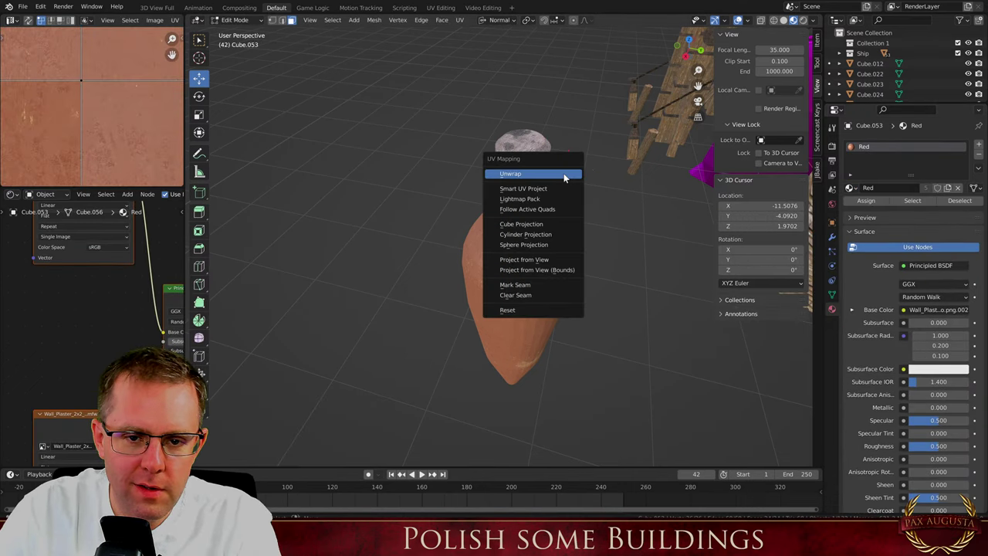
pyautogui.click(540, 189)
pyautogui.click(541, 266)
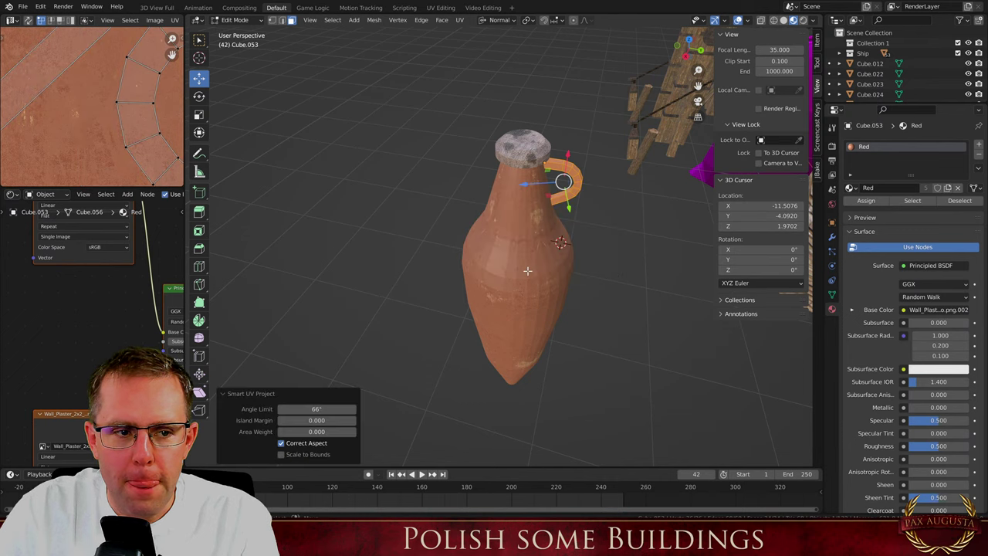
pyautogui.press('Tab')
pyautogui.hotkey('shift', 'd')
pyautogui.write('rz185')
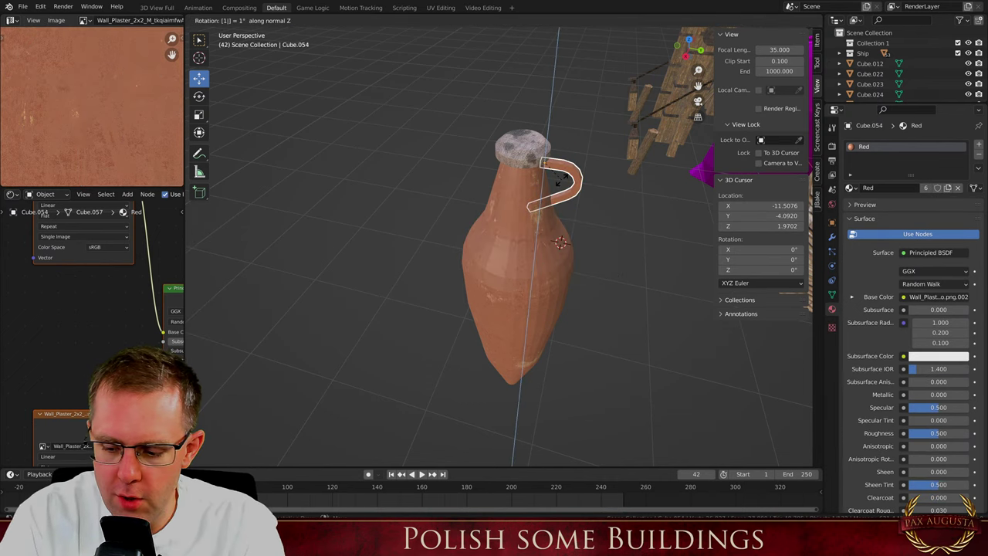
pyautogui.press('Return')
pyautogui.hotkey('ctrl', 'z')
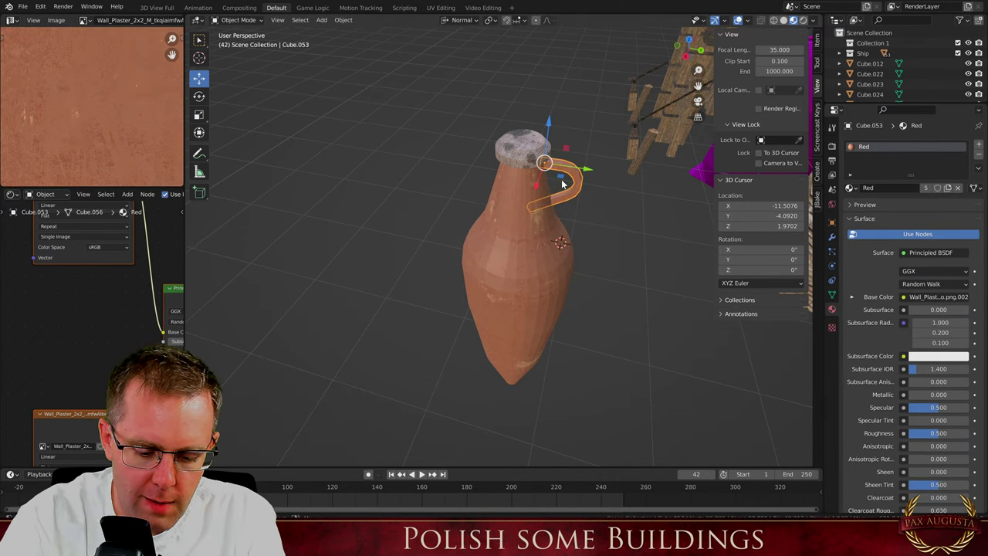
# Rotate the handle 180° about its normal Z axis and reposition it across the neck, about 0.187 along Y and 0.022 lower
pyautogui.write('rz180')
pyautogui.press('Return')
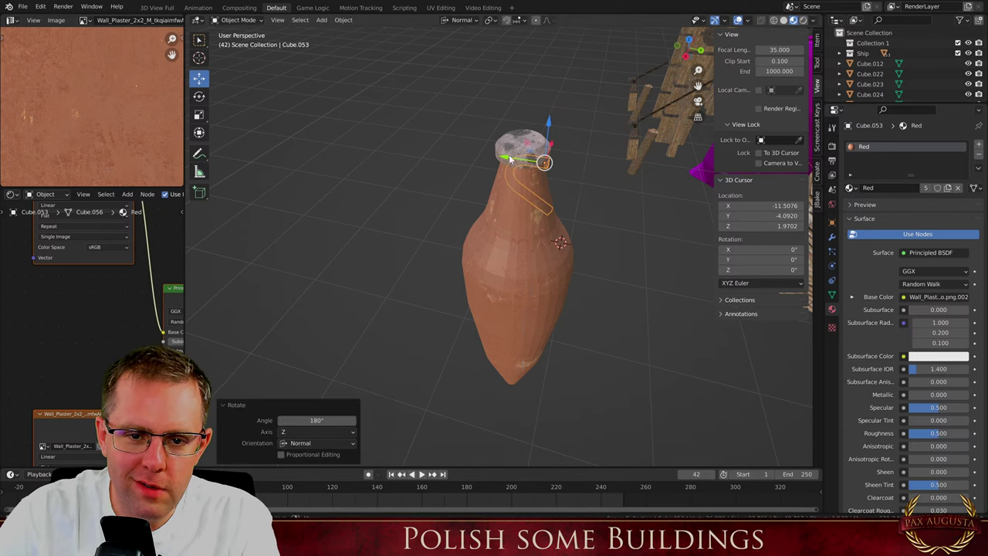
pyautogui.press('g')
pyautogui.press('y')
pyautogui.click(482, 152)
pyautogui.moveTo(482, 151); pyautogui.dragTo(802, 165, button='middle')
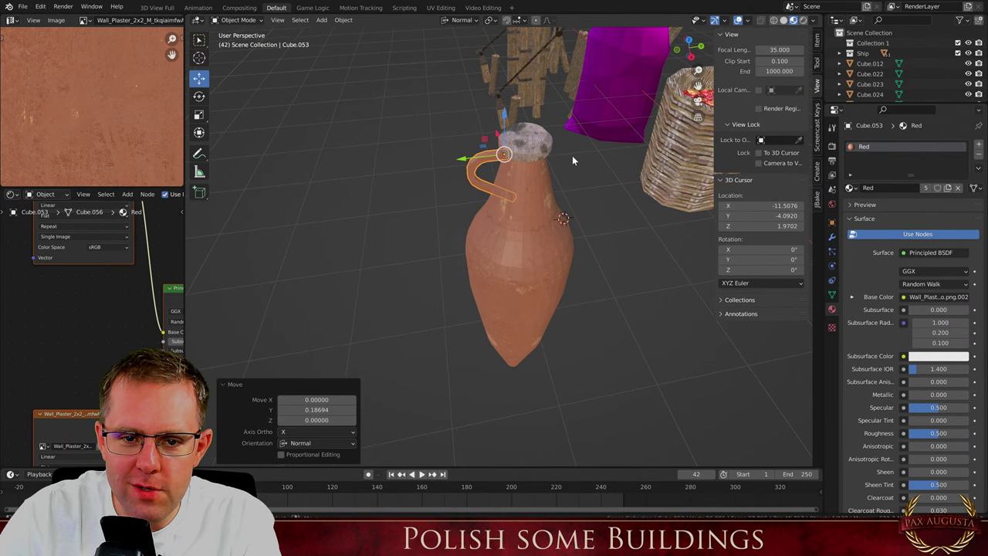
pyautogui.moveTo(505, 121); pyautogui.dragTo(505, 126)
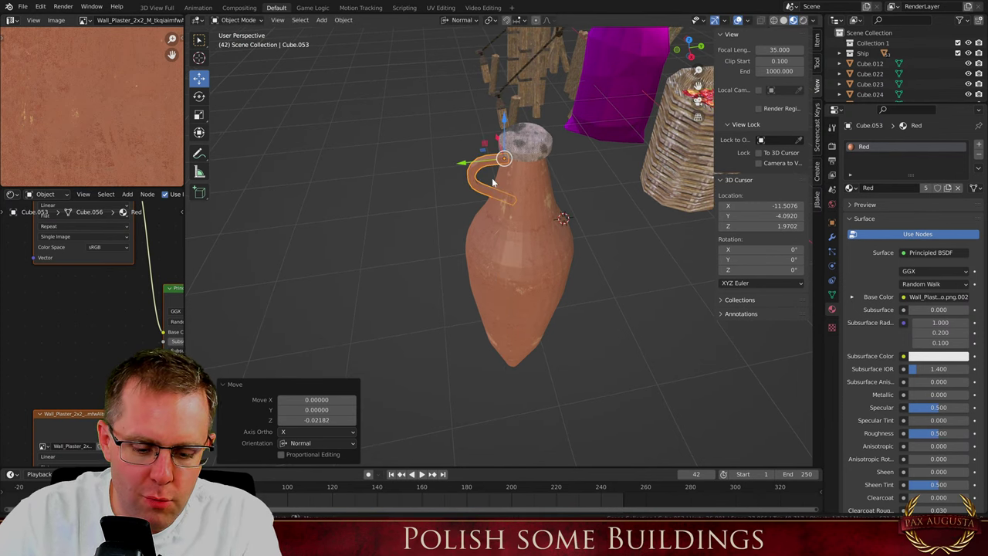
# Duplicate the handle, rotated 180° about normal Z, and move the copy about 0.196 along Y to the opposite side of the neck
pyautogui.hotkey('shift', 'd')
pyautogui.write('rz180')
pyautogui.press('Return')
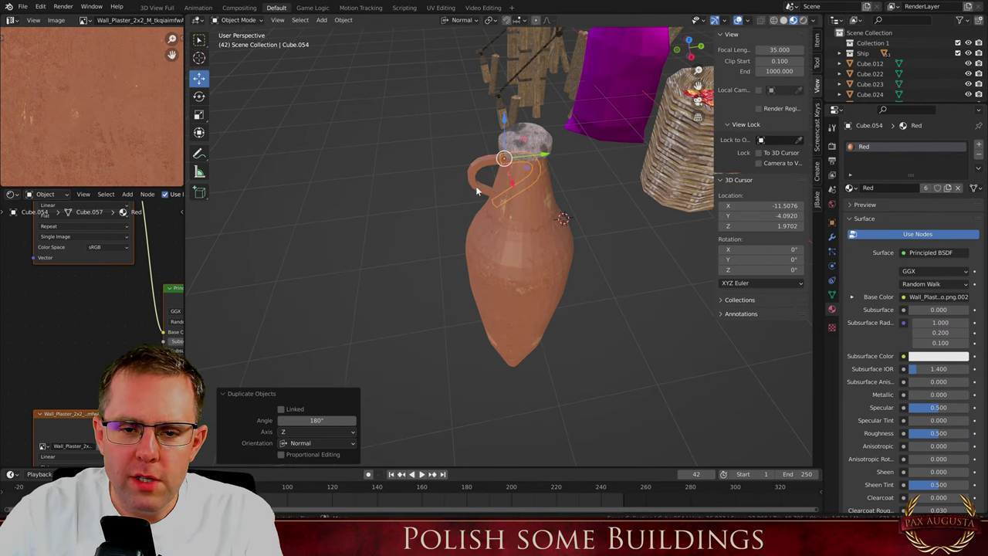
pyautogui.moveTo(539, 155); pyautogui.dragTo(578, 151)
pyautogui.moveTo(542, 202); pyautogui.dragTo(397, 129, button='middle')
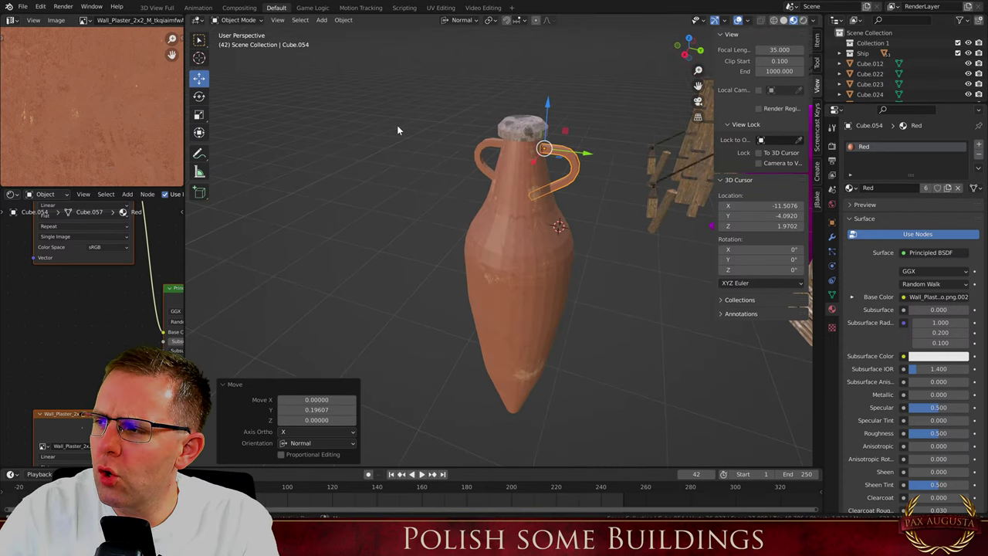
pyautogui.moveTo(585, 153); pyautogui.dragTo(585, 157)
# Join the vessel and both handles into a single object
pyautogui.click(482, 168)
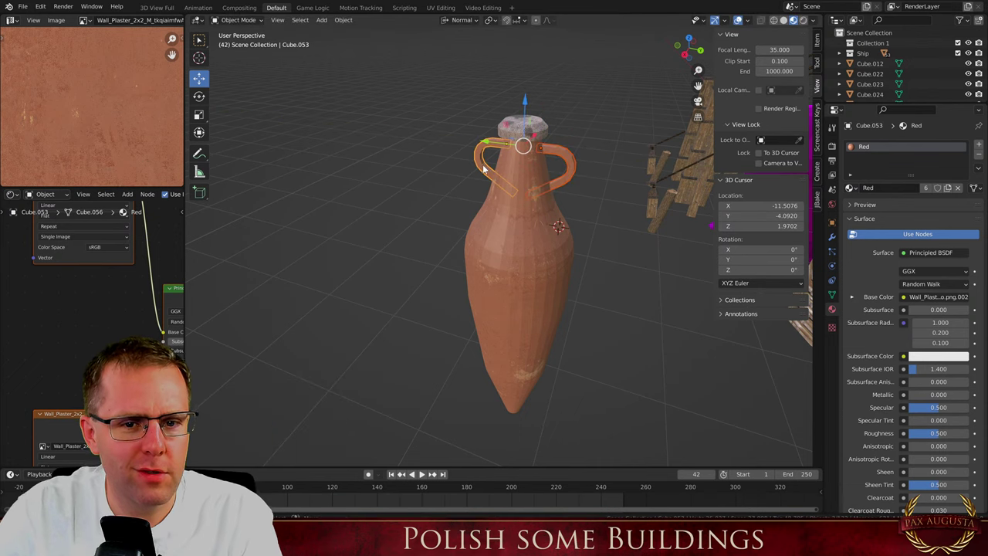
pyautogui.click(514, 244)
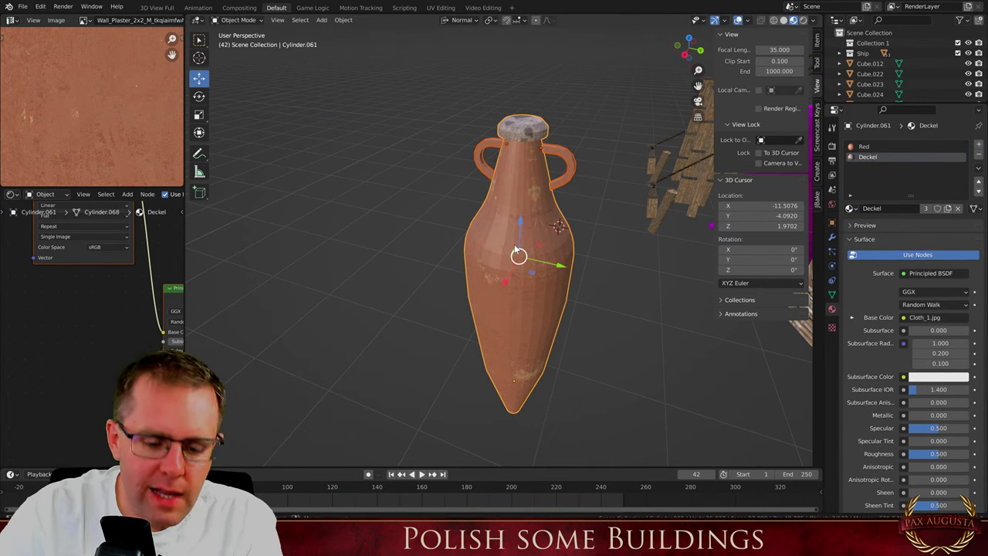
pyautogui.hotkey('ctrl', 'z')
pyautogui.keyDown('shift'); pyautogui.moveTo(491, 242); pyautogui.dragTo(460, 259, button='middle'); pyautogui.keyUp('shift')
pyautogui.scroll(-2, 458, 238)
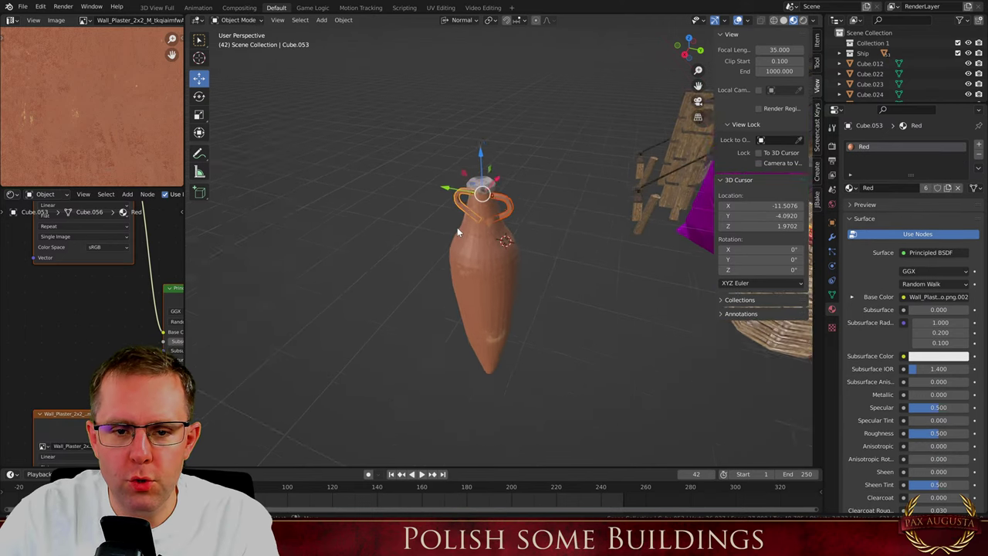
pyautogui.scroll(1, 459, 239)
pyautogui.click(475, 254)
pyautogui.keyDown('shift'); pyautogui.click(509, 191); pyautogui.keyUp('shift')
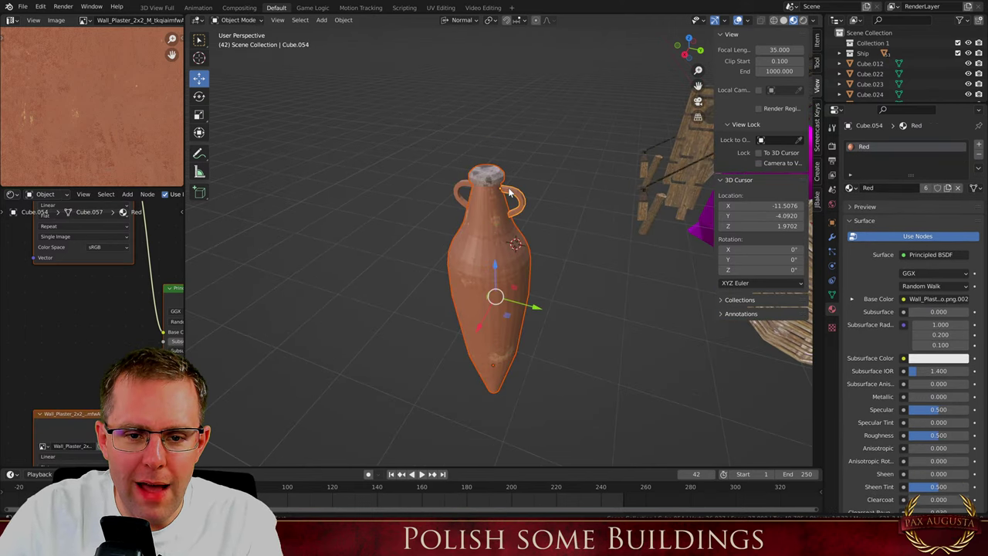
pyautogui.keyDown('shift'); pyautogui.click(467, 188); pyautogui.keyUp('shift')
pyautogui.hotkey('ctrl', 'j')
pyautogui.scroll(-2, 452, 166)
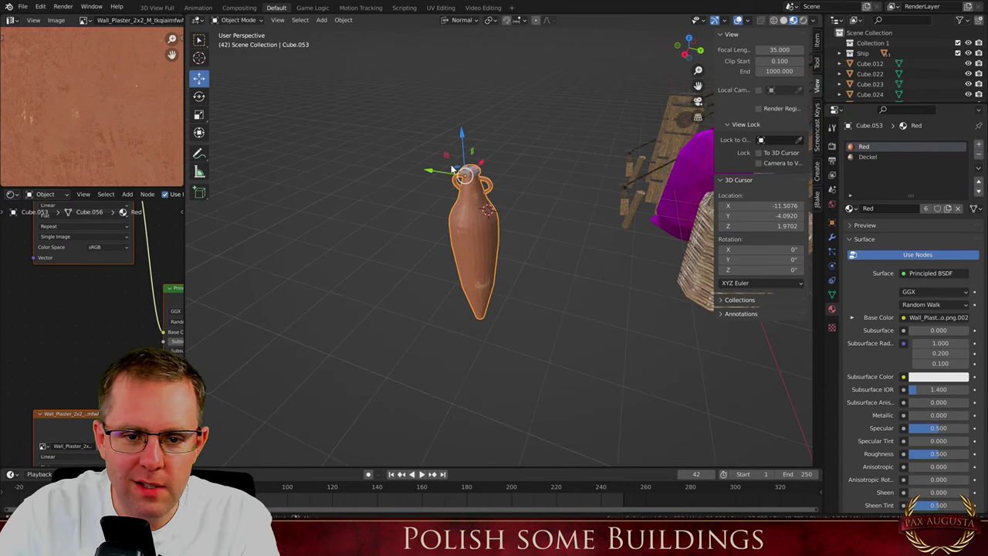
# Set the joined amphora's origin to its center of mass (surface)
pyautogui.scroll(1, 452, 166)
pyautogui.click(342, 20)
pyautogui.moveTo(363, 44)
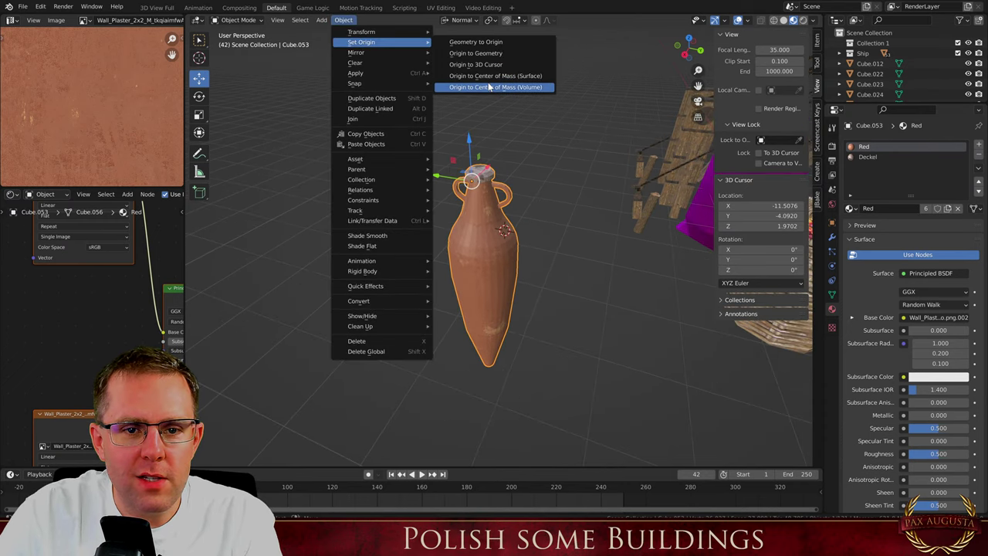
pyautogui.click(489, 85)
# Move the amphora about -7.137 along its normal Y axis and place it over the ship's deck in top view
pyautogui.scroll(-3, 425, 185)
pyautogui.scroll(-2, 426, 185)
pyautogui.press('g')
pyautogui.press('y')
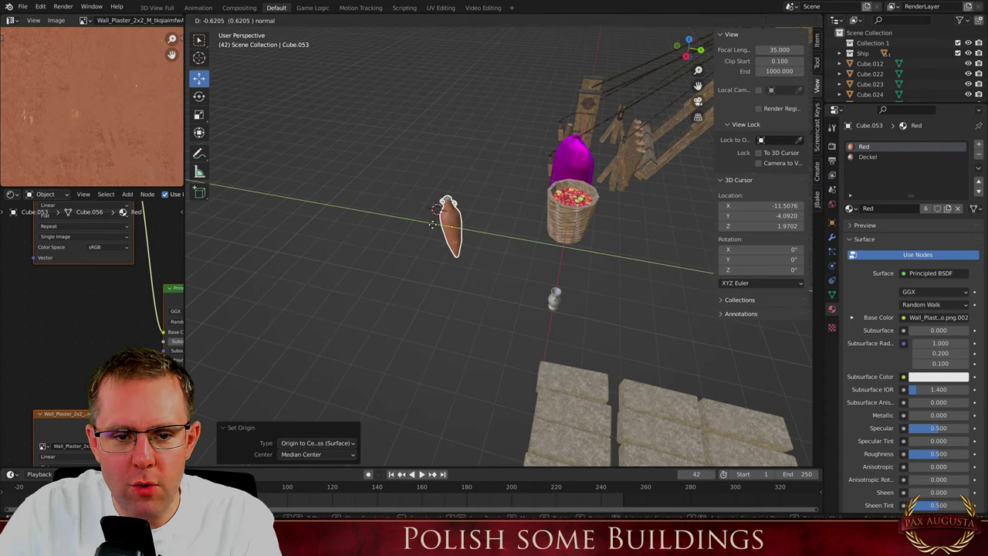
pyautogui.click(620, 267)
pyautogui.press('KP_7')
pyautogui.scroll(-5, 571, 280)
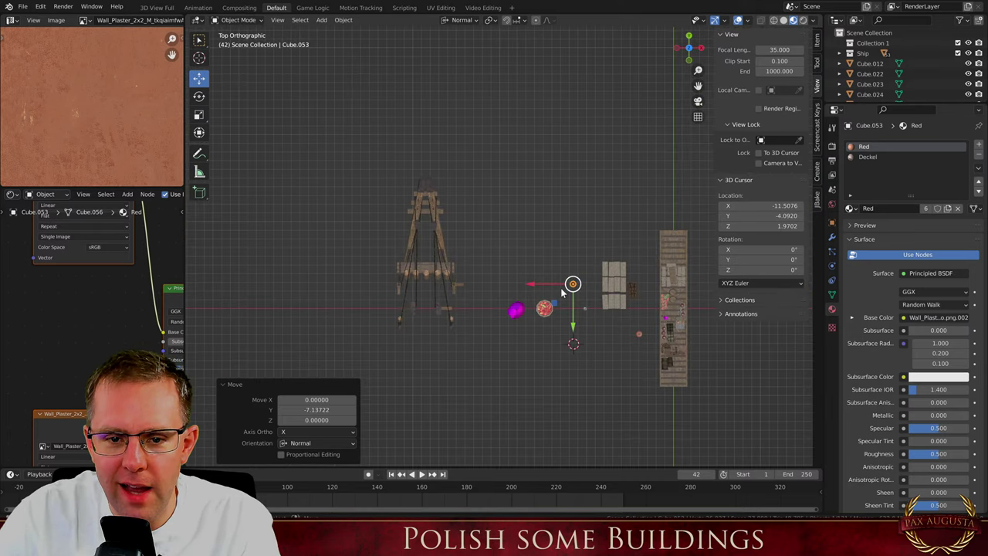
pyautogui.press('g')
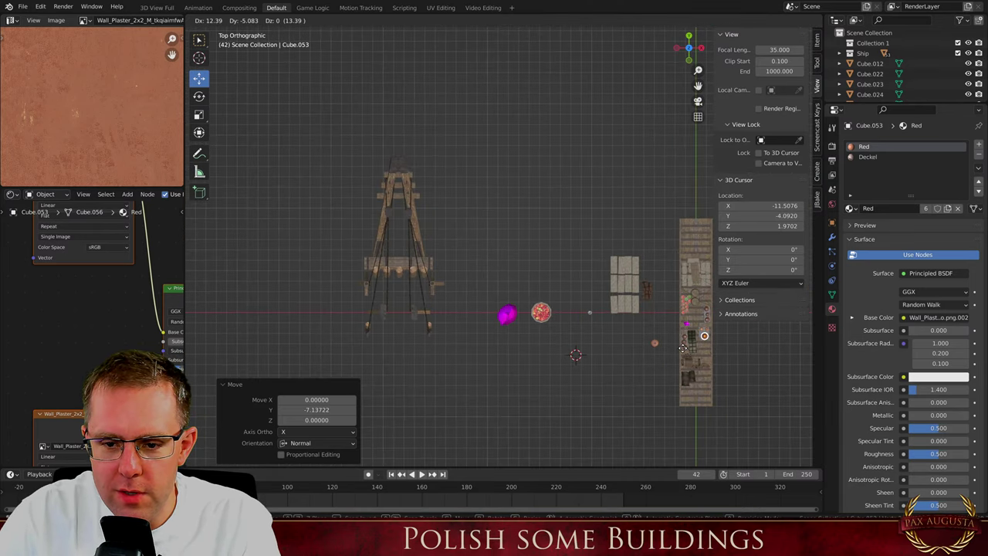
pyautogui.click(684, 348)
# Scale the amphora down to about 0.35 to match the cargo on the ship's deck
pyautogui.moveTo(683, 348); pyautogui.dragTo(440, 166, button='middle')
pyautogui.scroll(9, 654, 266)
pyautogui.moveTo(556, 288); pyautogui.dragTo(579, 242, button='middle')
pyautogui.scroll(1, 579, 242)
pyautogui.press('s')
pyautogui.click(502, 194)
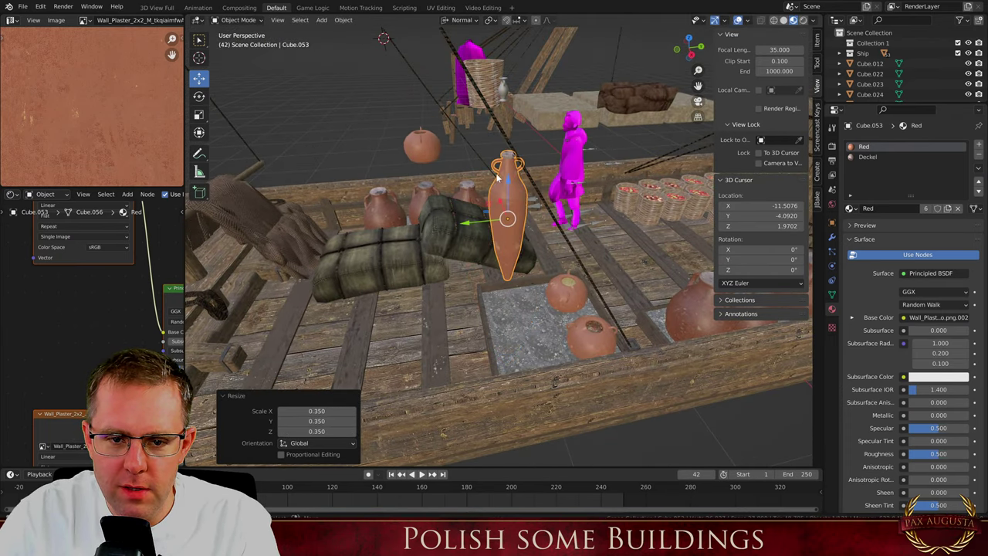
# Lower the amphora about 0.831 and another 0.058 along Z so its pointed base sinks into the gravel box
pyautogui.press('g')
pyautogui.press('z')
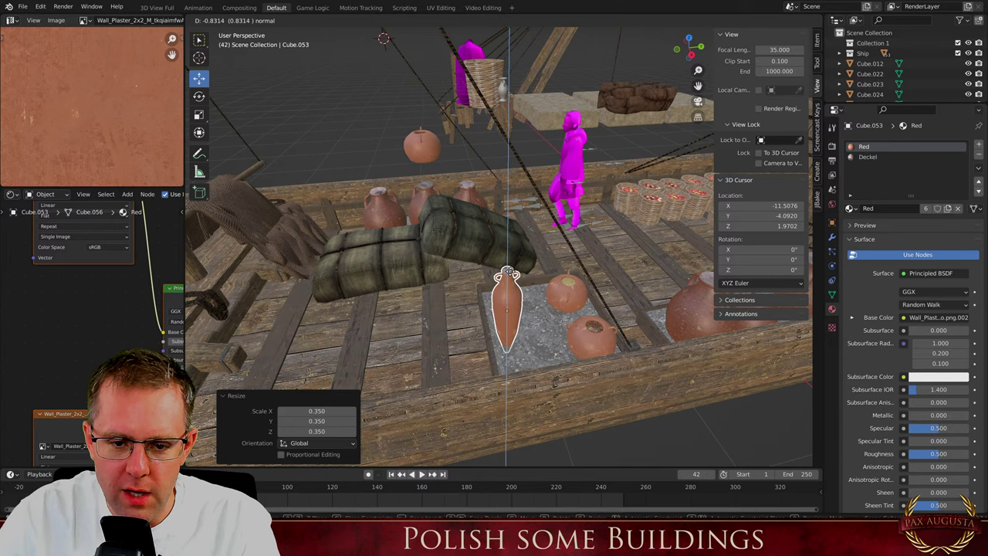
pyautogui.moveTo(508, 271); pyautogui.dragTo(509, 271)
pyautogui.moveTo(508, 271); pyautogui.dragTo(538, 311, button='middle')
pyautogui.scroll(2, 525, 309)
pyautogui.press('g')
pyautogui.press('z')
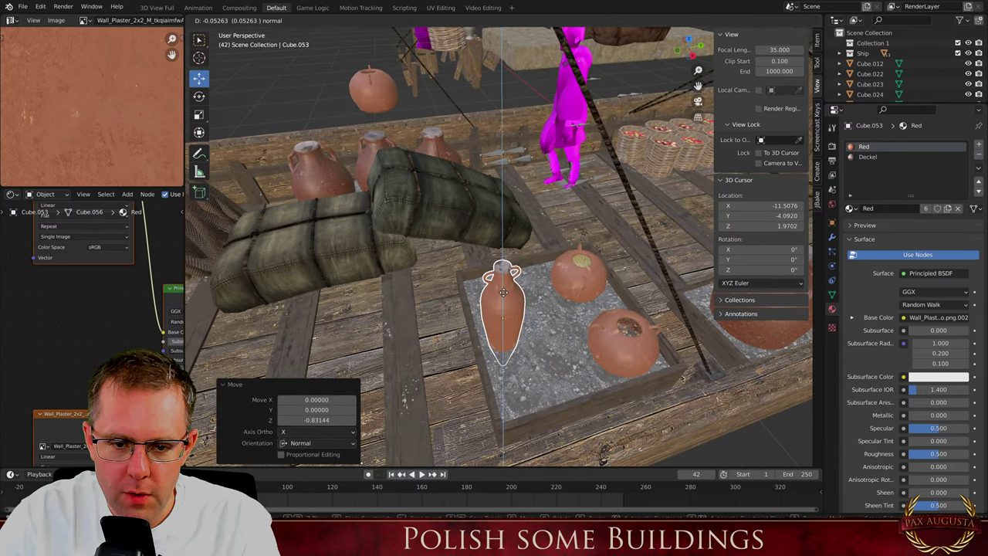
pyautogui.click(477, 331)
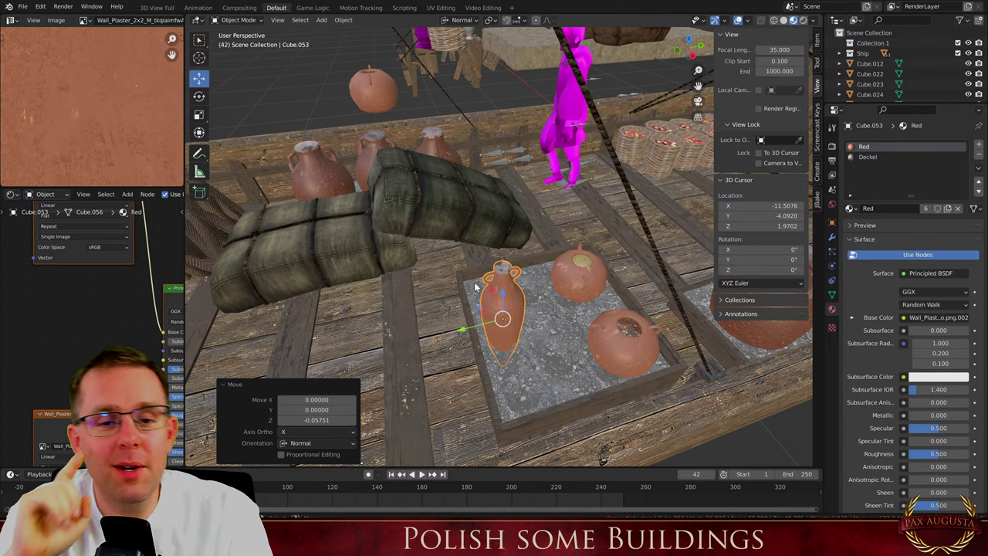
# Shift the amphora about 0.316 along its normal X axis towards the box's corner and rotate it about 50.6° around Z
pyautogui.moveTo(428, 230); pyautogui.dragTo(506, 323, button='middle')
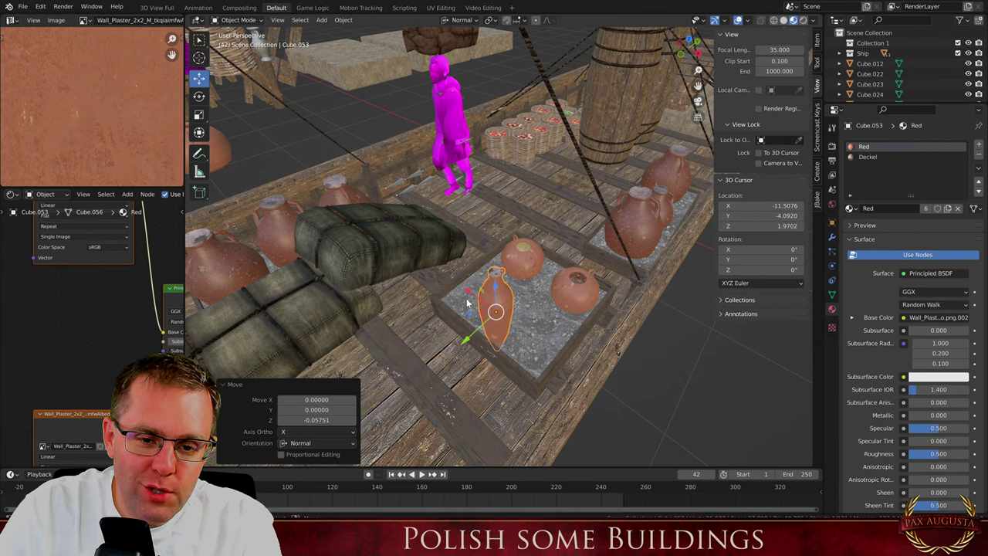
pyautogui.moveTo(467, 304); pyautogui.dragTo(433, 283)
pyautogui.scroll(2, 450, 308)
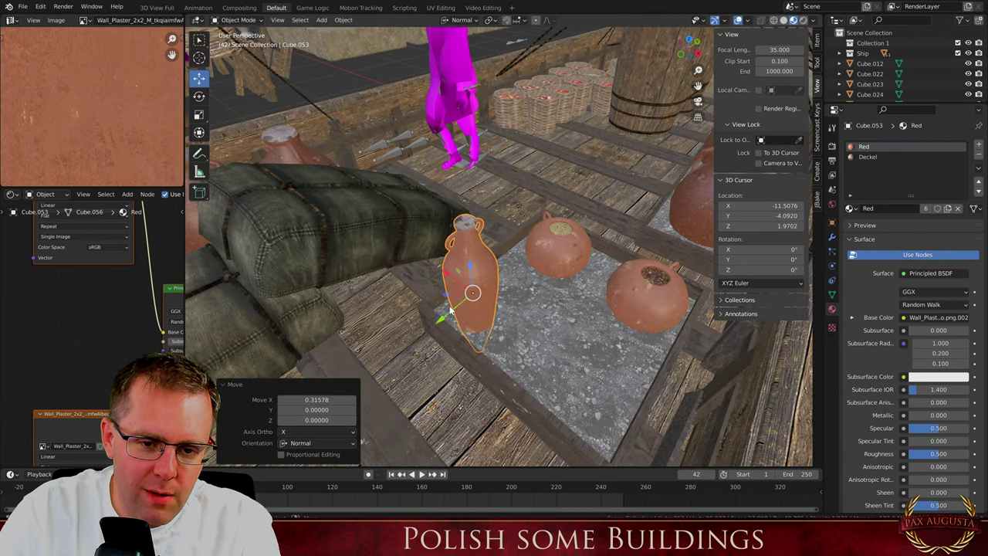
pyautogui.press('r')
pyautogui.press('z')
pyautogui.click(522, 306)
pyautogui.moveTo(522, 307); pyautogui.dragTo(329, 143, button='middle')
# Switch the transform orientation to Global and place a turned, slightly smaller duplicate of the amphora beside it along the Y axis
pyautogui.click(461, 20)
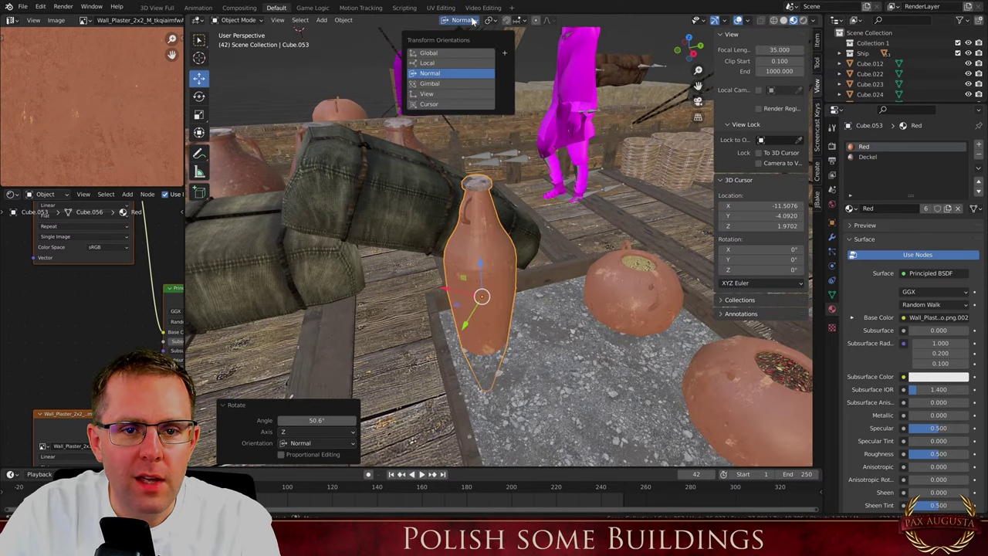
pyautogui.click(434, 53)
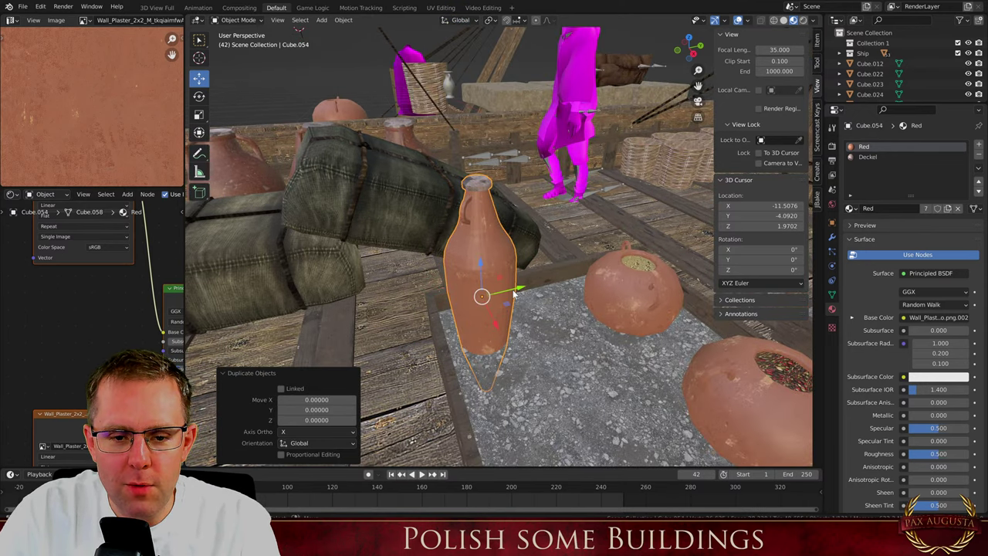
pyautogui.hotkey('shift', 'd')
pyautogui.press('y')
pyautogui.click(612, 329)
# Shift the duplicate's entire UV layout across the plaster texture and lower the duplicate about 0.026 along global Z
pyautogui.press('Tab')
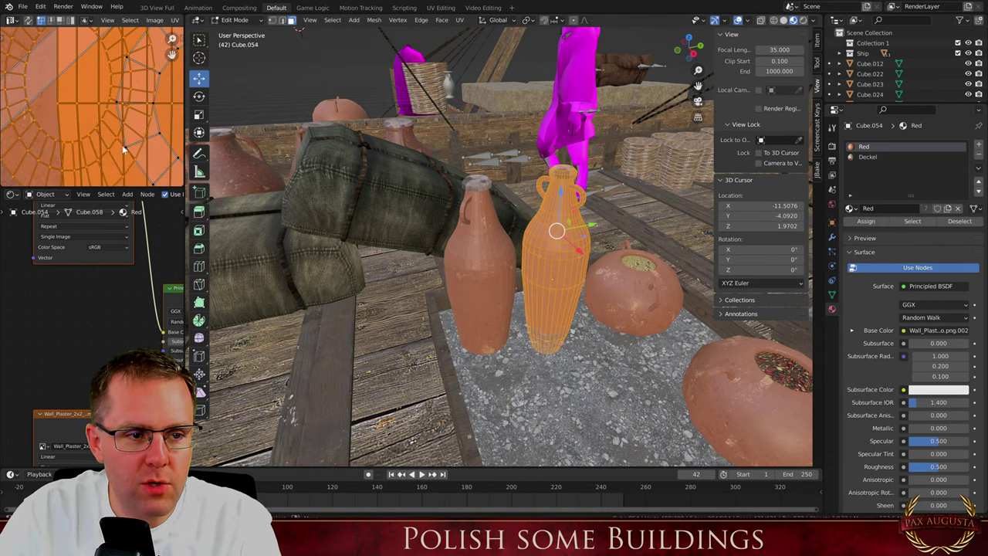
pyautogui.scroll(-4, 123, 150)
pyautogui.press('a')
pyautogui.press('g')
pyautogui.click(72, 36)
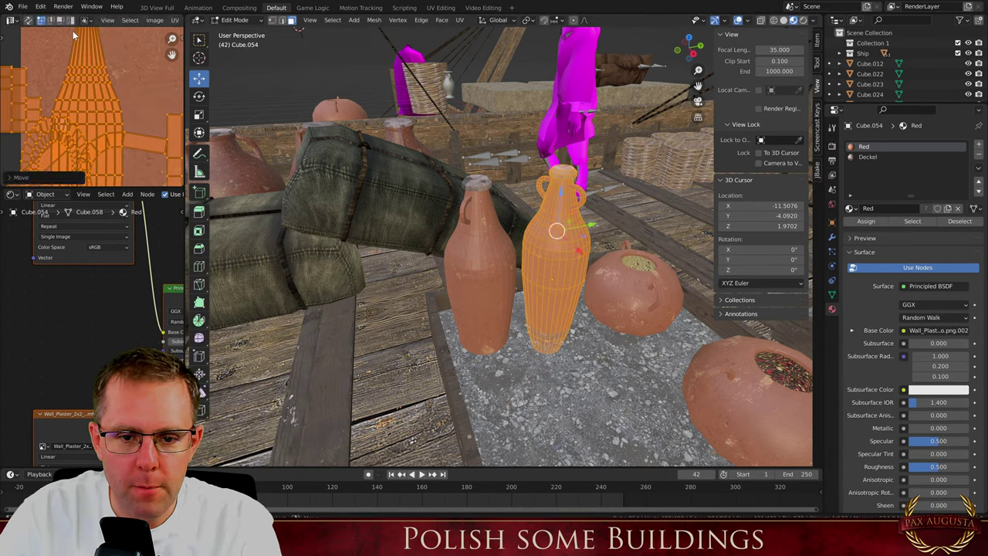
pyautogui.press('Tab')
pyautogui.moveTo(540, 139); pyautogui.dragTo(584, 153, button='middle')
pyautogui.moveTo(558, 240); pyautogui.dragTo(556, 251)
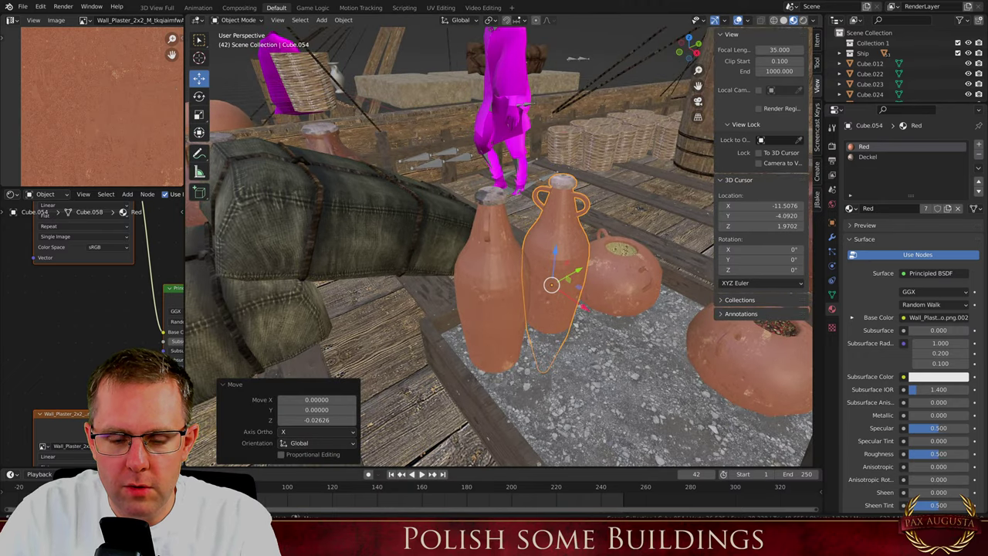
# Duplicate both amphorae in top view, rotate the copied pair 180° about global Z and position it beside the originals in the gravel box
pyautogui.click(504, 288)
pyautogui.press('KP_7')
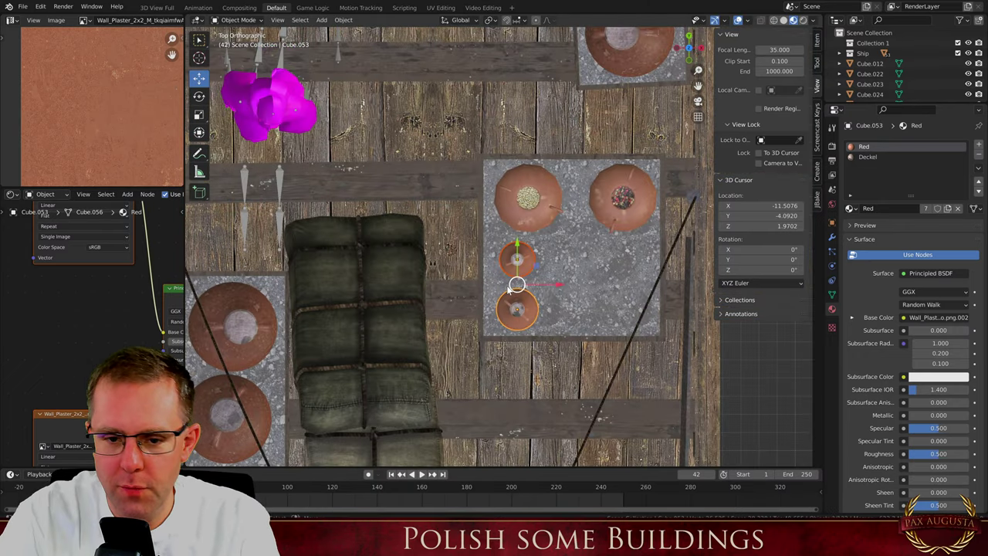
pyautogui.hotkey('shift', 'd')
pyautogui.click(591, 286)
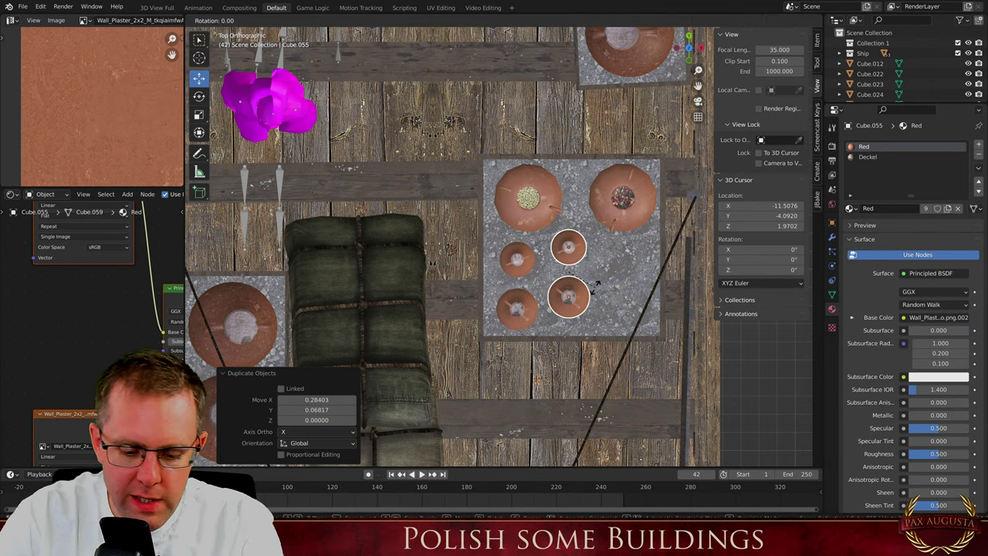
pyautogui.write('z180')
pyautogui.press('Return')
pyautogui.press('g')
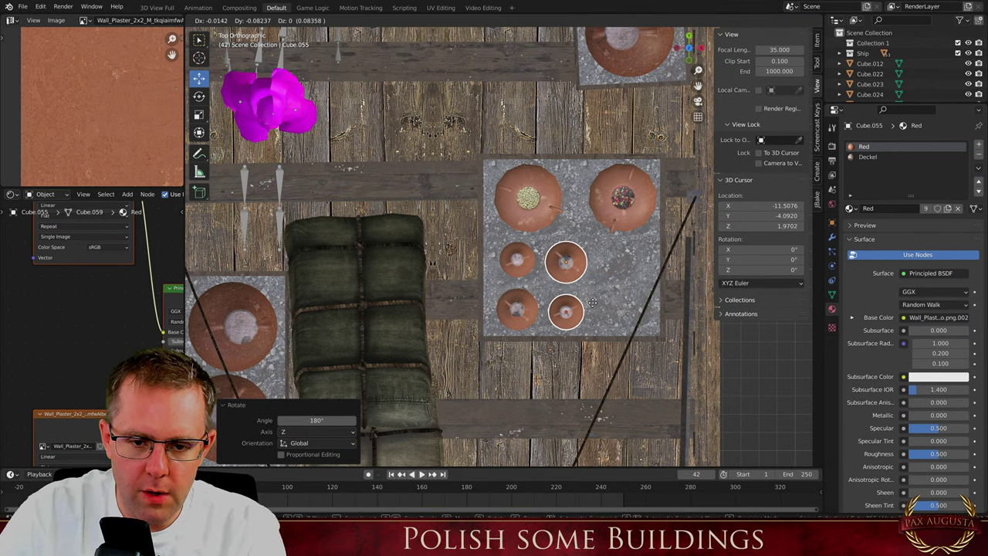
pyautogui.click(592, 292)
# Move the smaller copied amphora about -0.034 in X and 0.020 in Y and rotate it about 38° around global Z
pyautogui.click(561, 303)
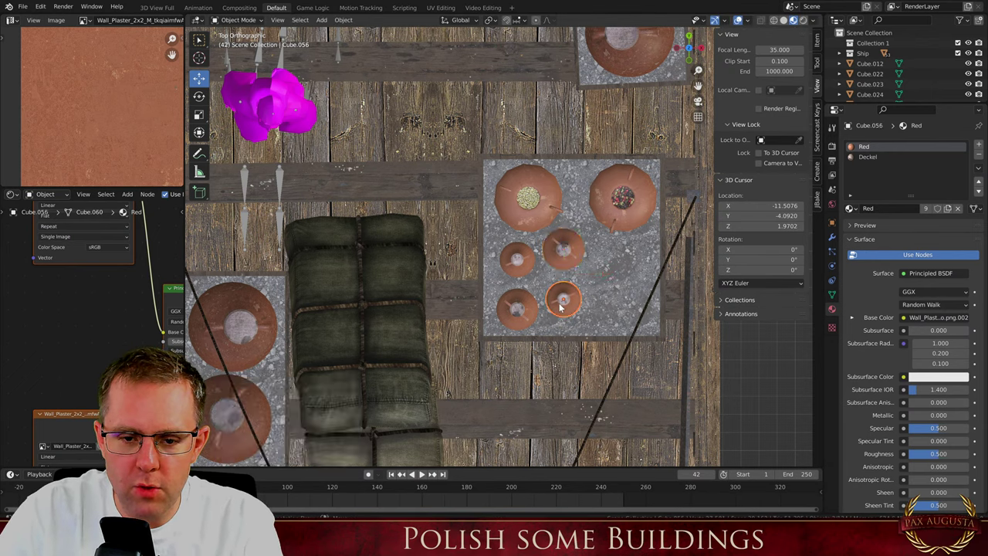
pyautogui.press('g')
pyautogui.click(555, 297)
pyautogui.press('r')
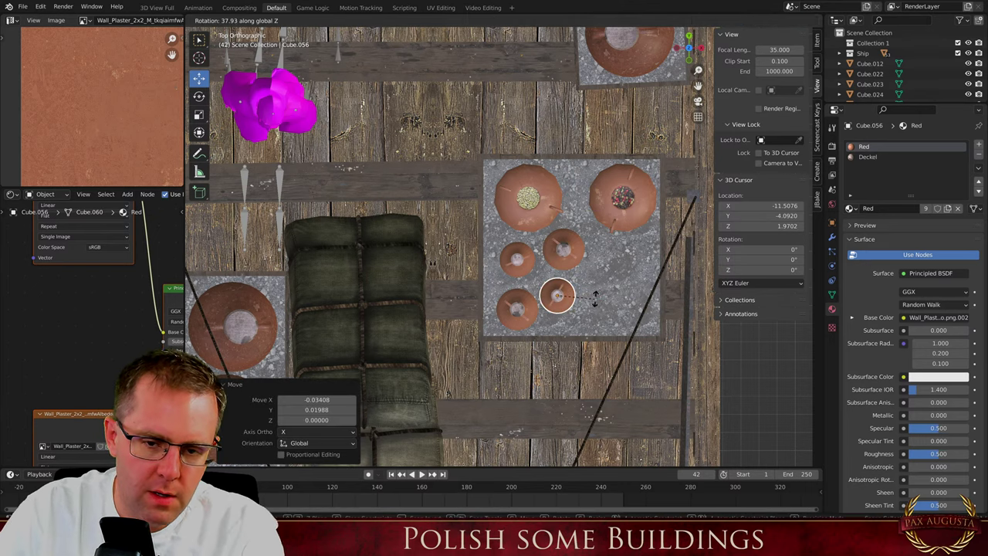
pyautogui.click(595, 299)
# Rotate the larger copied amphora around global Z so its handles face a different direction
pyautogui.click(565, 257)
pyautogui.press('r')
pyautogui.press('z')
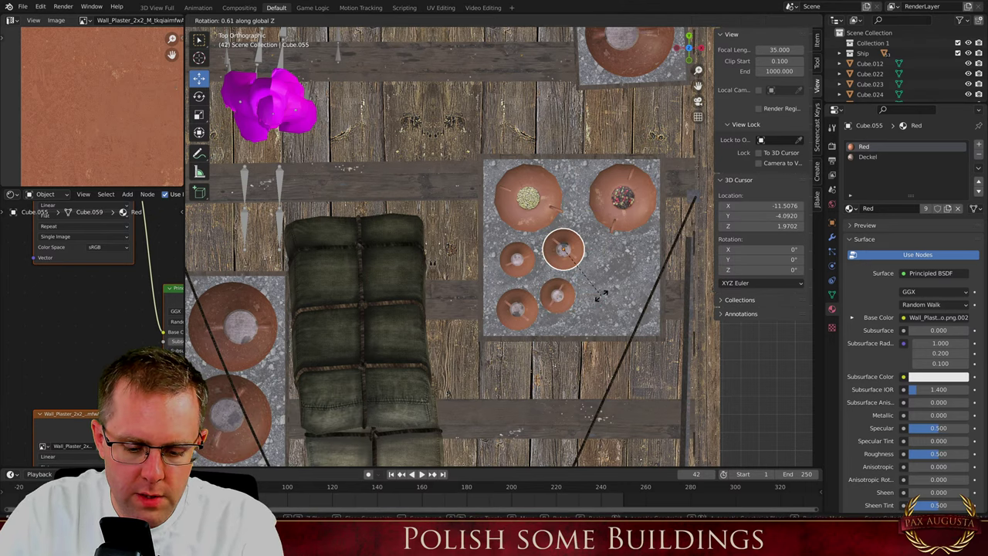
pyautogui.click(599, 267)
# Shift the entire UV layout of the larger copied amphora across the plaster texture
pyautogui.press('a')
pyautogui.click(570, 258)
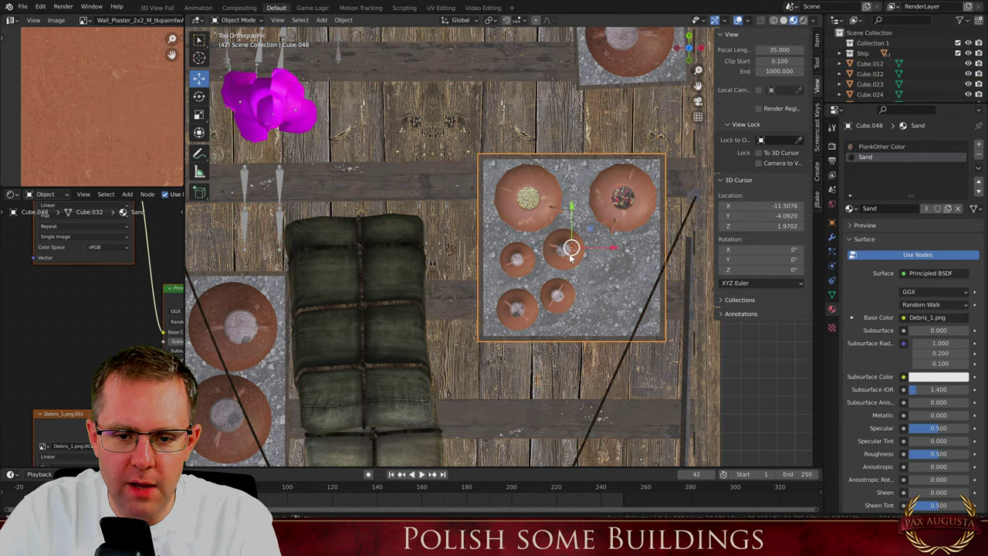
pyautogui.press('a')
pyautogui.click(563, 254)
pyautogui.press('a')
pyautogui.click(562, 249)
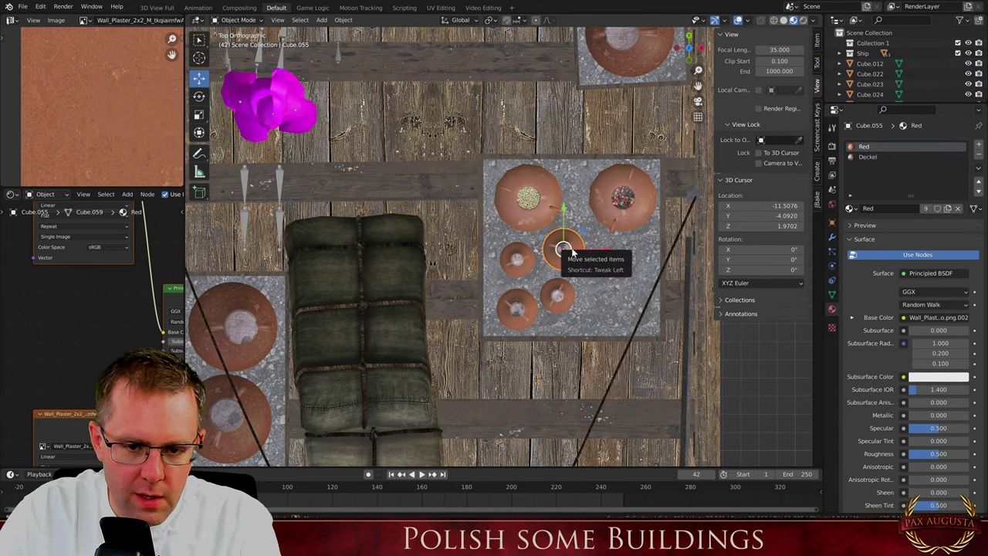
pyautogui.press('Tab')
pyautogui.press('a')
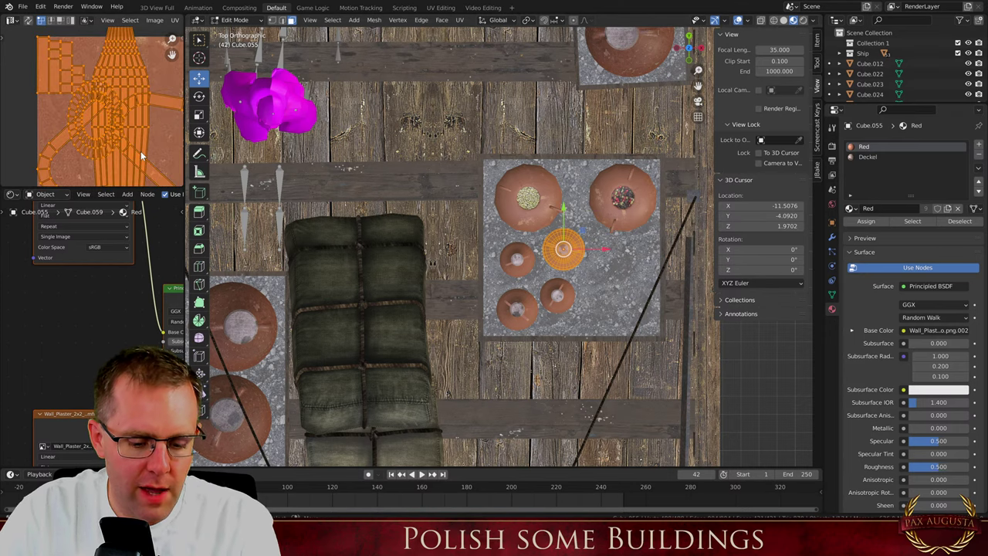
pyautogui.moveTo(141, 151); pyautogui.dragTo(103, 122)
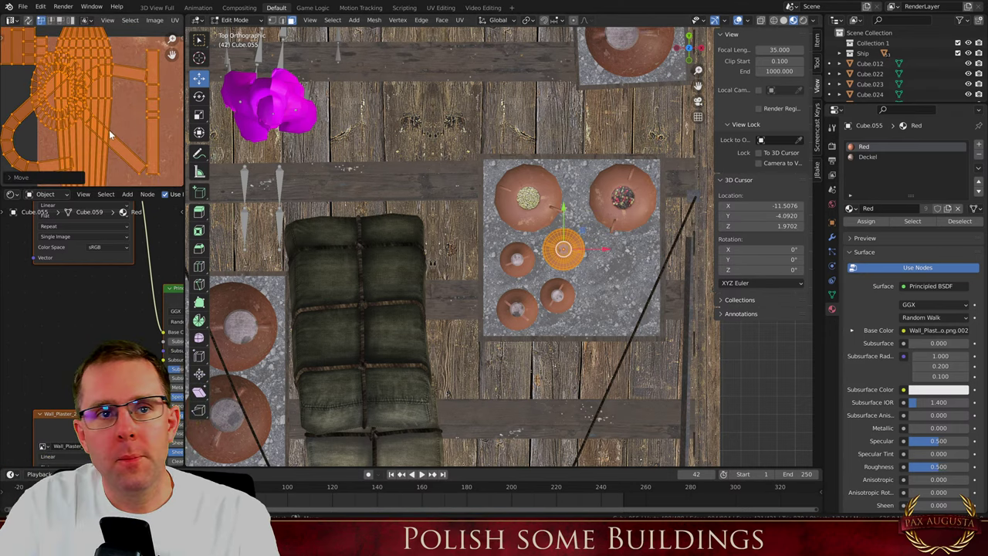
pyautogui.press('Tab')
# Duplicate the first two amphorae in top view about 0.535 along X and 0.016 along Y, then turn and fit the copies into the box
pyautogui.moveTo(556, 189); pyautogui.dragTo(566, 234, button='middle')
pyautogui.scroll(3, 548, 239)
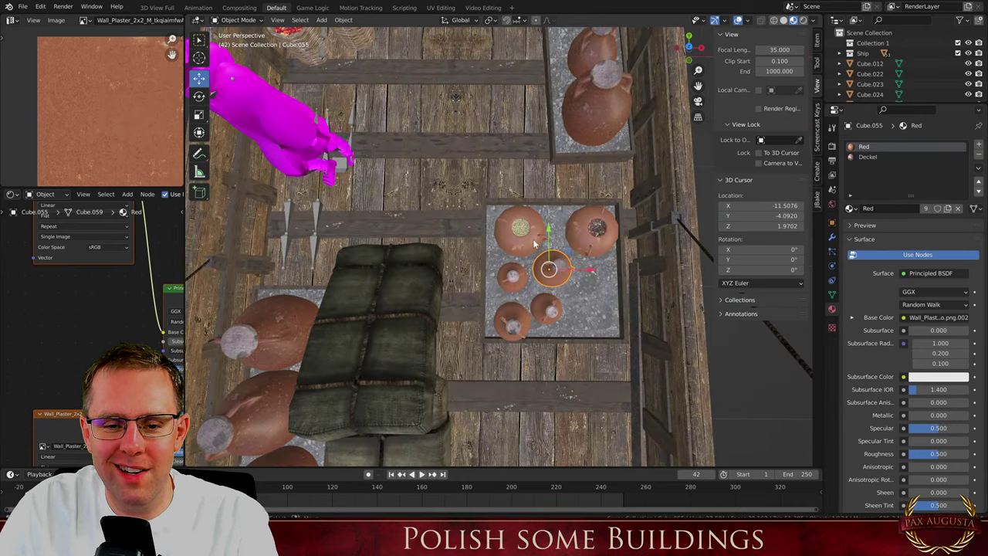
pyautogui.click(514, 279)
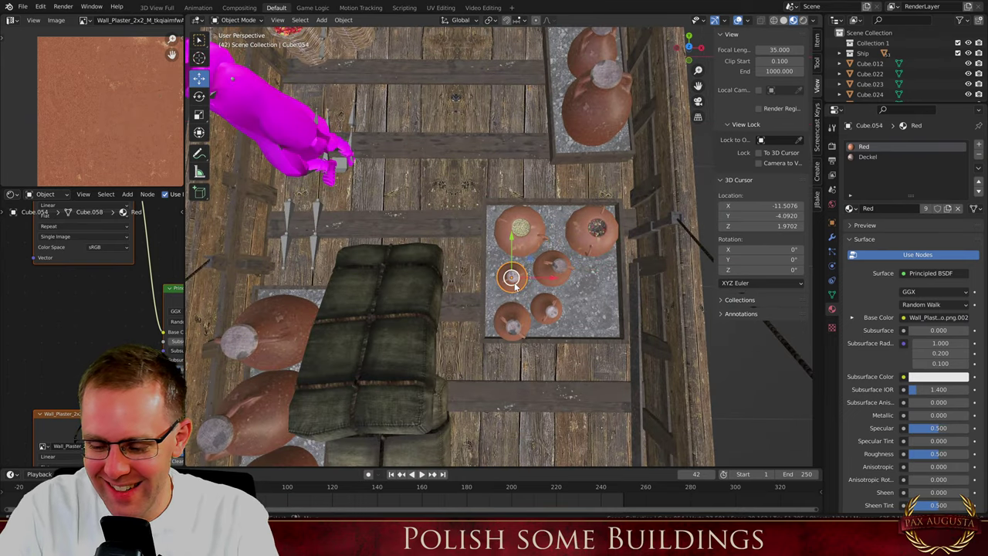
pyautogui.press('KP_1')
pyautogui.press('KP_7')
pyautogui.keyDown('shift'); pyautogui.click(512, 312); pyautogui.keyUp('shift')
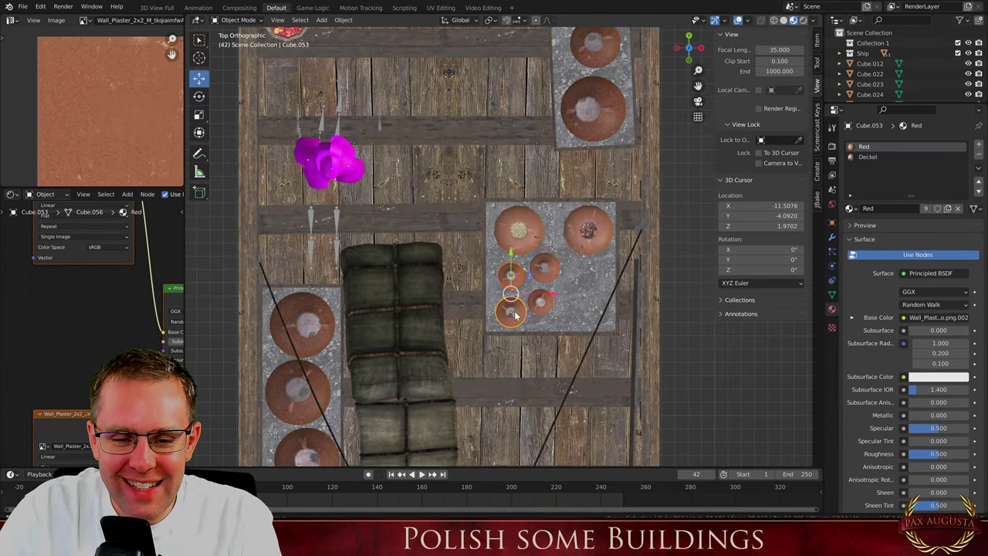
pyautogui.hotkey('shift', 'd')
pyautogui.click(609, 340)
pyautogui.press('r')
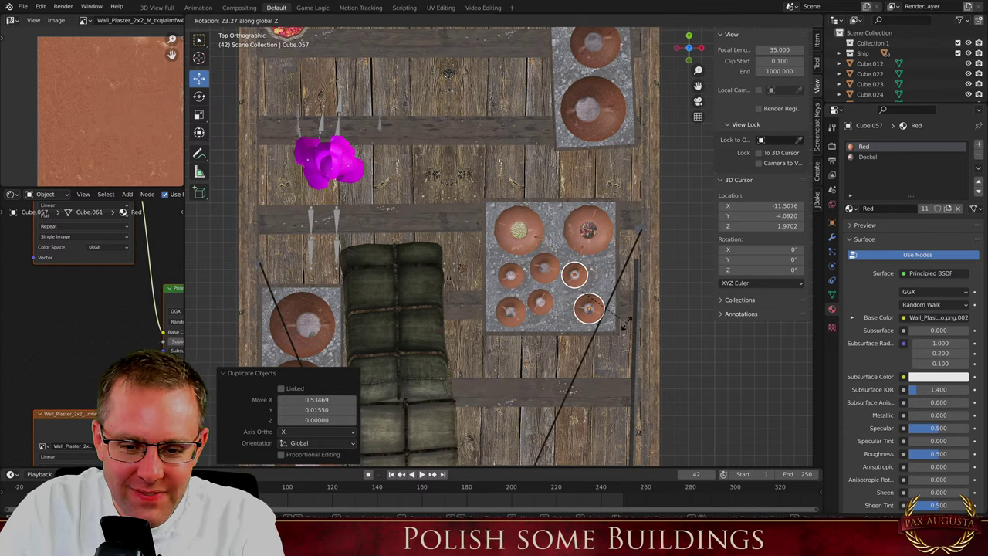
pyautogui.click(627, 331)
pyautogui.press('g')
pyautogui.click(585, 303)
# Move the smaller of the new copies about -0.052 in X and -0.074 in Y into the gap between the amphorae
pyautogui.click(578, 279)
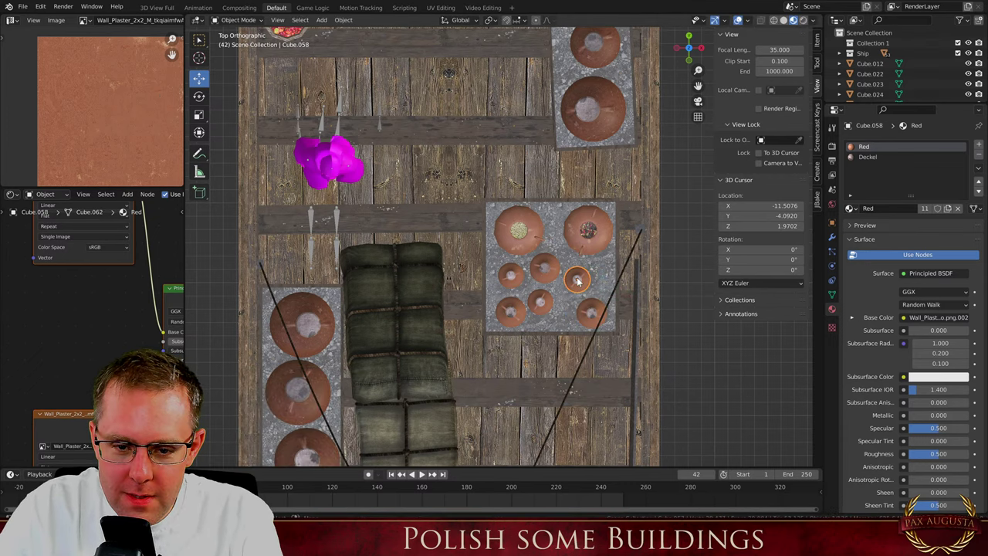
pyautogui.scroll(3, 577, 279)
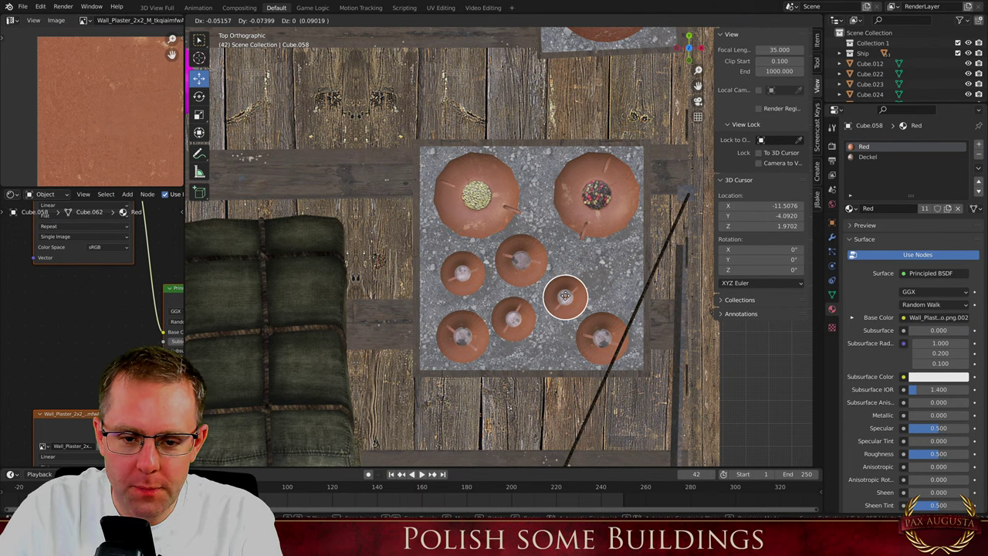
pyautogui.click(565, 296)
# Duplicate the small amphora about 0.193 along X and 0.130 along Y and rotate the duplicate about -15°
pyautogui.hotkey('shift', 'd')
pyautogui.click(610, 268)
pyautogui.press('r')
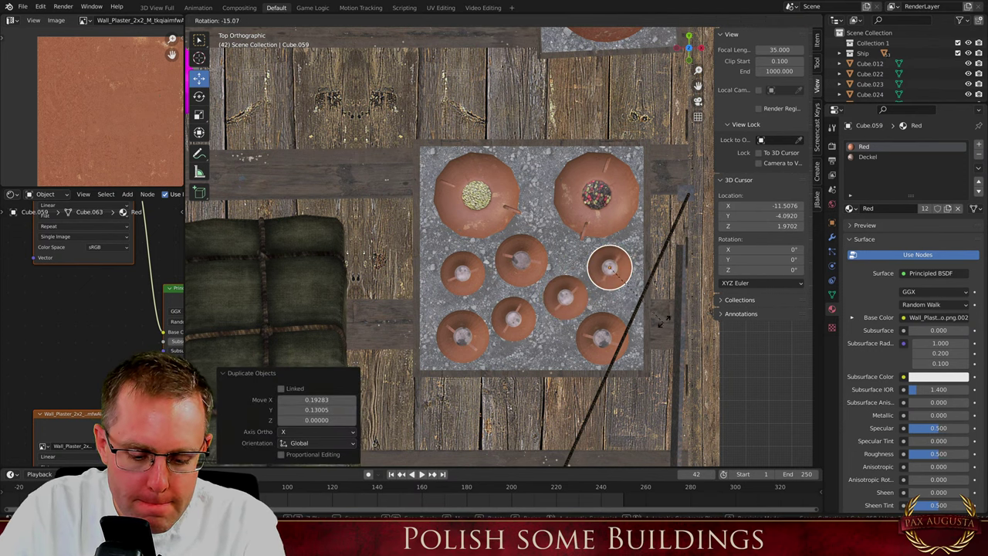
pyautogui.click(662, 320)
# Select several of the amphorae in the gravel box together and lower them slightly along global Z
pyautogui.moveTo(662, 320); pyautogui.dragTo(401, 78, button='middle')
pyautogui.scroll(2, 473, 190)
pyautogui.keyDown('shift'); pyautogui.click(517, 239); pyautogui.keyUp('shift')
pyautogui.keyDown('shift'); pyautogui.click(468, 224); pyautogui.keyUp('shift')
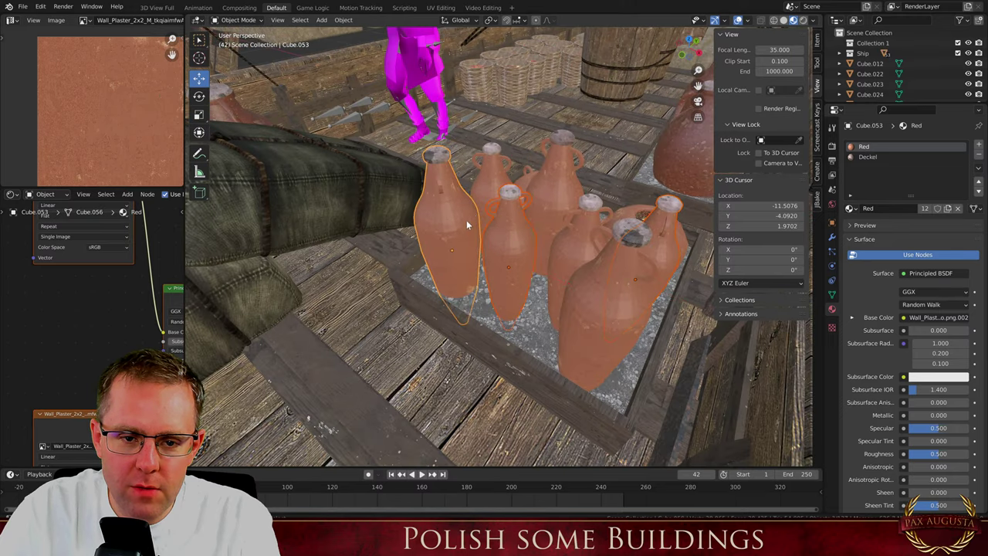
pyautogui.keyDown('shift'); pyautogui.click(562, 176); pyautogui.keyUp('shift')
pyautogui.keyDown('shift'); pyautogui.click(625, 279); pyautogui.keyUp('shift')
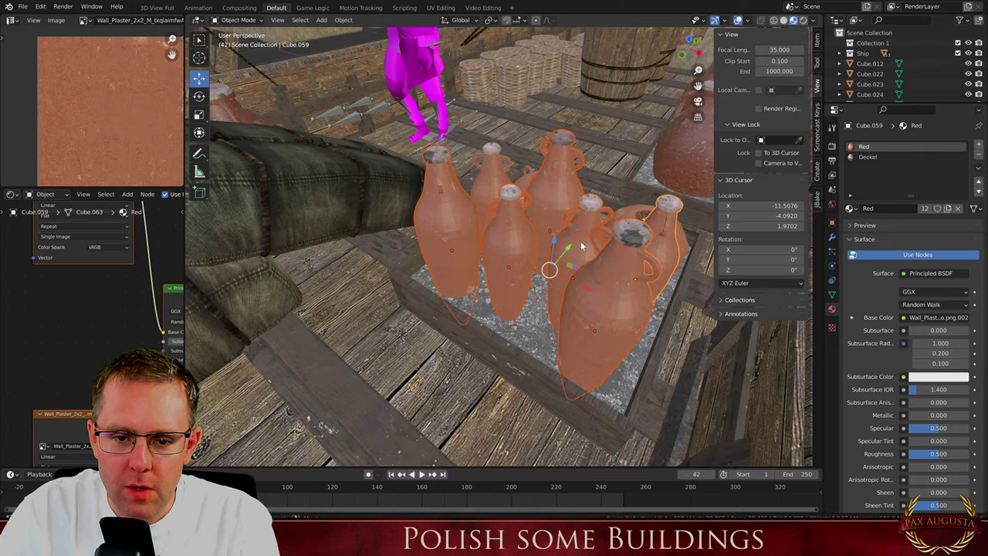
pyautogui.moveTo(553, 241); pyautogui.dragTo(552, 257)
# Examine the filled amphora box and the rest of the cargo along the ship's deck from several angles
pyautogui.click(580, 150)
pyautogui.scroll(-6, 571, 159)
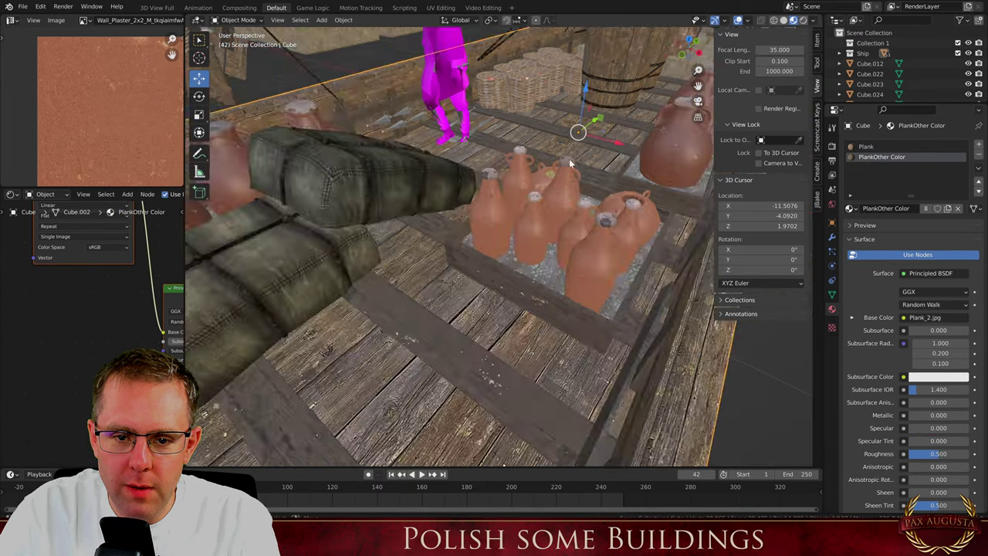
pyautogui.moveTo(486, 250); pyautogui.dragTo(386, 332, button='middle')
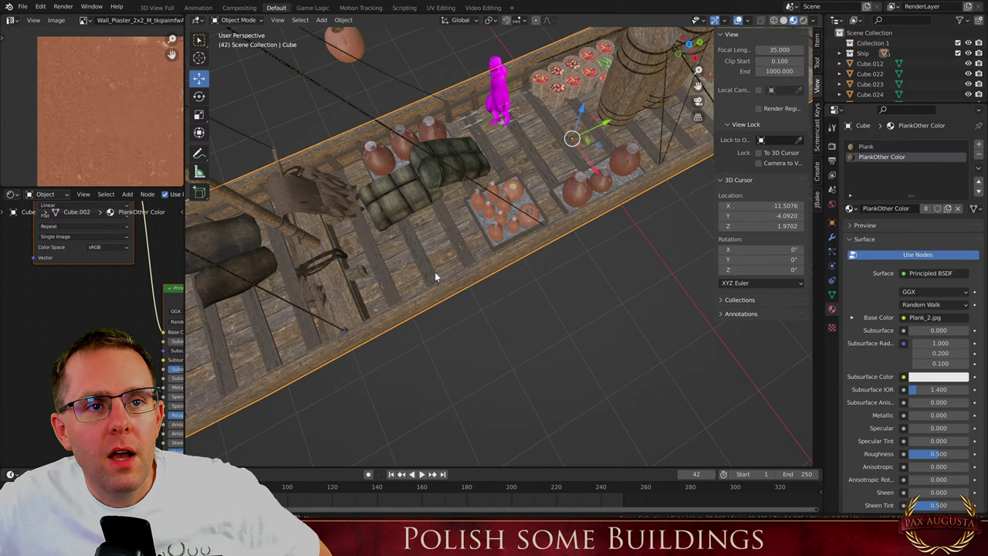
pyautogui.scroll(-2, 432, 262)
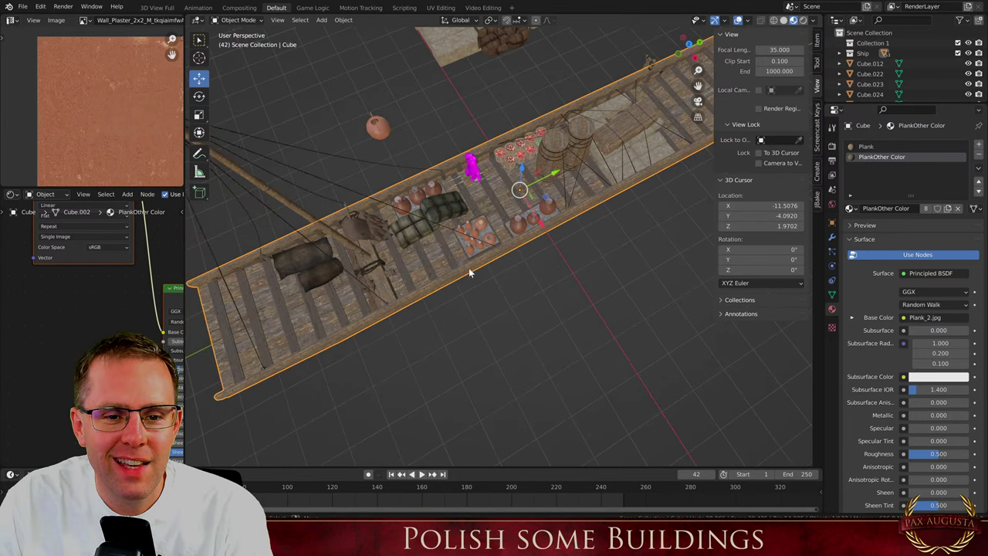
pyautogui.scroll(6, 479, 232)
pyautogui.click(500, 125)
pyautogui.scroll(-5, 509, 197)
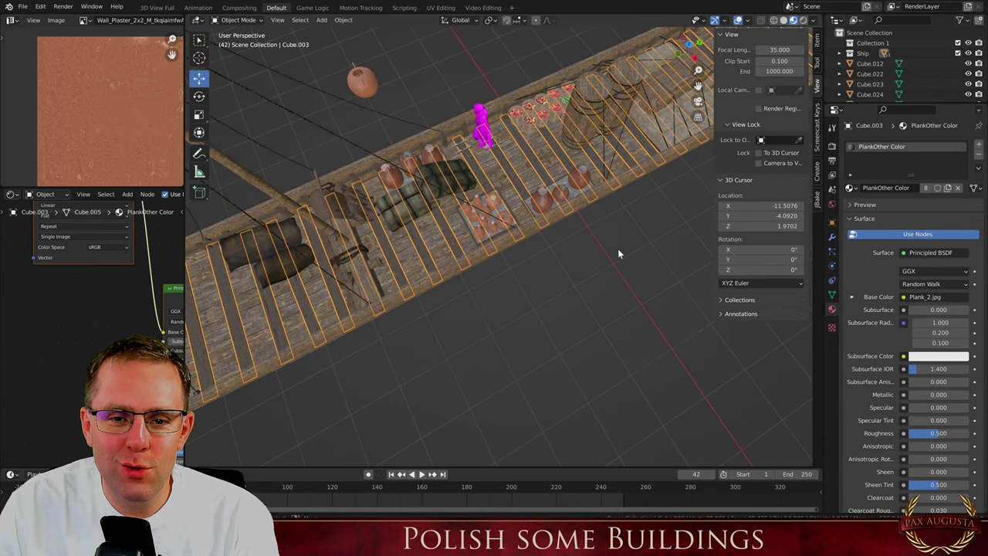
pyautogui.click(618, 254)
pyautogui.moveTo(591, 198); pyautogui.dragTo(576, 145, button='middle')
pyautogui.scroll(-7, 513, 169)
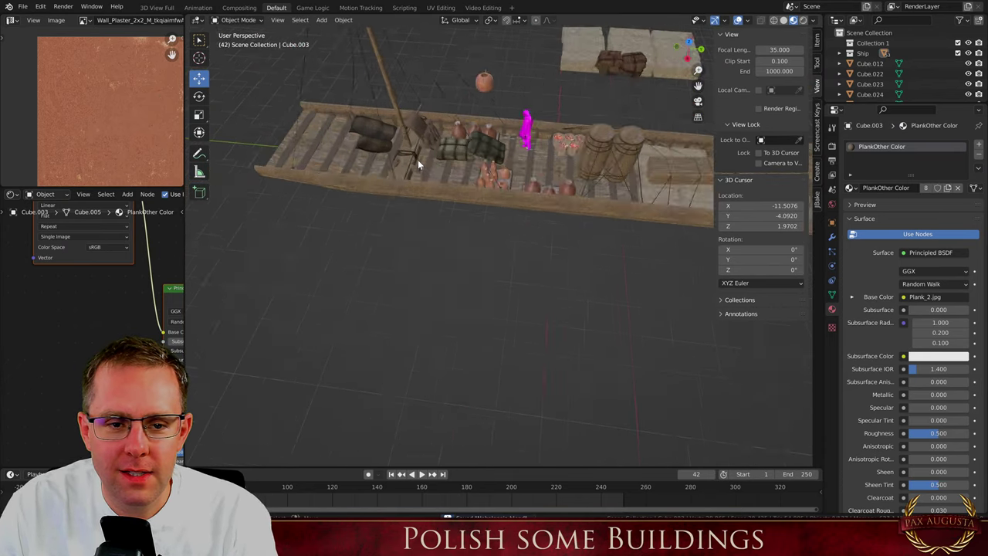
pyautogui.scroll(4, 519, 99)
pyautogui.scroll(2, 536, 147)
# Rotate the brown sandbag pile beside the stone blocks 180° around global Z and 180° around global Y
pyautogui.click(536, 147)
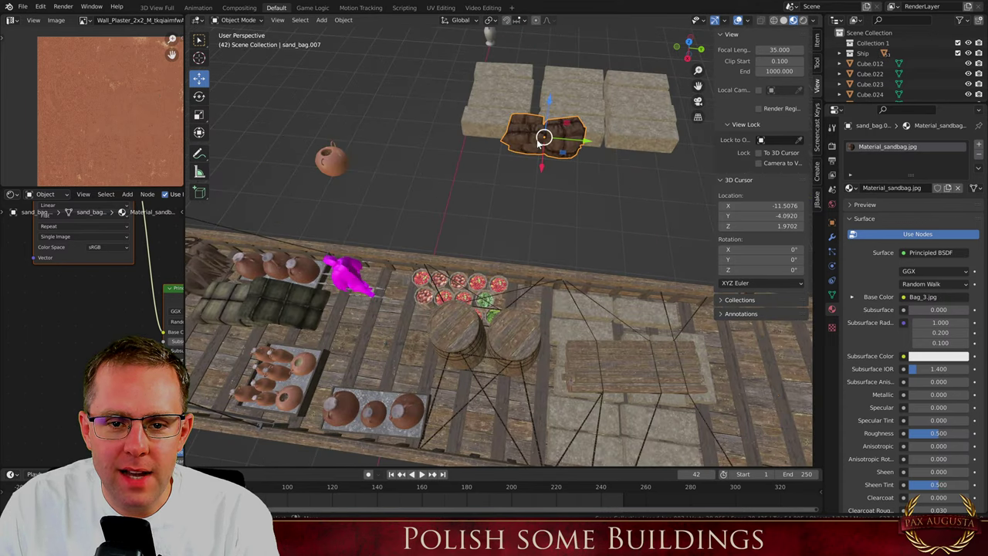
pyautogui.press('KP_Decimal')
pyautogui.moveTo(565, 158); pyautogui.dragTo(428, 108, button='middle')
pyautogui.write('r')
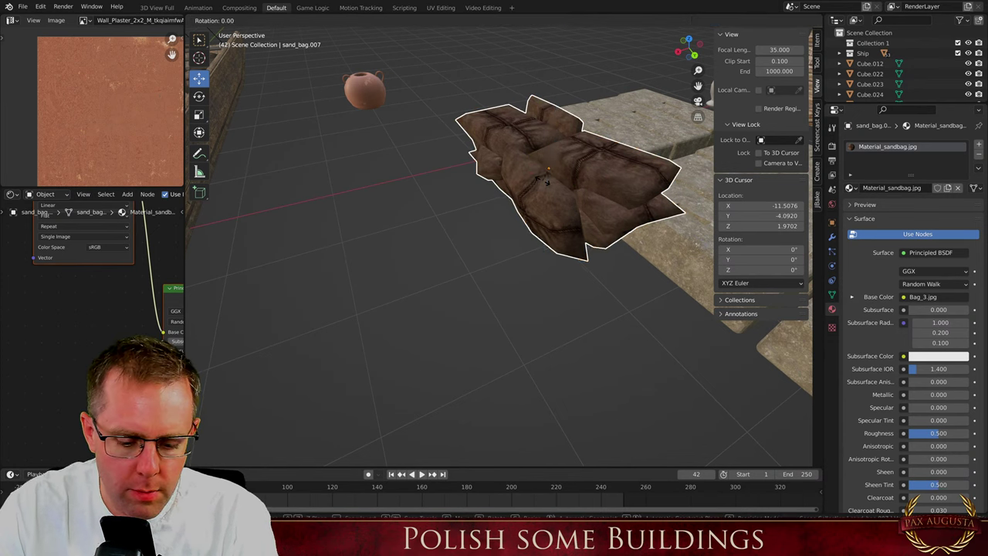
pyautogui.write('z180')
pyautogui.press('Return')
pyautogui.write('r')
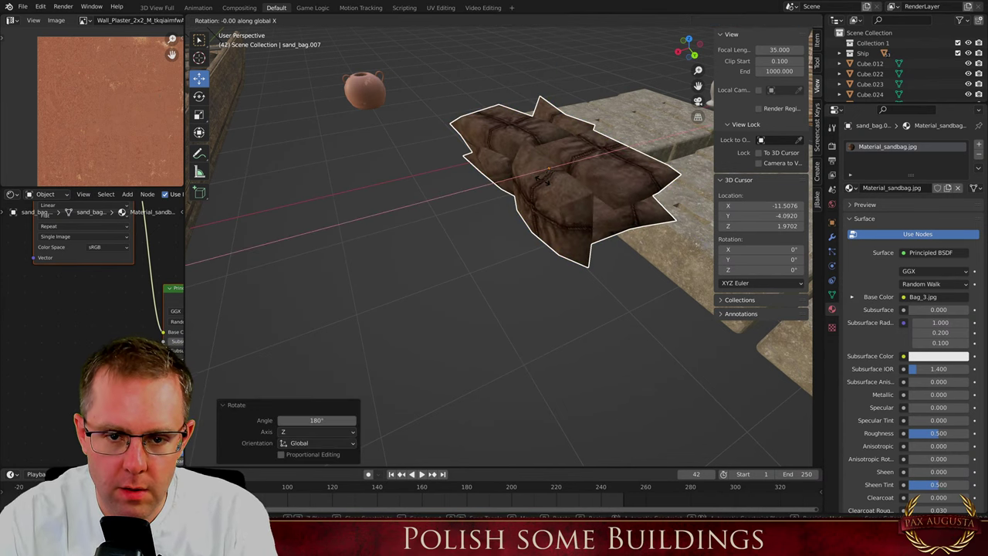
pyautogui.write('y180')
pyautogui.press('Return')
# Move the sandbag pile about 5.240 along X, along Y past the stone blocks, and about 0.209 further along X over the free deck
pyautogui.scroll(-6, 541, 177)
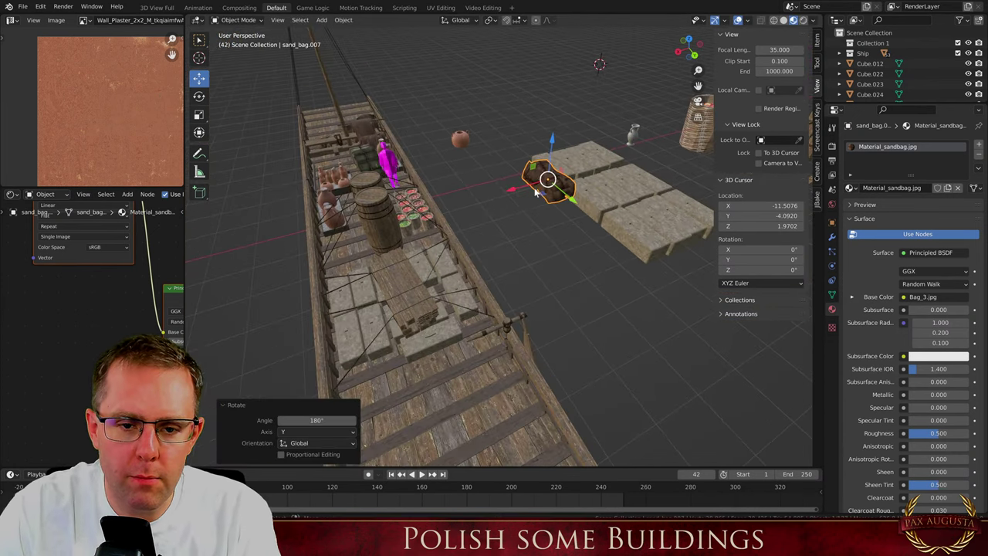
pyautogui.moveTo(518, 187); pyautogui.dragTo(325, 245)
pyautogui.moveTo(332, 244); pyautogui.dragTo(599, 227, button='middle')
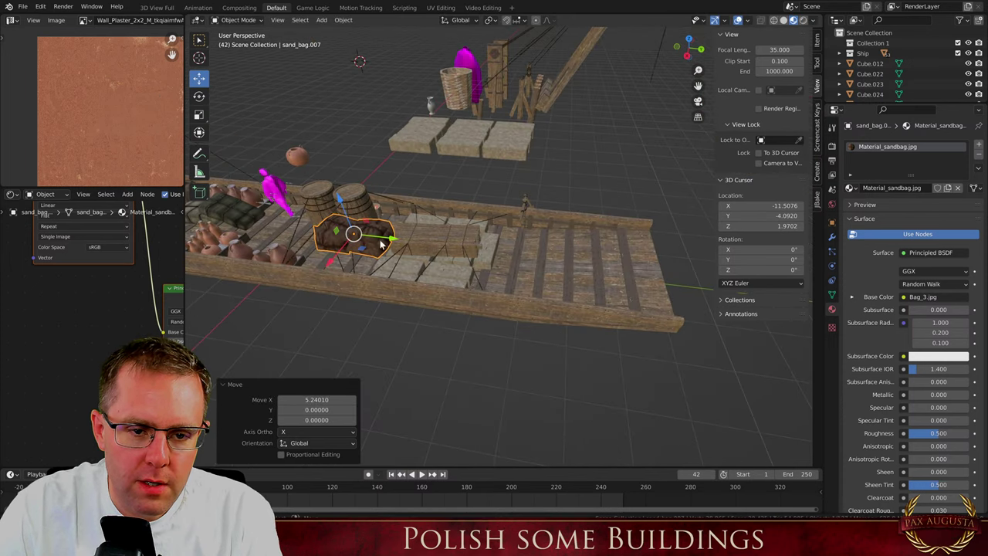
pyautogui.press('g')
pyautogui.press('y')
pyautogui.click(552, 259)
pyautogui.moveTo(552, 259); pyautogui.dragTo(415, 222, button='middle')
pyautogui.press('g')
pyautogui.press('x')
pyautogui.click(495, 268)
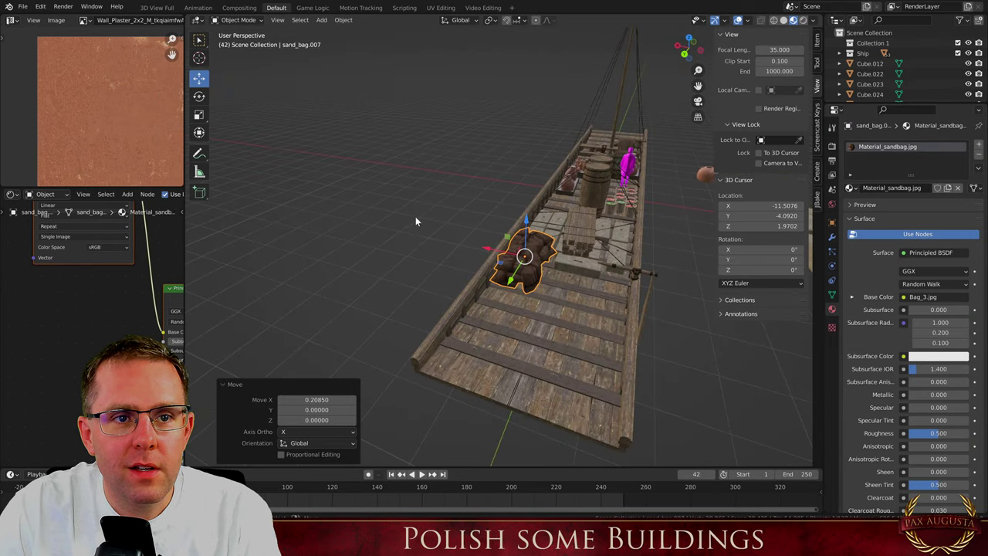
# Lower the sandbag pile about 0.598 along global Z towards the deck and rotate it about 8.76° around global X
pyautogui.scroll(5, 578, 253)
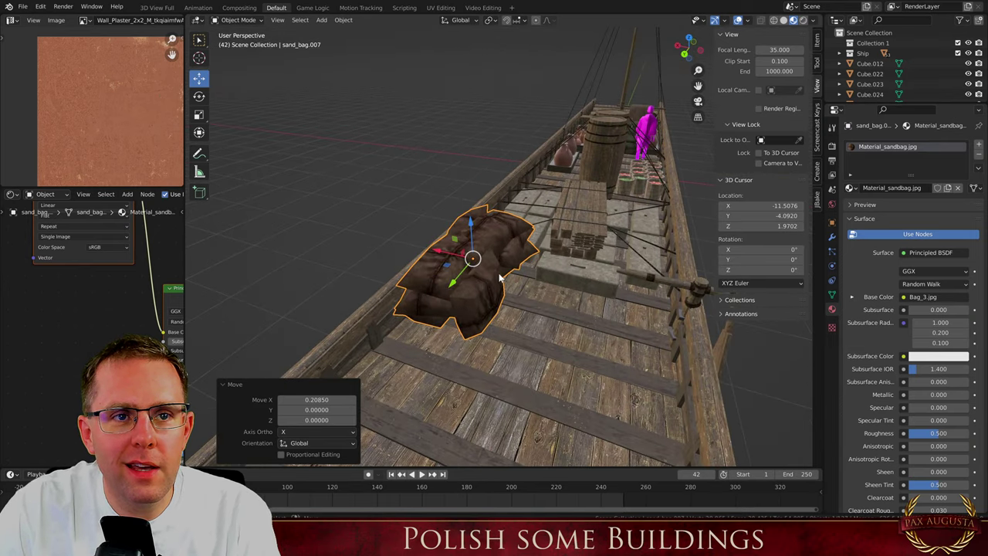
pyautogui.press('g')
pyautogui.press('z')
pyautogui.click(575, 383)
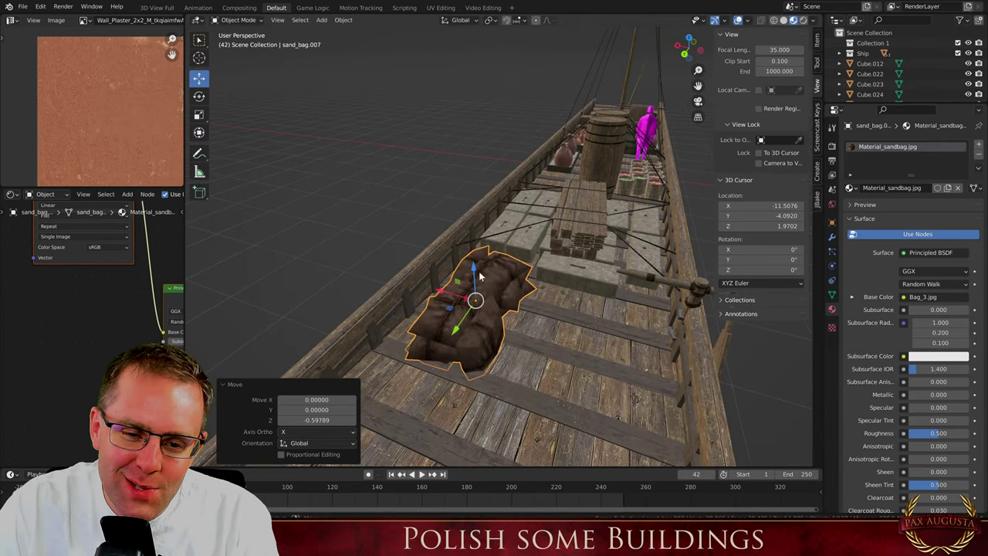
pyautogui.press('r')
pyautogui.press('x')
pyautogui.click(448, 304)
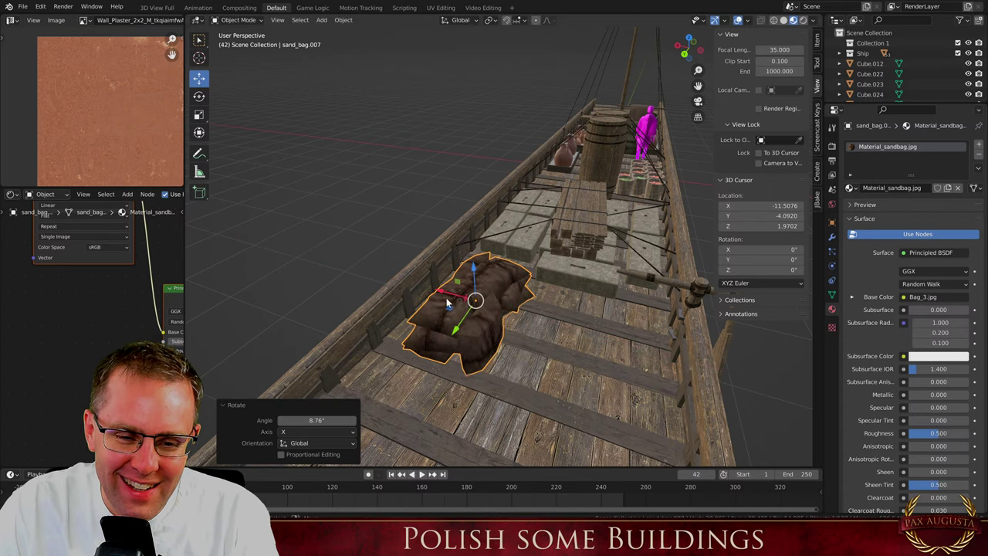
# Shift the sandbag pile about 0.207 along global X against the hull side and adjust its height about 0.001 along Z
pyautogui.press('g')
pyautogui.press('x')
pyautogui.click(424, 287)
pyautogui.press('g')
pyautogui.press('z')
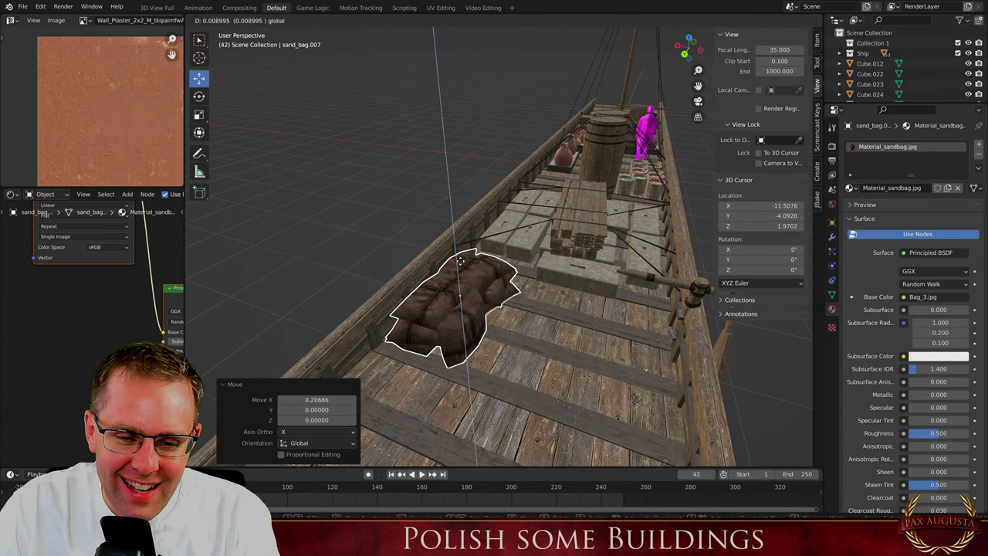
pyautogui.click(442, 274)
# Examine the sandbag placement, the whole loaded ship and the models around it from farther away
pyautogui.moveTo(441, 275); pyautogui.dragTo(177, 236, button='middle')
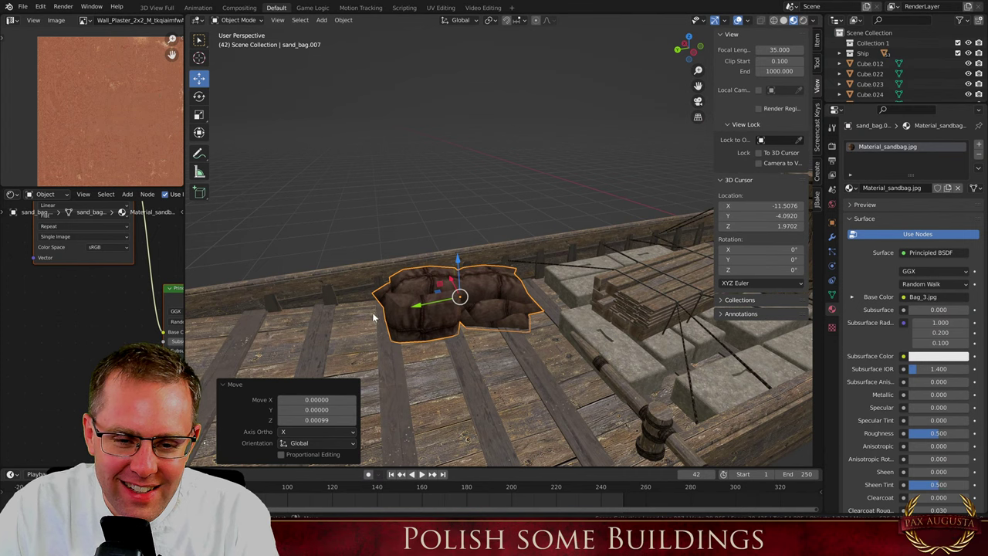
pyautogui.scroll(-8, 415, 306)
pyautogui.moveTo(408, 237); pyautogui.dragTo(640, 314, button='middle')
pyautogui.scroll(-5, 581, 255)
pyautogui.moveTo(496, 211); pyautogui.dragTo(490, 185, button='middle')
pyautogui.scroll(5, 476, 173)
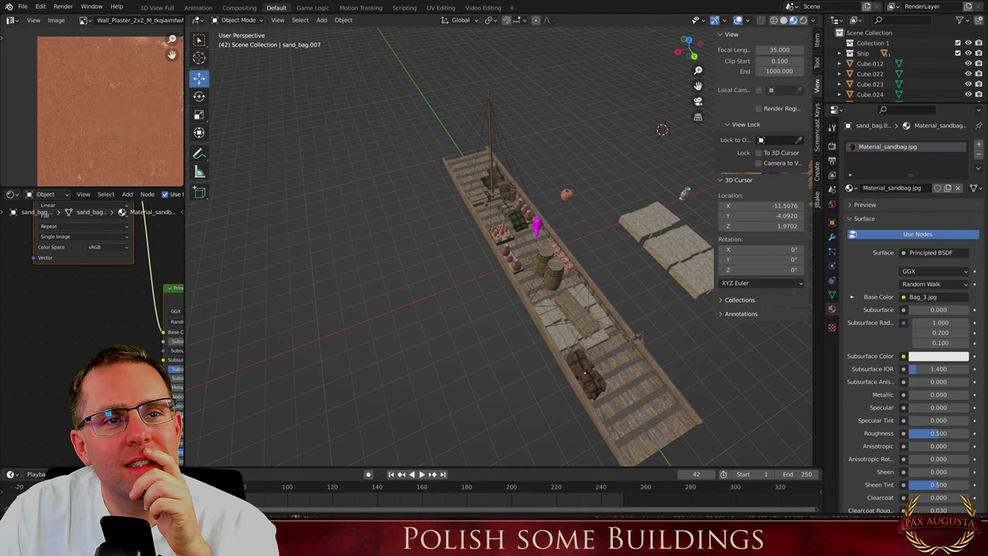
pyautogui.scroll(-3, 516, 265)
pyautogui.moveTo(516, 265); pyautogui.dragTo(550, 242, button='middle')
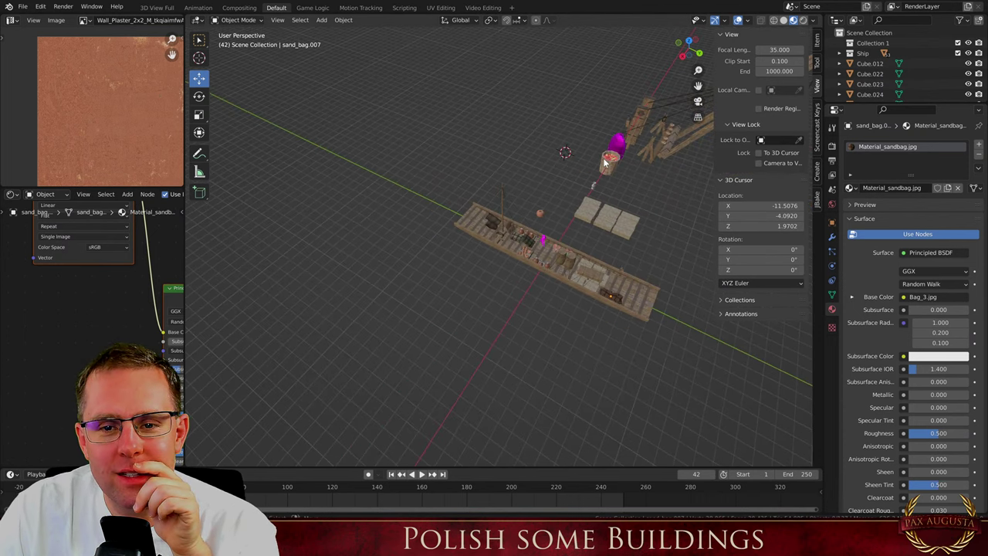
pyautogui.moveTo(437, 163); pyautogui.dragTo(476, 162, button='middle')
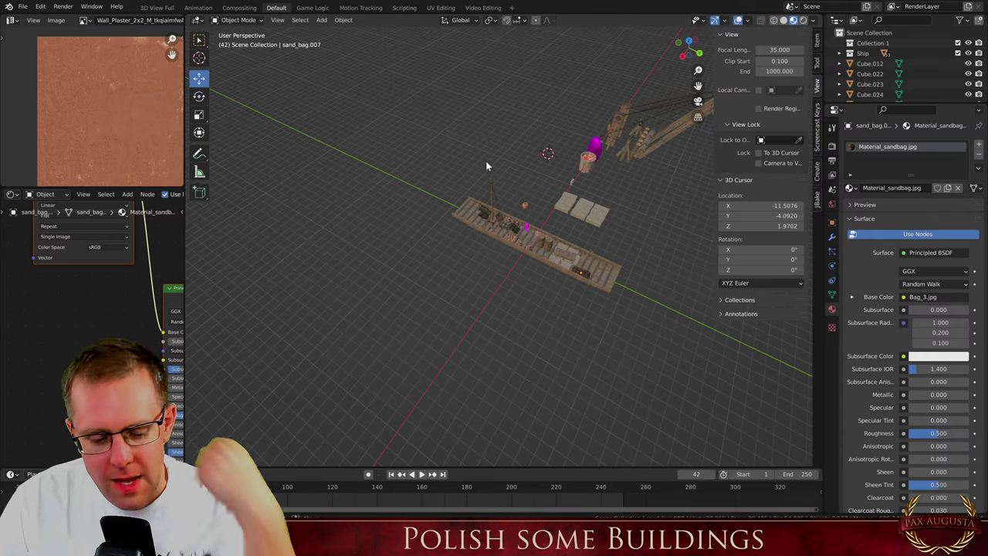
# Select the wooden crane model and examine its frame, ropes and supports from several sides
pyautogui.scroll(-3, 496, 154)
pyautogui.scroll(9, 573, 147)
pyautogui.click(625, 131)
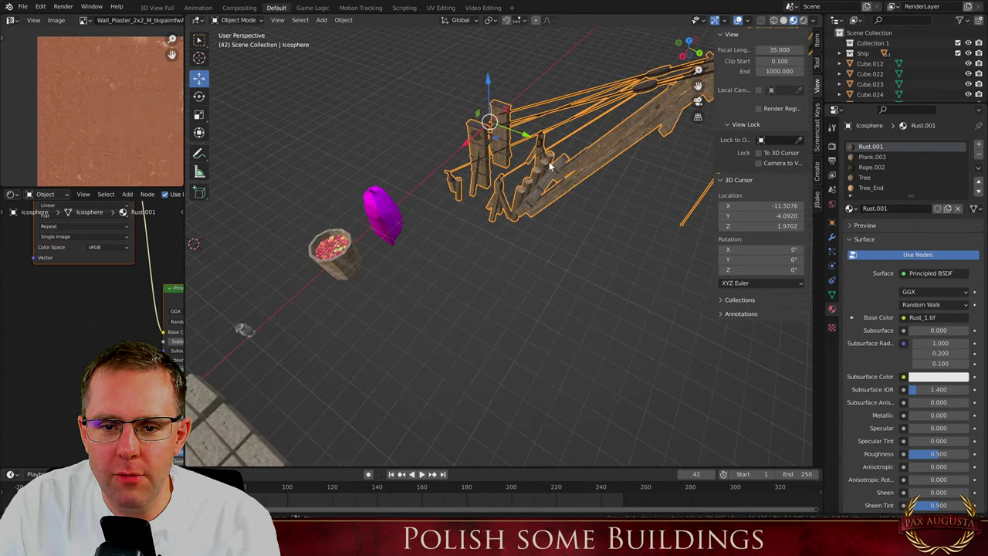
pyautogui.moveTo(552, 163); pyautogui.dragTo(723, 192, button='middle')
pyautogui.scroll(-3, 655, 101)
pyautogui.scroll(5, 654, 106)
pyautogui.scroll(-2, 627, 159)
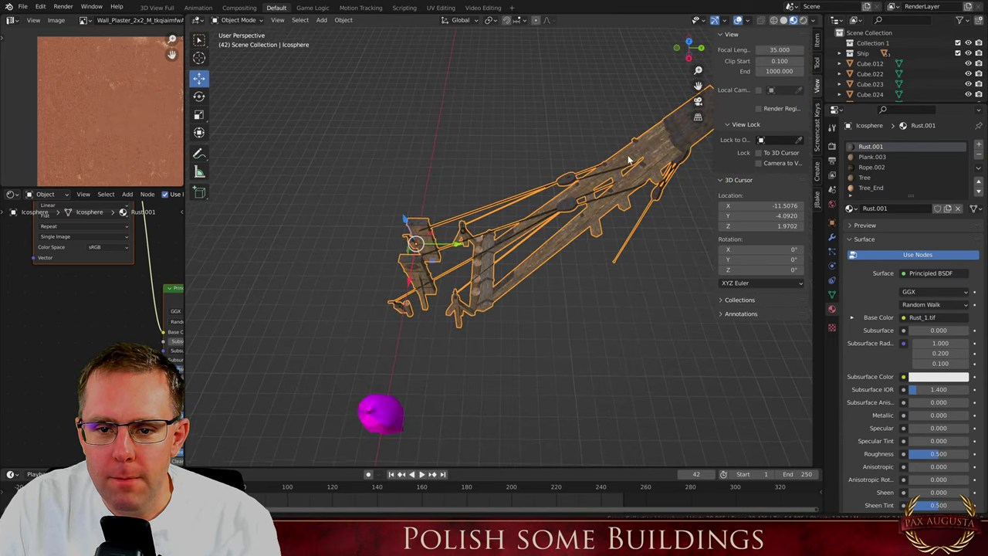
pyautogui.moveTo(628, 159); pyautogui.dragTo(655, 167, button='middle')
pyautogui.scroll(-3, 535, 185)
pyautogui.scroll(-2, 534, 186)
pyautogui.moveTo(534, 185); pyautogui.dragTo(570, 172, button='middle')
pyautogui.scroll(7, 579, 150)
# Select the linked faces of the crane's metal end cap and adjoining main beam in Edit Mode, then review the whole model in Object Mode
pyautogui.press('Tab')
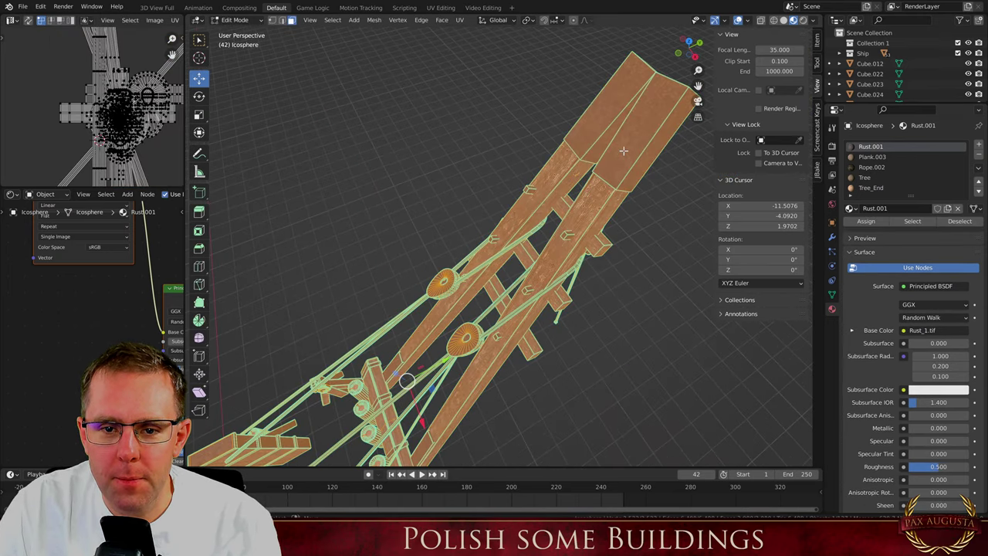
pyautogui.click(624, 151)
pyautogui.press('l')
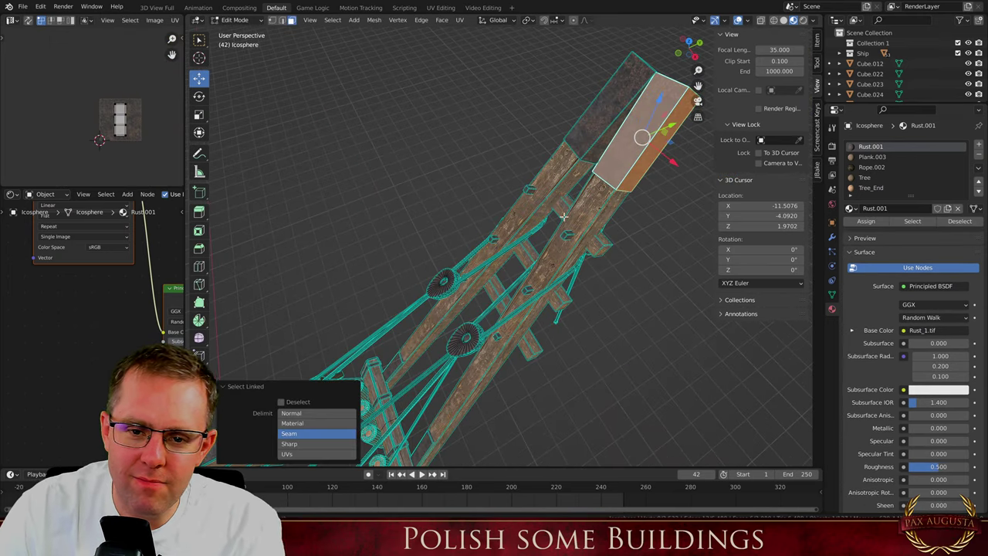
pyautogui.keyDown('shift'); pyautogui.click(599, 220); pyautogui.keyUp('shift')
pyautogui.press('l')
pyautogui.press('Tab')
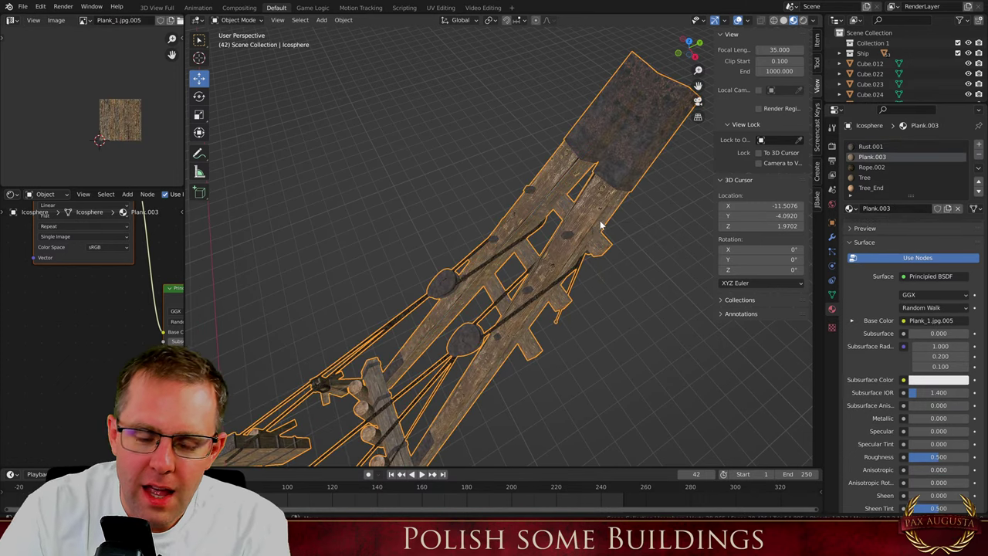
pyautogui.scroll(-5, 597, 229)
pyautogui.moveTo(583, 285); pyautogui.dragTo(516, 264, button='middle')
pyautogui.scroll(5, 536, 312)
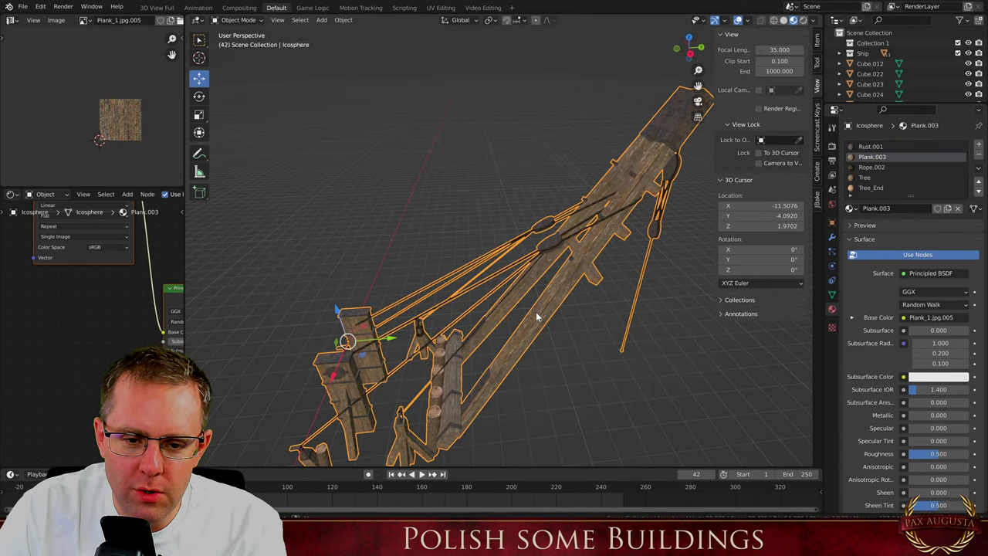
pyautogui.moveTo(424, 227); pyautogui.dragTo(607, 42, button='middle')
# Isolate the crane in local view and show its editable mesh see-through from the right side, close to the upper rope lashing
pyautogui.press('Tab')
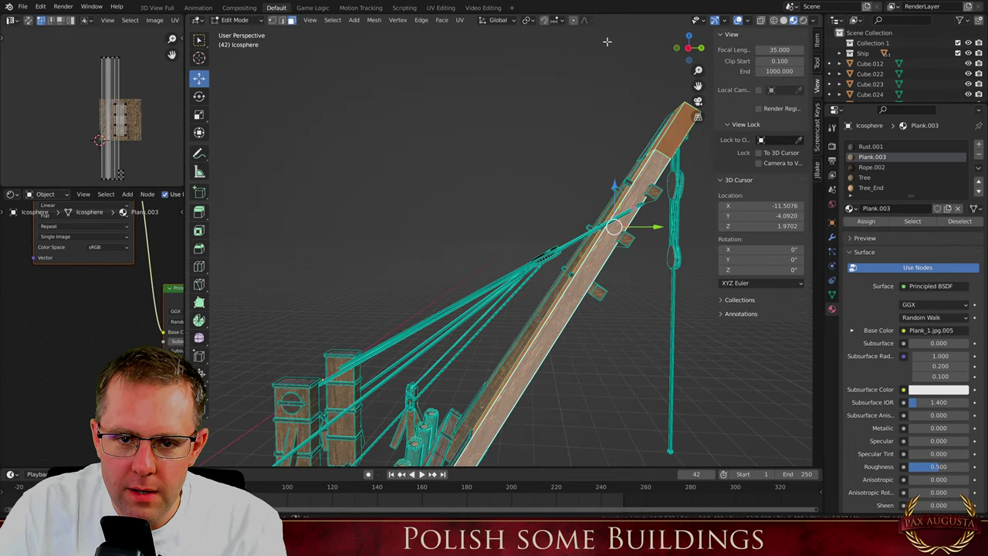
pyautogui.press('KP_Divide')
pyautogui.press('KP_1')
pyautogui.press('KP_3')
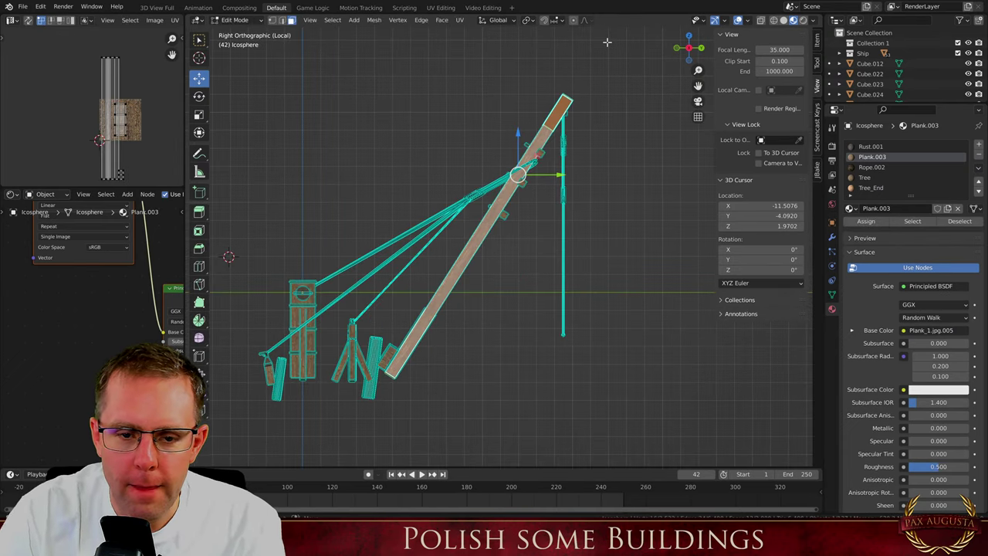
pyautogui.click(490, 189)
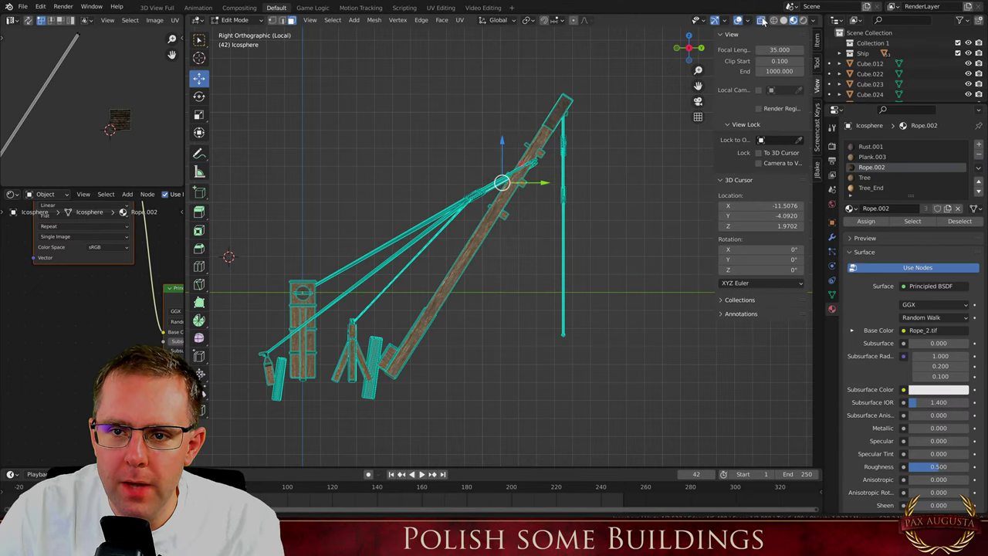
pyautogui.scroll(4, 463, 207)
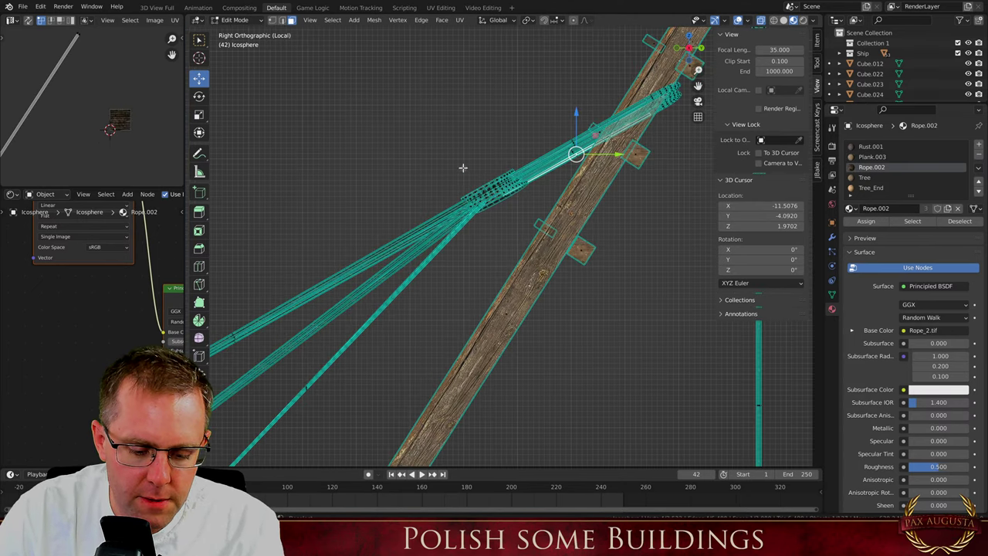
# Circle-select the crane's upper rope lashing and the box posts, tripods and log rolls beside the inclined frame, and delete them
pyautogui.press('c')
pyautogui.moveTo(453, 136)
pyautogui.mouseDown()
pyautogui.moveTo(459, 185)
pyautogui.moveTo(489, 124)
pyautogui.moveTo(516, 119)
pyautogui.moveTo(516, 128)
pyautogui.mouseUp()
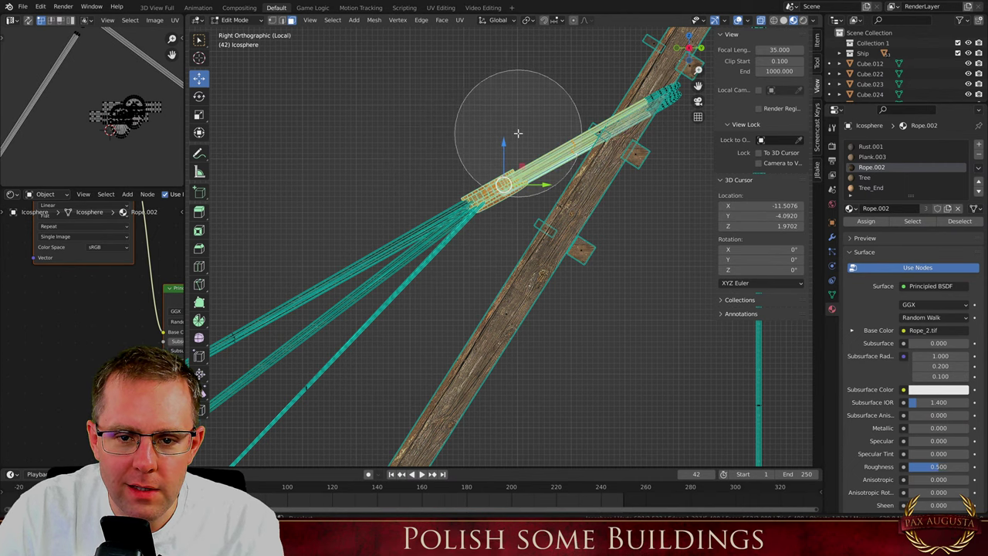
pyautogui.press('Escape')
pyautogui.scroll(-6, 337, 328)
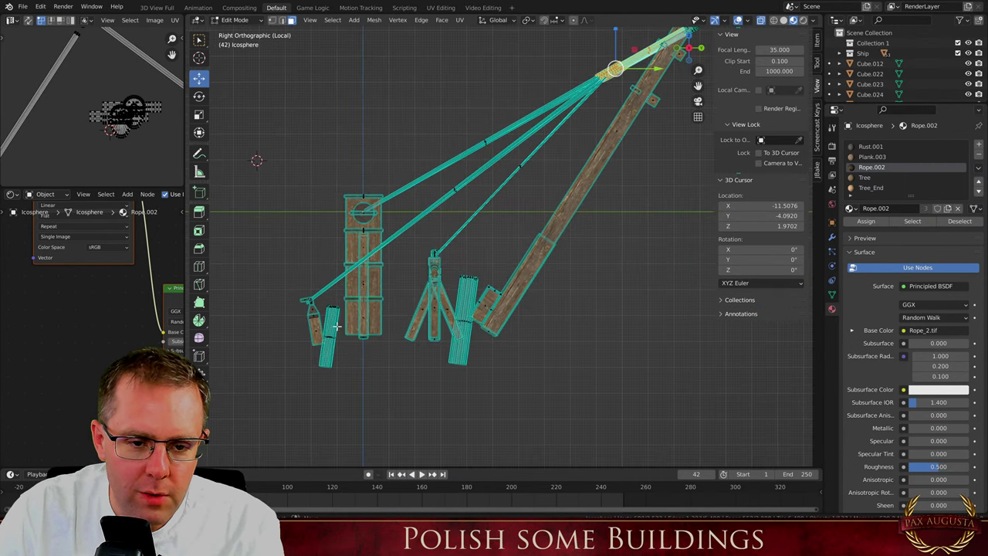
pyautogui.scroll(1, 388, 270)
pyautogui.press('c')
pyautogui.moveTo(420, 254)
pyautogui.mouseDown()
pyautogui.moveTo(413, 298)
pyautogui.moveTo(423, 312)
pyautogui.moveTo(308, 224)
pyautogui.moveTo(335, 288)
pyautogui.mouseUp()
pyautogui.rightClick(355, 247)
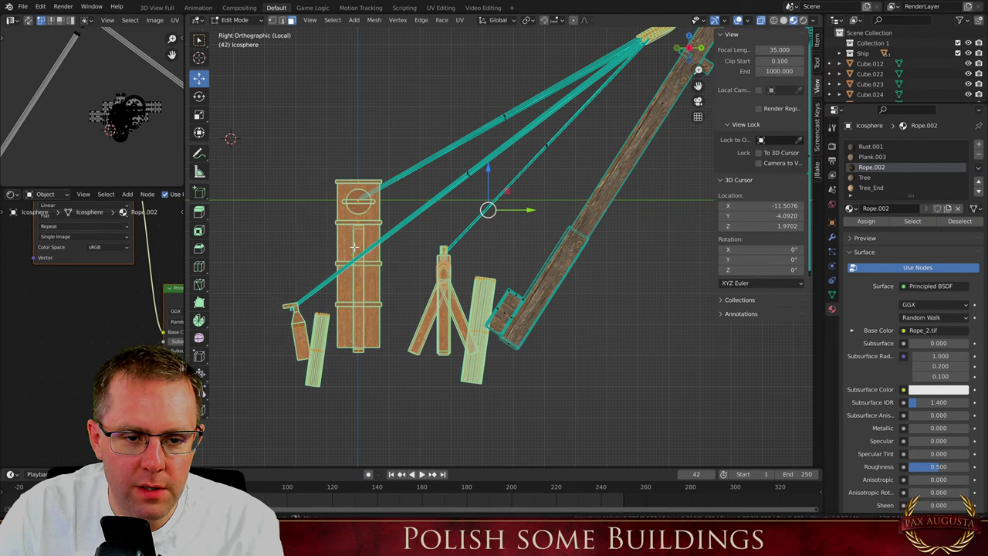
pyautogui.press('x')
pyautogui.click(354, 247)
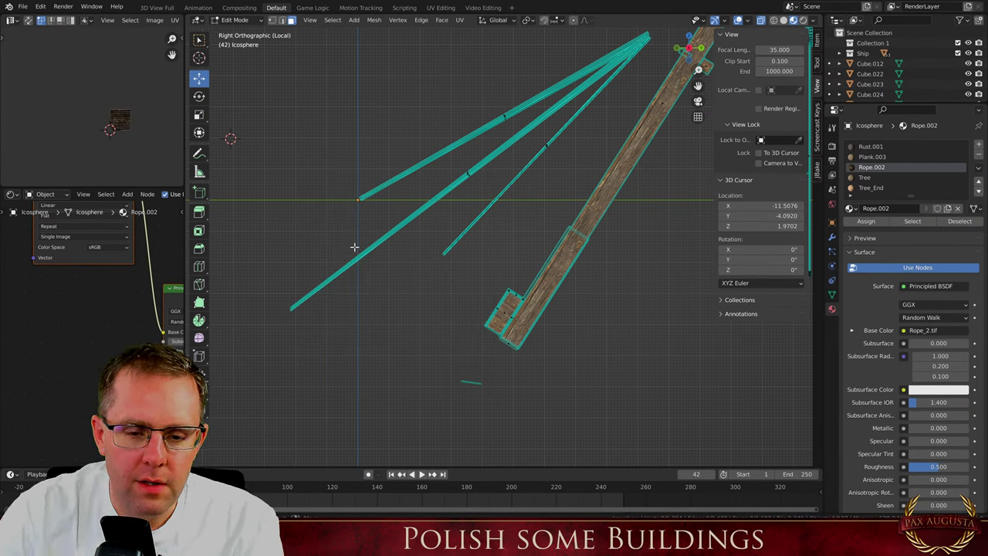
# Display the mesh as wireframe and delete the diagonal stay ropes together with the stray piece below the frame
pyautogui.click(773, 21)
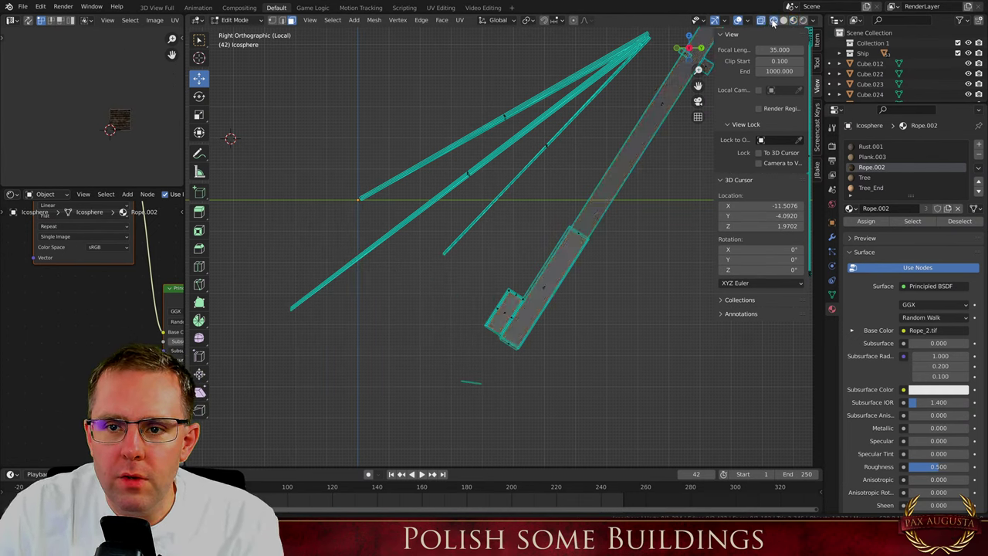
pyautogui.press('c')
pyautogui.scroll(3, 470, 407)
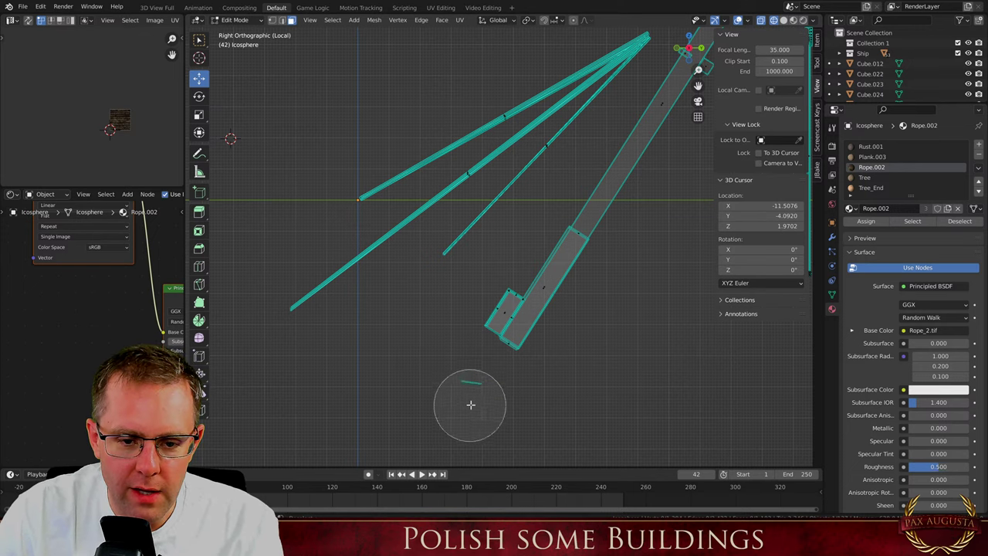
pyautogui.click(471, 402)
pyautogui.moveTo(400, 161); pyautogui.dragTo(526, 121)
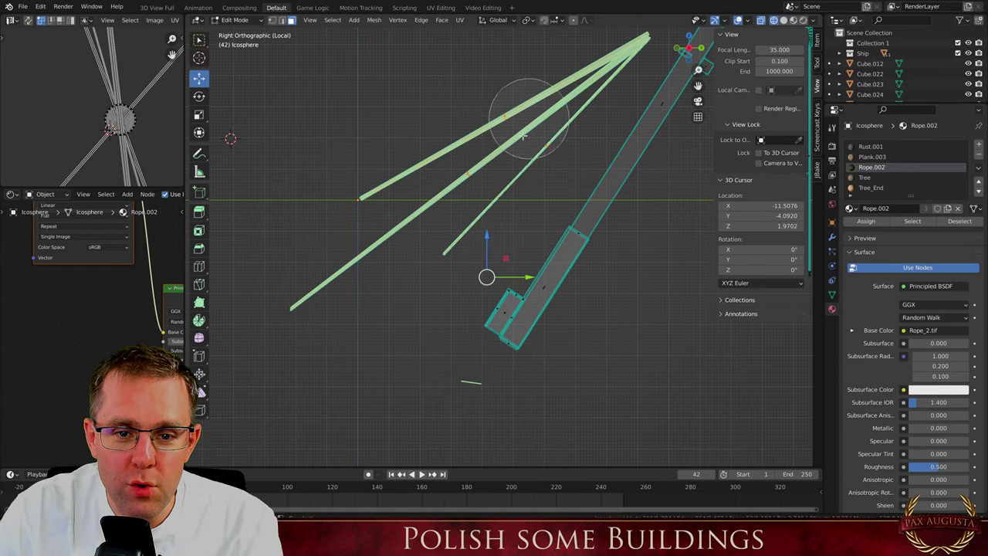
pyautogui.rightClick(490, 184)
pyautogui.scroll(-6, 465, 196)
pyautogui.scroll(3, 539, 113)
pyautogui.press('x')
pyautogui.click(540, 112)
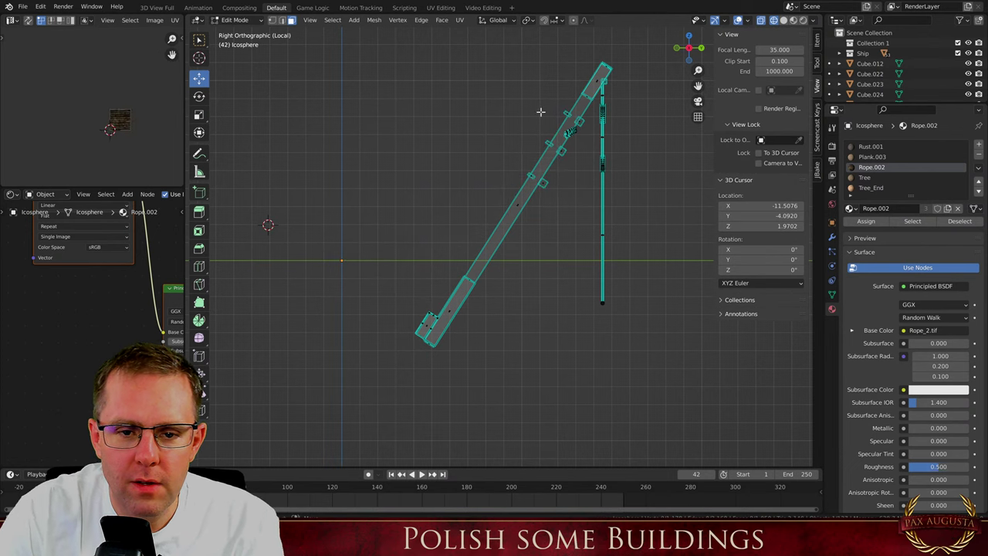
# Circle-select the vertical hanging rope with its pulleys in the right side view and delete it
pyautogui.moveTo(541, 112); pyautogui.dragTo(563, 193, button='middle')
pyautogui.press('KP_1')
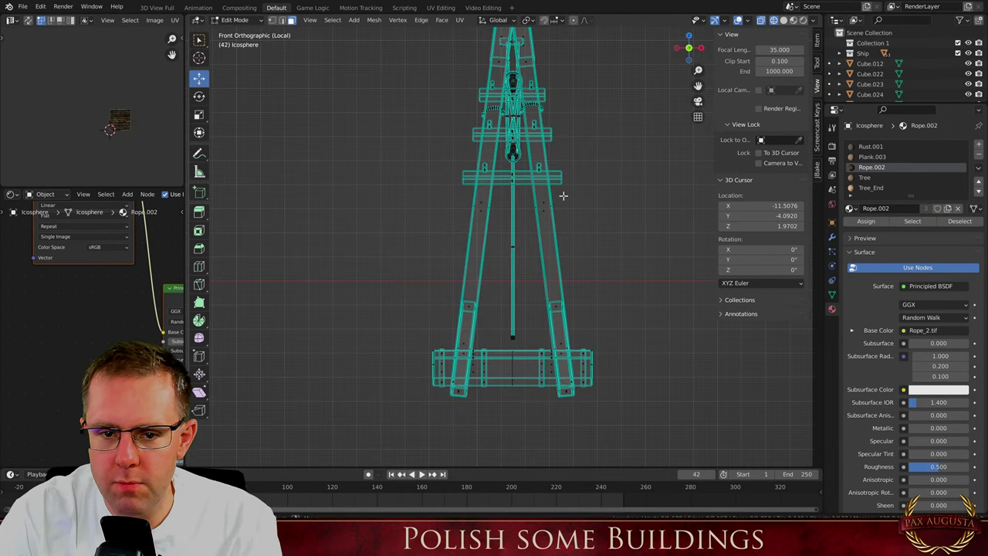
pyautogui.press('KP_3')
pyautogui.press('c')
pyautogui.moveTo(569, 319); pyautogui.dragTo(602, 126)
pyautogui.press('Escape')
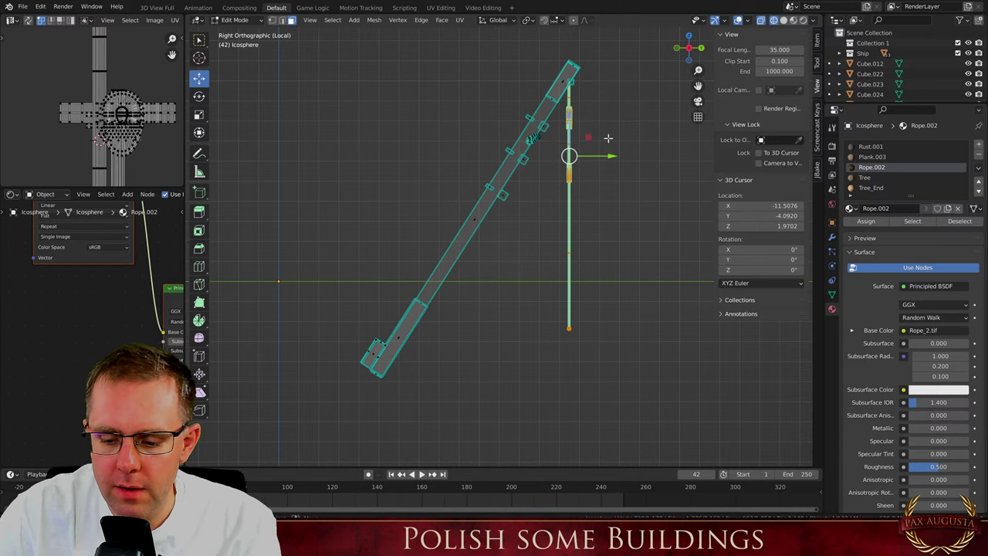
pyautogui.press('x')
pyautogui.click(608, 139)
# Select the linked faces of one curved rope loop near the frame's crossbars and delete them
pyautogui.press('Tab')
pyautogui.moveTo(456, 223); pyautogui.dragTo(692, 349, button='middle')
pyautogui.scroll(5, 553, 122)
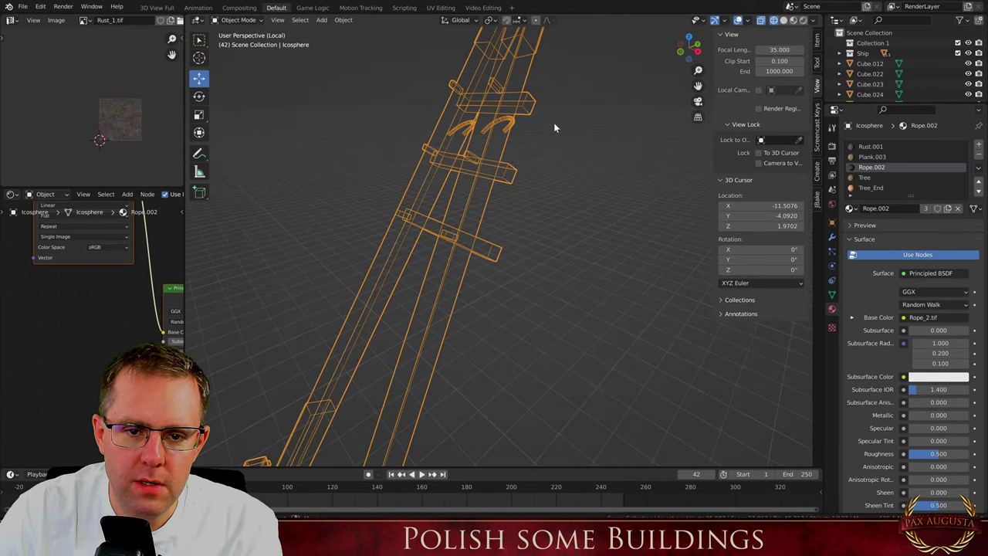
pyautogui.press('Tab')
pyautogui.click(512, 122)
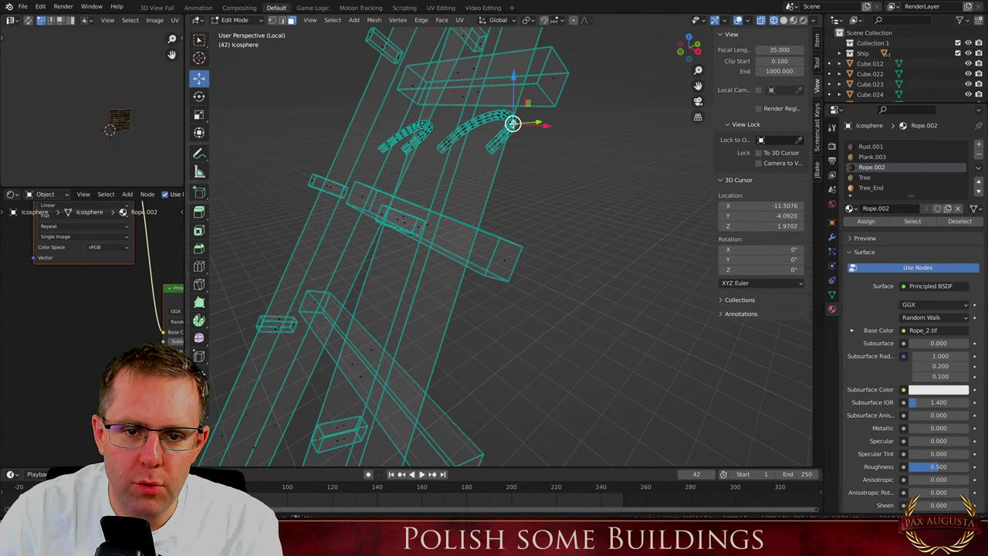
pyautogui.press('l')
pyautogui.press('x')
pyautogui.click(517, 129)
# Delete the other curved rope loop on the crane frame and return to Object Mode
pyautogui.scroll(6, 397, 131)
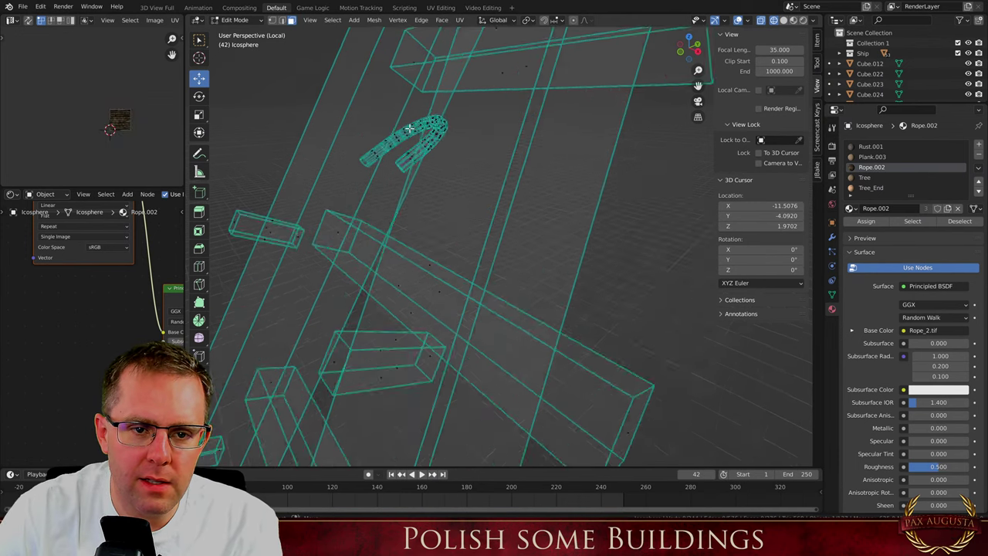
pyautogui.scroll(-1, 391, 129)
pyautogui.click(388, 127)
pyautogui.press('l')
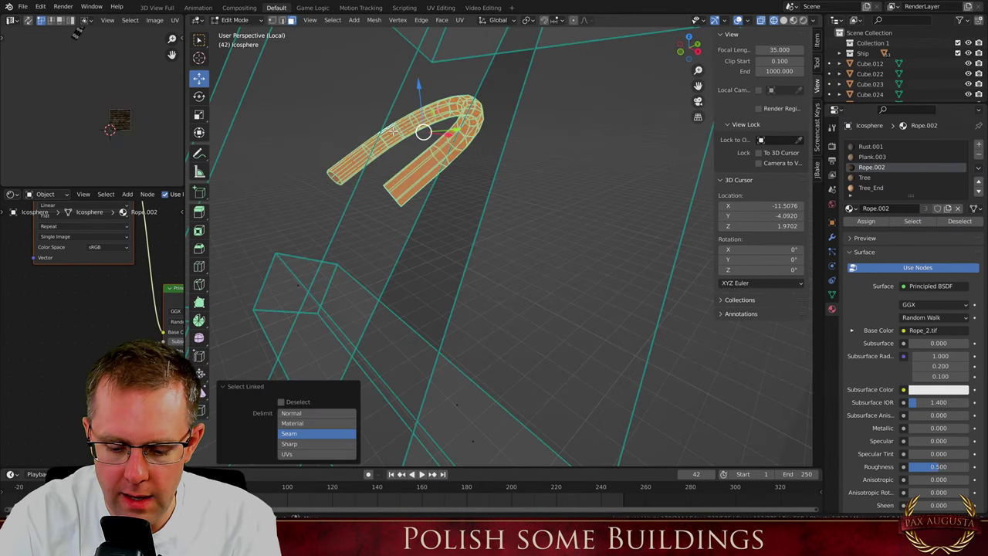
pyautogui.press('x')
pyautogui.click(393, 131)
pyautogui.press('Tab')
# Set the stripped frame's origin to its center of mass (surface) and display it in solid shading
pyautogui.scroll(-8, 392, 179)
pyautogui.scroll(2, 336, 179)
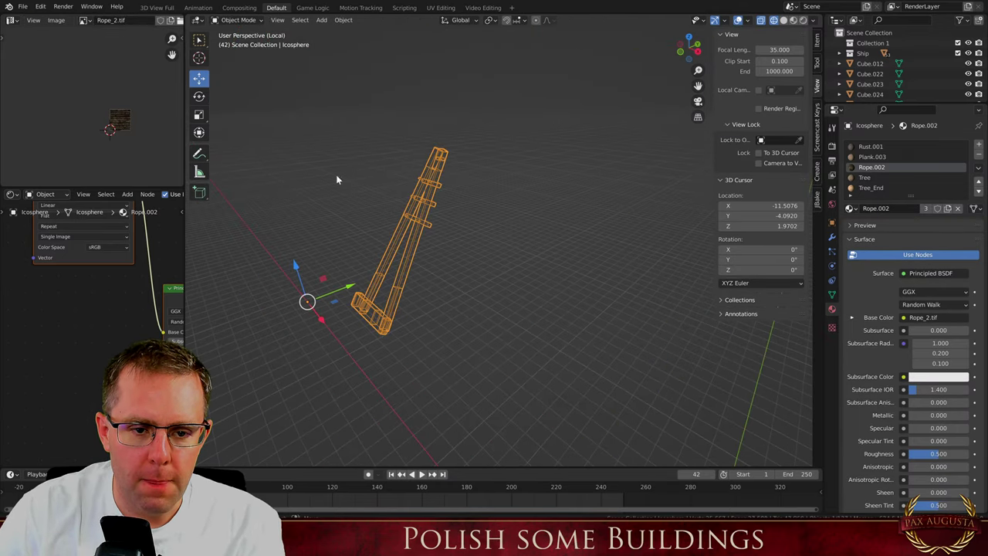
pyautogui.click(344, 20)
pyautogui.moveTo(366, 48)
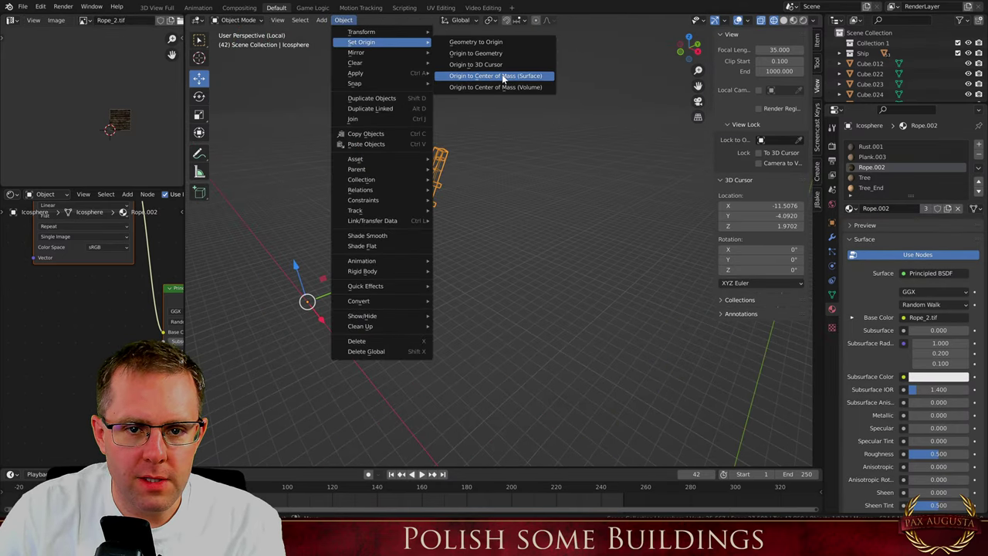
pyautogui.click(474, 72)
pyautogui.click(784, 22)
pyautogui.scroll(4, 404, 244)
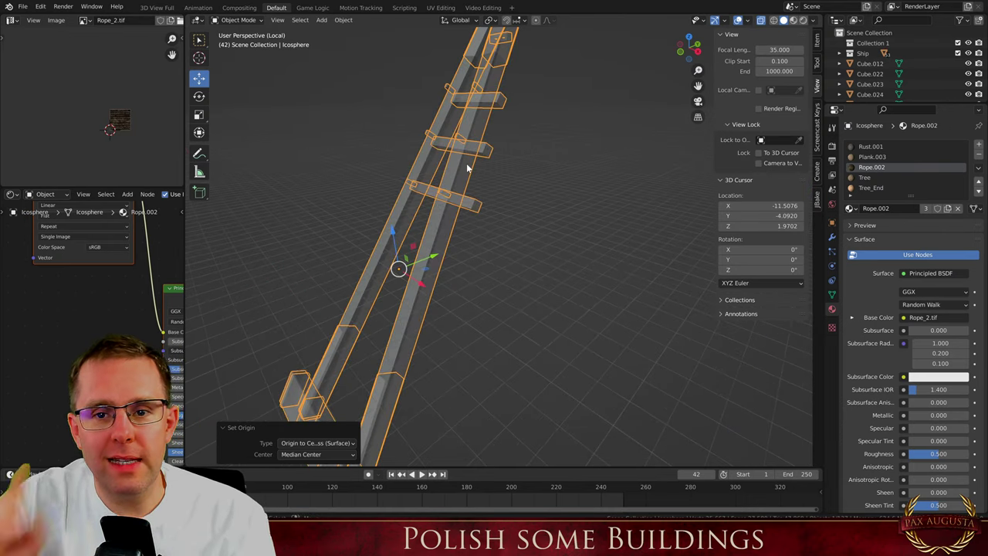
pyautogui.scroll(-5, 476, 239)
pyautogui.scroll(5, 481, 315)
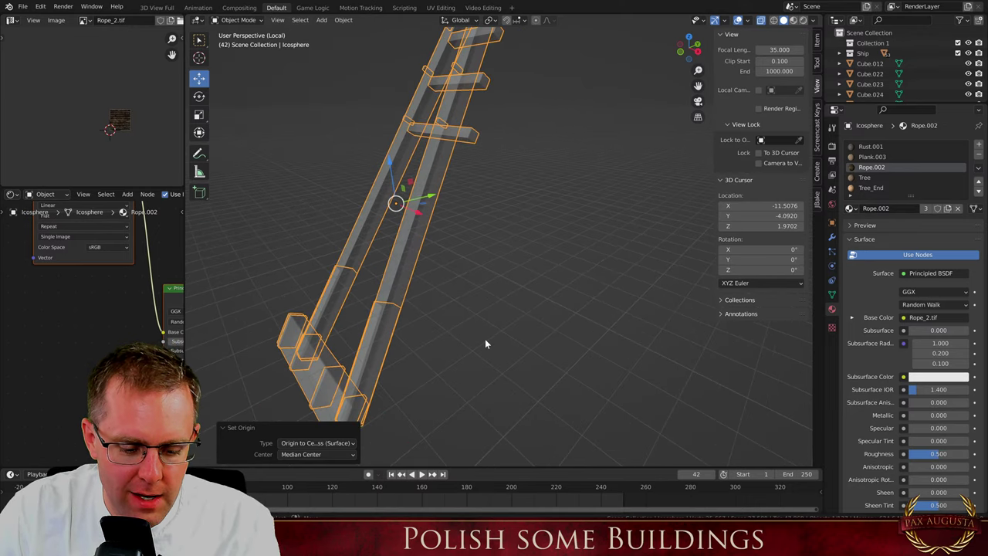
# Rotate the inclined frame 119° around global X to lay it nearly flat
pyautogui.press('r')
pyautogui.press('x')
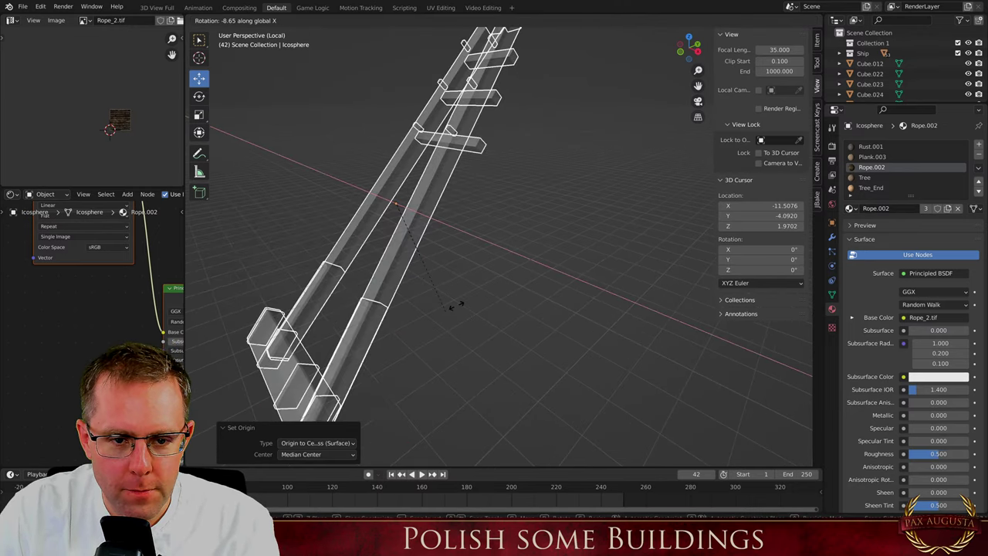
pyautogui.click(404, 181)
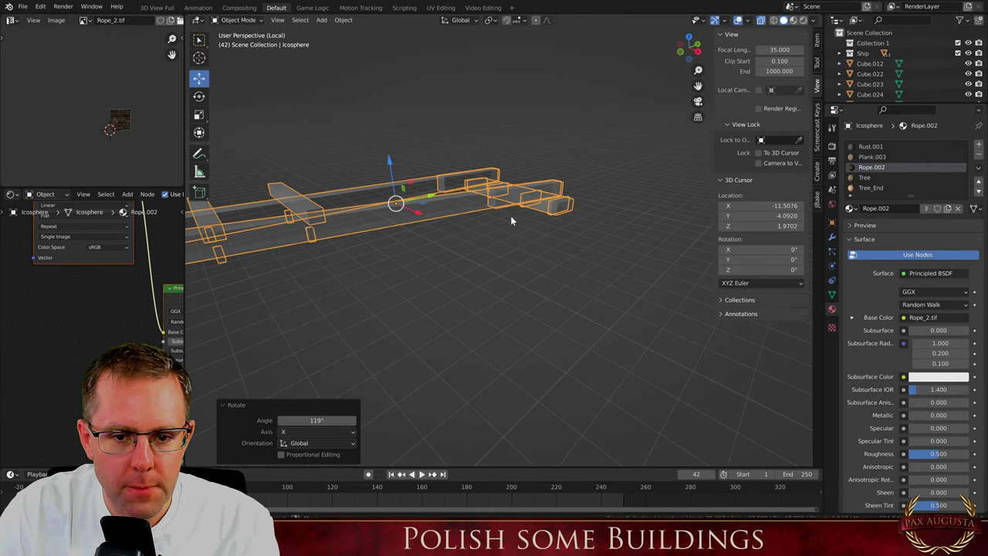
# Display the frame opaque with its wood textures and scale it uniformly to 0.702
pyautogui.click(761, 20)
pyautogui.press('s')
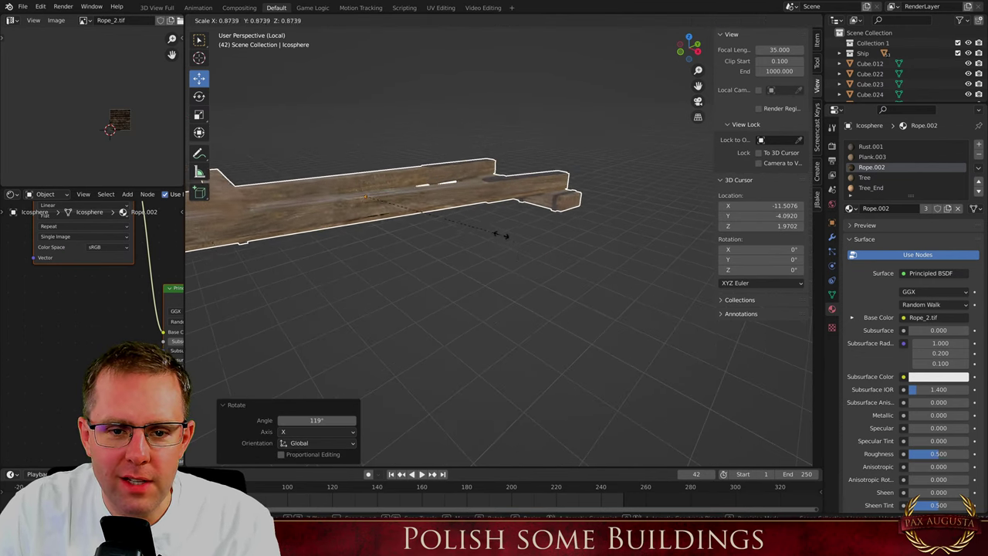
pyautogui.click(476, 229)
pyautogui.press('KP_7')
pyautogui.scroll(-5, 376, 268)
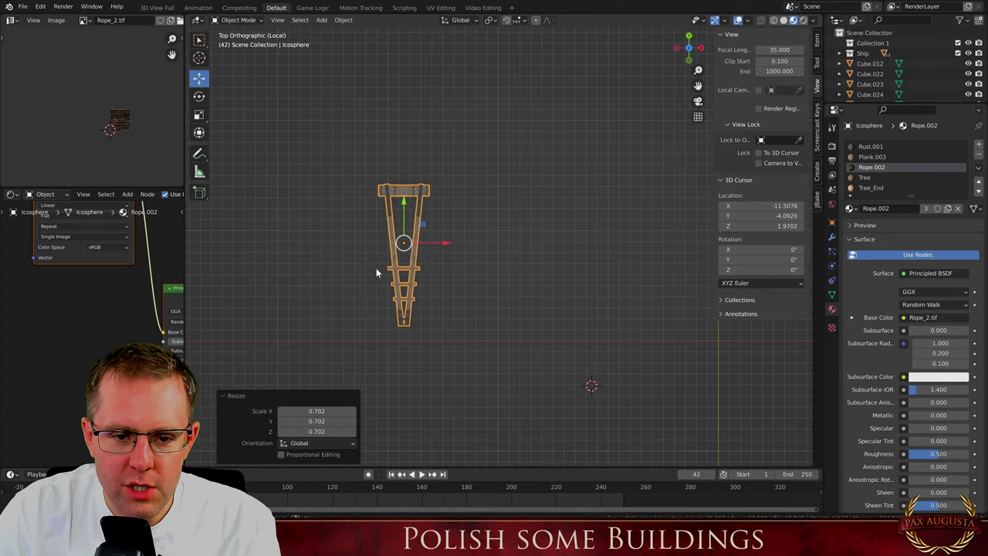
# Leave local view and move the frame about 28.548 along X and -9.532 along Y over the ship in top view
pyautogui.press('KP_Divide')
pyautogui.scroll(-5, 378, 268)
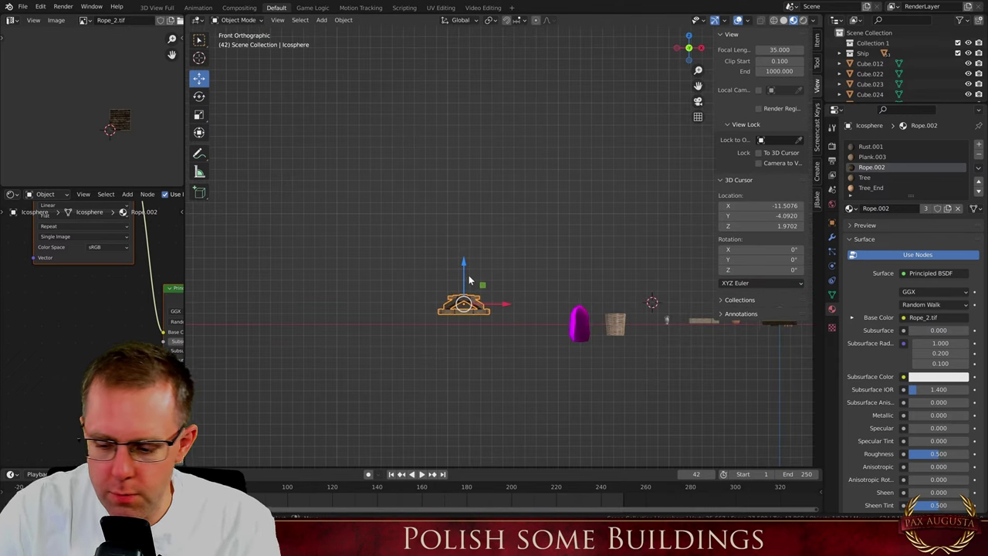
pyautogui.press('KP_7')
pyautogui.press('g')
pyautogui.click(776, 355)
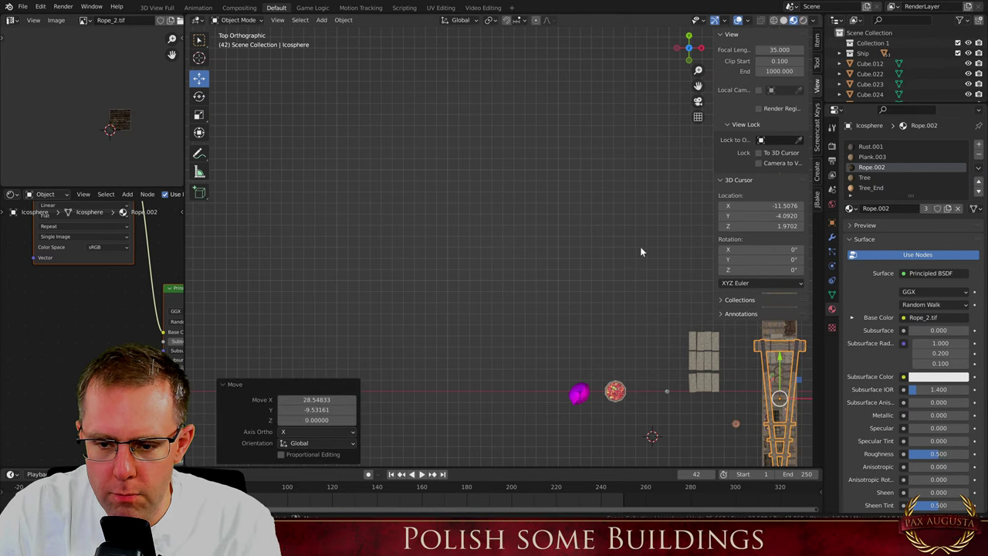
# Scale the wooden frame uniformly to 0.305 so it fits within the ship's width
pyautogui.keyDown('shift'); pyautogui.moveTo(804, 424); pyautogui.dragTo(721, 342, button='middle'); pyautogui.keyUp('shift')
pyautogui.scroll(1, 721, 342)
pyautogui.press('s')
pyautogui.click(685, 313)
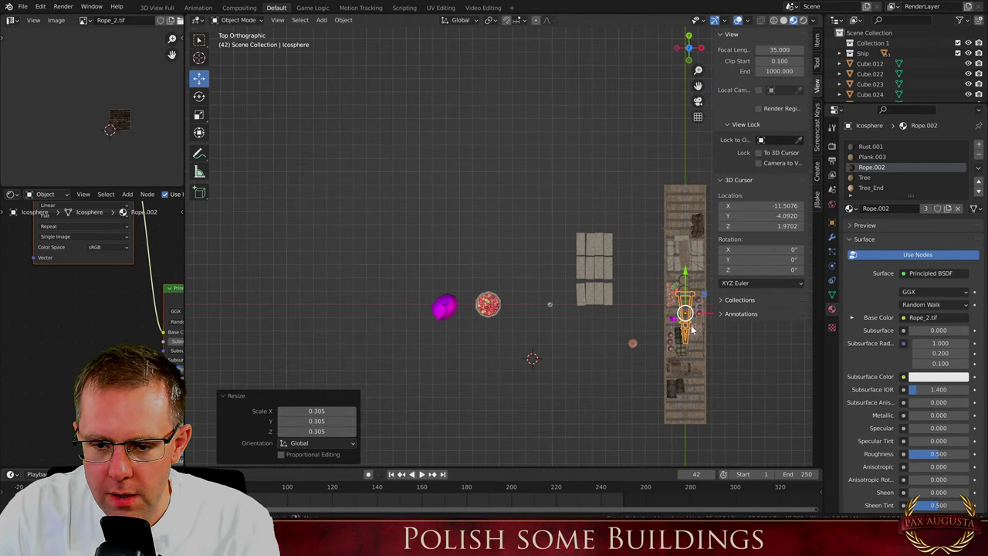
# Move the thin rusty metal piece beside the amphora crate about -0.125 along Y on the ship's deck
pyautogui.moveTo(685, 313); pyautogui.dragTo(563, 275, button='middle')
pyautogui.scroll(-2, 593, 261)
pyautogui.scroll(10, 610, 286)
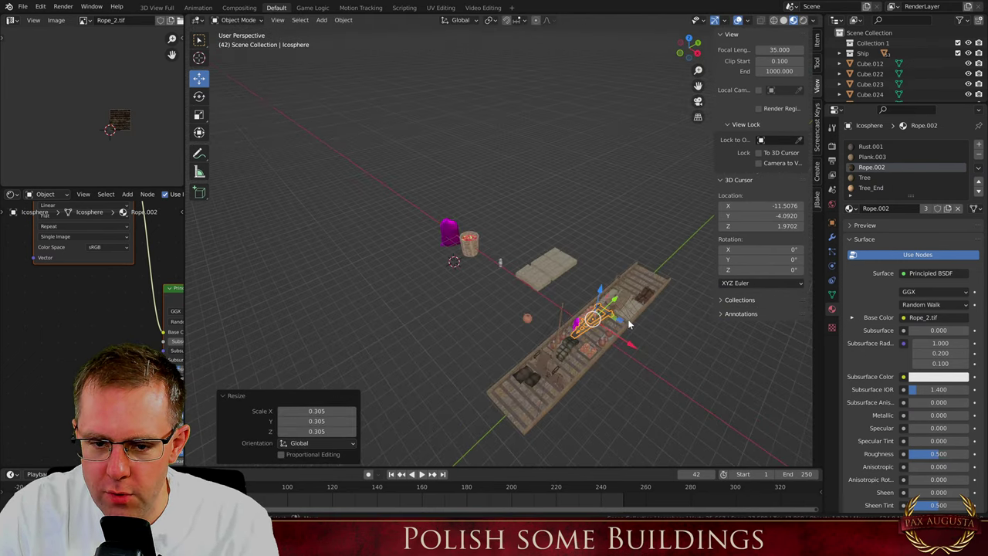
pyautogui.moveTo(569, 347); pyautogui.dragTo(664, 291, button='middle')
pyautogui.scroll(-4, 573, 278)
pyautogui.moveTo(574, 280); pyautogui.dragTo(762, 370, button='middle')
pyautogui.click(618, 399)
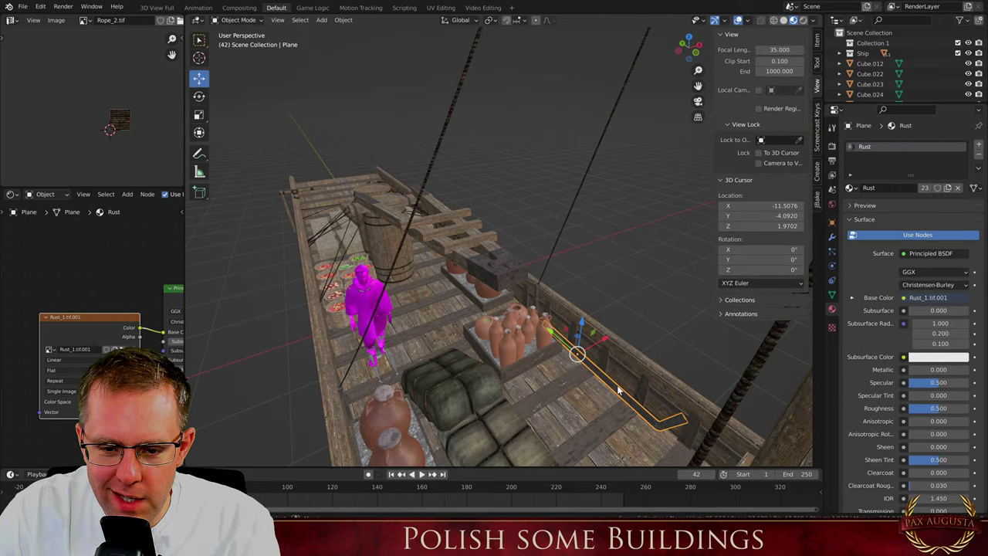
pyautogui.press('g')
pyautogui.press('y')
pyautogui.click(562, 344)
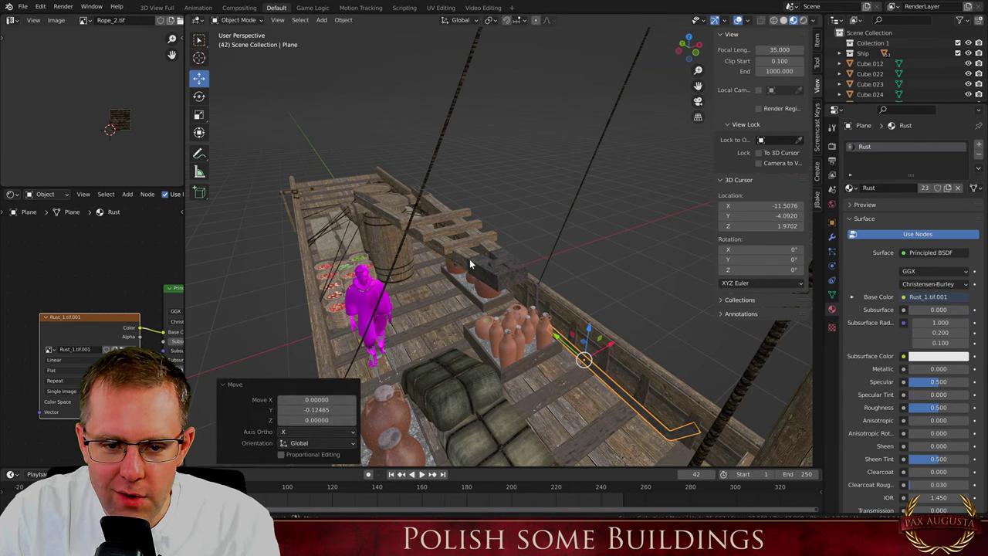
# Rotate the wooden frame 4.92° around global X and scale it uniformly to 0.759
pyautogui.click(473, 264)
pyautogui.press('r')
pyautogui.press('x')
pyautogui.click(543, 330)
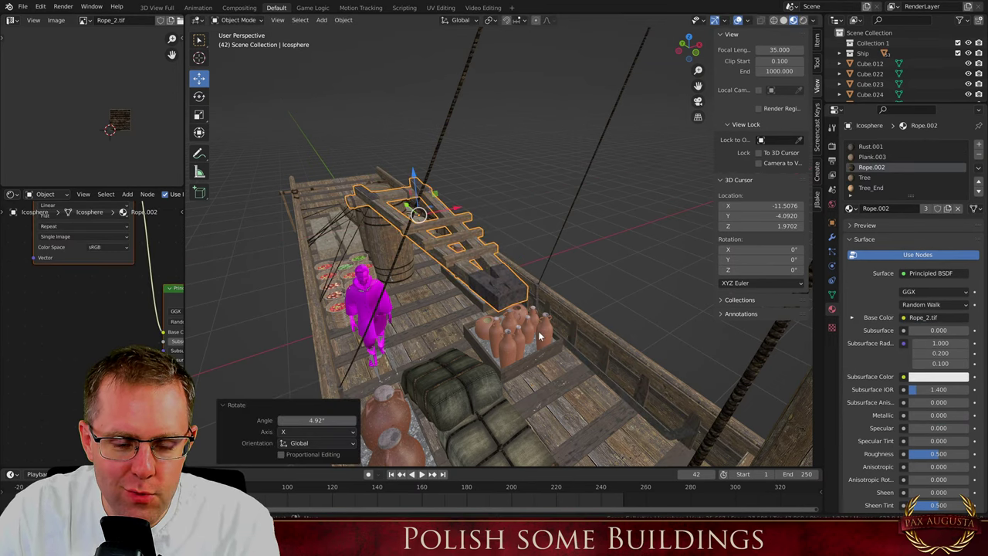
pyautogui.press('s')
pyautogui.click(442, 219)
# Lower the wooden frame about 1.685 along Z onto the deck
pyautogui.press('g')
pyautogui.press('z')
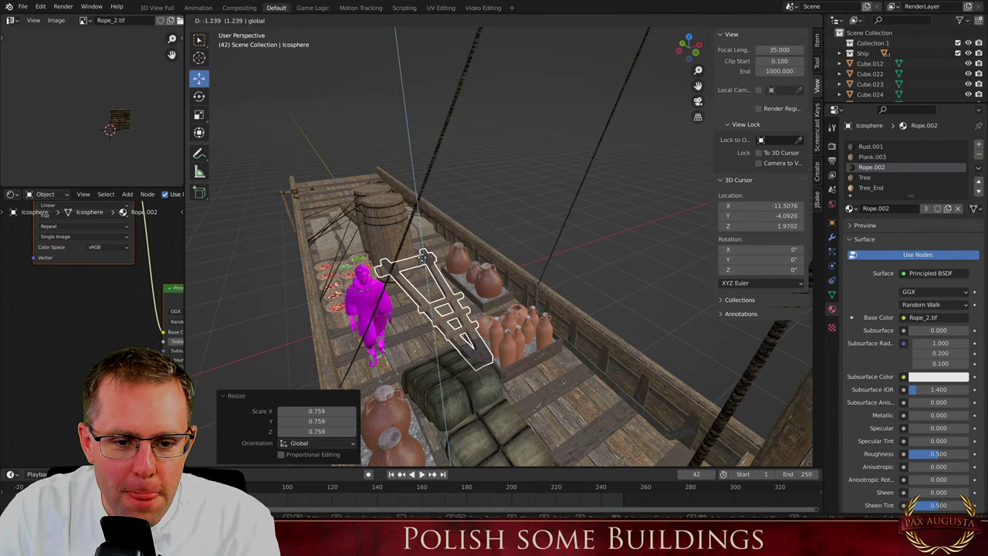
pyautogui.click(418, 278)
# Delete the wooden crane frame from the ship's deck
pyautogui.moveTo(478, 353); pyautogui.dragTo(287, 389, button='middle')
pyautogui.scroll(-4, 557, 349)
pyautogui.moveTo(556, 350); pyautogui.dragTo(393, 349, button='middle')
pyautogui.scroll(3, 392, 346)
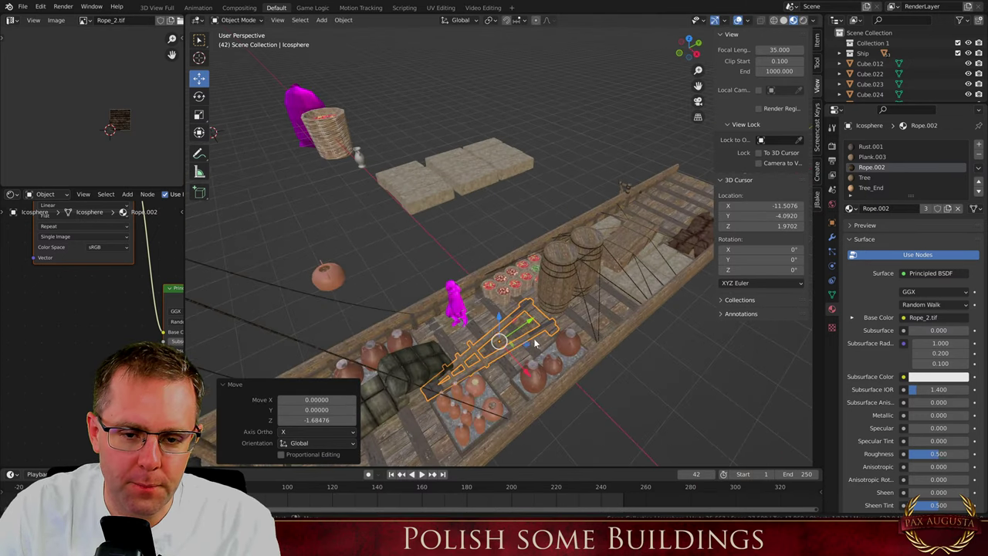
pyautogui.scroll(3, 539, 341)
pyautogui.press('Delete')
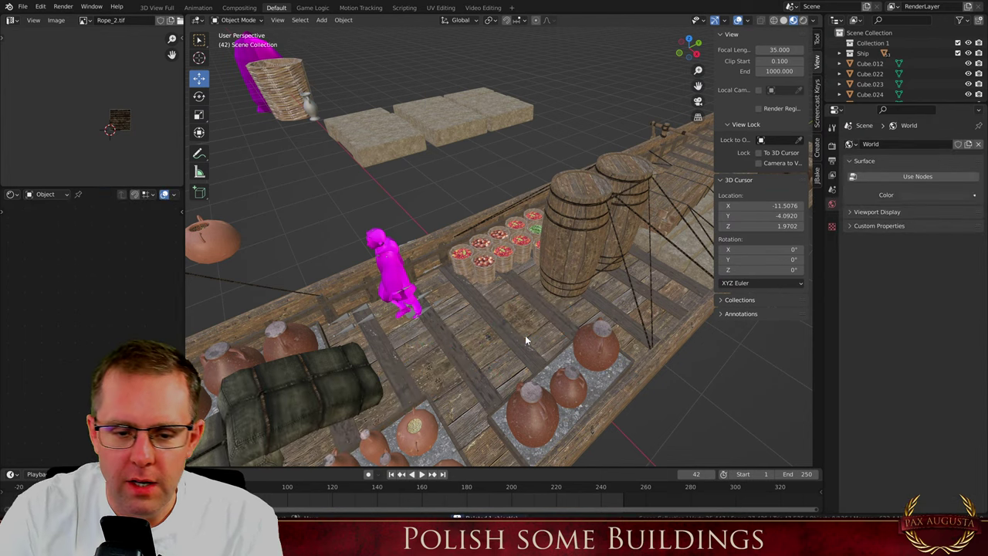
# Add a cube at the stone blocks beside the ship and scale it uniformly to 0.490
pyautogui.scroll(-4, 525, 337)
pyautogui.scroll(4, 525, 336)
pyautogui.scroll(-3, 516, 302)
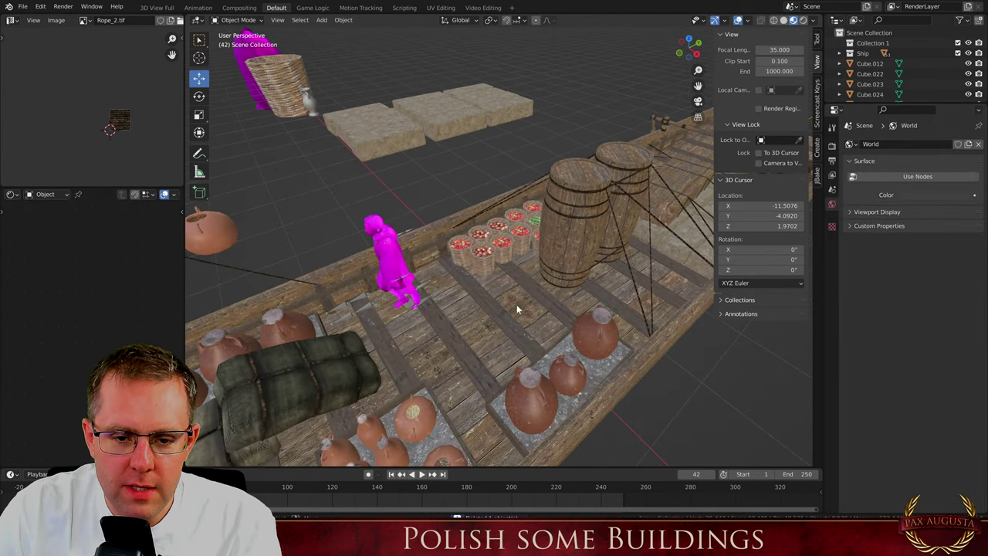
pyautogui.scroll(4, 422, 179)
pyautogui.scroll(3, 422, 180)
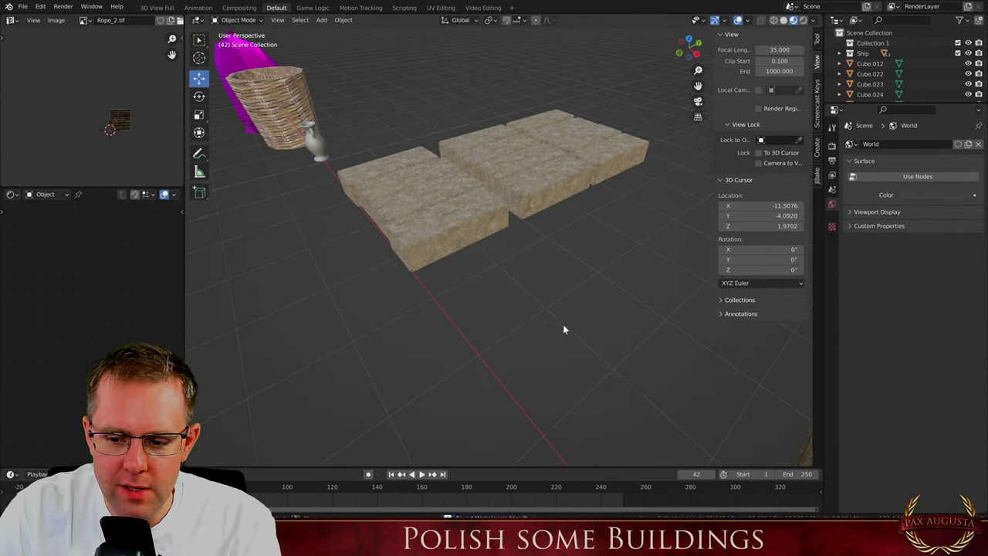
pyautogui.scroll(2, 511, 292)
pyautogui.hotkey('shift', 'a')
pyautogui.moveTo(489, 264)
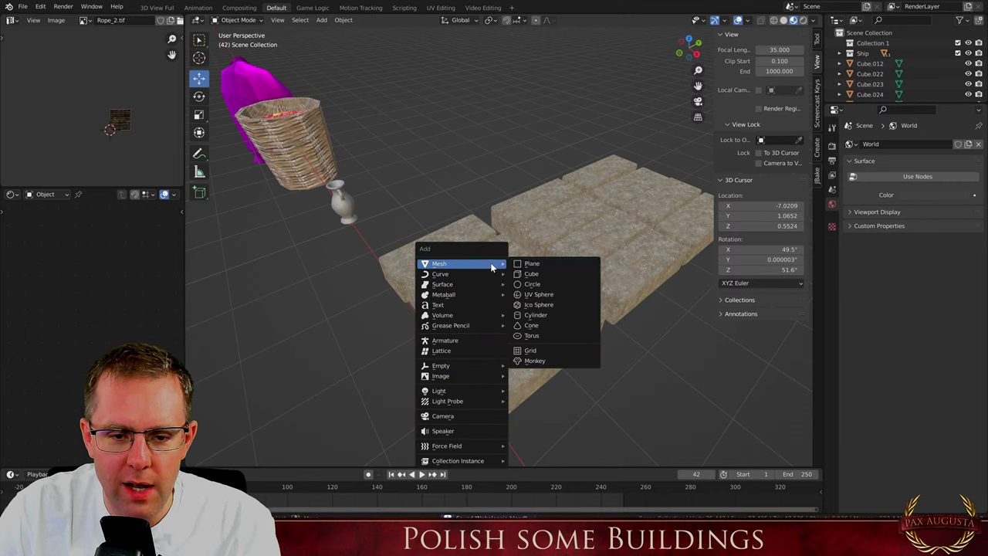
pyautogui.click(532, 273)
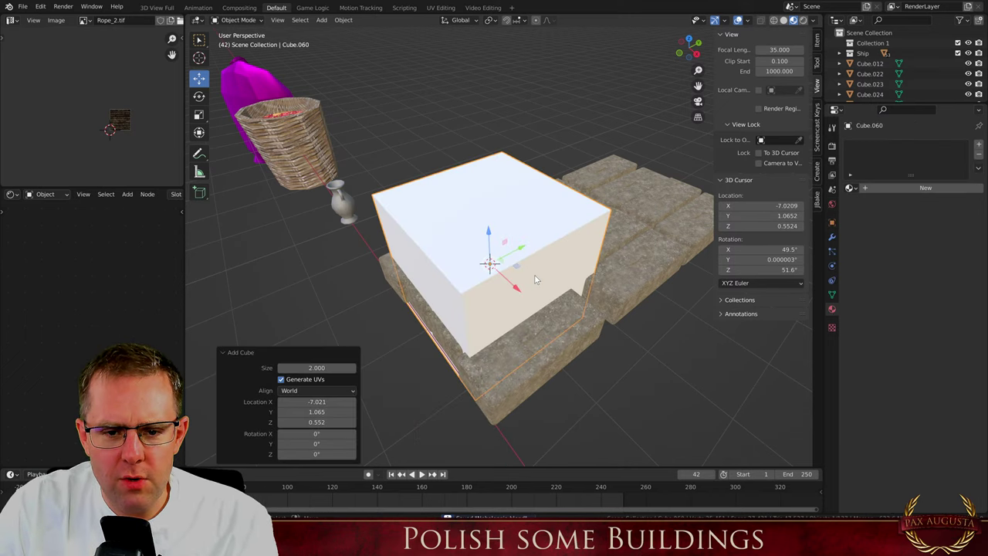
pyautogui.press('s')
pyautogui.click(510, 315)
# Stretch the cube by 2.025 along Y and raise it about 1.017 along Z above the stone blocks
pyautogui.press('s')
pyautogui.press('x')
pyautogui.press('y')
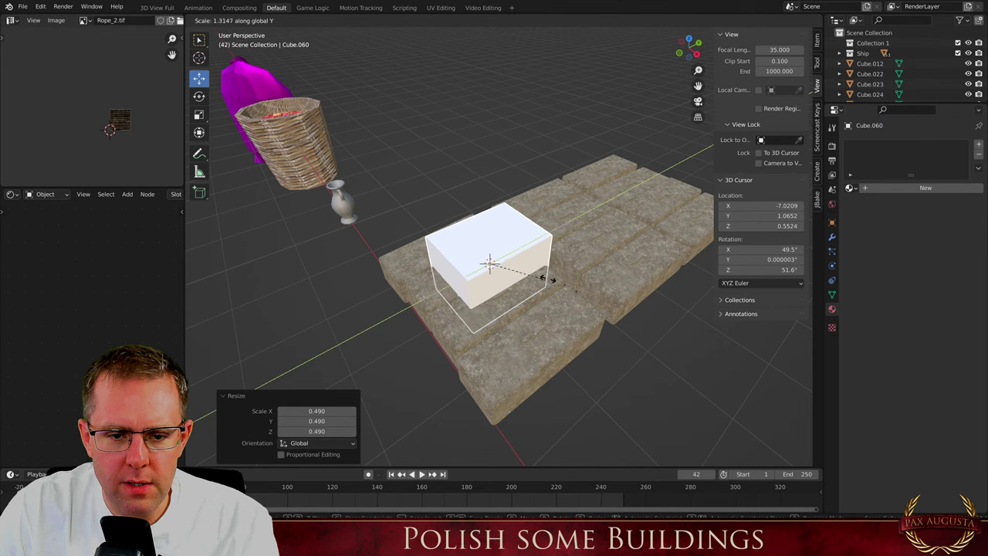
pyautogui.click(580, 265)
pyautogui.press('g')
pyautogui.press('z')
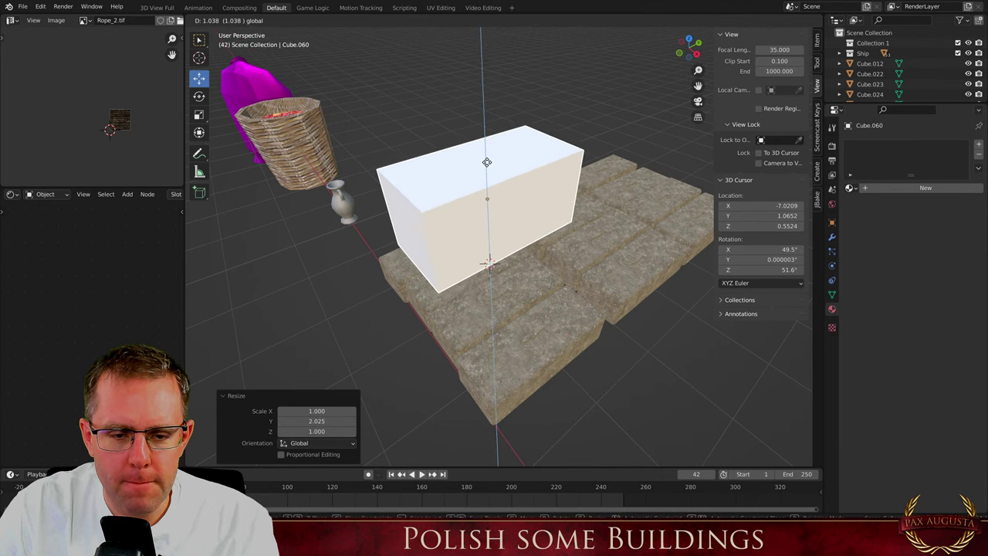
pyautogui.click(491, 171)
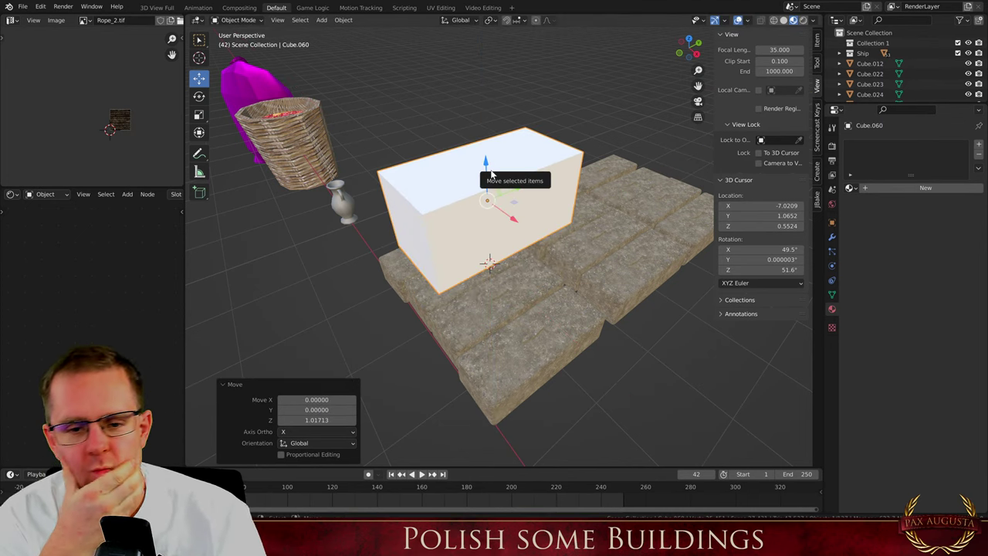
pyautogui.press('Tab')
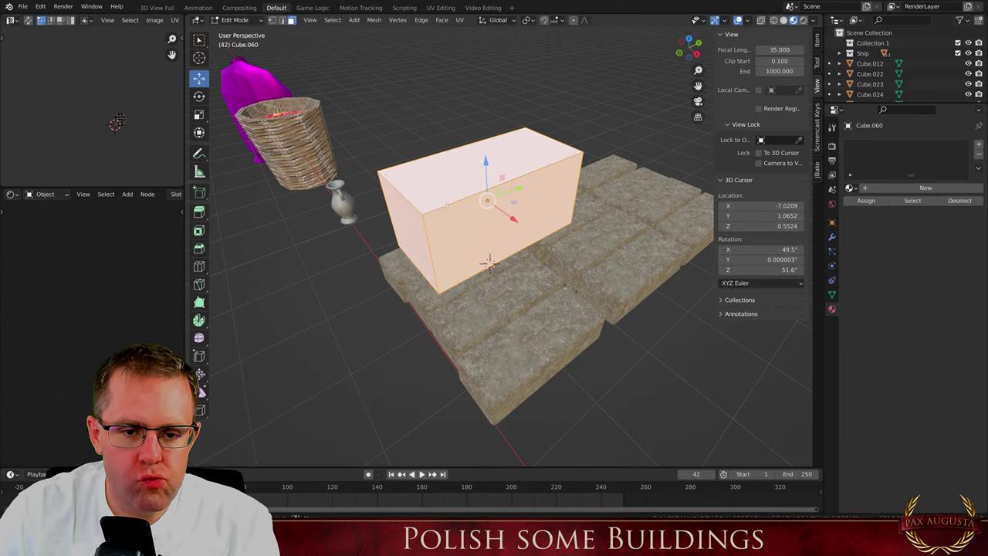
pyautogui.moveTo(462, 205); pyautogui.dragTo(530, 228, button='middle')
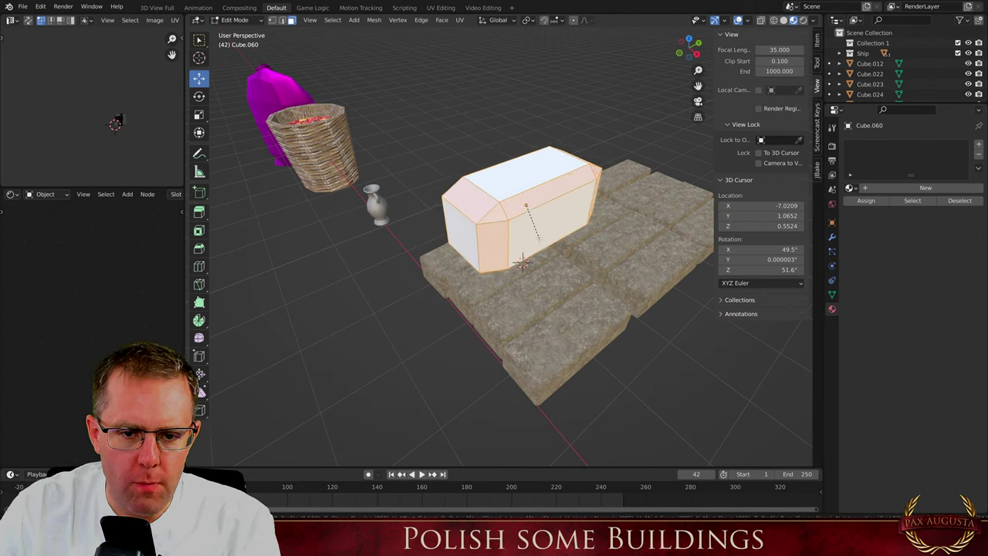
pyautogui.rightClick(521, 228)
pyautogui.press('Tab')
# Apply the box's rotation and scale, and flatten it to 0.154 along Z
pyautogui.hotkey('ctrl', 'a')
pyautogui.click(520, 223)
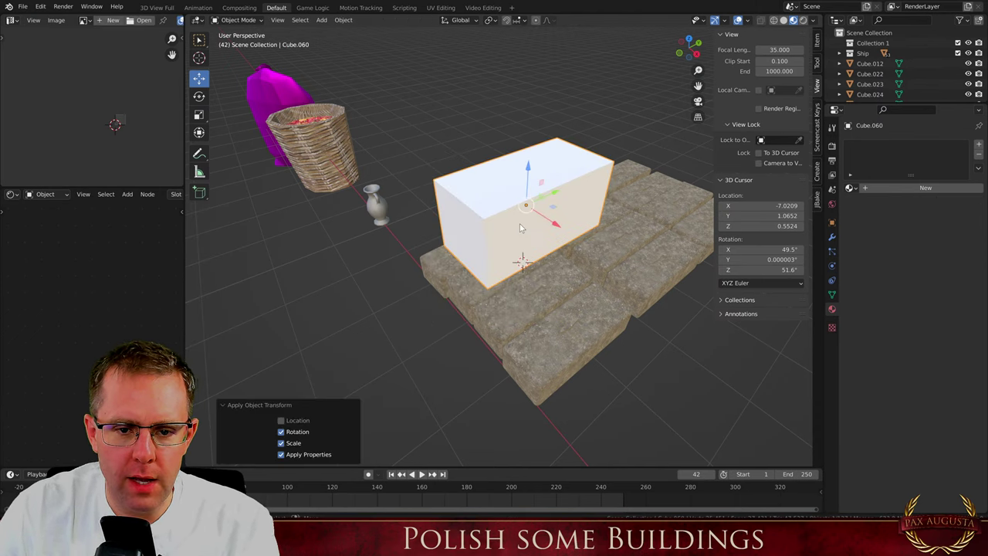
pyautogui.press('s')
pyautogui.press('z')
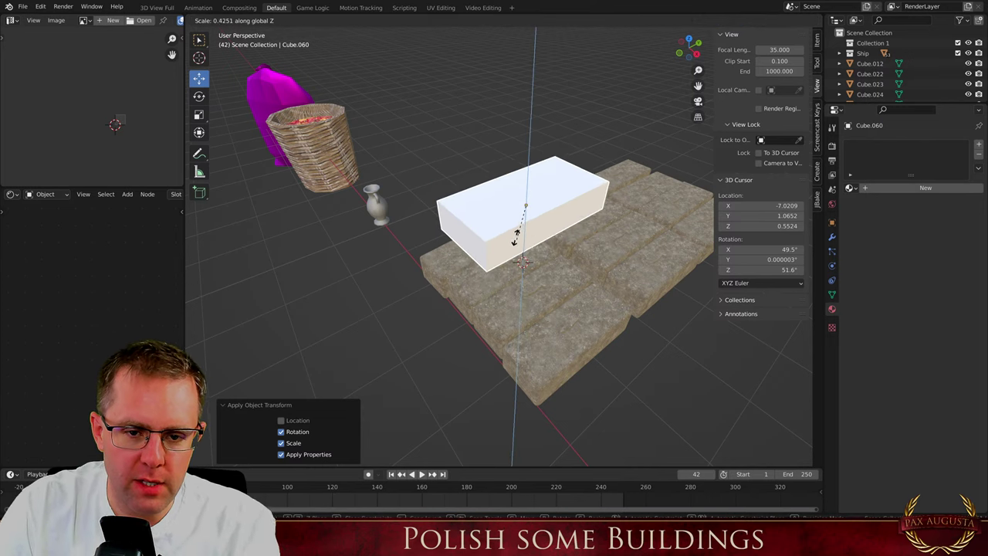
pyautogui.click(522, 217)
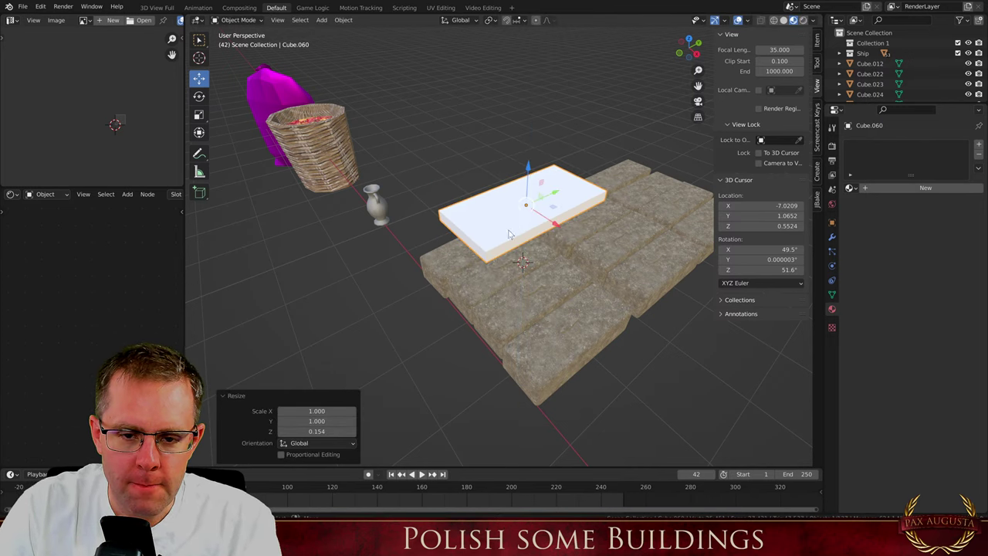
# Apply the slab's transforms and bevel all its edges with an offset width of 0.023 and one segment
pyautogui.hotkey('ctrl', 'a')
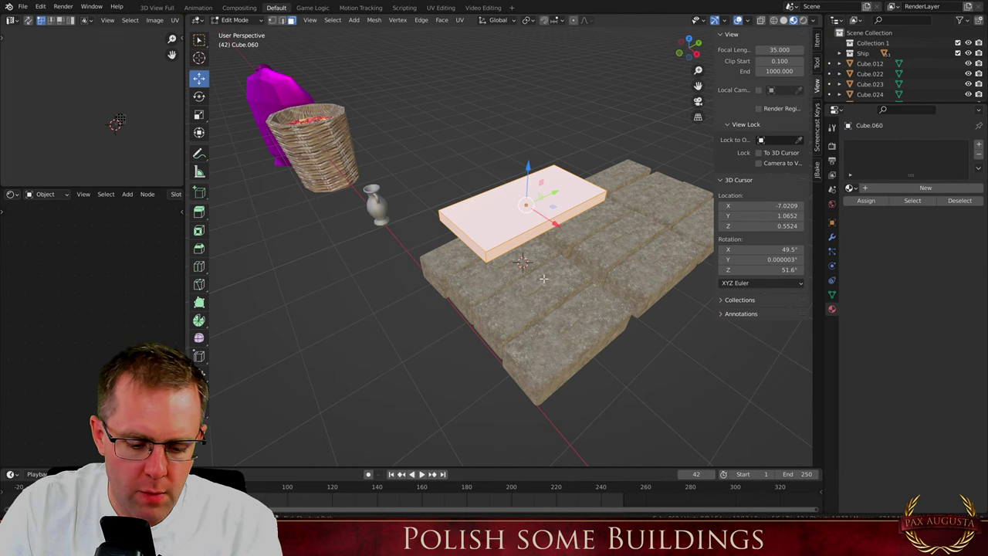
pyautogui.press('s')
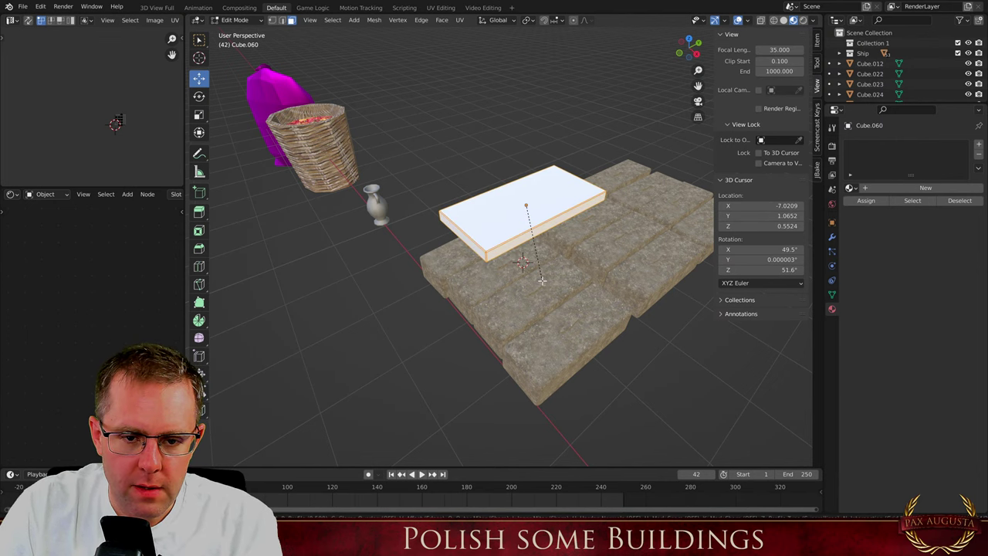
pyautogui.click(541, 280)
# Cut one centred loop around the slab's narrow sides and scale it to 1.020 for a slight bulge
pyautogui.scroll(3, 503, 237)
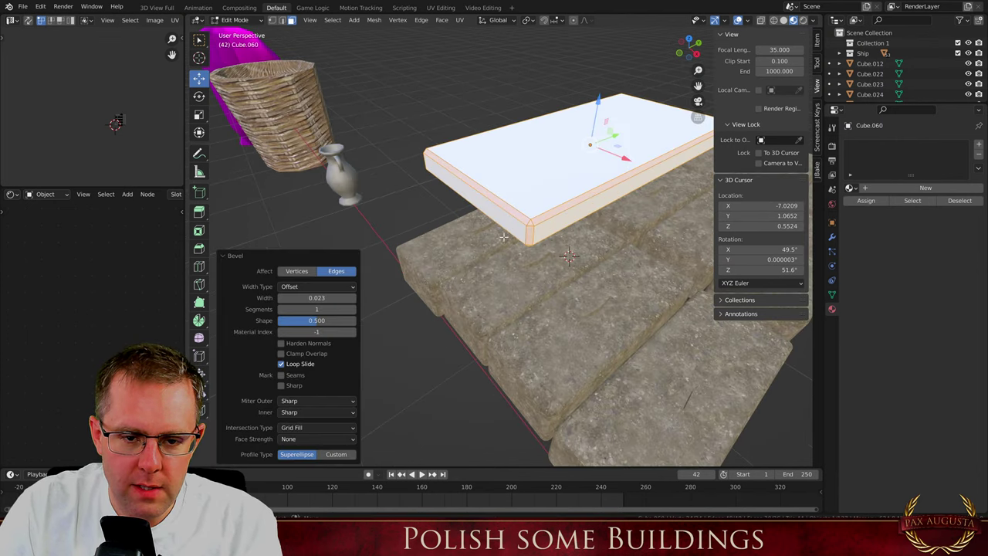
pyautogui.hotkey('ctrl', 'r')
pyautogui.click(525, 236)
pyautogui.rightClick(527, 236)
pyautogui.press('s')
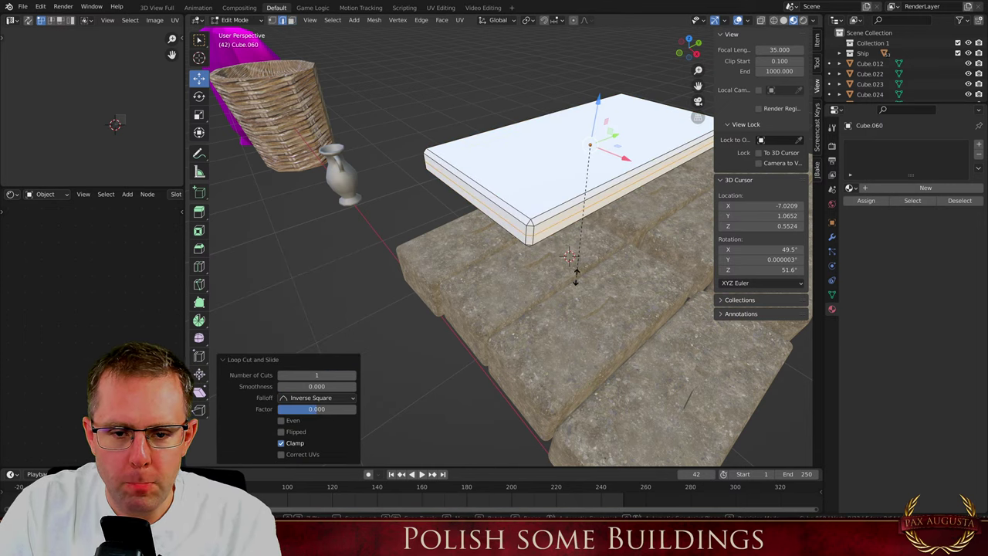
pyautogui.rightClick(575, 282)
pyautogui.scroll(-3, 545, 214)
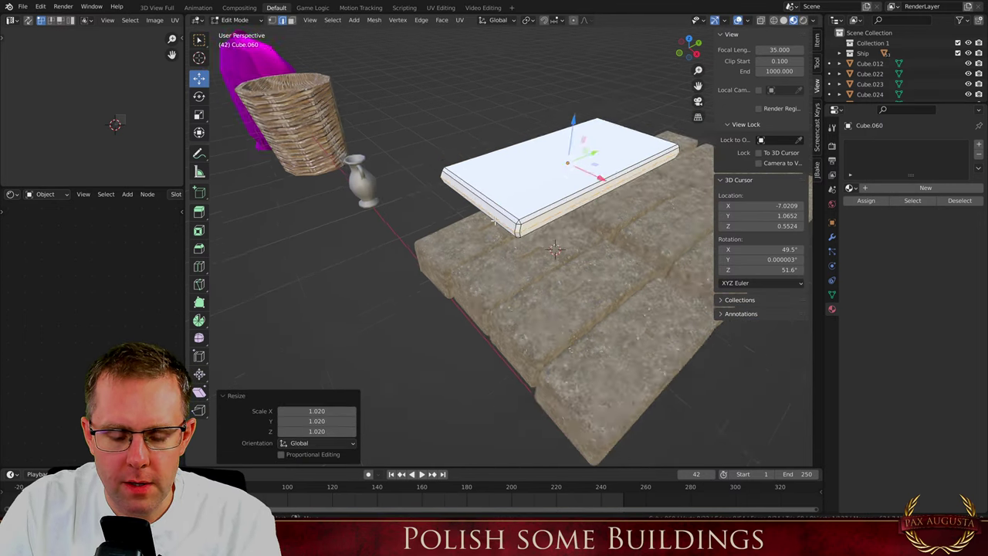
# Cut two loops across the slab's length and scale the one nearer the vase to 0.923
pyautogui.press('Tab')
pyautogui.press('Tab')
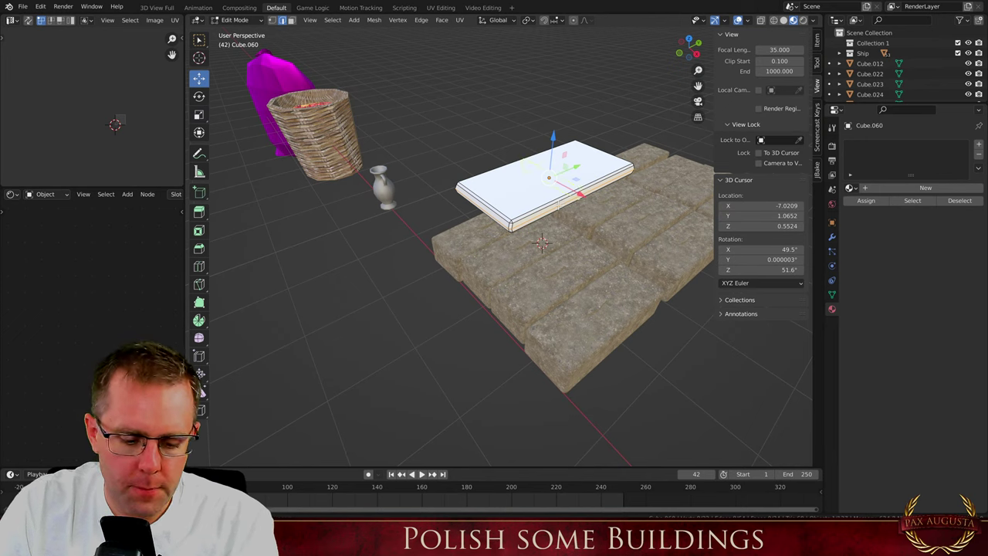
pyautogui.scroll(1, 558, 206)
pyautogui.click(558, 205)
pyautogui.rightClick(559, 204)
pyautogui.keyDown('alt'); pyautogui.click(558, 207); pyautogui.keyUp('alt')
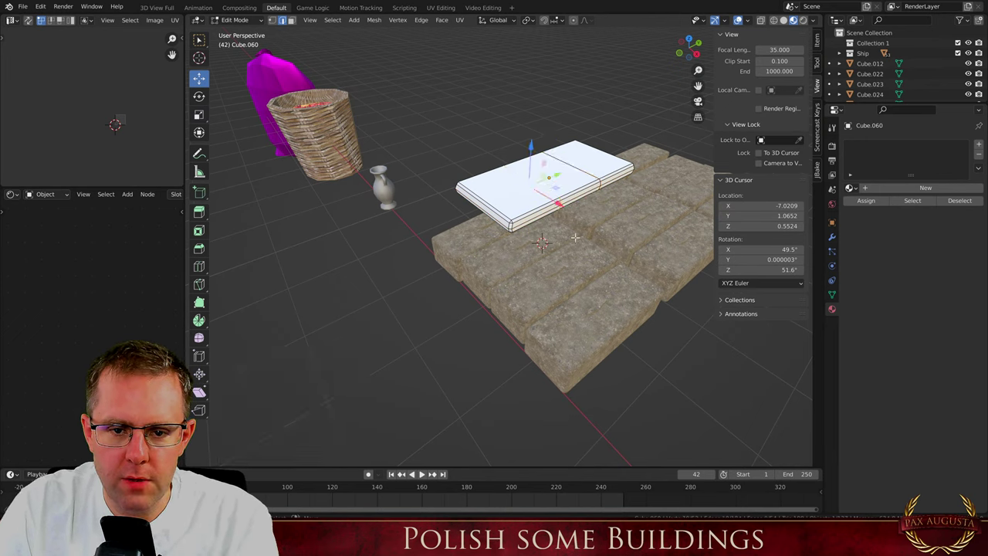
pyautogui.press('s')
pyautogui.click(573, 234)
# Rotate the nearer cross loop slightly around Z and the farther one -1.59° around X, and return to Object Mode
pyautogui.press('r')
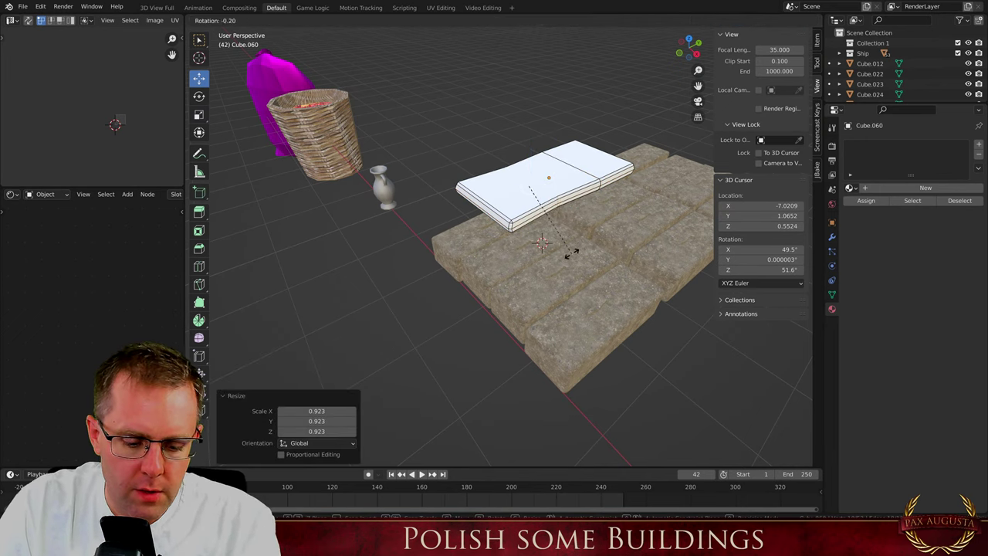
pyautogui.press('z')
pyautogui.click(580, 246)
pyautogui.keyDown('alt'); pyautogui.click(590, 180); pyautogui.keyUp('alt')
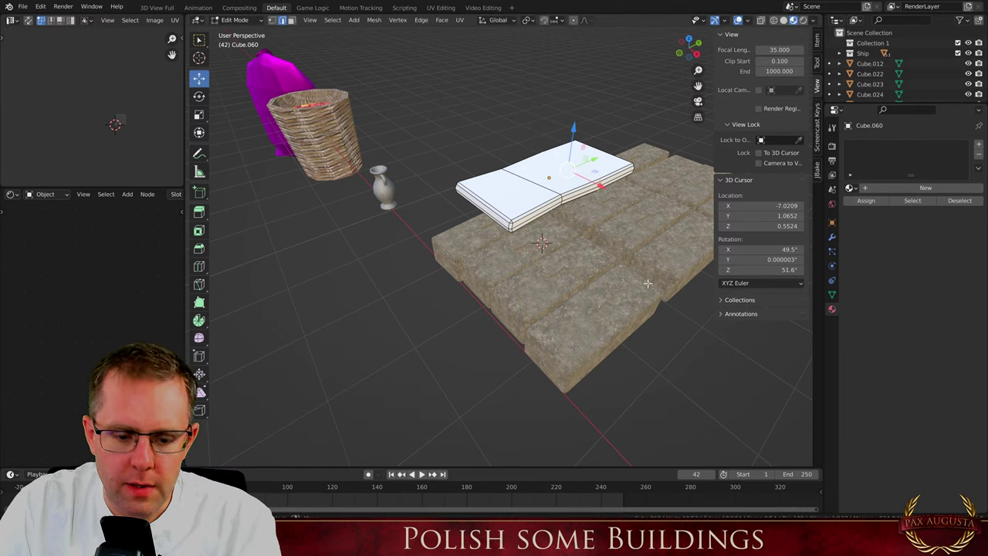
pyautogui.press('r')
pyautogui.press('x')
pyautogui.click(644, 284)
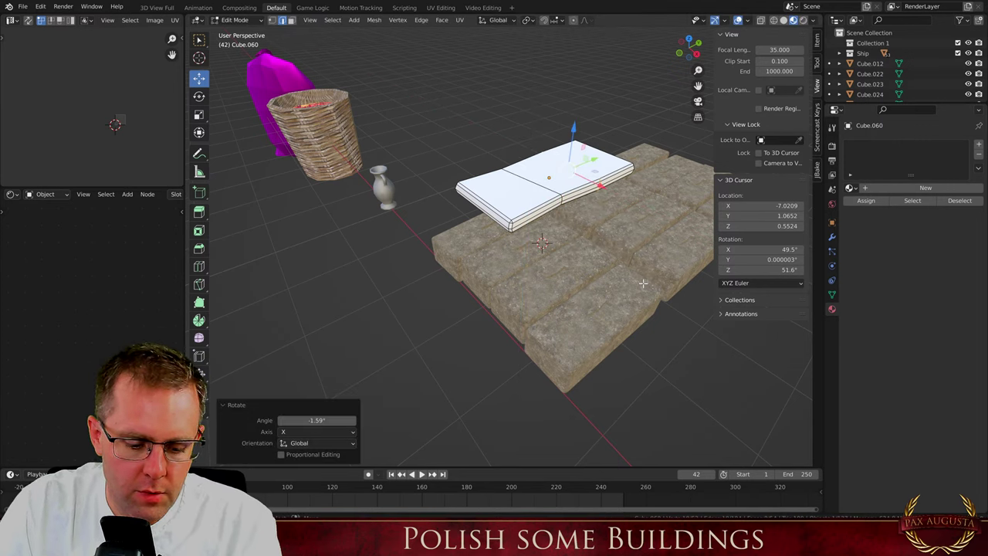
pyautogui.press('Tab')
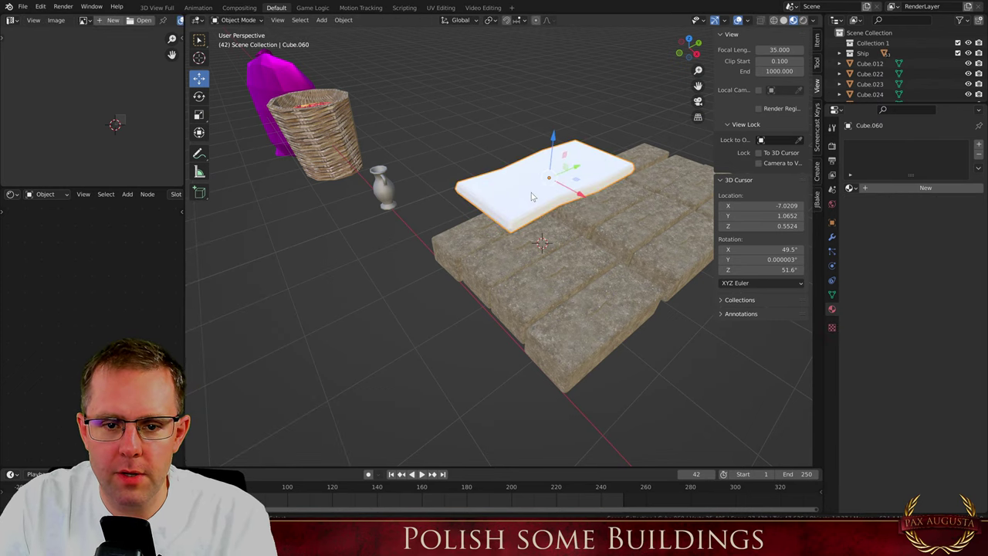
# Create a new material for the slab and name it Stoff
pyautogui.click(888, 189)
pyautogui.doubleClick(871, 189)
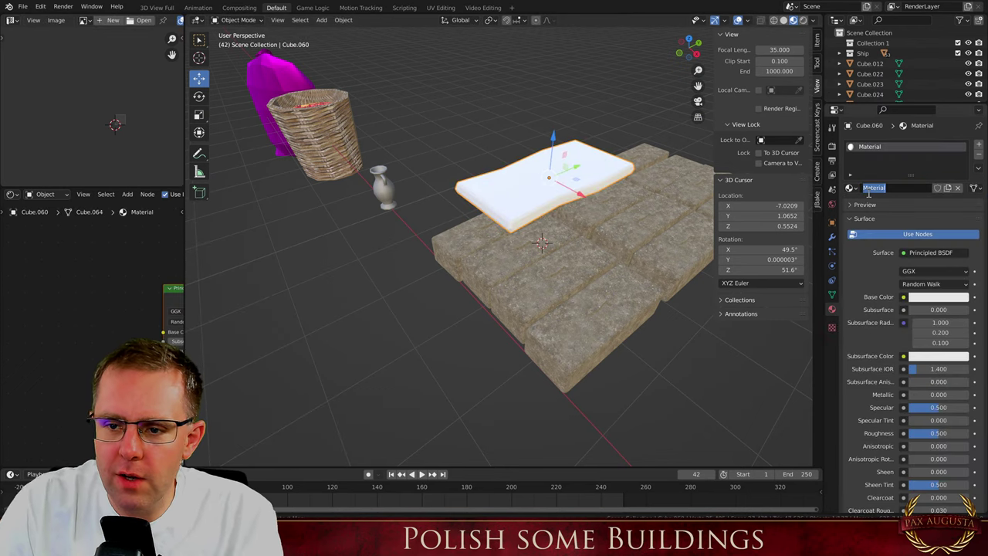
pyautogui.write('St')
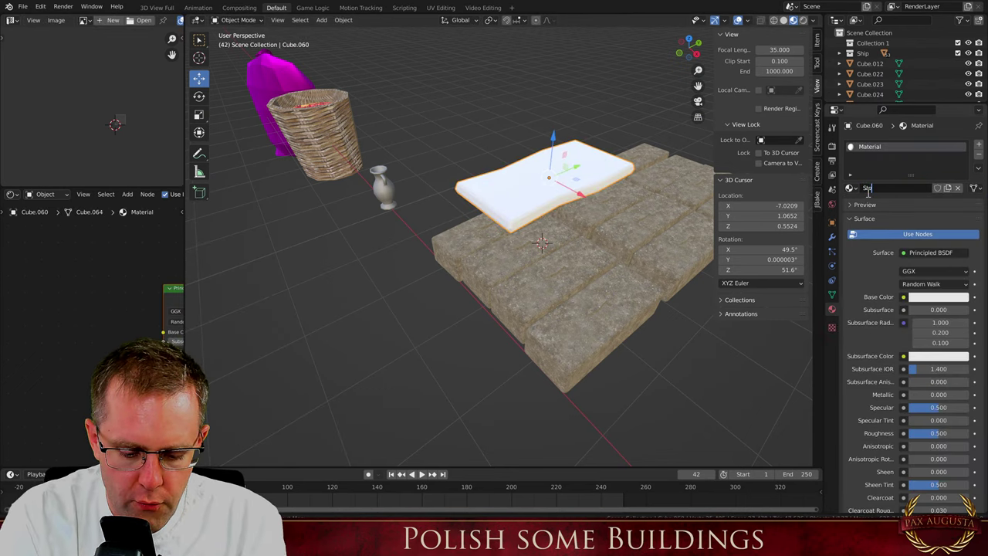
pyautogui.write('off')
pyautogui.press('Return')
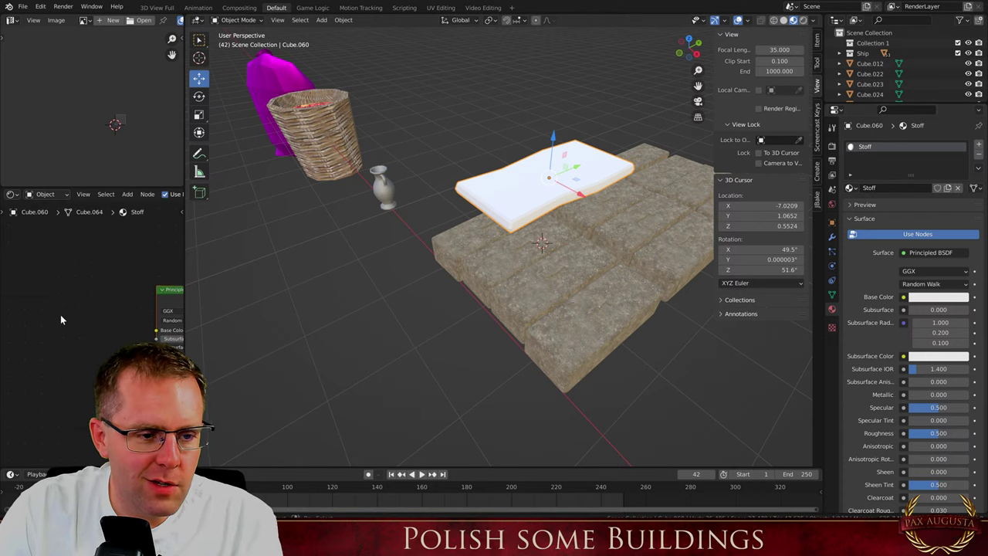
# Add an Image Texture node beside the Principled BSDF in the Stoff material
pyautogui.hotkey('shift', 'a')
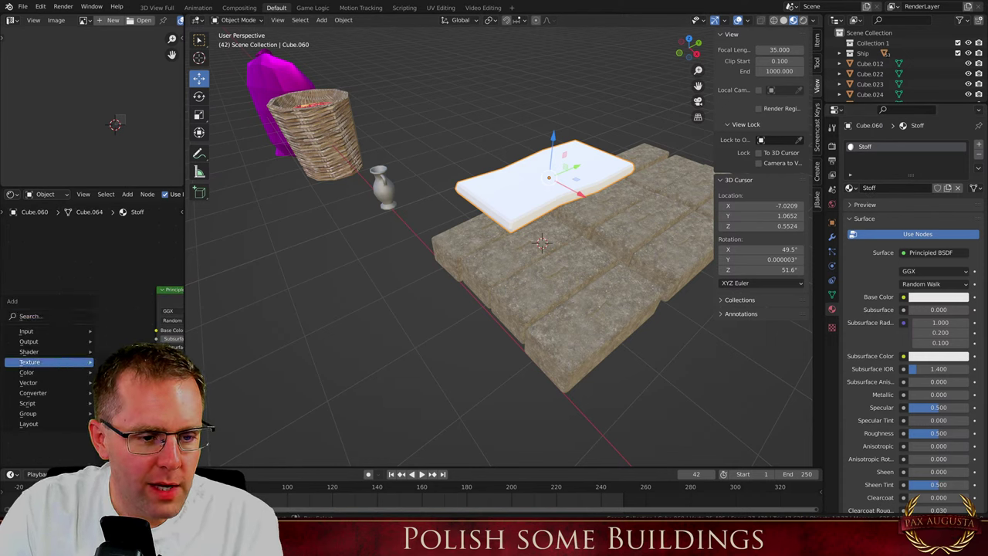
pyautogui.click(127, 413)
pyautogui.click(36, 300)
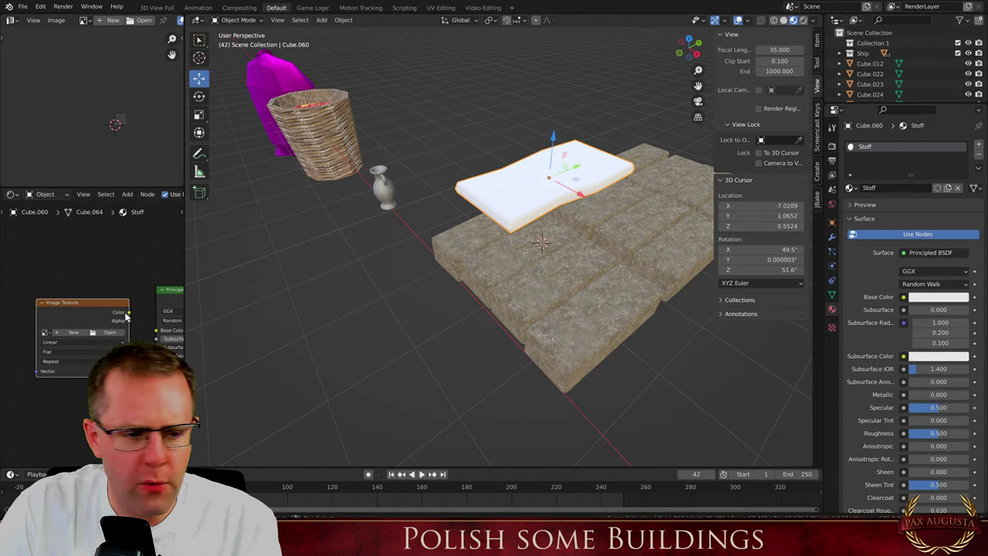
# Connect the Image Texture node's Color output to the Principled BSDF's Base Color and load Cloth16.png as its image
pyautogui.moveTo(128, 313); pyautogui.dragTo(157, 330)
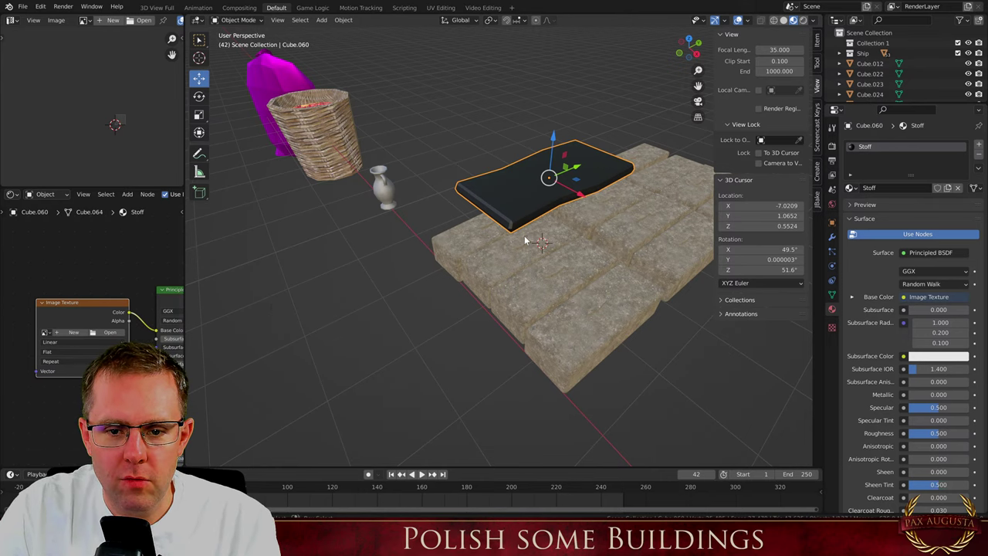
pyautogui.scroll(2, 504, 194)
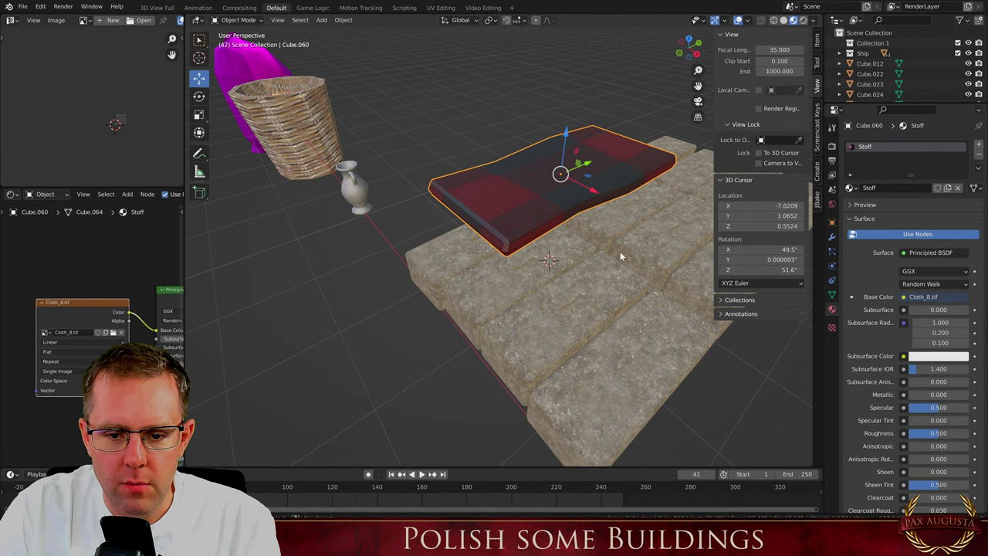
pyautogui.scroll(-2, 621, 225)
# Apply the slab's rotation and scale, and unwrap its mesh with Smart UV Project at the default settings
pyautogui.hotkey('ctrl', 'a')
pyautogui.click(551, 193)
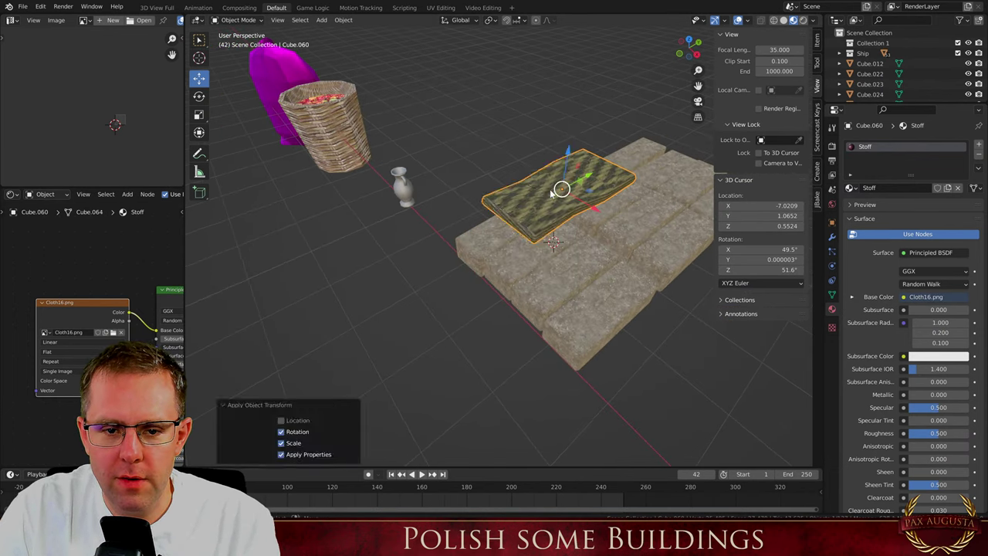
pyautogui.press('Tab')
pyautogui.press('u')
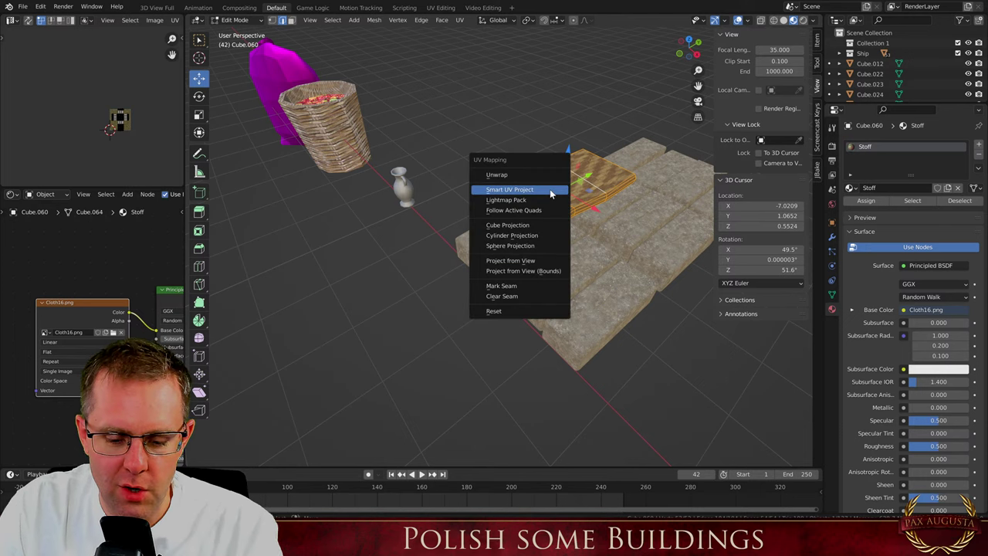
pyautogui.click(510, 189)
pyautogui.click(508, 276)
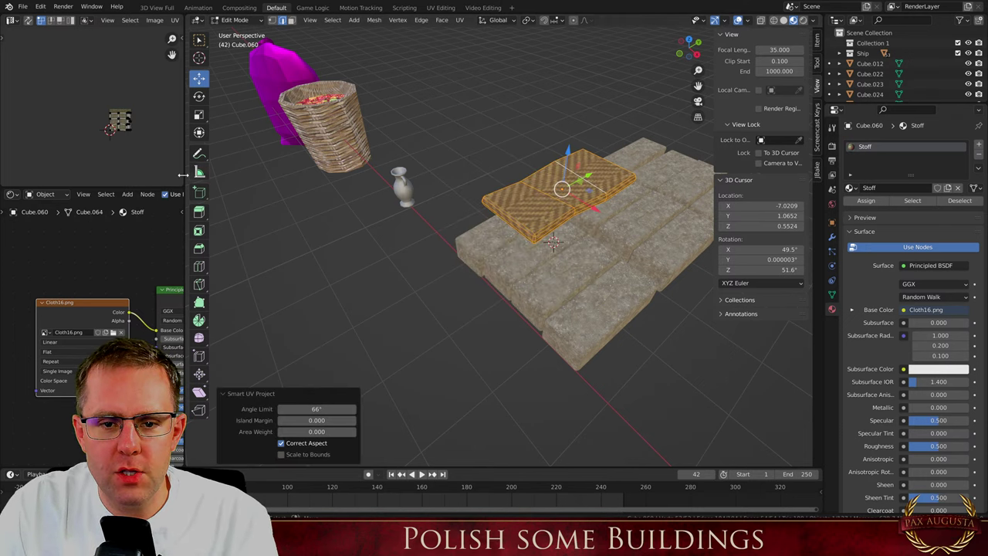
# Scale the slab's entire UV layout to adjust the size of the herringbone pattern, and return to Object Mode
pyautogui.press('a')
pyautogui.press('s')
pyautogui.click(170, 164)
pyautogui.press('Tab')
pyautogui.scroll(2, 559, 217)
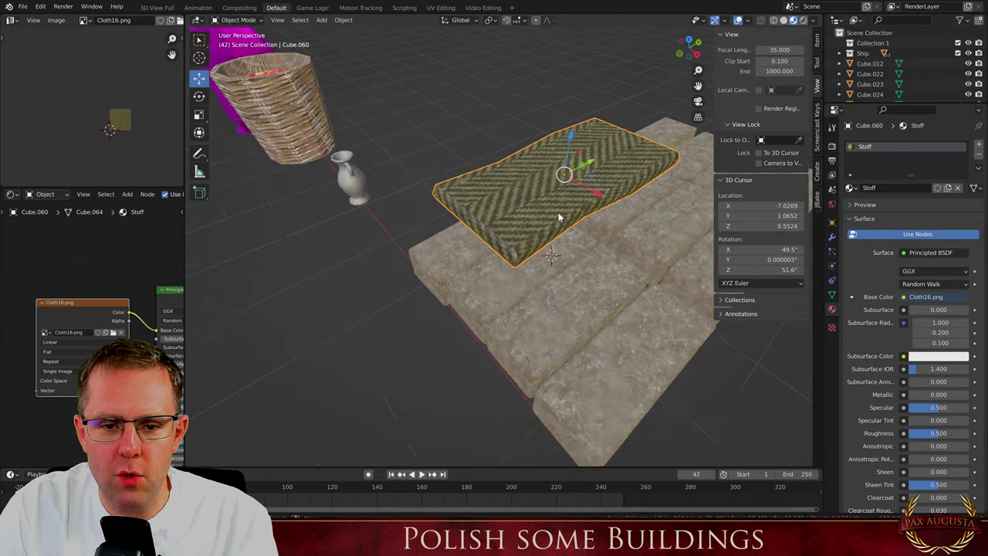
# Set the Stoff material's Specular to 0
pyautogui.scroll(1, 552, 183)
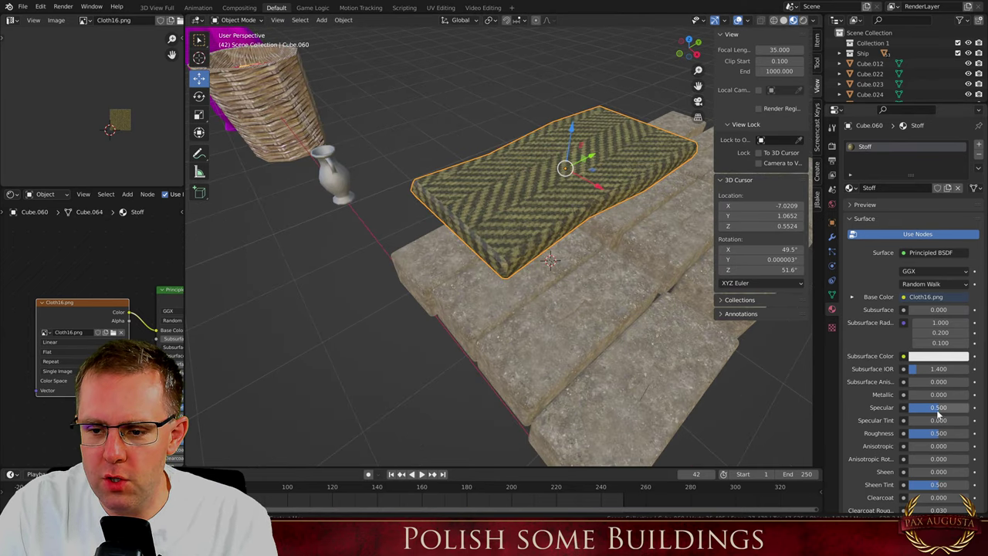
pyautogui.moveTo(936, 410); pyautogui.dragTo(909, 410)
pyautogui.scroll(-9, 640, 283)
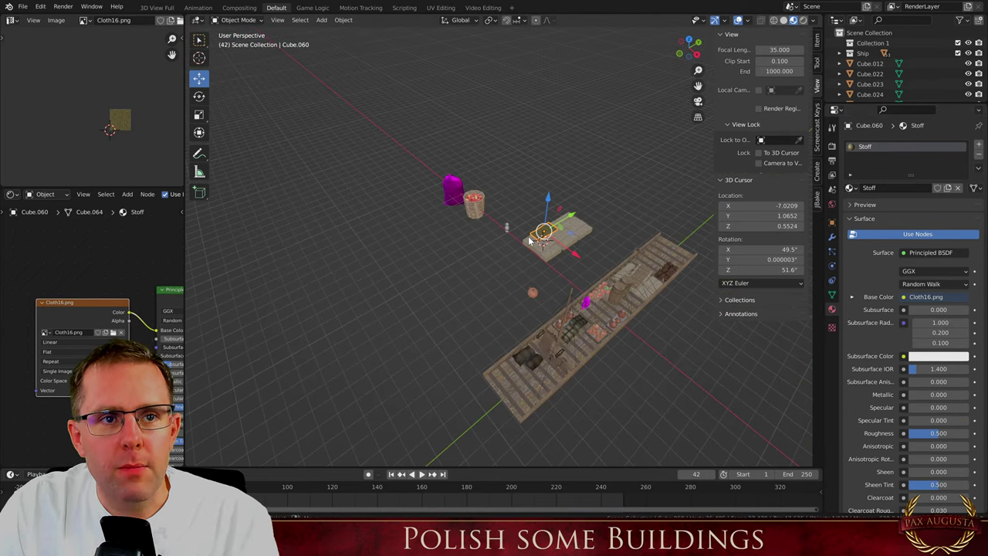
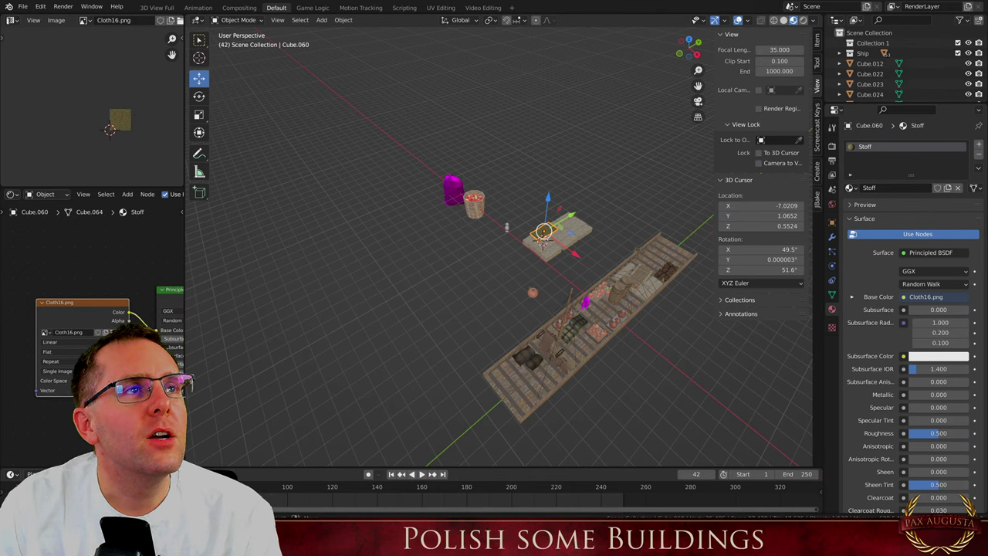
# Enlarge the cloth's UV layout by a factor of about 2.2 for a finer weave, and return to Object Mode
pyautogui.press('KP_Decimal')
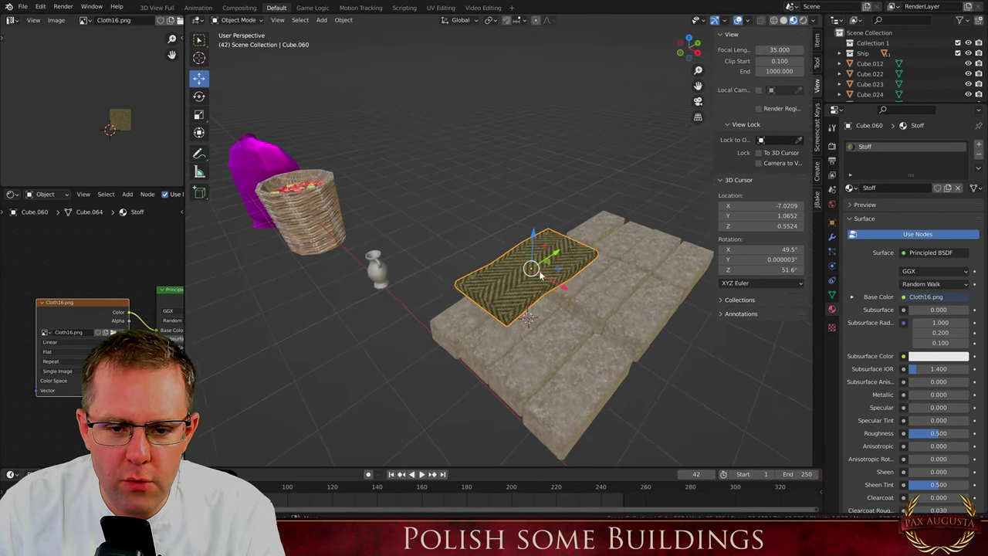
pyautogui.press('Tab')
pyautogui.press('s')
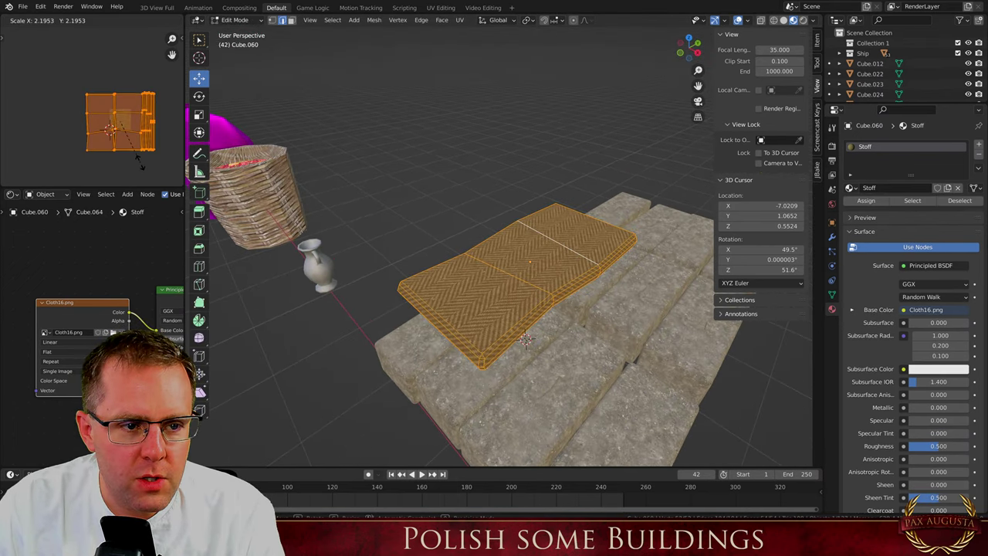
pyautogui.click(142, 164)
pyautogui.press('Tab')
# Lower the cloth about 0.985 along Z so it rests on the stone slabs
pyautogui.moveTo(535, 250); pyautogui.dragTo(533, 230, button='middle')
pyautogui.moveTo(533, 228); pyautogui.dragTo(549, 307)
pyautogui.scroll(-3, 522, 262)
pyautogui.scroll(3, 514, 315)
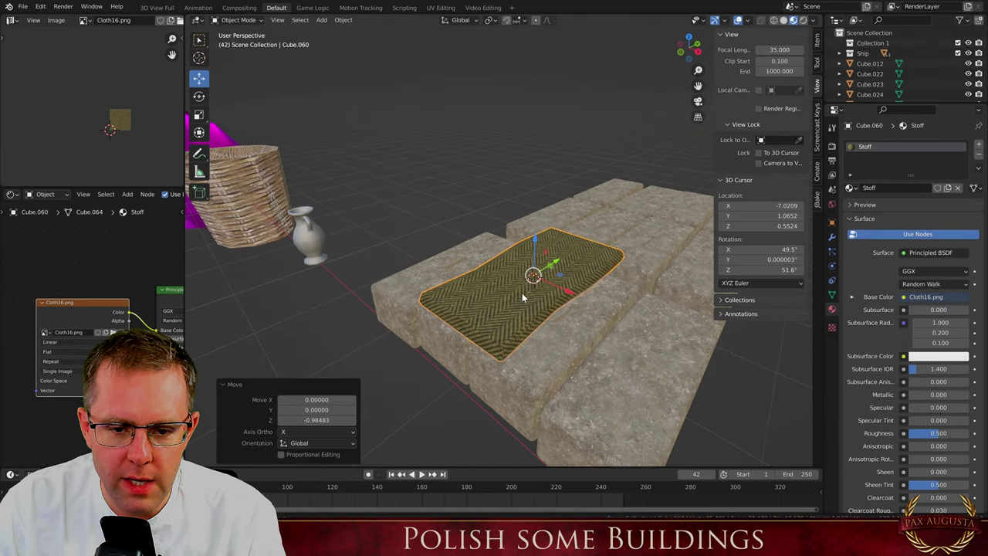
# Duplicate the cloth about 0.13 upward along Z, then rotate the copy 180° and a further 2.33° around Z
pyautogui.hotkey('shift', 'd')
pyautogui.press('z')
pyautogui.click(533, 228)
pyautogui.write('rz180')
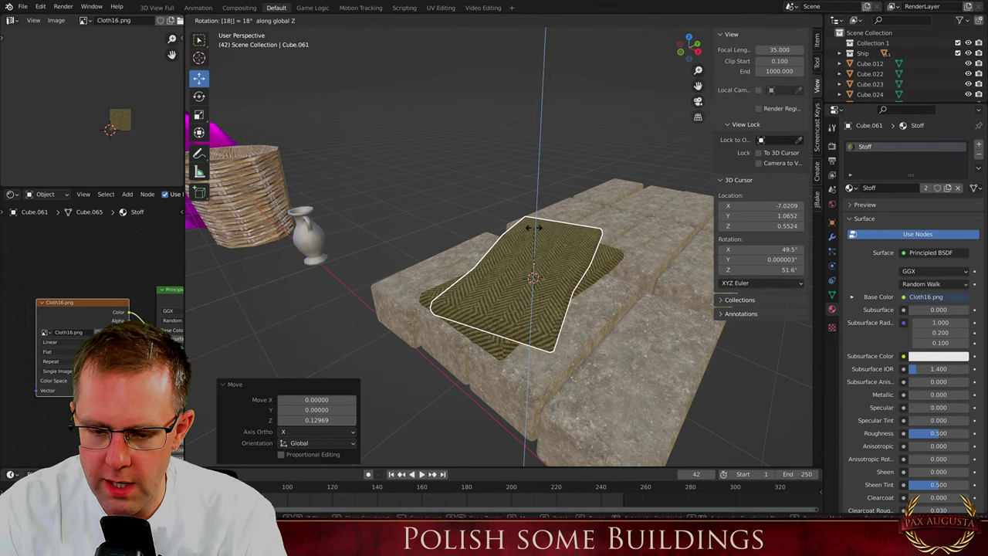
pyautogui.press('Return')
pyautogui.press('r')
pyautogui.press('z')
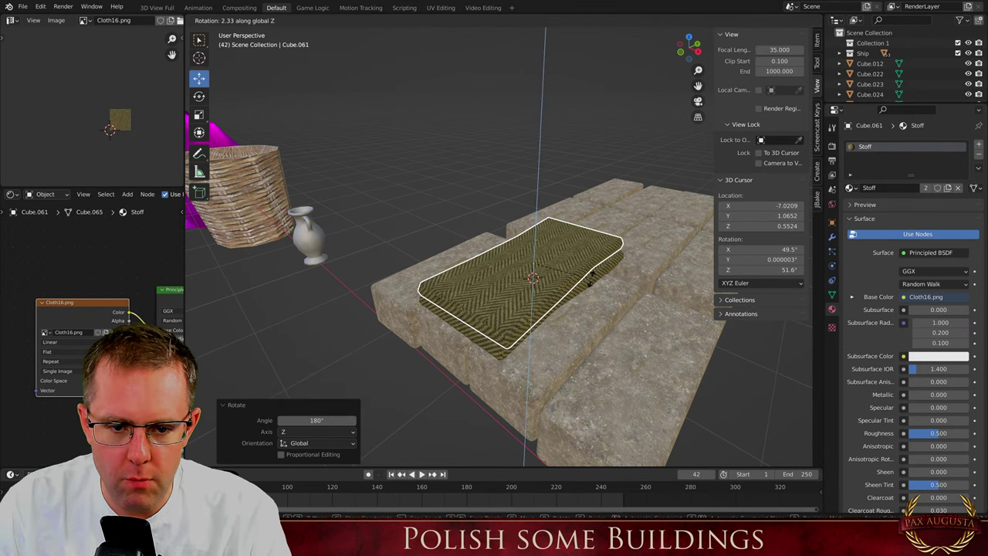
pyautogui.click(593, 285)
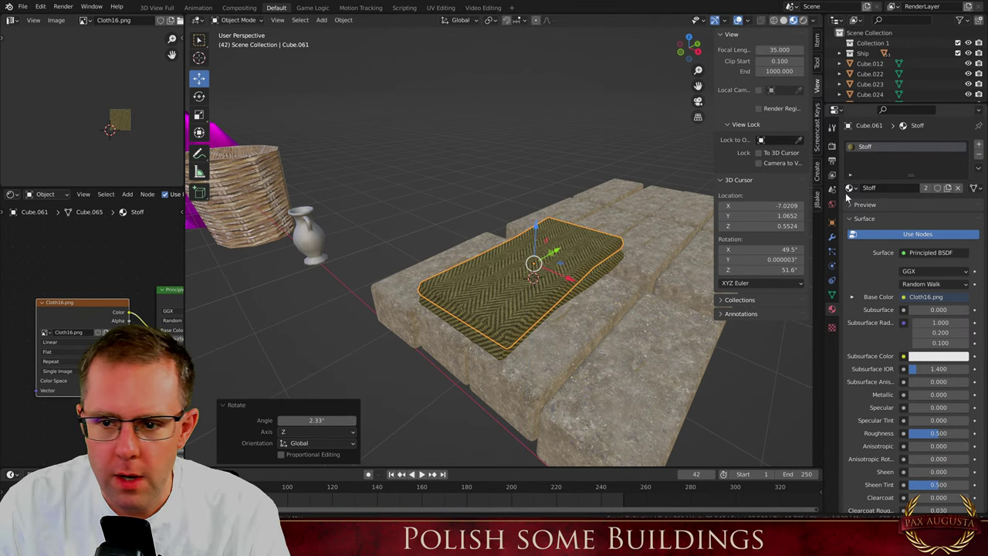
# Give the upper cloth its own copy of the Stoff material and switch its image to Cloth15.tif
pyautogui.click(948, 190)
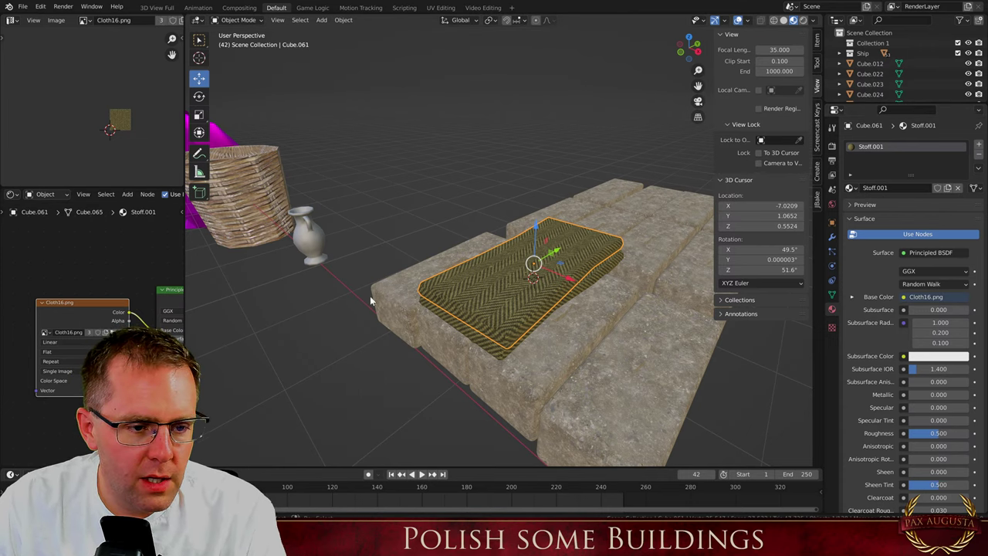
pyautogui.moveTo(548, 272); pyautogui.dragTo(490, 343, button='middle')
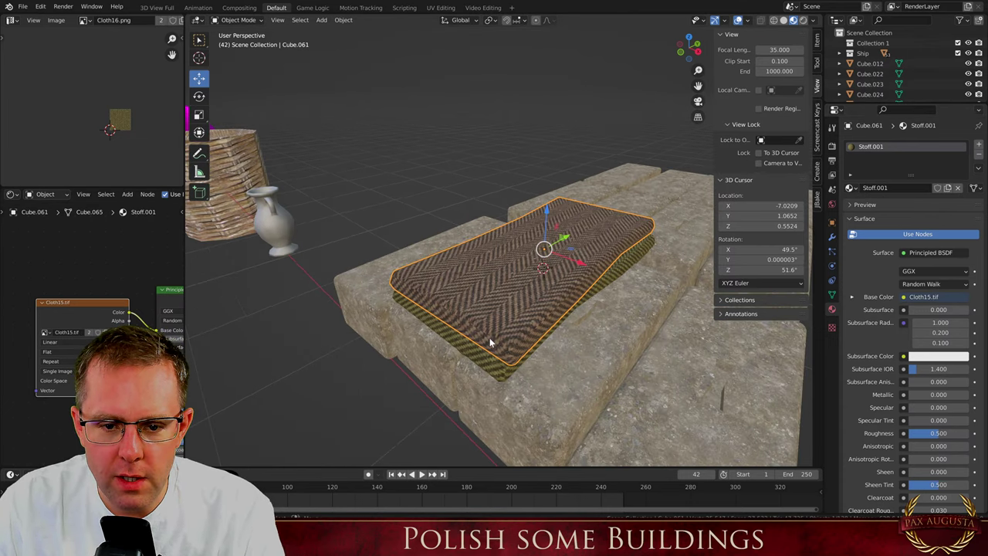
# Duplicate both cloths upward along Z onto the stack and rotate the copies 180° around Z
pyautogui.hotkey('shift', 'd')
pyautogui.press('z')
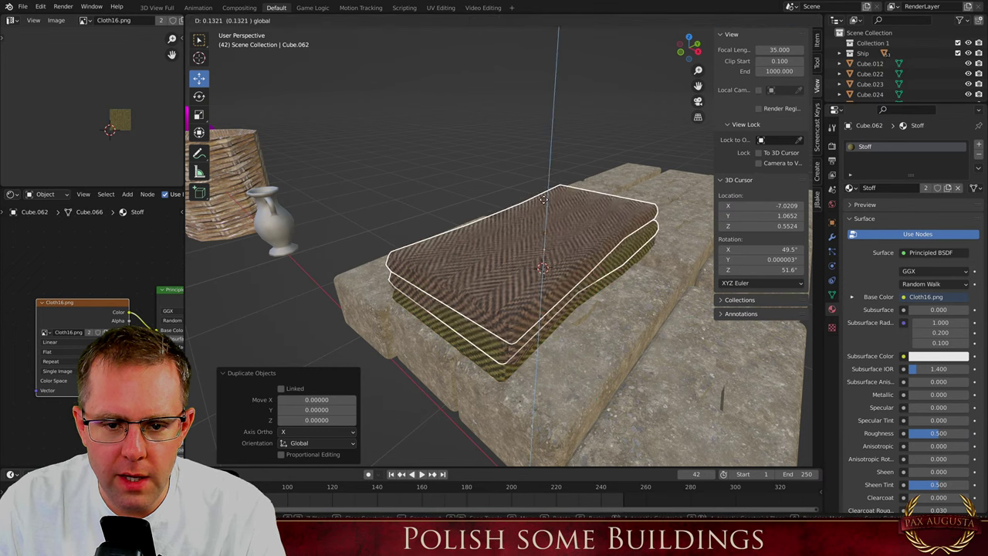
pyautogui.click(541, 189)
pyautogui.write('rz180')
pyautogui.press('Return')
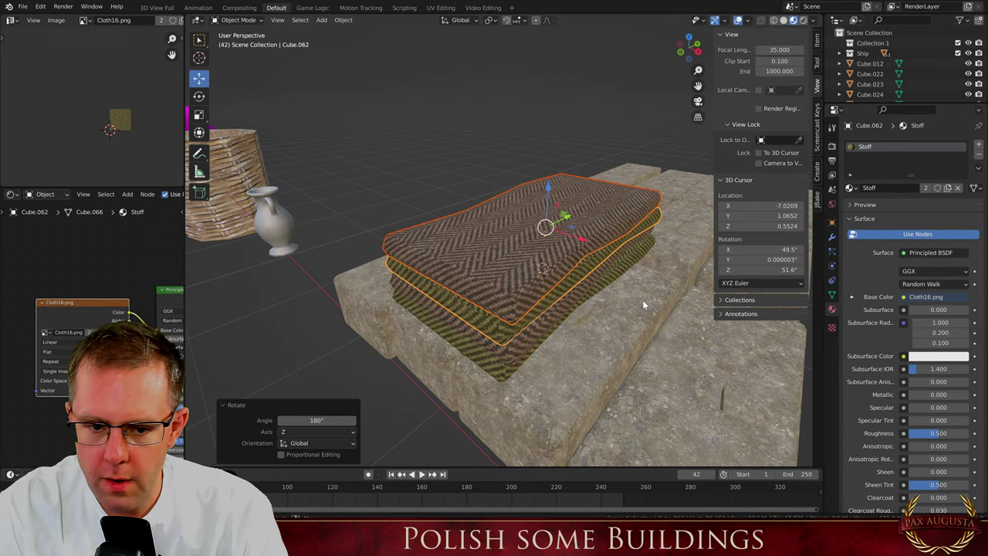
# Rotate the second cloth from the bottom slightly around Z and shift it a little within the stack
pyautogui.click(487, 333)
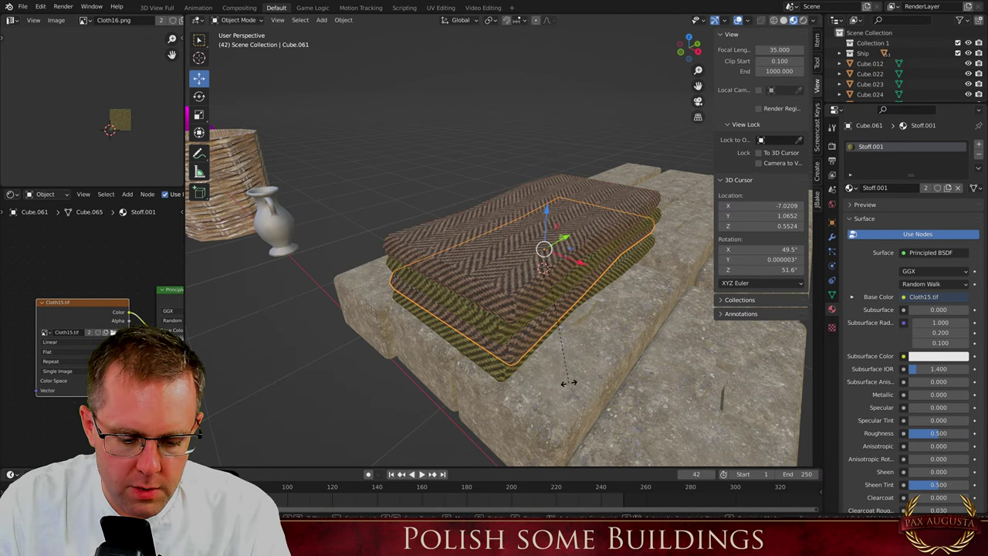
pyautogui.press('z')
pyautogui.click(575, 395)
pyautogui.press('g')
pyautogui.click(571, 391)
# Scale the top cloth of the stack to 0.955
pyautogui.click(498, 306)
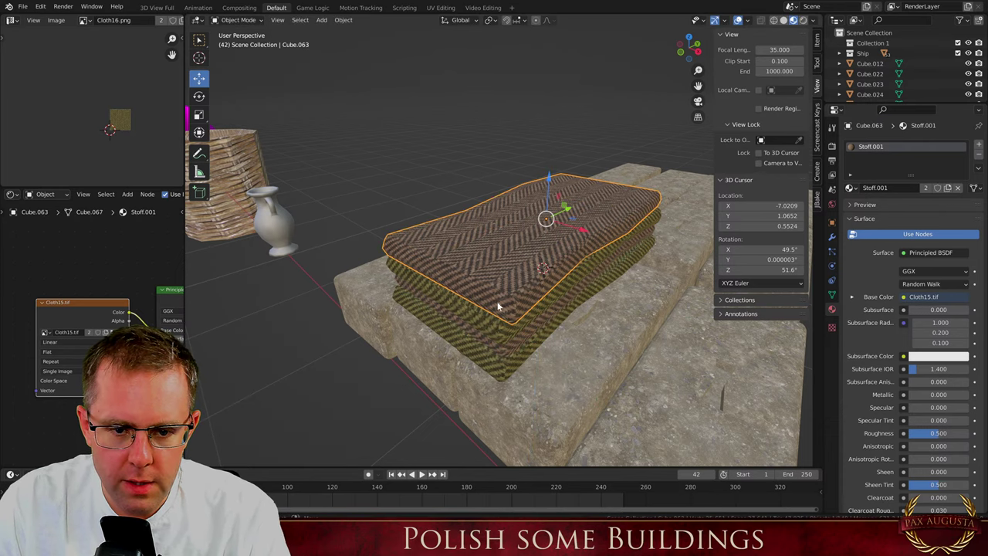
pyautogui.press('s')
pyautogui.click(674, 280)
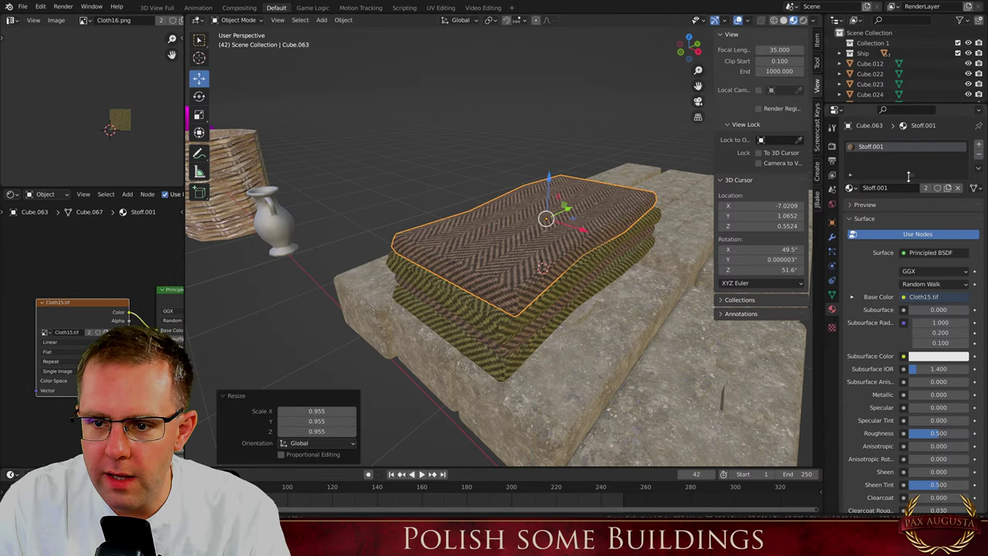
# Give the top cloth its own material copy with the Cloth_6.png image and enlarge its UV layout
pyautogui.click(947, 188)
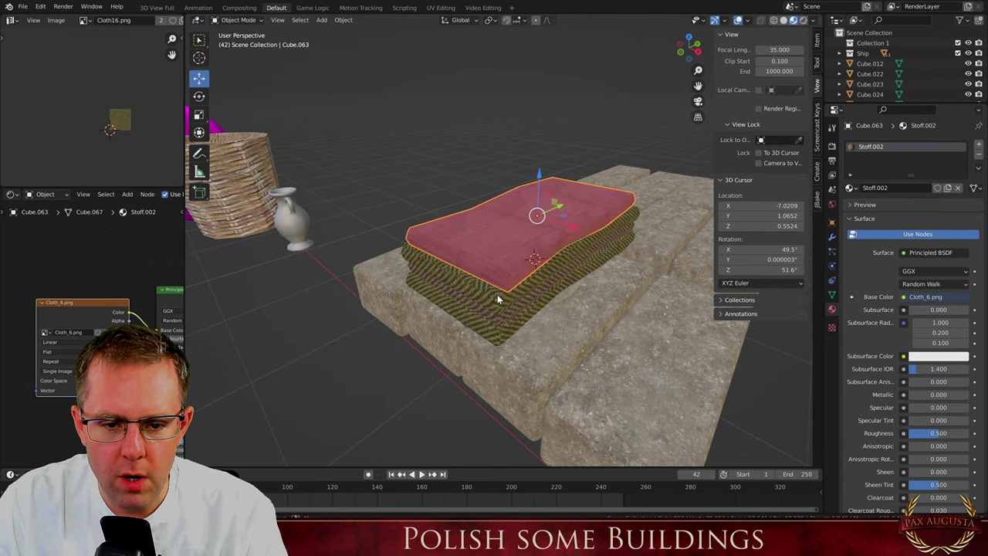
pyautogui.press('Tab')
pyautogui.press('s')
pyautogui.click(138, 156)
pyautogui.press('Tab')
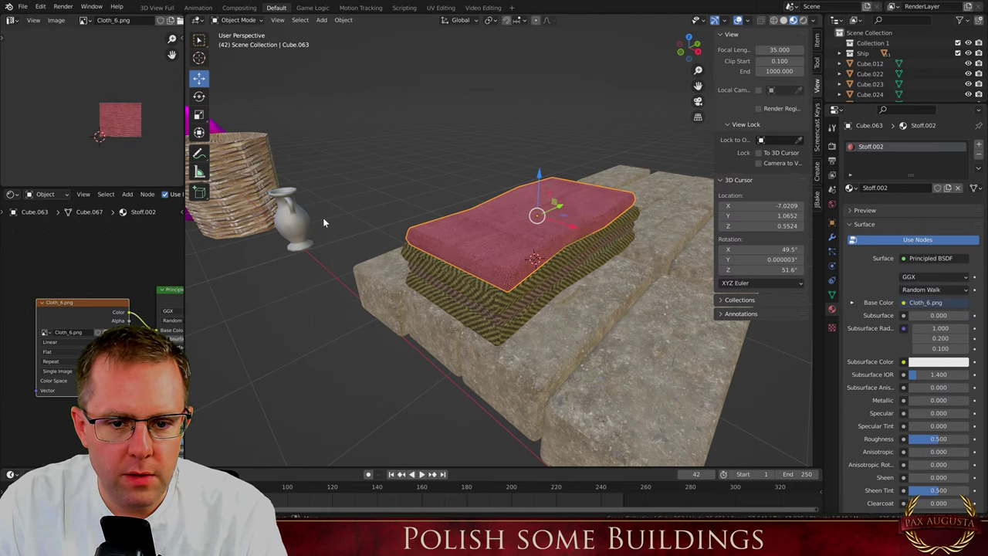
# Duplicate the top two cloths, raise the copies about 0.251 along Z, and rotate them 180° around Z
pyautogui.keyDown('shift'); pyautogui.click(492, 295); pyautogui.keyUp('shift')
pyautogui.hotkey('shift', 'd')
pyautogui.rightClick(494, 298)
pyautogui.moveTo(539, 182); pyautogui.dragTo(541, 154)
pyautogui.press('r')
pyautogui.press('z')
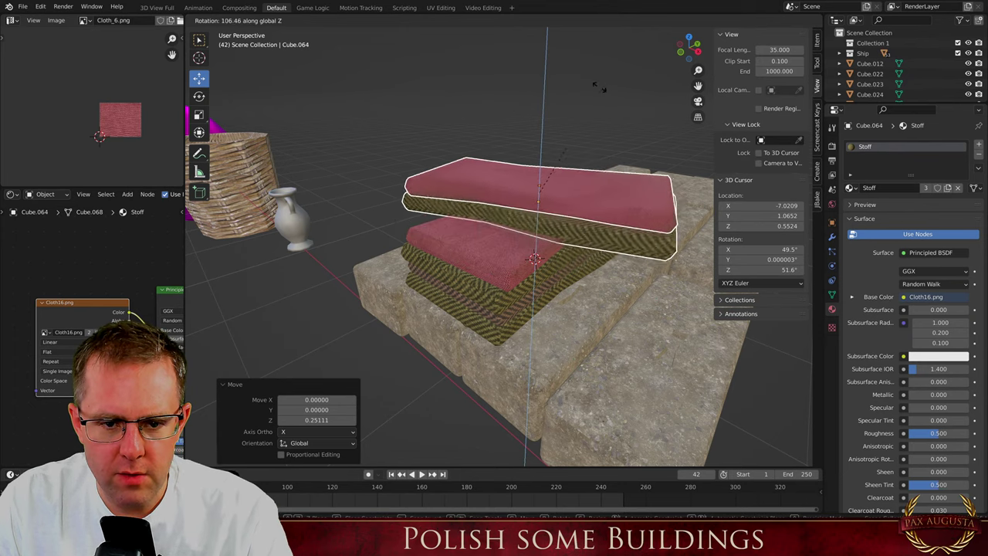
pyautogui.click(472, 122)
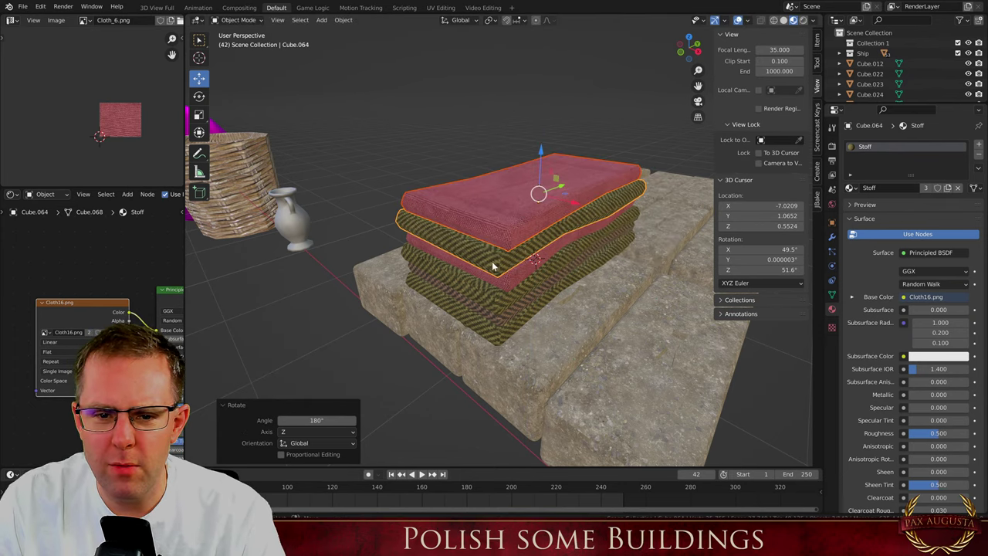
# Give the new top cloth its own material copy and switch its image to the green Cloth_5.jpg
pyautogui.click(603, 243)
pyautogui.click(618, 184)
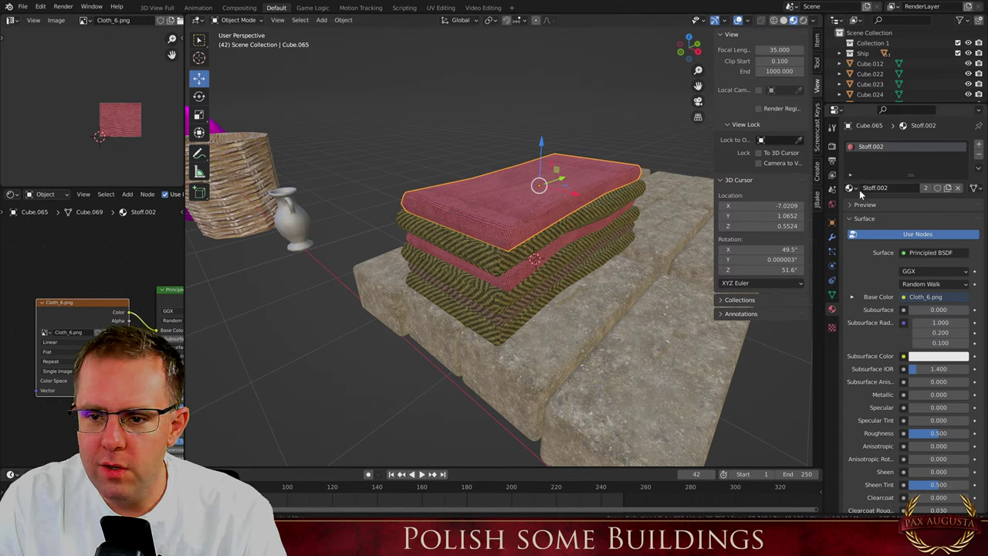
pyautogui.click(926, 188)
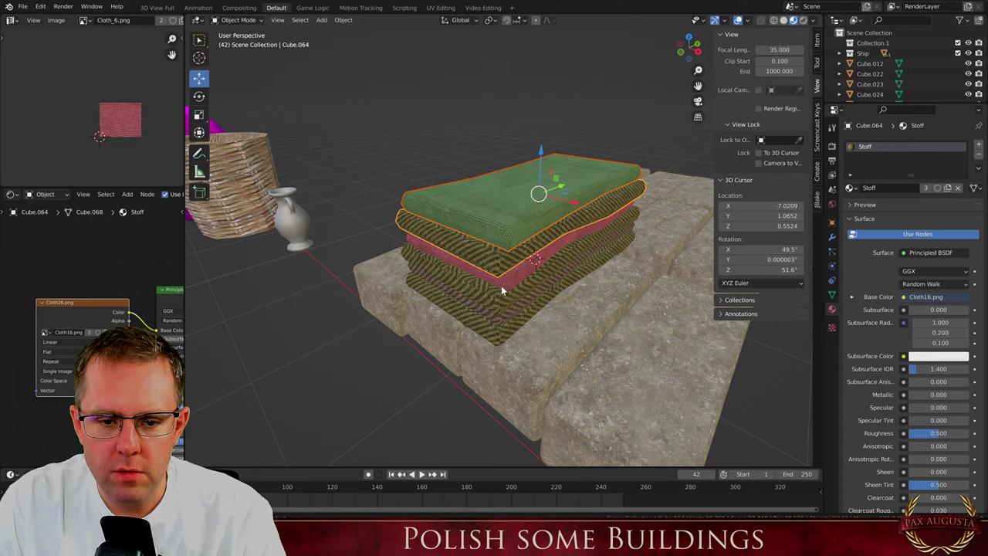
# Give the herringbone cloth directly below the lower red one its own material copy with a light blue cloth texture
pyautogui.click(492, 307)
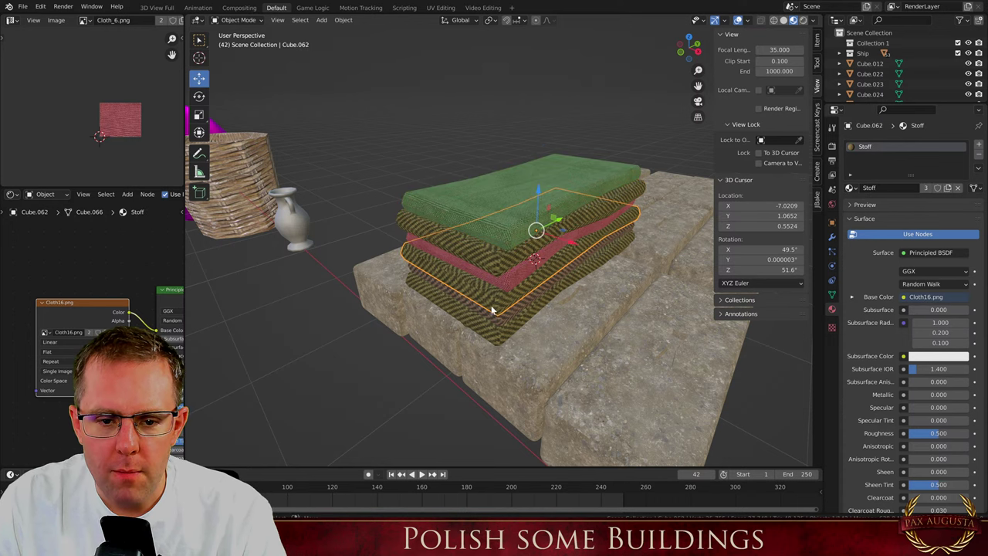
pyautogui.click(948, 188)
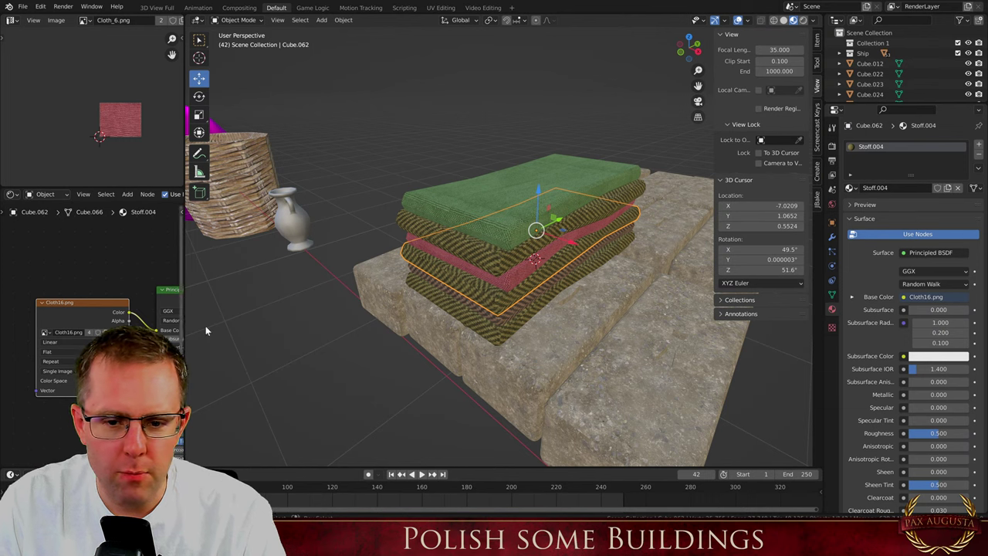
# Select all six cloths in the stack together
pyautogui.keyDown('shift'); pyautogui.click(486, 328); pyautogui.keyUp('shift')
pyautogui.keyDown('shift'); pyautogui.click(485, 309); pyautogui.keyUp('shift')
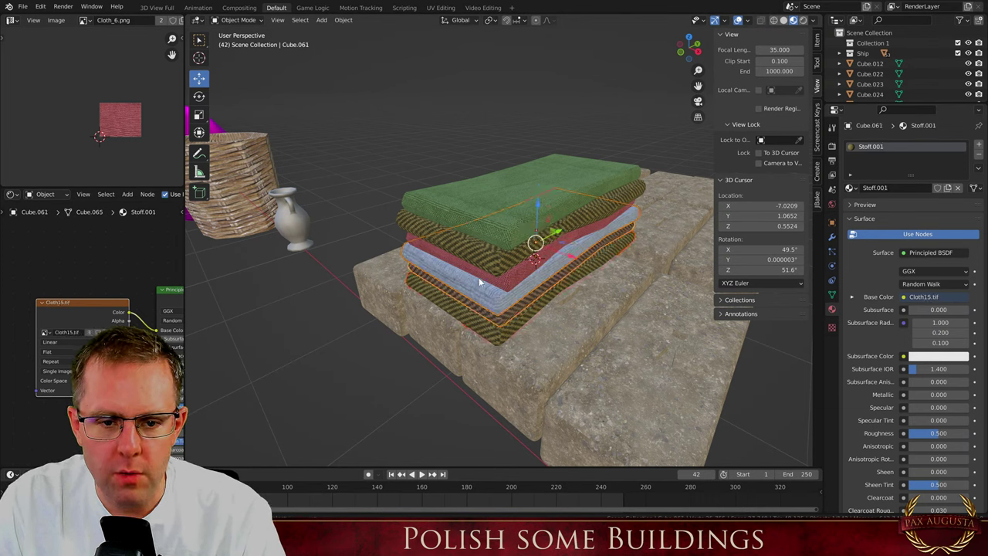
pyautogui.keyDown('shift'); pyautogui.click(480, 274); pyautogui.keyUp('shift')
pyautogui.keyDown('shift'); pyautogui.click(480, 256); pyautogui.keyUp('shift')
pyautogui.keyDown('shift'); pyautogui.click(478, 238); pyautogui.keyUp('shift')
pyautogui.scroll(-8, 448, 207)
pyautogui.moveTo(448, 207); pyautogui.dragTo(474, 294, button='middle')
pyautogui.scroll(9, 462, 197)
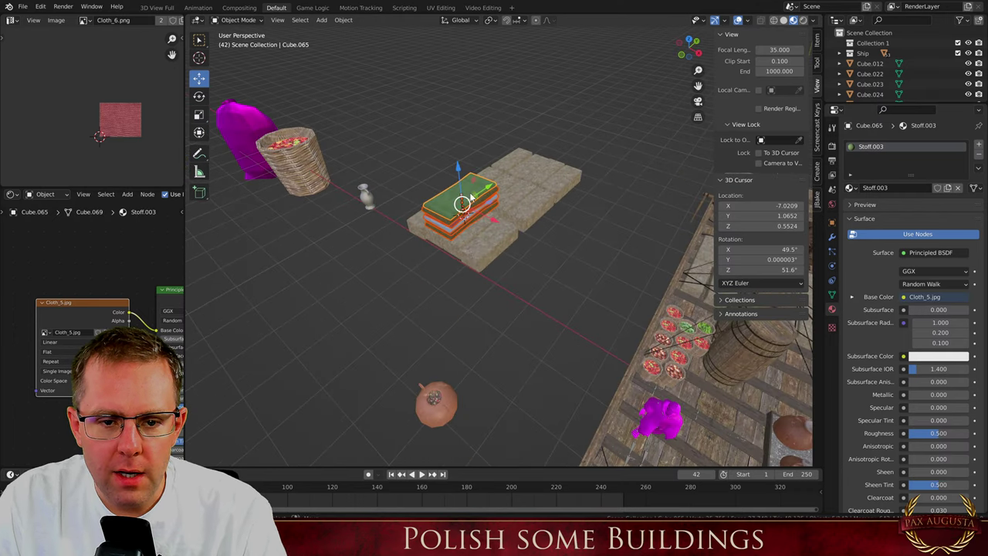
pyautogui.scroll(-2, 458, 200)
# Place the 3D cursor on top of the green cloth, and add a cube there scaled to 0.031
pyautogui.keyDown('shift'); pyautogui.rightClick(427, 203); pyautogui.keyUp('shift')
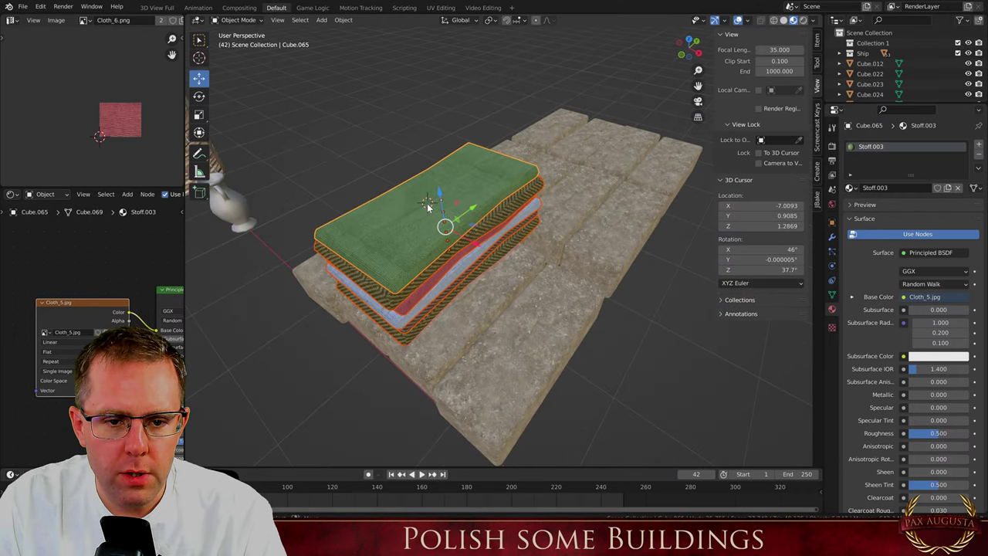
pyautogui.hotkey('shift', 'a')
pyautogui.moveTo(417, 203)
pyautogui.click(468, 219)
pyautogui.press('s')
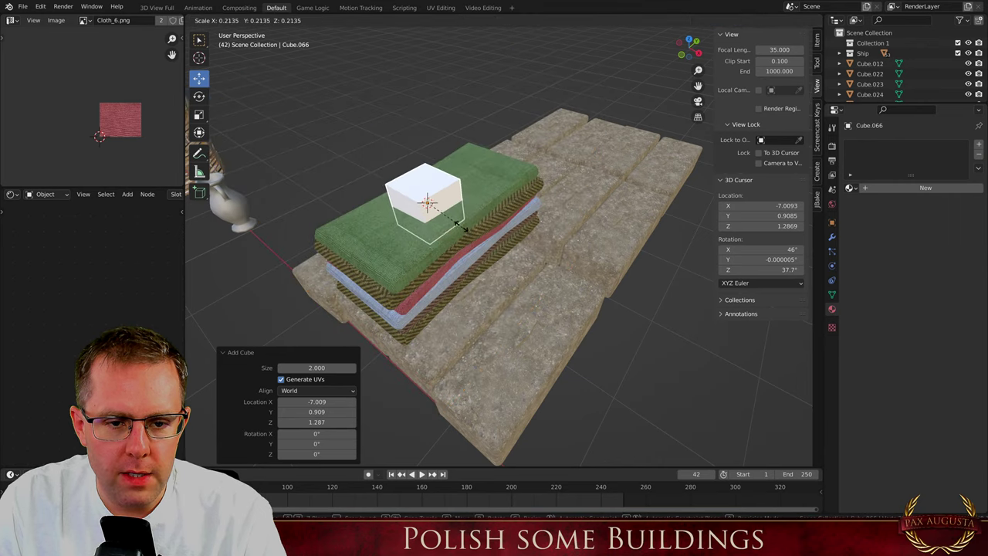
pyautogui.click(432, 207)
pyautogui.scroll(4, 433, 207)
pyautogui.scroll(2, 435, 203)
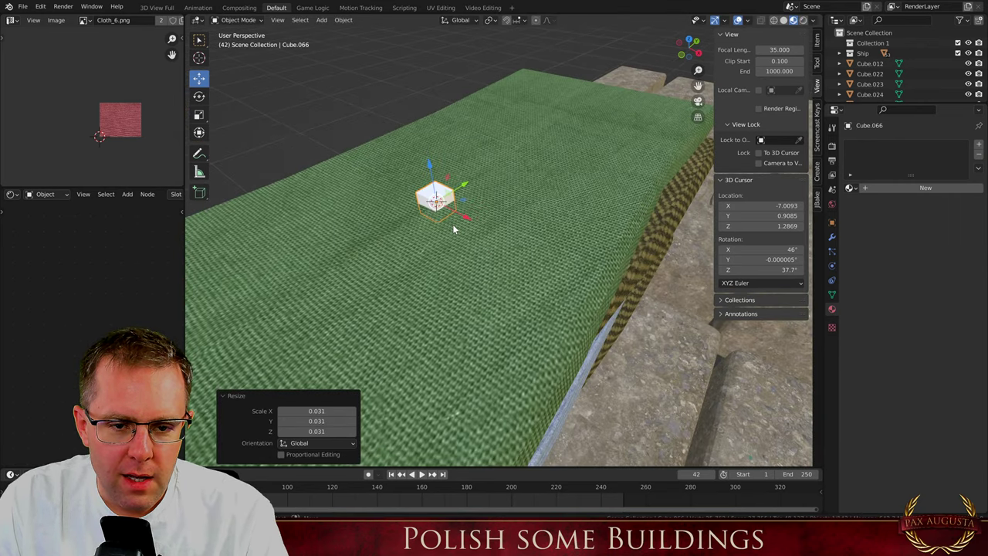
# Scale the cube on the green cloth to 0.492, and stretch it along X by a factor of 57.712 into a thin strip
pyautogui.press('s')
pyautogui.click(441, 213)
pyautogui.press('s')
pyautogui.press('x')
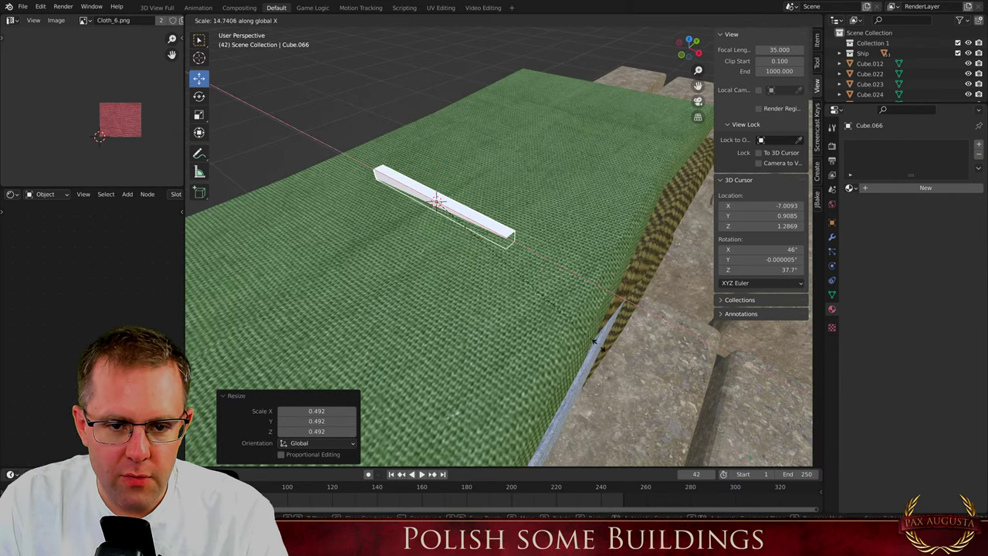
pyautogui.click(334, 300)
pyautogui.scroll(-4, 333, 300)
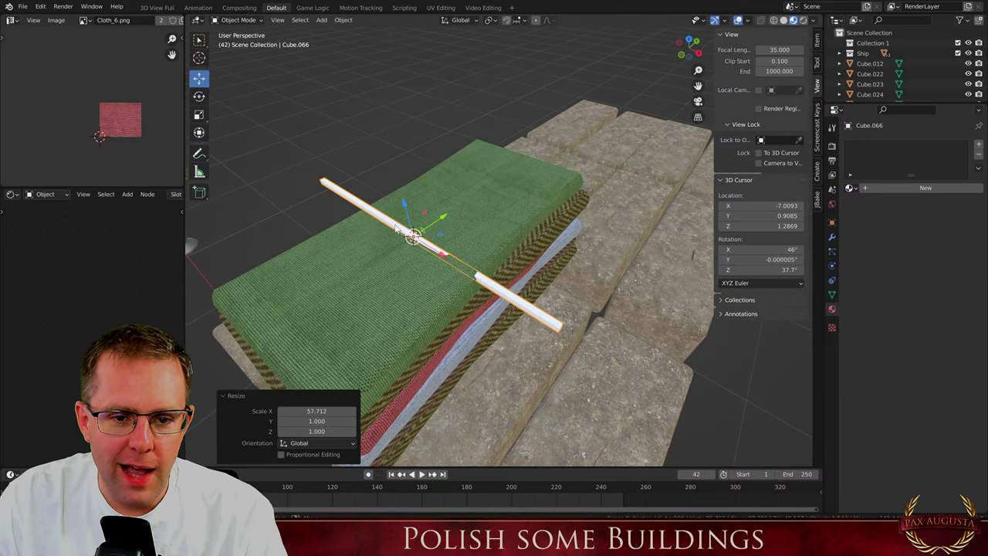
# Raise the strip 0.02591 along Z and scale it uniformly by 0.681
pyautogui.moveTo(410, 200); pyautogui.dragTo(405, 196)
pyautogui.scroll(1, 396, 257)
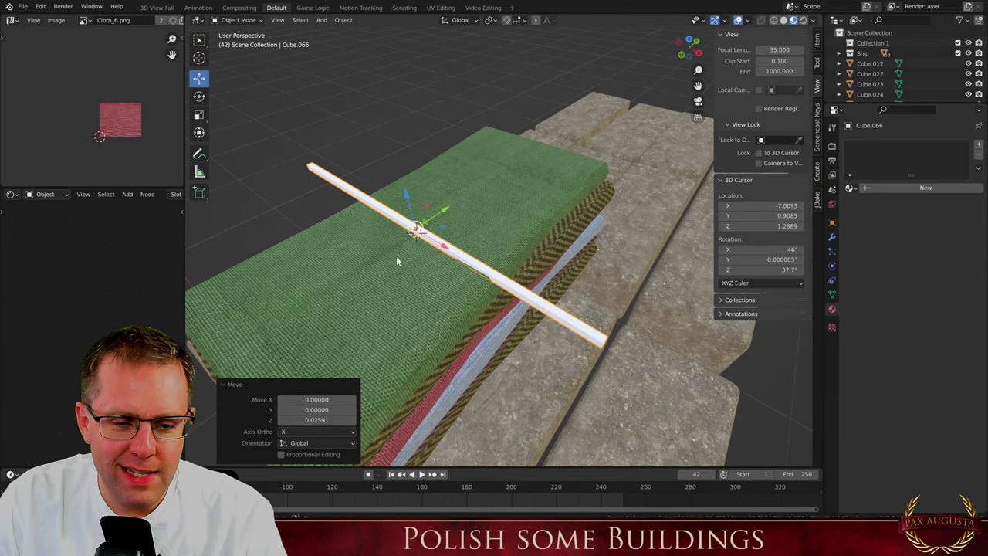
pyautogui.press('s')
pyautogui.click(454, 291)
pyautogui.scroll(-2, 451, 201)
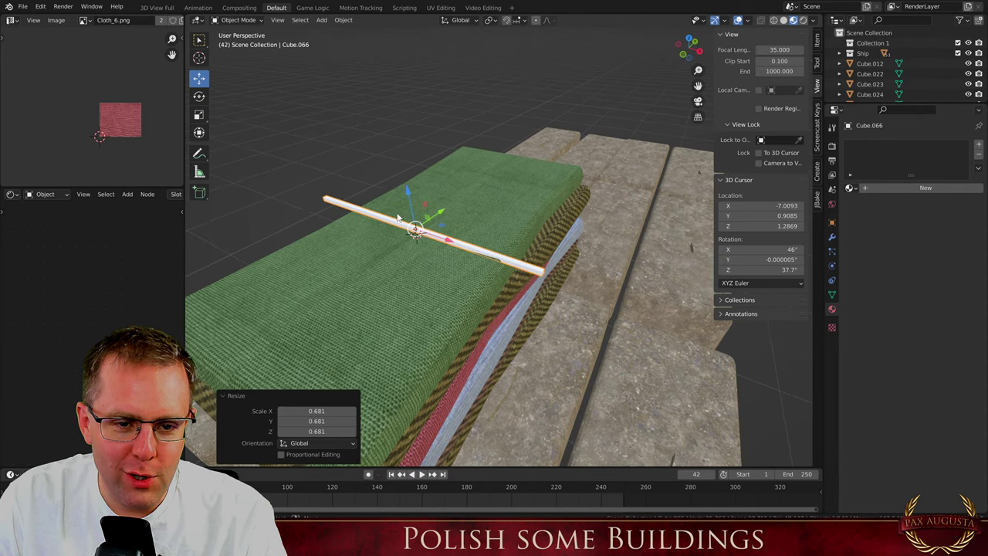
# Add a centred edge loop across the strip and delete all faces of its negative-X half
pyautogui.press('Tab')
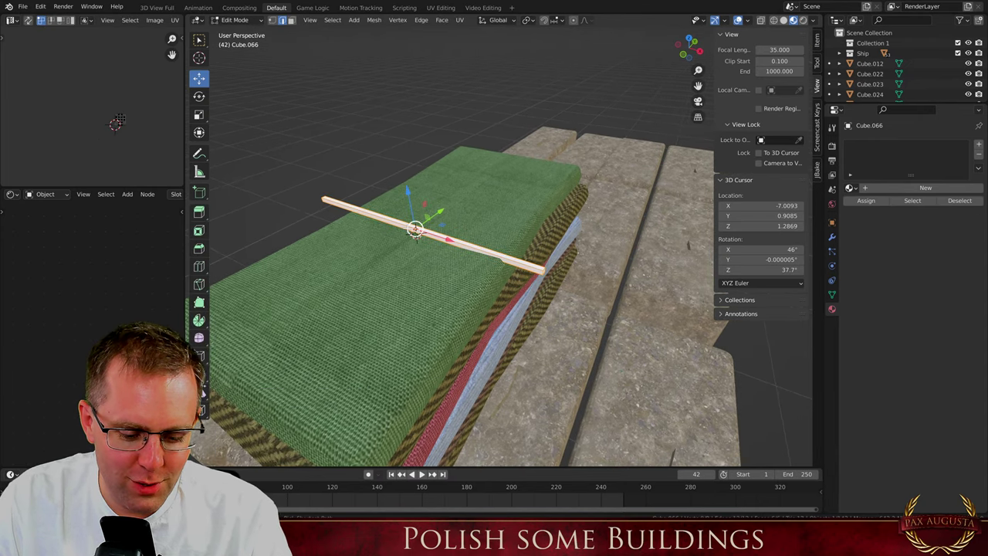
pyautogui.hotkey('ctrl', 'r')
pyautogui.click(408, 224)
pyautogui.rightClick(408, 224)
pyautogui.press('3')
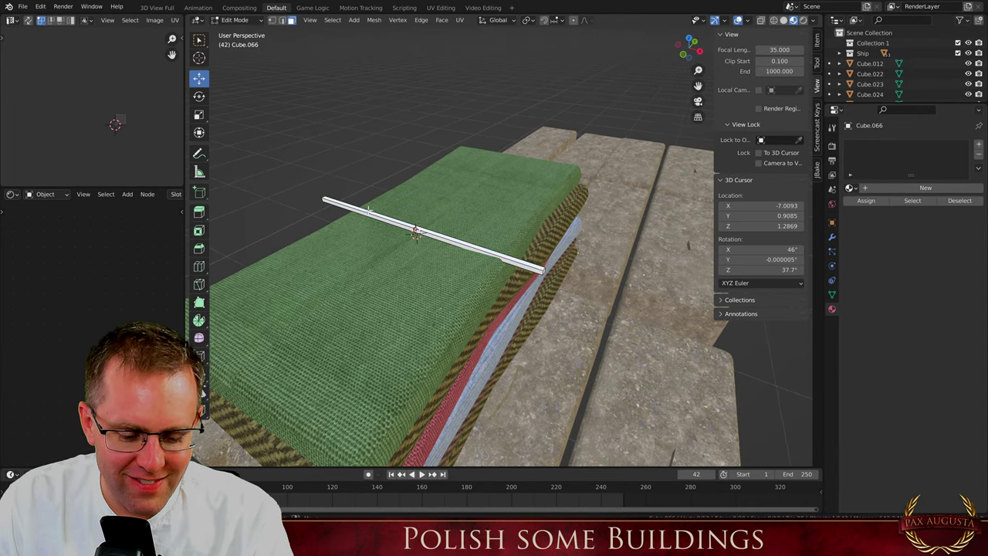
pyautogui.keyDown('alt'); pyautogui.click(371, 210); pyautogui.keyUp('alt')
pyautogui.moveTo(371, 210); pyautogui.dragTo(557, 182, button='middle')
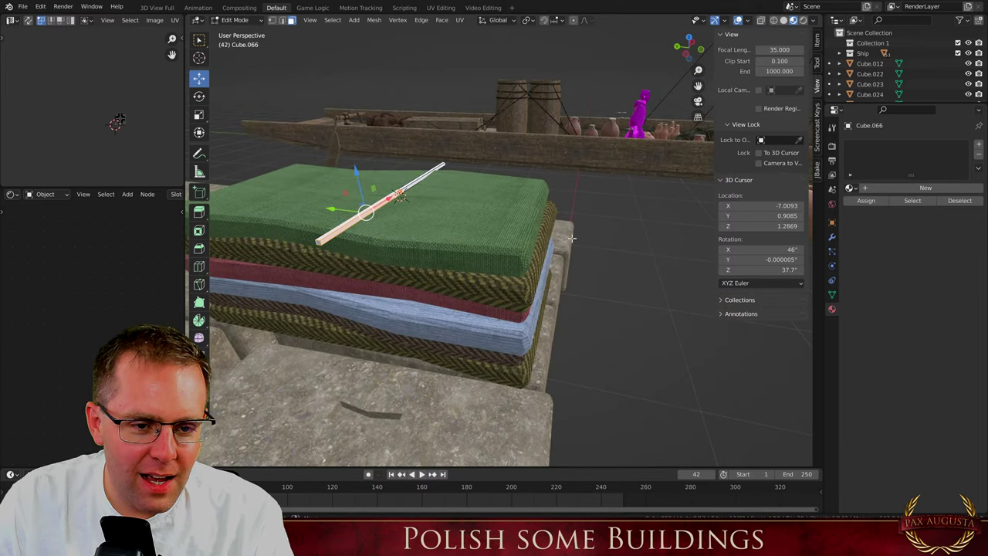
pyautogui.scroll(2, 310, 244)
pyautogui.press('x')
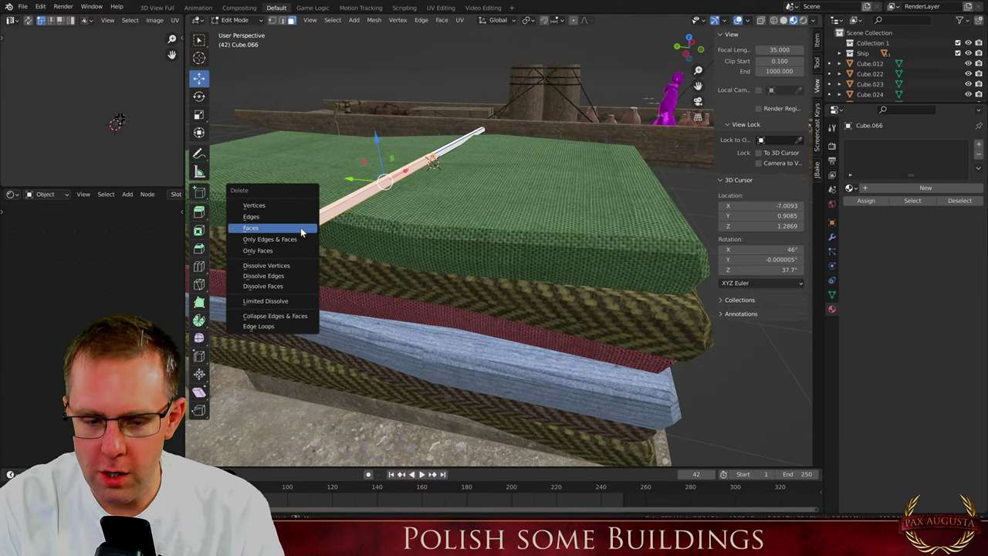
pyautogui.click(301, 227)
pyautogui.press('Tab')
# Scale the remaining half of the strip uniformly by 0.846
pyautogui.moveTo(302, 224); pyautogui.dragTo(611, 276, button='middle')
pyautogui.scroll(-2, 540, 220)
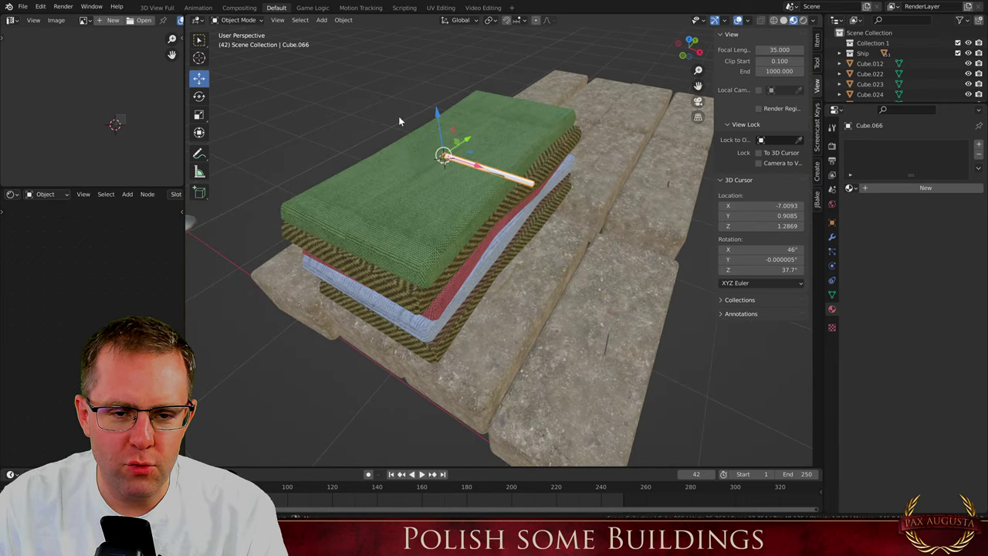
pyautogui.scroll(3, 399, 119)
pyautogui.moveTo(575, 179); pyautogui.dragTo(549, 183, button='middle')
pyautogui.scroll(1, 548, 182)
pyautogui.press('s')
pyautogui.click(550, 242)
pyautogui.moveTo(551, 241); pyautogui.dragTo(518, 121, button='middle')
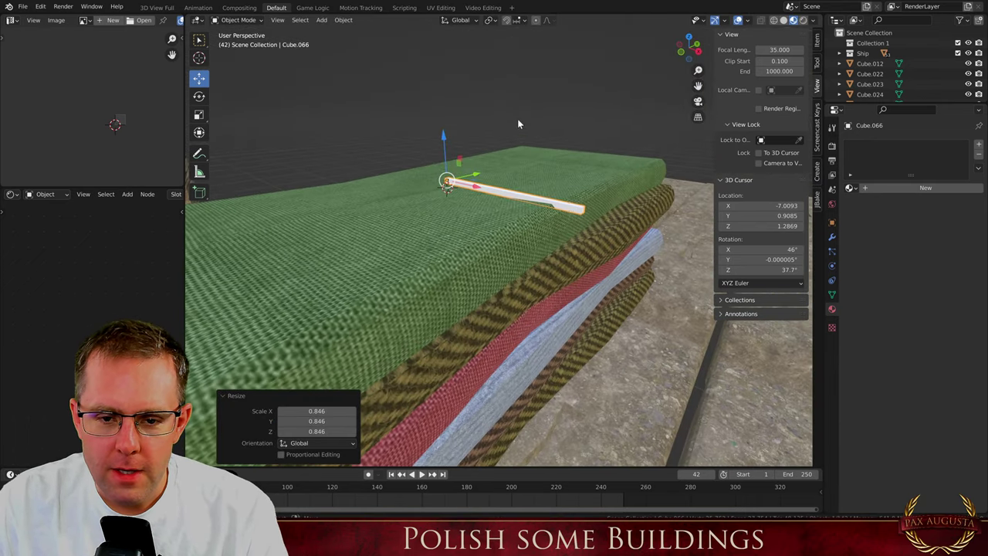
# Pull the strip's outer end face back along X by 0.04986 and another 0.01608, to just before the green cloth's edge
pyautogui.scroll(4, 570, 205)
pyautogui.press('Tab')
pyautogui.press('g')
pyautogui.press('x')
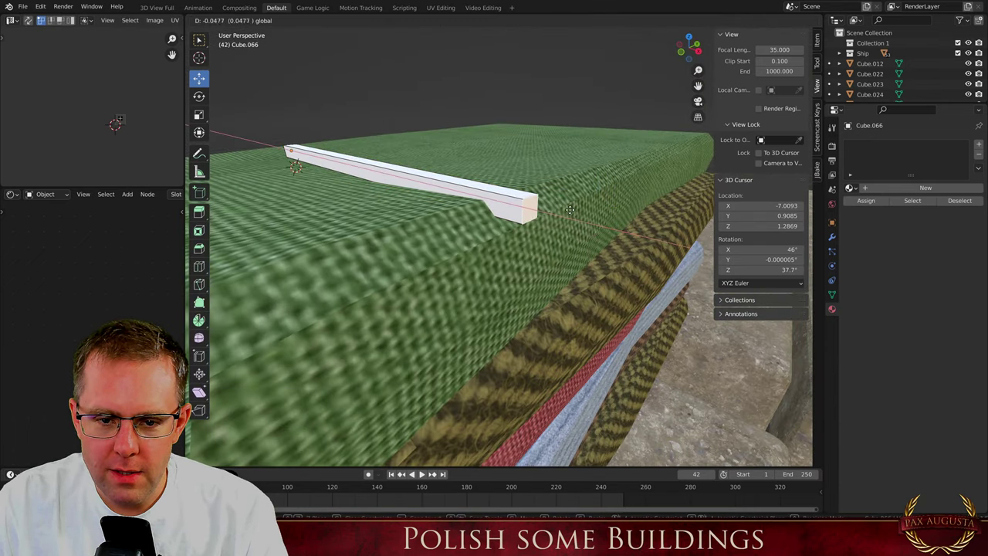
pyautogui.click(568, 211)
pyautogui.moveTo(568, 210); pyautogui.dragTo(561, 213, button='middle')
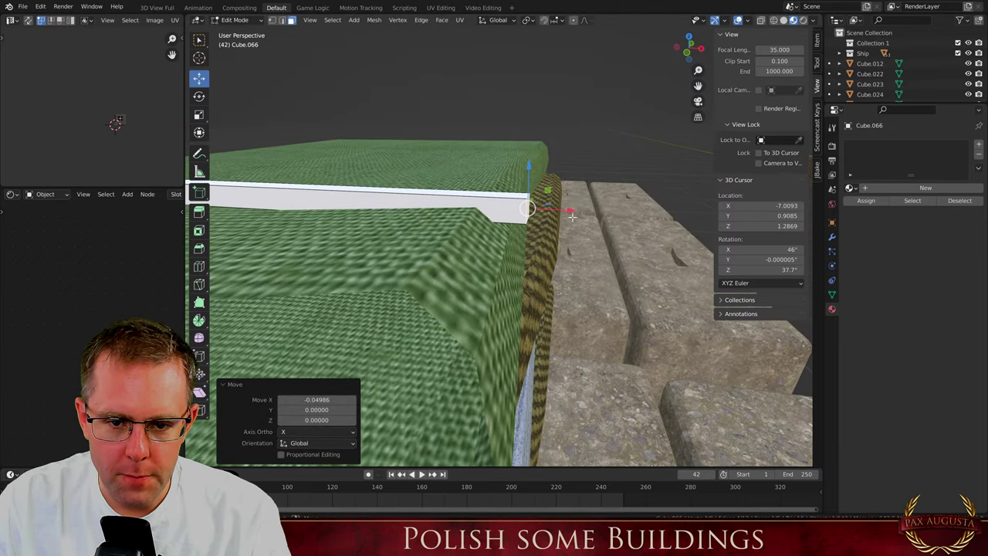
pyautogui.press('g')
pyautogui.press('x')
pyautogui.click(545, 216)
# Extrude the strip's end face outward, lower it 0.02704, tilt it over the cloth's edge and scale it by 0.766
pyautogui.press('e')
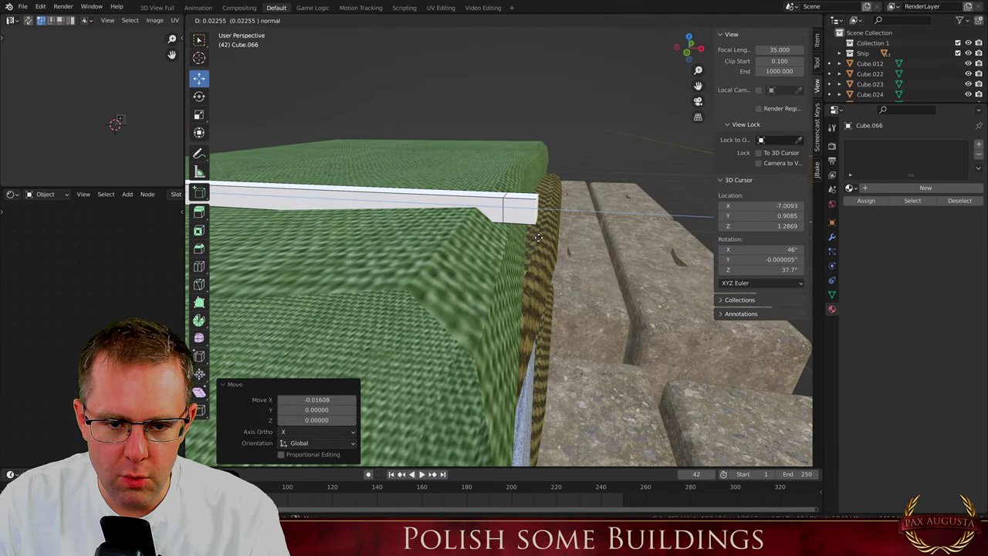
pyautogui.click(535, 229)
pyautogui.press('g')
pyautogui.press('z')
pyautogui.click(541, 207)
pyautogui.press('r')
pyautogui.press('y')
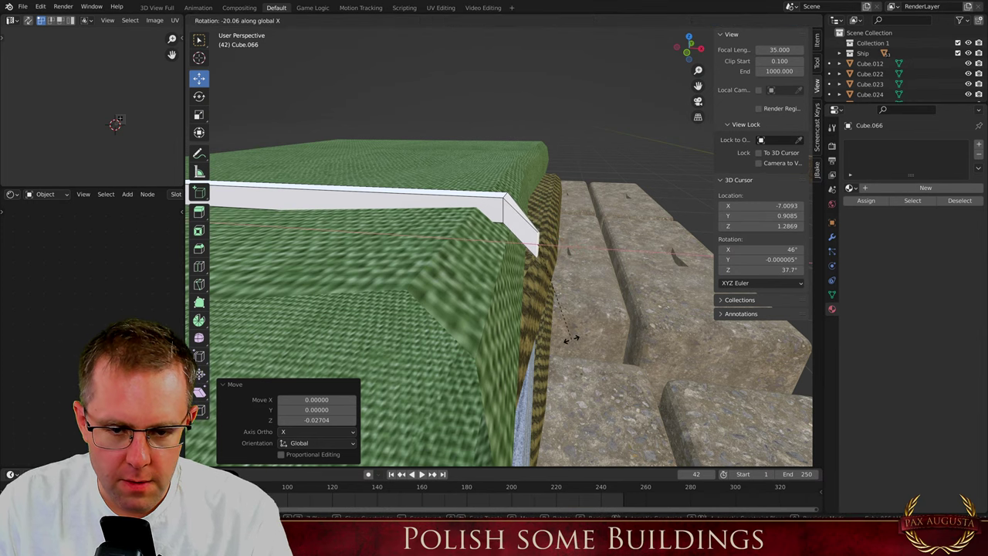
pyautogui.click(565, 333)
pyautogui.press('s')
pyautogui.click(545, 276)
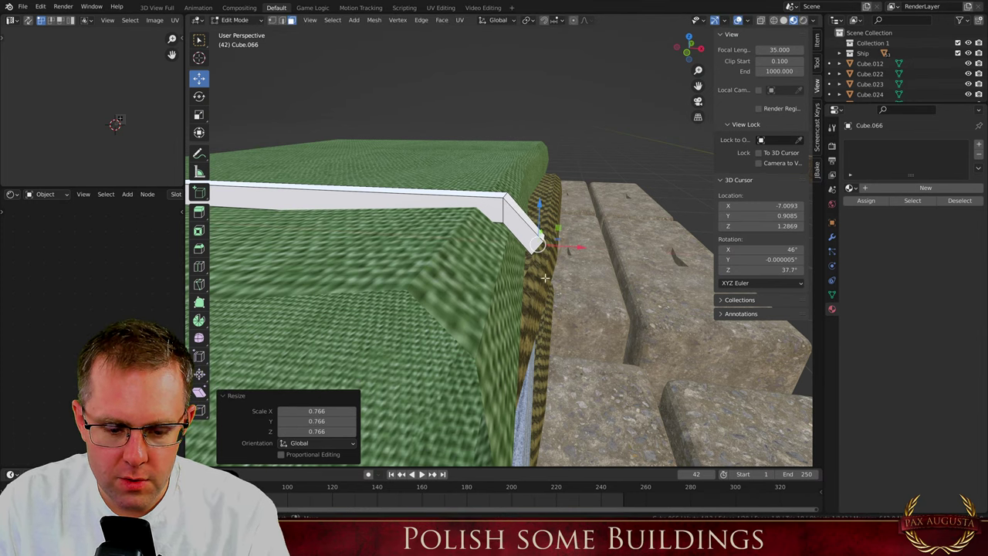
# Extrude the end face another 0.02848, move it down and 0.01371 inward along X, and rotate it 41.9° about Y
pyautogui.press('r')
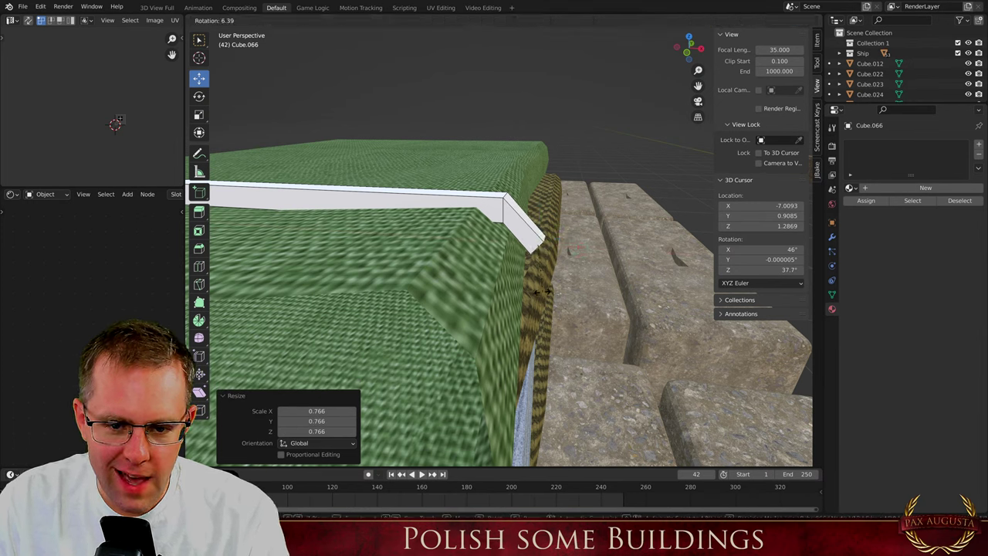
pyautogui.press('Escape')
pyautogui.press('e')
pyautogui.click(559, 278)
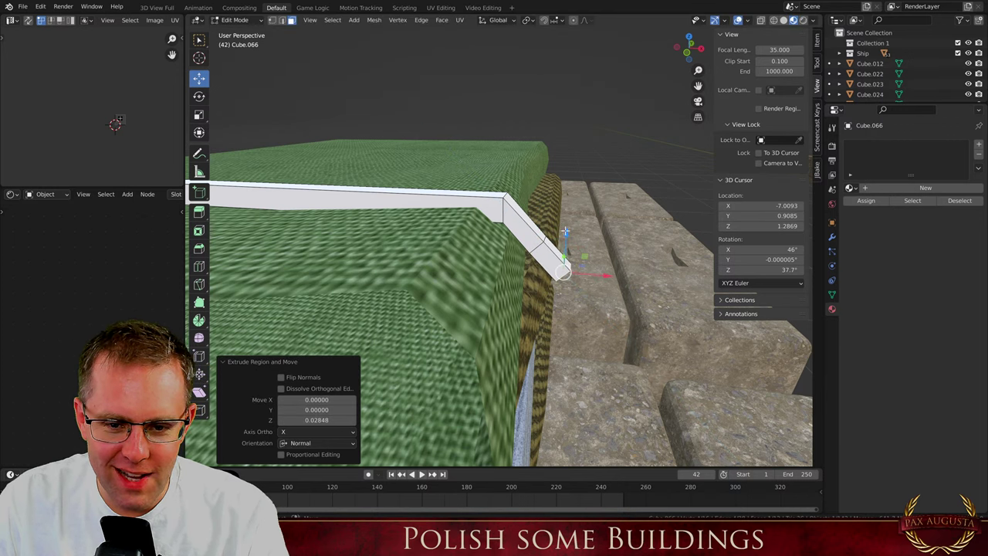
pyautogui.moveTo(565, 231); pyautogui.dragTo(566, 257)
pyautogui.moveTo(606, 299); pyautogui.dragTo(586, 302)
pyautogui.press('r')
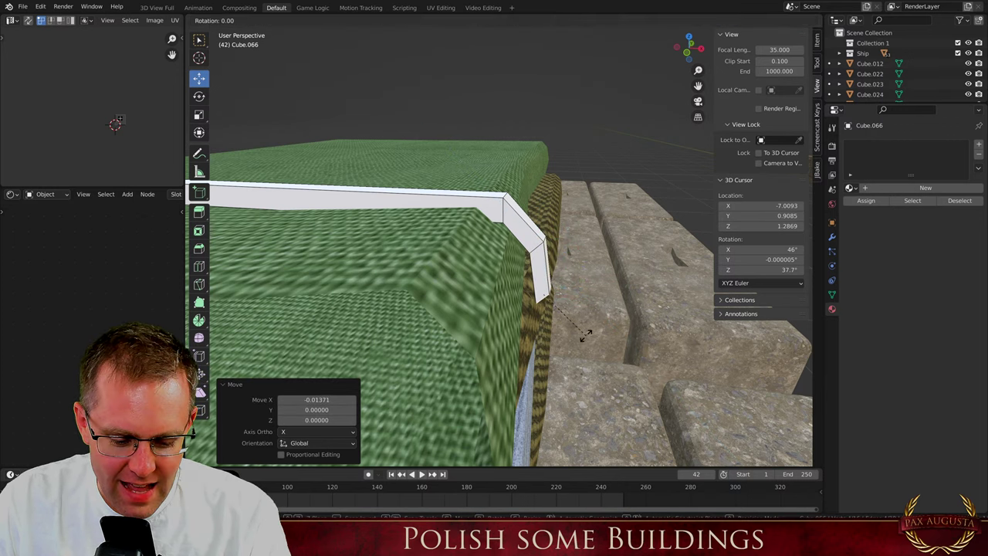
pyautogui.press('y')
pyautogui.click(552, 349)
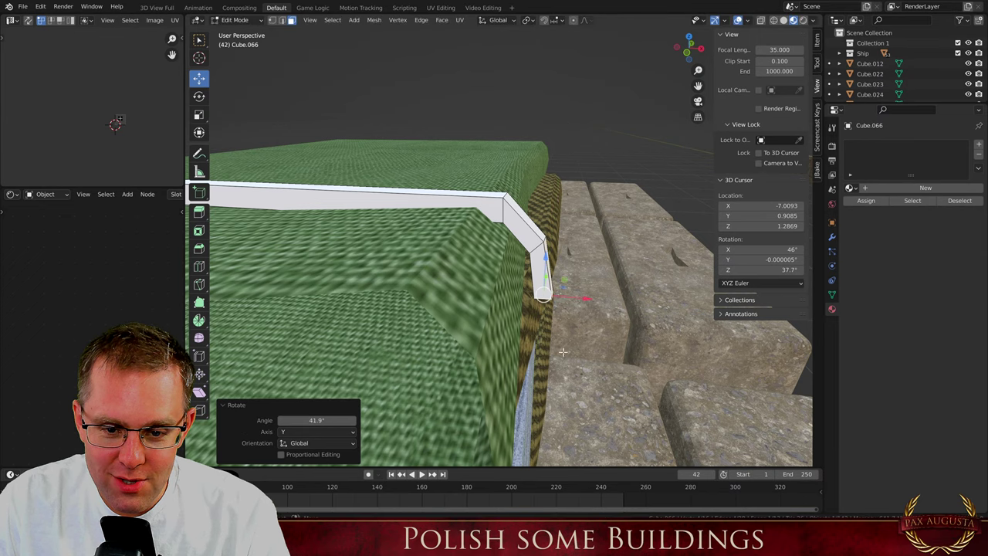
# Resize the strip's lower end face and shift it 0.00475 inward along X
pyautogui.press('s')
pyautogui.click(561, 345)
pyautogui.moveTo(579, 295); pyautogui.dragTo(577, 295)
pyautogui.click(576, 296)
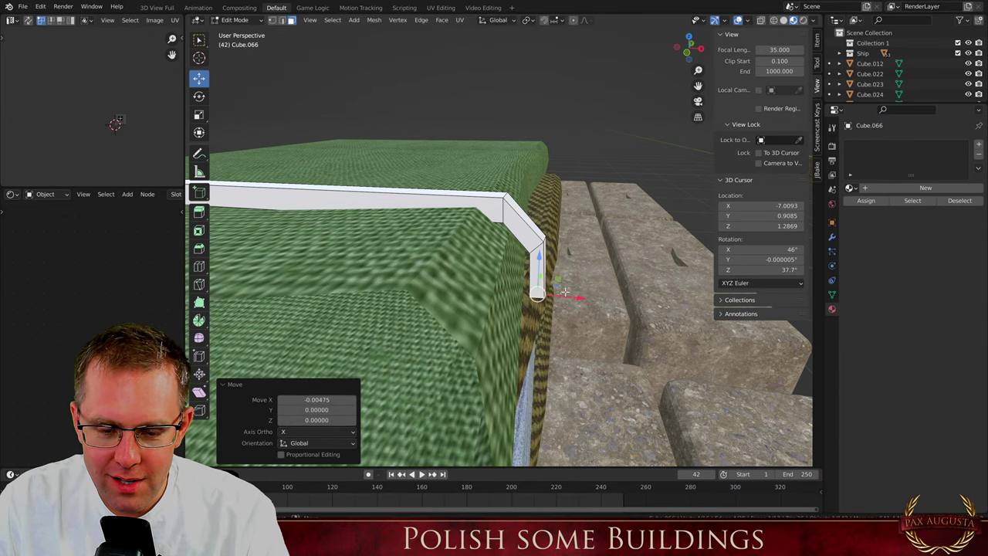
# Pull the strip's end face down the side of the cloth stack, angled slightly outward, with a final lowering of 0.16307
pyautogui.moveTo(577, 296); pyautogui.dragTo(506, 255, button='middle')
pyautogui.moveTo(503, 216); pyautogui.dragTo(523, 401)
pyautogui.press('Tab')
pyautogui.scroll(-5, 522, 275)
pyautogui.moveTo(522, 275); pyautogui.dragTo(374, 277, button='middle')
pyautogui.scroll(4, 527, 296)
pyautogui.press('Tab')
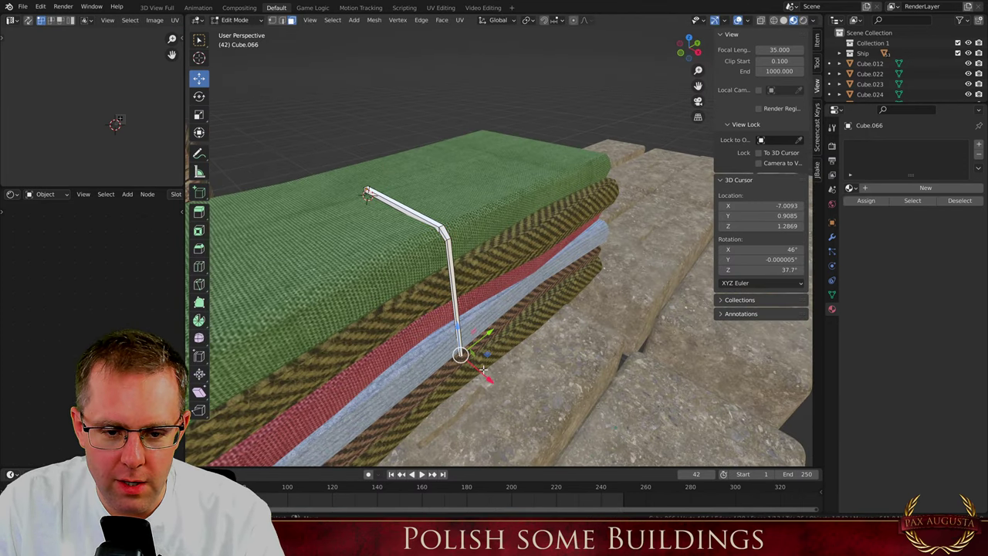
pyautogui.moveTo(488, 375); pyautogui.dragTo(495, 382)
pyautogui.moveTo(462, 331); pyautogui.dragTo(463, 362)
pyautogui.click(464, 362)
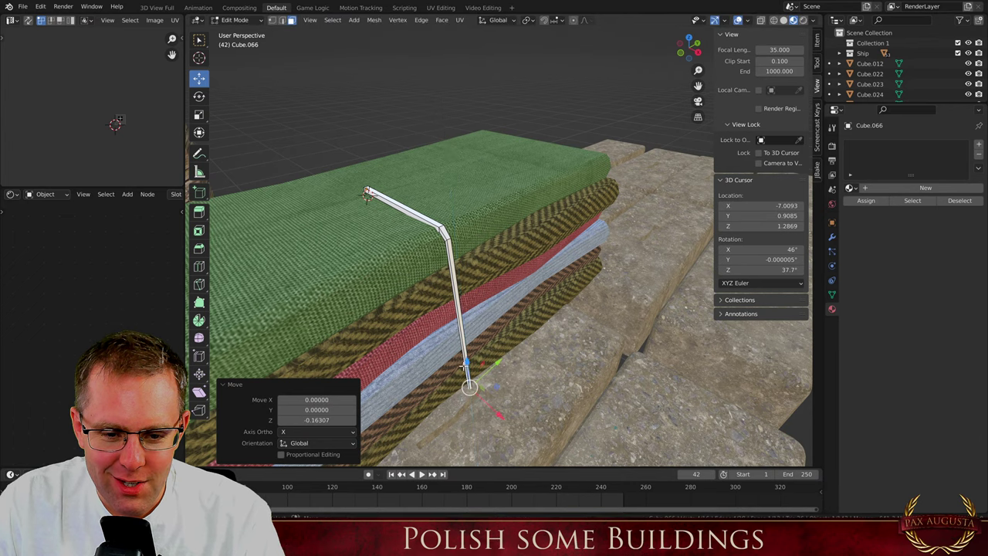
# Lower the strip's end face a further 0.05911 along Z, to the stone base
pyautogui.press('Tab')
pyautogui.moveTo(499, 413); pyautogui.dragTo(474, 380, button='middle')
pyautogui.press('Tab')
pyautogui.press('g')
pyautogui.press('z')
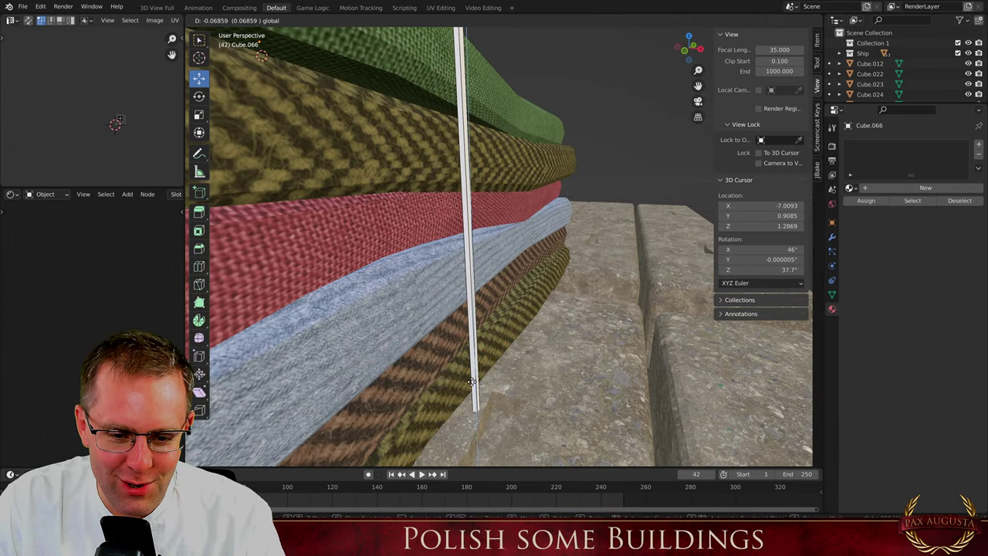
pyautogui.click(475, 379)
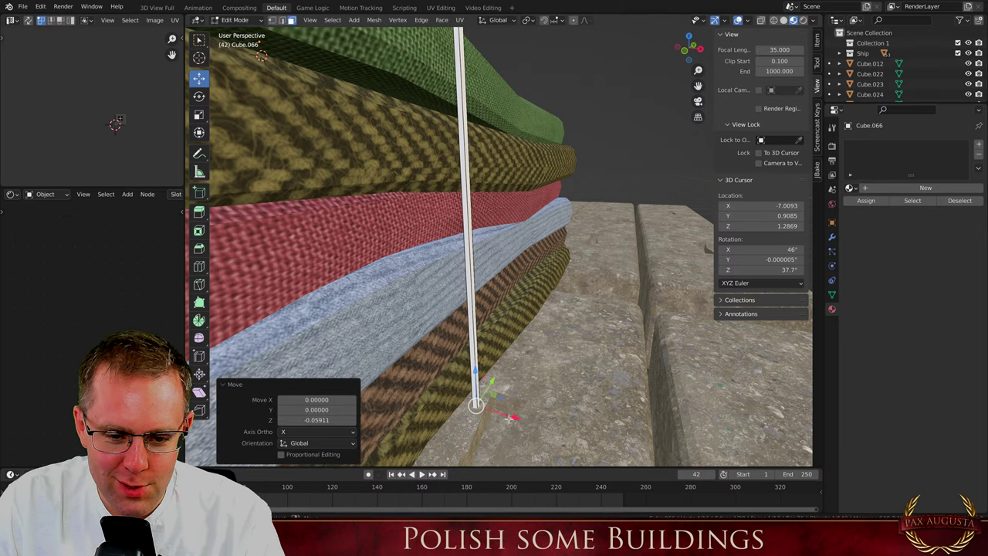
# Apply the strip's rotation and scale, and assign it the existing Rope material
pyautogui.press('Tab')
pyautogui.hotkey('ctrl', 'a')
pyautogui.click(470, 337)
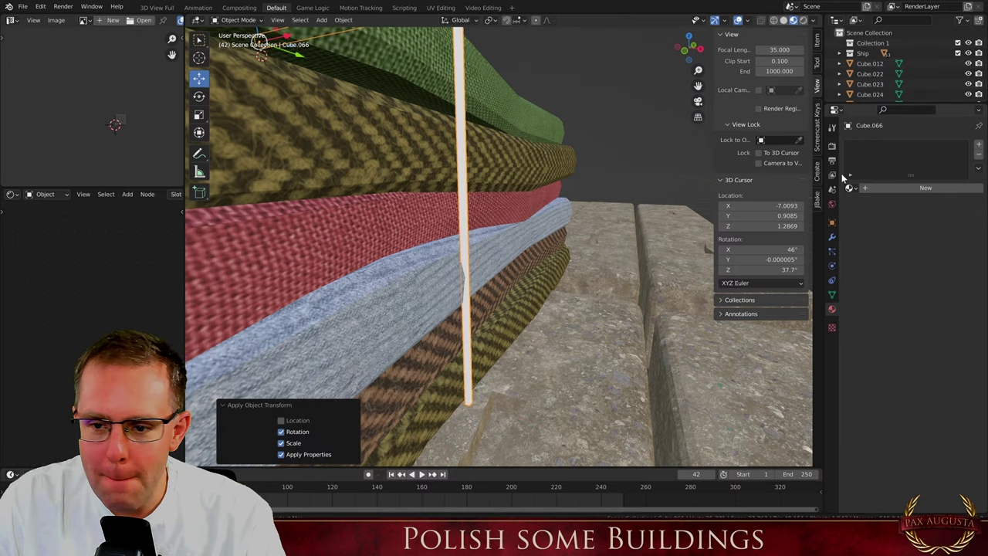
pyautogui.click(850, 187)
pyautogui.write('r')
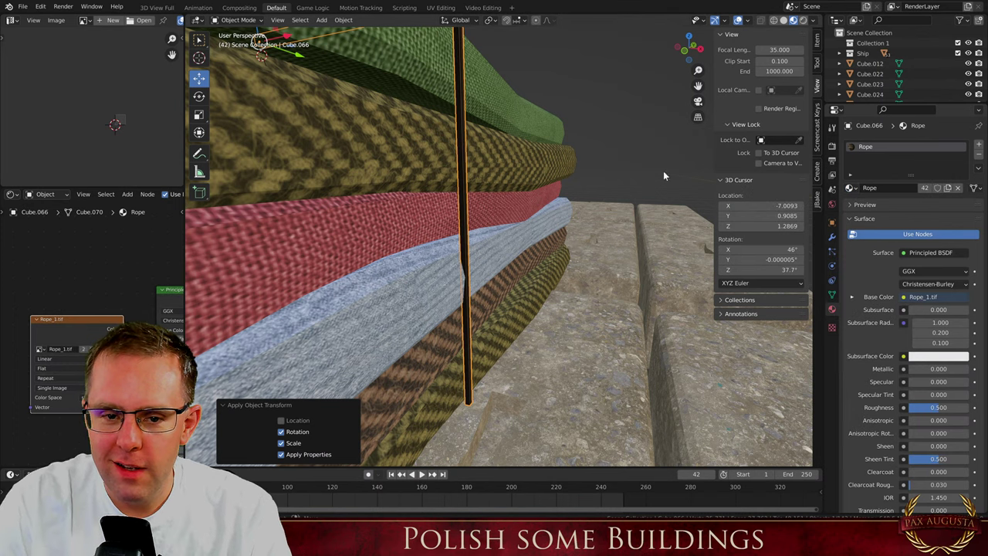
# Apply the rope's transforms again and unwrap its whole mesh with Cube Projection
pyautogui.scroll(-5, 423, 173)
pyautogui.moveTo(444, 198); pyautogui.dragTo(356, 153, button='middle')
pyautogui.scroll(-1, 359, 147)
pyautogui.hotkey('ctrl', 'a')
pyautogui.click(386, 110)
pyautogui.press('Tab')
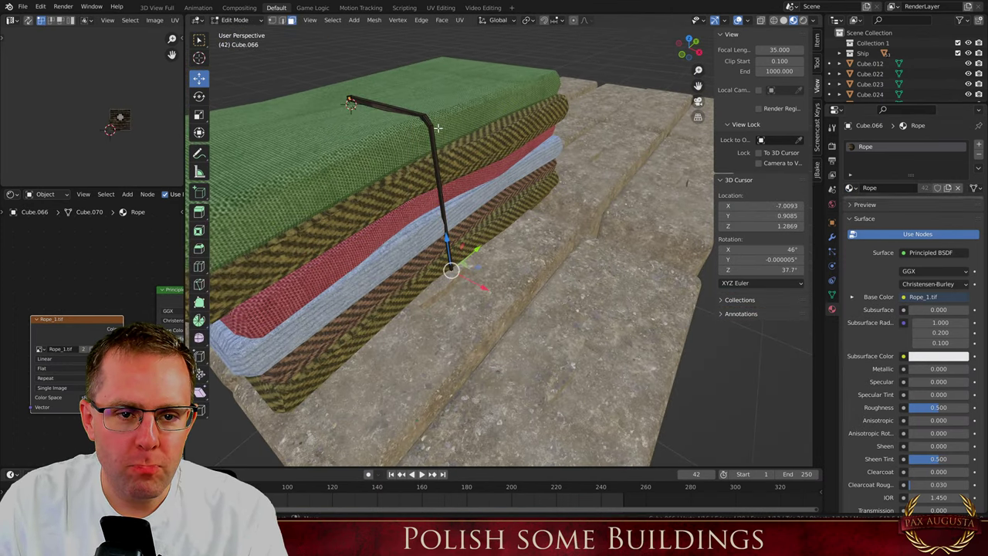
pyautogui.press('a')
pyautogui.press('u')
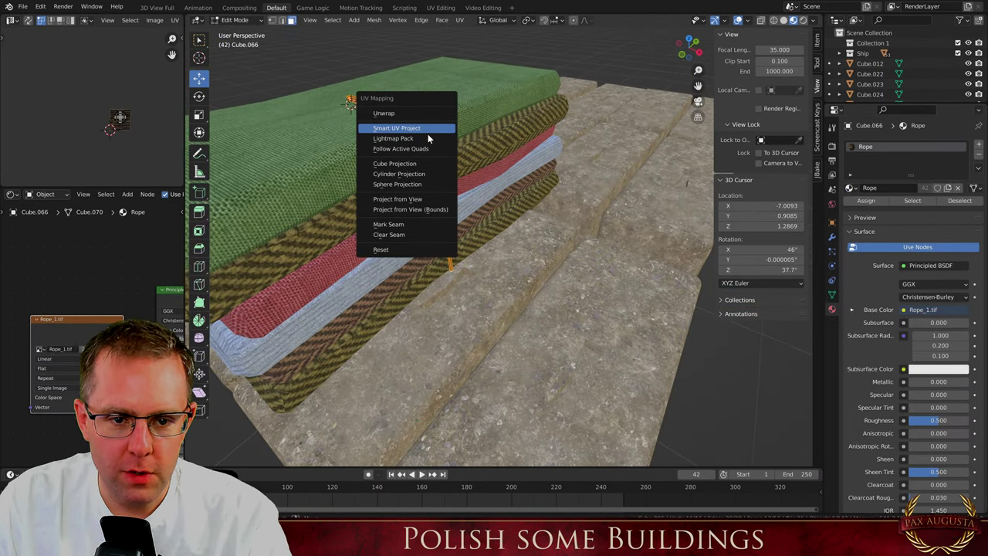
pyautogui.click(390, 164)
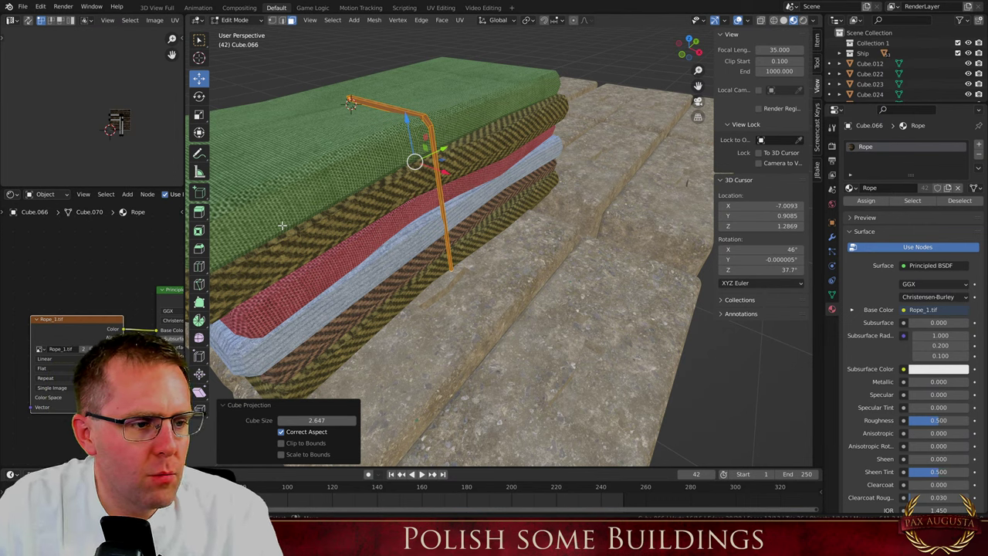
pyautogui.scroll(5, 414, 148)
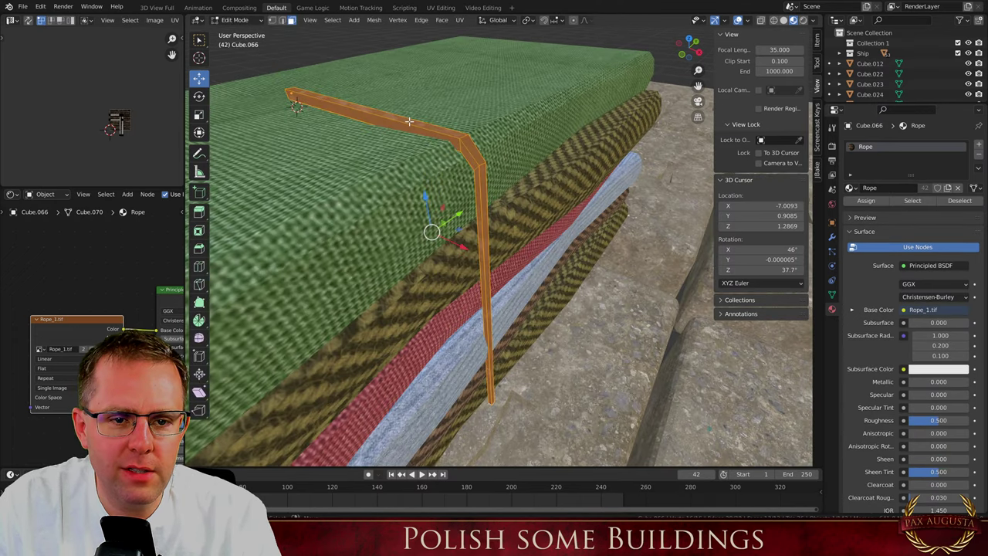
# Return to Object Mode and add a Mirror modifier to the rope draped over the cloth stack
pyautogui.press('Tab')
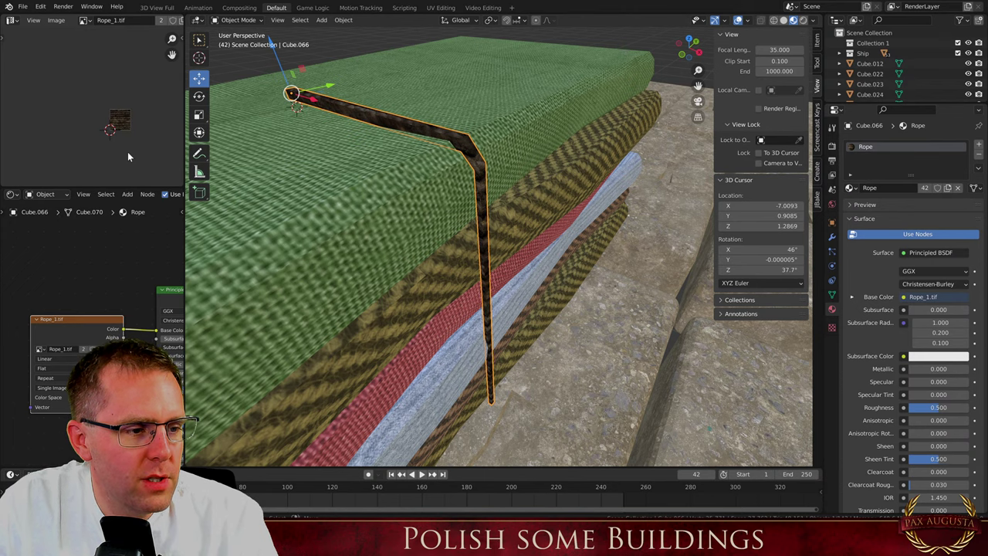
pyautogui.scroll(-3, 417, 185)
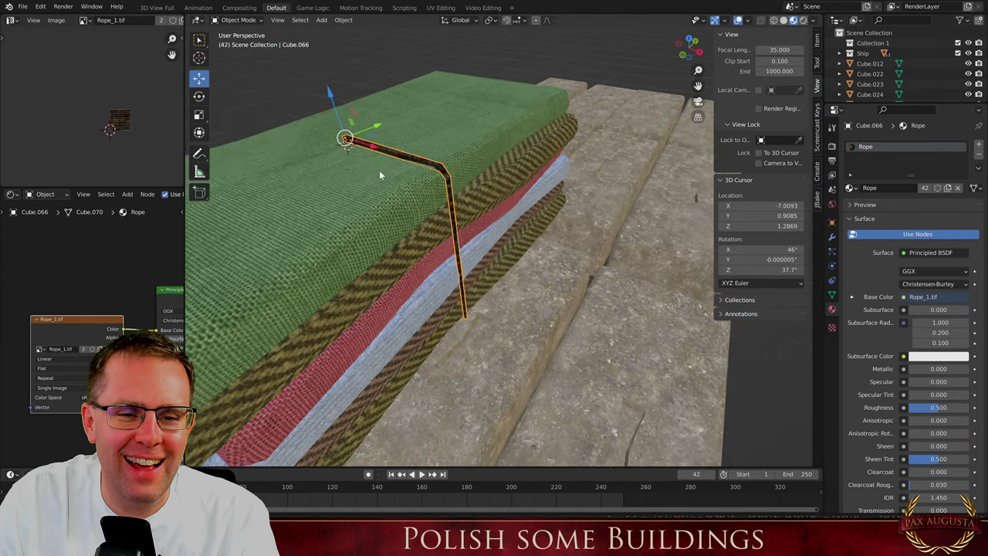
pyautogui.click(834, 234)
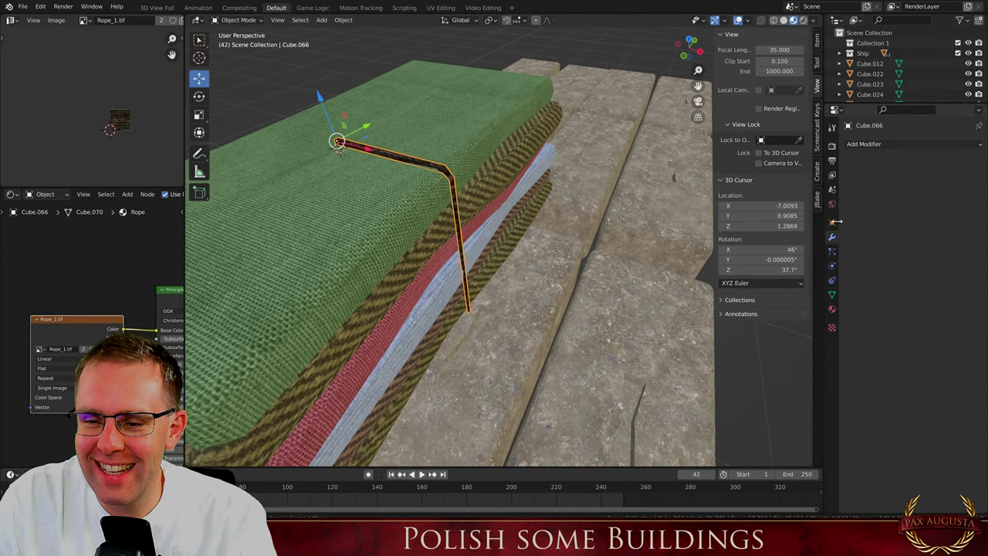
pyautogui.click(856, 147)
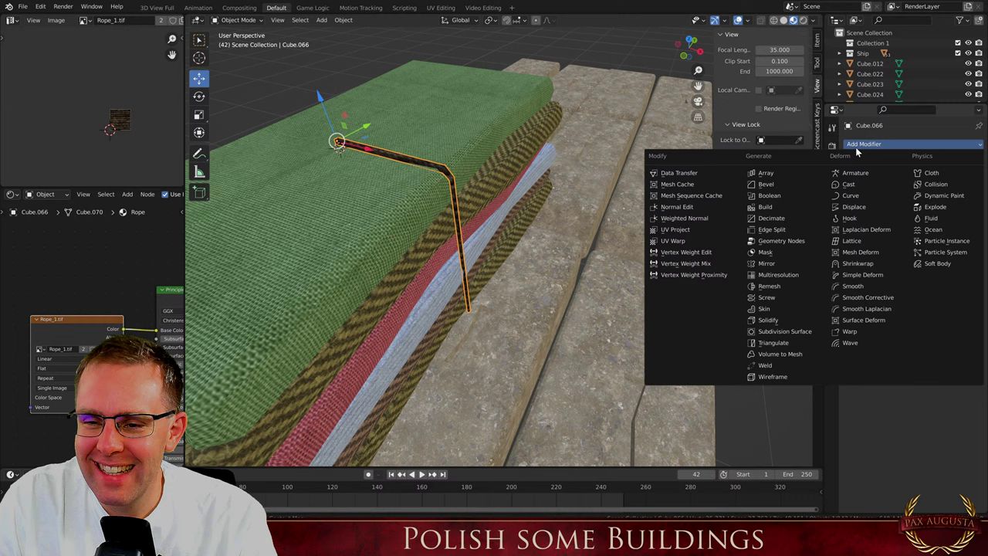
pyautogui.click(767, 264)
# Duplicate the mirrored rope in place and rotate the copy 90° about the Z axis
pyautogui.moveTo(361, 183); pyautogui.dragTo(330, 202, button='middle')
pyautogui.hotkey('shift', 'd')
pyautogui.rightClick(398, 192)
pyautogui.press('r')
pyautogui.press('z')
pyautogui.press('9')
pyautogui.press('0')
pyautogui.press('Return')
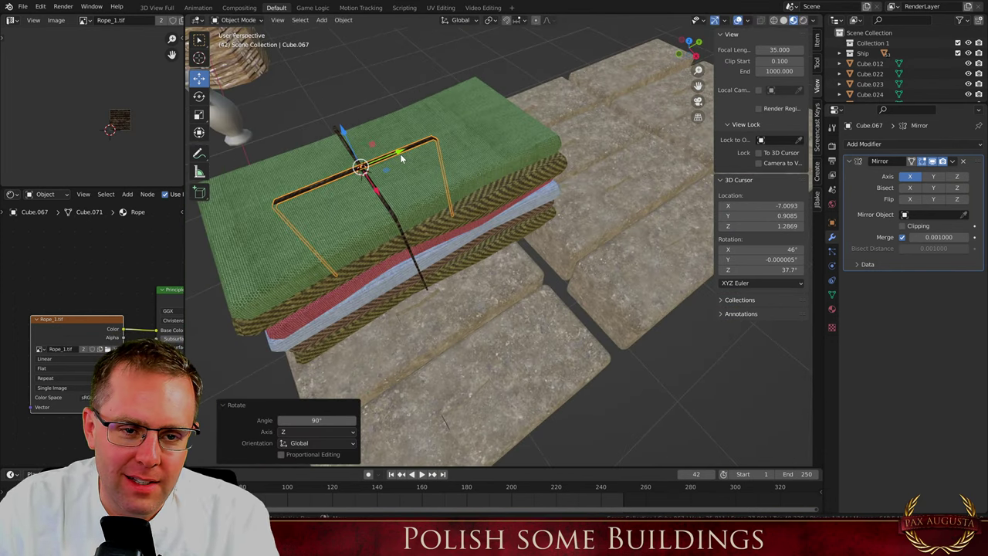
# Shift the duplicated rope along Y toward the cloth stack's far end and select the edge loop at its inner end
pyautogui.moveTo(400, 154); pyautogui.dragTo(473, 116)
pyautogui.press('Tab')
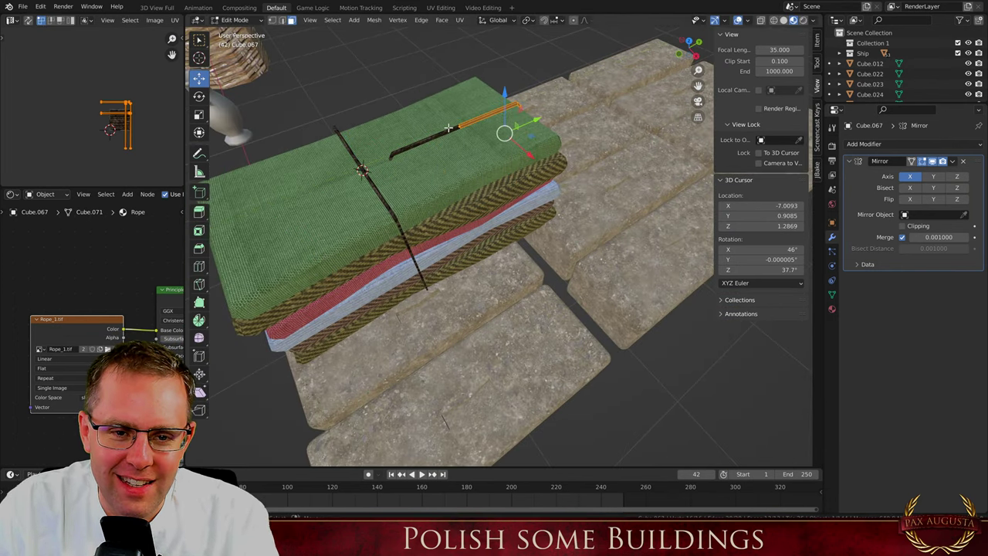
pyautogui.scroll(6, 459, 125)
pyautogui.press('2')
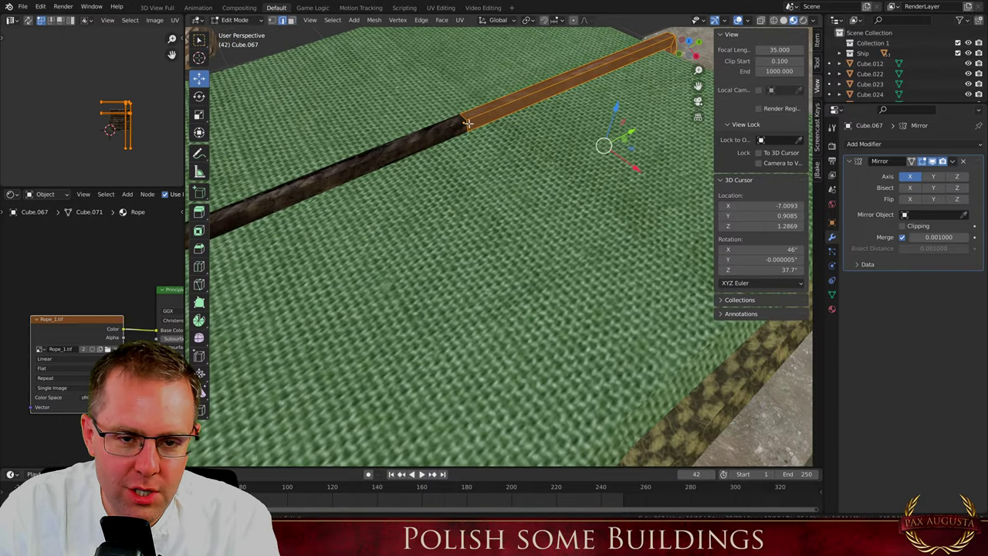
pyautogui.keyDown('alt'); pyautogui.click(468, 125); pyautogui.keyUp('alt')
pyautogui.scroll(-6, 463, 123)
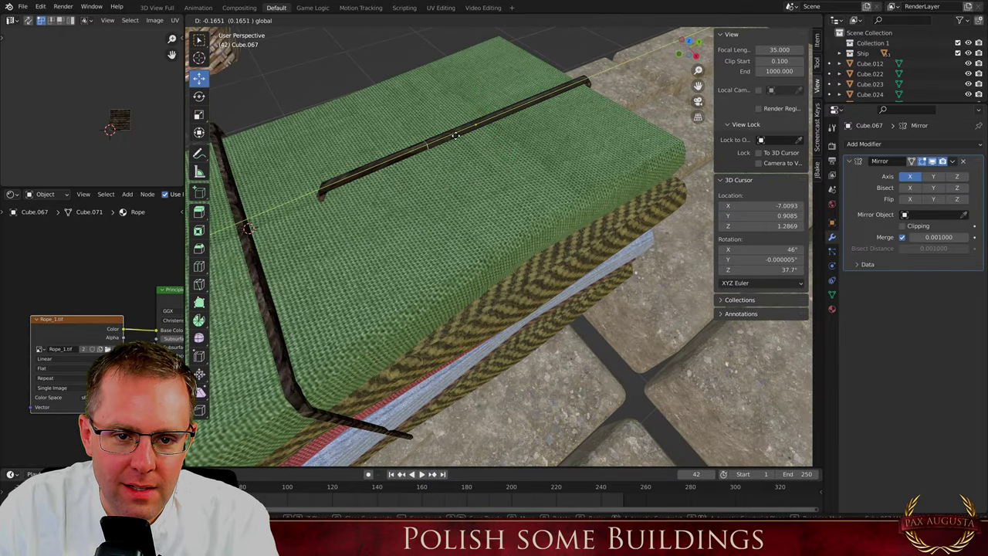
pyautogui.moveTo(524, 127); pyautogui.dragTo(488, 138, button='middle')
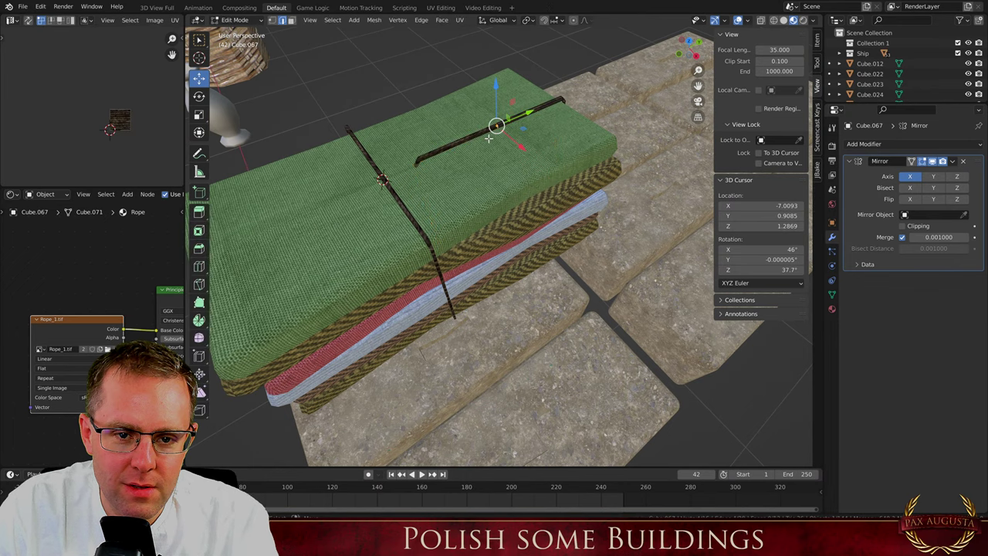
# Remove the duplicate's Mirror modifier and extend its inner end about -0.642 along Y to the first rope at the stack's center
pyautogui.click(963, 160)
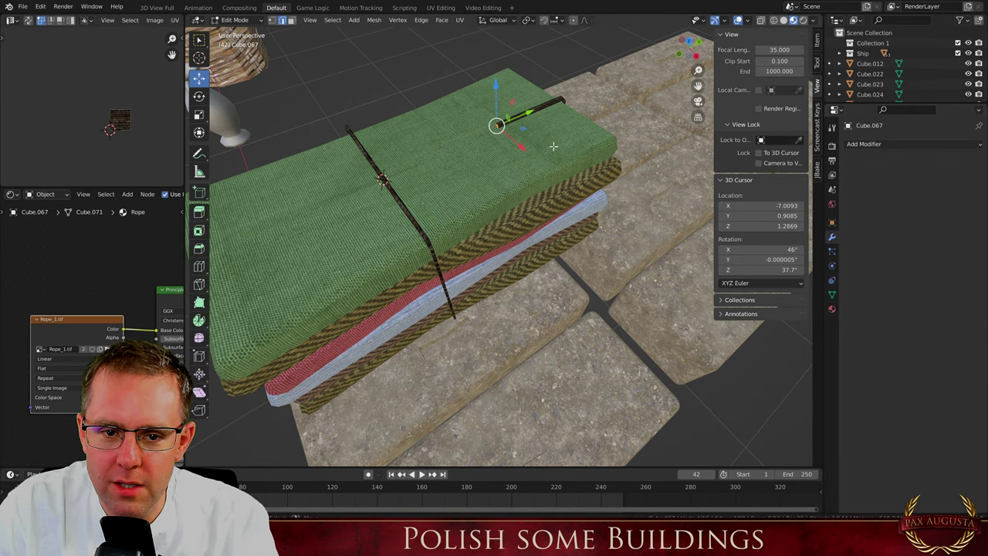
pyautogui.moveTo(533, 114); pyautogui.dragTo(413, 156)
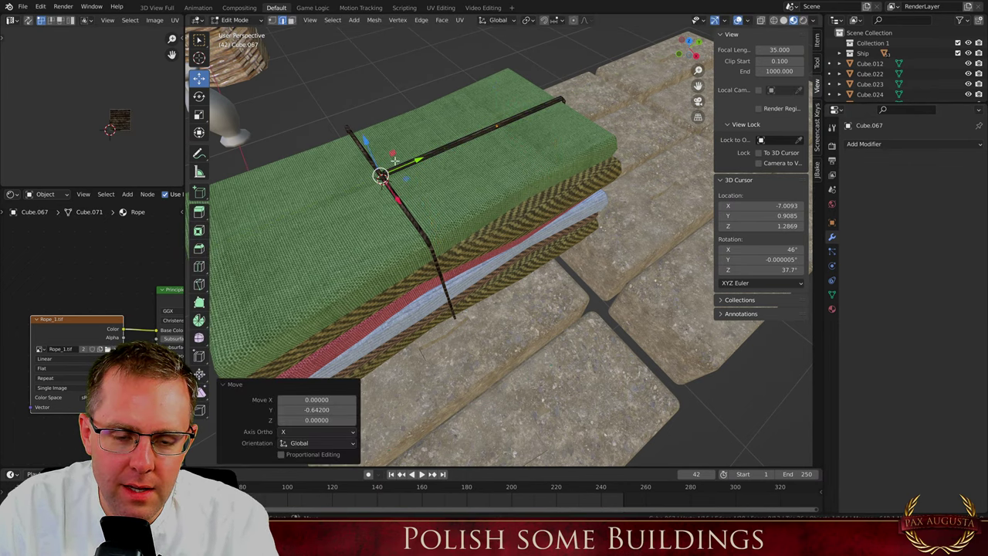
pyautogui.moveTo(413, 156); pyautogui.dragTo(410, 264, button='middle')
pyautogui.scroll(3, 377, 193)
pyautogui.press('Tab')
pyautogui.scroll(-8, 404, 157)
pyautogui.moveTo(421, 163); pyautogui.dragTo(425, 147, button='middle')
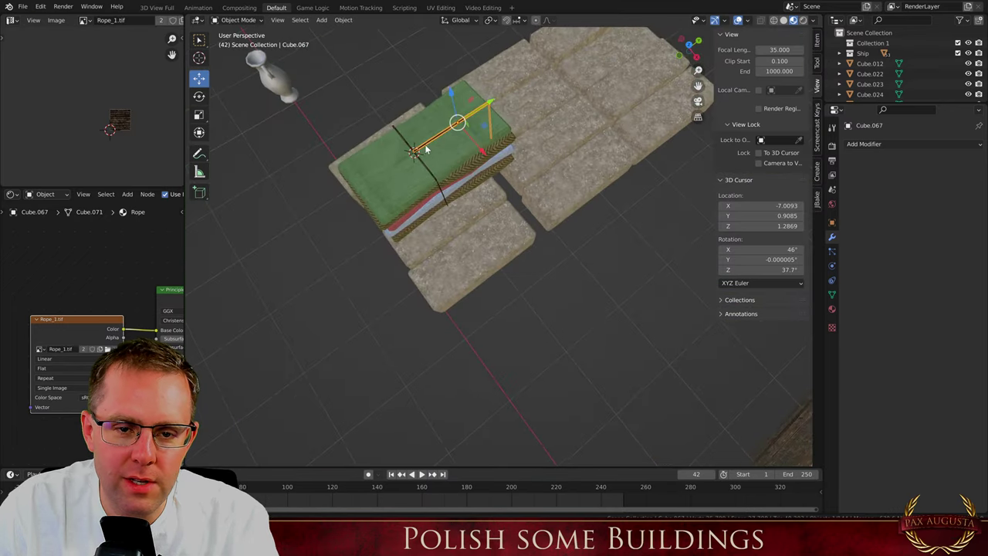
# Move the second rope slightly outward along Y so its hanging part clears the short side of the cloth stack
pyautogui.moveTo(399, 92); pyautogui.dragTo(194, 88, button='middle')
pyautogui.scroll(5, 556, 122)
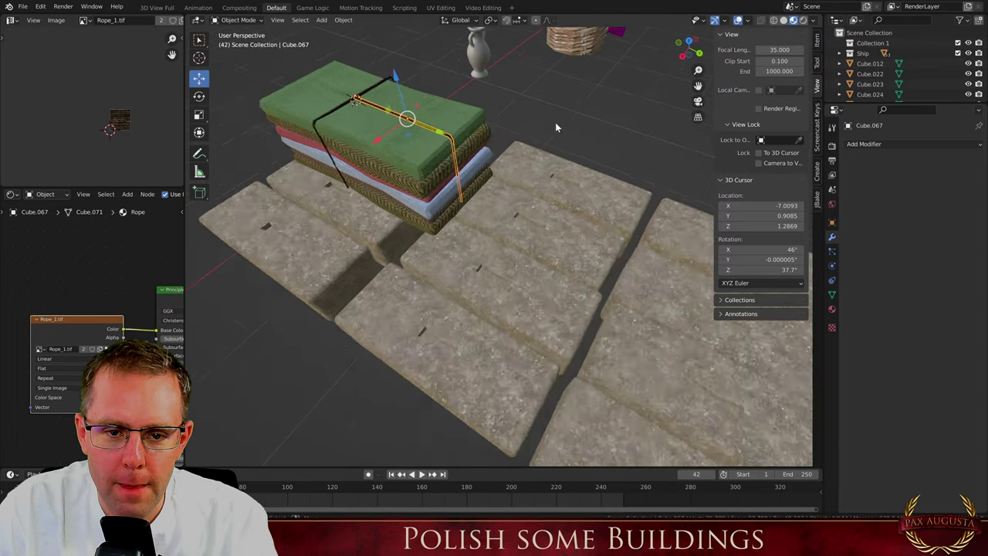
pyautogui.press('g')
pyautogui.press('y')
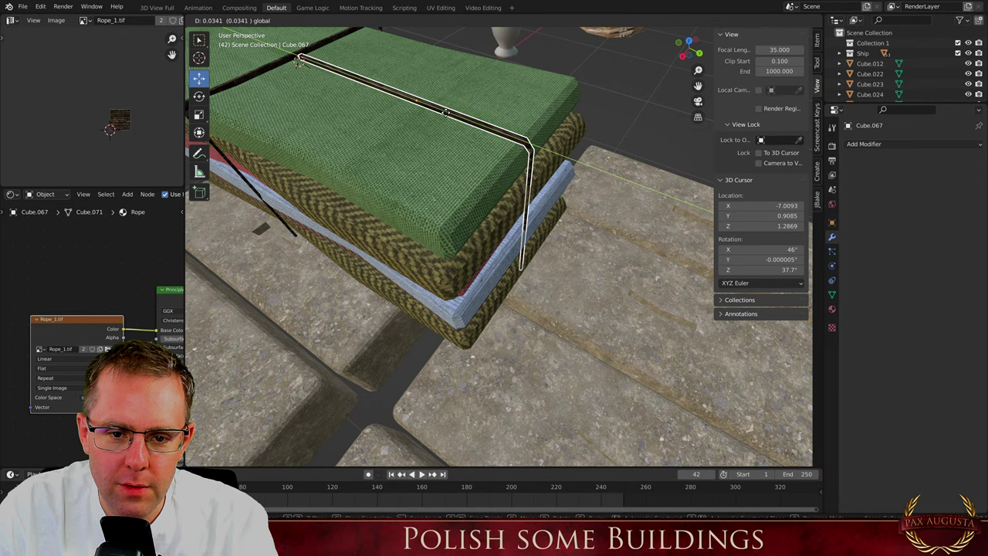
pyautogui.click(454, 114)
# Pull the second rope's inner end loop back along Y to the crossing with the first rope
pyautogui.press('Tab')
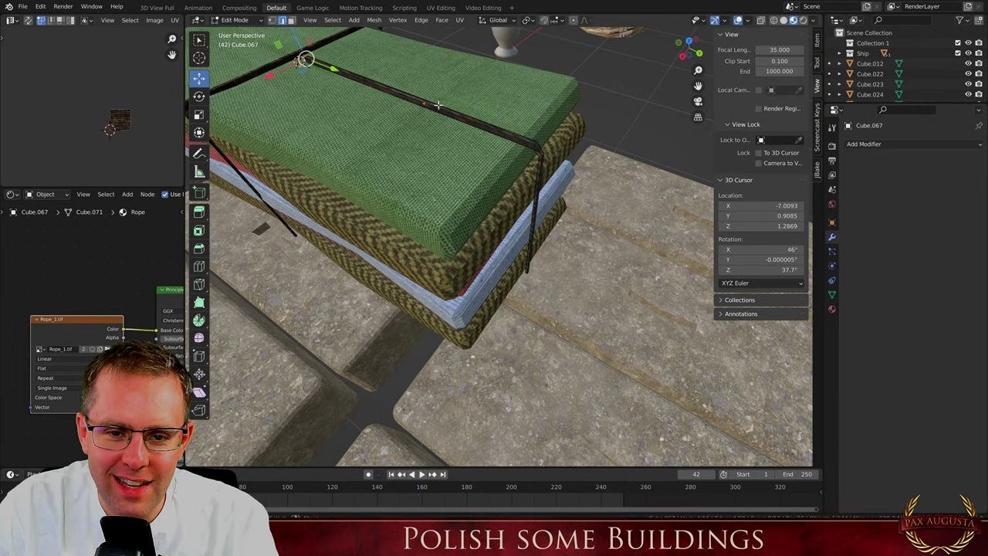
pyautogui.press('g')
pyautogui.press('y')
pyautogui.click(320, 68)
pyautogui.press('Tab')
pyautogui.scroll(-5, 432, 155)
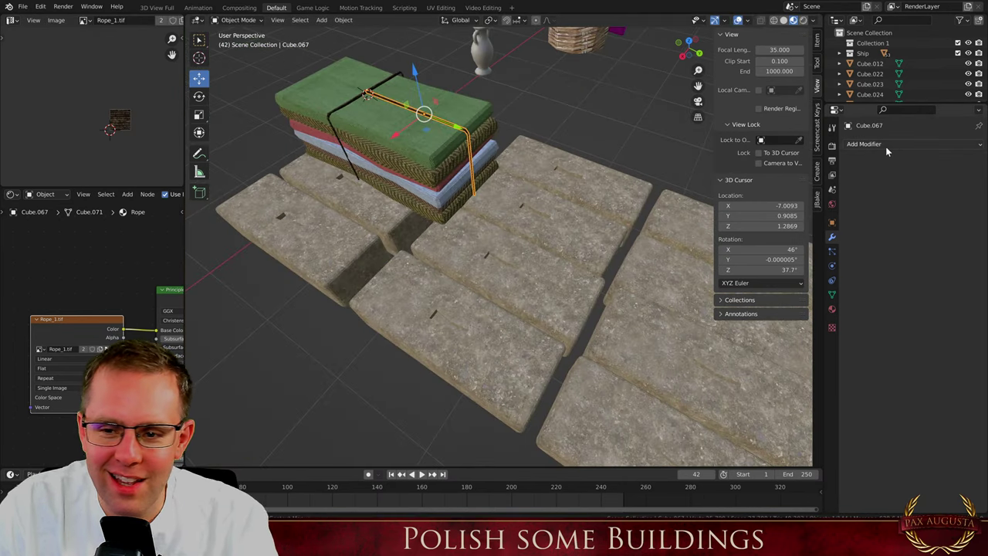
# Add a Mirror modifier to the second rope and try out its Y, Z and X axes
pyautogui.click(885, 145)
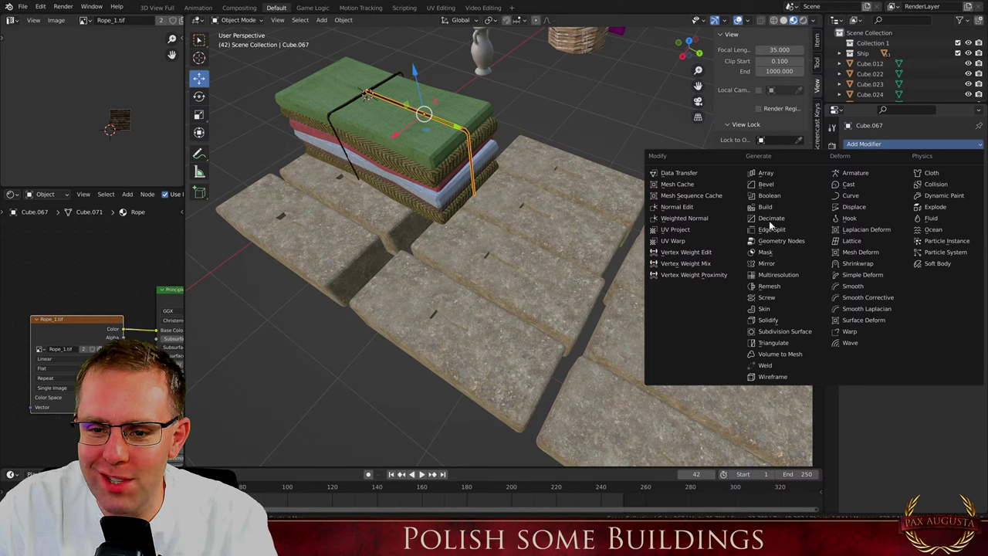
pyautogui.click(767, 263)
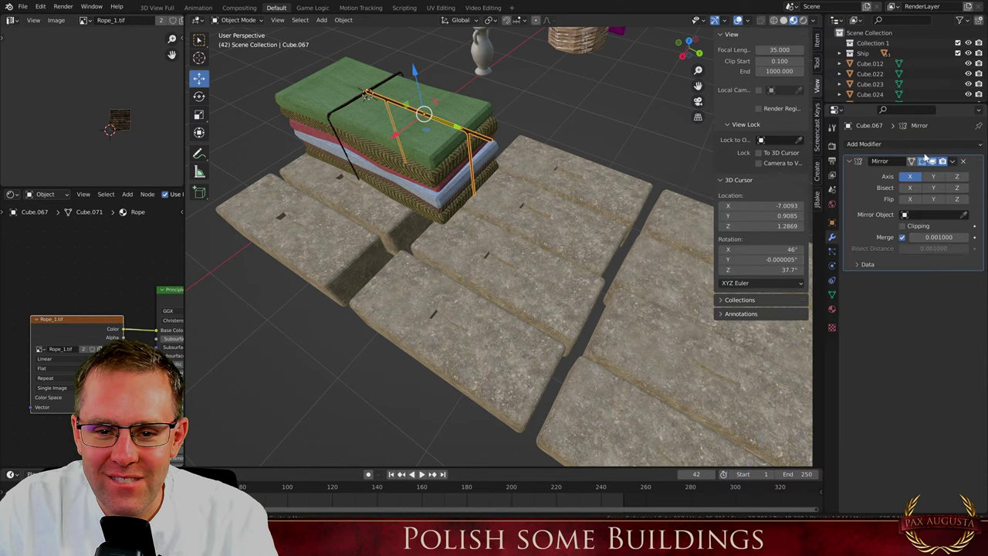
pyautogui.click(917, 178)
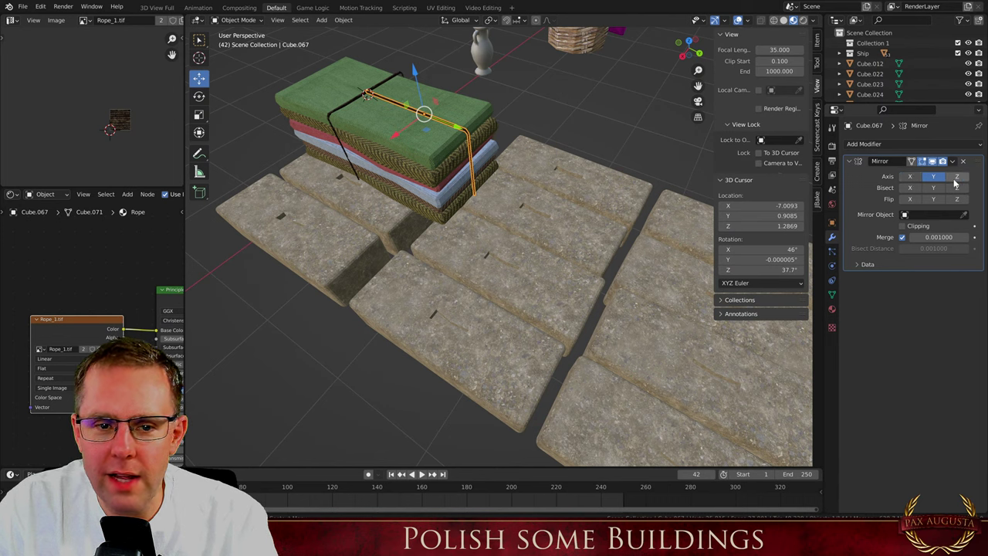
pyautogui.click(958, 179)
pyautogui.click(934, 178)
pyautogui.click(909, 177)
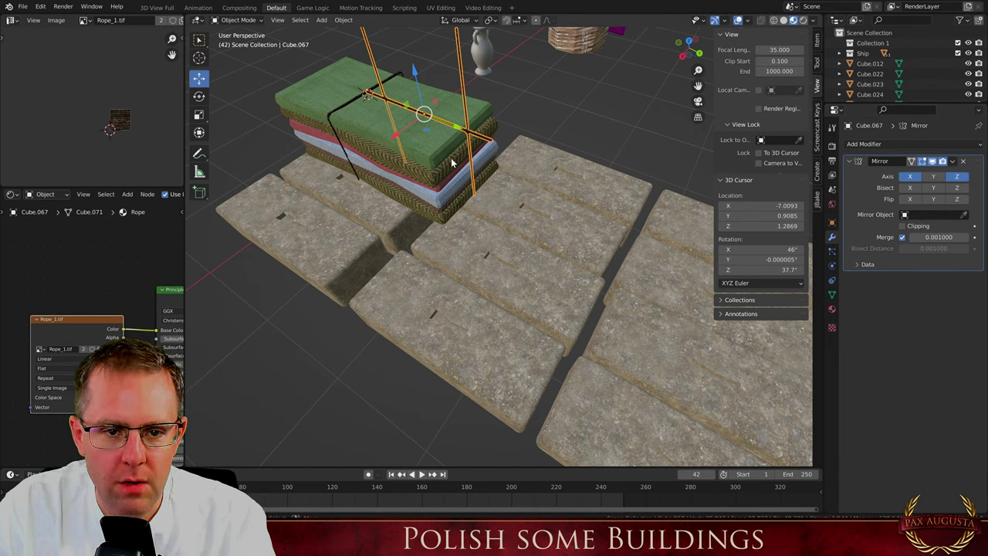
# Set the second rope's origin to the 3D cursor and leave only the X axis enabled in its Mirror modifier
pyautogui.click(351, 20)
pyautogui.moveTo(371, 37)
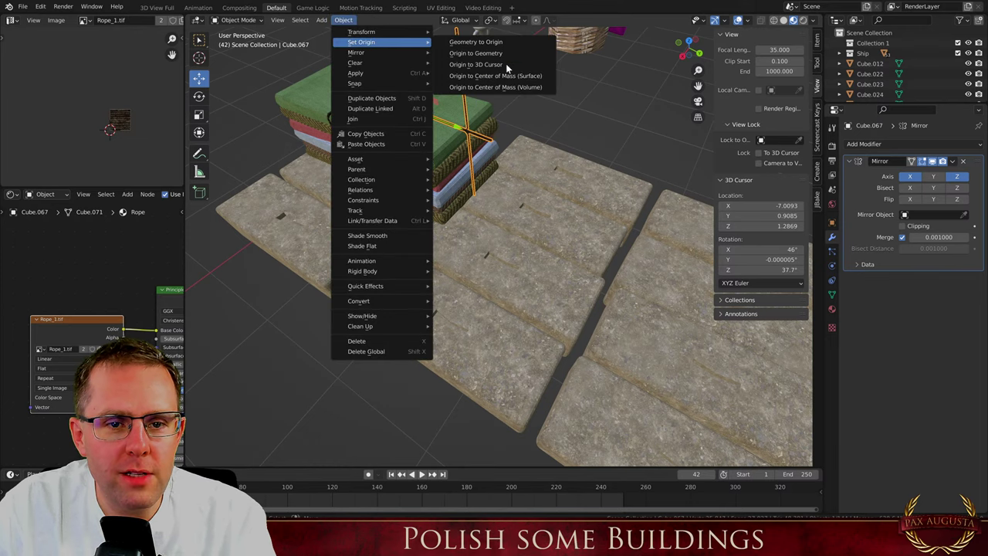
pyautogui.click(505, 65)
pyautogui.click(958, 177)
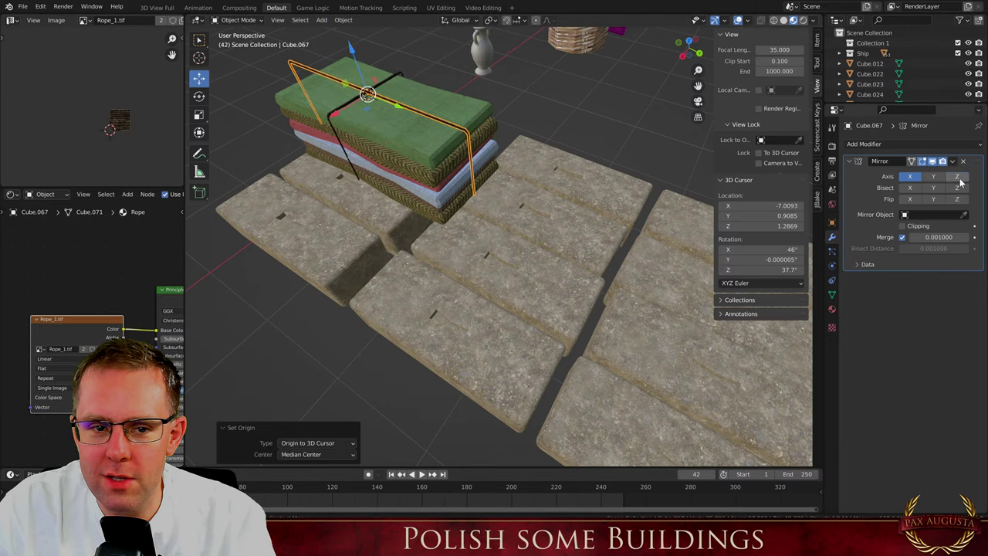
pyautogui.moveTo(381, 134); pyautogui.dragTo(598, 118, button='middle')
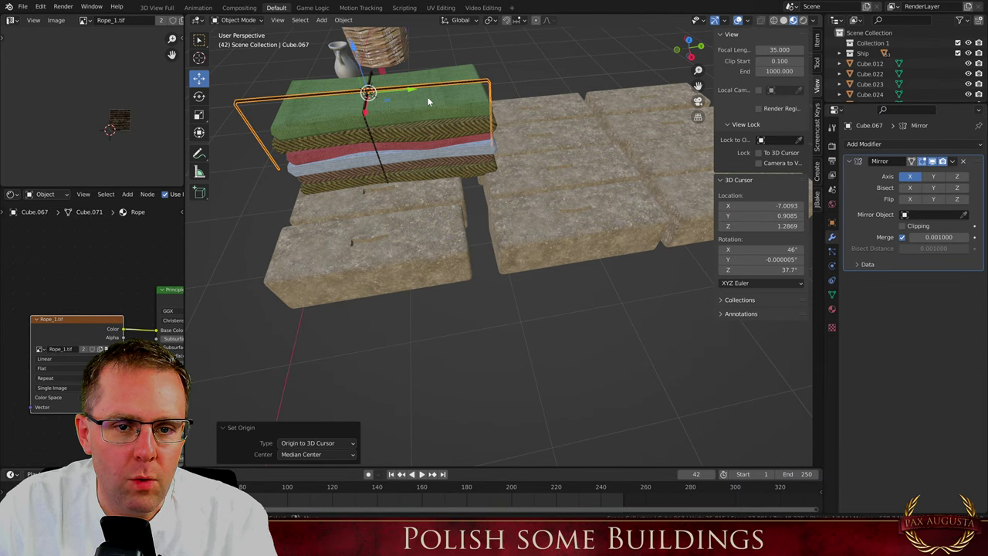
pyautogui.scroll(3, 427, 98)
pyautogui.moveTo(488, 98); pyautogui.dragTo(434, 116, button='middle')
pyautogui.press('s')
pyautogui.press('x')
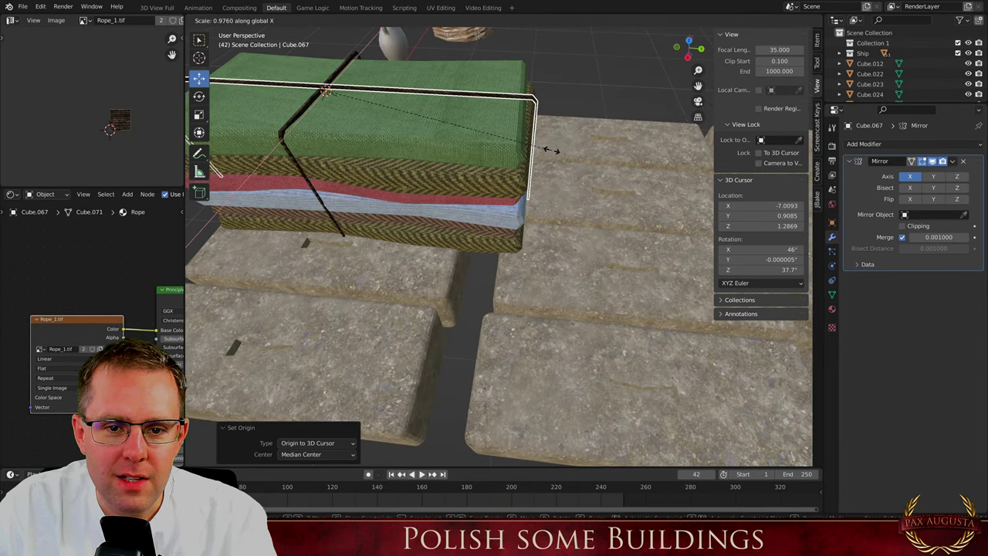
pyautogui.click(543, 149)
# Move the bend face at the second rope's corner about -0.073 along Y, closer to the green cloth's edge
pyautogui.moveTo(528, 117); pyautogui.dragTo(510, 153, button='middle')
pyautogui.scroll(4, 512, 151)
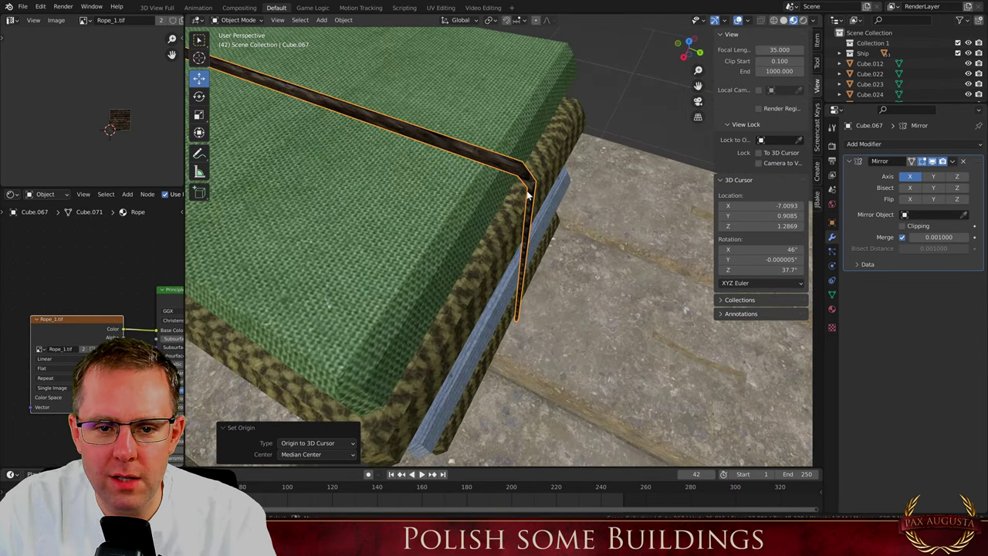
pyautogui.press('Tab')
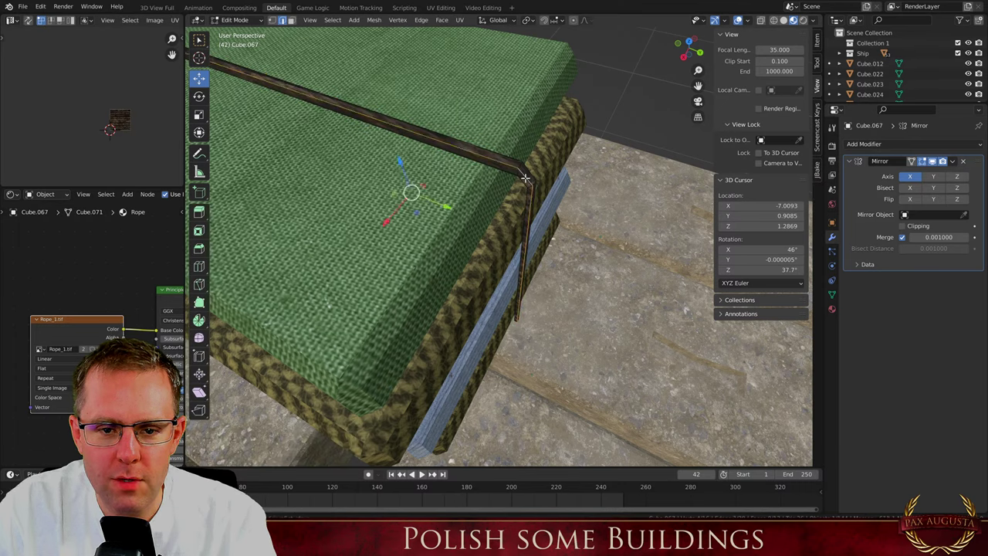
pyautogui.hotkey('alt', 'a')
pyautogui.click(525, 177)
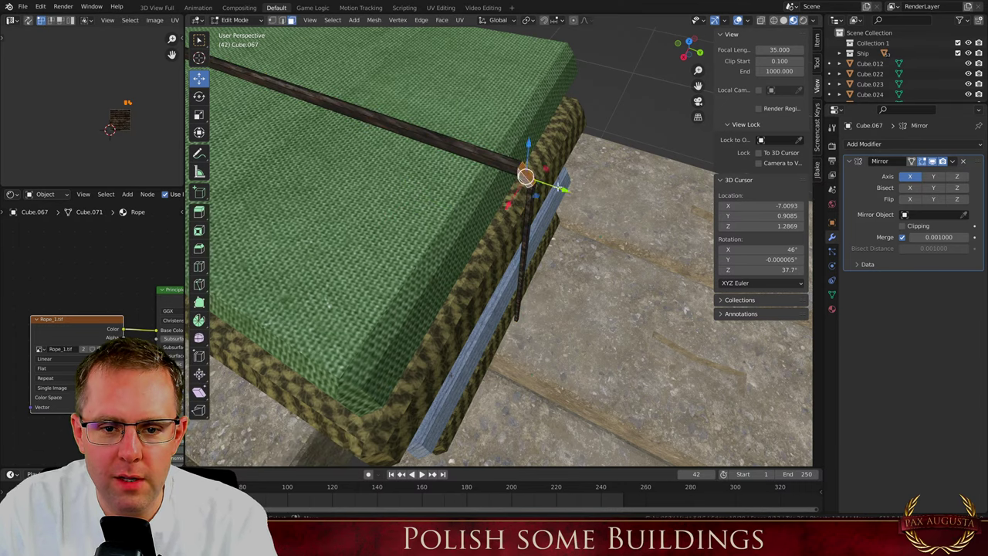
pyautogui.press('g')
pyautogui.press('y')
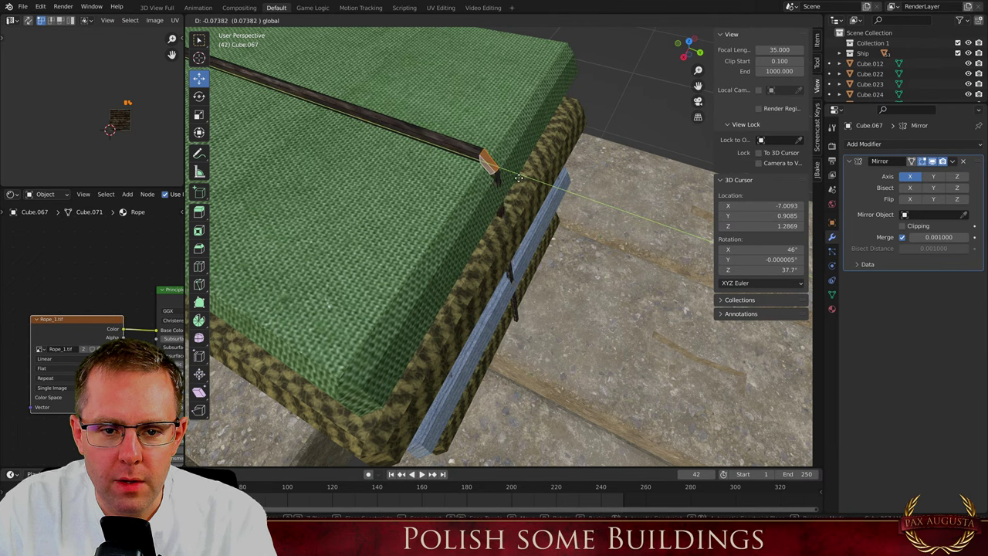
pyautogui.click(518, 178)
# Slide the edge loop on the second rope's hanging section upward and adjust it along Y to follow the cloth edge
pyautogui.click(502, 261)
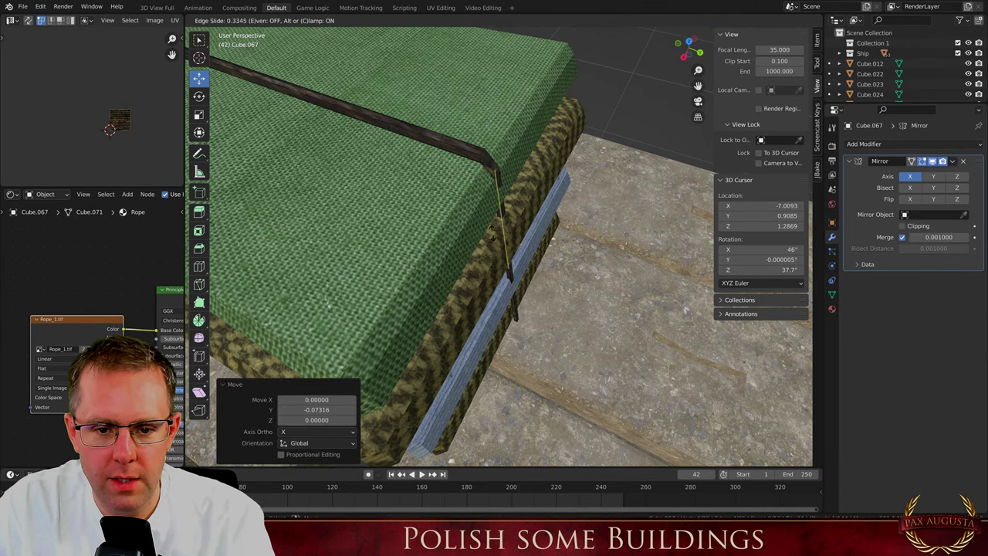
pyautogui.click(492, 228)
pyautogui.press('g')
pyautogui.press('y')
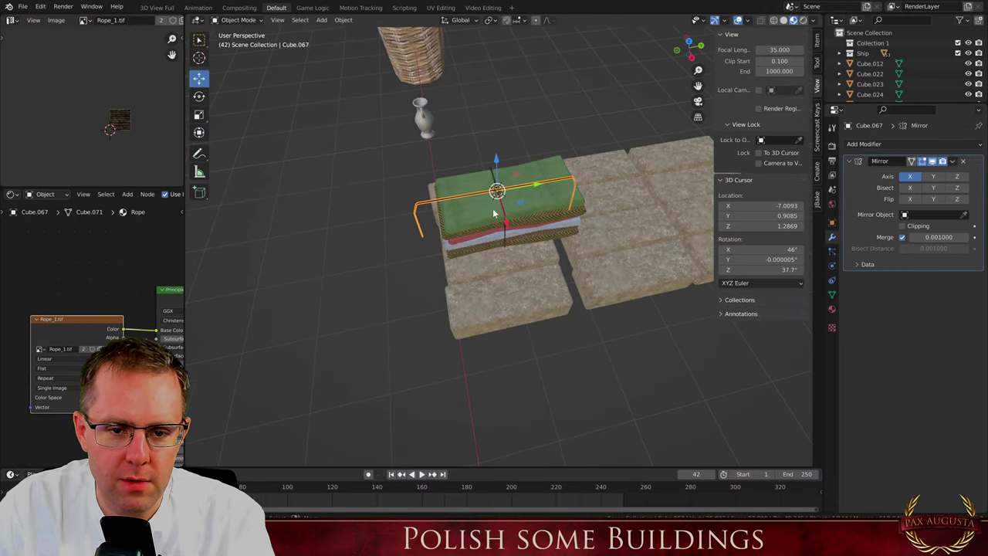
# Apply the second rope's Mirror modifier and move the opposite hanging end about 0.33 along Y against the cloth stack
pyautogui.scroll(5, 494, 212)
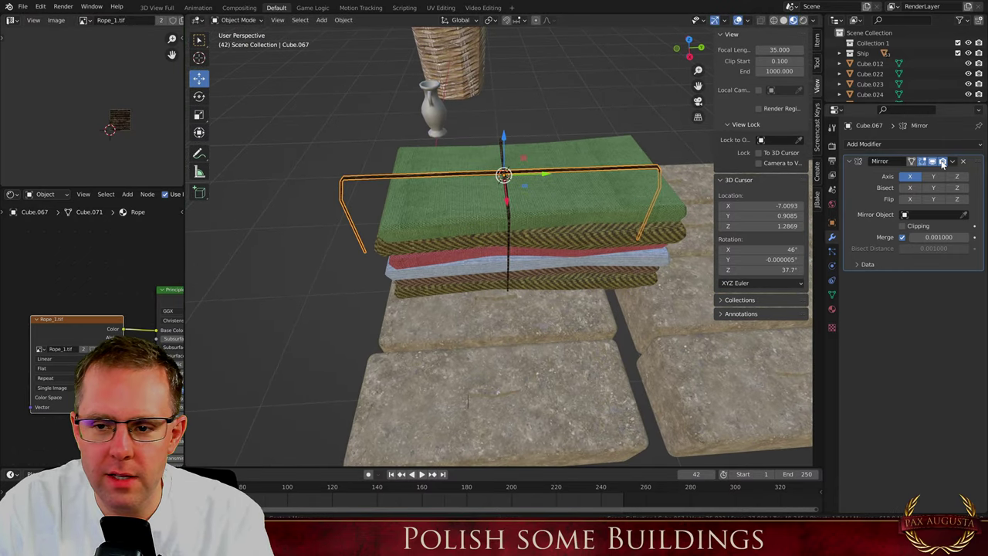
pyautogui.hotkey('ctrl', 'a')
pyautogui.moveTo(413, 186); pyautogui.dragTo(355, 275, button='middle')
pyautogui.press('Tab')
pyautogui.click(386, 277)
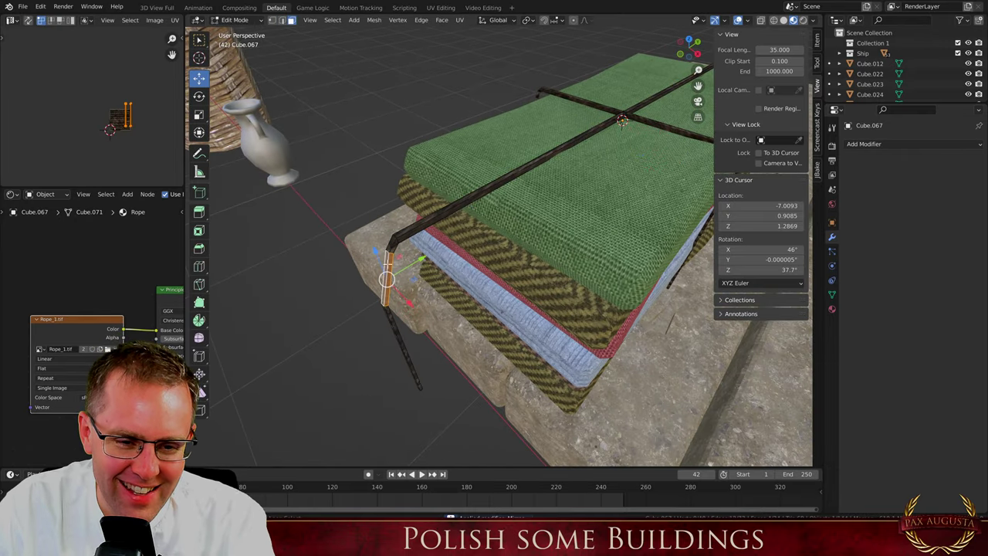
pyautogui.keyDown('shift'); pyautogui.click(388, 245); pyautogui.keyUp('shift')
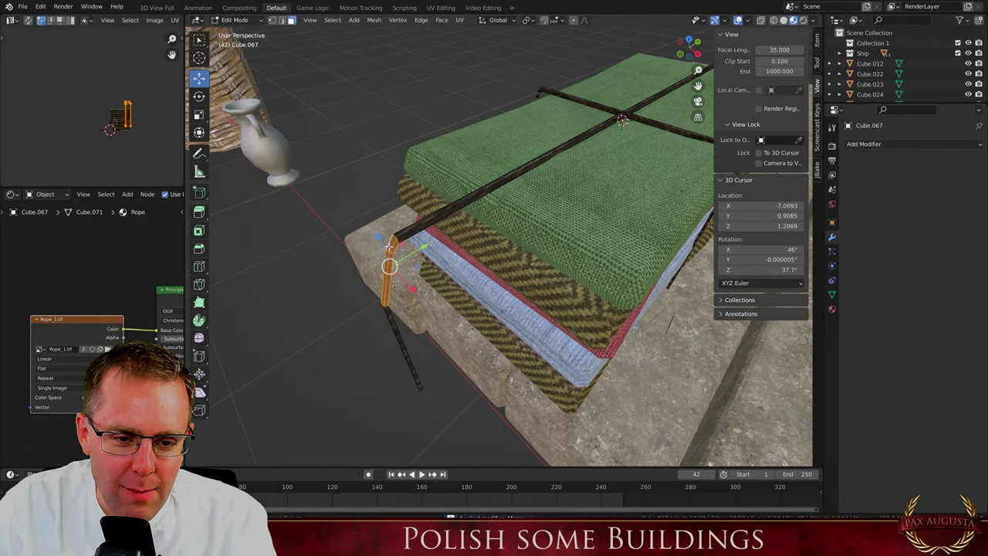
pyautogui.keyDown('shift'); pyautogui.click(396, 345); pyautogui.keyUp('shift')
pyautogui.press('g')
pyautogui.press('y')
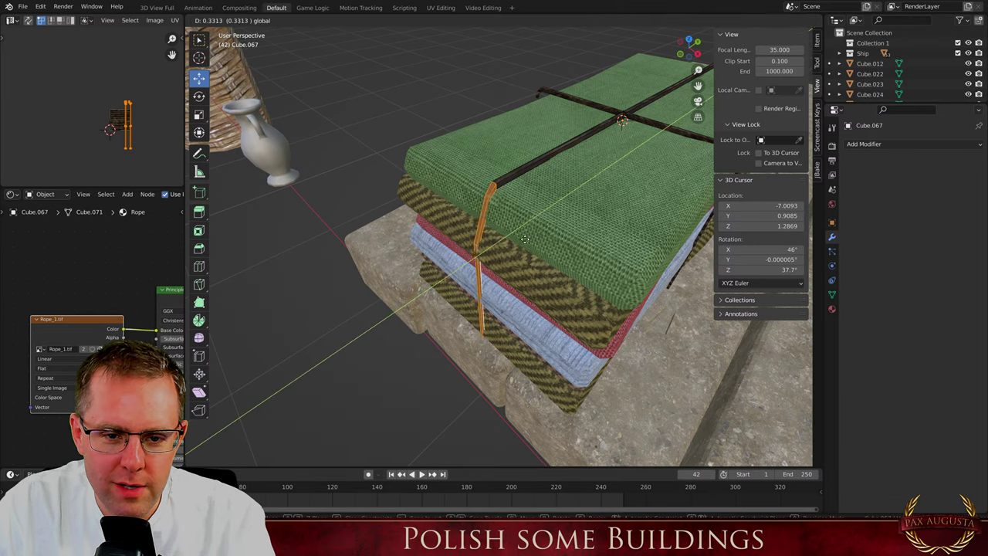
pyautogui.click(526, 224)
pyautogui.press('Tab')
pyautogui.scroll(-4, 580, 223)
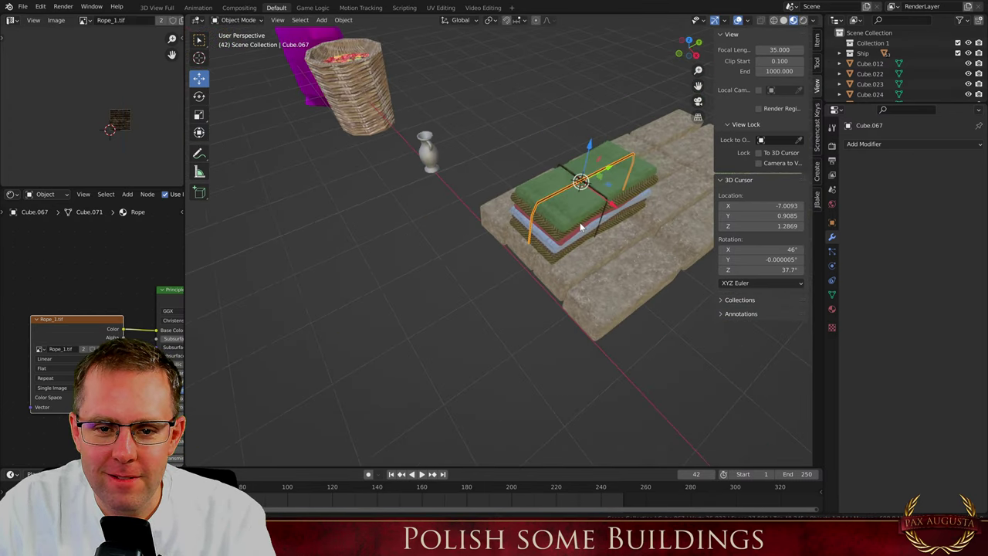
# Apply the Mirror modifier of the rope running across the short width of the green cloth
pyautogui.scroll(3, 580, 222)
pyautogui.click(572, 202)
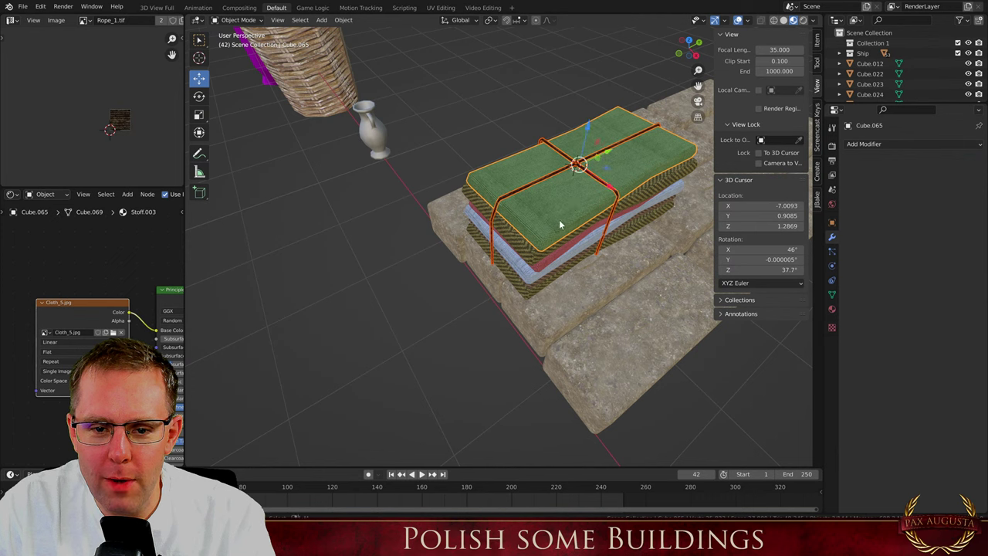
pyautogui.keyDown('shift'); pyautogui.click(549, 254); pyautogui.keyUp('shift')
pyautogui.click(588, 178)
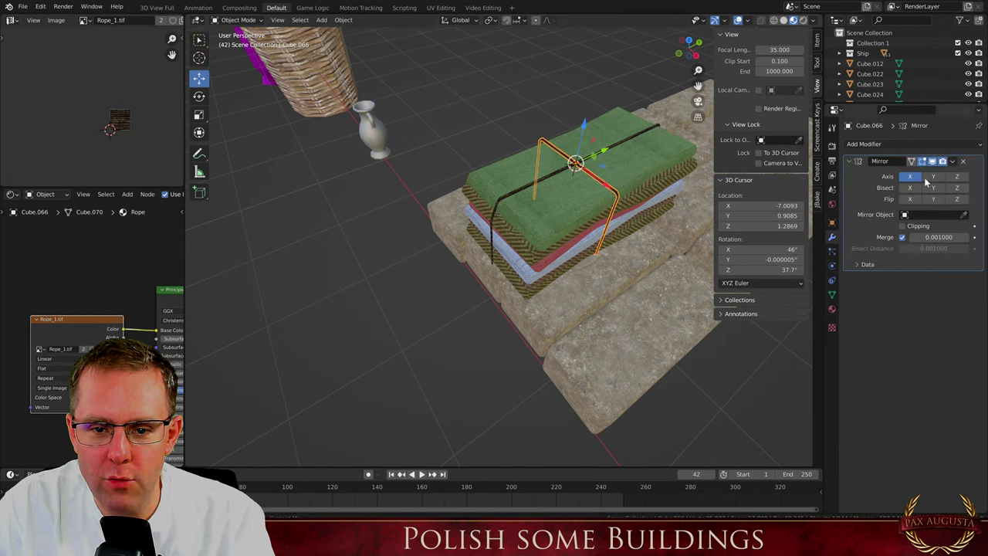
pyautogui.hotkey('ctrl', 'a')
# Select both ropes together with all the folded cloth layers and join them into a single object
pyautogui.click(595, 158)
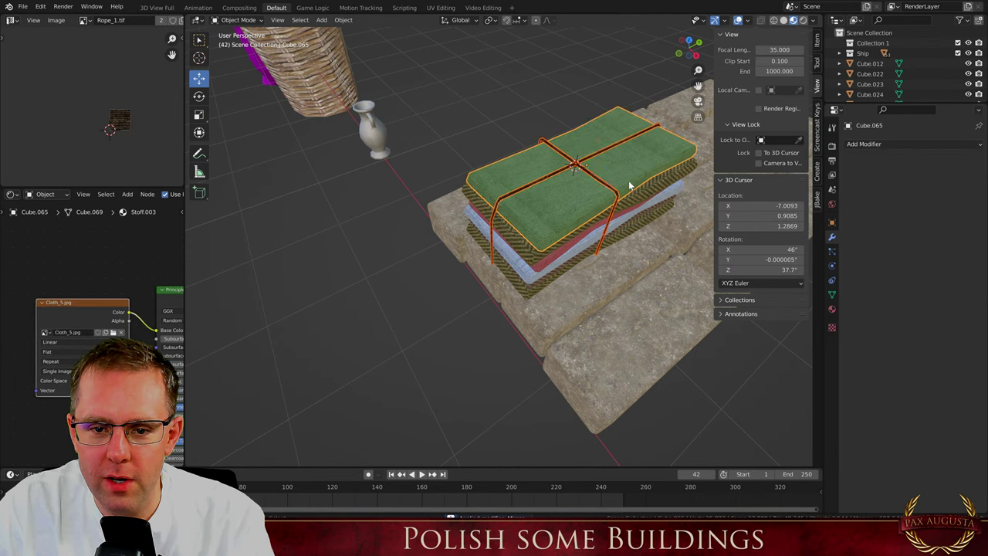
pyautogui.moveTo(533, 258); pyautogui.dragTo(563, 186, button='middle')
pyautogui.scroll(1, 562, 230)
pyautogui.keyDown('shift'); pyautogui.click(556, 248); pyautogui.keyUp('shift')
pyautogui.keyDown('shift'); pyautogui.click(547, 279); pyautogui.keyUp('shift')
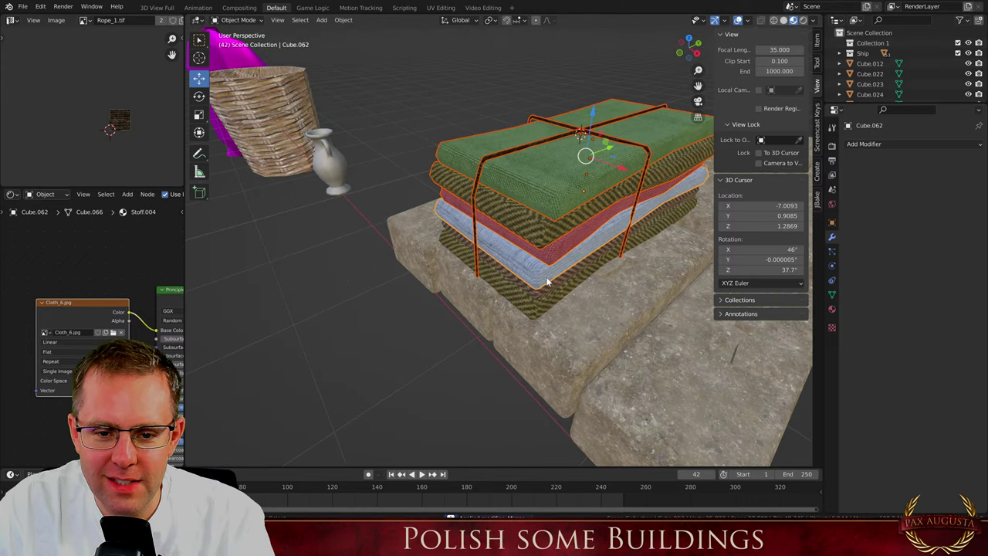
pyautogui.keyDown('shift'); pyautogui.click(538, 298); pyautogui.keyUp('shift')
pyautogui.keyDown('shift'); pyautogui.click(534, 313); pyautogui.keyUp('shift')
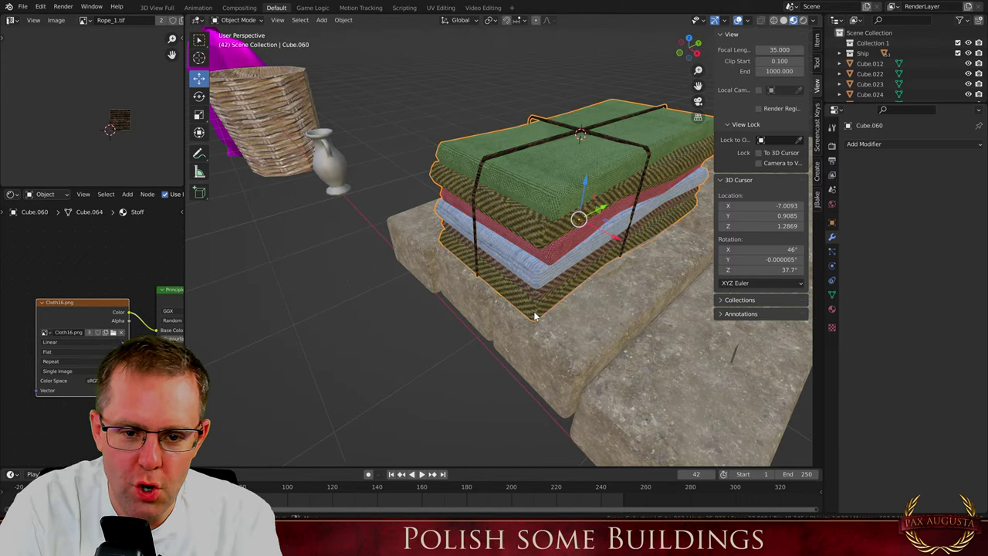
# Move the joined cloth stack about 7.9 along X onto the ship and scale it down to about 0.512
pyautogui.scroll(-10, 524, 294)
pyautogui.moveTo(560, 312); pyautogui.dragTo(680, 401)
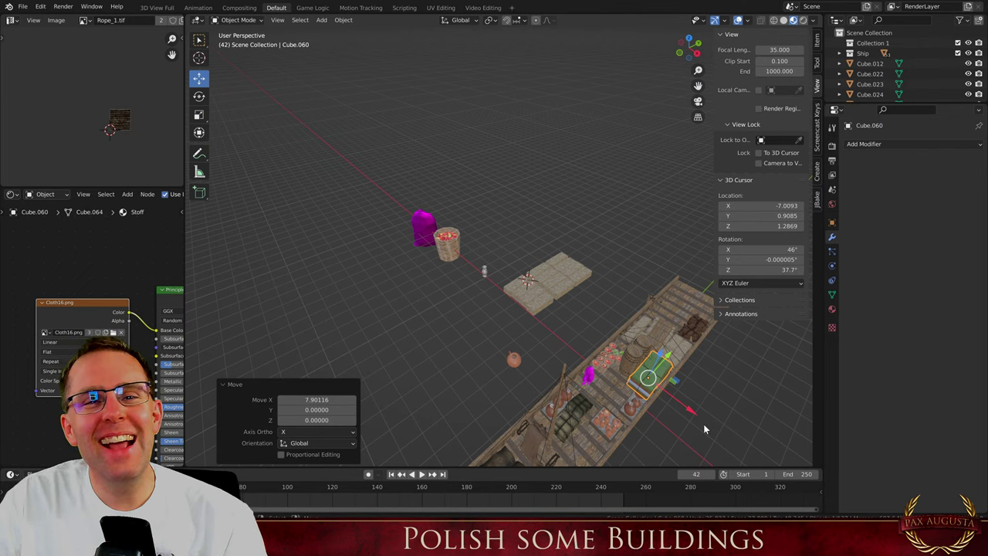
pyautogui.press('KP_Decimal')
pyautogui.moveTo(461, 306); pyautogui.dragTo(530, 377, button='middle')
pyautogui.press('s')
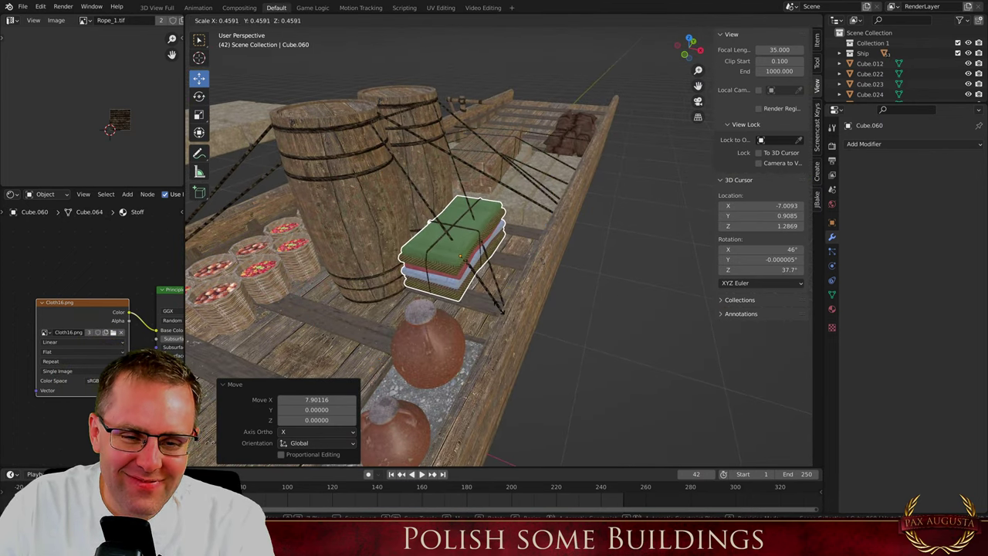
pyautogui.click(499, 323)
# Lower the cloth stack about 0.46 along Z and shift it about 0.2 along Y, away from the clay jugs
pyautogui.press('g')
pyautogui.press('z')
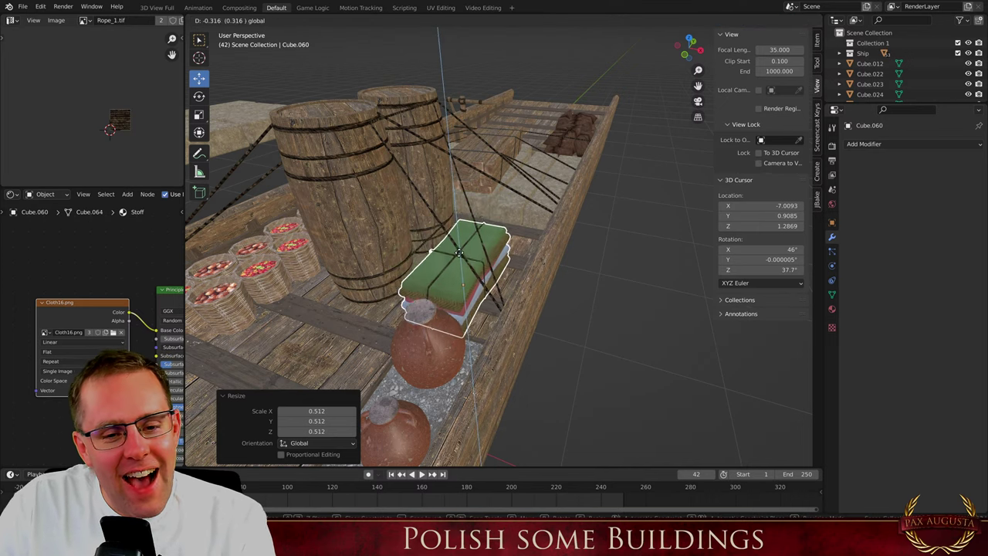
pyautogui.click(464, 266)
pyautogui.moveTo(464, 267); pyautogui.dragTo(709, 282, button='middle')
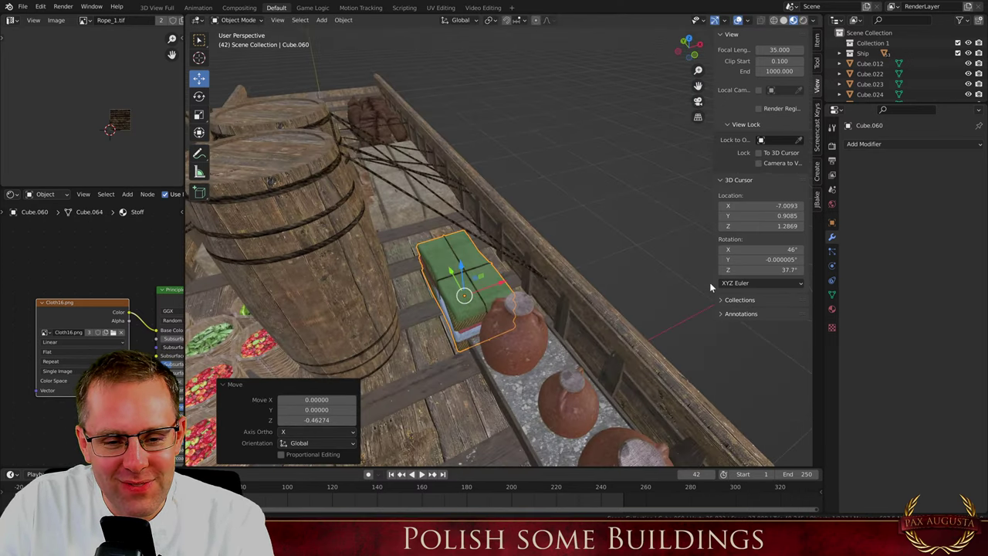
pyautogui.scroll(2, 490, 320)
pyautogui.moveTo(490, 320); pyautogui.dragTo(426, 282, button='middle')
pyautogui.moveTo(446, 253); pyautogui.dragTo(407, 257)
pyautogui.press('g')
pyautogui.press('z')
pyautogui.click(437, 294)
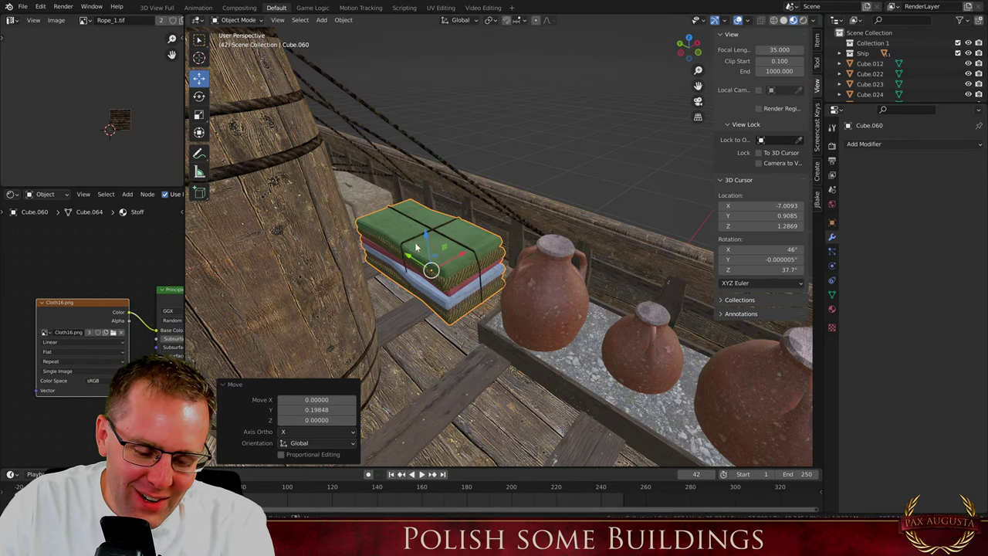
# Lower the cloth stack another 0.026 or so along Z so it rests on the ship's deck
pyautogui.scroll(2, 415, 251)
pyautogui.moveTo(466, 277); pyautogui.dragTo(505, 262)
pyautogui.rightClick(506, 263)
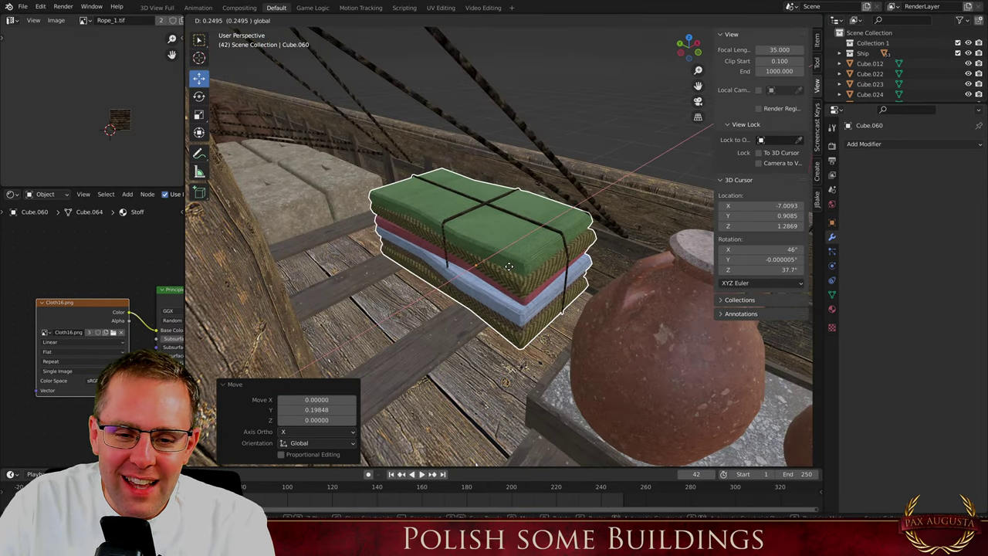
pyautogui.press('g')
pyautogui.press('z')
pyautogui.click(474, 239)
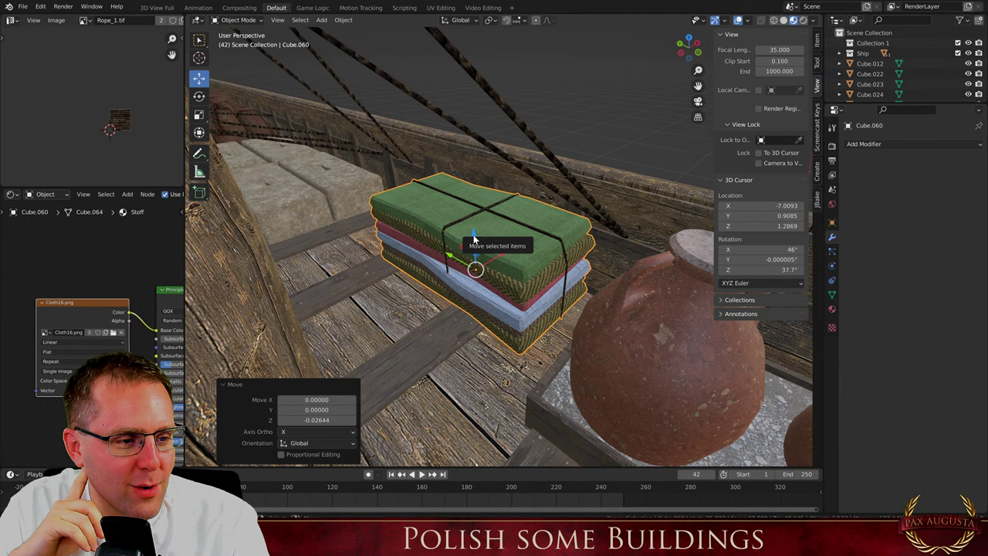
# Duplicate the cloth stack and place the copy about 0.54 along negative X, beside the original
pyautogui.moveTo(474, 240); pyautogui.dragTo(464, 262, button='middle')
pyautogui.scroll(-4, 465, 262)
pyautogui.scroll(4, 474, 265)
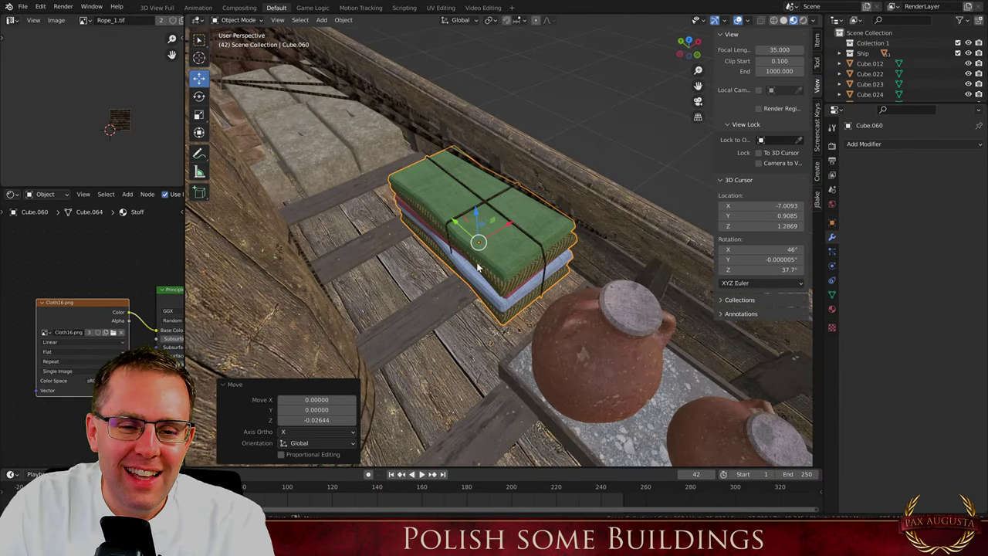
pyautogui.hotkey('shift', 'd')
pyautogui.press('x')
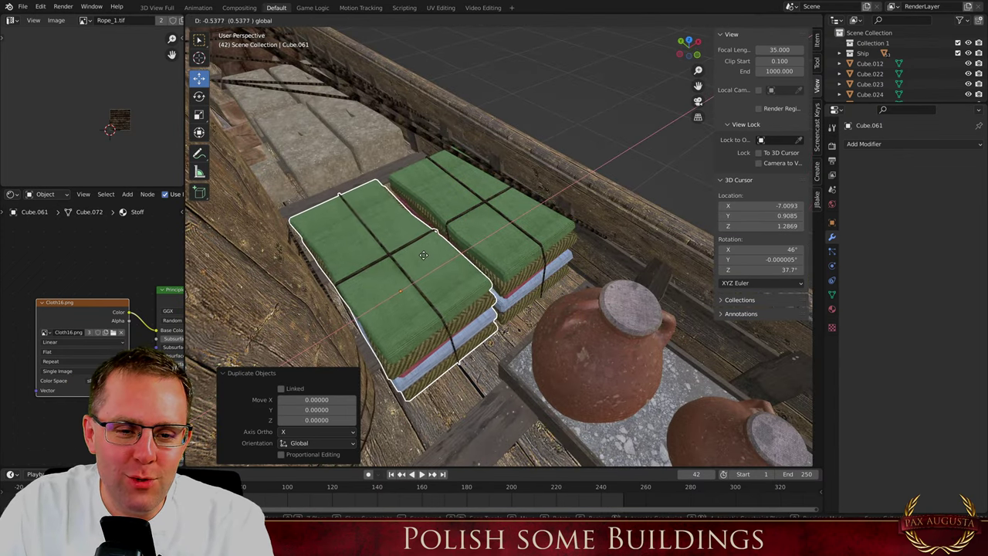
pyautogui.click(425, 260)
pyautogui.press('Tab')
pyautogui.press('Tab')
# Replace the Stoff.003 material on the duplicated stack's top cloth with Stoff.001
pyautogui.click(438, 282)
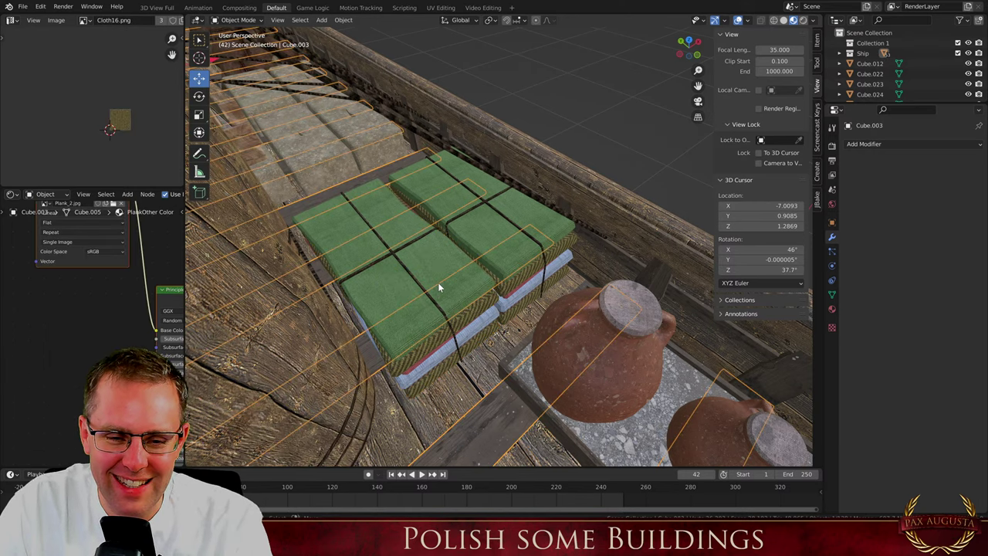
pyautogui.click(417, 297)
pyautogui.click(832, 309)
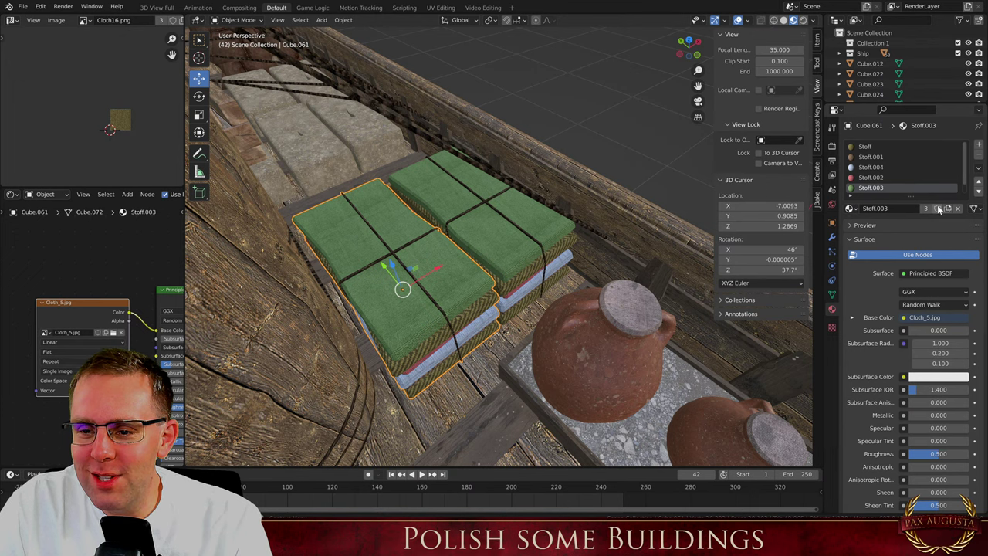
pyautogui.click(851, 208)
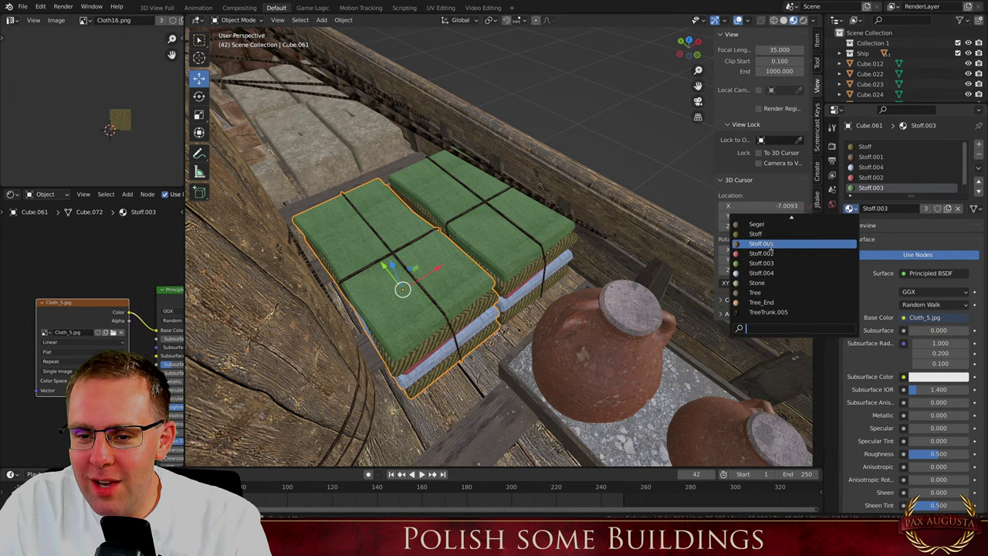
pyautogui.click(761, 243)
# Replace the Stoff.004 material on the duplicated stack's blue layer with Stoff.001
pyautogui.moveTo(494, 278); pyautogui.dragTo(562, 295, button='middle')
pyautogui.scroll(4, 424, 284)
pyautogui.click(866, 169)
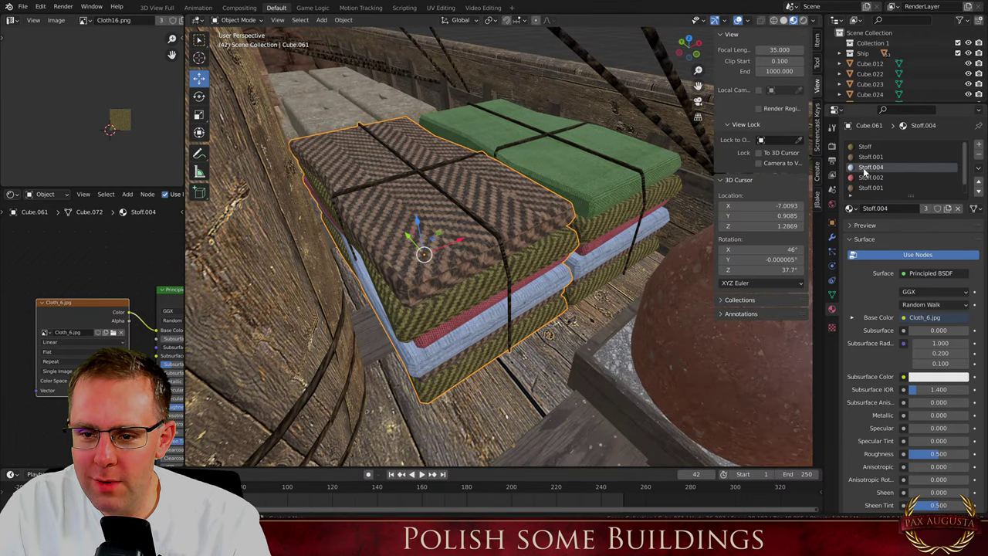
pyautogui.click(849, 209)
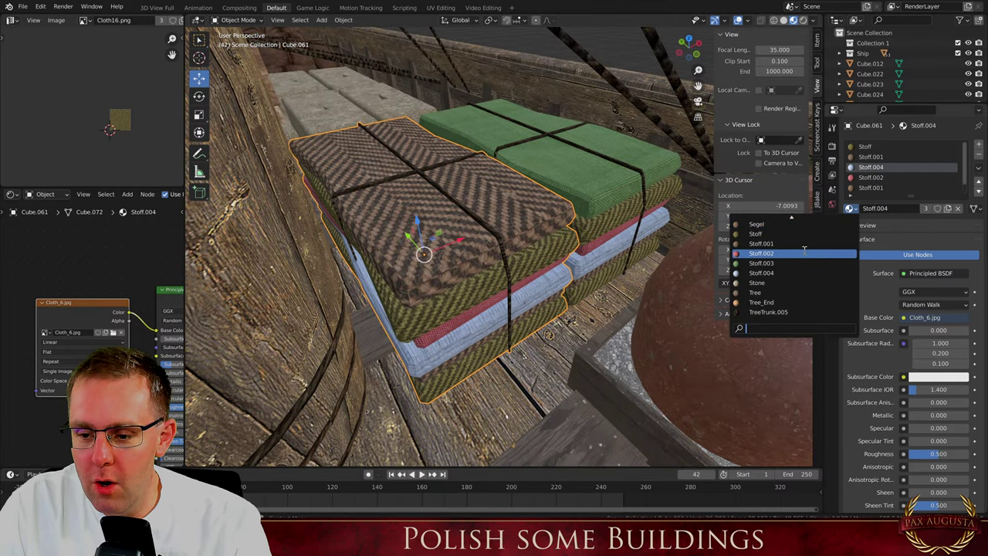
pyautogui.click(772, 243)
# Nudge the brown-topped stack about 0.028 along Y next to the barrel
pyautogui.scroll(-5, 512, 306)
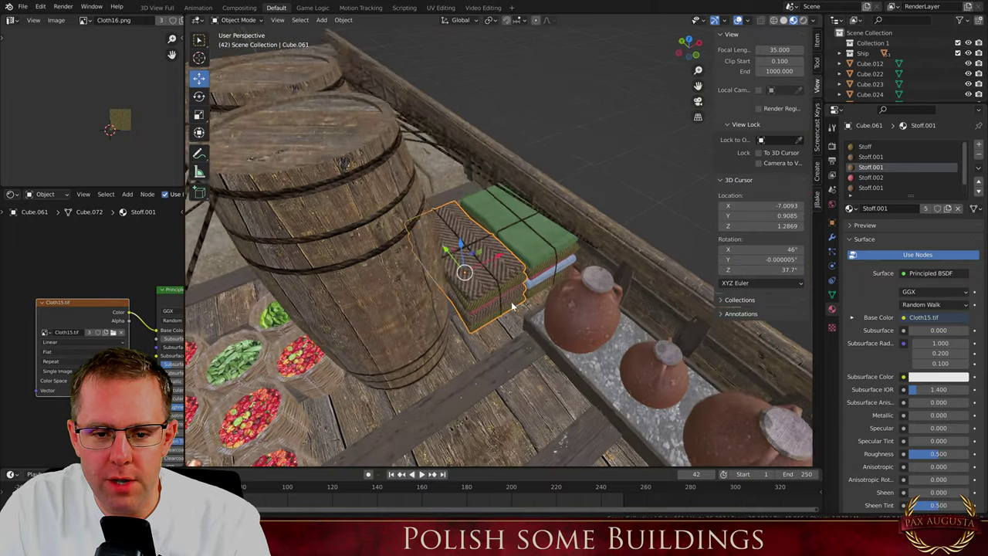
pyautogui.moveTo(512, 306); pyautogui.dragTo(495, 275, button='middle')
pyautogui.moveTo(446, 249); pyautogui.dragTo(445, 245)
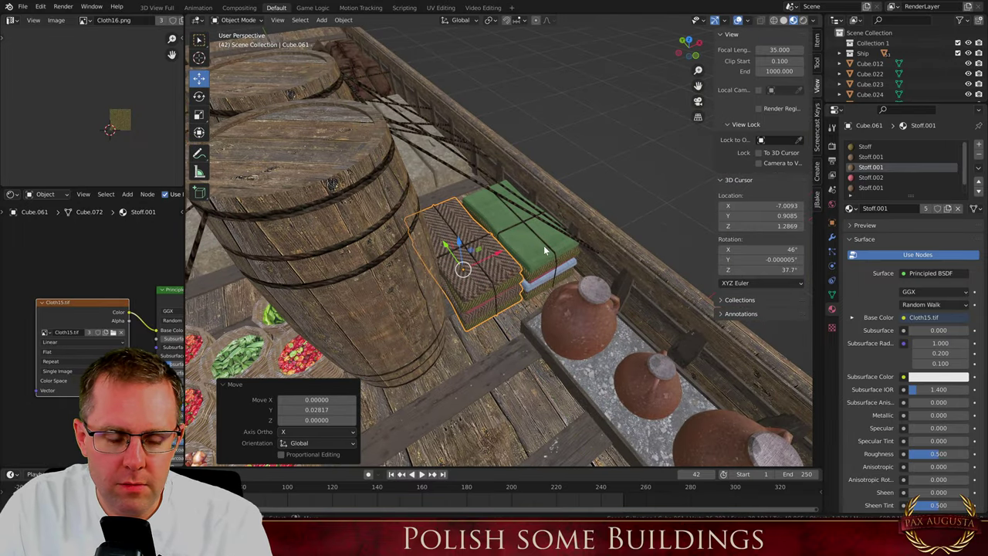
# Rotate the brown-topped stack about 5.4° around Z and scale it to about 0.948
pyautogui.moveTo(544, 245); pyautogui.dragTo(363, 288, button='middle')
pyautogui.press('r')
pyautogui.press('z')
pyautogui.click(494, 322)
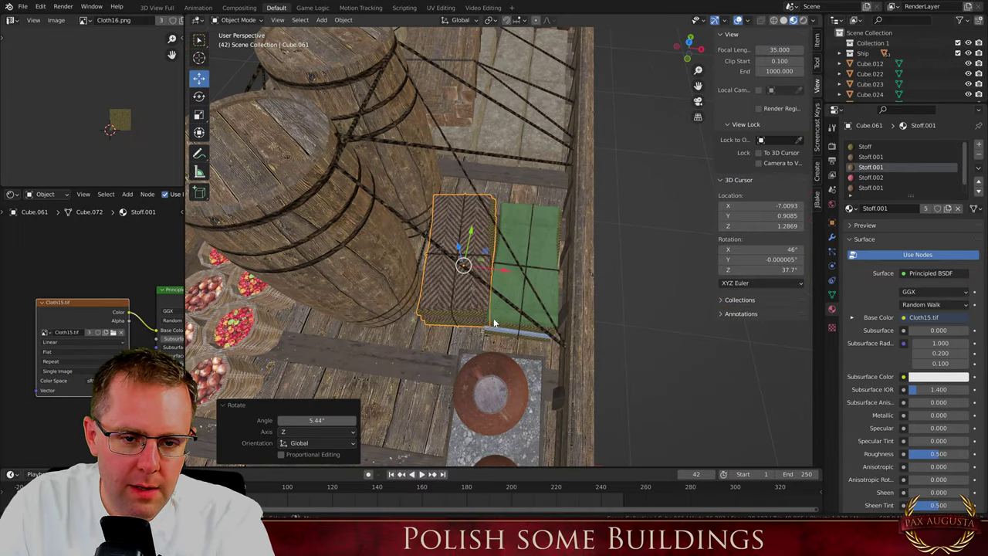
pyautogui.press('s')
pyautogui.click(491, 318)
# Duplicate the green-topped stack in place and rotate the copy 90° around Z
pyautogui.moveTo(478, 274); pyautogui.dragTo(482, 262, button='middle')
pyautogui.scroll(-5, 591, 250)
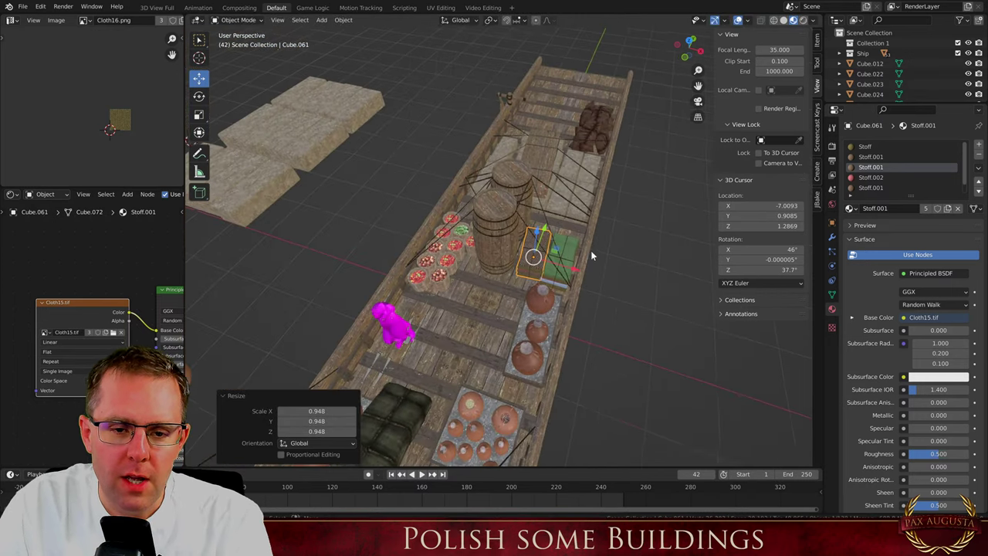
pyautogui.moveTo(591, 250); pyautogui.dragTo(382, 315, button='middle')
pyautogui.scroll(3, 553, 265)
pyautogui.hotkey('shift', 'd')
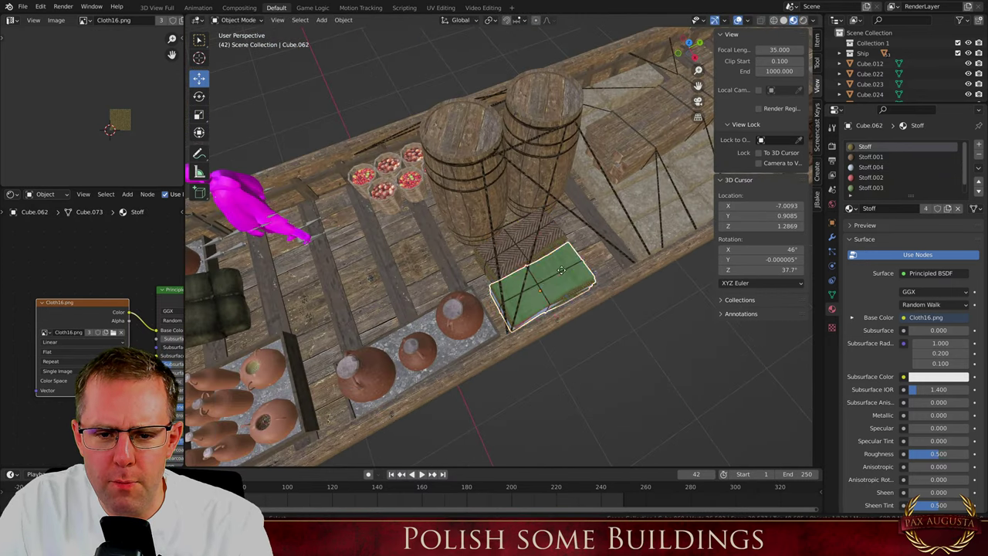
pyautogui.press('Escape')
pyautogui.write('rz90')
pyautogui.press('Return')
# Move the rotated copy about -0.2 along X and 0.78 along Y behind the other stacks, and scale it to about 0.877
pyautogui.scroll(-5, 572, 276)
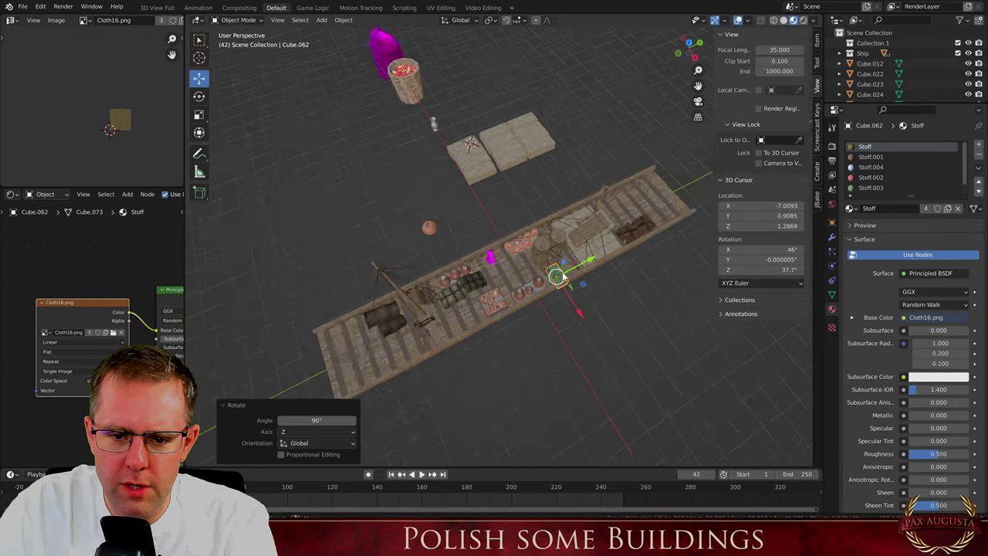
pyautogui.scroll(4, 575, 279)
pyautogui.press('KP_7')
pyautogui.scroll(-5, 550, 210)
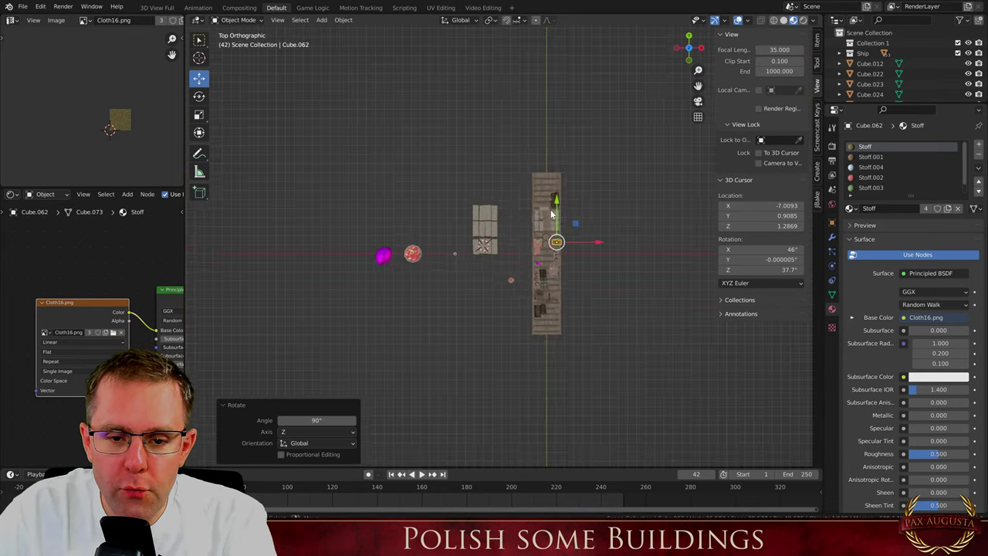
pyautogui.scroll(8, 524, 236)
pyautogui.scroll(-10, 524, 235)
pyautogui.scroll(5, 542, 266)
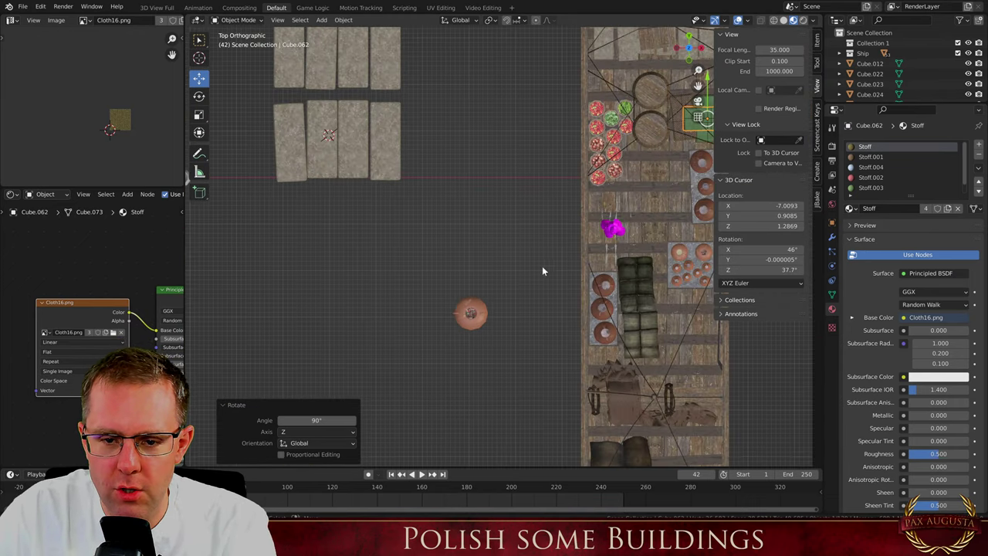
pyautogui.press('g')
pyautogui.click(616, 133)
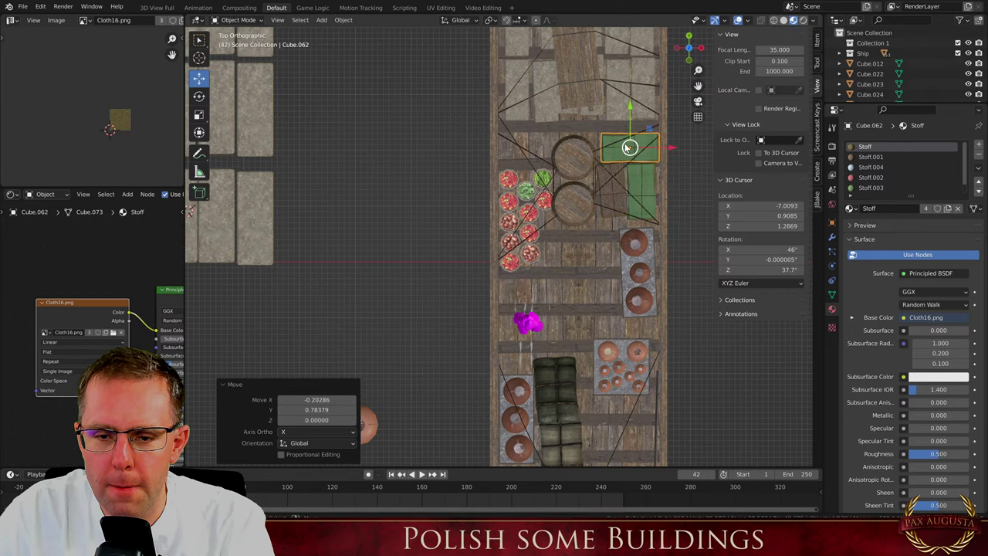
pyautogui.scroll(4, 622, 145)
pyautogui.press('s')
pyautogui.click(670, 183)
# Replace the Stoff.003 material on the rotated stack's top cloth with Stoff.001
pyautogui.moveTo(669, 180); pyautogui.dragTo(267, 444, button='middle')
pyautogui.click(871, 188)
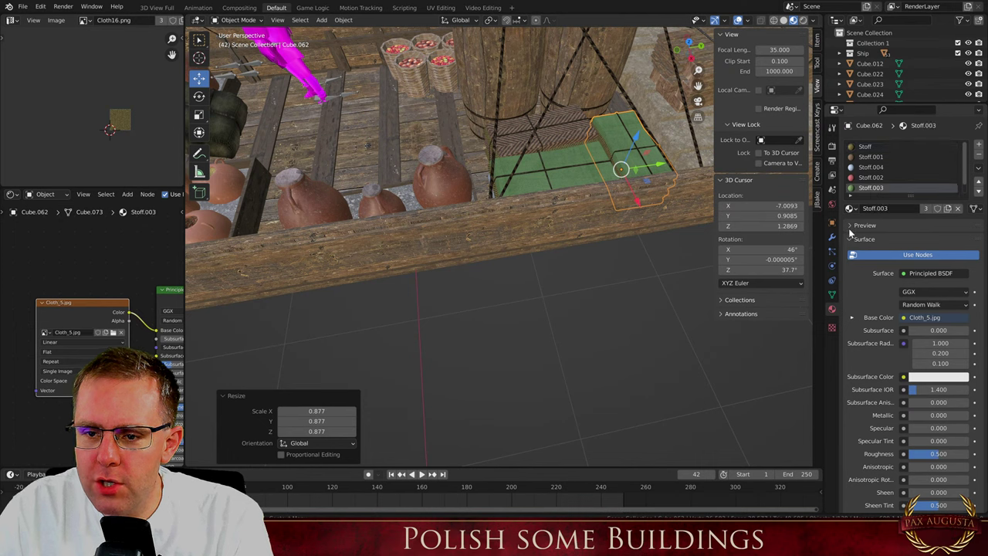
pyautogui.click(850, 209)
pyautogui.click(783, 242)
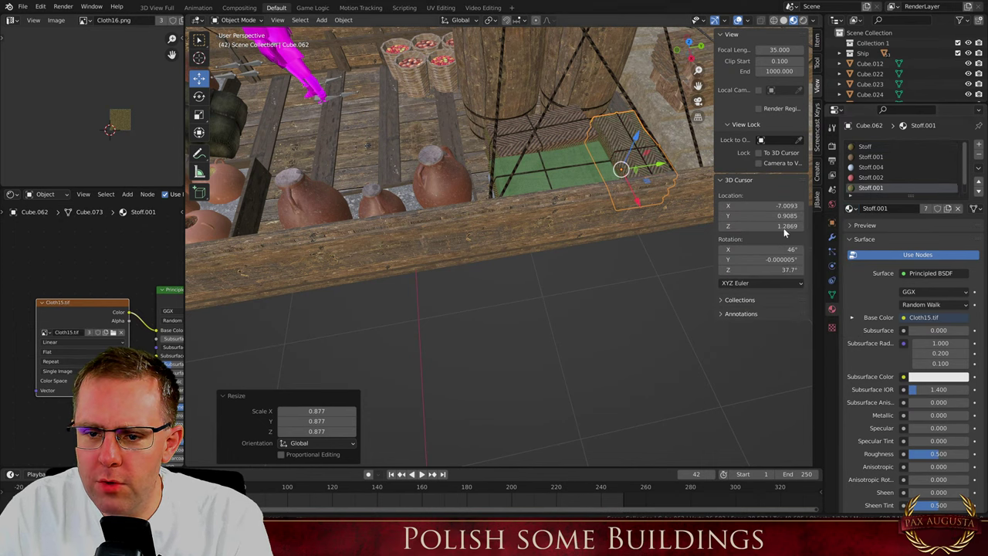
# Assign the blue Stoff.004 material to the rotated stack's top cloth slot
pyautogui.click(857, 176)
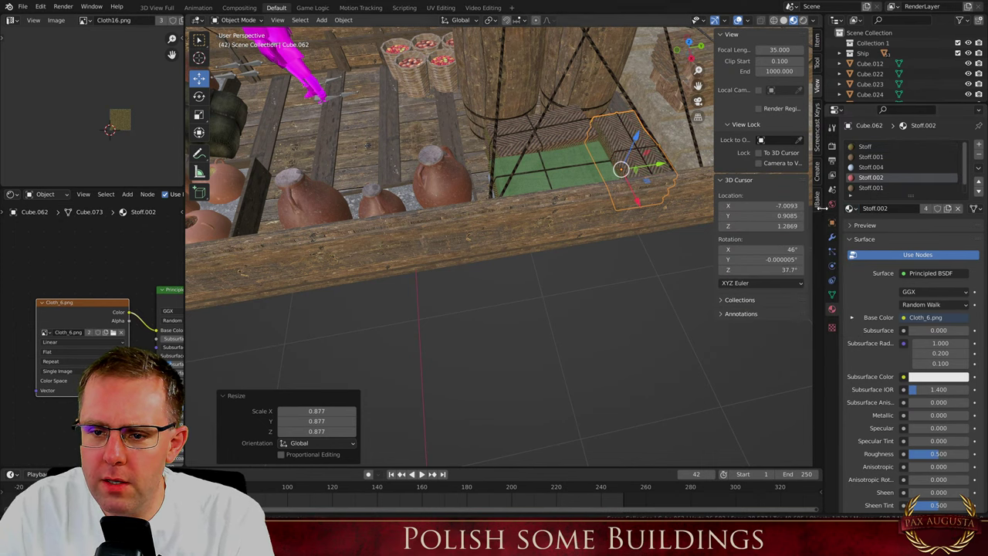
pyautogui.click(862, 190)
pyautogui.click(850, 209)
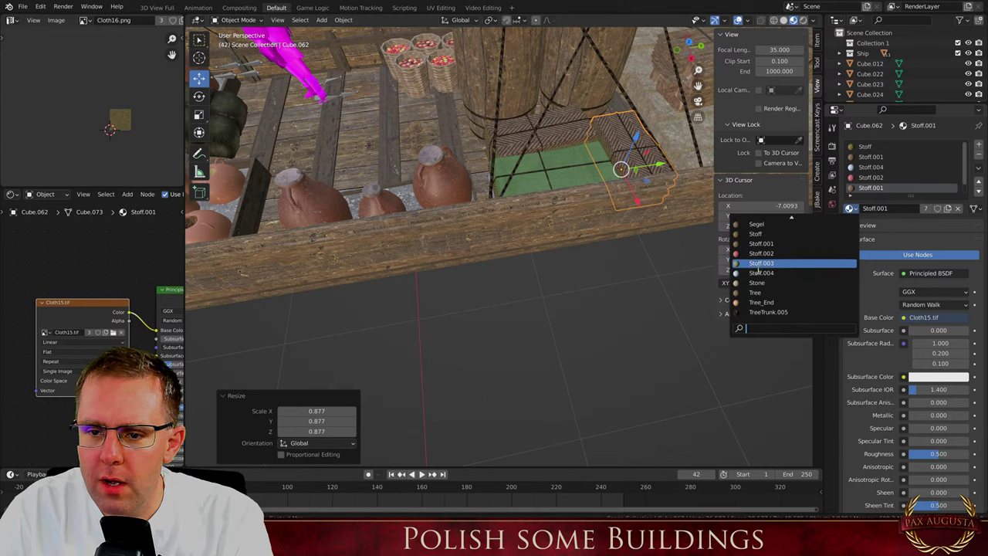
pyautogui.click(760, 273)
pyautogui.click(552, 236)
# Replace the Stoff.004 material on the rotated stack's top cloth with the red Stoff.002
pyautogui.scroll(-1, 581, 202)
pyautogui.scroll(-3, 582, 207)
pyautogui.moveTo(510, 227); pyautogui.dragTo(434, 252, button='middle')
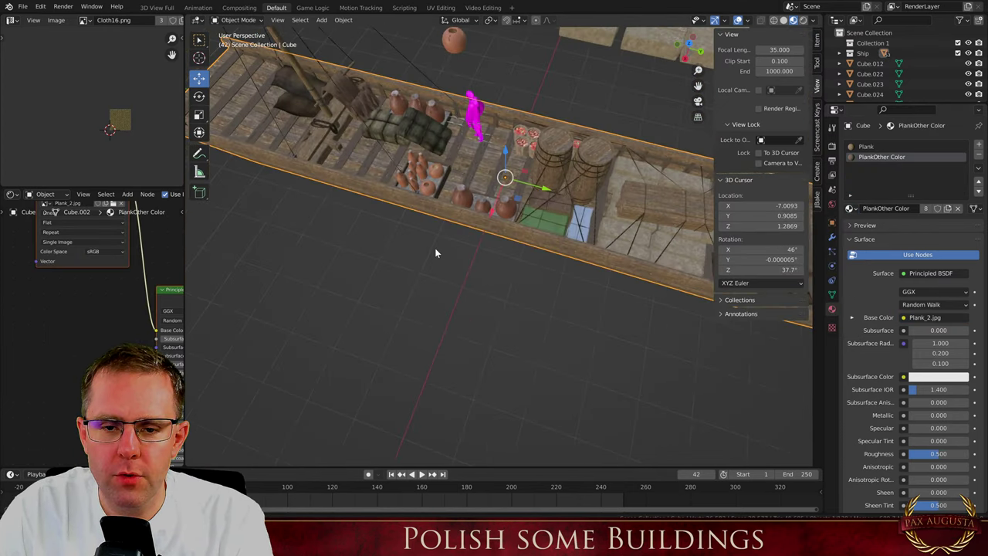
pyautogui.scroll(2, 434, 251)
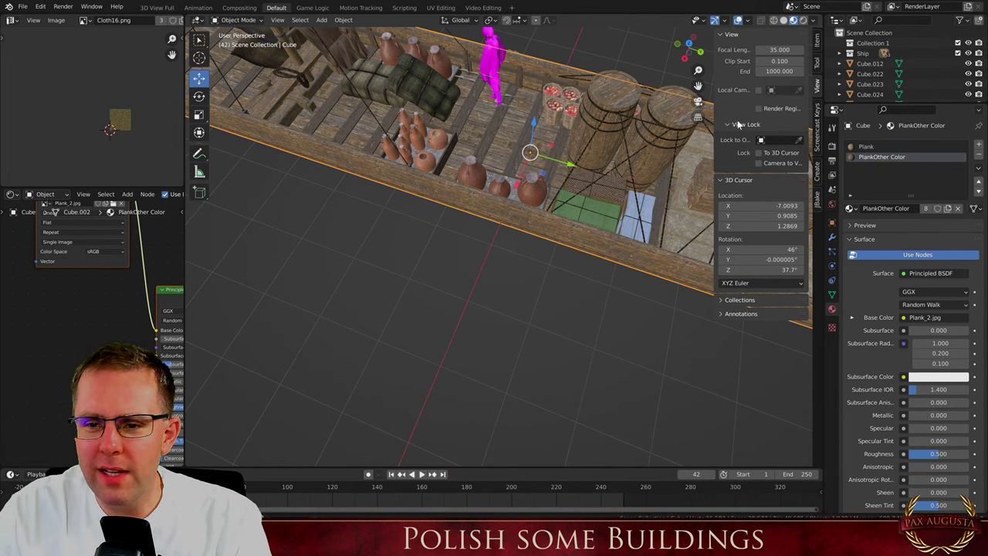
pyautogui.click(629, 202)
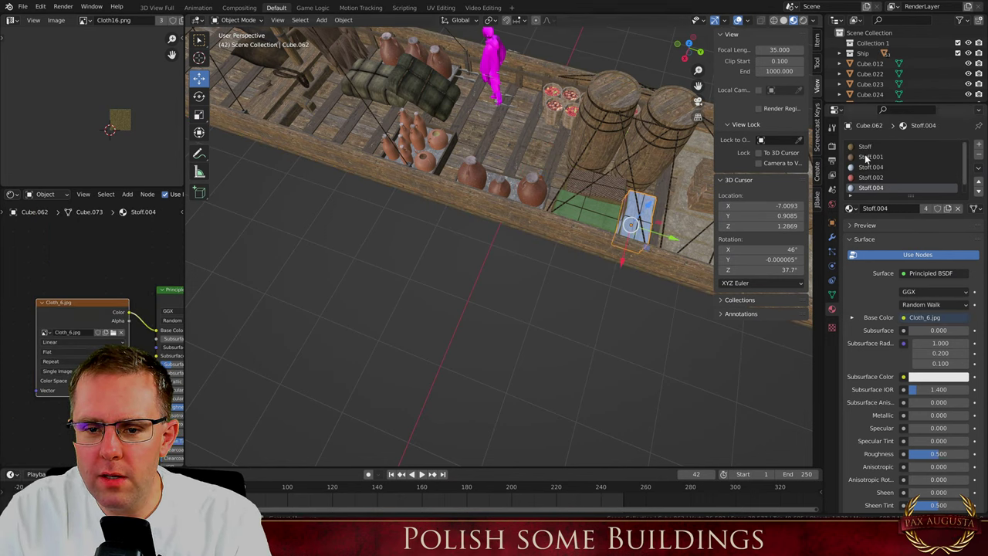
pyautogui.click(853, 210)
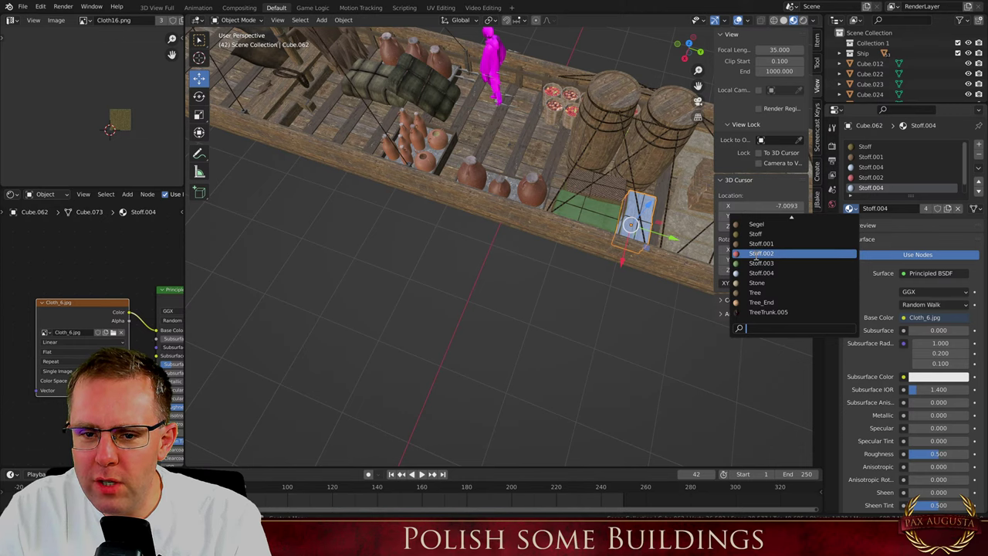
pyautogui.click(760, 254)
pyautogui.moveTo(583, 266); pyautogui.dragTo(584, 266, button='middle')
pyautogui.scroll(-2, 584, 266)
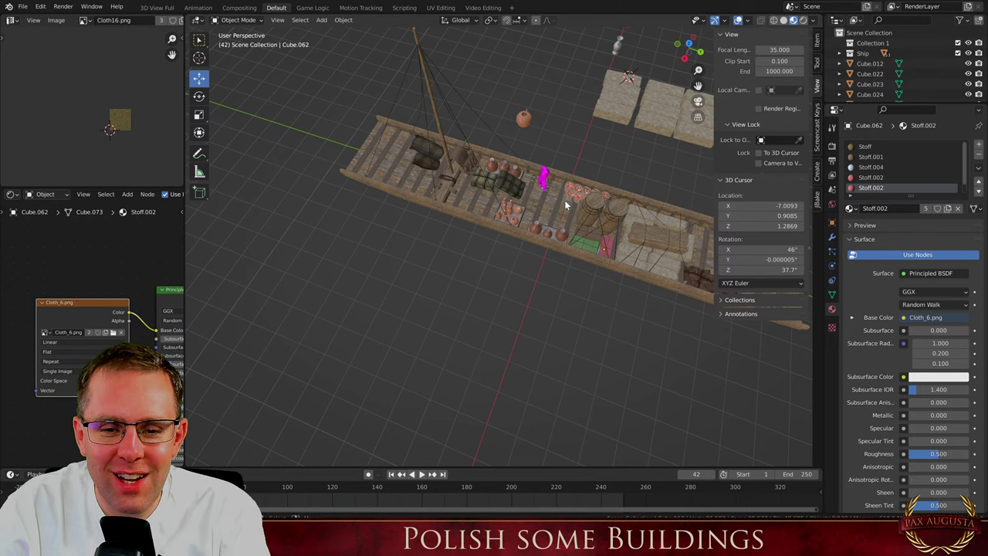
# Move the magenta character rig about -1.69 along X, off the ship's deck
pyautogui.scroll(9, 545, 190)
pyautogui.click(545, 189)
pyautogui.scroll(-8, 541, 185)
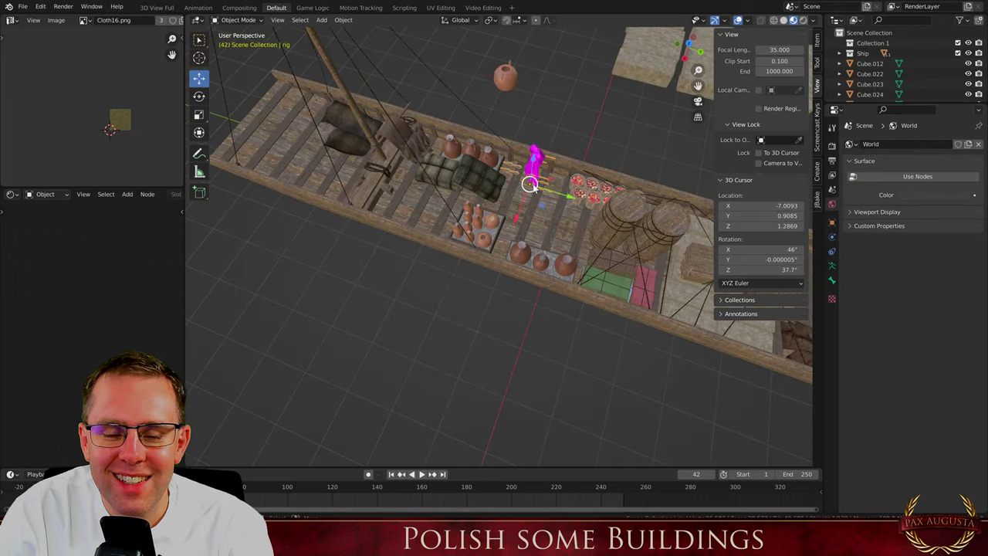
pyautogui.press('g')
pyautogui.press('x')
pyautogui.click(549, 179)
pyautogui.moveTo(496, 227); pyautogui.dragTo(481, 153, button='middle')
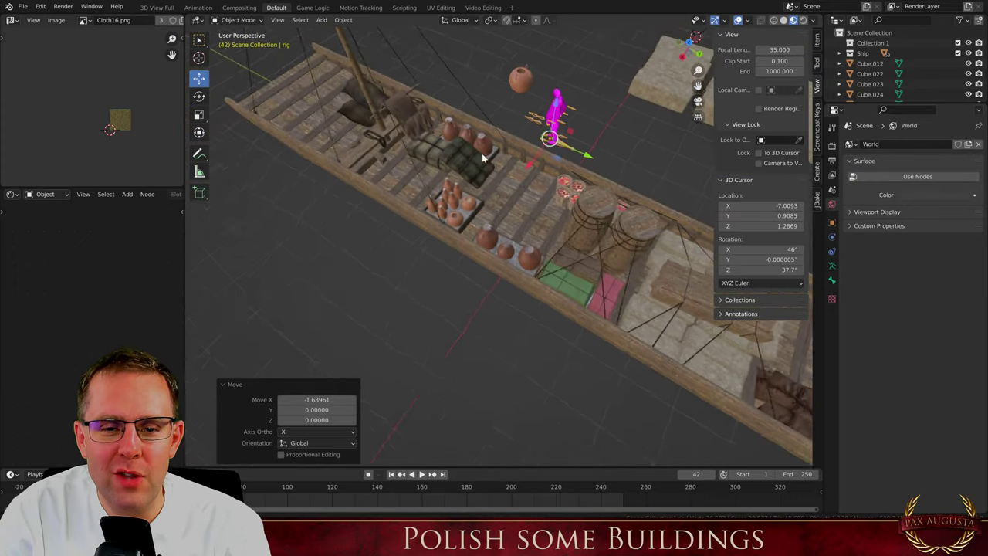
pyautogui.scroll(-2, 471, 148)
pyautogui.scroll(5, 458, 142)
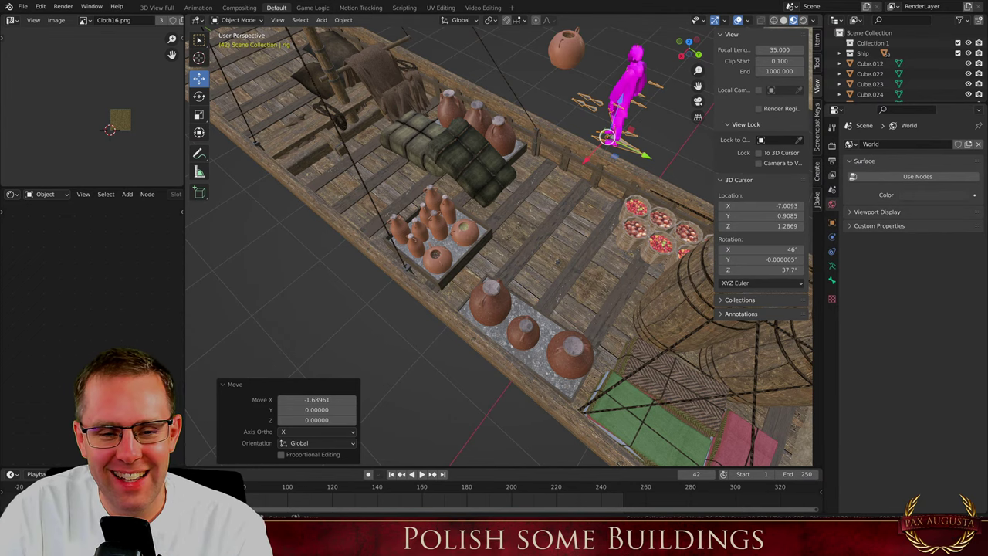
pyautogui.click(514, 219)
pyautogui.scroll(-4, 515, 224)
pyautogui.scroll(2, 569, 291)
pyautogui.scroll(3, 493, 177)
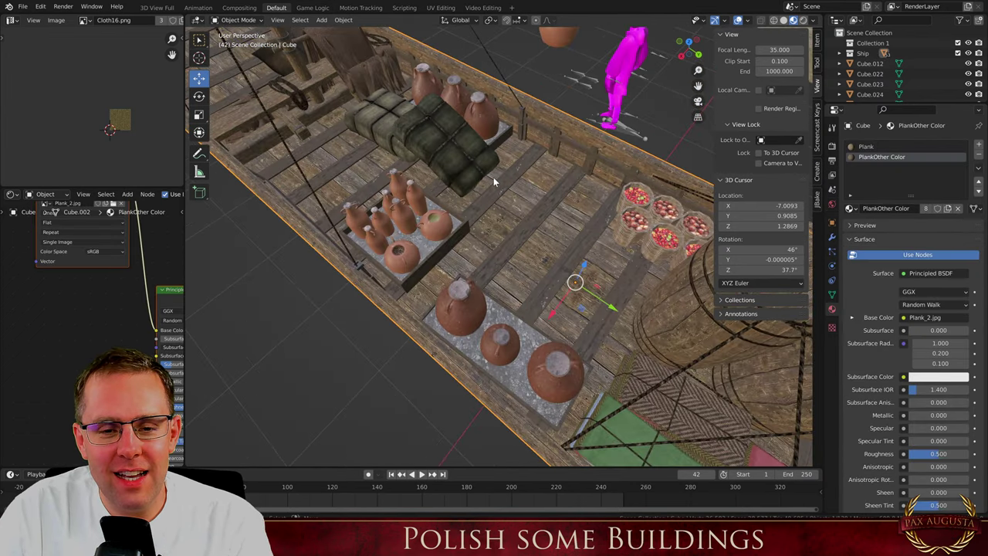
pyautogui.scroll(-3, 493, 177)
pyautogui.scroll(3, 494, 177)
pyautogui.scroll(3, 529, 205)
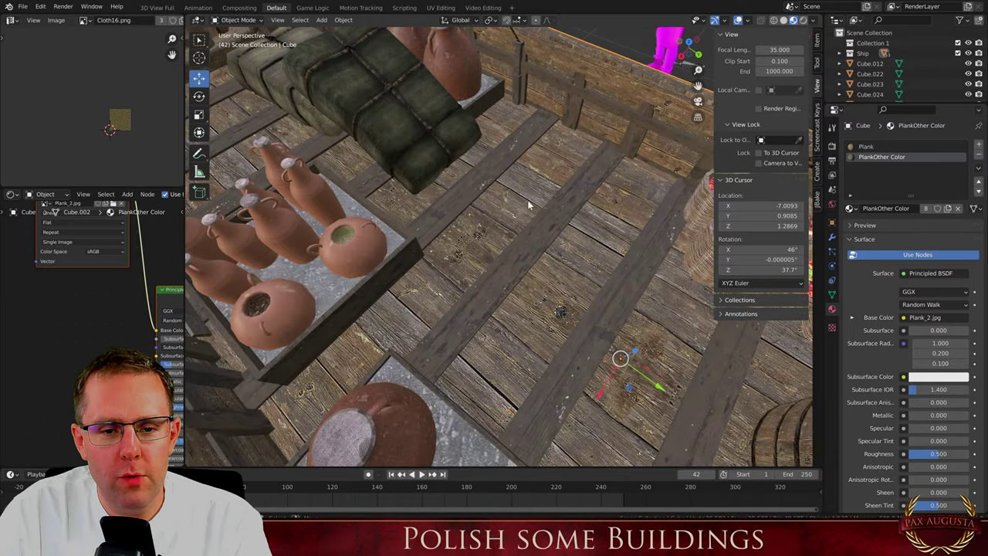
pyautogui.hotkey('shift', 'a')
pyautogui.moveTo(529, 189)
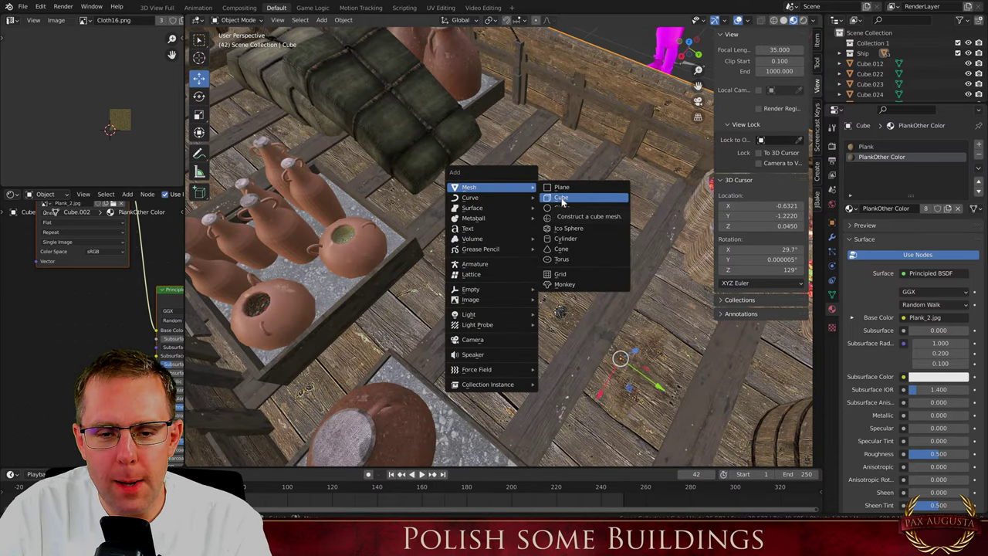
pyautogui.press('Escape')
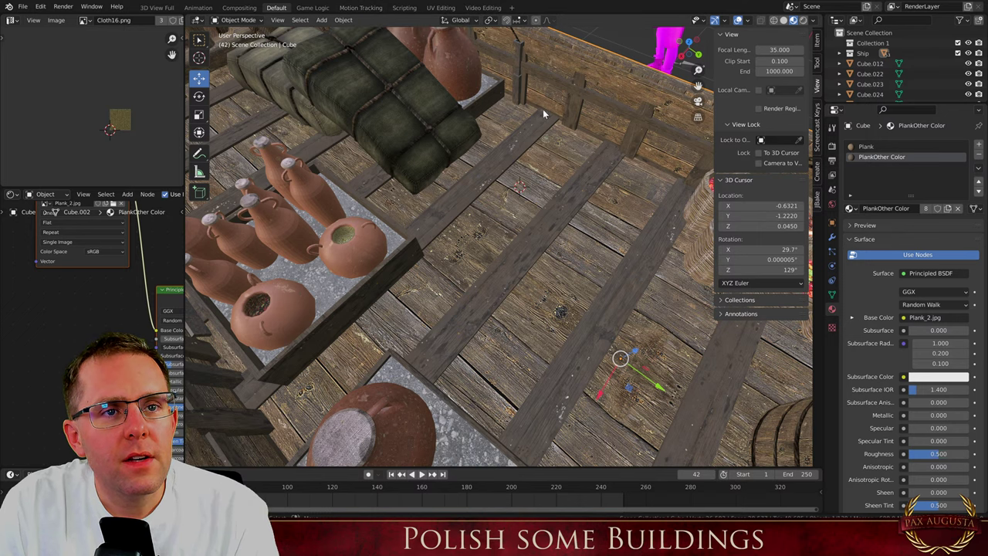
# Add a cube on the open deck near the railing, scale it down and stretch it by about 2.112 along X
pyautogui.scroll(-4, 547, 188)
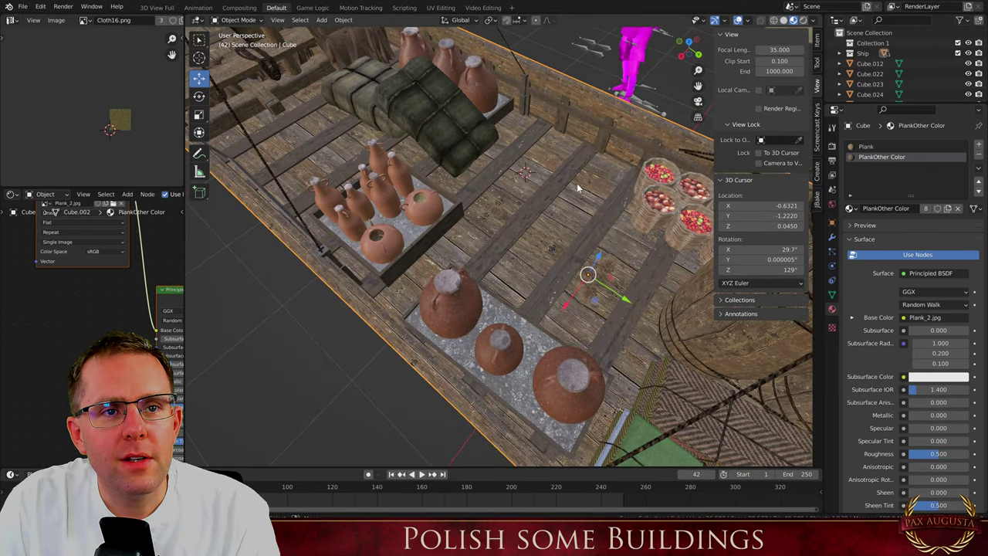
pyautogui.scroll(4, 577, 183)
pyautogui.hotkey('shift', 'a')
pyautogui.moveTo(556, 165)
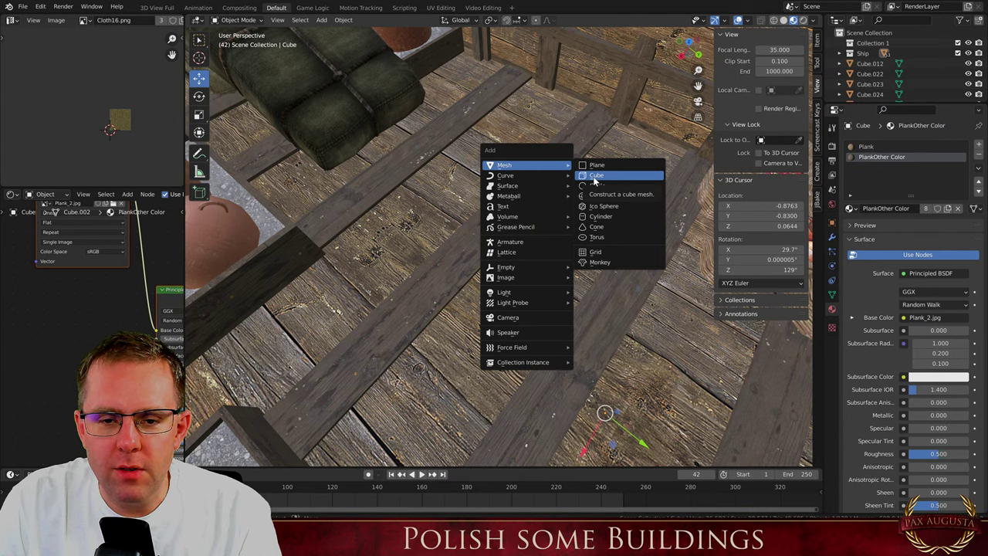
pyautogui.click(595, 177)
pyautogui.press('s')
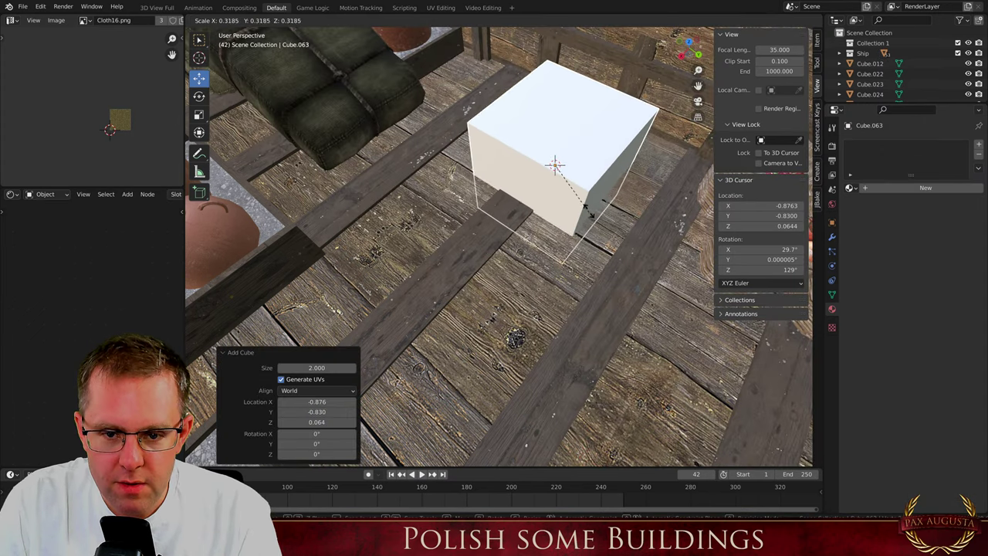
pyautogui.click(586, 199)
pyautogui.press('s')
pyautogui.press('x')
pyautogui.click(622, 235)
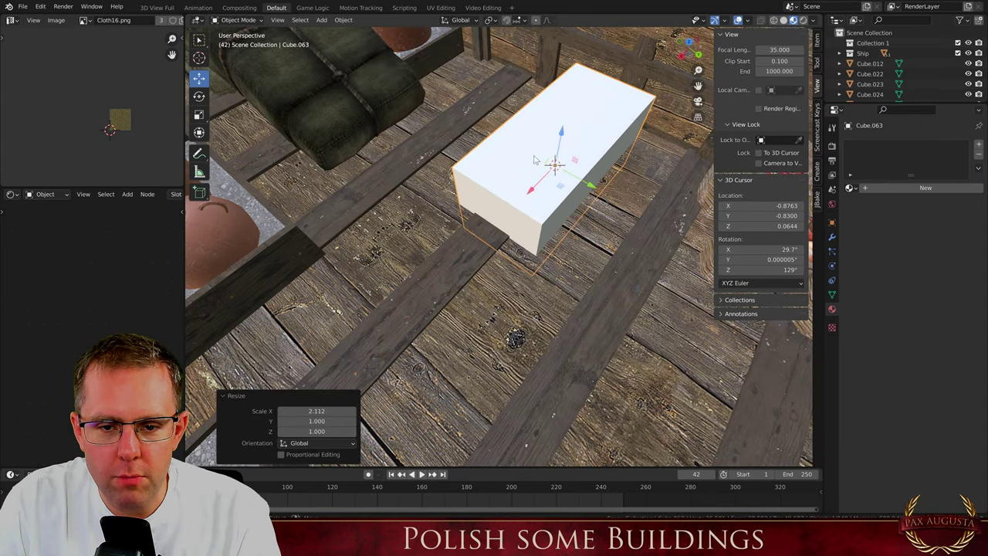
# Raise the stretched cube about 0.241 along Z and lower its top face about 0.45 to form a thin board
pyautogui.press('g')
pyautogui.press('z')
pyautogui.click(565, 92)
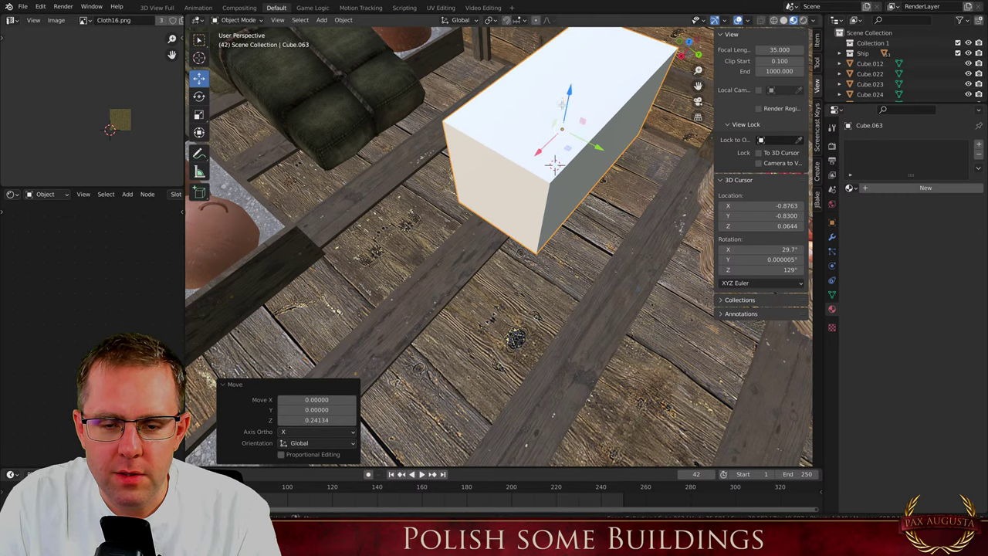
pyautogui.press('Tab')
pyautogui.click(566, 106)
pyautogui.moveTo(582, 45); pyautogui.dragTo(575, 105)
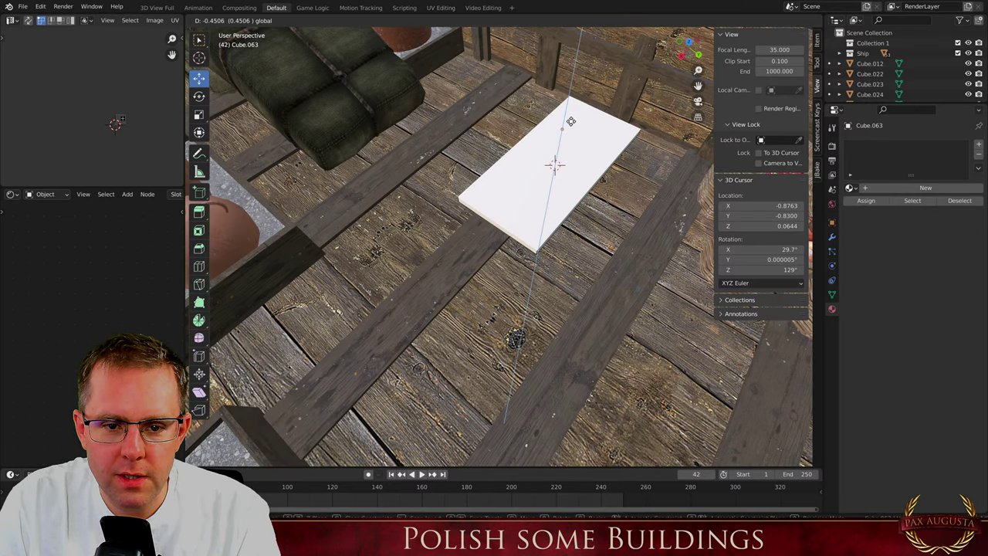
pyautogui.click(570, 121)
pyautogui.press('Tab')
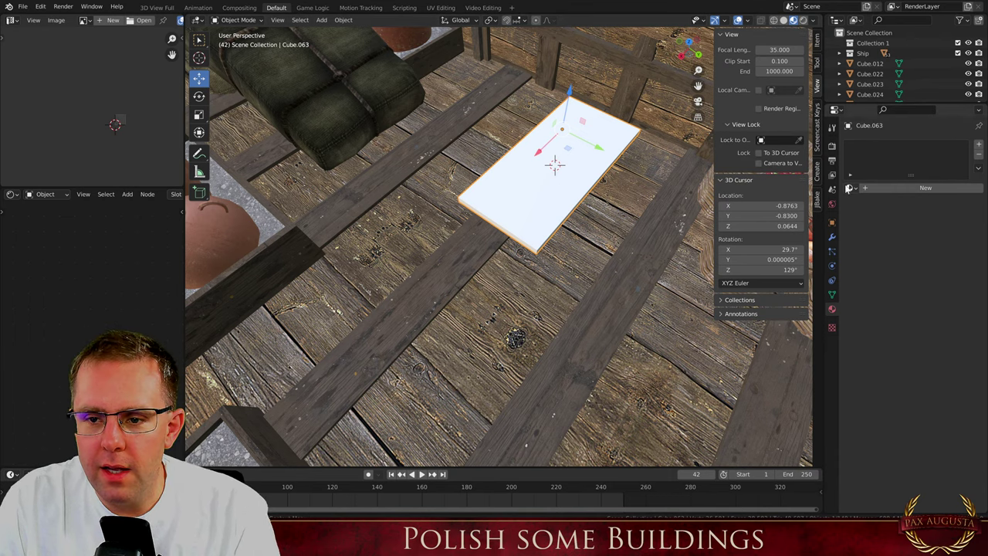
# Assign the existing PlankOther Color material to the thin board
pyautogui.click(849, 187)
pyautogui.write('pl')
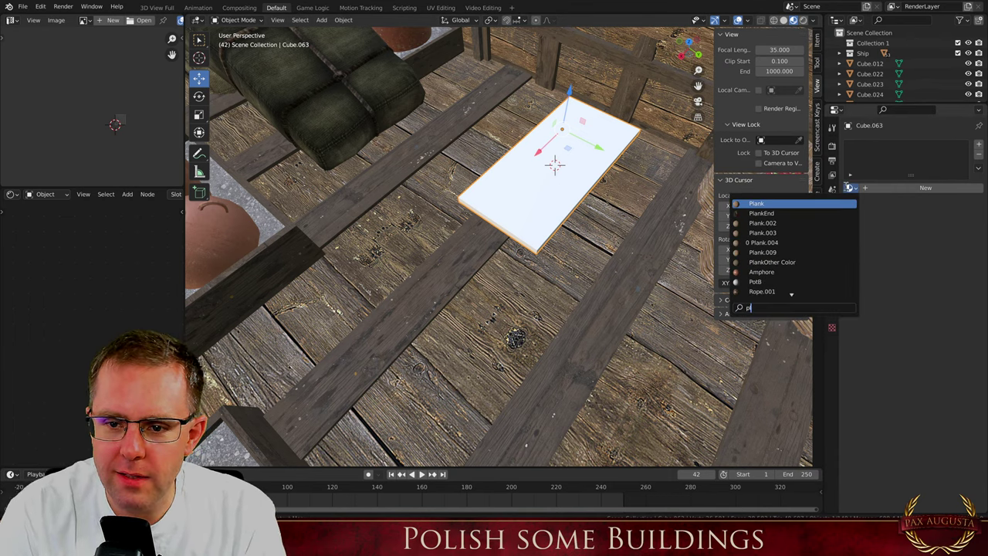
pyautogui.press('Down')
pyautogui.press('Down')
pyautogui.press('Down')
pyautogui.press('Down')
pyautogui.press('Down')
pyautogui.press('Down')
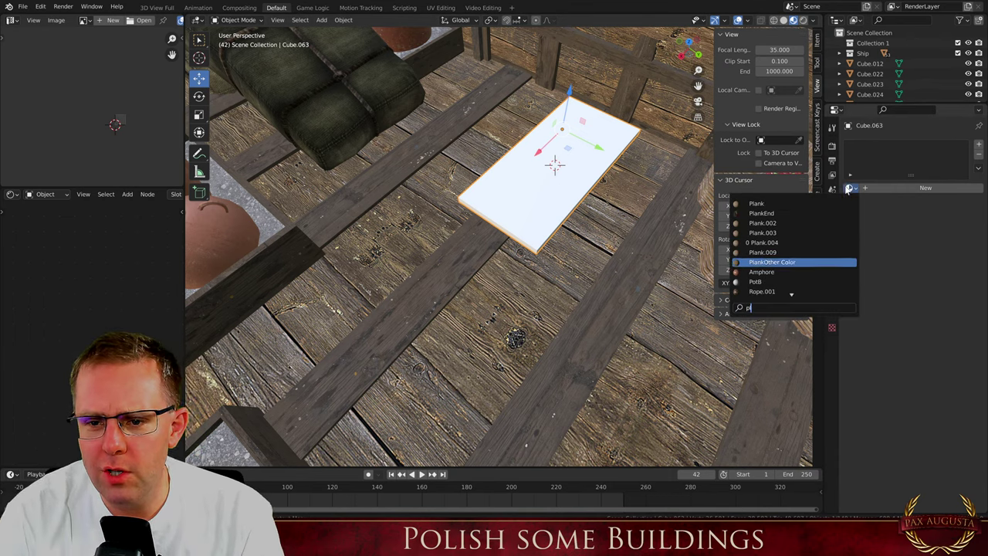
pyautogui.press('Return')
# Unwrap the board with Cube Projection and scale all its UVs on the plank texture
pyautogui.press('Tab')
pyautogui.press('u')
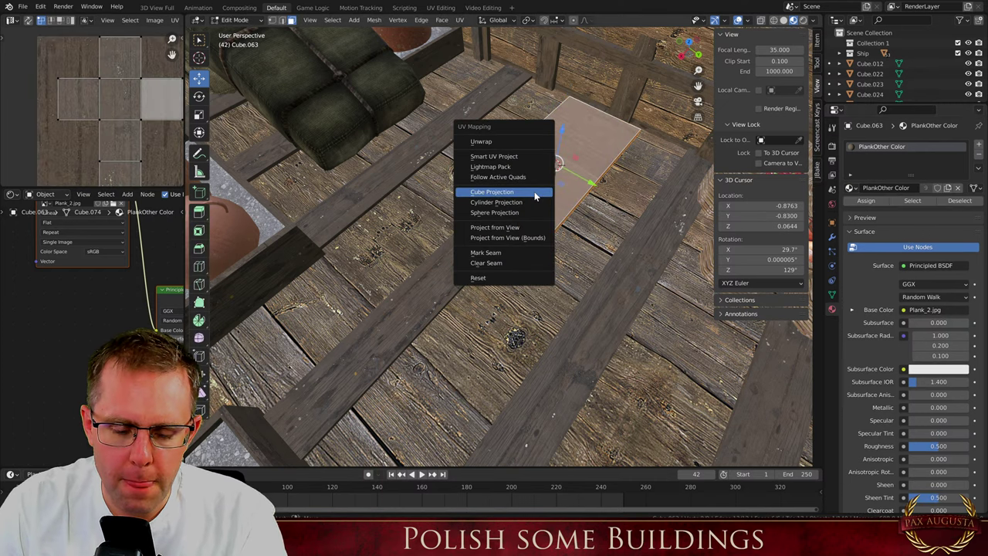
pyautogui.click(534, 192)
pyautogui.press('a')
pyautogui.press('s')
pyautogui.click(142, 138)
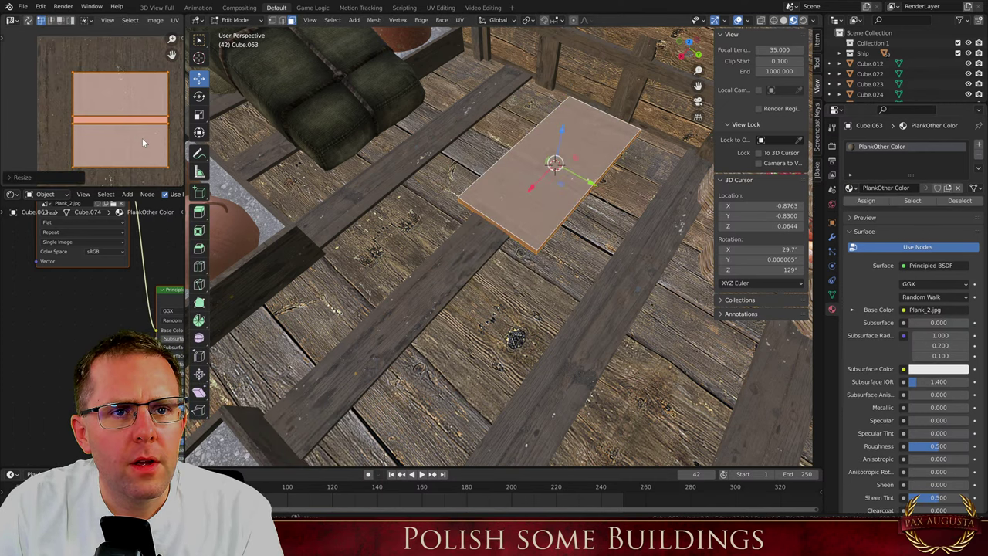
pyautogui.press('Tab')
pyautogui.scroll(-2, 470, 181)
pyautogui.scroll(2, 489, 144)
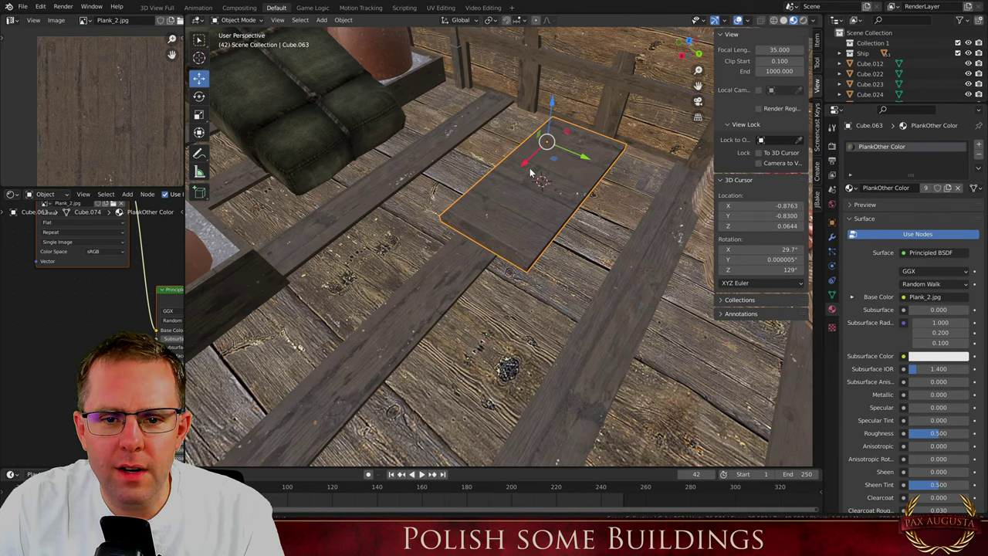
# Reset the 3D cursor to the world origin and frame the board in the view
pyautogui.hotkey('shift', 'c')
pyautogui.press('g')
pyautogui.click(530, 170)
pyautogui.press('KP_Decimal')
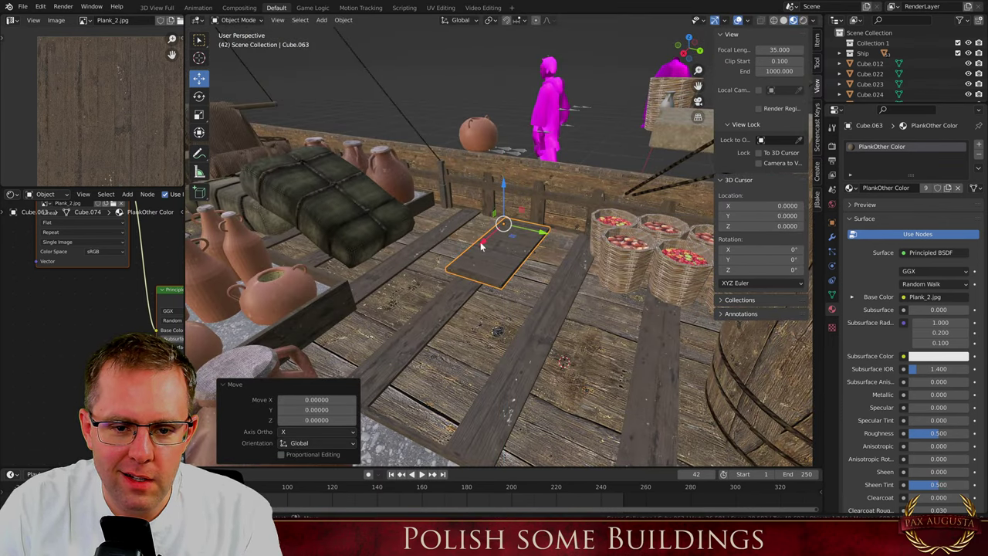
pyautogui.scroll(4, 503, 267)
pyautogui.press('Tab')
pyautogui.press('Tab')
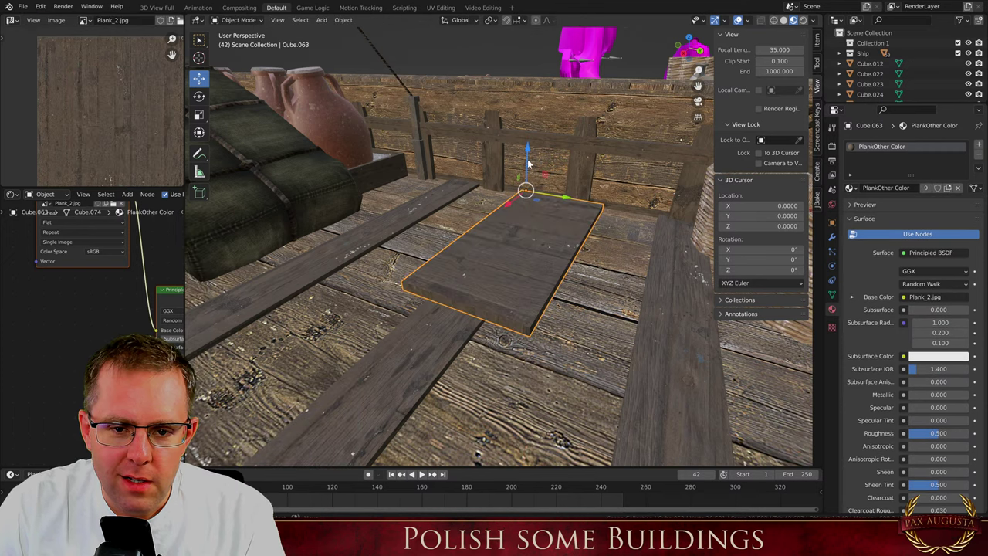
# Duplicate the board in place and raise the copy along Z above the original
pyautogui.moveTo(429, 199); pyautogui.dragTo(440, 228, button='middle')
pyautogui.scroll(3, 510, 227)
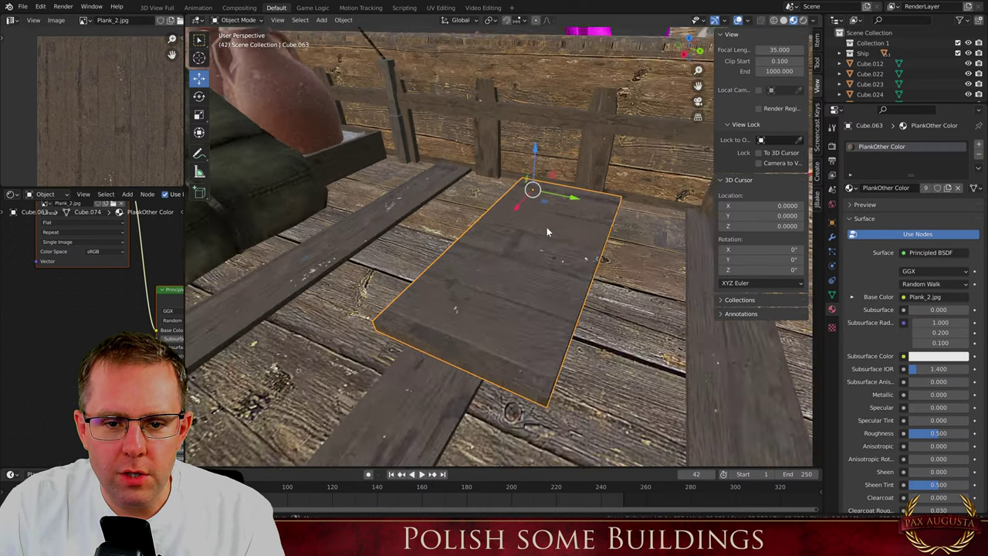
pyautogui.hotkey('shift', 'd')
pyautogui.rightClick(547, 225)
pyautogui.moveTo(525, 137); pyautogui.dragTo(533, 4)
# Extrude the raised board's top face inward at scale 0.908, and scale it to 0.955 along Y and about 1.047 along X
pyautogui.press('Tab')
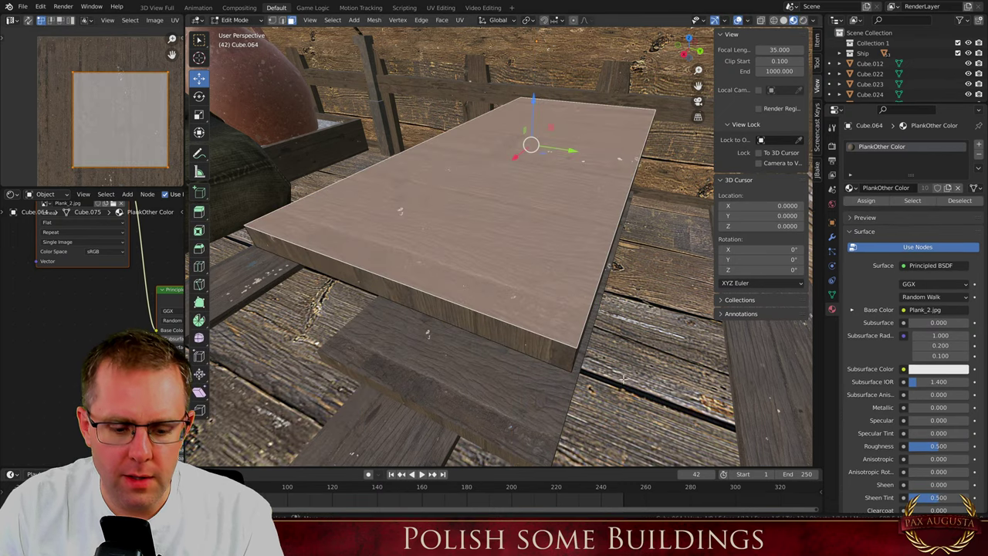
pyautogui.press('s')
pyautogui.click(616, 360)
pyautogui.press('s')
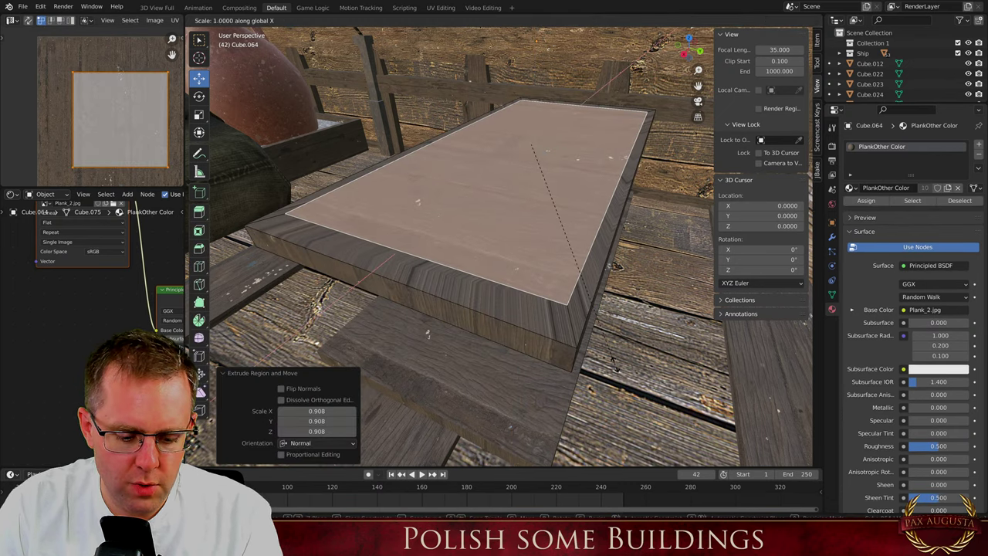
pyautogui.press('y')
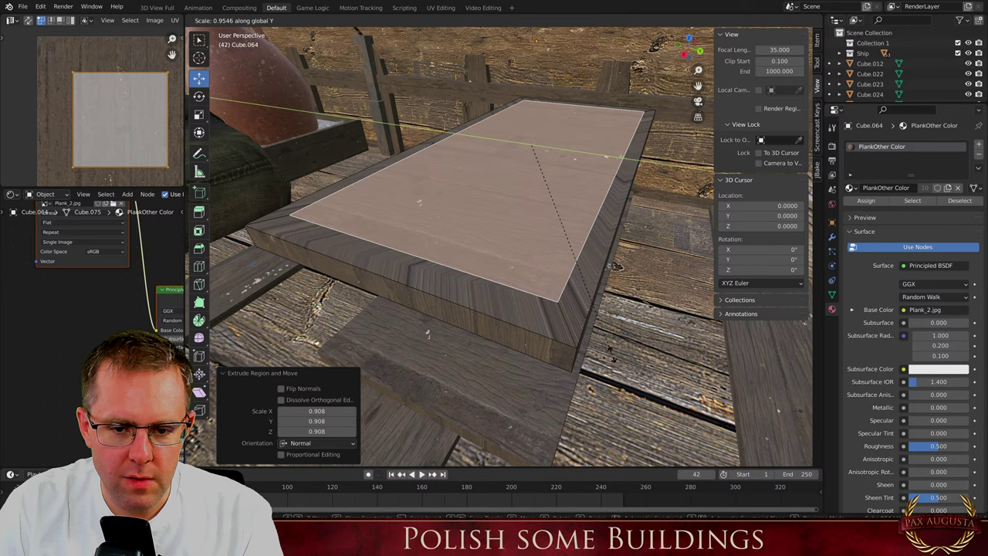
pyautogui.click(609, 357)
pyautogui.press('s')
pyautogui.press('y')
pyautogui.press('x')
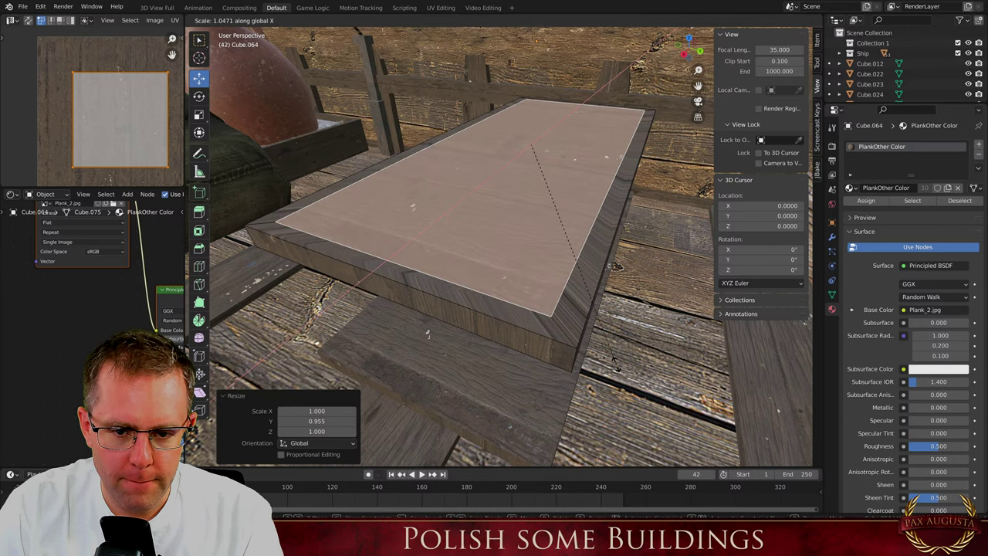
pyautogui.click(616, 369)
# Extrude the inset face about 0.027 downward and delete it together with the bottom face to leave an open frame
pyautogui.press('e')
pyautogui.click(620, 379)
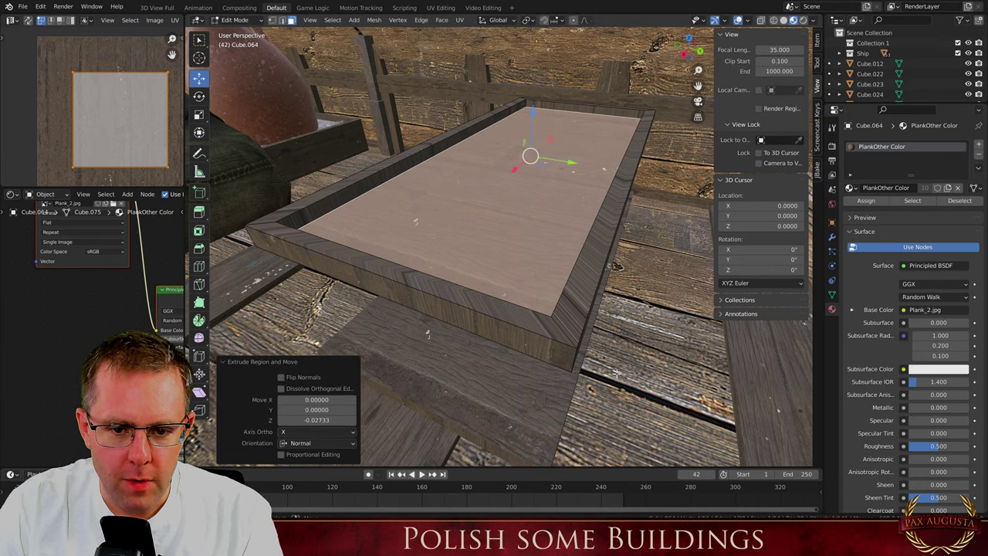
pyautogui.click(616, 342)
pyautogui.click(505, 217)
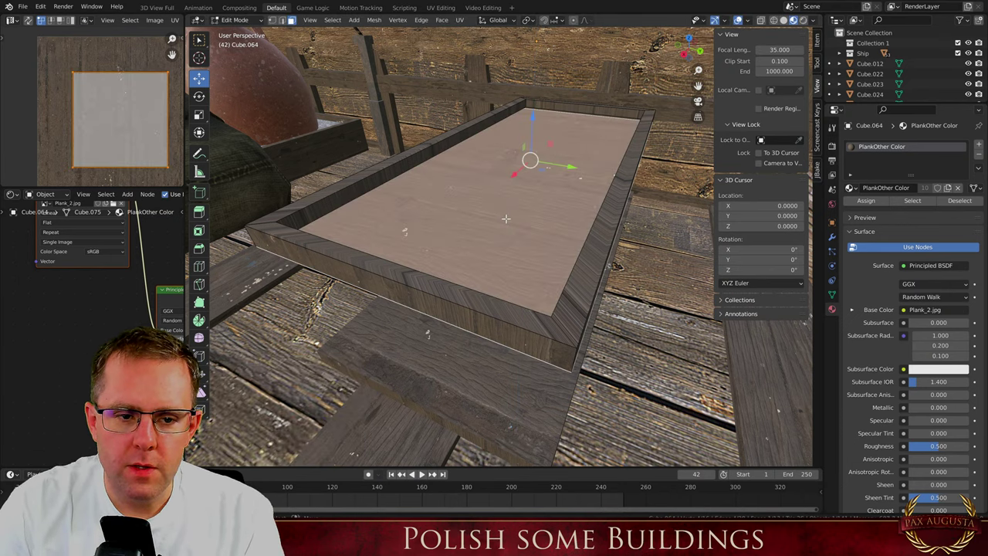
pyautogui.press('x')
pyautogui.press('f')
# Unwrap the entire open frame with Cube Projection
pyautogui.press('a')
pyautogui.press('u')
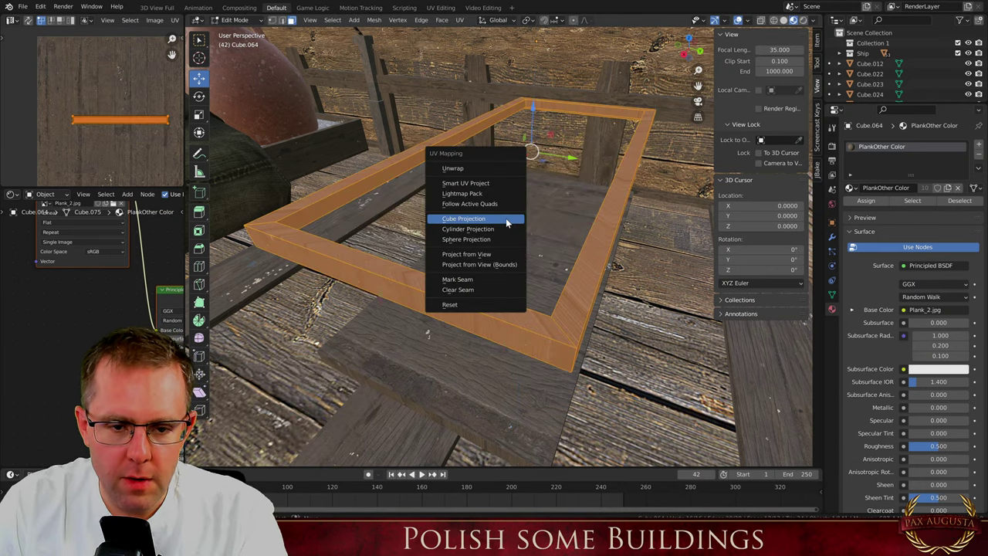
pyautogui.click(505, 220)
pyautogui.press('Tab')
pyautogui.scroll(-6, 421, 239)
pyautogui.scroll(4, 464, 276)
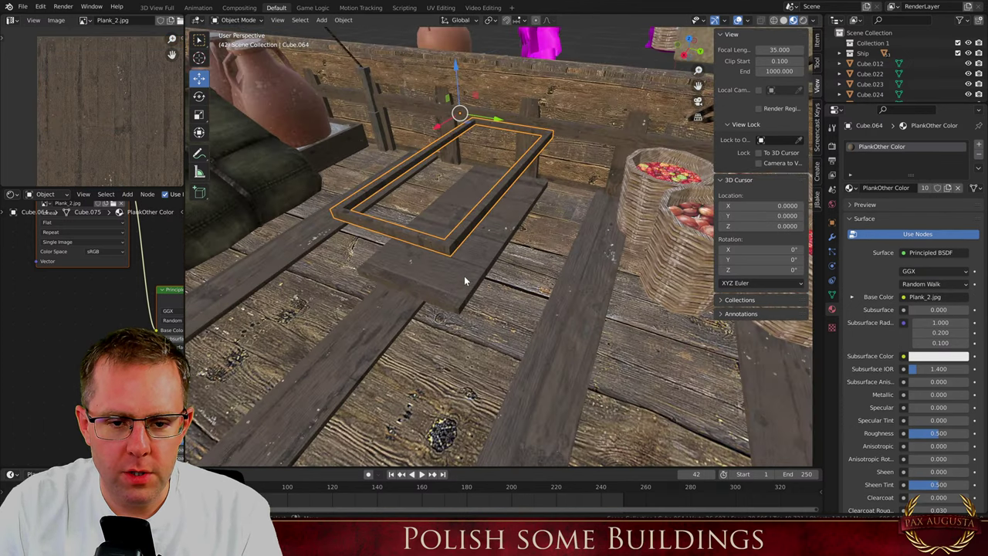
# Add two loop cuts across the frame's near short rail and spread them to the corners by scaling 2.635 along Y
pyautogui.scroll(2, 464, 294)
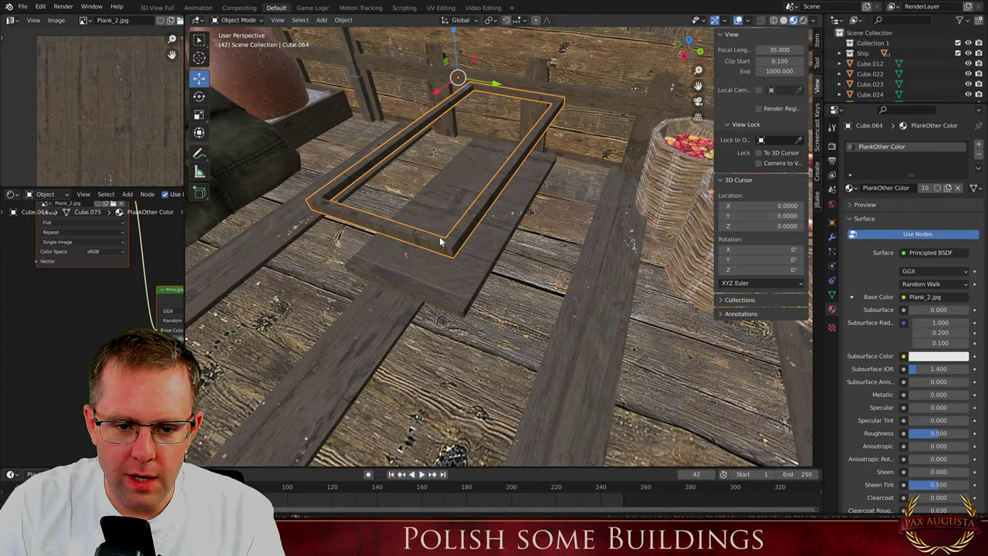
pyautogui.press('Tab')
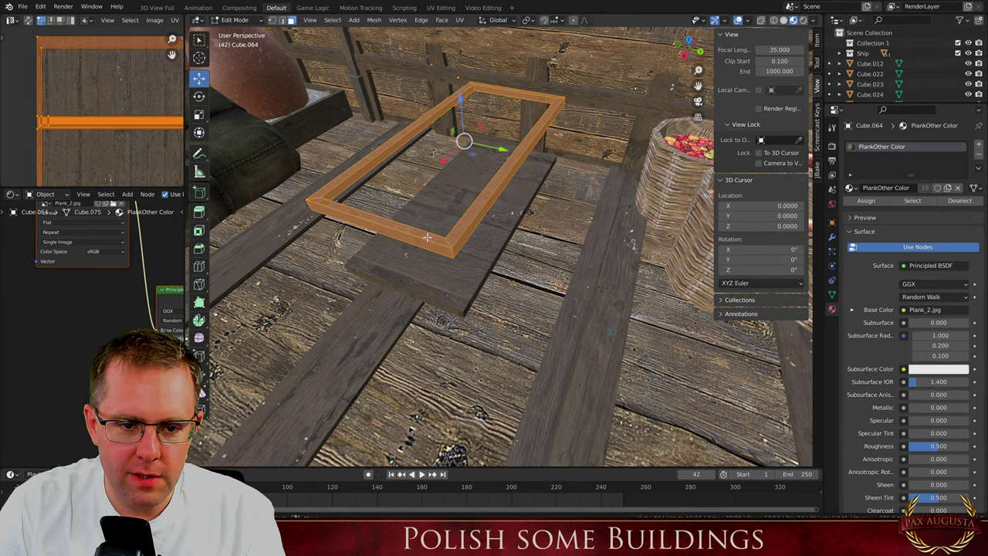
pyautogui.scroll(2, 427, 237)
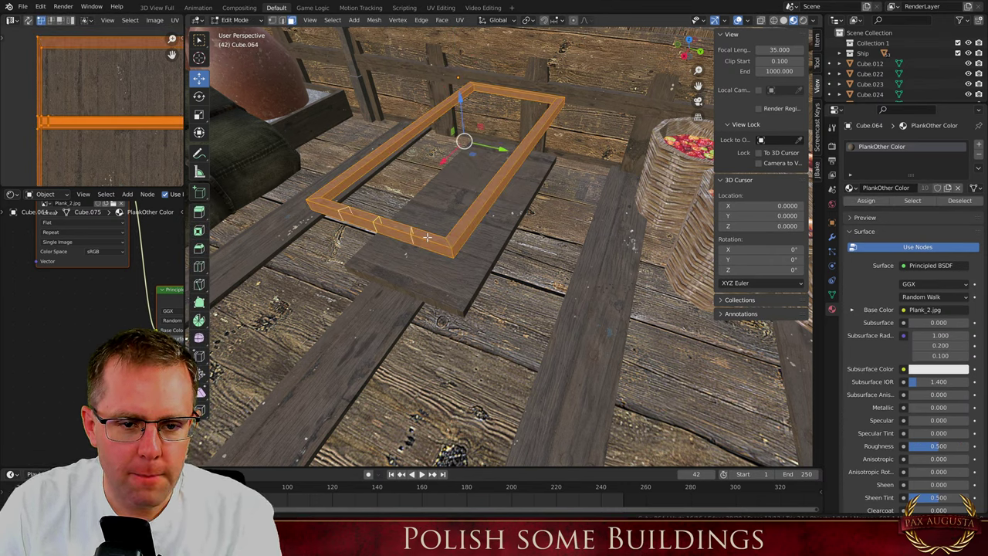
pyautogui.scroll(-1, 427, 237)
pyautogui.click(427, 237)
pyautogui.click(427, 237)
pyautogui.press('s')
pyautogui.press('y')
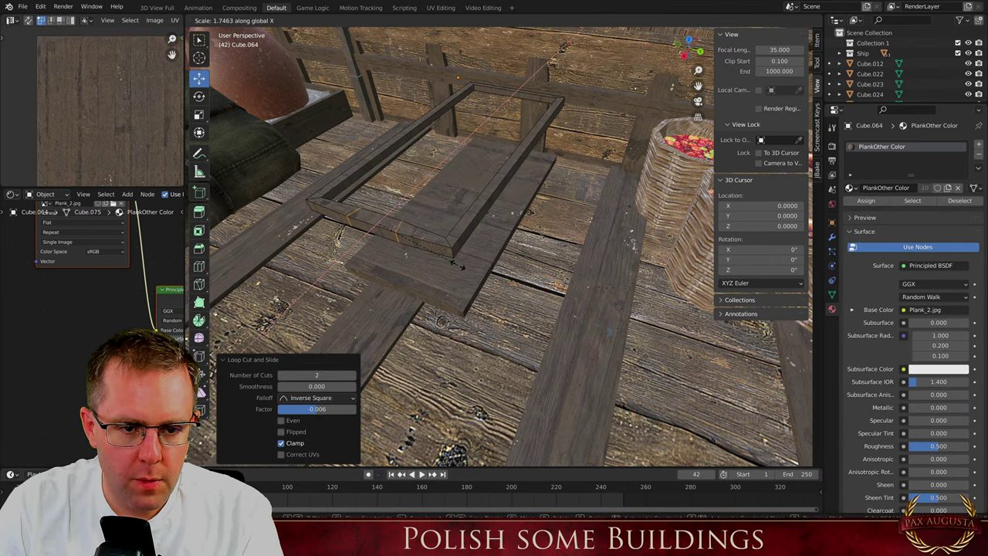
pyautogui.click(498, 281)
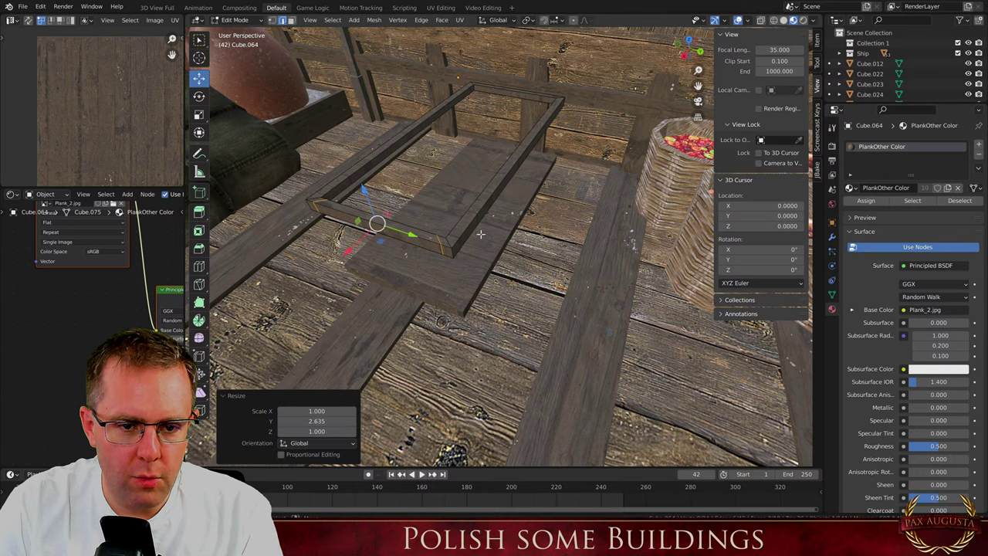
# Add two loop cuts across the frame's far short rail and spread them to the corners by scaling 2.638 along Y
pyautogui.moveTo(499, 281); pyautogui.dragTo(471, 332, button='middle')
pyautogui.scroll(3, 541, 108)
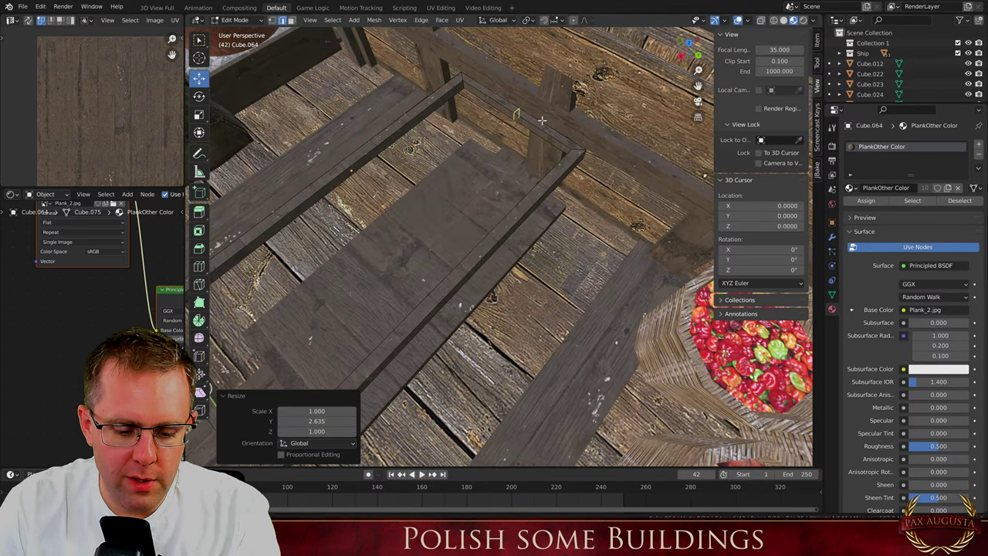
pyautogui.hotkey('ctrl', 'r')
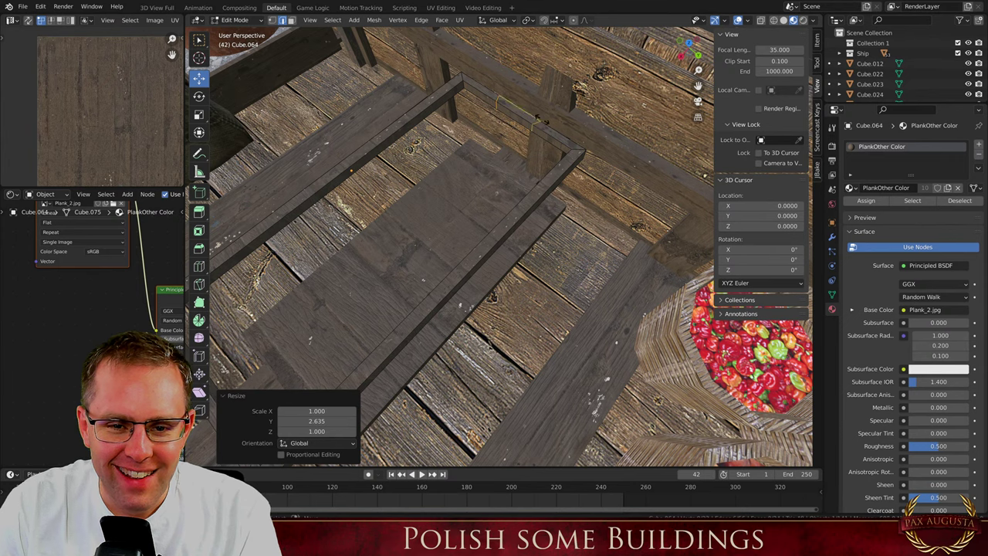
pyautogui.click(543, 120)
pyautogui.press('s')
pyautogui.press('x')
pyautogui.press('y')
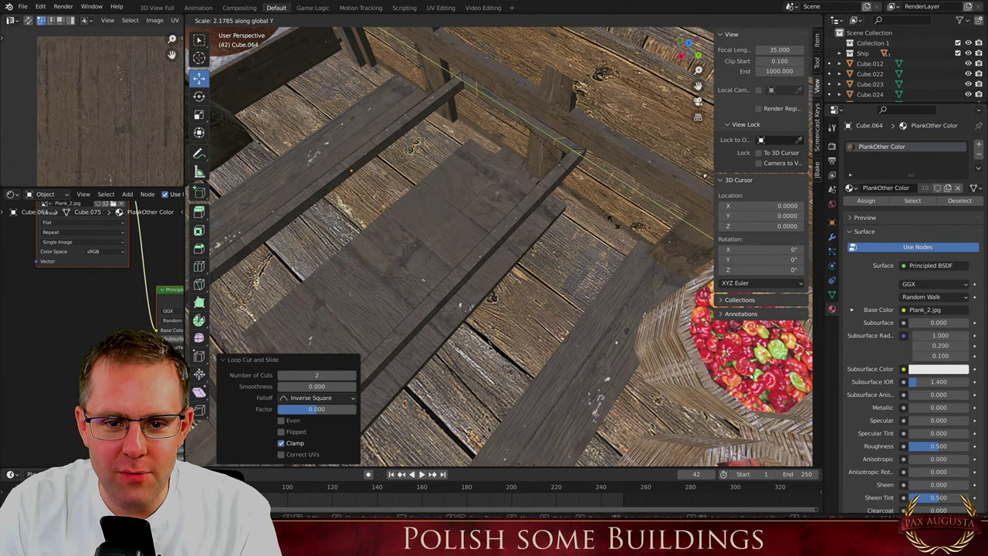
pyautogui.click(633, 242)
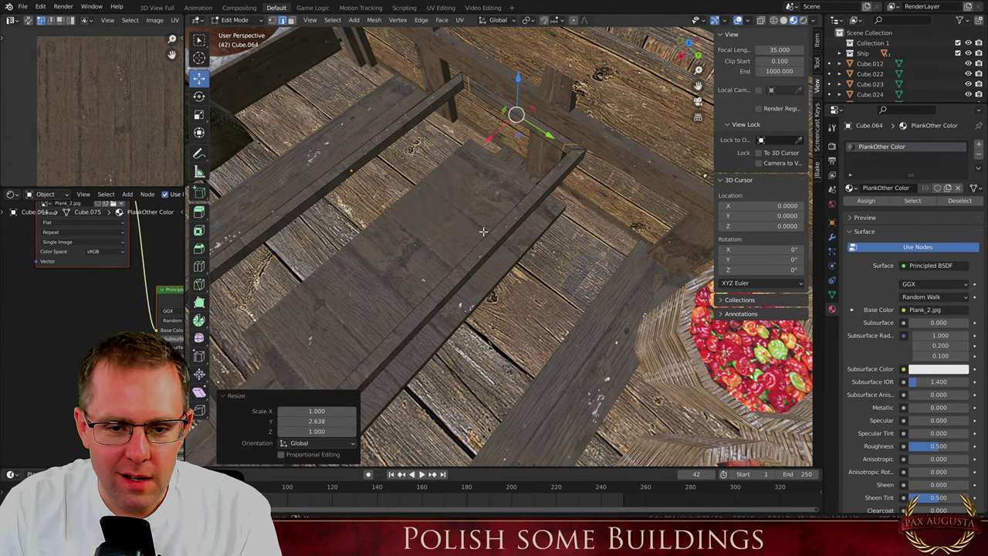
# Cut a loop near the far corner of each long rail, moving one -0.47712 along X and sliding the other at factor -0.943
pyautogui.press('g')
pyautogui.press('g')
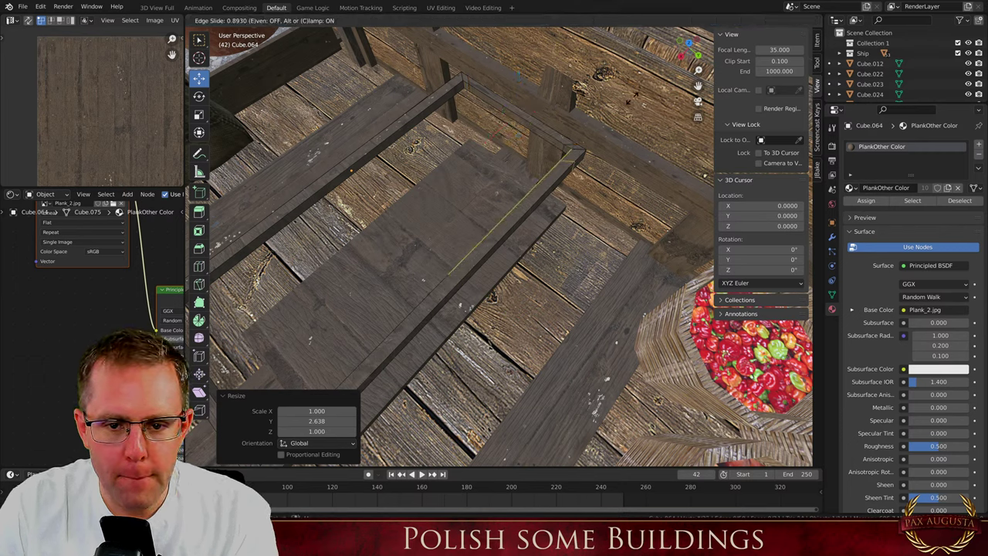
pyautogui.rightClick(619, 108)
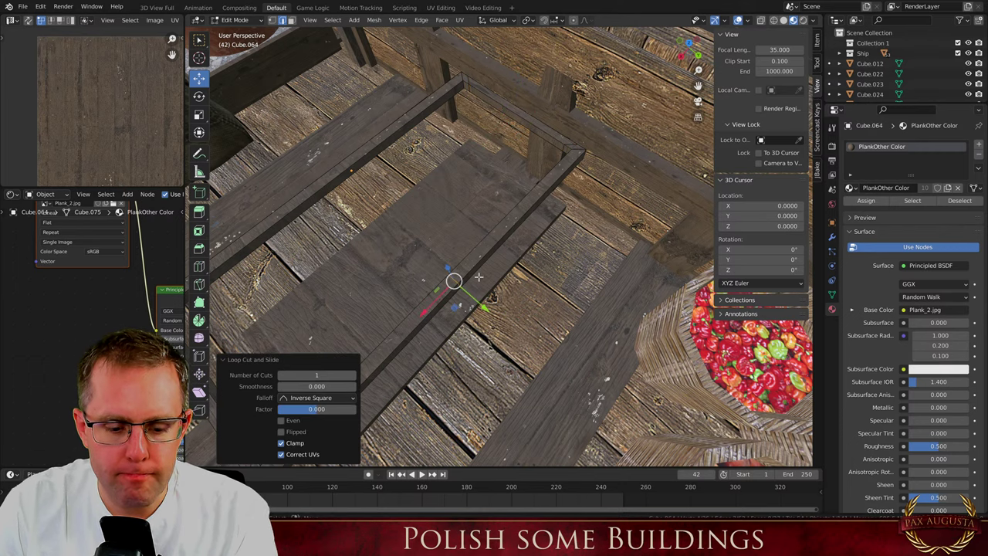
pyautogui.moveTo(426, 312); pyautogui.dragTo(545, 191)
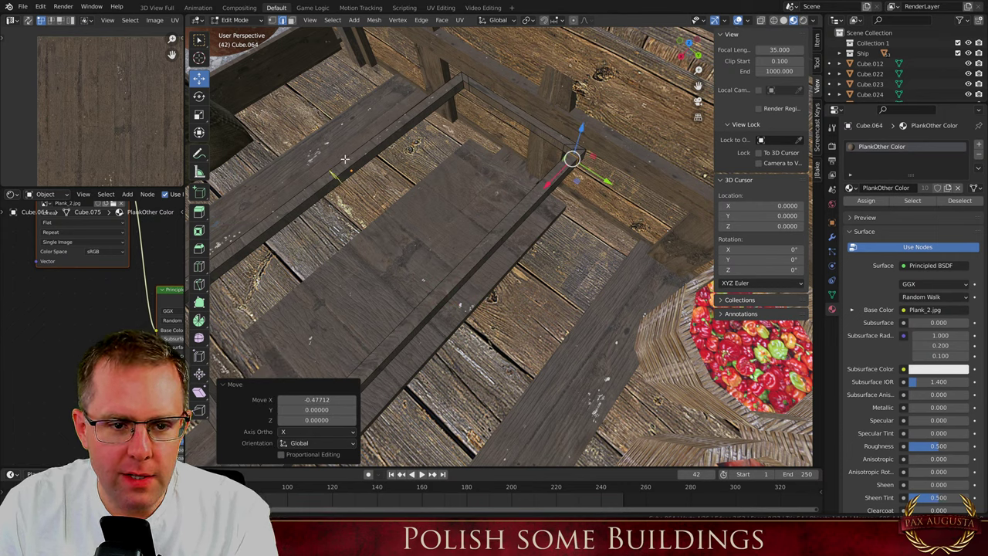
pyautogui.press('g')
pyautogui.press('g')
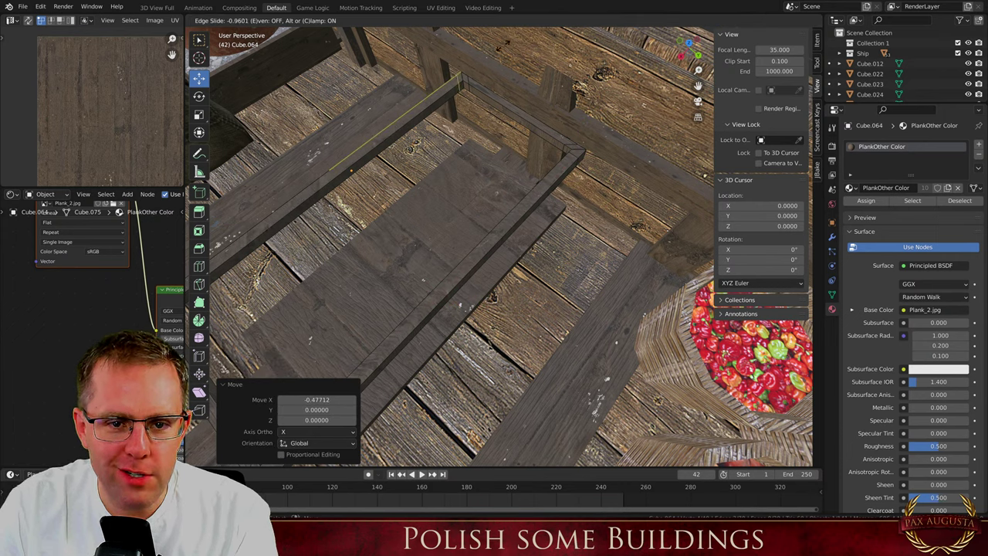
pyautogui.click(500, 47)
# Add a loop cut near the near corner of each long rail, sliding them at factors 0.965 and 0.958
pyautogui.scroll(-2, 479, 77)
pyautogui.moveTo(468, 93); pyautogui.dragTo(417, 154, button='middle')
pyautogui.scroll(2, 369, 161)
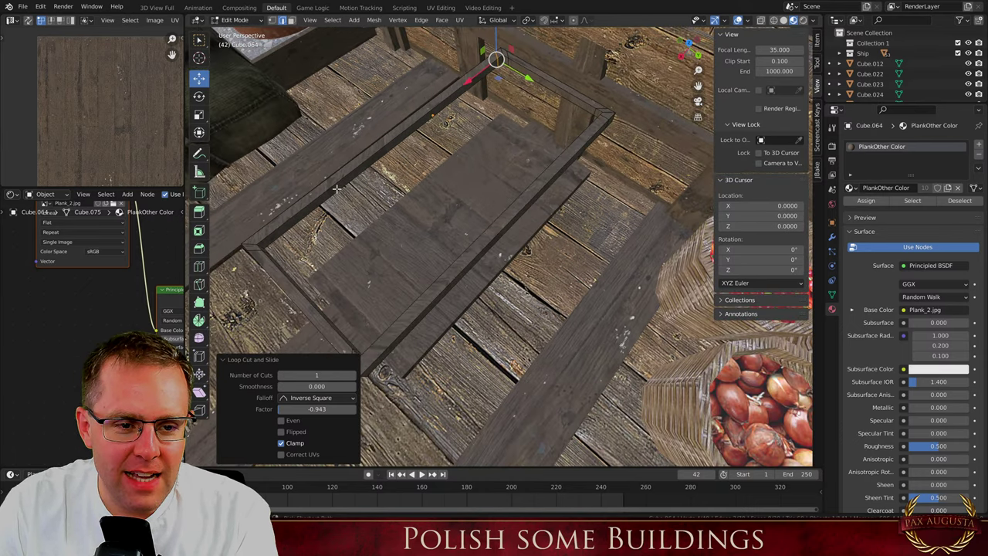
pyautogui.hotkey('ctrl', 'r')
pyautogui.click(394, 140)
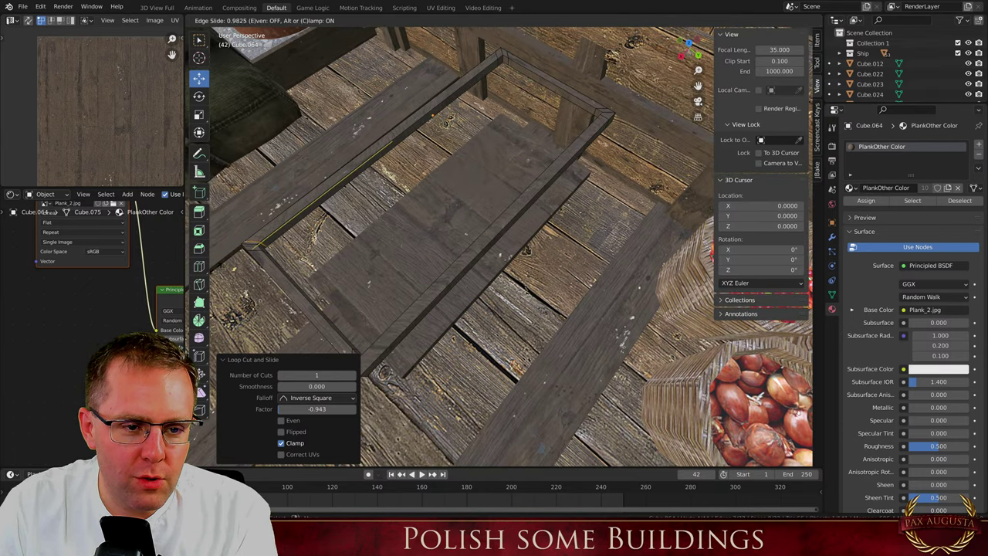
pyautogui.click(261, 241)
pyautogui.moveTo(261, 241); pyautogui.dragTo(425, 257, button='middle')
pyautogui.press('g')
pyautogui.press('g')
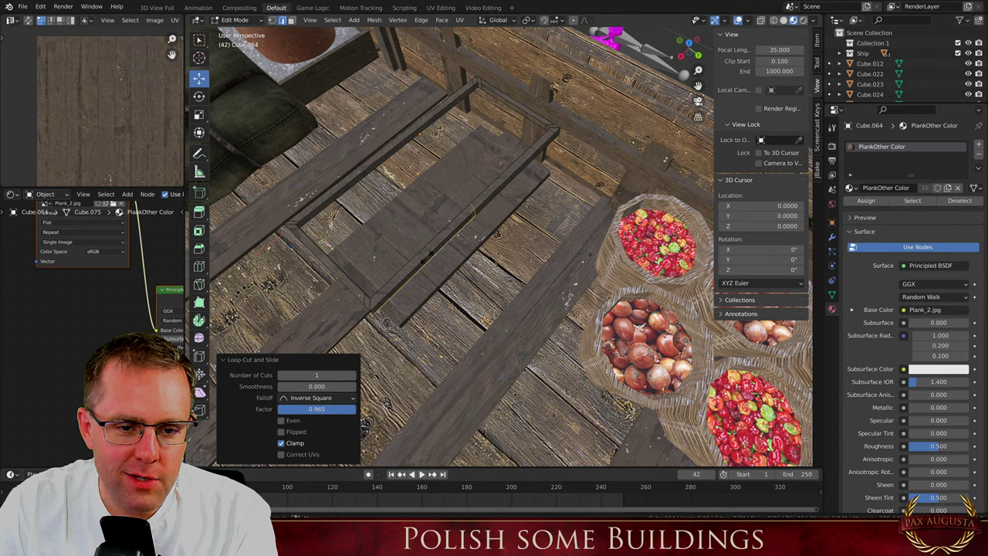
pyautogui.click(329, 333)
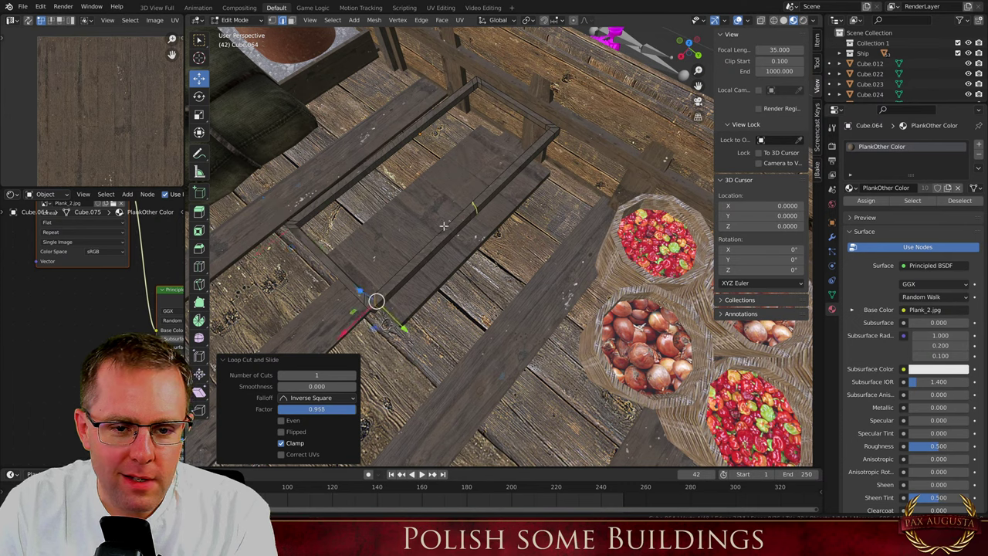
# Add a pair of closely spaced loop cuts around the middle of each long rail to mark centre posts
pyautogui.press('g')
pyautogui.press('g')
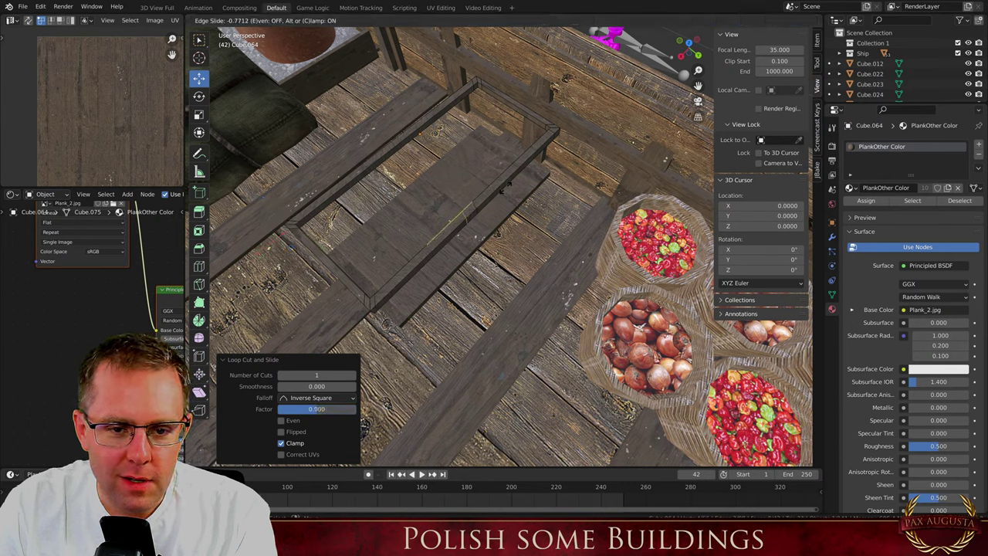
pyautogui.click(511, 182)
pyautogui.hotkey('ctrl', 'r')
pyautogui.click(412, 128)
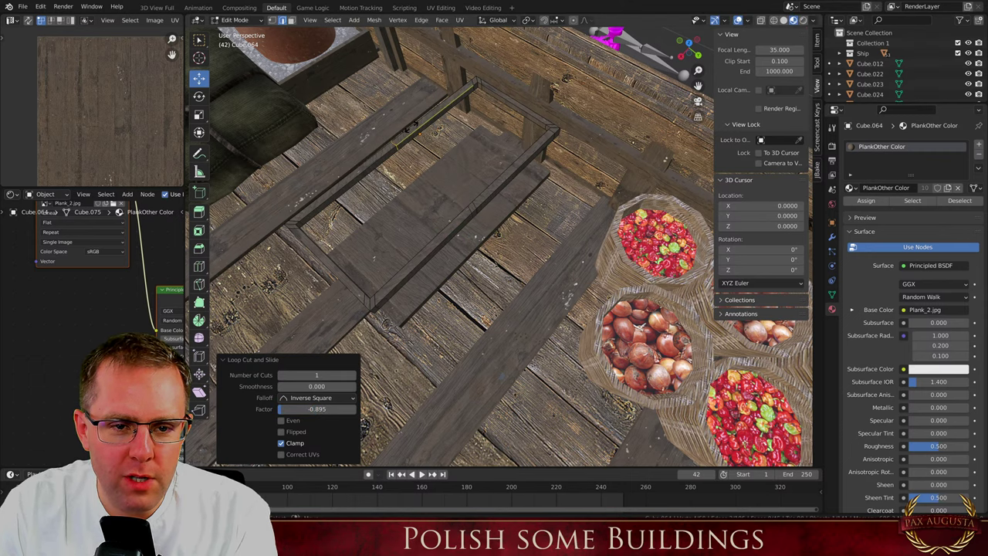
pyautogui.click(425, 126)
pyautogui.hotkey('ctrl', 'r')
pyautogui.press('g')
pyautogui.press('g')
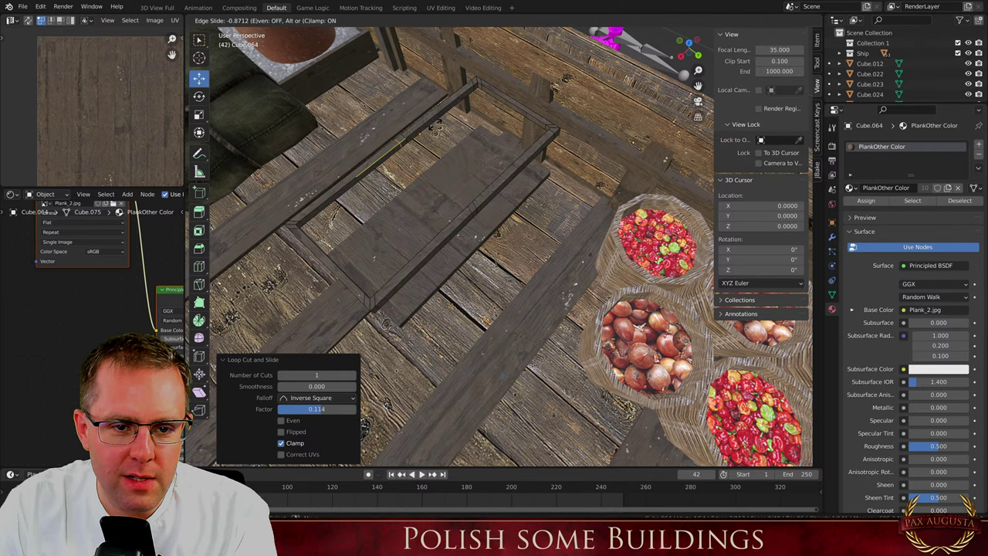
pyautogui.click(396, 150)
# Isolate the frame and select its underside edge loops, leaving out the stretches between posts on one long rail and the adjoining short rail
pyautogui.press('KP_Divide')
pyautogui.moveTo(411, 172); pyautogui.dragTo(475, 220, button='middle')
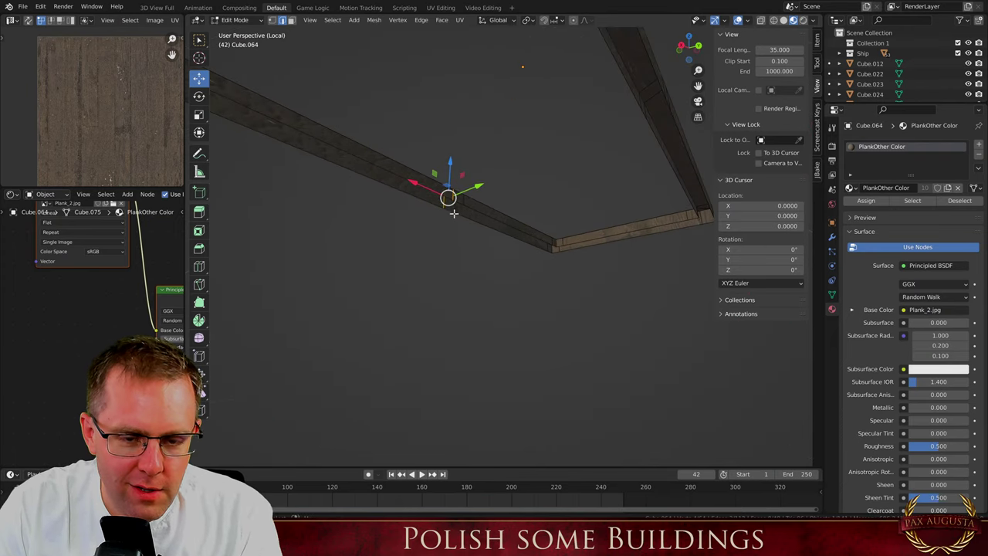
pyautogui.click(451, 213)
pyautogui.keyDown('alt'); pyautogui.click(456, 201); pyautogui.keyUp('alt')
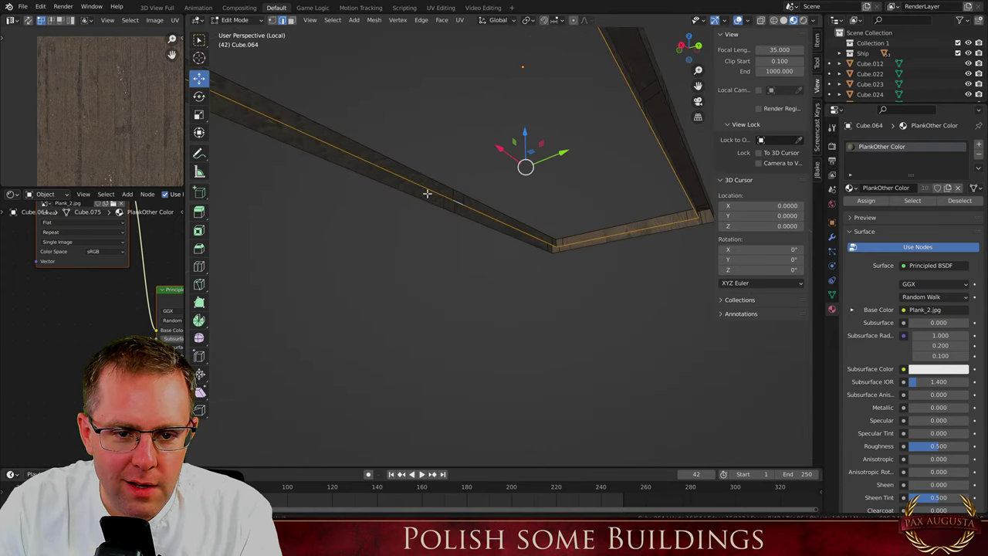
pyautogui.keyDown('alt'); pyautogui.keyDown('shift'); pyautogui.click(419, 201); pyautogui.keyUp('shift'); pyautogui.keyUp('alt')
pyautogui.keyDown('shift'); pyautogui.click(427, 189); pyautogui.keyUp('shift')
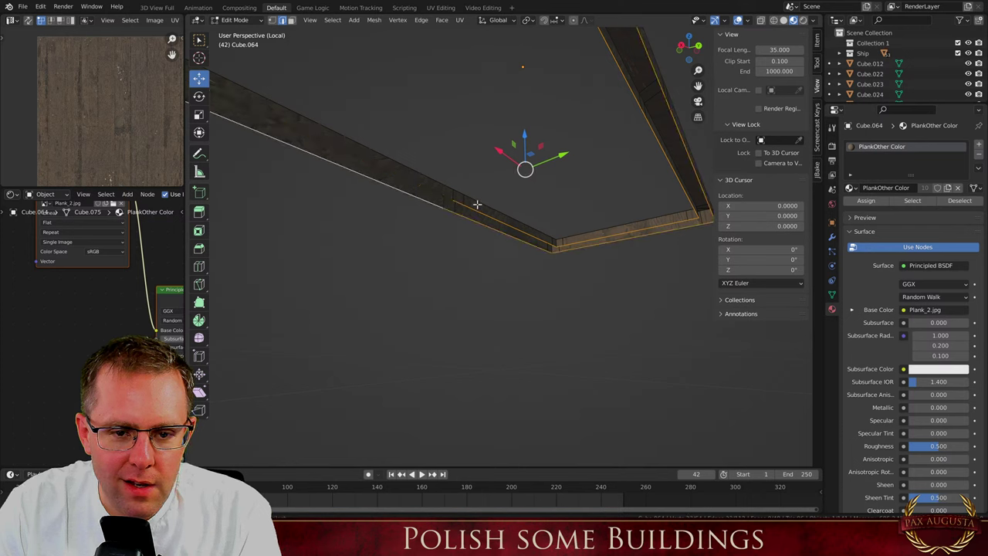
pyautogui.keyDown('shift'); pyautogui.click(497, 214); pyautogui.keyUp('shift')
pyautogui.keyDown('shift'); pyautogui.click(530, 234); pyautogui.keyUp('shift')
pyautogui.keyDown('shift'); pyautogui.click(538, 227); pyautogui.keyUp('shift')
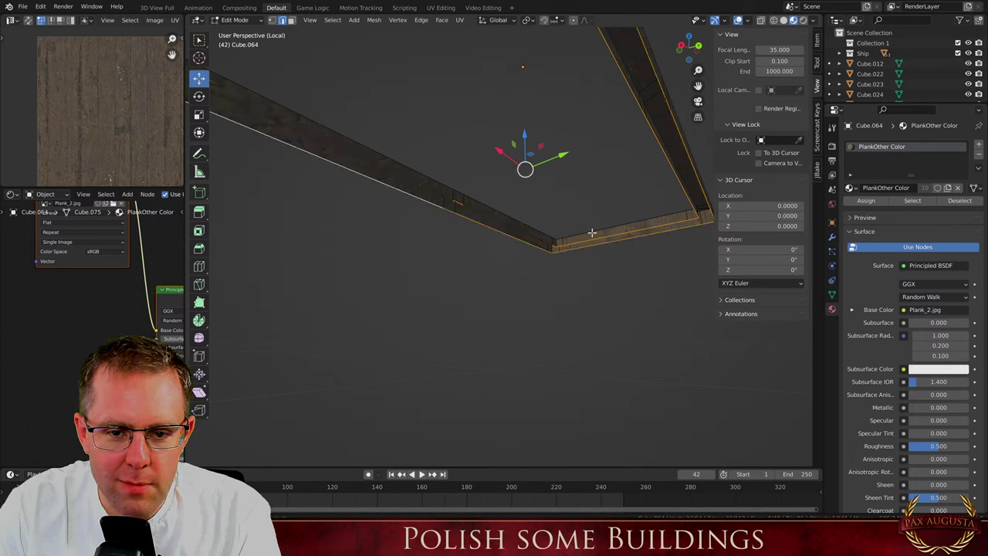
pyautogui.keyDown('shift'); pyautogui.click(633, 233); pyautogui.keyUp('shift')
pyautogui.keyDown('shift'); pyautogui.click(616, 241); pyautogui.keyUp('shift')
pyautogui.keyDown('shift'); pyautogui.click(530, 246); pyautogui.keyUp('shift')
# Deselect the remaining stretches between posts and extrude the underside post edges downward along Z as legs, with the full scene shown again
pyautogui.scroll(-5, 554, 285)
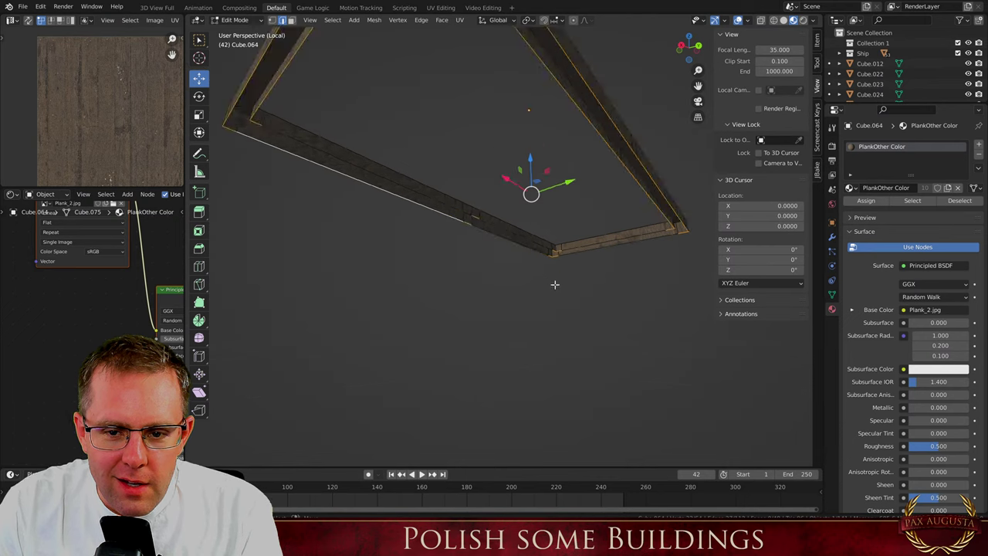
pyautogui.scroll(2, 548, 215)
pyautogui.keyDown('shift'); pyautogui.click(545, 200); pyautogui.keyUp('shift')
pyautogui.keyDown('shift'); pyautogui.click(546, 207); pyautogui.keyUp('shift')
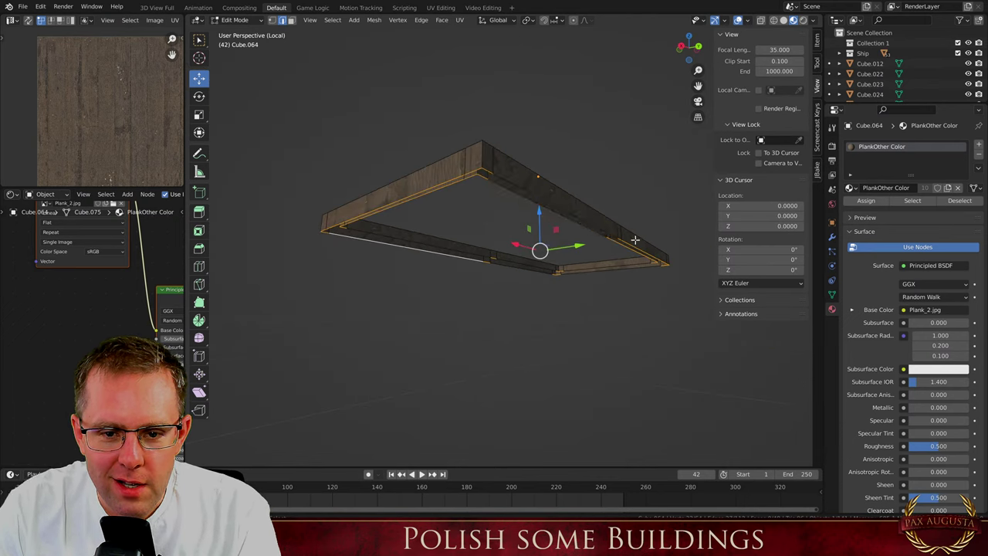
pyautogui.keyDown('shift'); pyautogui.click(642, 240); pyautogui.keyUp('shift')
pyautogui.keyDown('shift'); pyautogui.click(633, 249); pyautogui.keyUp('shift')
pyautogui.keyDown('shift'); pyautogui.click(638, 233); pyautogui.keyUp('shift')
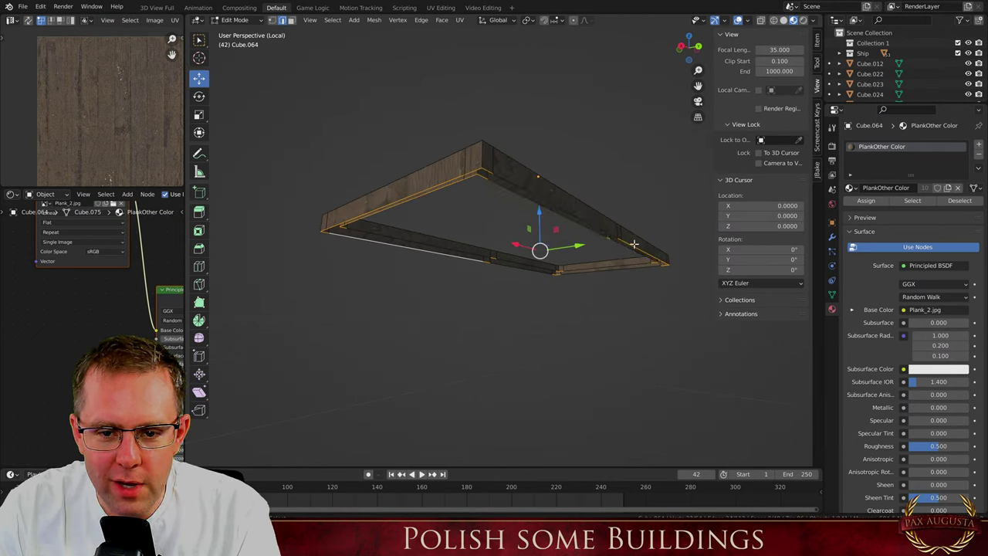
pyautogui.keyDown('shift'); pyautogui.click(633, 244); pyautogui.keyUp('shift')
pyautogui.keyDown('shift'); pyautogui.click(440, 183); pyautogui.keyUp('shift')
pyautogui.keyDown('shift'); pyautogui.click(439, 191); pyautogui.keyUp('shift')
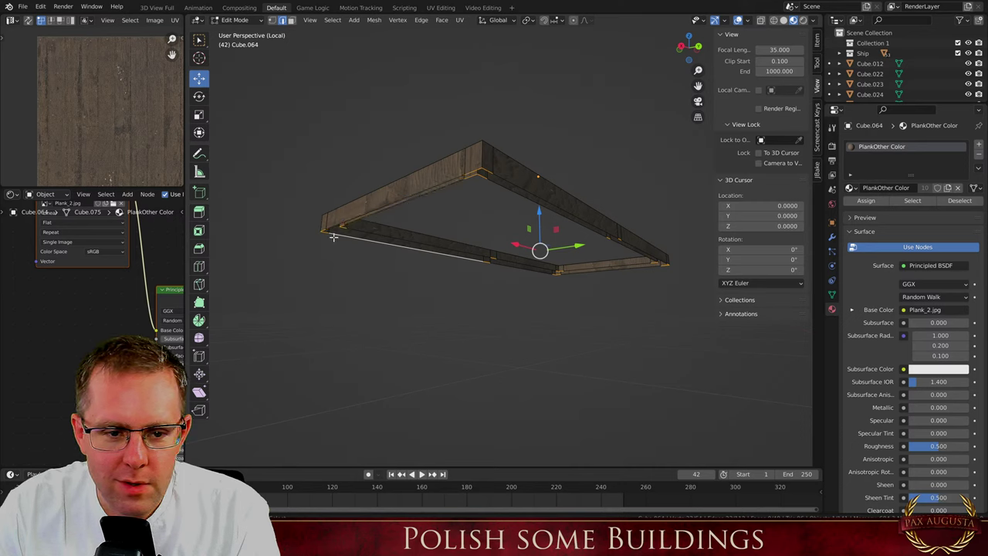
pyautogui.keyDown('shift'); pyautogui.click(351, 238); pyautogui.keyUp('shift')
pyautogui.press('e')
pyautogui.press('z')
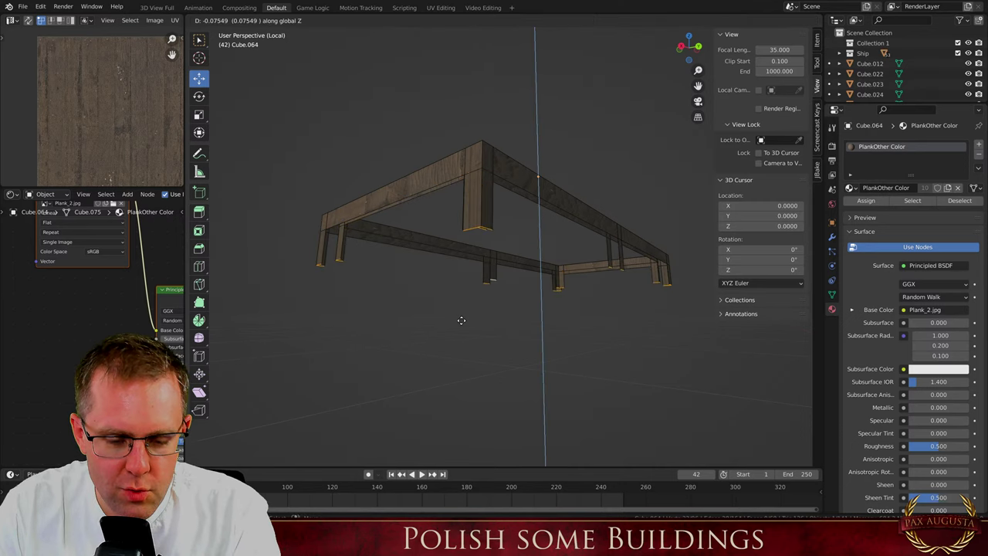
pyautogui.press('KP_Divide')
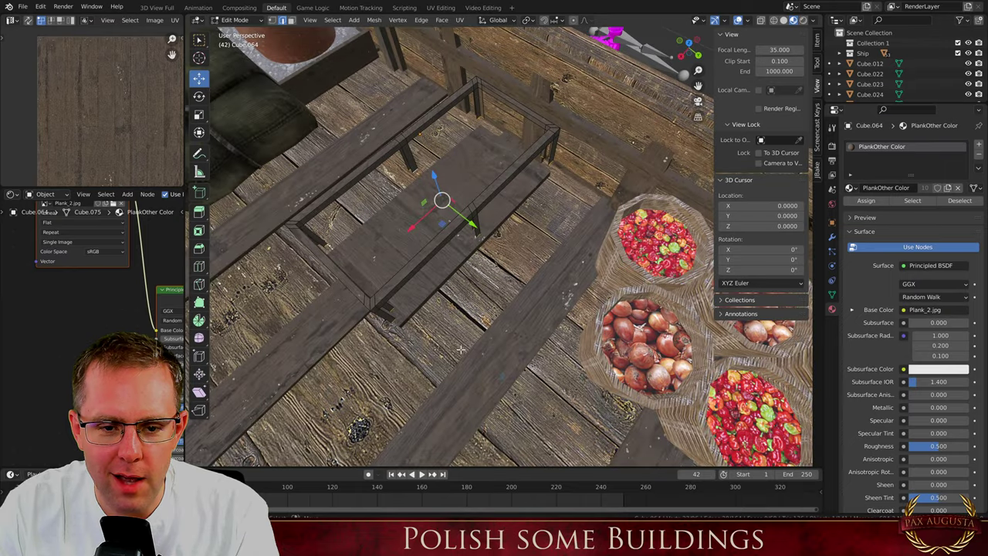
pyautogui.scroll(2, 390, 328)
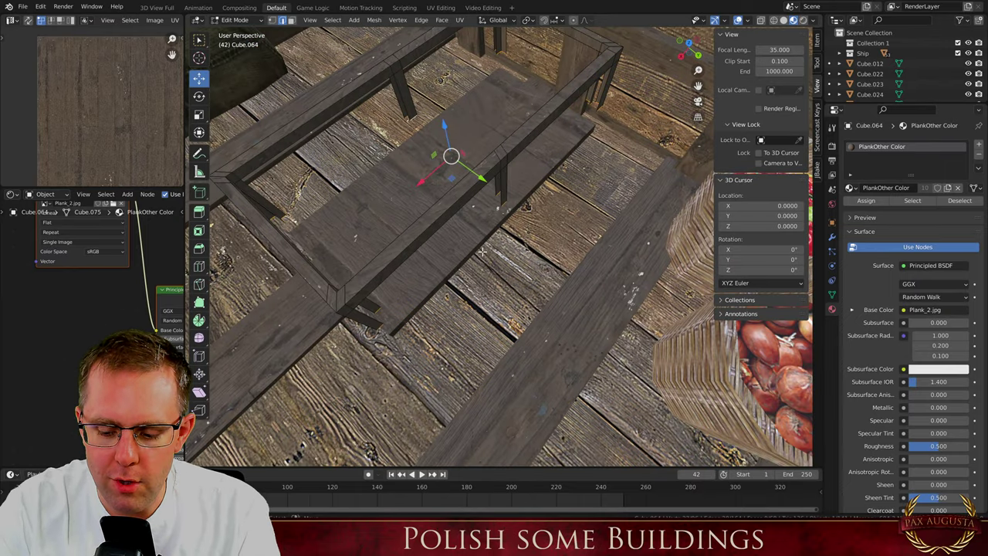
# Undo the leg extrusion, its edge selection and the loop cuts on the frame's long rails
pyautogui.hotkey('ctrl', 'z')
pyautogui.hotkey('ctrl', 'z')
pyautogui.hotkey('ctrl', 'z')
pyautogui.hotkey('ctrl', 'z')
pyautogui.hotkey('ctrl', 'z')
pyautogui.hotkey('ctrl', 'z')
pyautogui.hotkey('ctrl', 'z')
pyautogui.hotkey('ctrl', 'z')
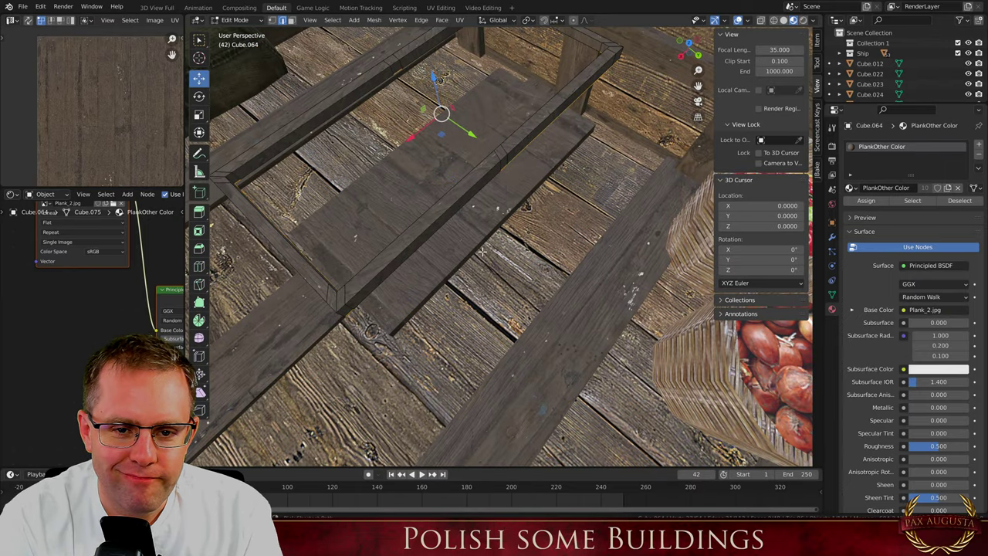
pyautogui.hotkey('ctrl', 'z')
pyautogui.hotkey('ctrl', 'z')
pyautogui.hotkey('ctrl', 'z')
pyautogui.hotkey('ctrl', 'z')
pyautogui.hotkey('ctrl', 'z')
pyautogui.hotkey('ctrl', 'z')
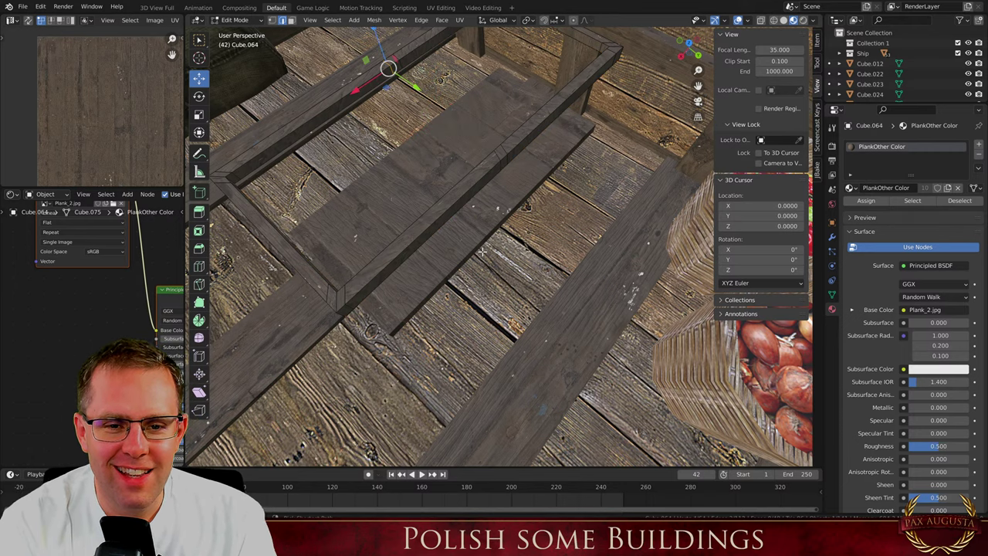
pyautogui.press('Tab')
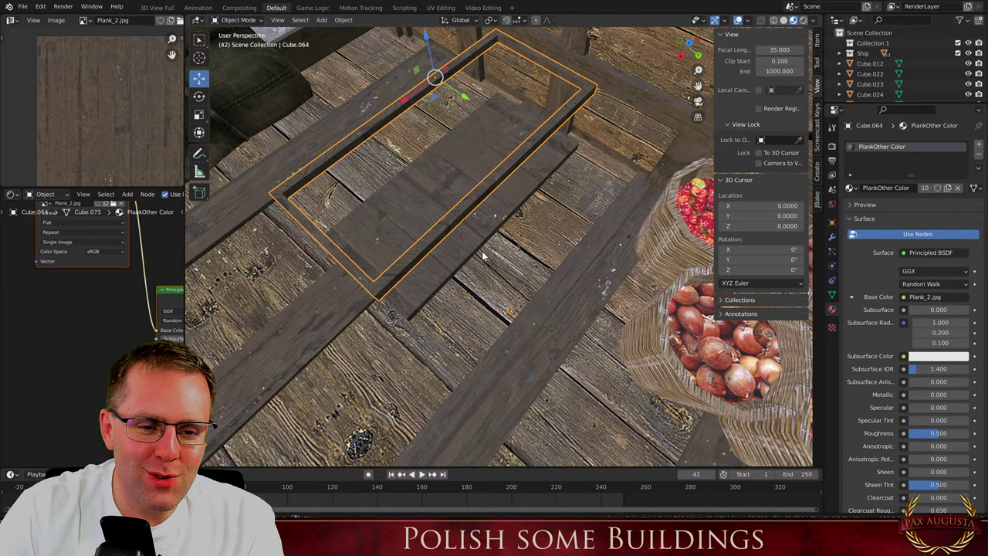
pyautogui.press('Tab')
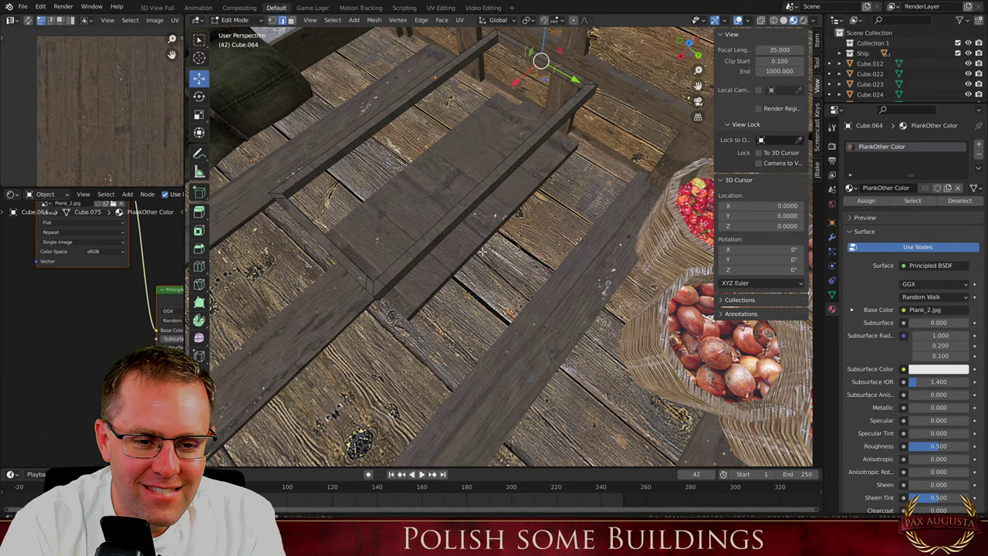
# Undo the remaining mesh edits on the frame and return it to Object Mode
pyautogui.hotkey('ctrl', 'z')
pyautogui.hotkey('ctrl', 'z')
pyautogui.press('Tab')
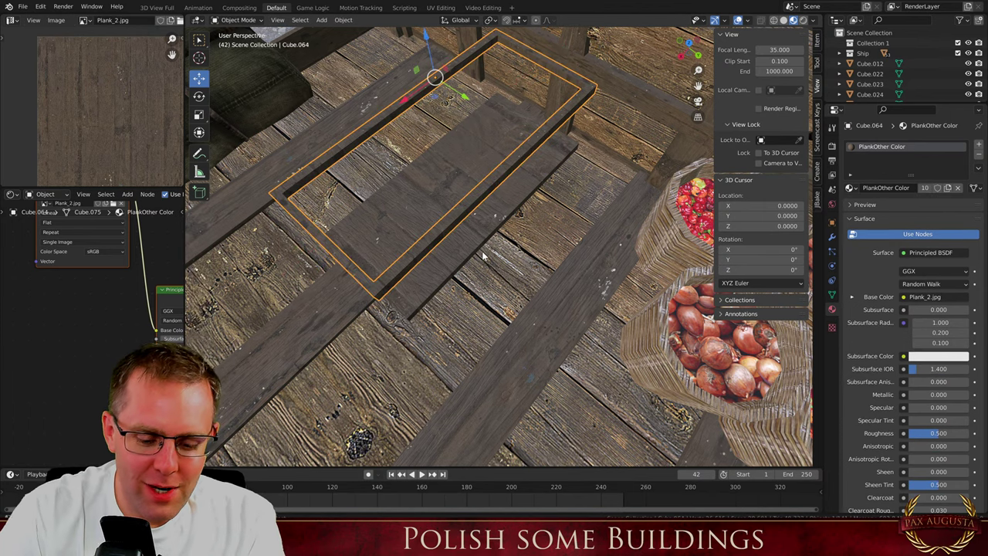
pyautogui.press('Tab')
pyautogui.press('Tab')
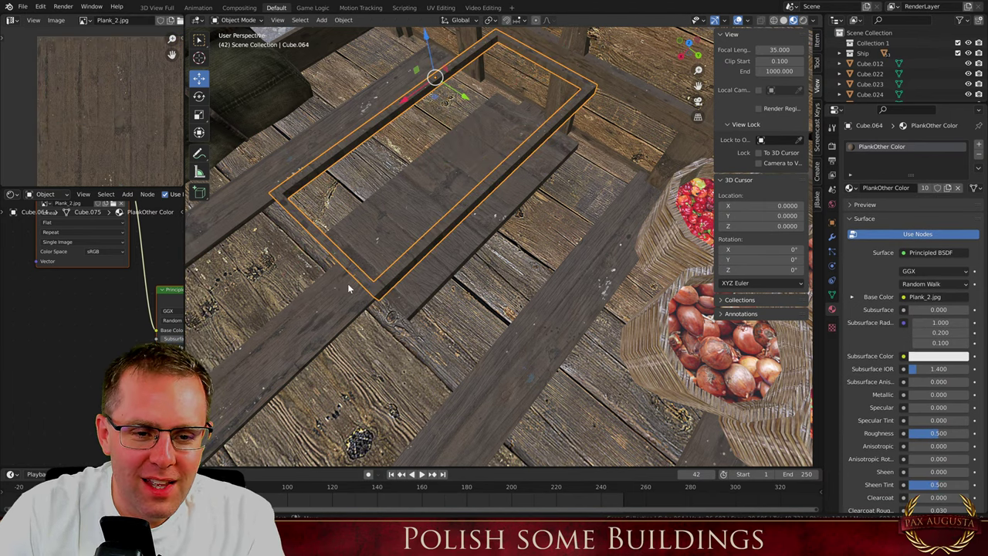
# Add a cube at the frame's near corner, placed with the 3D cursor, and scale it down to a small block
pyautogui.scroll(2, 348, 283)
pyautogui.keyDown('shift'); pyautogui.rightClick(399, 287); pyautogui.keyUp('shift')
pyautogui.hotkey('shift', 'a')
pyautogui.moveTo(355, 284)
pyautogui.click(456, 302)
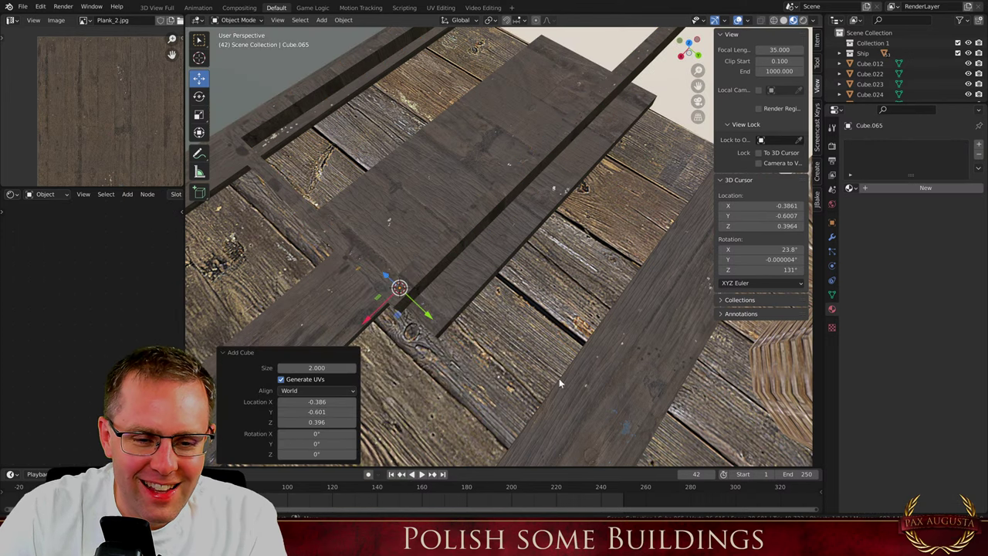
pyautogui.press('s')
pyautogui.click(417, 279)
pyautogui.press('s')
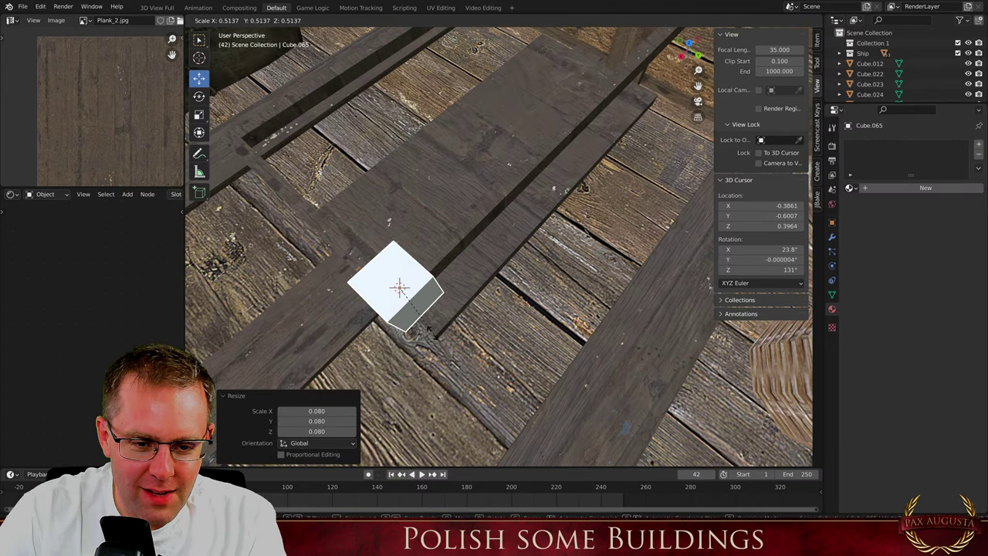
pyautogui.click(407, 298)
# Stretch the small cube about 16.5 times along Z into a post and lower it about 0.16 towards the base board
pyautogui.moveTo(407, 298); pyautogui.dragTo(458, 150, button='middle')
pyautogui.press('s')
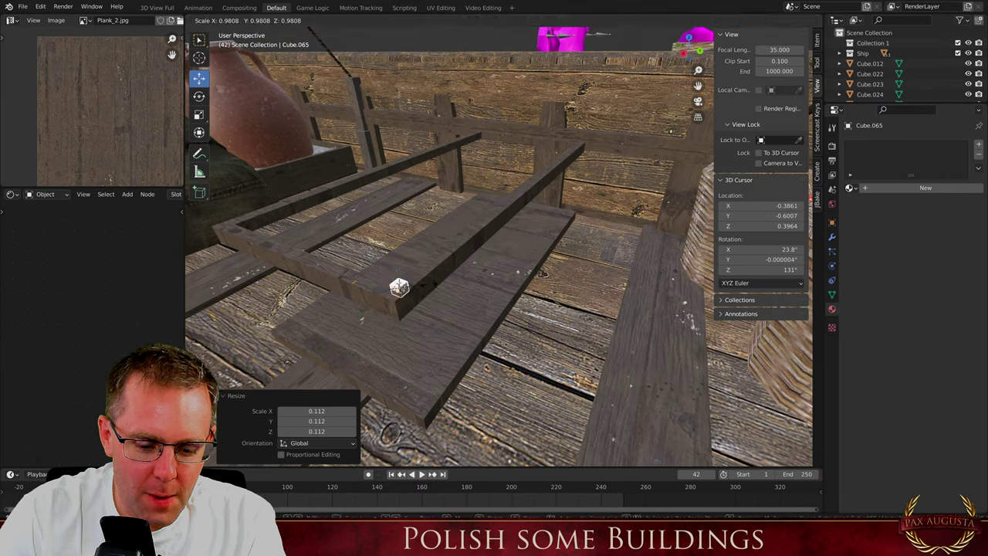
pyautogui.press('z')
pyautogui.click(389, 258)
pyautogui.press('g')
pyautogui.press('z')
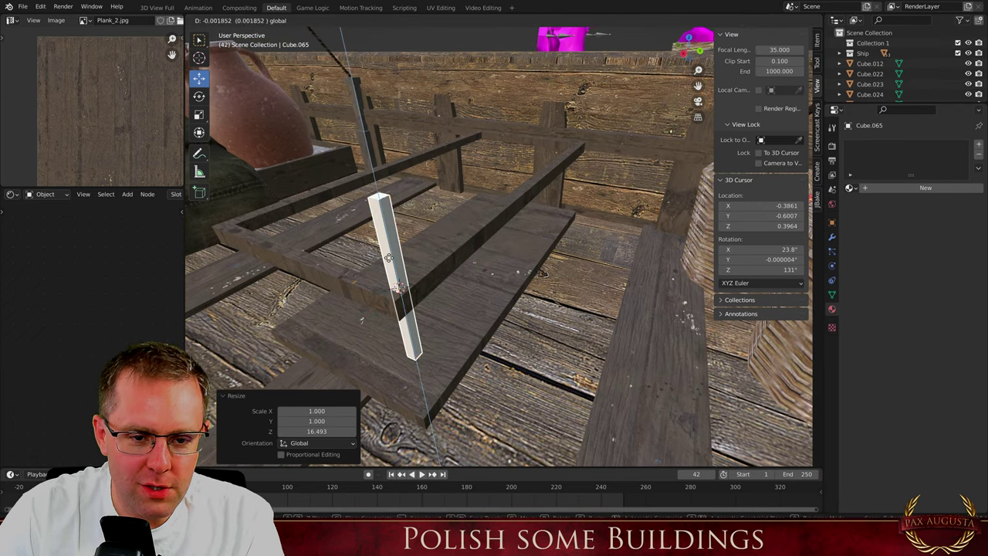
pyautogui.click(407, 334)
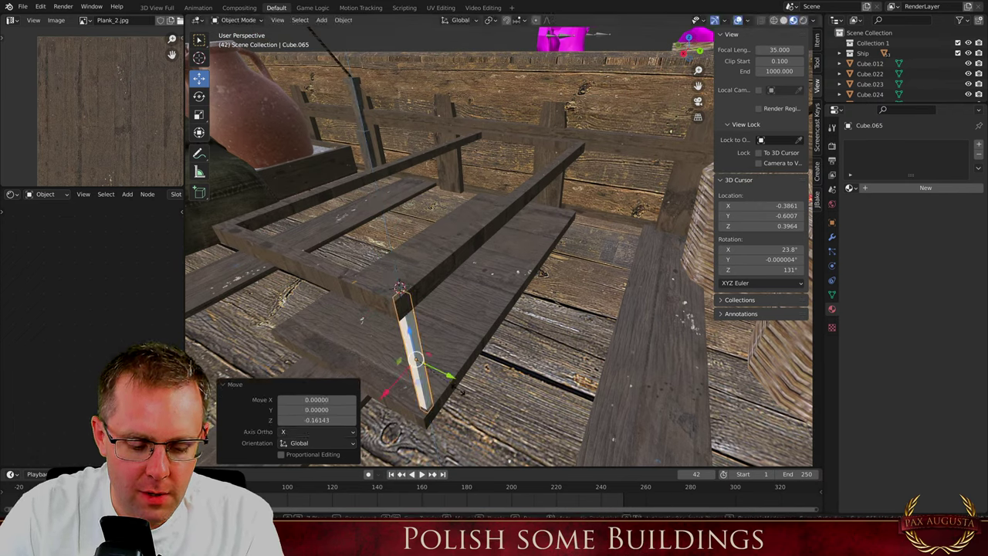
# Lengthen the post about 1.25 times along Z, raise it to span base board and frame, and apply its rotation and scale
pyautogui.press('s')
pyautogui.press('z')
pyautogui.click(424, 360)
pyautogui.press('g')
pyautogui.press('z')
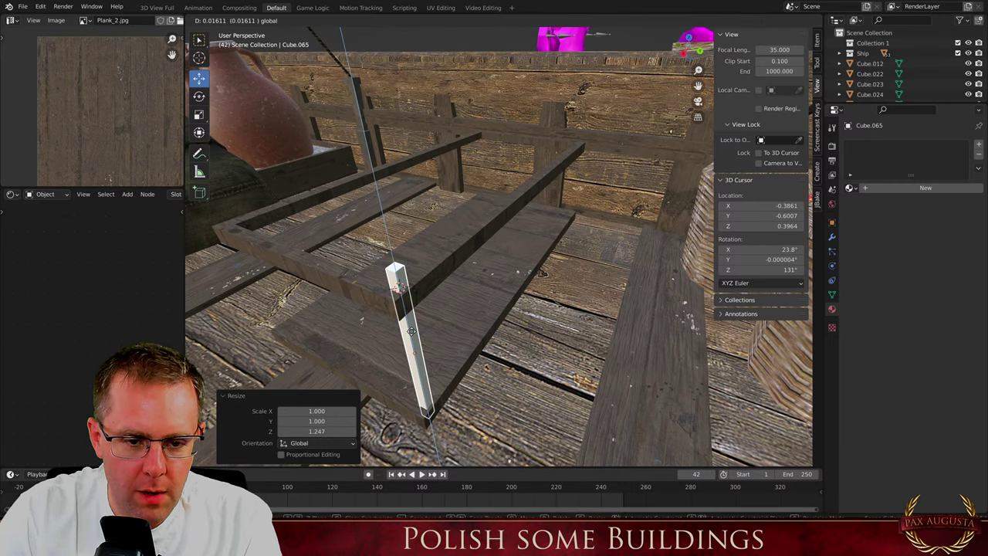
pyautogui.click(412, 332)
pyautogui.hotkey('ctrl', 'a')
pyautogui.click(402, 290)
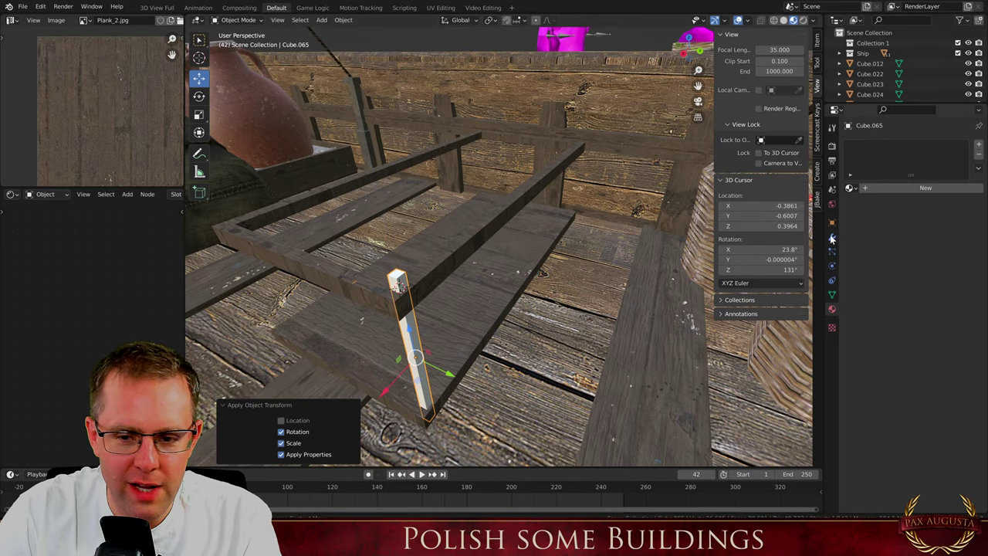
# Assign the existing Rust material to the post
pyautogui.click(852, 189)
pyautogui.write('p')
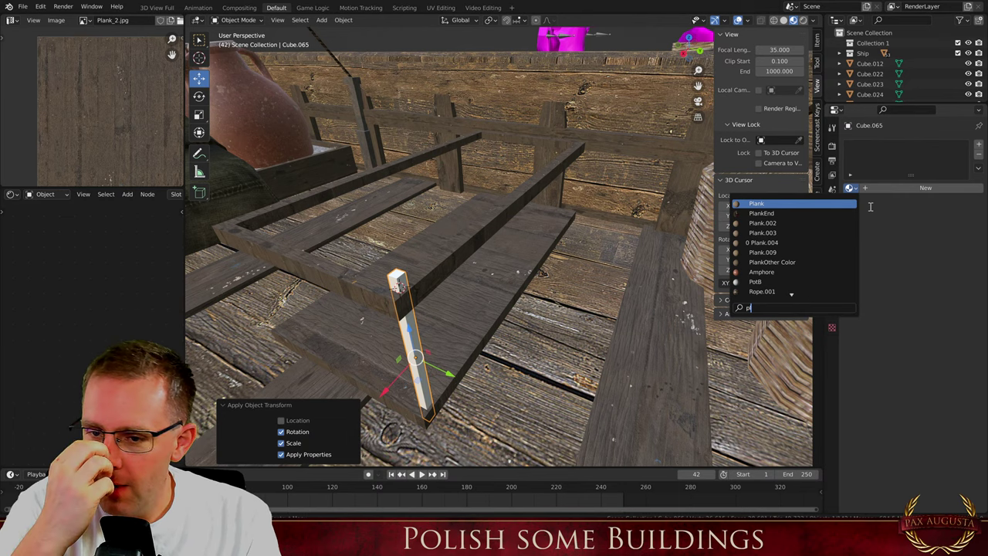
pyautogui.write('l')
pyautogui.press('BackSpace')
pyautogui.press('BackSpace')
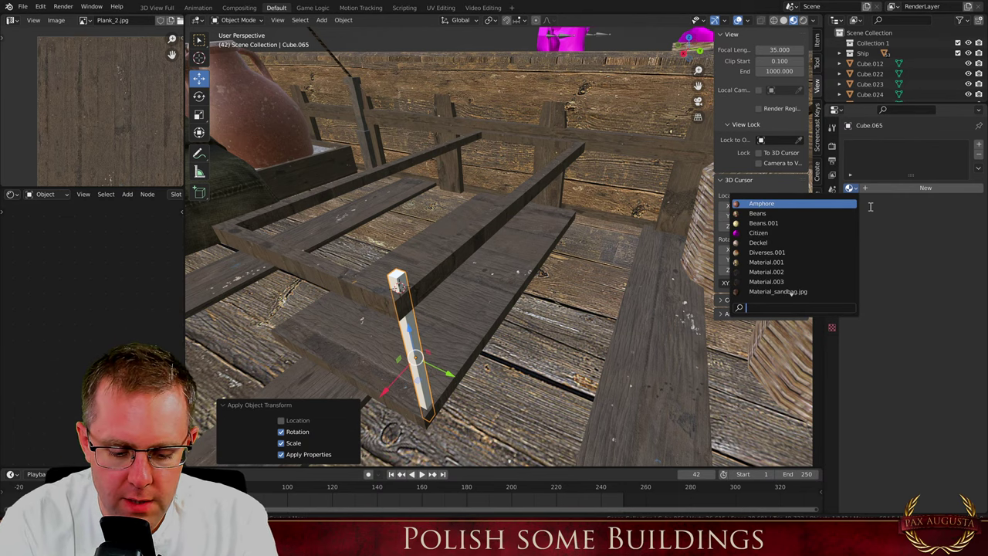
pyautogui.write('rus')
pyautogui.press('Return')
# Unwrap the whole post with Cube Projection
pyautogui.moveTo(383, 368); pyautogui.dragTo(414, 345, button='middle')
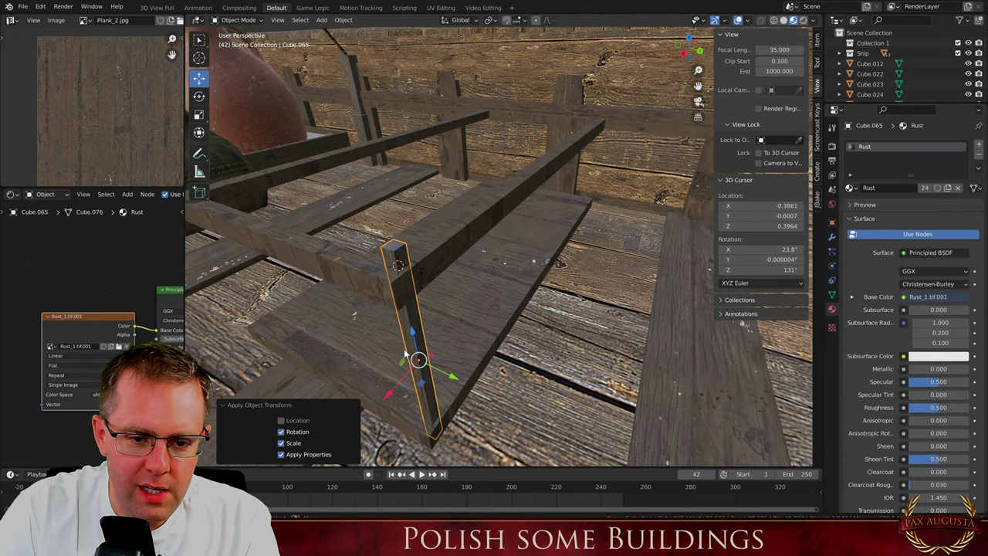
pyautogui.press('Tab')
pyautogui.press('u')
pyautogui.click(413, 344)
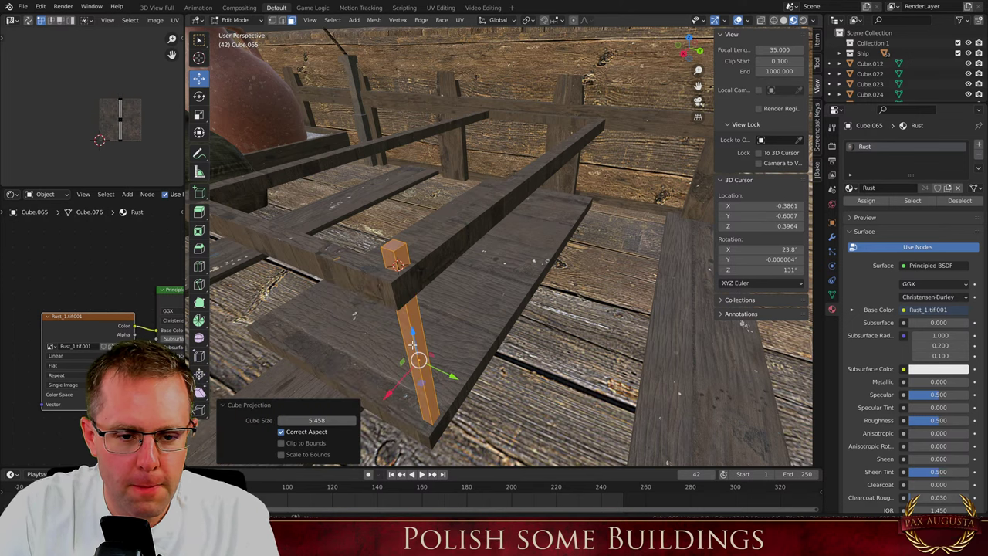
pyautogui.press('Tab')
# From above in solid shading, duplicate the post to the other corner and the middle of the same short rail
pyautogui.press('KP_7')
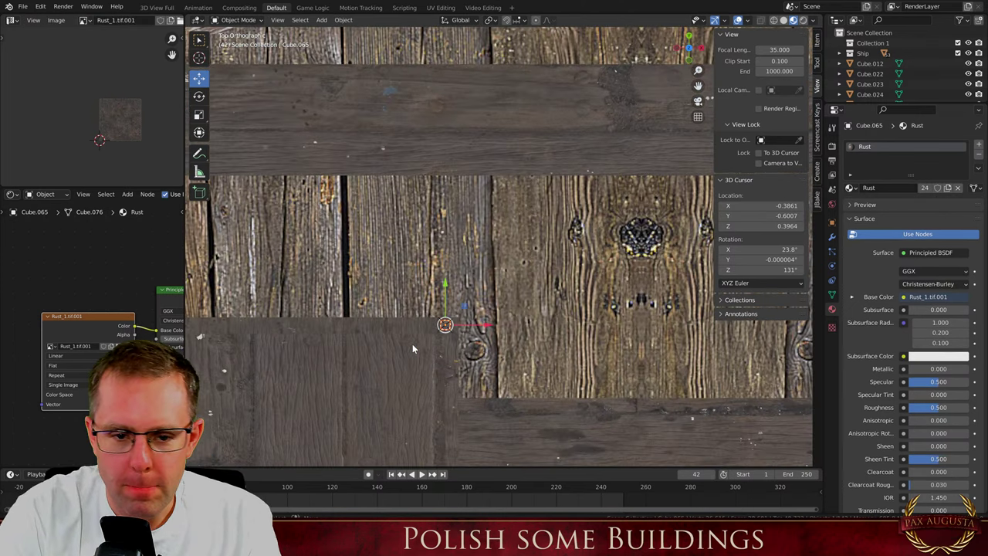
pyautogui.scroll(-5, 411, 309)
pyautogui.click(784, 20)
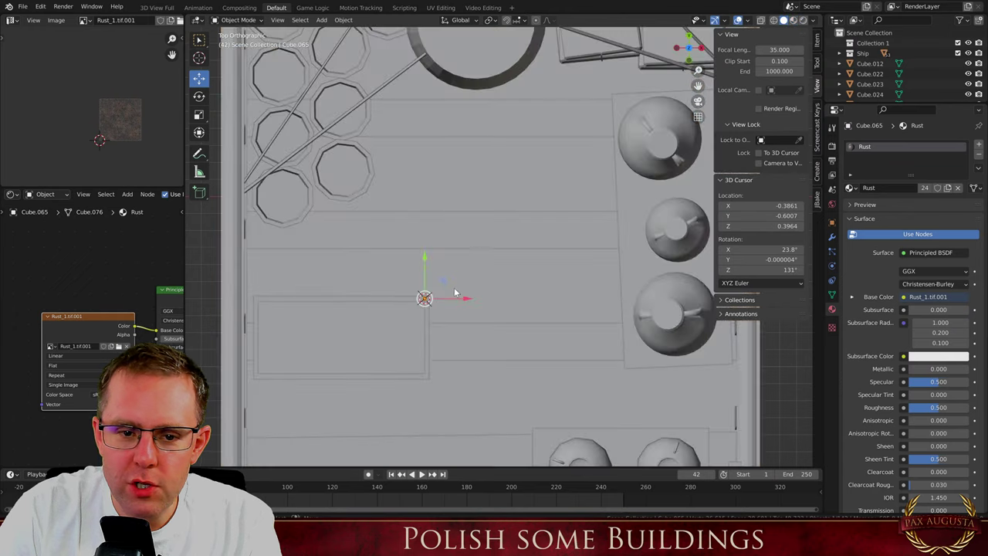
pyautogui.scroll(3, 421, 219)
pyautogui.hotkey('shift', 'd')
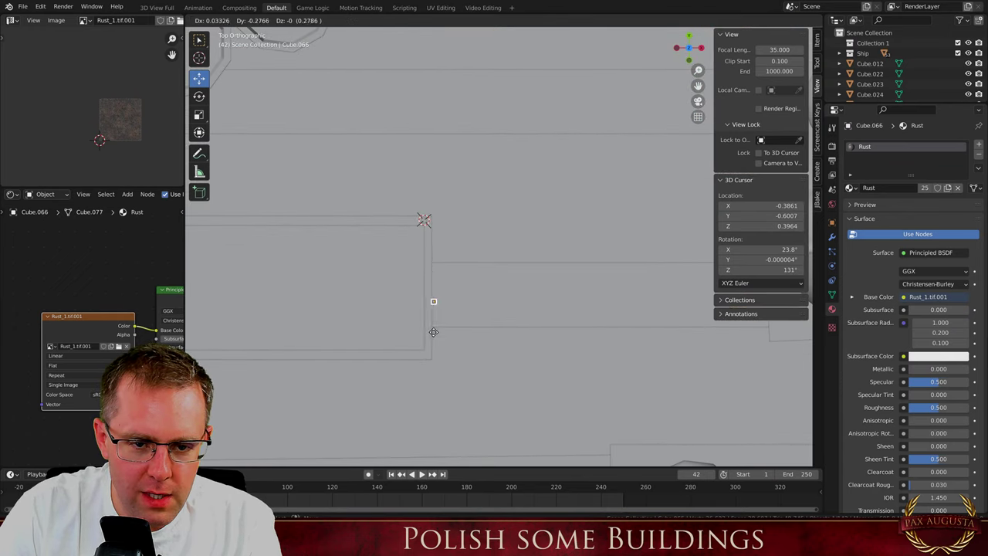
pyautogui.click(431, 374)
pyautogui.hotkey('shift', 'd')
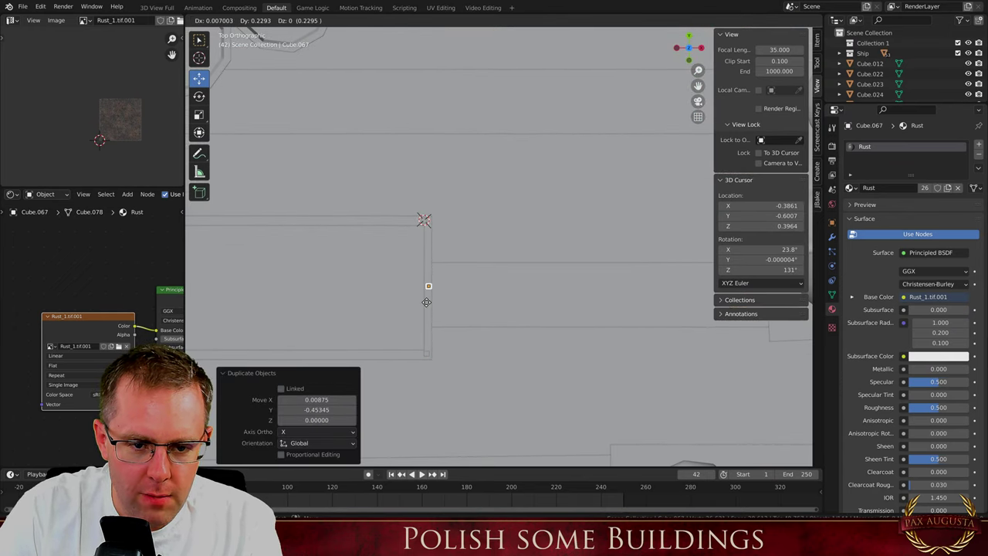
pyautogui.click(428, 289)
# Duplicate the post onto the opposite short rail, placing copies at both corners and in the middle
pyautogui.scroll(-3, 427, 289)
pyautogui.scroll(1, 465, 294)
pyautogui.hotkey('shift', 'd')
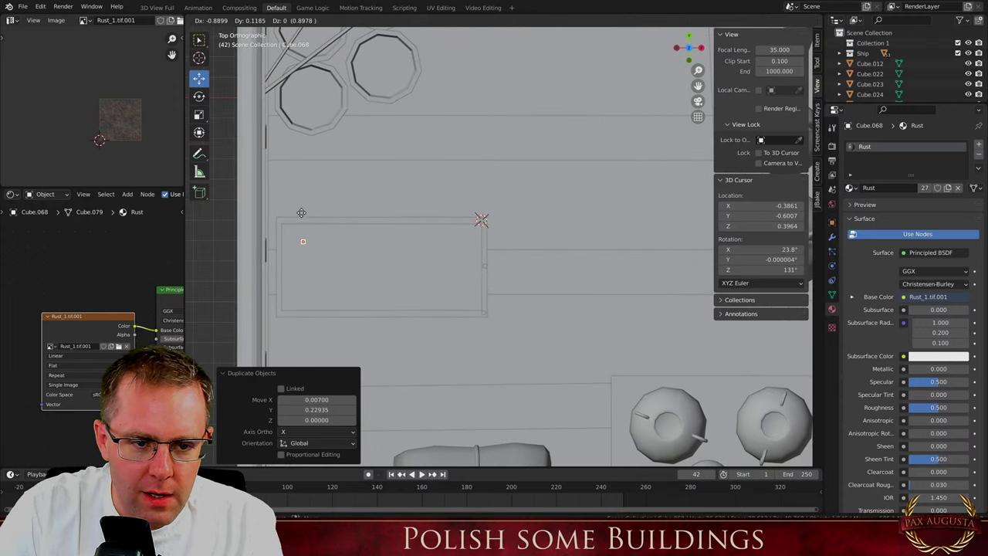
pyautogui.click(279, 190)
pyautogui.hotkey('shift', 'd')
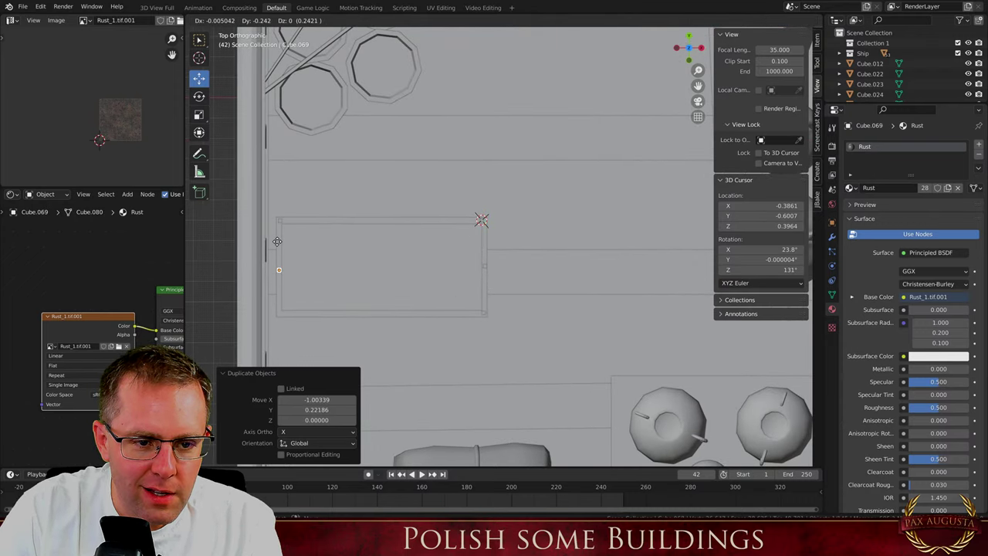
pyautogui.click(276, 241)
pyautogui.hotkey('shift', 'd')
pyautogui.click(278, 294)
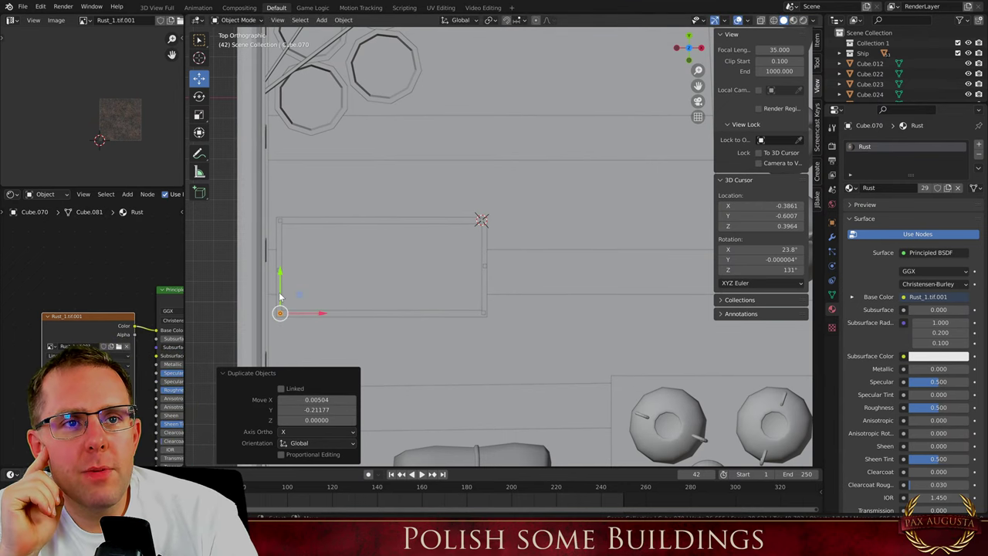
# Duplicate three more posts at even spacing along the long rail that holds the original post
pyautogui.hotkey('shift', 'd')
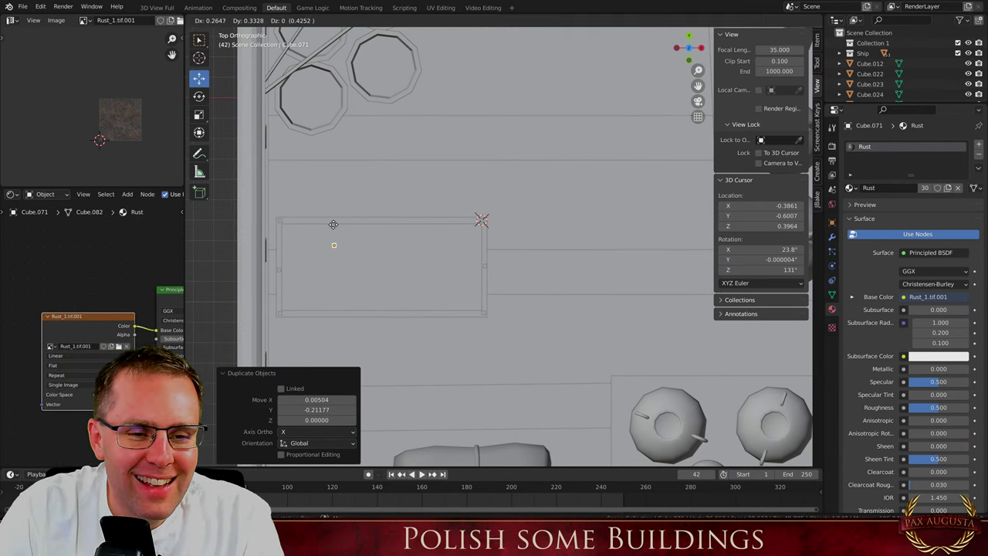
pyautogui.click(329, 200)
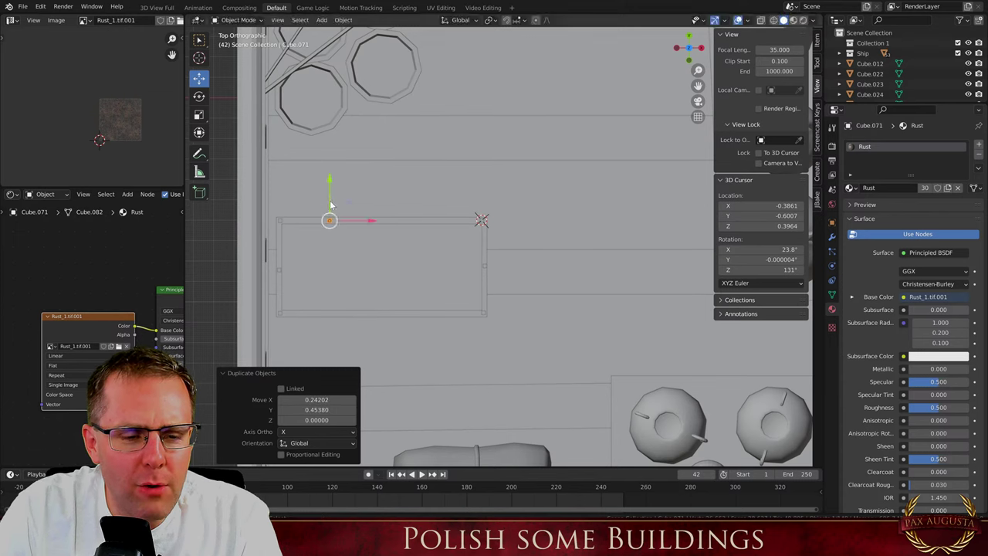
pyautogui.hotkey('shift', 'd')
pyautogui.click(386, 202)
pyautogui.hotkey('shift', 'd')
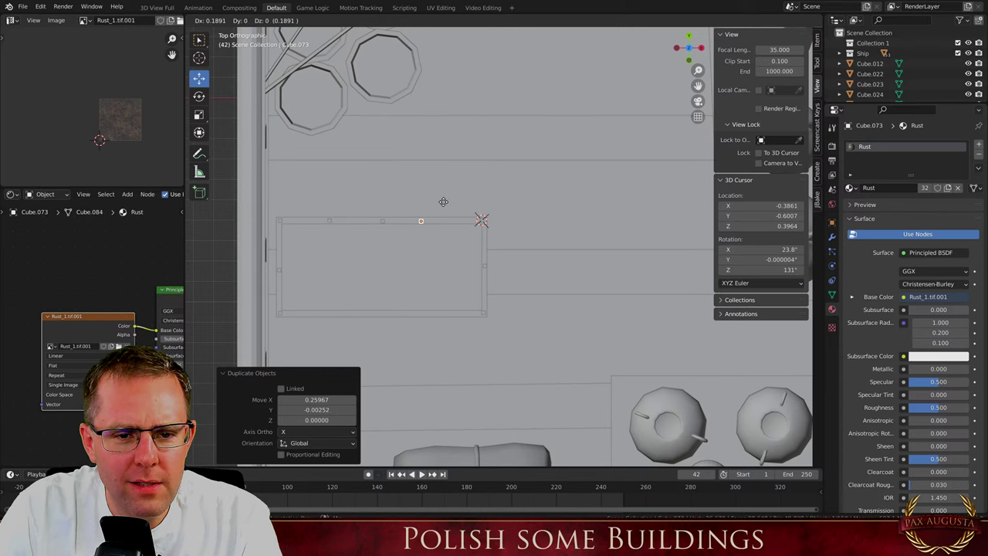
pyautogui.click(456, 201)
# Duplicate three posts along the opposite long rail, roughly facing those on the first long rail
pyautogui.hotkey('shift', 'd')
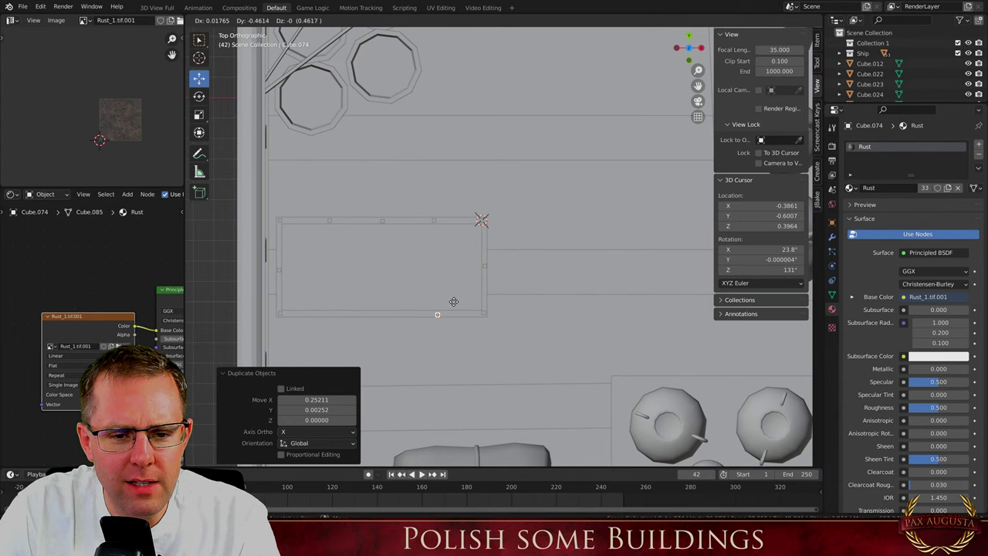
pyautogui.click(454, 300)
pyautogui.hotkey('shift', 'd')
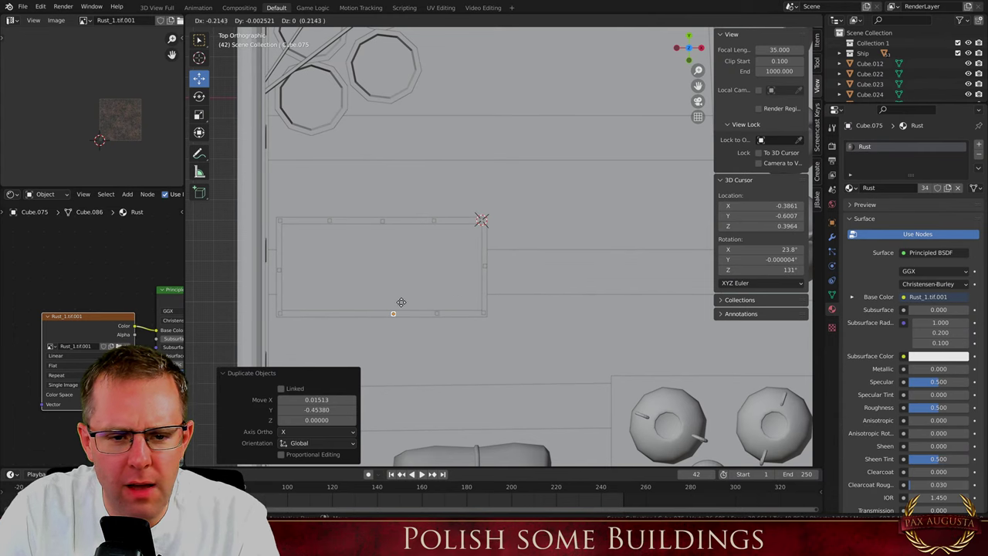
pyautogui.click(397, 302)
pyautogui.hotkey('shift', 'd')
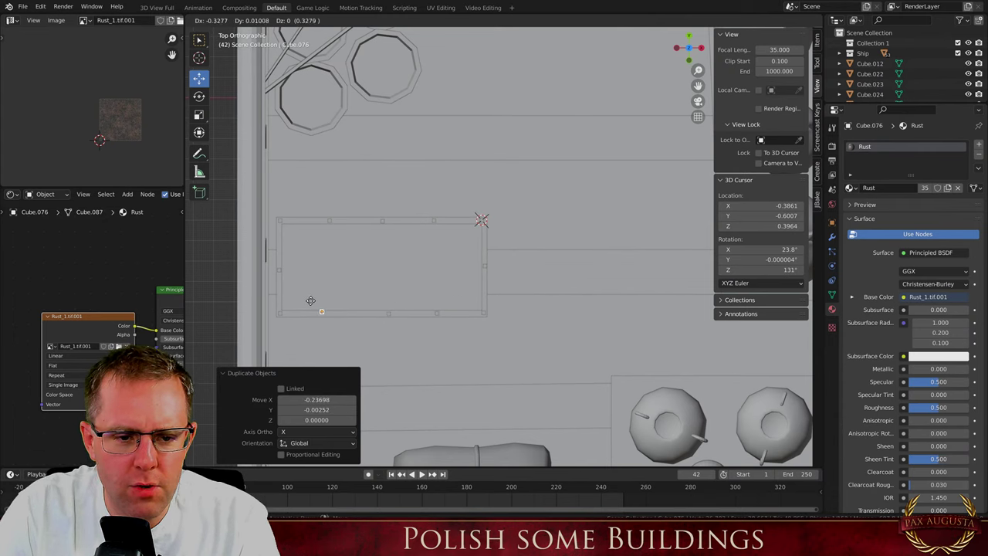
pyautogui.click(316, 302)
# Duplicate the top frame in place and lower the copy along Z to about mid-height of the posts
pyautogui.moveTo(317, 302); pyautogui.dragTo(502, 316, button='middle')
pyautogui.click(426, 304)
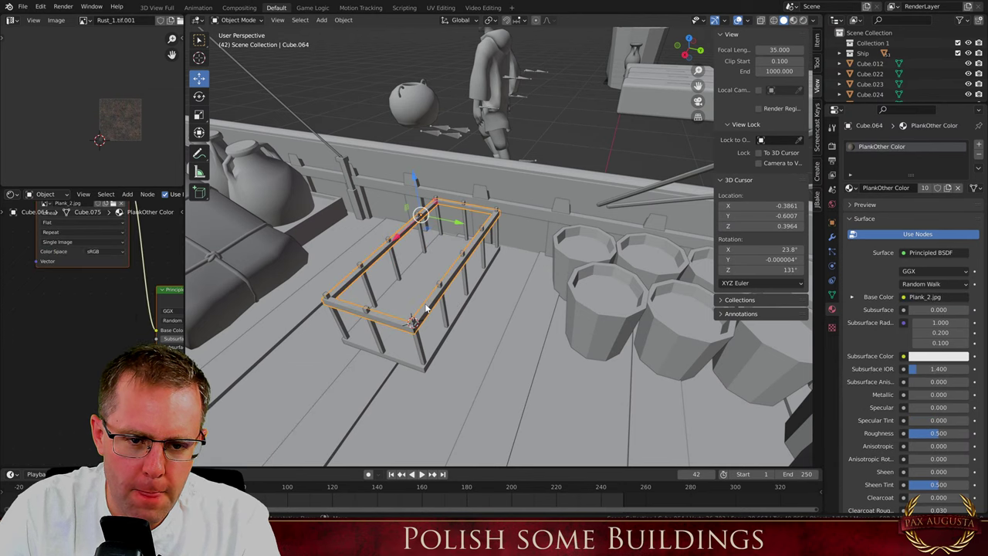
pyautogui.hotkey('shift', 'd')
pyautogui.rightClick(425, 304)
pyautogui.moveTo(420, 188); pyautogui.dragTo(423, 208)
# Select only the lowered frame copy, then enlarge and shift its UVs on the plank texture
pyautogui.press('a')
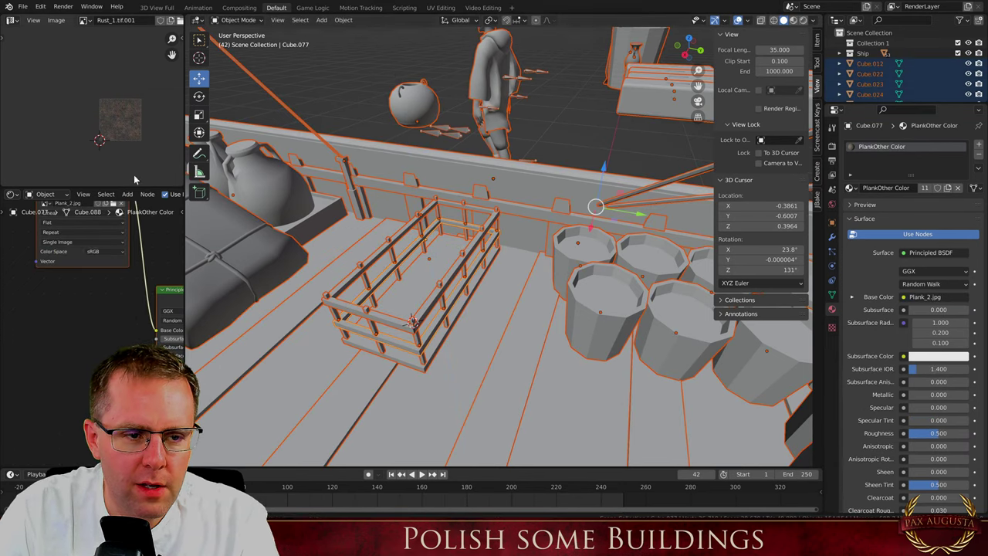
pyautogui.click(424, 335)
pyautogui.click(430, 334)
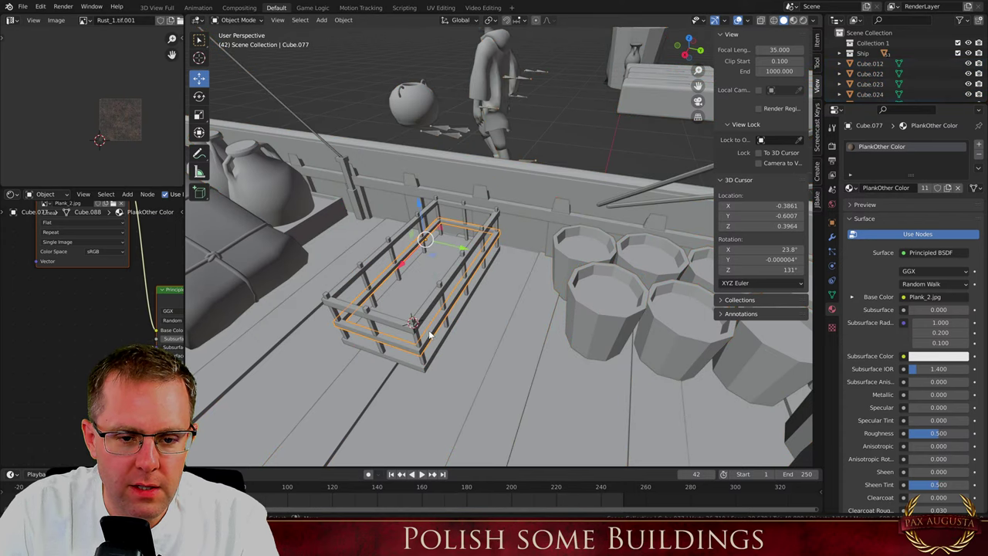
pyautogui.press('Tab')
pyautogui.press('s')
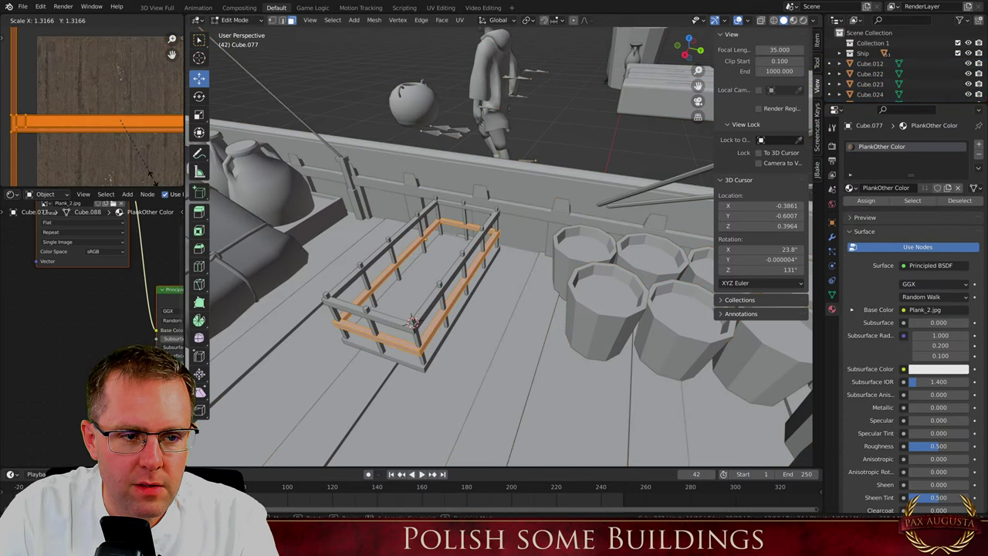
pyautogui.click(147, 166)
pyautogui.press('g')
pyautogui.click(119, 133)
pyautogui.press('Tab')
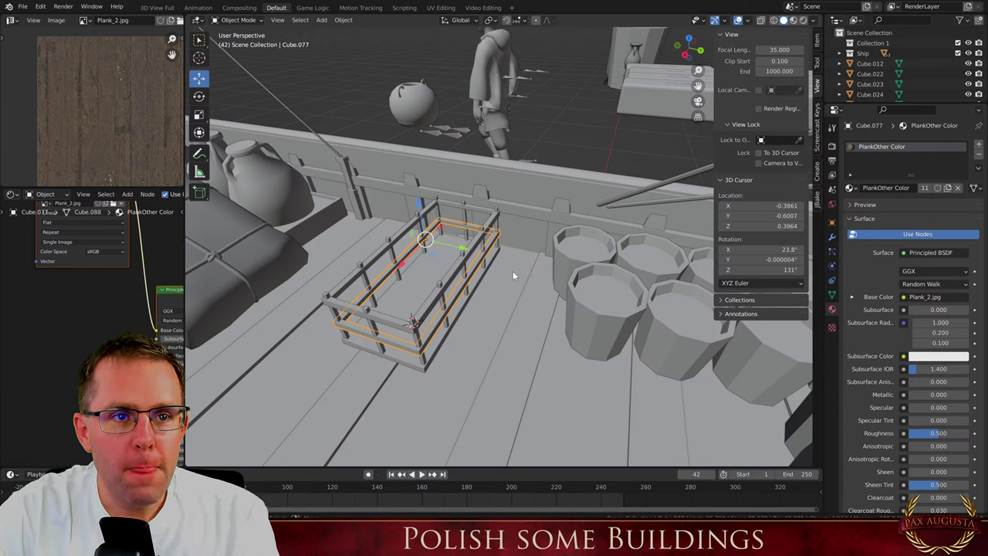
# Show the scene in Material Preview and move the lowered frame's UVs to another part of the plank texture
pyautogui.scroll(3, 398, 271)
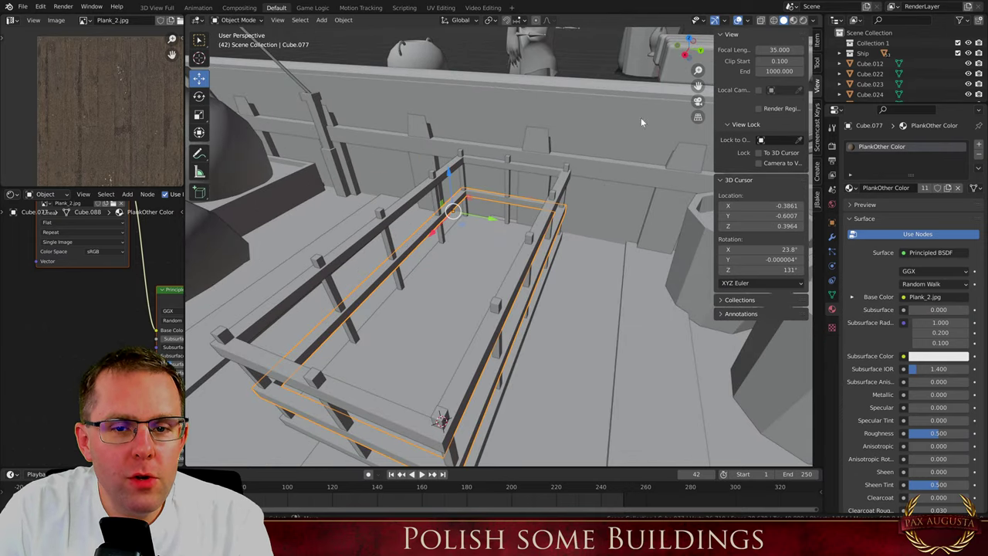
pyautogui.click(794, 20)
pyautogui.moveTo(541, 232); pyautogui.dragTo(473, 346, button='middle')
pyautogui.press('Tab')
pyautogui.scroll(-2, 116, 140)
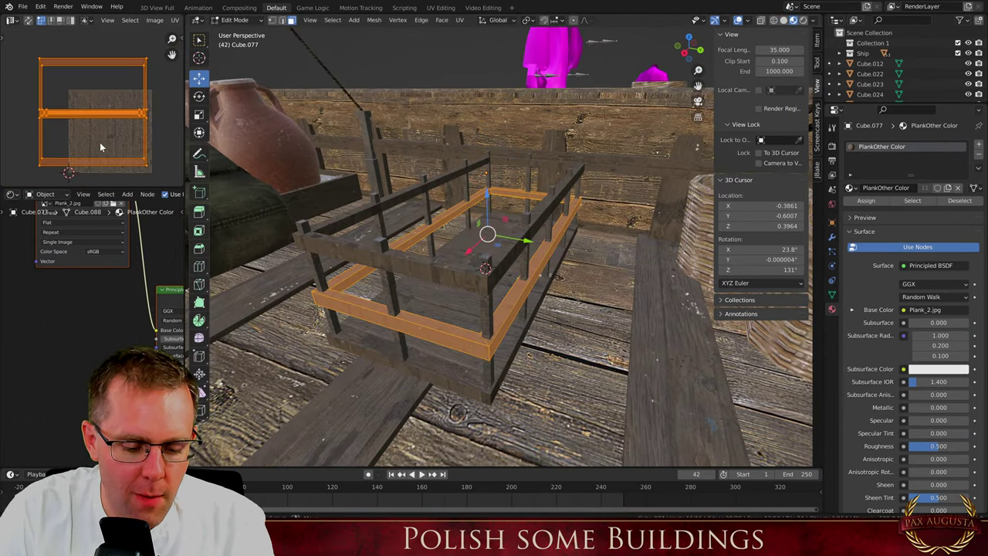
pyautogui.press('g')
pyautogui.click(114, 102)
pyautogui.press('Tab')
pyautogui.moveTo(437, 324); pyautogui.dragTo(424, 303, button='middle')
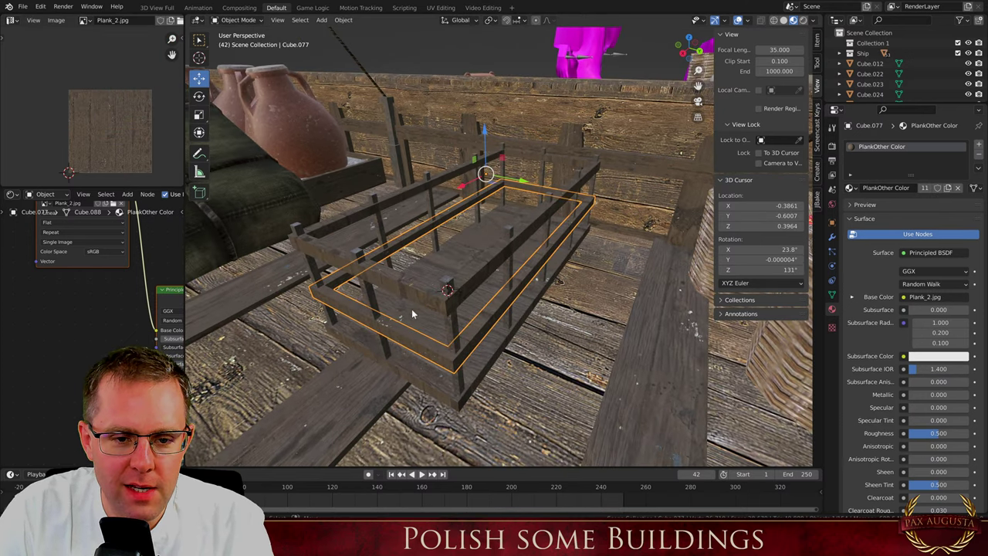
# Select the crate's base board, stacked frames and all posts together from the top view
pyautogui.click(423, 299)
pyautogui.press('KP_Decimal')
pyautogui.press('KP_7')
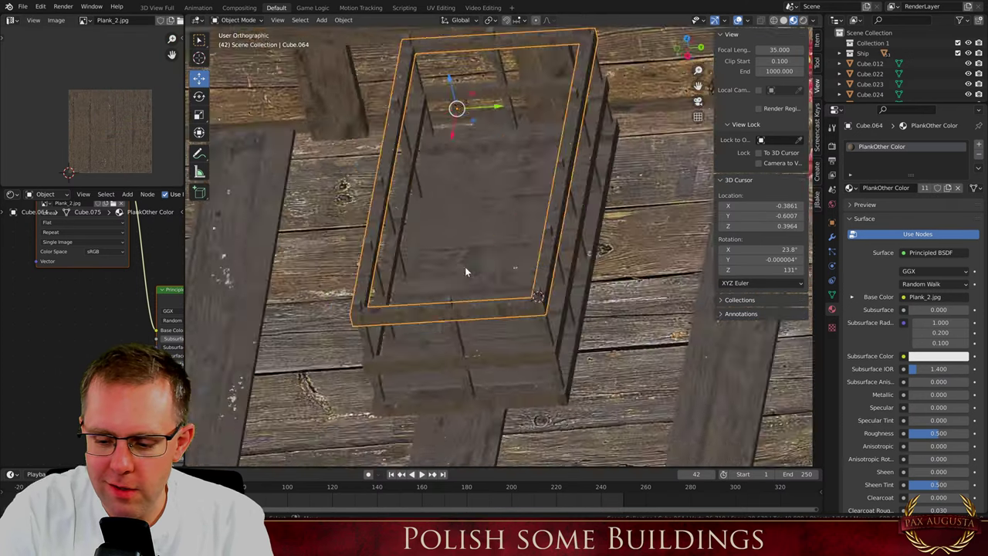
pyautogui.scroll(-4, 466, 271)
pyautogui.press('c')
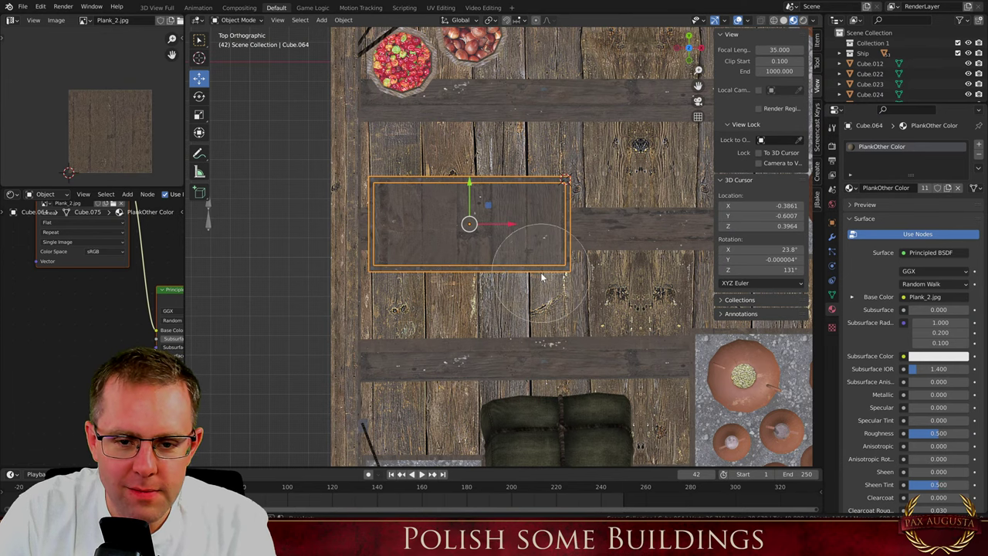
pyautogui.moveTo(543, 275)
pyautogui.mouseDown()
pyautogui.moveTo(548, 228)
pyautogui.moveTo(475, 199)
pyautogui.moveTo(413, 199)
pyautogui.moveTo(398, 245)
pyautogui.moveTo(456, 252)
pyautogui.mouseUp()
pyautogui.rightClick(485, 215)
pyautogui.moveTo(588, 281); pyautogui.dragTo(491, 224, button='middle')
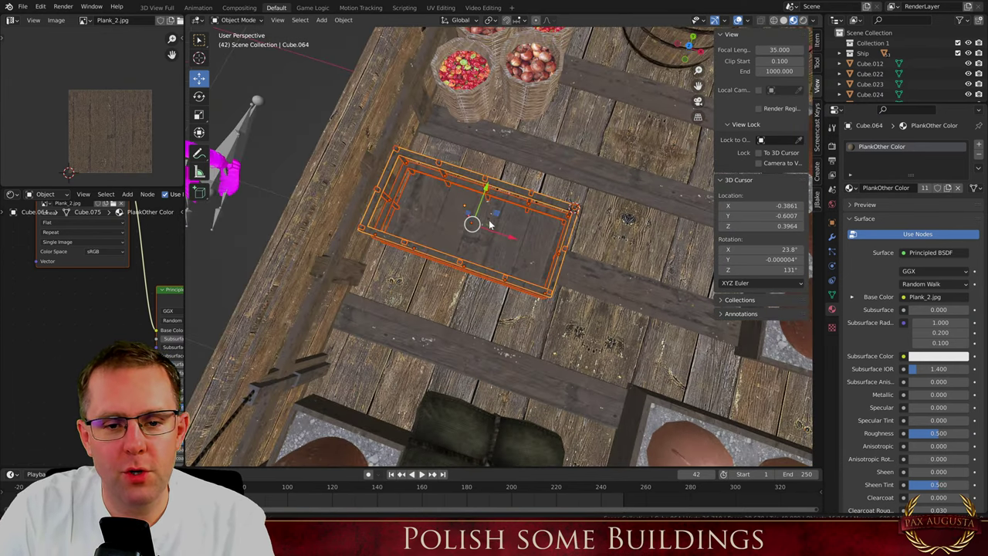
# Move the whole selected crate about 4.5 along X, clear of the ship's deck
pyautogui.moveTo(509, 234)
pyautogui.mouseDown()
pyautogui.moveTo(344, 176)
pyautogui.moveTo(502, 232)
pyautogui.mouseUp()
pyautogui.scroll(-10, 409, 193)
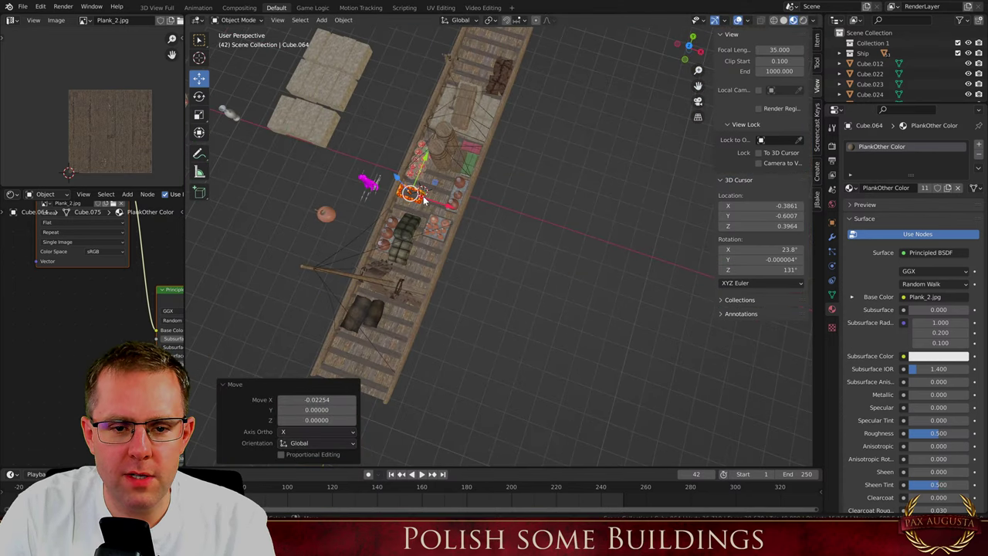
pyautogui.moveTo(442, 206); pyautogui.dragTo(535, 238)
pyautogui.scroll(6, 536, 238)
pyautogui.scroll(3, 437, 205)
pyautogui.scroll(-1, 437, 205)
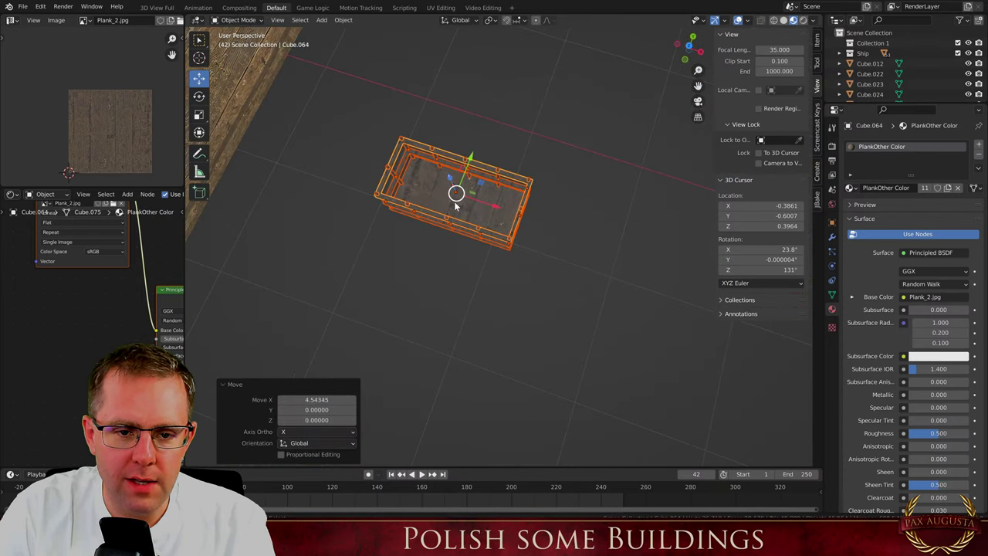
# Make the base board the active object and join all the crate's parts into it
pyautogui.keyDown('shift'); pyautogui.click(461, 207); pyautogui.keyUp('shift')
pyautogui.hotkey('ctrl', 'j')
pyautogui.moveTo(485, 221)
pyautogui.mouseDown(button='middle')
pyautogui.moveTo(375, 104)
pyautogui.moveTo(616, 79)
pyautogui.moveTo(474, 214)
pyautogui.mouseUp(button='middle')
pyautogui.scroll(3, 474, 214)
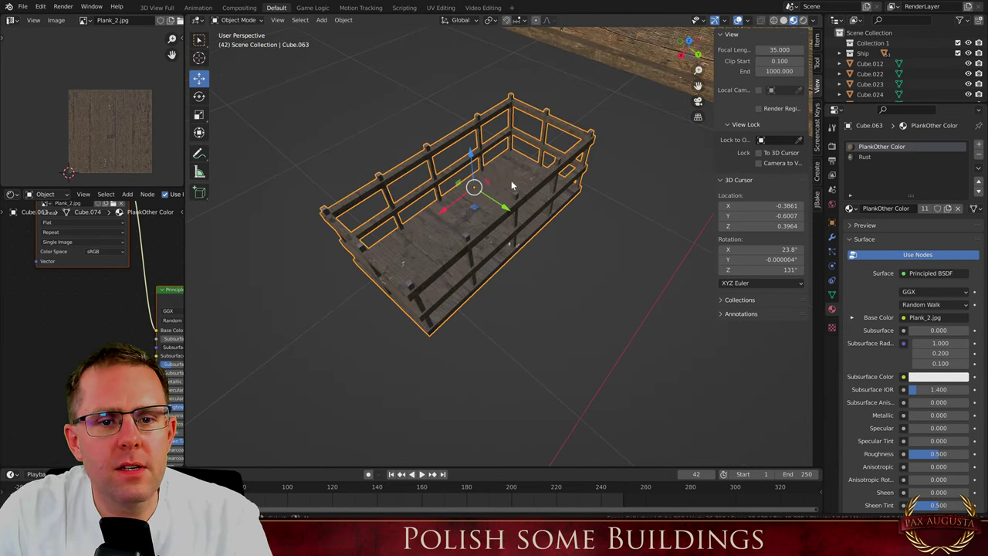
# Add a cube at the 3D cursor on the crate floor near one corner, scaling it by 0.135 and again by 0.33
pyautogui.scroll(3, 511, 185)
pyautogui.hotkey('shift', 'a')
pyautogui.moveTo(507, 168)
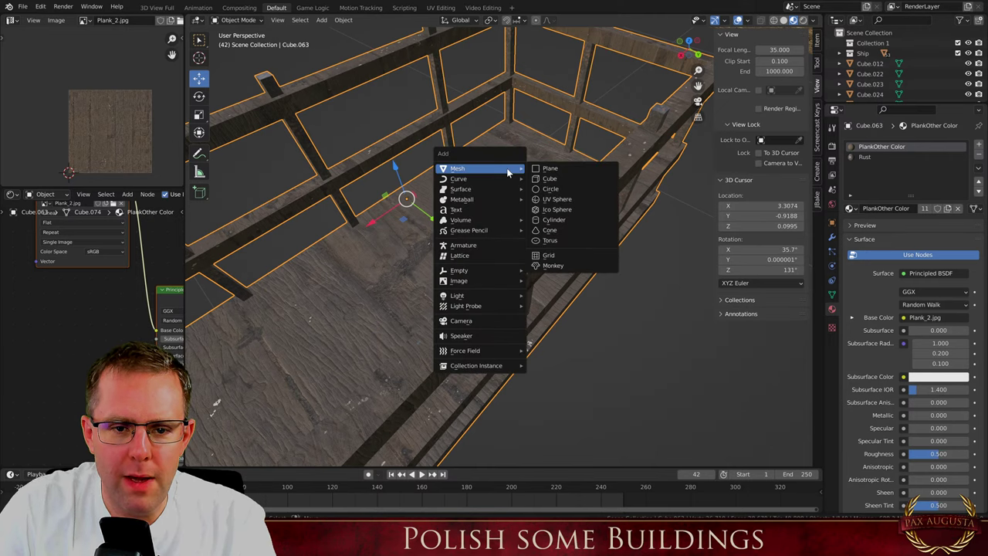
pyautogui.click(552, 182)
pyautogui.press('s')
pyautogui.click(505, 75)
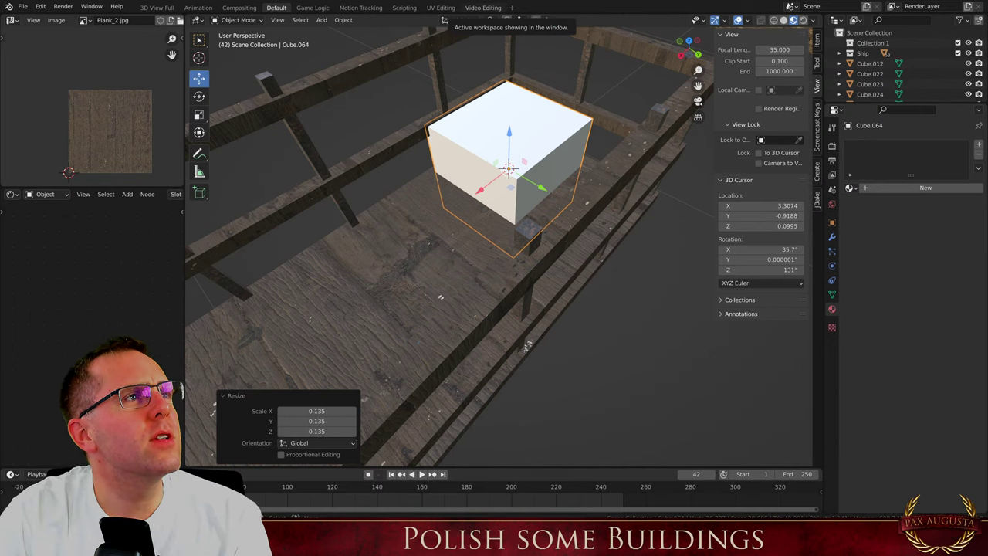
pyautogui.scroll(2, 519, 203)
pyautogui.press('s')
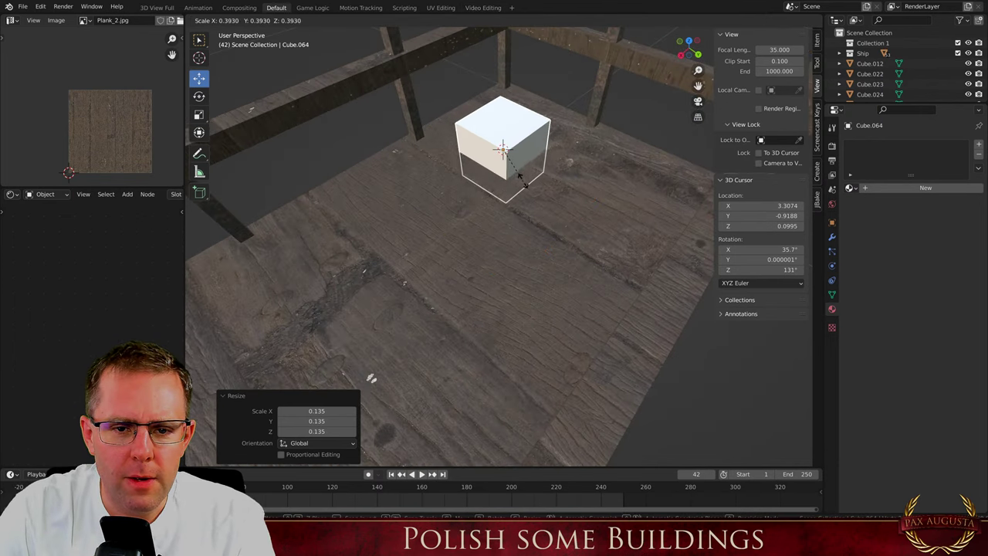
pyautogui.click(519, 176)
# Stretch the small cube along X into a long block and raise it along Z onto the crate floor
pyautogui.press('s')
pyautogui.press('x')
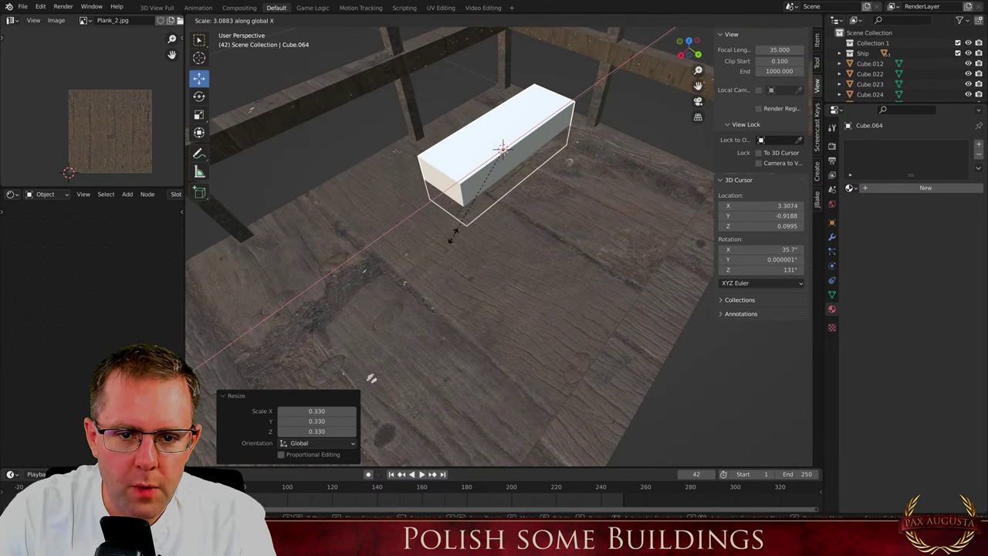
pyautogui.click(500, 115)
pyautogui.press('s')
pyautogui.press('z')
pyautogui.click(489, 110)
# Scale down the block's top face so that its sides taper upward
pyautogui.press('Tab')
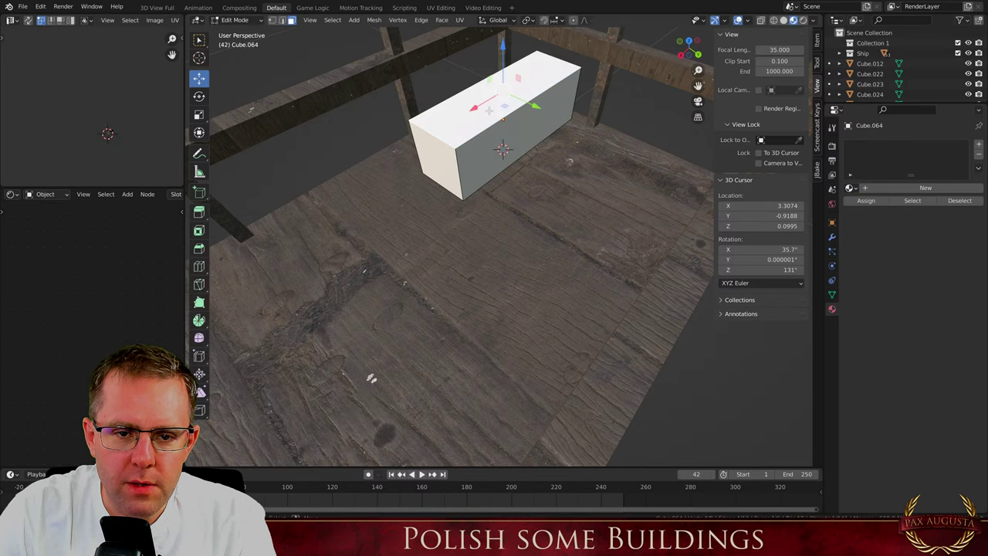
pyautogui.press('s')
pyautogui.click(531, 170)
pyautogui.press('Tab')
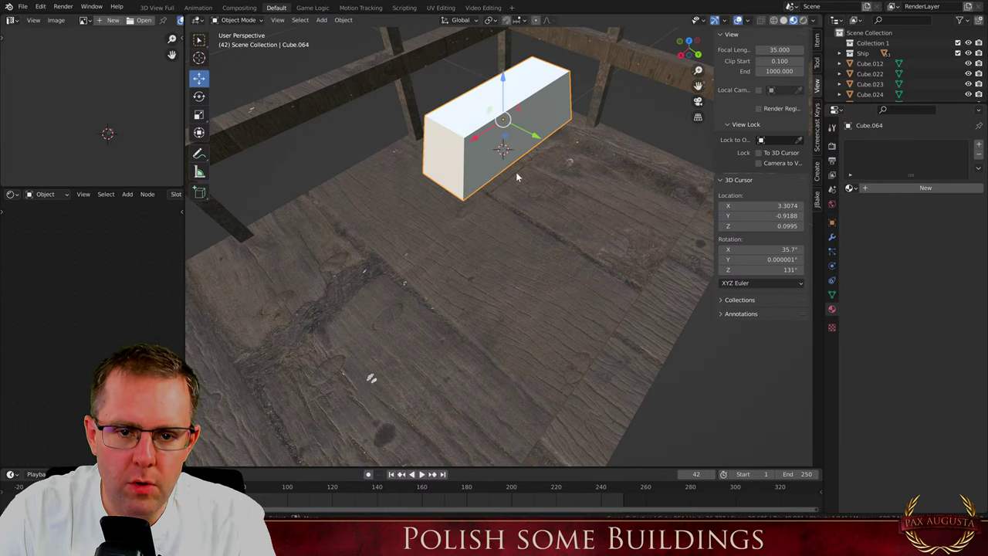
# Lower the block by 0.0122 along Z and shift it about 0.05 along negative Y toward the crate's long side
pyautogui.scroll(-3, 528, 178)
pyautogui.scroll(1, 512, 143)
pyautogui.moveTo(519, 125); pyautogui.dragTo(520, 129)
pyautogui.moveTo(533, 133); pyautogui.dragTo(556, 186, button='middle')
pyautogui.press('g')
pyautogui.press('y')
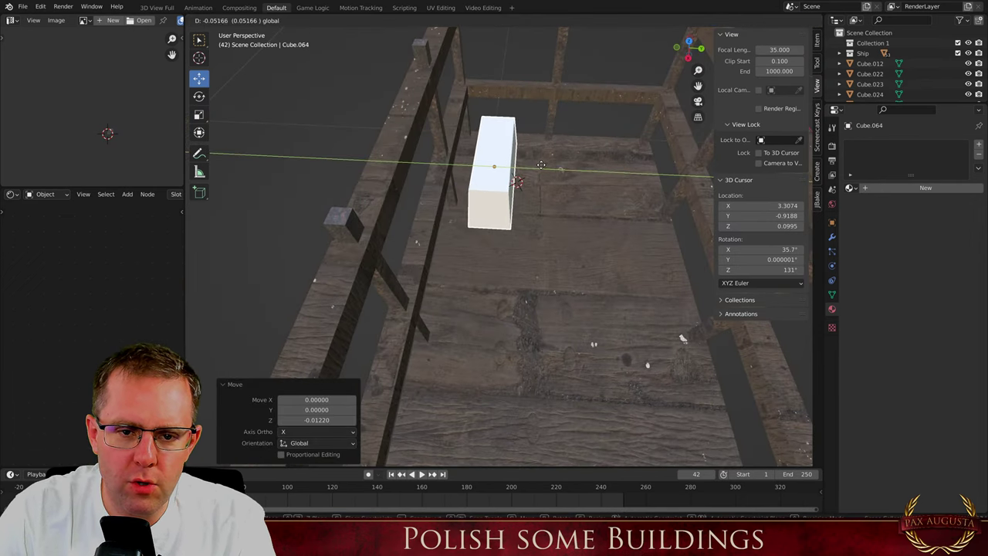
pyautogui.click(549, 182)
# Create a new material on the block and name it Metal
pyautogui.click(882, 188)
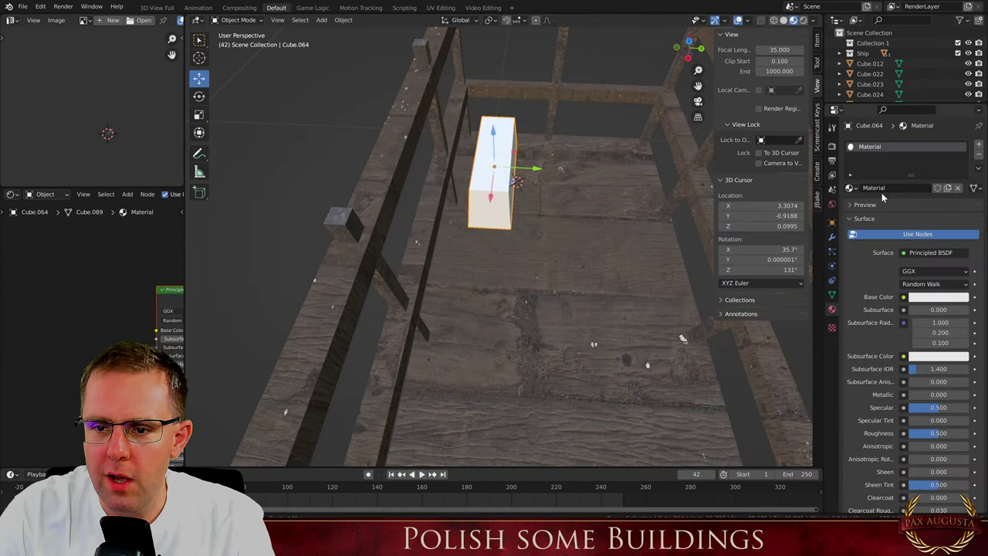
pyautogui.doubleClick(886, 188)
pyautogui.press('Return')
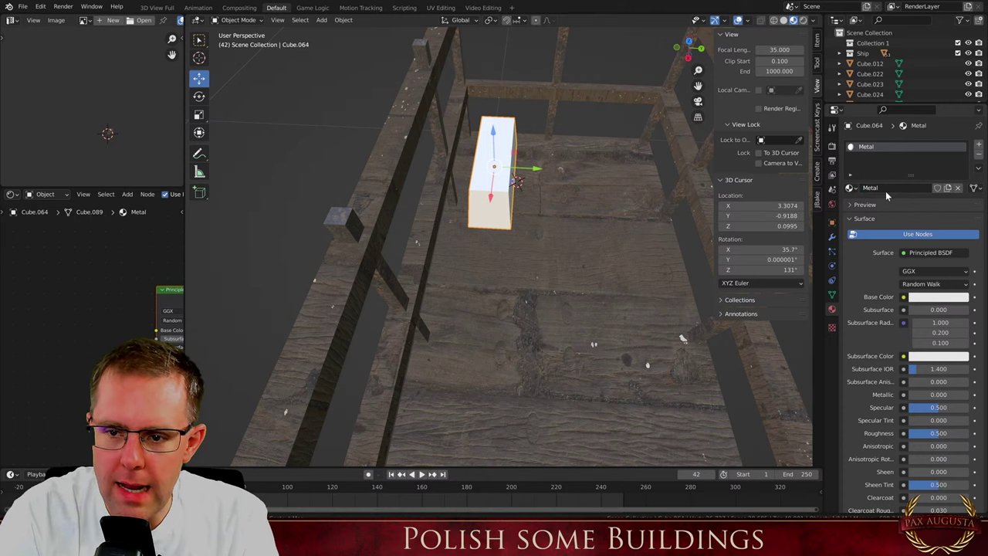
pyautogui.press('m')
pyautogui.click(618, 203)
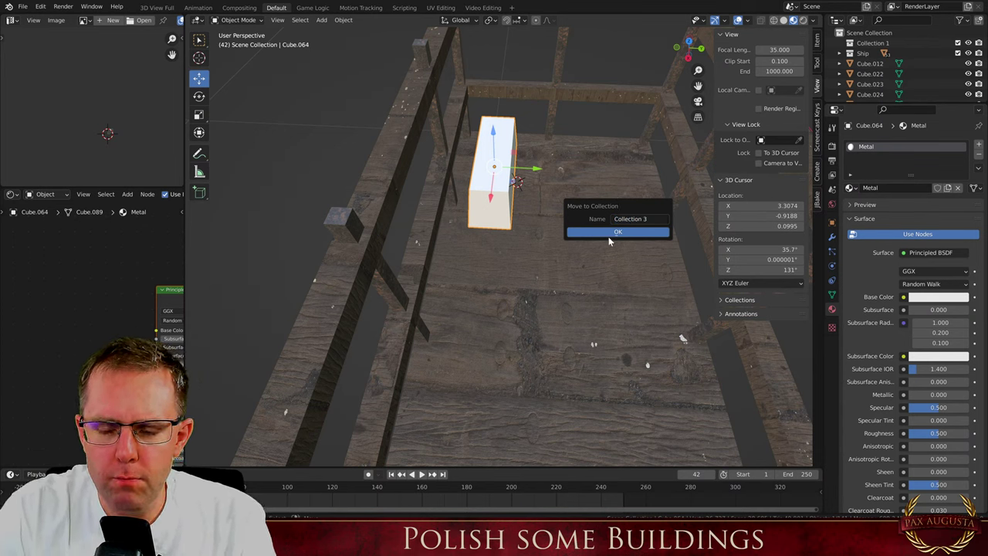
pyautogui.click(609, 232)
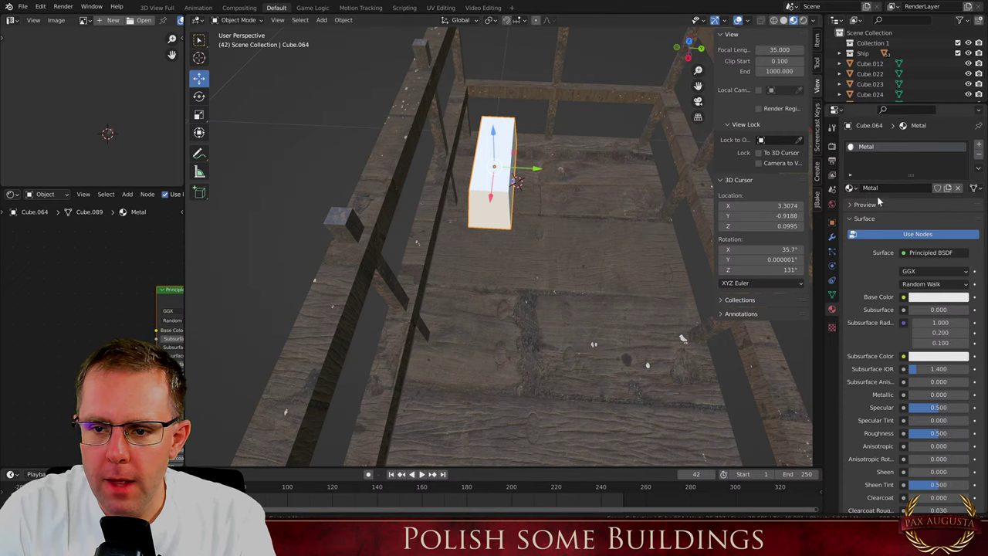
# Put the block in the Ship collection and nudge it vertically by 0.00009 on the crate floor
pyautogui.press('m')
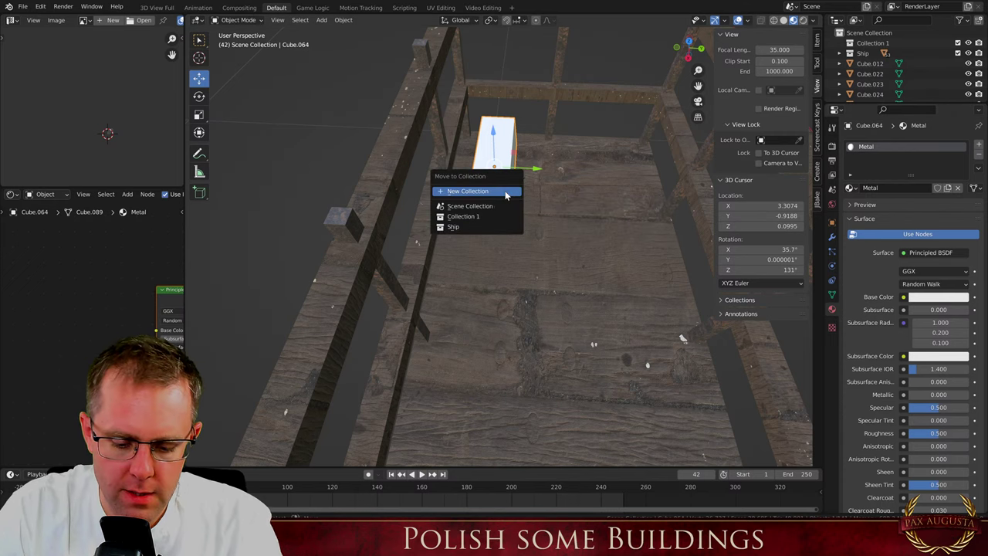
pyautogui.click(471, 232)
pyautogui.moveTo(471, 230); pyautogui.dragTo(422, 178, button='middle')
pyautogui.scroll(5, 511, 179)
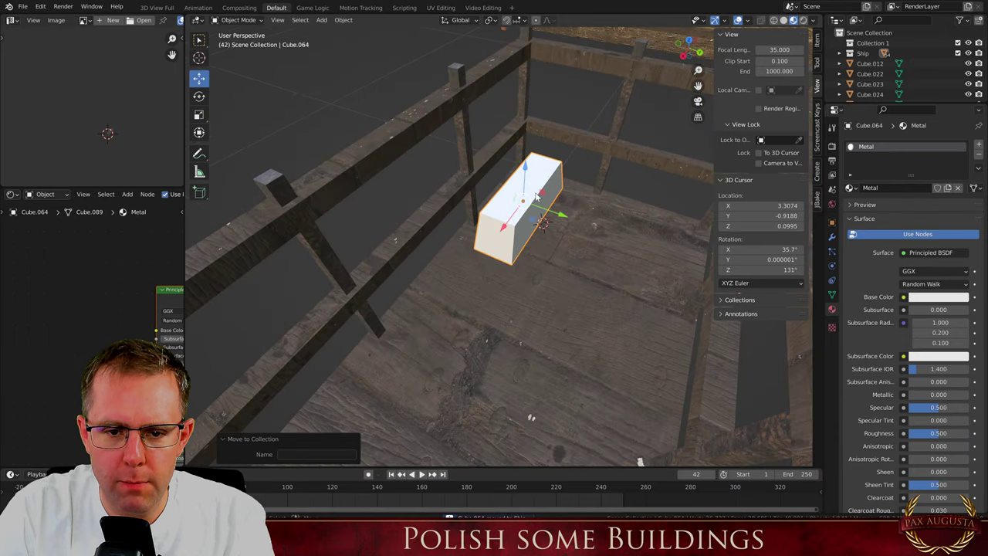
pyautogui.moveTo(524, 172); pyautogui.dragTo(522, 177)
pyautogui.click(520, 198)
pyautogui.scroll(-3, 520, 200)
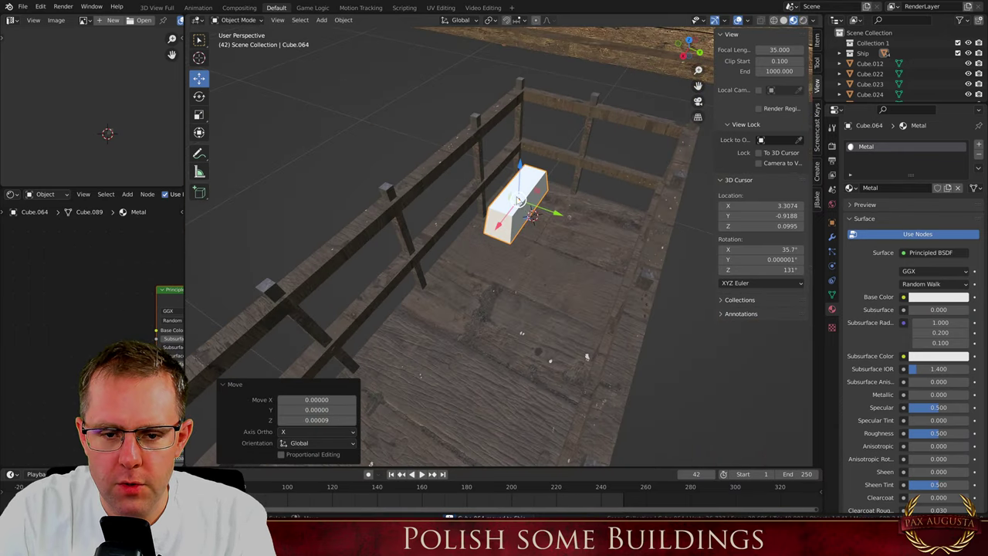
# Add an Image Texture node linked to the Metal material's Base Color and load the Rust_1.tif image
pyautogui.press('Tab')
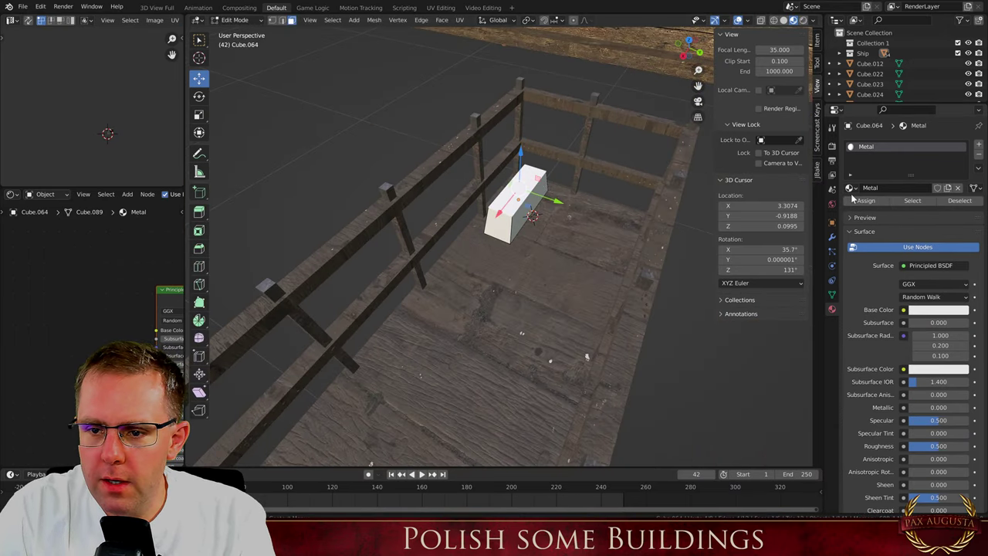
pyautogui.hotkey('shift', 'a')
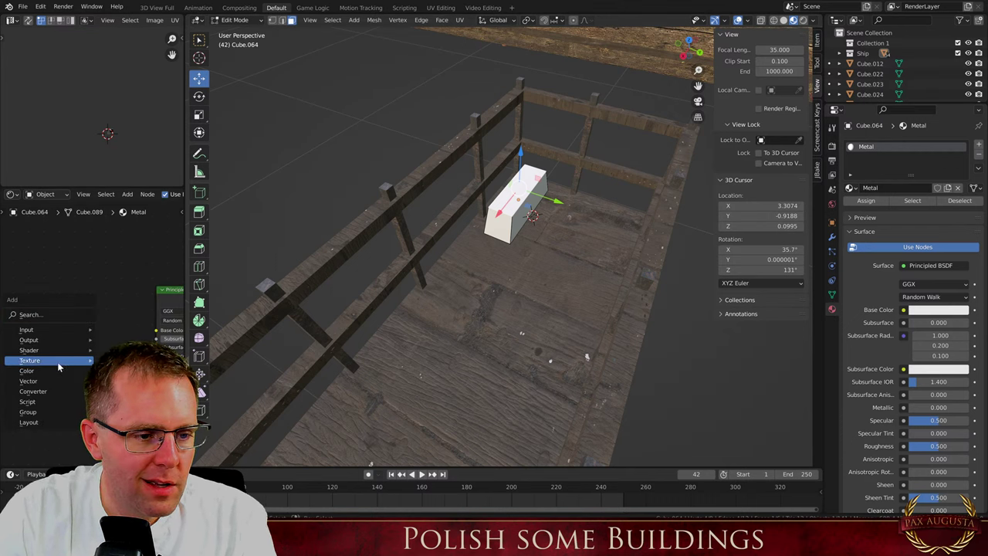
pyautogui.click(124, 412)
pyautogui.click(32, 308)
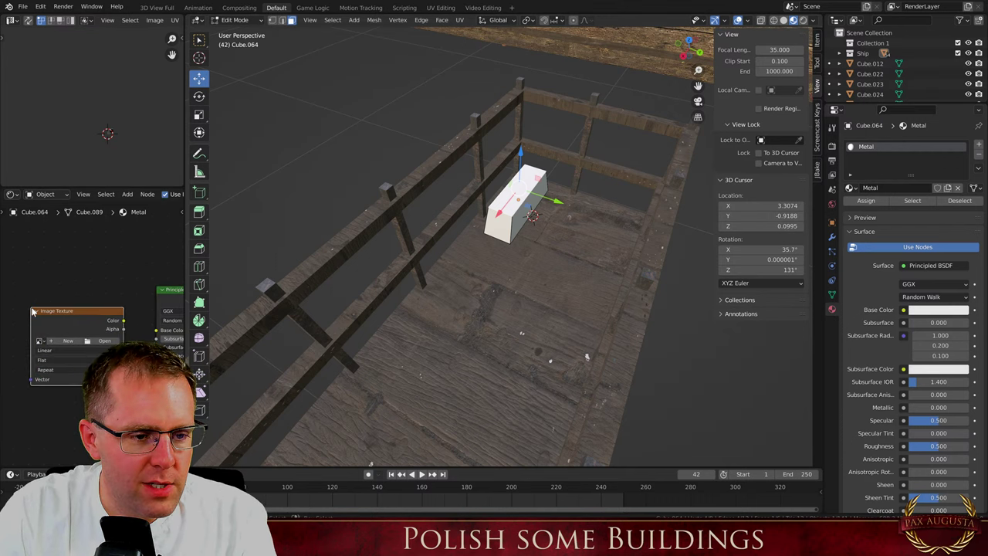
pyautogui.moveTo(160, 333); pyautogui.dragTo(158, 330)
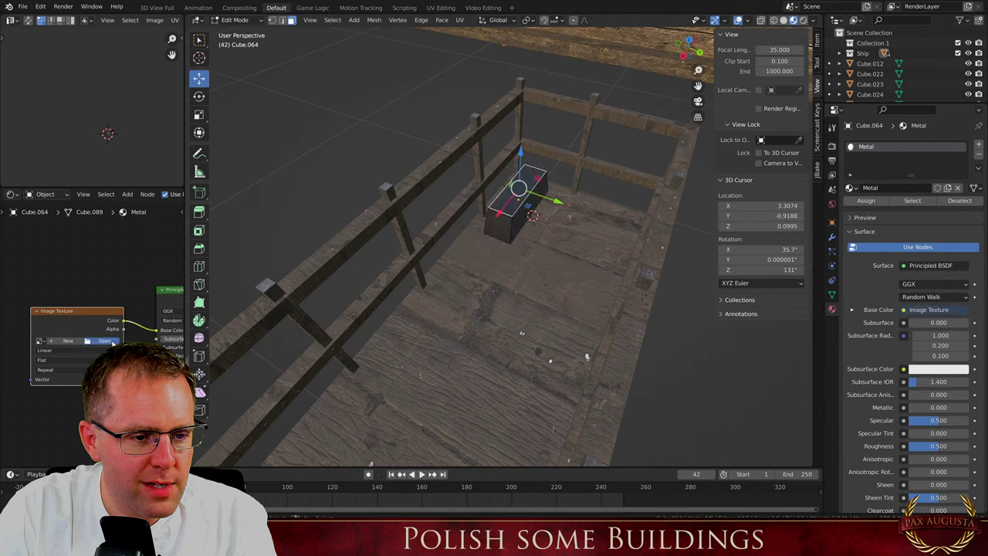
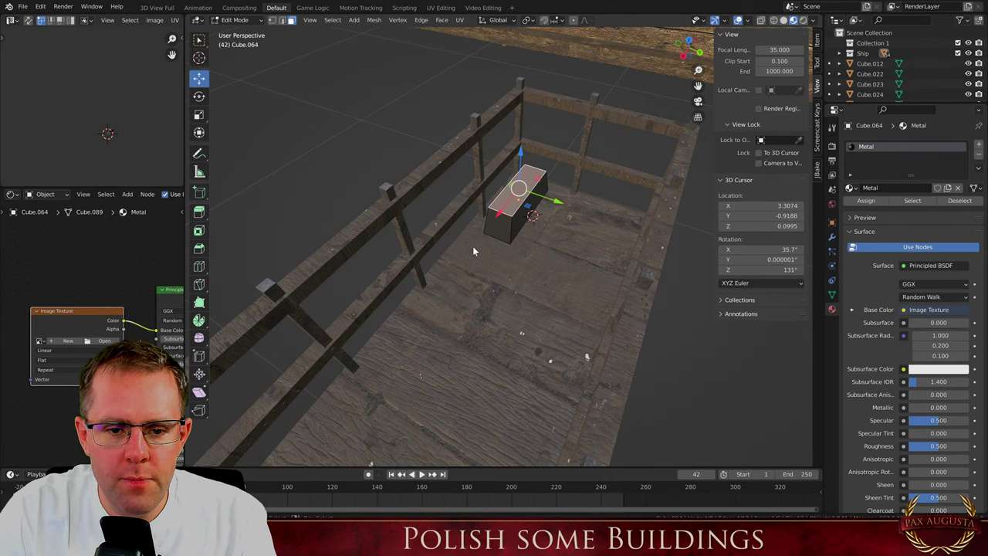
# Select all faces of the metal block and unwrap them onto the rust texture
pyautogui.press('KP_Decimal')
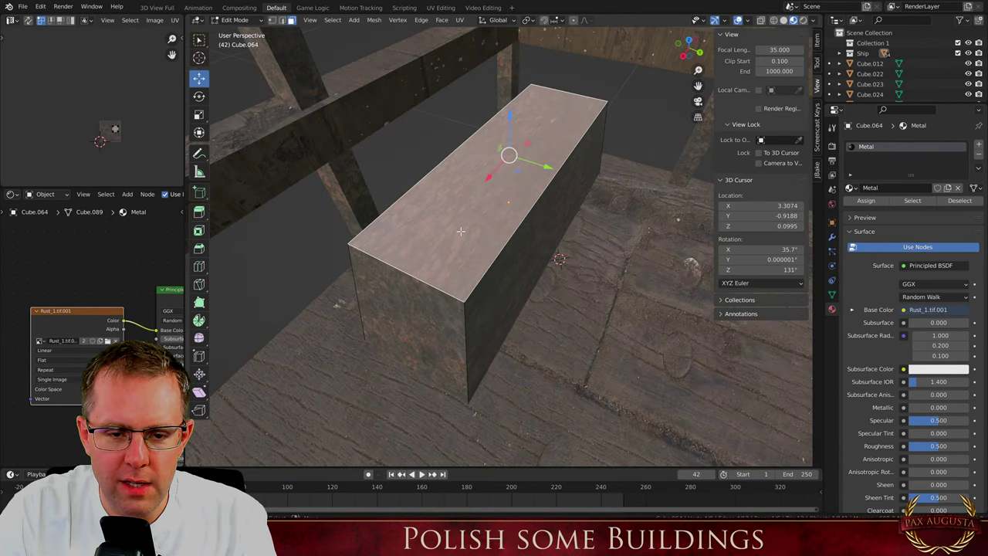
pyautogui.press('a')
pyautogui.press('u')
pyautogui.click(471, 239)
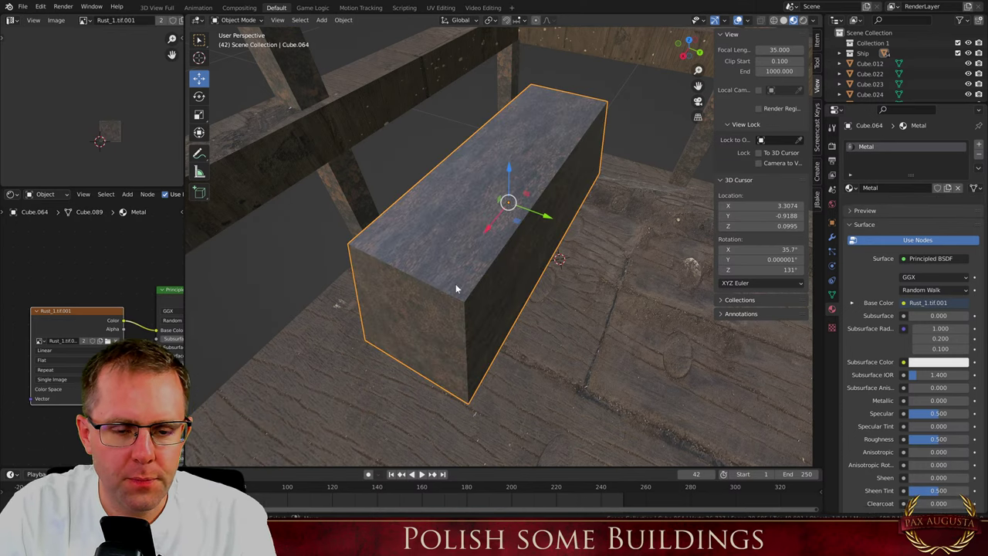
pyautogui.press('u')
pyautogui.click(490, 277)
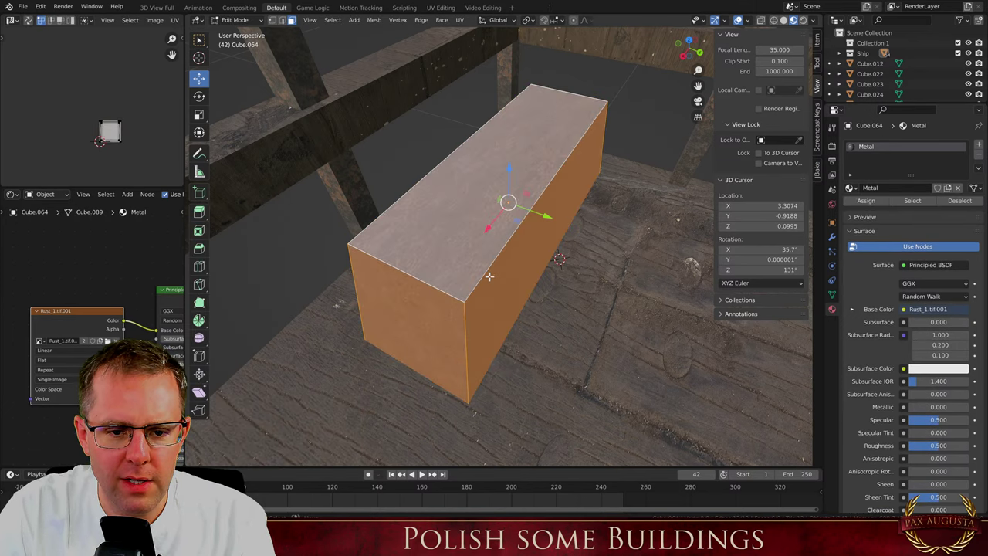
pyautogui.press('u')
pyautogui.click(490, 277)
pyautogui.press('Tab')
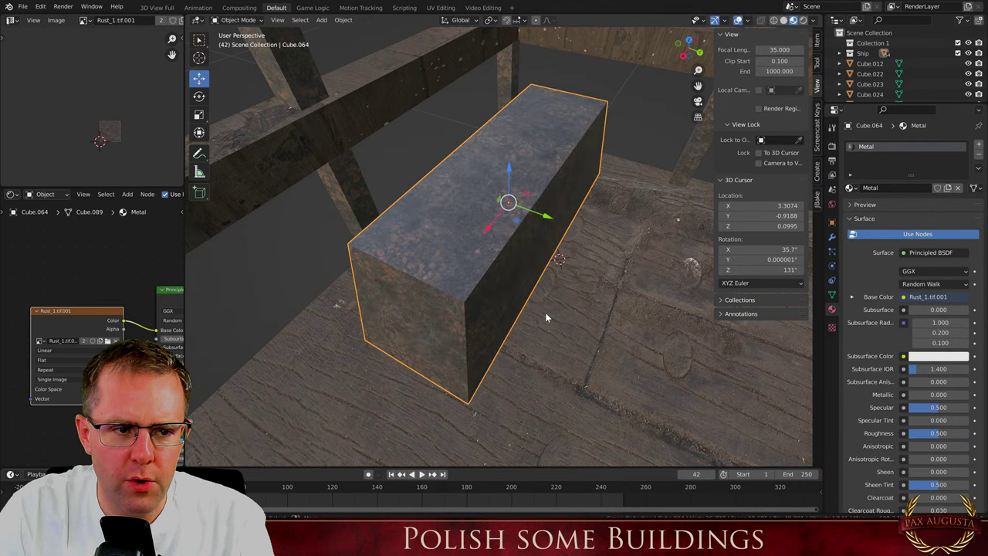
# Enlarge the block's UVs on the rust texture and raise the block by 0.00057 along Z
pyautogui.press('Tab')
pyautogui.press('s')
pyautogui.click(138, 149)
pyautogui.press('Tab')
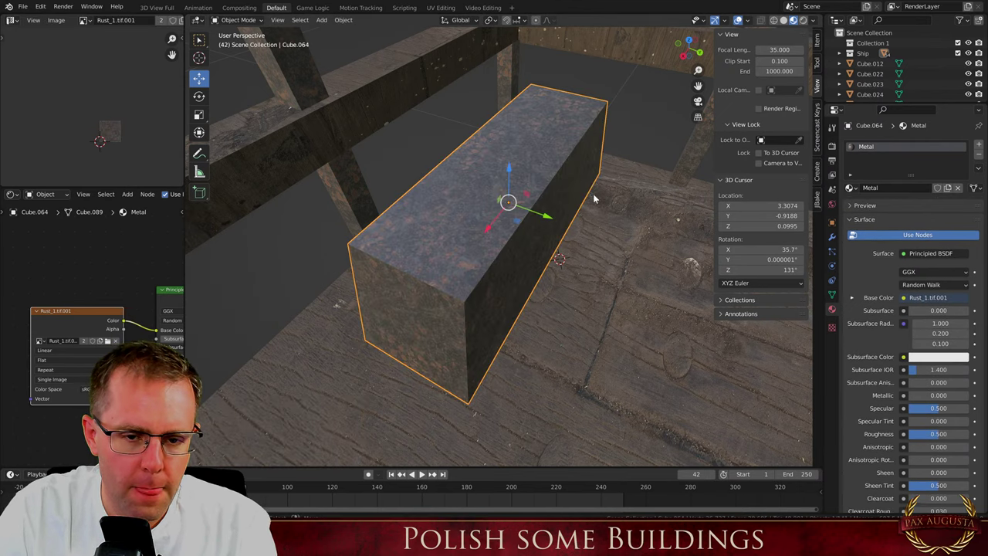
pyautogui.press('g')
pyautogui.press('z')
pyautogui.click(487, 163)
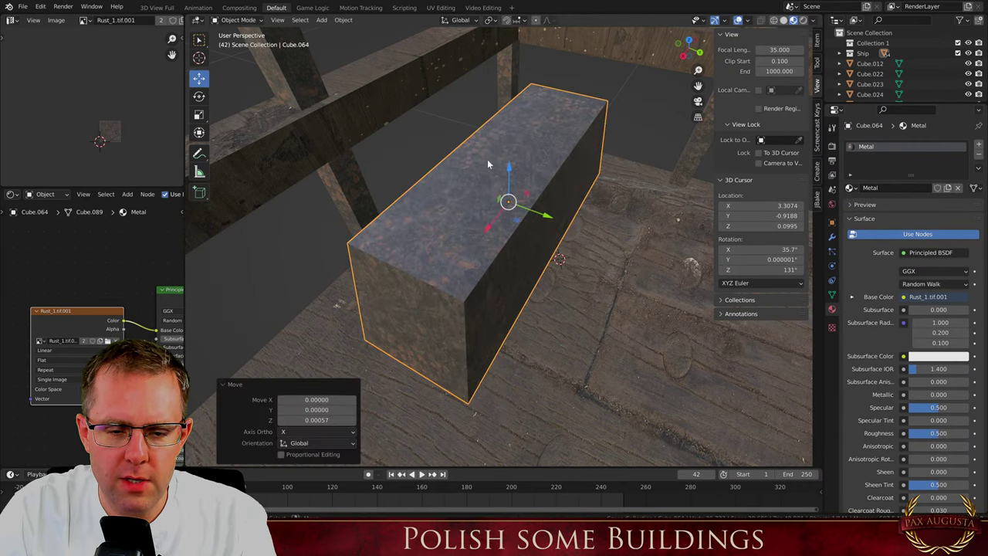
# Duplicate the metal block twice along Y, offsetting the first copy about 0.125 and the second about 0.184 from the first
pyautogui.scroll(-5, 487, 163)
pyautogui.hotkey('shift', 'd')
pyautogui.rightClick(484, 179)
pyautogui.moveTo(534, 193); pyautogui.dragTo(595, 211)
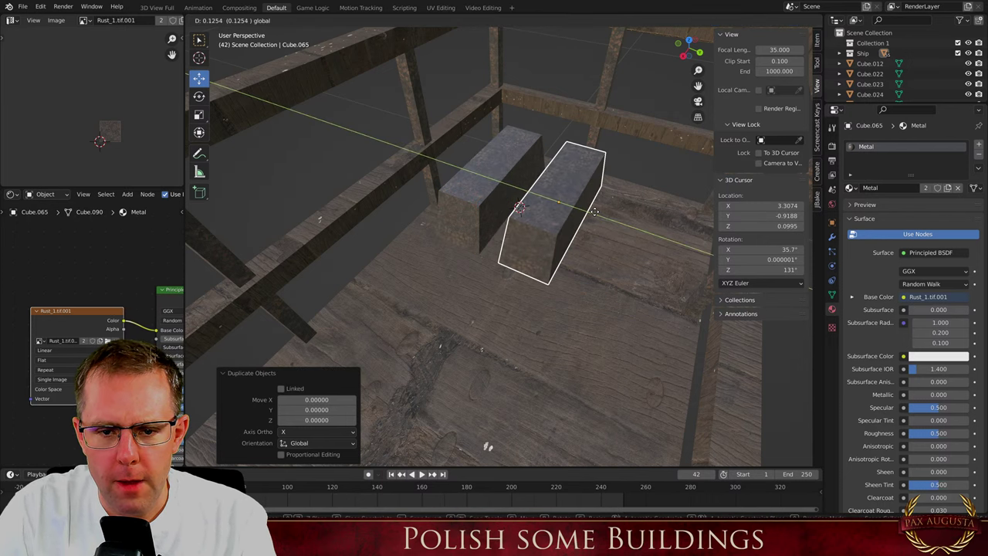
pyautogui.click(595, 211)
pyautogui.hotkey('shift', 'd')
pyautogui.press('y')
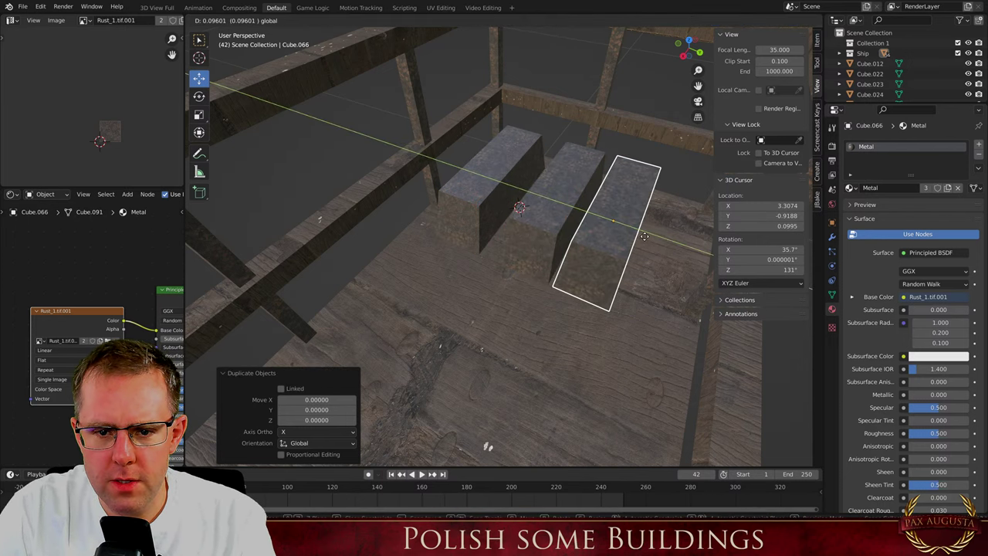
pyautogui.click(680, 248)
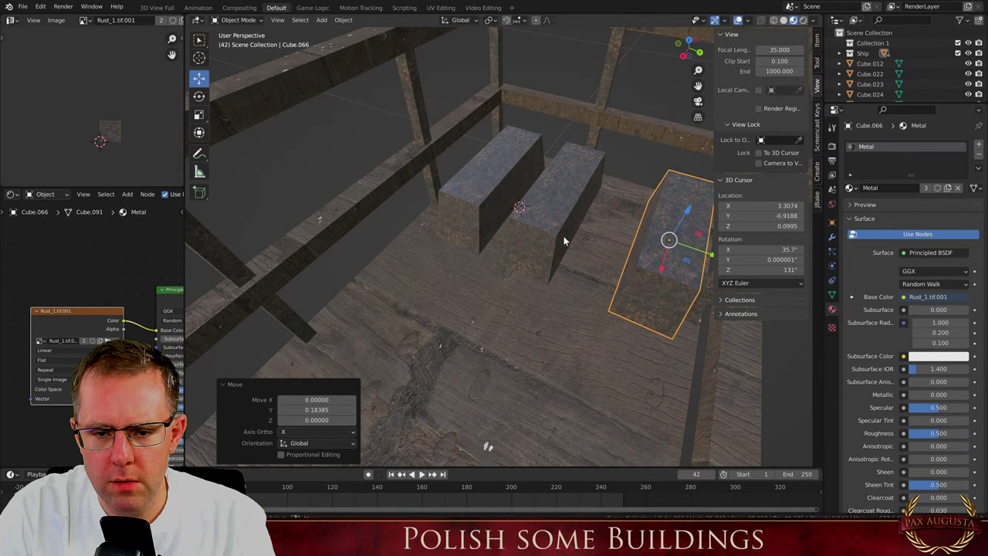
# Duplicate the two outer metal blocks together and move the copies along X to the middle of the crate
pyautogui.click(562, 240)
pyautogui.click(462, 211)
pyautogui.keyDown('shift'); pyautogui.click(650, 261); pyautogui.keyUp('shift')
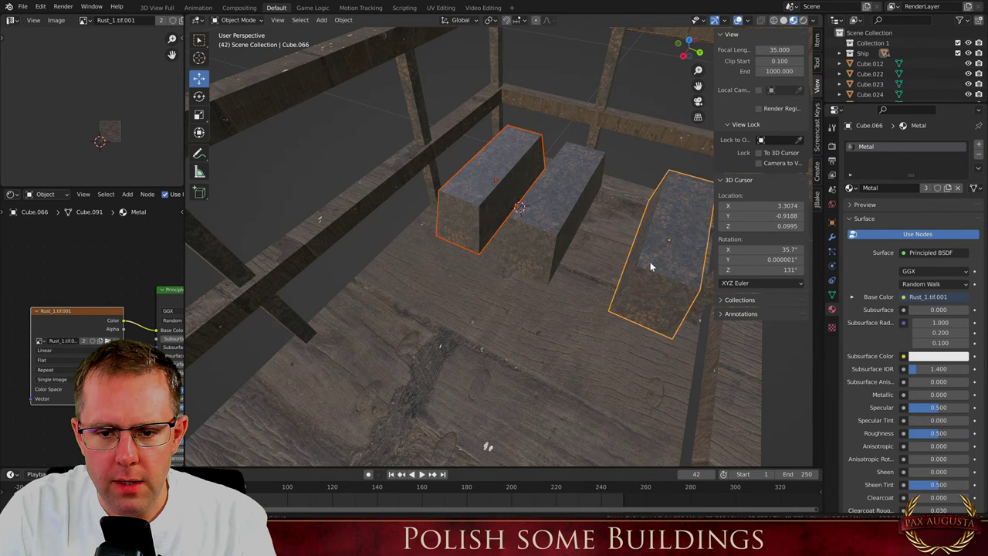
pyautogui.scroll(-7, 551, 223)
pyautogui.moveTo(524, 221); pyautogui.dragTo(511, 230, button='middle')
pyautogui.scroll(4, 511, 230)
pyautogui.scroll(-1, 511, 229)
pyautogui.hotkey('shift', 'd')
pyautogui.rightClick(511, 229)
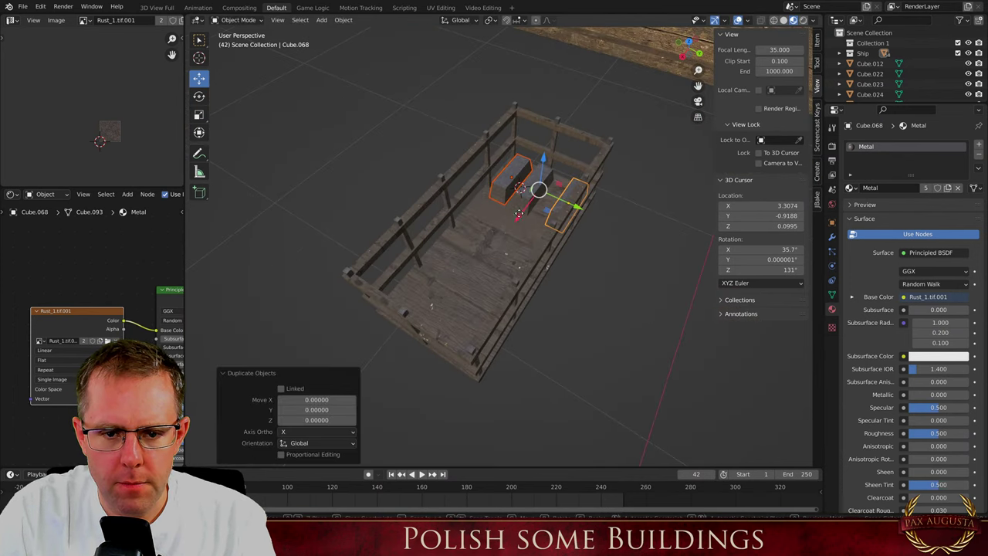
pyautogui.moveTo(519, 216); pyautogui.dragTo(476, 259)
pyautogui.click(480, 259)
# Duplicate the middle pair of side blocks about 0.329 along X to the crate's empty end
pyautogui.hotkey('shift', 'd')
pyautogui.press('x')
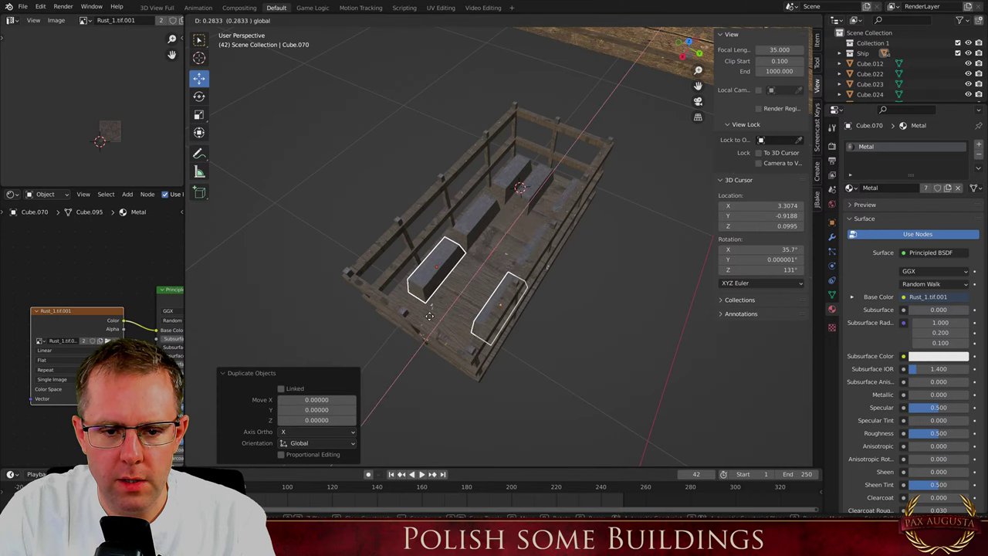
pyautogui.click(424, 321)
# Move the loose inner block about 0.029 along Y and rotate it about Z to lie crosswise between the side blocks
pyautogui.scroll(5, 473, 248)
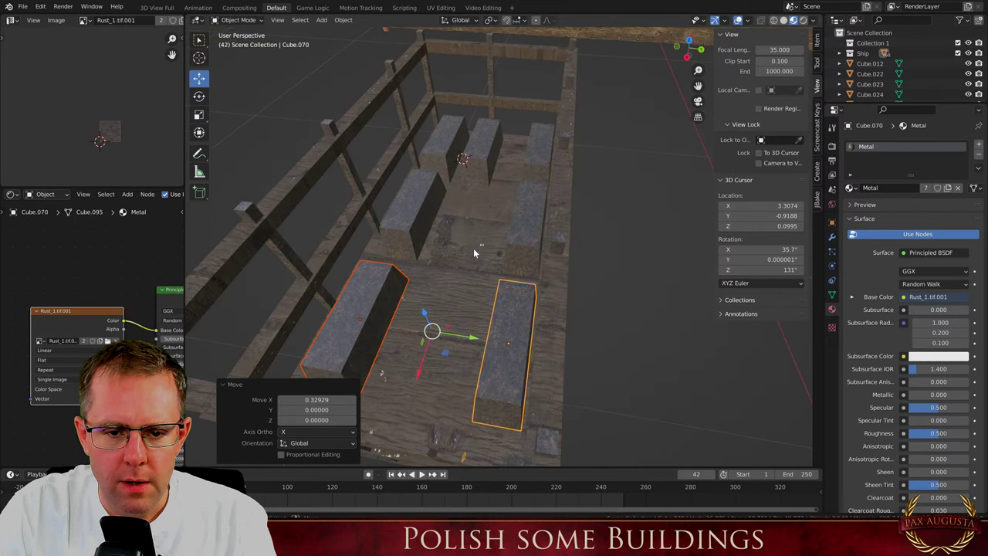
pyautogui.click(475, 159)
pyautogui.press('g')
pyautogui.press('y')
pyautogui.press('z')
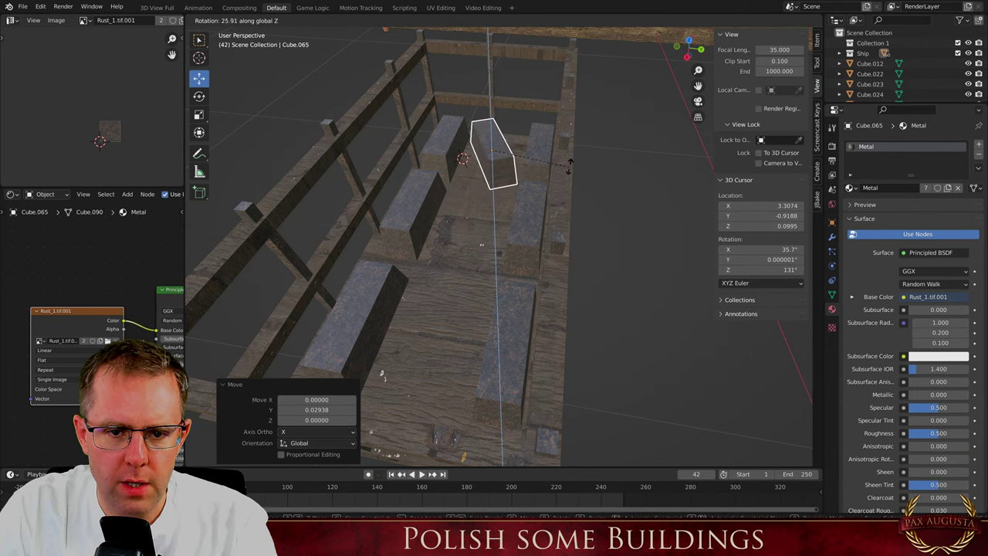
pyautogui.click(542, 88)
# Duplicate the crosswise block along X and place the copy between the side blocks at the opposite end
pyautogui.moveTo(485, 177); pyautogui.dragTo(367, 389)
pyautogui.hotkey('shift', 'd')
pyautogui.click(488, 168)
# Duplicate all six side blocks and both crosswise blocks and raise the copies about 0.163 along Z as a second layer
pyautogui.click(355, 313)
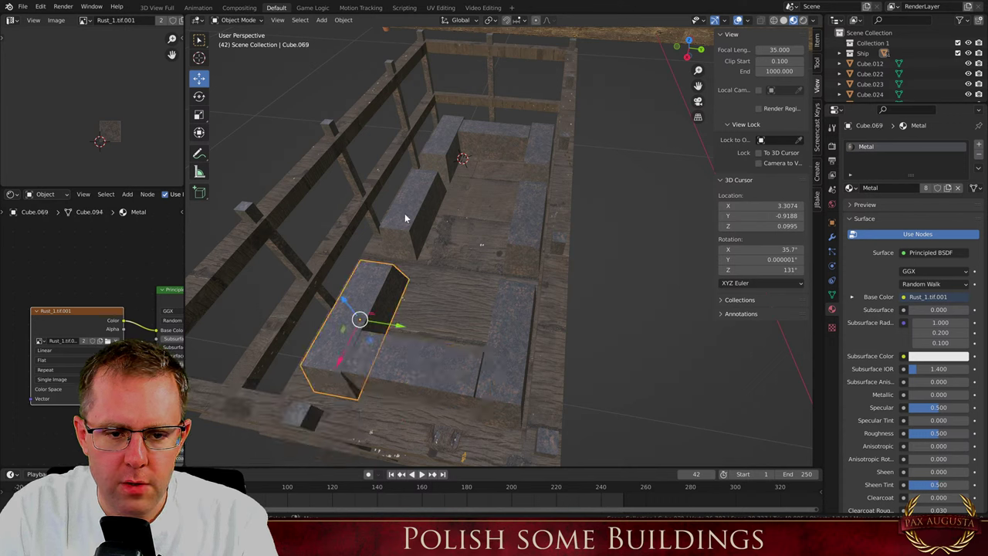
pyautogui.keyDown('shift'); pyautogui.click(407, 212); pyautogui.keyUp('shift')
pyautogui.keyDown('shift'); pyautogui.click(451, 147); pyautogui.keyUp('shift')
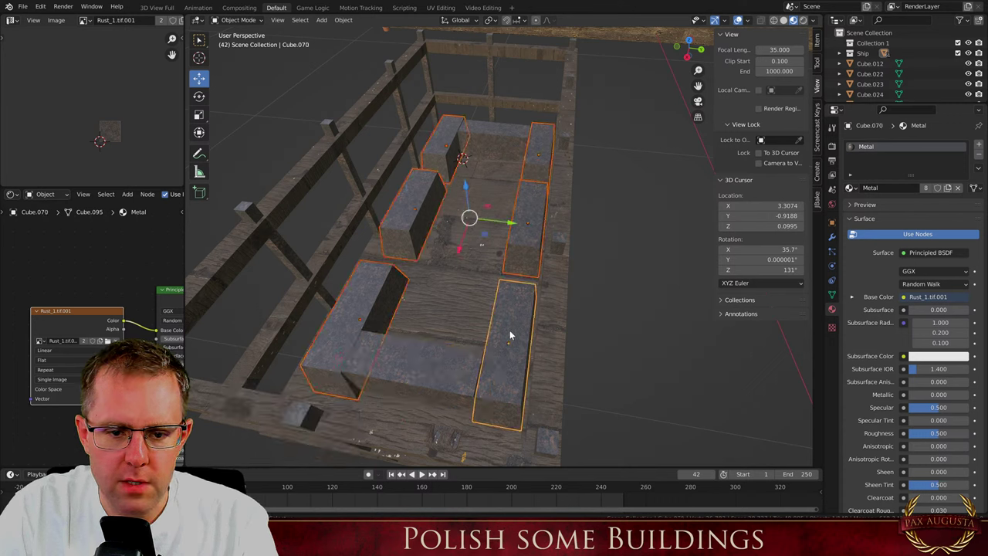
pyautogui.keyDown('shift'); pyautogui.click(435, 355); pyautogui.keyUp('shift')
pyautogui.hotkey('shift', 'd')
pyautogui.rightClick(484, 138)
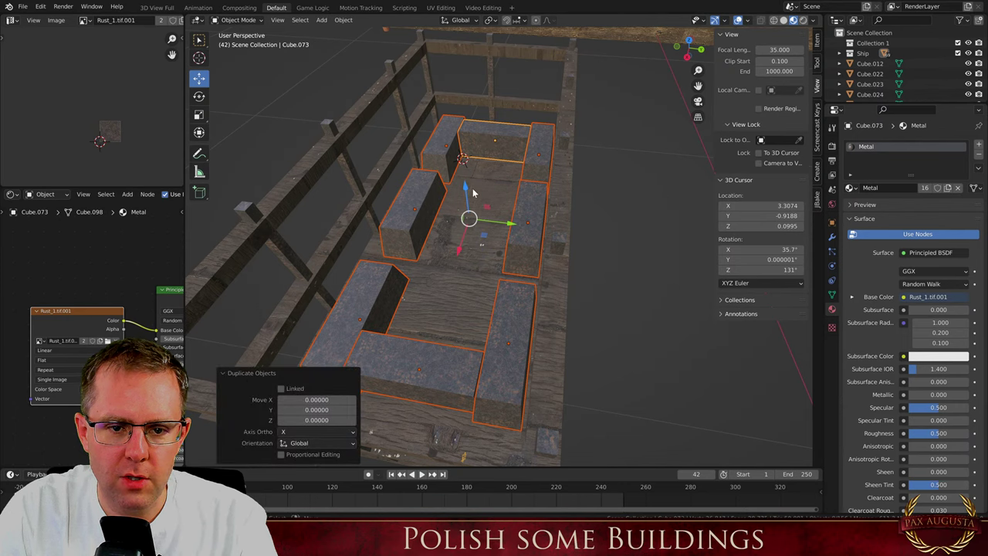
pyautogui.press('g')
pyautogui.press('z')
pyautogui.click(460, 138)
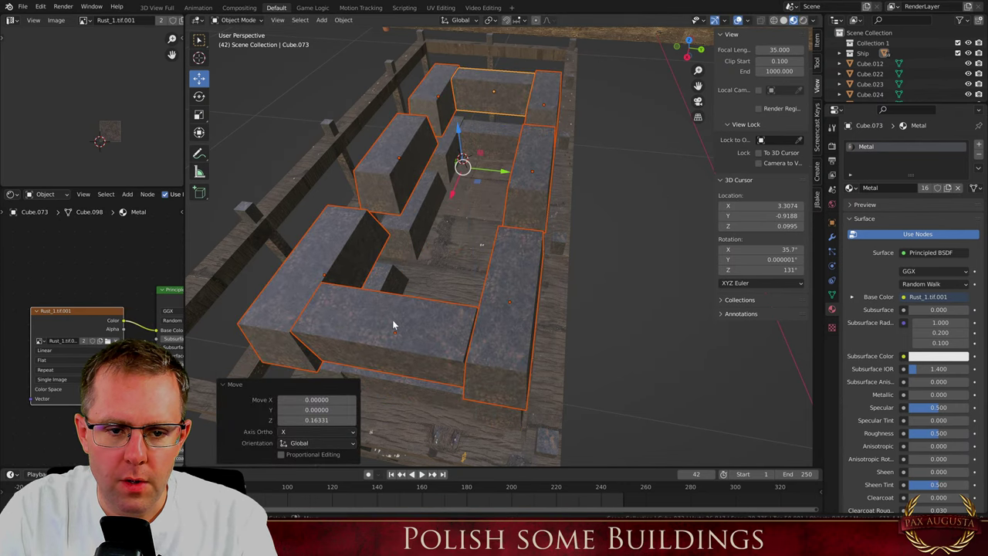
# Scale the near upper crosswise block to 0.910 and duplicate it about -0.099 along X
pyautogui.click(394, 328)
pyautogui.press('s')
pyautogui.click(452, 380)
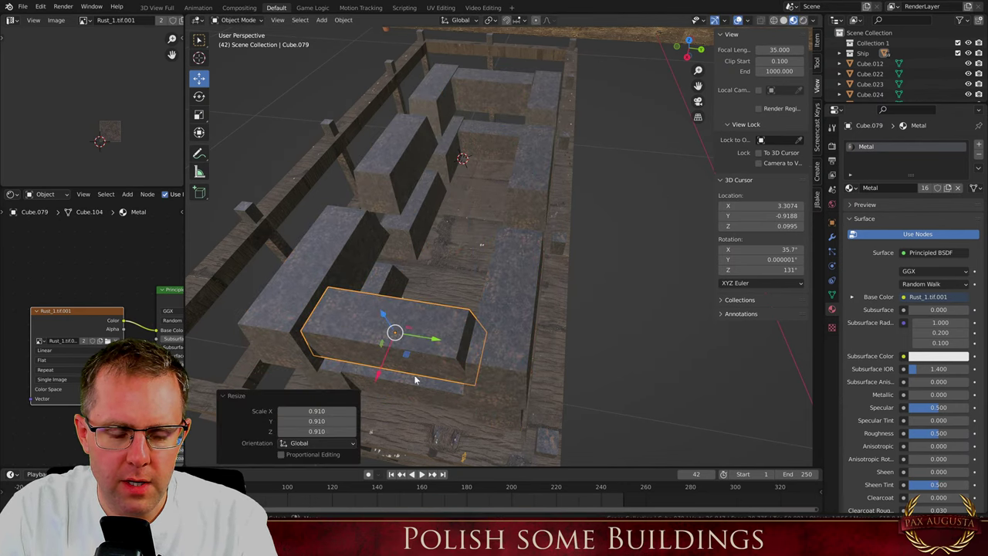
pyautogui.hotkey('shift', 'd')
pyautogui.press('x')
pyautogui.click(395, 317)
# Duplicate the smaller crosswise block twice more along X, offsetting the last copy about -0.109
pyautogui.hotkey('shift', 'd')
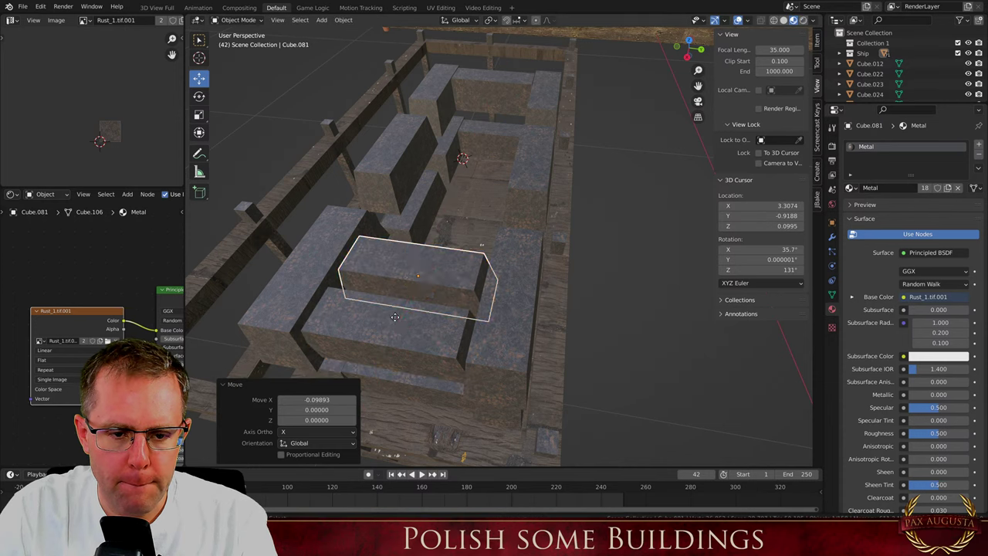
pyautogui.rightClick(395, 317)
pyautogui.press('g')
pyautogui.press('x')
pyautogui.click(424, 263)
pyautogui.hotkey('shift', 'd')
pyautogui.rightClick(424, 262)
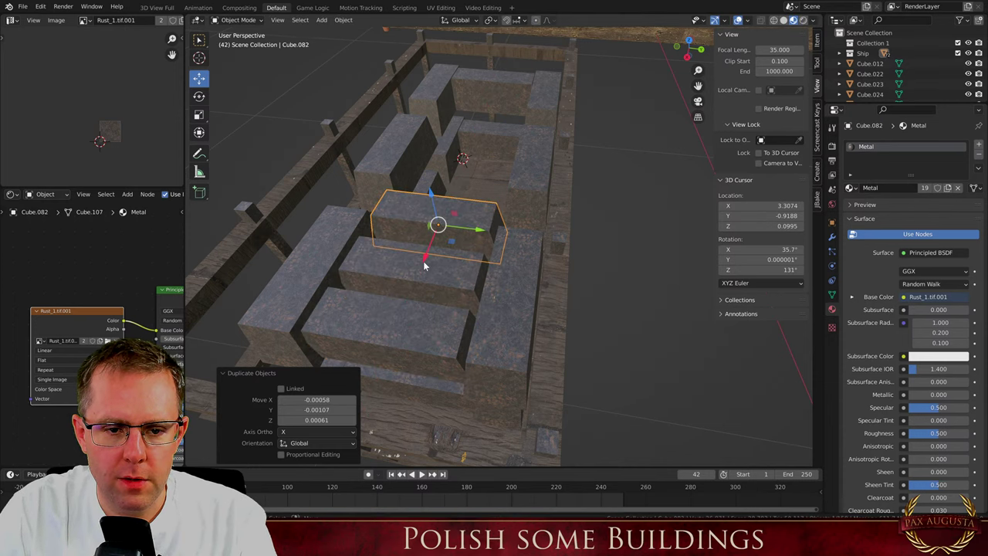
pyautogui.moveTo(424, 263); pyautogui.dragTo(443, 224)
# Add three more copies of the smaller crosswise block along X toward the far end of the upper layer
pyautogui.scroll(-4, 432, 208)
pyautogui.moveTo(432, 208); pyautogui.dragTo(466, 205, button='middle')
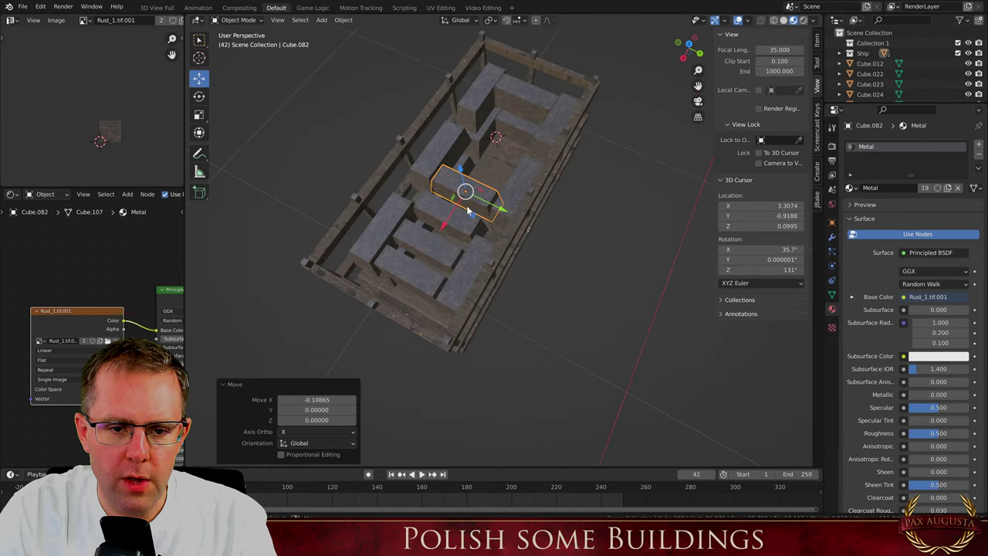
pyautogui.hotkey('shift', 'd')
pyautogui.press('x')
pyautogui.hotkey('shift', 'd')
pyautogui.moveTo(462, 200); pyautogui.dragTo(479, 174)
pyautogui.click(462, 201)
pyautogui.hotkey('shift', 'd')
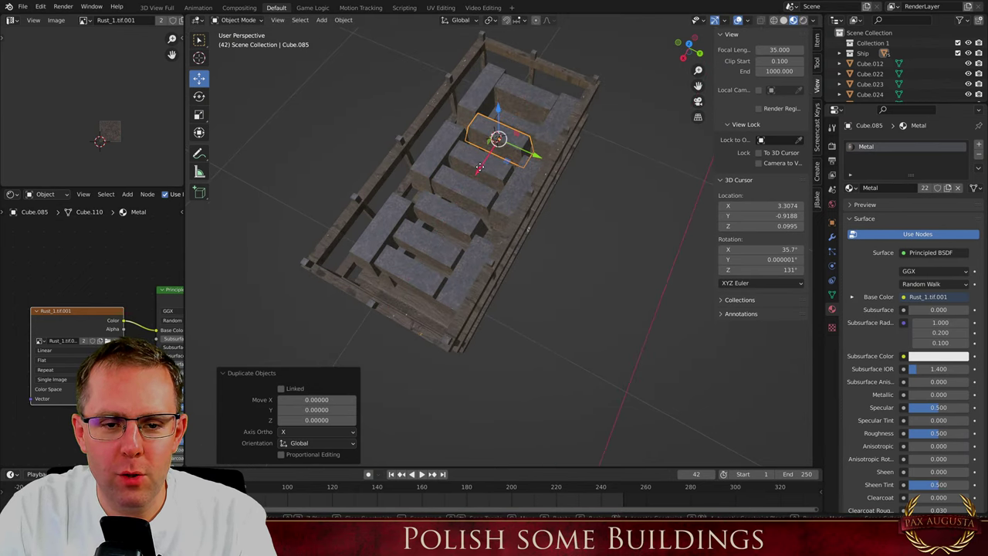
pyautogui.click(480, 112)
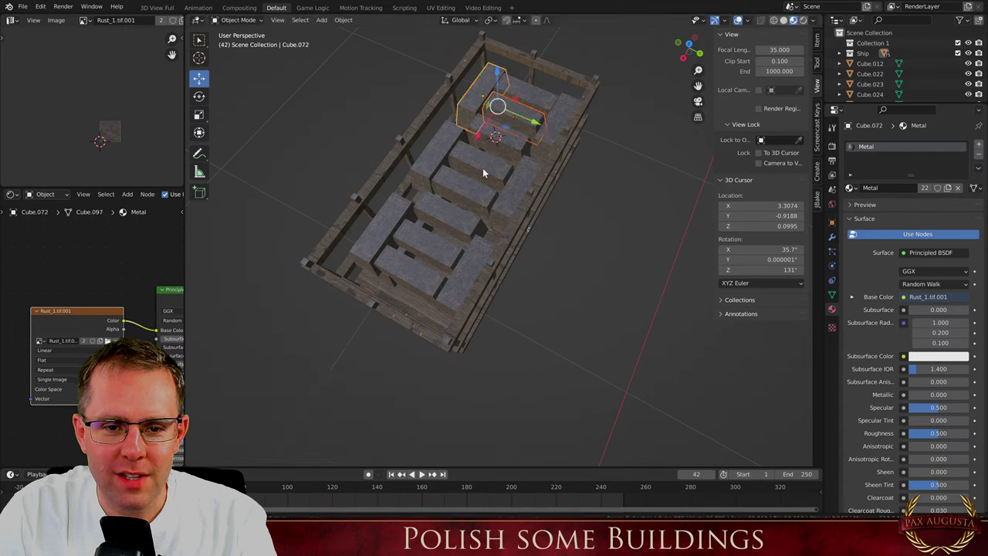
# Rotate a middle crosswise block slightly about Z and an upper side block at the near end by -2.83° about Z
pyautogui.click(468, 188)
pyautogui.hotkey('shift', 'd')
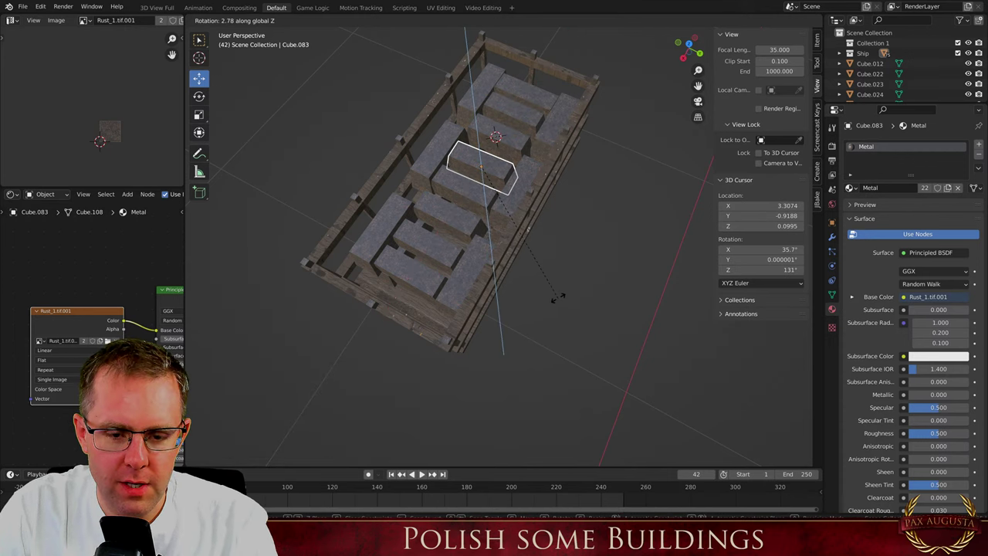
pyautogui.rightClick(552, 308)
pyautogui.click(386, 232)
pyautogui.press('r')
pyautogui.press('z')
pyautogui.click(498, 351)
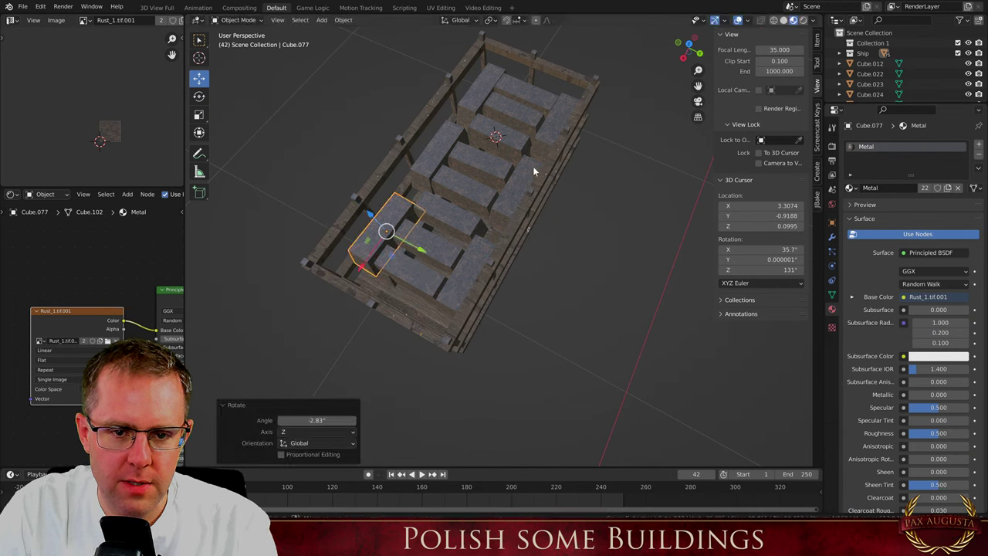
# Rotate the two upper side blocks at the far end slightly about Z, turning the second one by -3.48°
pyautogui.click(550, 135)
pyautogui.press('t')
pyautogui.press('r')
pyautogui.press('z')
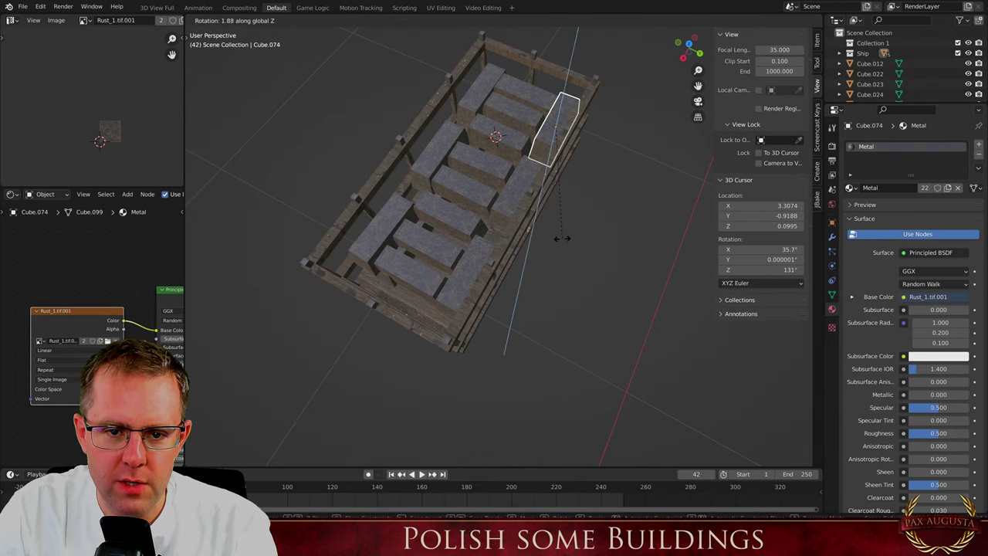
pyautogui.click(558, 241)
pyautogui.click(468, 124)
pyautogui.press('r')
pyautogui.press('z')
pyautogui.click(529, 216)
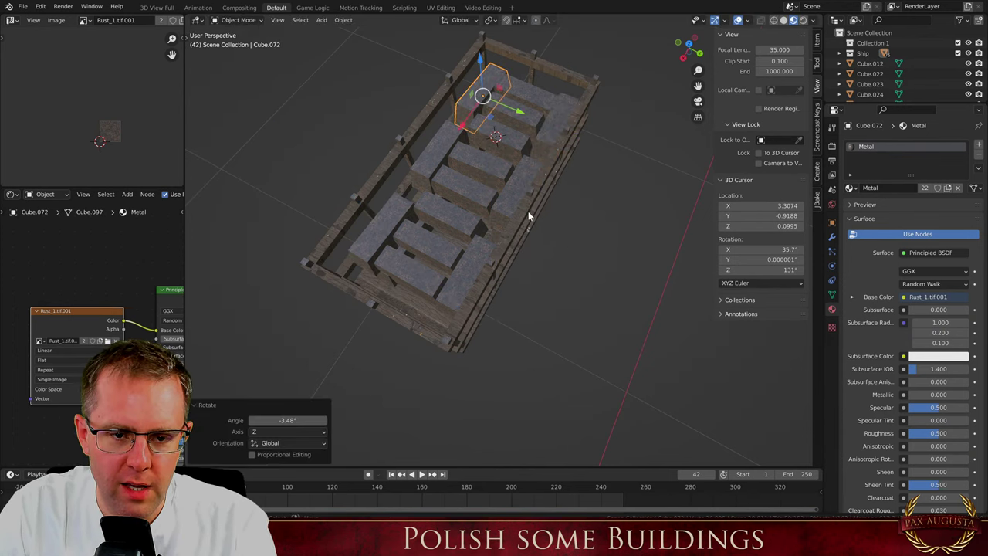
# Rotate another middle crosswise block by 6.39° about Z and slightly turn the remaining upper side block at the near end
pyautogui.click(474, 187)
pyautogui.press('r')
pyautogui.press('z')
pyautogui.click(503, 261)
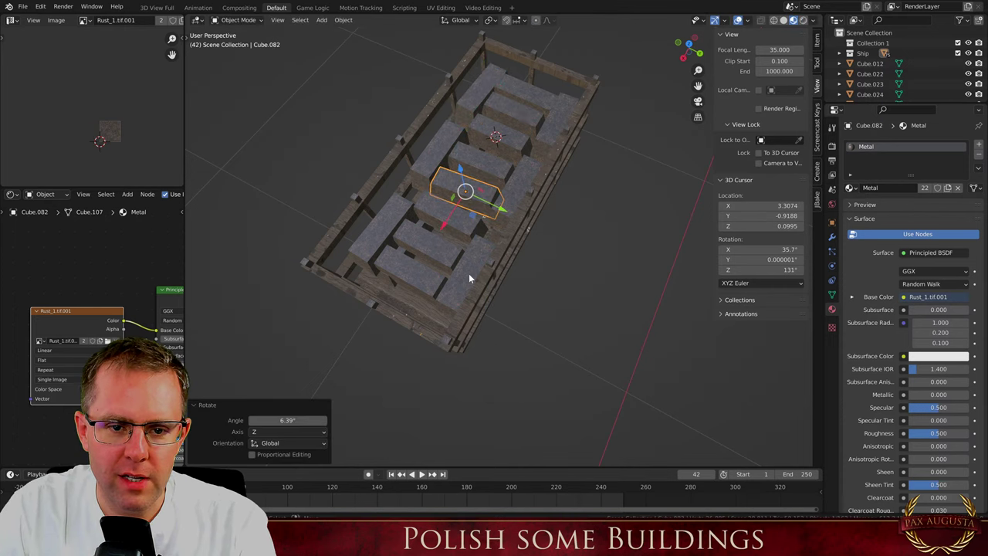
pyautogui.click(469, 274)
pyautogui.press('r')
pyautogui.press('z')
pyautogui.click(516, 355)
# Rotate the second crosswise block from the near end by 3.27° about Z
pyautogui.click(431, 249)
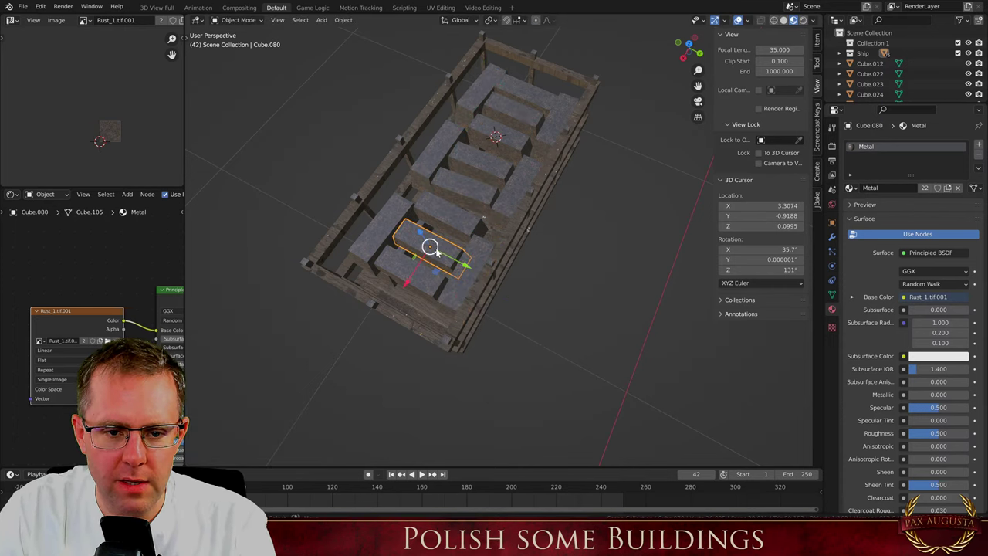
pyautogui.press('r')
pyautogui.press('z')
pyautogui.click(505, 322)
# In top view, shift the two stacked middle blocks of the +Y row apart, the upper toward +X and the lower toward -X
pyautogui.moveTo(505, 322); pyautogui.dragTo(484, 203, button='middle')
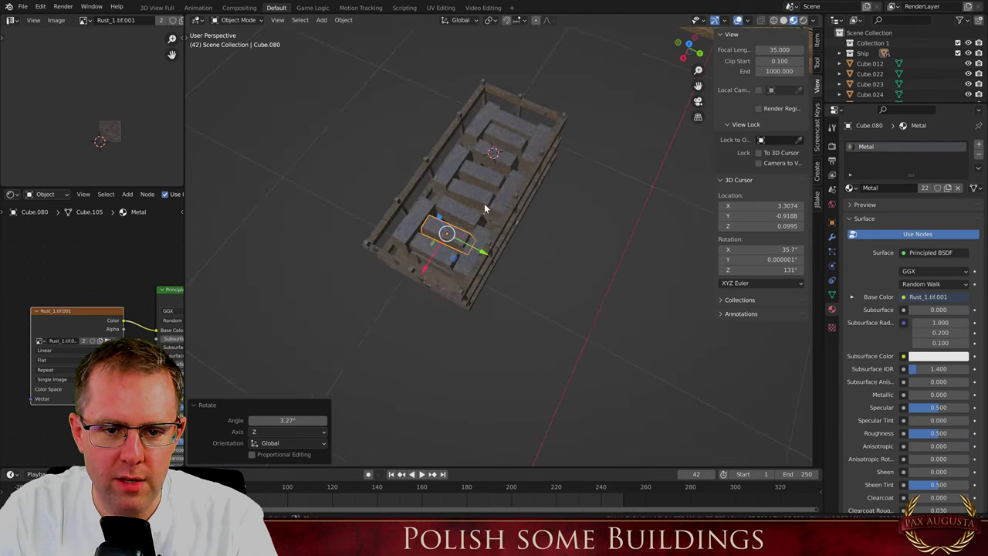
pyautogui.press('KP_7')
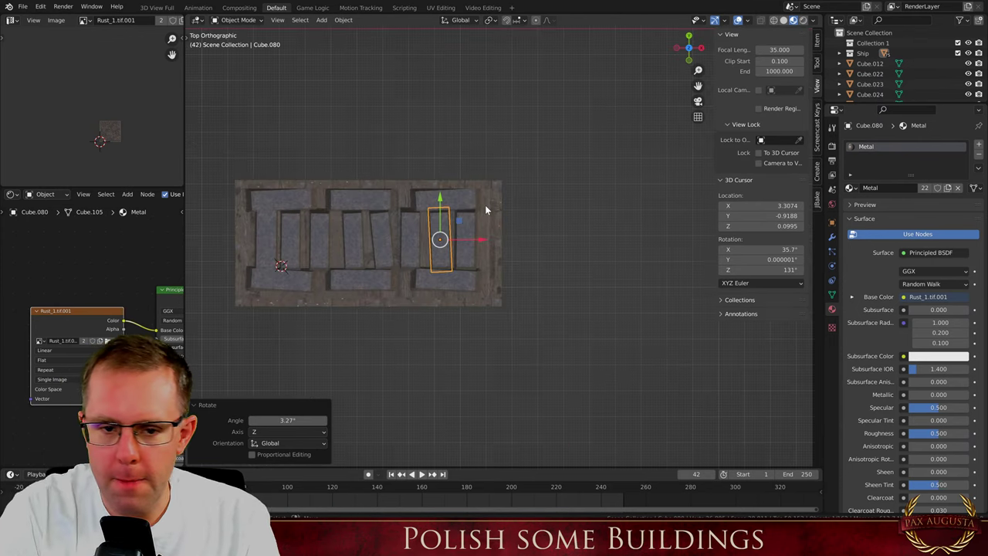
pyautogui.scroll(2, 436, 250)
pyautogui.click(455, 210)
pyautogui.press('g')
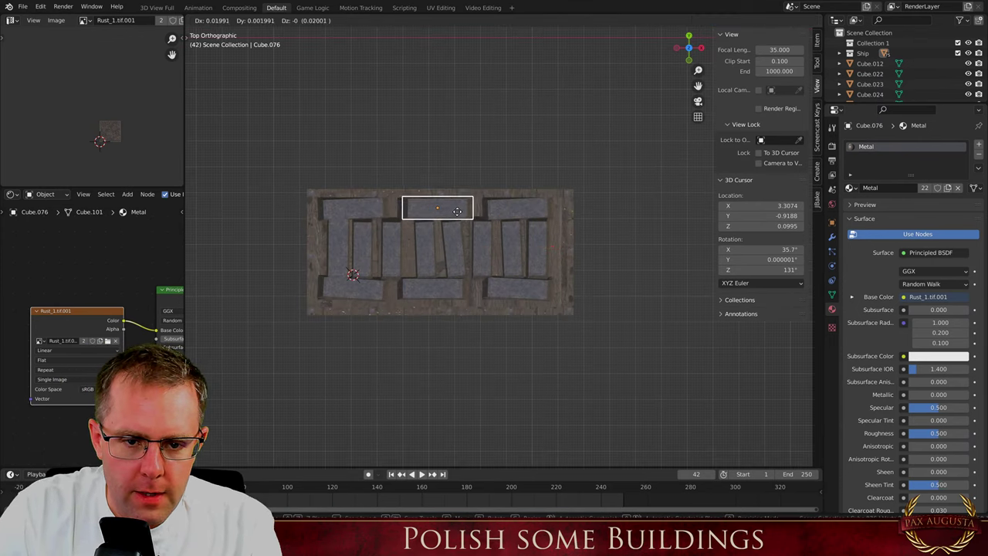
pyautogui.click(466, 210)
pyautogui.click(432, 208)
pyautogui.press('g')
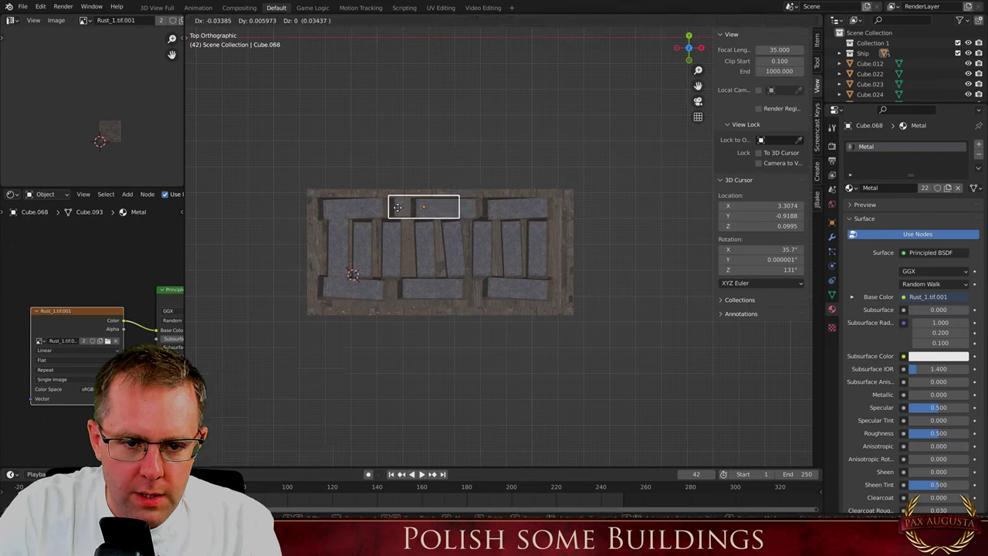
pyautogui.click(398, 207)
# Shift the two stacked middle blocks of the -Y row apart, the upper toward -X and the lower toward +X
pyautogui.click(419, 286)
pyautogui.press('g')
pyautogui.click(456, 298)
pyautogui.press('g')
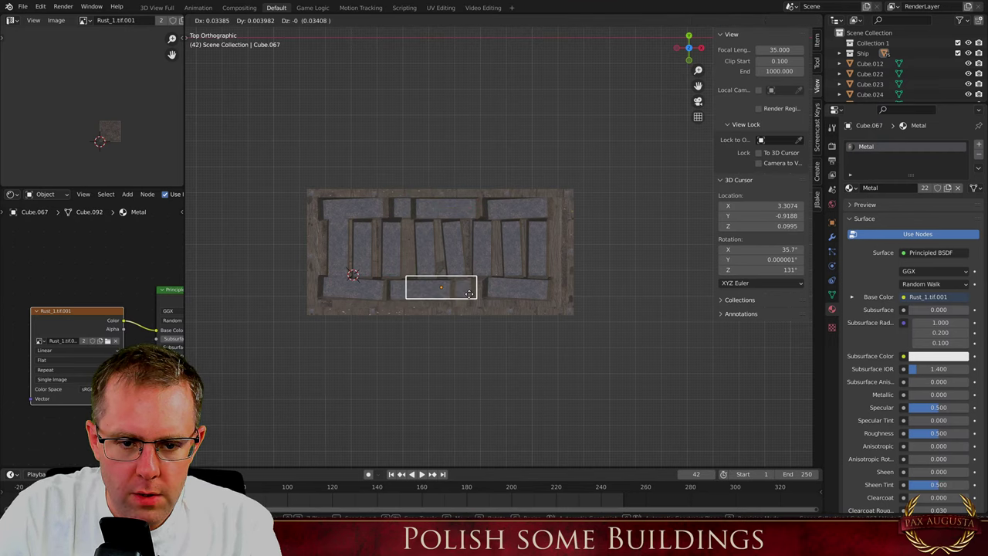
pyautogui.click(469, 293)
# Move the upper block at the +X end of the -Y row about -0.038 along X
pyautogui.click(506, 288)
pyautogui.press('g')
pyautogui.press('x')
pyautogui.click(494, 287)
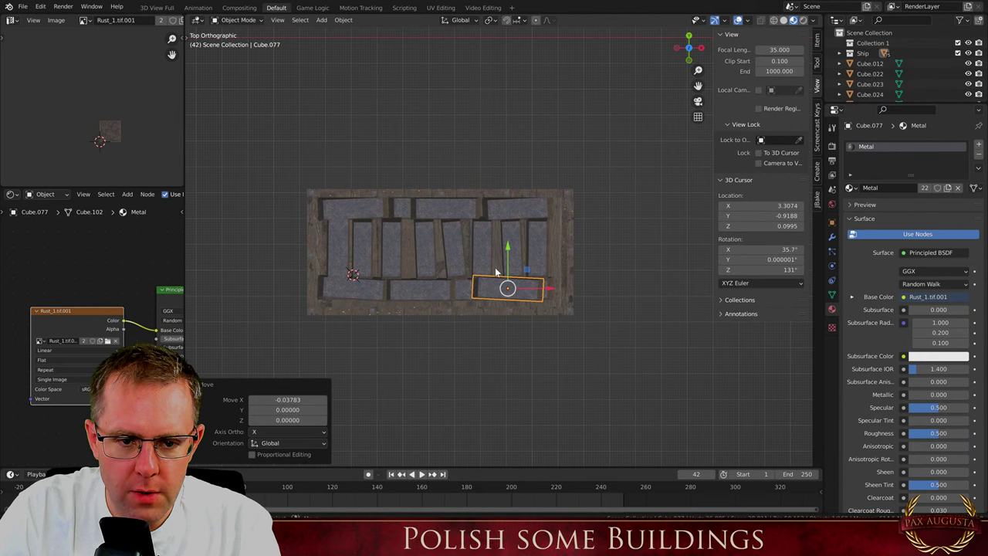
# Circle-select all the metal blocks, exclude the wooden crate from the selection, and isolate the blocks in local view
pyautogui.press('c')
pyautogui.moveTo(510, 283)
pyautogui.mouseDown()
pyautogui.moveTo(514, 260)
pyautogui.moveTo(349, 236)
pyautogui.moveTo(469, 261)
pyautogui.mouseUp()
pyautogui.rightClick(469, 261)
pyautogui.keyDown('shift'); pyautogui.click(569, 308); pyautogui.keyUp('shift')
pyautogui.keyDown('shift'); pyautogui.click(570, 307); pyautogui.keyUp('shift')
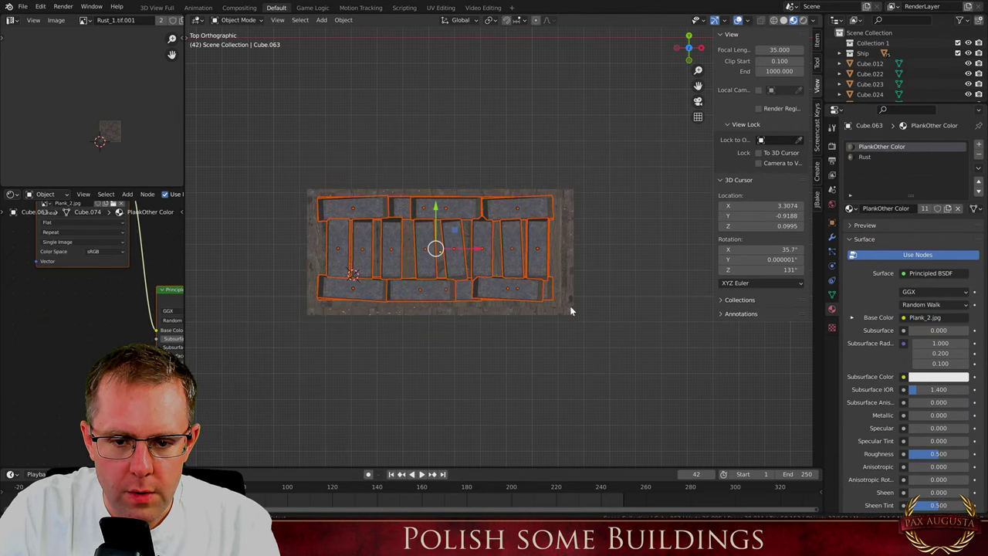
pyautogui.moveTo(570, 308); pyautogui.dragTo(323, 107, button='middle')
pyautogui.press('Tab')
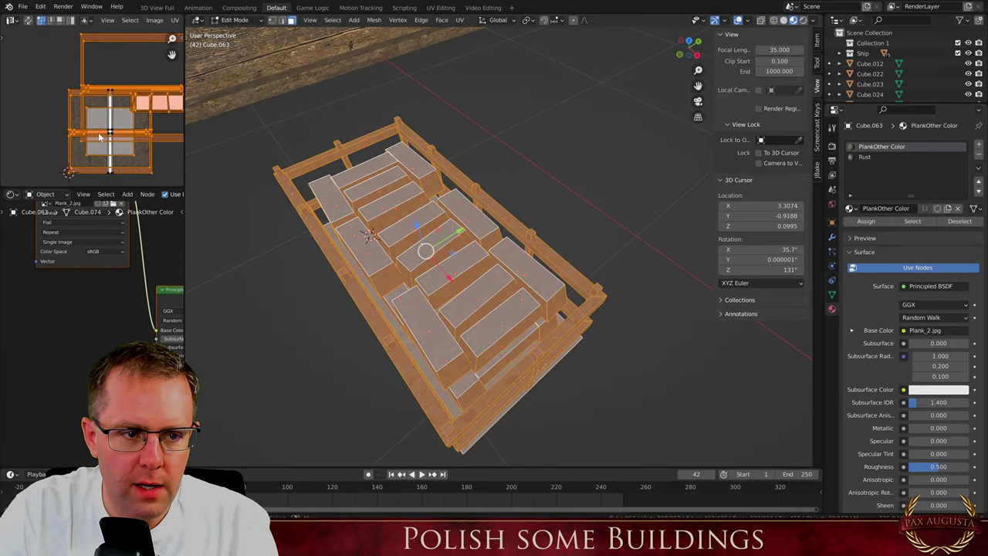
pyautogui.press('Tab')
pyautogui.press('KP_Divide')
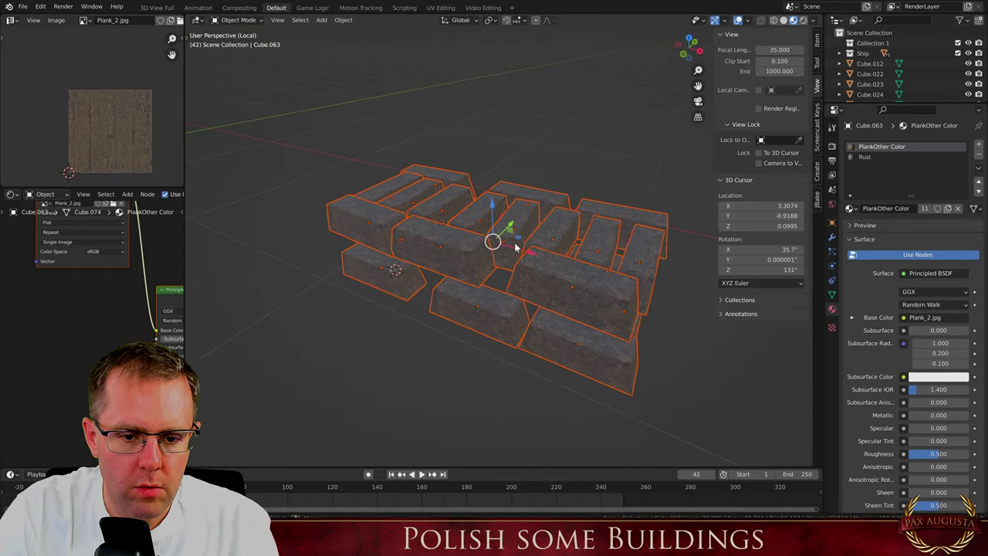
# Select all faces of the isolated metal blocks with a metal block active and unwrap them with Cube Projection
pyautogui.click(530, 282)
pyautogui.press('a')
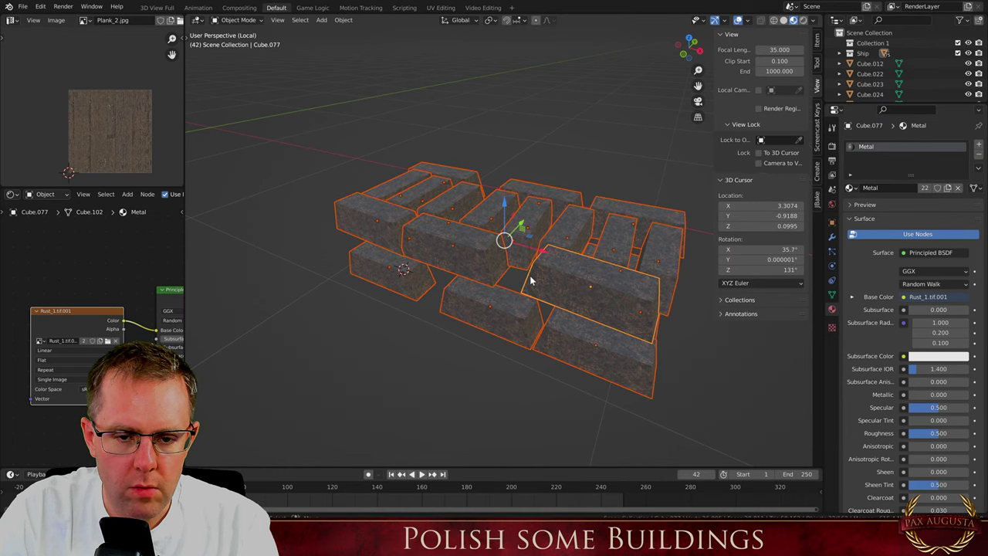
pyautogui.press('Tab')
pyautogui.hotkey('alt', 'a')
pyautogui.press('a')
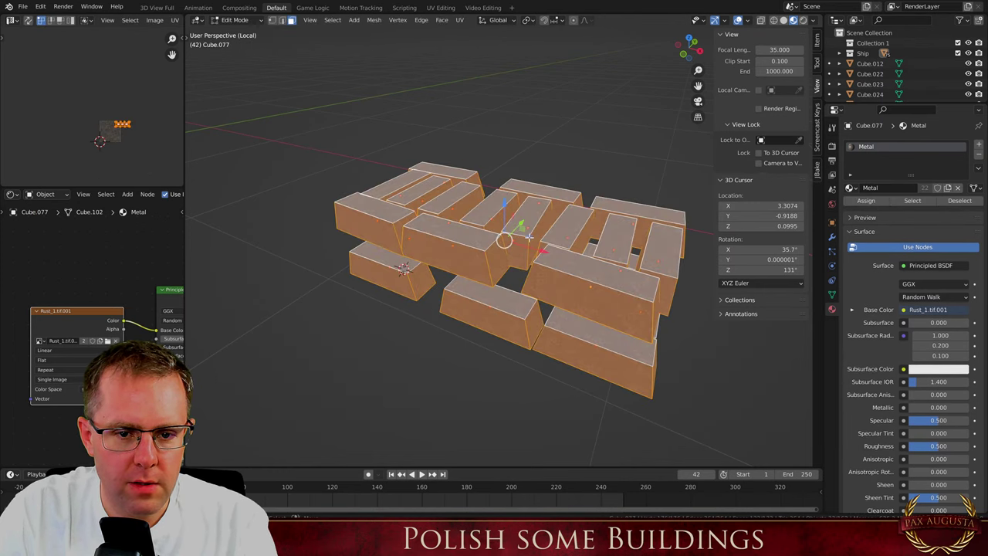
pyautogui.press('u')
pyautogui.click(510, 241)
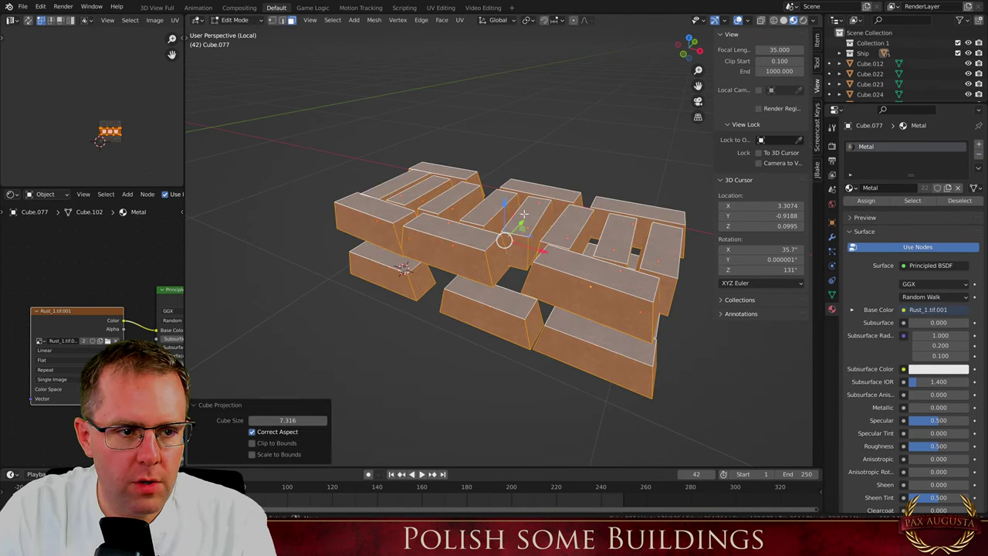
# Unwrap the blocks with Smart UV Project at a 66° angle limit, then leave mesh editing and local view
pyautogui.press('u')
pyautogui.click(509, 184)
pyautogui.click(494, 261)
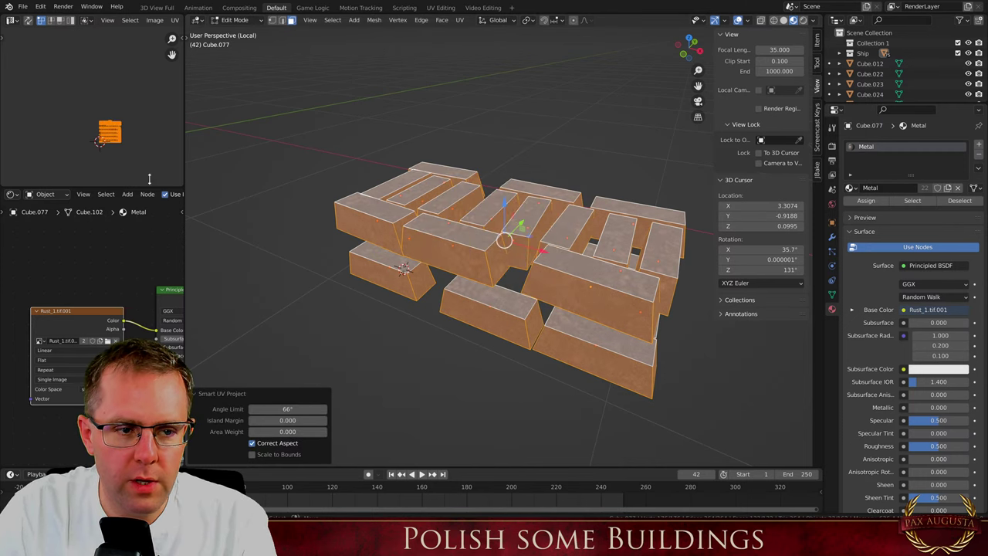
pyautogui.press('Tab')
pyautogui.press('KP_Divide')
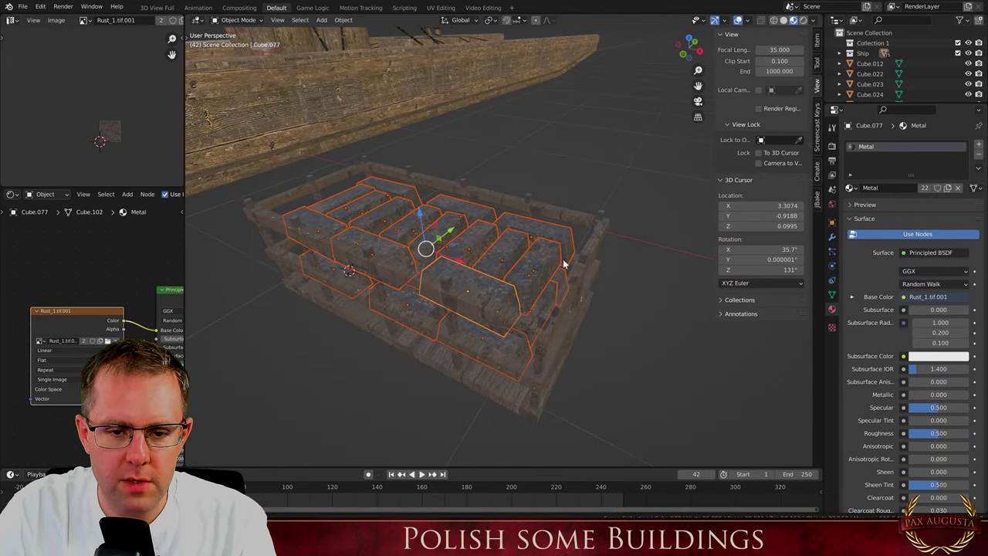
# Select the wooden crate with all its metal blocks, shift it along X, and move it to the Ship collection
pyautogui.moveTo(564, 264); pyautogui.dragTo(436, 281, button='middle')
pyautogui.scroll(-4, 522, 302)
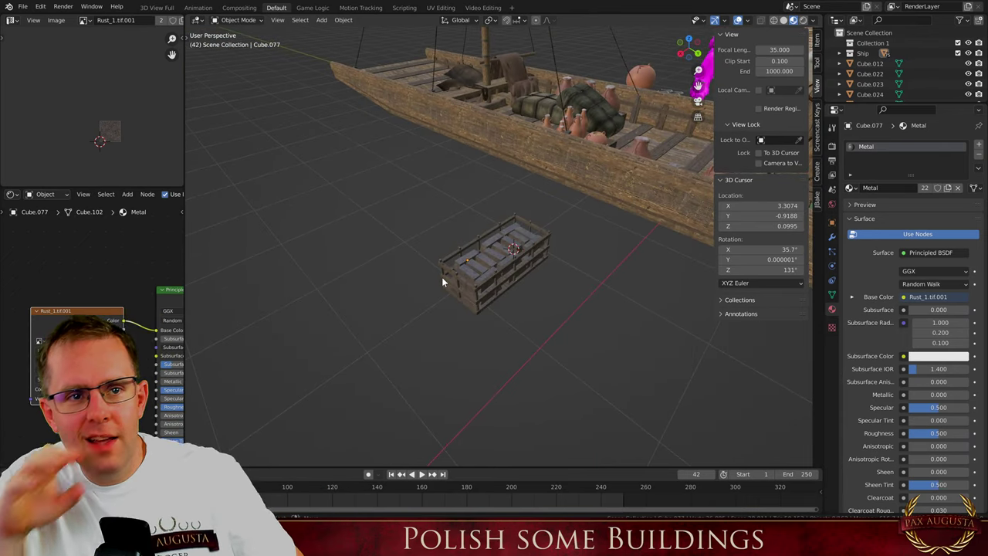
pyautogui.click(495, 272)
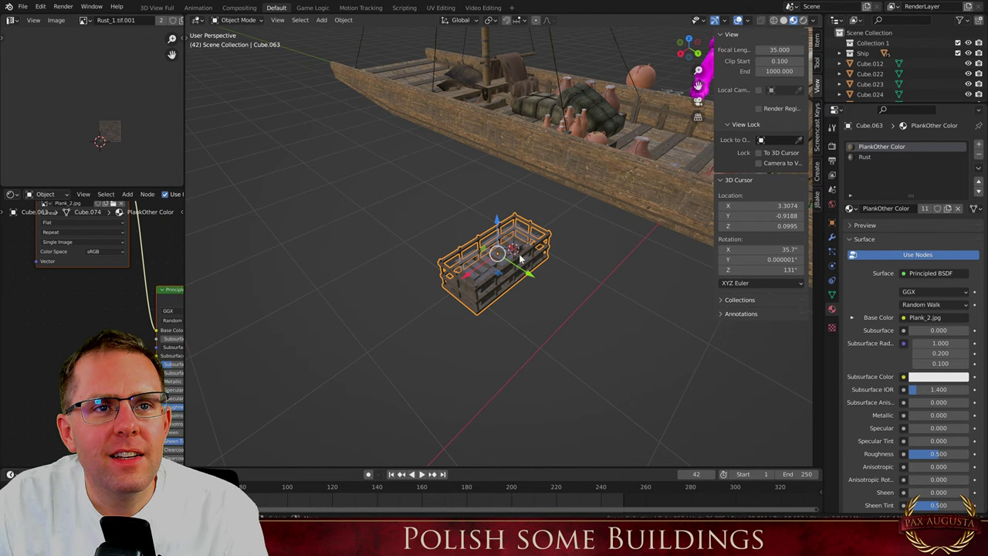
pyautogui.scroll(3, 519, 252)
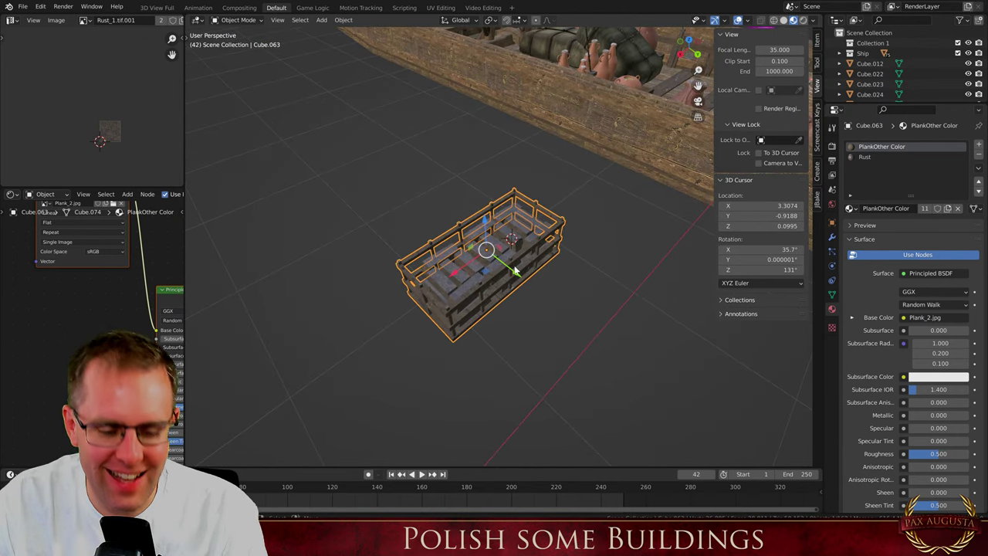
pyautogui.scroll(-4, 513, 236)
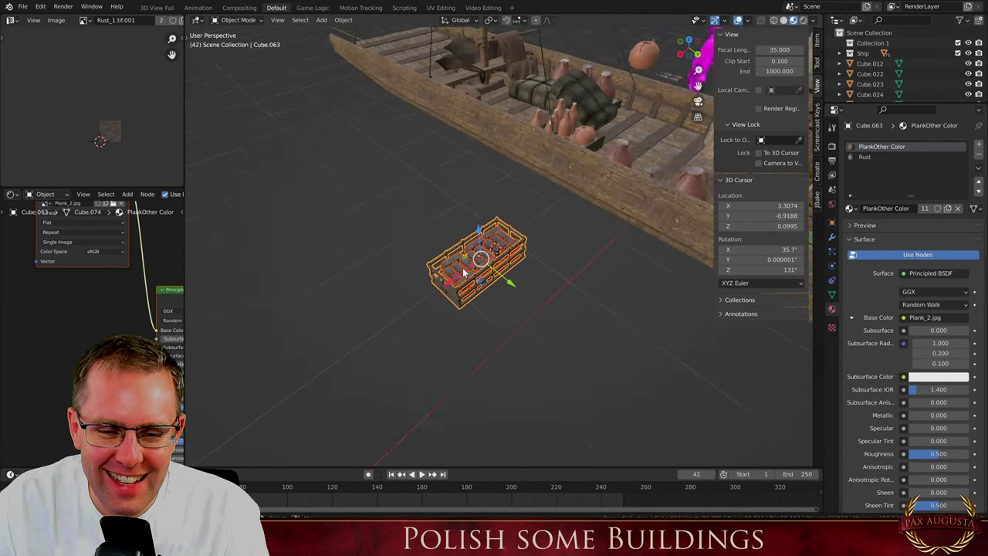
pyautogui.press('g')
pyautogui.press('x')
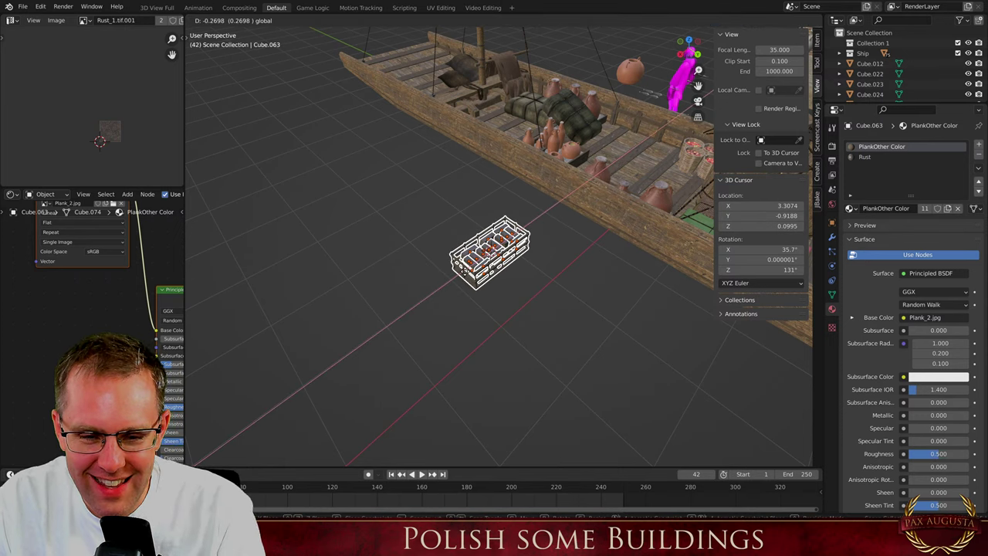
pyautogui.click(466, 276)
pyautogui.press('m')
pyautogui.click(466, 276)
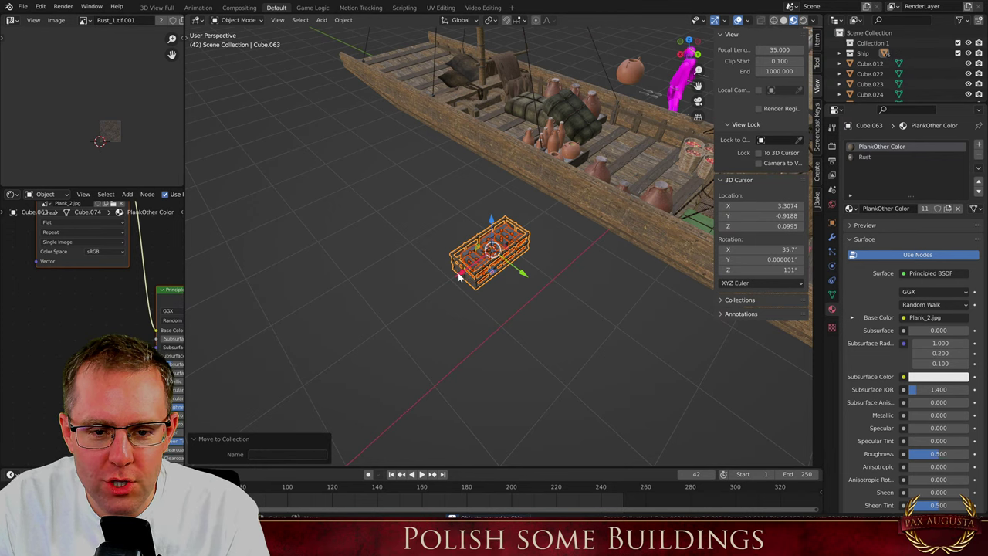
# Duplicate the loaded crate and move the copy about -5.09 along X onto the ship's deck
pyautogui.click(458, 278)
pyautogui.moveTo(459, 277); pyautogui.dragTo(392, 311)
pyautogui.hotkey('shift', 'd')
pyautogui.click(392, 311)
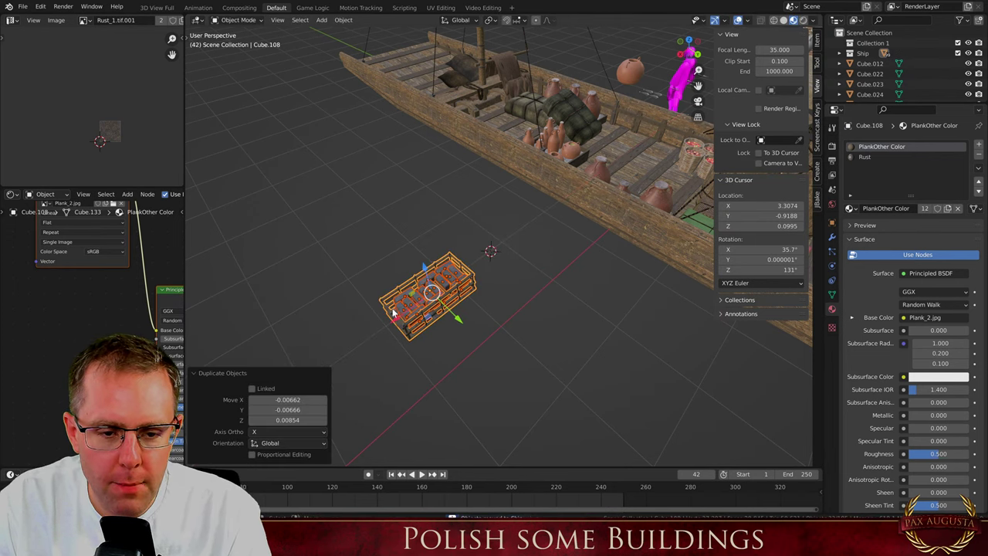
pyautogui.press('g')
pyautogui.press('x')
pyautogui.click(624, 203)
# Rotate the crate copy on the deck 90° about the Z axis
pyautogui.scroll(-3, 651, 117)
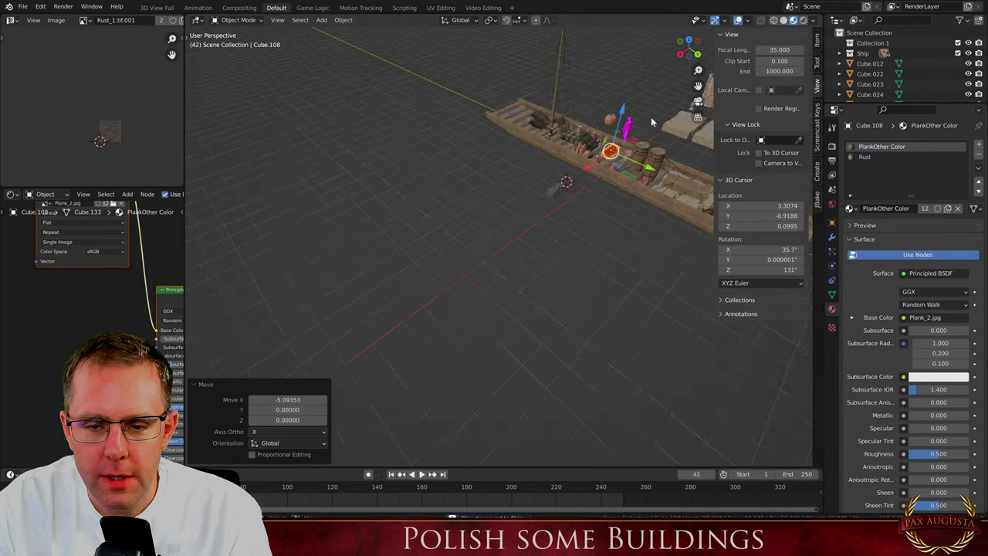
pyautogui.scroll(8, 651, 116)
pyautogui.write('rz90')
pyautogui.press('Return')
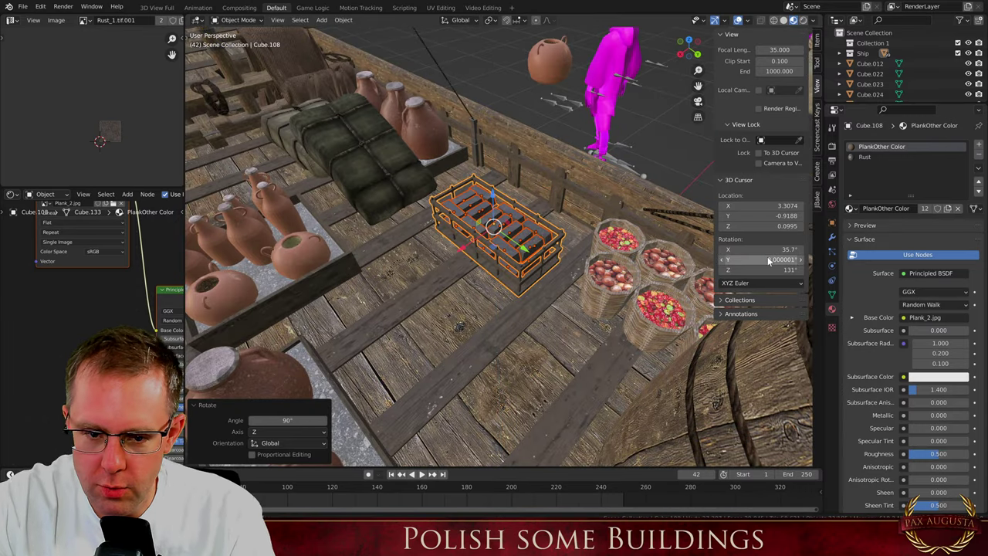
# Move the crate copy about -0.28 along X toward the hull, enlarge it about 1.3 times, and nudge it beside the baskets
pyautogui.moveTo(462, 252); pyautogui.dragTo(482, 238)
pyautogui.press('s')
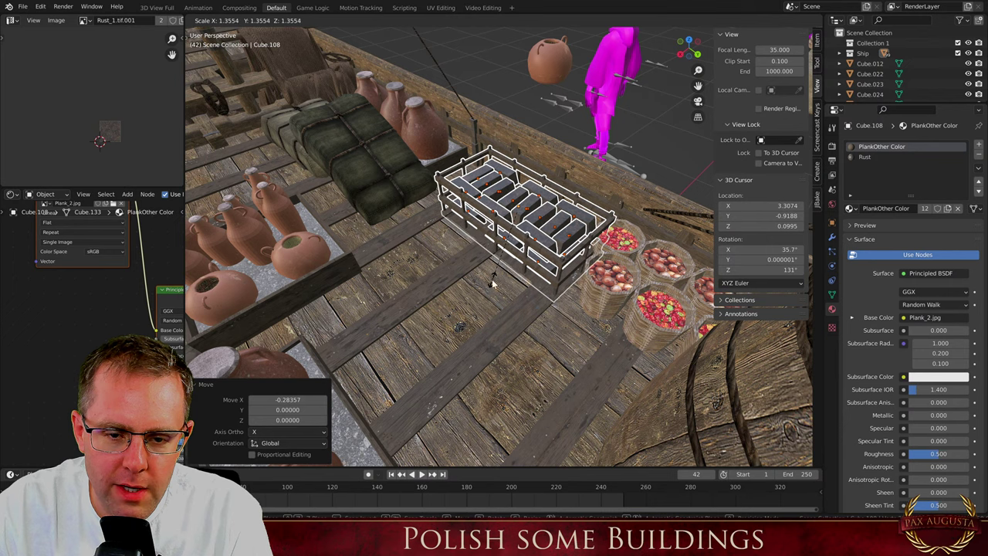
pyautogui.click(494, 275)
pyautogui.moveTo(547, 233); pyautogui.dragTo(539, 224)
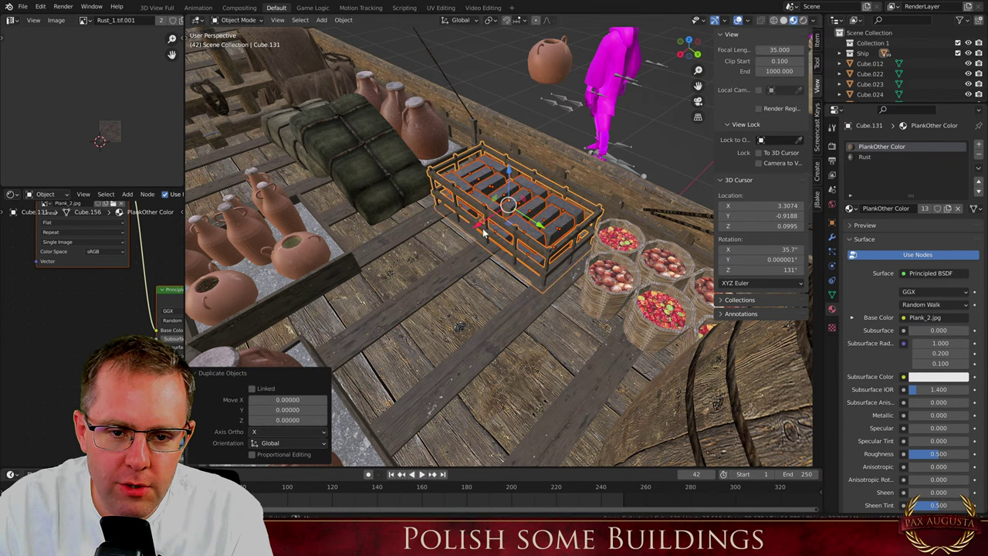
# Duplicate the loaded deck crate, place the copy beside it along +X, and rotate it 180° about Z
pyautogui.press('g')
pyautogui.press('x')
pyautogui.click(417, 266)
pyautogui.write('rz180')
pyautogui.press('Return')
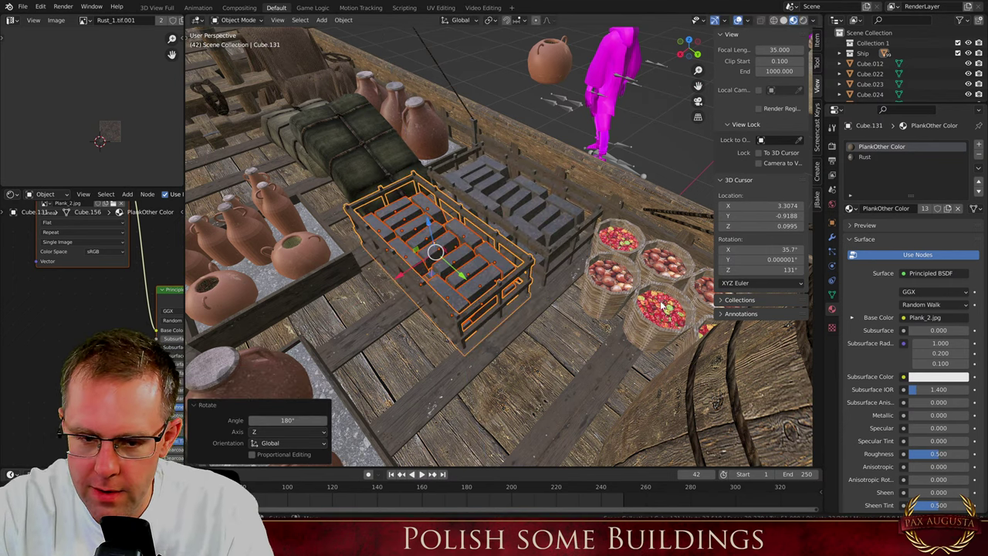
# Scale the second deck crate to 0.911 and rotate it 0.947° about Z
pyautogui.press('s')
pyautogui.click(456, 349)
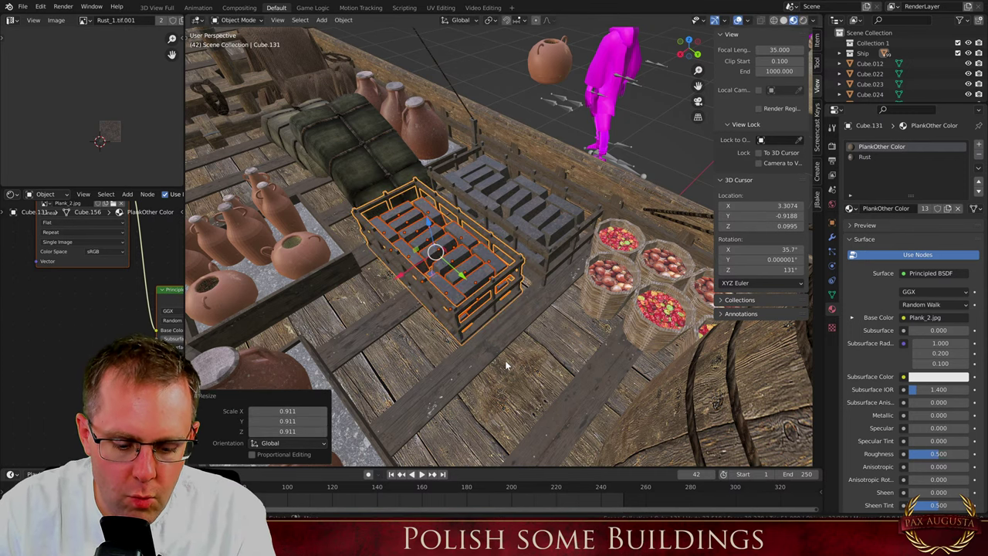
pyautogui.press('r')
pyautogui.press('z')
pyautogui.click(452, 332)
# Move the second deck crate about 0.096 along Y
pyautogui.moveTo(468, 321); pyautogui.dragTo(532, 287, button='middle')
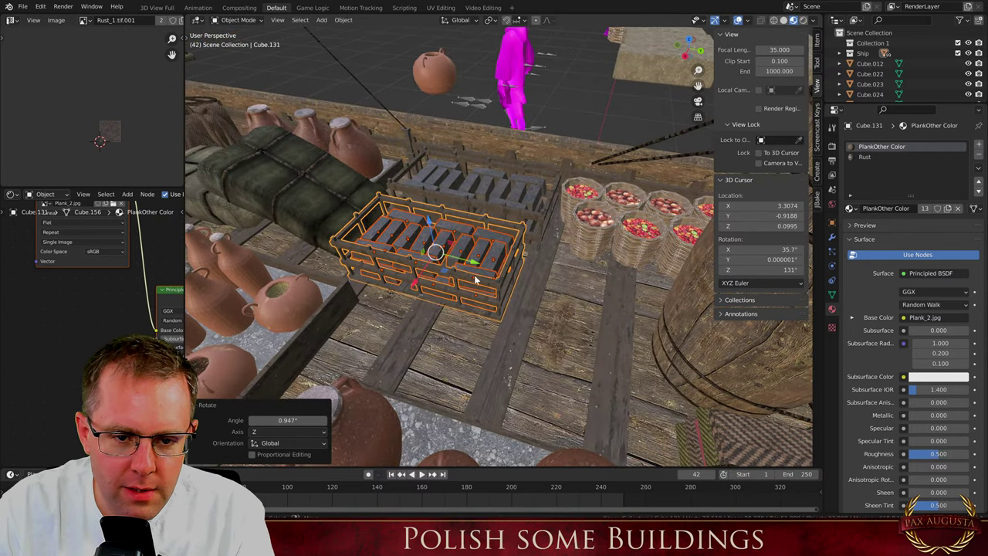
pyautogui.moveTo(465, 260); pyautogui.dragTo(476, 264)
pyautogui.moveTo(423, 288); pyautogui.dragTo(426, 284)
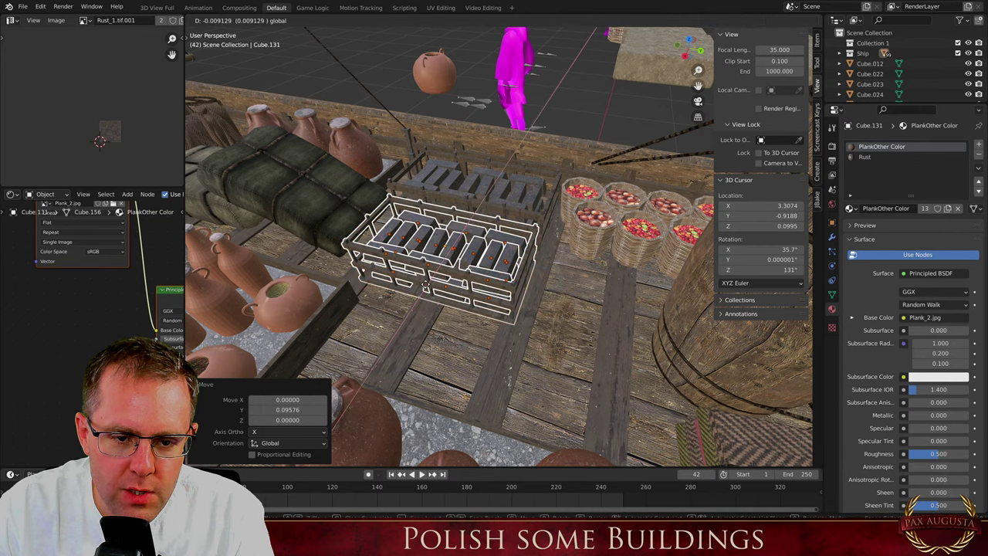
pyautogui.rightClick(425, 287)
# Lower the two upper middle blocks at the second crate's +Y end and scale them down slightly
pyautogui.click(485, 255)
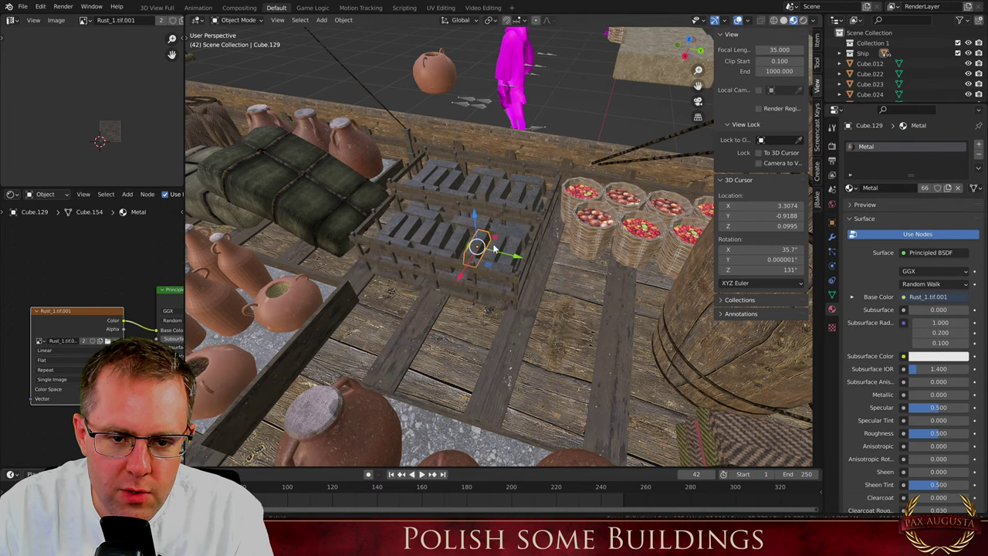
pyautogui.keyDown('shift'); pyautogui.click(494, 247); pyautogui.keyUp('shift')
pyautogui.scroll(4, 510, 247)
pyautogui.moveTo(527, 214); pyautogui.dragTo(525, 242)
pyautogui.moveTo(524, 242); pyautogui.dragTo(563, 320, button='middle')
pyautogui.scroll(2, 527, 273)
pyautogui.press('s')
pyautogui.click(561, 318)
# Duplicate the neighbouring upper middle block in the second crate and lower the copy about 0.2 along Z
pyautogui.click(474, 227)
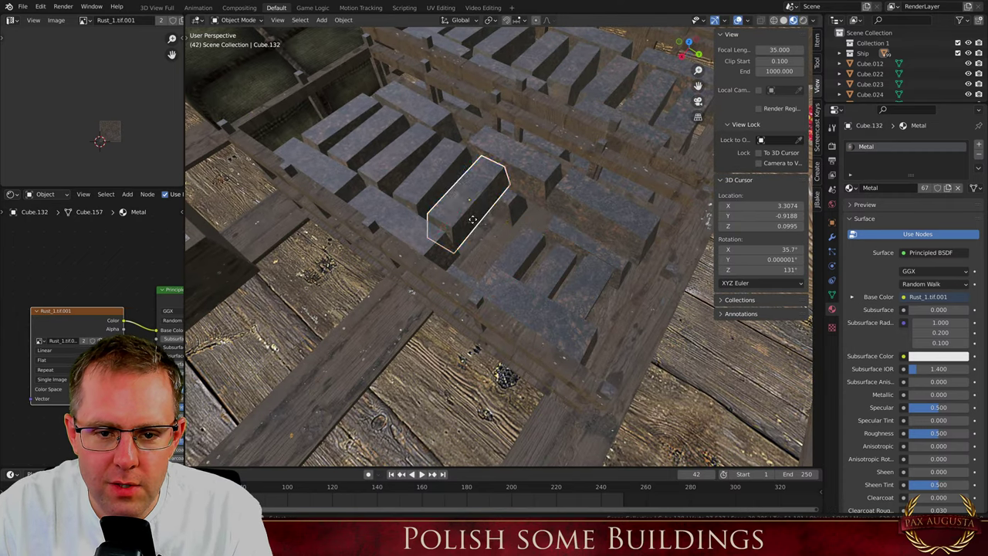
pyautogui.hotkey('shift', 'd')
pyautogui.press('z')
pyautogui.click(549, 325)
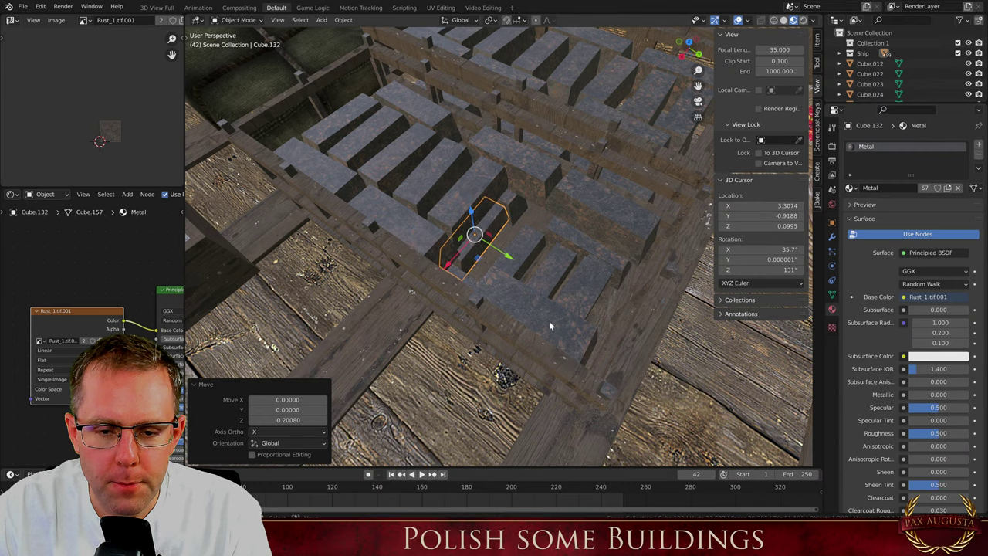
# Delete the upper block at the +Y end of both side rows in the second crate
pyautogui.click(632, 217)
pyautogui.keyDown('shift'); pyautogui.click(531, 320); pyautogui.keyUp('shift')
pyautogui.press('Delete')
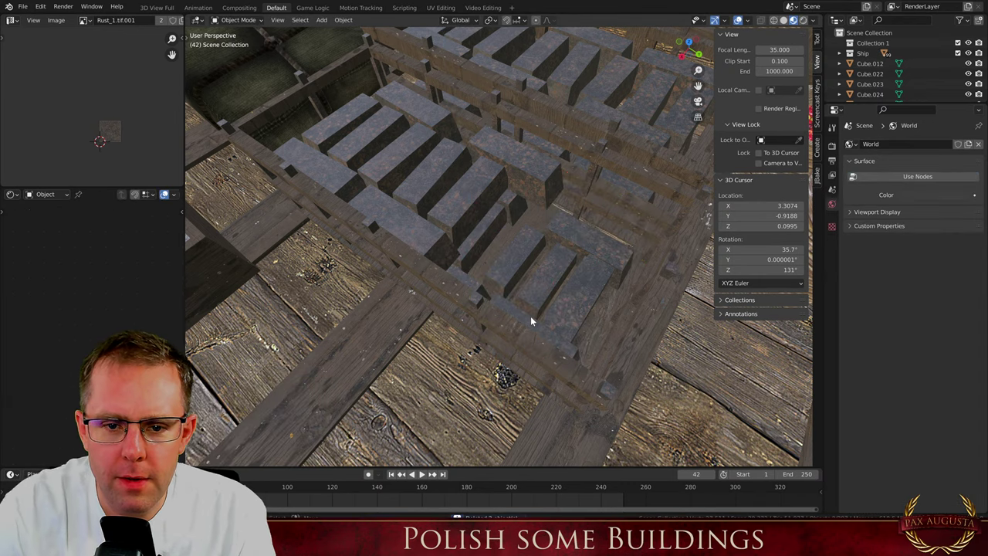
# Move the last upper block of the -X side row about 0.019 along Y and lower it along Z
pyautogui.click(525, 177)
pyautogui.scroll(2, 526, 176)
pyautogui.press('g')
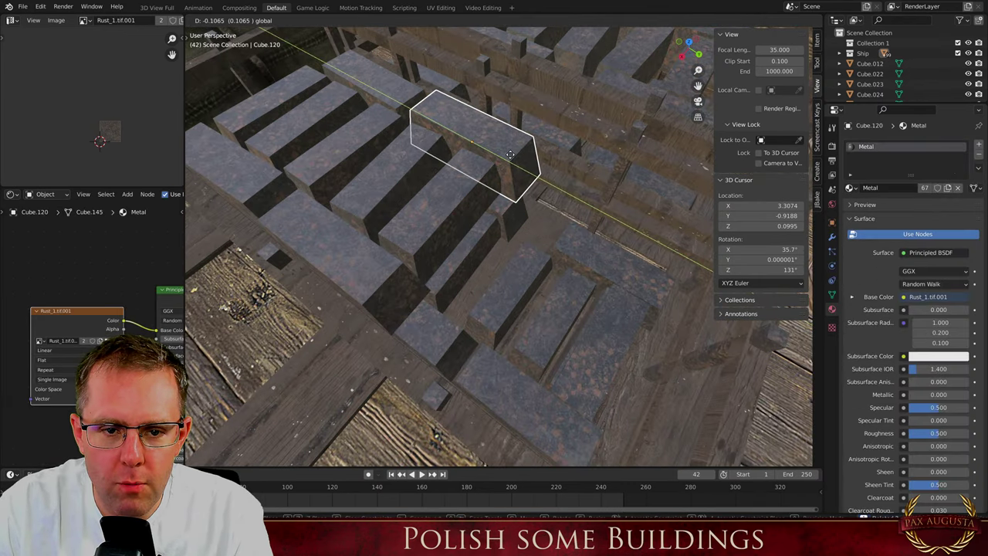
pyautogui.click(546, 182)
pyautogui.press('g')
pyautogui.press('z')
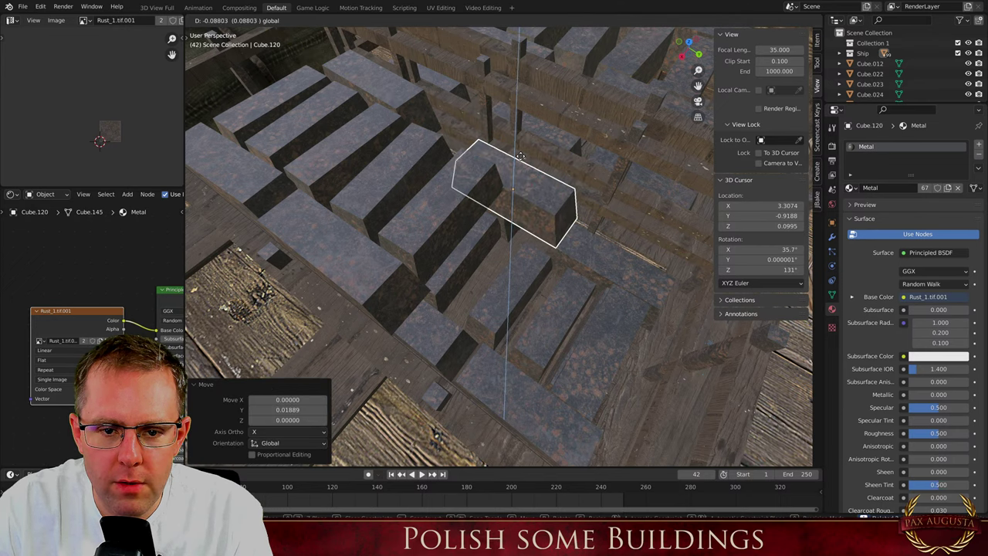
pyautogui.click(517, 147)
# Lower the last upper block of the +X side row and the last upper middle block, the latter about 0.1 along Z
pyautogui.moveTo(452, 216); pyautogui.dragTo(340, 194, button='middle')
pyautogui.click(339, 127)
pyautogui.moveTo(328, 105); pyautogui.dragTo(346, 138)
pyautogui.click(387, 149)
pyautogui.press('g')
pyautogui.press('z')
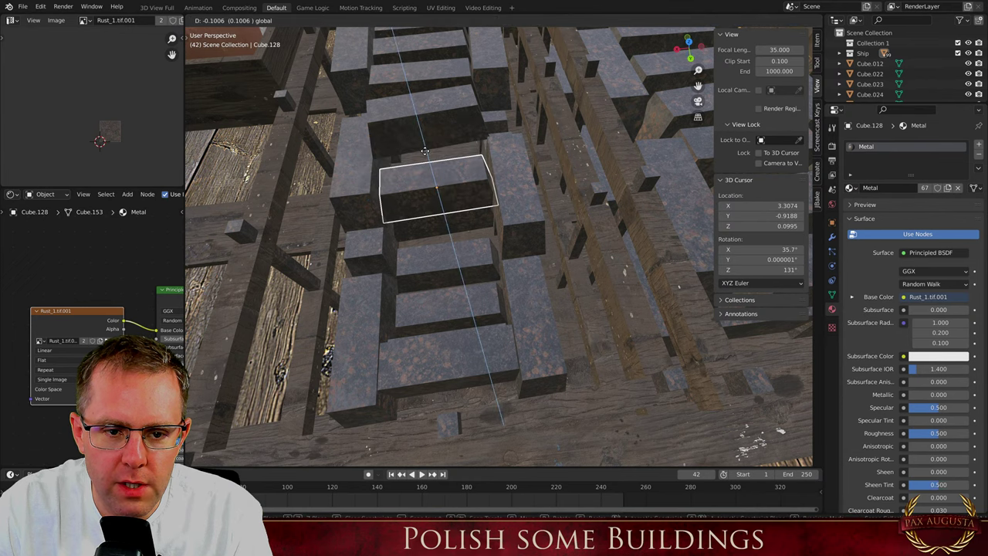
pyautogui.press('Return')
# Select the next two upper middle blocks in the second crate and rotate them together 90° about Z
pyautogui.moveTo(418, 126); pyautogui.dragTo(516, 234, button='middle')
pyautogui.click(495, 243)
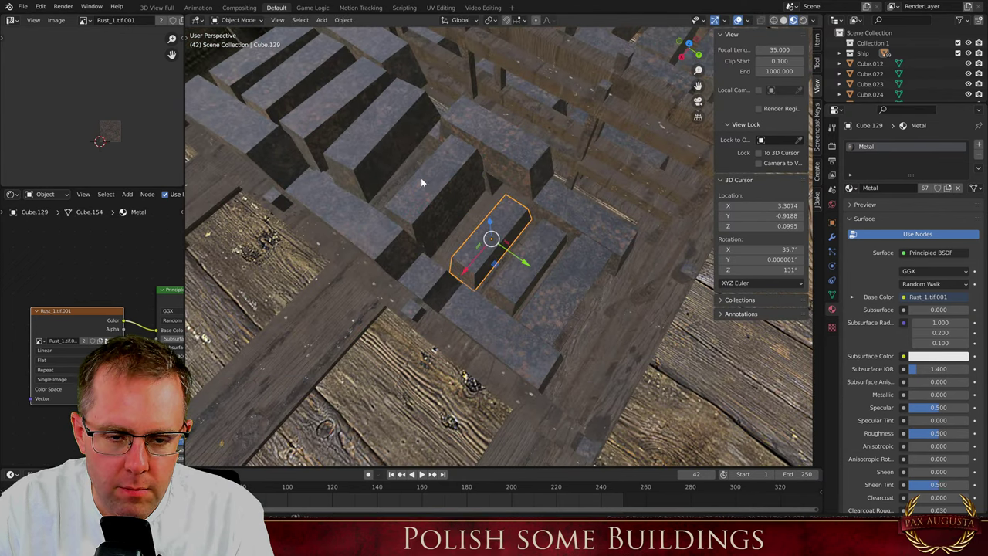
pyautogui.click(316, 116)
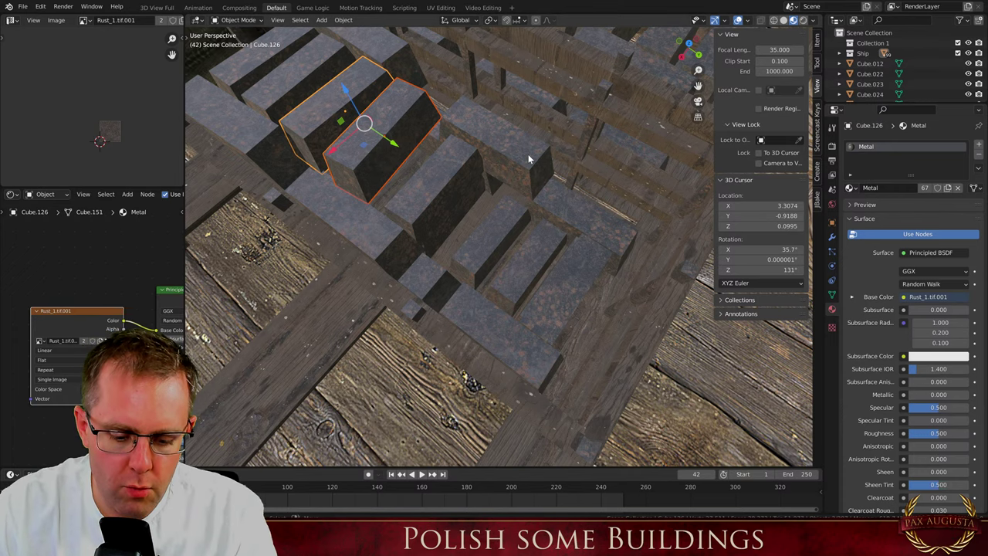
pyautogui.press('r')
pyautogui.press('z')
pyautogui.press('9')
pyautogui.press('0')
pyautogui.press('Return')
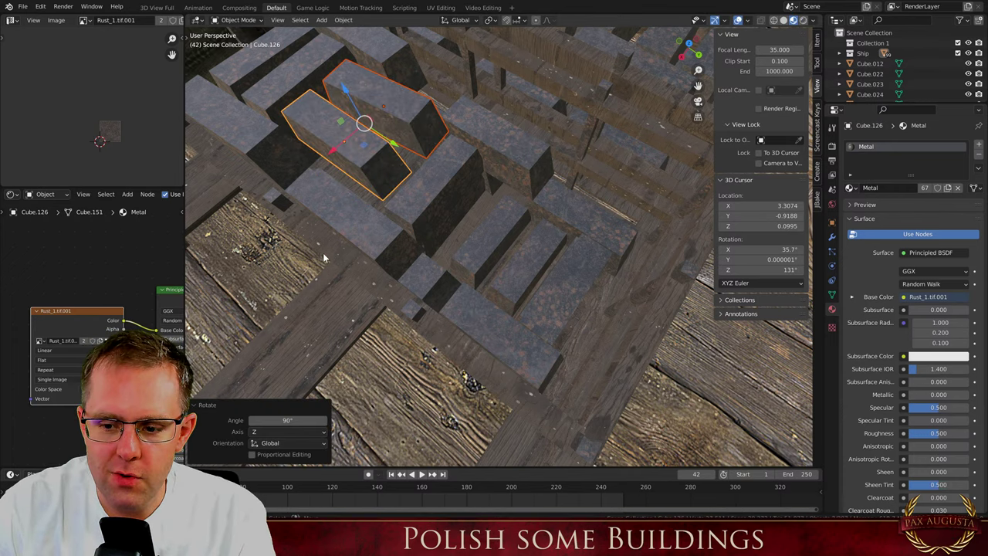
# Move the two rotated blocks about -0.026 along Z and -0.012 along Y
pyautogui.moveTo(323, 254); pyautogui.dragTo(344, 249, button='middle')
pyautogui.moveTo(346, 88); pyautogui.dragTo(349, 97)
pyautogui.moveTo(364, 176); pyautogui.dragTo(374, 159, button='middle')
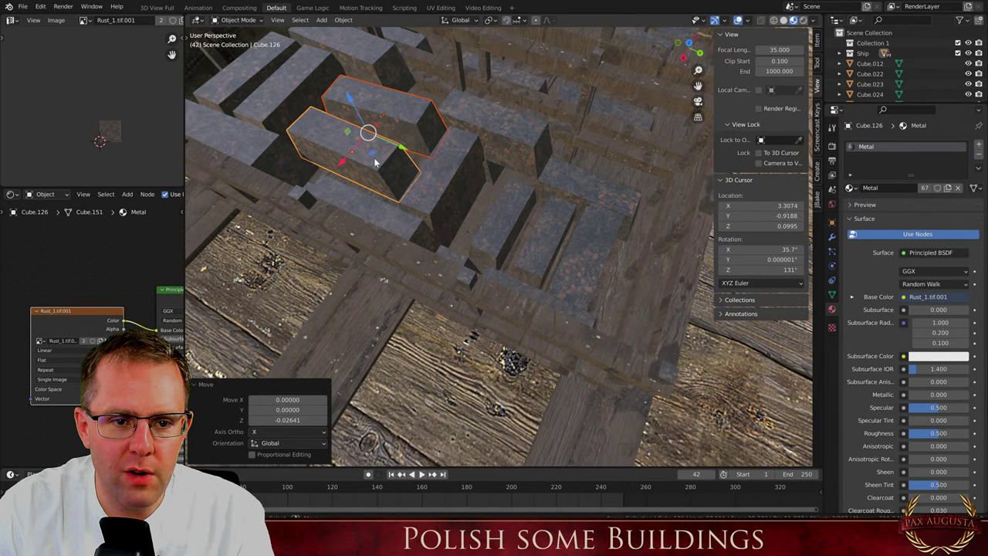
pyautogui.press('g')
pyautogui.press('y')
pyautogui.click(400, 156)
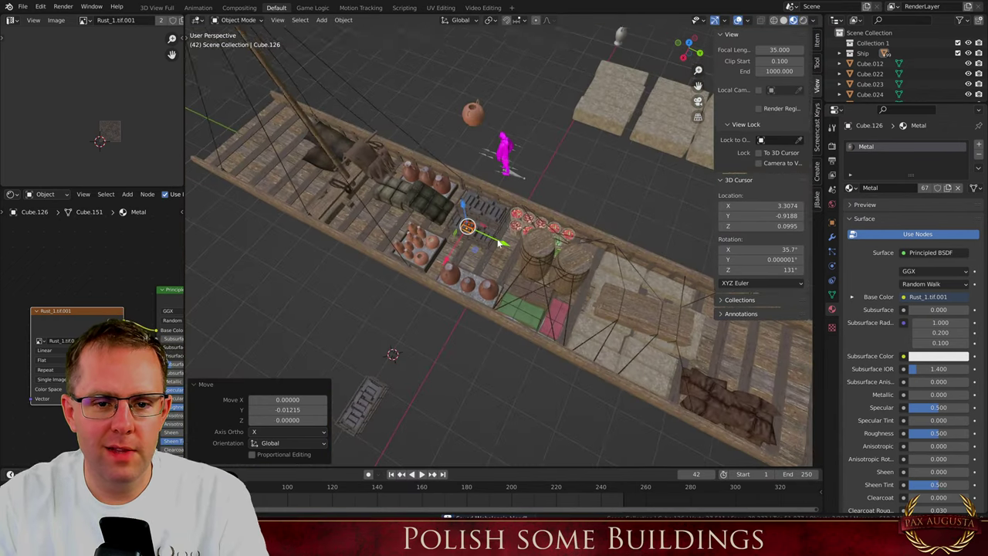
# Move the magenta character rig beside the ship about -8.89 along X
pyautogui.moveTo(482, 193); pyautogui.dragTo(498, 188, button='middle')
pyautogui.scroll(-4, 498, 187)
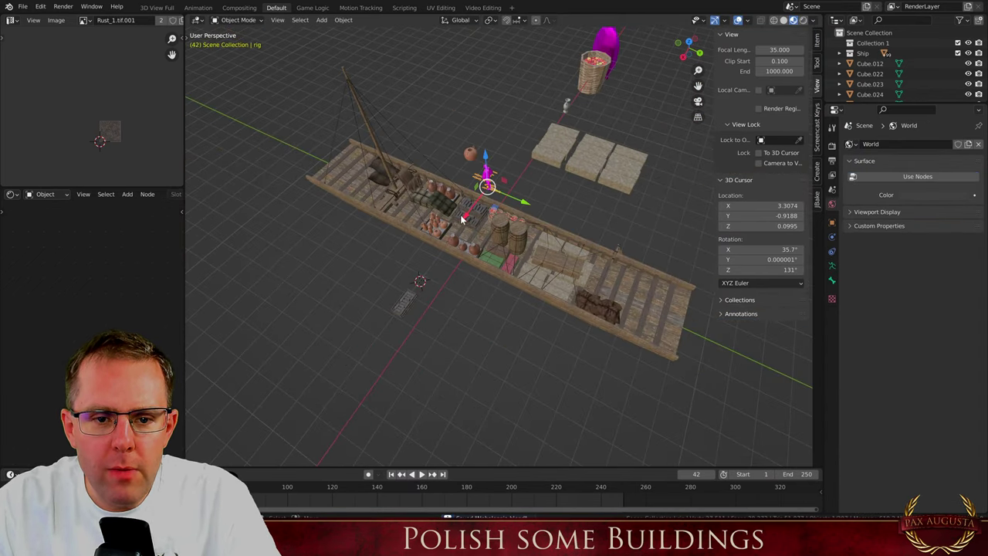
pyautogui.press('g')
pyautogui.press('x')
pyautogui.click(548, 119)
# Duplicate the two dark sacks beside the mast and move the copies along +X across the deck
pyautogui.moveTo(548, 119); pyautogui.dragTo(460, 209, button='middle')
pyautogui.scroll(6, 391, 178)
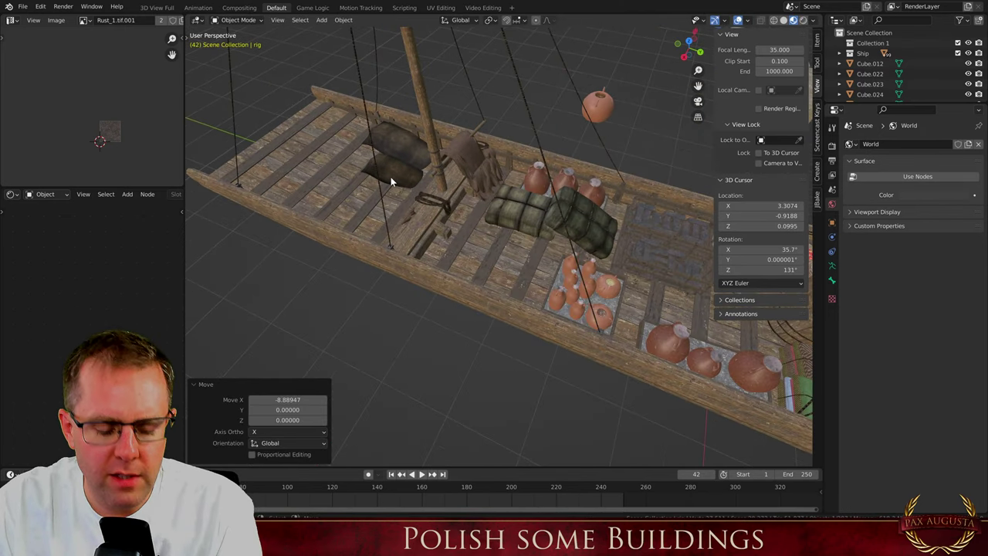
pyautogui.click(390, 163)
pyautogui.click(400, 158)
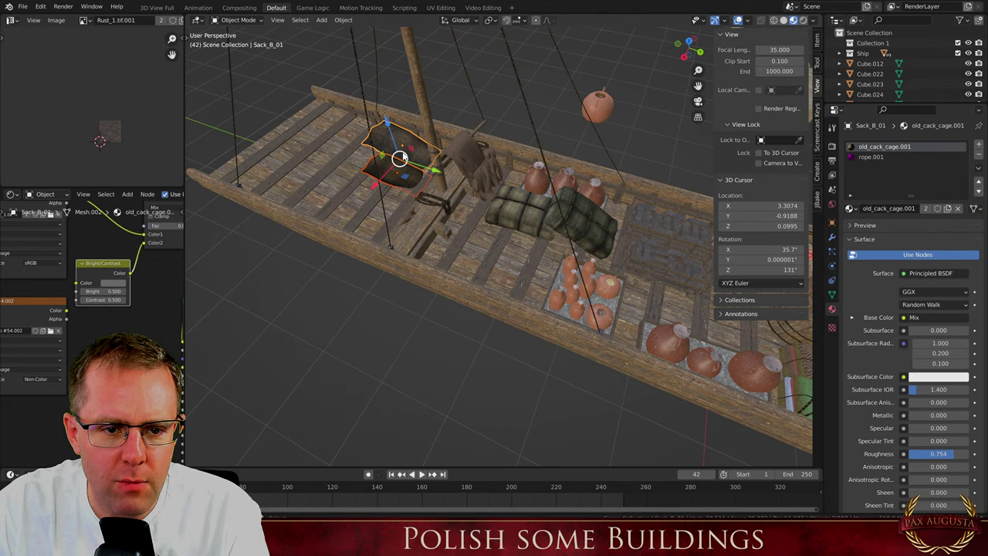
pyautogui.hotkey('shift', 'd')
pyautogui.press('x')
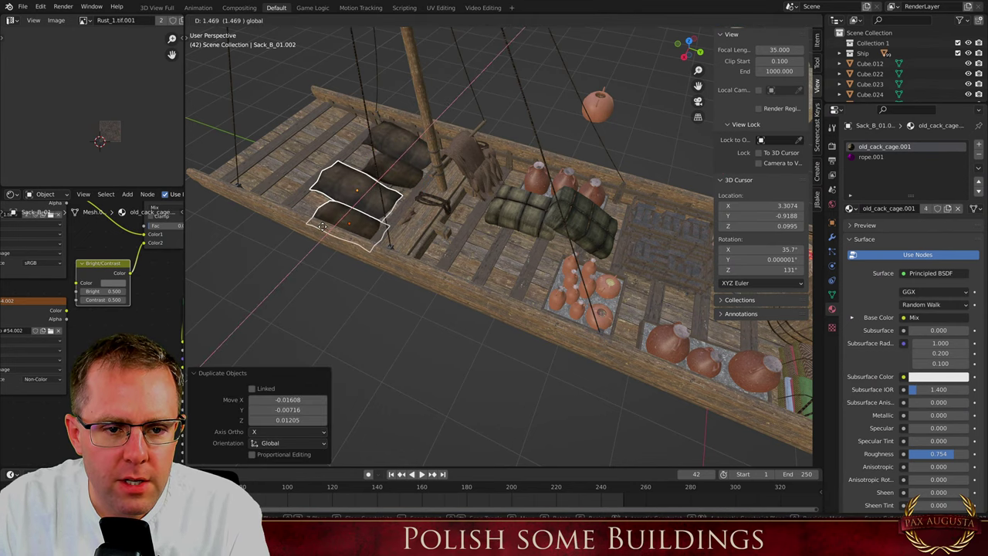
pyautogui.click(334, 217)
# Rotate the duplicated sack nearest the +X hull side about Z and move it along Y toward the mast
pyautogui.scroll(3, 334, 217)
pyautogui.scroll(-3, 334, 217)
pyautogui.hotkey('shift', 'd')
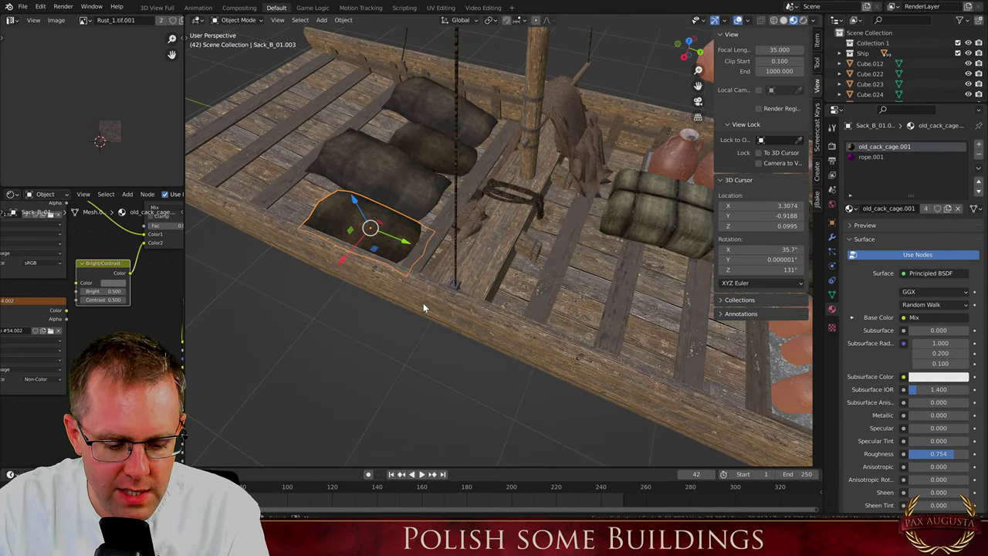
pyautogui.press('r')
pyautogui.press('z')
pyautogui.click(357, 229)
pyautogui.moveTo(401, 243); pyautogui.dragTo(441, 260)
# Scale down the sack copy nearest the hull and raise it slightly
pyautogui.press('s')
pyautogui.click(435, 264)
pyautogui.moveTo(401, 222); pyautogui.dragTo(400, 218)
# Rotate the other, larger sack copy about 112° about Z and -11.2° about X
pyautogui.click(393, 197)
pyautogui.press('r')
pyautogui.press('z')
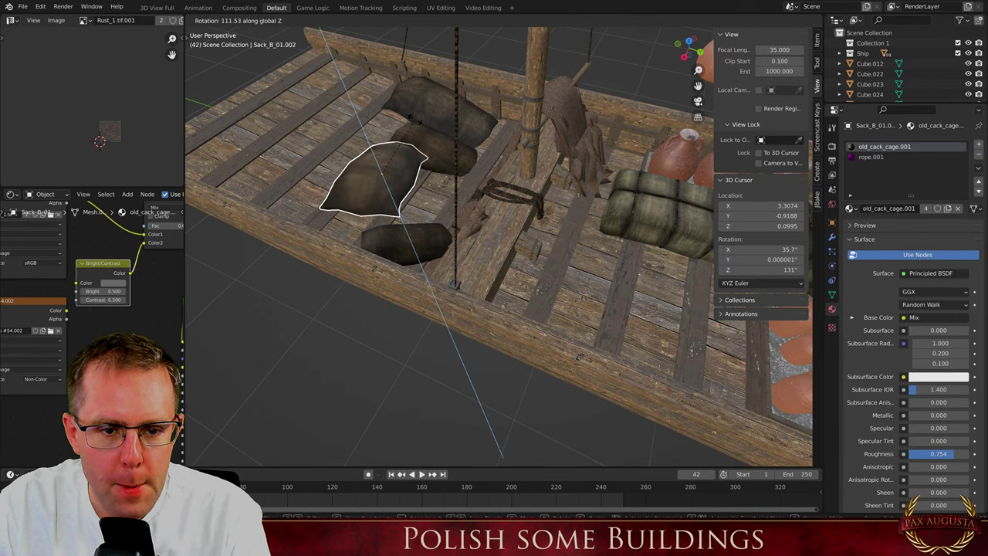
pyautogui.click(437, 287)
pyautogui.press('r')
pyautogui.press('x')
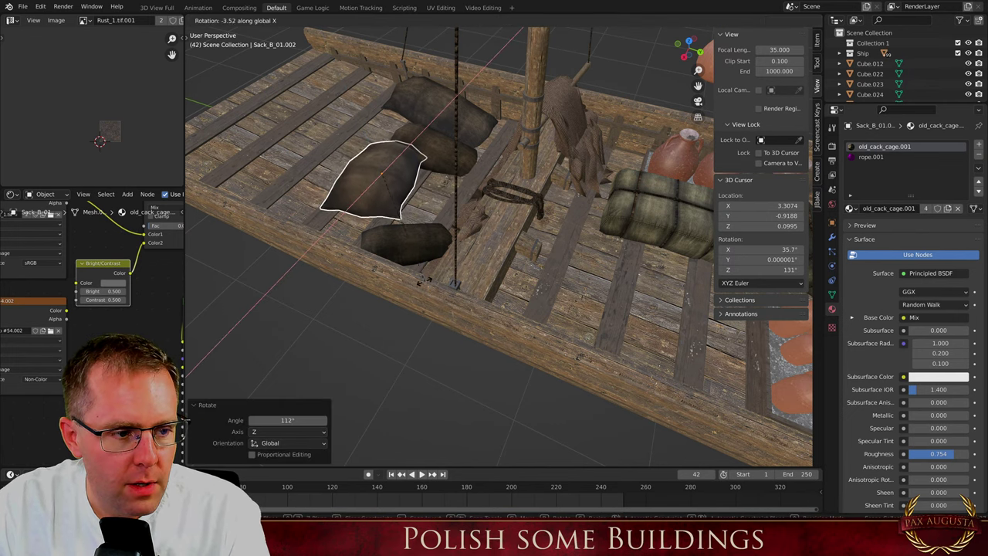
pyautogui.click(409, 286)
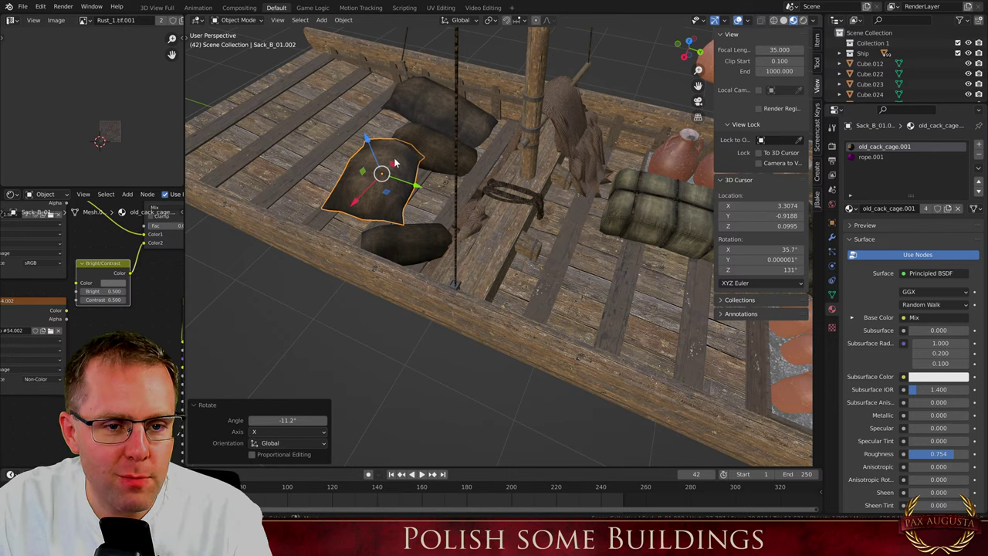
# Lower the larger sack copy by about 0.15 along Z and rotate it about 5°
pyautogui.press('g')
pyautogui.press('z')
pyautogui.click(468, 260)
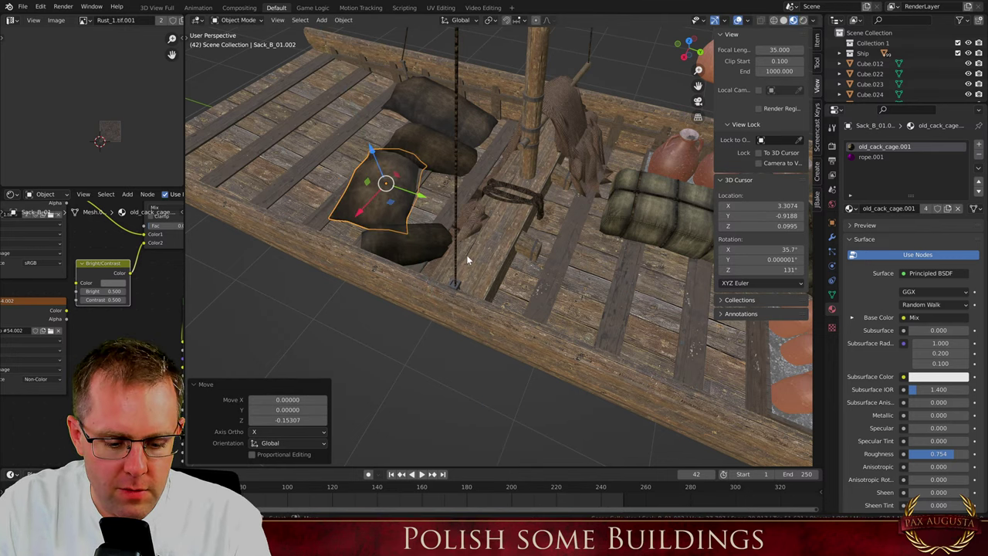
pyautogui.press('r')
pyautogui.click(474, 248)
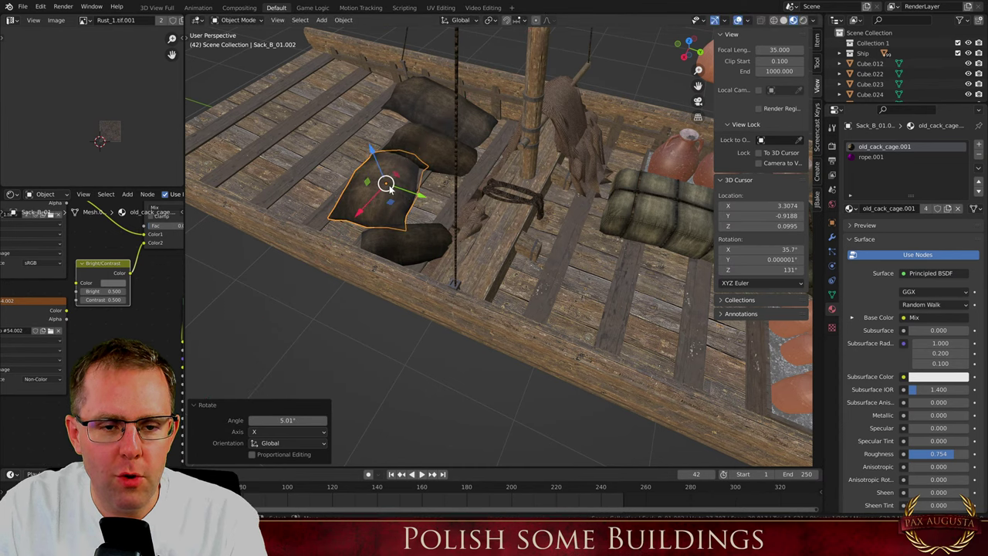
# Scale the larger sack copy to about 0.765 and move it about 0.27 along Y toward the smaller copy
pyautogui.press('s')
pyautogui.click(416, 225)
pyautogui.press('g')
pyautogui.press('y')
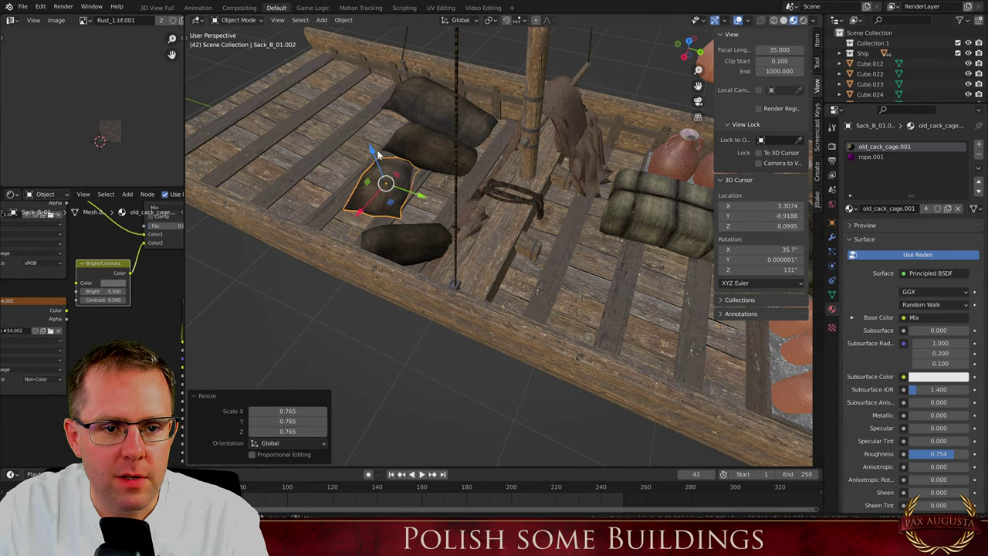
pyautogui.click(436, 203)
# Duplicate the upright barrel beside the red fruit baskets and rotate the copy 90° about X
pyautogui.scroll(-3, 435, 205)
pyautogui.moveTo(436, 210); pyautogui.dragTo(467, 264, button='middle')
pyautogui.scroll(3, 561, 318)
pyautogui.scroll(-4, 468, 272)
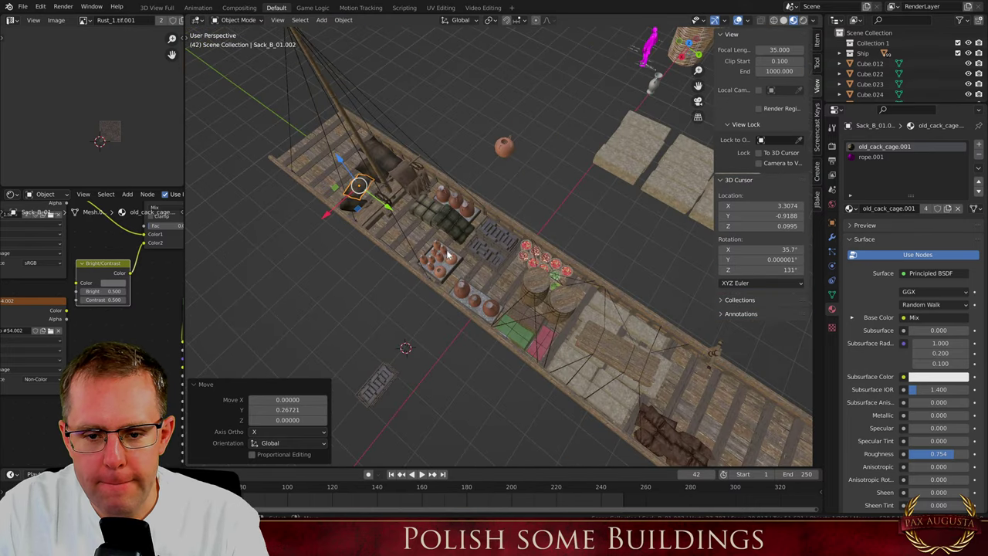
pyautogui.scroll(3, 542, 303)
pyautogui.click(517, 279)
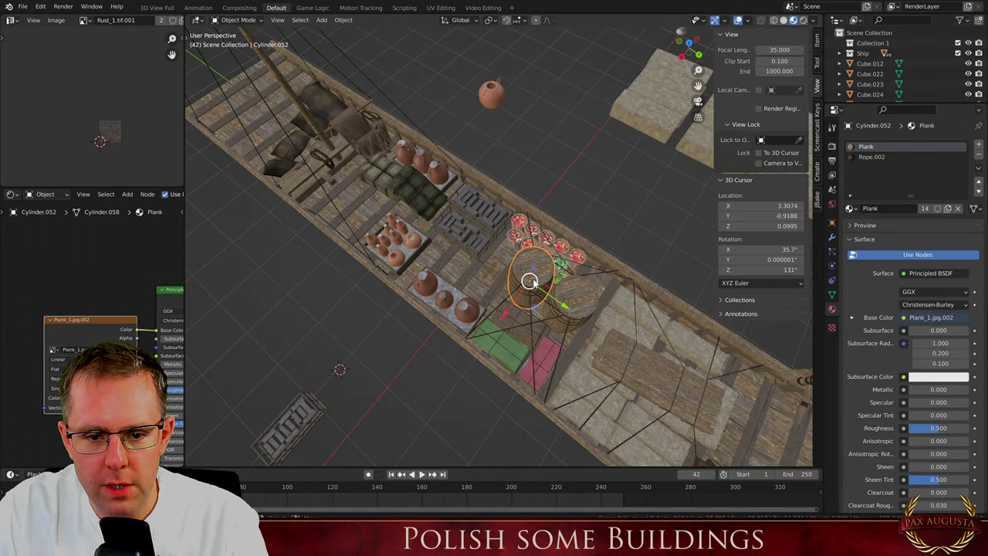
pyautogui.hotkey('shift', 'd')
pyautogui.press('Escape')
pyautogui.press('r')
pyautogui.press('0')
pyautogui.press('Return')
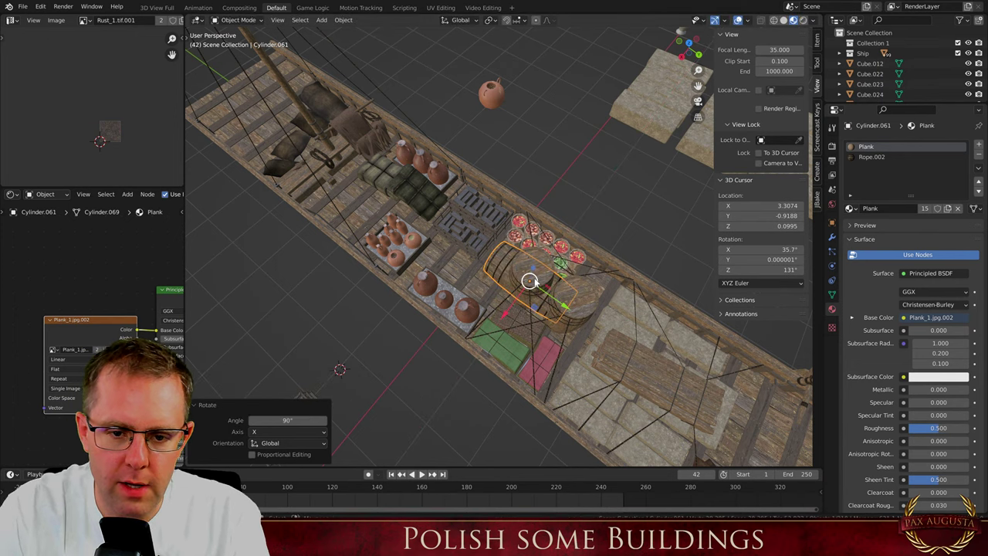
# Move the barrel copy along Y by about -3.58 and -0.63, and along X by about 0.92, toward the mast
pyautogui.press('g')
pyautogui.press('y')
pyautogui.click(386, 239)
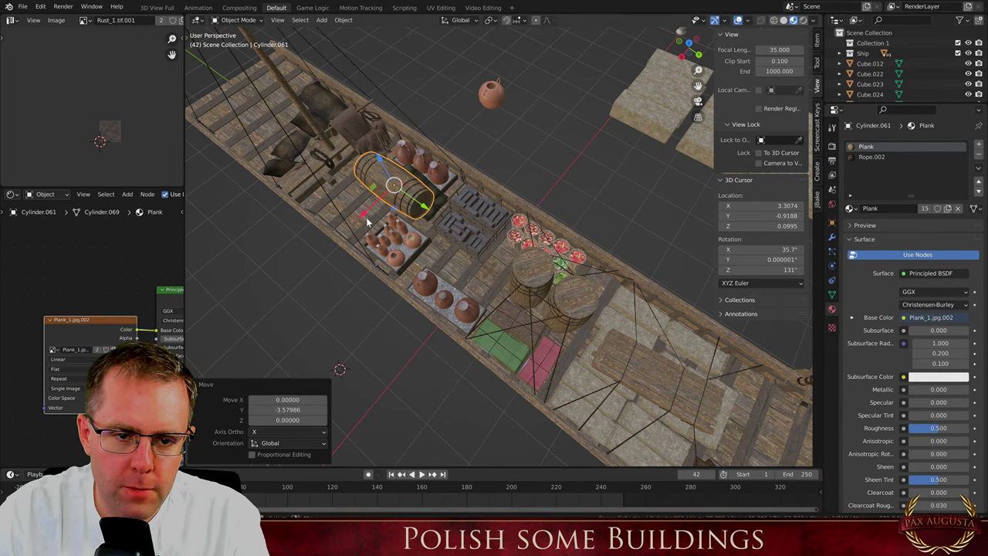
pyautogui.moveTo(367, 218); pyautogui.dragTo(335, 247)
pyautogui.moveTo(390, 228); pyautogui.dragTo(452, 193, button='middle')
pyautogui.scroll(-3, 452, 193)
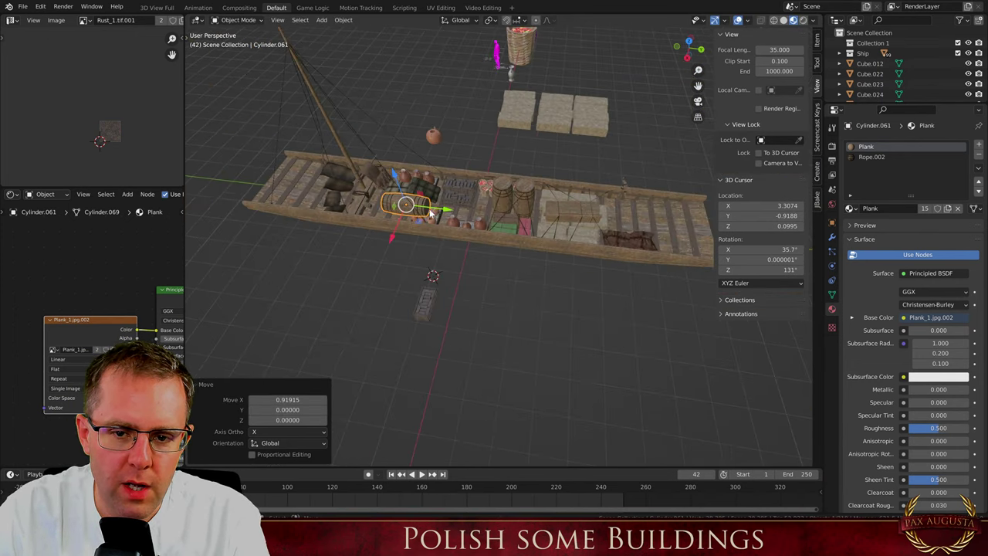
pyautogui.scroll(4, 360, 203)
pyautogui.moveTo(518, 218); pyautogui.dragTo(488, 216)
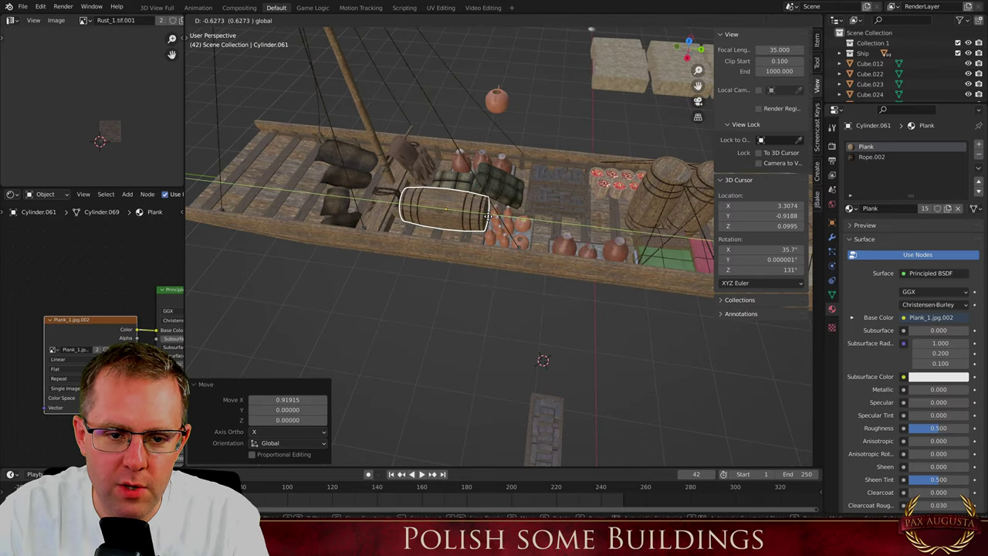
pyautogui.click(487, 217)
# Lower the lying barrel onto the deck along Z and shift it about 0.25 along X toward the hull
pyautogui.moveTo(487, 216); pyautogui.dragTo(374, 166, button='middle')
pyautogui.press('g')
pyautogui.press('z')
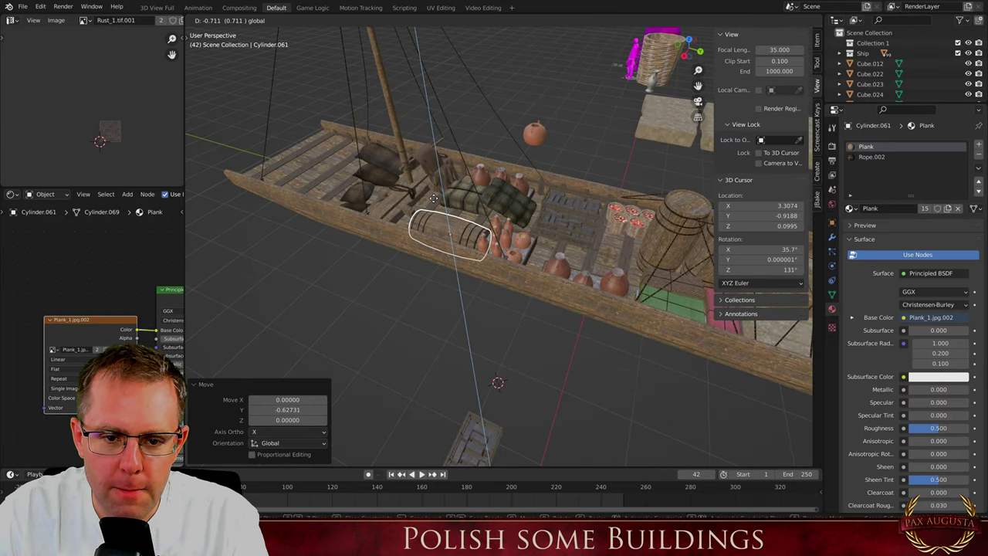
pyautogui.click(462, 245)
pyautogui.scroll(4, 461, 244)
pyautogui.press('g')
pyautogui.press('x')
pyautogui.click(430, 248)
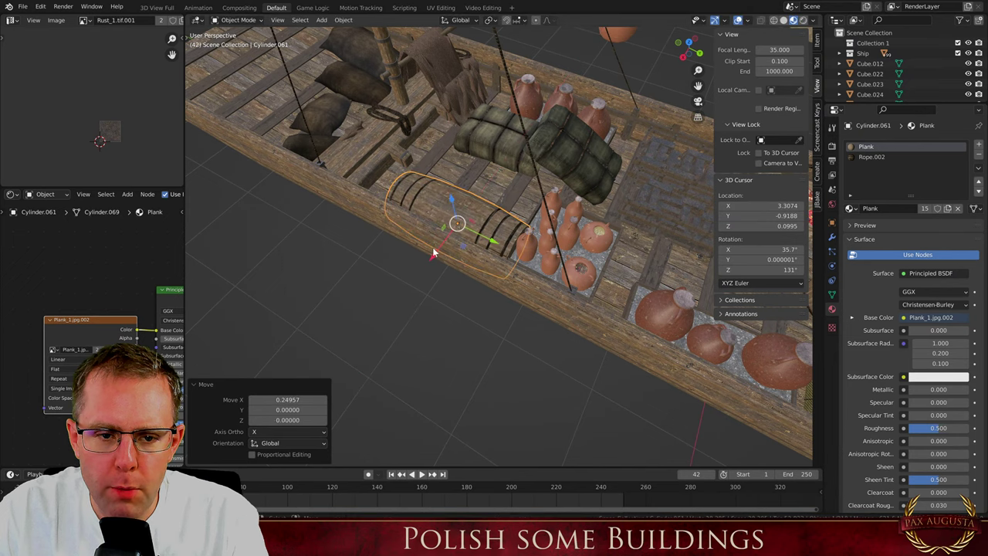
# Shift the lying barrel along X by about -0.11 and -0.49, toward the green bales
pyautogui.moveTo(430, 249); pyautogui.dragTo(265, 219, button='middle')
pyautogui.scroll(2, 457, 222)
pyautogui.press('g')
pyautogui.press('x')
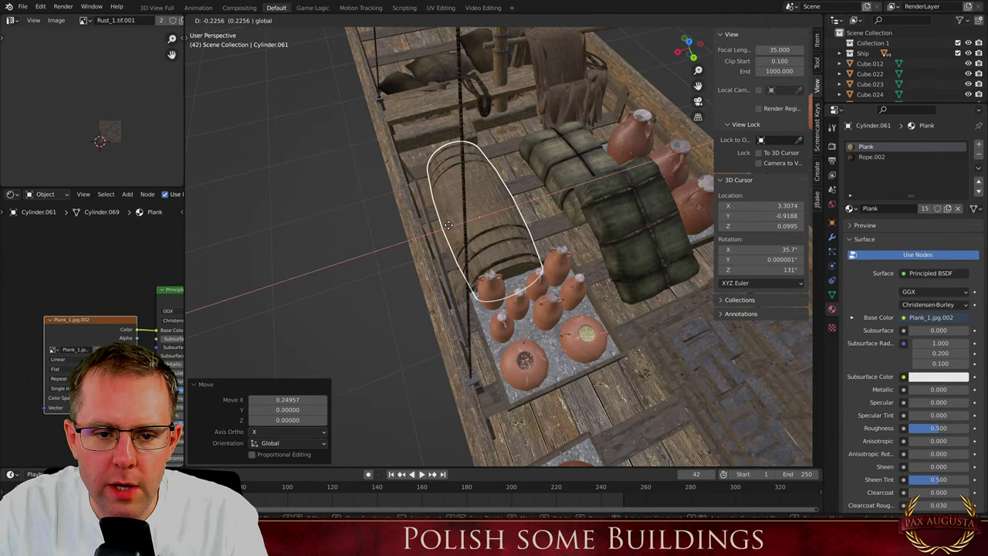
pyautogui.click(433, 228)
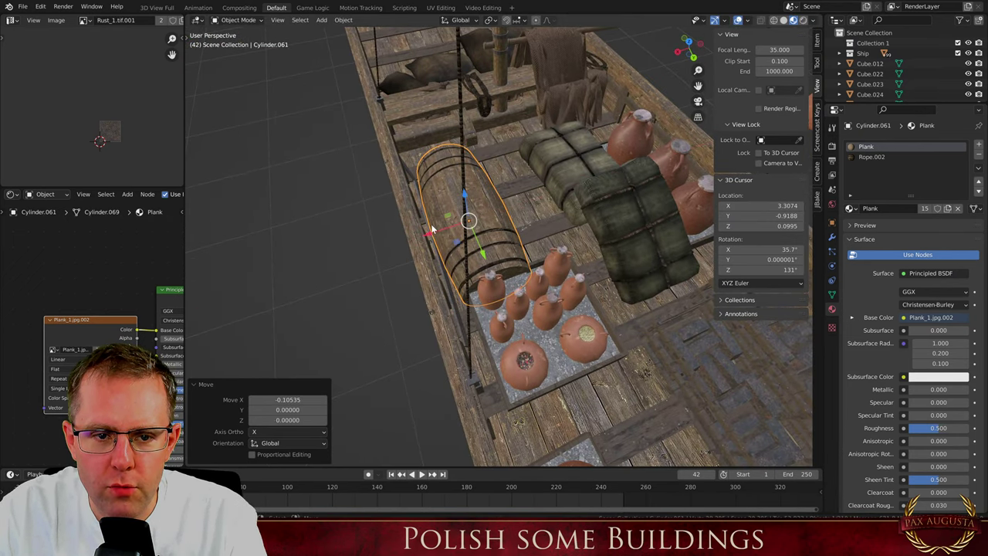
pyautogui.scroll(-1, 433, 228)
pyautogui.press('g')
pyautogui.press('x')
pyautogui.click(478, 249)
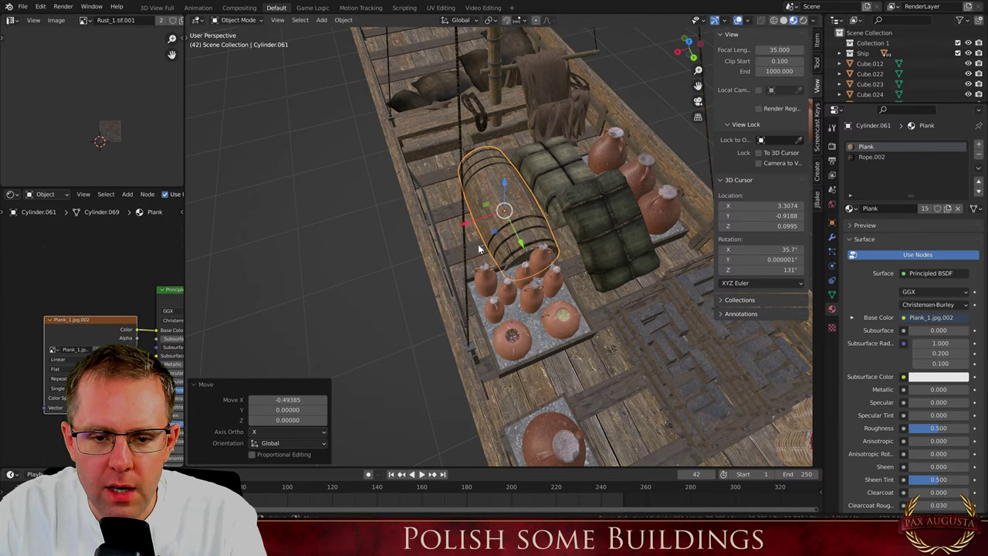
# Rotate the lying barrel about 5.3° about Z and raise it about 0.07 along Z
pyautogui.moveTo(479, 249); pyautogui.dragTo(510, 224, button='middle')
pyautogui.press('r')
pyautogui.press('z')
pyautogui.click(525, 198)
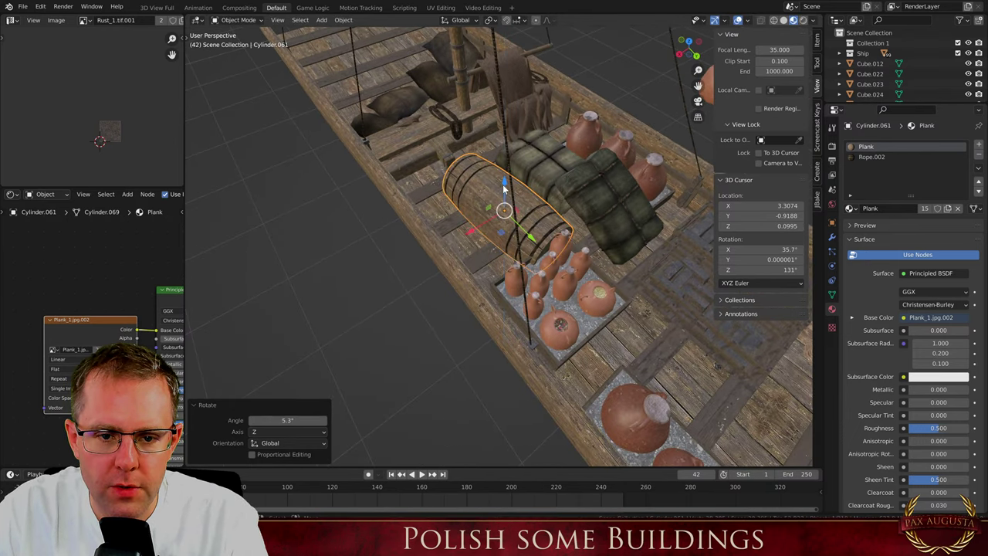
pyautogui.moveTo(504, 188); pyautogui.dragTo(503, 205)
# Scale the lying barrel down slightly and nudge it away from the crate of small jugs
pyautogui.scroll(1, 603, 231)
pyautogui.press('s')
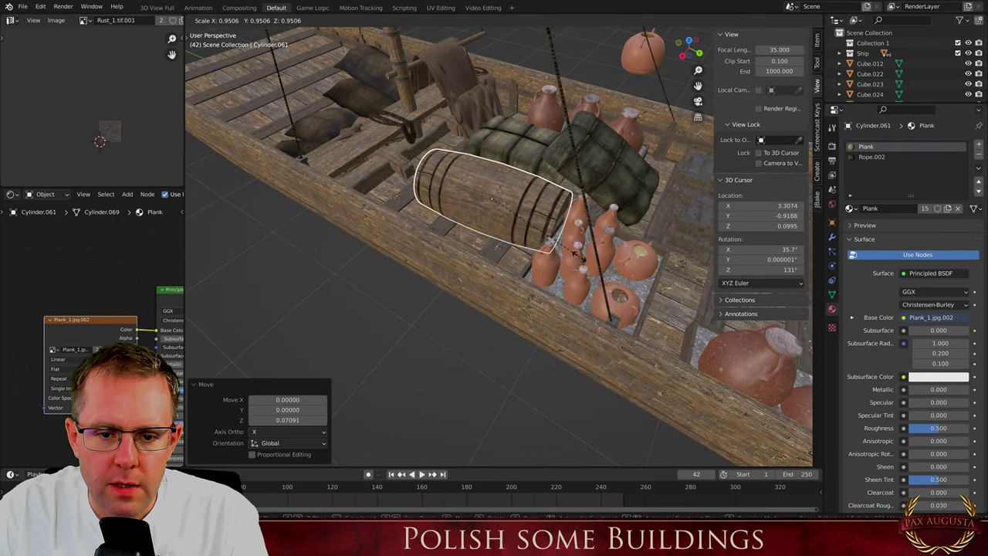
pyautogui.click(580, 259)
pyautogui.moveTo(528, 213); pyautogui.dragTo(518, 206)
pyautogui.moveTo(518, 206); pyautogui.dragTo(332, 256, button='middle')
pyautogui.click(307, 251)
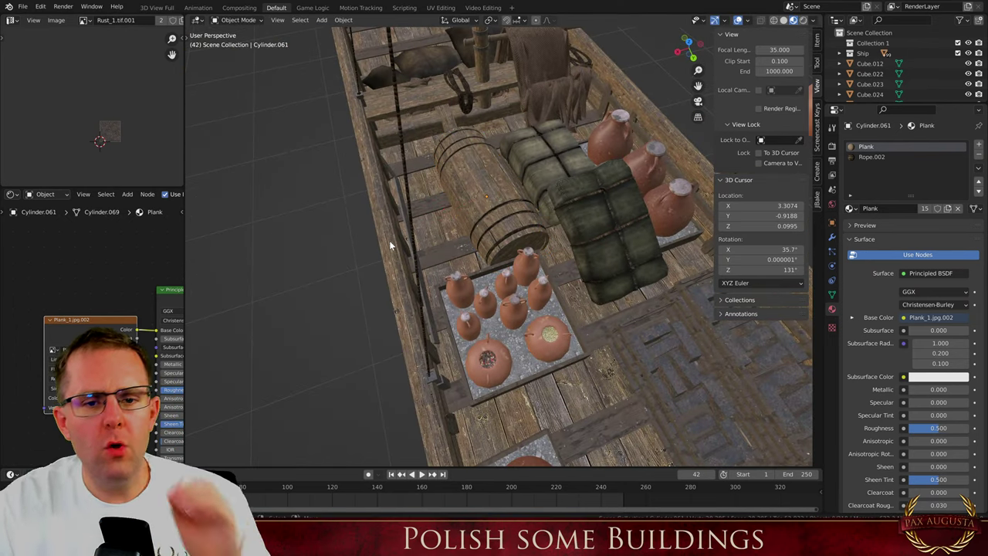
pyautogui.scroll(-5, 389, 240)
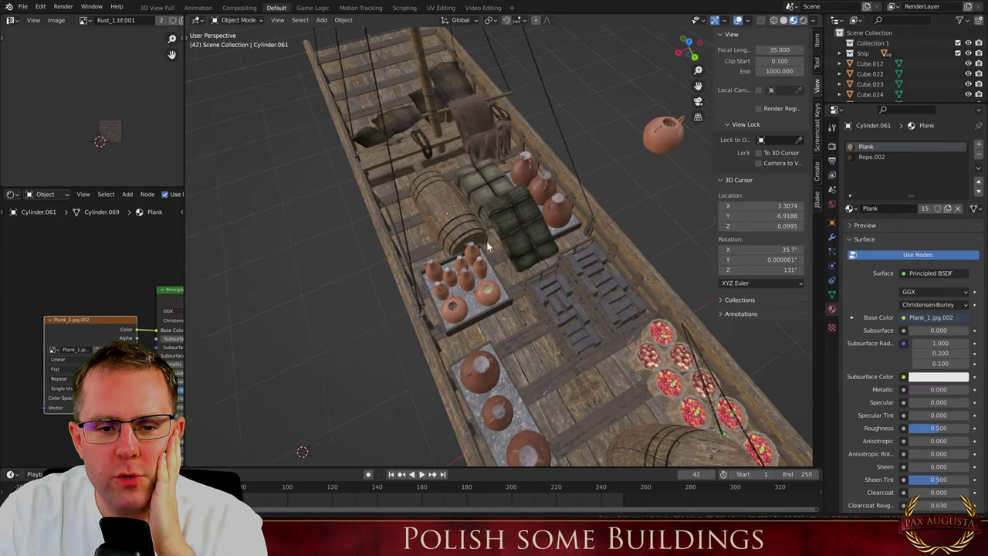
pyautogui.click(458, 231)
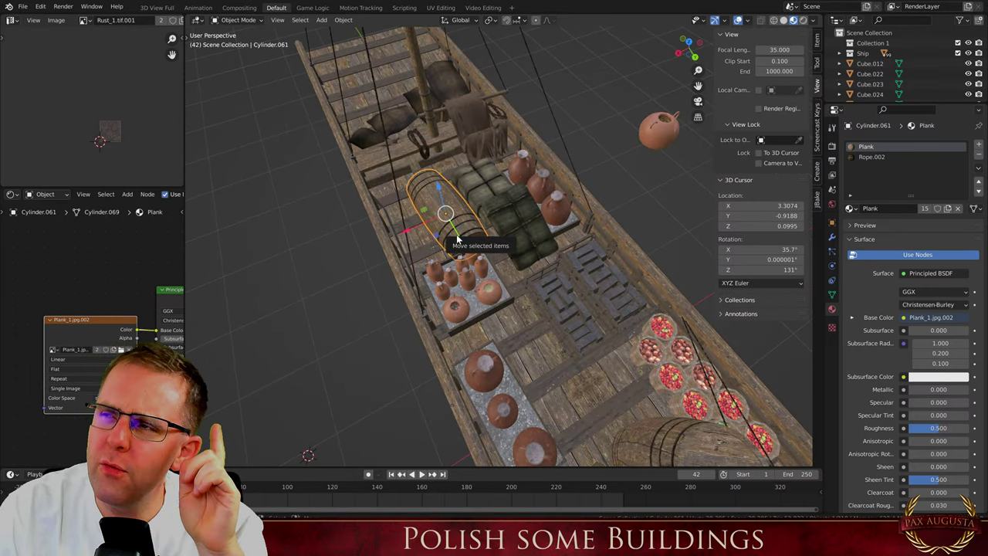
pyautogui.scroll(-4, 458, 234)
pyautogui.moveTo(472, 290); pyautogui.dragTo(578, 277, button='middle')
pyautogui.click(579, 278)
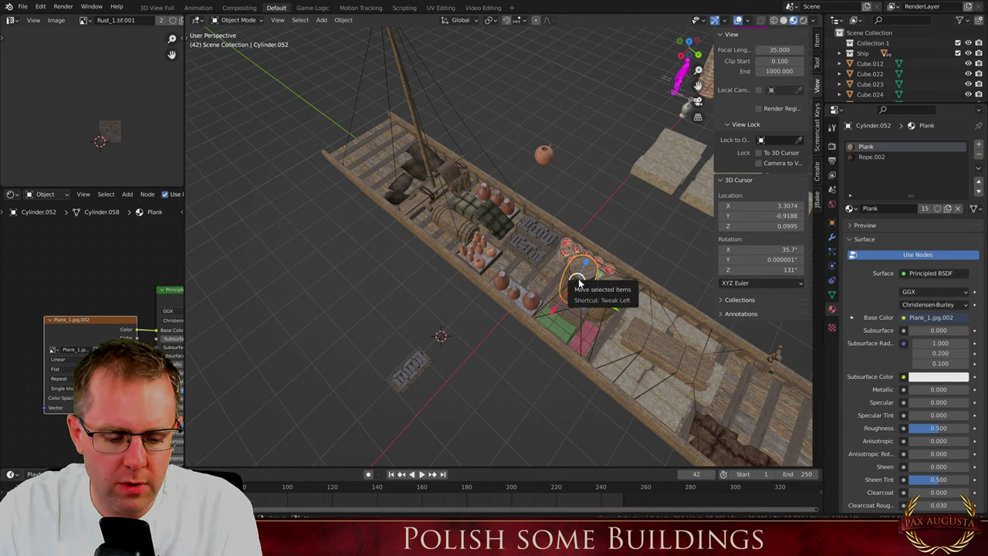
pyautogui.moveTo(524, 292); pyautogui.dragTo(672, 386, button='middle')
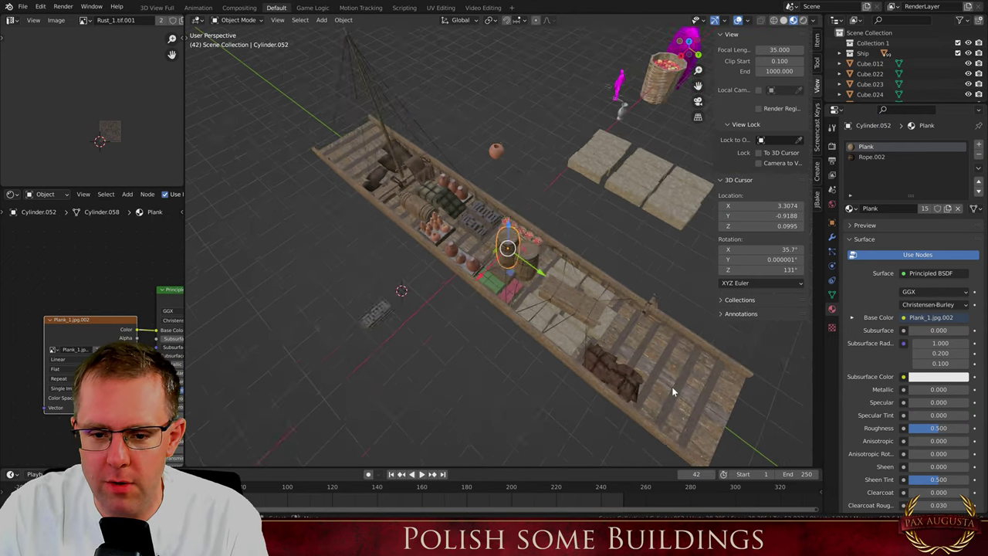
# Duplicate the brown sandbag pile at the far end of the deck and move the copy about -9.61 along Y
pyautogui.scroll(2, 602, 376)
pyautogui.click(602, 377)
pyautogui.hotkey('shift', 'd')
pyautogui.press('x')
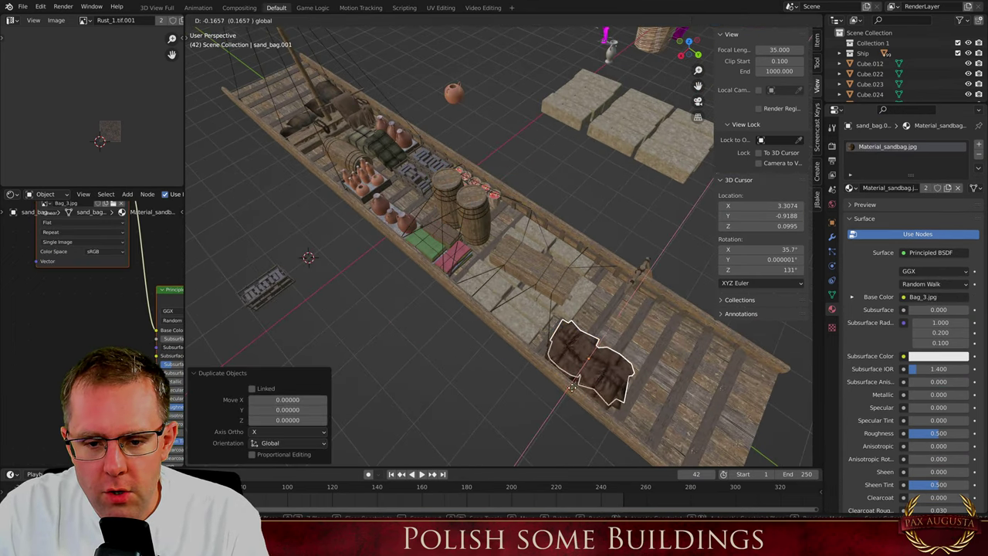
pyautogui.moveTo(593, 373); pyautogui.dragTo(352, 196)
pyautogui.scroll(5, 325, 162)
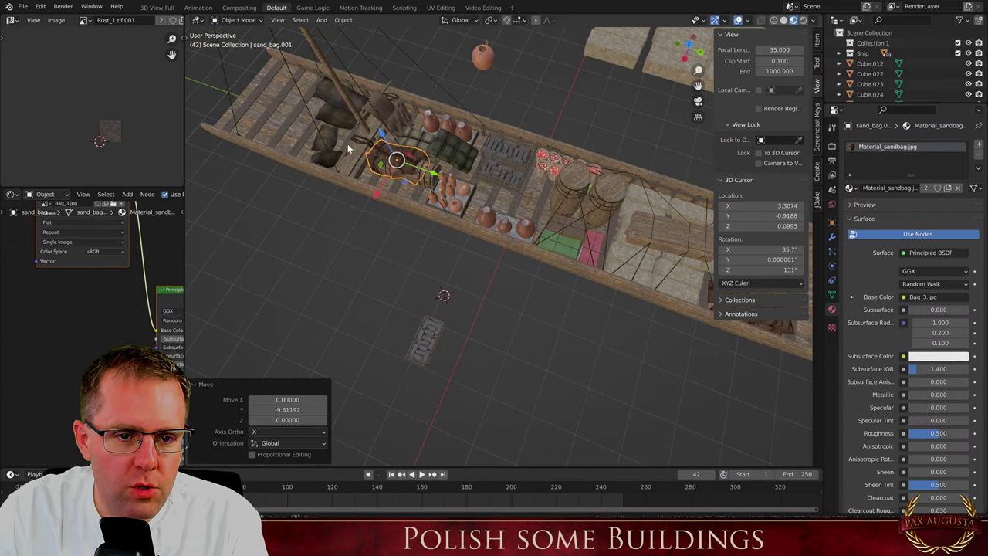
# Scale the sandbag copy to about 0.553 and move it along X
pyautogui.press('s')
pyautogui.click(457, 189)
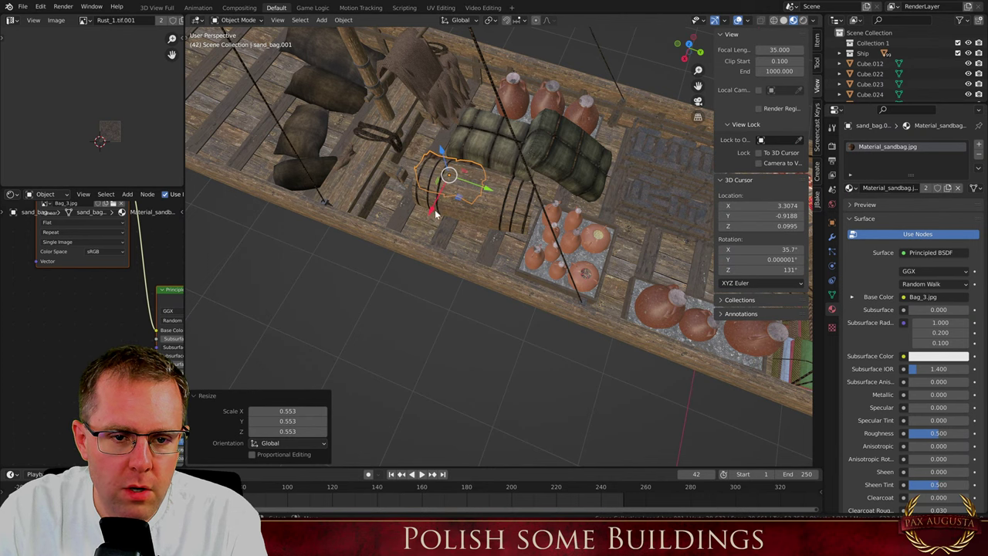
pyautogui.press('g')
pyautogui.press('x')
pyautogui.click(476, 233)
# Move the sandbag copy along Y past the mast to the dark sacks and scale it up by about 1.683
pyautogui.moveTo(468, 226); pyautogui.dragTo(279, 154)
pyautogui.press('s')
pyautogui.click(282, 194)
pyautogui.moveTo(281, 194); pyautogui.dragTo(315, 204, button='middle')
pyautogui.scroll(3, 274, 129)
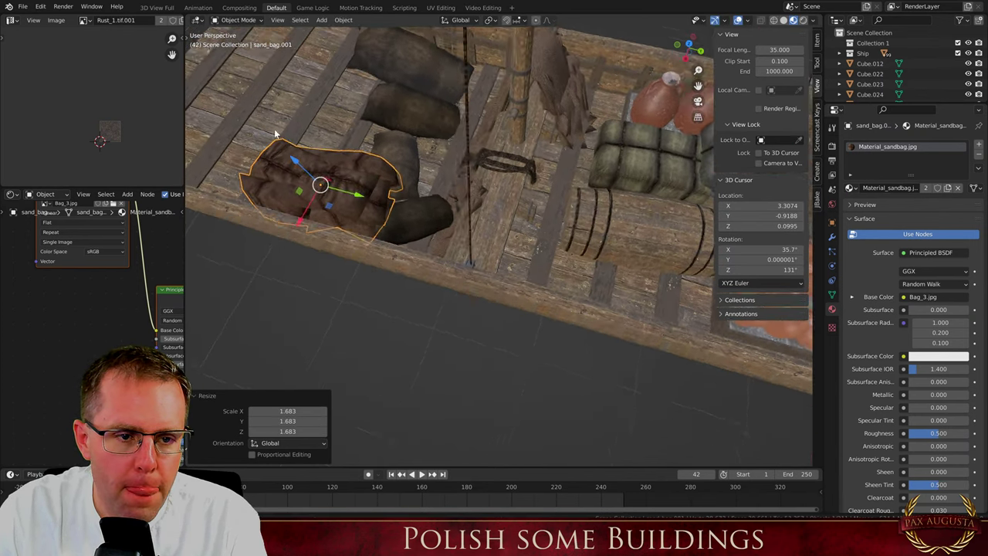
# Rotate the sandbag copy 180° about Z, move it along Y clear of the dark sacks, and deselect it
pyautogui.moveTo(274, 129); pyautogui.dragTo(379, 194, button='middle')
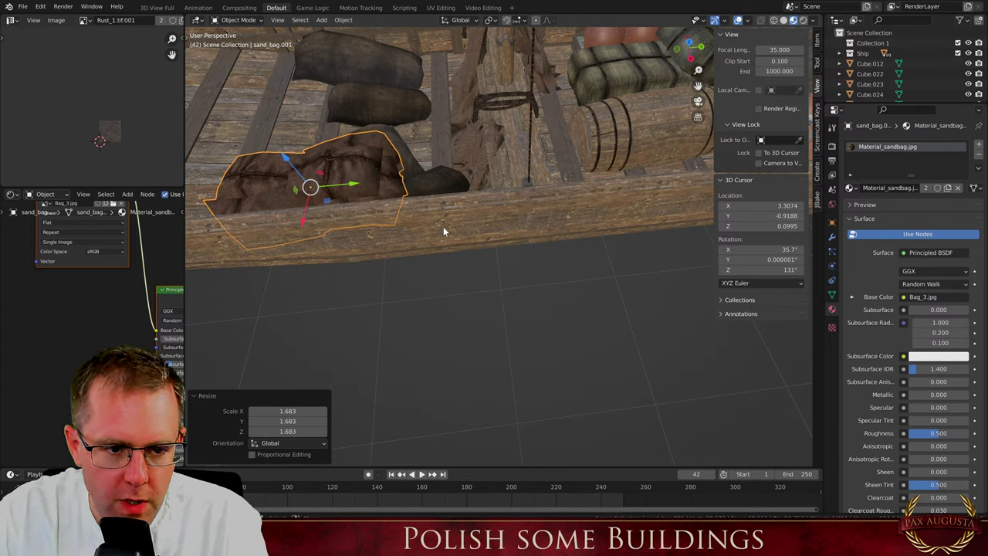
pyautogui.write('rz180')
pyautogui.press('Return')
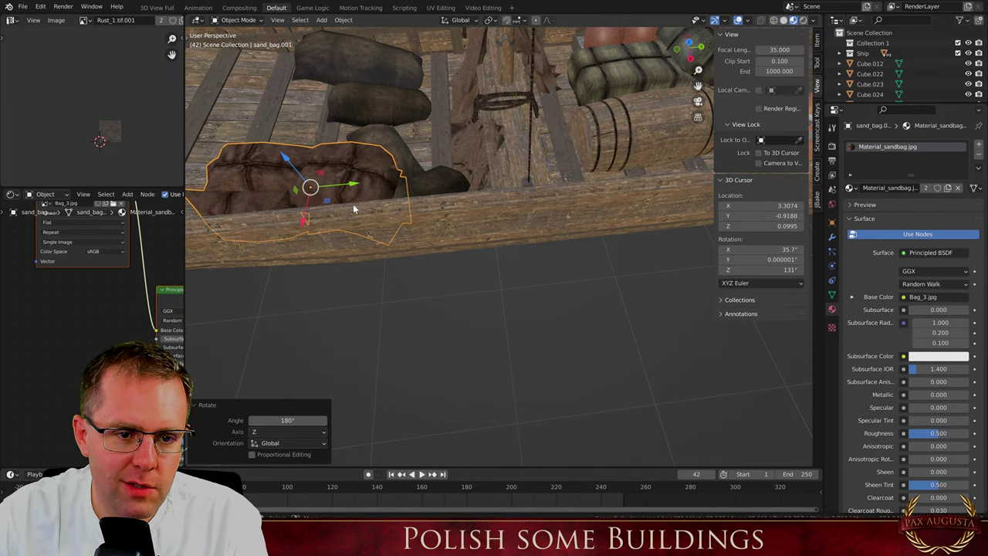
pyautogui.moveTo(353, 184); pyautogui.dragTo(299, 185)
pyautogui.press('a')
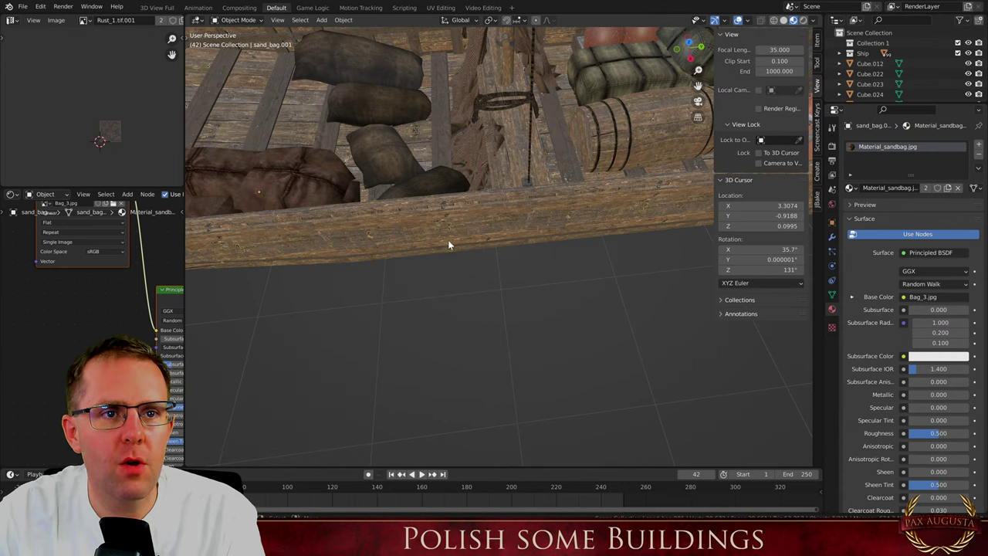
# Move the spare metal-loaded crate outside the ship about -11.72 along X to the ship's opposite side
pyautogui.scroll(-5, 448, 245)
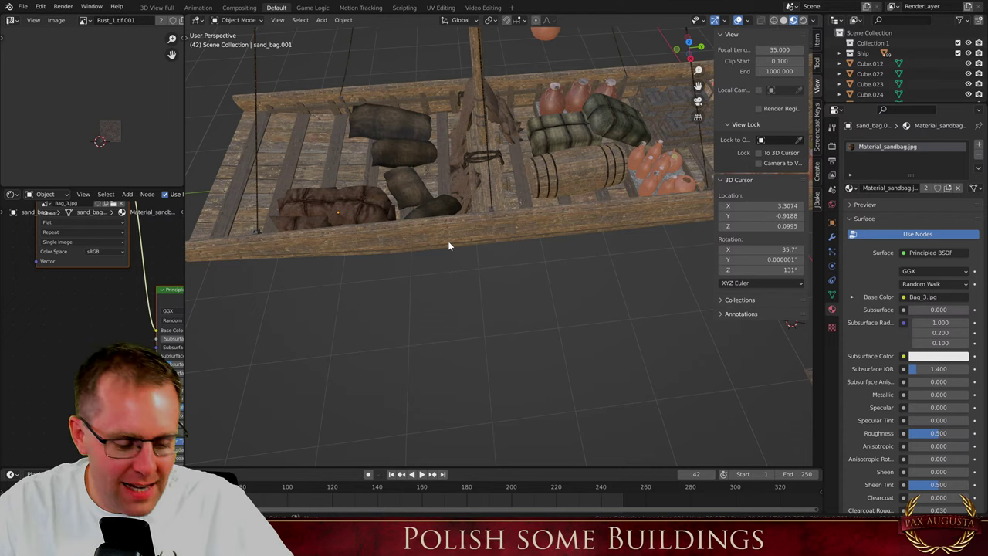
pyautogui.scroll(-3, 450, 245)
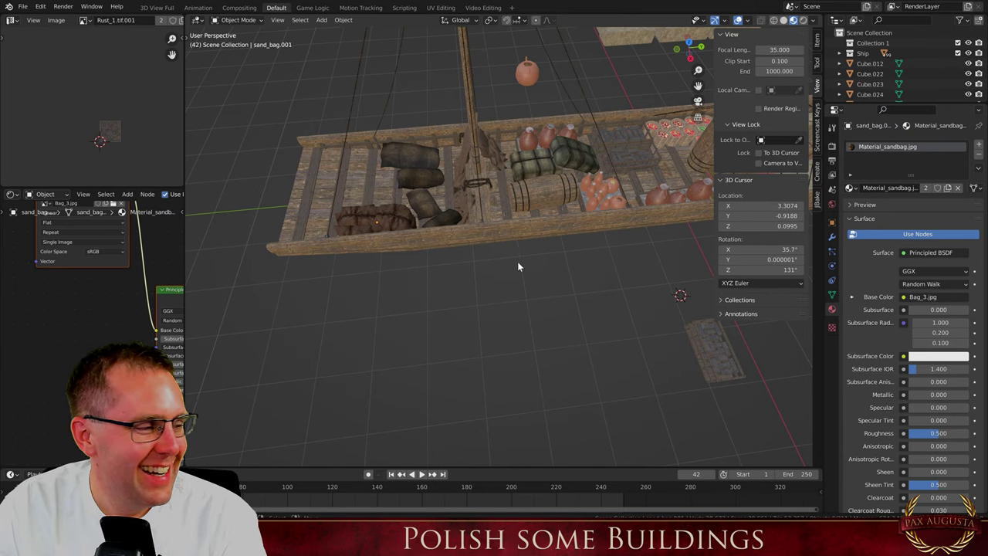
pyautogui.moveTo(518, 262); pyautogui.dragTo(479, 255, button='middle')
pyautogui.scroll(-3, 455, 247)
pyautogui.scroll(3, 553, 188)
pyautogui.scroll(-1, 540, 185)
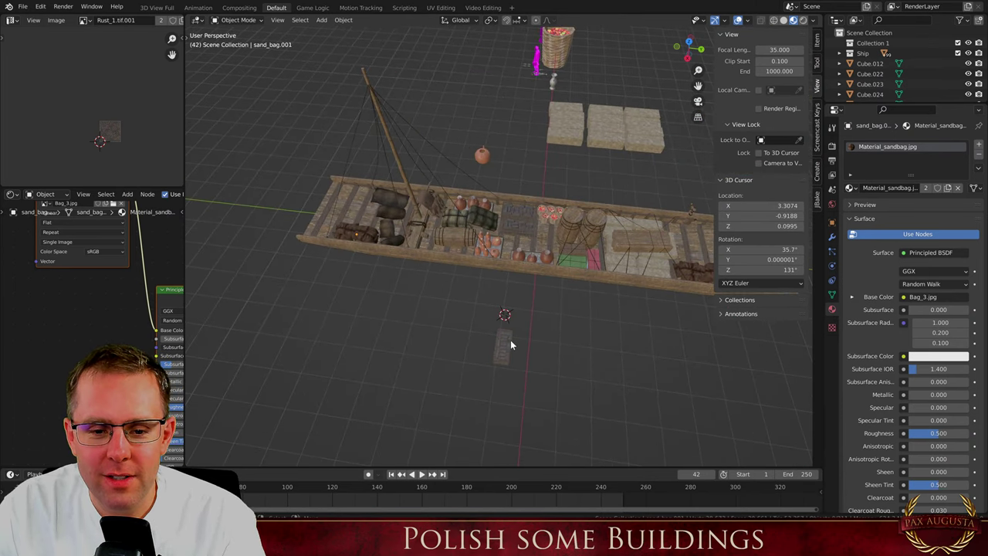
pyautogui.click(510, 345)
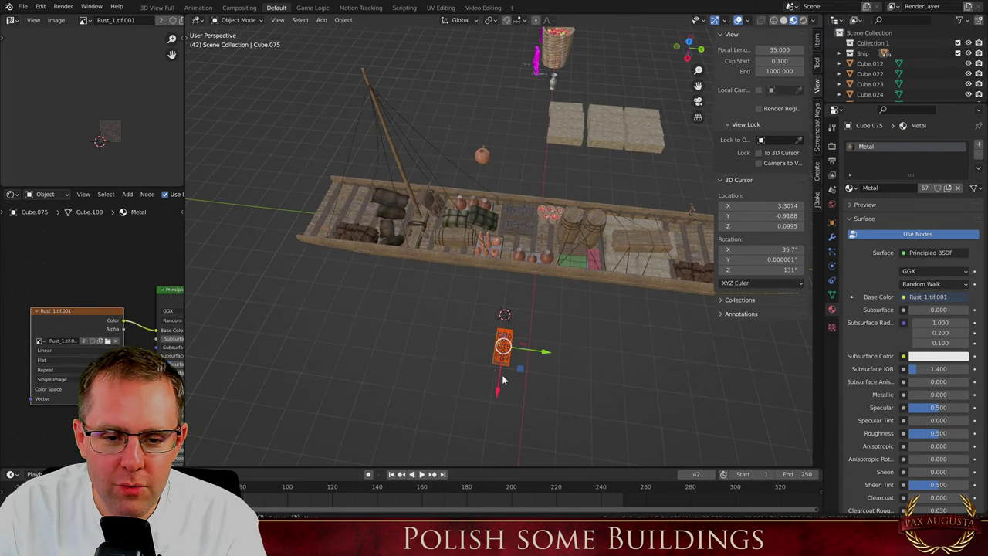
pyautogui.moveTo(503, 380); pyautogui.dragTo(529, 158)
pyautogui.moveTo(529, 158); pyautogui.dragTo(578, 281, button='middle')
pyautogui.scroll(1, 513, 283)
pyautogui.scroll(-4, 513, 283)
pyautogui.scroll(2, 548, 323)
pyautogui.hotkey('shift', 'a')
pyautogui.moveTo(578, 281)
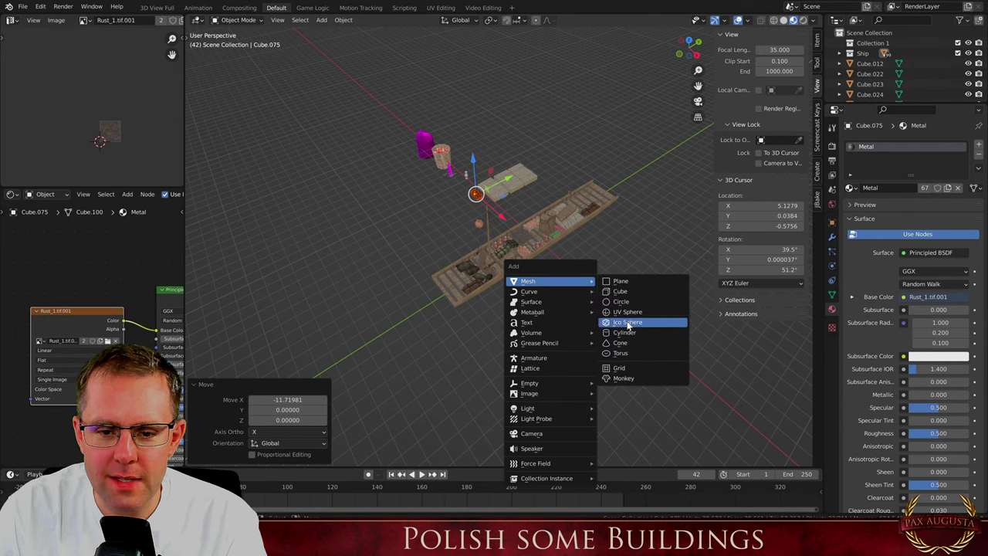
pyautogui.click(388, 315)
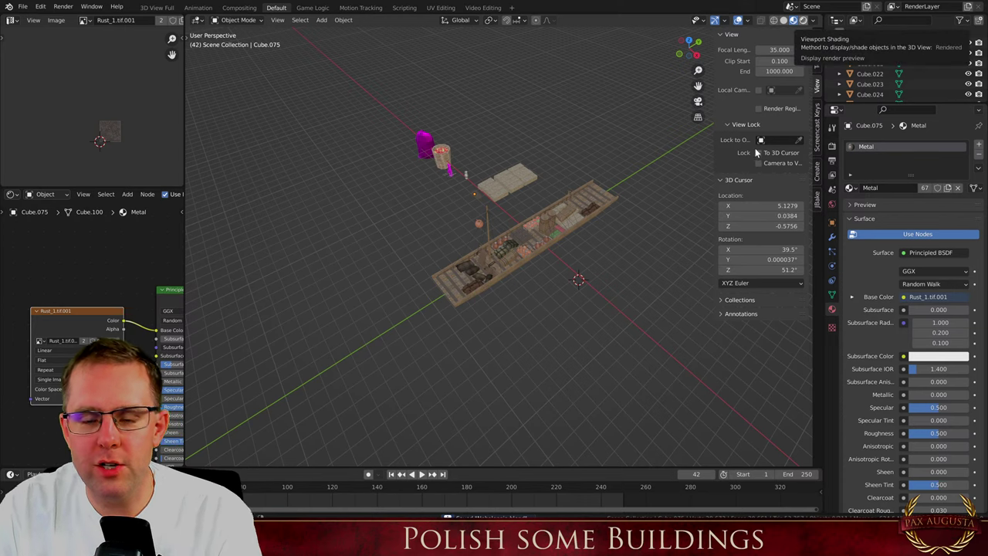
# Switch the viewport shading to Rendered
pyautogui.click(804, 20)
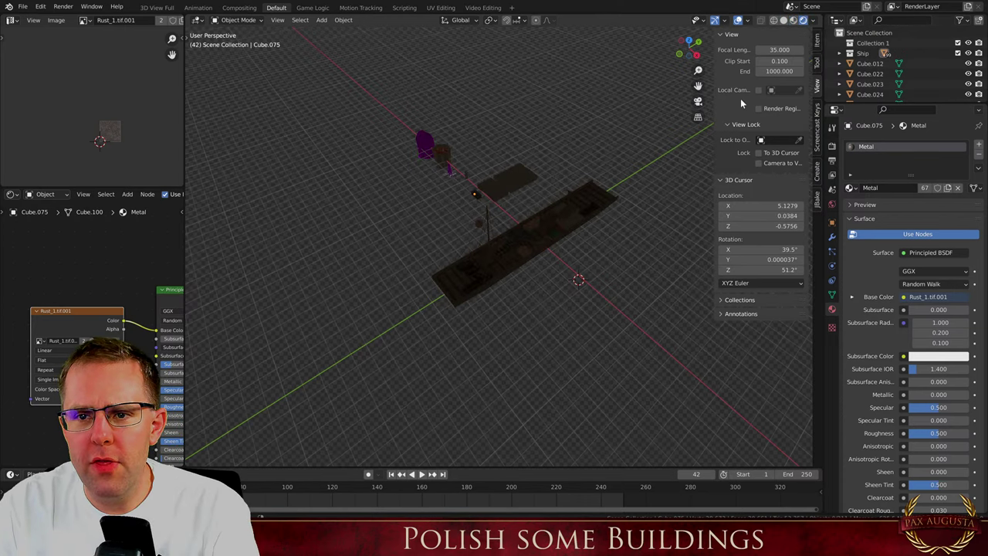
# Change the scene's render engine to Cycles in the render settings
pyautogui.scroll(3, 487, 246)
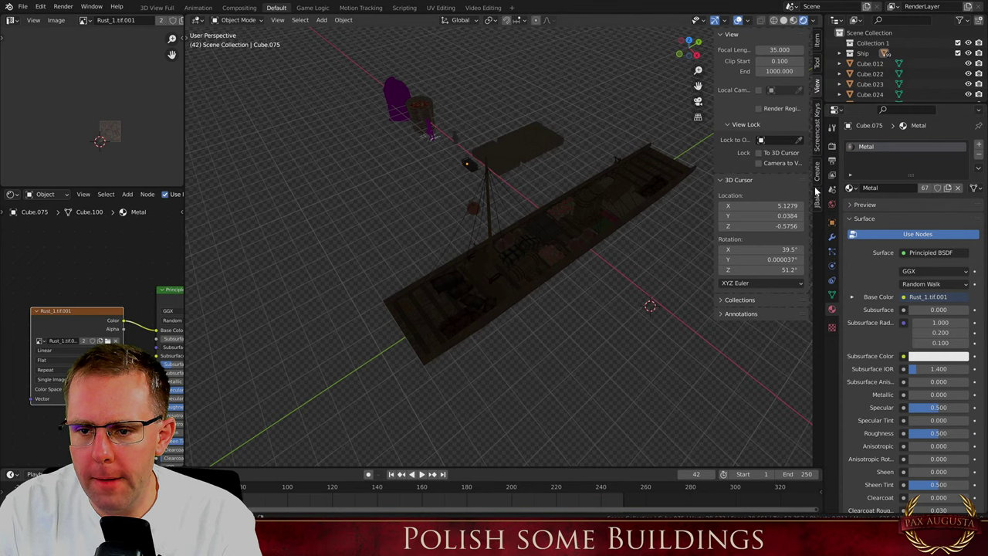
pyautogui.click(833, 160)
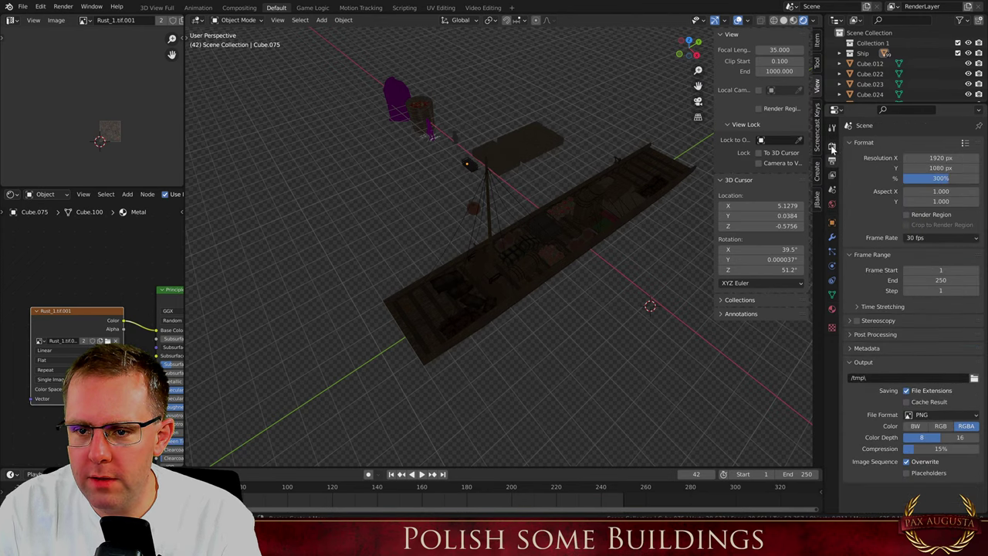
pyautogui.click(833, 145)
pyautogui.click(917, 144)
pyautogui.click(917, 179)
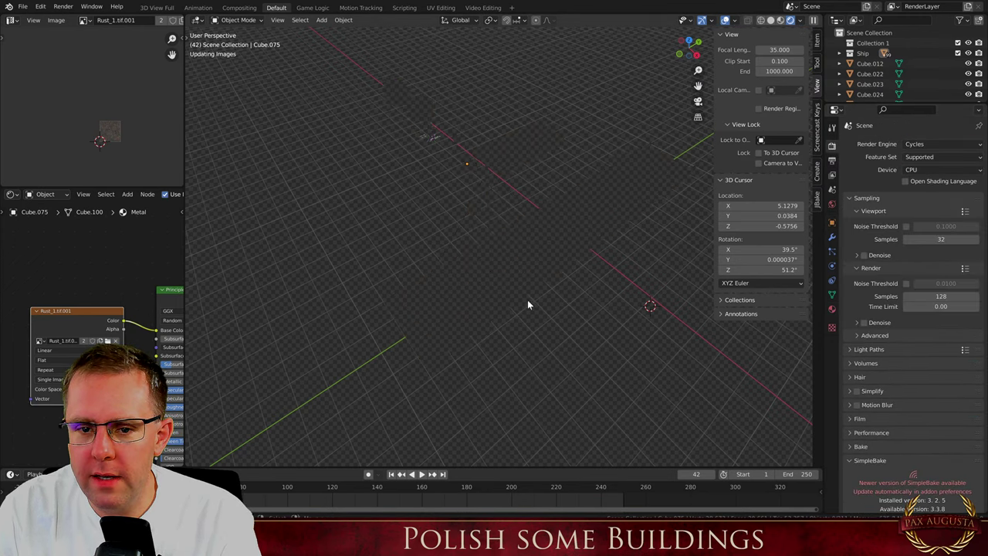
# Place the 3D cursor beside the ship, add a Sun light there and move it about 5.3 toward the ship's far end
pyautogui.keyDown('shift'); pyautogui.rightClick(574, 303); pyautogui.keyUp('shift')
pyautogui.hotkey('shift', 'a')
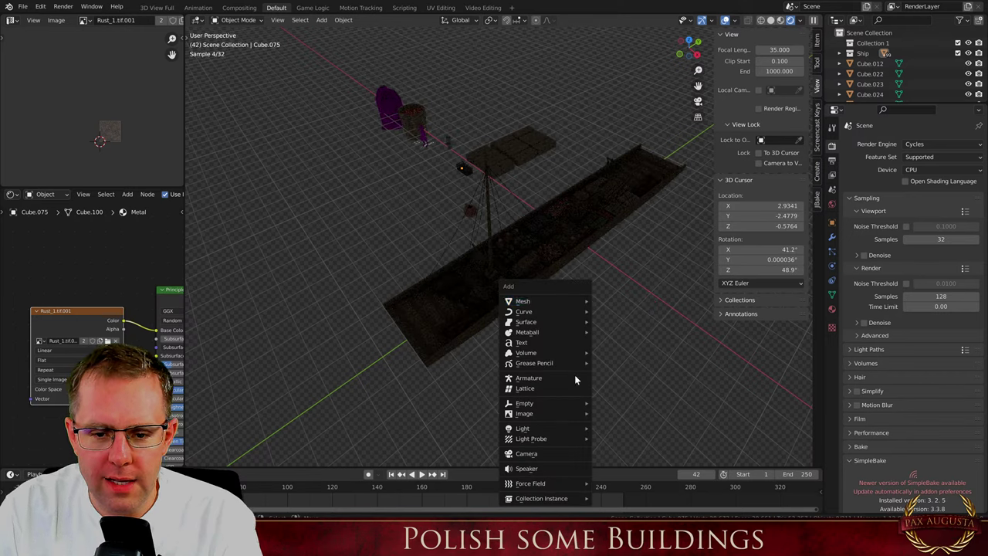
pyautogui.moveTo(560, 430)
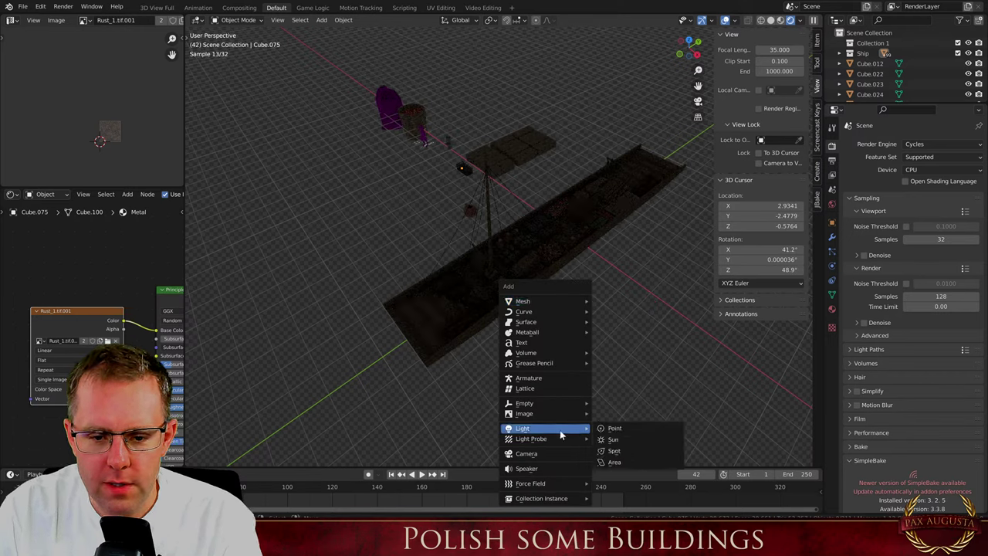
pyautogui.click(613, 439)
pyautogui.press('g')
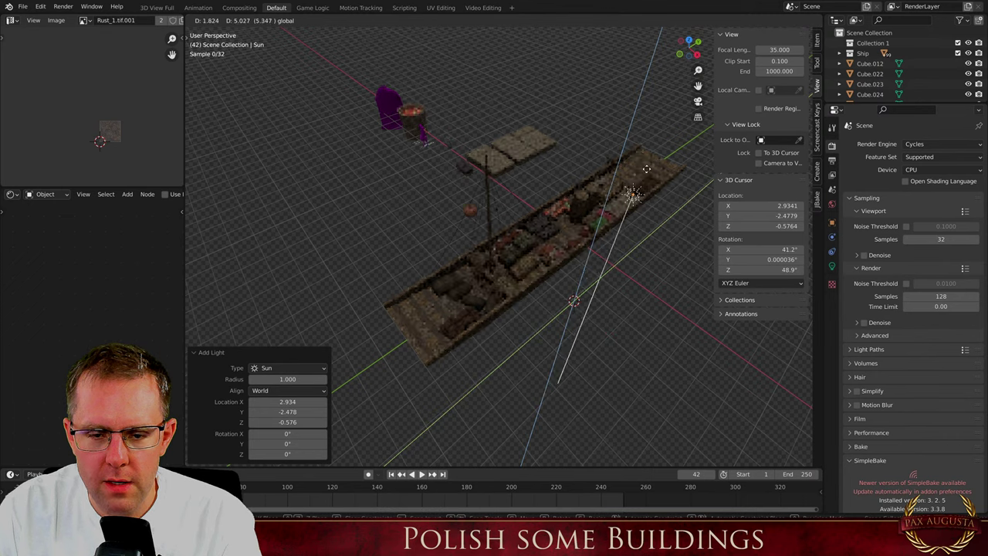
pyautogui.click(662, 333)
# Rotate the Sun light about -15.3° around X and 30.1° around Y so it shines across the deck
pyautogui.press('r')
pyautogui.press('x')
pyautogui.click(626, 321)
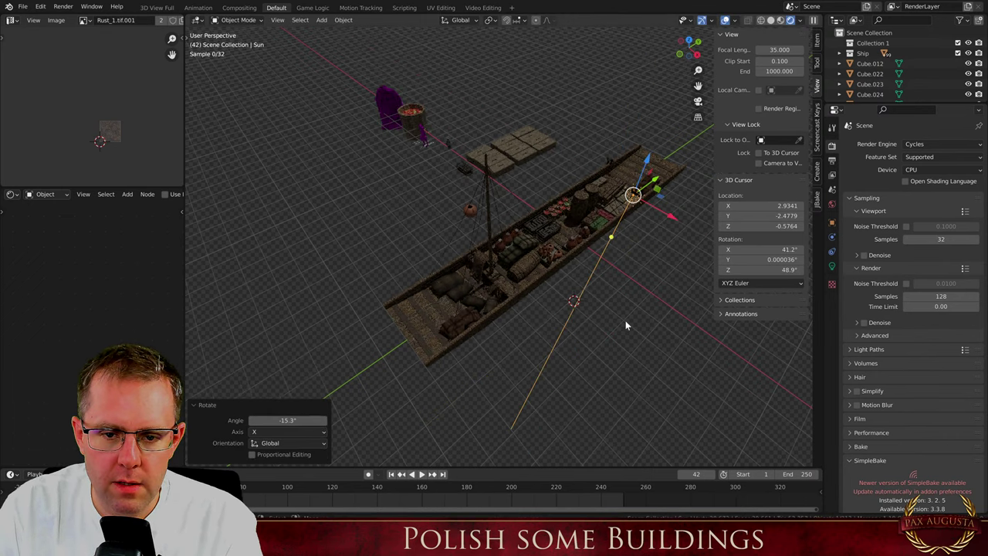
pyautogui.press('r')
pyautogui.press('y')
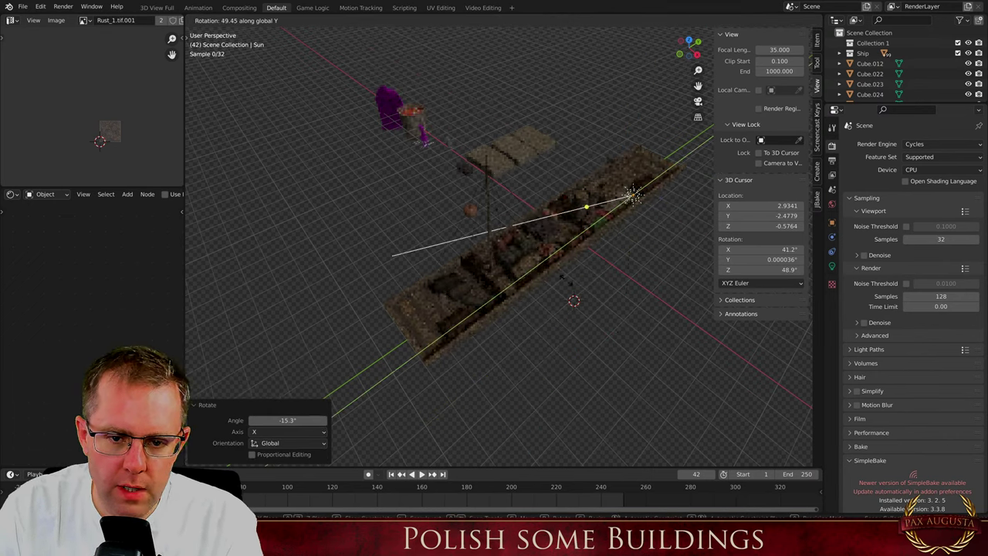
pyautogui.click(615, 209)
pyautogui.scroll(5, 616, 215)
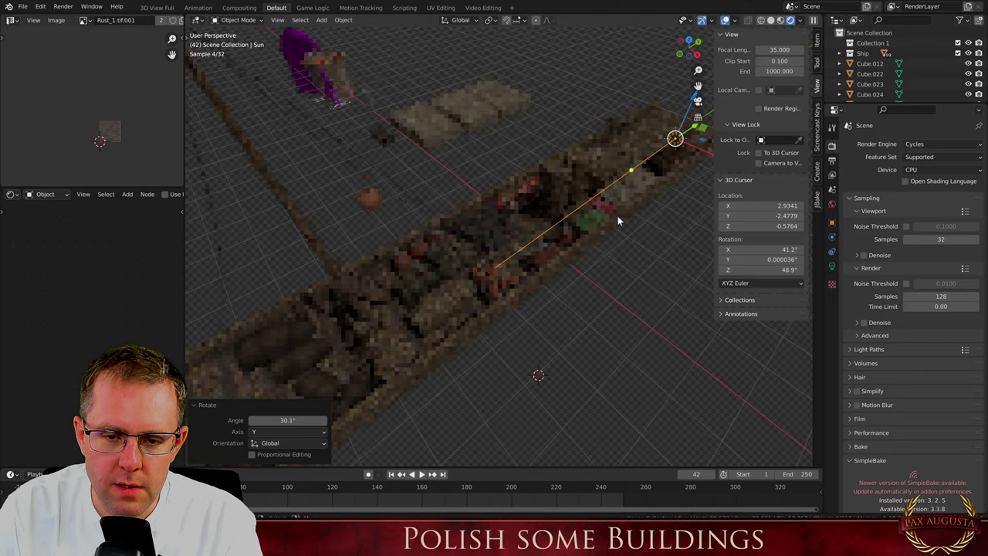
pyautogui.scroll(-3, 618, 216)
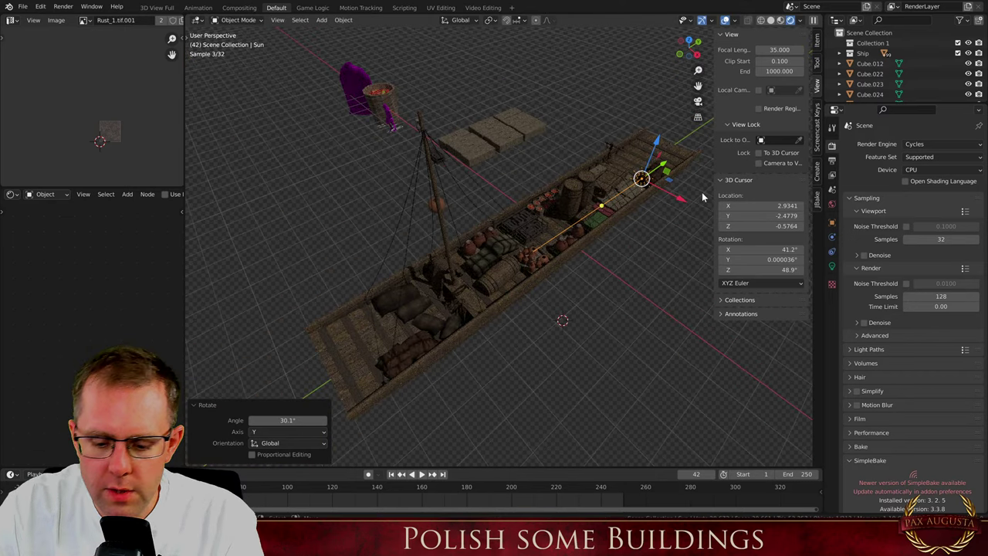
# In Material Preview, circle-select all spare props outside the ship and move them about -108.6 along X, far away from it
pyautogui.press('n')
pyautogui.moveTo(521, 135); pyautogui.dragTo(520, 257, button='middle')
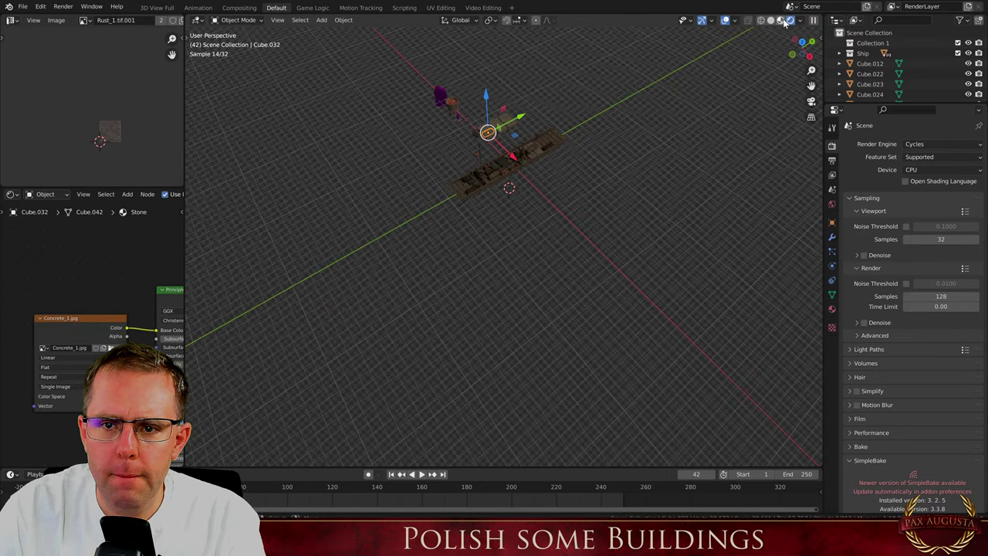
pyautogui.keyDown('shift'); pyautogui.moveTo(479, 91); pyautogui.dragTo(518, 153, button='middle'); pyautogui.keyUp('shift')
pyautogui.scroll(4, 518, 162)
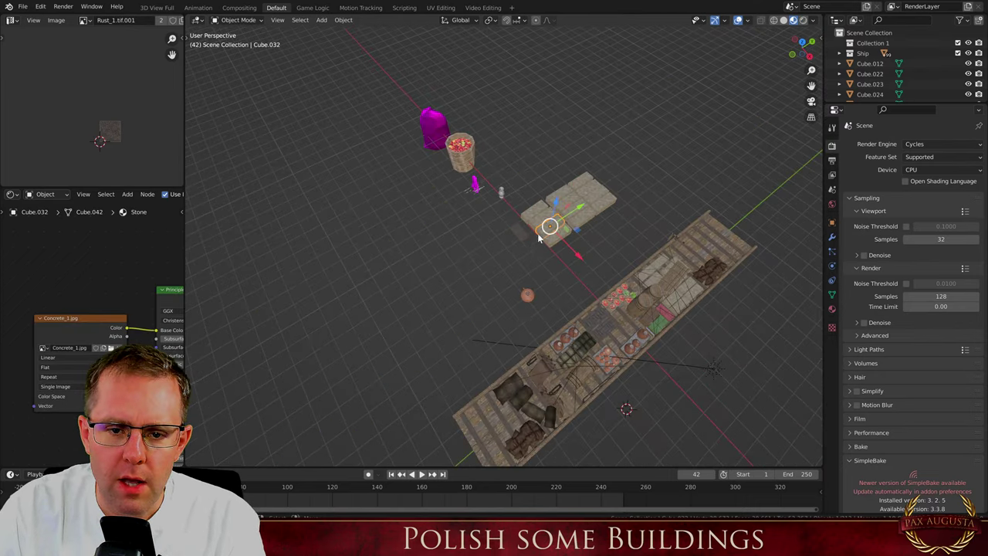
pyautogui.press('c')
pyautogui.moveTo(516, 268); pyautogui.dragTo(433, 124)
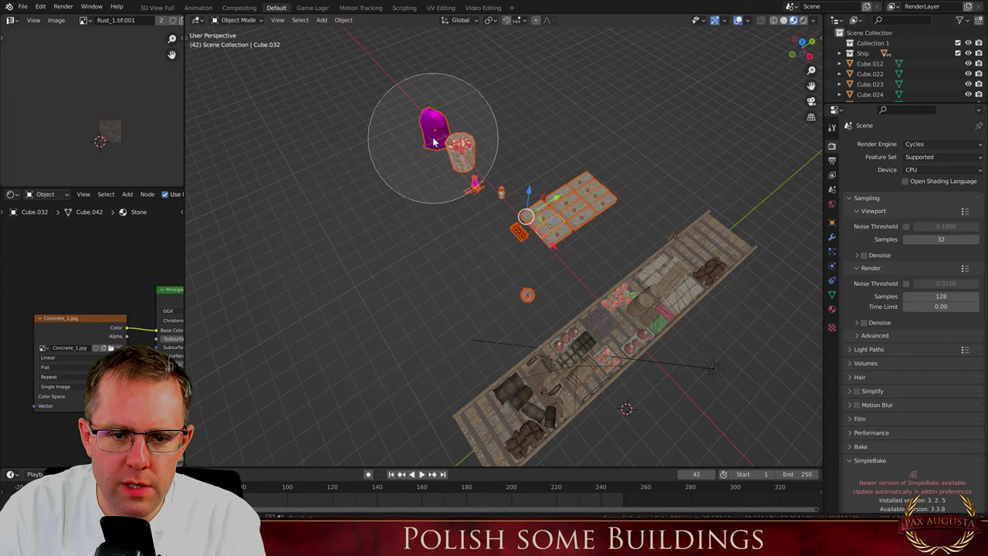
pyautogui.press('Escape')
pyautogui.scroll(-3, 589, 248)
pyautogui.press('g')
pyautogui.press('x')
pyautogui.click(363, 88)
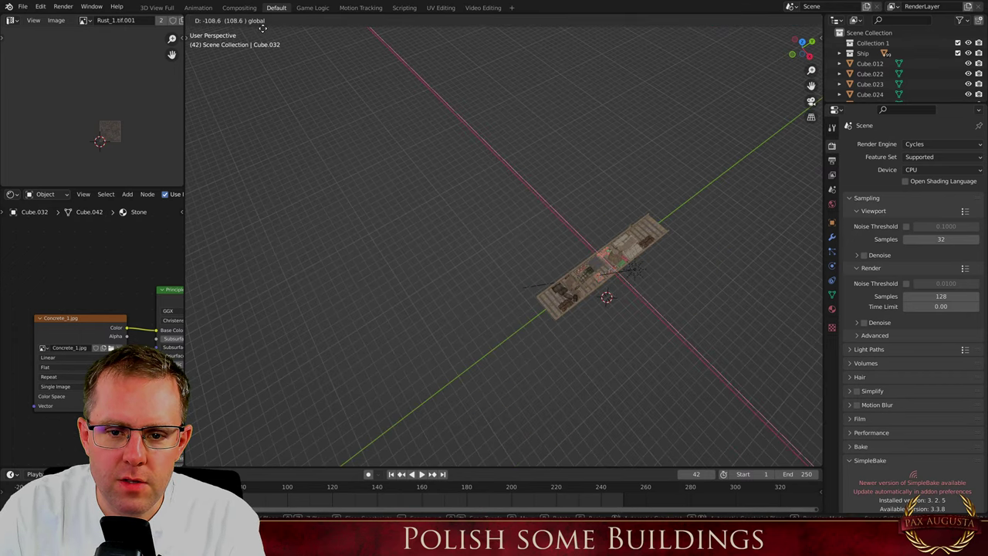
# Switch the viewport shading back to Rendered and inspect the loaded deck under the Sun light
pyautogui.click(578, 272)
pyautogui.scroll(6, 625, 297)
pyautogui.moveTo(634, 305); pyautogui.dragTo(697, 161, button='middle')
pyautogui.scroll(4, 611, 133)
pyautogui.scroll(-4, 618, 130)
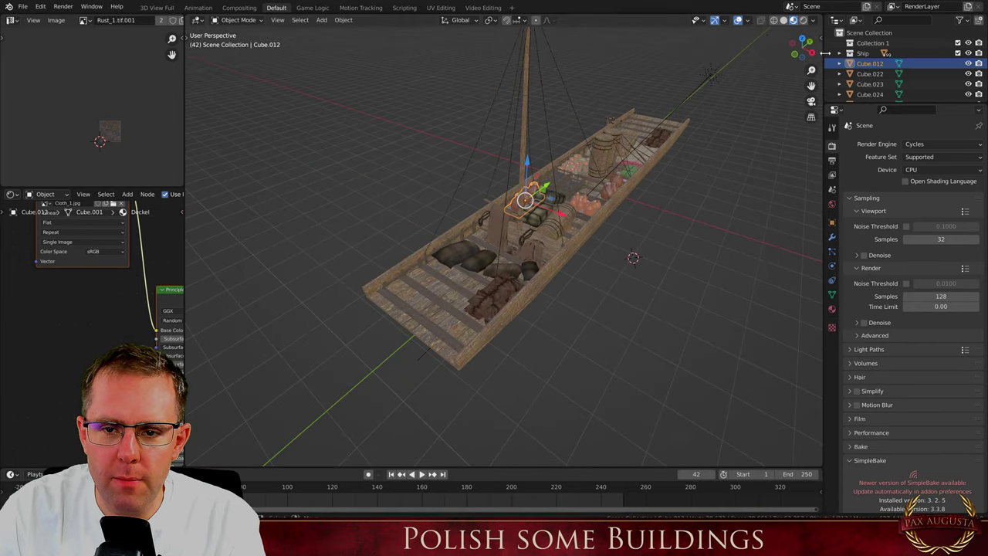
pyautogui.click(801, 21)
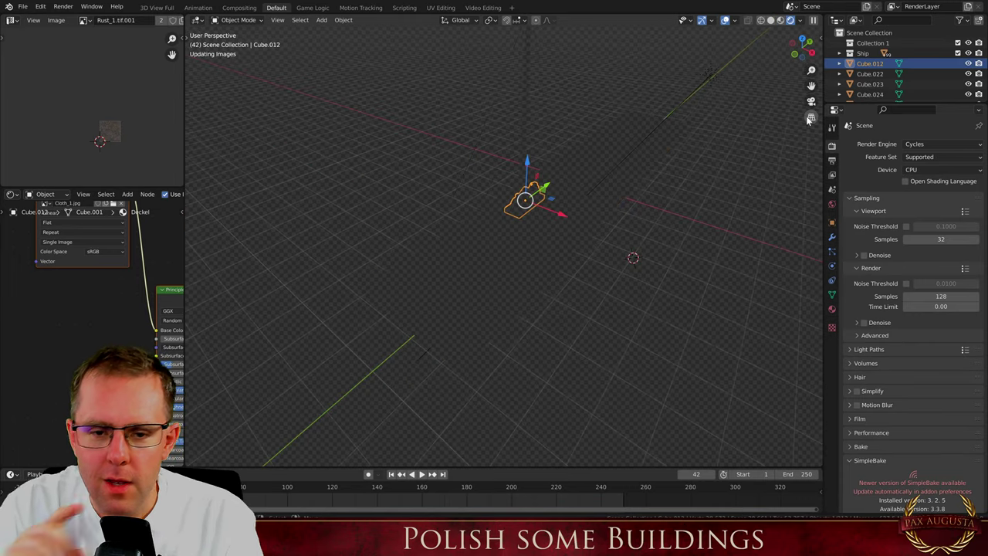
pyautogui.scroll(2, 569, 210)
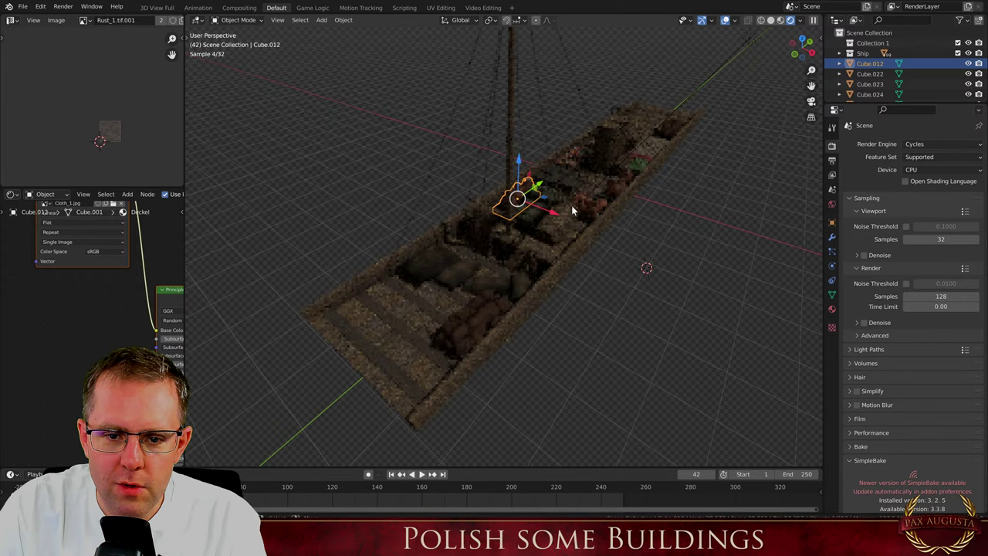
pyautogui.scroll(-5, 606, 190)
pyautogui.scroll(4, 649, 148)
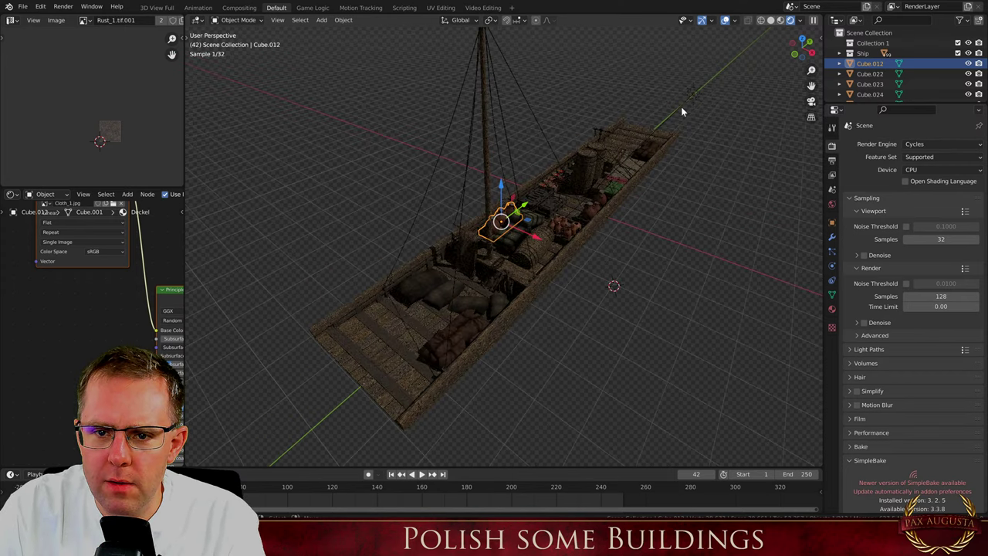
# Select the Sun light and raise its strength, trying 1.5 first and settling on 3
pyautogui.click(681, 106)
pyautogui.scroll(2, 571, 222)
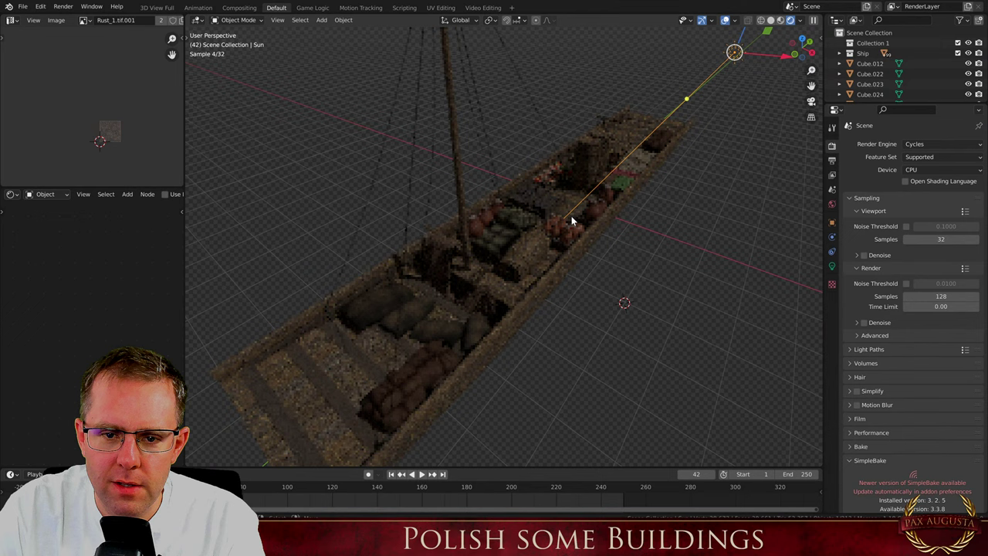
pyautogui.click(832, 266)
pyautogui.click(941, 215)
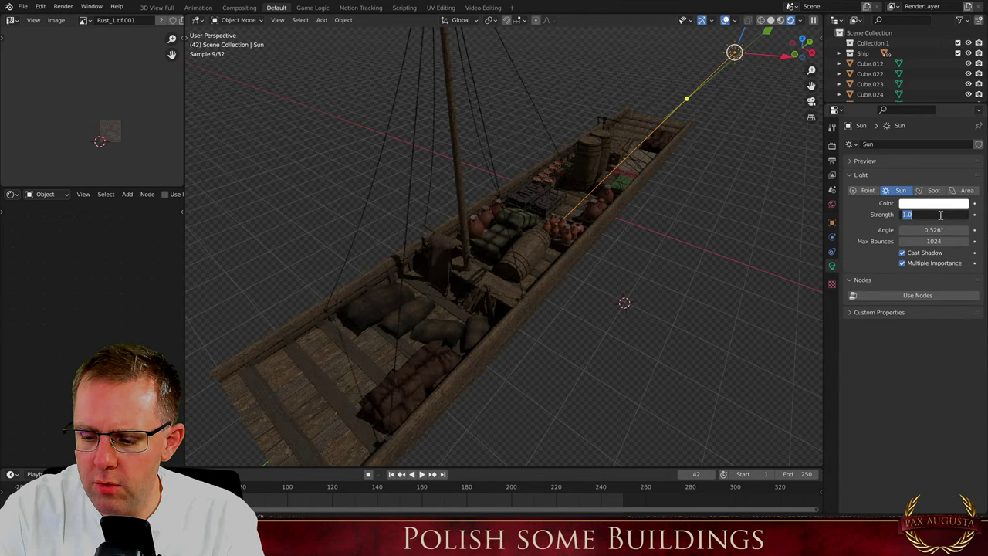
pyautogui.write('1.5')
pyautogui.press('Return')
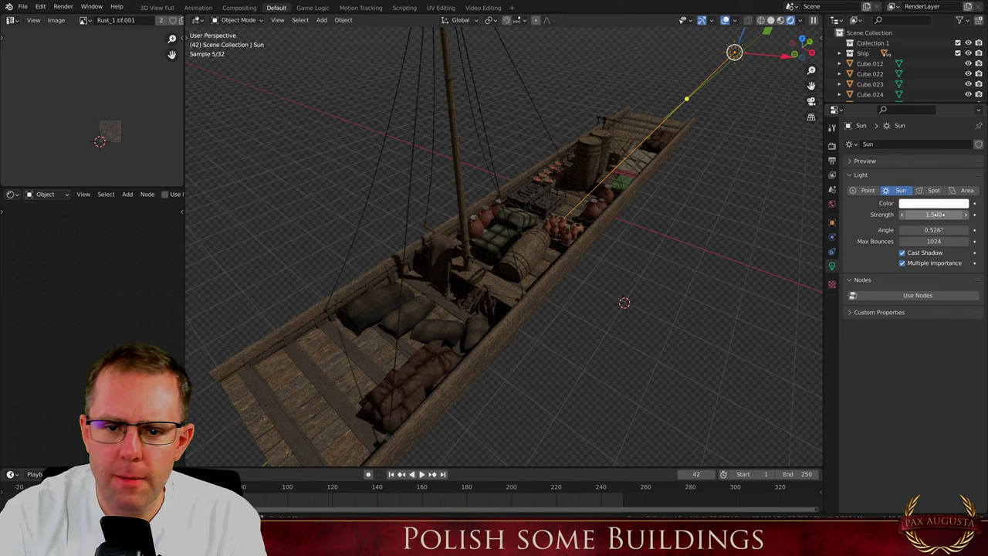
pyautogui.click(936, 215)
pyautogui.write('3')
pyautogui.press('Return')
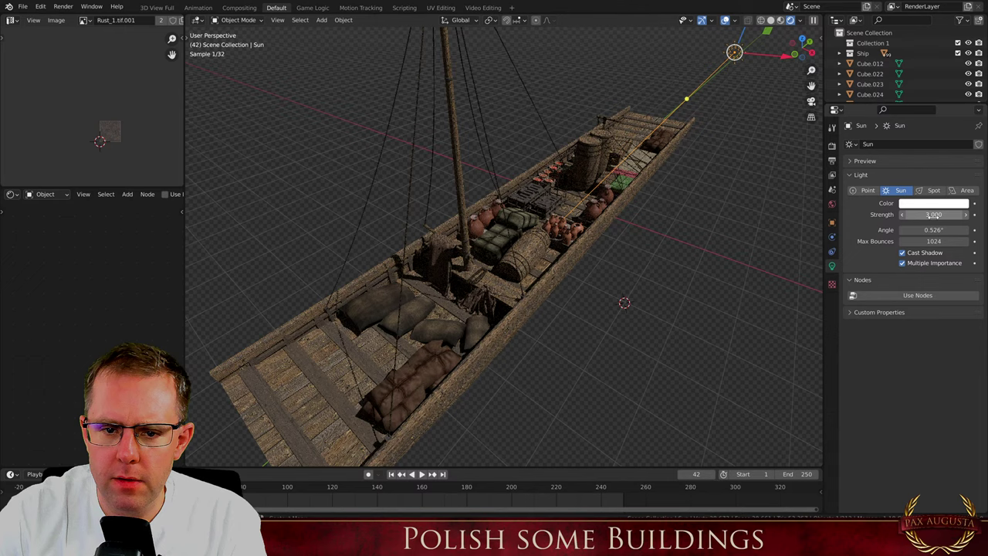
# Look over the lit ship, return the viewport to Material Preview and select the barrel lying beside the green sacks
pyautogui.scroll(-1, 593, 291)
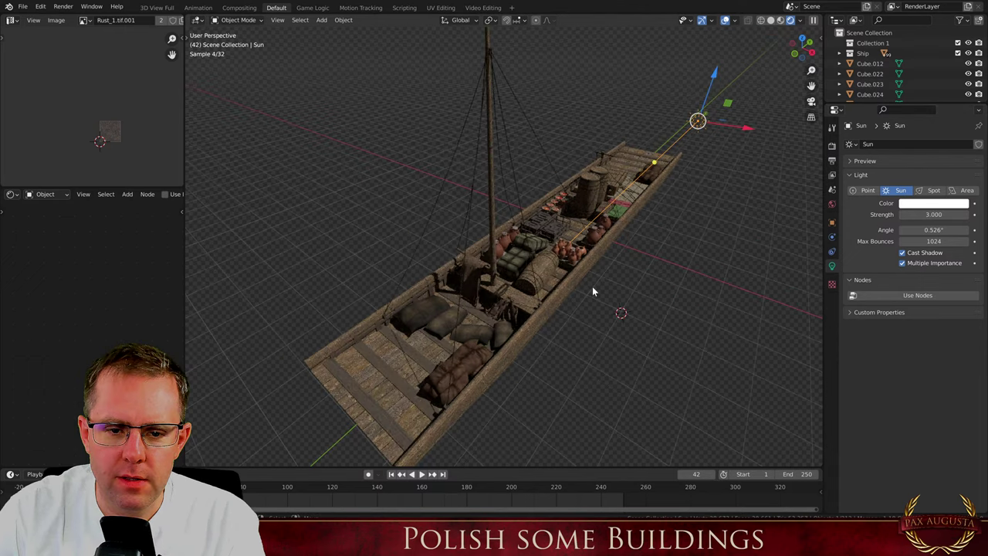
pyautogui.scroll(2, 592, 288)
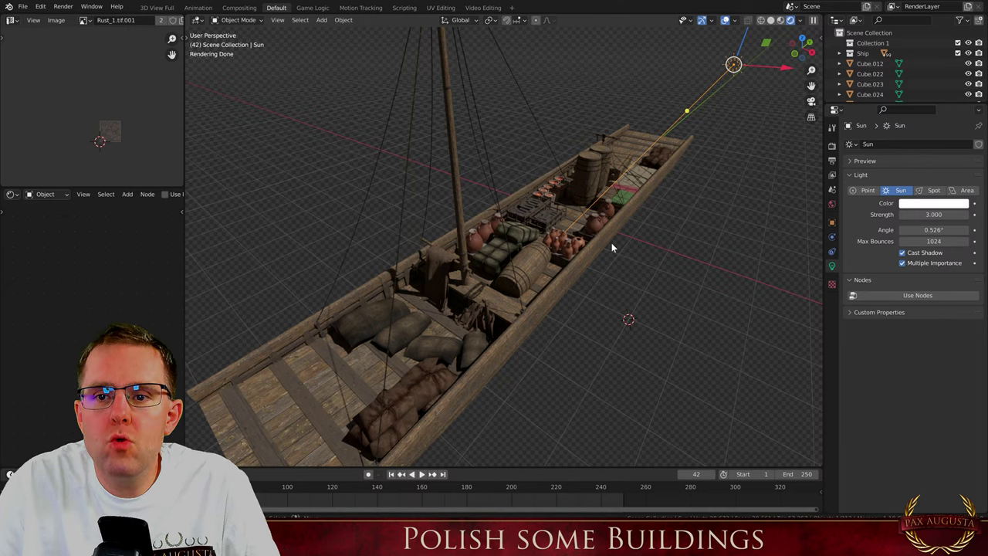
pyautogui.hotkey('shift', 'z')
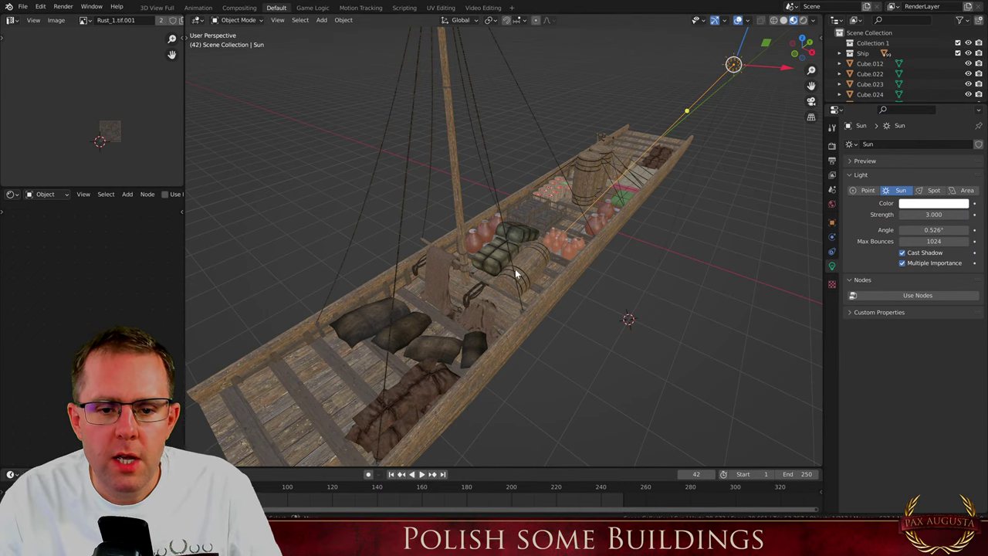
pyautogui.click(541, 264)
pyautogui.scroll(4, 519, 238)
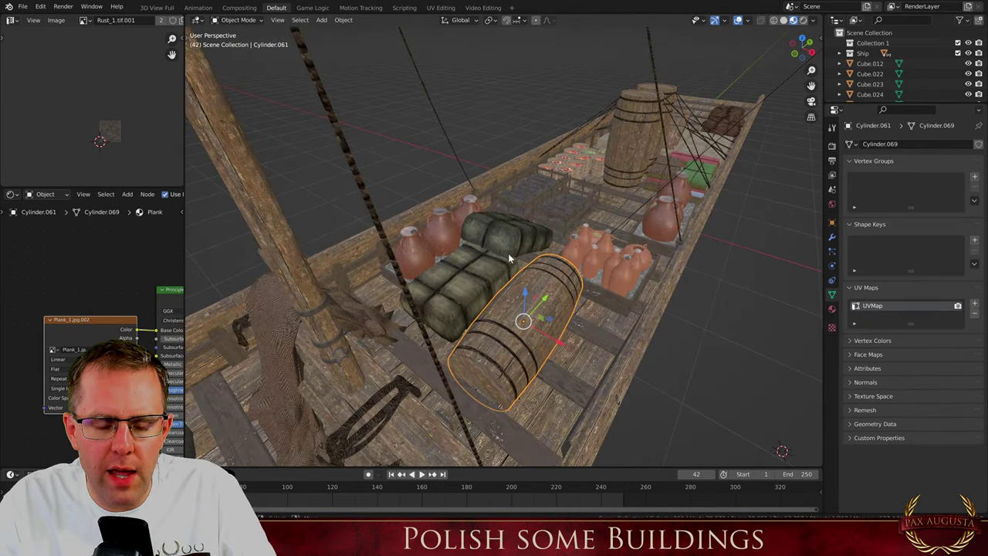
pyautogui.scroll(-5, 463, 310)
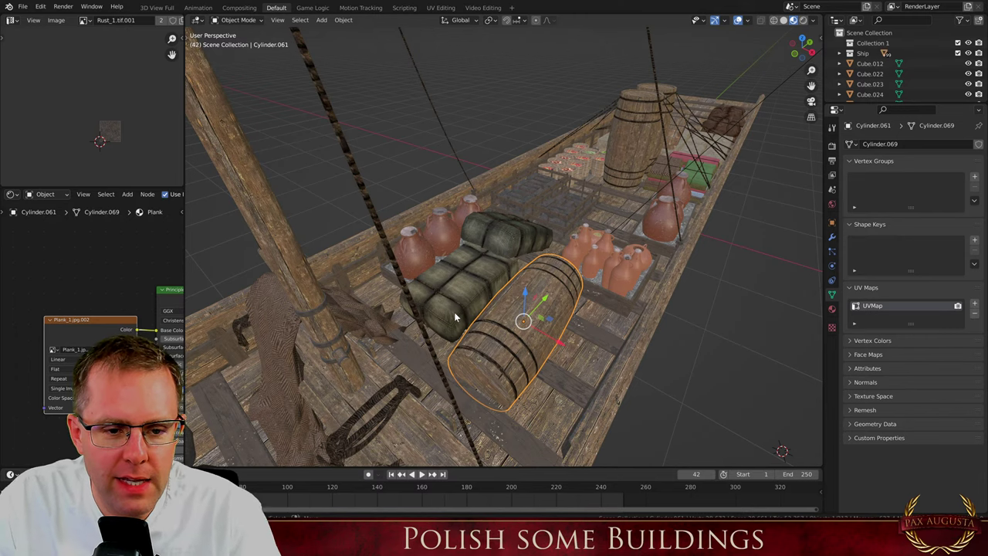